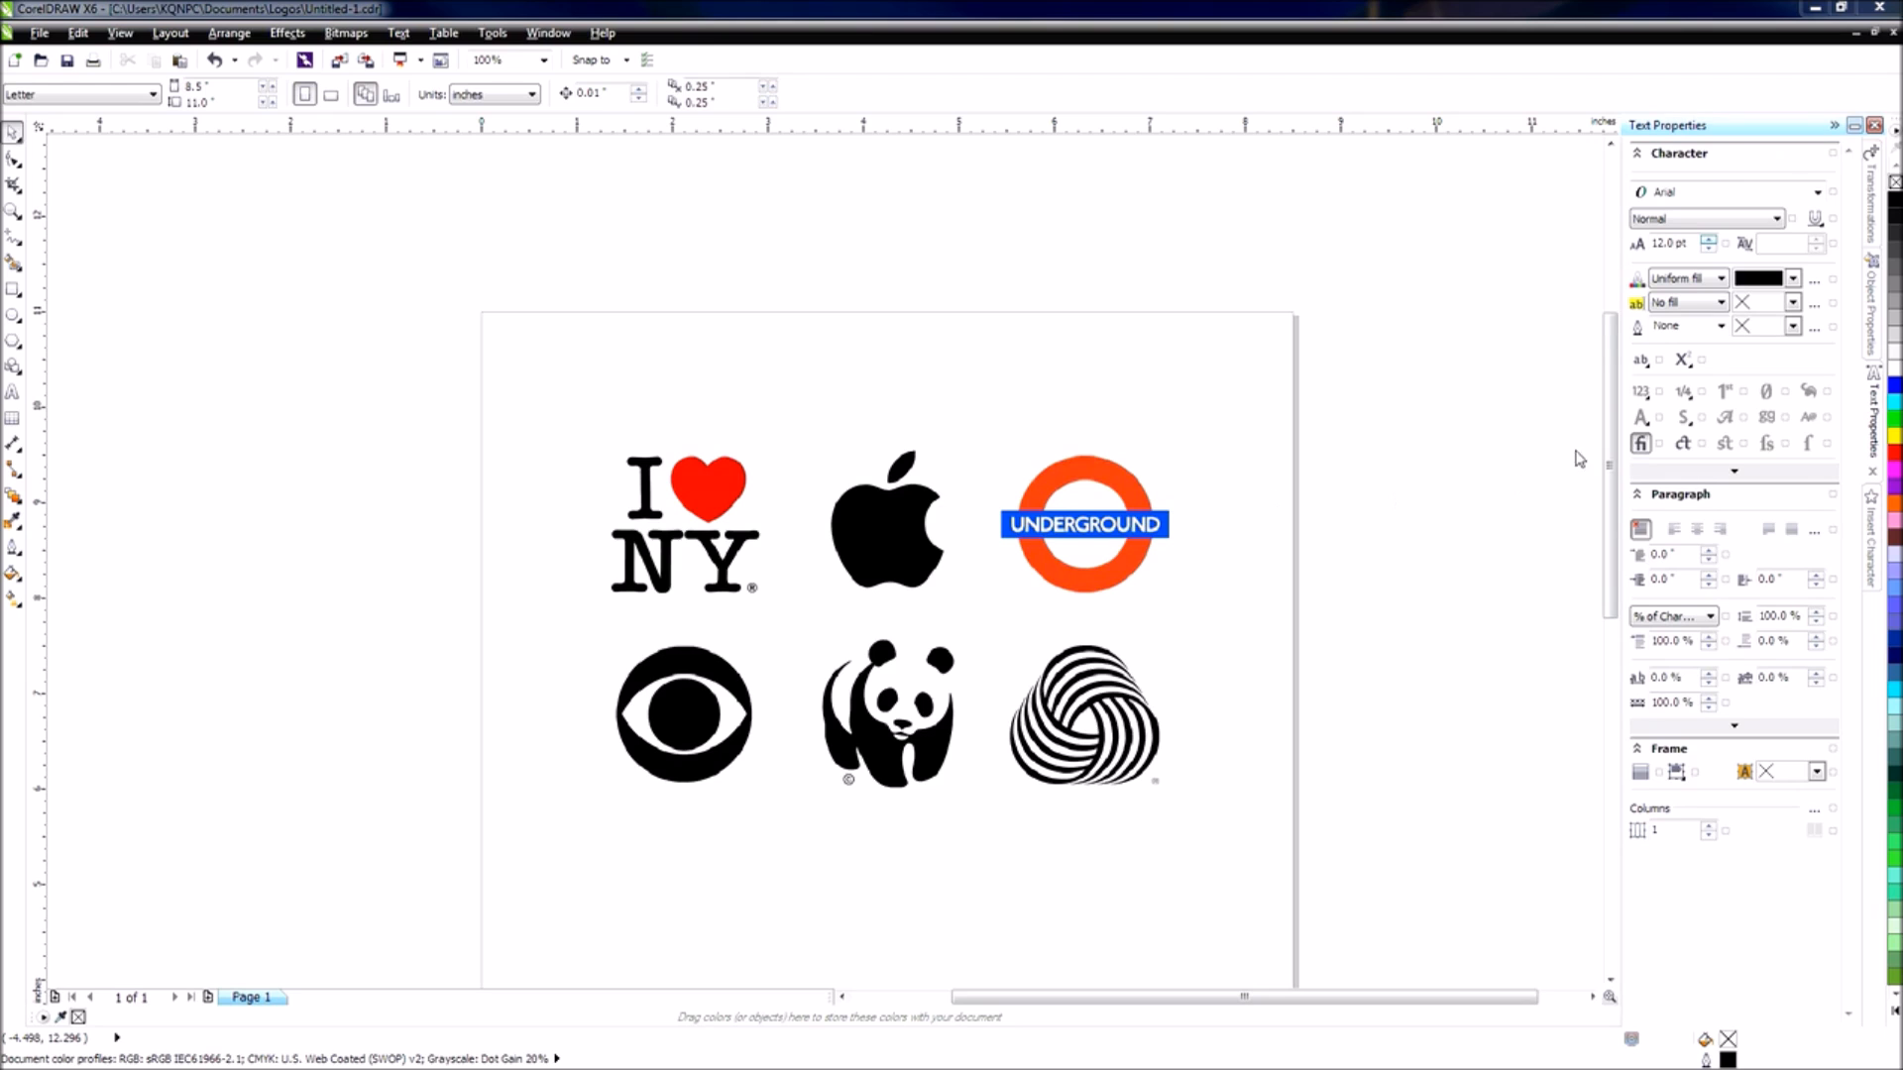
Examine the example CAREERCLAW logo, its wordmark text and the boxed claw symbol above it.
{"action": "left_click_drag", "start_coordinate": [1612, 335], "coordinate": [1621, 582]}
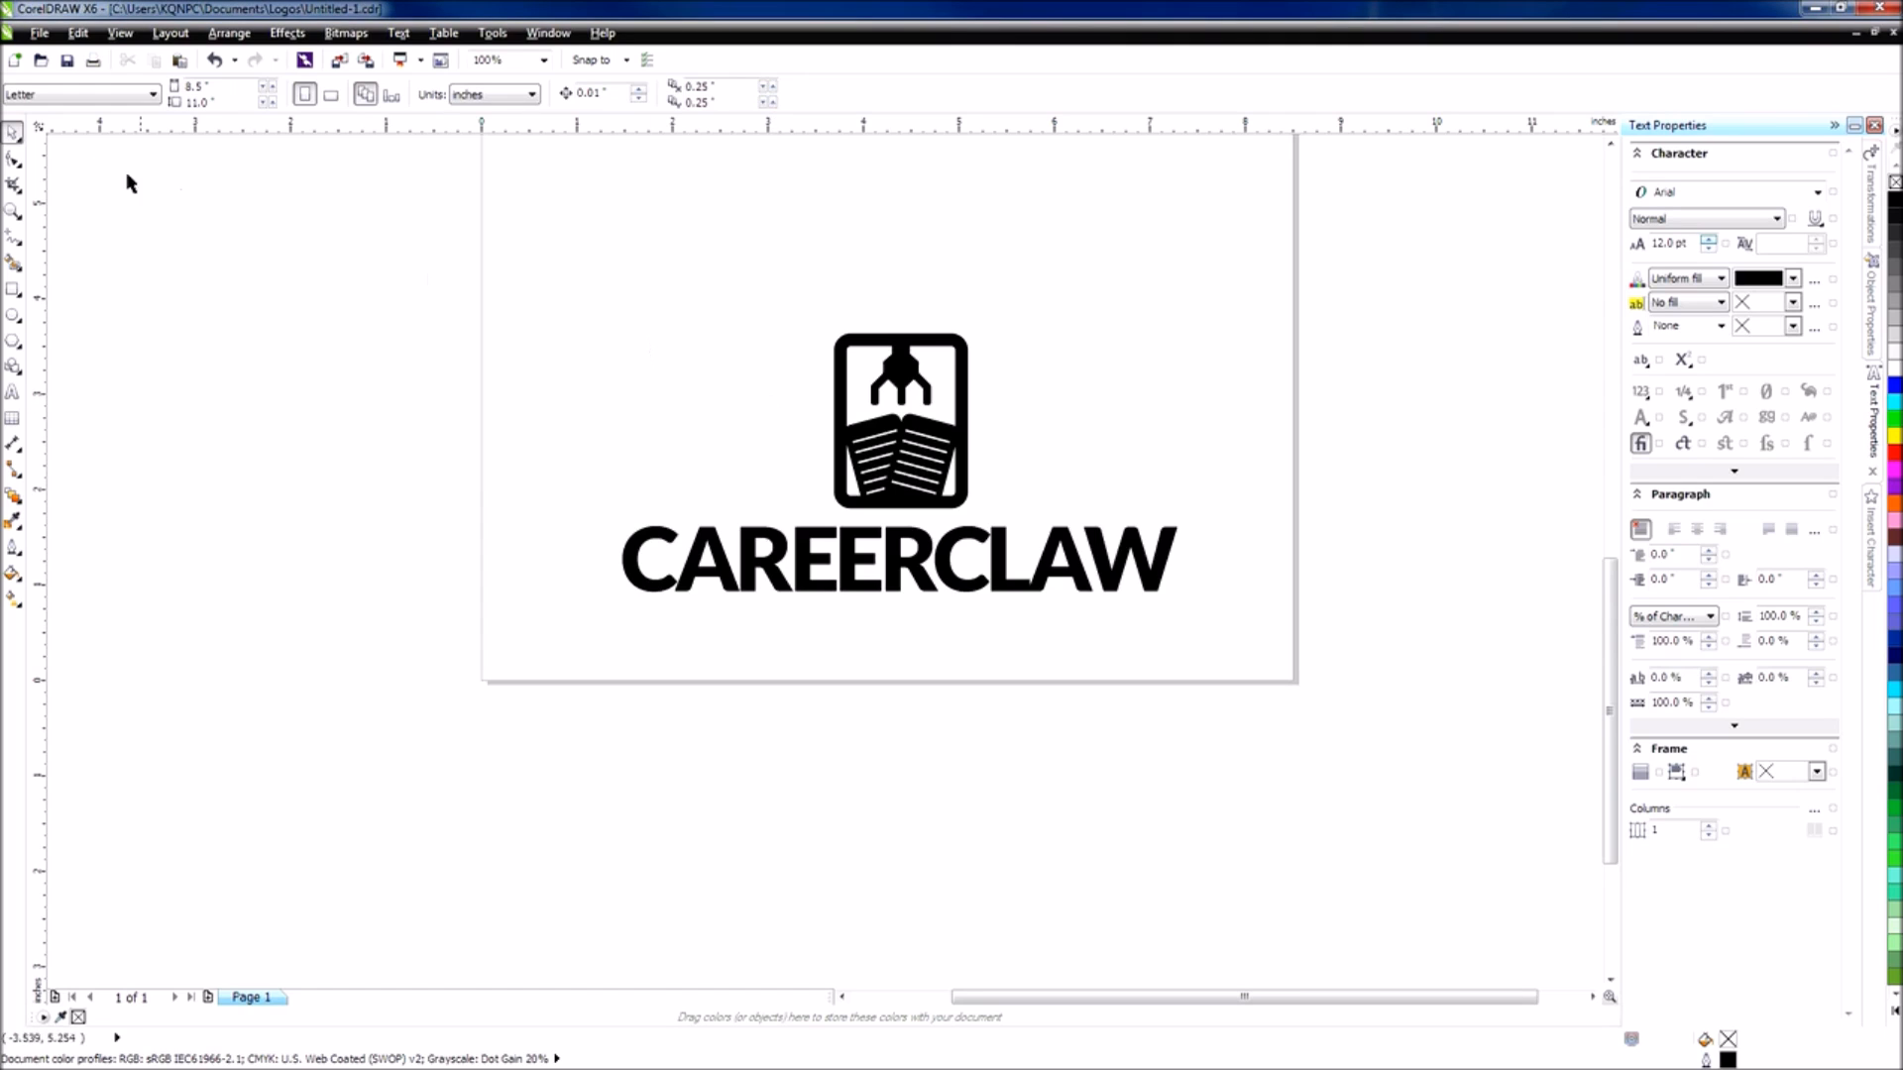
{"action": "left_click_drag", "start_coordinate": [335, 235], "coordinate": [1401, 728]}
{"action": "left_click", "coordinate": [332, 256]}
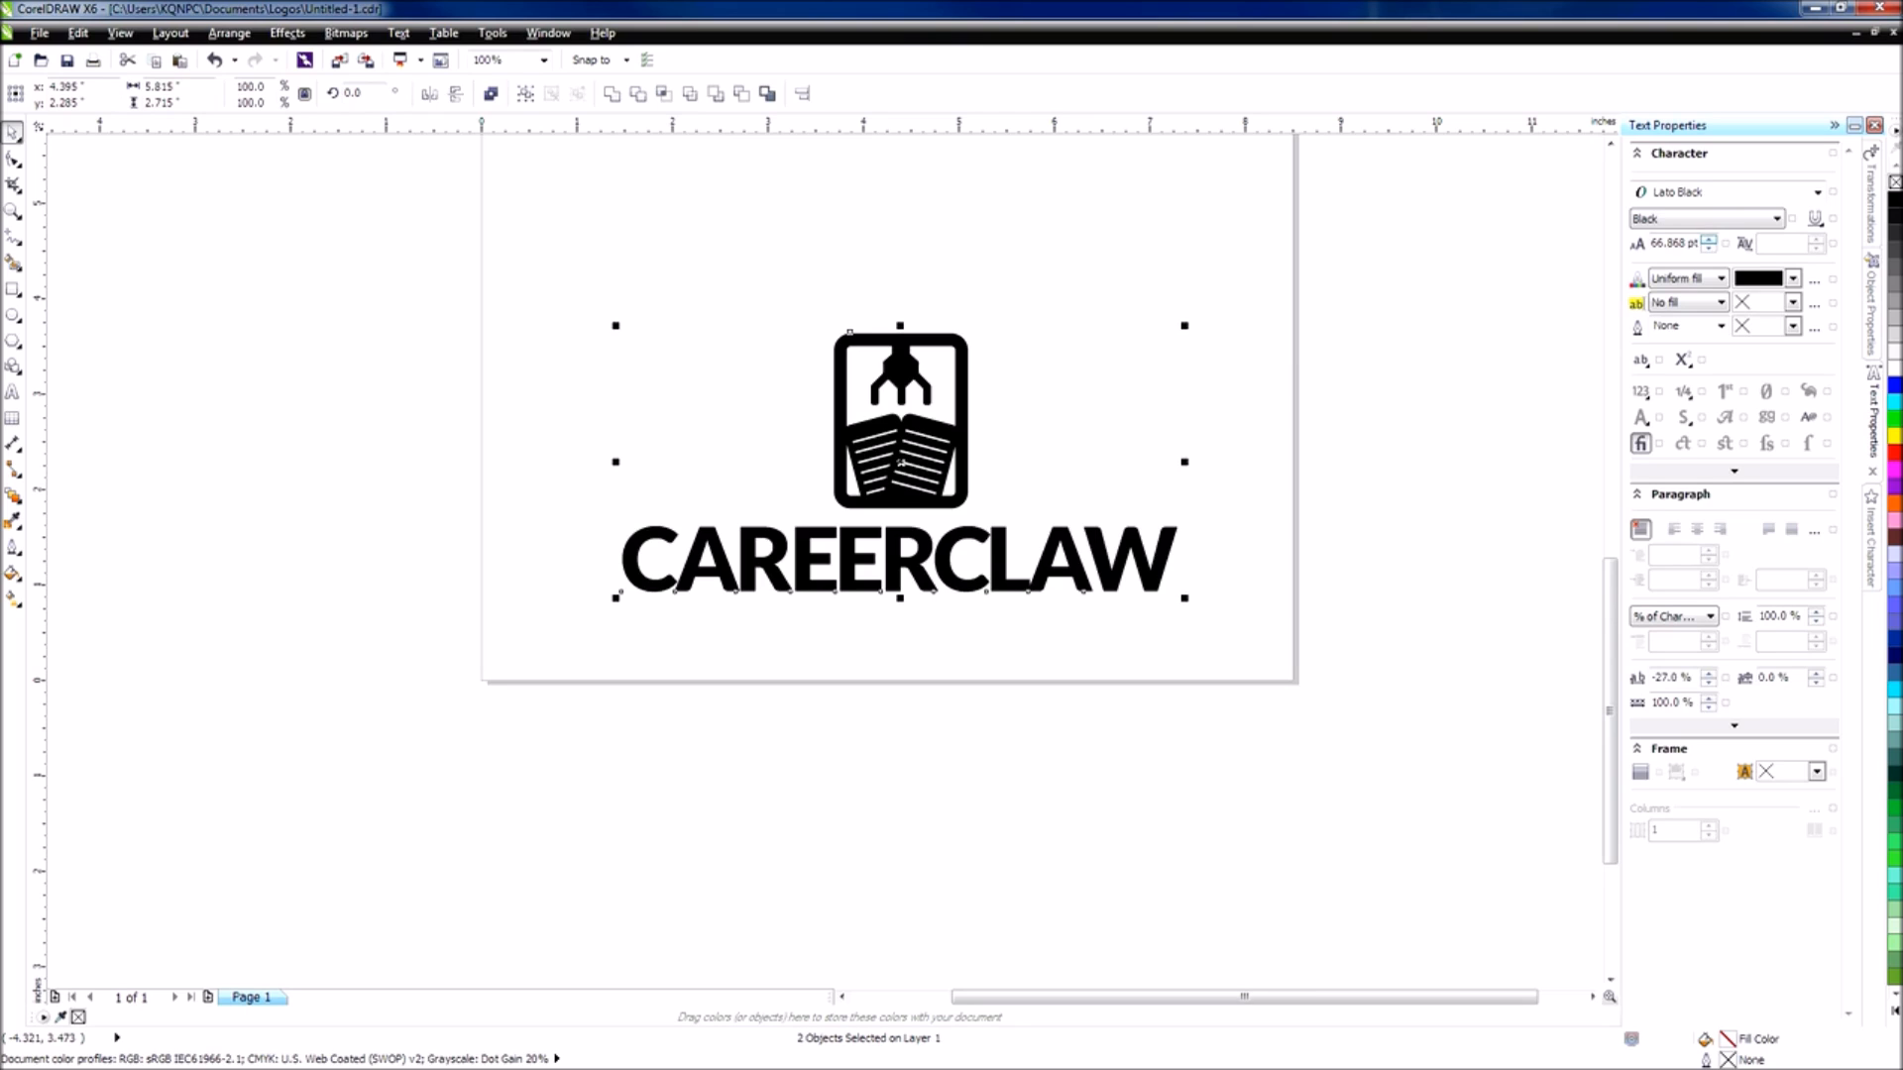
{"action": "left_click", "coordinate": [78, 273]}
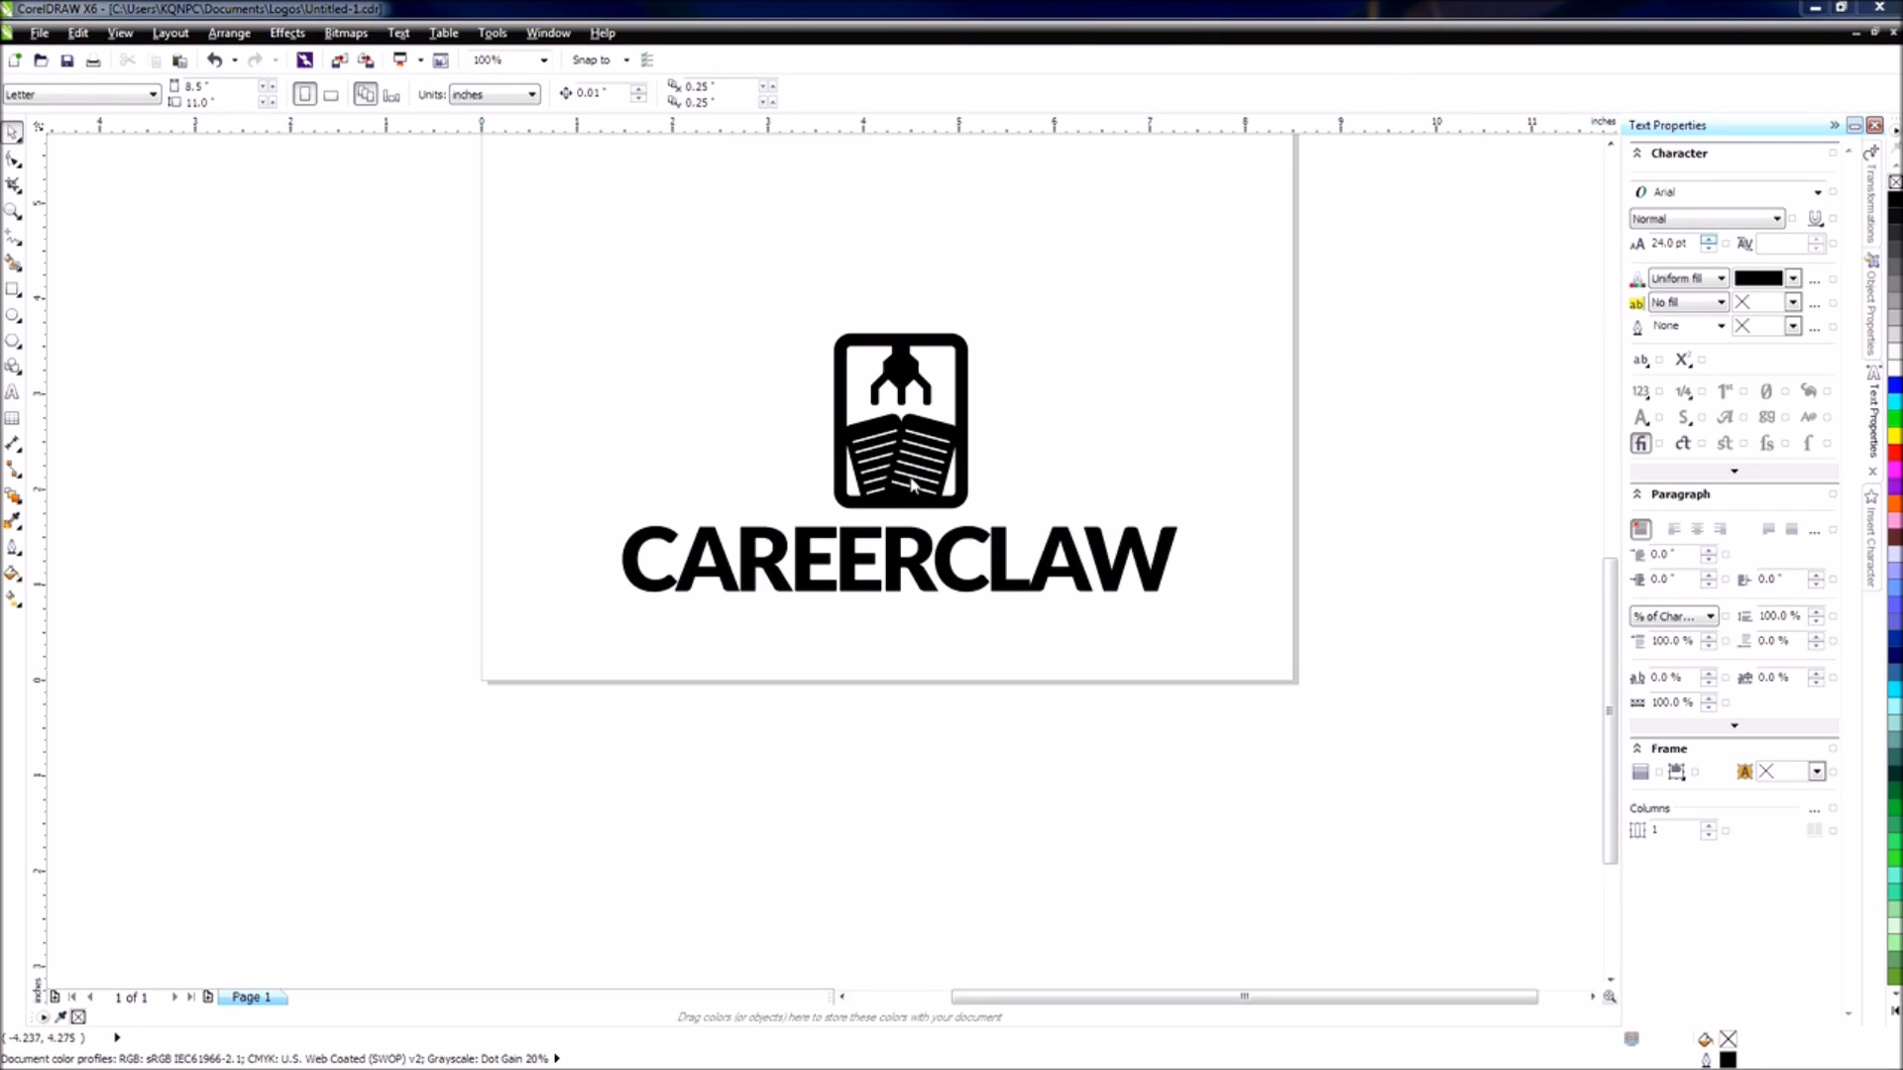
{"action": "left_click", "coordinate": [972, 540]}
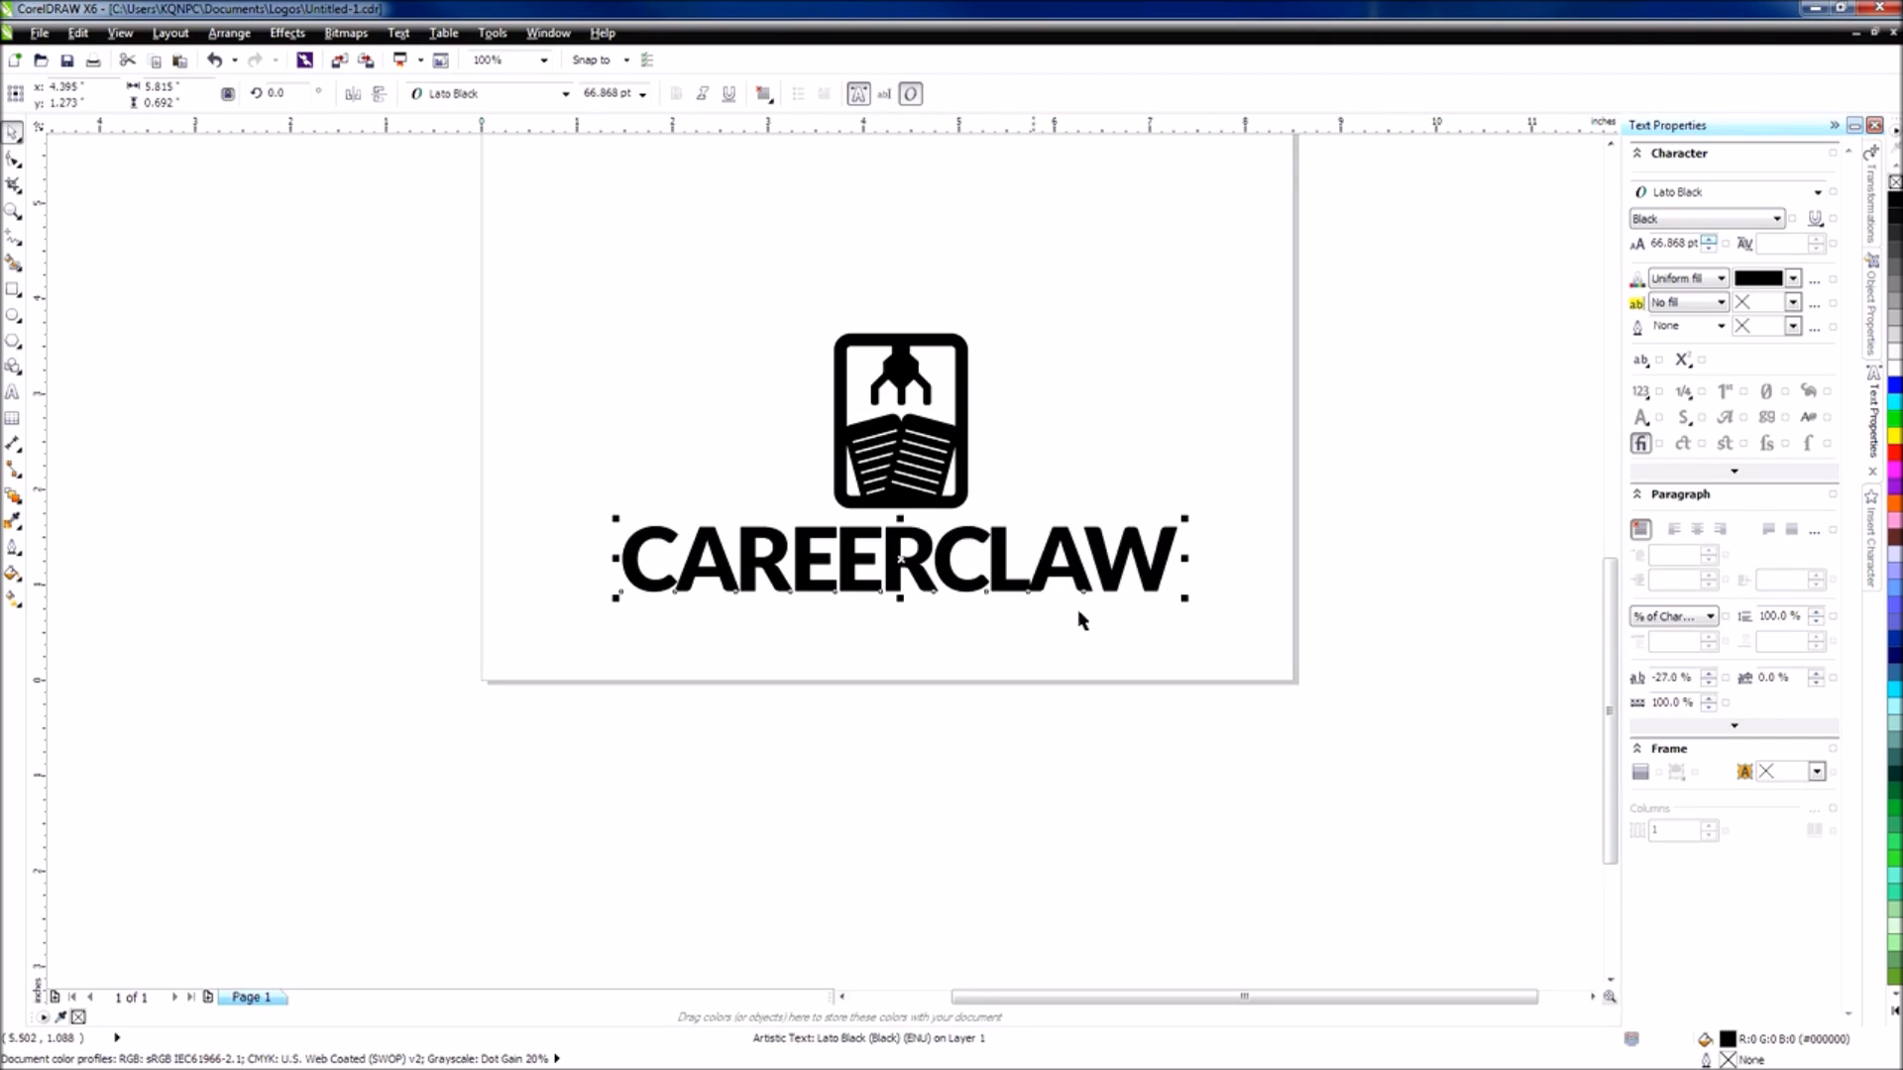
{"action": "left_click_drag", "start_coordinate": [700, 235], "coordinate": [1049, 543]}
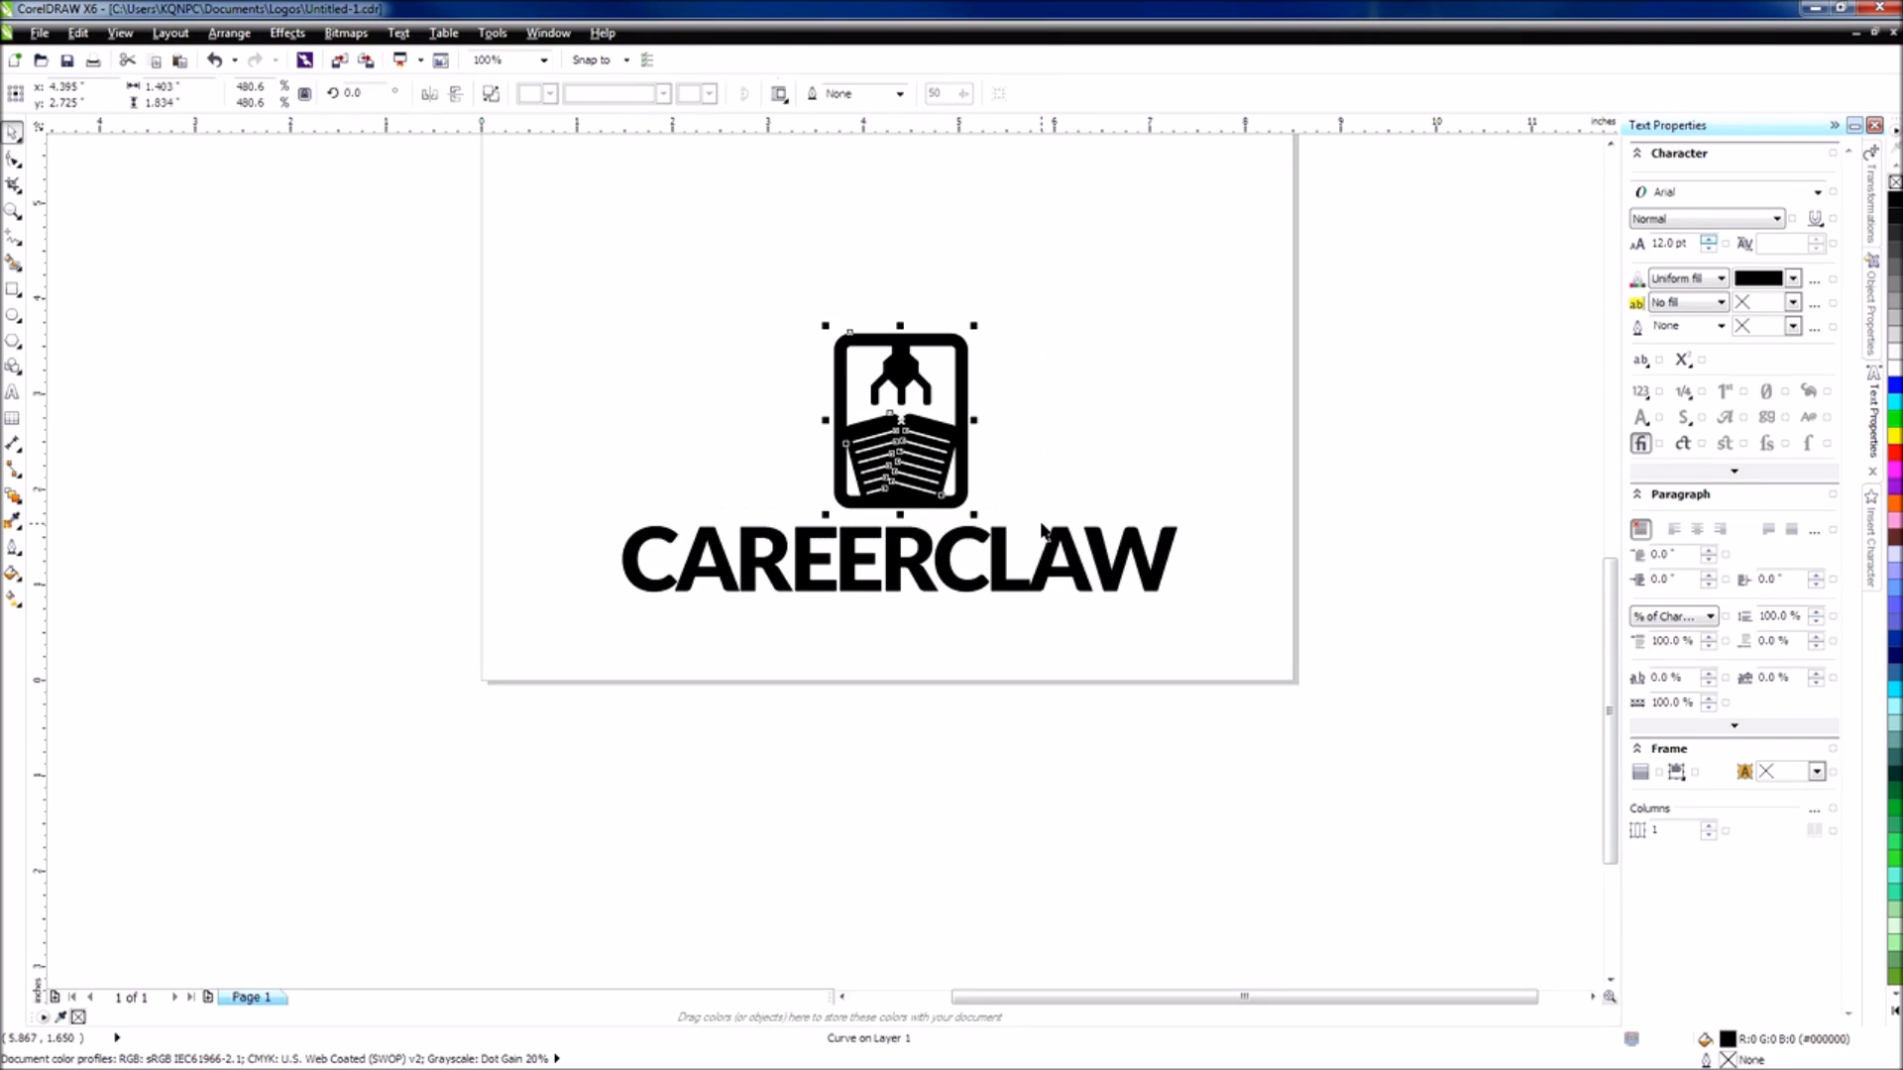
{"action": "left_click", "coordinate": [1017, 454]}
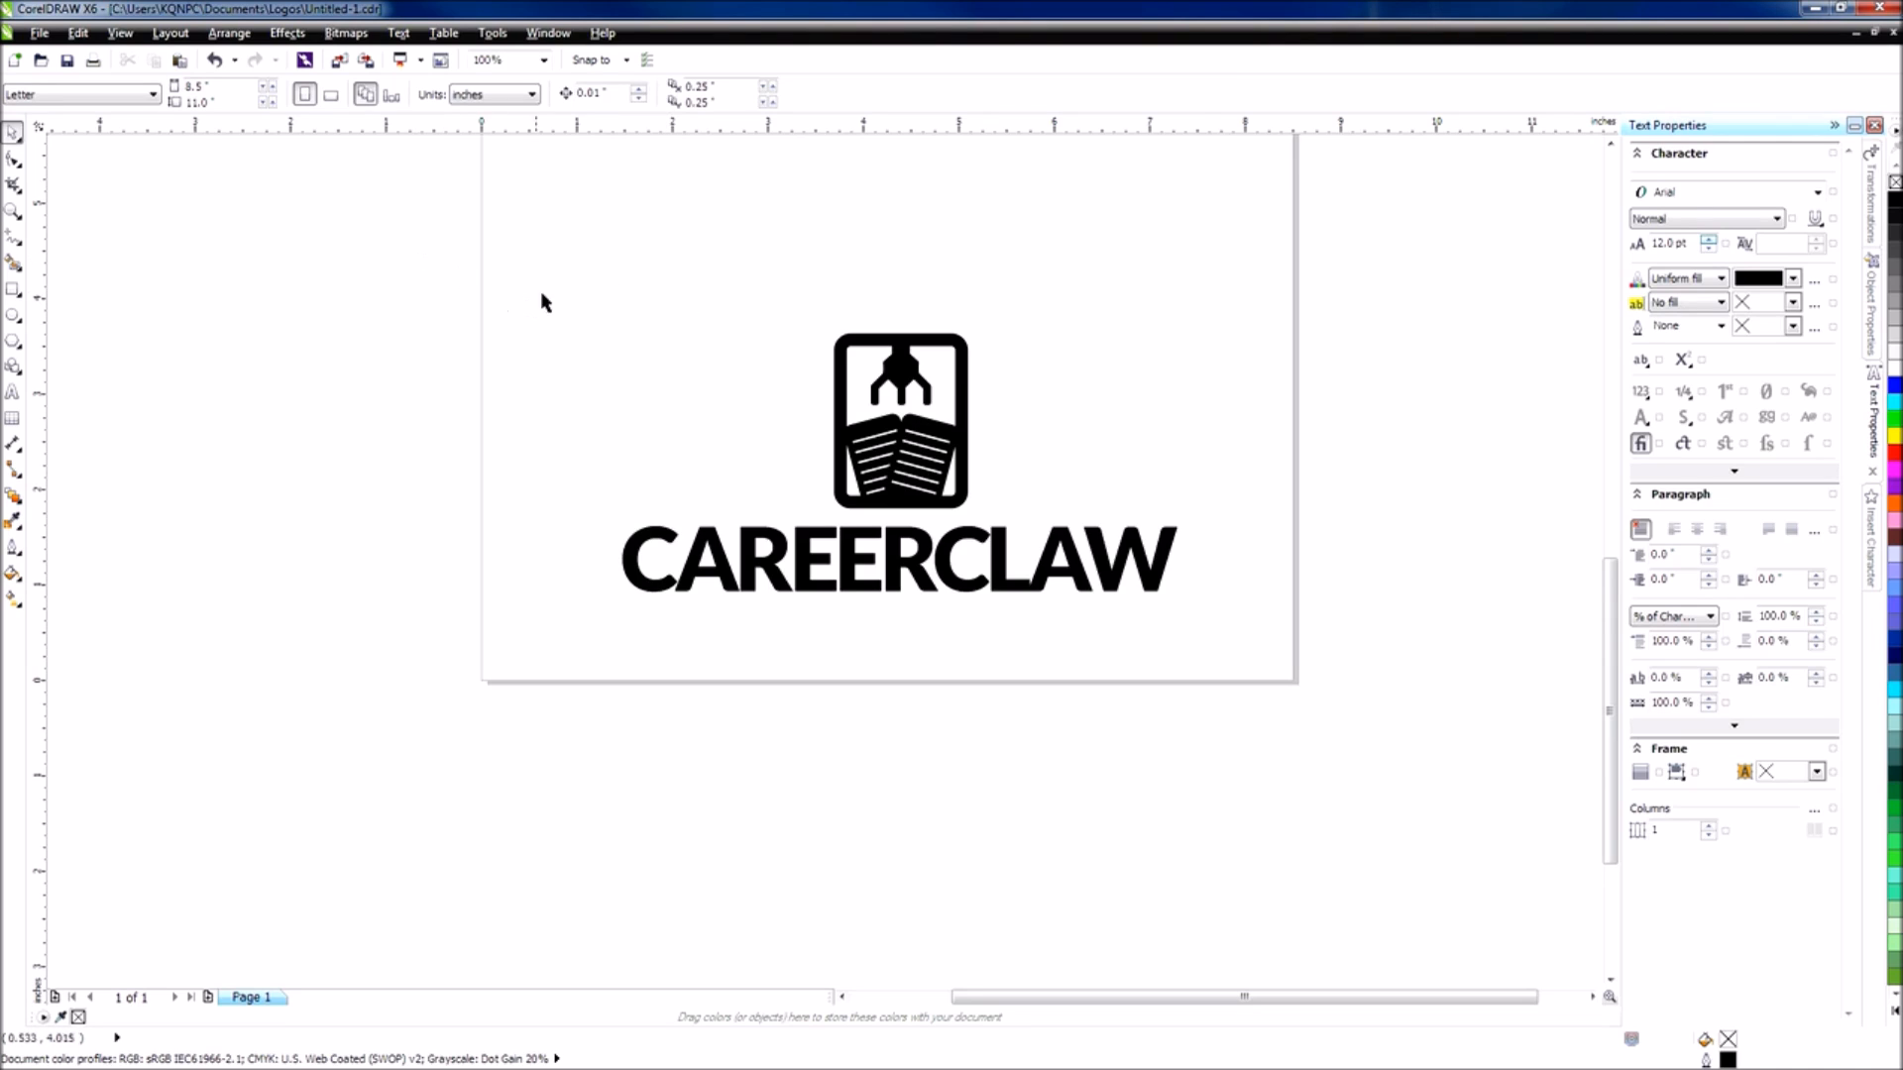
{"action": "left_click_drag", "start_coordinate": [733, 280], "coordinate": [1003, 508]}
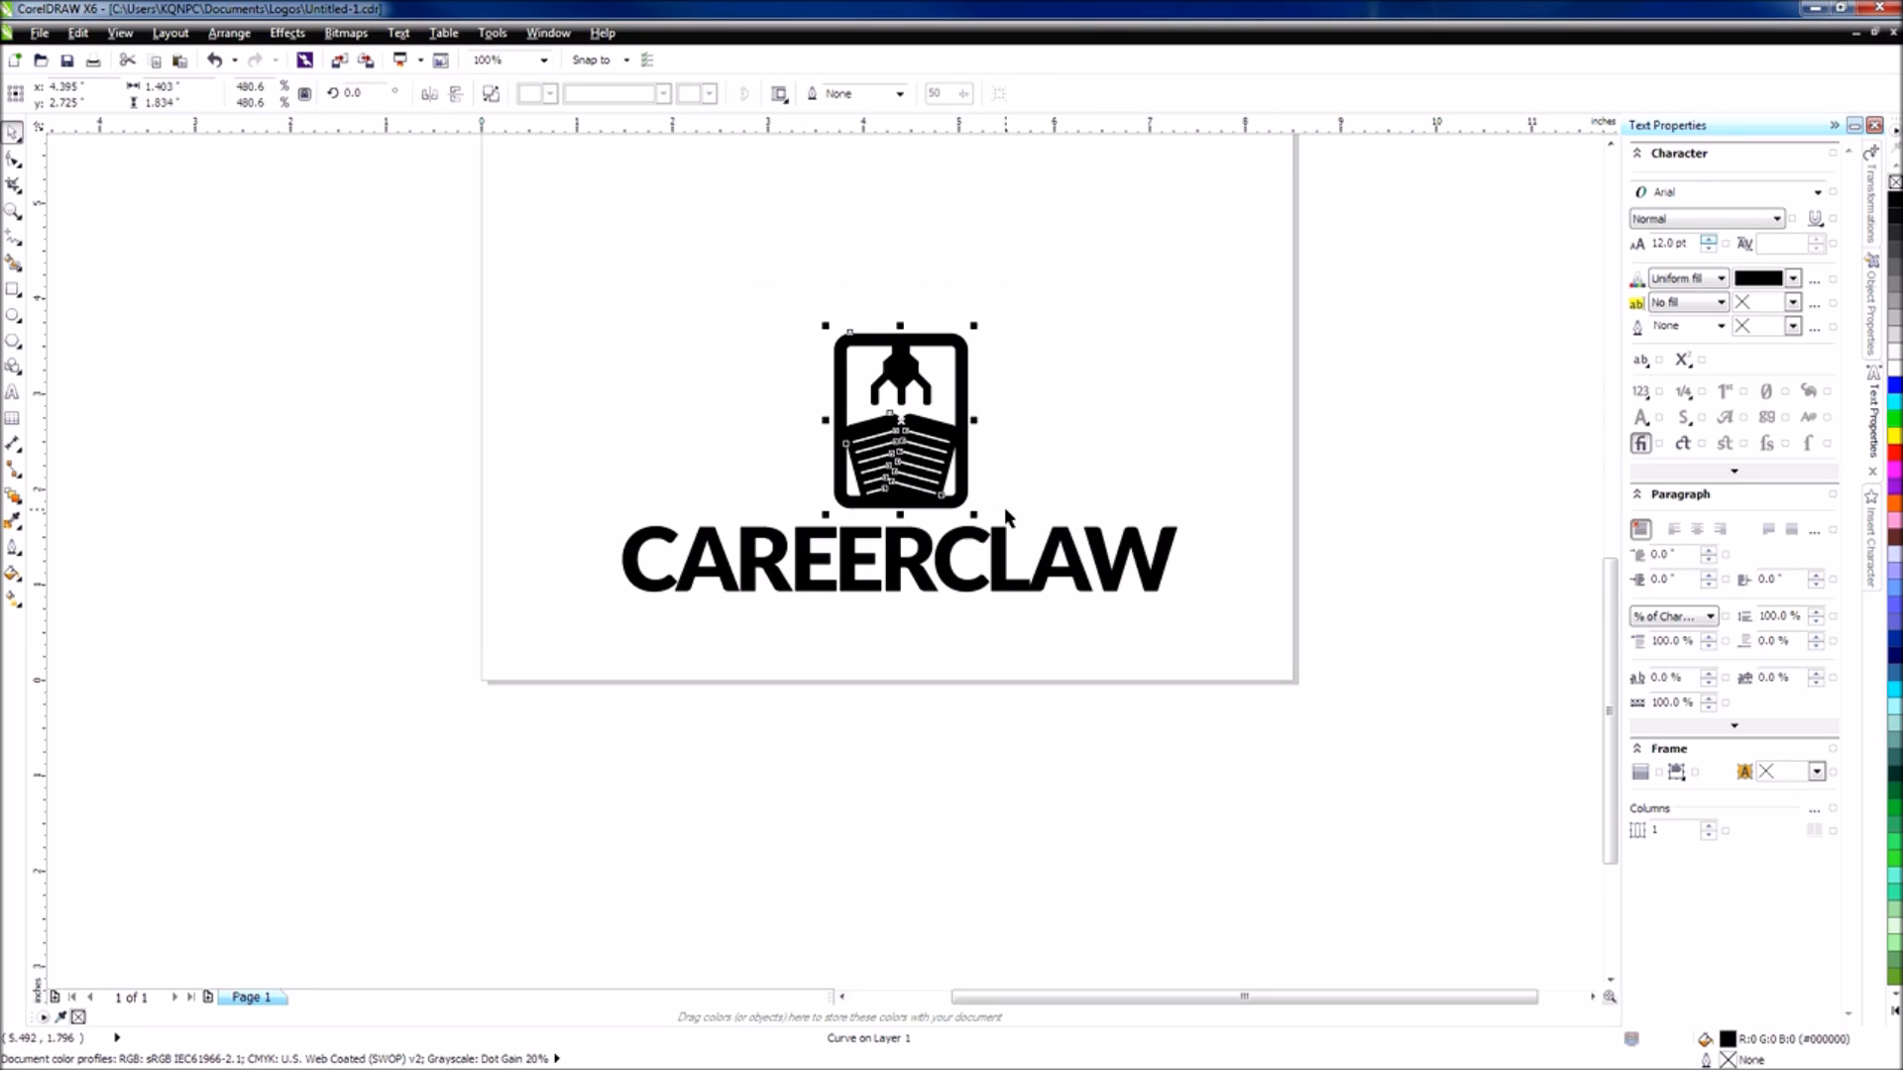
{"action": "left_click", "coordinate": [795, 297]}
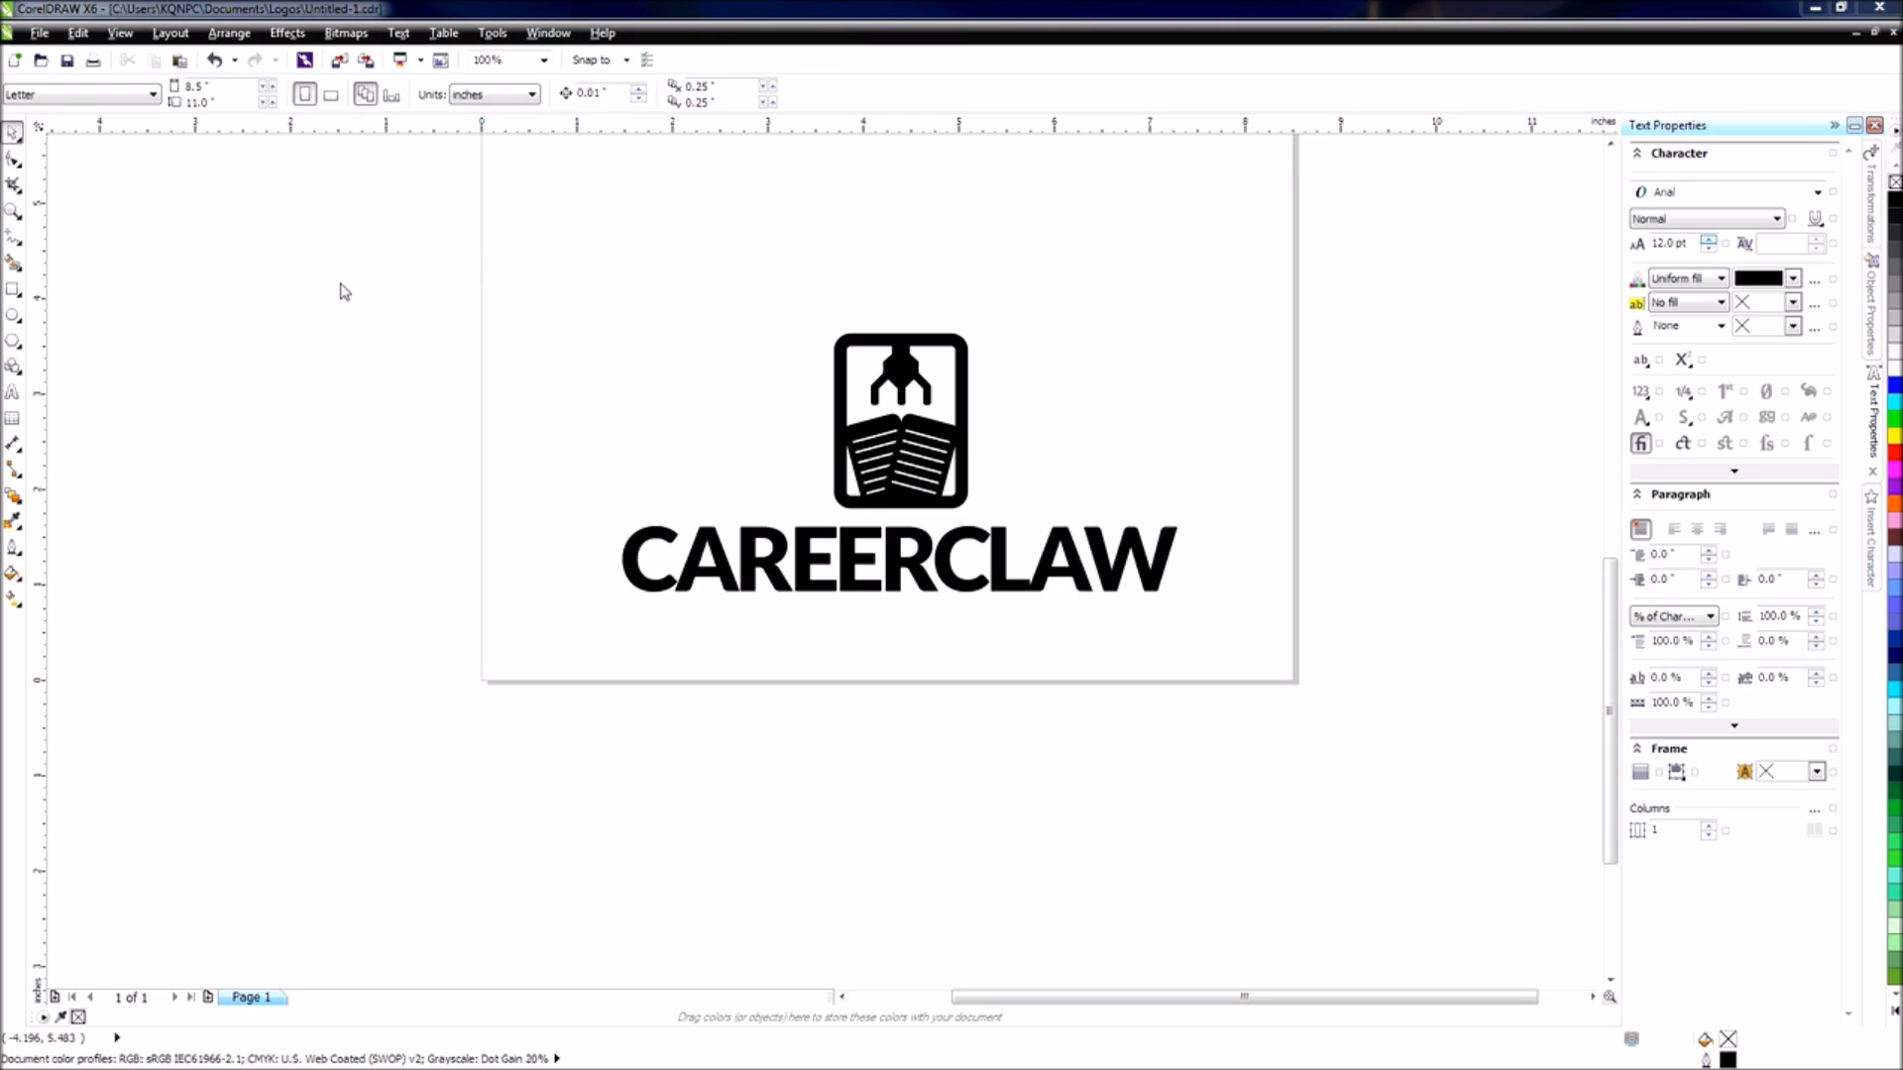
{"action": "mouse_move", "coordinate": [1258, 636]}
{"action": "left_mouse_down"}
{"action": "mouse_move", "coordinate": [928, 429]}
{"action": "mouse_move", "coordinate": [451, 237]}
{"action": "left_mouse_up"}
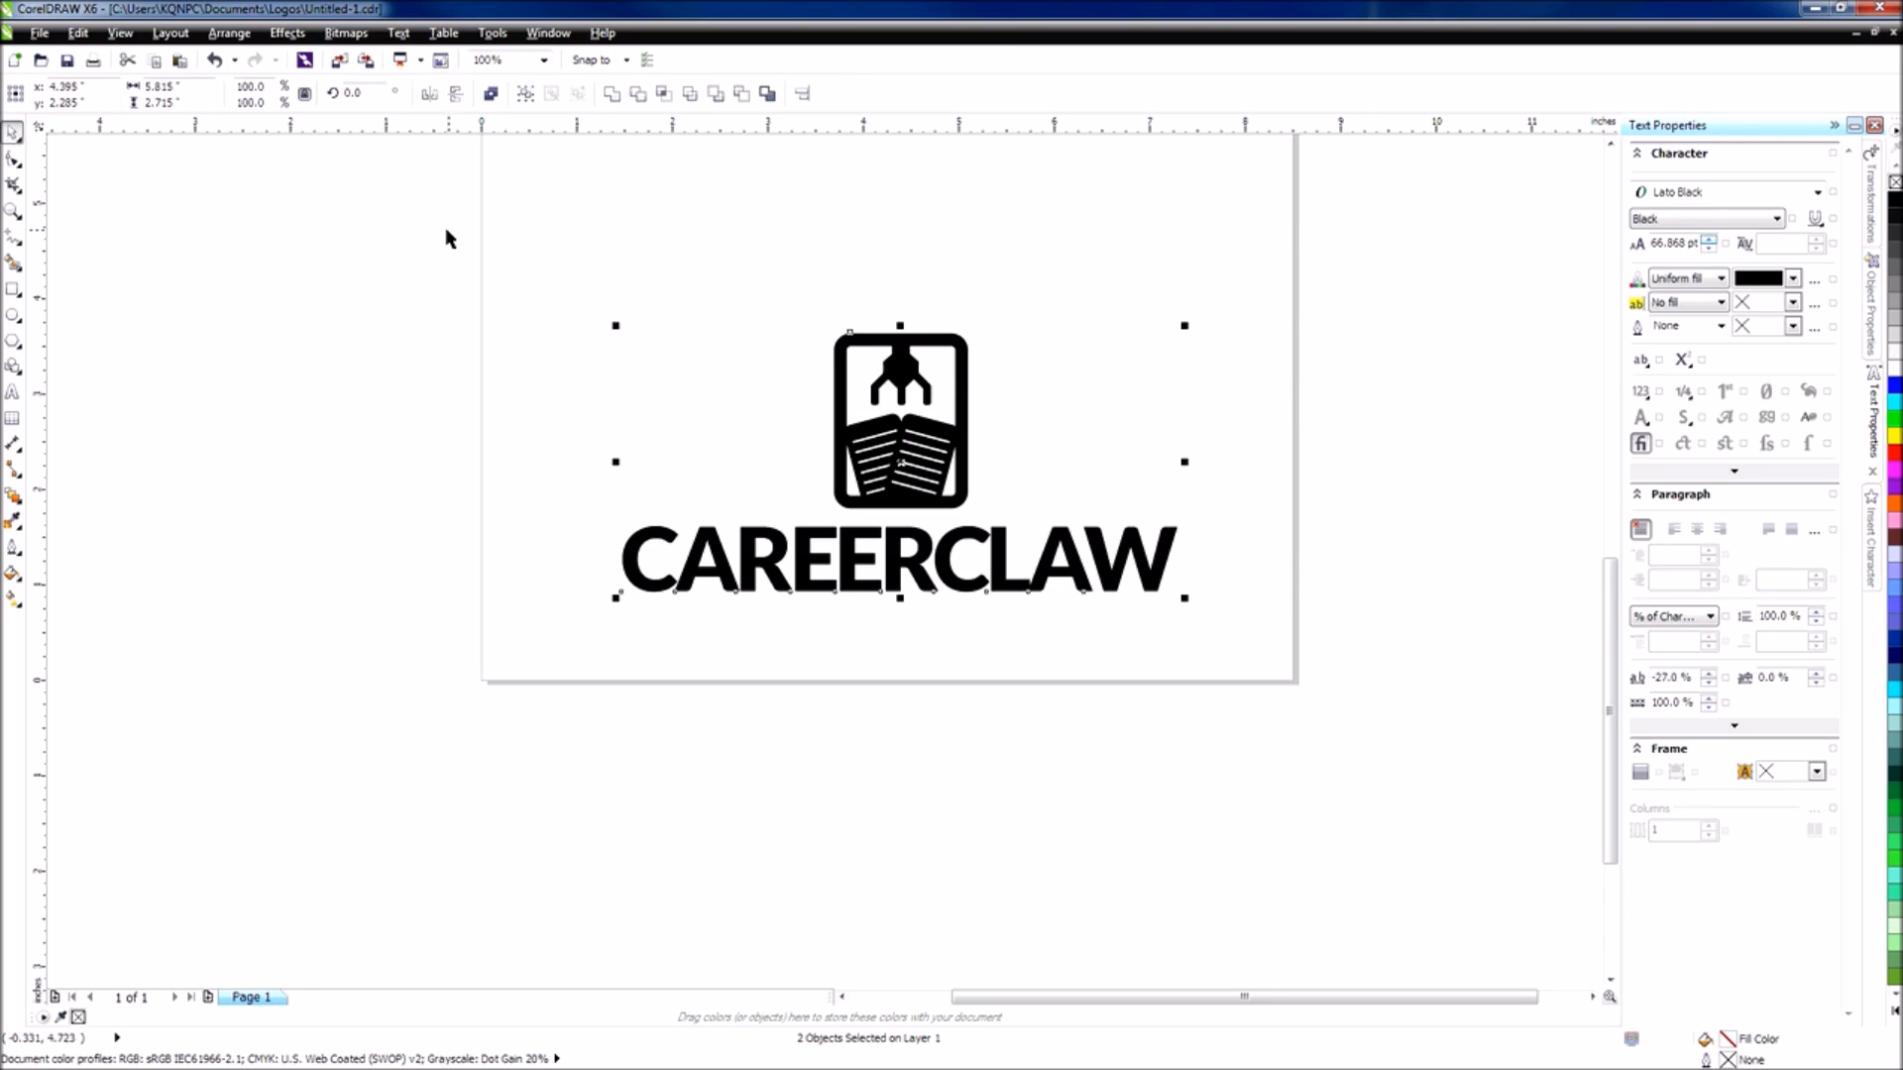
{"action": "left_click", "coordinate": [436, 261]}
{"action": "left_click_drag", "start_coordinate": [431, 260], "coordinate": [1359, 691]}
{"action": "left_click", "coordinate": [1291, 662]}
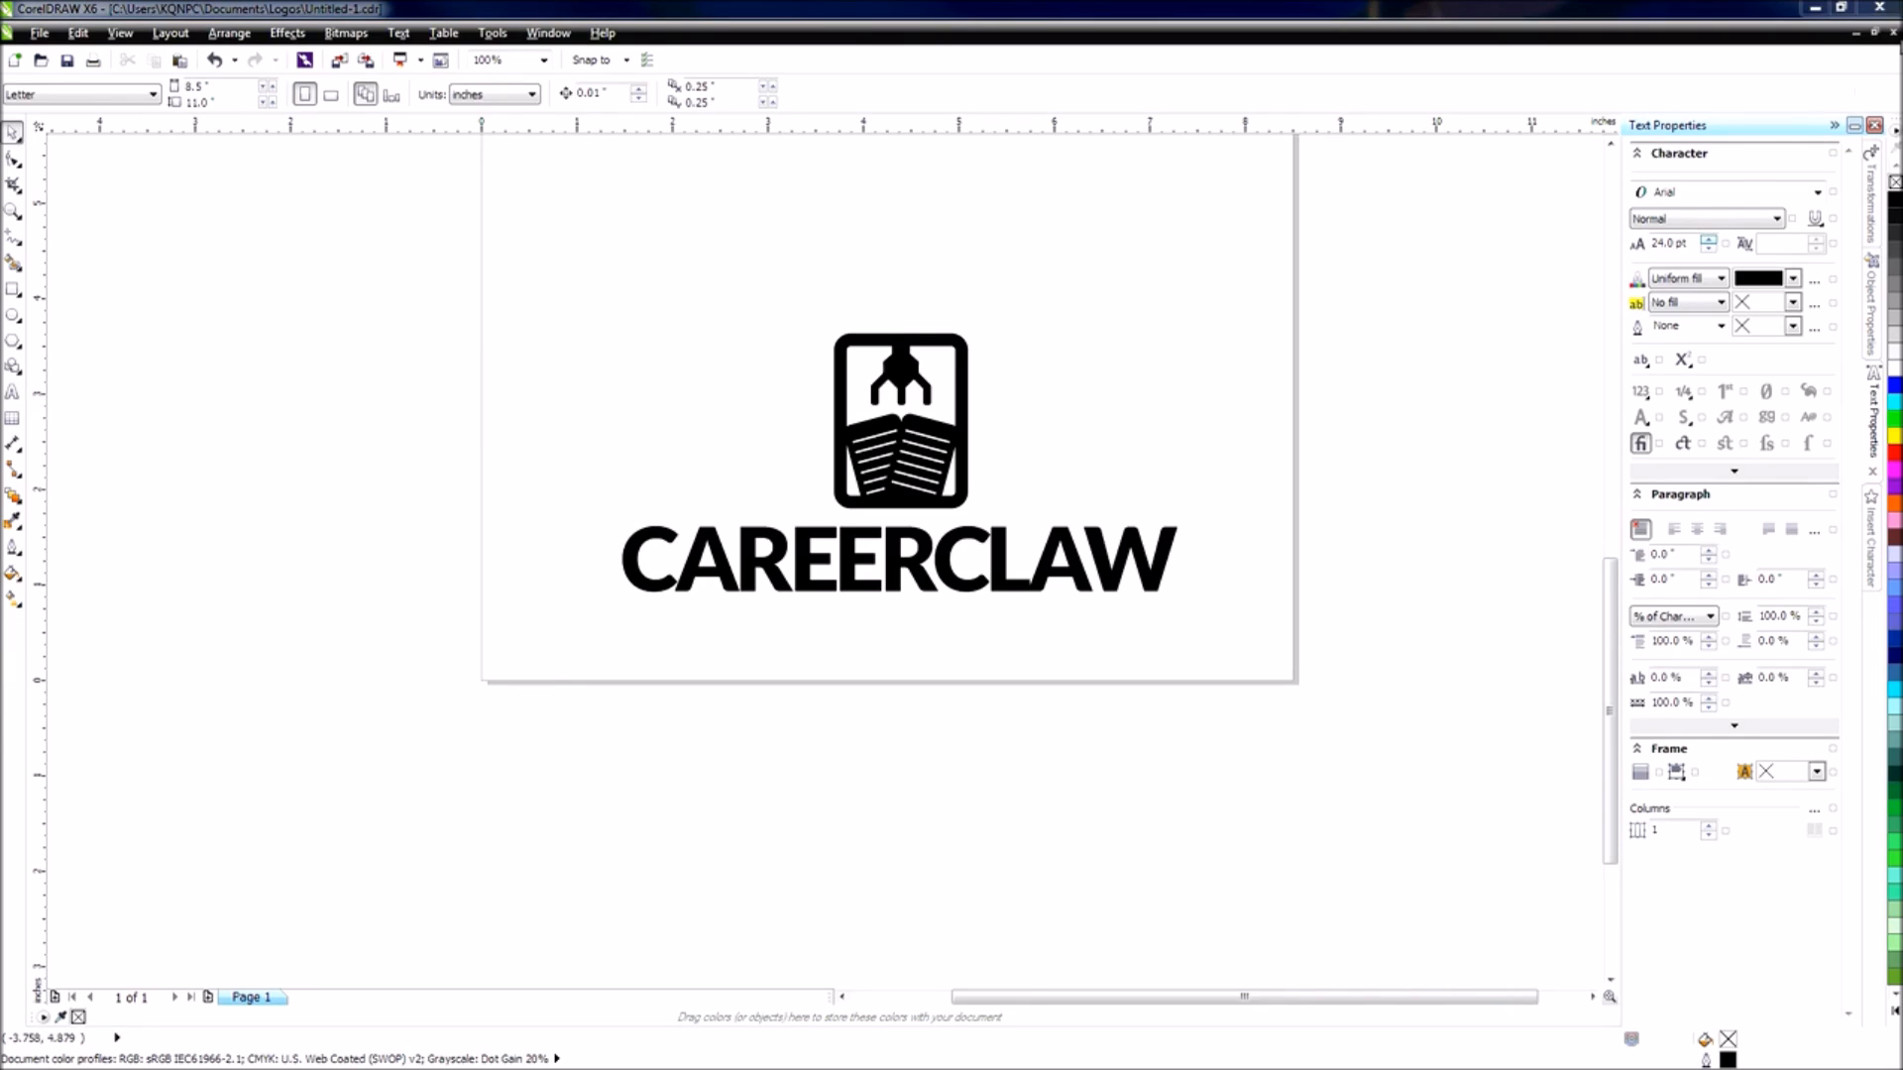
Close the logo examples document without saving and start a new document named Claw Logo.
{"action": "left_click", "coordinate": [1893, 35]}
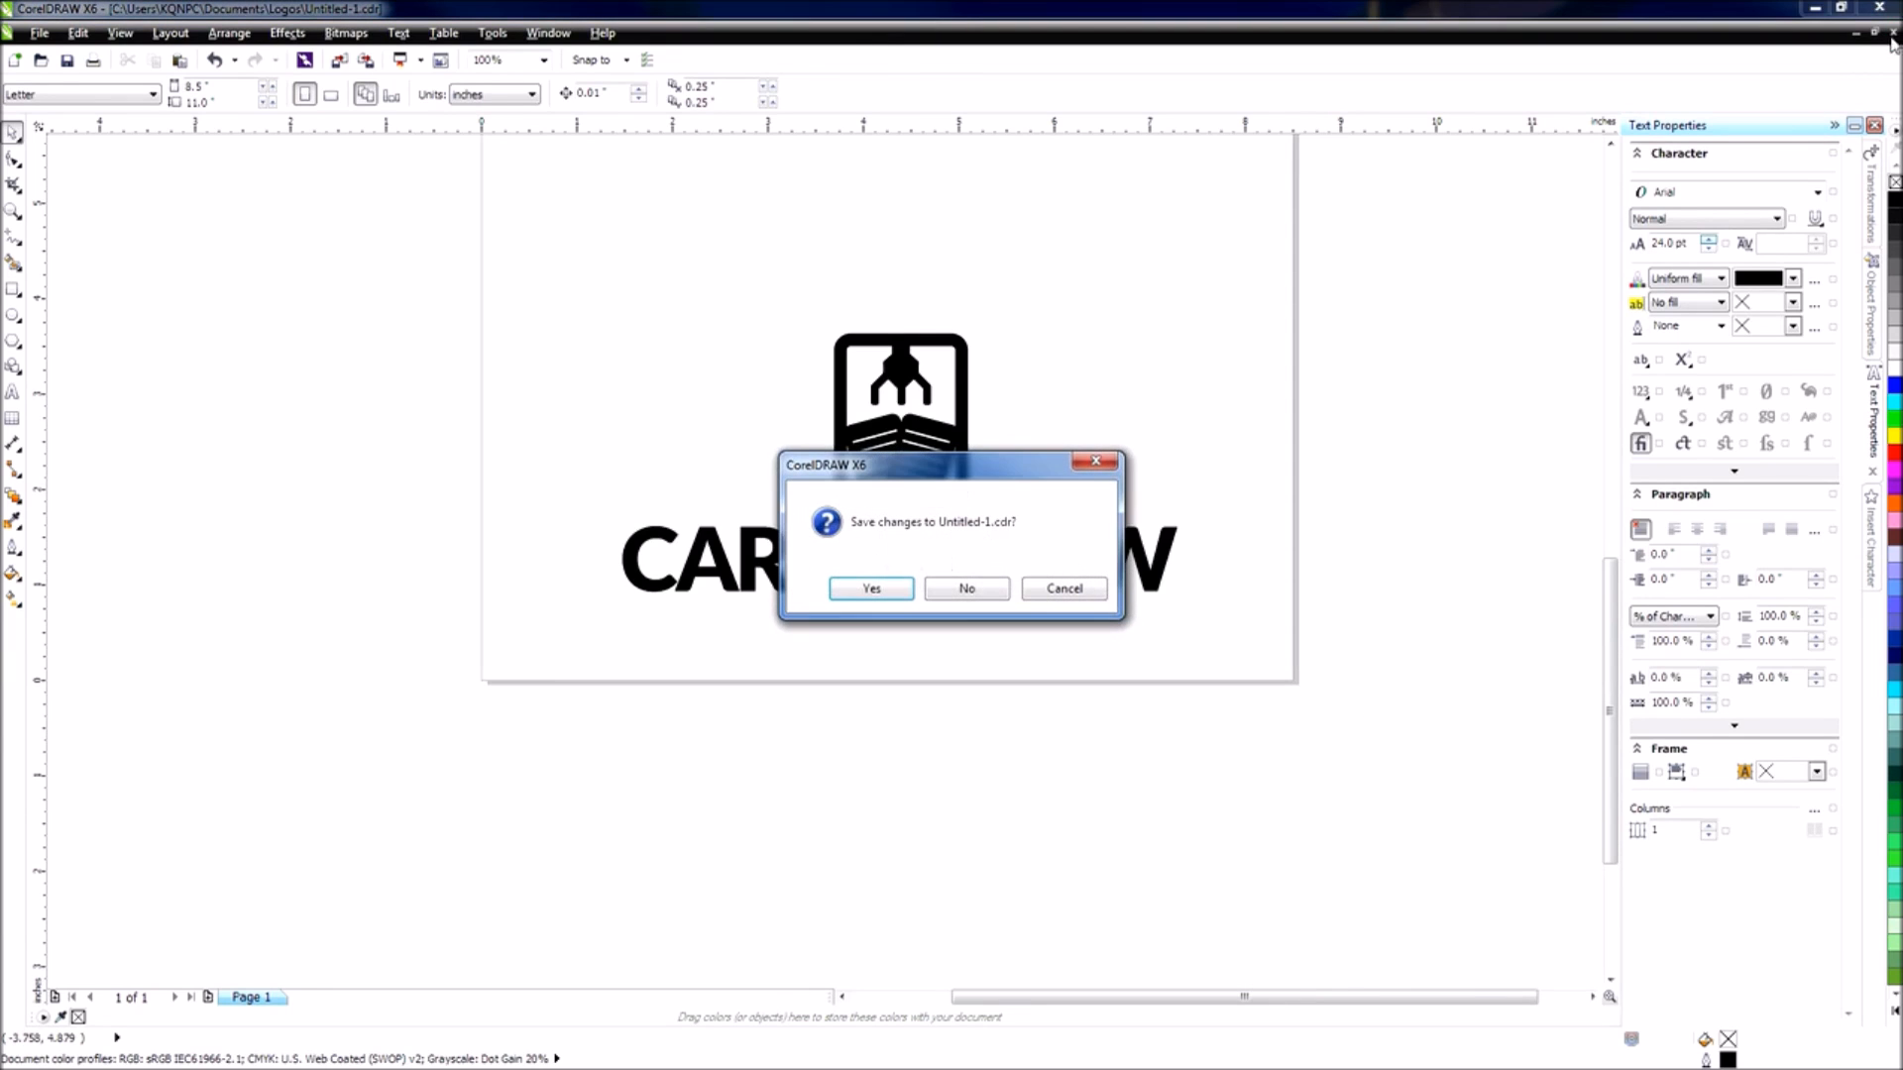
{"action": "left_click", "coordinate": [965, 588]}
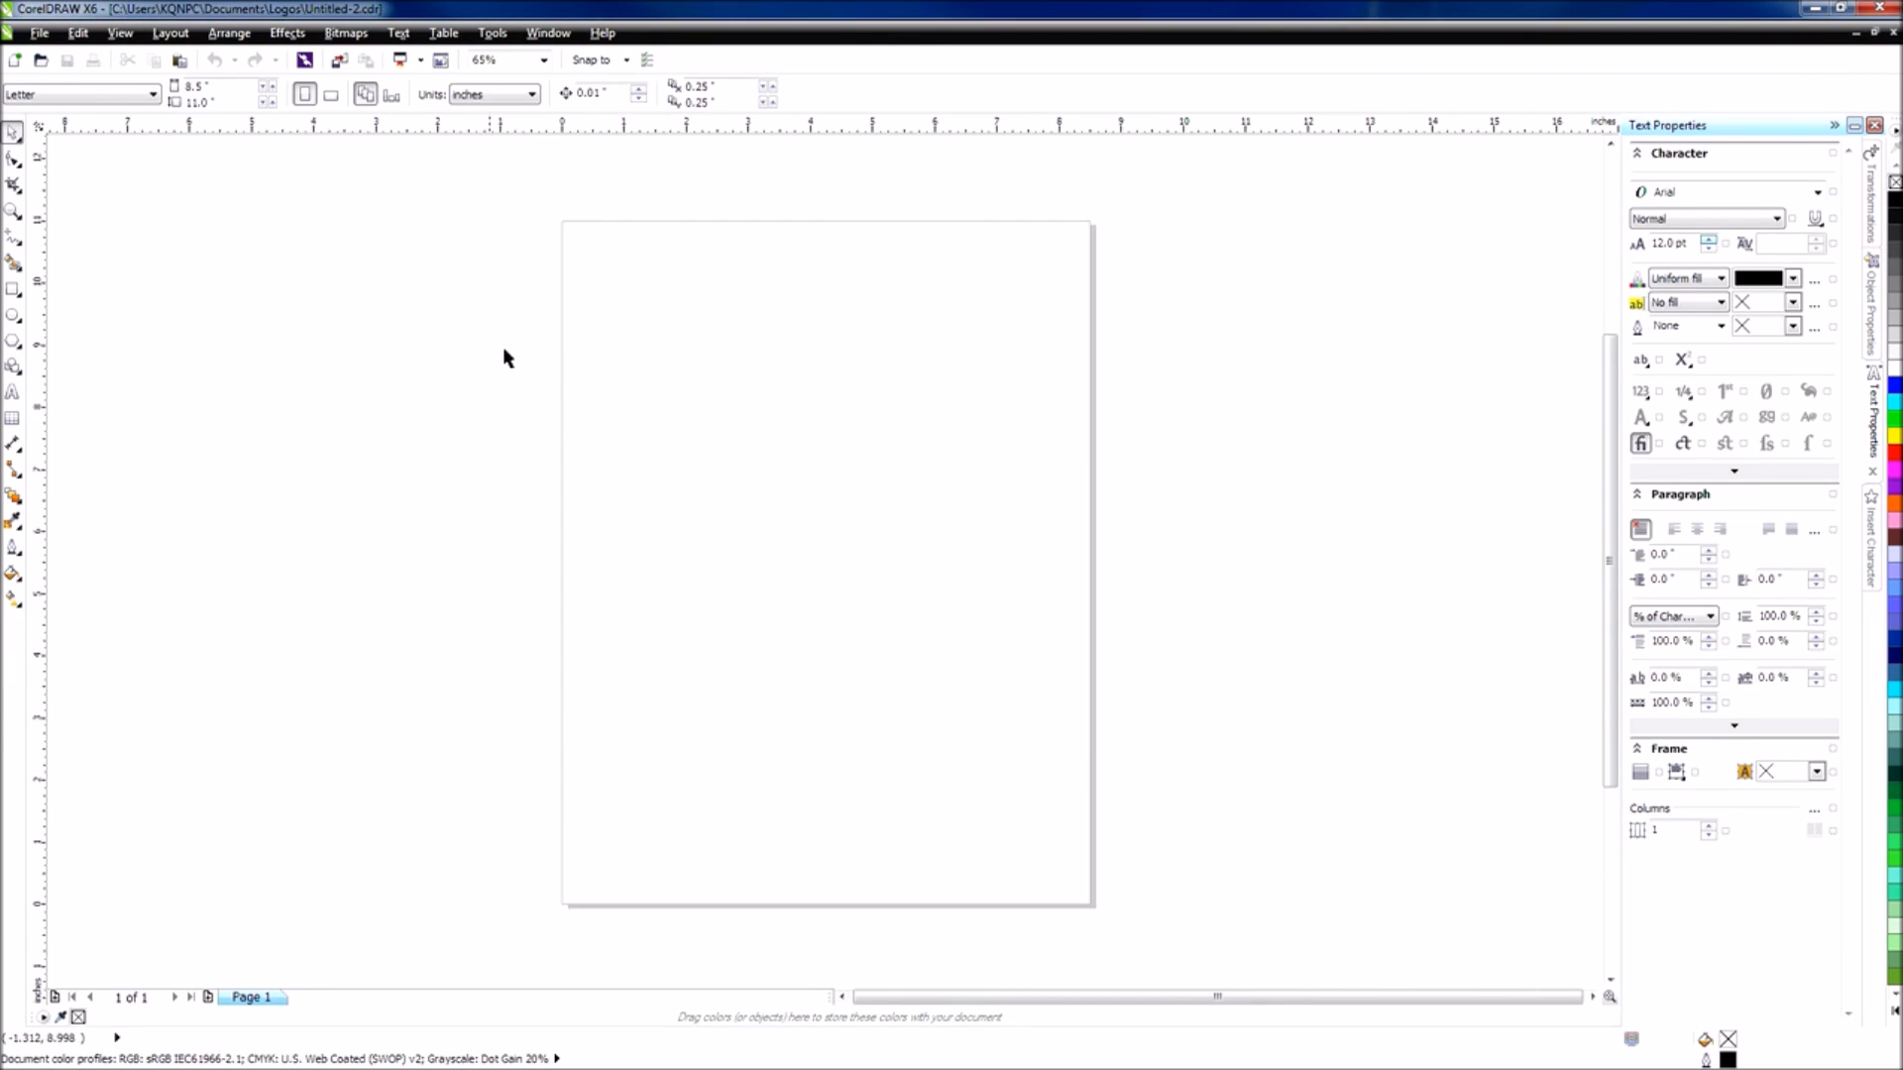
{"action": "key", "text": "ctrl+n"}
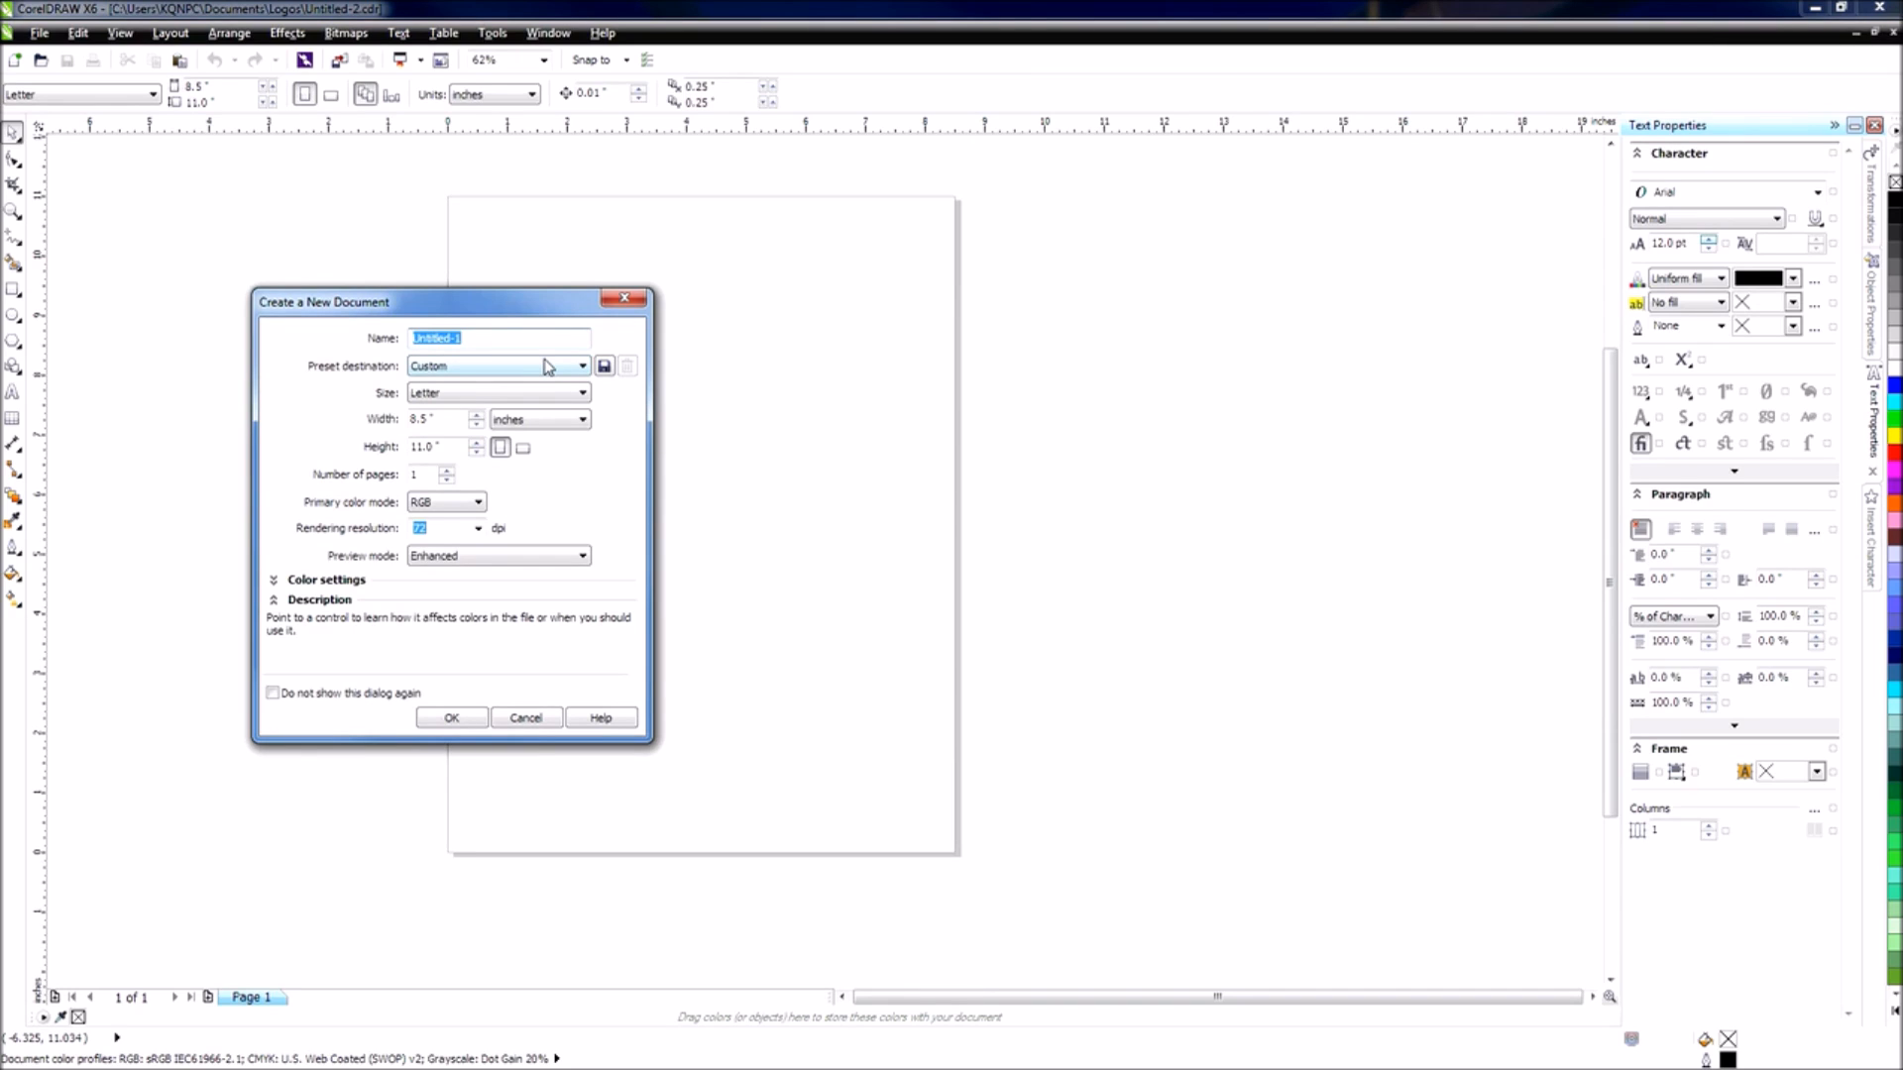
{"action": "left_click_drag", "start_coordinate": [494, 315], "coordinate": [818, 330]}
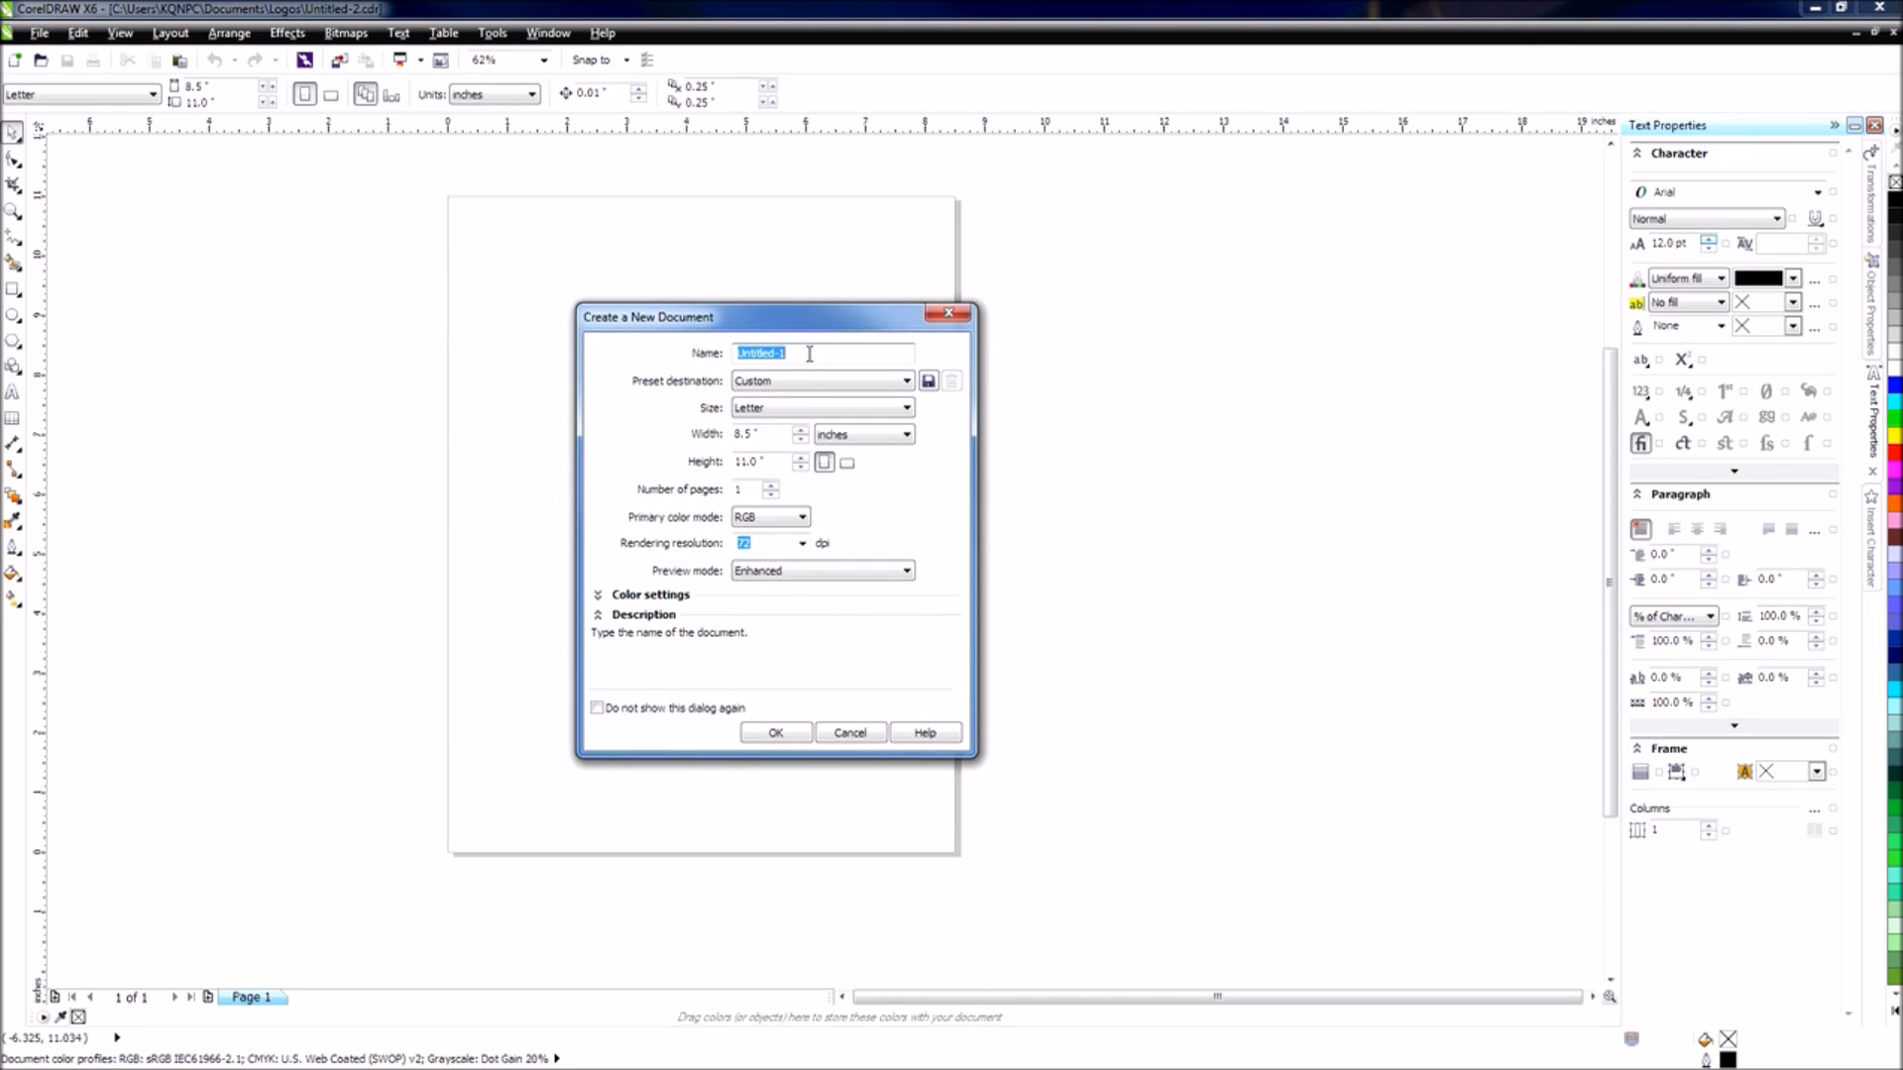
{"action": "type", "text": "Claw Logo"}
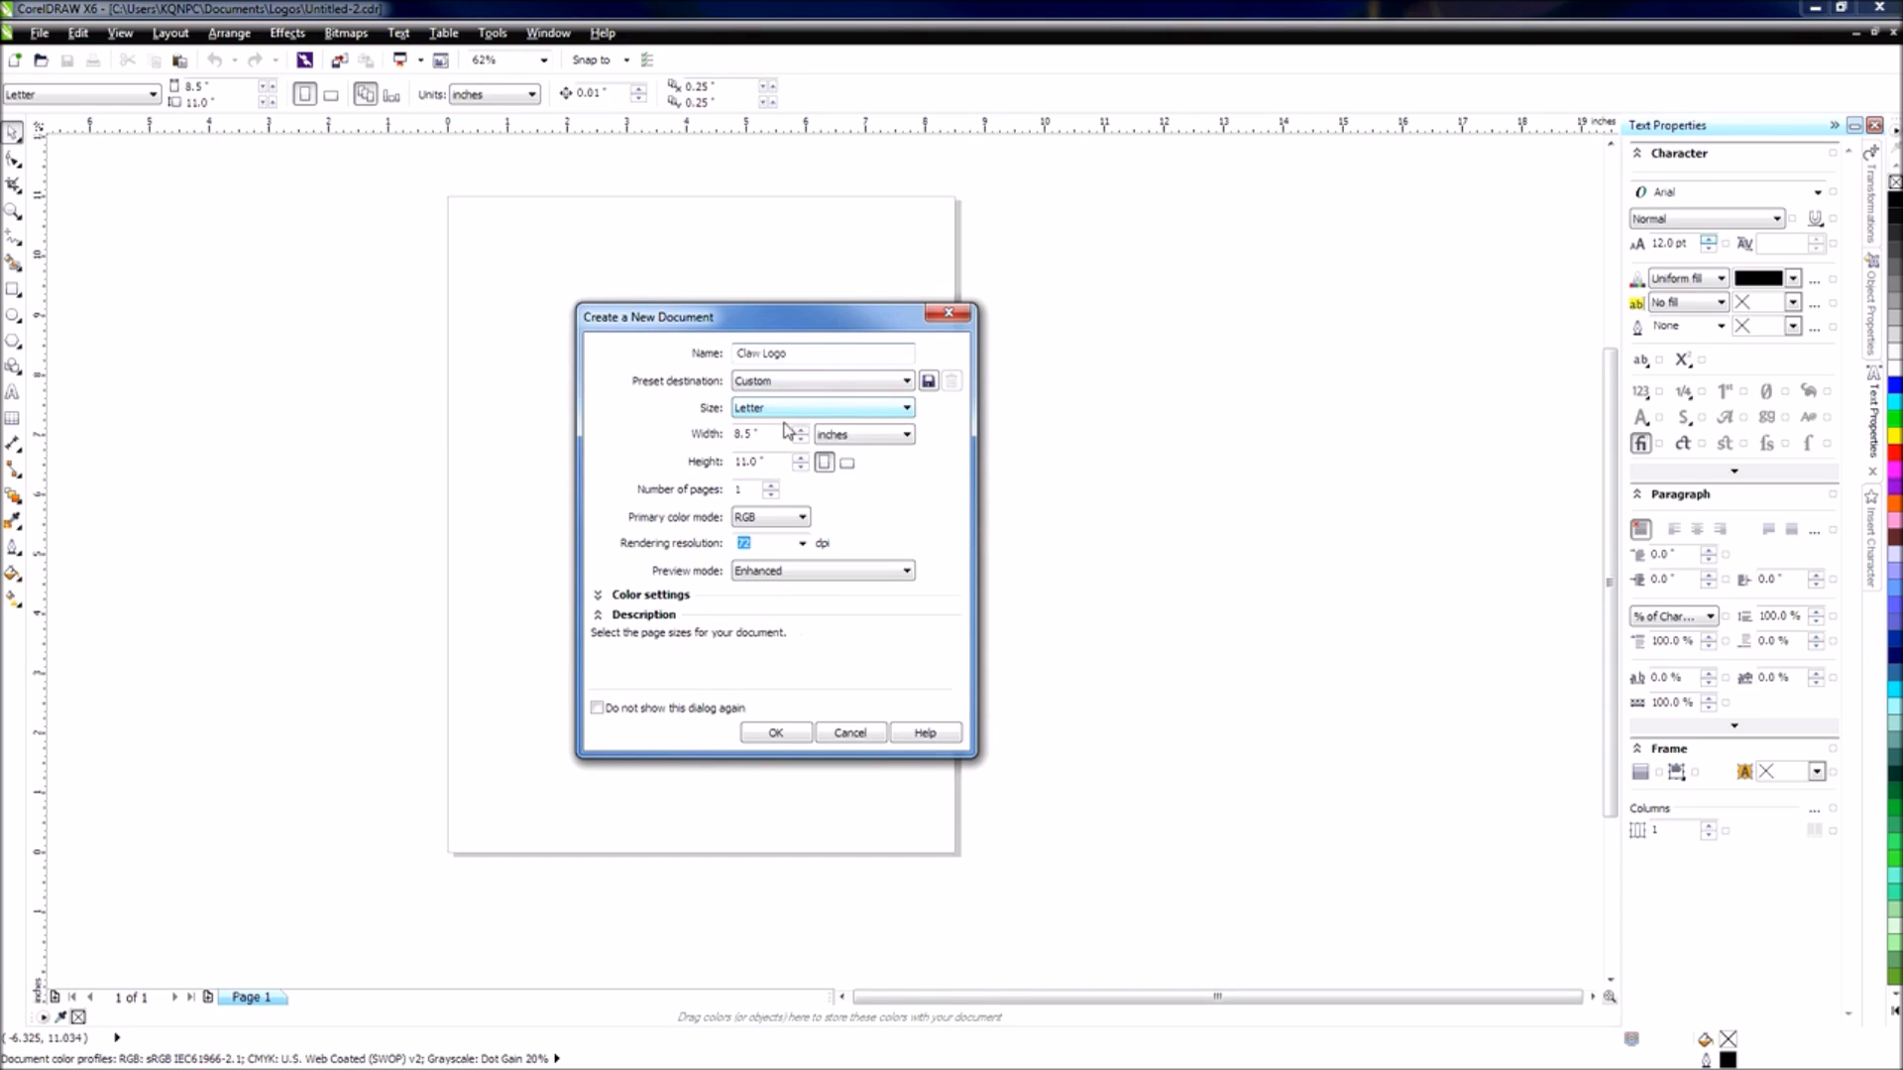
Set the preview mode to Normal and create the document with Letter page size and RGB primary color mode.
{"action": "left_click", "coordinate": [802, 518]}
{"action": "left_click", "coordinate": [802, 520]}
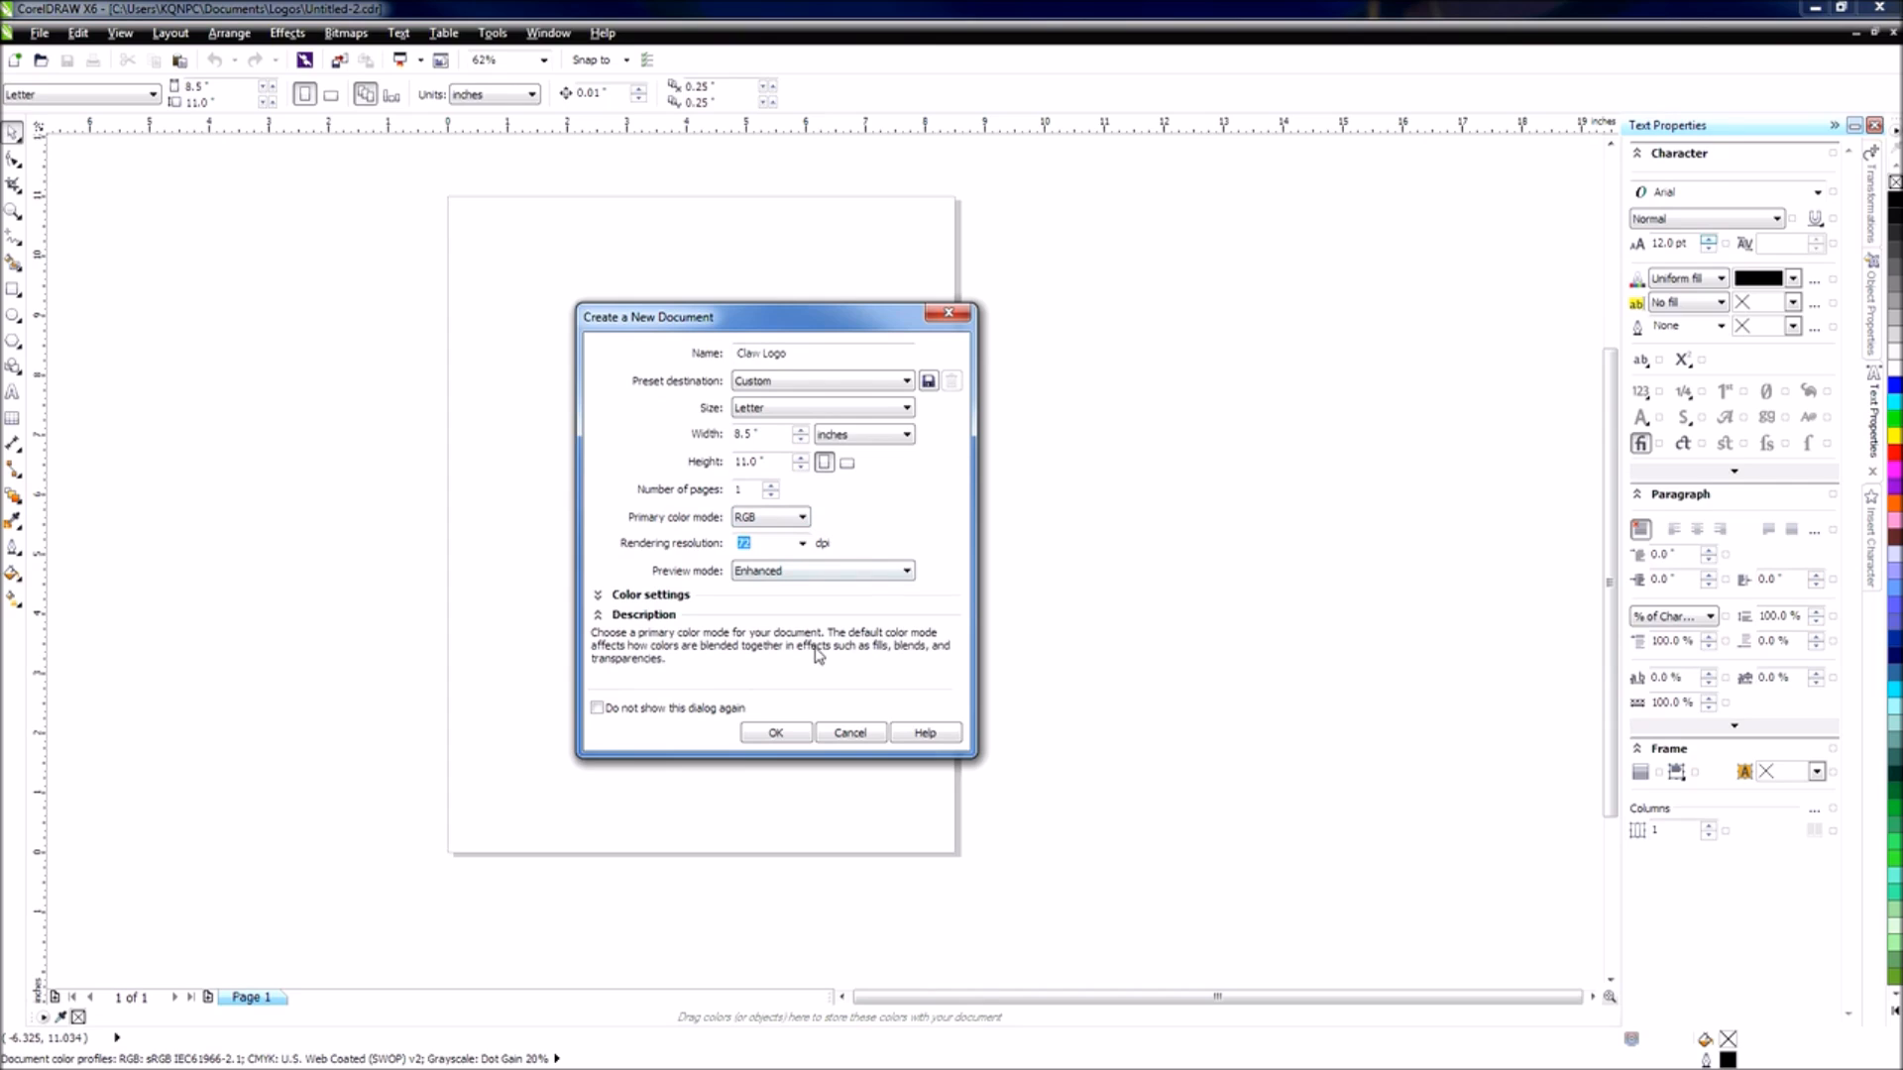
{"action": "left_click", "coordinate": [885, 575]}
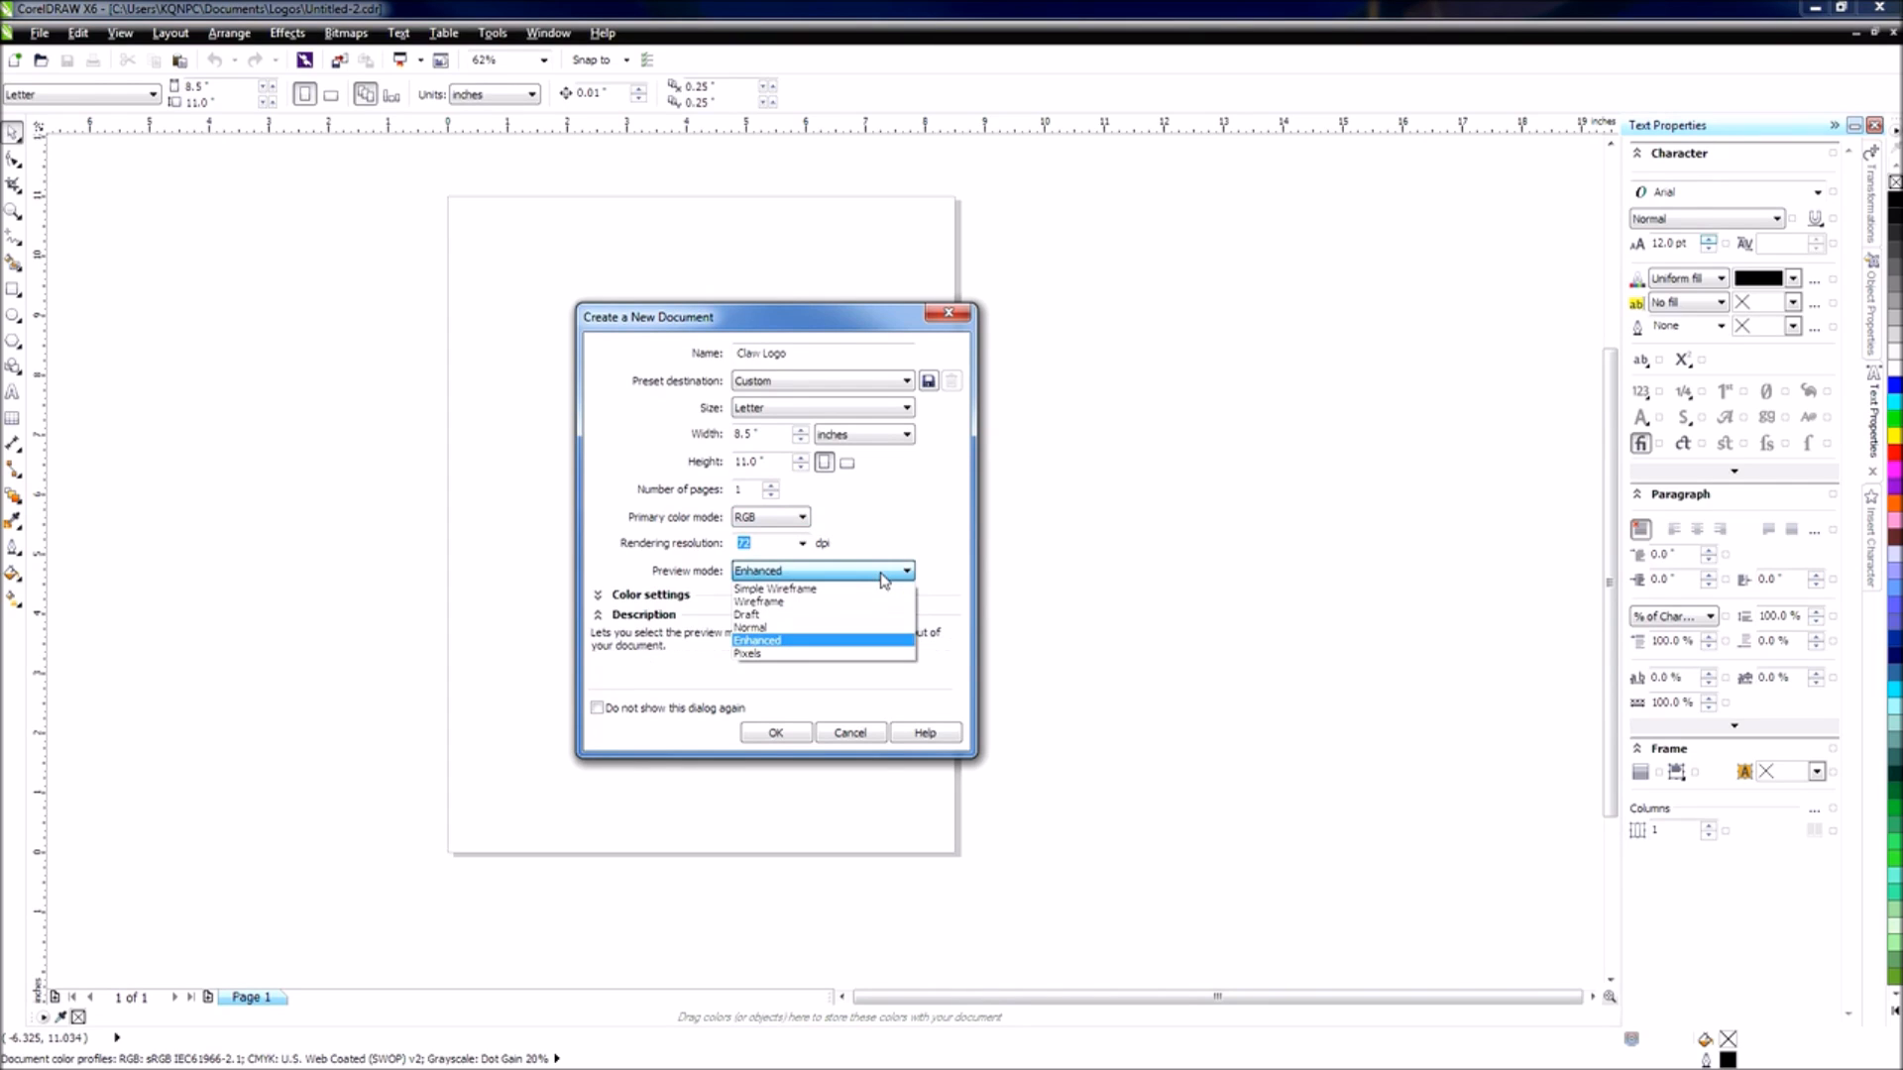
{"action": "left_click", "coordinate": [887, 575]}
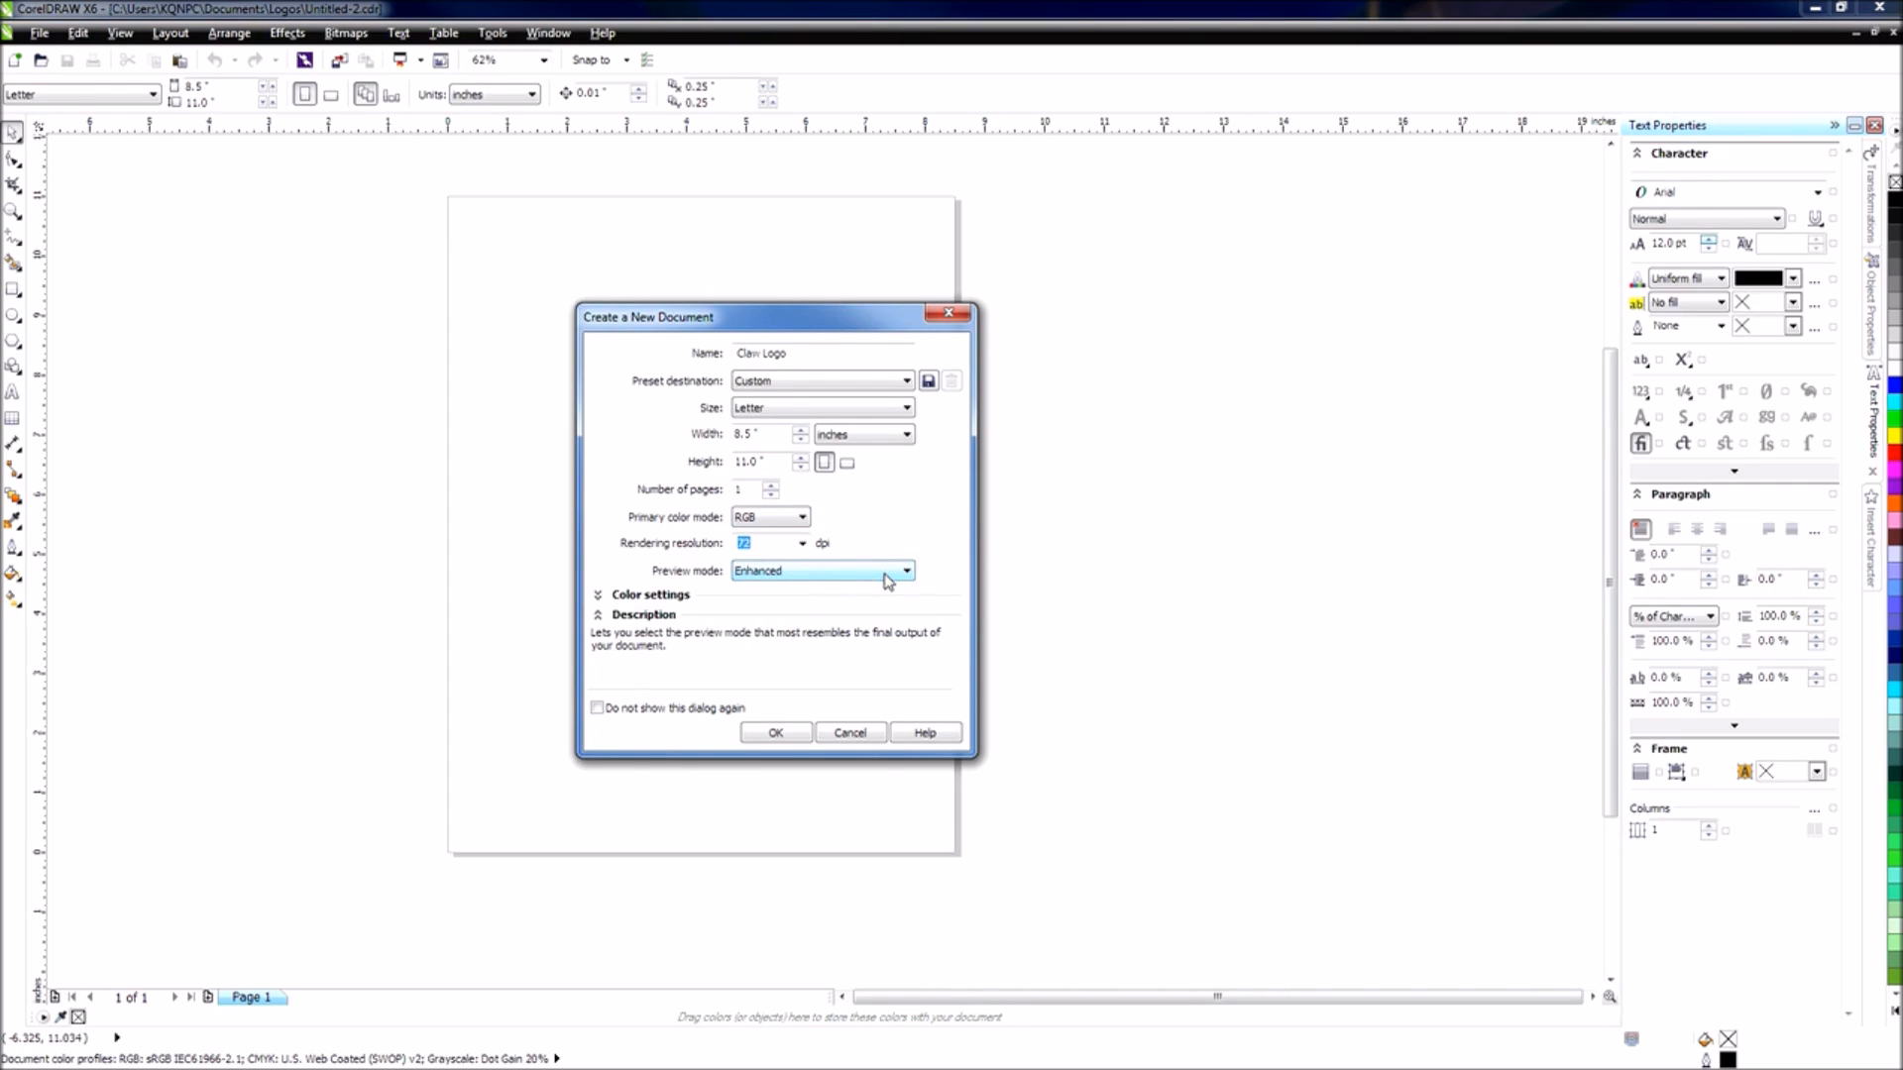
{"action": "left_click", "coordinate": [854, 573]}
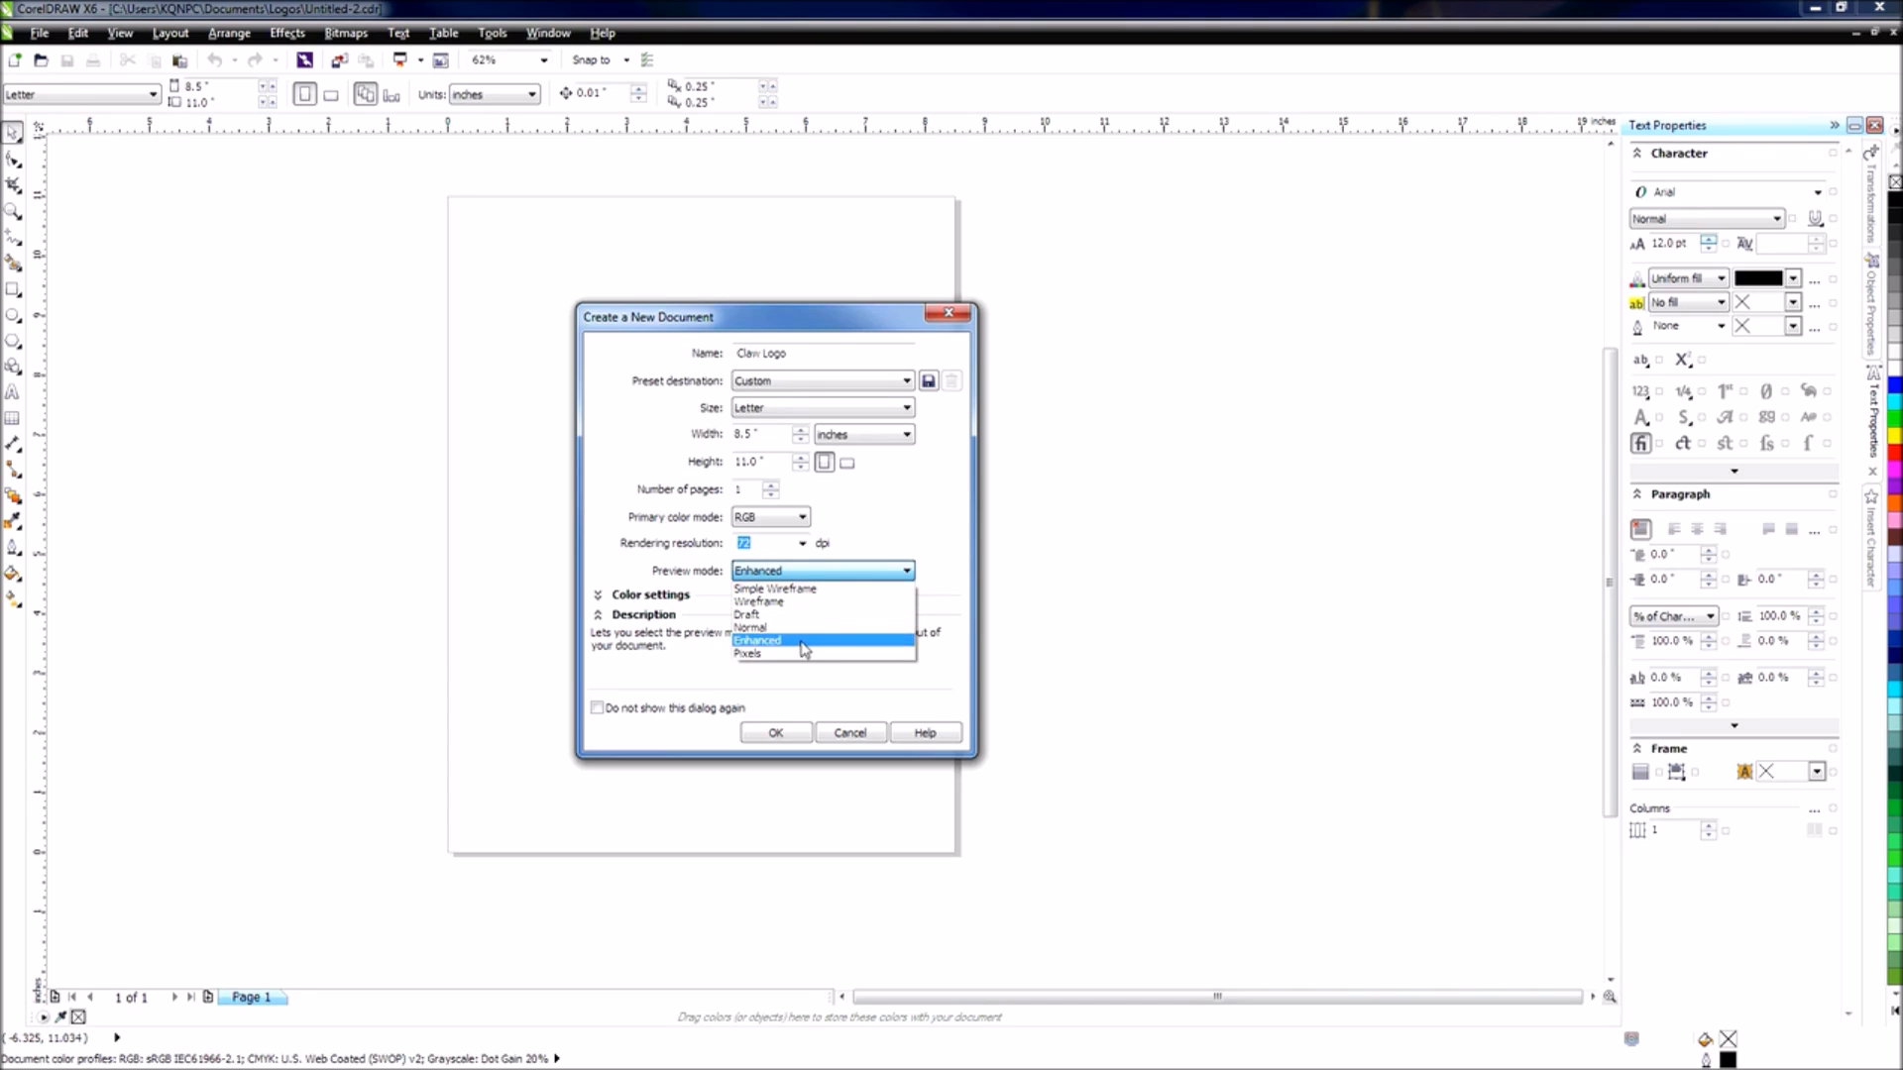
{"action": "left_click", "coordinate": [774, 628]}
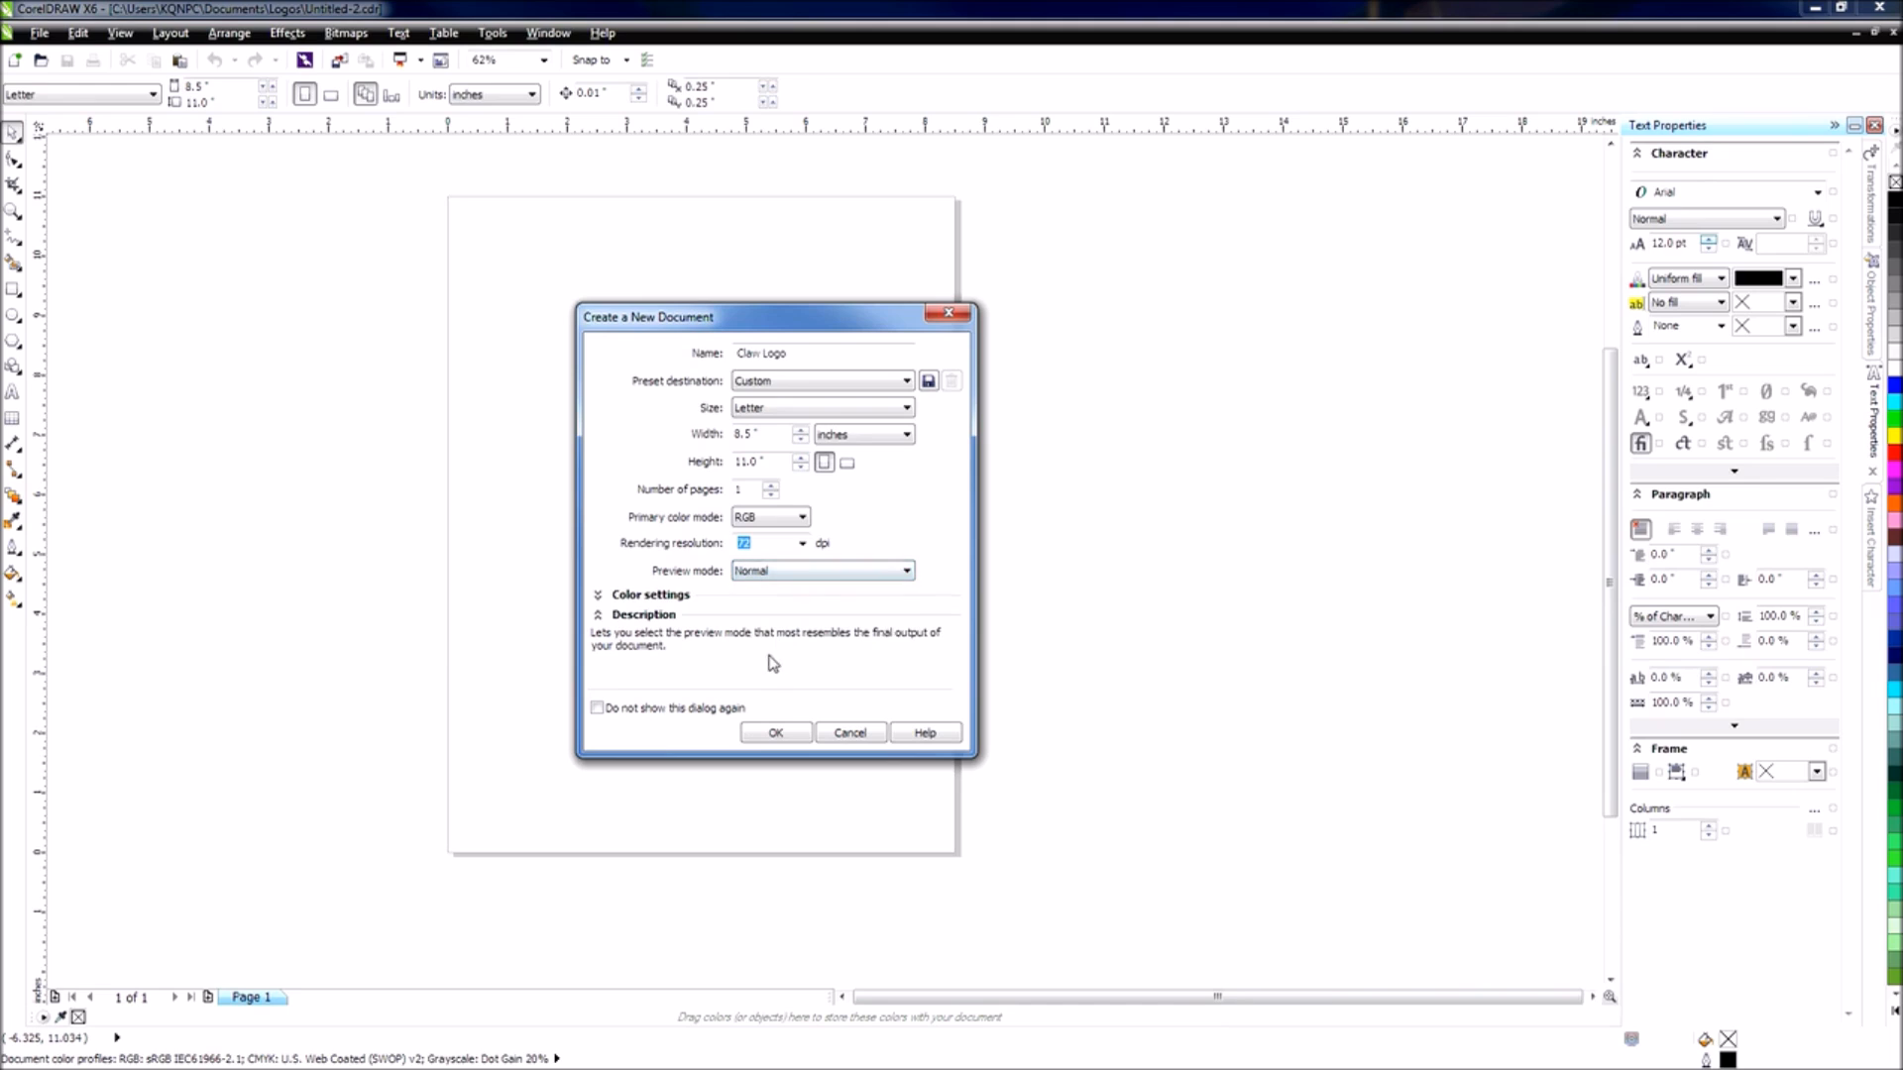
{"action": "left_click", "coordinate": [781, 410]}
{"action": "left_click", "coordinate": [807, 432]}
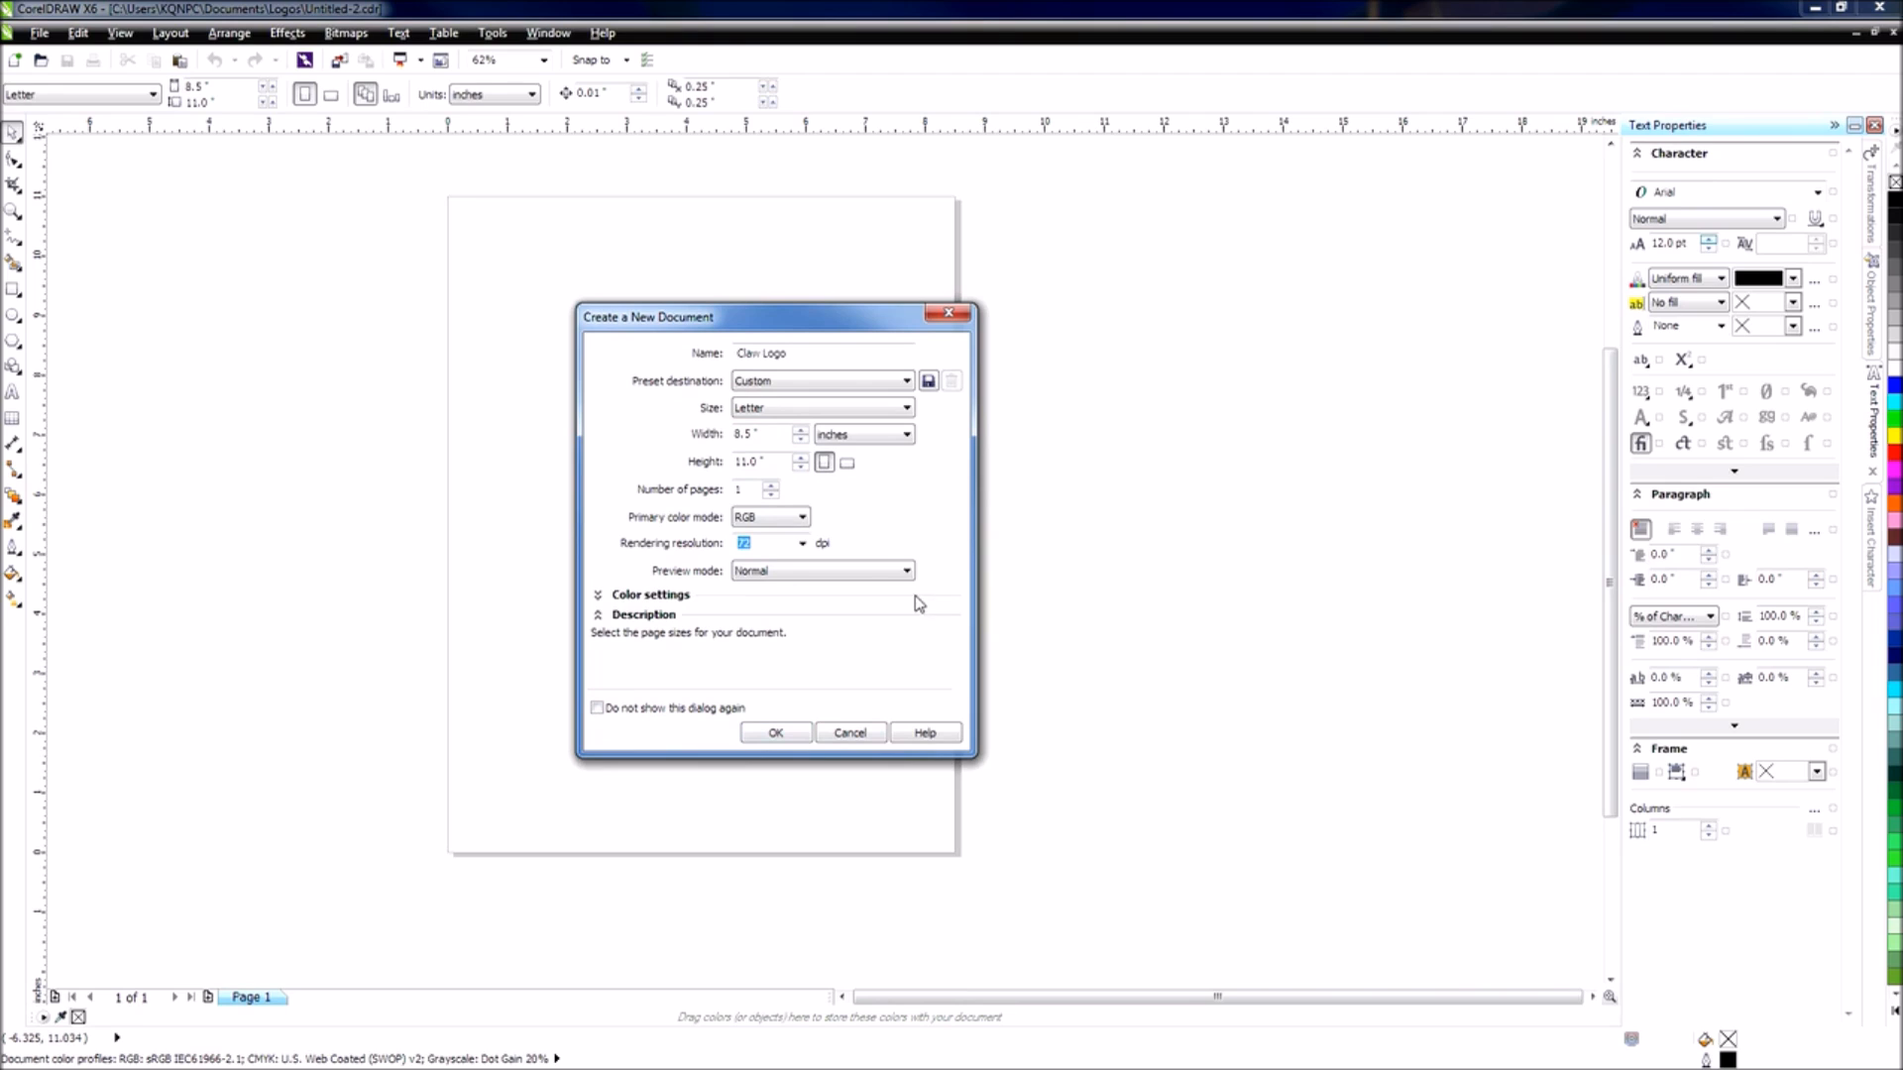
{"action": "left_click", "coordinate": [775, 734]}
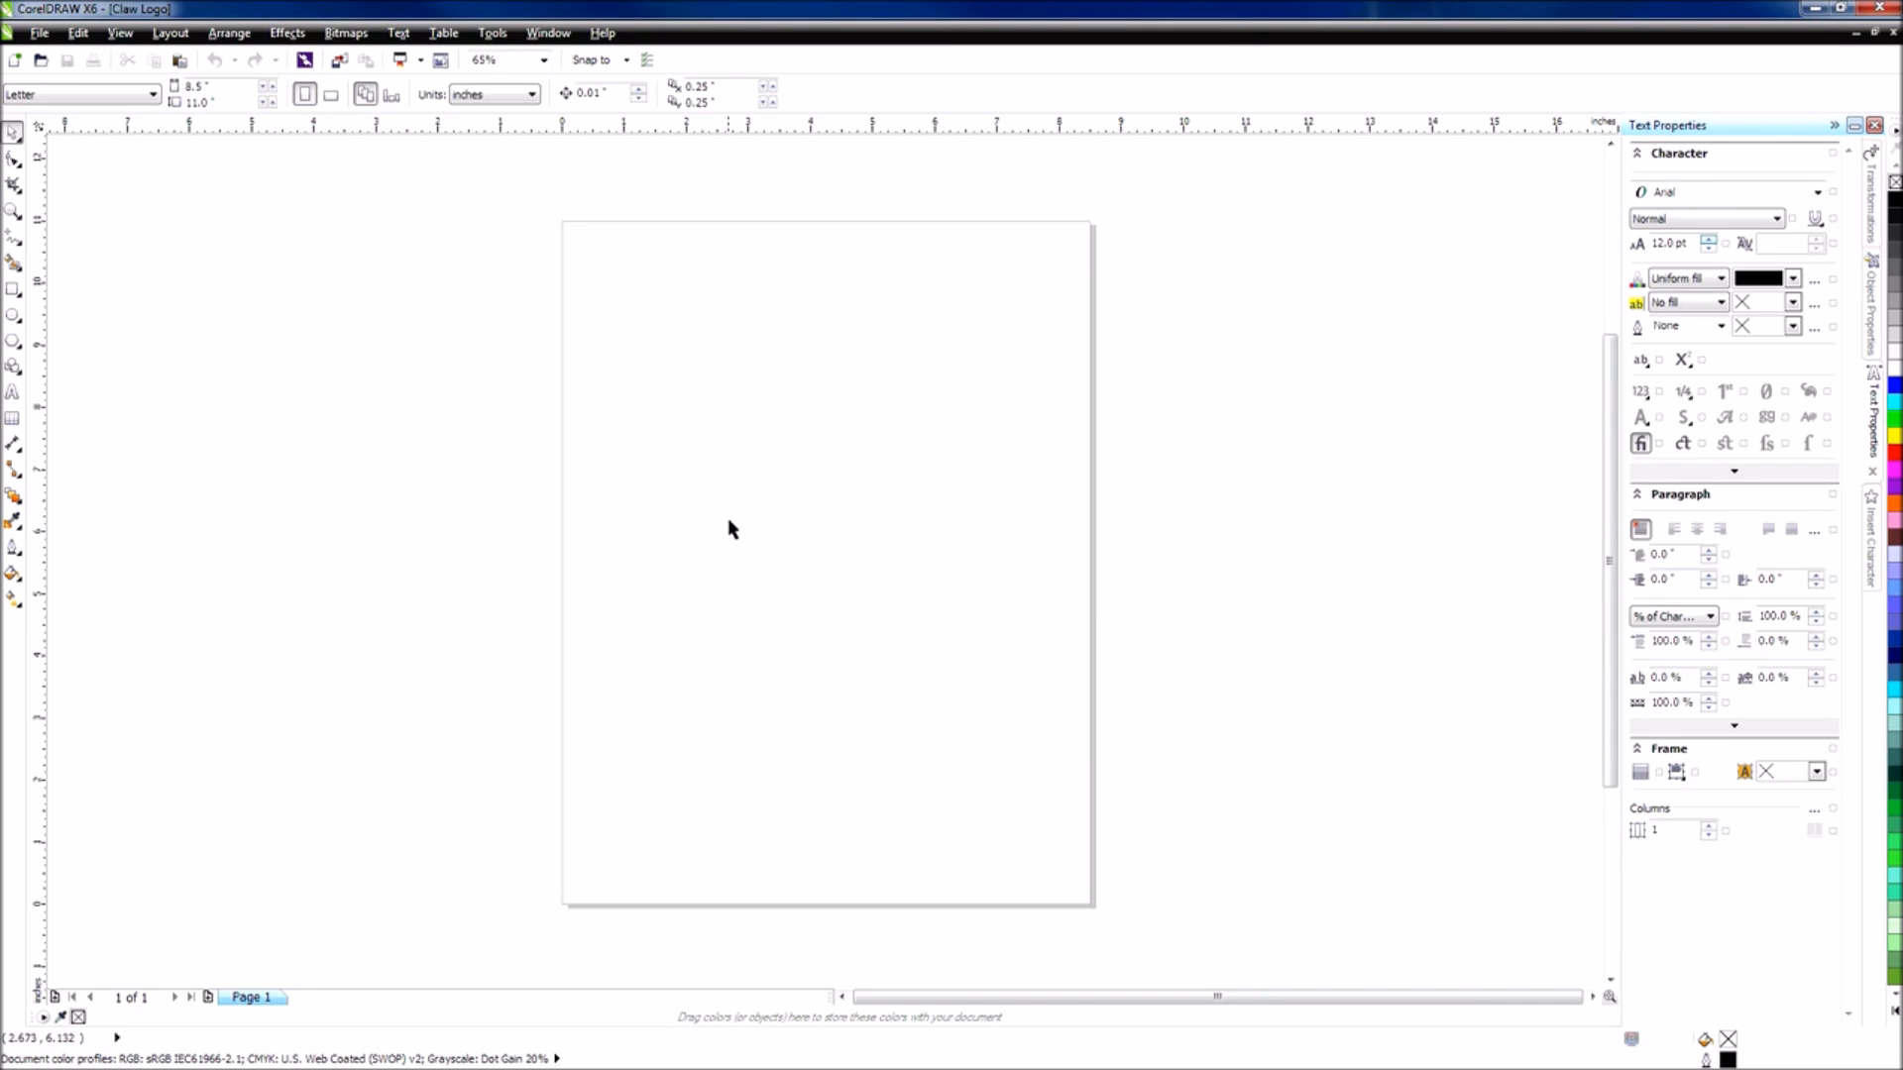
{"action": "scroll", "coordinate": [735, 529], "scroll_direction": "up", "scroll_amount": 3}
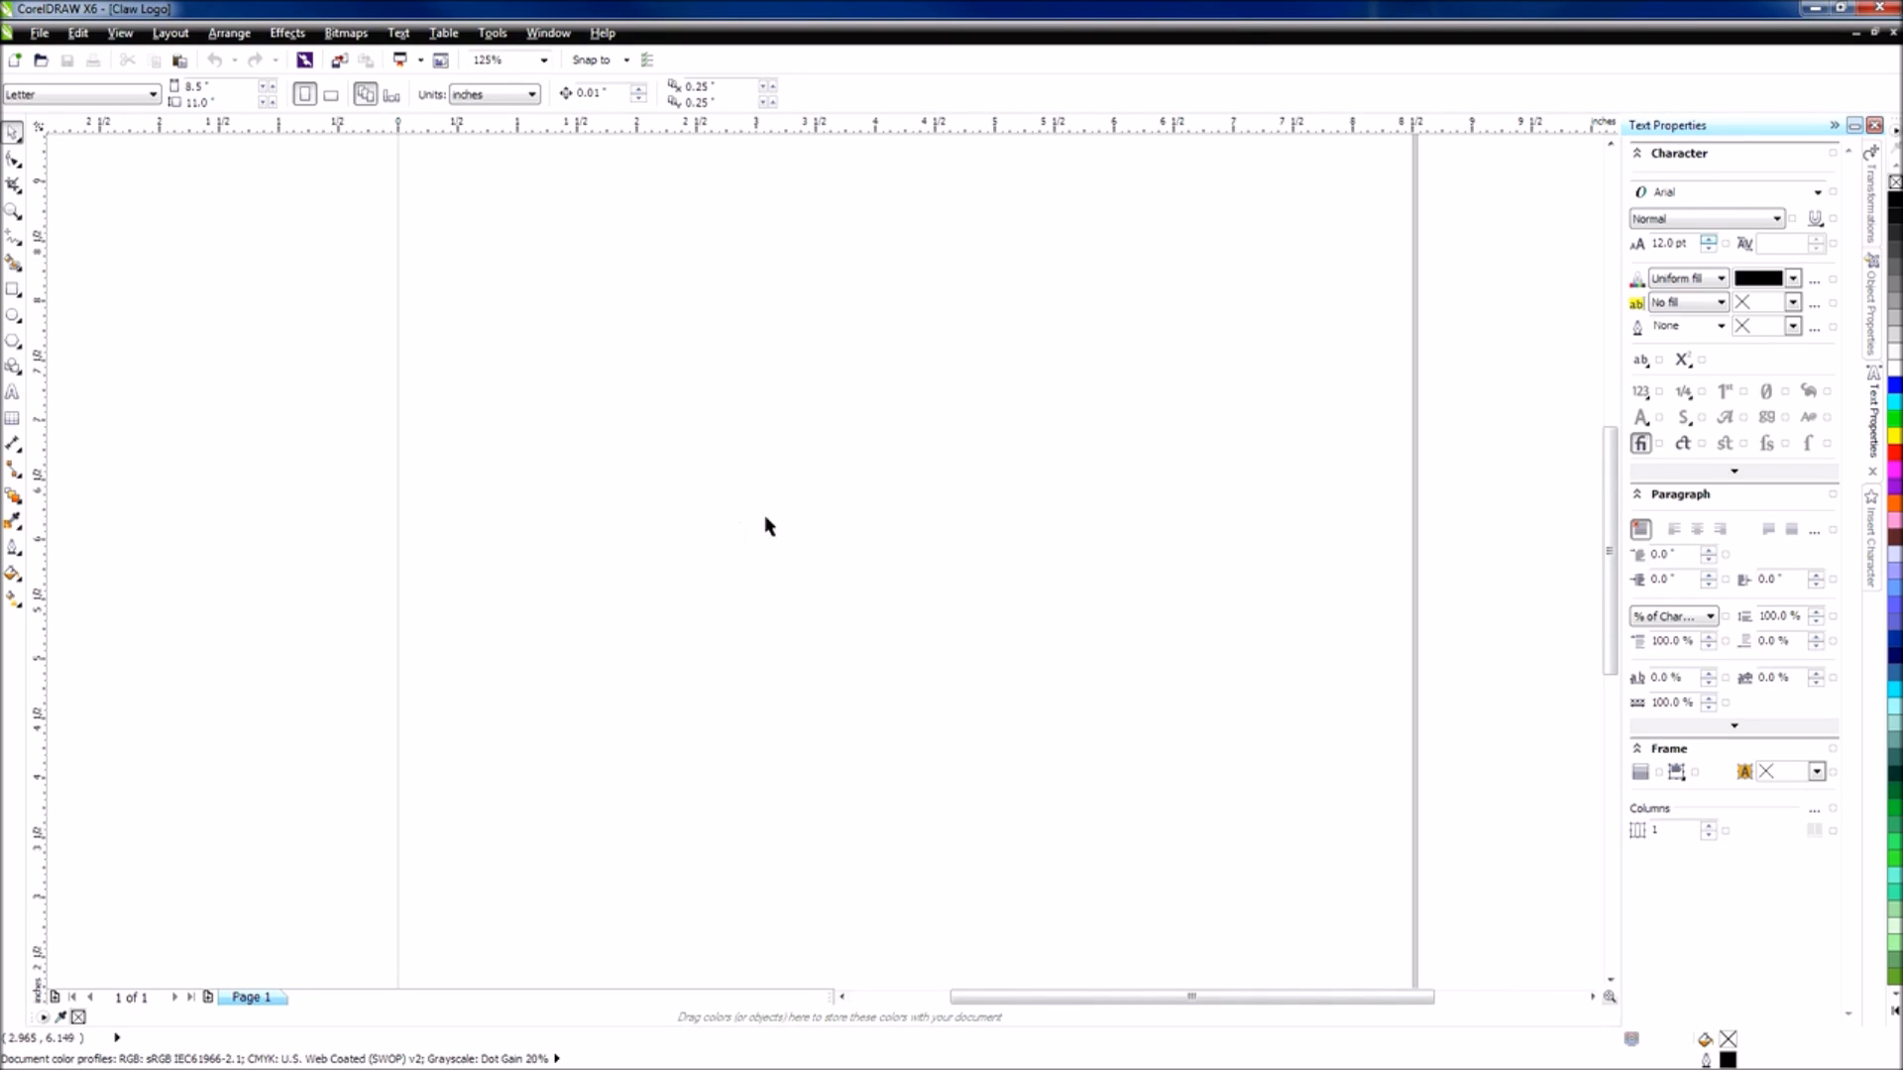
{"action": "scroll", "coordinate": [746, 496], "scroll_direction": "down", "scroll_amount": 8}
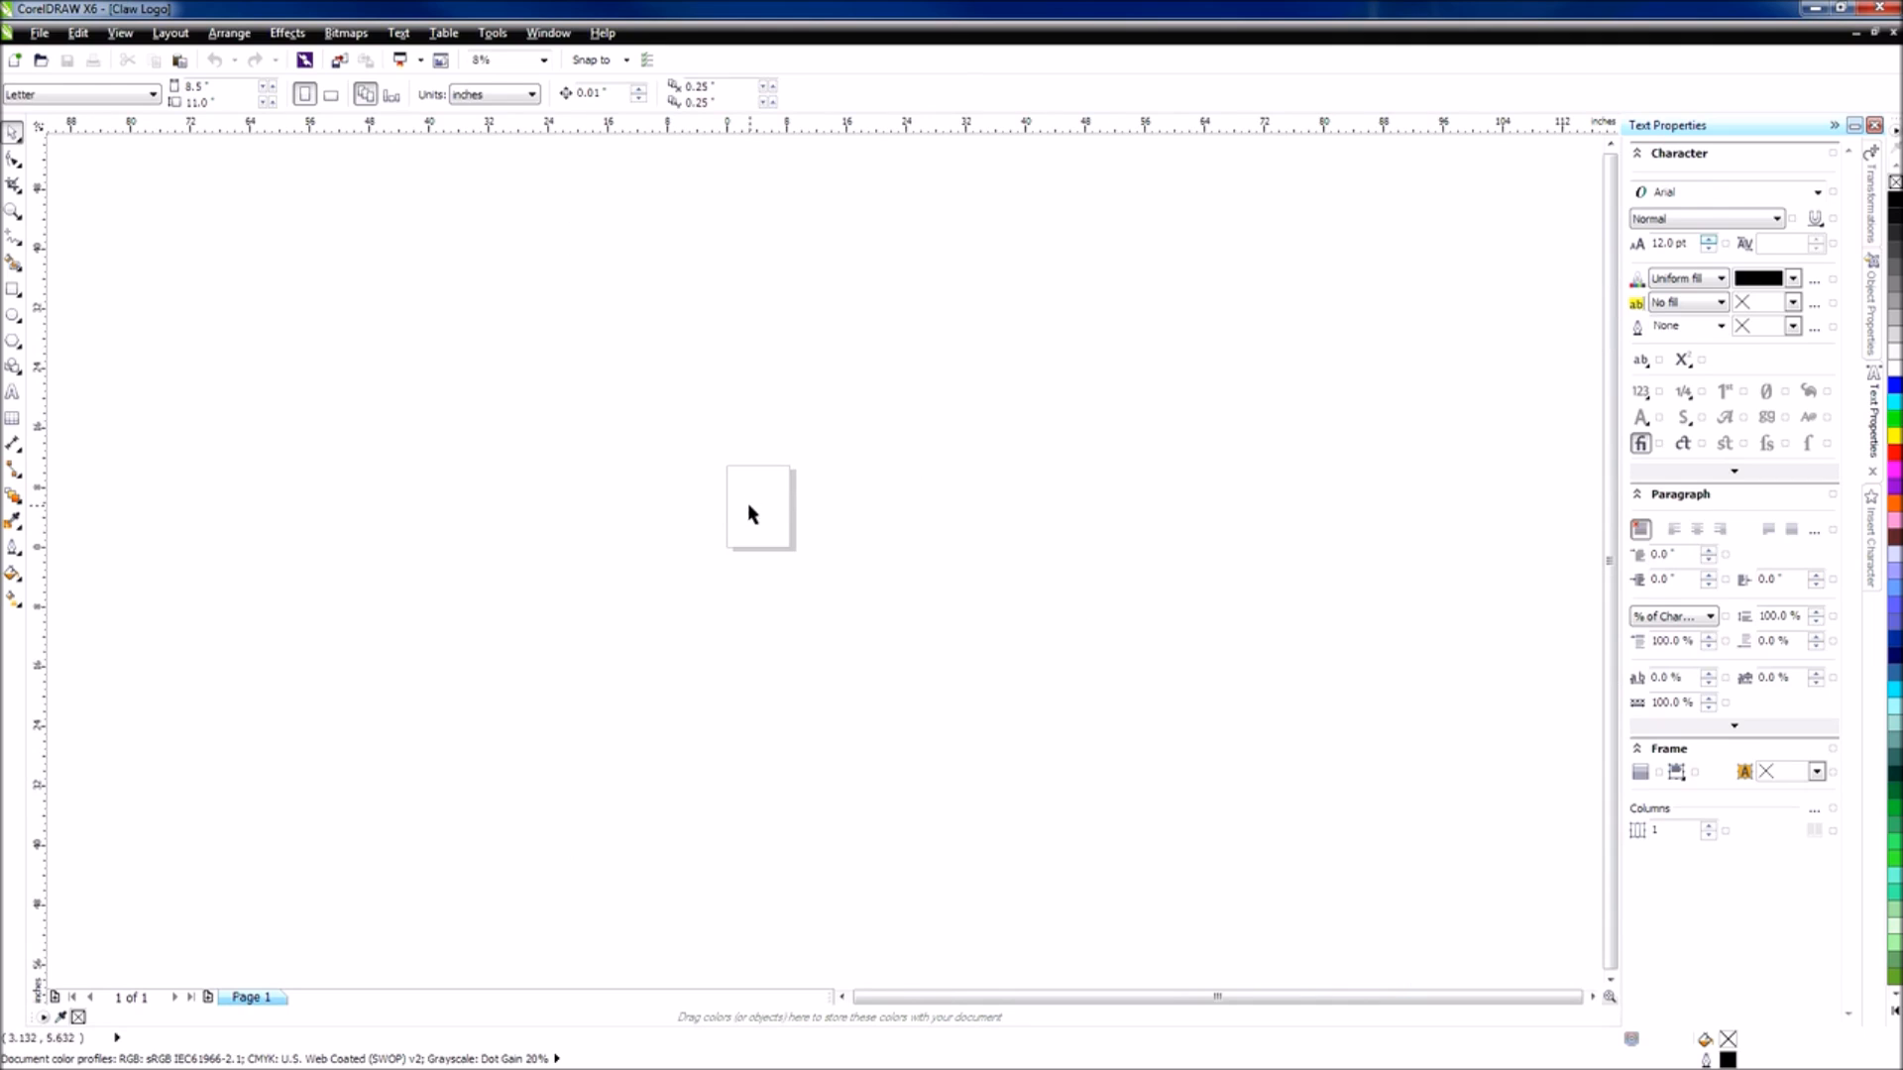
{"action": "left_click_drag", "start_coordinate": [614, 348], "coordinate": [963, 710]}
{"action": "left_click_drag", "start_coordinate": [1130, 783], "coordinate": [573, 225]}
{"action": "left_click_drag", "start_coordinate": [472, 192], "coordinate": [968, 743]}
{"action": "left_click_drag", "start_coordinate": [482, 260], "coordinate": [1037, 799]}
{"action": "scroll", "coordinate": [757, 519], "scroll_direction": "up", "scroll_amount": 2}
{"action": "scroll", "coordinate": [758, 508], "scroll_direction": "up", "scroll_amount": 12}
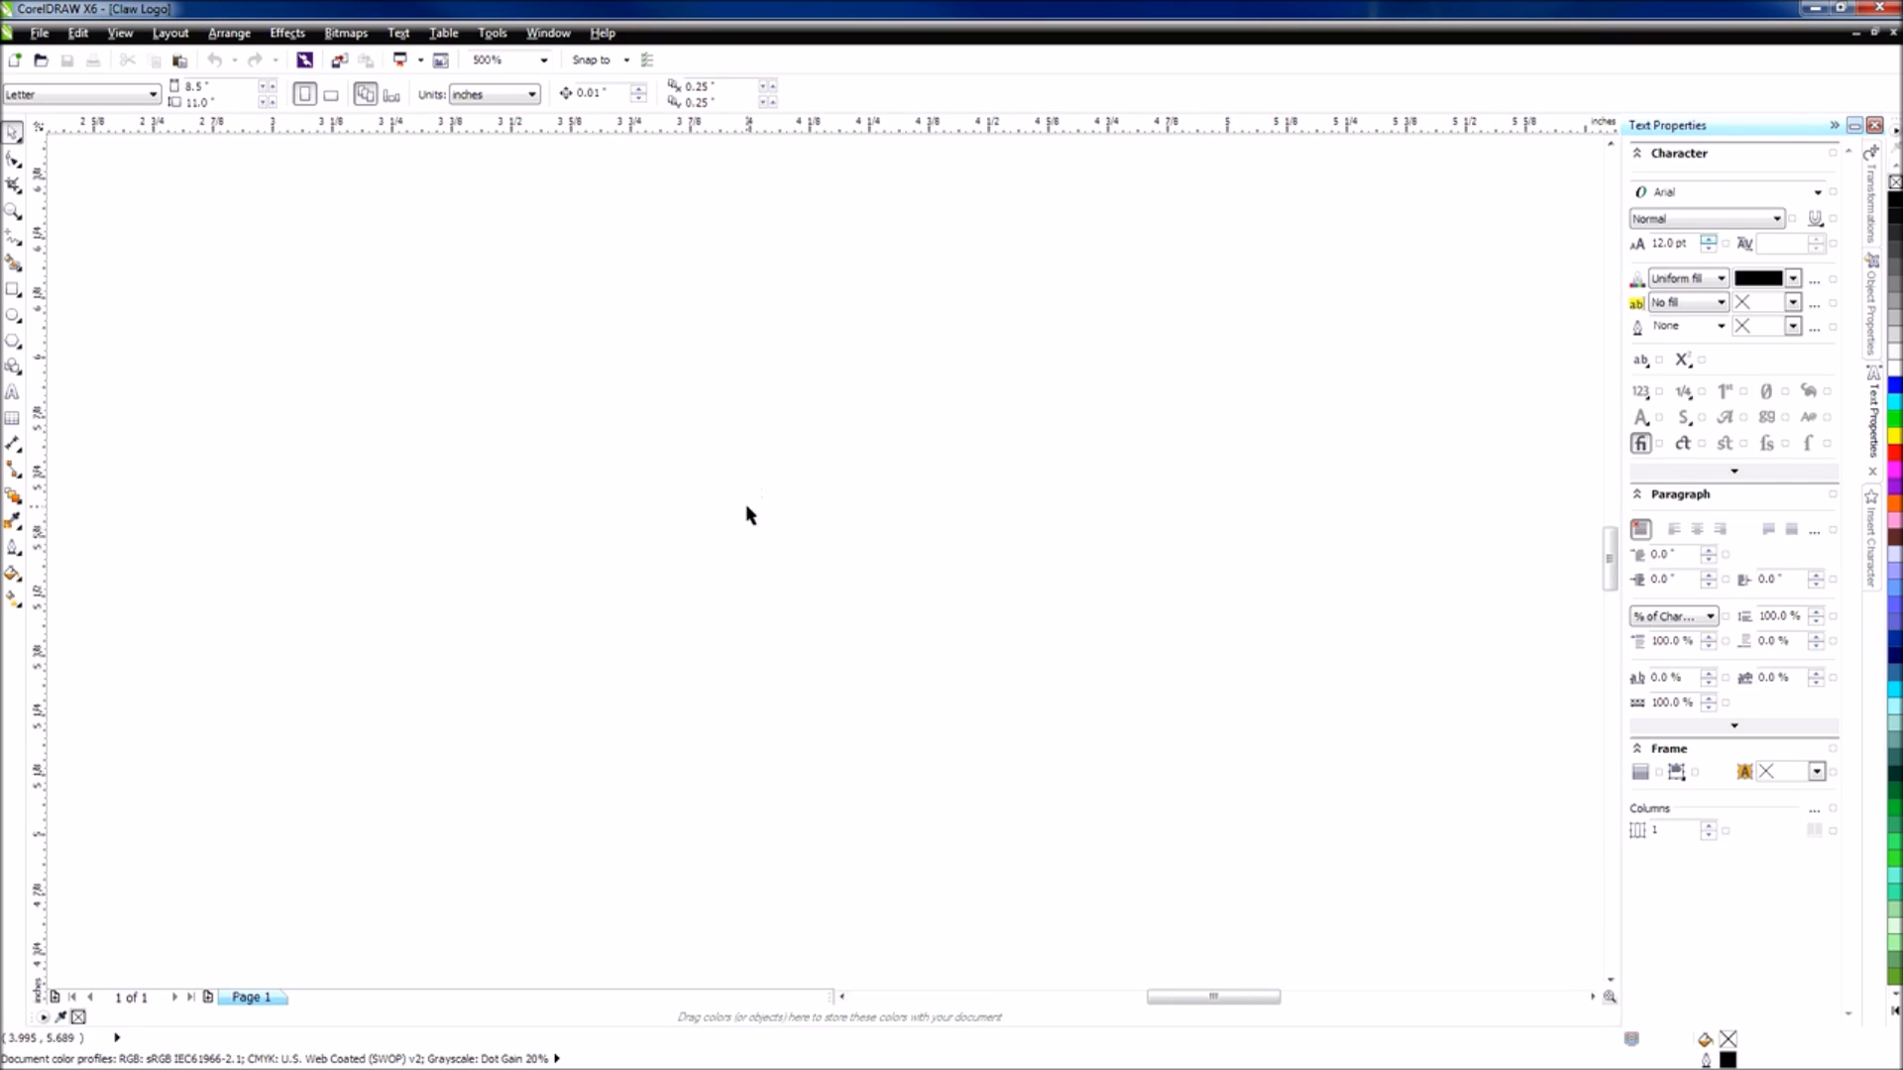
{"action": "scroll", "coordinate": [608, 453], "scroll_direction": "up", "scroll_amount": 3}
{"action": "scroll", "coordinate": [555, 461], "scroll_direction": "down", "scroll_amount": 1}
{"action": "scroll", "coordinate": [327, 422], "scroll_direction": "down", "scroll_amount": 1}
{"action": "scroll", "coordinate": [181, 400], "scroll_direction": "down", "scroll_amount": 1}
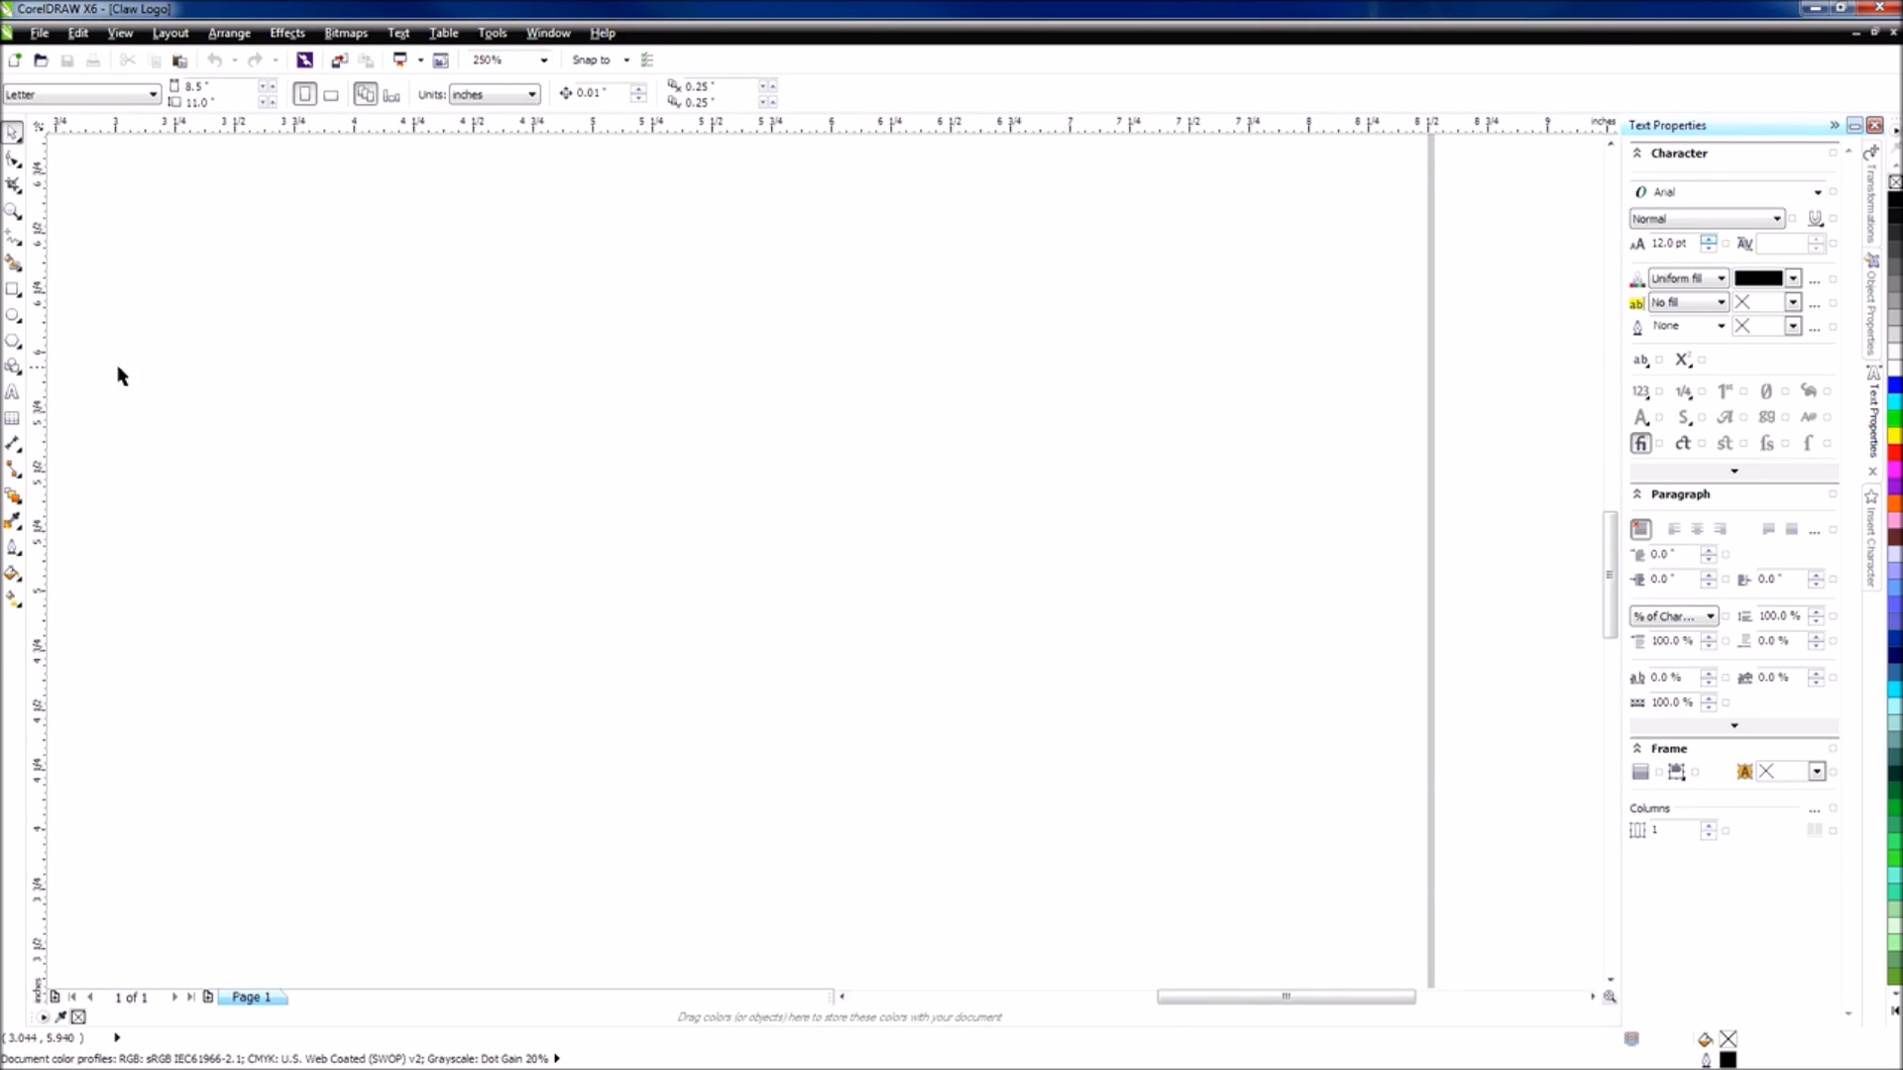
{"action": "left_click", "coordinate": [13, 289]}
{"action": "left_click_drag", "start_coordinate": [234, 208], "coordinate": [716, 845]}
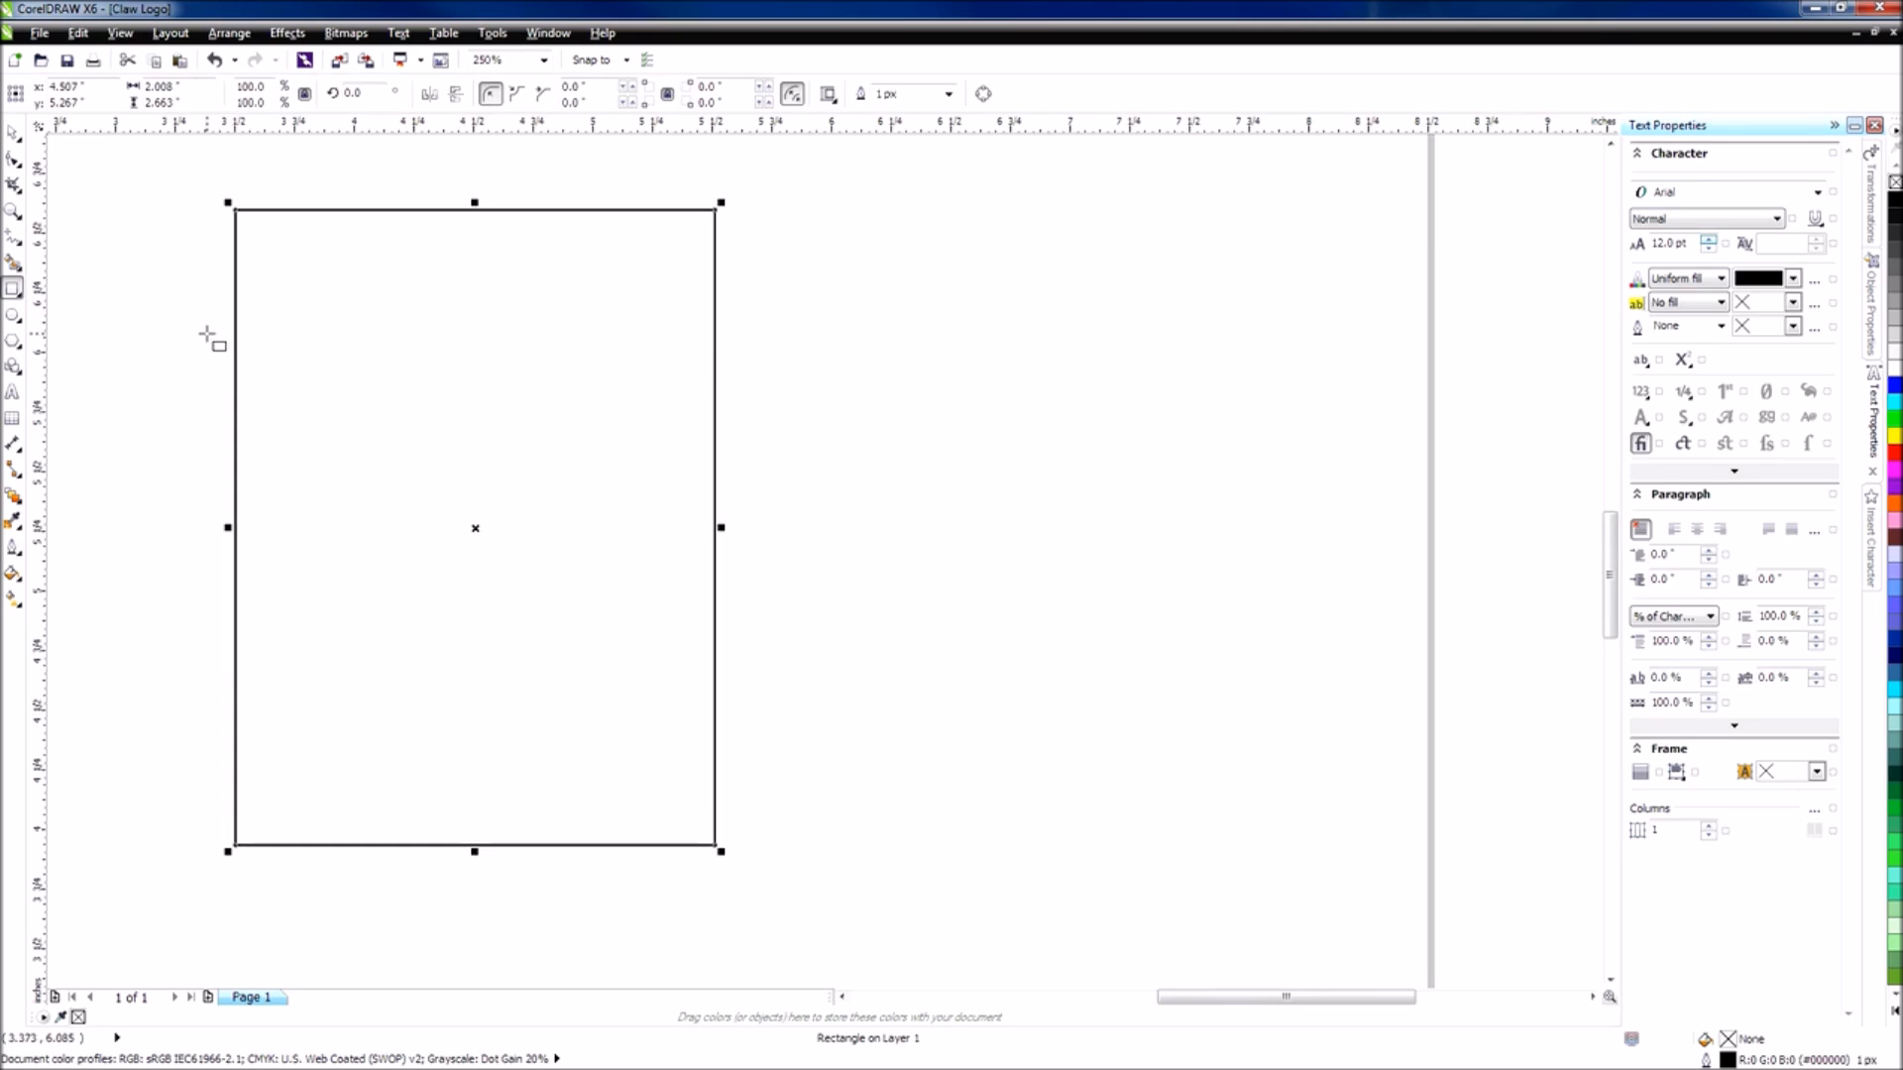
{"action": "key", "text": "Right"}
{"action": "key", "text": "Right"}
{"action": "key", "text": "Right"}
{"action": "key", "text": "Right"}
{"action": "key", "text": "Right"}
{"action": "key", "text": "Right"}
{"action": "key", "text": "Right"}
{"action": "key", "text": "Right"}
{"action": "key", "text": "Right"}
{"action": "key", "text": "Right"}
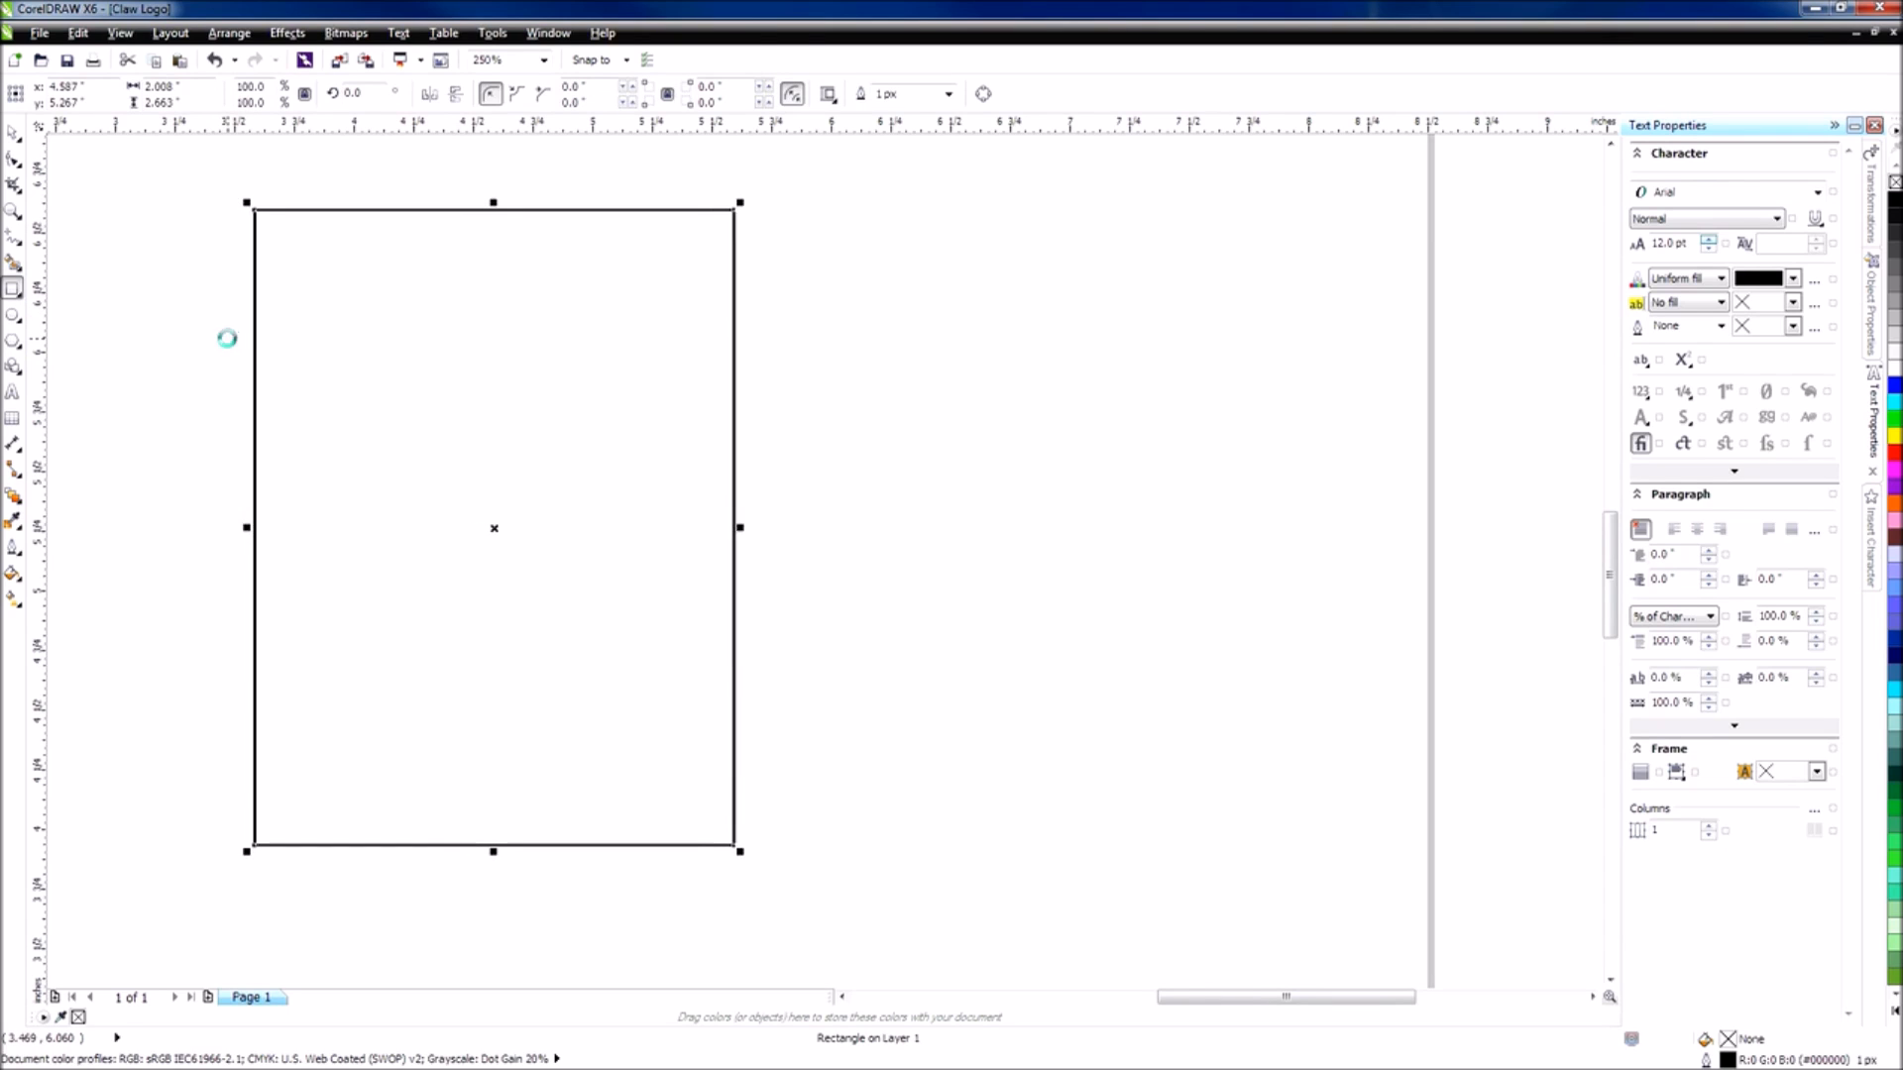
{"action": "key", "text": "Right"}
{"action": "key", "text": "Right"}
{"action": "key", "text": "Right"}
{"action": "key", "text": "Right"}
{"action": "key", "text": "Right"}
{"action": "key", "text": "Right"}
{"action": "key", "text": "Right"}
{"action": "key", "text": "Right"}
{"action": "key", "text": "Right"}
{"action": "key", "text": "Right"}
{"action": "key", "text": "Right"}
{"action": "key", "text": "Right"}
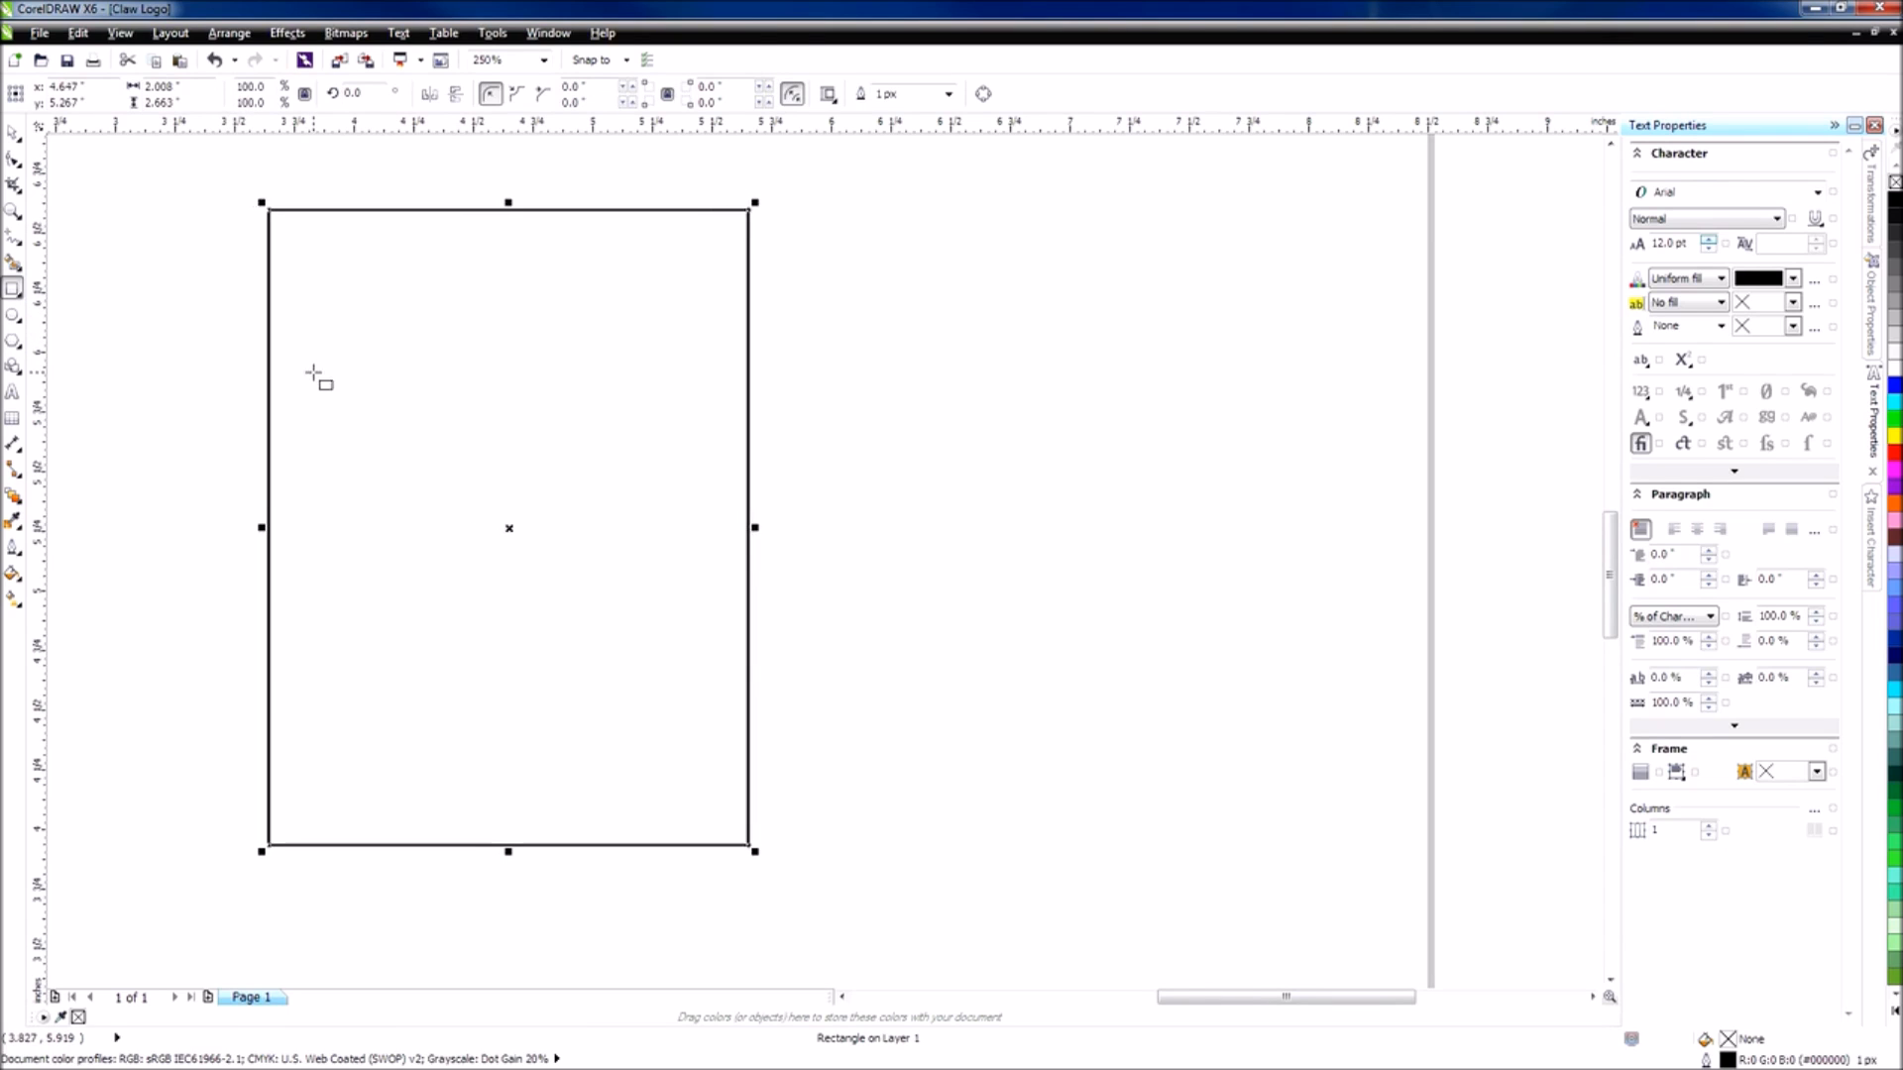
{"action": "key", "text": "Up"}
{"action": "key", "text": "Down"}
{"action": "key", "text": "Down"}
{"action": "key", "text": "Down"}
{"action": "key", "text": "Down"}
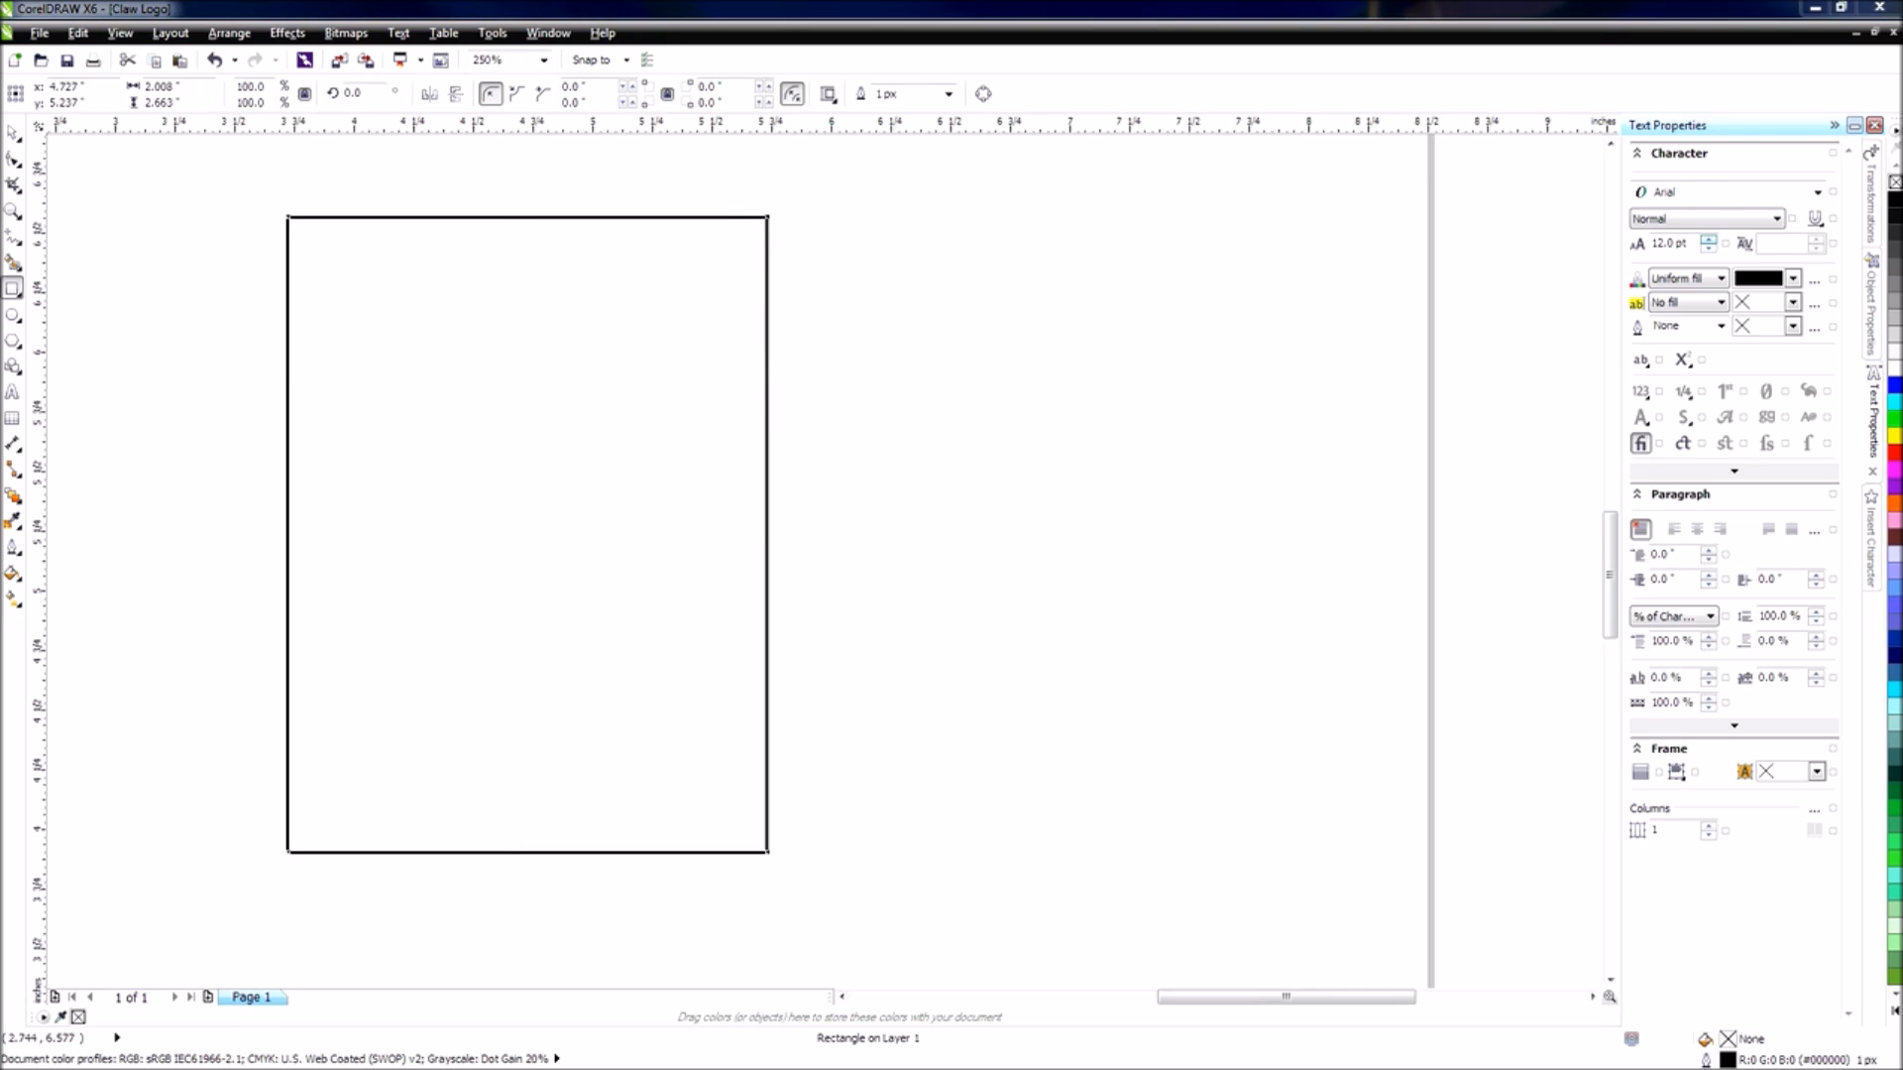
{"action": "left_click", "coordinate": [427, 443]}
{"action": "scroll", "coordinate": [436, 443], "scroll_direction": "down", "scroll_amount": 2}
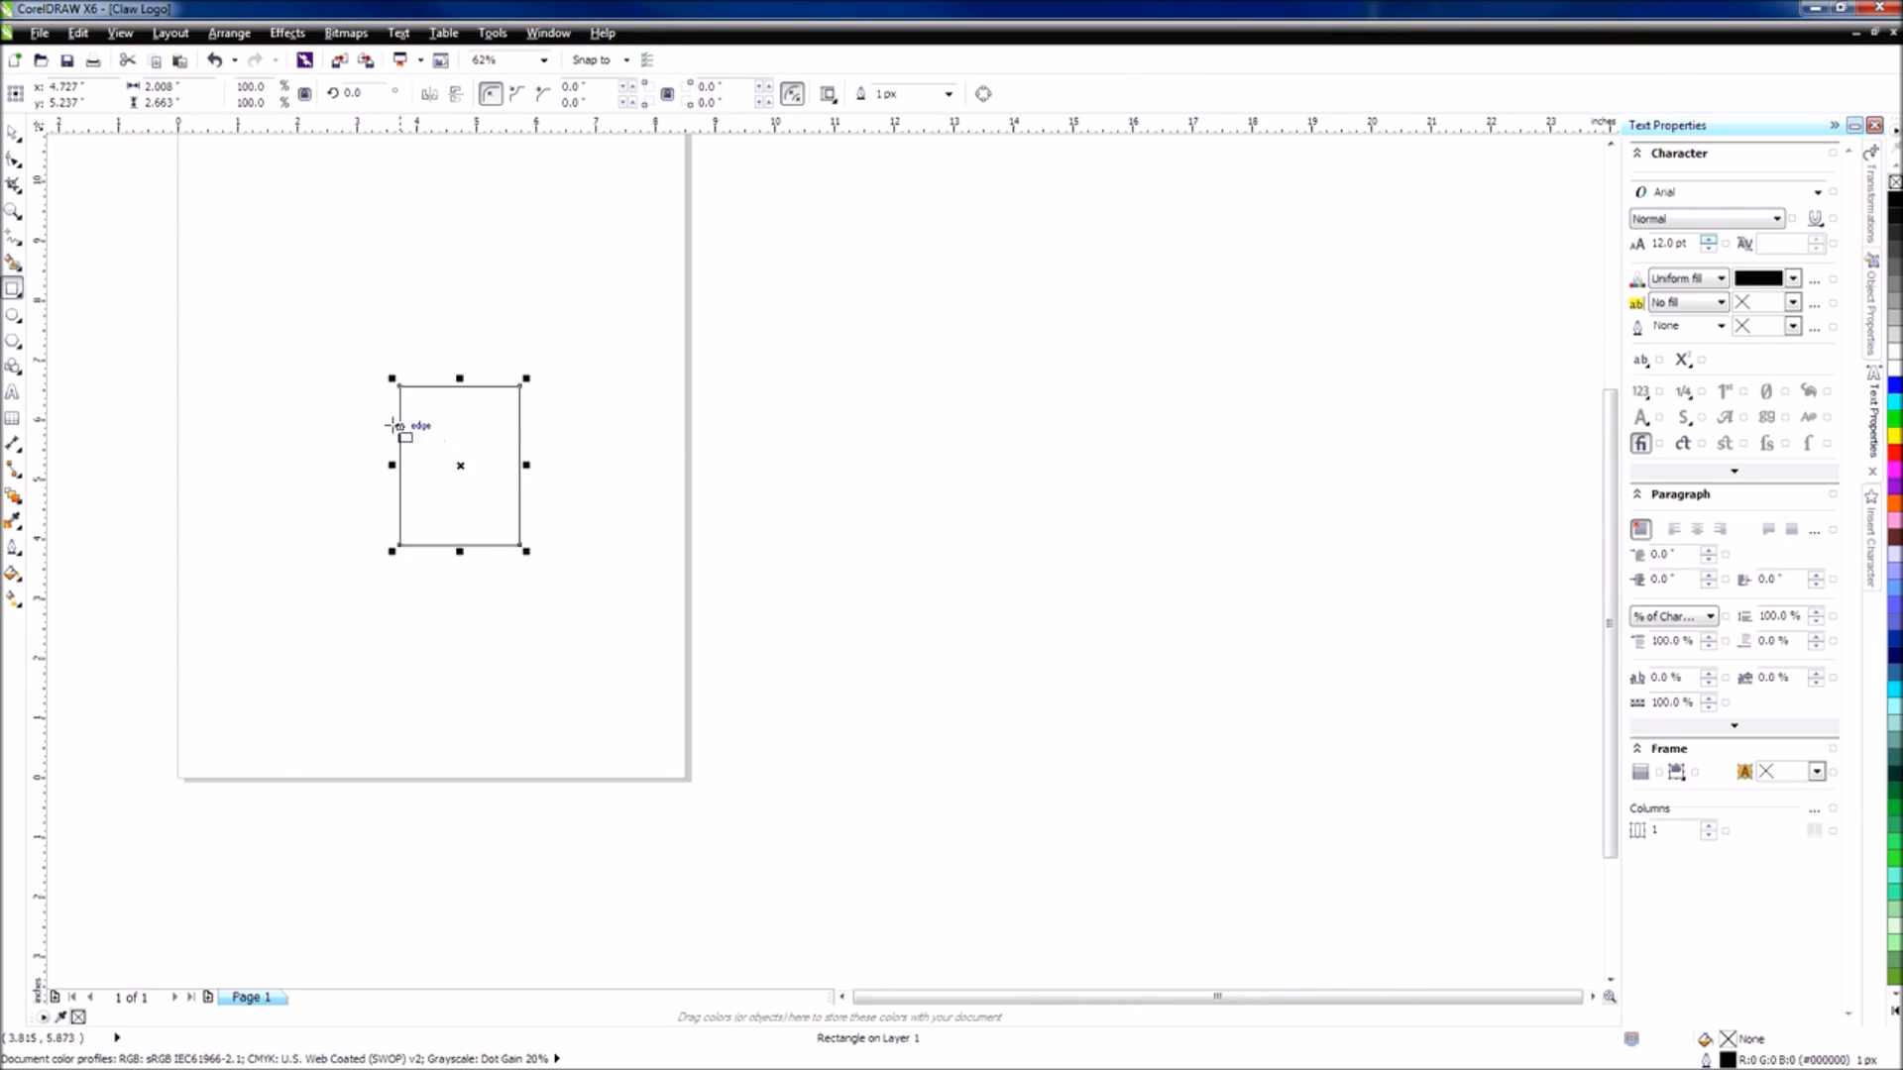
{"action": "scroll", "coordinate": [385, 422], "scroll_direction": "up", "scroll_amount": 1}
{"action": "key", "text": "Delete"}
Draw an upright rectangle about 1.79 by 2.27 inches in the upper half of the page.
{"action": "scroll", "coordinate": [450, 442], "scroll_direction": "down", "scroll_amount": 2}
{"action": "scroll", "coordinate": [416, 396], "scroll_direction": "up", "scroll_amount": 1}
{"action": "scroll", "coordinate": [409, 391], "scroll_direction": "up", "scroll_amount": 1}
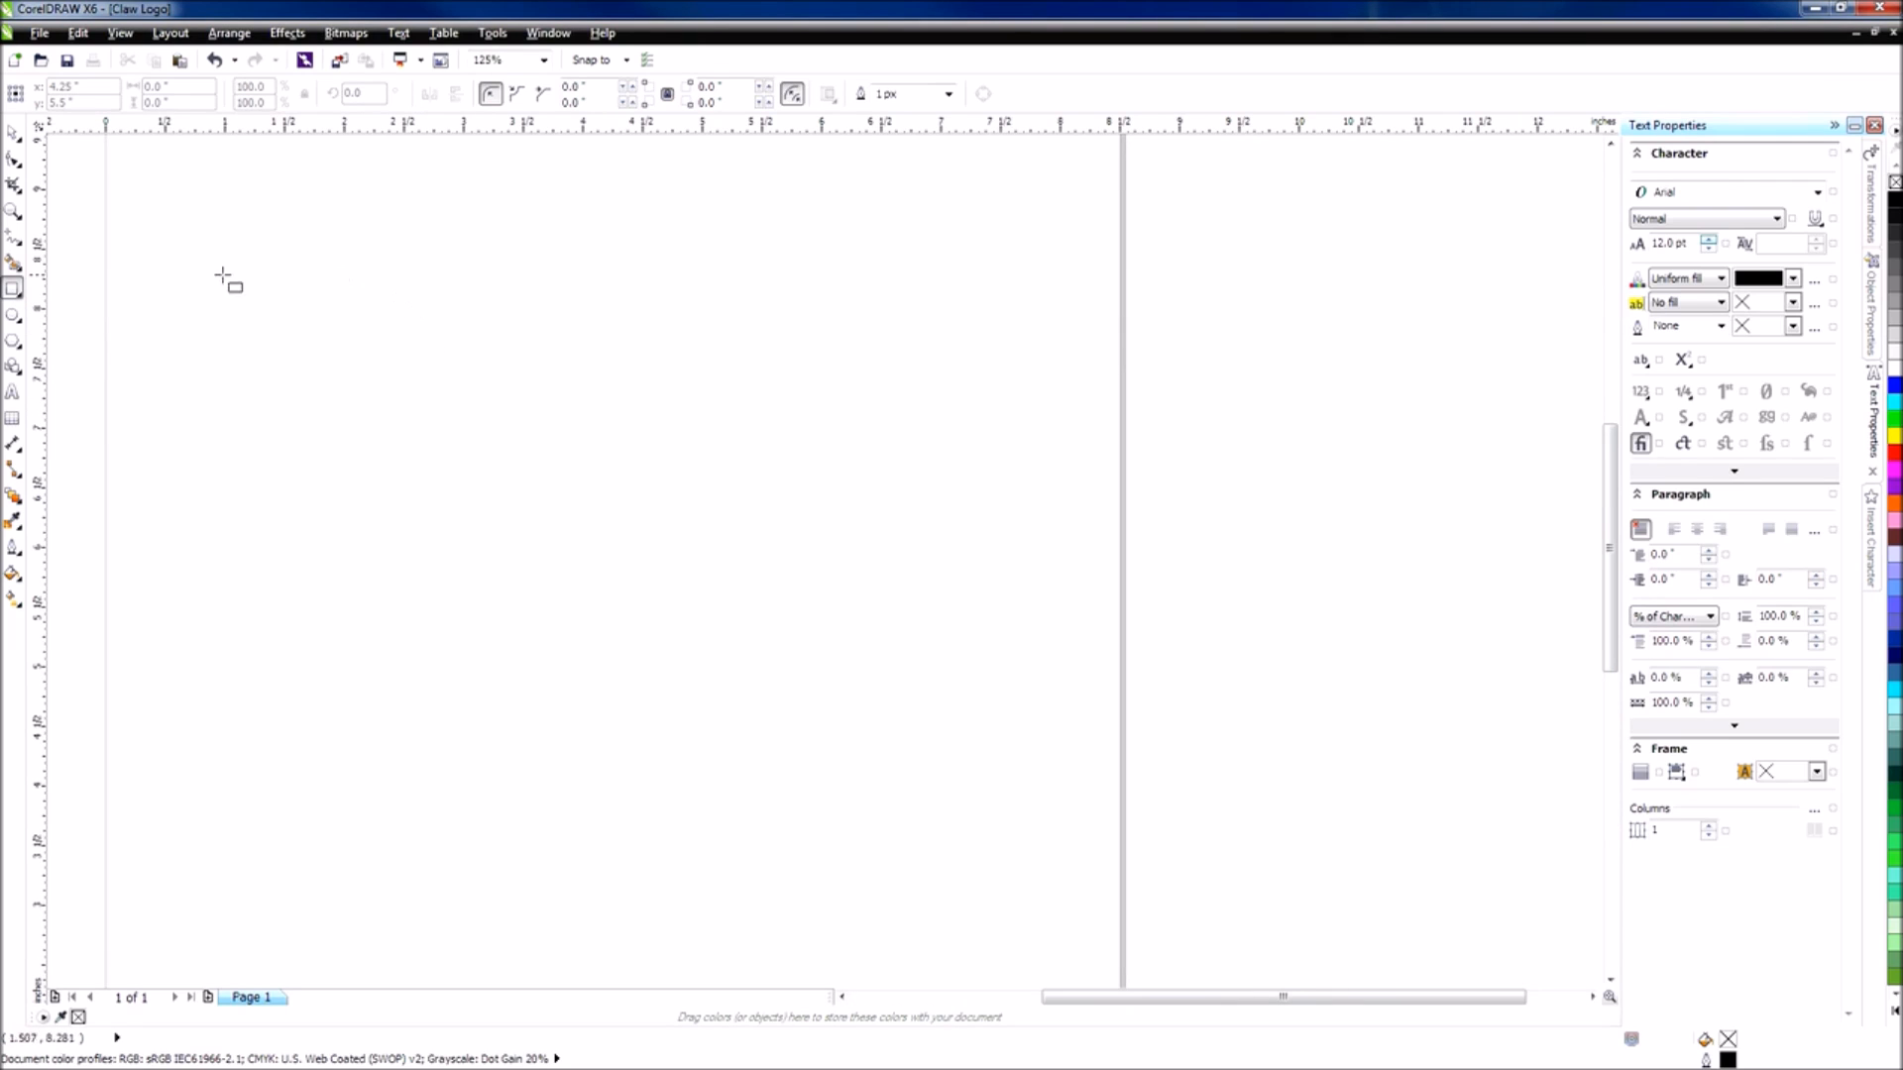
{"action": "left_click_drag", "start_coordinate": [381, 254], "coordinate": [598, 527]}
{"action": "left_click", "coordinate": [13, 133]}
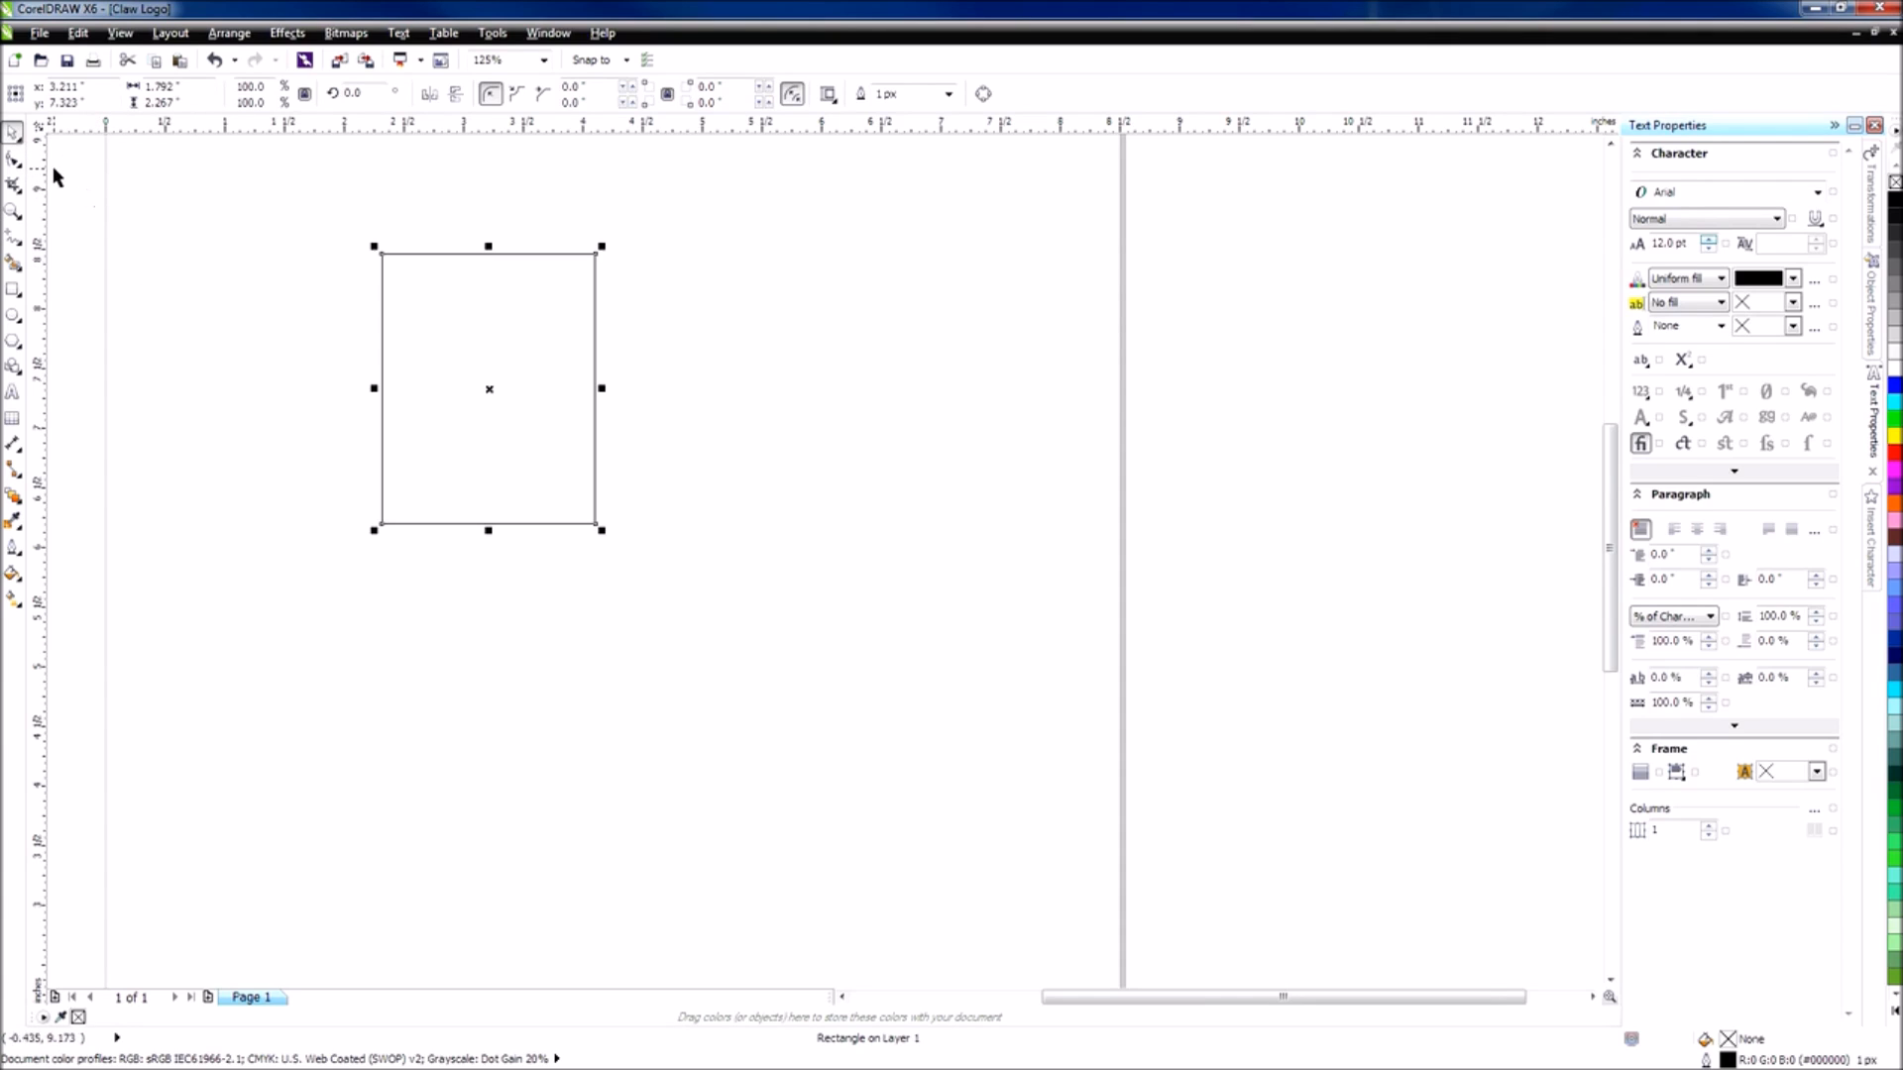
{"action": "key", "text": "Escape"}
Round all four corners of the rectangle freehand with the Shape tool to a radius of about 0.133 inch.
{"action": "left_click", "coordinate": [13, 158]}
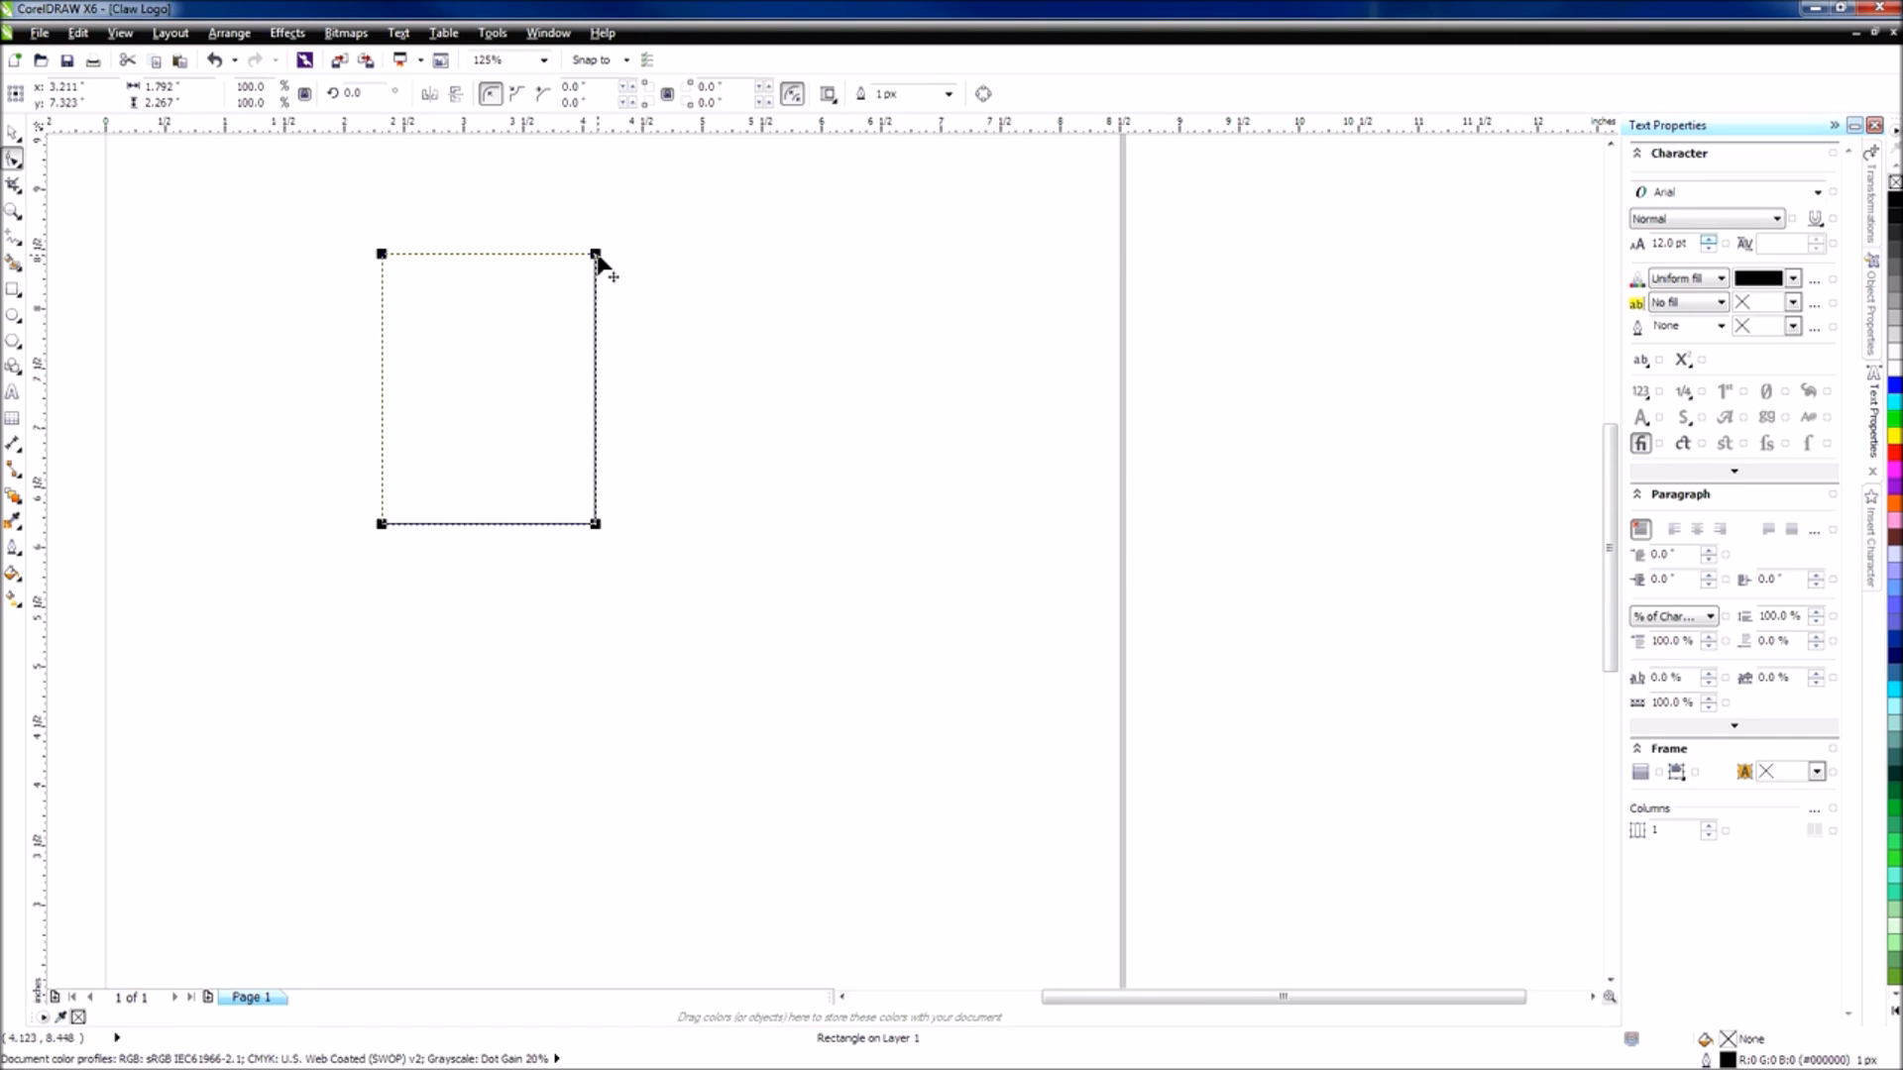
{"action": "left_click", "coordinate": [13, 132]}
{"action": "left_click", "coordinate": [13, 158]}
{"action": "left_click_drag", "start_coordinate": [592, 254], "coordinate": [580, 269]}
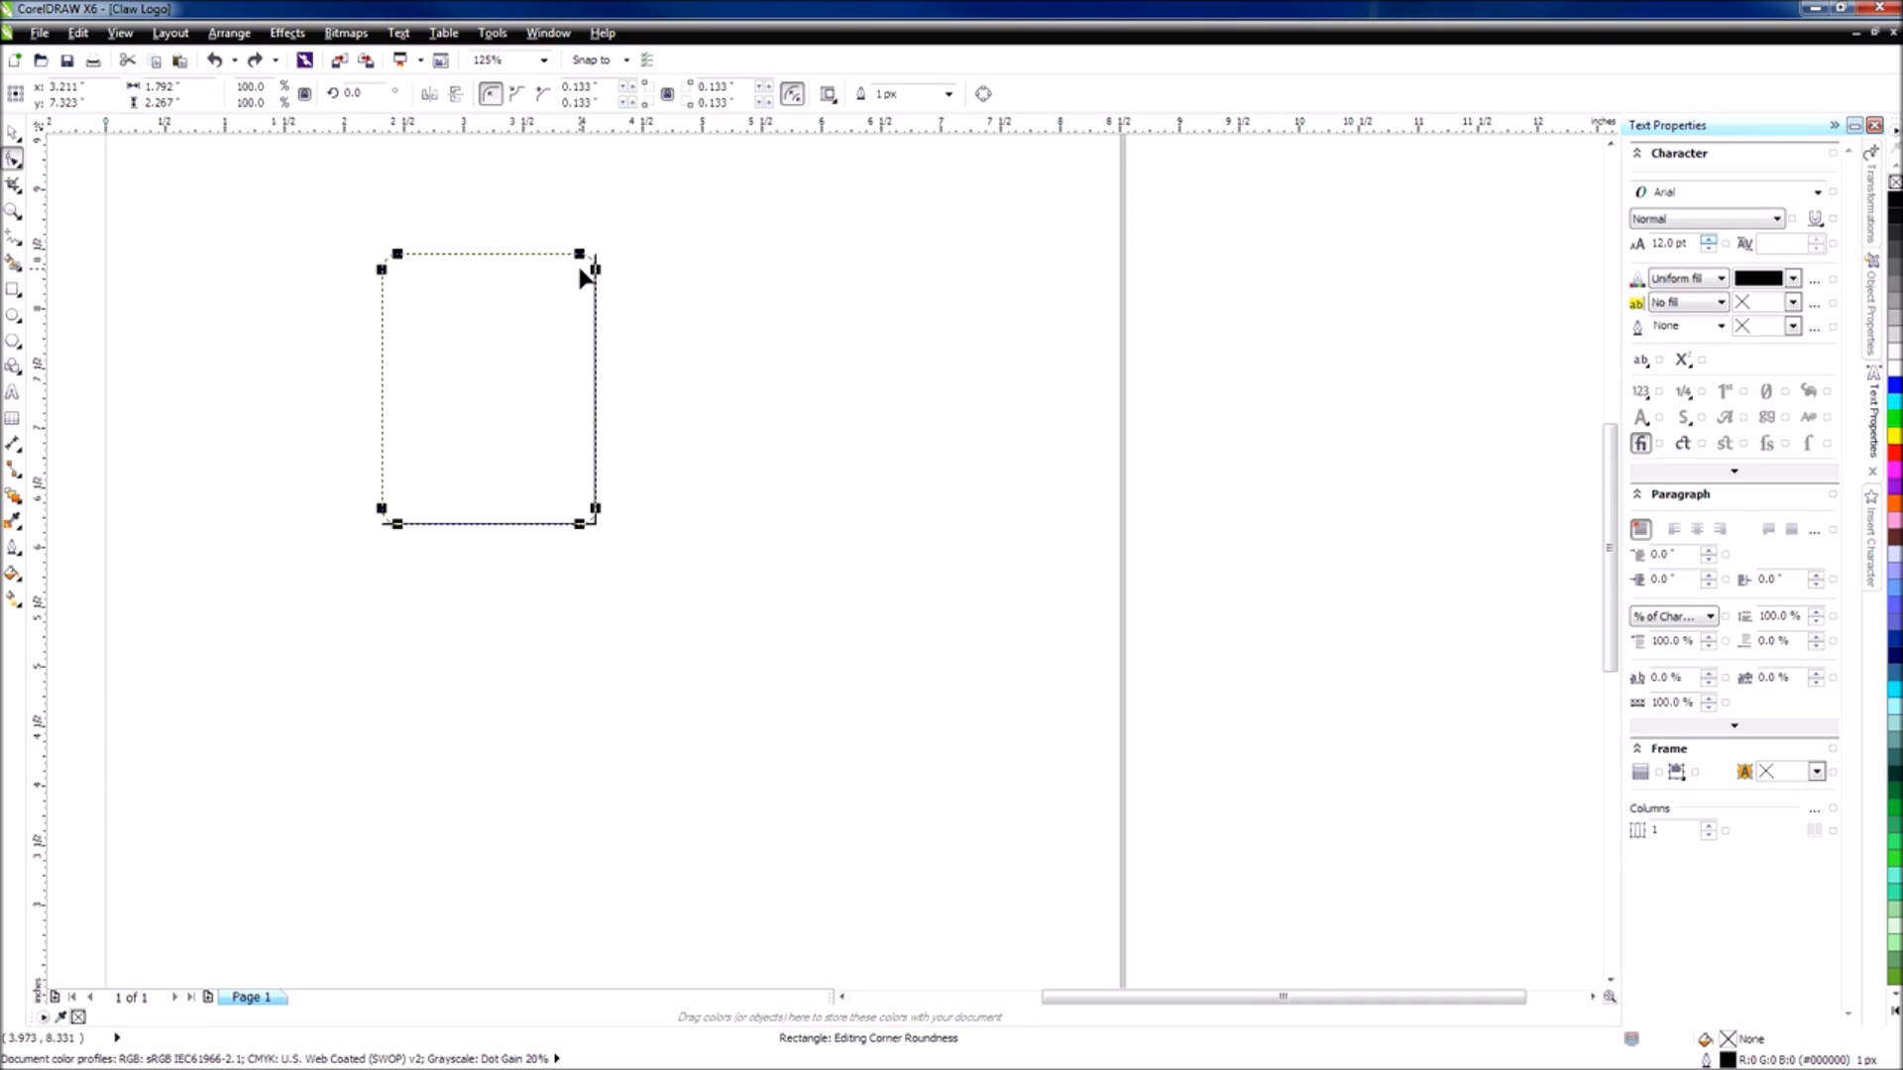
Center the rounded rectangle on the page.
{"action": "left_click", "coordinate": [13, 131]}
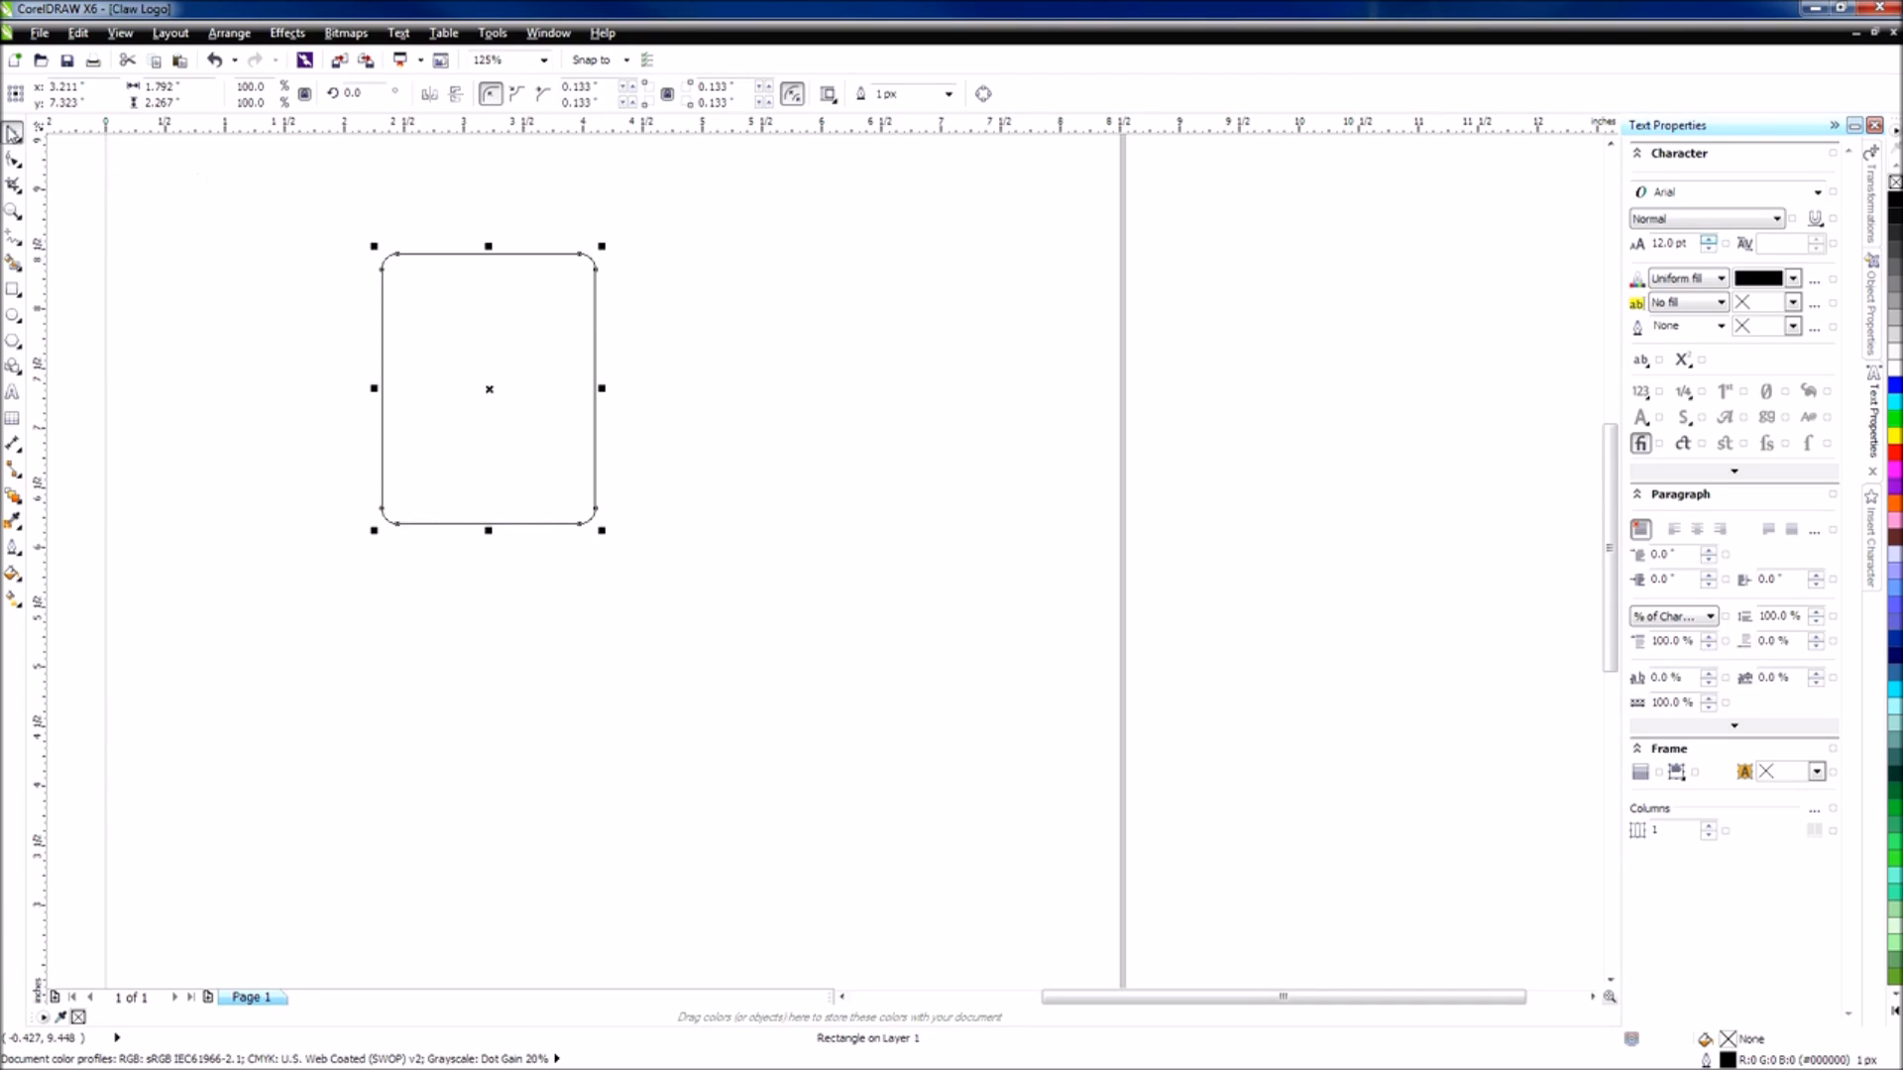
{"action": "left_click", "coordinate": [210, 258]}
{"action": "scroll", "coordinate": [466, 337], "scroll_direction": "down", "scroll_amount": 2}
{"action": "left_click", "coordinate": [468, 338]}
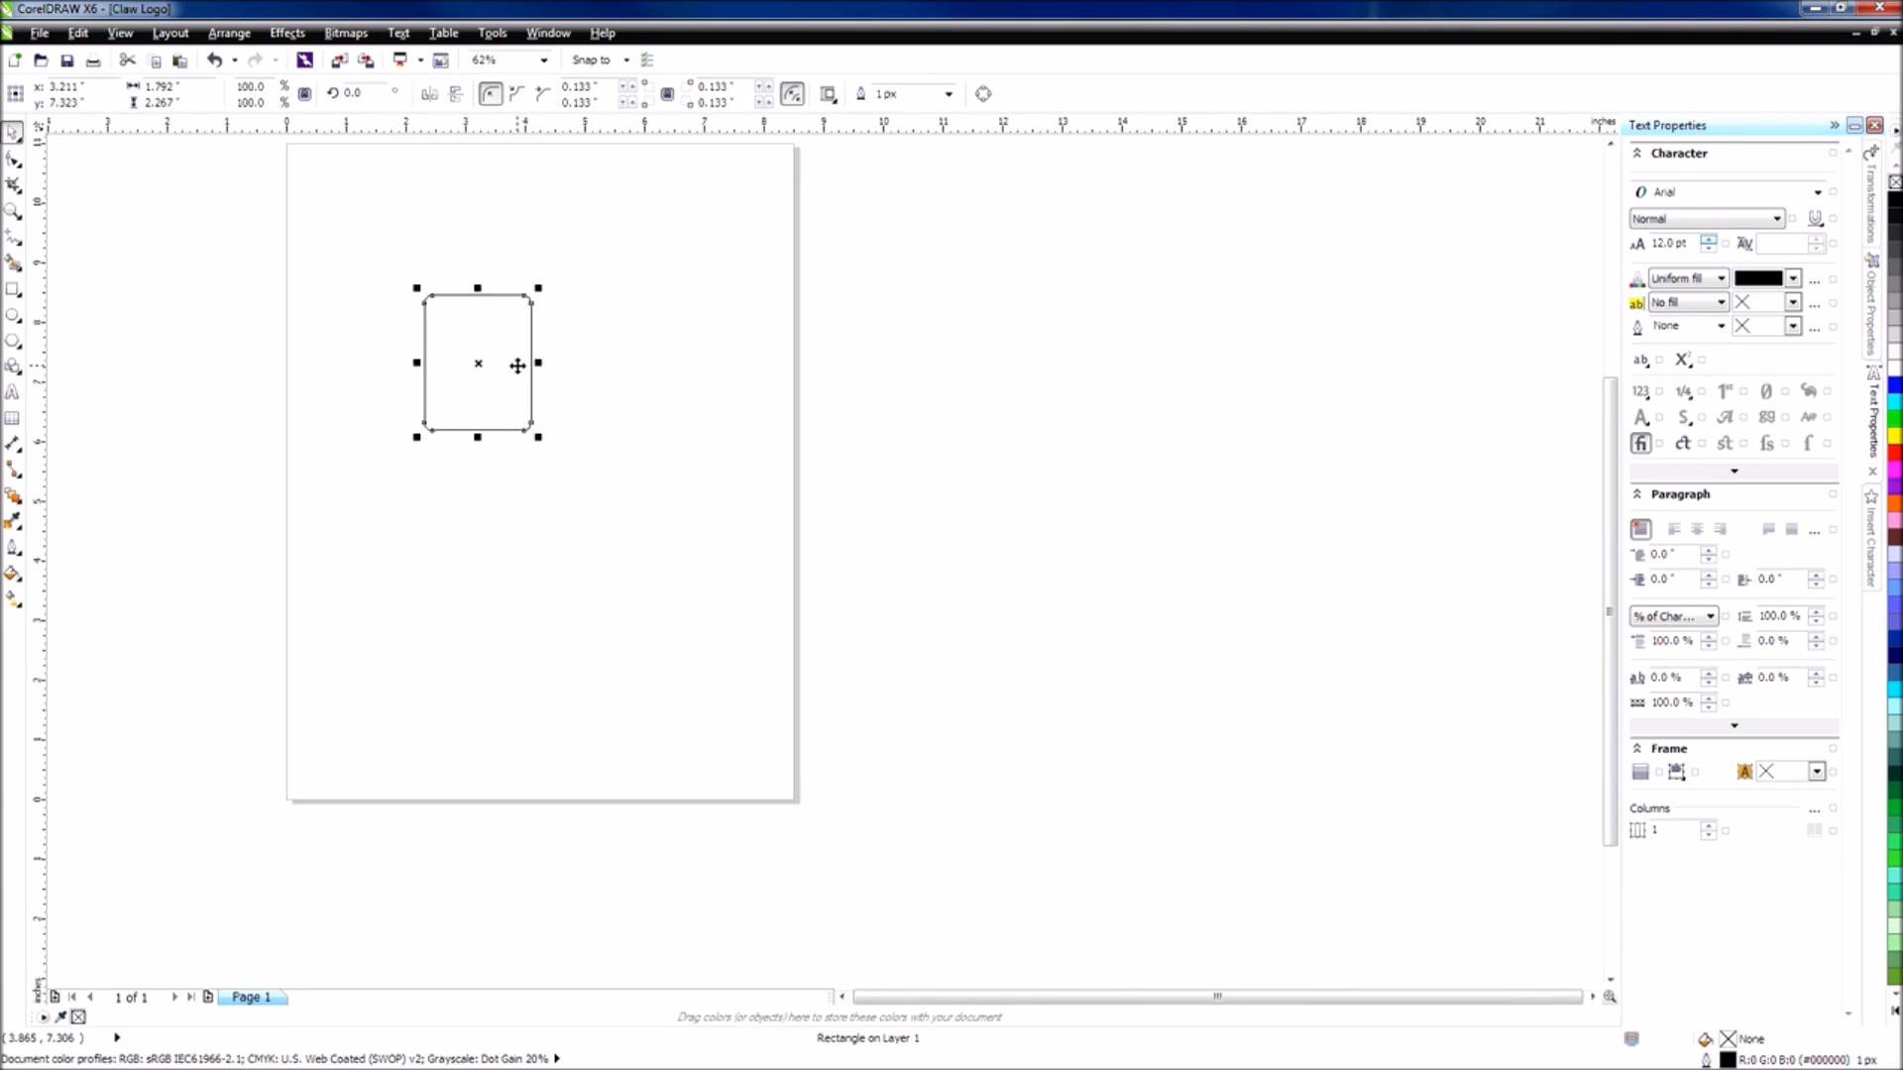
{"action": "key", "text": "p"}
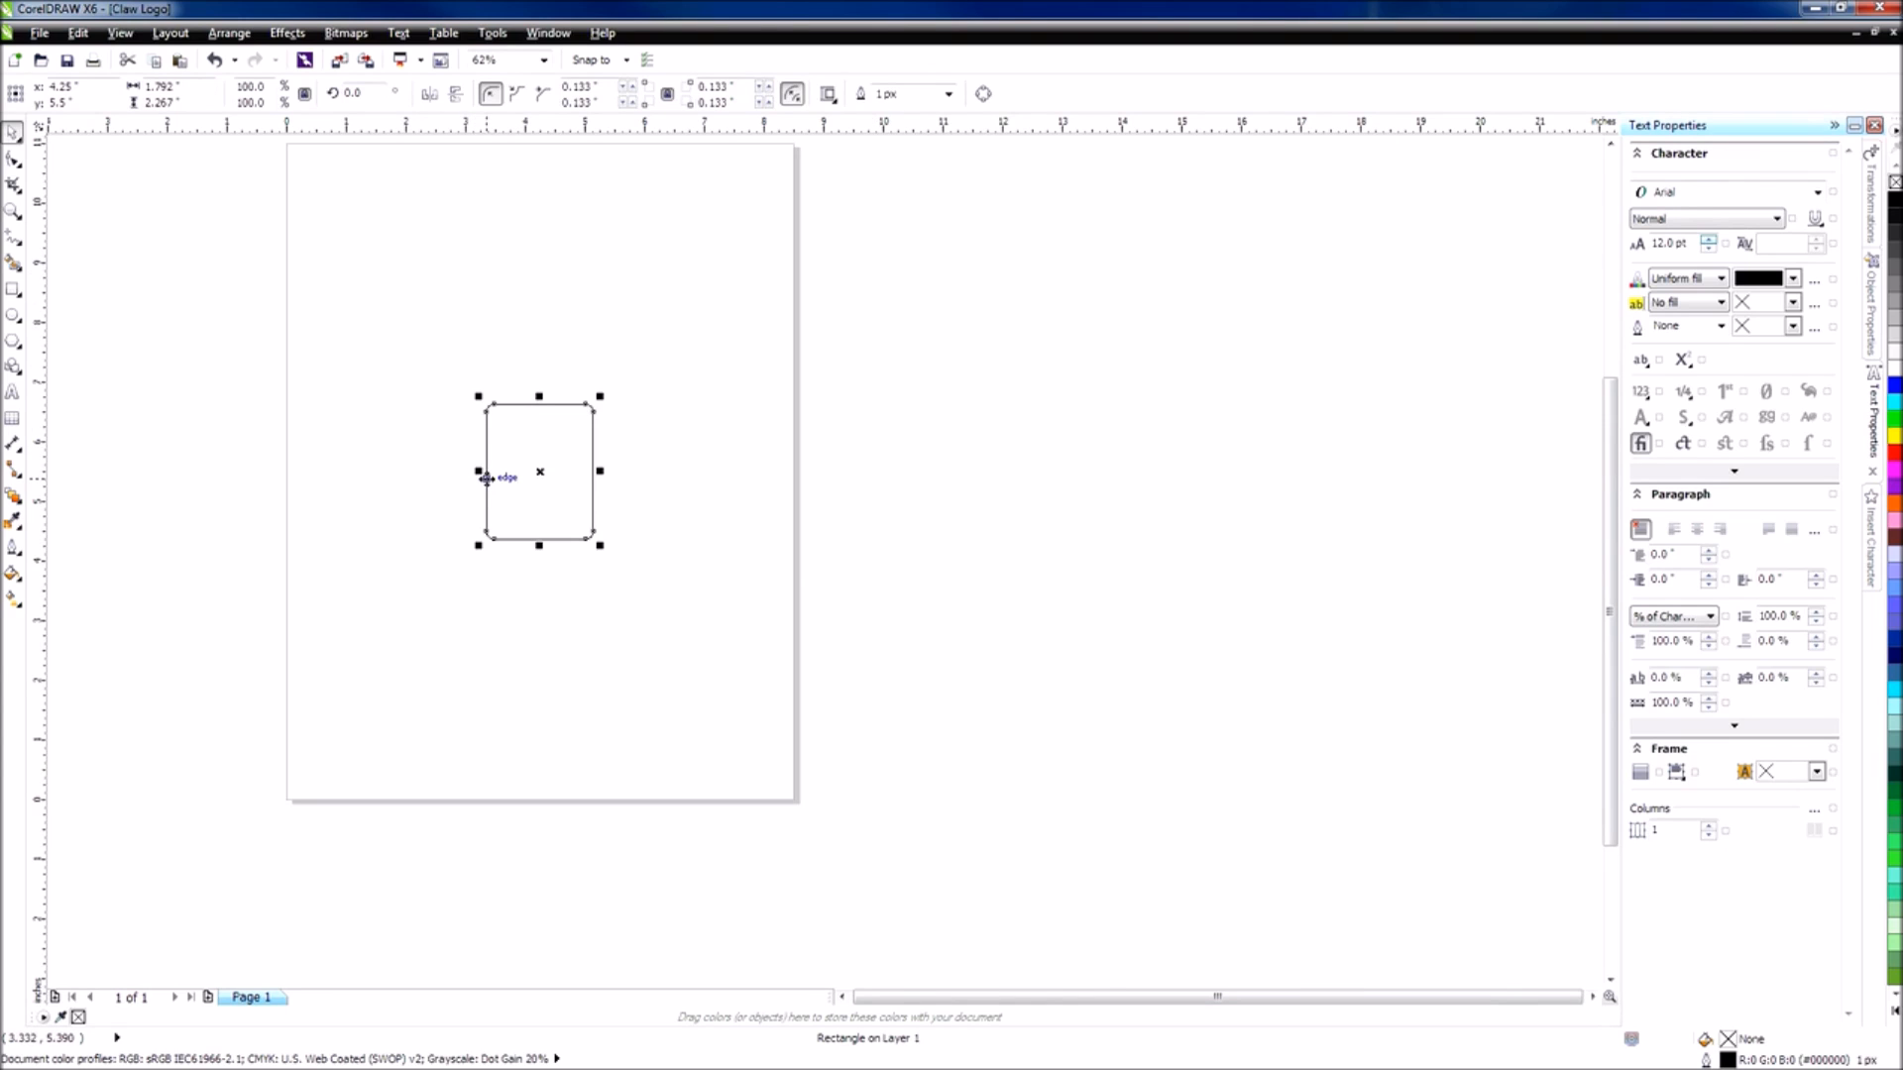
{"action": "scroll", "coordinate": [489, 477], "scroll_direction": "up", "scroll_amount": 2}
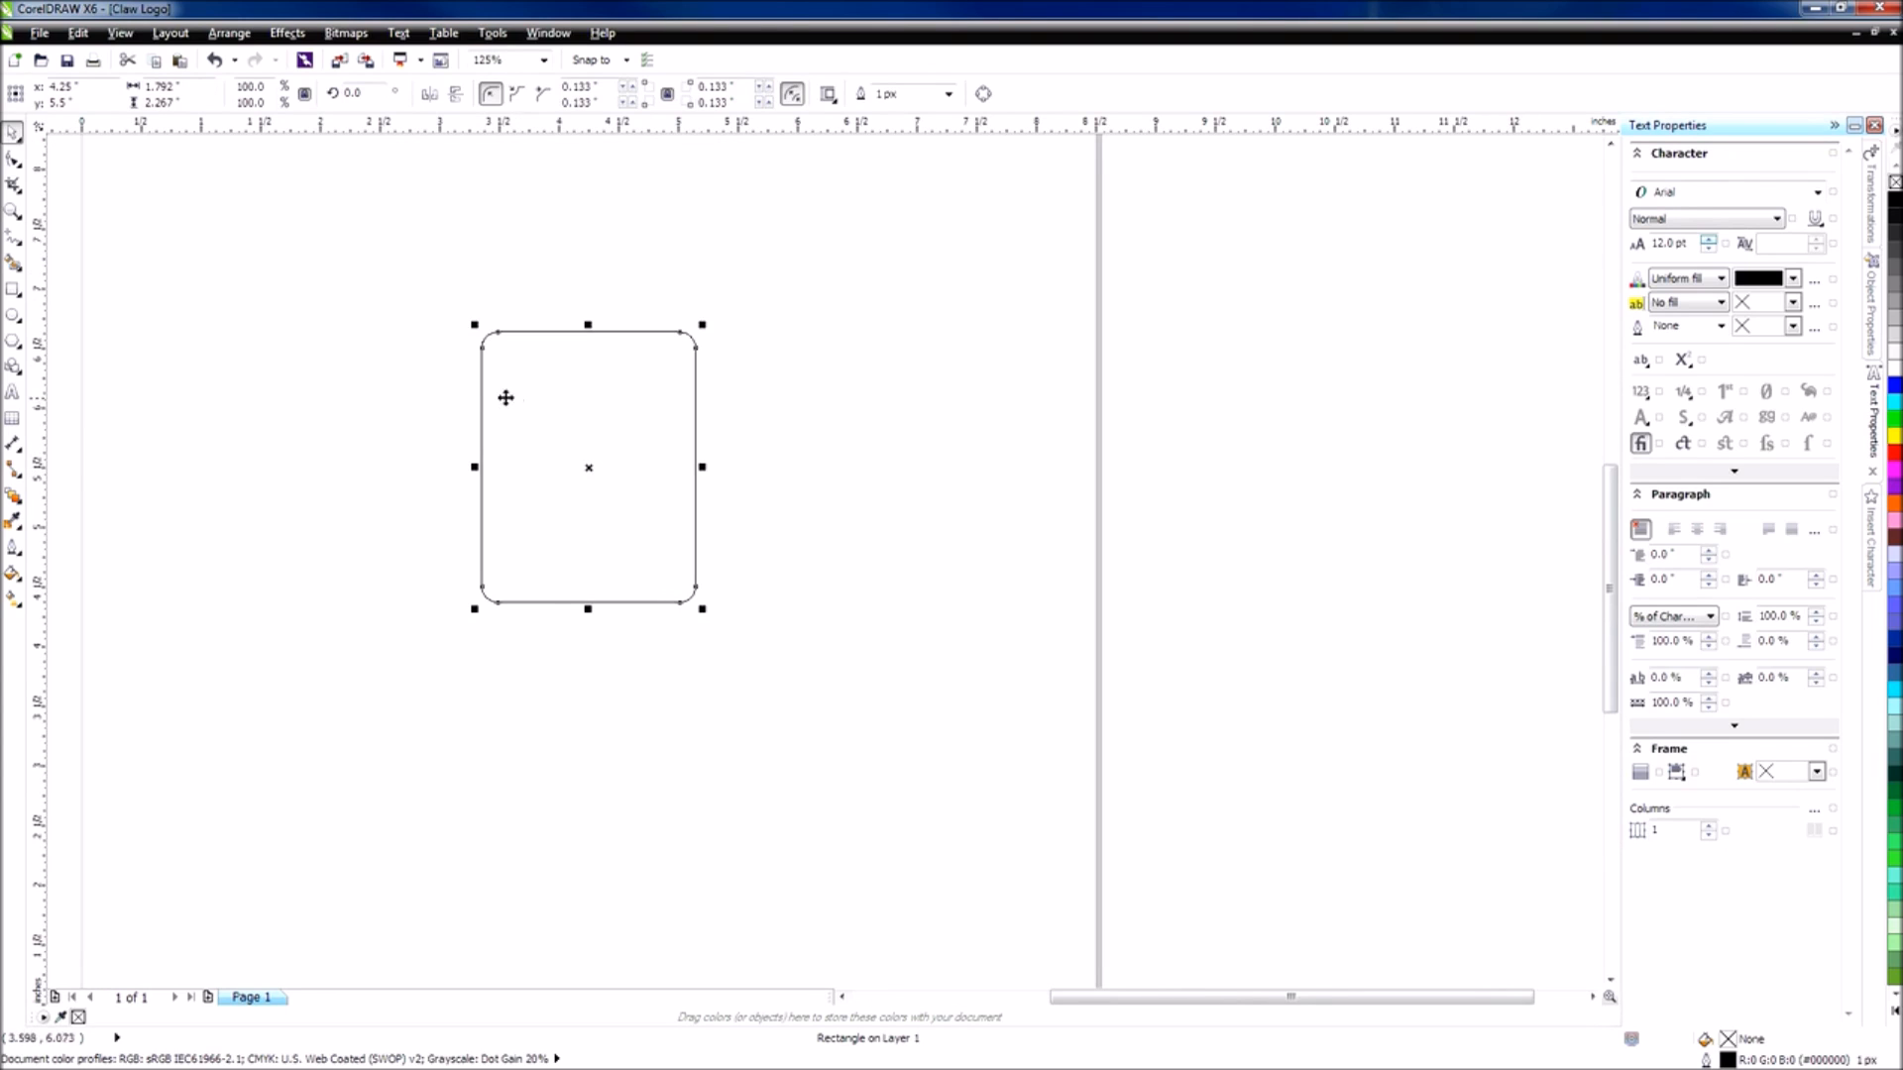
{"action": "scroll", "coordinate": [468, 379], "scroll_direction": "up", "scroll_amount": 2}
{"action": "scroll", "coordinate": [565, 386], "scroll_direction": "down", "scroll_amount": 2}
{"action": "scroll", "coordinate": [650, 400], "scroll_direction": "up", "scroll_amount": 2}
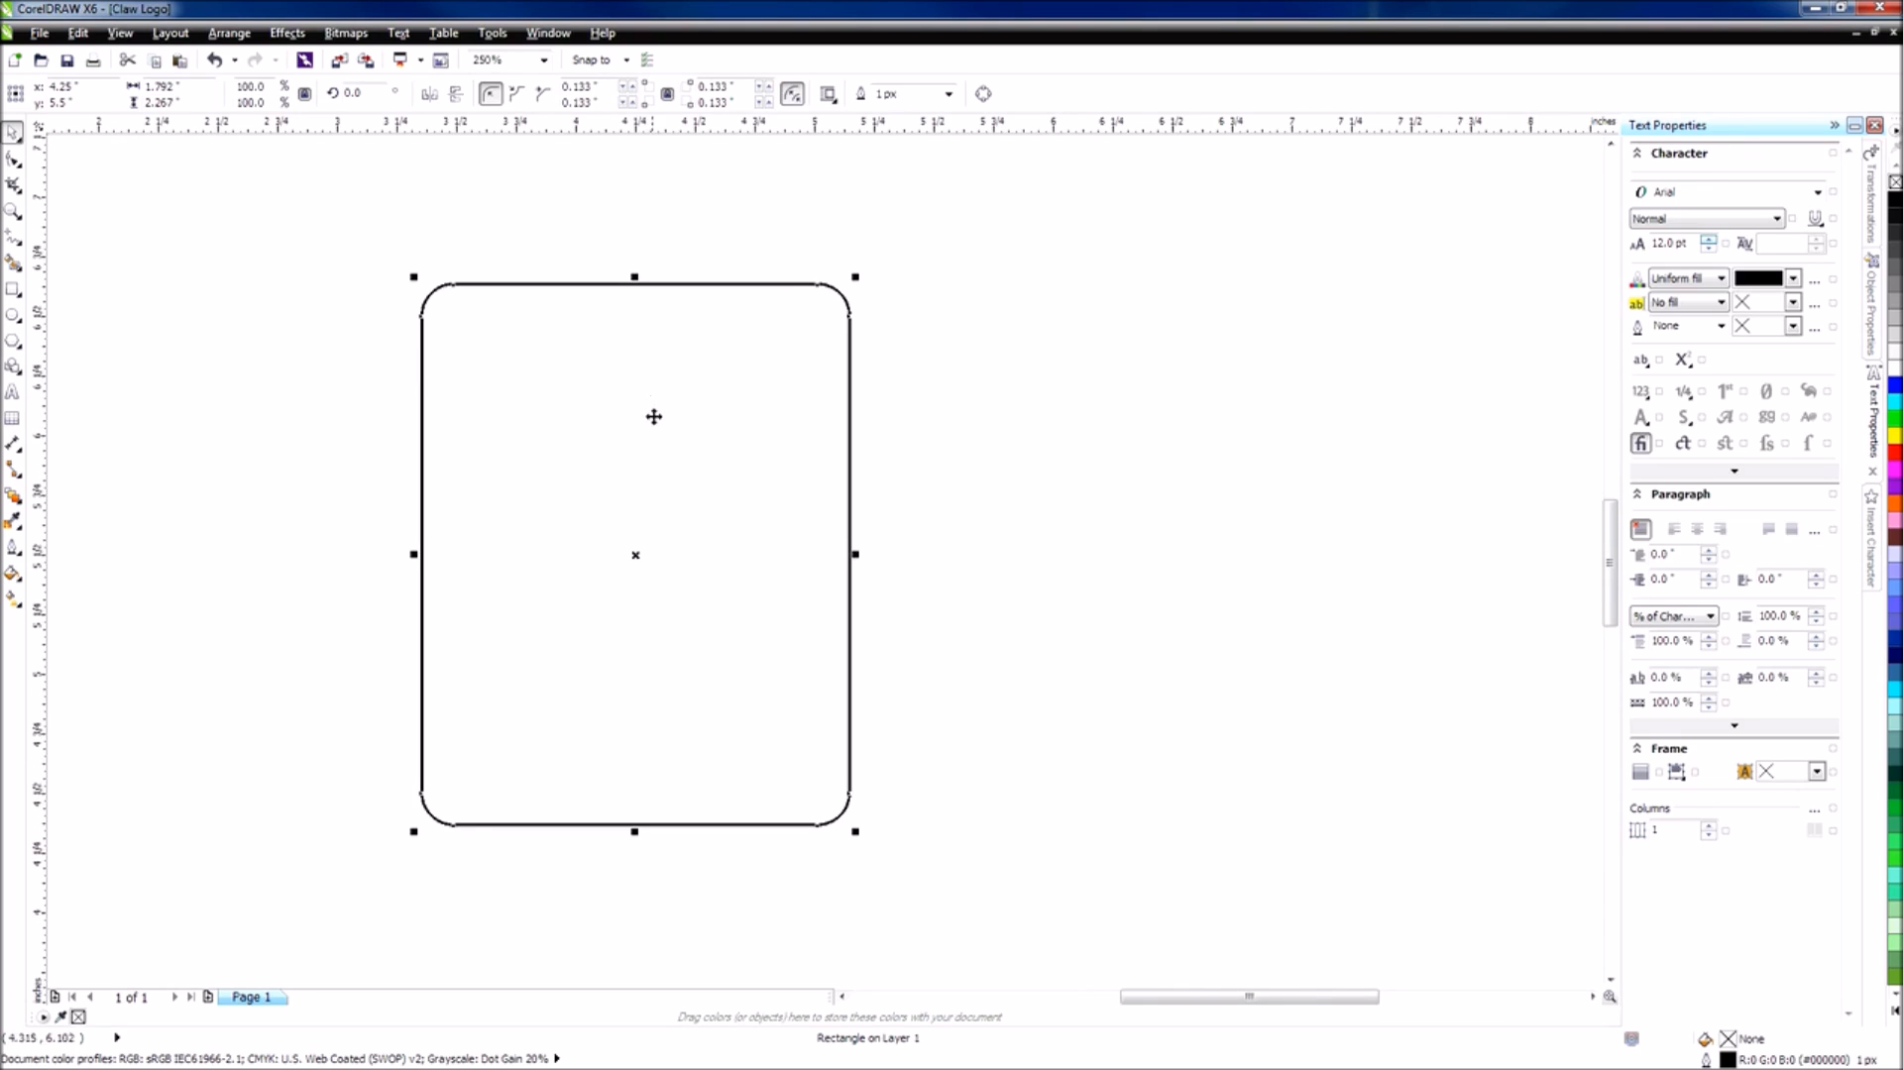
Fill the rounded rectangle with black and set its outline width to None.
{"action": "left_click", "coordinate": [282, 175]}
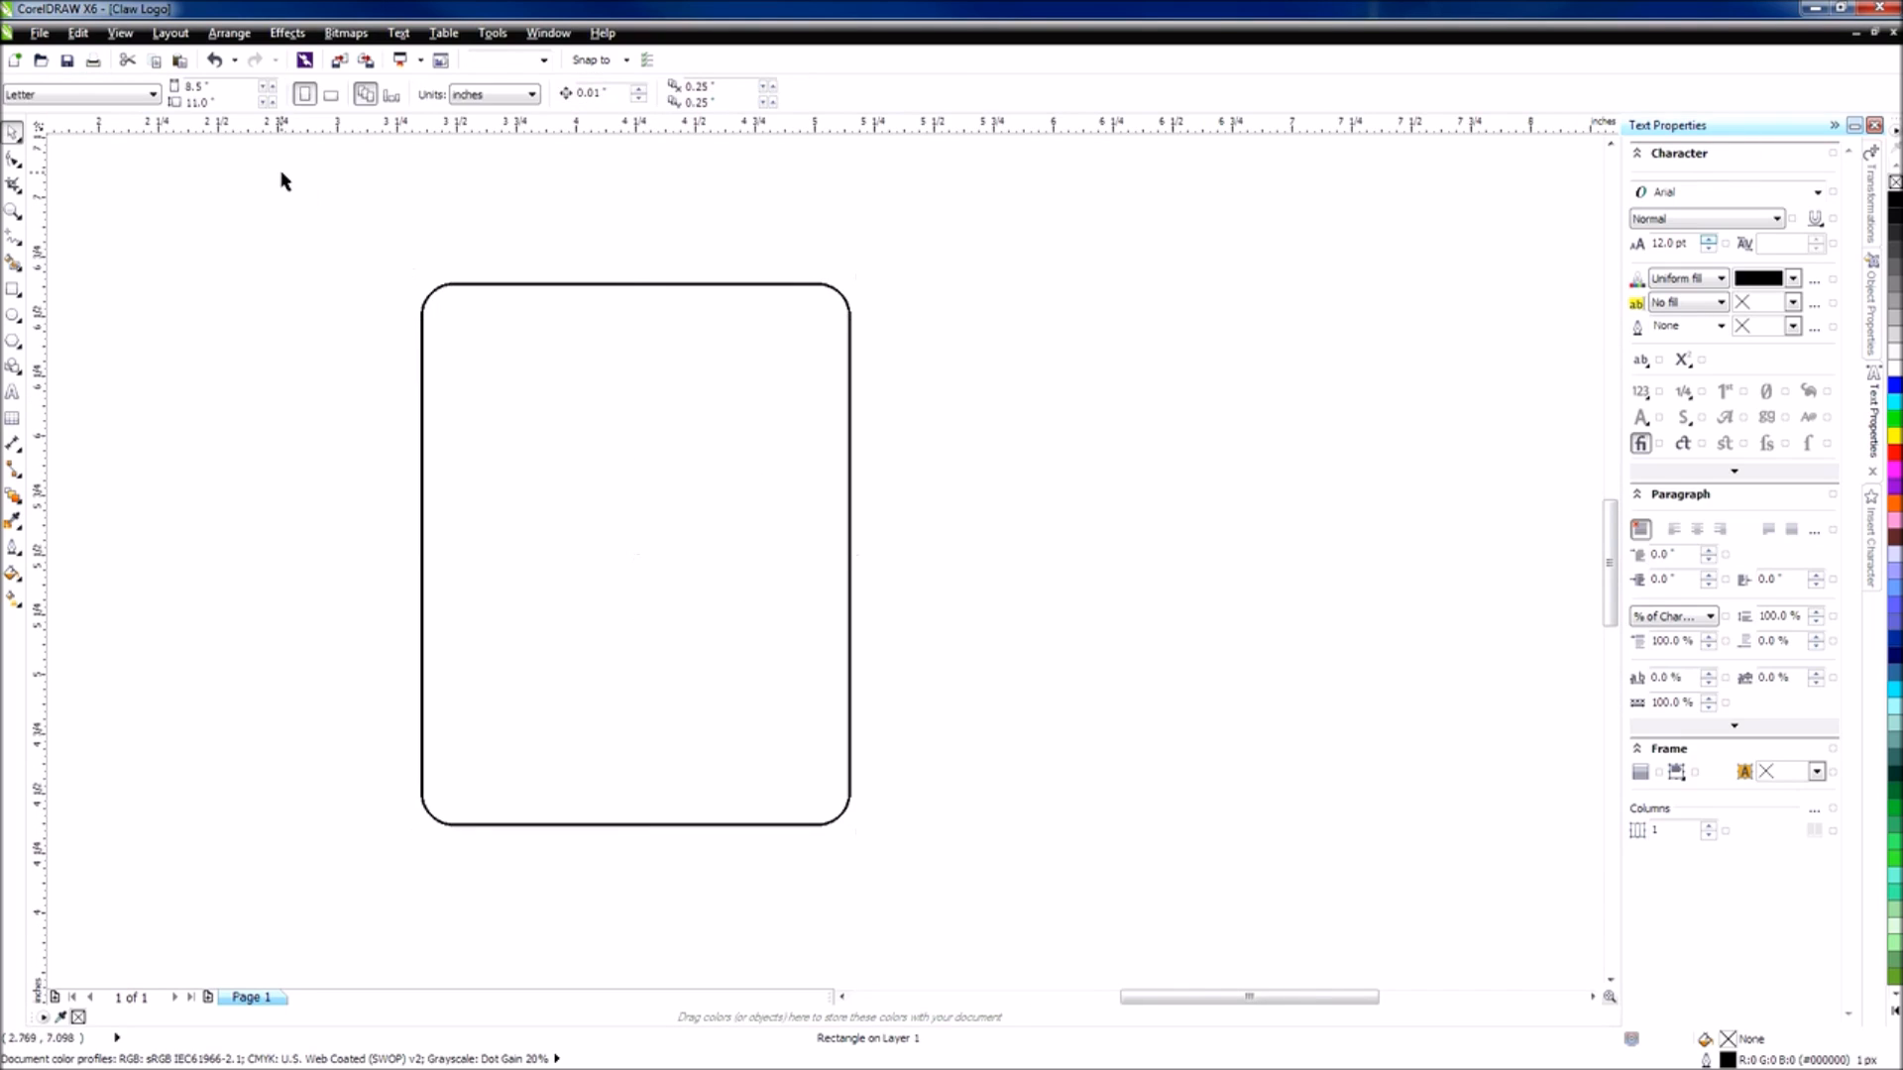
{"action": "left_click", "coordinate": [466, 284]}
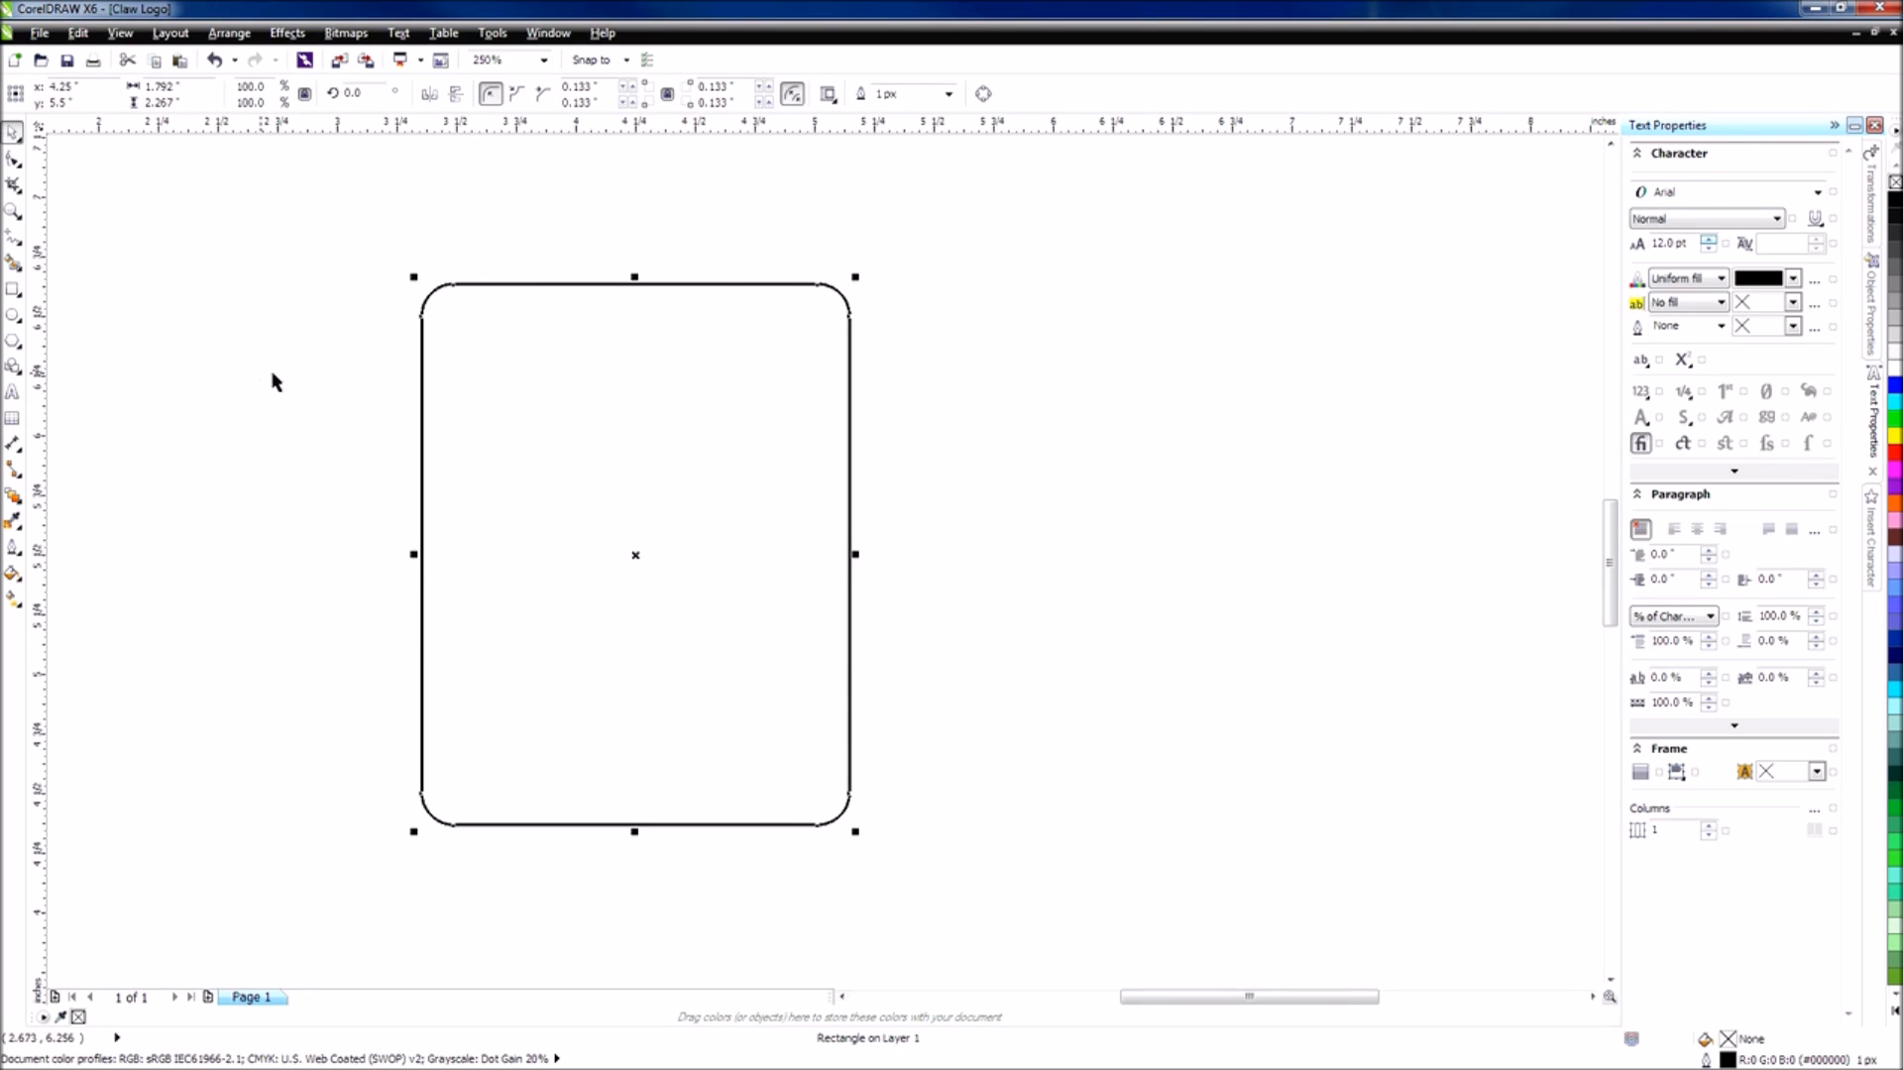
{"action": "scroll", "coordinate": [569, 476], "scroll_direction": "down", "scroll_amount": 3}
{"action": "scroll", "coordinate": [547, 483], "scroll_direction": "up", "scroll_amount": 3}
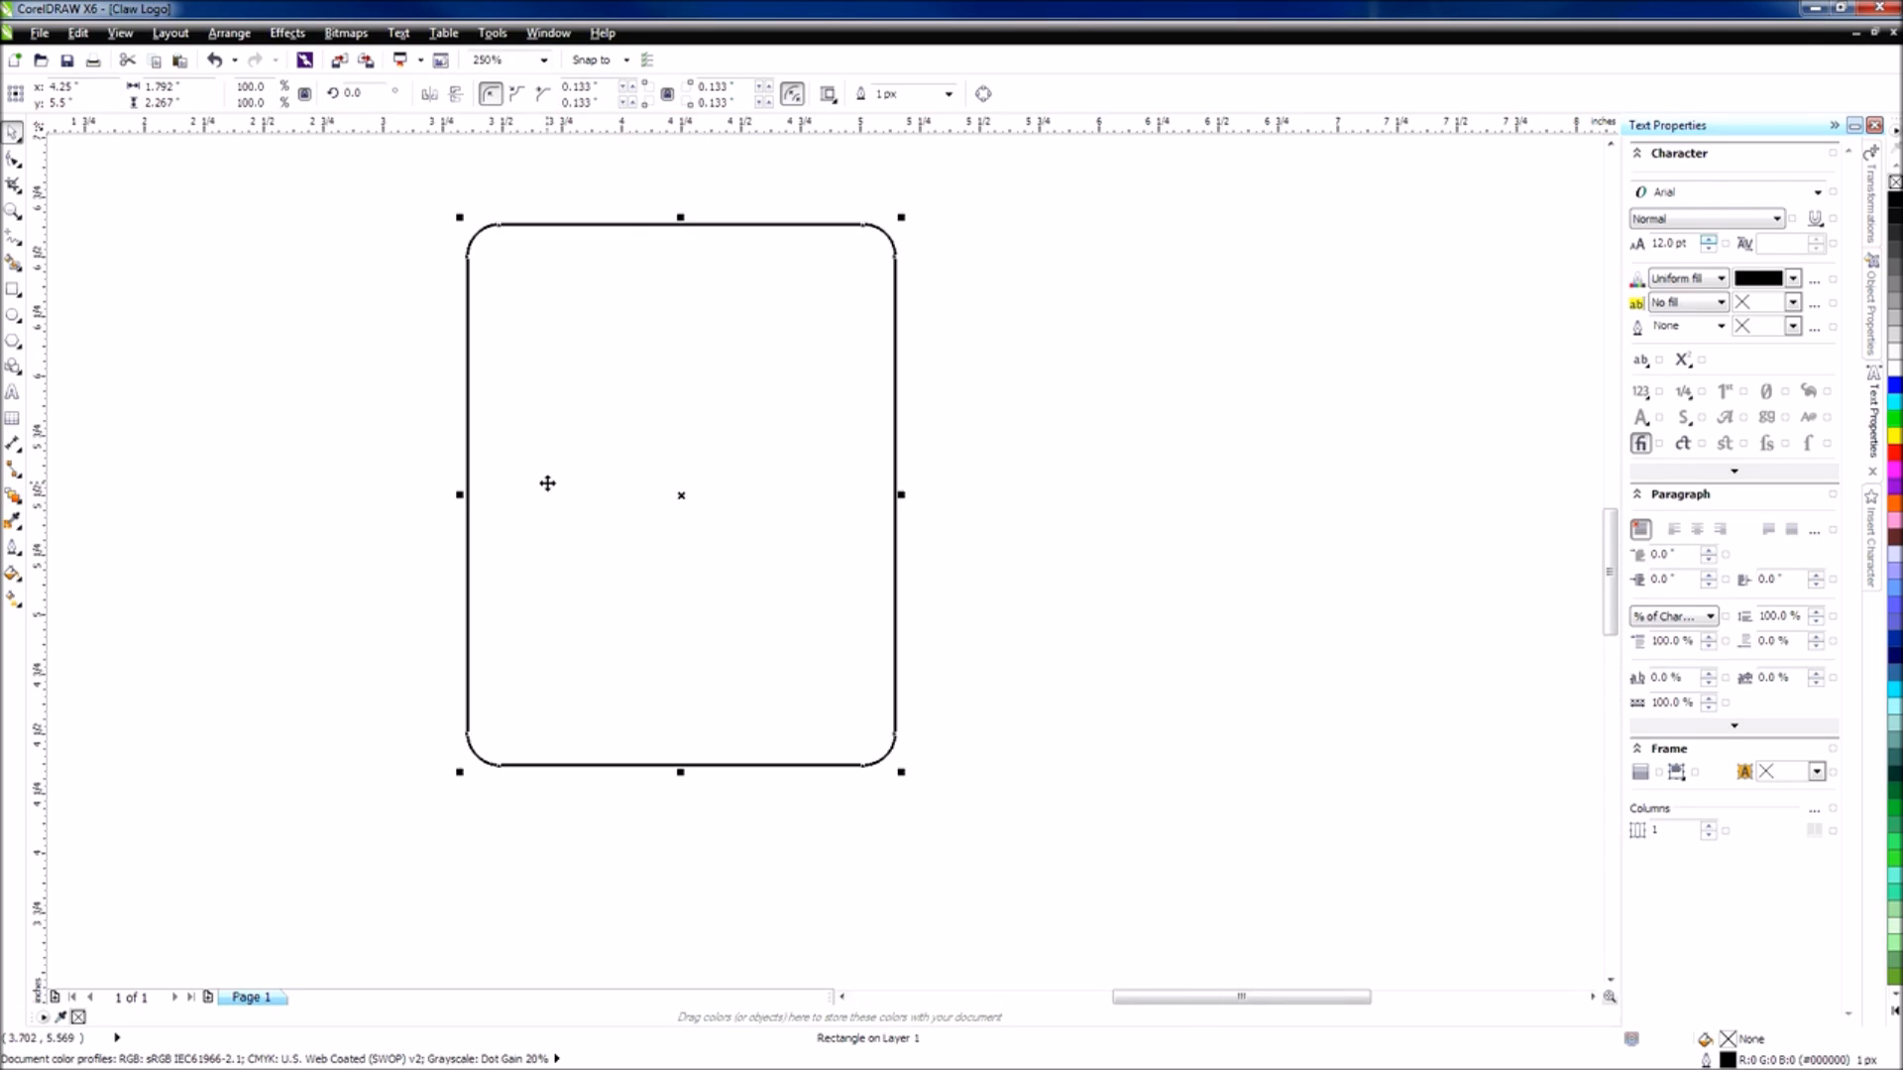
{"action": "left_click", "coordinate": [645, 472]}
{"action": "left_click", "coordinate": [508, 365]}
{"action": "left_click", "coordinate": [1895, 206]}
{"action": "left_click", "coordinate": [948, 94]}
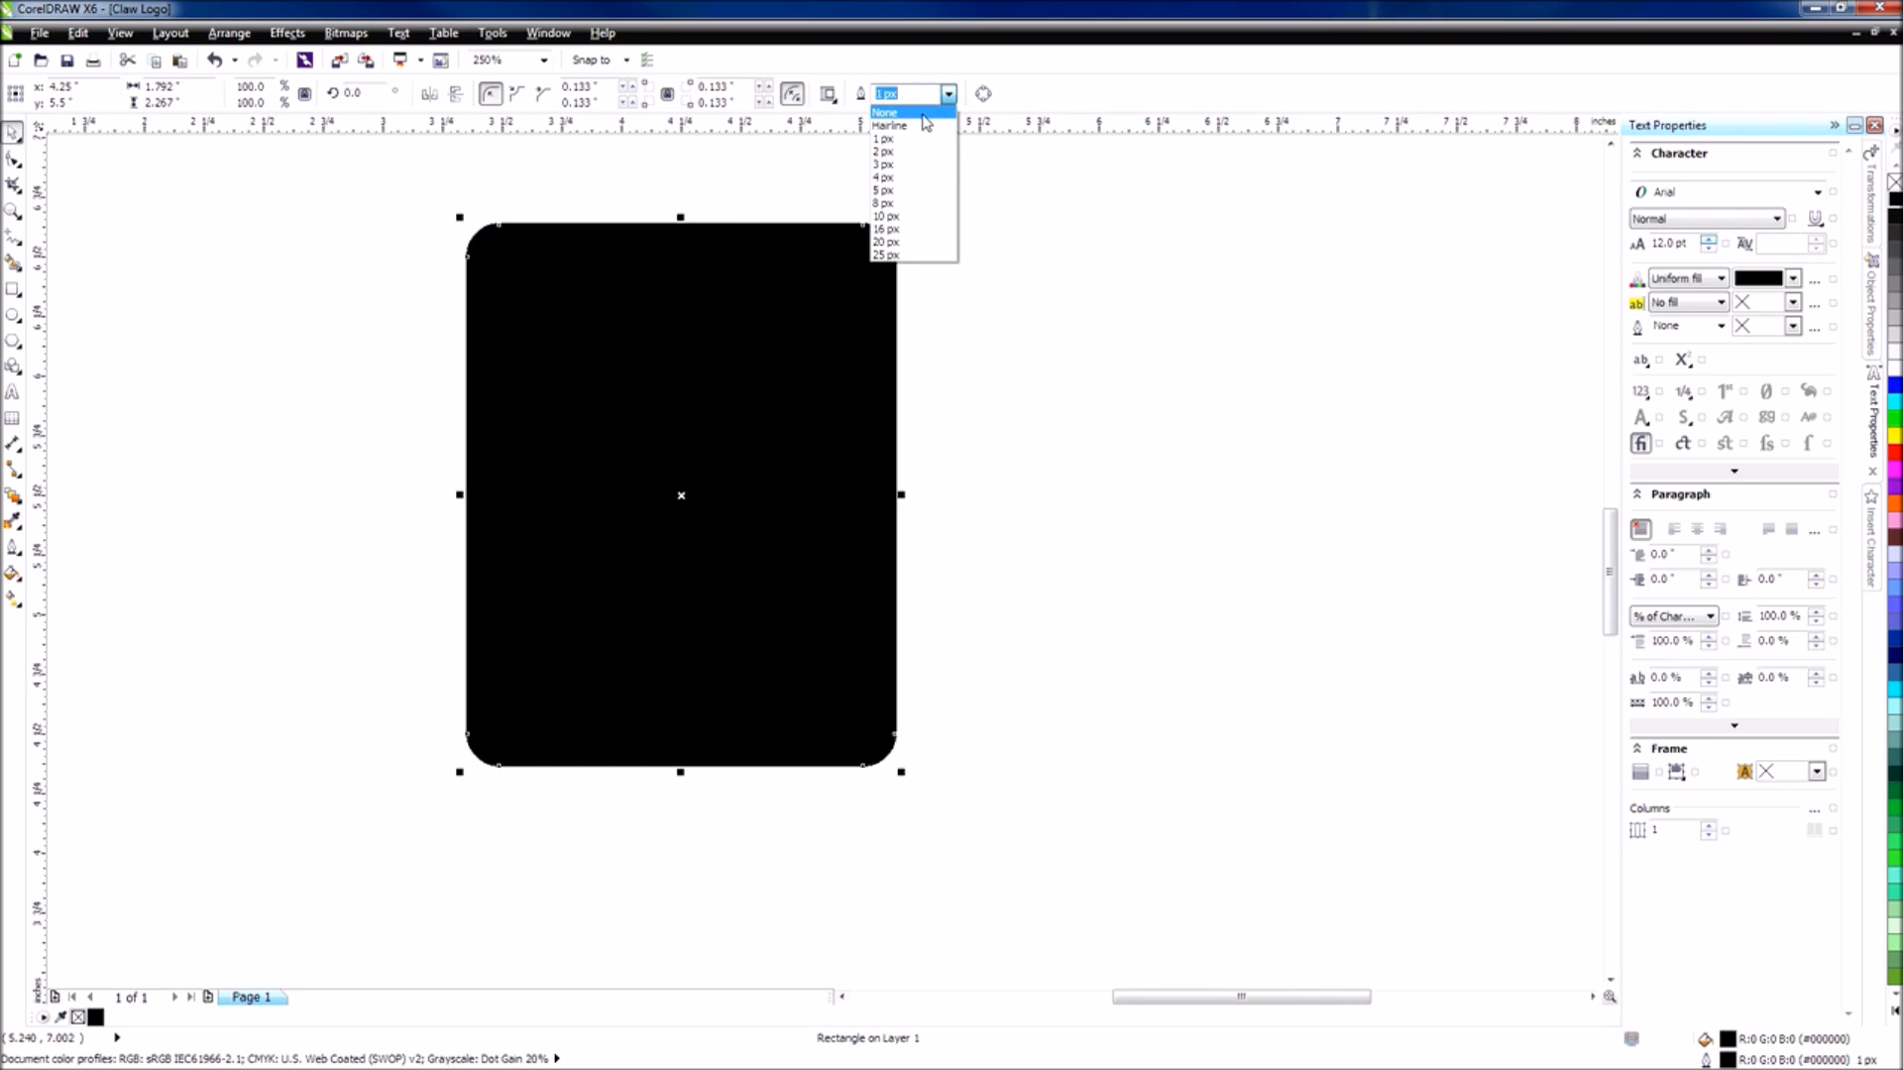
{"action": "left_click", "coordinate": [887, 112]}
Narrow the black rectangle from its right side to a width of about 1.72 inches.
{"action": "left_click_drag", "start_coordinate": [901, 217], "coordinate": [751, 334]}
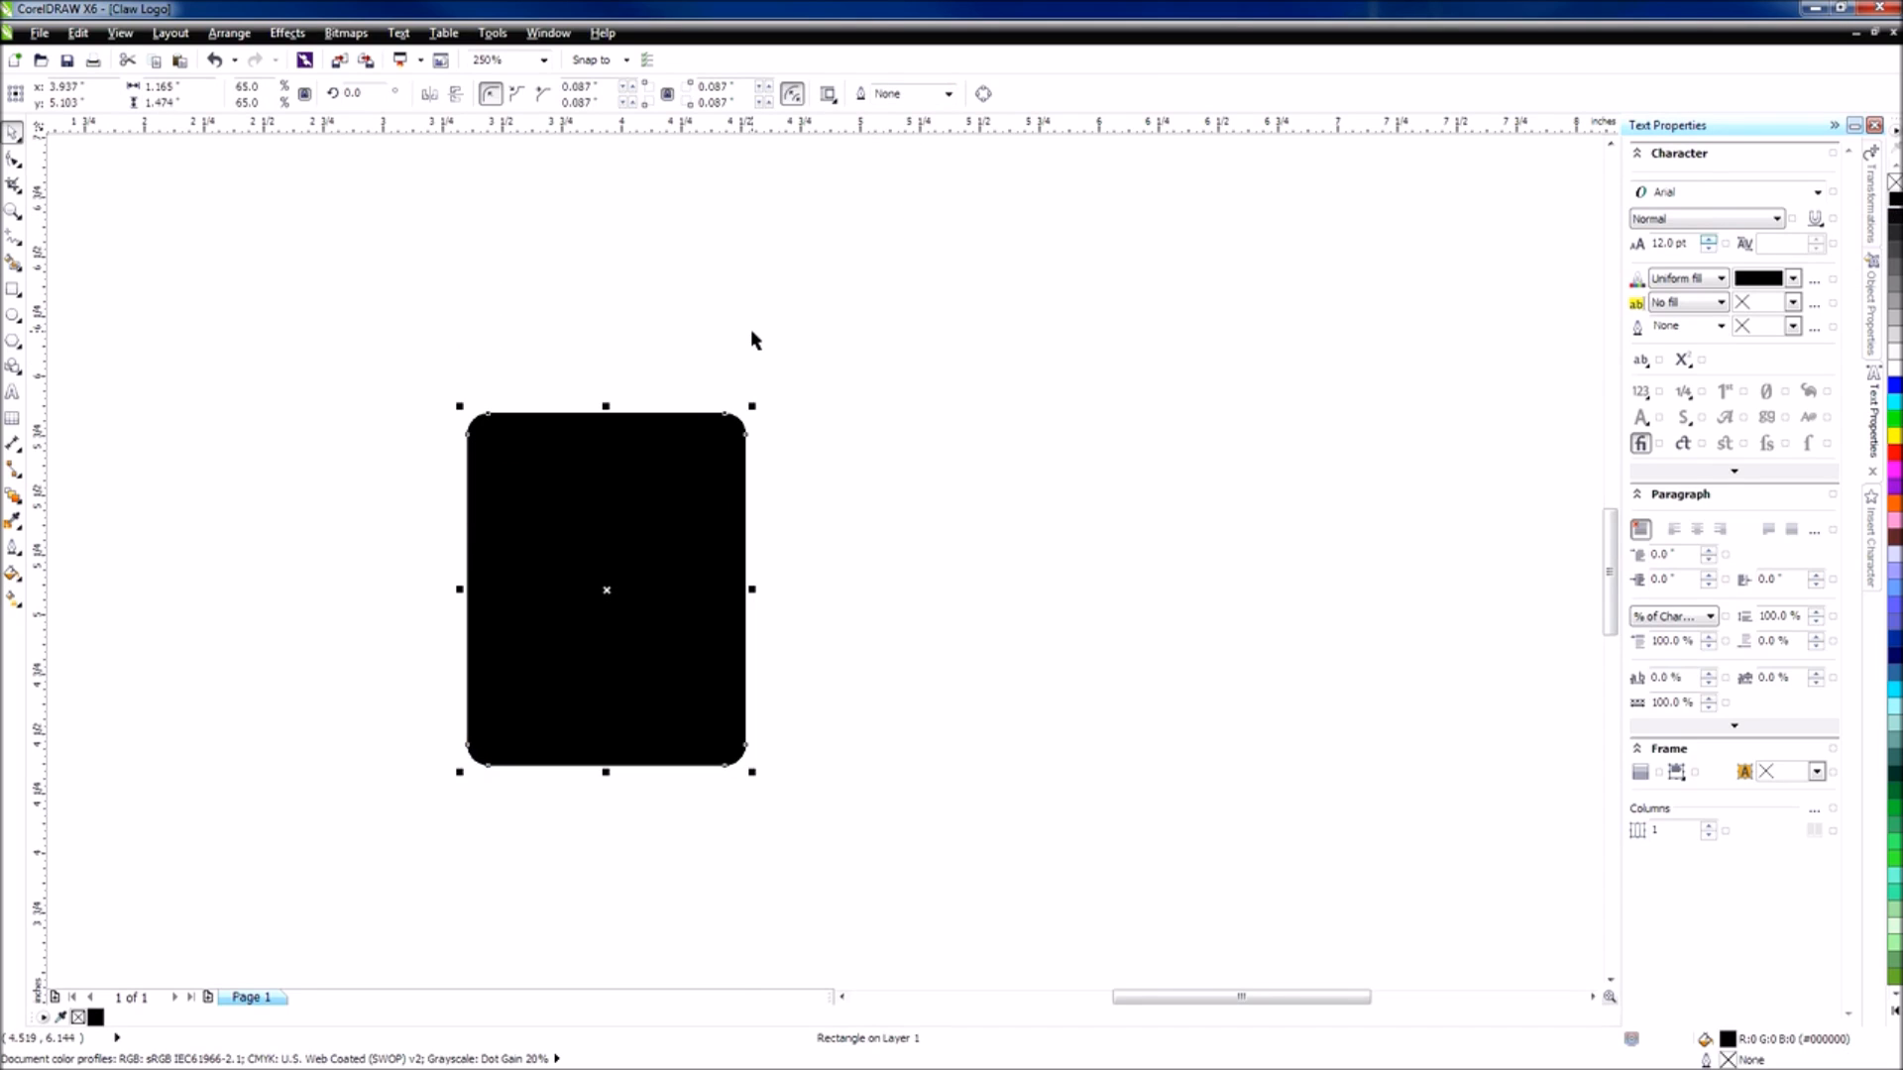
{"action": "key", "text": "ctrl+z"}
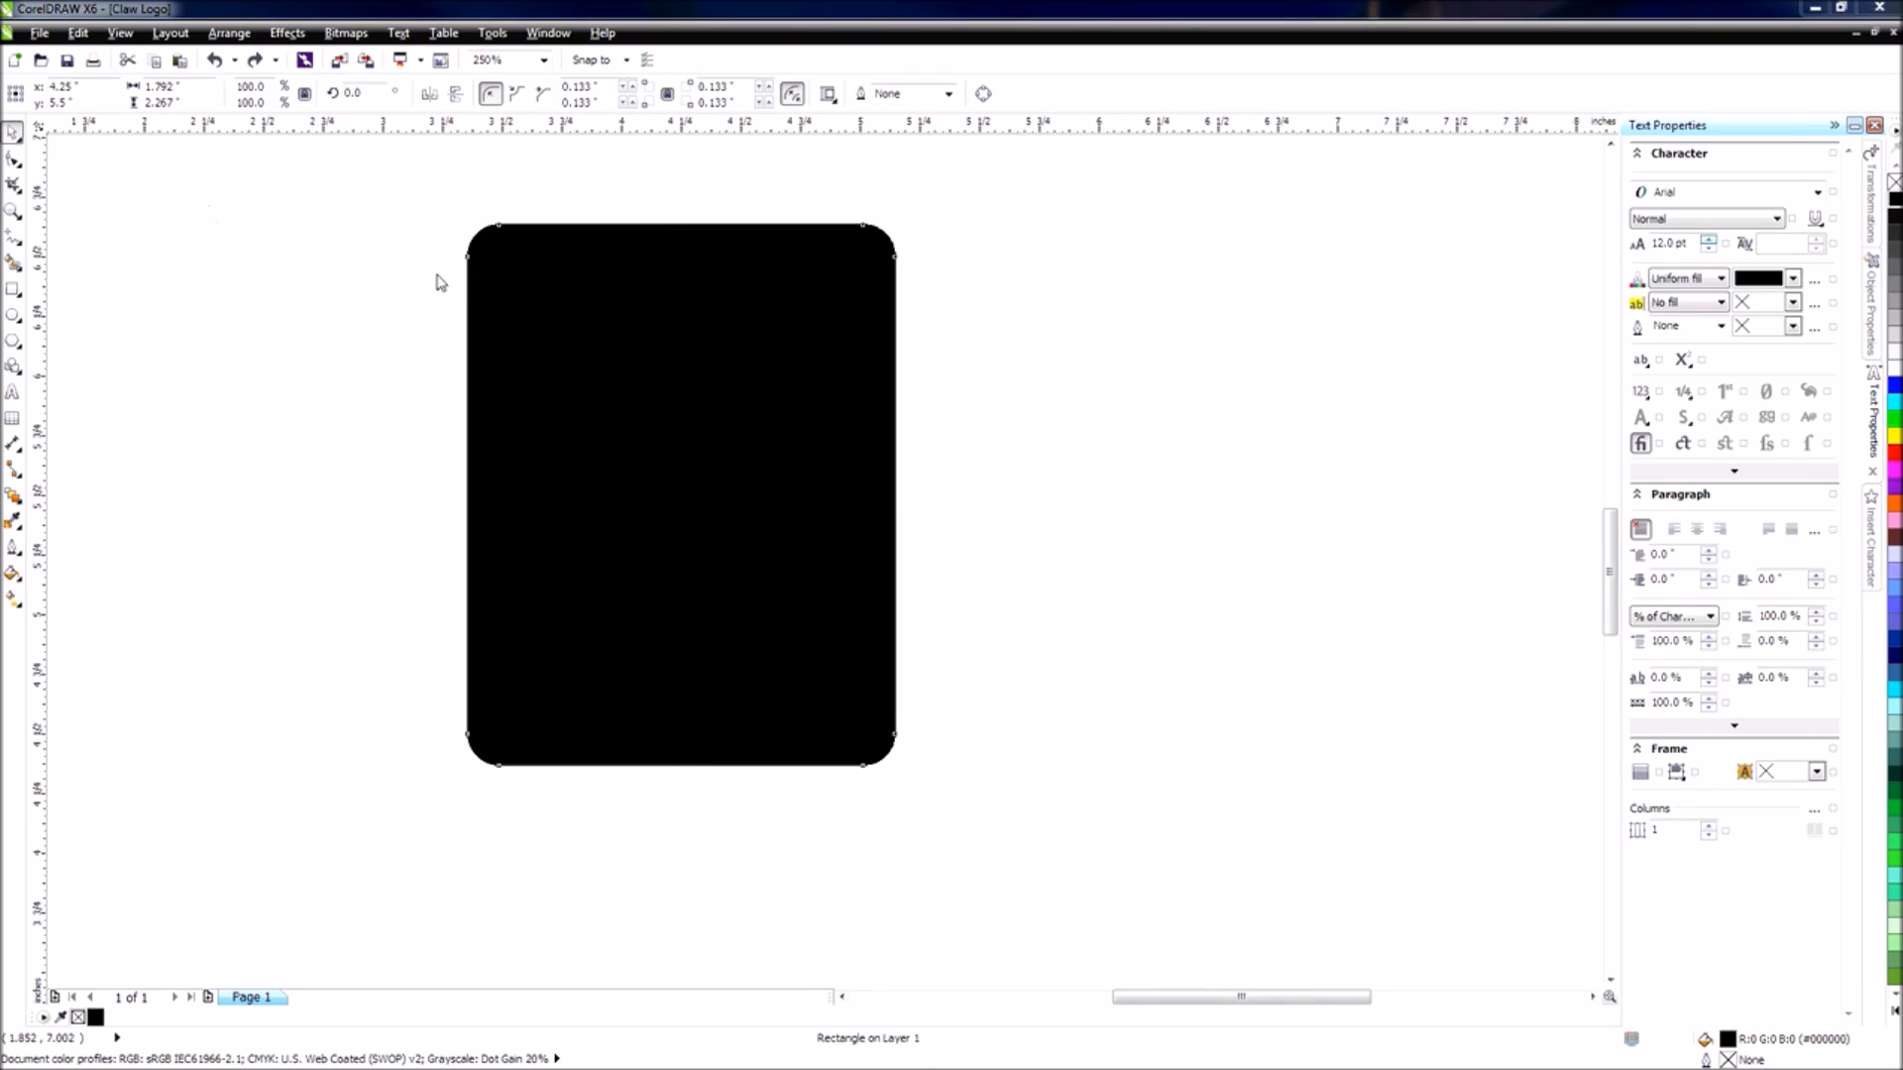
{"action": "left_click", "coordinate": [577, 313]}
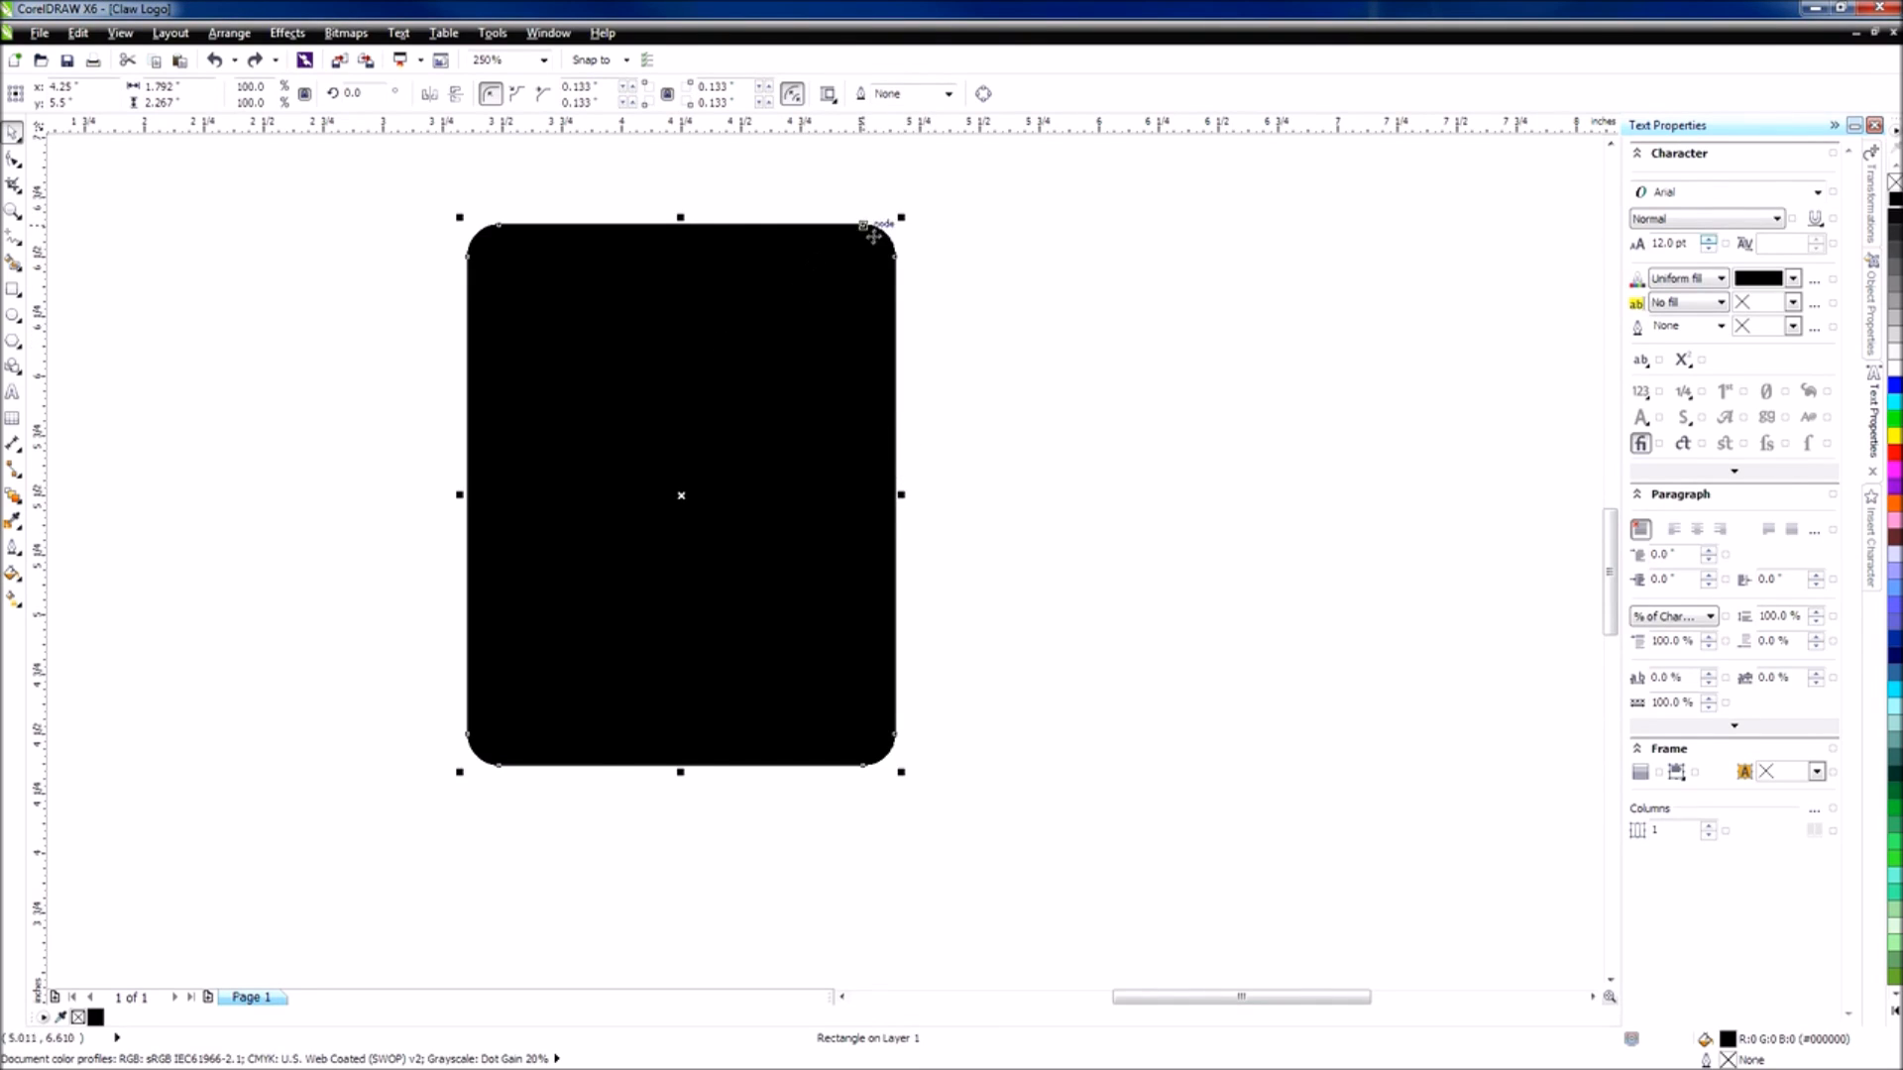
{"action": "left_click_drag", "start_coordinate": [905, 496], "coordinate": [885, 496]}
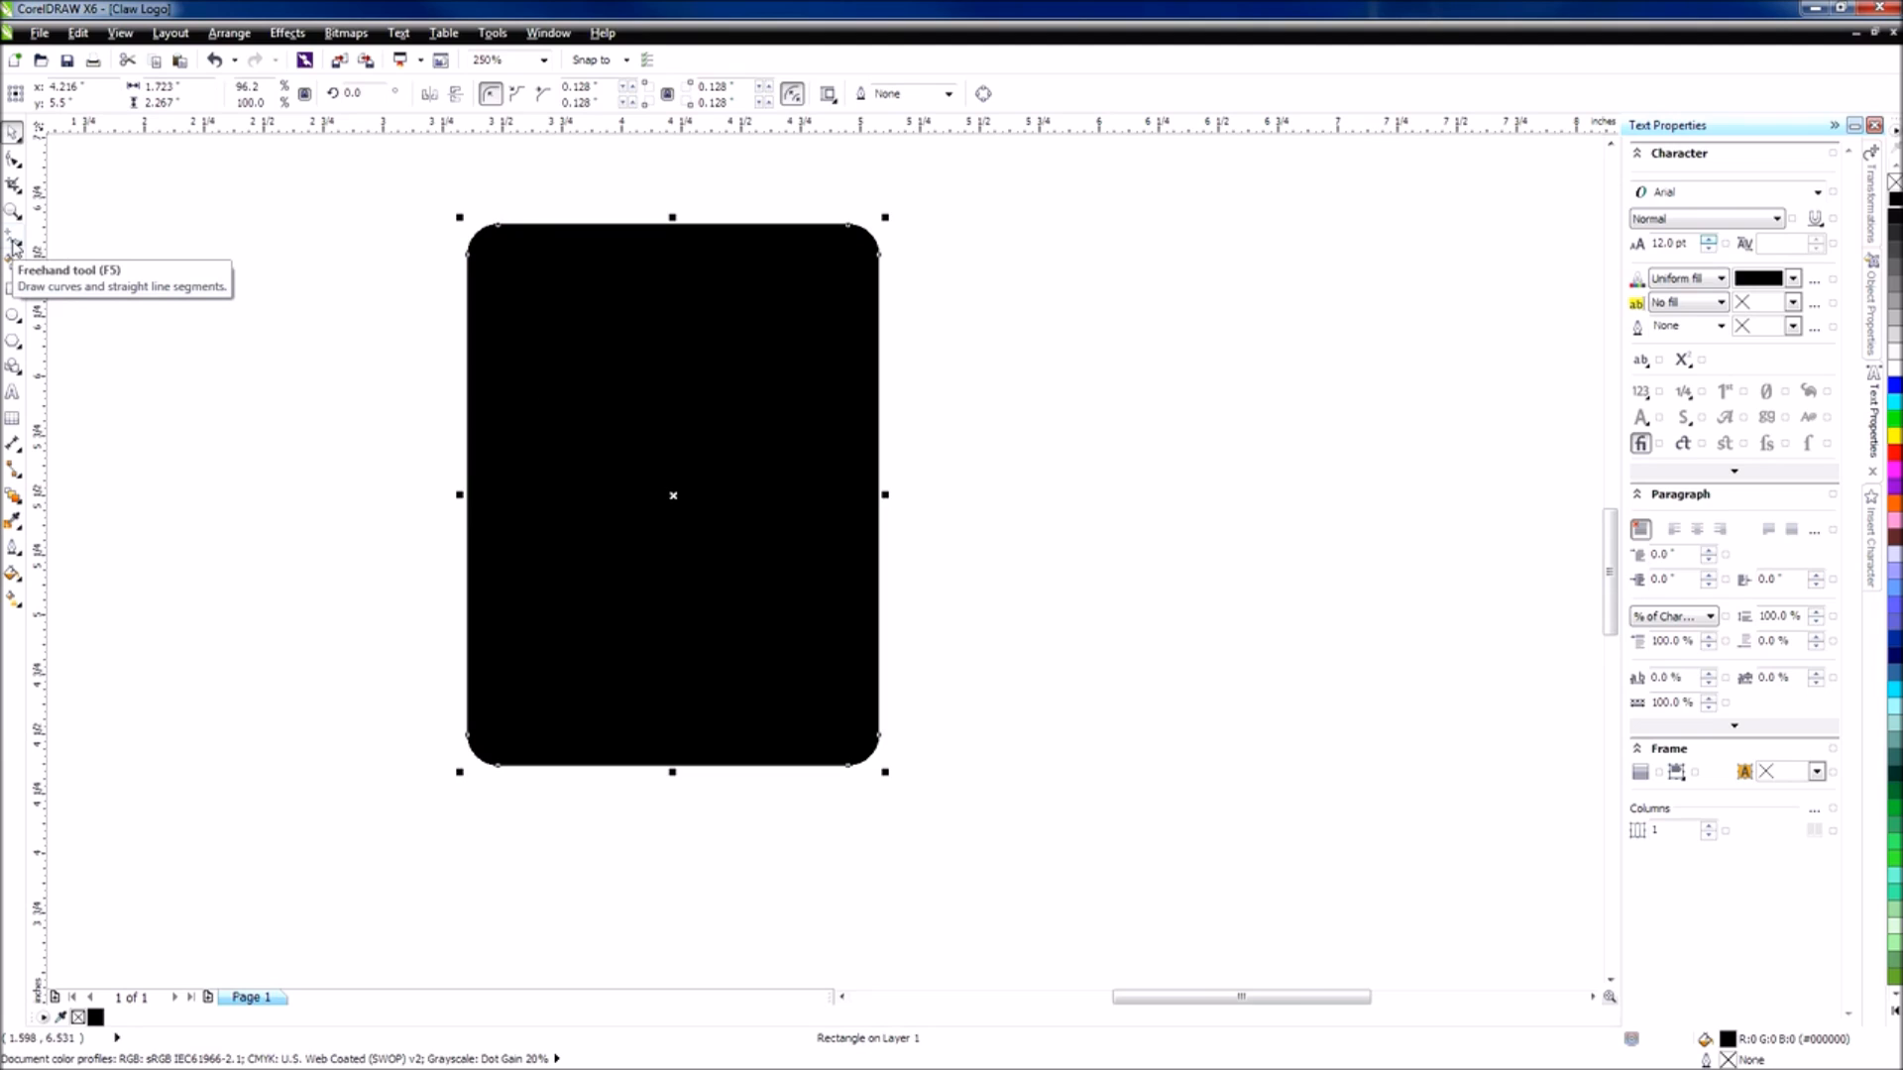
Draw a straight horizontal line about 1.42 inches long across the rectangle's upper part and center it between the sides by eye.
{"action": "left_click", "coordinate": [14, 241]}
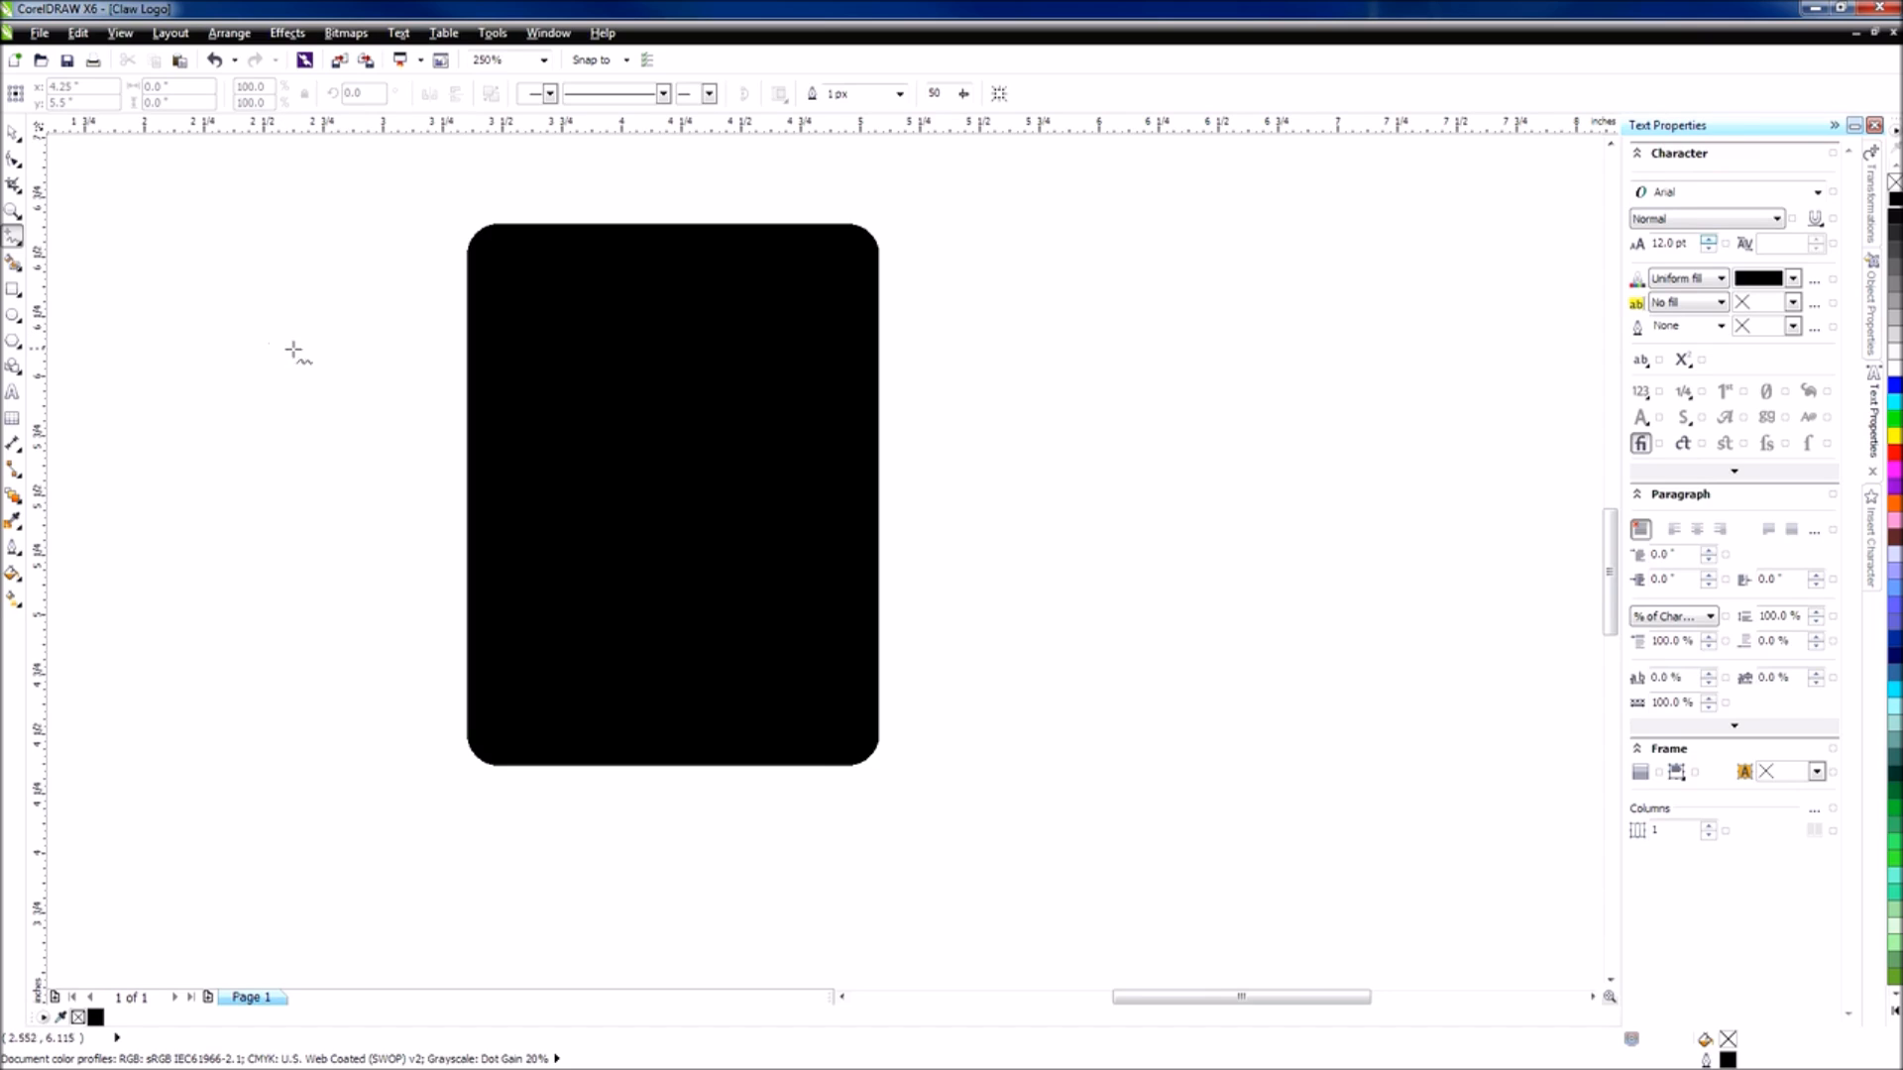
{"action": "left_click", "coordinate": [511, 340]}
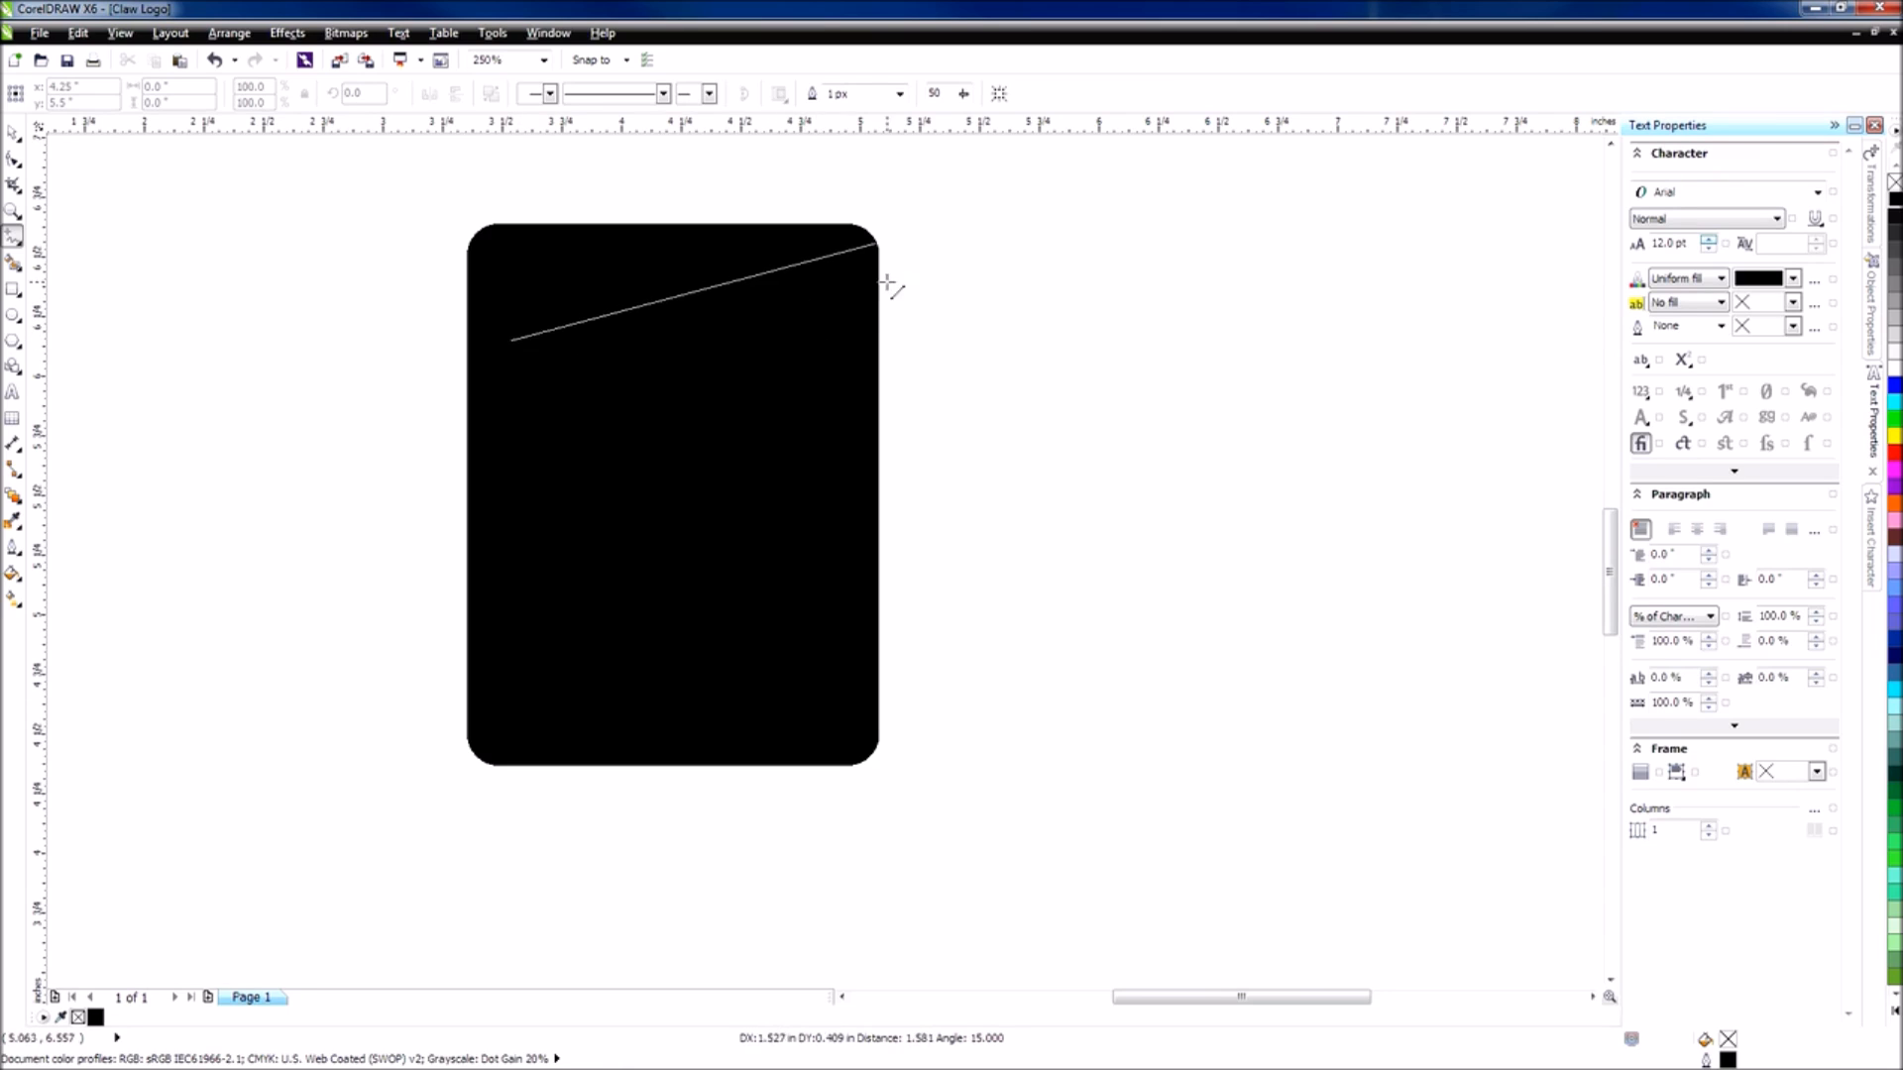
{"action": "left_click", "coordinate": [856, 341]}
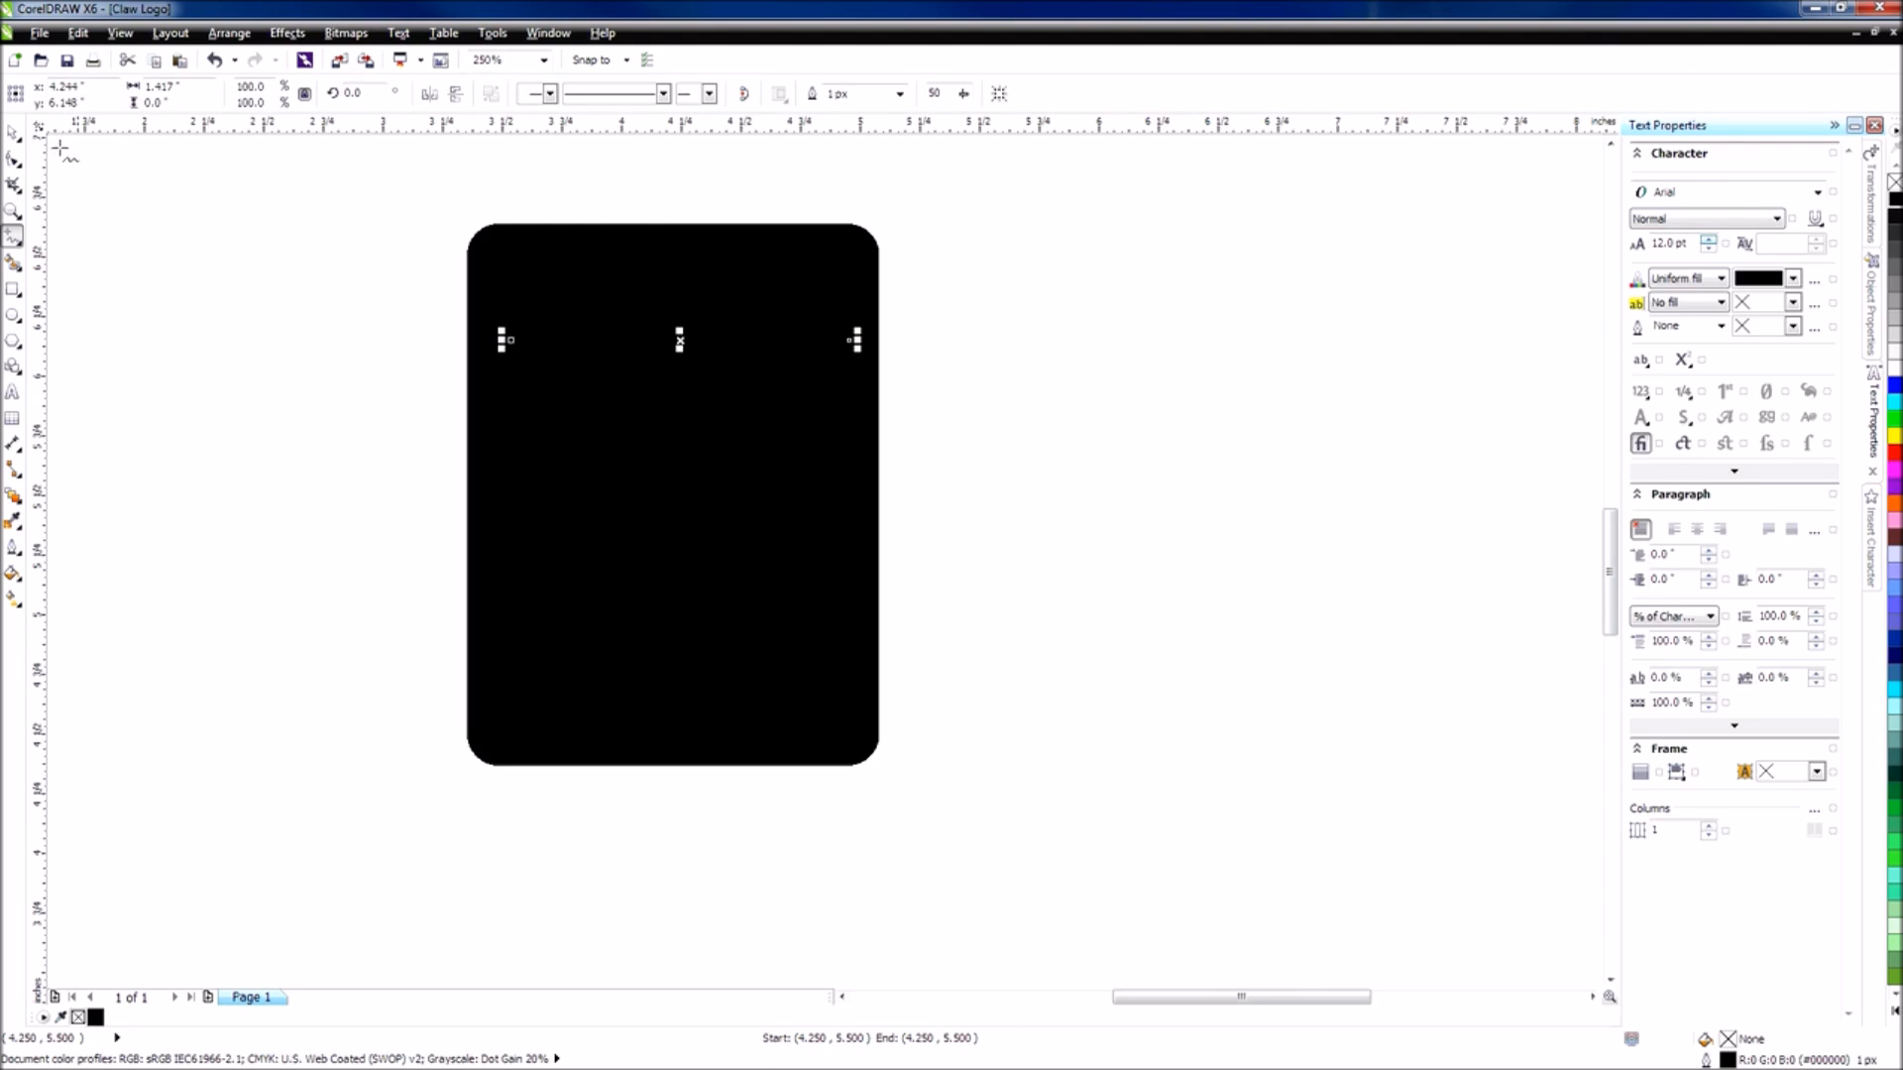
{"action": "left_click", "coordinate": [16, 136]}
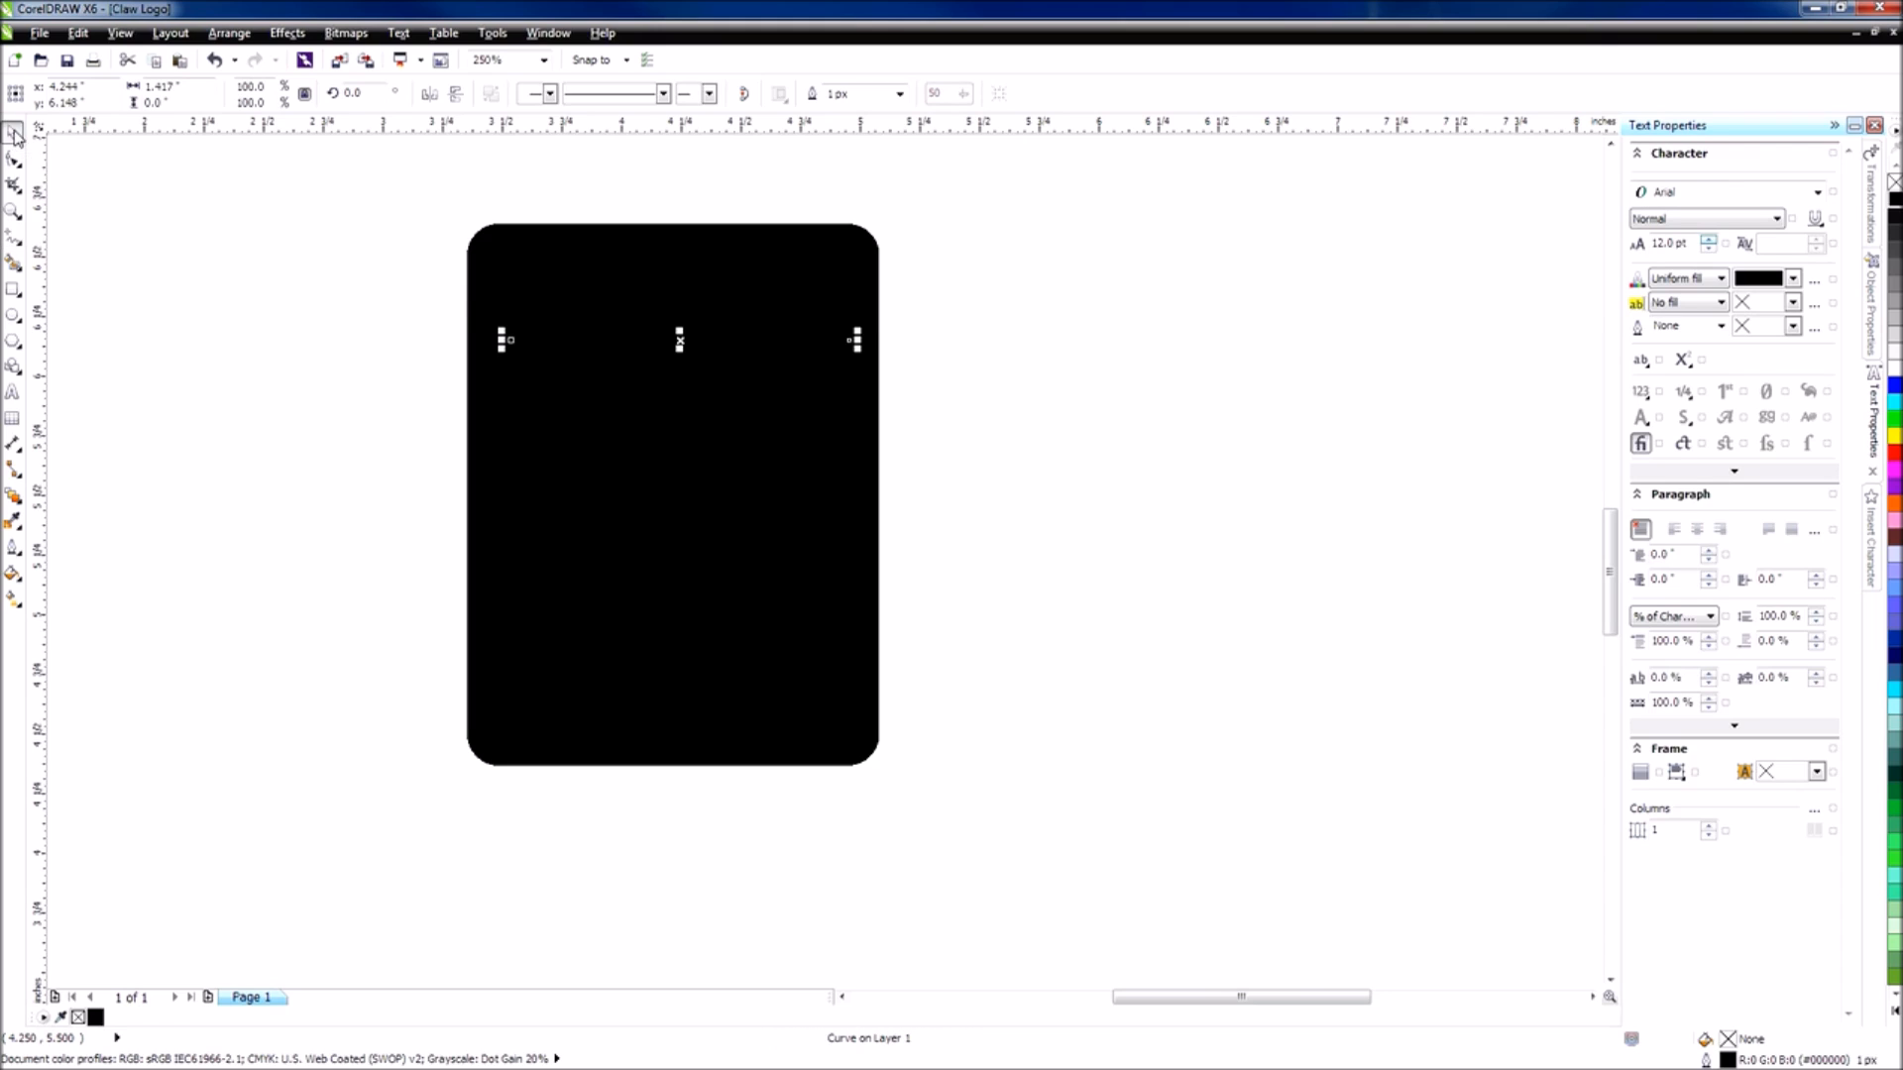
{"action": "left_click_drag", "start_coordinate": [764, 340], "coordinate": [758, 340]}
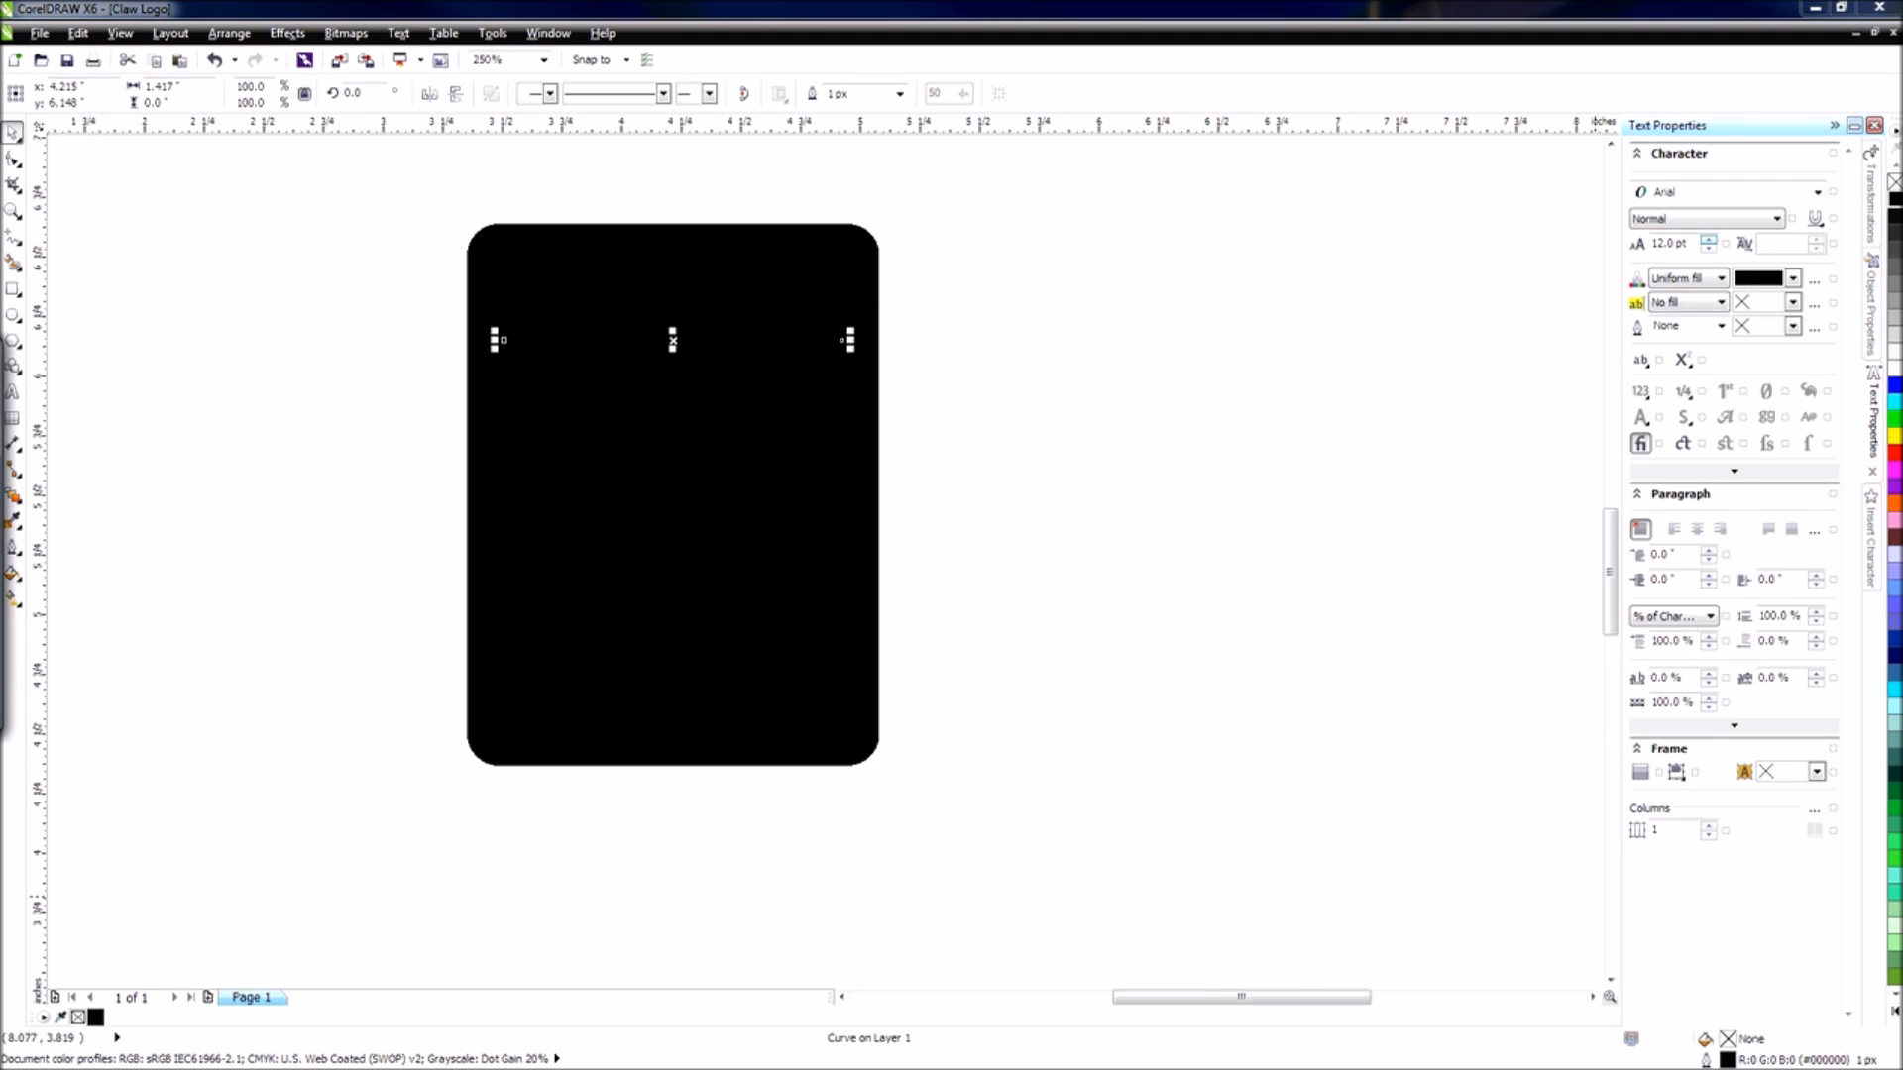
Set the line's outline color to white and its width to 4 px.
{"action": "key", "text": "F12"}
{"action": "left_click_drag", "start_coordinate": [797, 393], "coordinate": [1188, 342]}
{"action": "left_click", "coordinate": [1180, 377]}
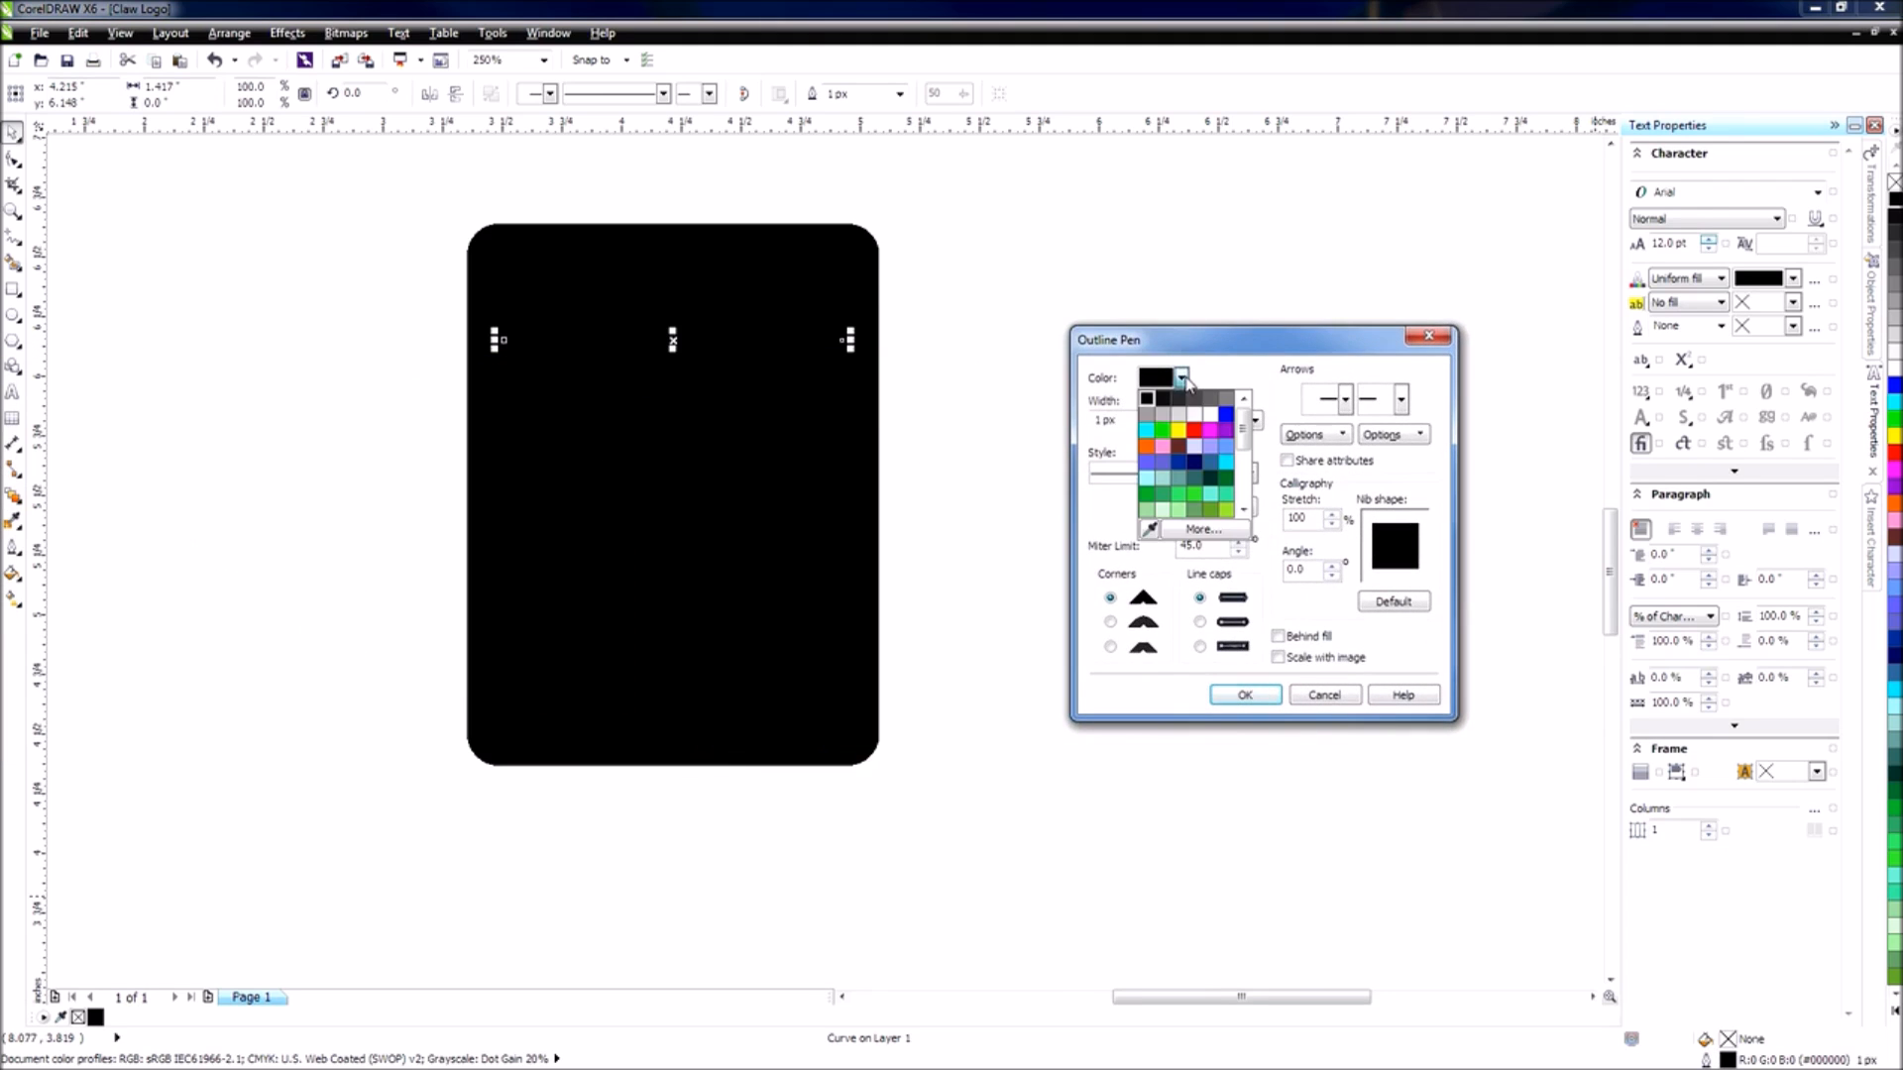
{"action": "left_click", "coordinate": [1210, 414]}
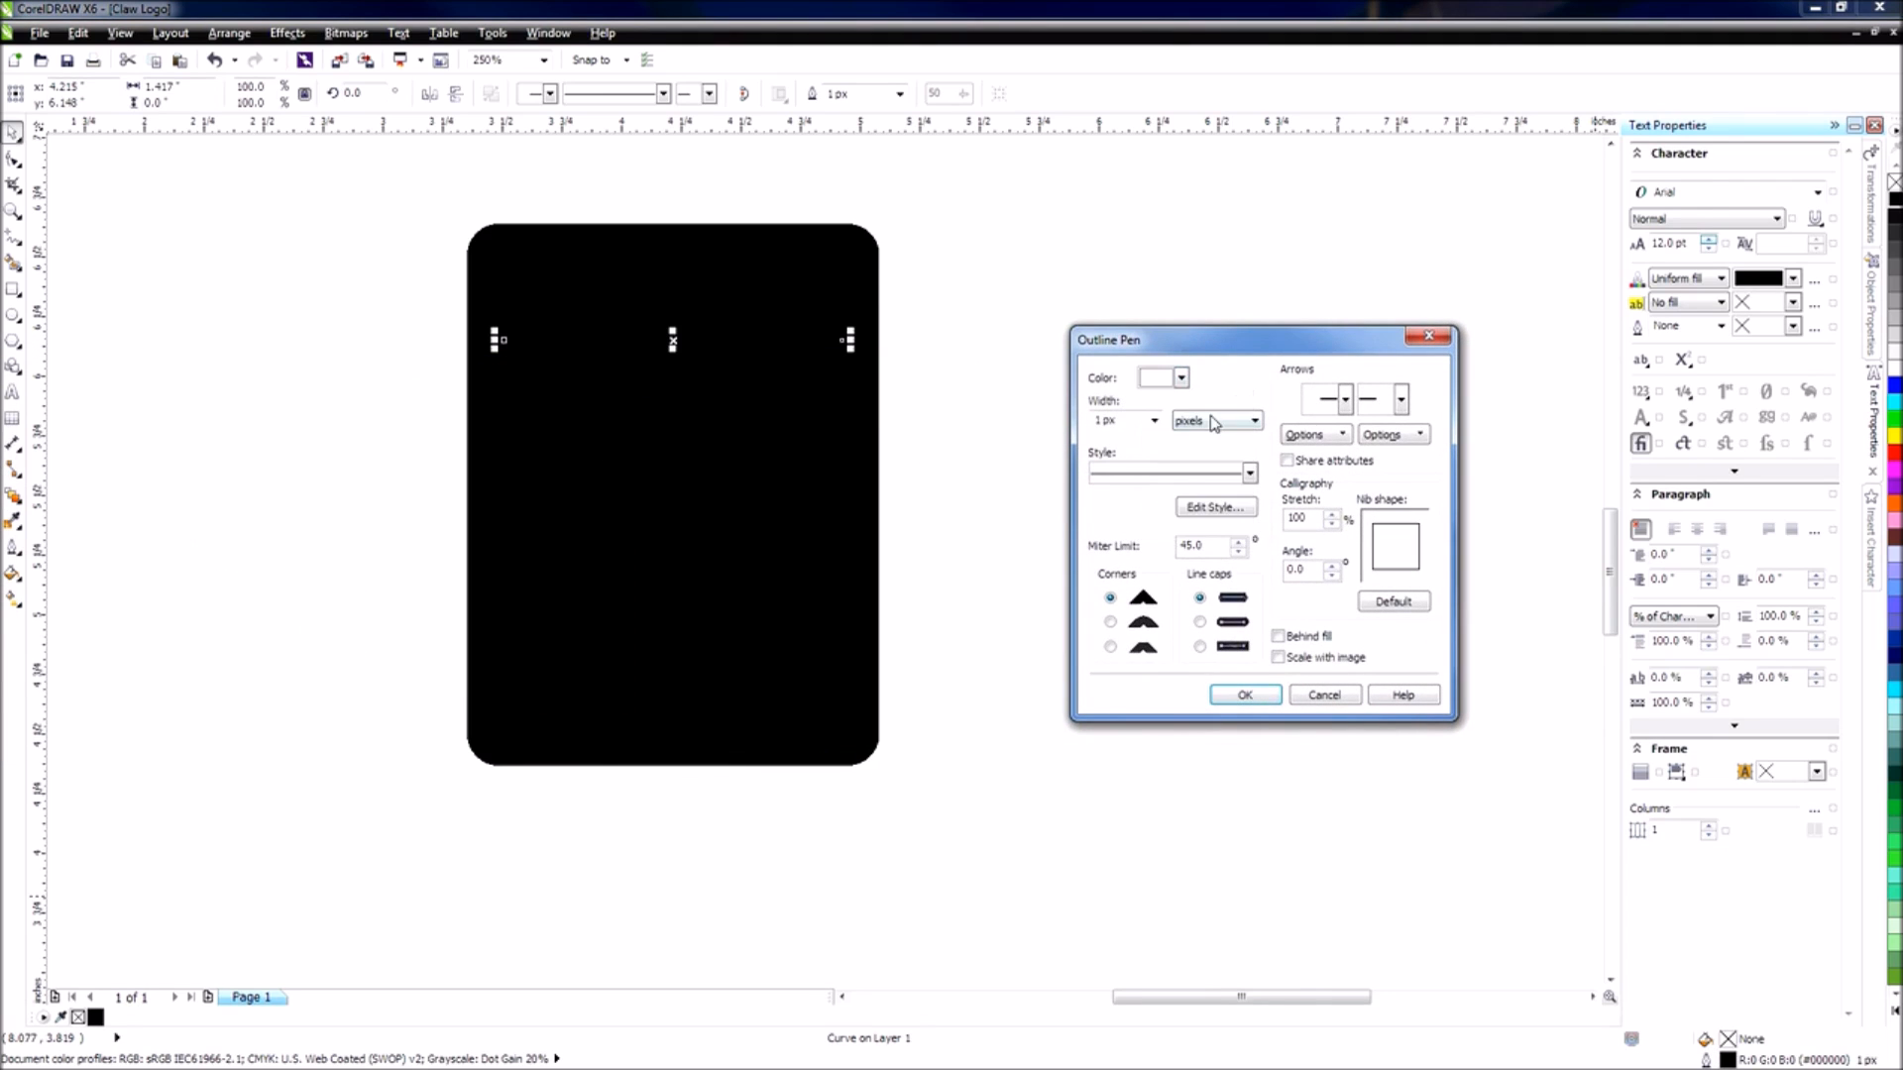
{"action": "left_click", "coordinate": [1154, 423]}
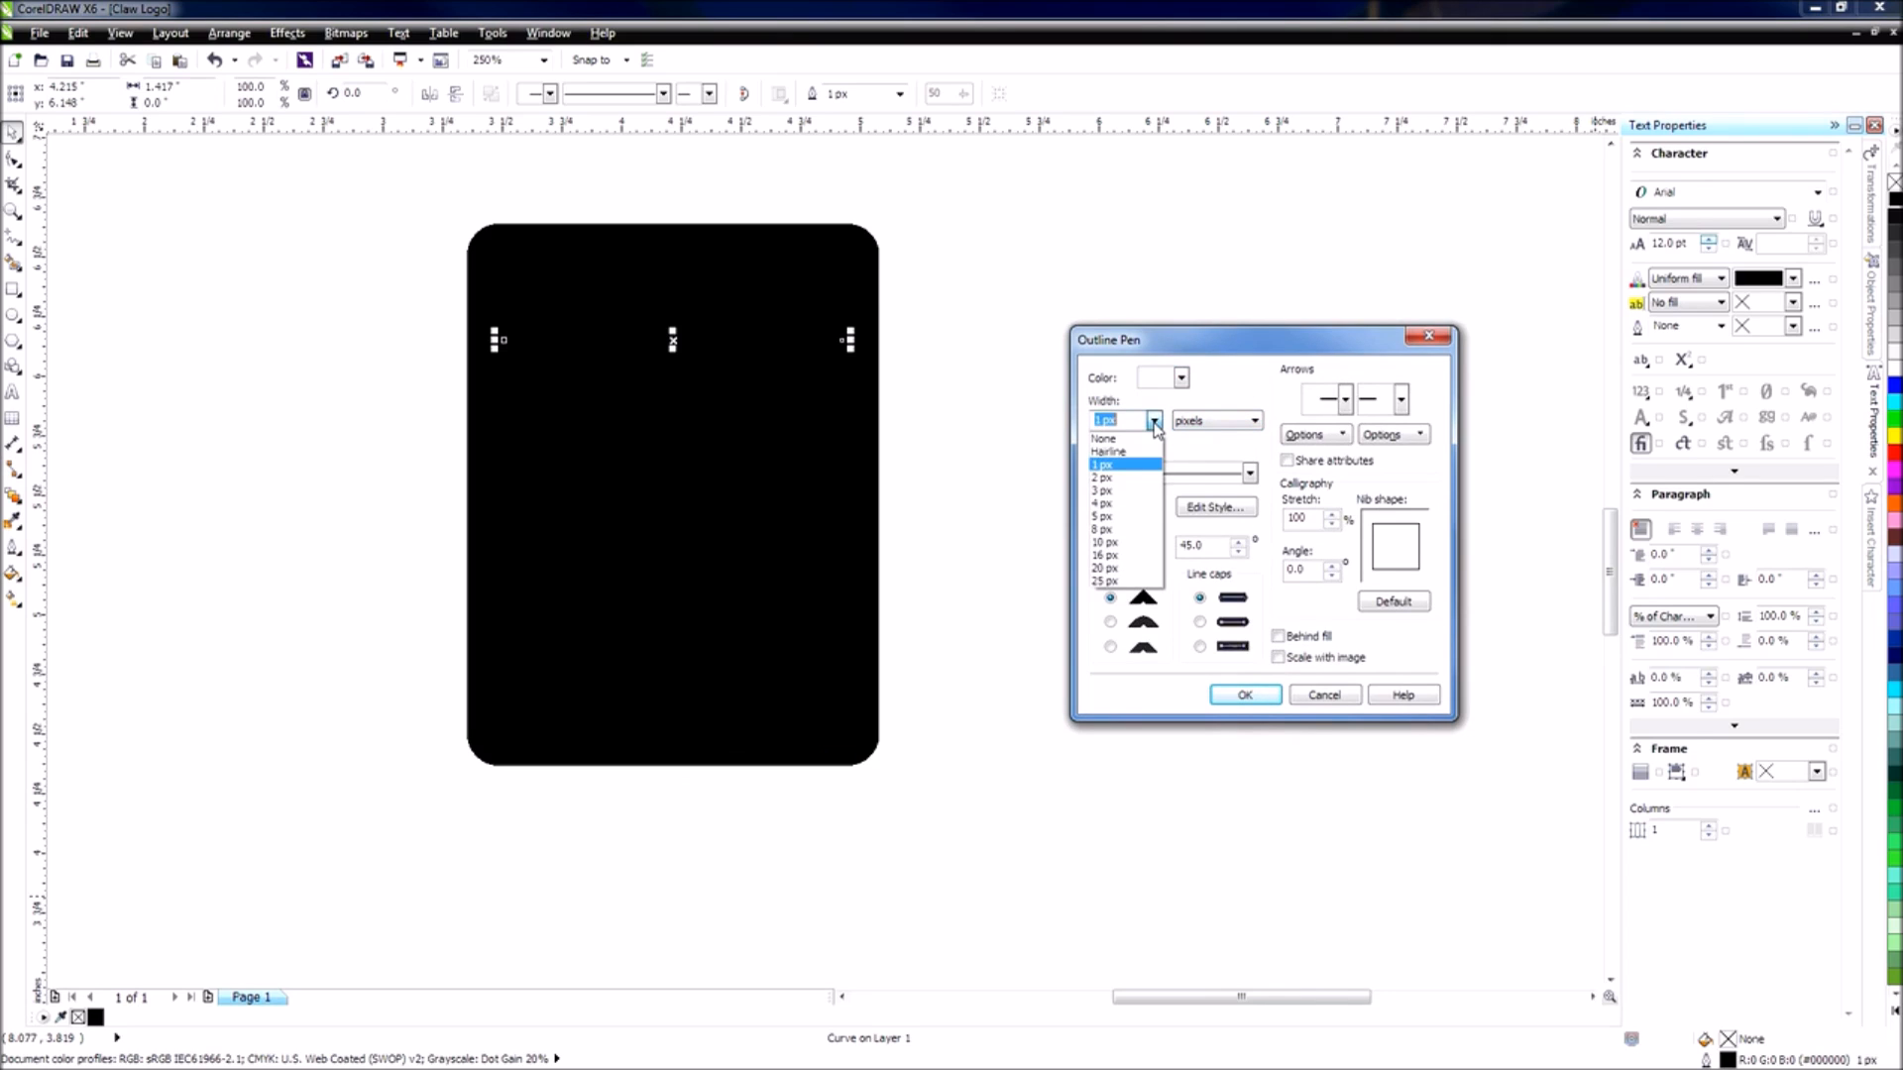
{"action": "left_click", "coordinate": [1124, 504]}
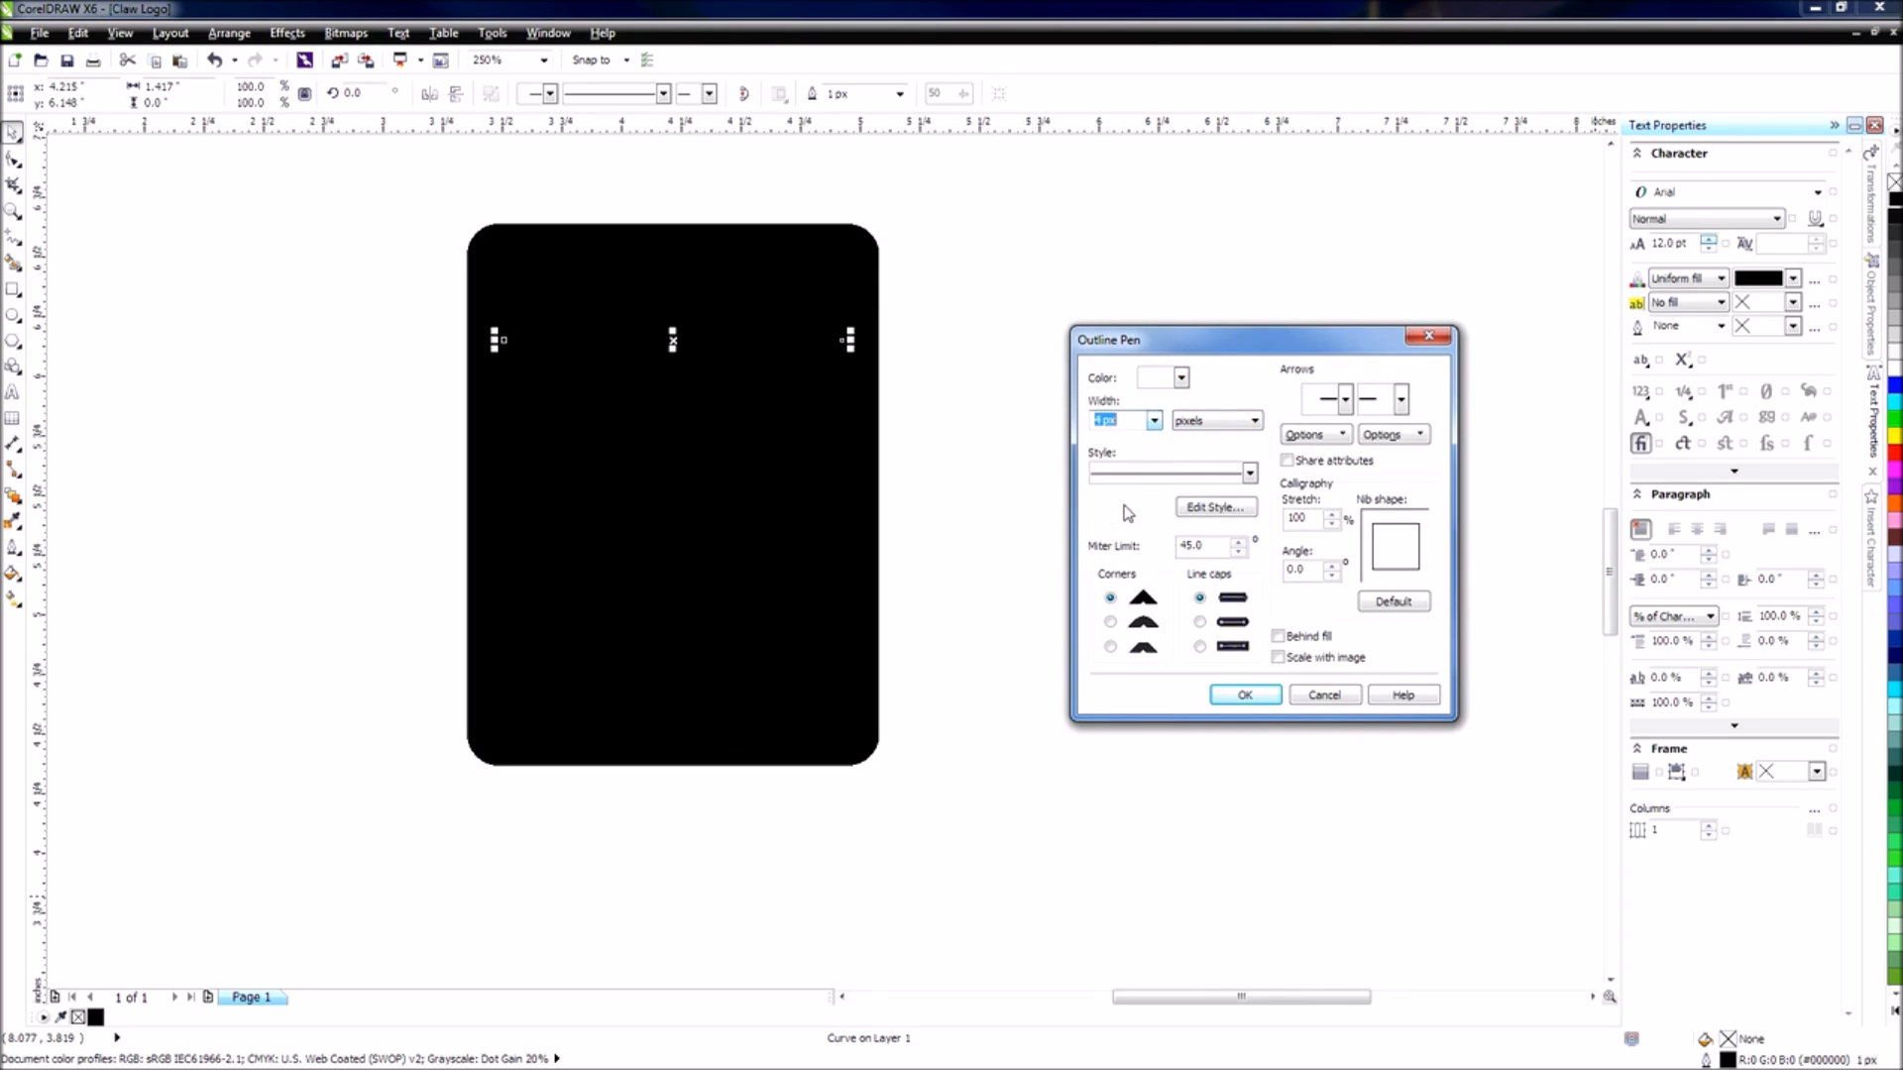
{"action": "left_click", "coordinate": [1245, 696]}
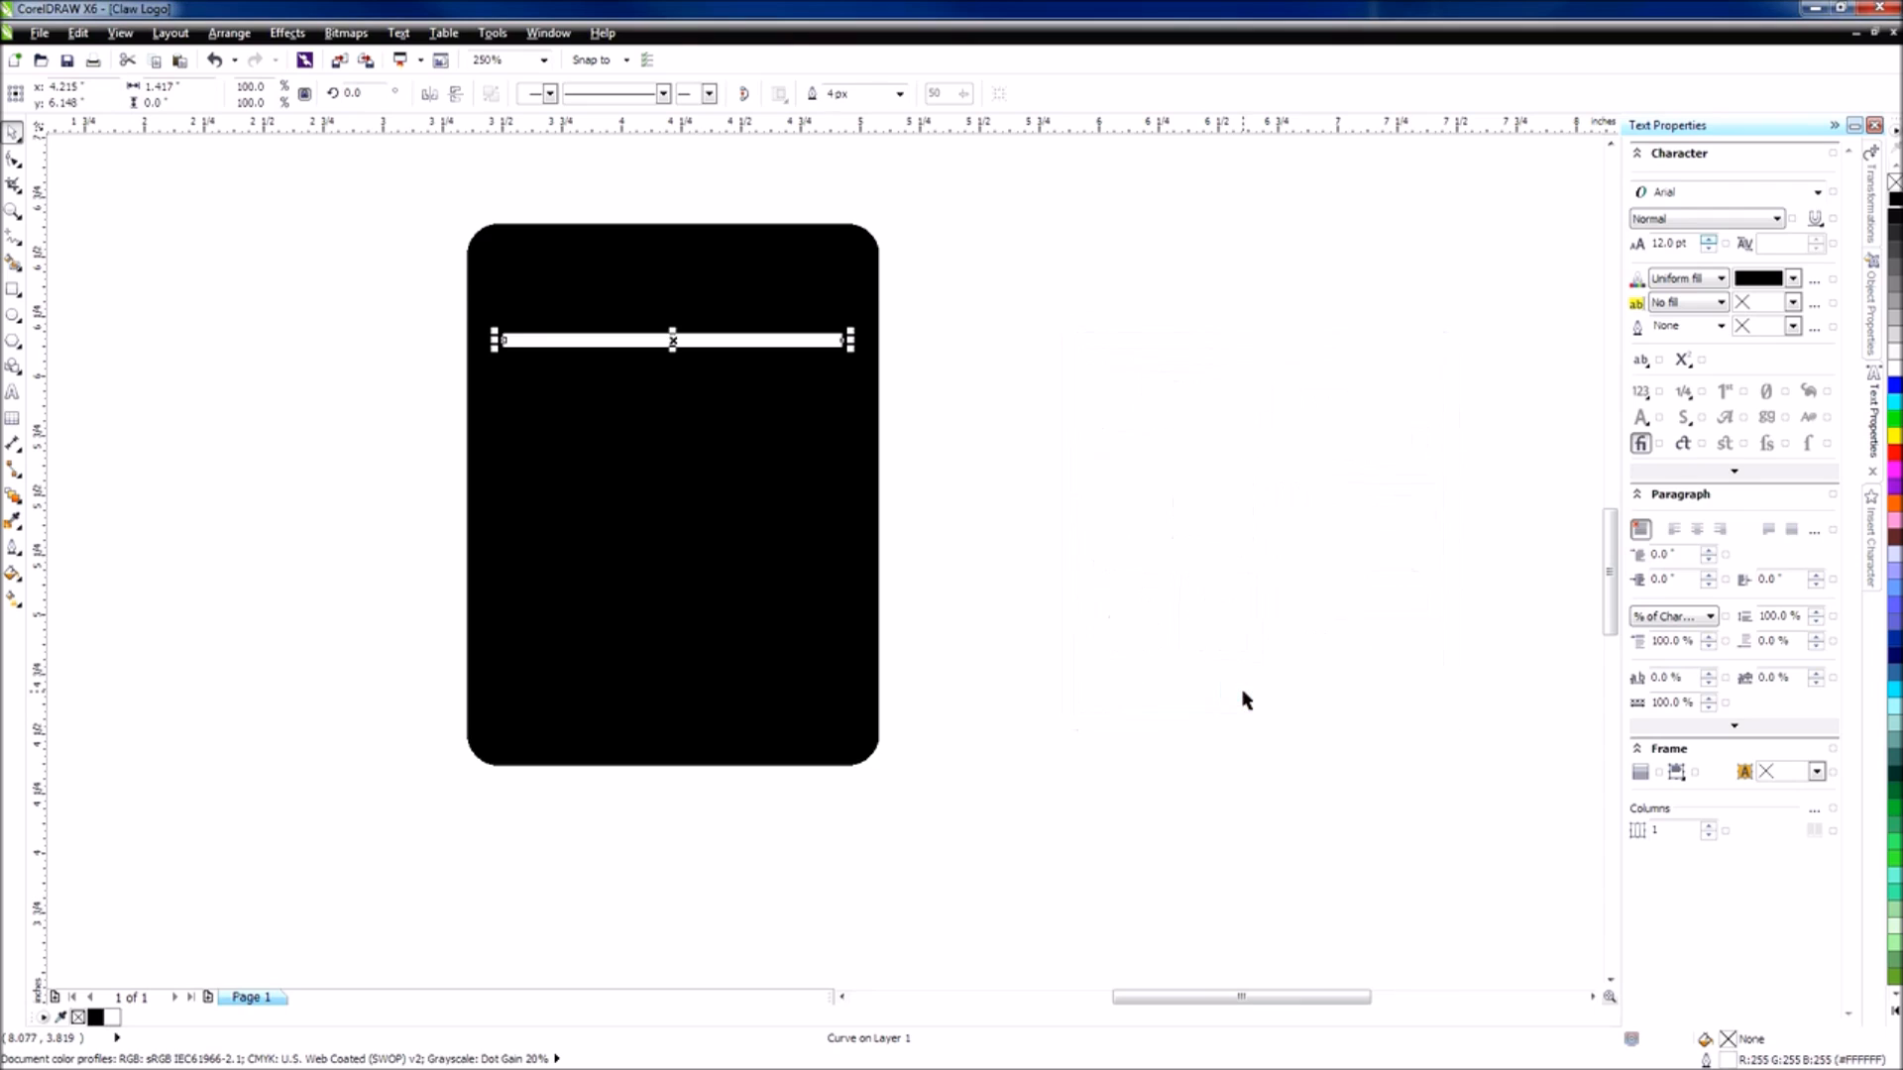
Set the white line's outline width to 5 px and give it round line caps.
{"action": "left_click", "coordinate": [1041, 441]}
{"action": "left_click", "coordinate": [781, 340]}
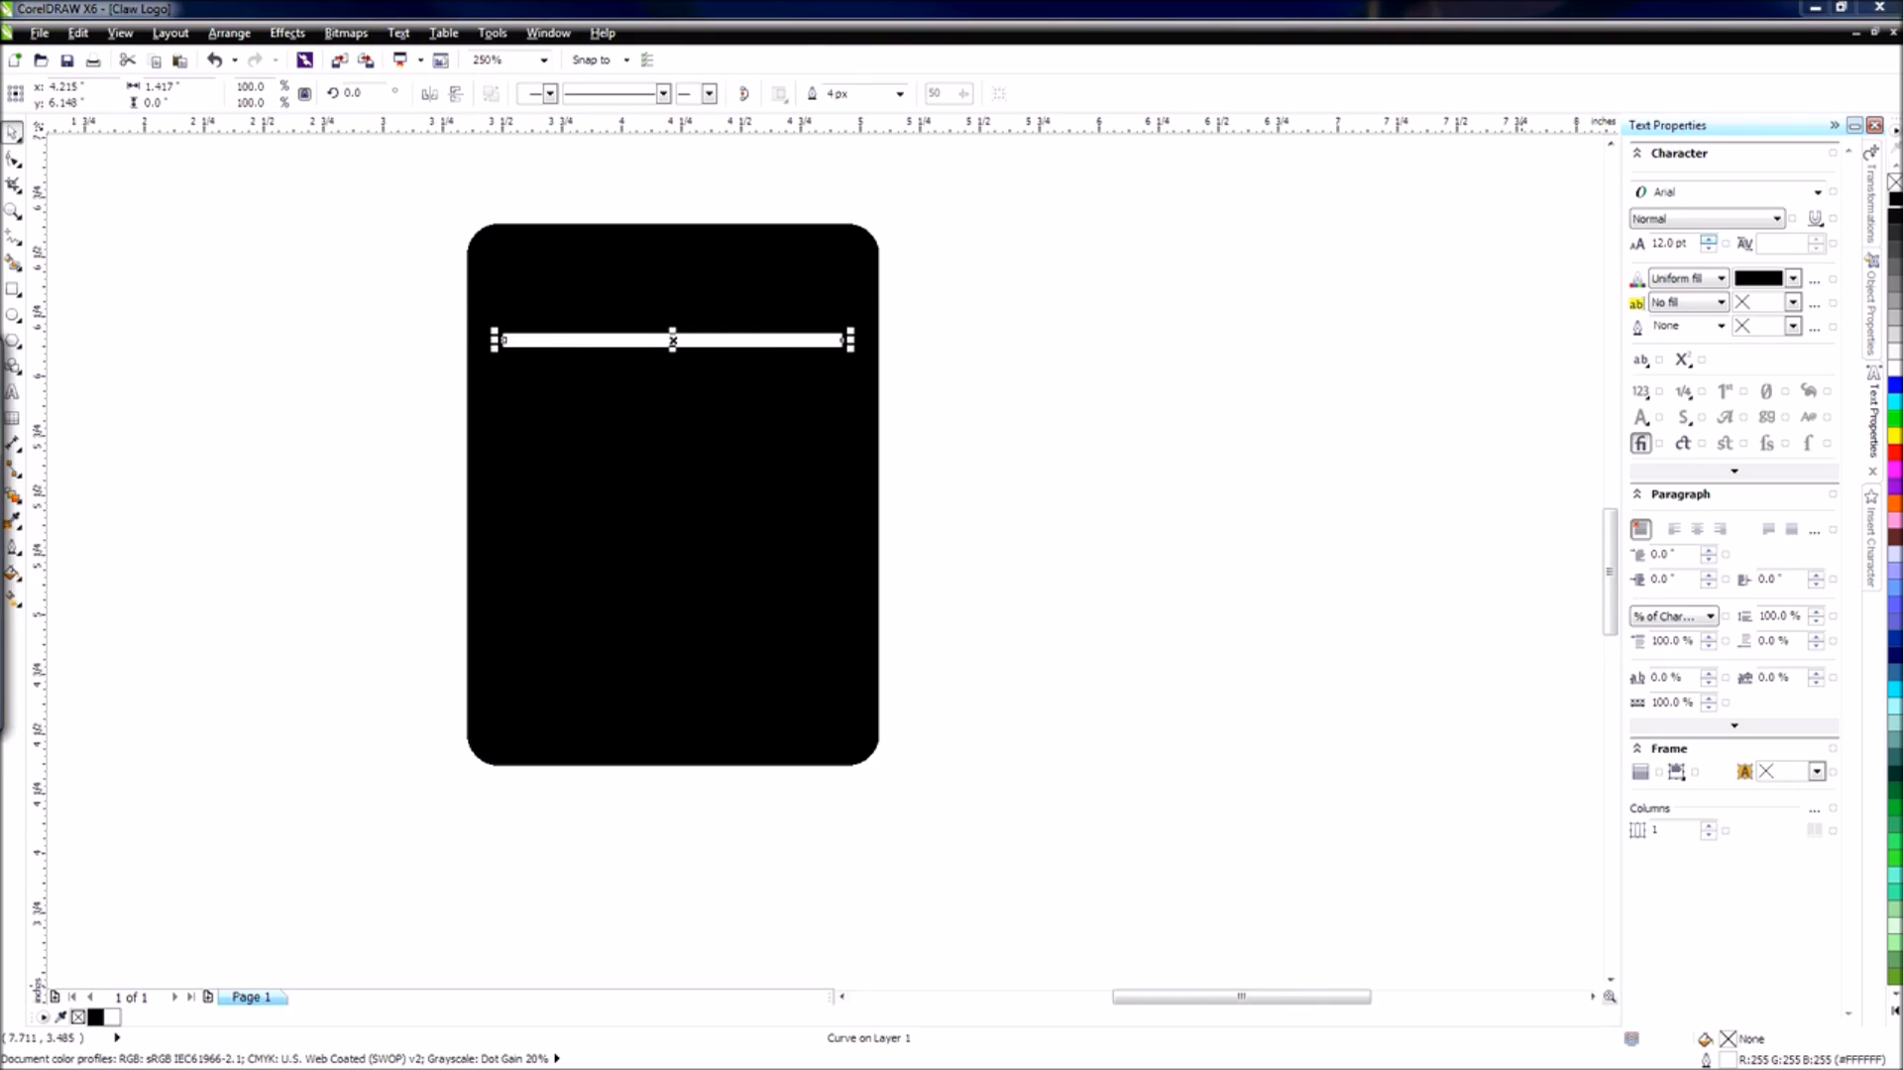
{"action": "key", "text": "F12"}
{"action": "left_click", "coordinate": [1108, 391]}
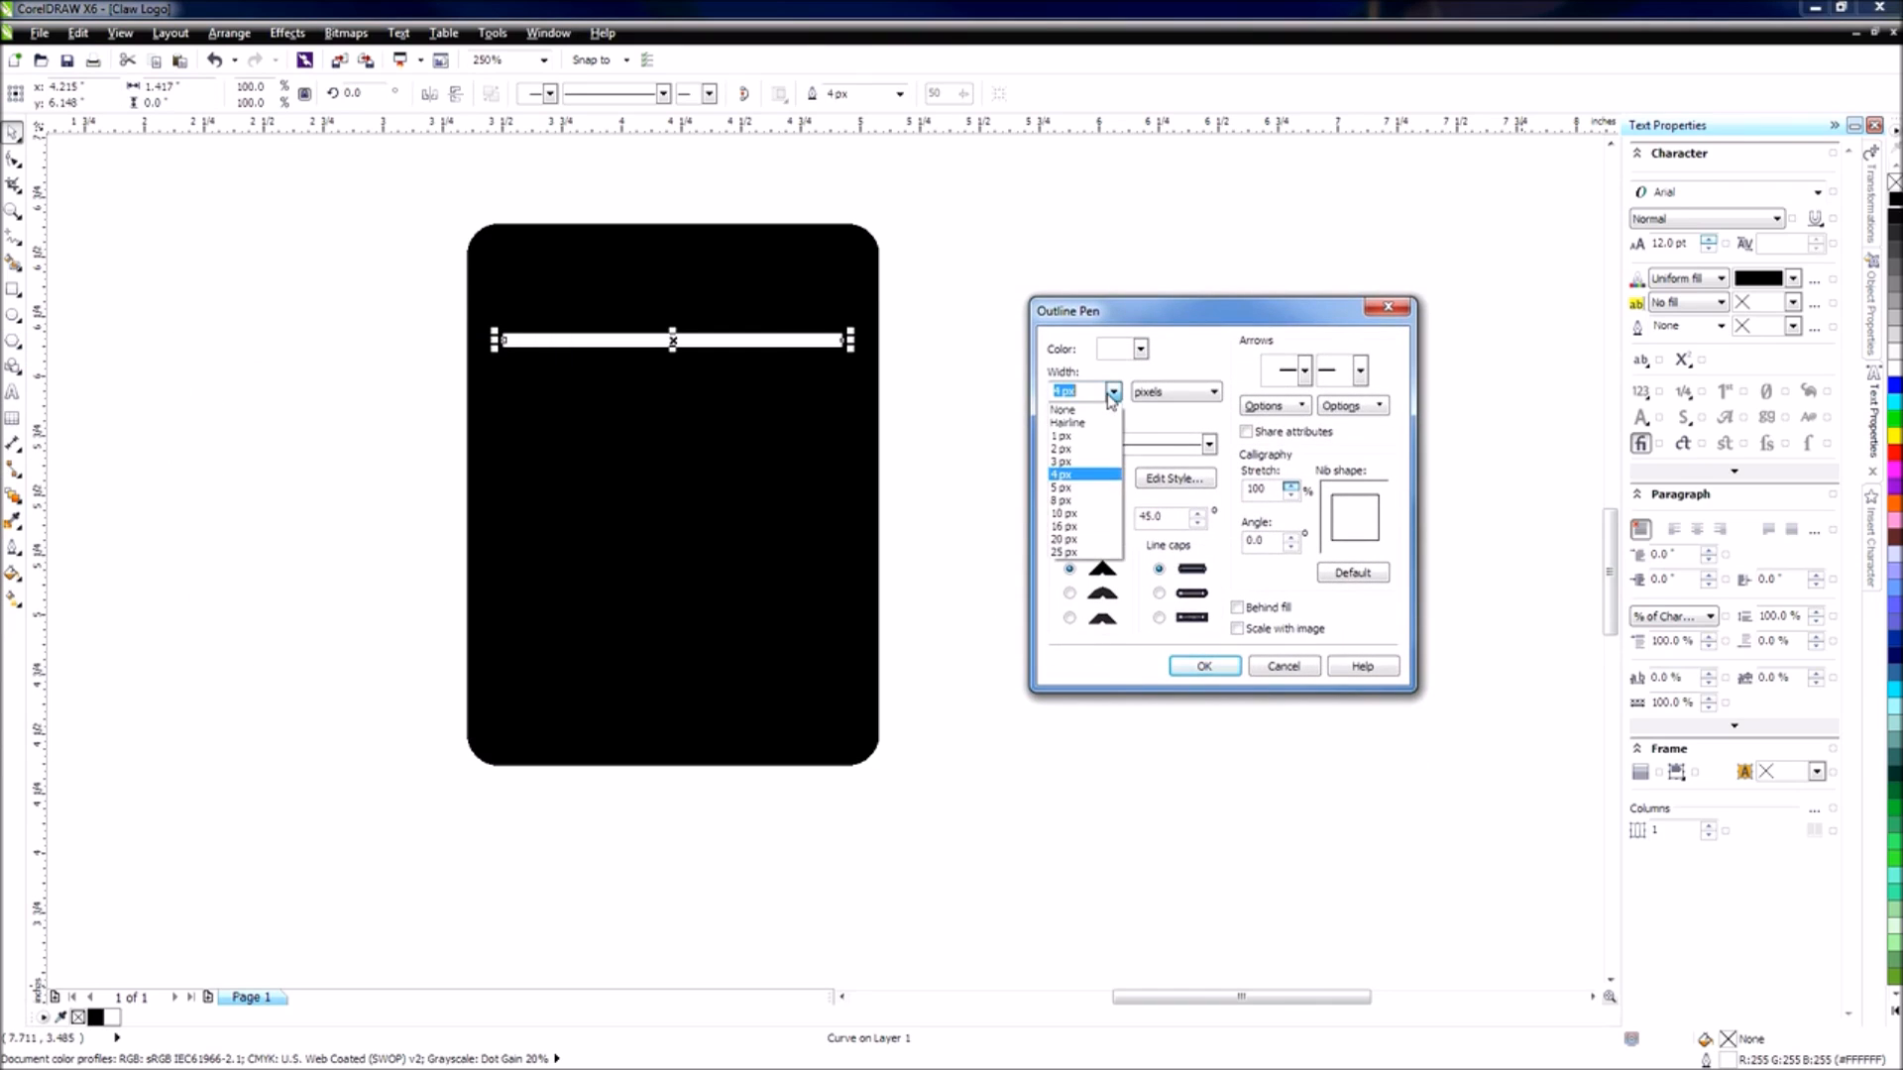
{"action": "left_click", "coordinate": [1063, 488]}
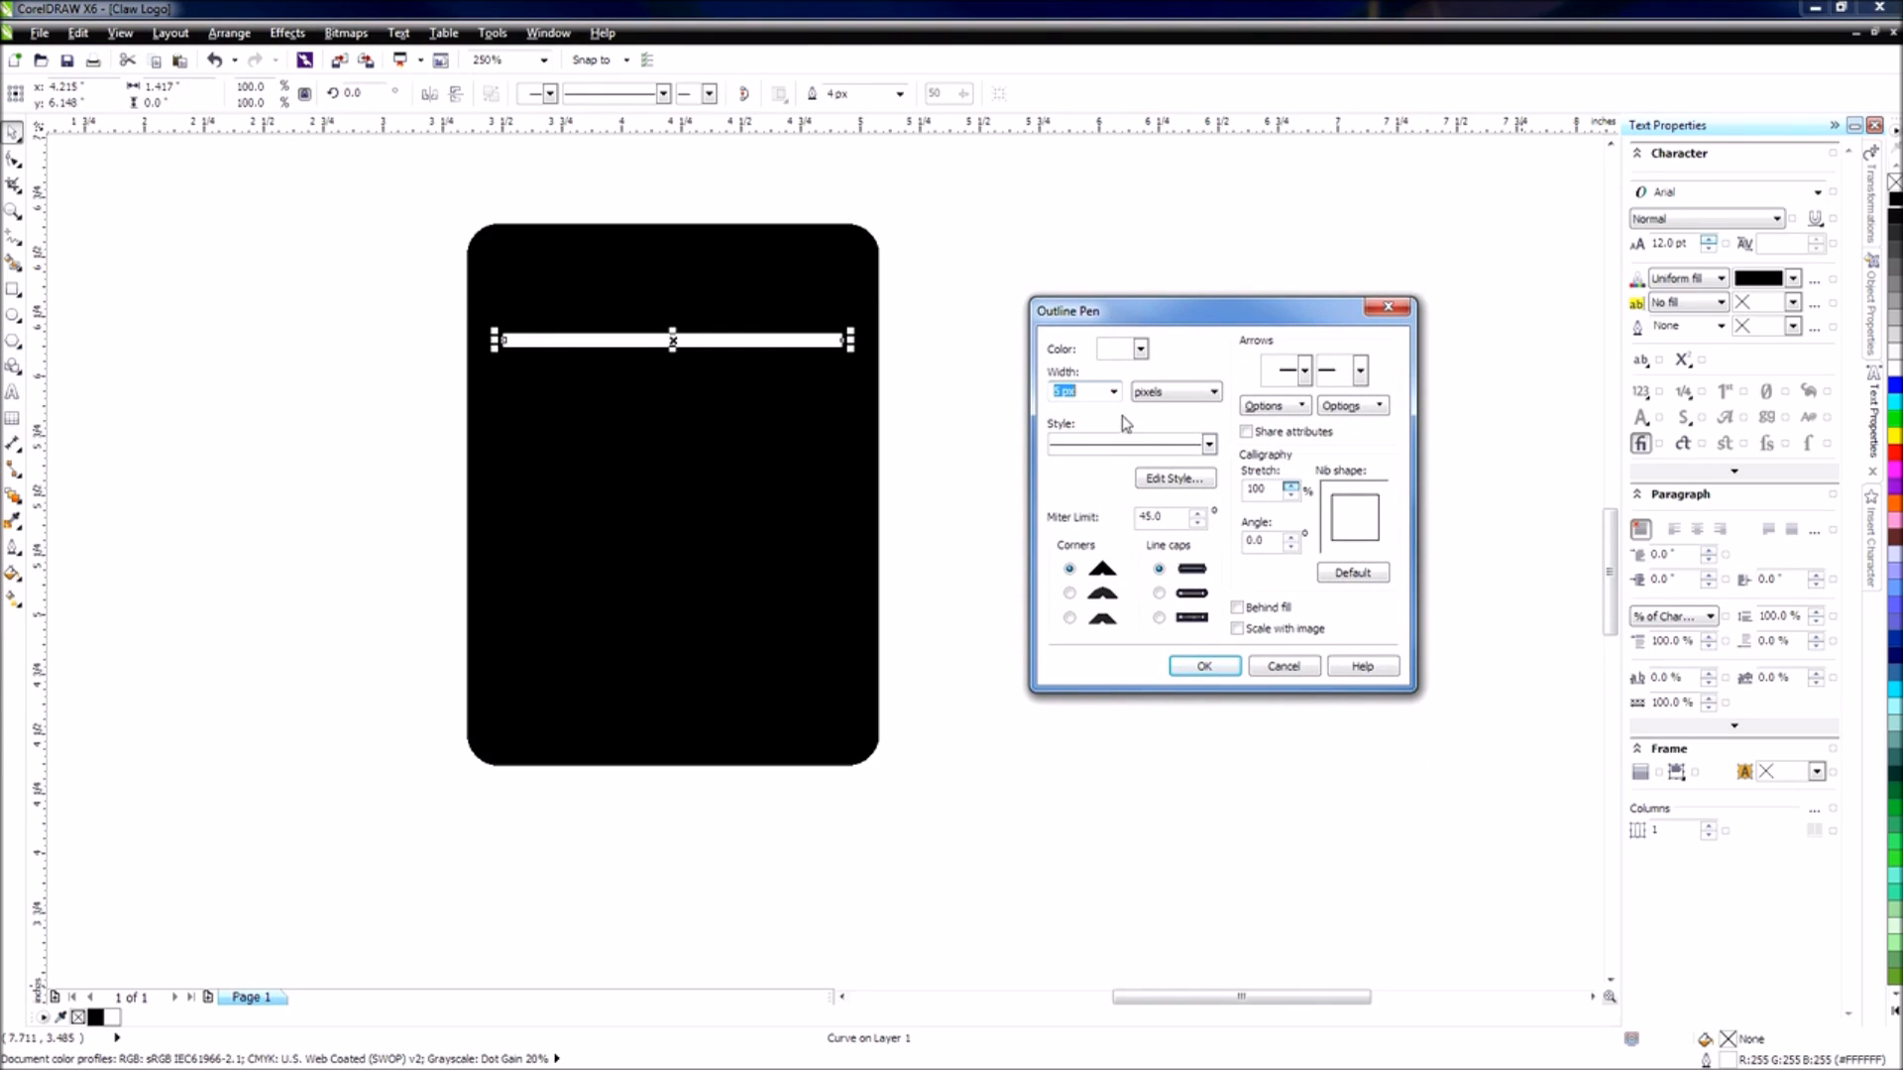
{"action": "left_click", "coordinate": [1159, 594]}
{"action": "left_click", "coordinate": [1205, 667]}
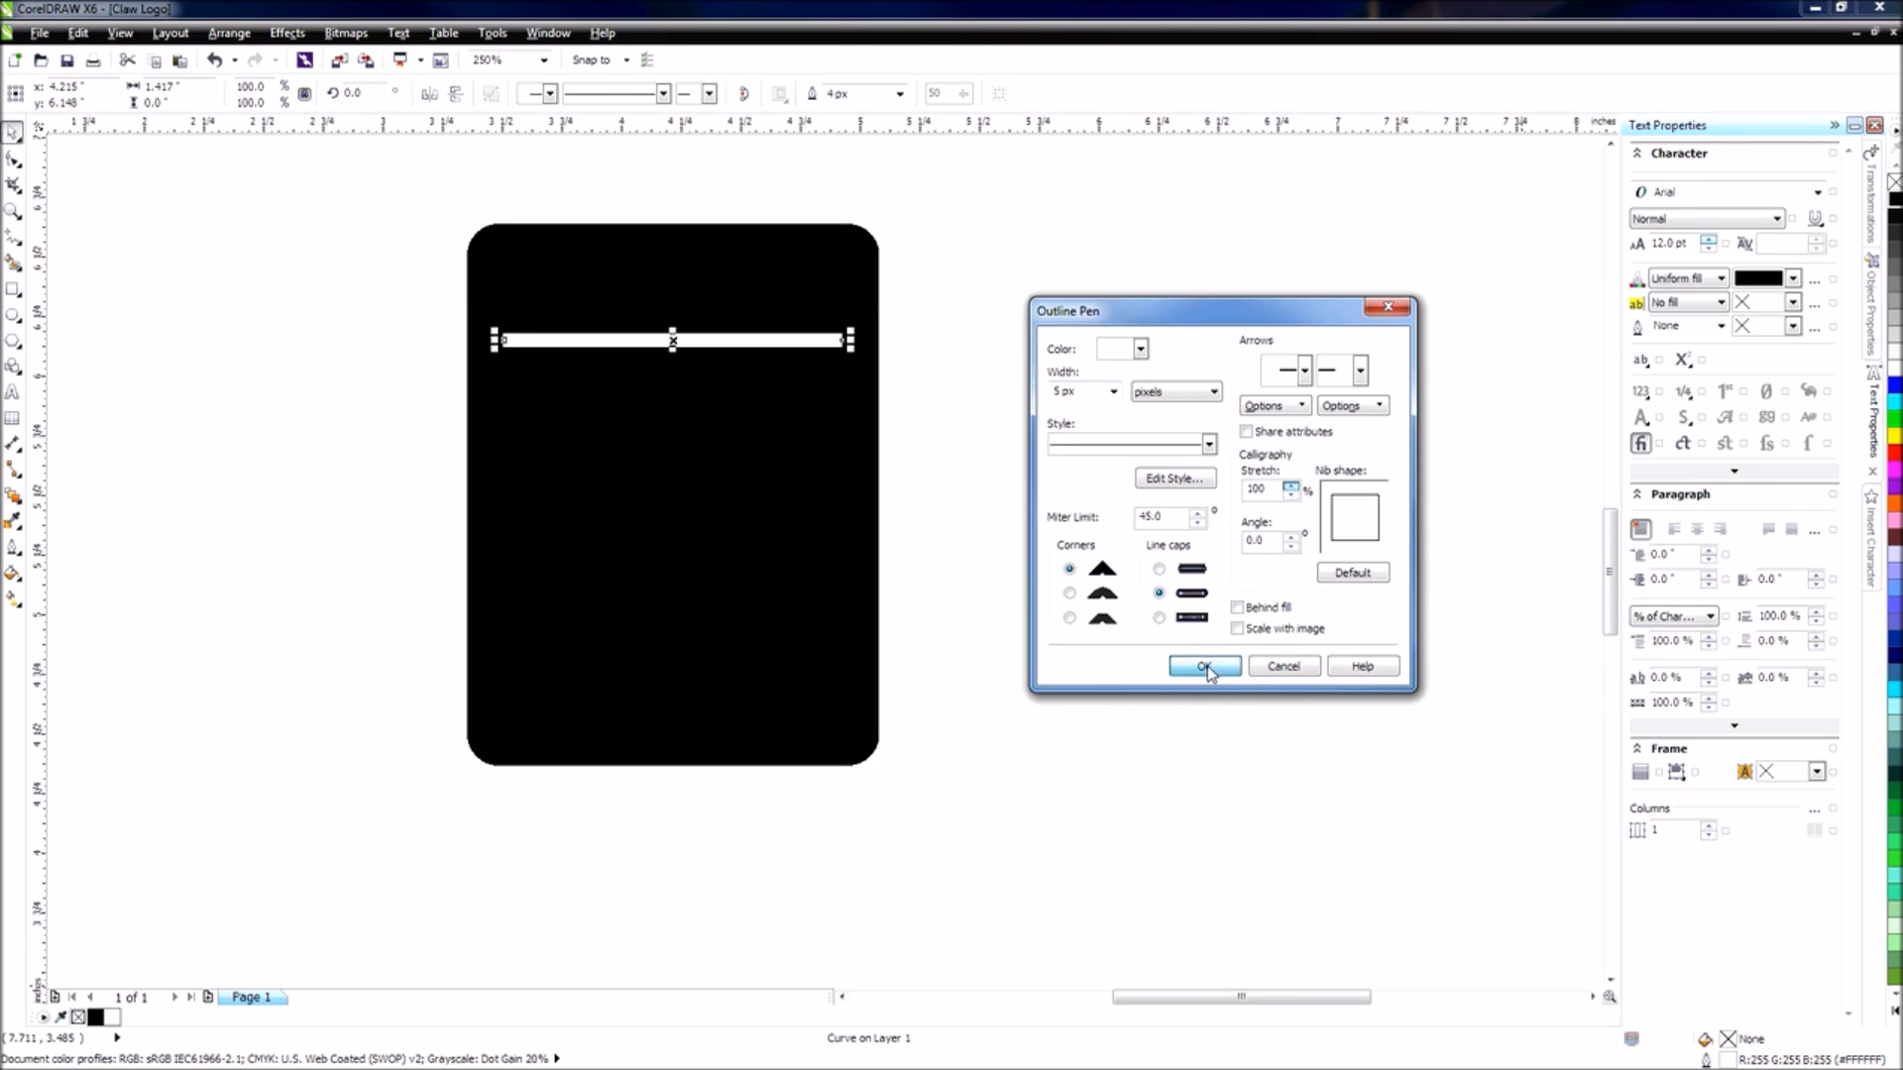
{"action": "left_click", "coordinate": [1114, 463]}
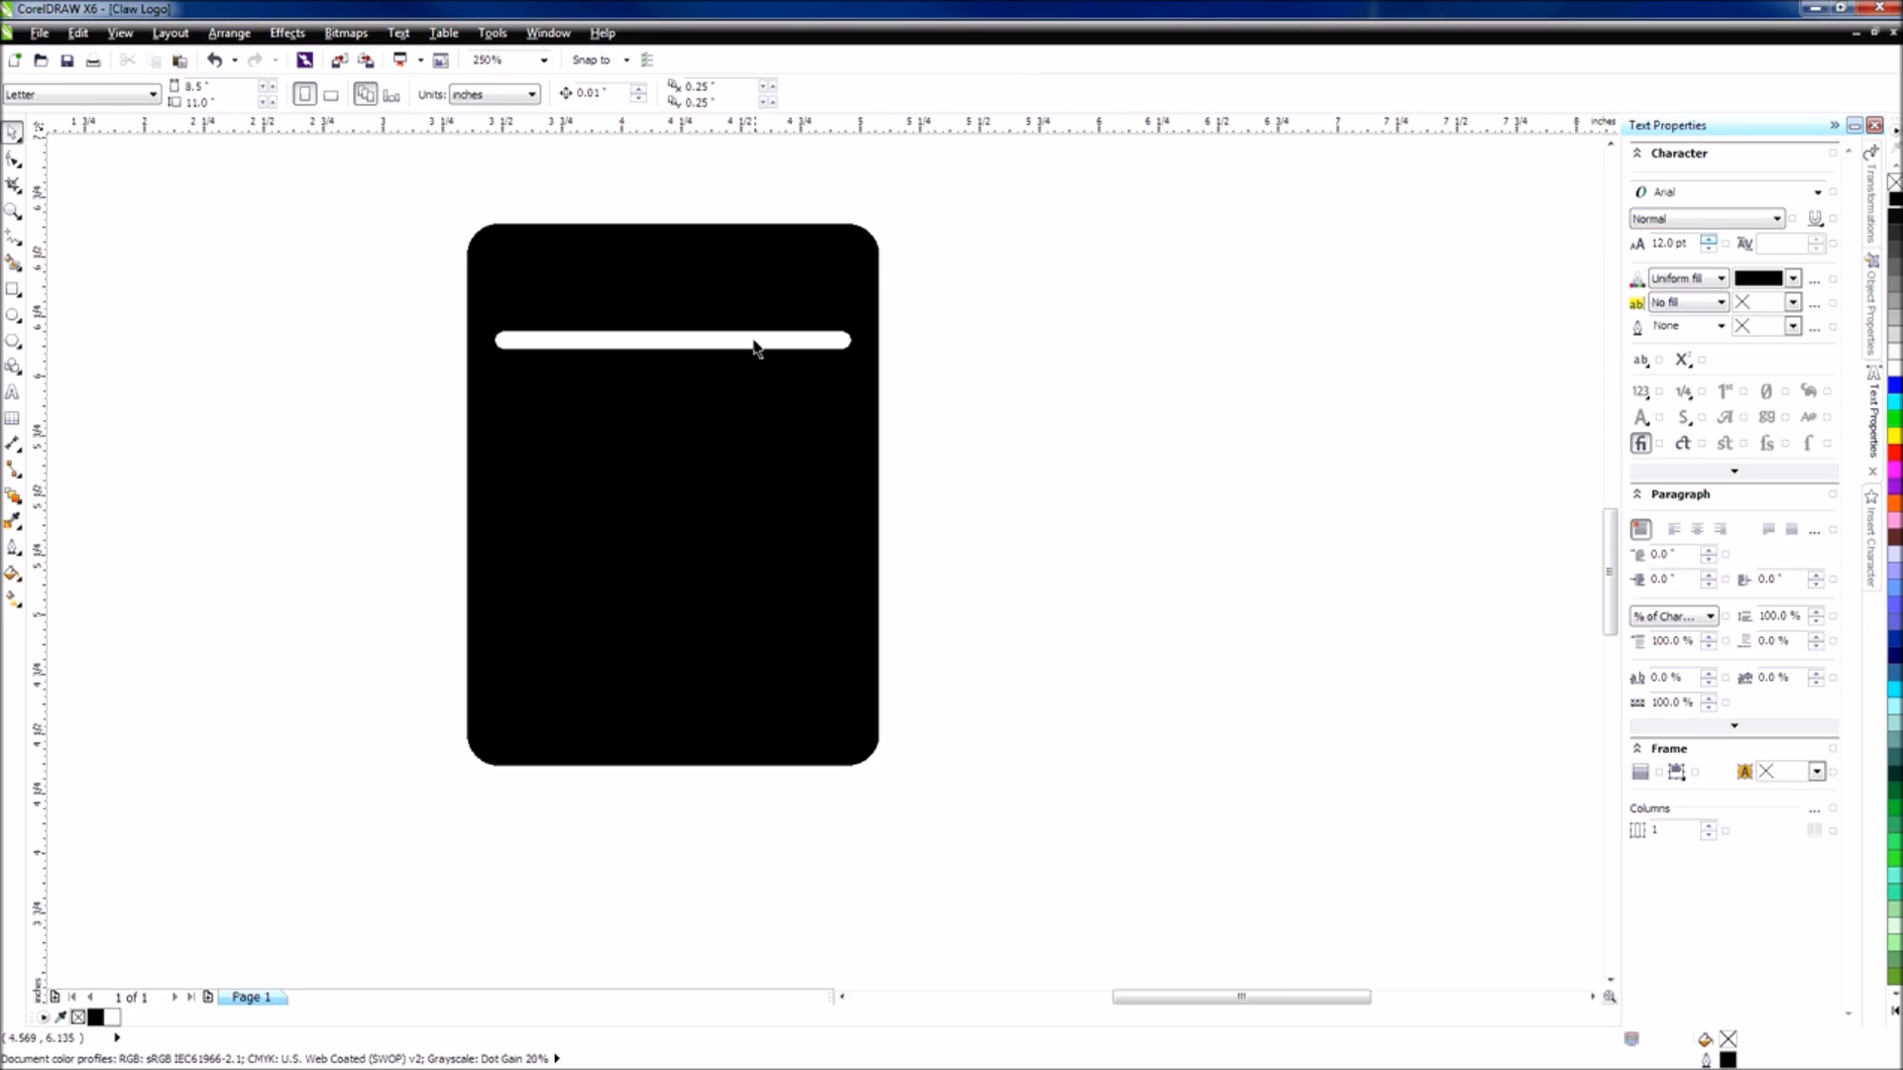
Center both the white line and the black rectangle on the page.
{"action": "left_click_drag", "start_coordinate": [754, 347], "coordinate": [753, 316]}
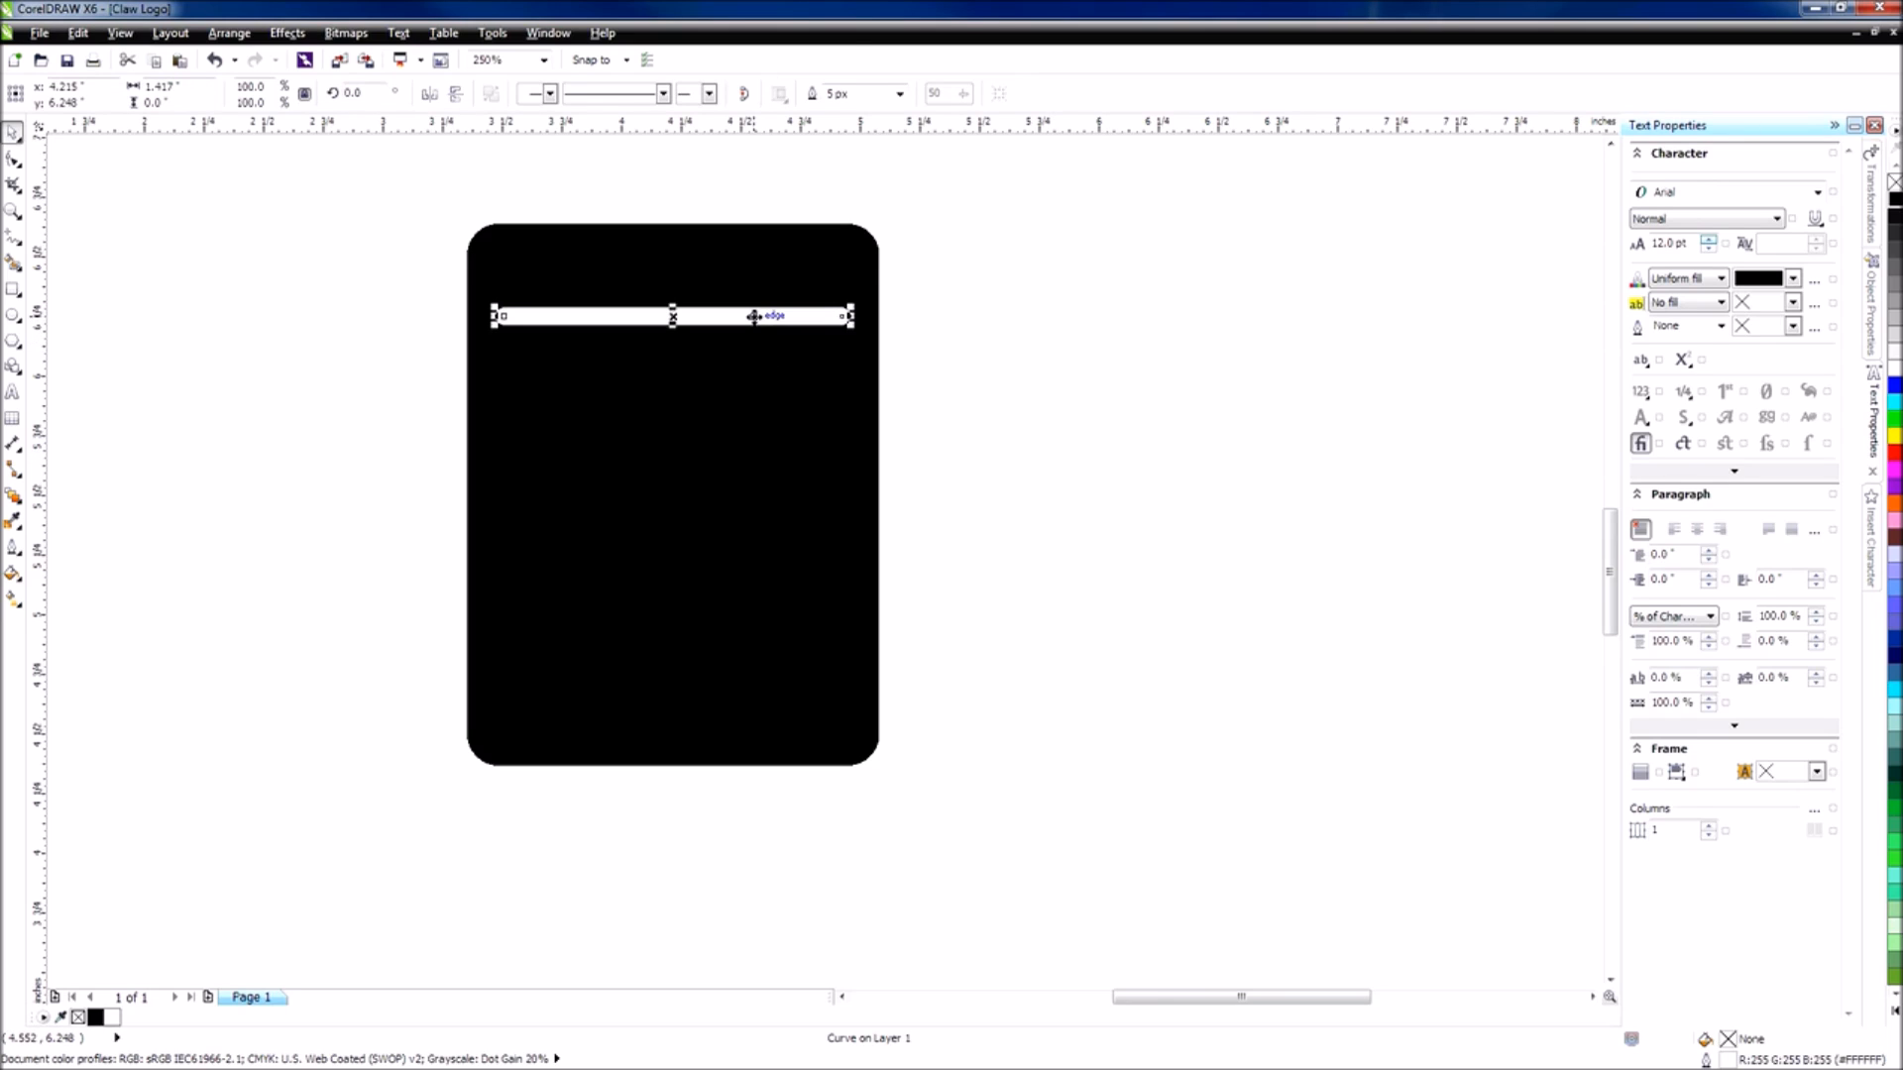
{"action": "left_click", "coordinate": [753, 317]}
{"action": "key", "text": "p"}
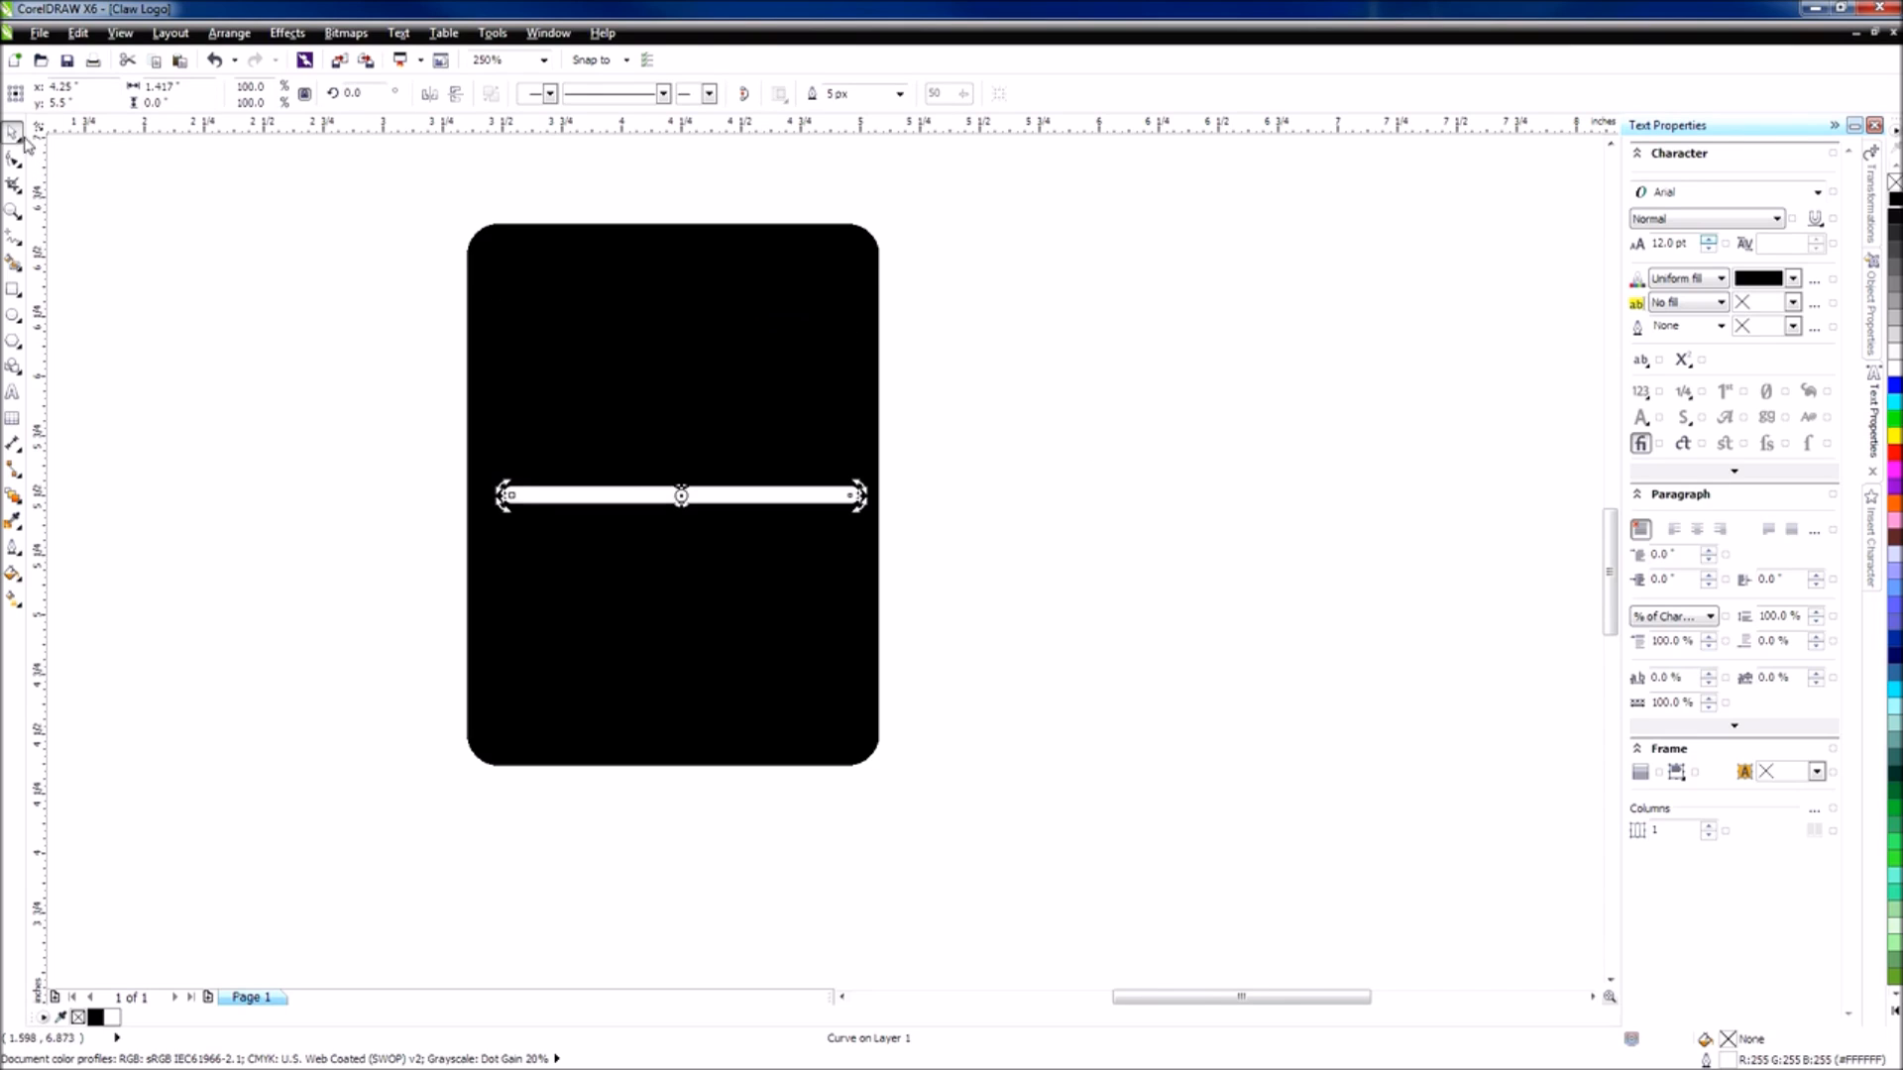
{"action": "left_click", "coordinate": [417, 429]}
{"action": "left_click", "coordinate": [628, 493]}
{"action": "left_click", "coordinate": [806, 553]}
{"action": "key", "text": "p"}
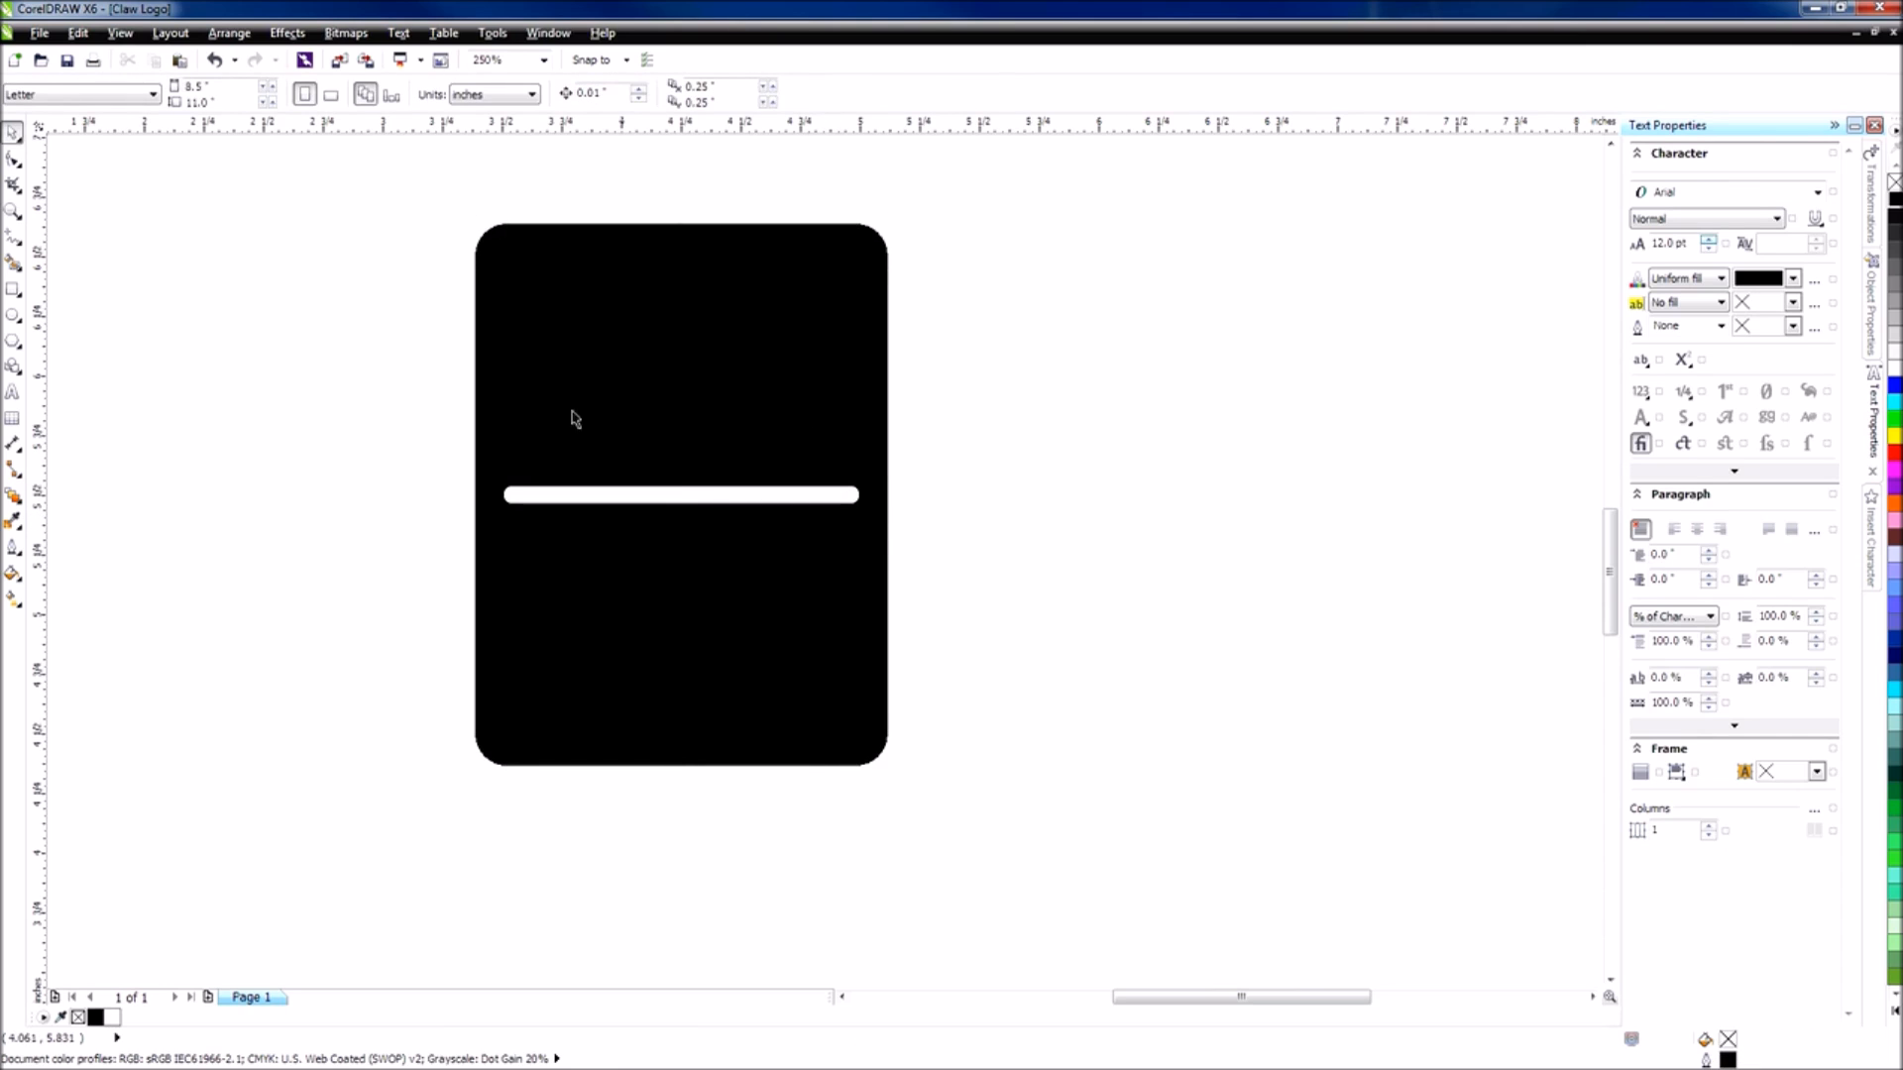
{"action": "key", "text": "Tab"}
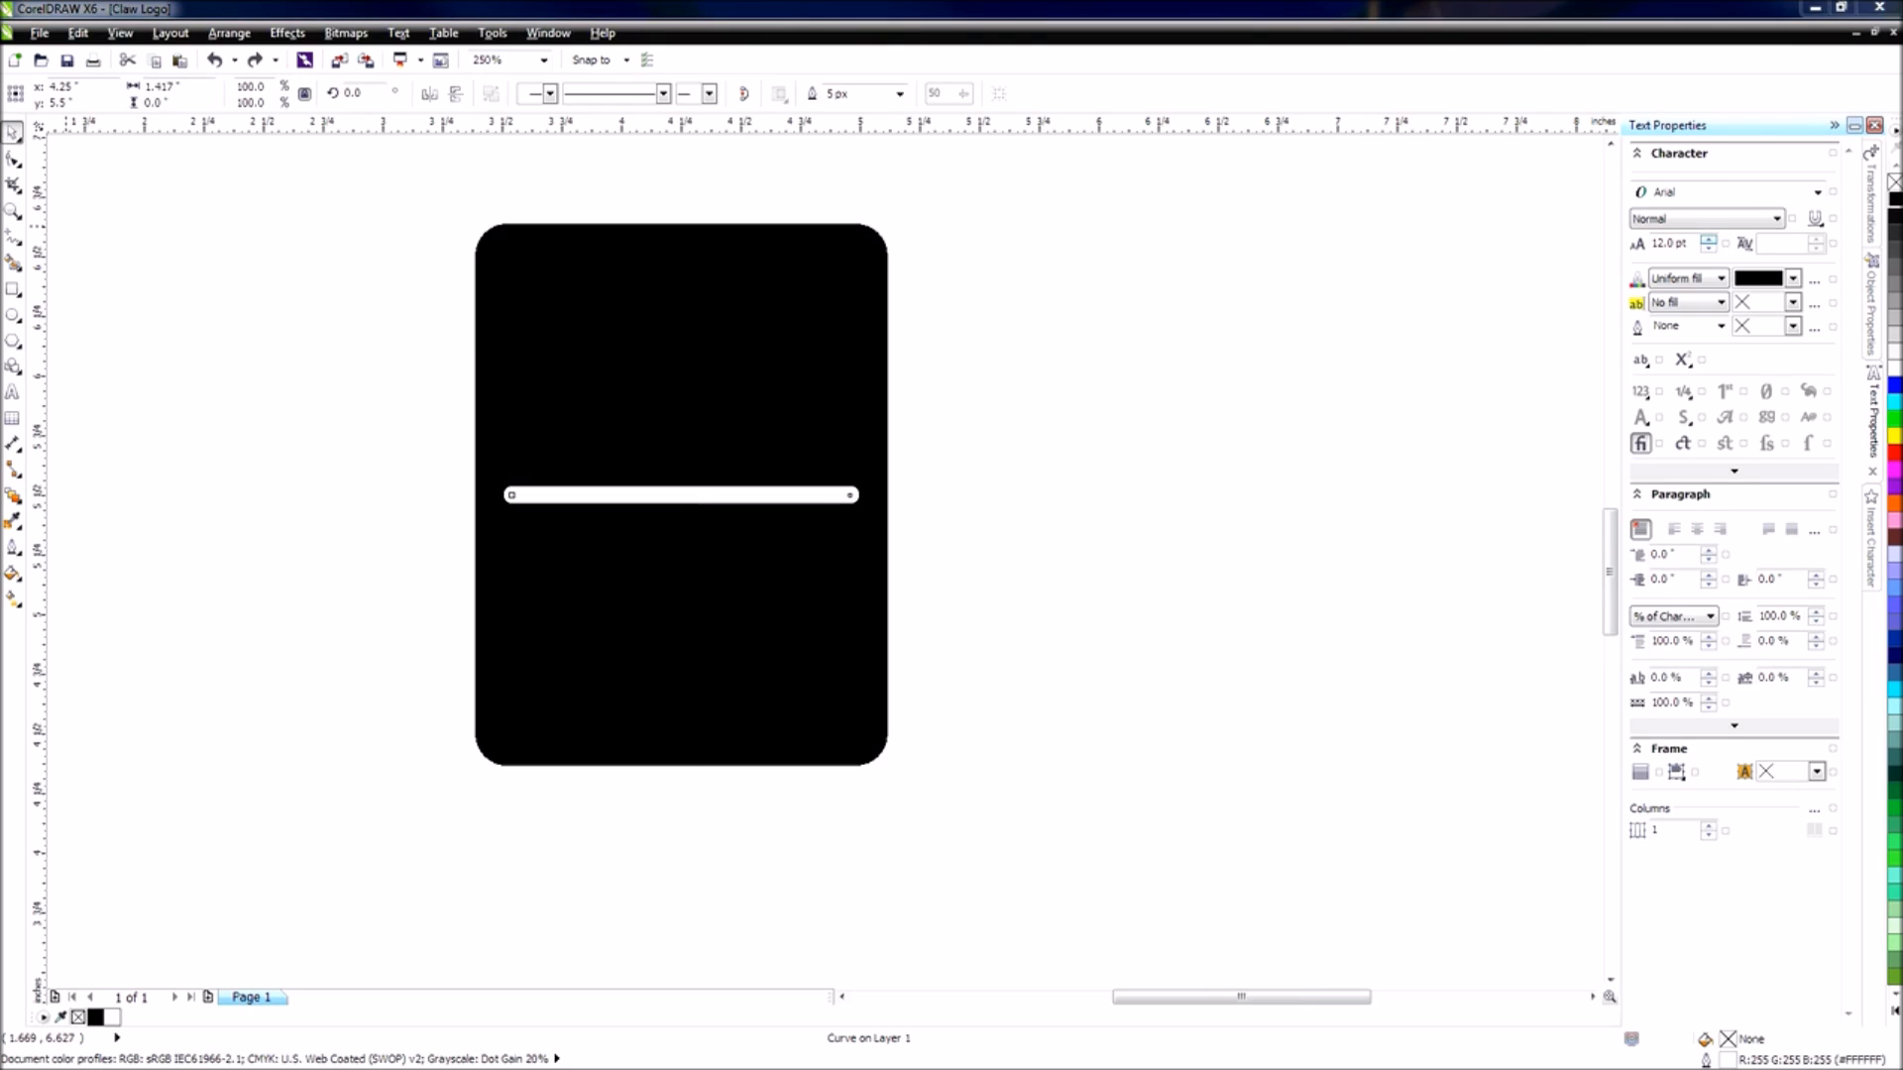
{"action": "left_click", "coordinate": [674, 496]}
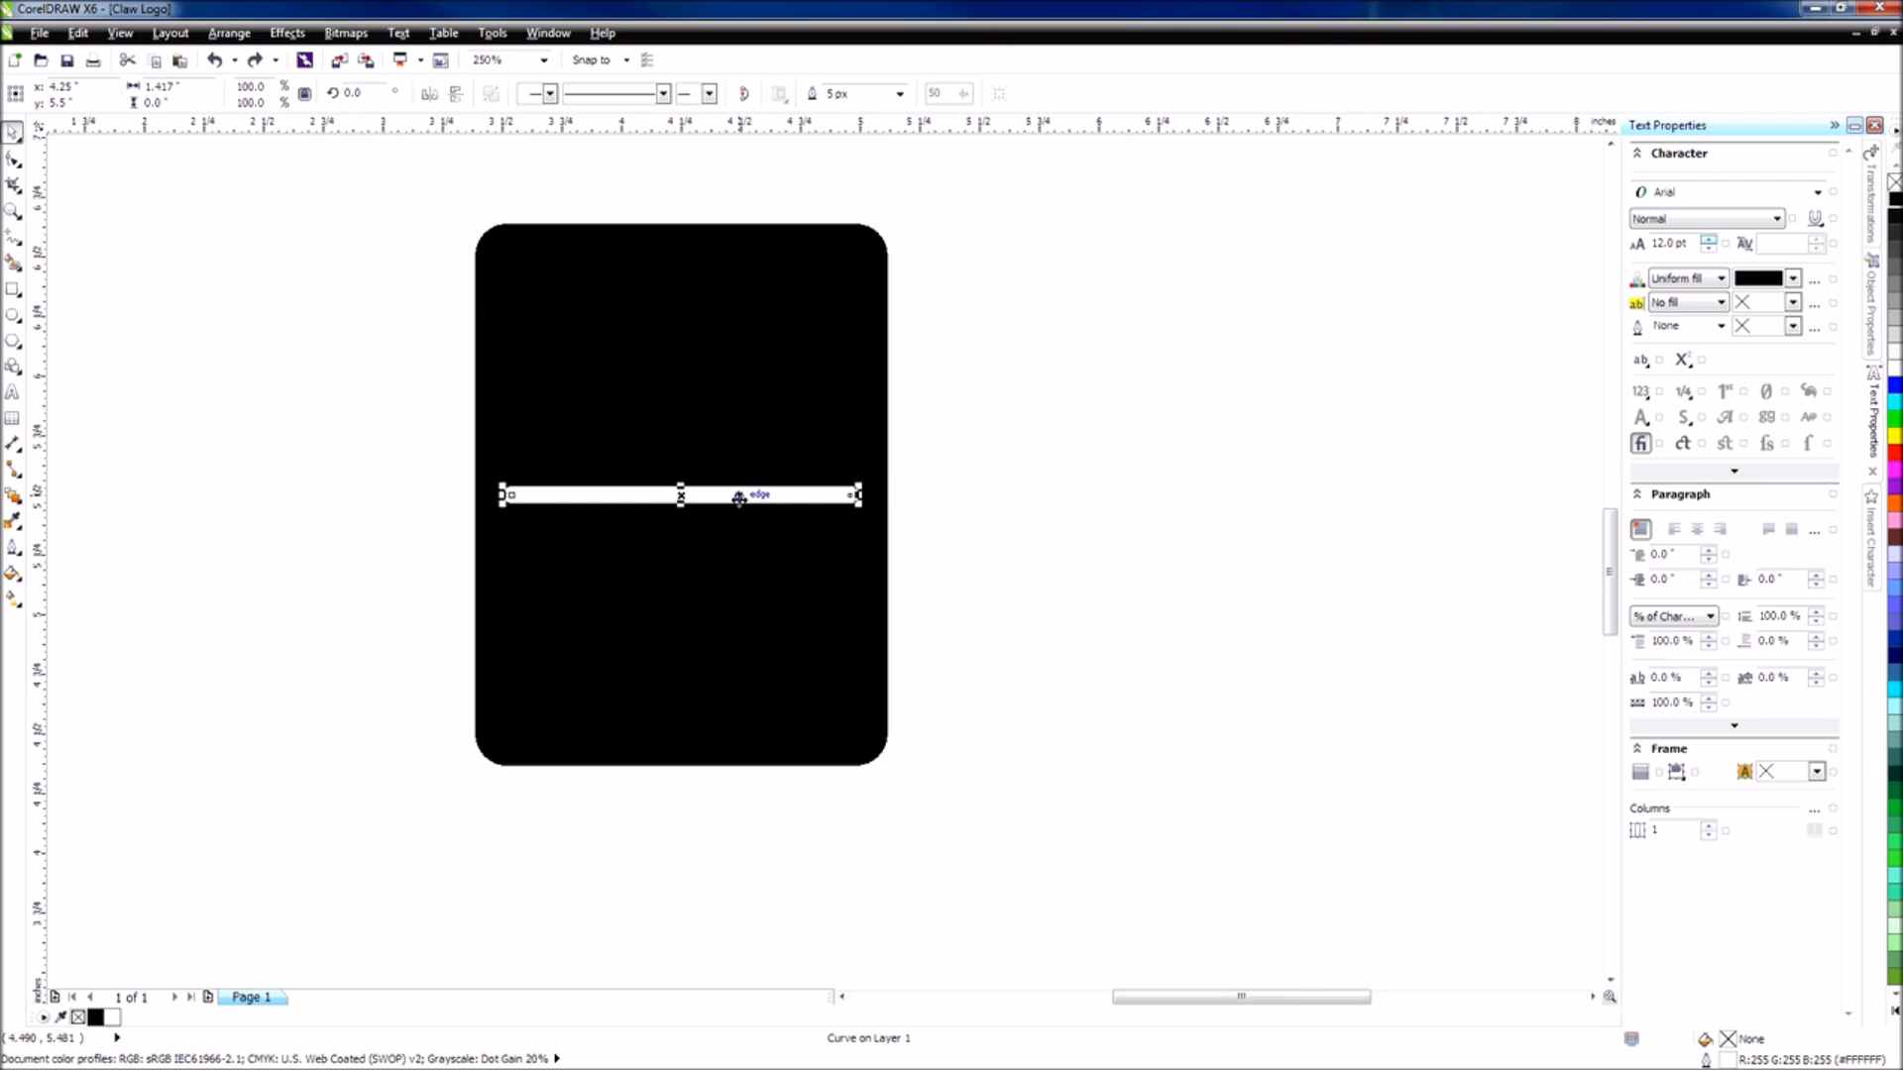
{"action": "key", "text": "ctrl+d"}
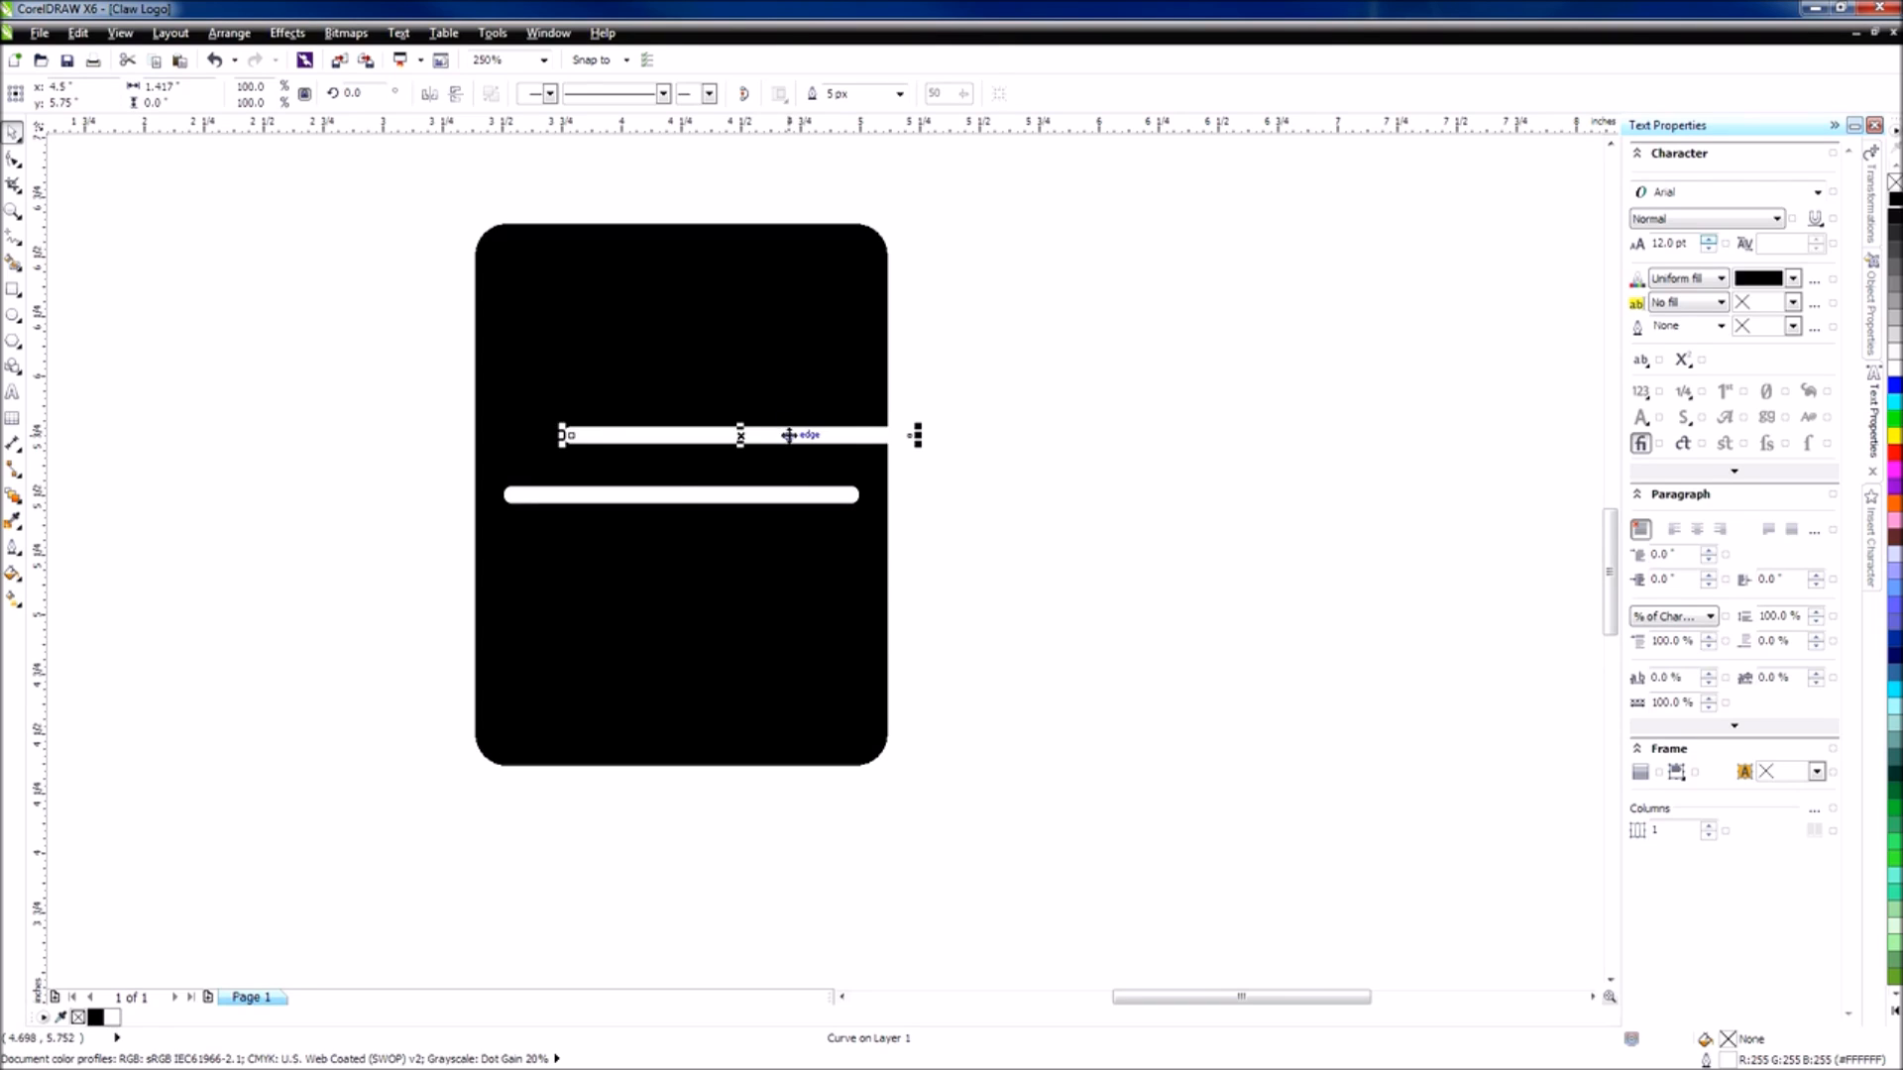
{"action": "key", "text": "ctrl+z"}
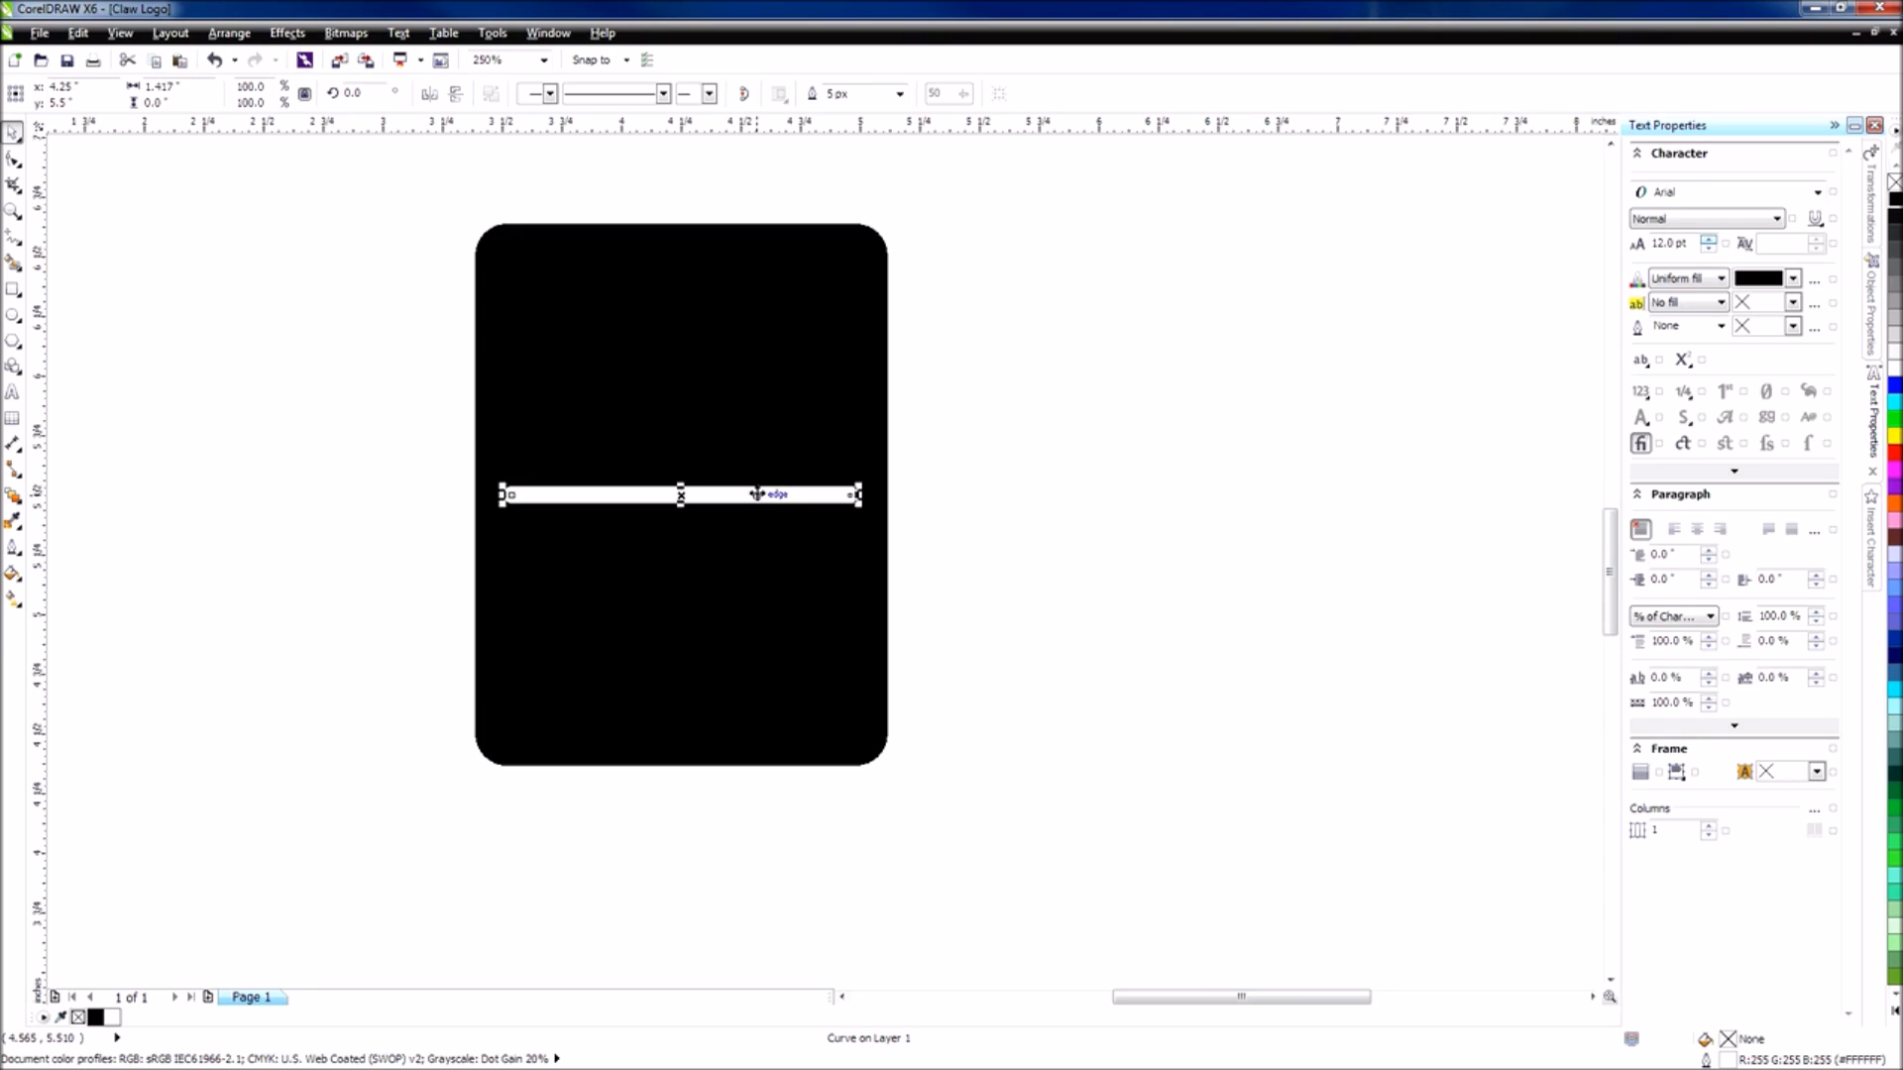
Duplicate the centered white line and move the copy straight up so it sits 0.2 inches above the original.
{"action": "left_click_drag", "start_coordinate": [758, 494], "coordinate": [757, 493]}
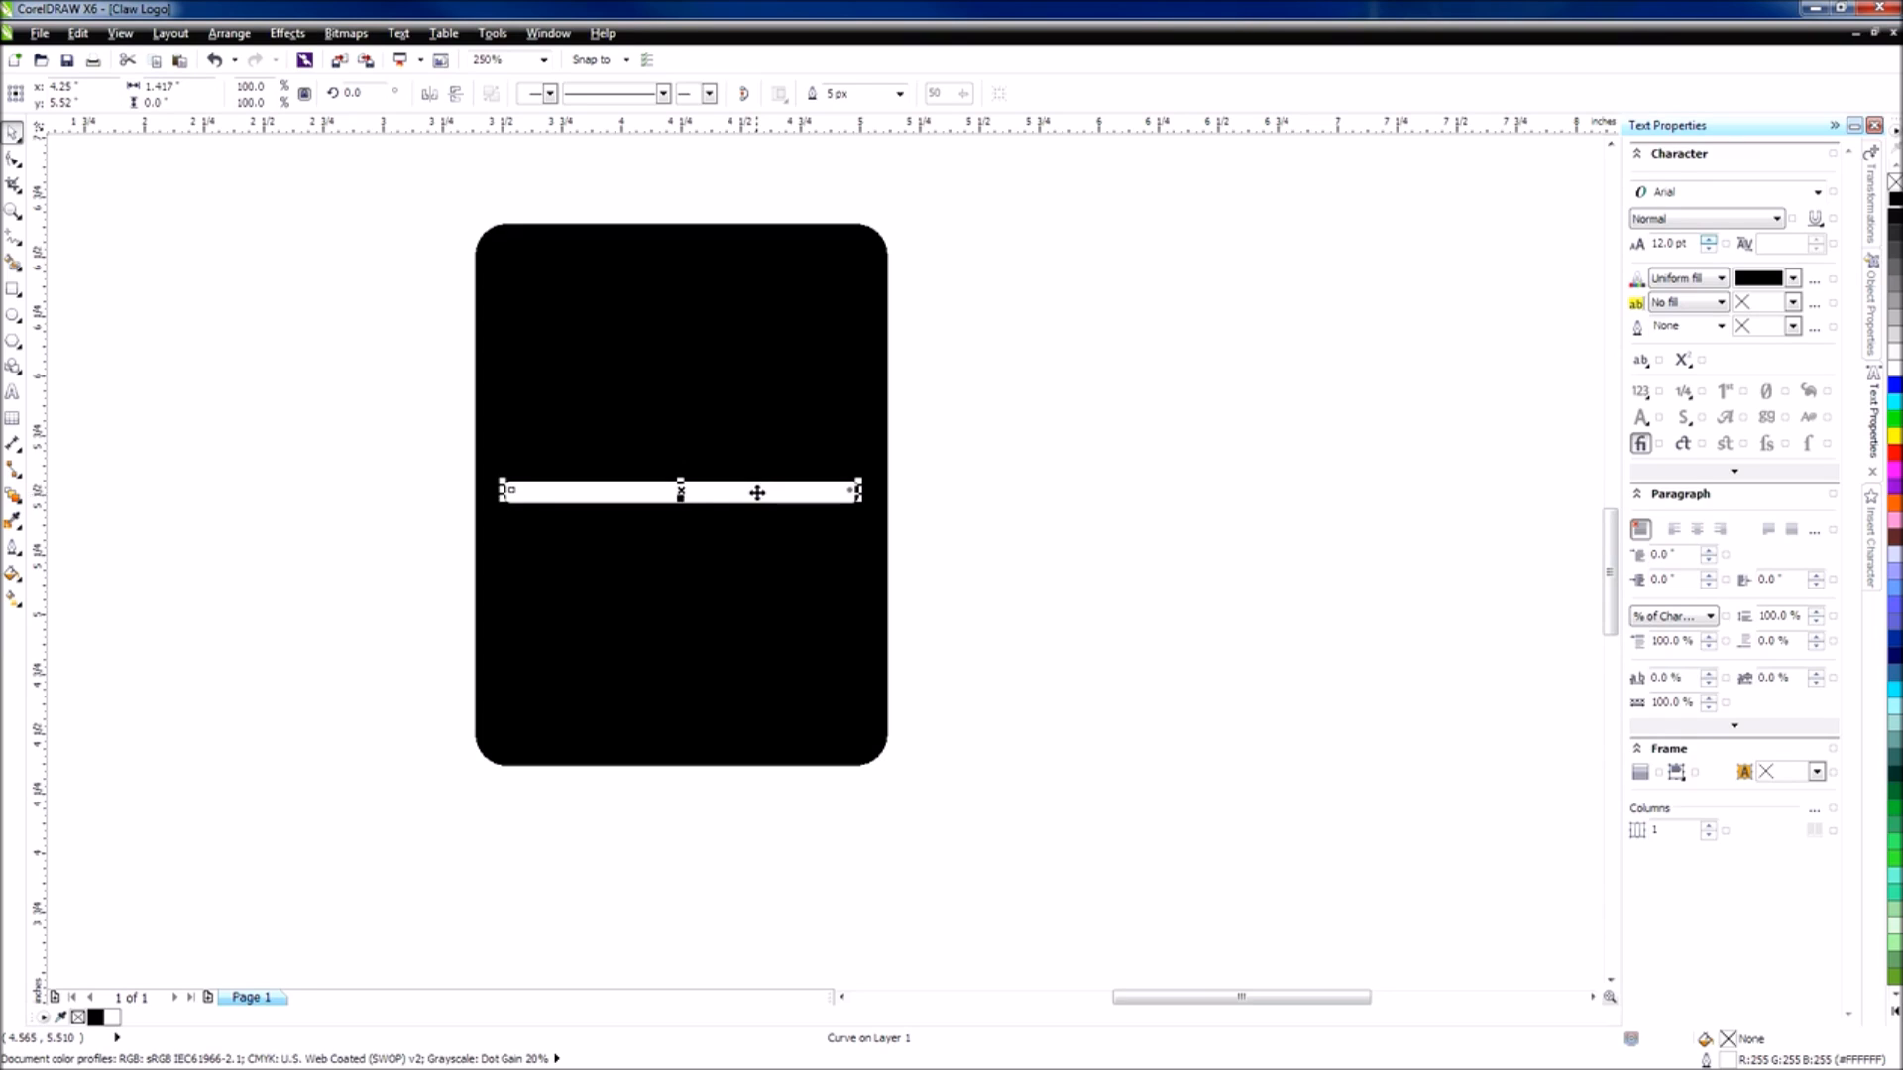
{"action": "key", "text": "ctrl+z"}
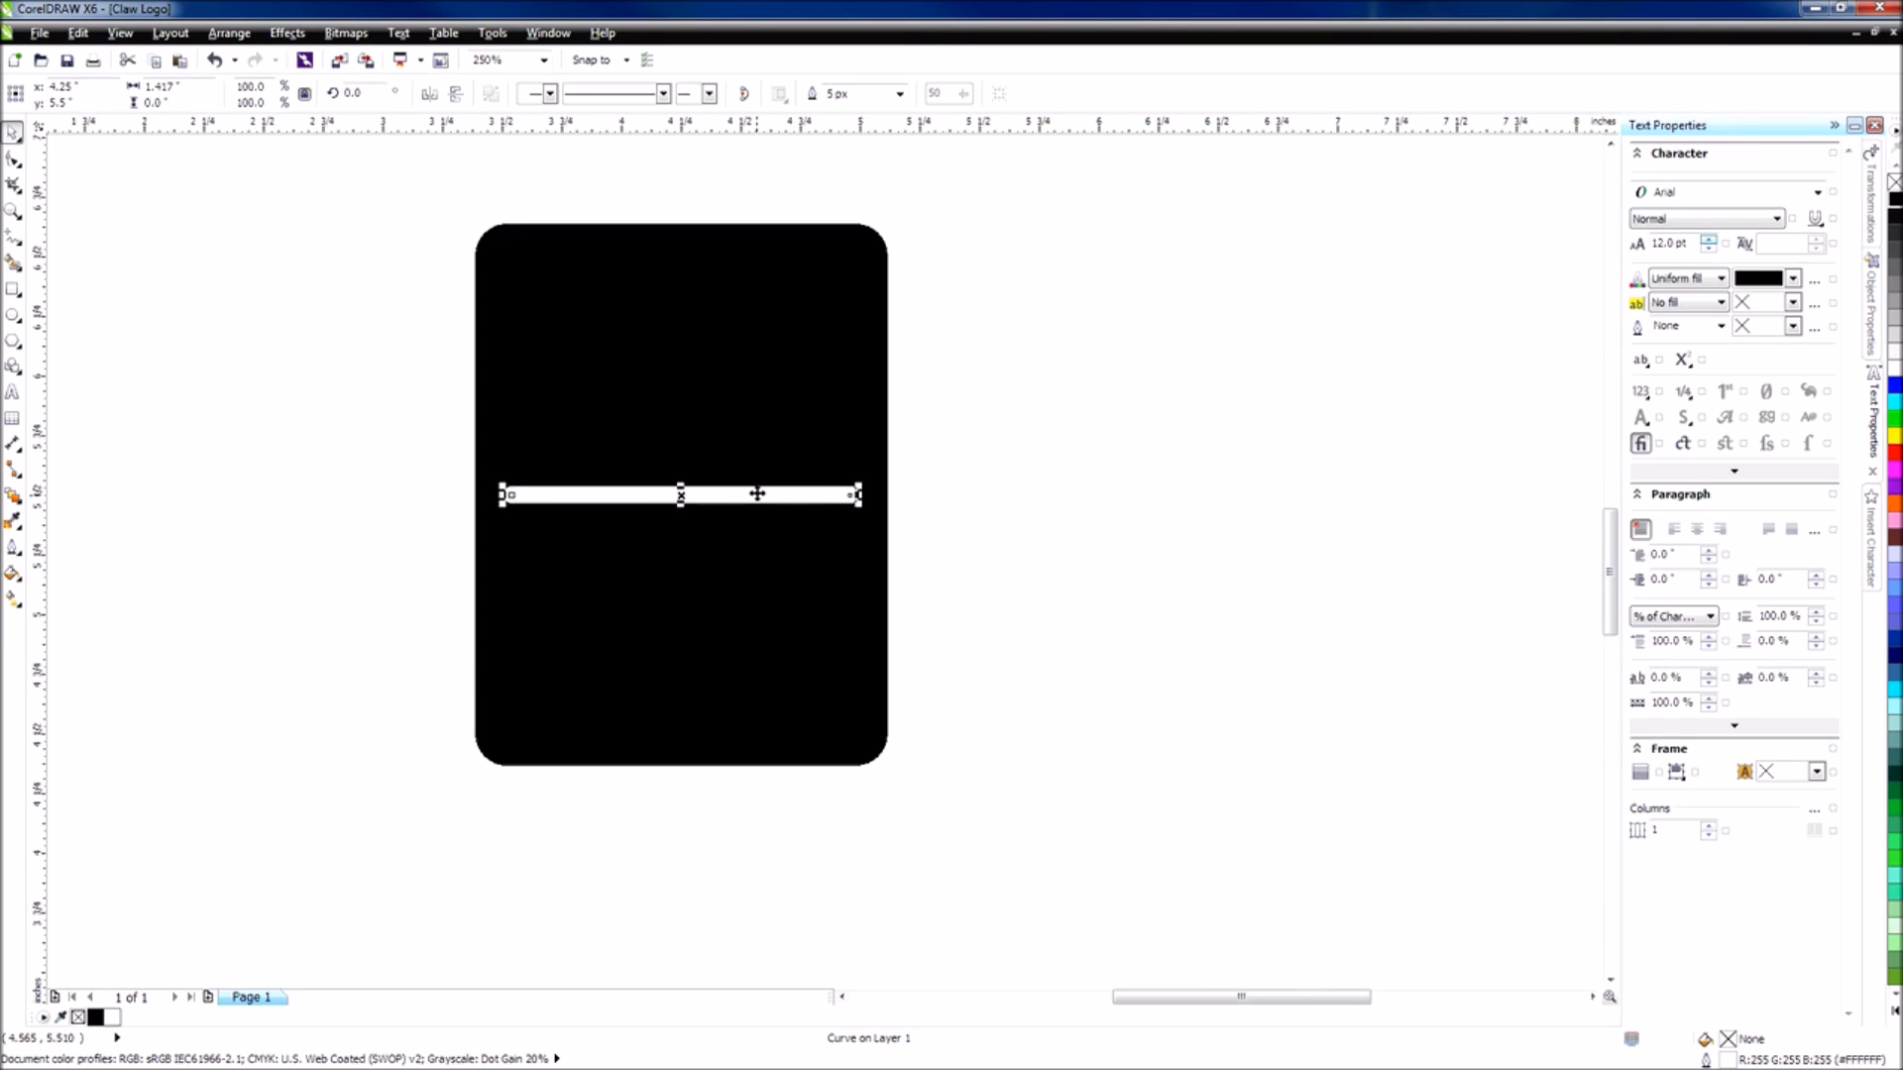
{"action": "key", "text": "KP_Add"}
{"action": "key", "text": "Up"}
{"action": "key", "text": "Up"}
{"action": "key", "text": "Up"}
{"action": "key", "text": "Up"}
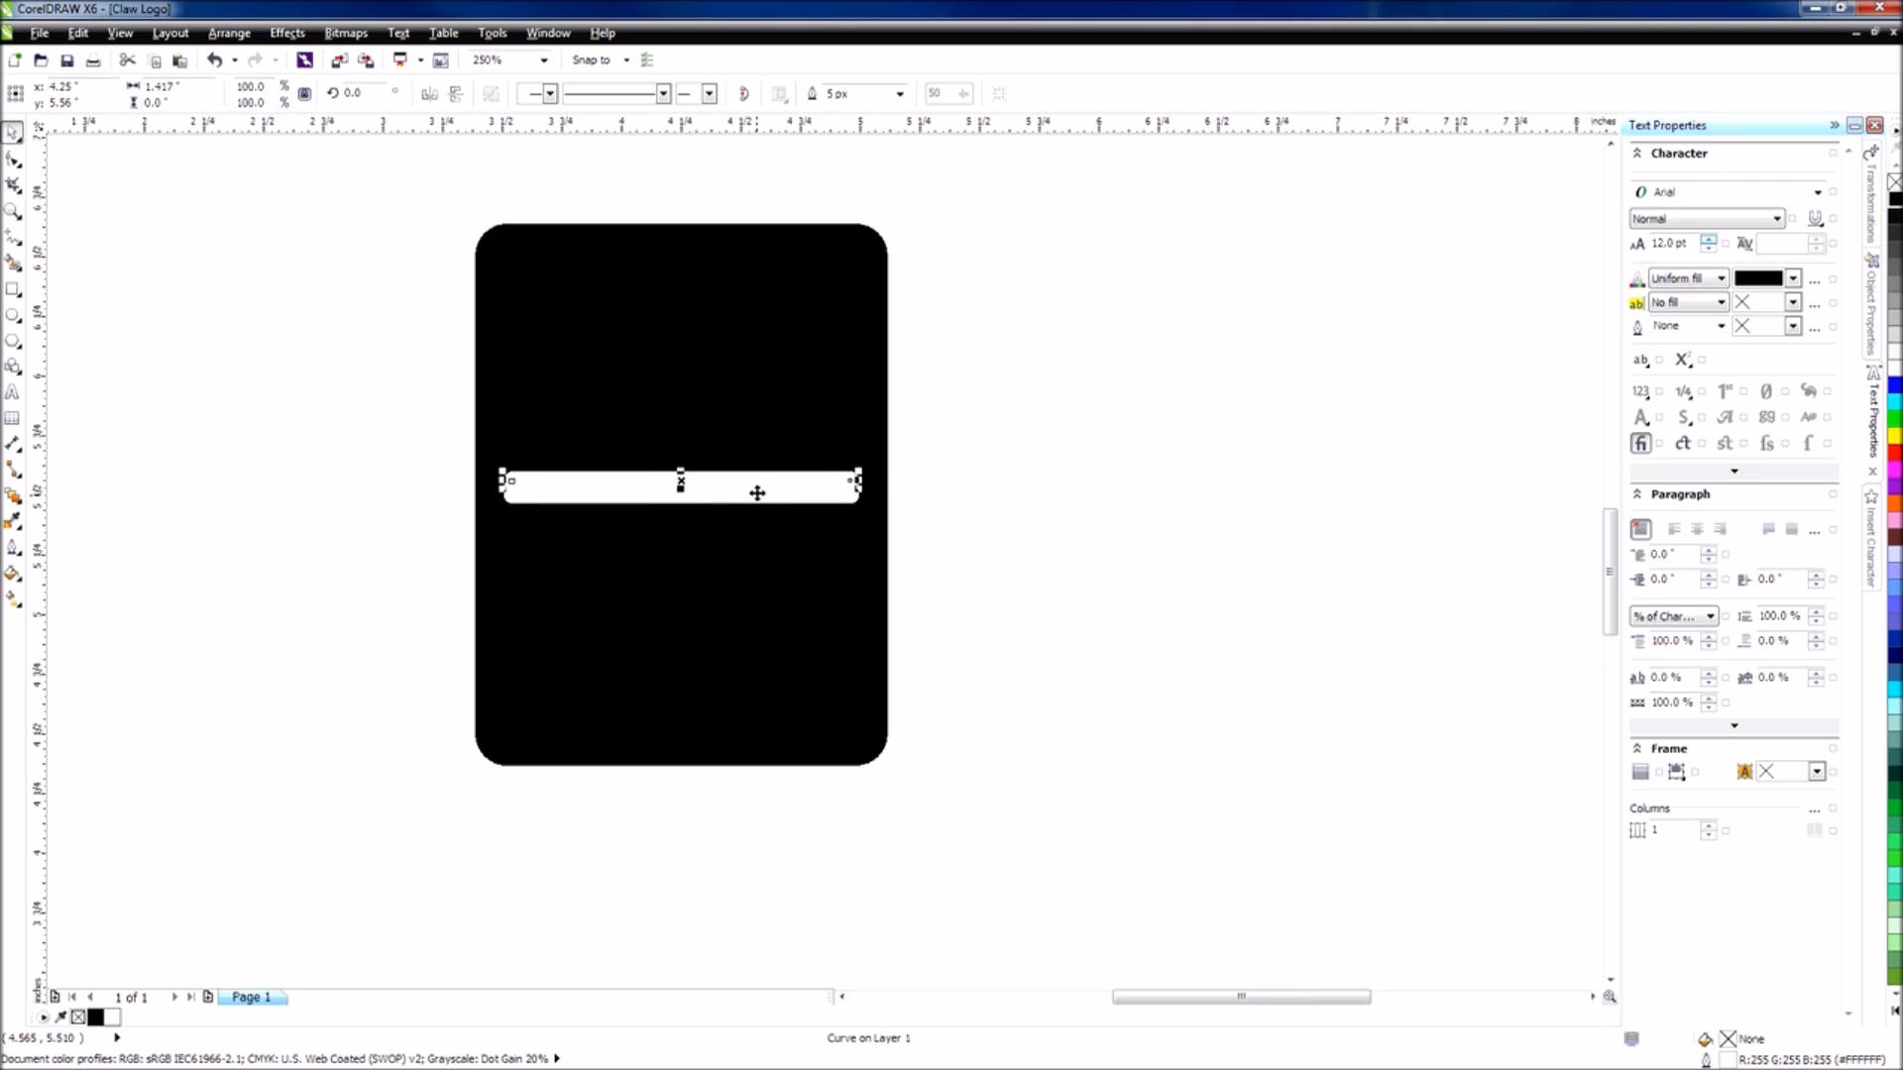
{"action": "key", "text": "Up"}
{"action": "key", "text": "Up"}
{"action": "key", "text": "Up"}
{"action": "key", "text": "Up"}
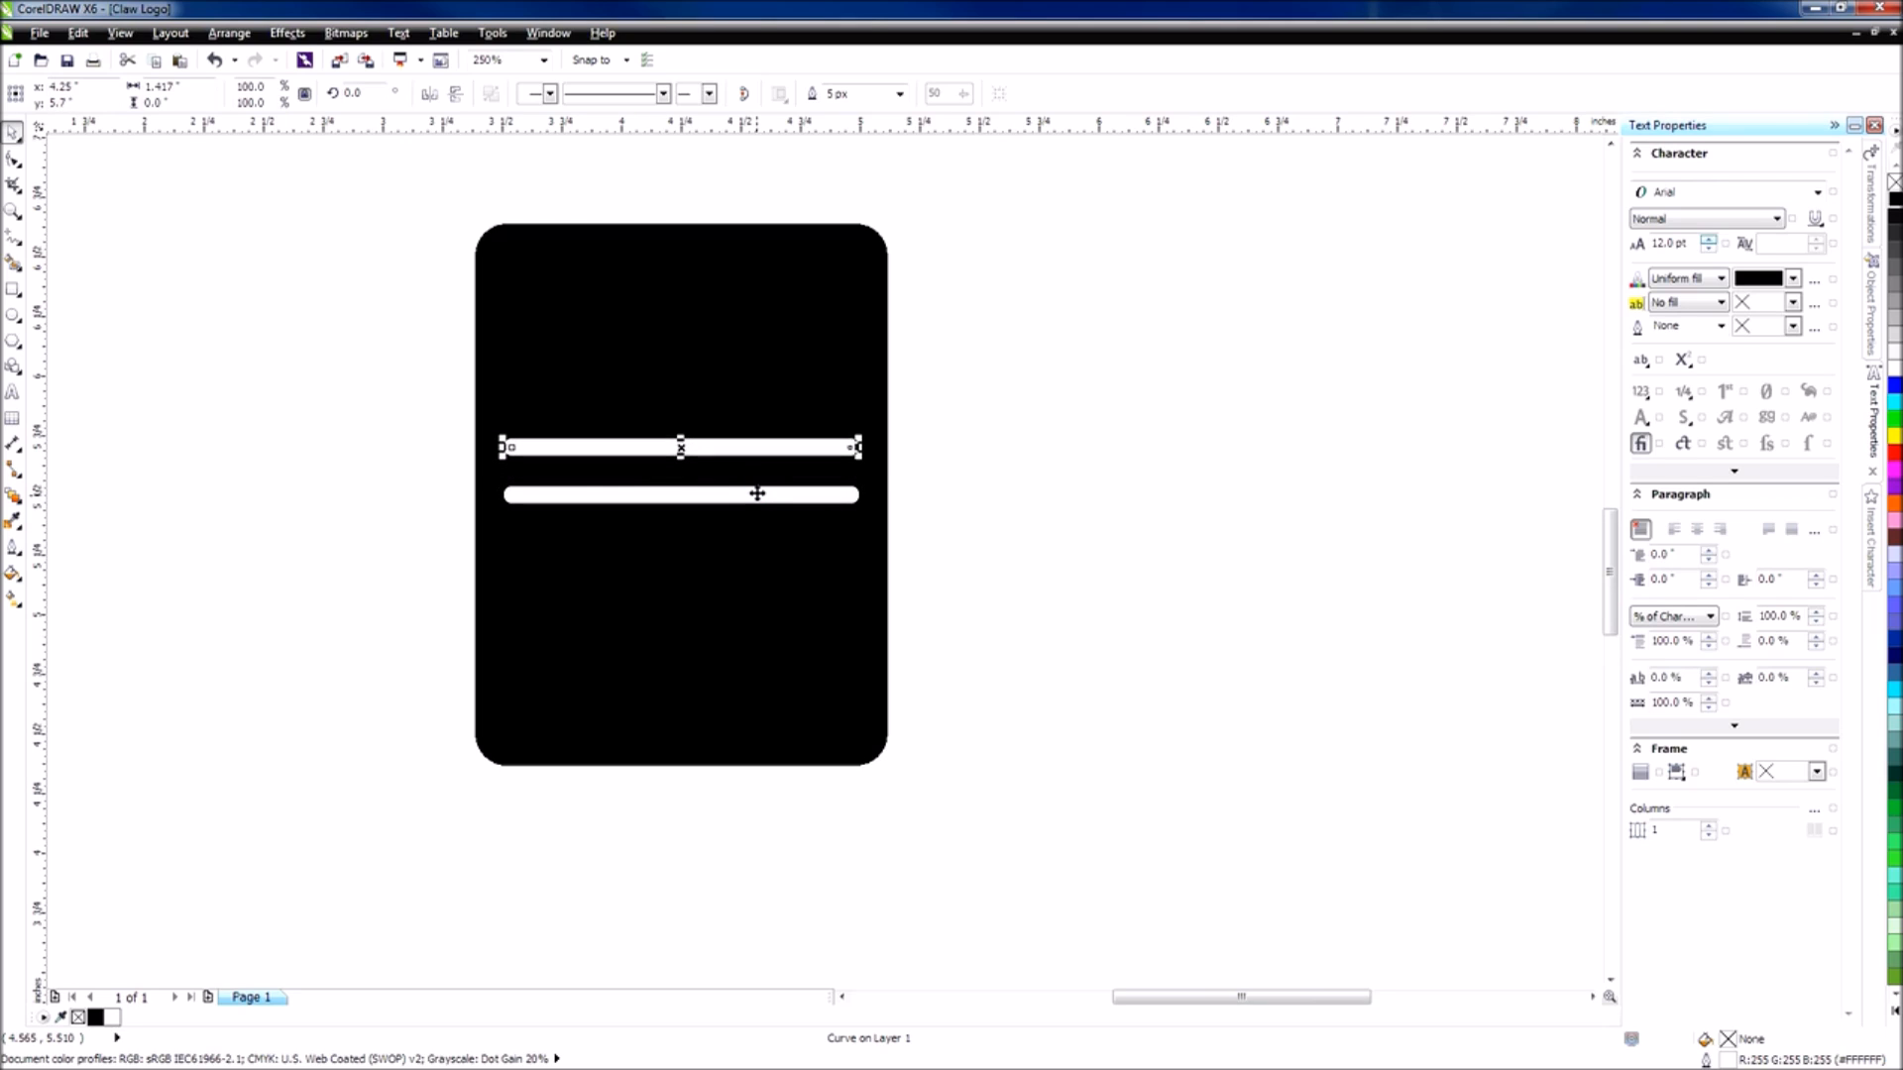
{"action": "left_click", "coordinate": [944, 497]}
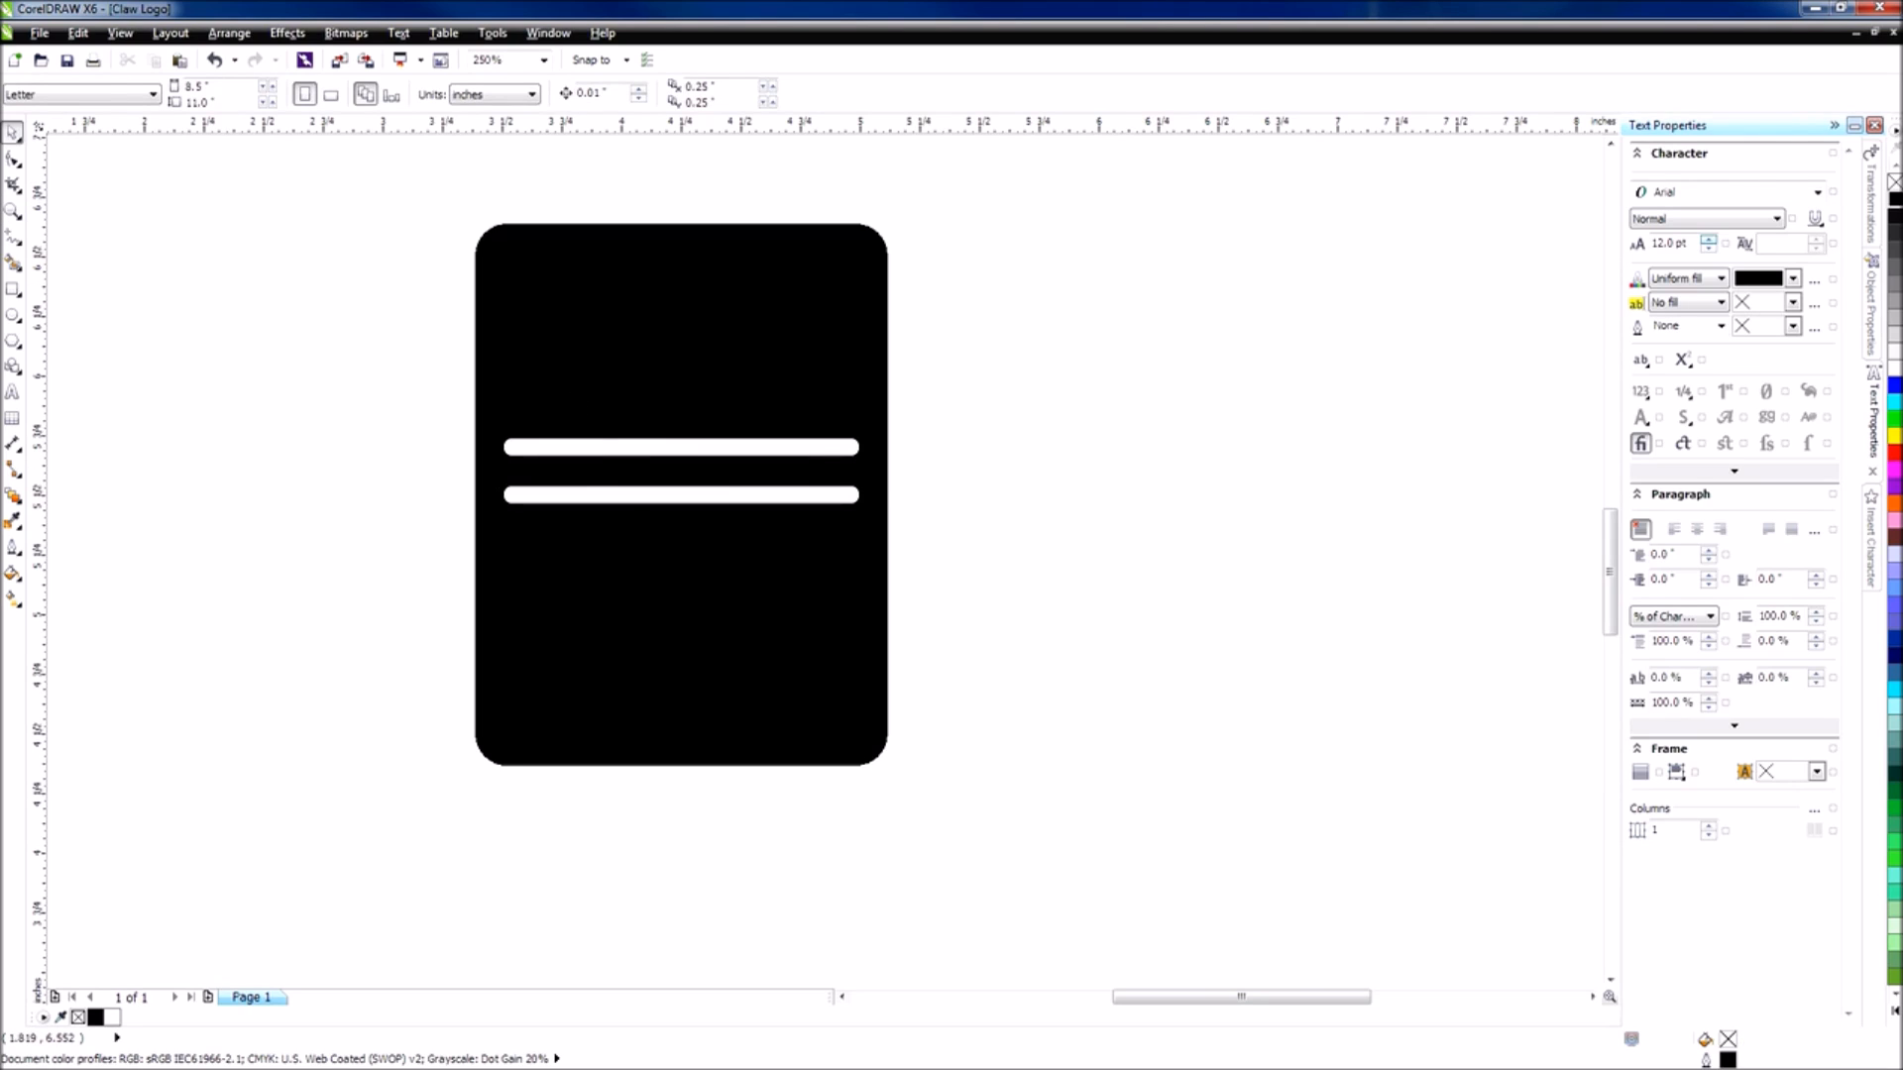
{"action": "left_click", "coordinate": [630, 495]}
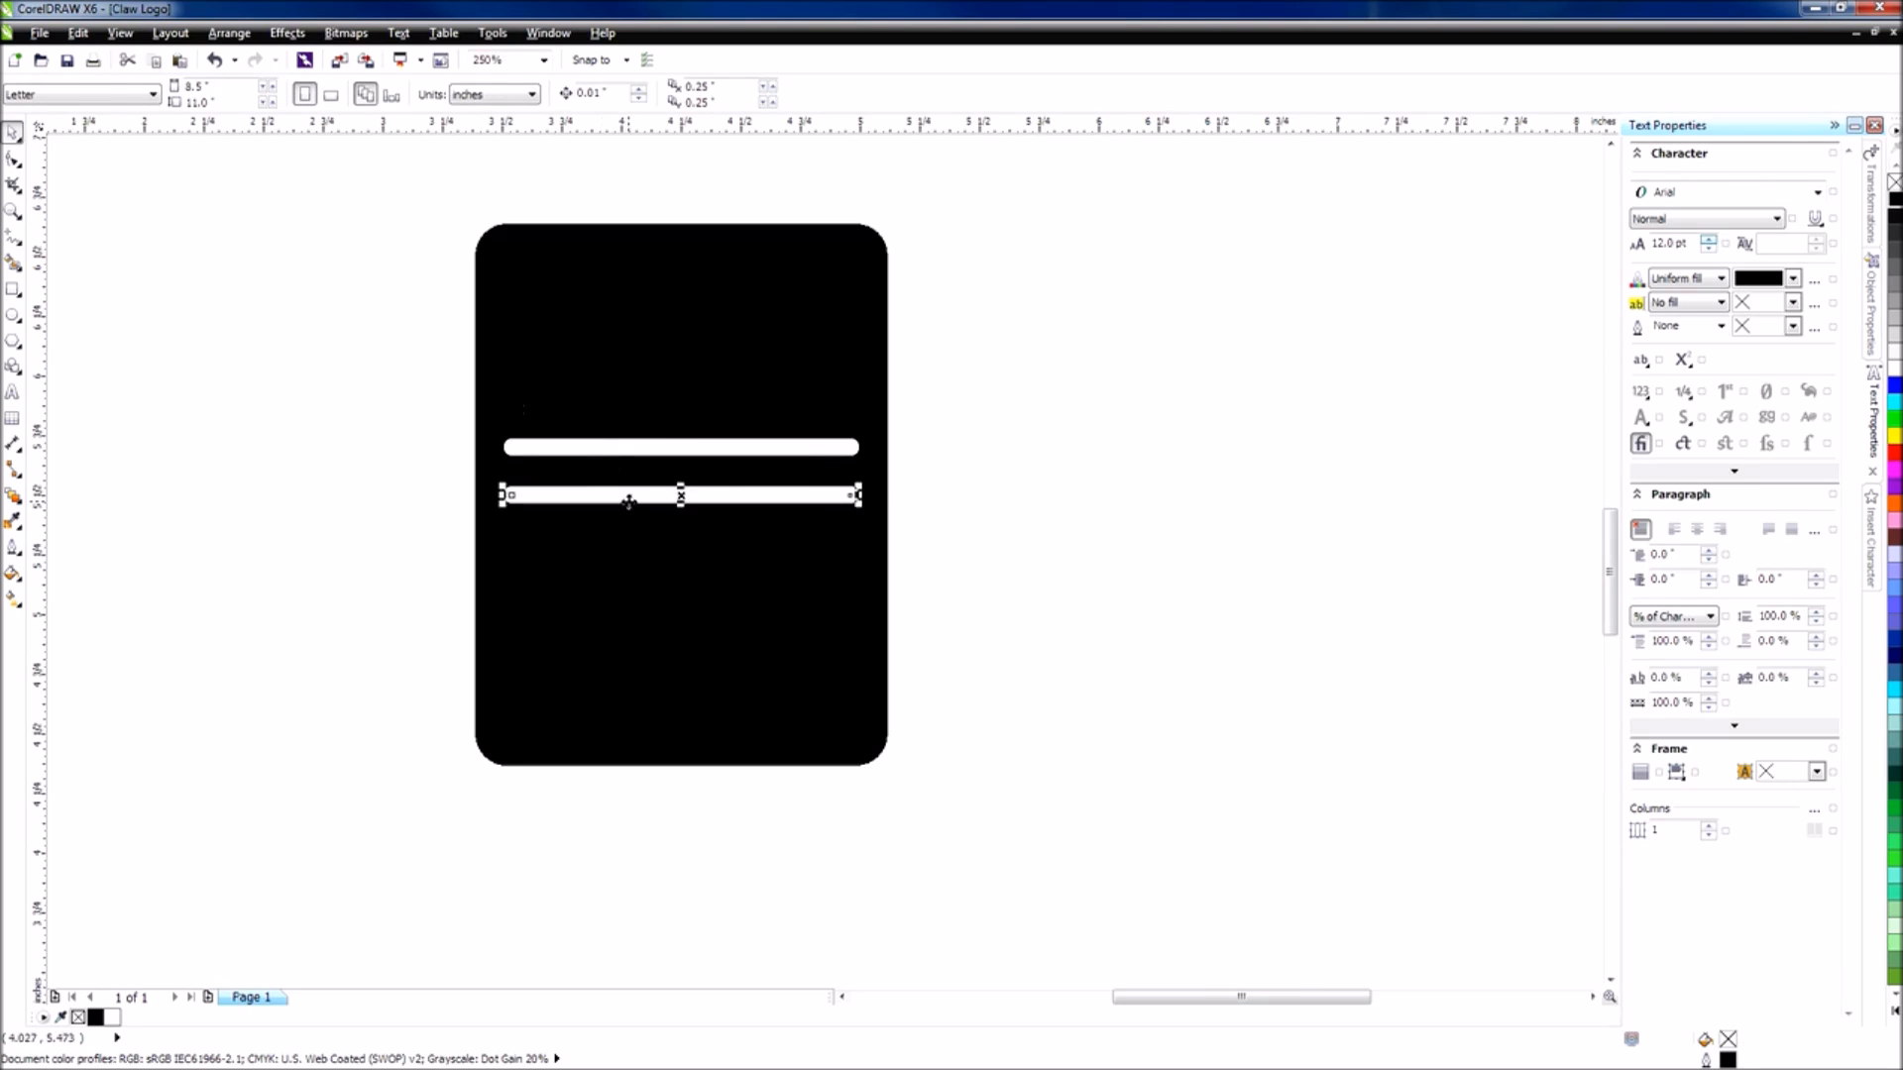
{"action": "left_click", "coordinate": [635, 448], "text": "shift"}
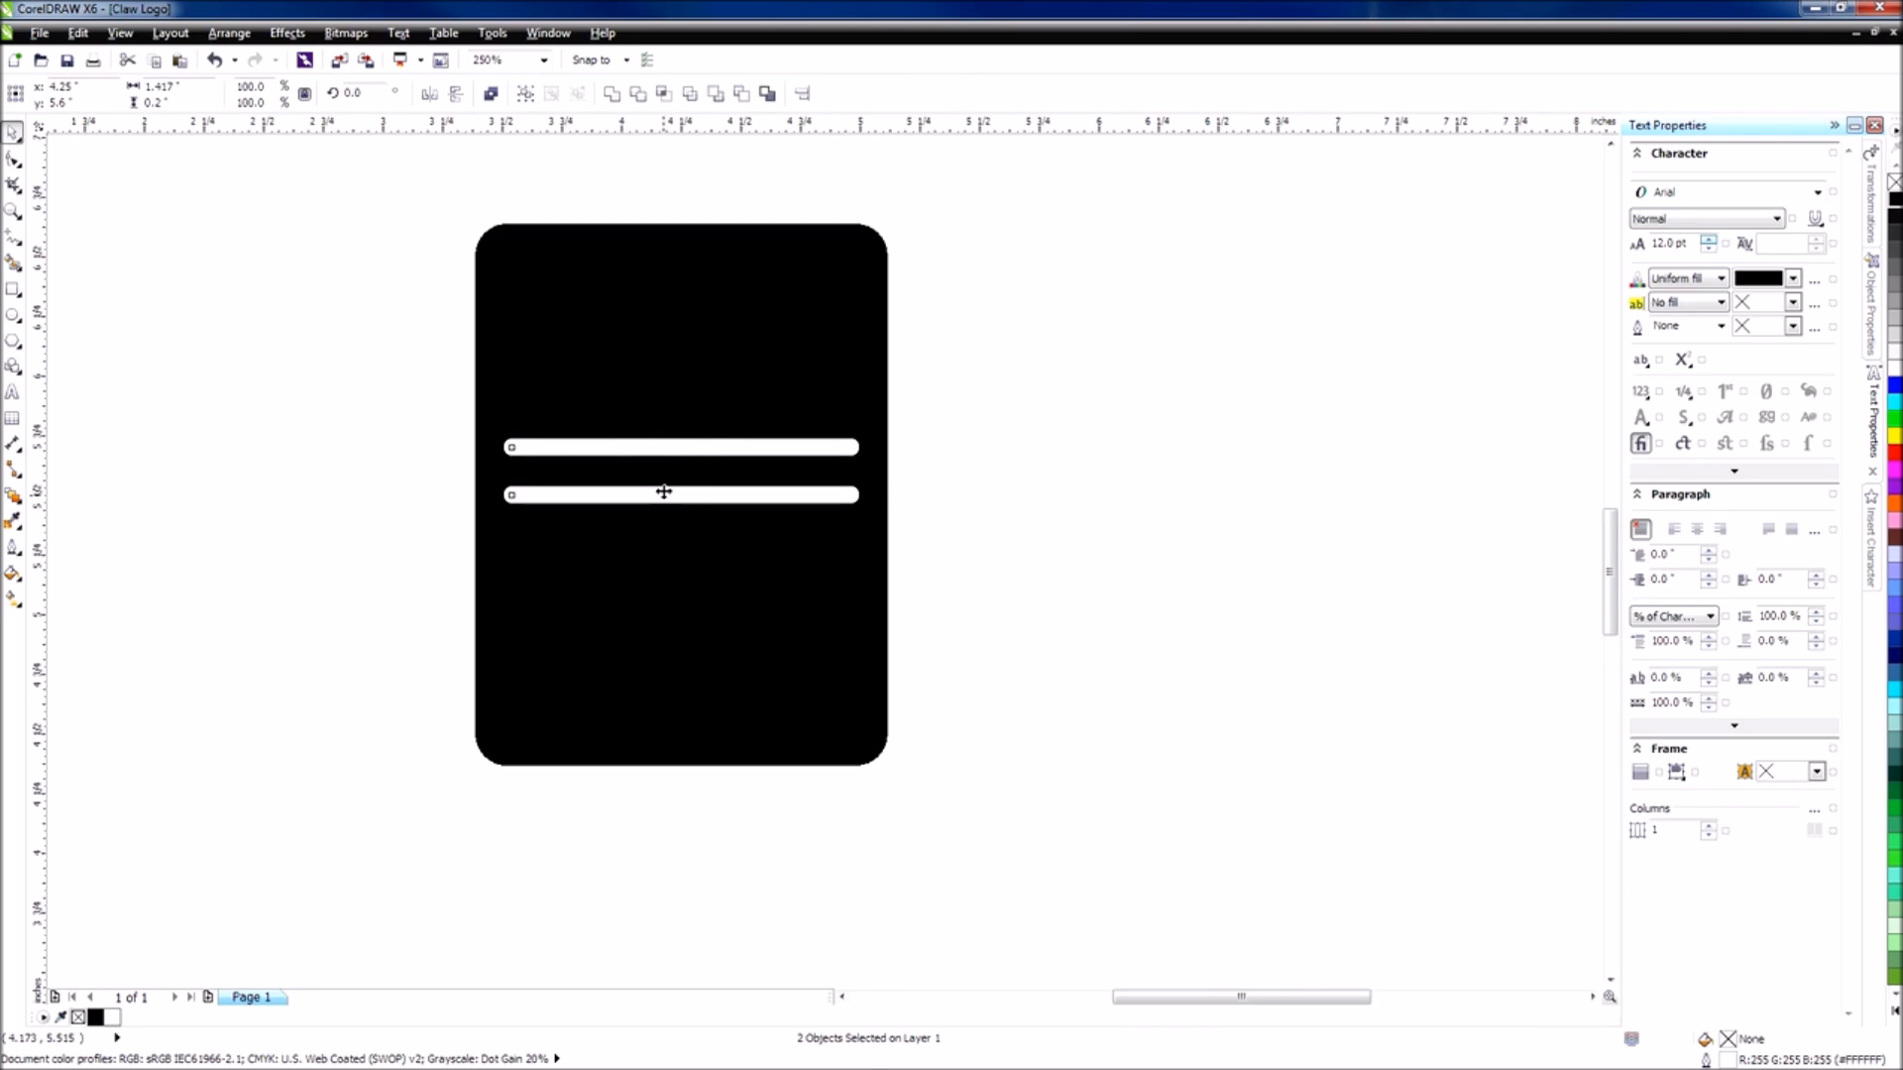
{"action": "left_click", "coordinate": [941, 442]}
Add a third white line 0.2 inches below the middle one, horizontally aligned with it at y 5.3 inches.
{"action": "left_click", "coordinate": [801, 447]}
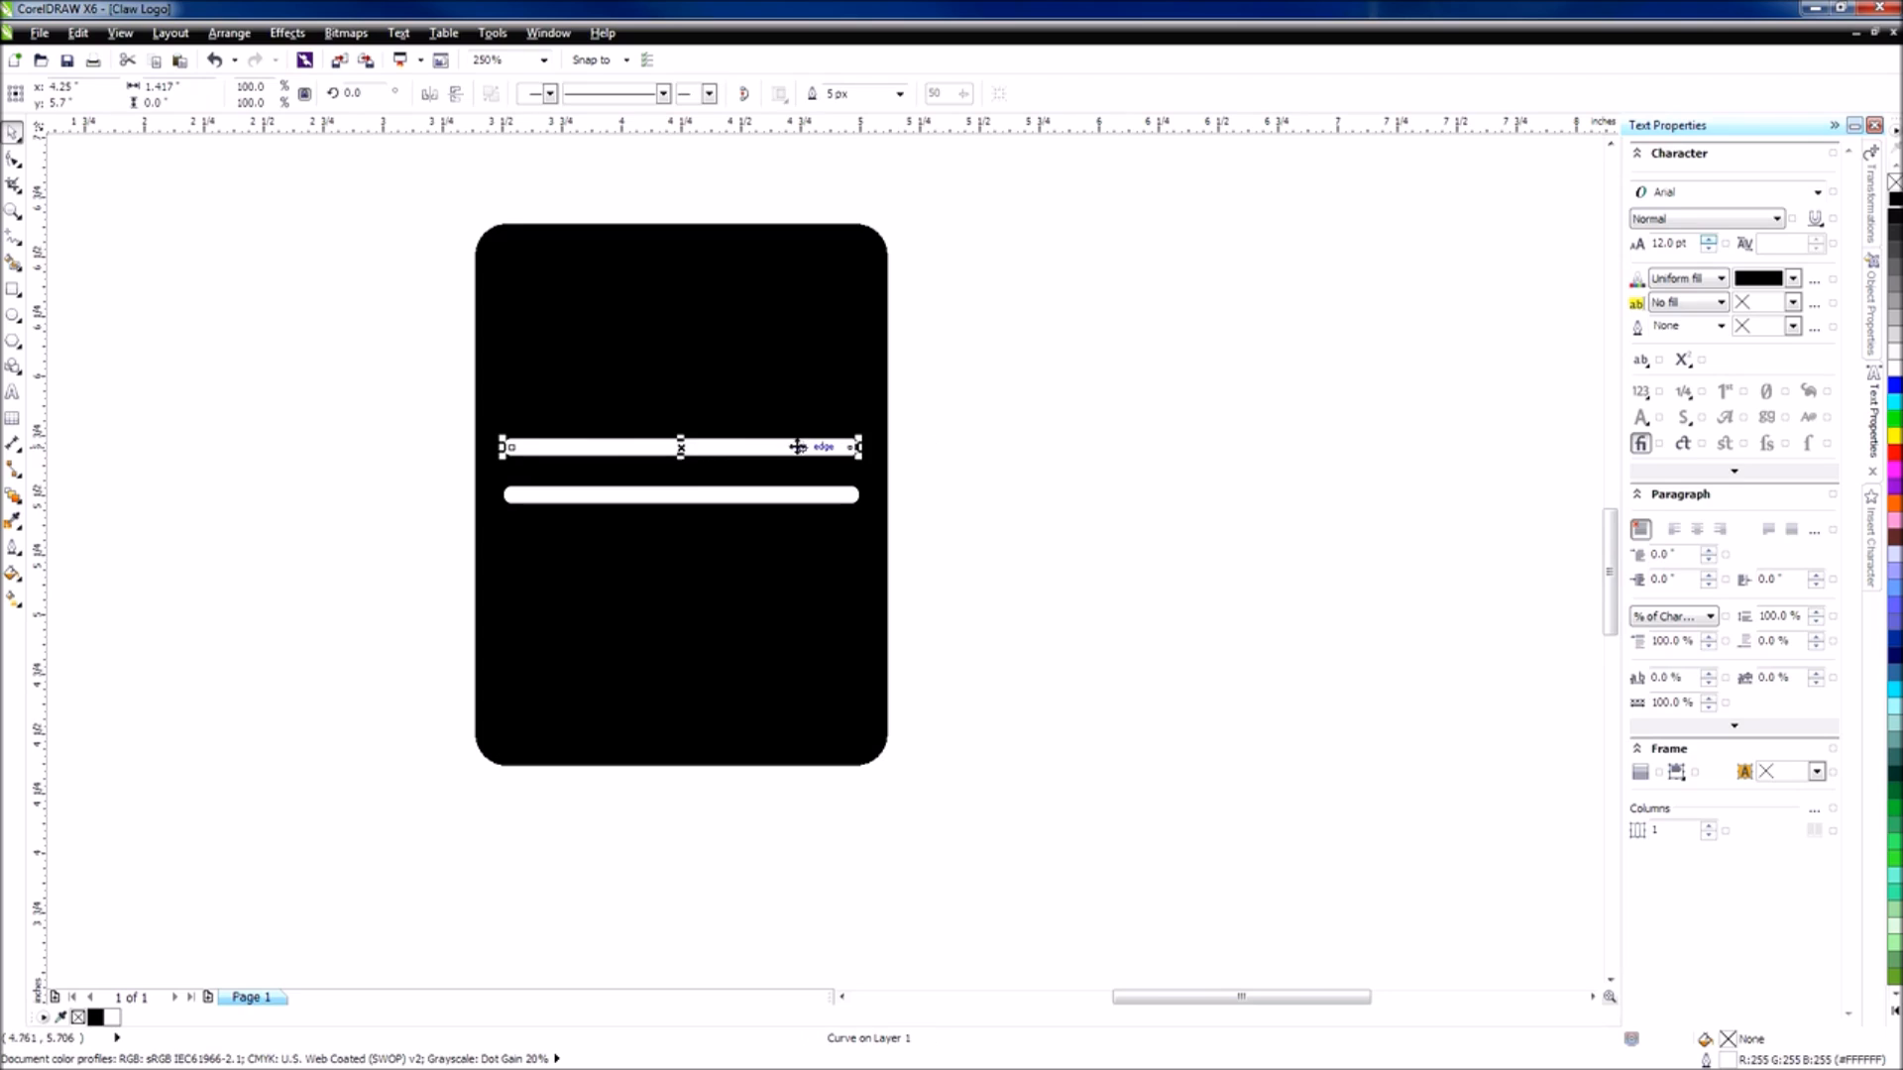
{"action": "key", "text": "ctrl+d"}
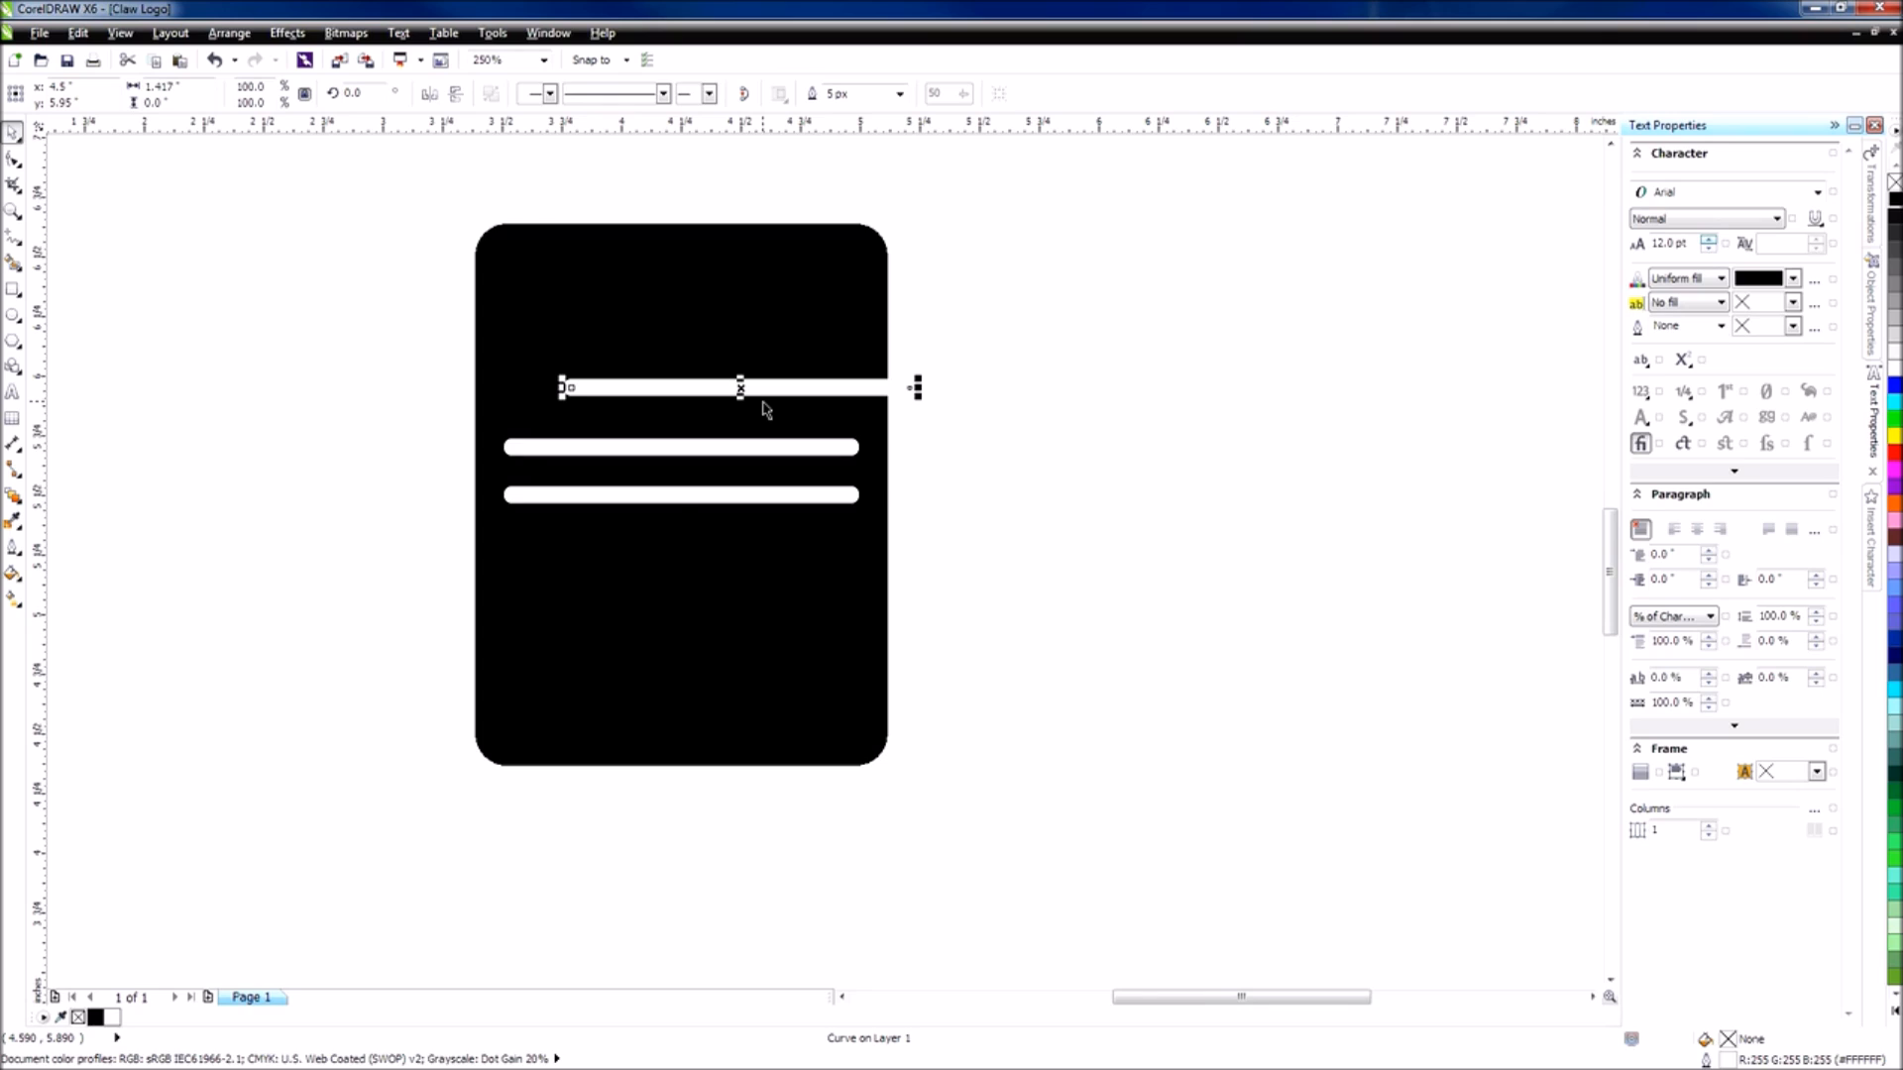
{"action": "key", "text": "ctrl+z"}
{"action": "key", "text": "ctrl+v"}
{"action": "key", "text": "Down"}
{"action": "key", "text": "Down"}
{"action": "key", "text": "Down"}
{"action": "key", "text": "Down"}
{"action": "key", "text": "Down"}
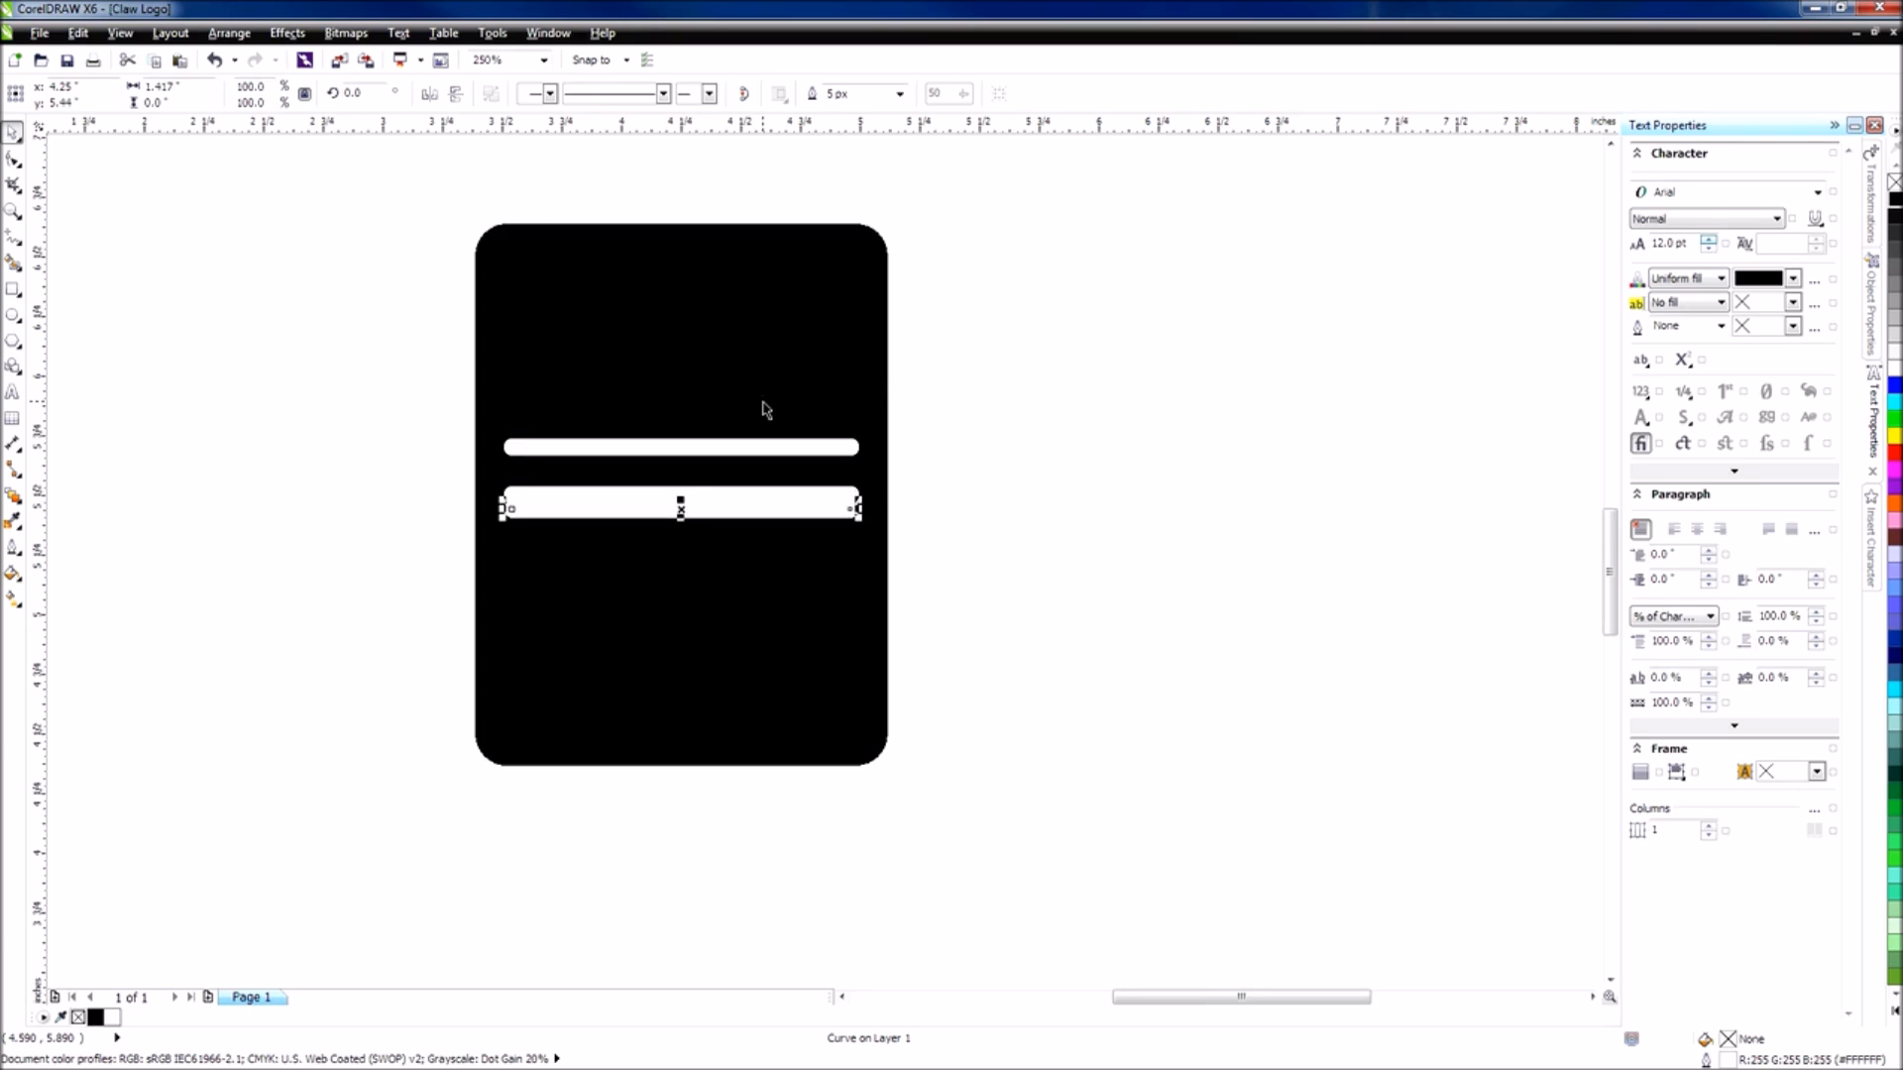
{"action": "key", "text": "Down"}
{"action": "key", "text": "Down"}
{"action": "key", "text": "Down"}
{"action": "key", "text": "Down"}
{"action": "key", "text": "Down"}
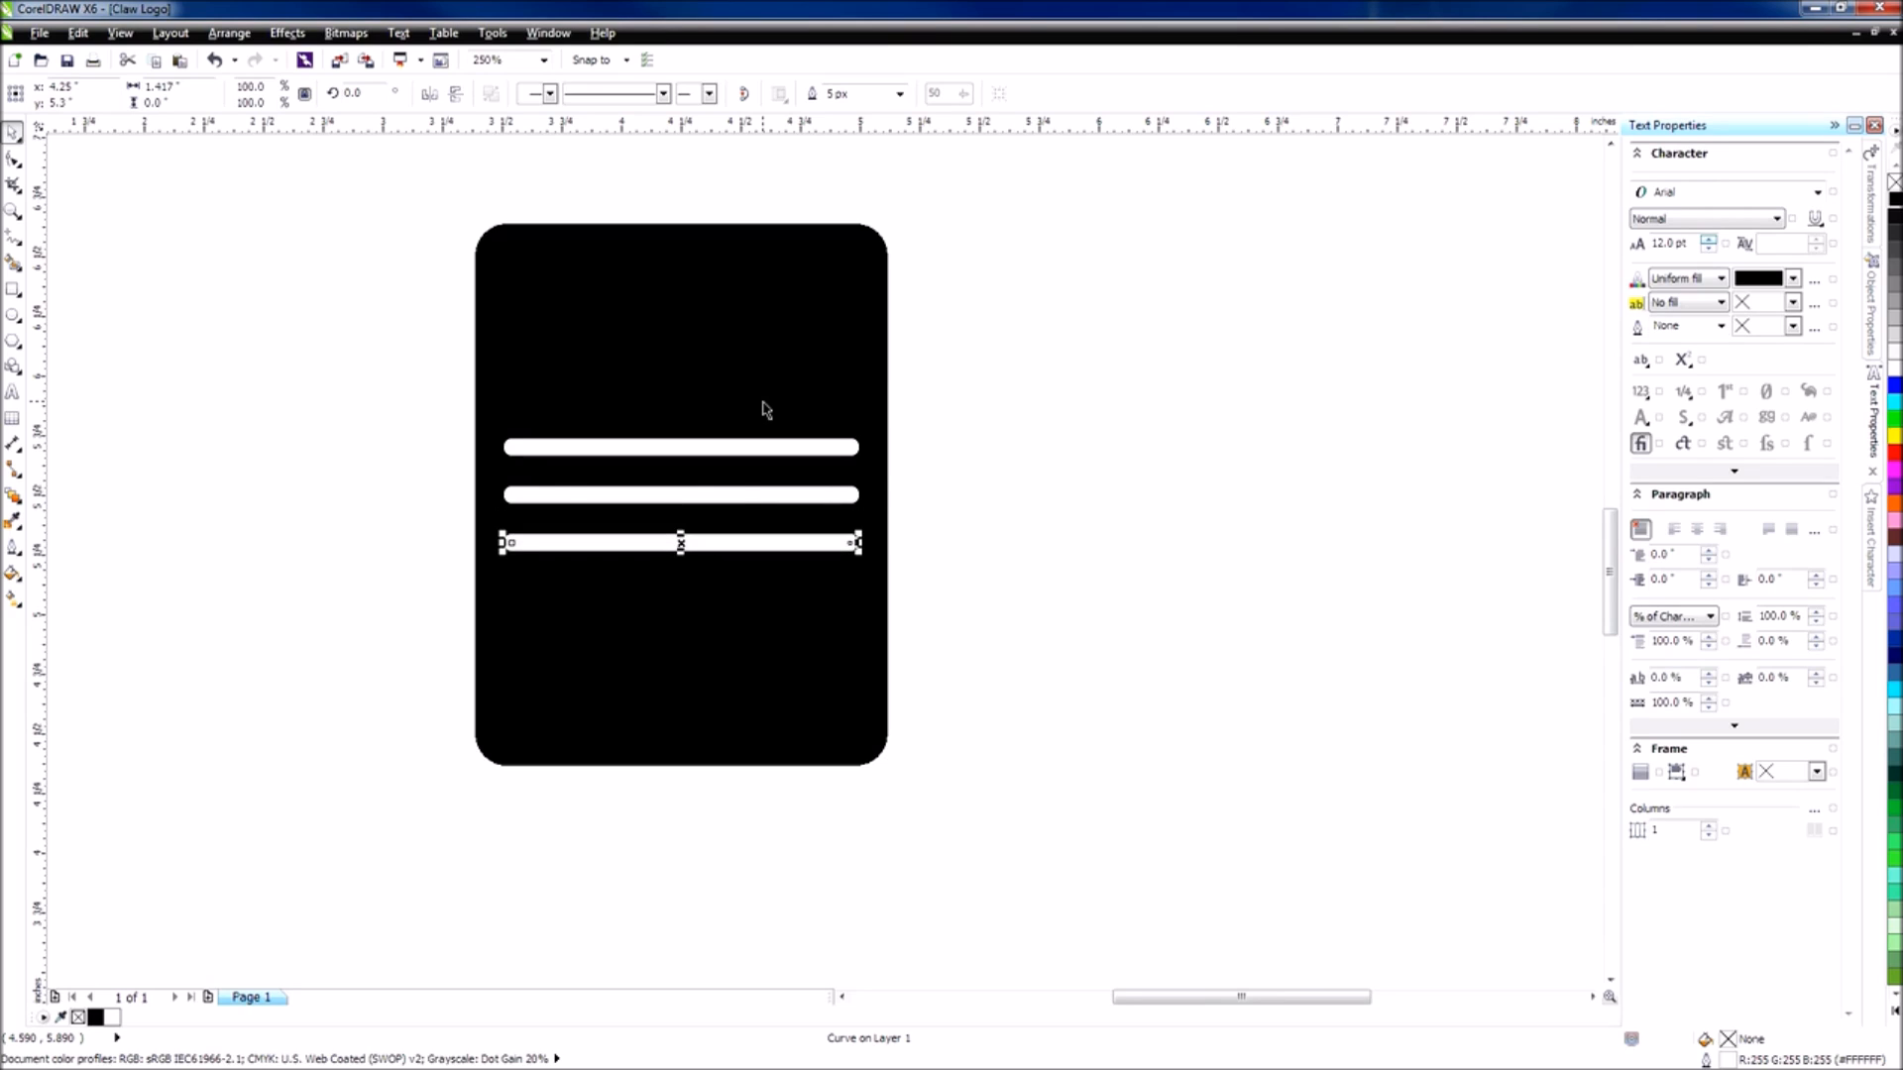
Add a fourth white line 0.2 inches below the lowest one, aligned with the others at y 5.1 inches.
{"action": "key", "text": "ctrl+d"}
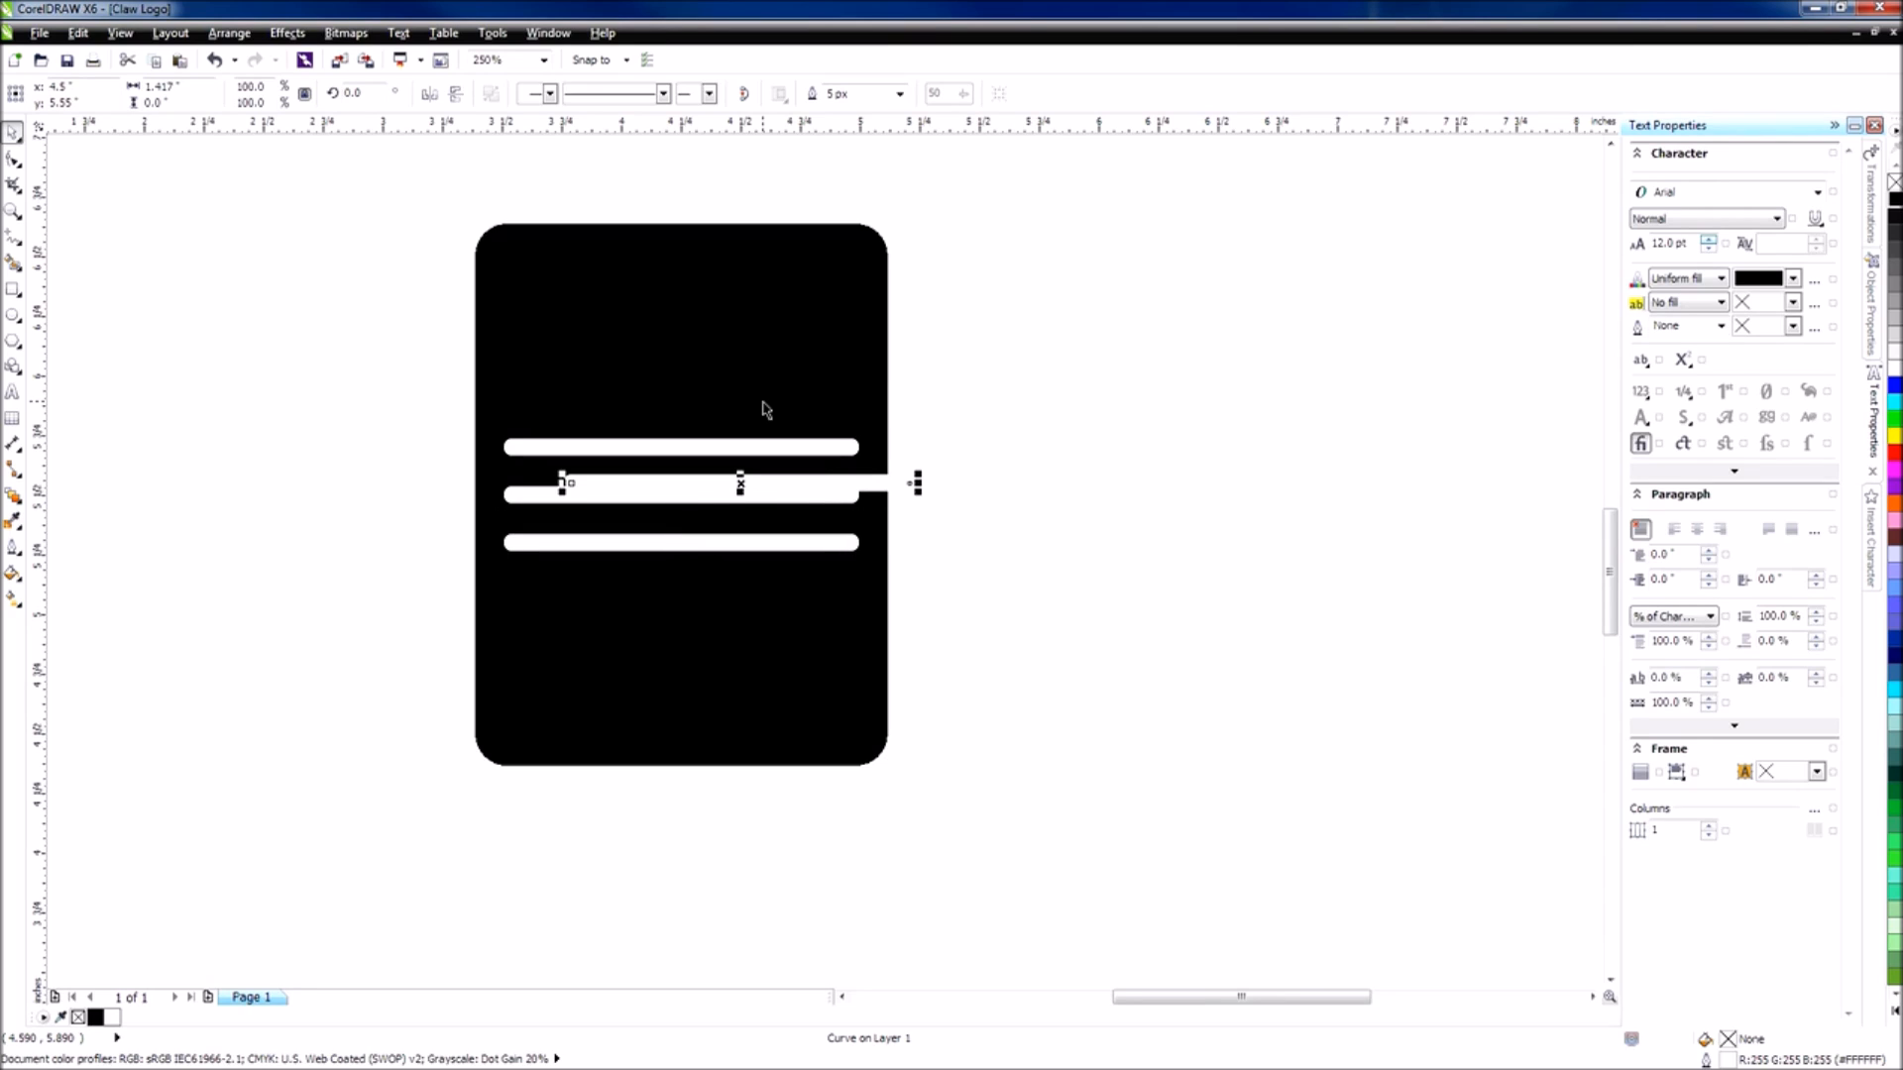
{"action": "key", "text": "ctrl+z"}
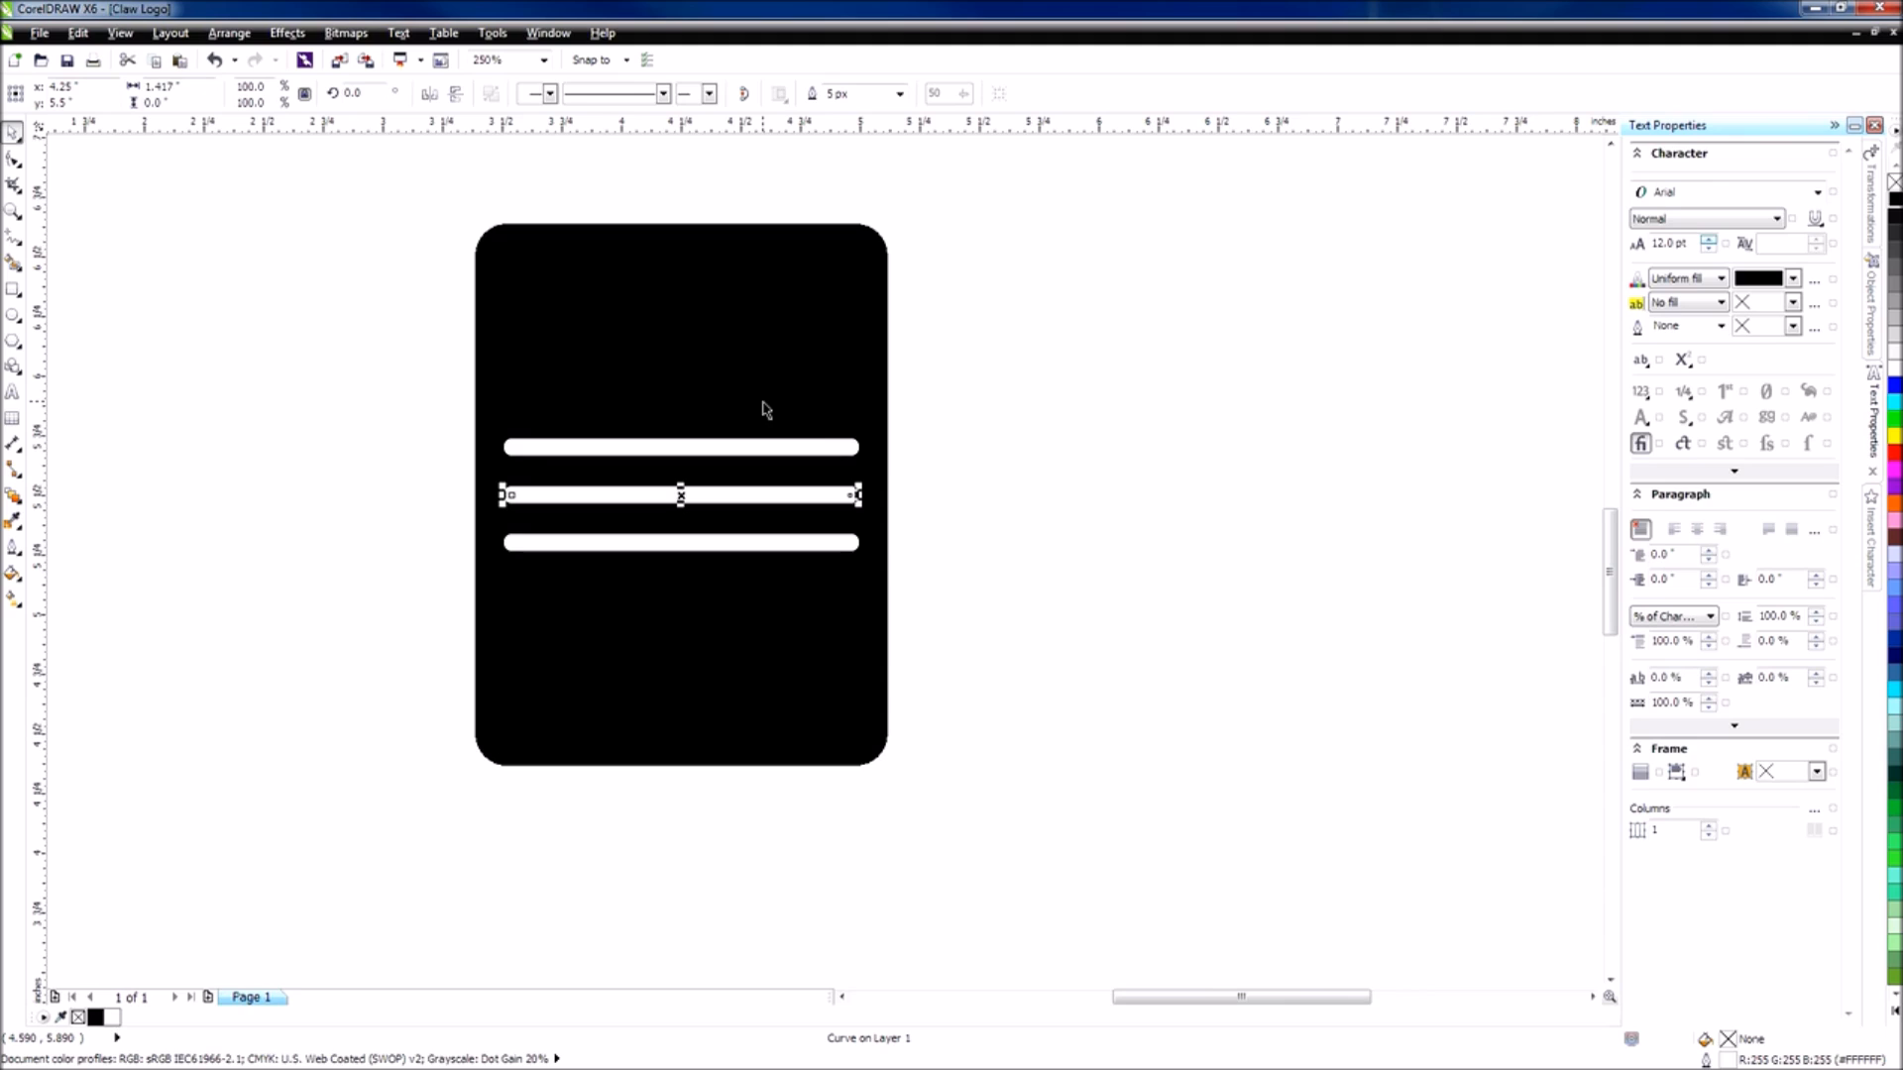
{"action": "key", "text": "Down"}
{"action": "key", "text": "Down"}
{"action": "key", "text": "Down"}
{"action": "key", "text": "Down"}
{"action": "key", "text": "Down"}
{"action": "key", "text": "Down"}
{"action": "key", "text": "Down"}
{"action": "key", "text": "Down"}
{"action": "key", "text": "Down"}
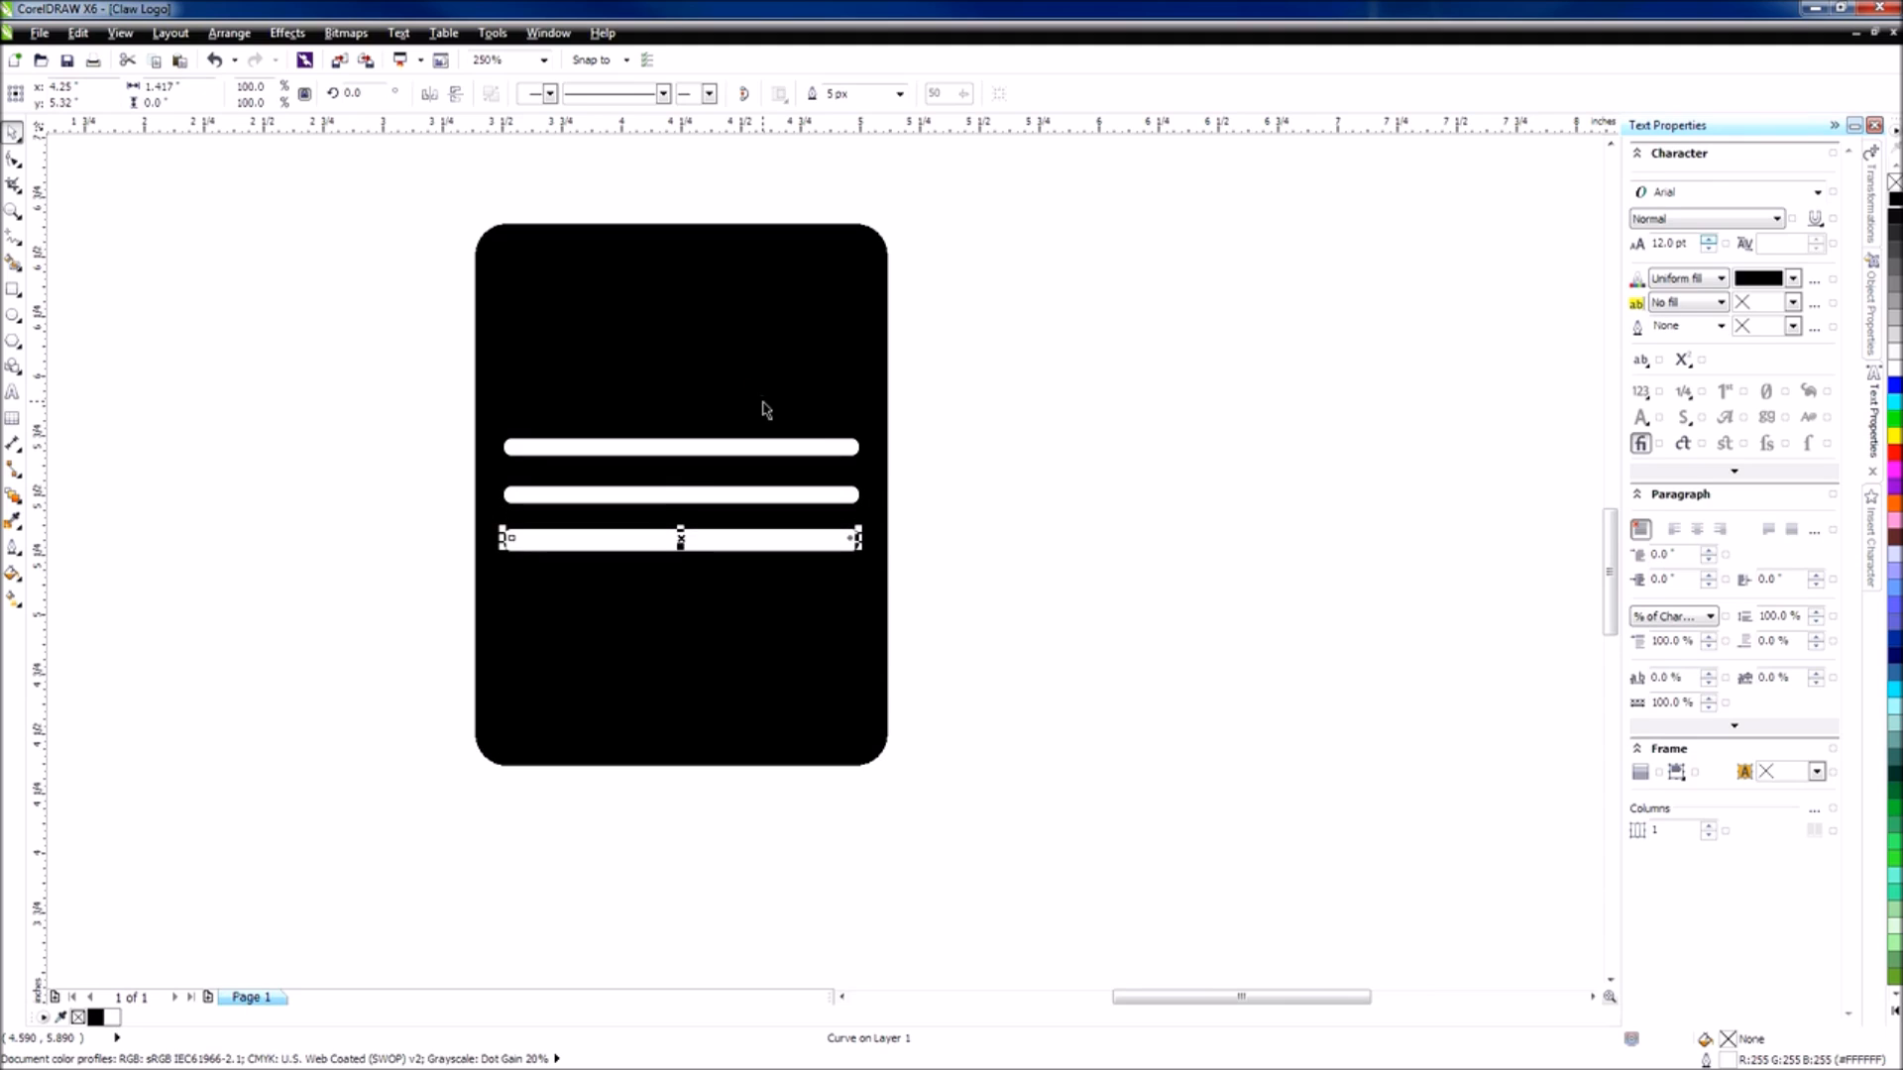
{"action": "key", "text": "ctrl+c"}
{"action": "key", "text": "ctrl+v"}
{"action": "key", "text": "Down"}
{"action": "key", "text": "Down"}
{"action": "key", "text": "Down"}
{"action": "key", "text": "Down"}
{"action": "key", "text": "Down"}
{"action": "key", "text": "Down"}
{"action": "key", "text": "Down"}
{"action": "key", "text": "Down"}
{"action": "key", "text": "Down"}
{"action": "key", "text": "Down"}
{"action": "key", "text": "Down"}
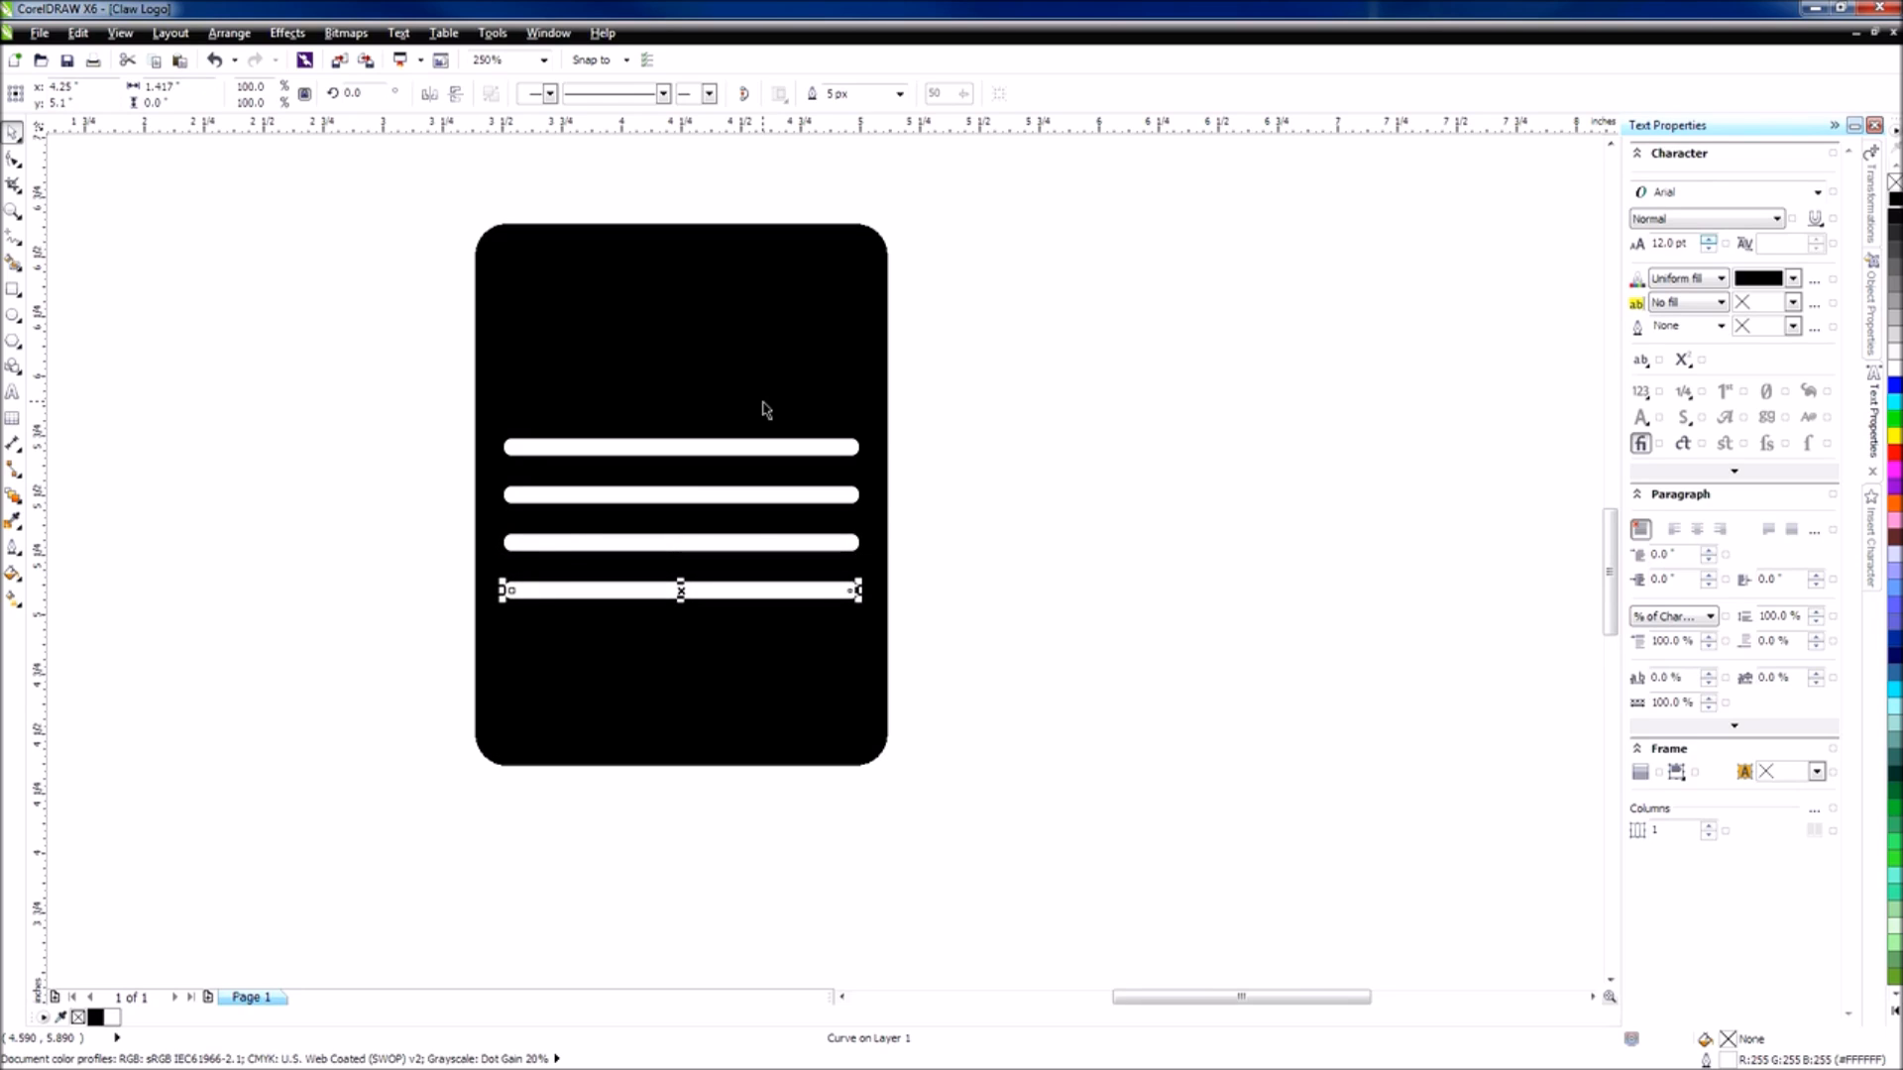
Add a fifth white line 0.2 inches above the uppermost one, aligned with the others at y 5.9 inches.
{"action": "key", "text": "ctrl+d"}
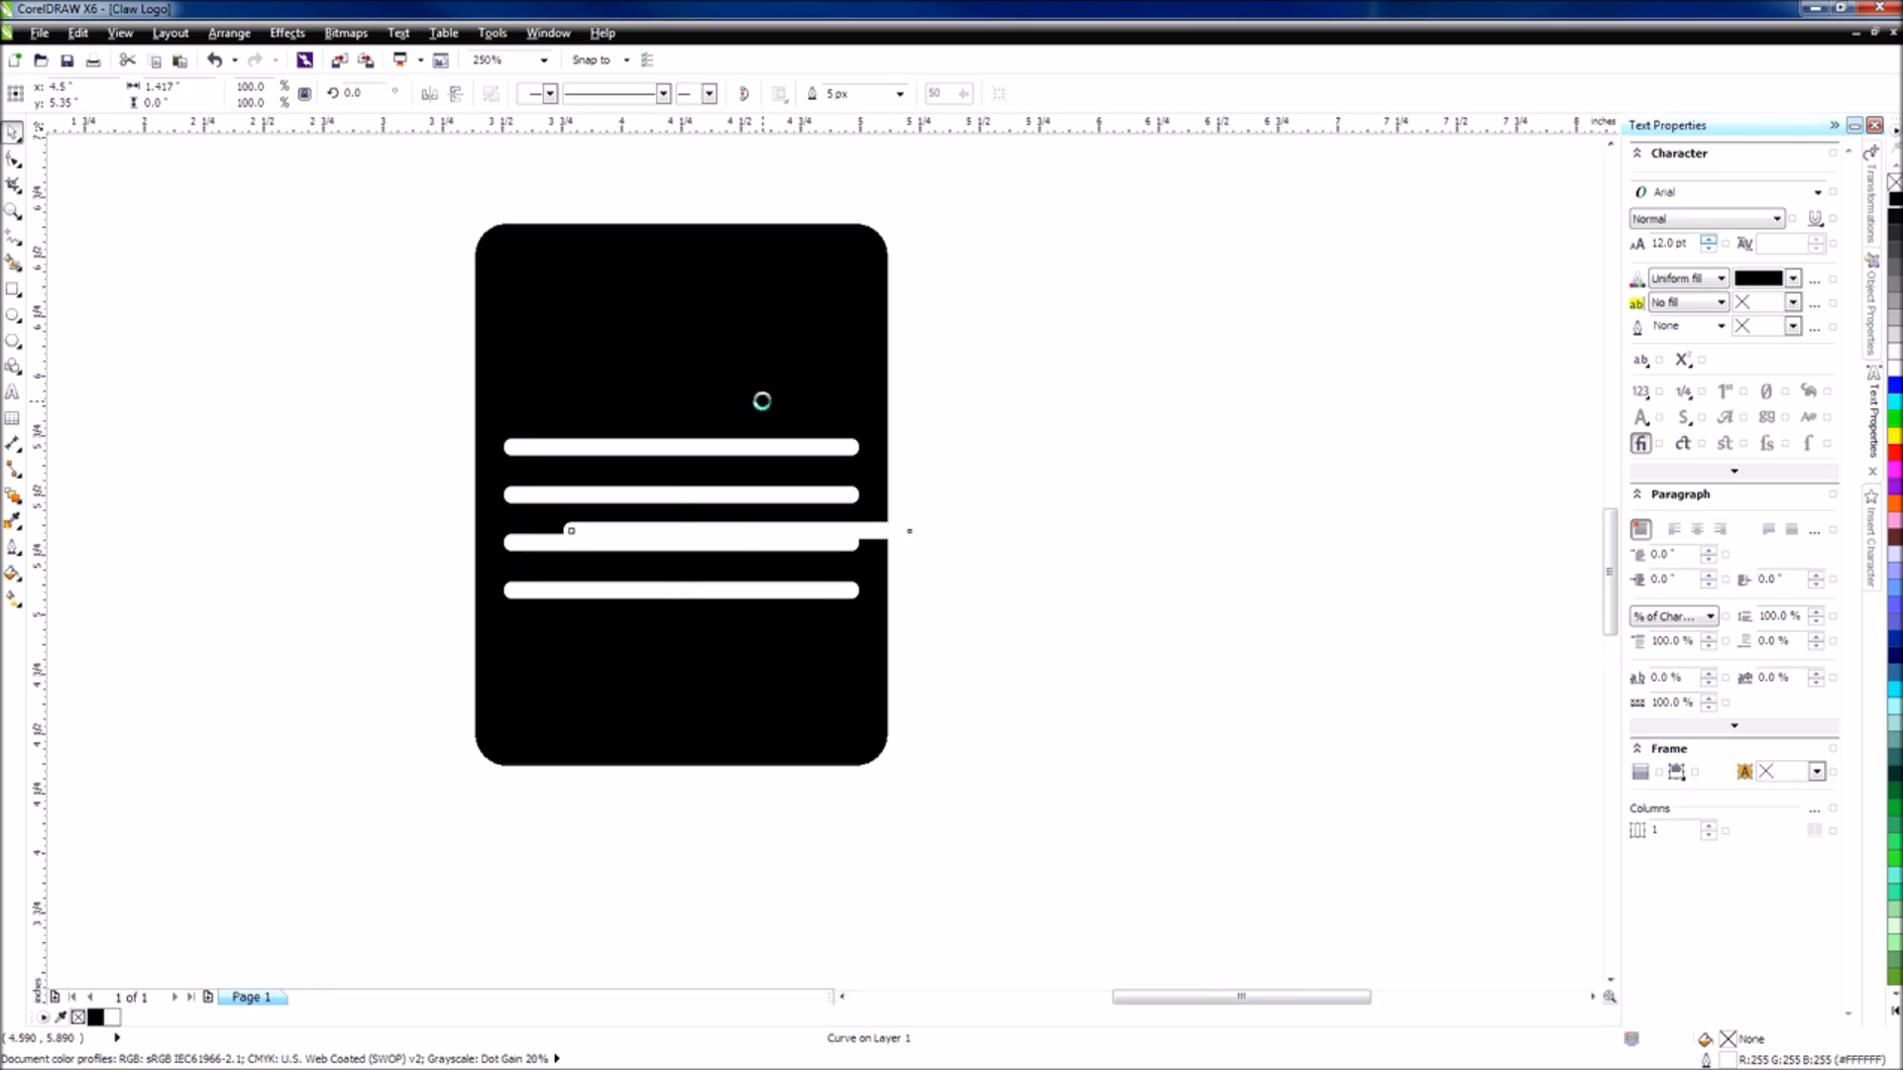
{"action": "key", "text": "ctrl+z"}
{"action": "key", "text": "Up"}
{"action": "key", "text": "Up"}
{"action": "key", "text": "Up"}
{"action": "key", "text": "Up"}
{"action": "key", "text": "Up"}
{"action": "key", "text": "Up"}
{"action": "key", "text": "Up"}
{"action": "key", "text": "Up"}
{"action": "key", "text": "Up"}
{"action": "key", "text": "Up"}
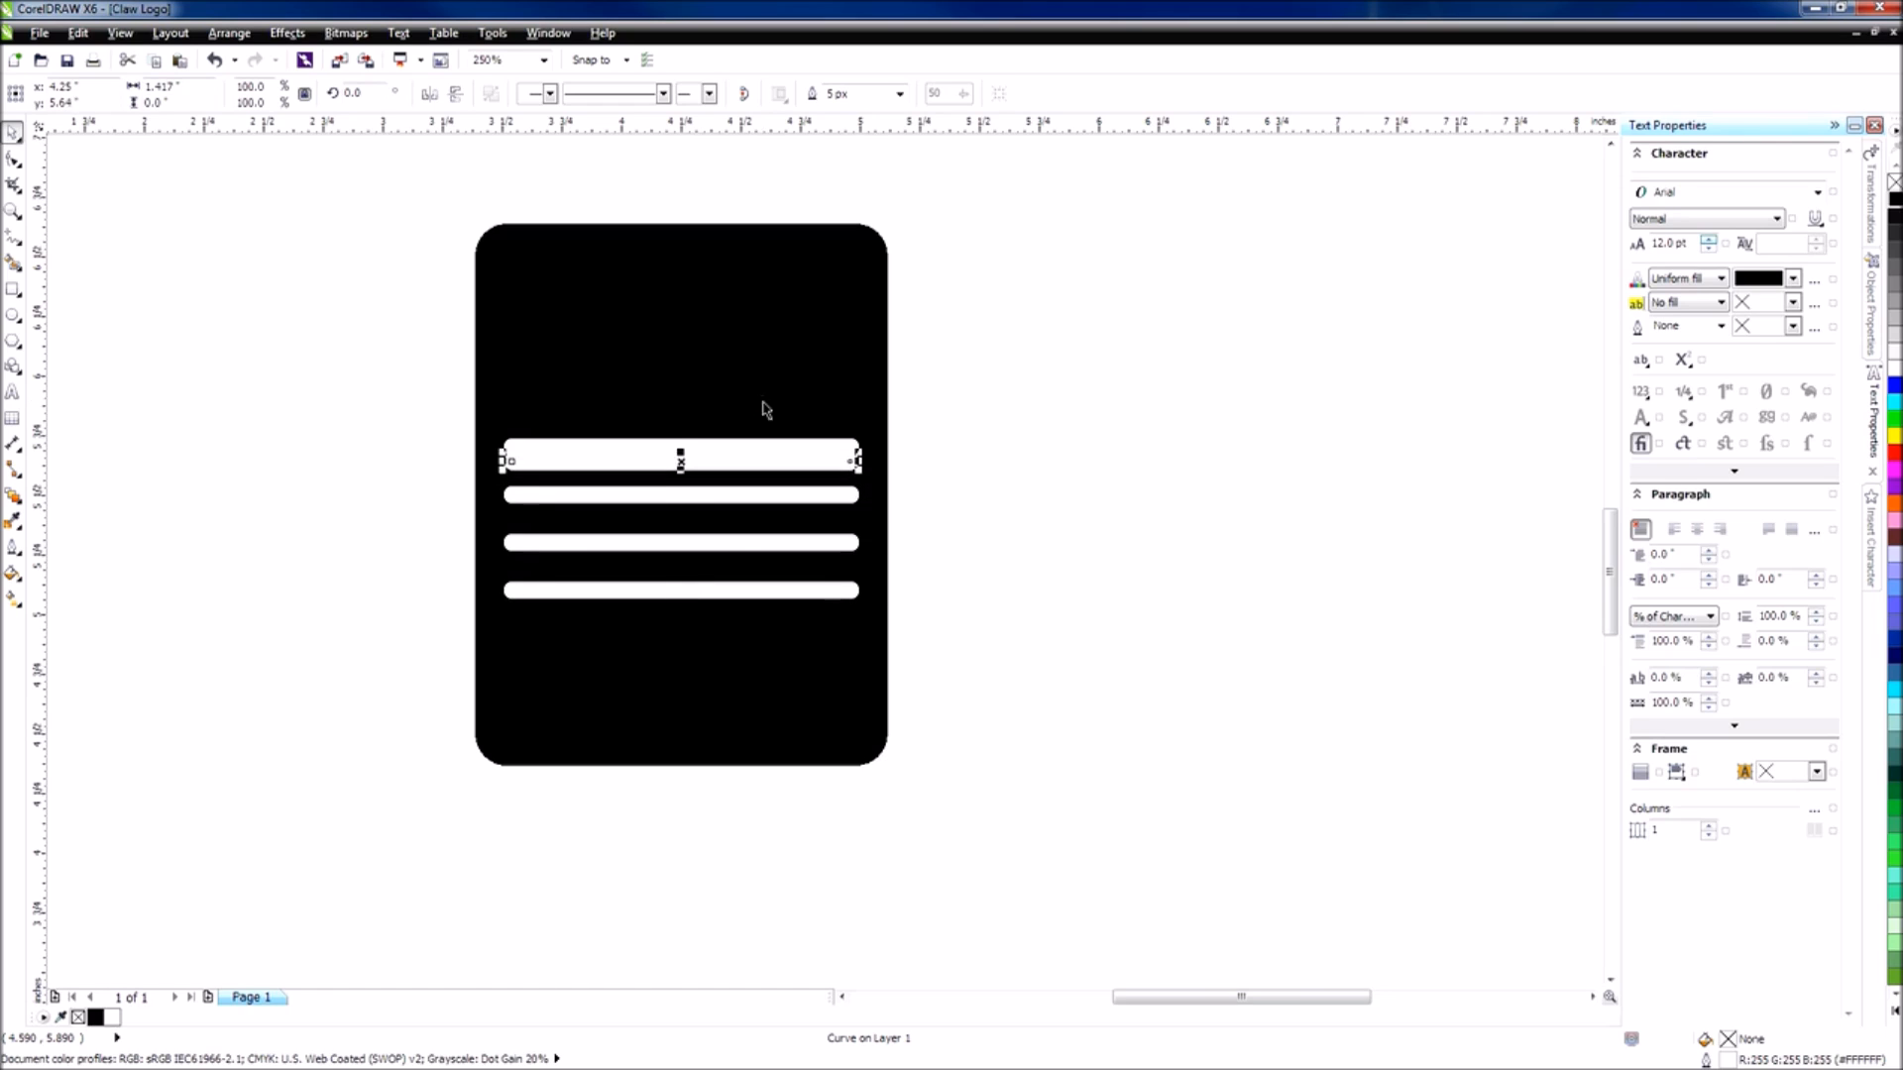
{"action": "key", "text": "KP_Add"}
{"action": "key", "text": "Up"}
{"action": "key", "text": "Up"}
{"action": "key", "text": "Up"}
{"action": "key", "text": "Up"}
{"action": "key", "text": "Up"}
{"action": "key", "text": "Up"}
{"action": "key", "text": "Up"}
{"action": "key", "text": "Up"}
{"action": "key", "text": "Up"}
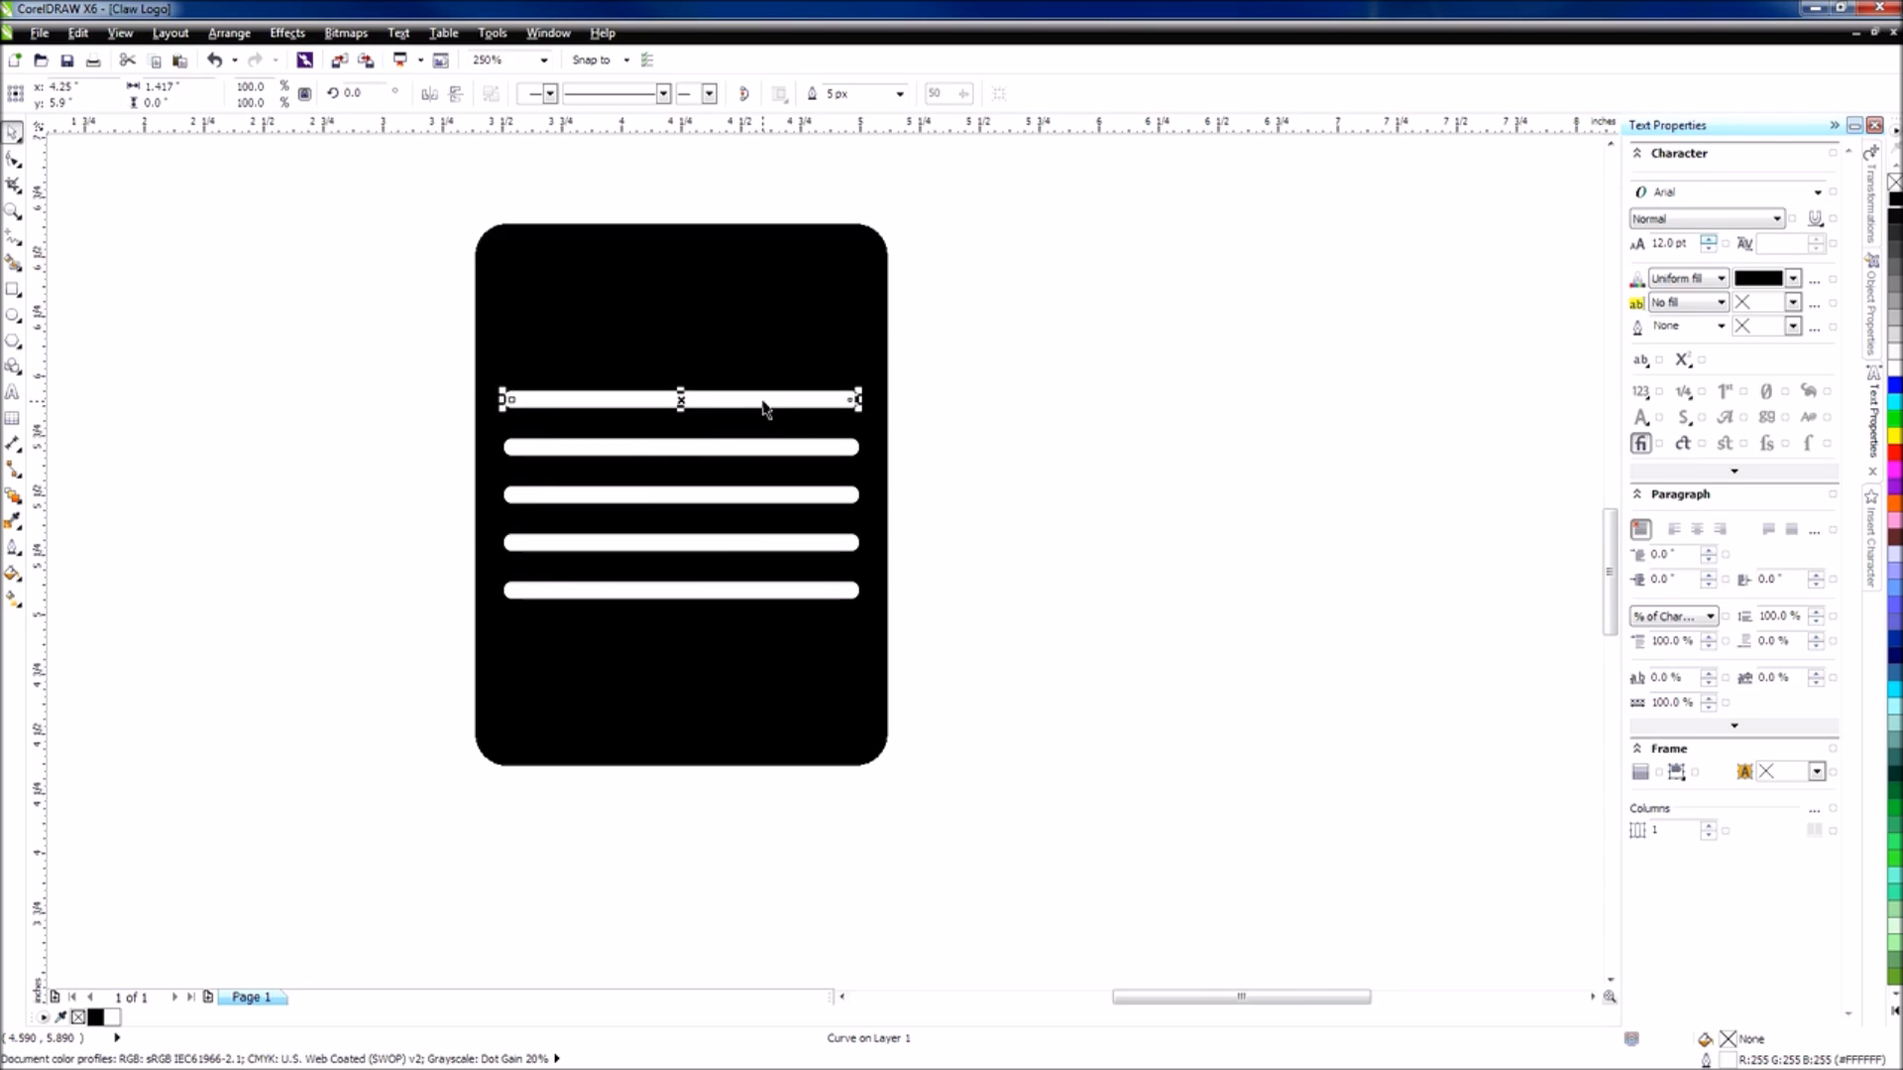
Add a sixth white line 0.2 inches above the stack, aligned with the others at y 6.1 inches.
{"action": "key", "text": "ctrl+d"}
{"action": "key", "text": "ctrl+z"}
{"action": "key", "text": "KP_Add"}
{"action": "key", "text": "Up"}
{"action": "key", "text": "Up"}
{"action": "key", "text": "Up"}
{"action": "key", "text": "Up"}
{"action": "key", "text": "Up"}
{"action": "key", "text": "Up"}
{"action": "key", "text": "Up"}
{"action": "key", "text": "Up"}
{"action": "key", "text": "Up"}
{"action": "key", "text": "Up"}
{"action": "key", "text": "Up"}
{"action": "key", "text": "Up"}
{"action": "key", "text": "Up"}
{"action": "key", "text": "Up"}
{"action": "key", "text": "Up"}
{"action": "key", "text": "Up"}
{"action": "key", "text": "Up"}
{"action": "key", "text": "Up"}
{"action": "key", "text": "Up"}
{"action": "key", "text": "Up"}
{"action": "key", "text": "Up"}
{"action": "key", "text": "Up"}
{"action": "key", "text": "Up"}
{"action": "key", "text": "Up"}
{"action": "key", "text": "Up"}
{"action": "key", "text": "Up"}
{"action": "key", "text": "Up"}
{"action": "key", "text": "Up"}
{"action": "key", "text": "Up"}
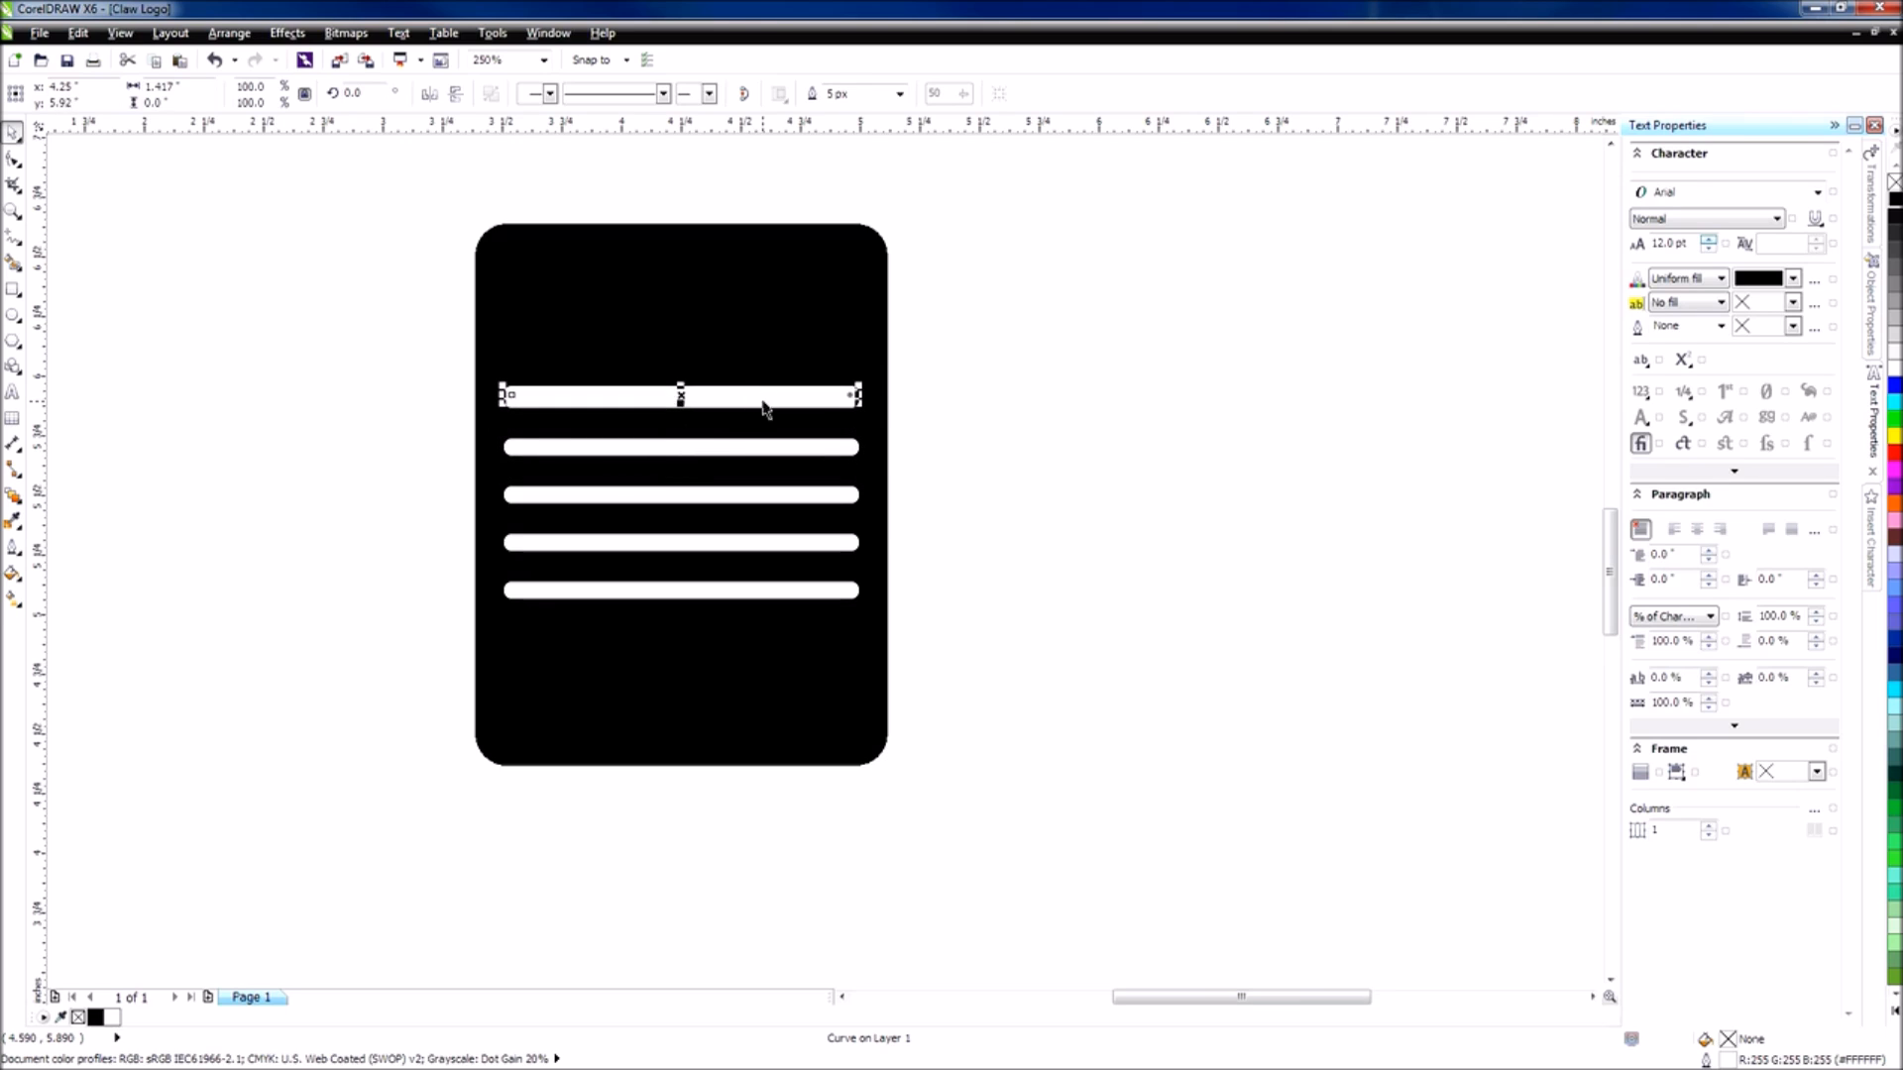
{"action": "key", "text": "Up"}
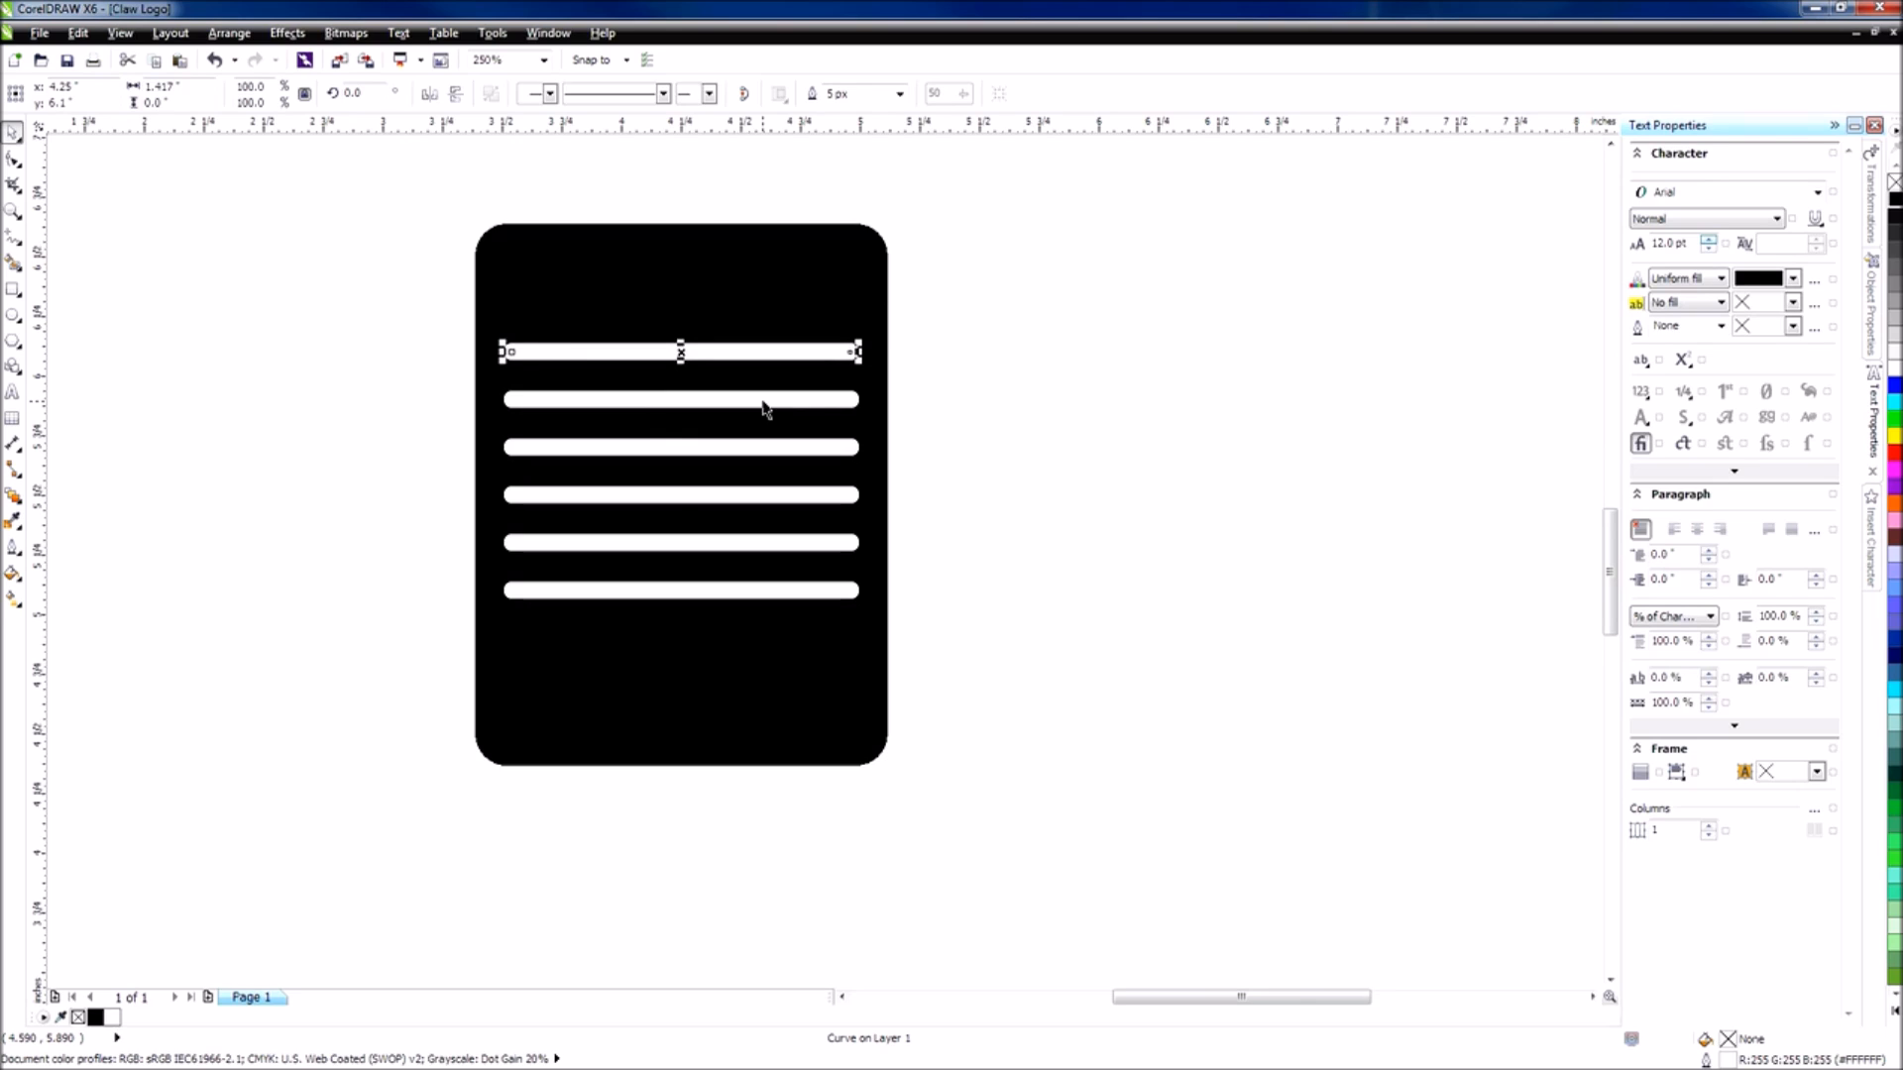
Add a seventh white line 0.2 inches below the stack at y 4.9 inches, and select the topmost line.
{"action": "key", "text": "ctrl+d"}
{"action": "key", "text": "p"}
{"action": "key", "text": "Down"}
{"action": "key", "text": "Down"}
{"action": "key", "text": "Down"}
{"action": "key", "text": "Down"}
{"action": "key", "text": "Down"}
{"action": "key", "text": "Down"}
{"action": "key", "text": "Down"}
{"action": "key", "text": "Down"}
{"action": "key", "text": "Down"}
{"action": "key", "text": "Down"}
{"action": "key", "text": "Down"}
{"action": "key", "text": "Down"}
{"action": "key", "text": "Down"}
{"action": "key", "text": "Down"}
{"action": "key", "text": "Down"}
{"action": "key", "text": "Down"}
{"action": "key", "text": "Down"}
{"action": "key", "text": "Down"}
{"action": "key", "text": "Down"}
{"action": "key", "text": "Down"}
{"action": "key", "text": "Down"}
{"action": "key", "text": "Down"}
{"action": "key", "text": "Down"}
{"action": "key", "text": "Down"}
{"action": "key", "text": "Down"}
{"action": "key", "text": "Down"}
{"action": "key", "text": "Down"}
{"action": "key", "text": "Down"}
{"action": "key", "text": "Down"}
{"action": "key", "text": "Down"}
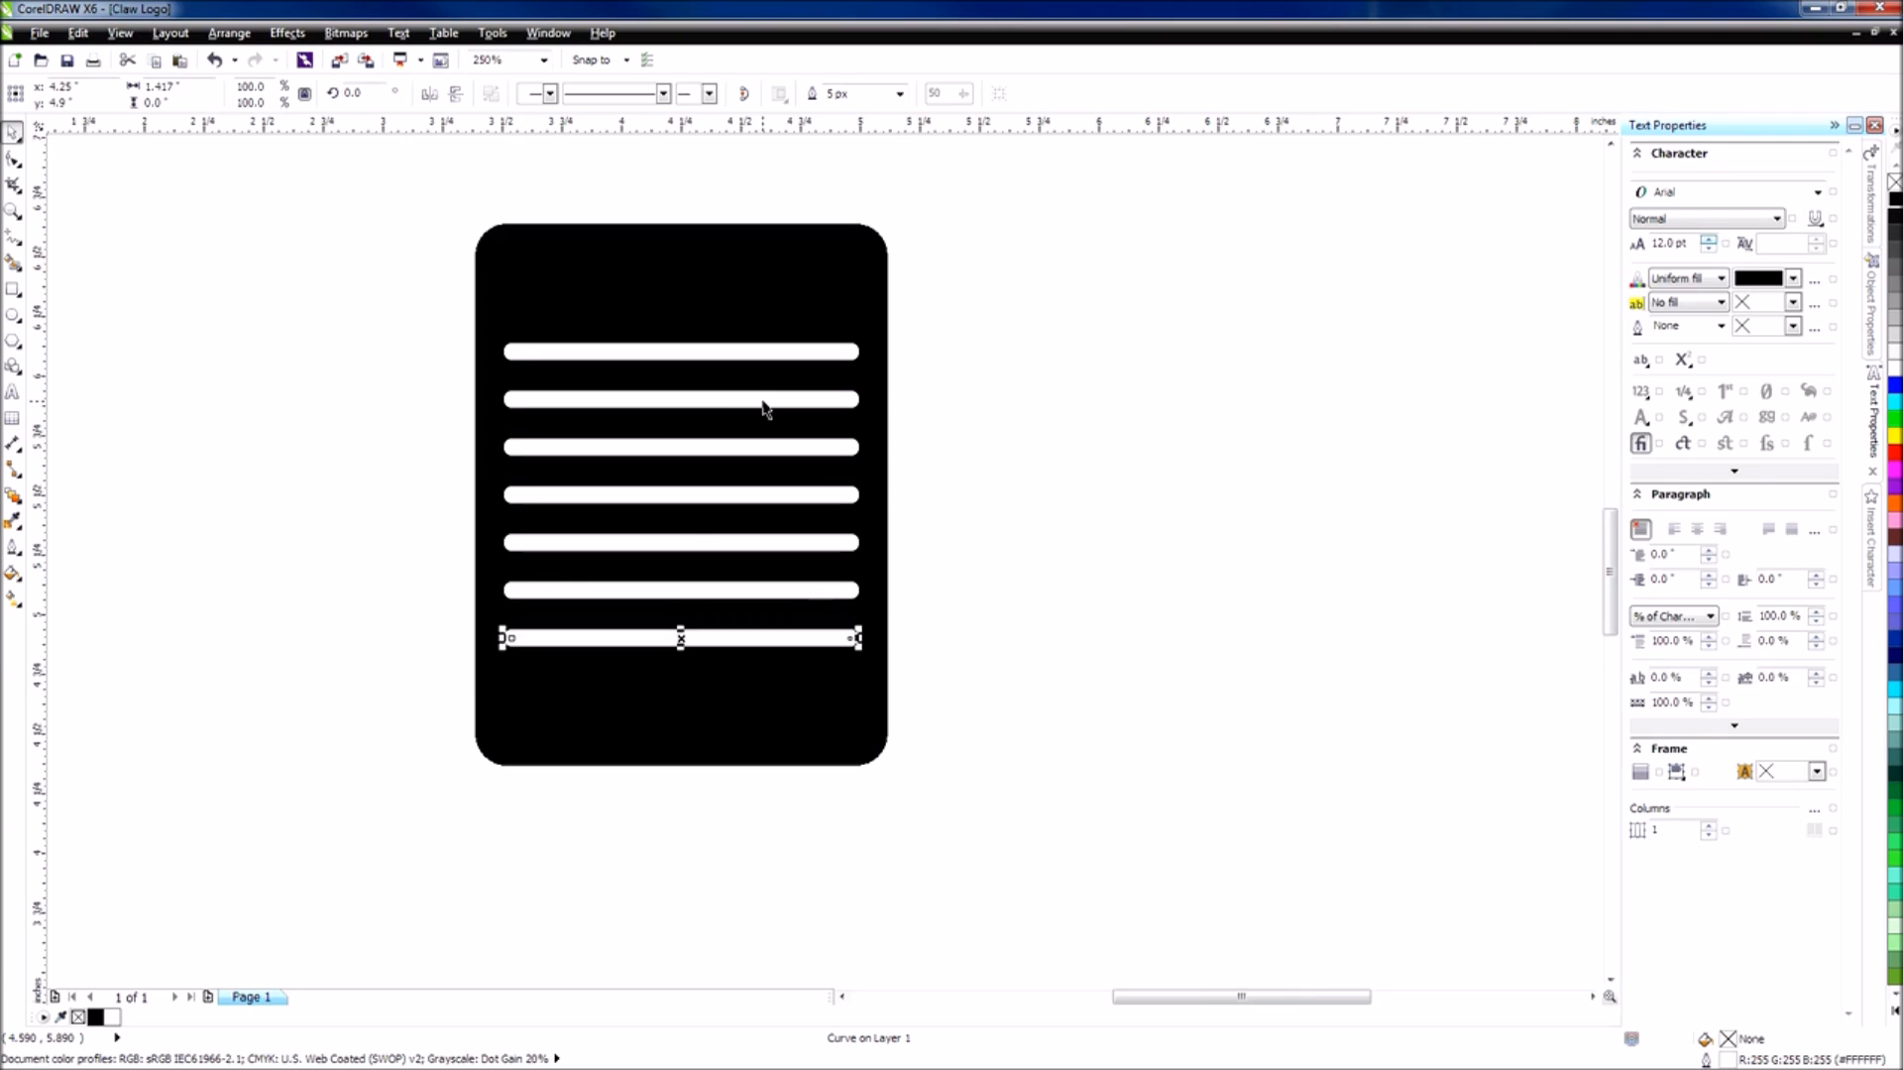
{"action": "left_click", "coordinate": [968, 486]}
{"action": "left_click", "coordinate": [780, 351]}
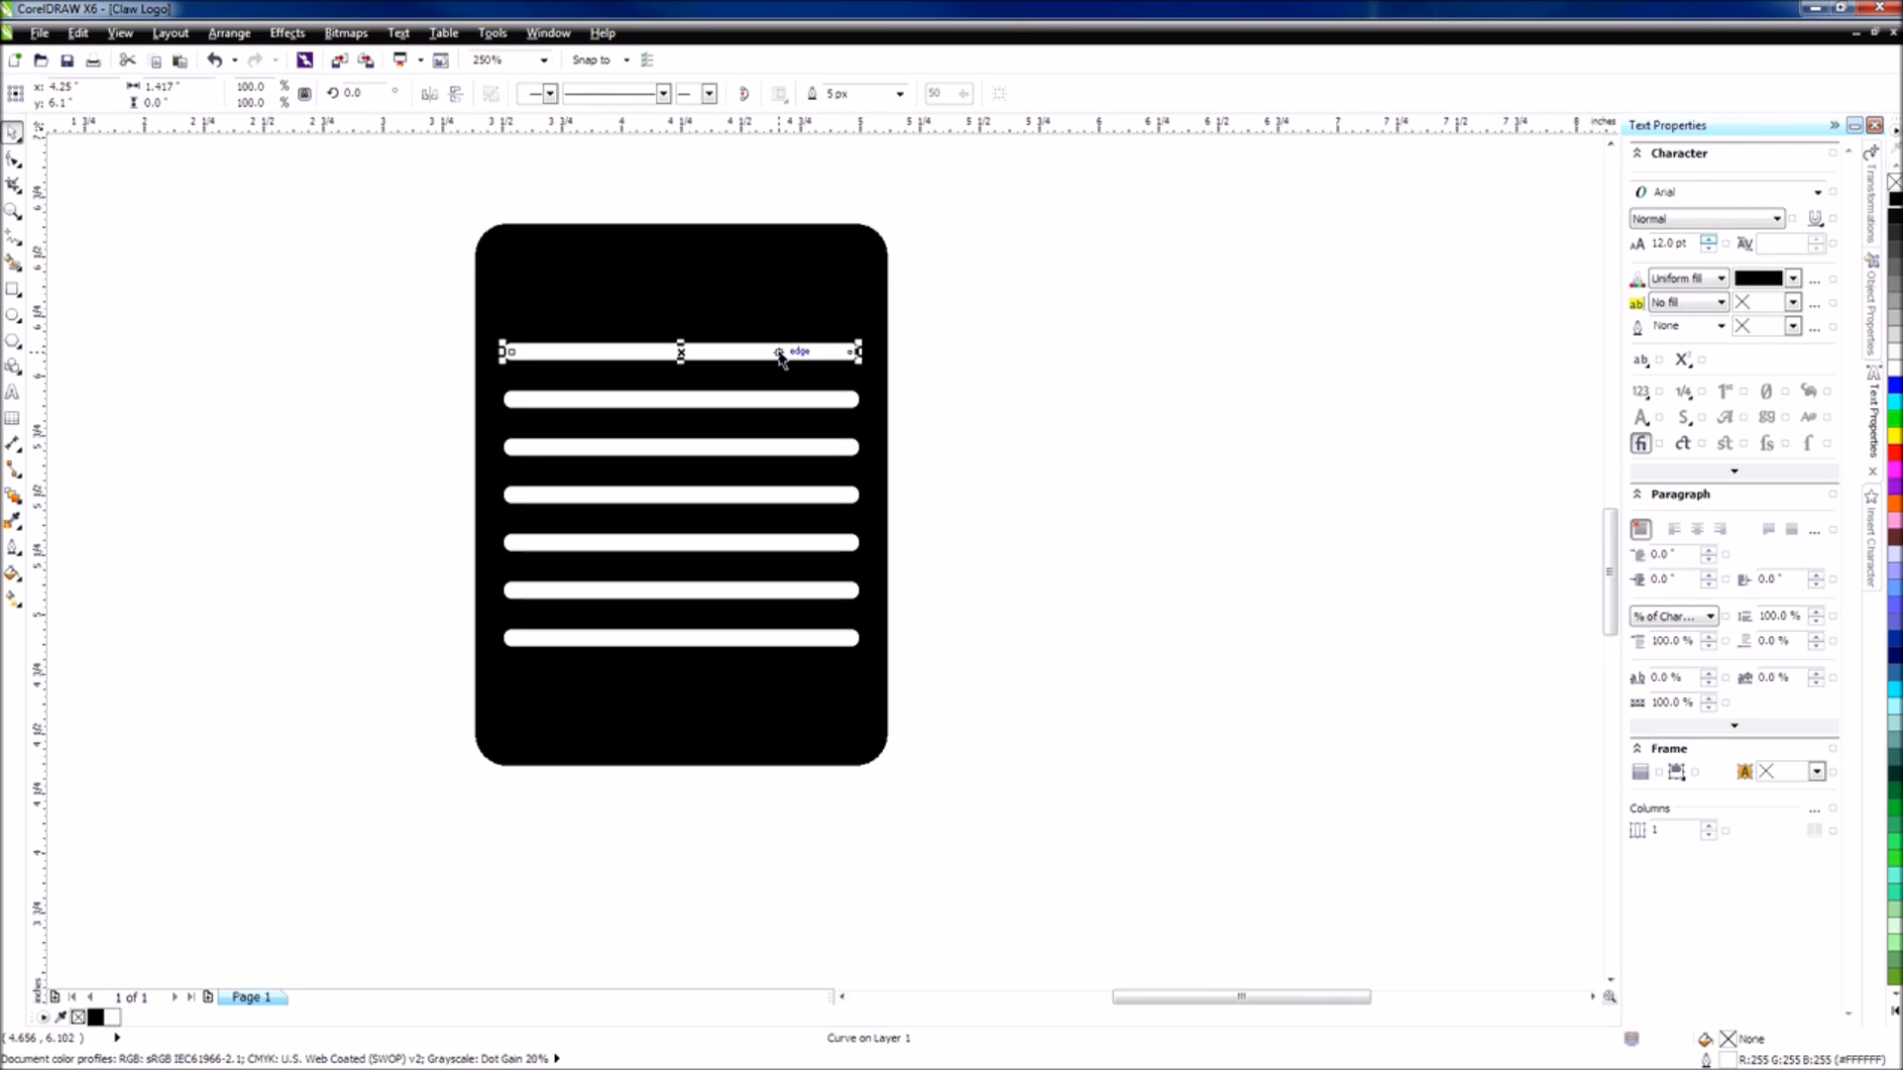
Add an eighth white line 0.2 inches above the stack, aligned with the others at y 6.3 inches.
{"action": "key", "text": "ctrl+d"}
{"action": "key", "text": "p"}
{"action": "key", "text": "Up"}
{"action": "key", "text": "Up"}
{"action": "key", "text": "Up"}
{"action": "key", "text": "Up"}
{"action": "key", "text": "Up"}
{"action": "key", "text": "Up"}
{"action": "key", "text": "Up"}
{"action": "key", "text": "Up"}
{"action": "key", "text": "Up"}
{"action": "key", "text": "Up"}
{"action": "key", "text": "Up"}
{"action": "key", "text": "Up"}
{"action": "key", "text": "Up"}
{"action": "key", "text": "Up"}
{"action": "key", "text": "Up"}
{"action": "key", "text": "Up"}
{"action": "key", "text": "Up"}
{"action": "key", "text": "Up"}
{"action": "key", "text": "Up"}
{"action": "key", "text": "Up"}
{"action": "key", "text": "Up"}
{"action": "key", "text": "Up"}
{"action": "key", "text": "Up"}
{"action": "key", "text": "Up"}
{"action": "key", "text": "Up"}
{"action": "key", "text": "Up"}
{"action": "key", "text": "Up"}
{"action": "key", "text": "Up"}
{"action": "key", "text": "Up"}
{"action": "key", "text": "Up"}
{"action": "key", "text": "Up"}
{"action": "key", "text": "Up"}
{"action": "key", "text": "Up"}
{"action": "key", "text": "Up"}
{"action": "key", "text": "Up"}
{"action": "key", "text": "Up"}
{"action": "key", "text": "Up"}
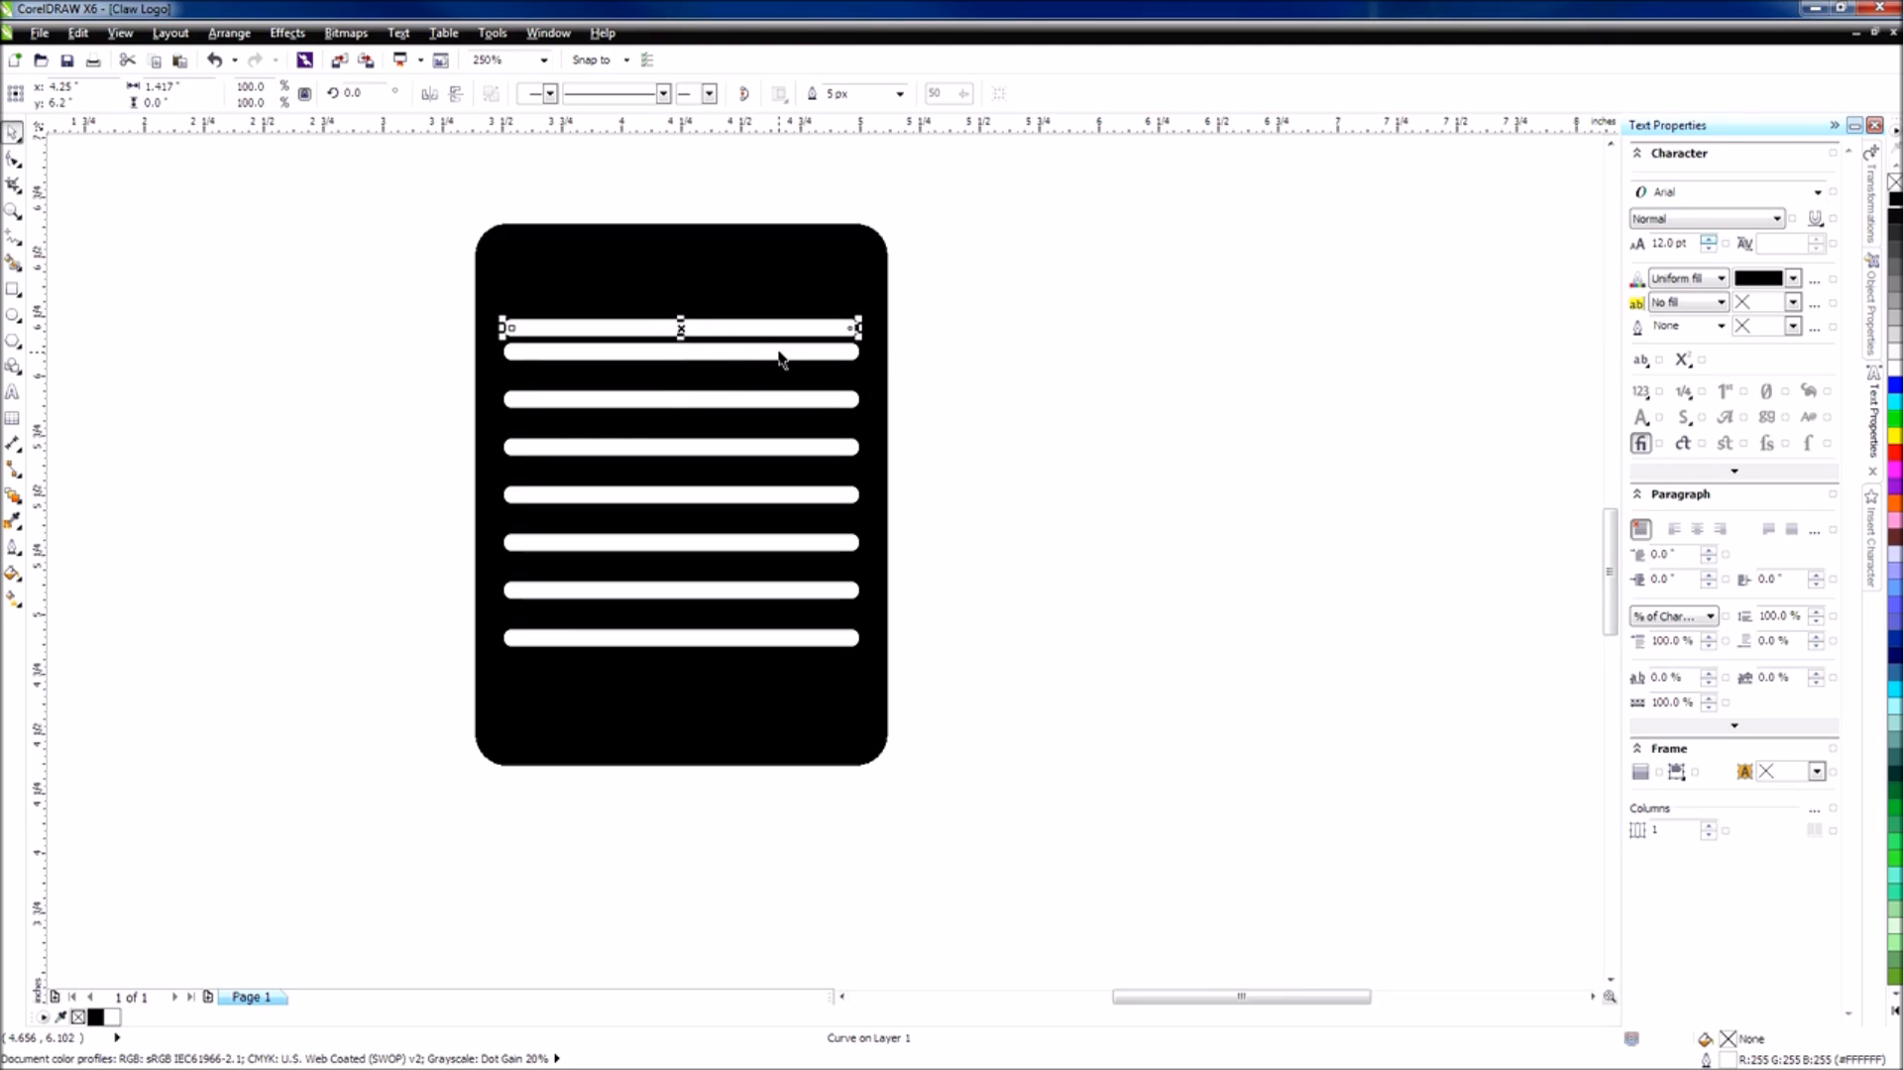
{"action": "key", "text": "Up"}
{"action": "key", "text": "Up"}
{"action": "key", "text": "Up"}
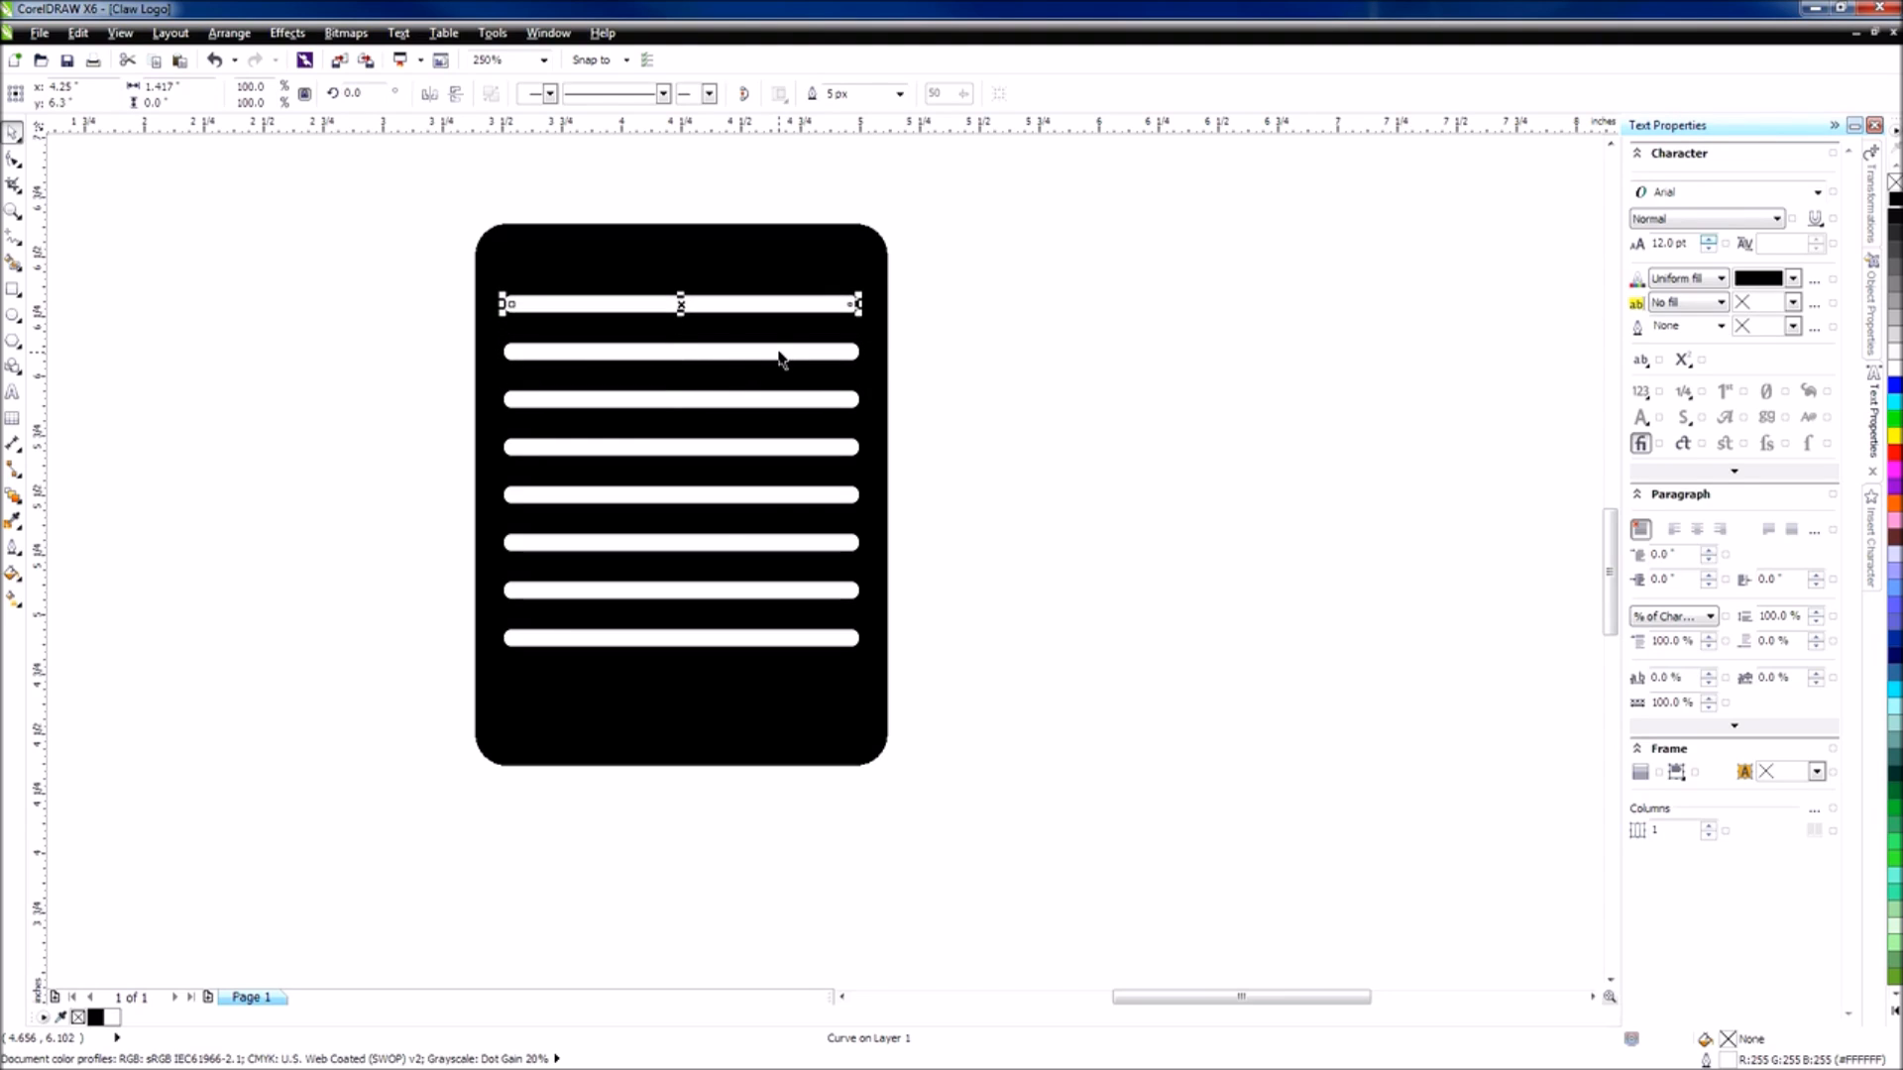
{"action": "left_click", "coordinate": [922, 424]}
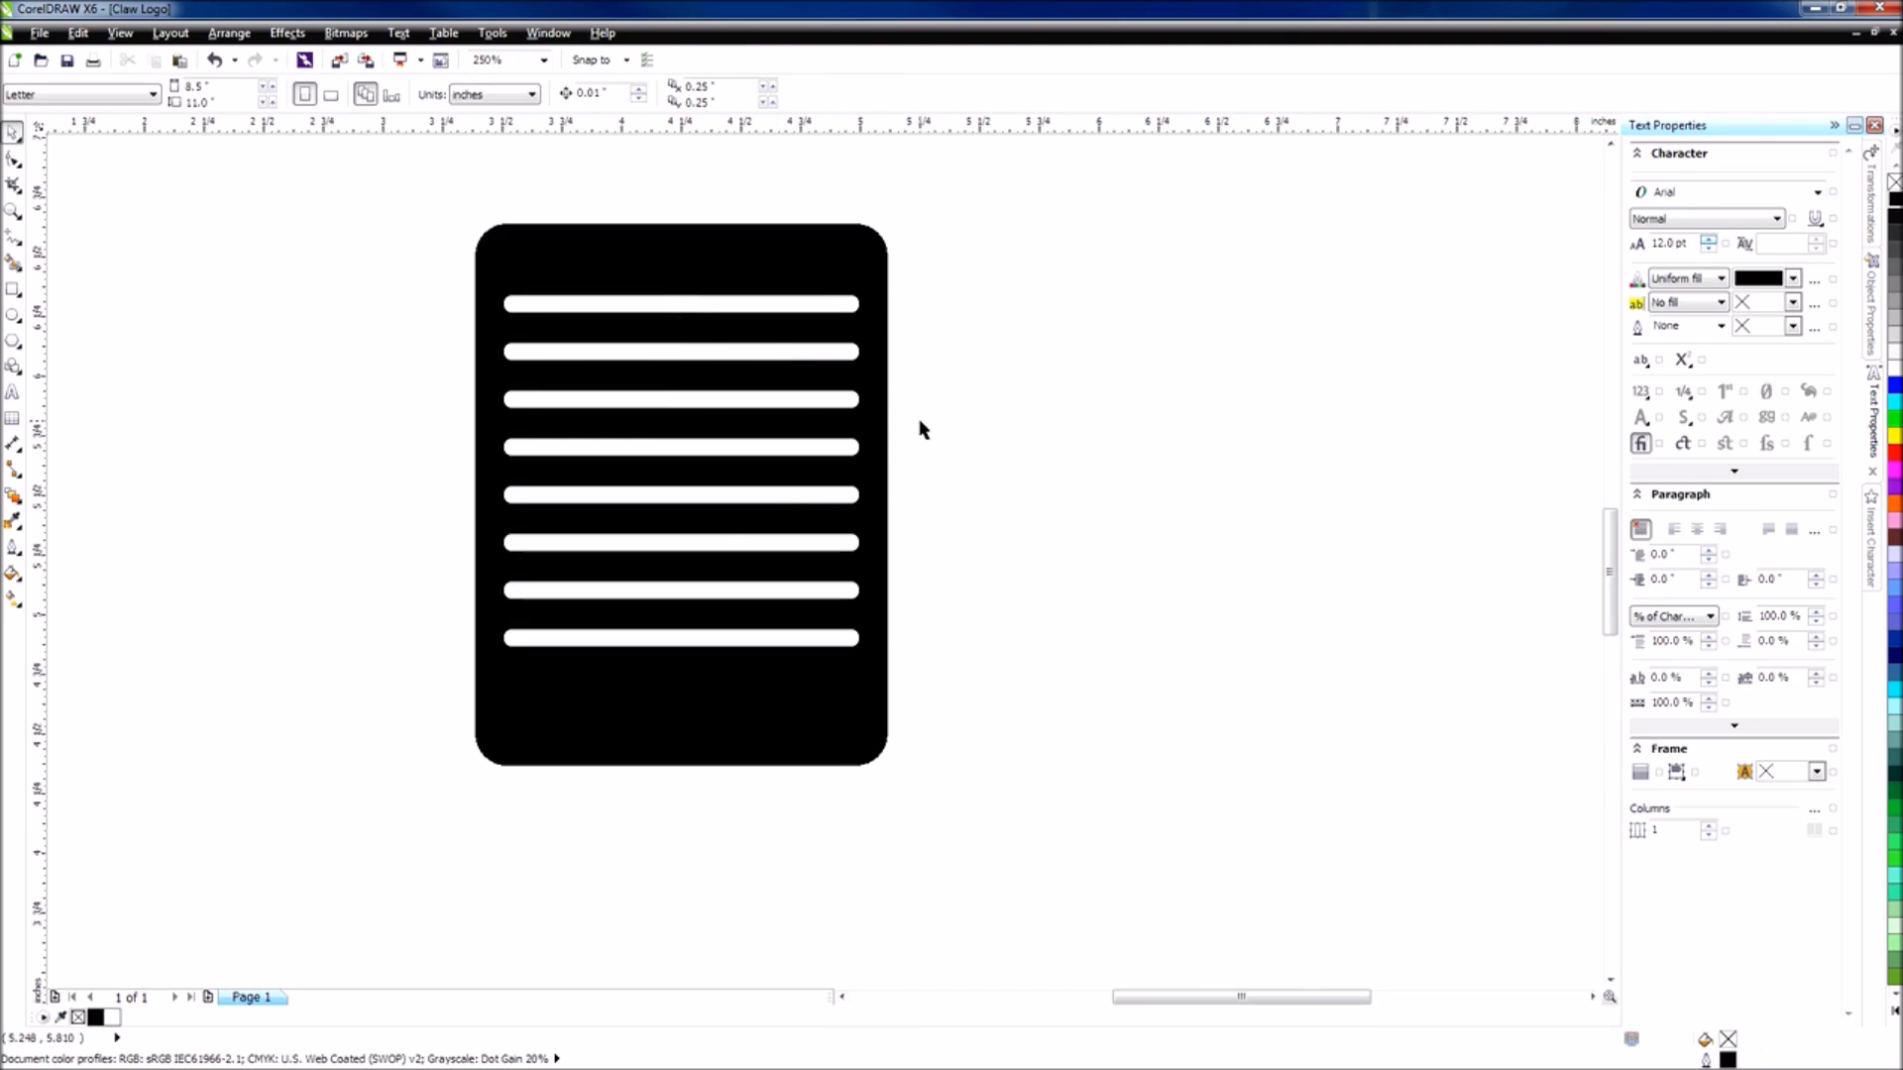
Add a ninth white line 0.2 inches below the stack, aligned with the others at y 4.7 inches.
{"action": "left_click", "coordinate": [764, 494]}
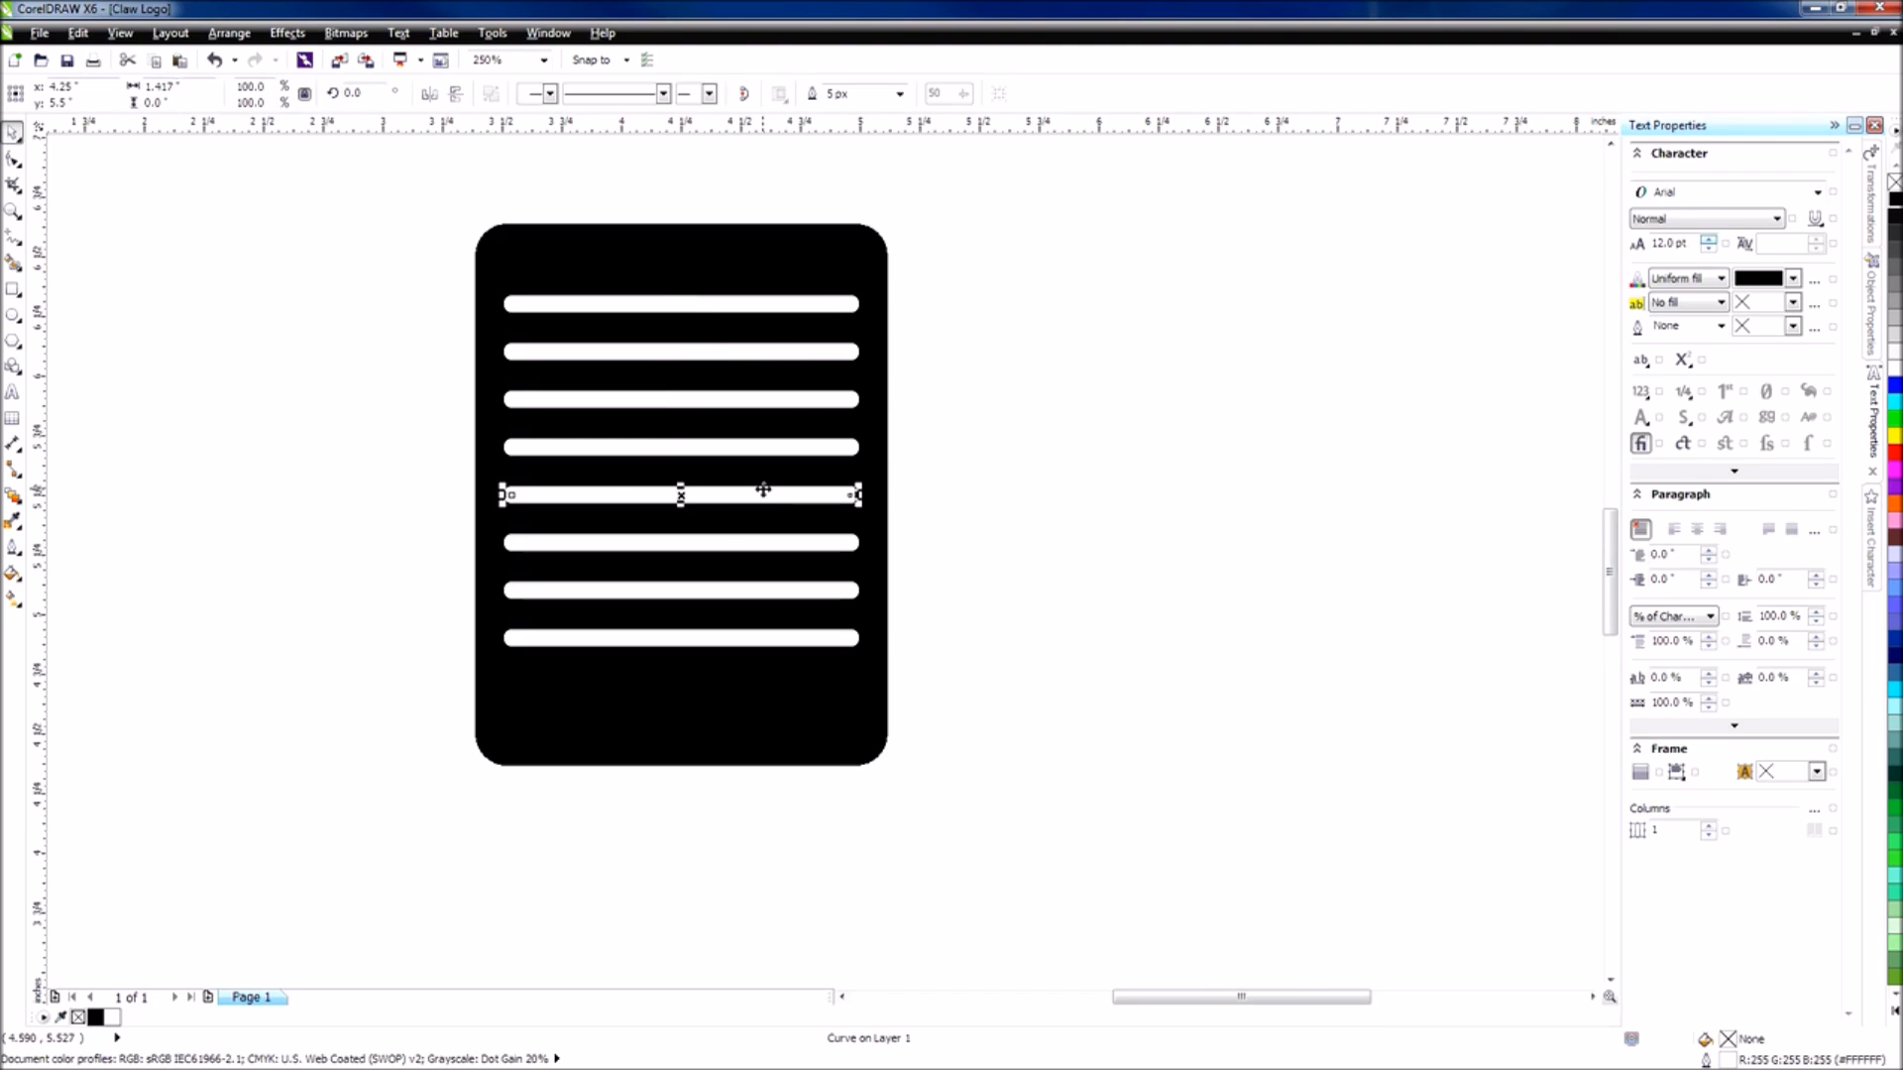
{"action": "key", "text": "Up"}
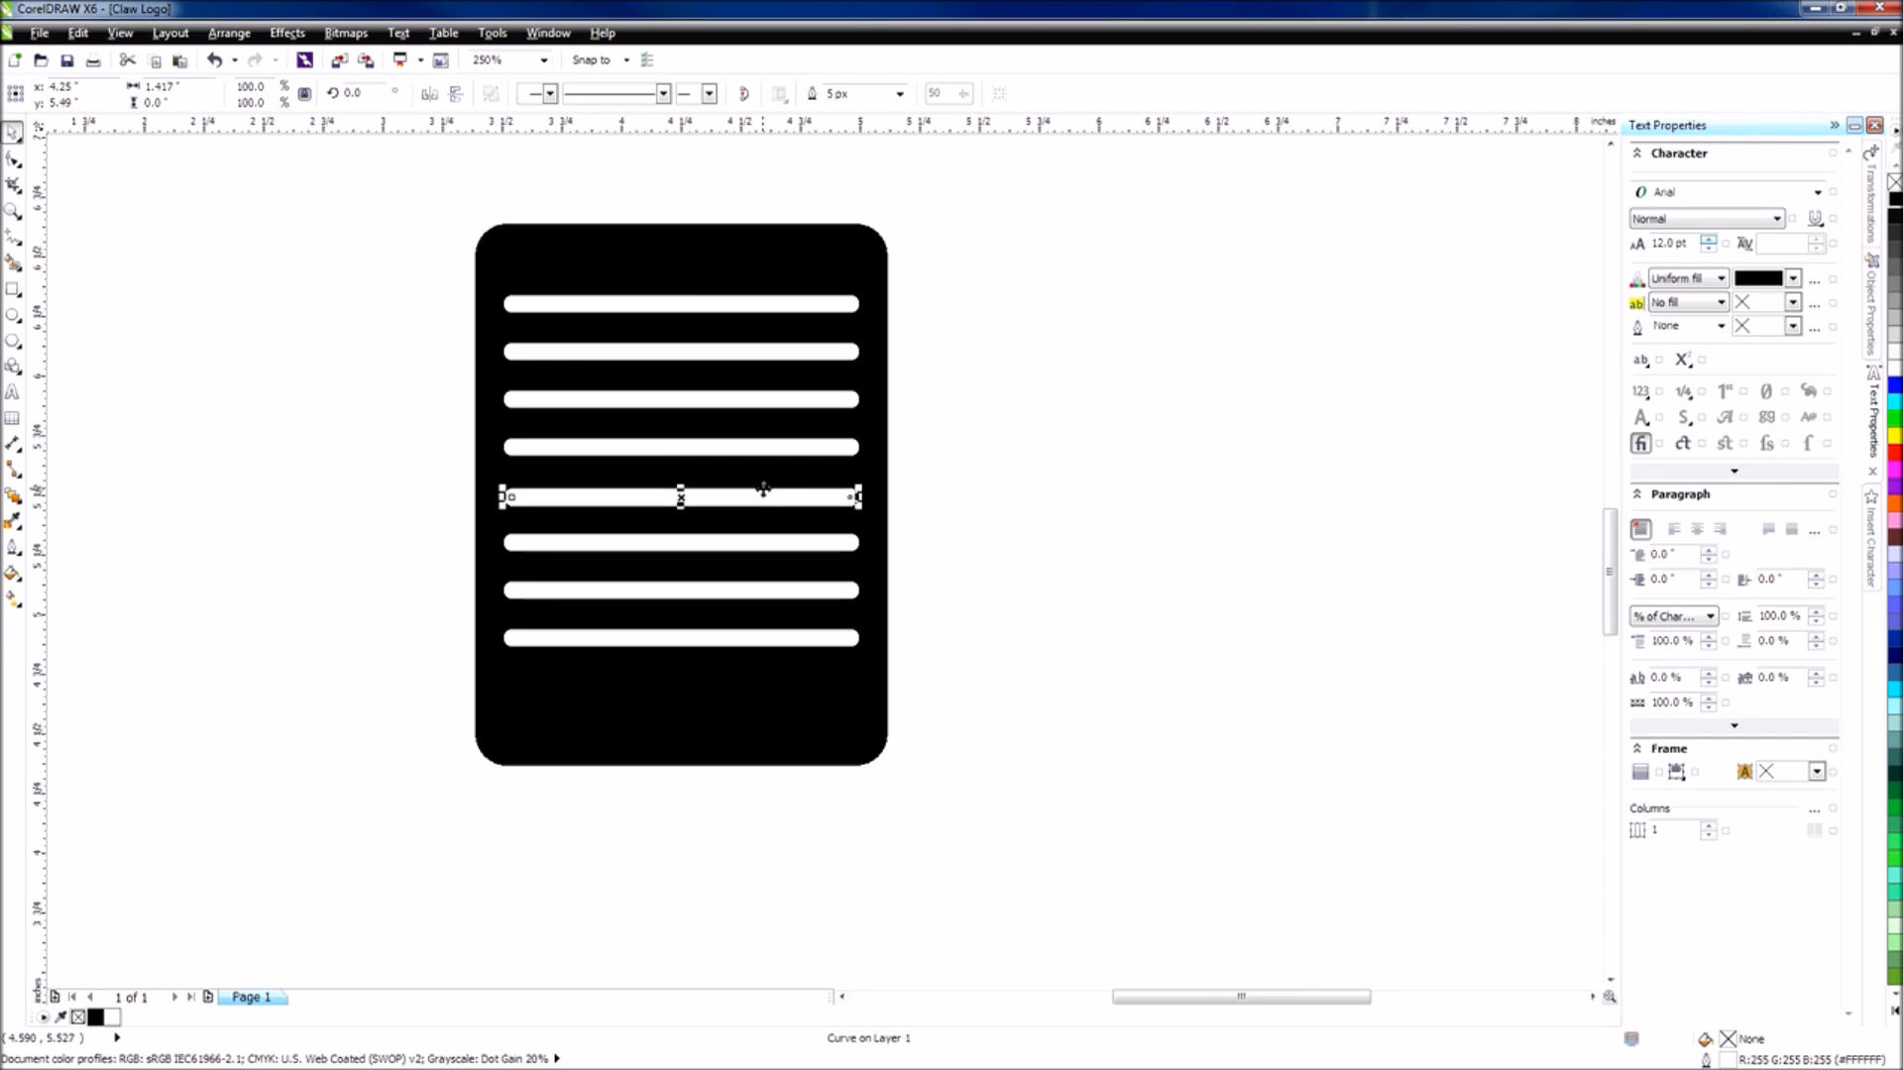
{"action": "key", "text": "Down"}
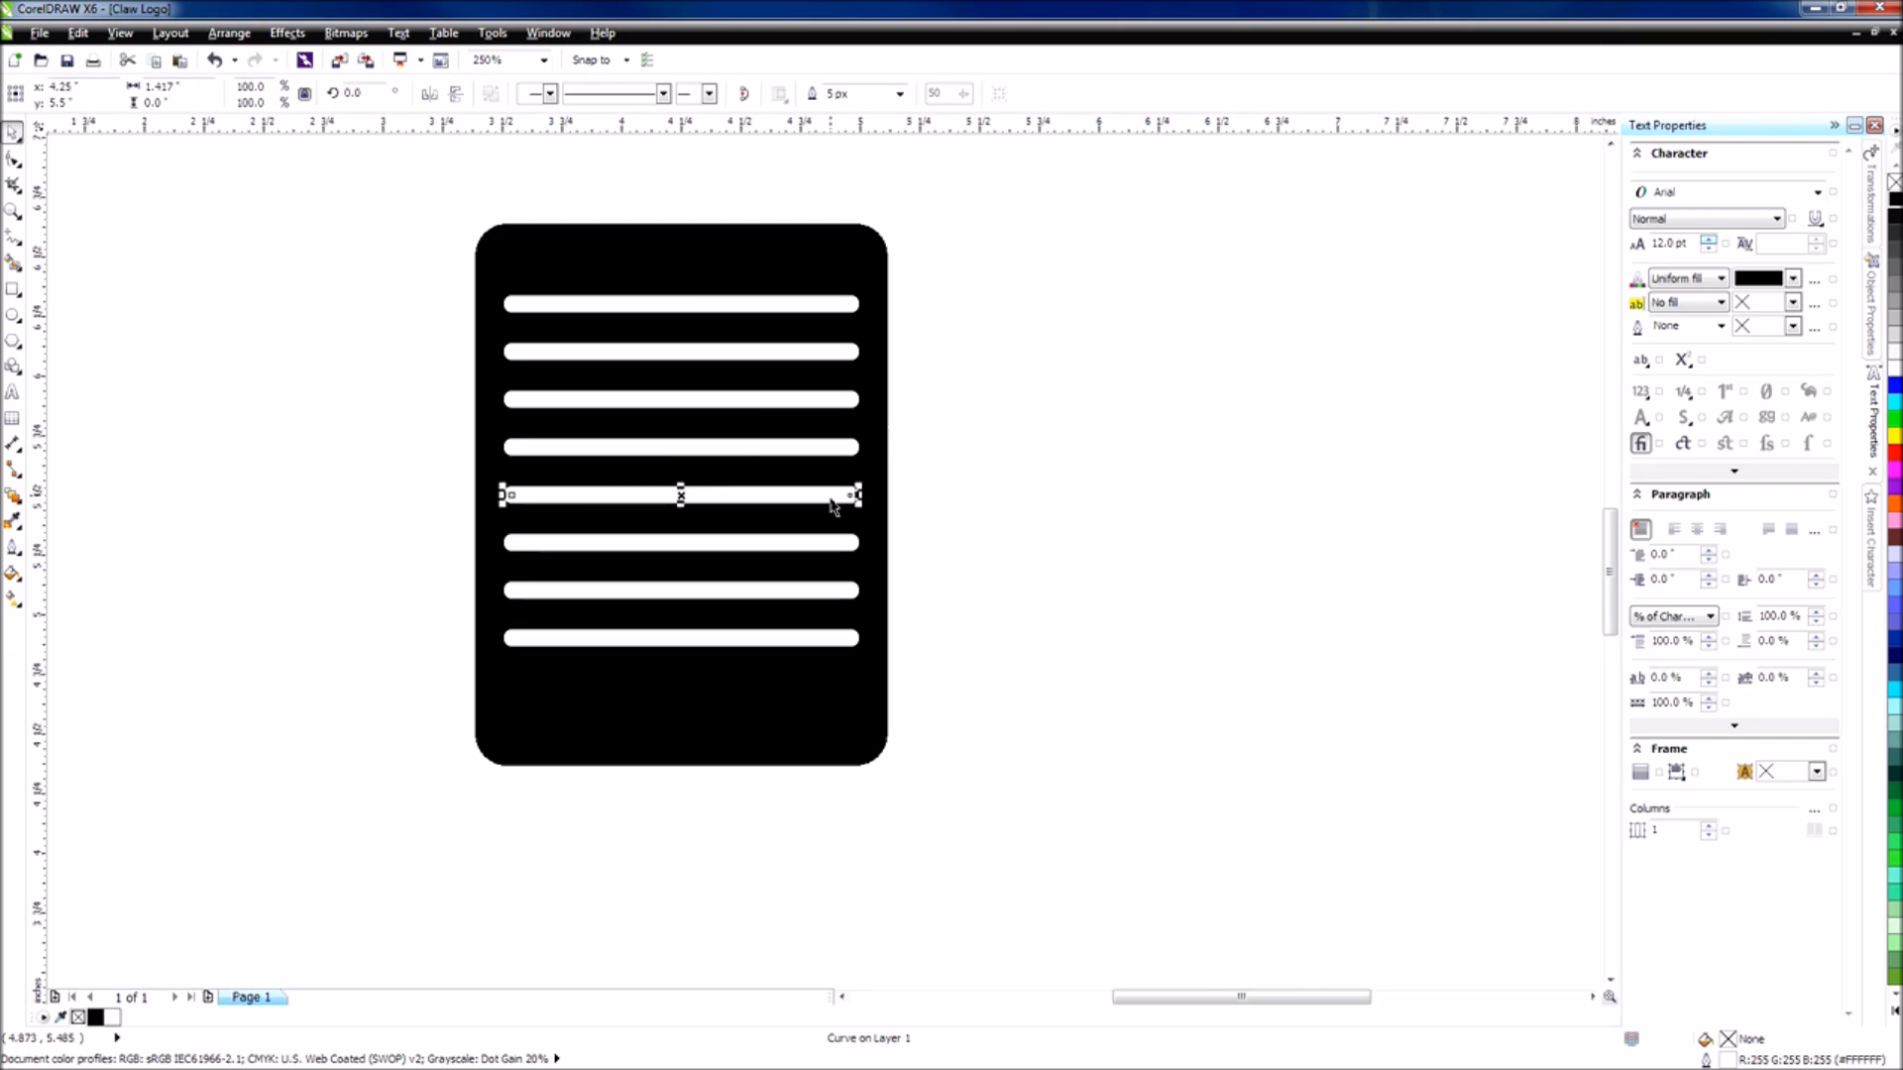
{"action": "key", "text": "Down"}
{"action": "key", "text": "Down"}
{"action": "key", "text": "Down"}
{"action": "key", "text": "Down"}
{"action": "key", "text": "Down"}
{"action": "key", "text": "Down"}
{"action": "key", "text": "Down"}
{"action": "key", "text": "Down"}
{"action": "key", "text": "Down"}
{"action": "key", "text": "Down"}
{"action": "key", "text": "Down"}
{"action": "key", "text": "Down"}
{"action": "key", "text": "Down"}
{"action": "key", "text": "Down"}
{"action": "key", "text": "Down"}
{"action": "key", "text": "Down"}
{"action": "key", "text": "Down"}
{"action": "key", "text": "Down"}
{"action": "key", "text": "Down"}
{"action": "key", "text": "Down"}
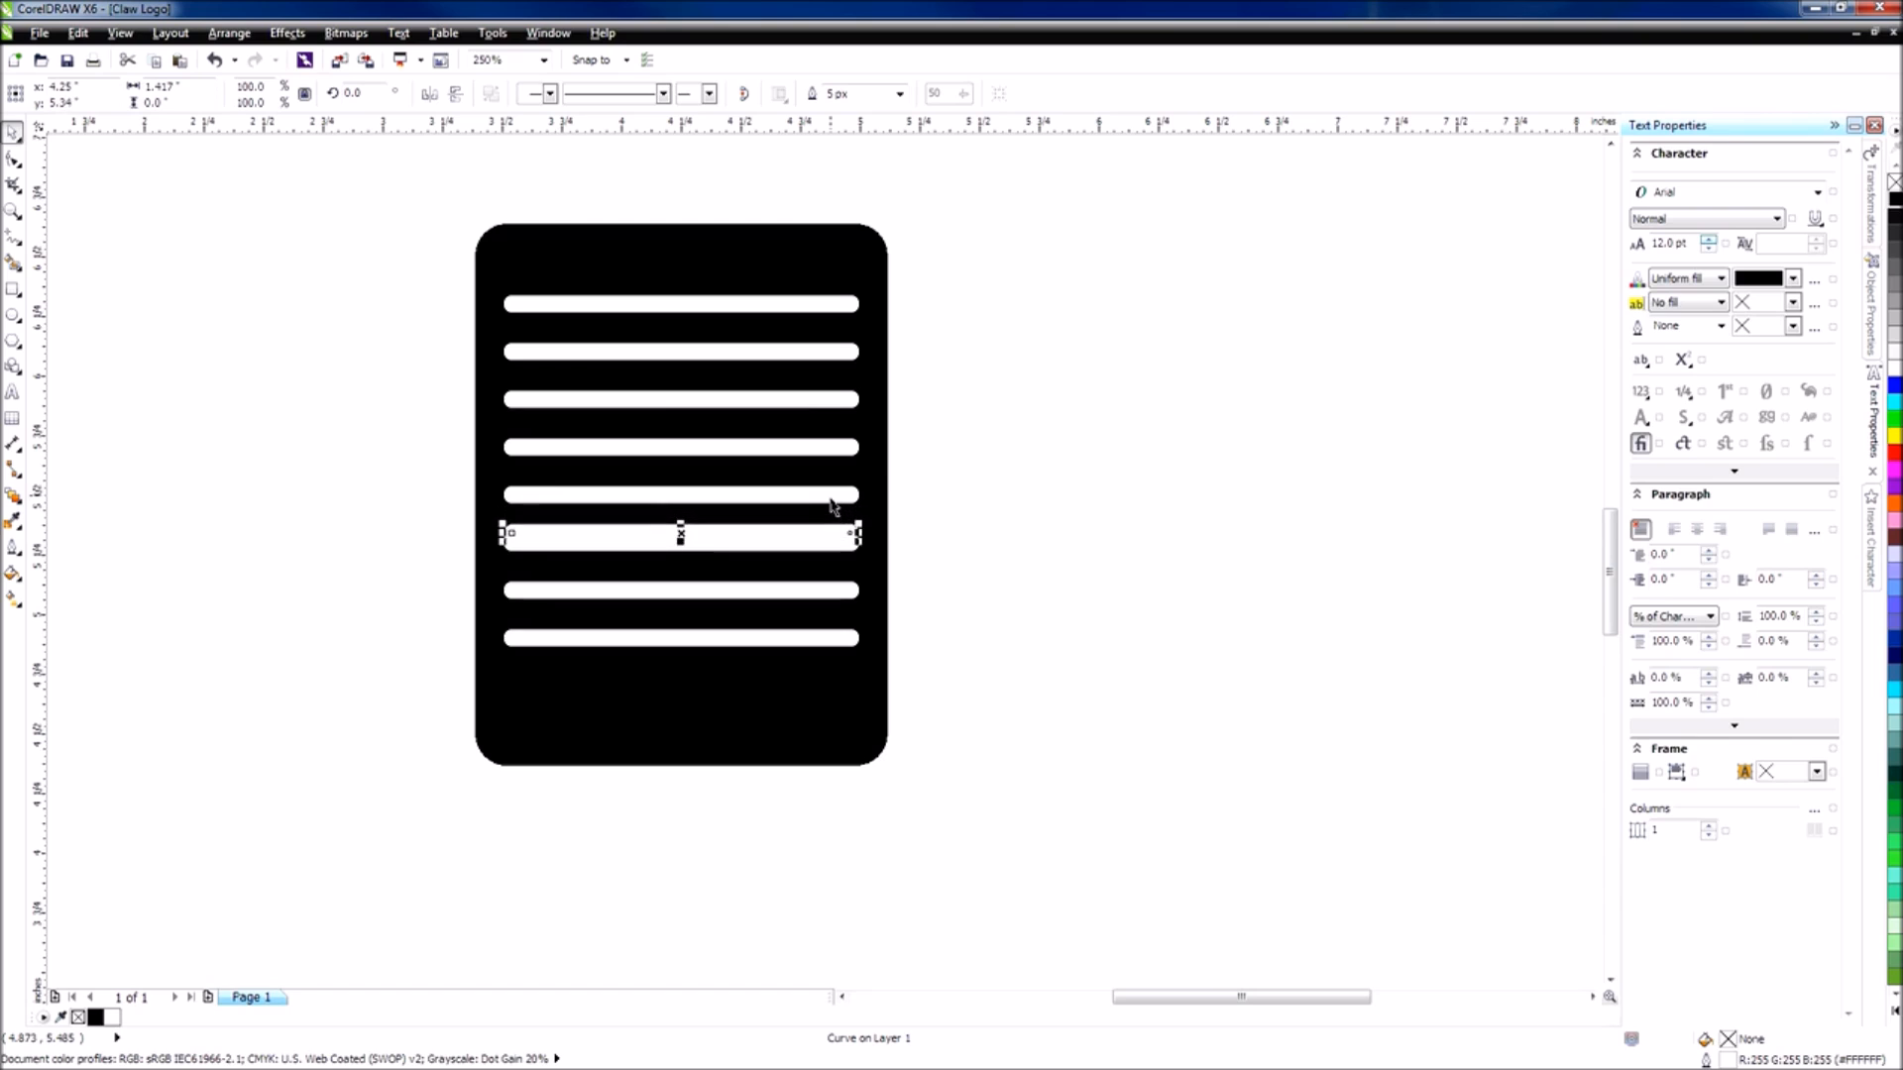
{"action": "key", "text": "Down"}
{"action": "key", "text": "Down"}
{"action": "key", "text": "Down"}
{"action": "key", "text": "Down"}
{"action": "key", "text": "Down"}
{"action": "key", "text": "Down"}
{"action": "key", "text": "Down"}
{"action": "key", "text": "Down"}
{"action": "key", "text": "Down"}
{"action": "key", "text": "Down"}
{"action": "key", "text": "Down"}
{"action": "key", "text": "Down"}
{"action": "key", "text": "Down"}
{"action": "key", "text": "Down"}
{"action": "key", "text": "Down"}
{"action": "key", "text": "Down"}
{"action": "key", "text": "Down"}
{"action": "key", "text": "Down"}
{"action": "key", "text": "Down"}
{"action": "key", "text": "Down"}
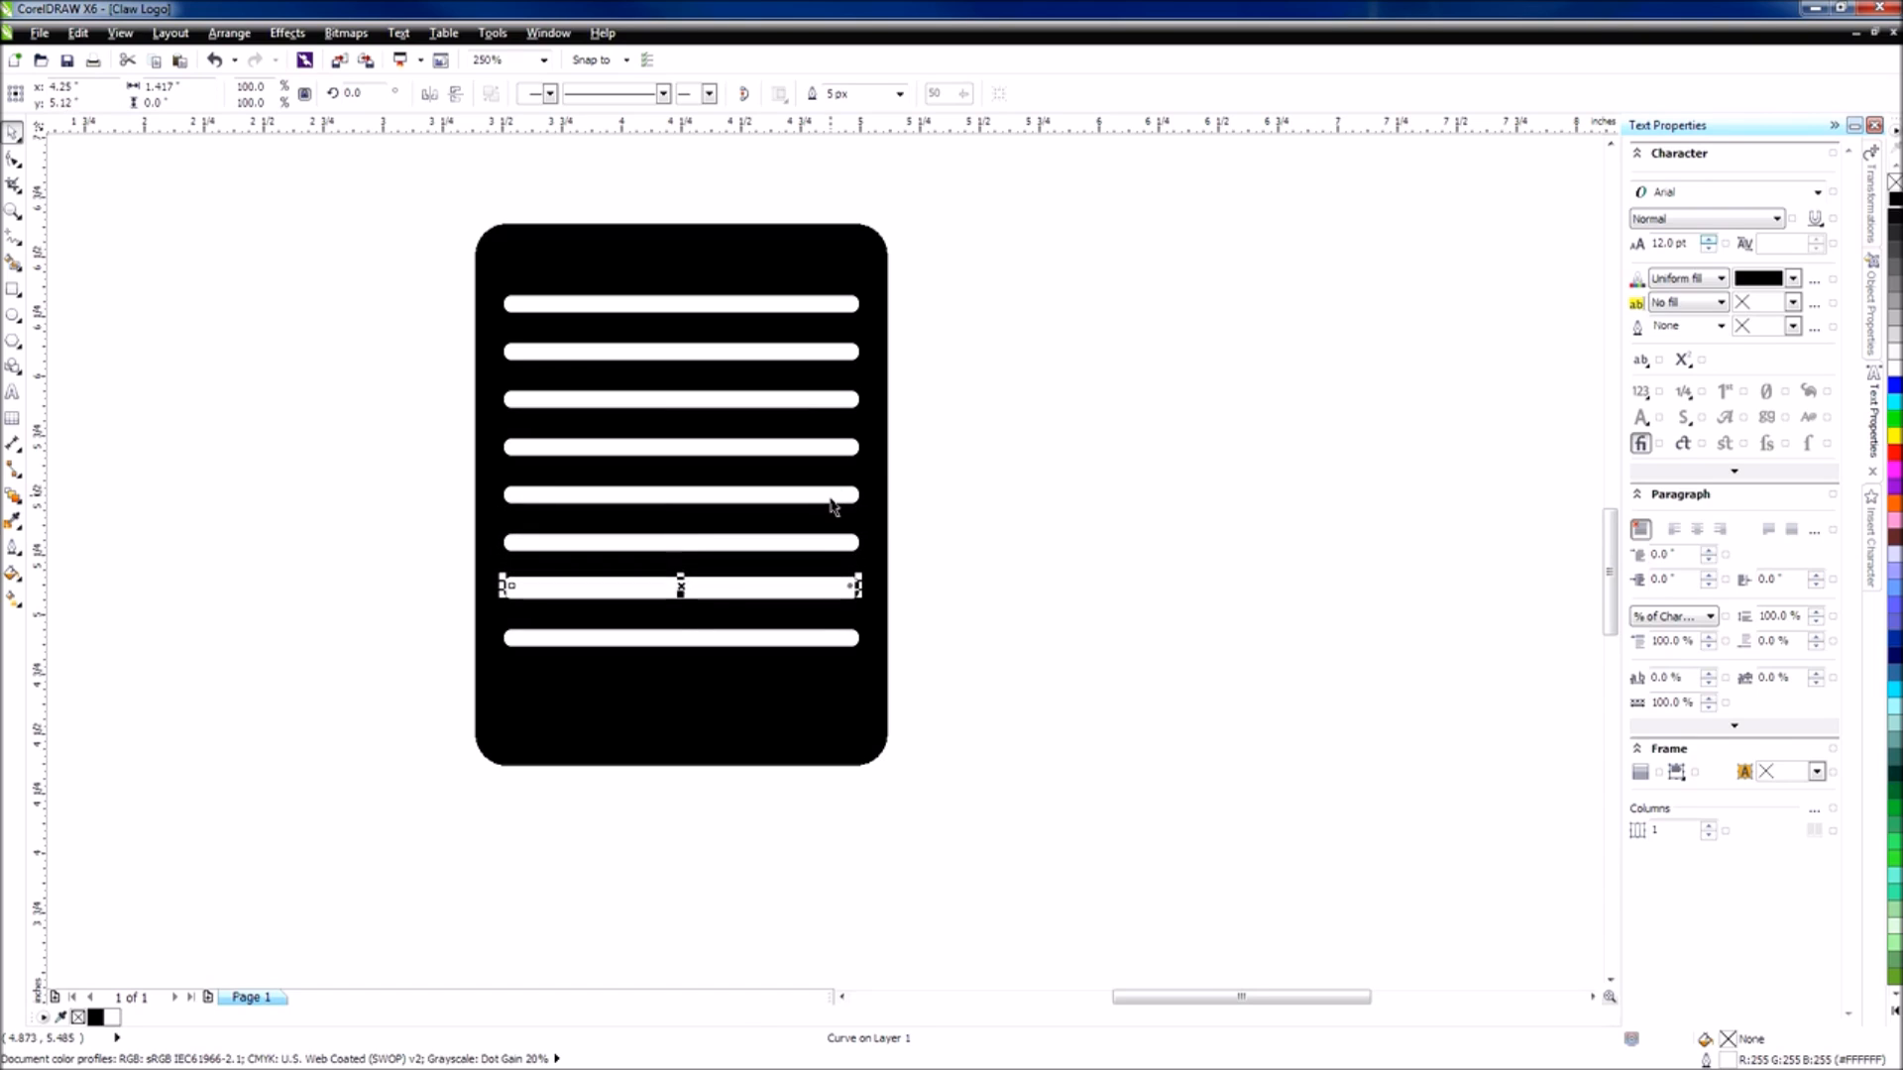
{"action": "key", "text": "Down"}
{"action": "key", "text": "Down"}
{"action": "key", "text": "Down"}
{"action": "key", "text": "Down"}
{"action": "key", "text": "Down"}
{"action": "key", "text": "Down"}
{"action": "key", "text": "Down"}
{"action": "key", "text": "Down"}
{"action": "key", "text": "Down"}
{"action": "key", "text": "Down"}
{"action": "key", "text": "Down"}
{"action": "key", "text": "Down"}
{"action": "key", "text": "Down"}
{"action": "key", "text": "Down"}
{"action": "key", "text": "Down"}
{"action": "key", "text": "Down"}
{"action": "key", "text": "Down"}
{"action": "key", "text": "Down"}
{"action": "key", "text": "Down"}
{"action": "key", "text": "Down"}
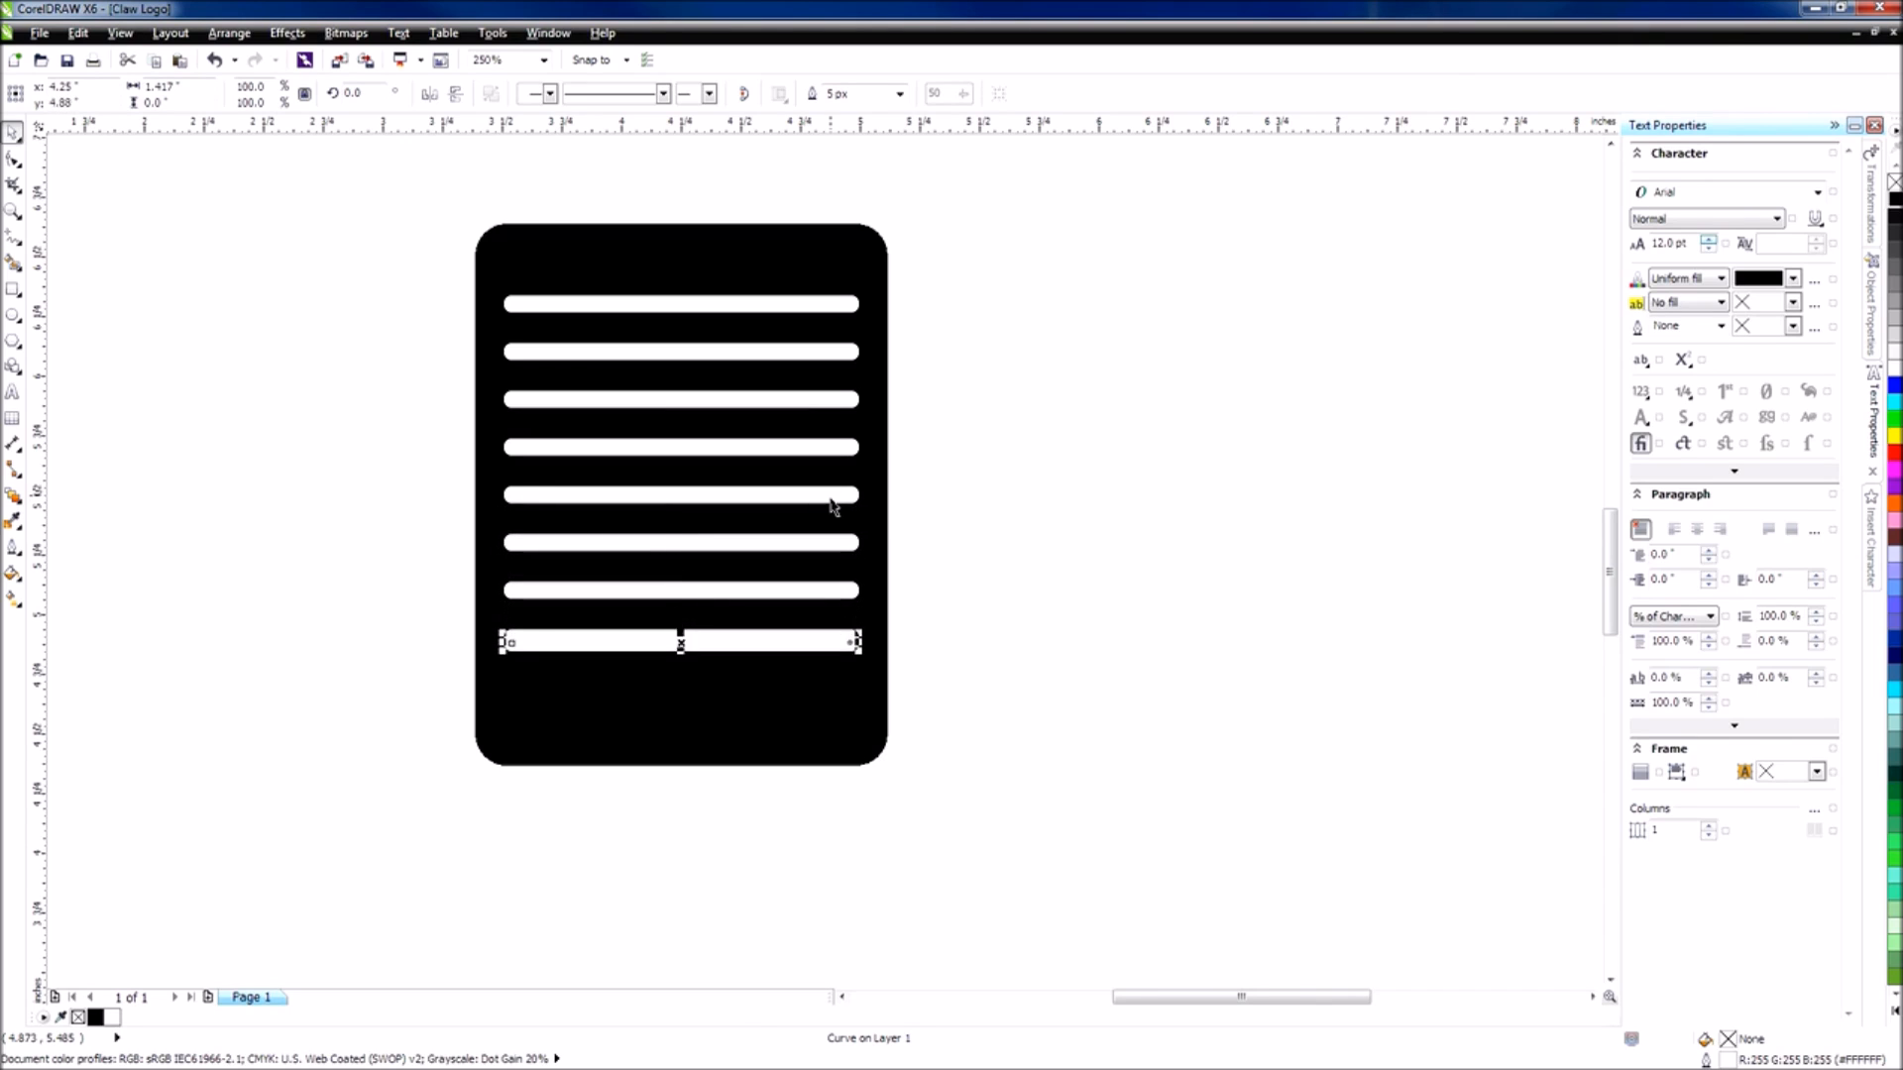
{"action": "key", "text": "Down"}
{"action": "key", "text": "Down"}
{"action": "key", "text": "Down"}
{"action": "key", "text": "Down"}
{"action": "key", "text": "Down"}
{"action": "key", "text": "Down"}
{"action": "key", "text": "Down"}
{"action": "key", "text": "Down"}
{"action": "key", "text": "Down"}
{"action": "key", "text": "Down"}
{"action": "key", "text": "Down"}
{"action": "key", "text": "Down"}
{"action": "key", "text": "Escape"}
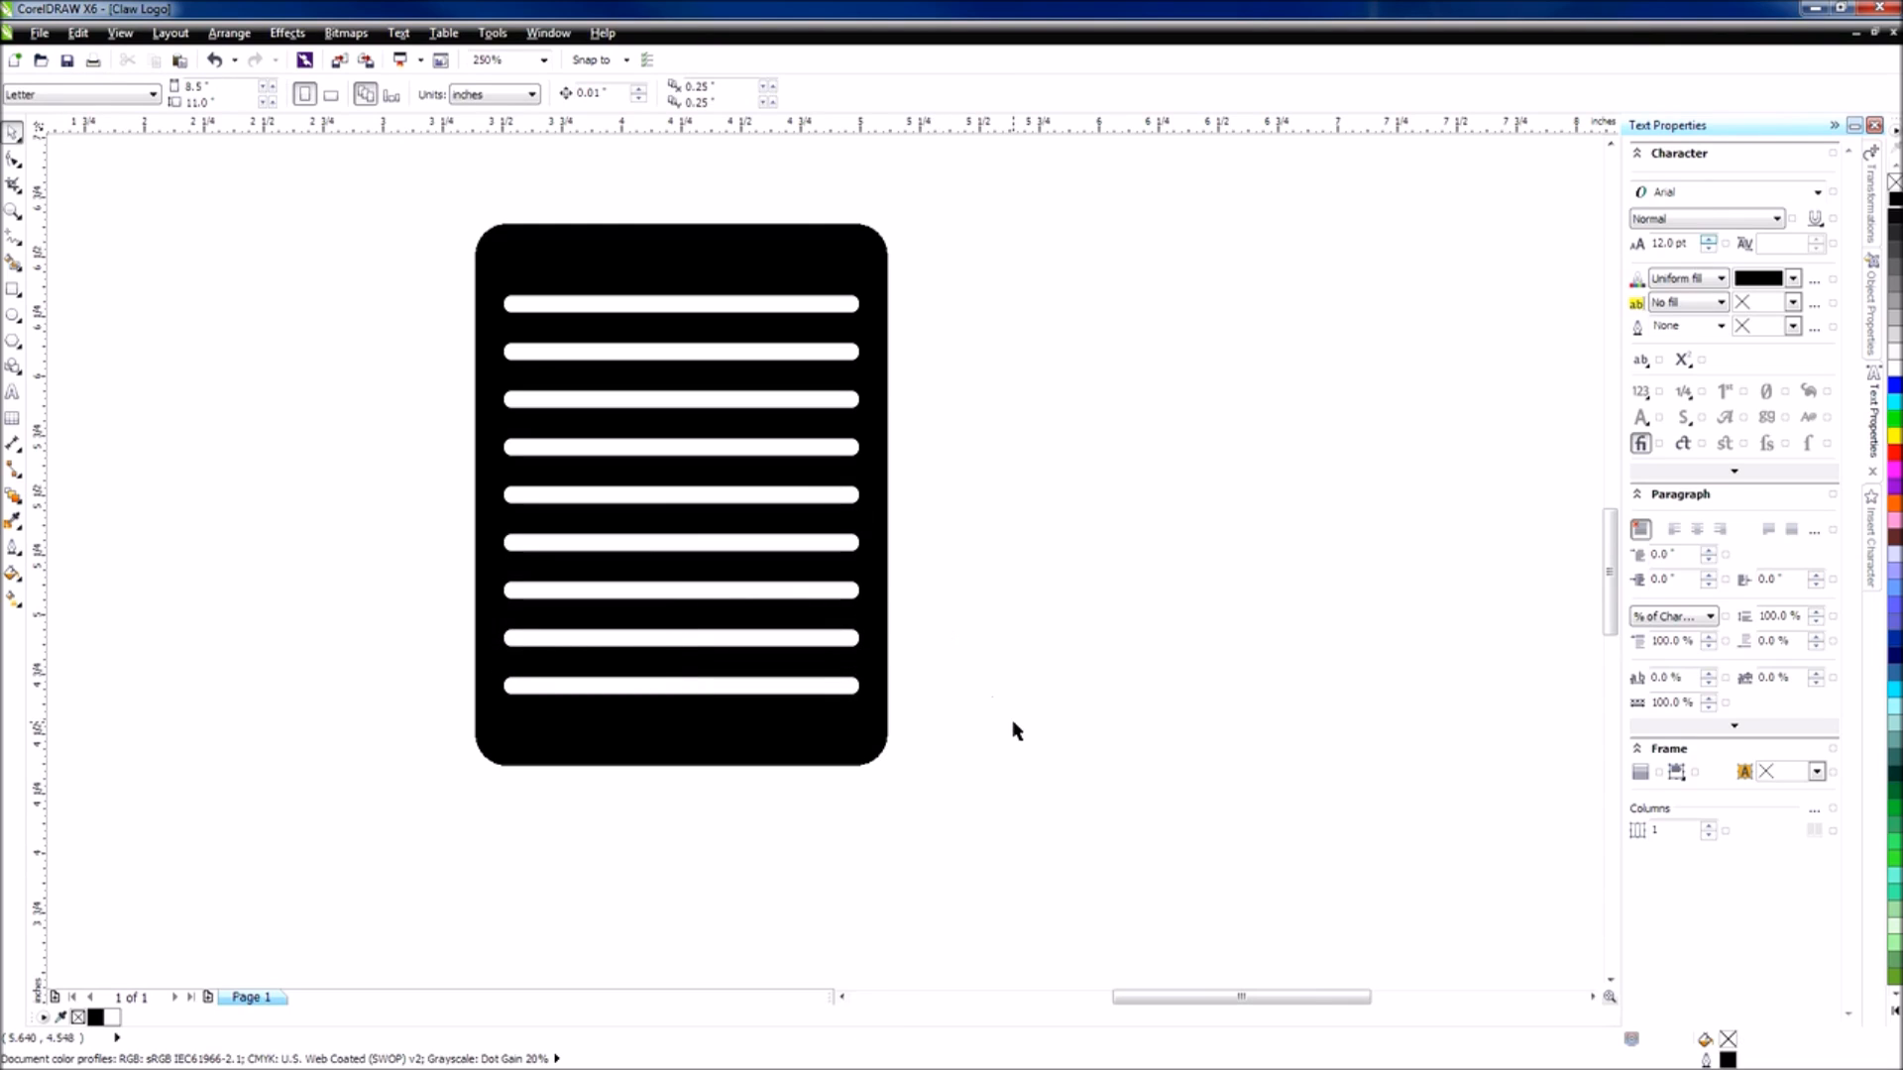
Group all nine white lines into one object, leaving the black rectangle out.
{"action": "left_click_drag", "start_coordinate": [1091, 741], "coordinate": [319, 270]}
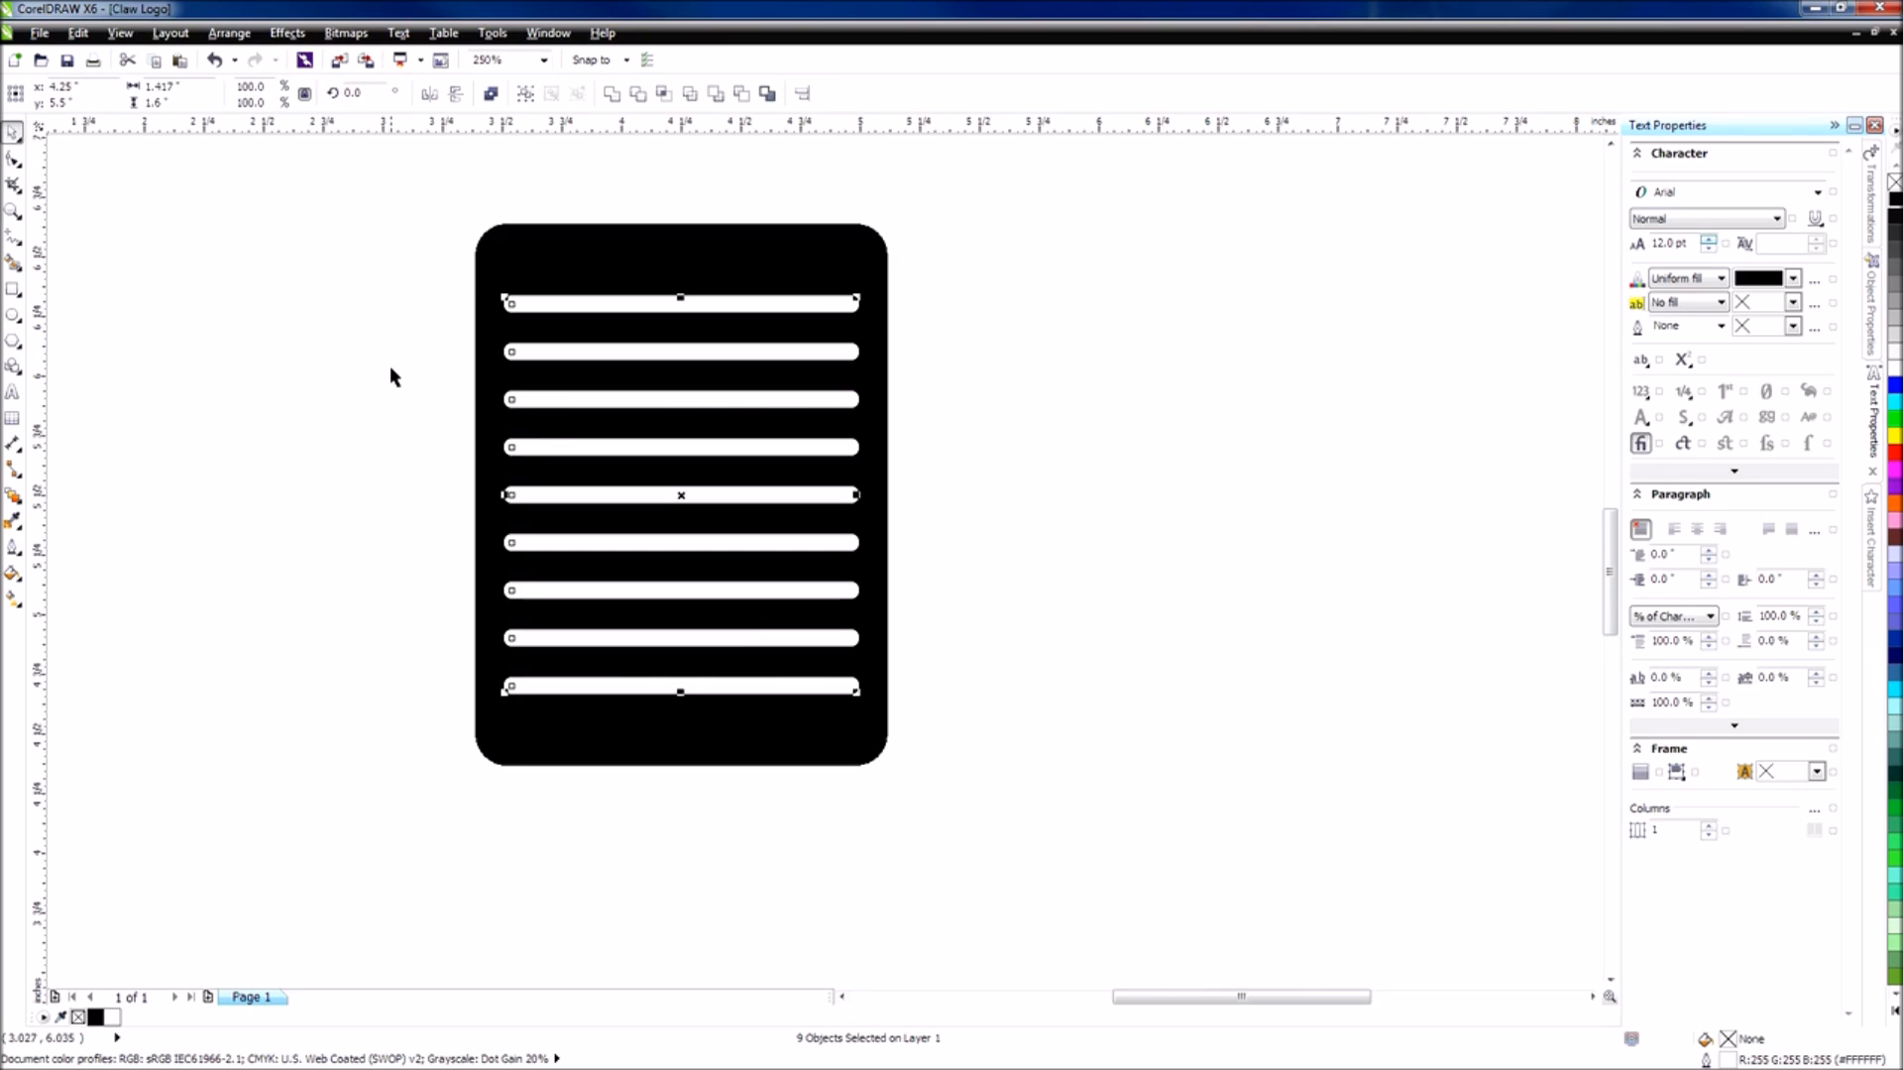
{"action": "left_click", "coordinate": [960, 714]}
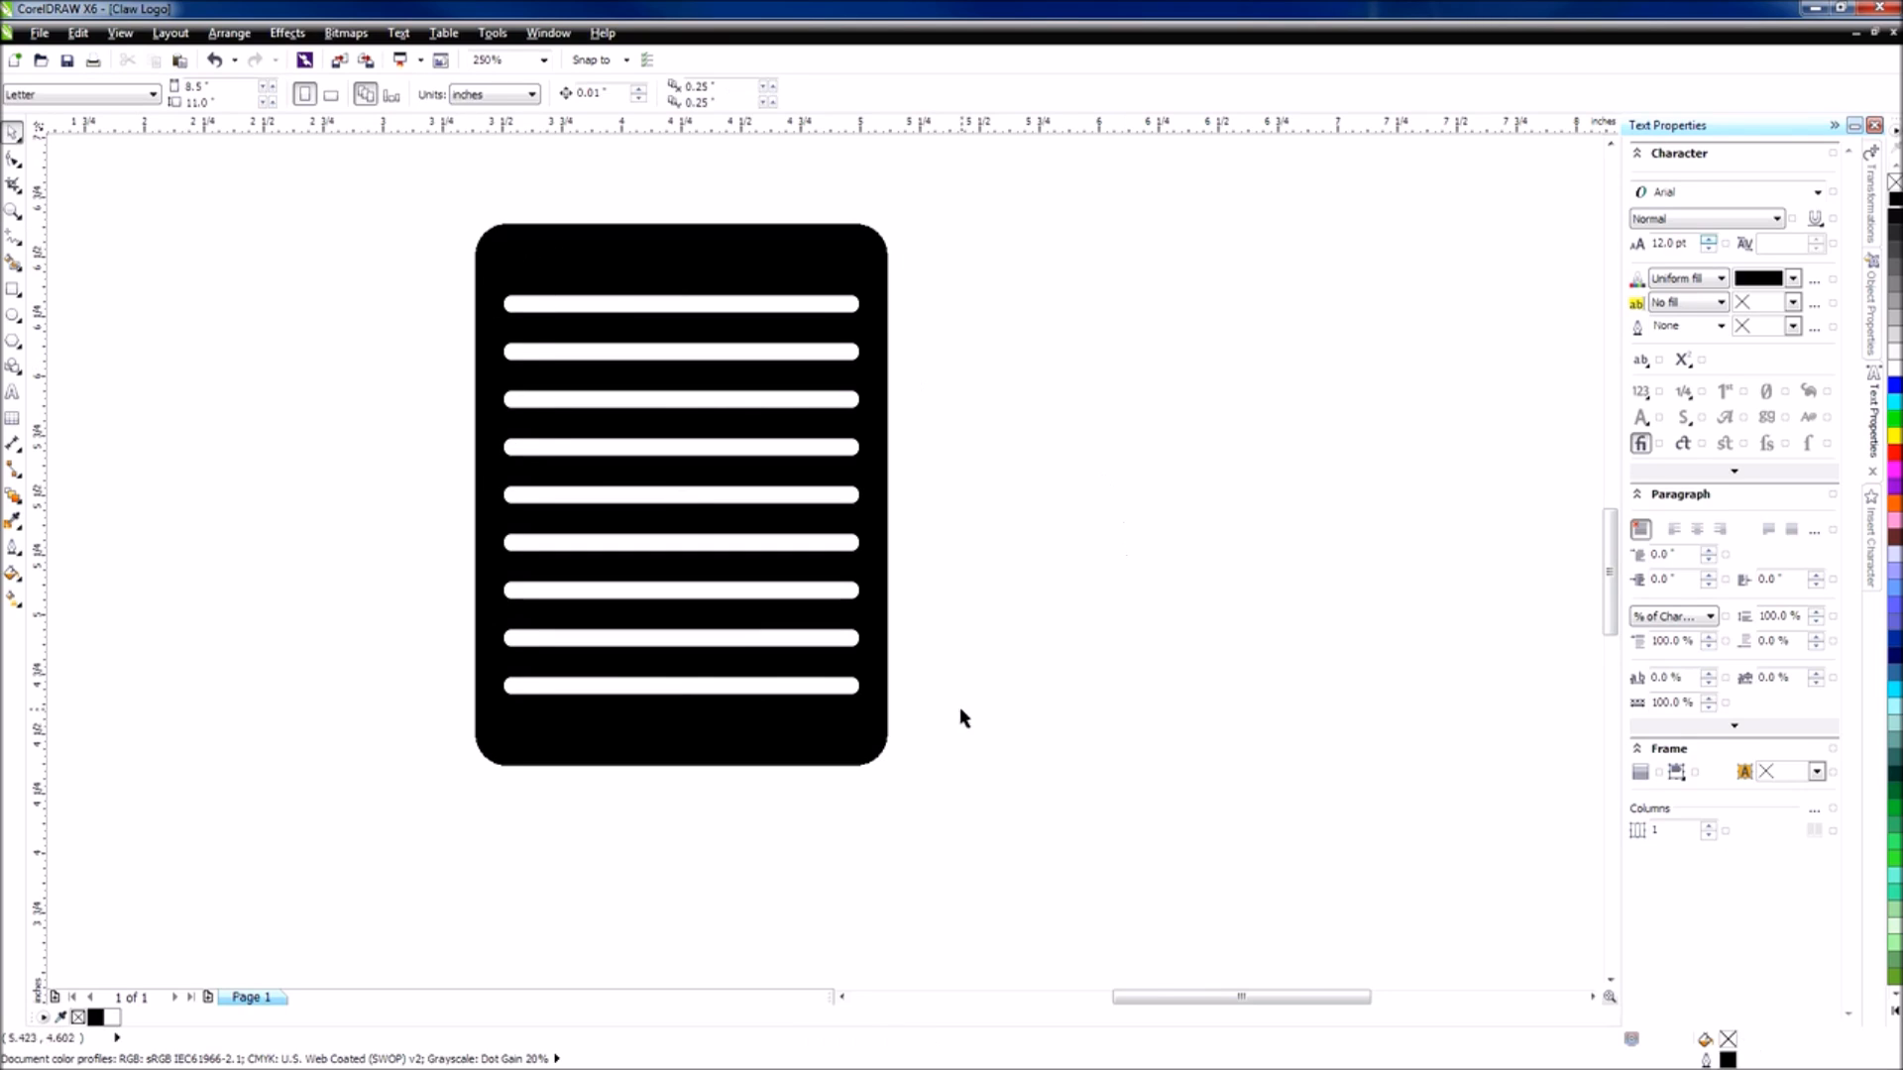
{"action": "left_click_drag", "start_coordinate": [1034, 716], "coordinate": [297, 260]}
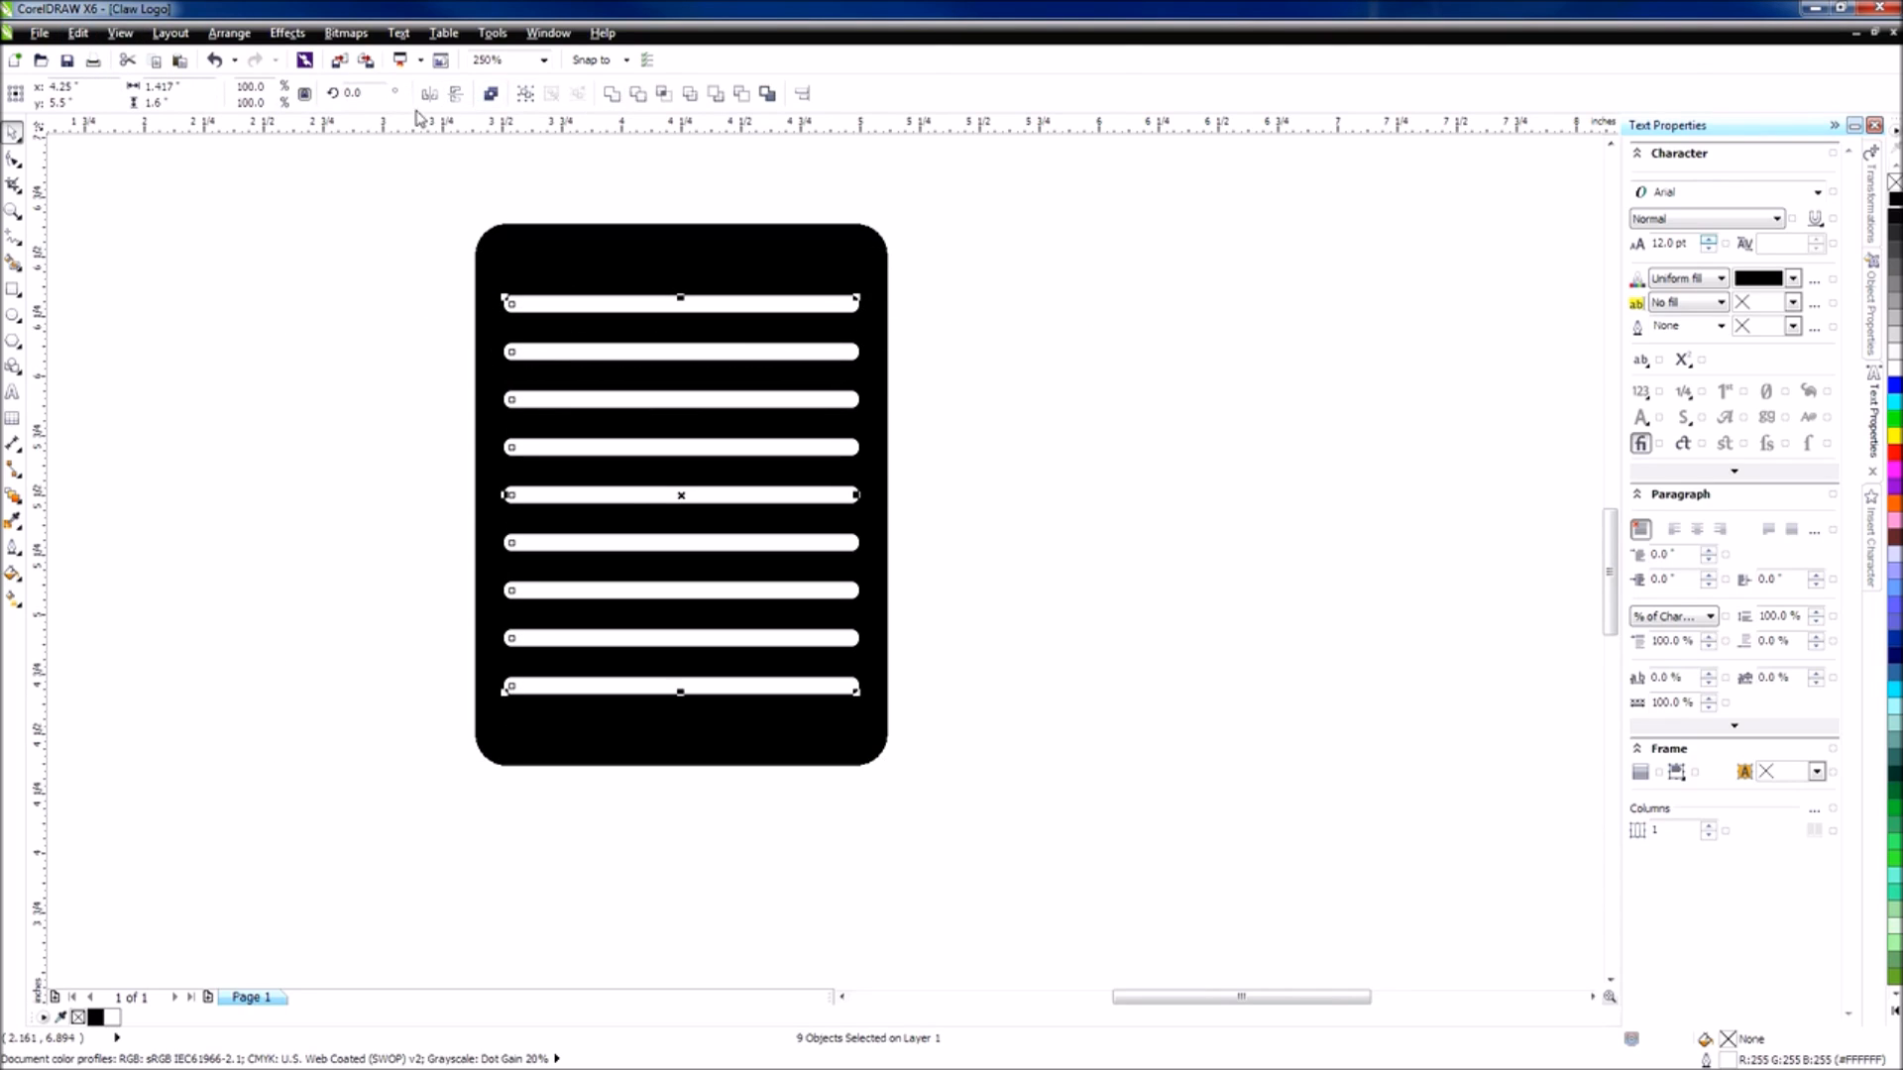
{"action": "left_click", "coordinate": [526, 94]}
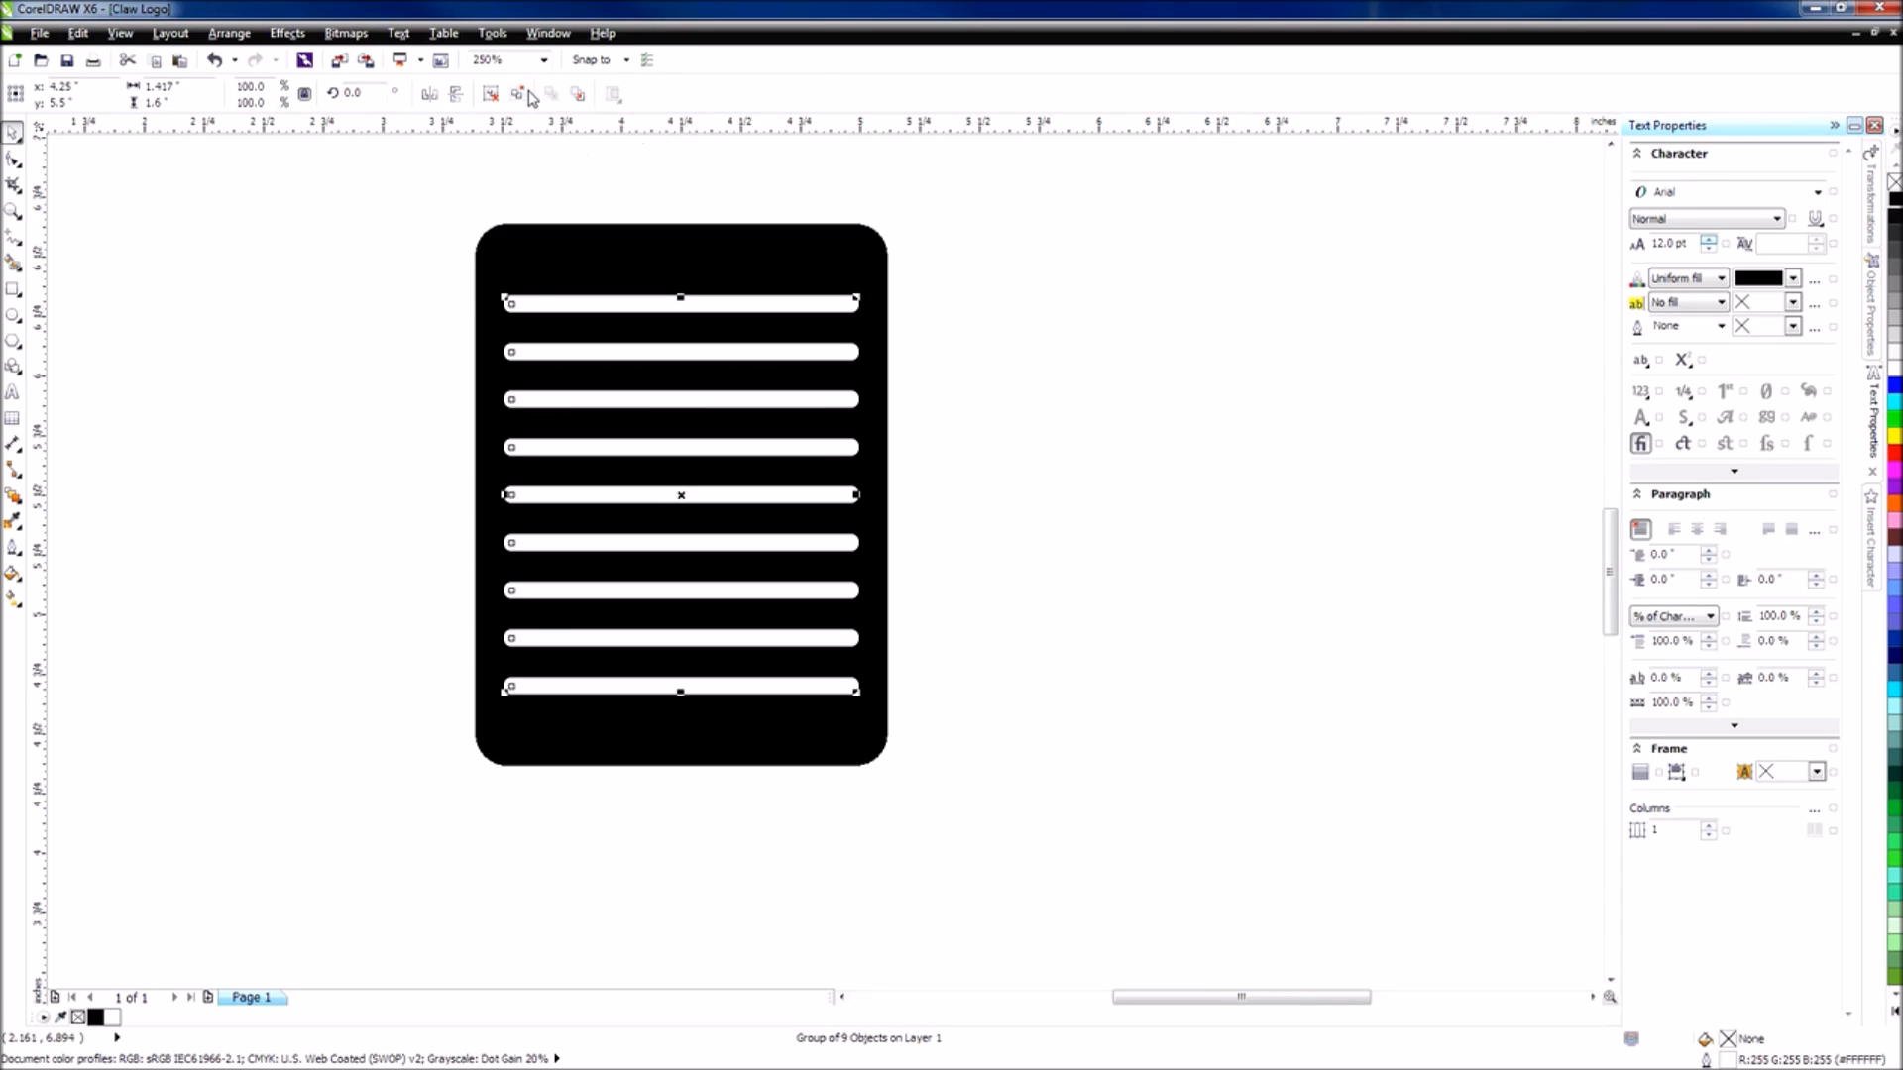
{"action": "left_click_drag", "start_coordinate": [678, 494], "coordinate": [1096, 396]}
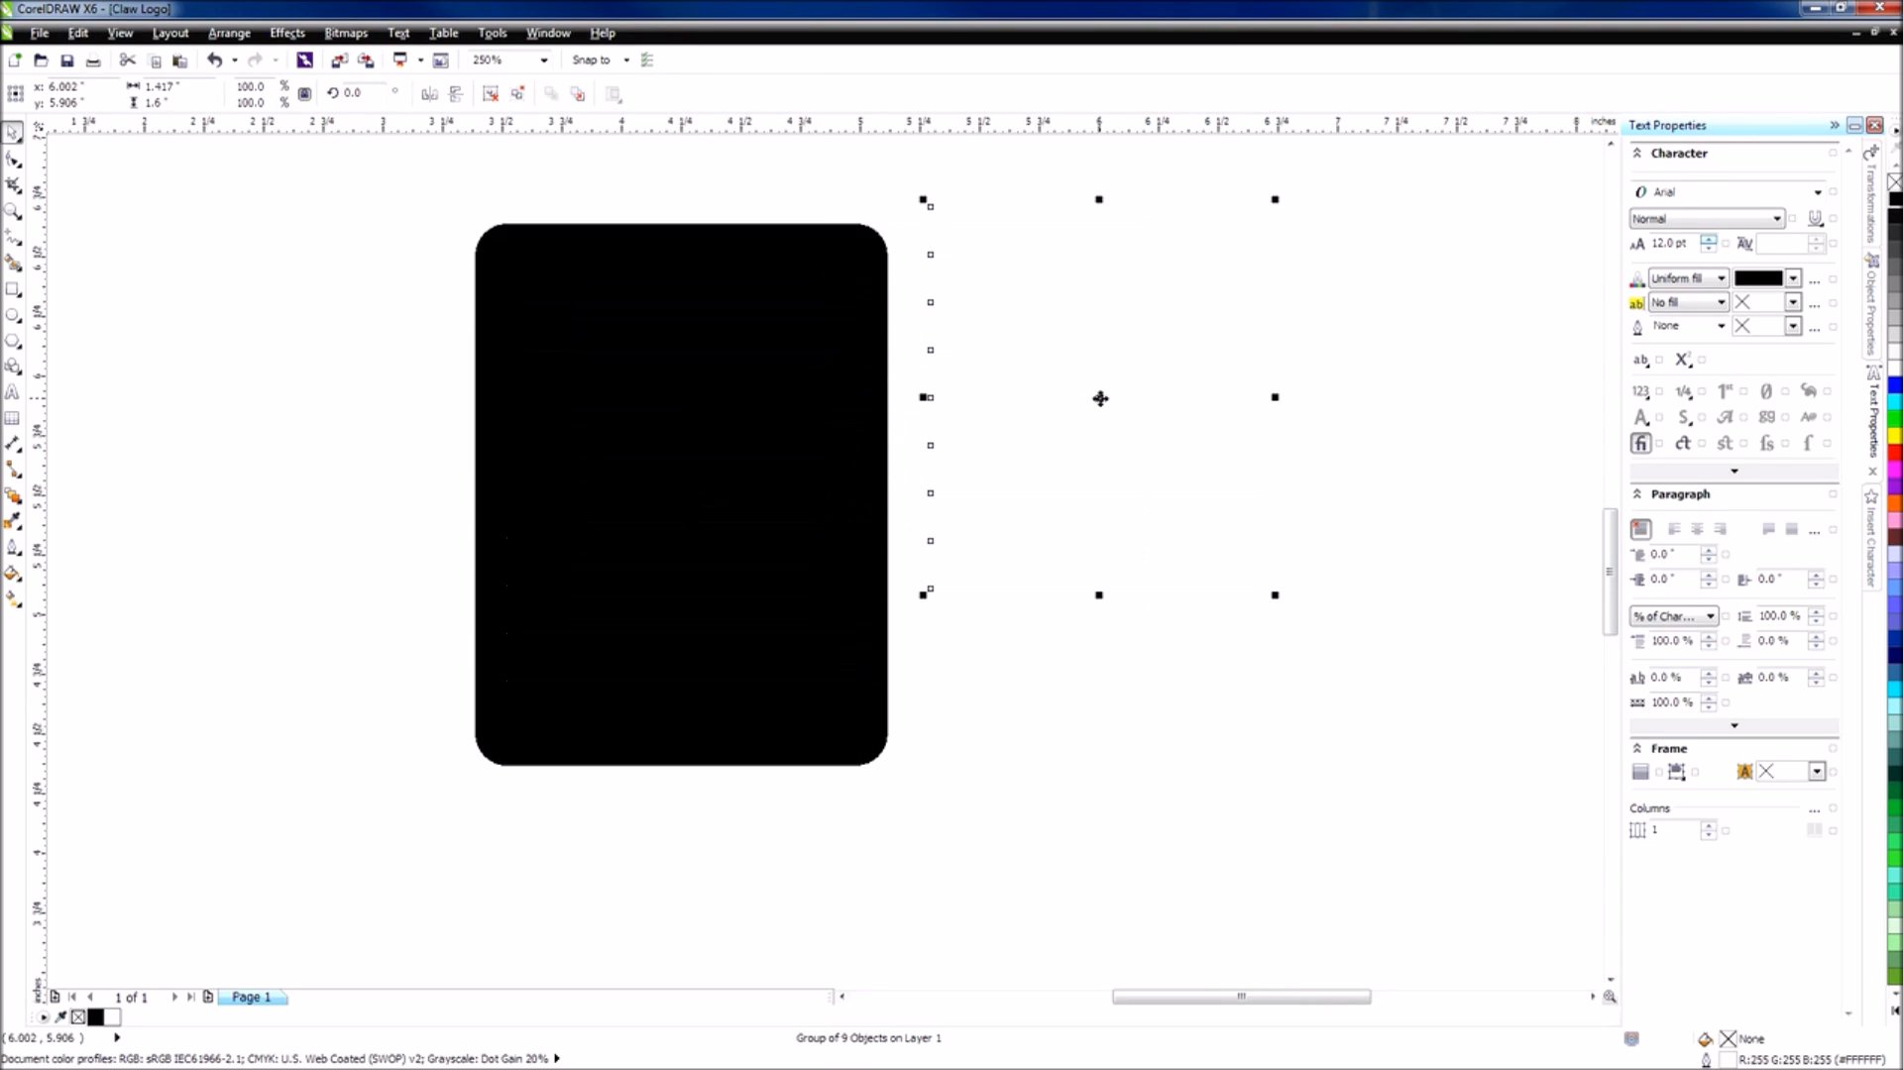
{"action": "key", "text": "p"}
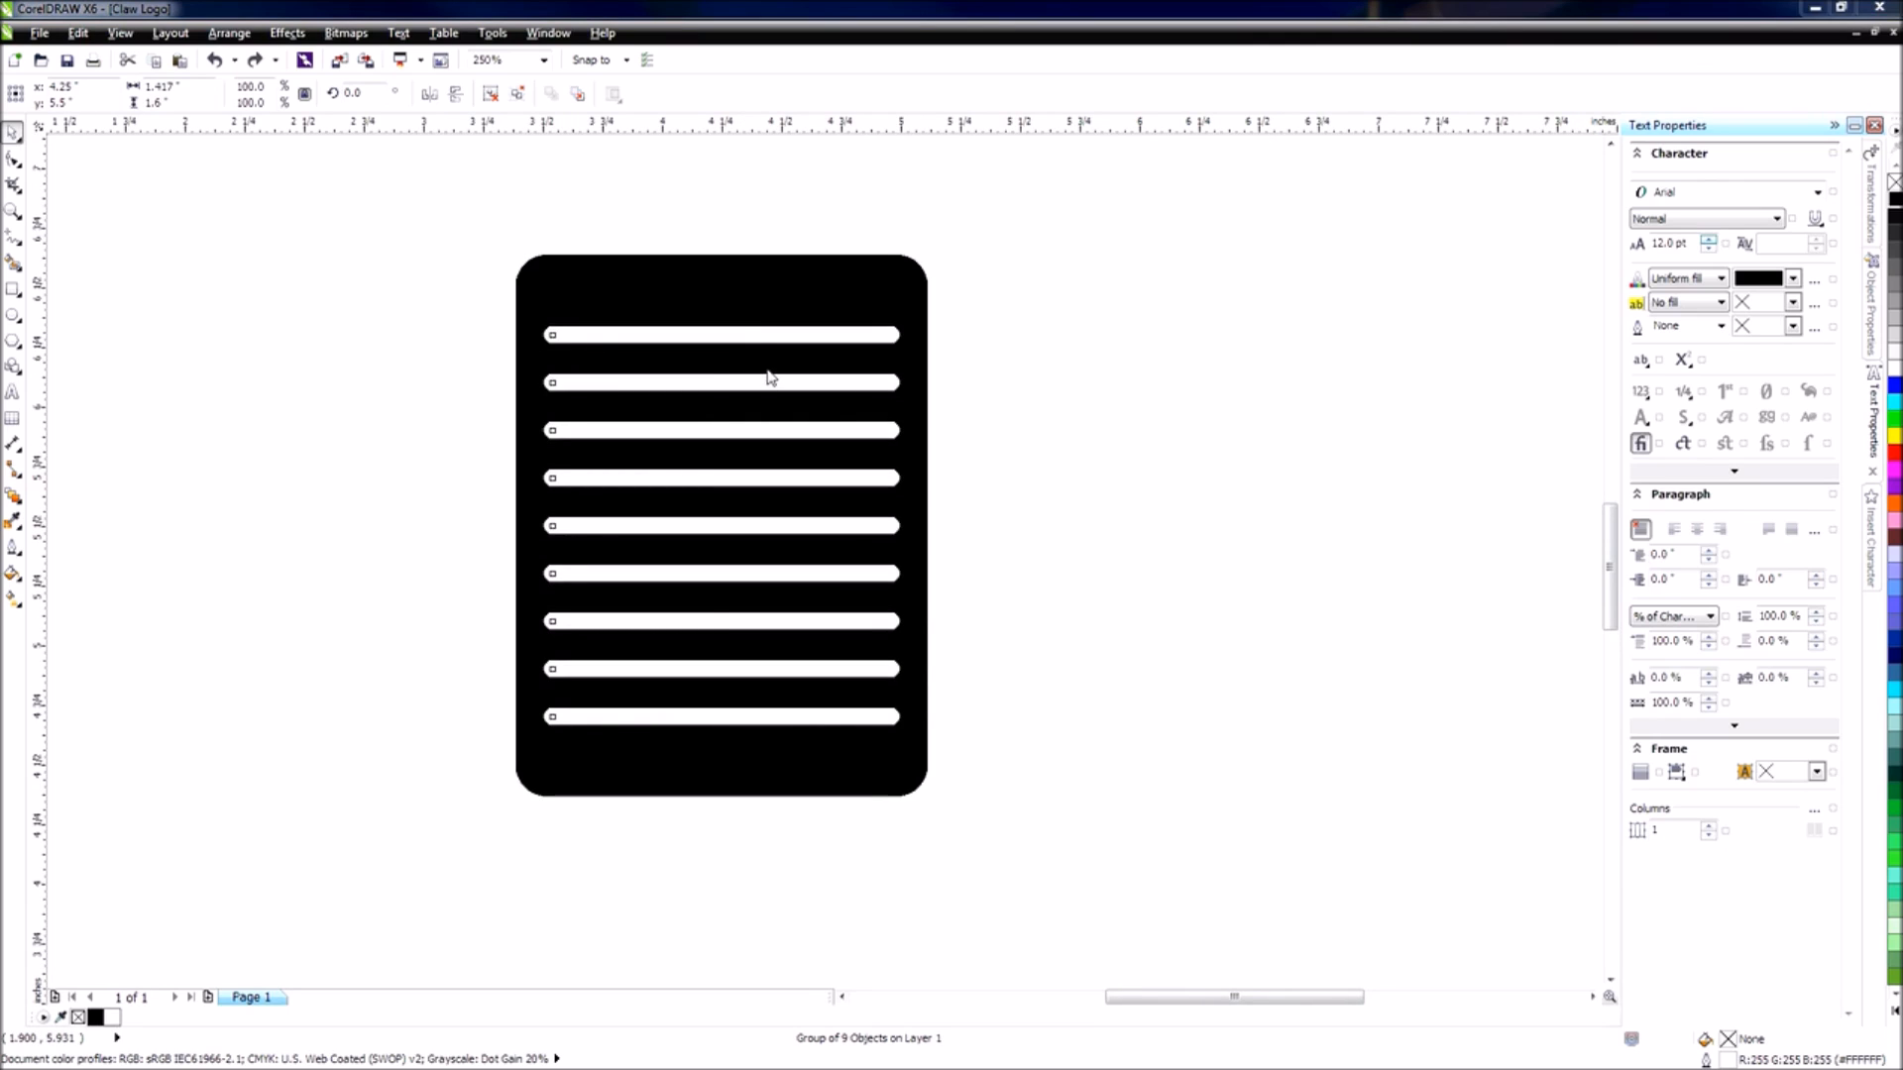
{"action": "left_click", "coordinate": [738, 339]}
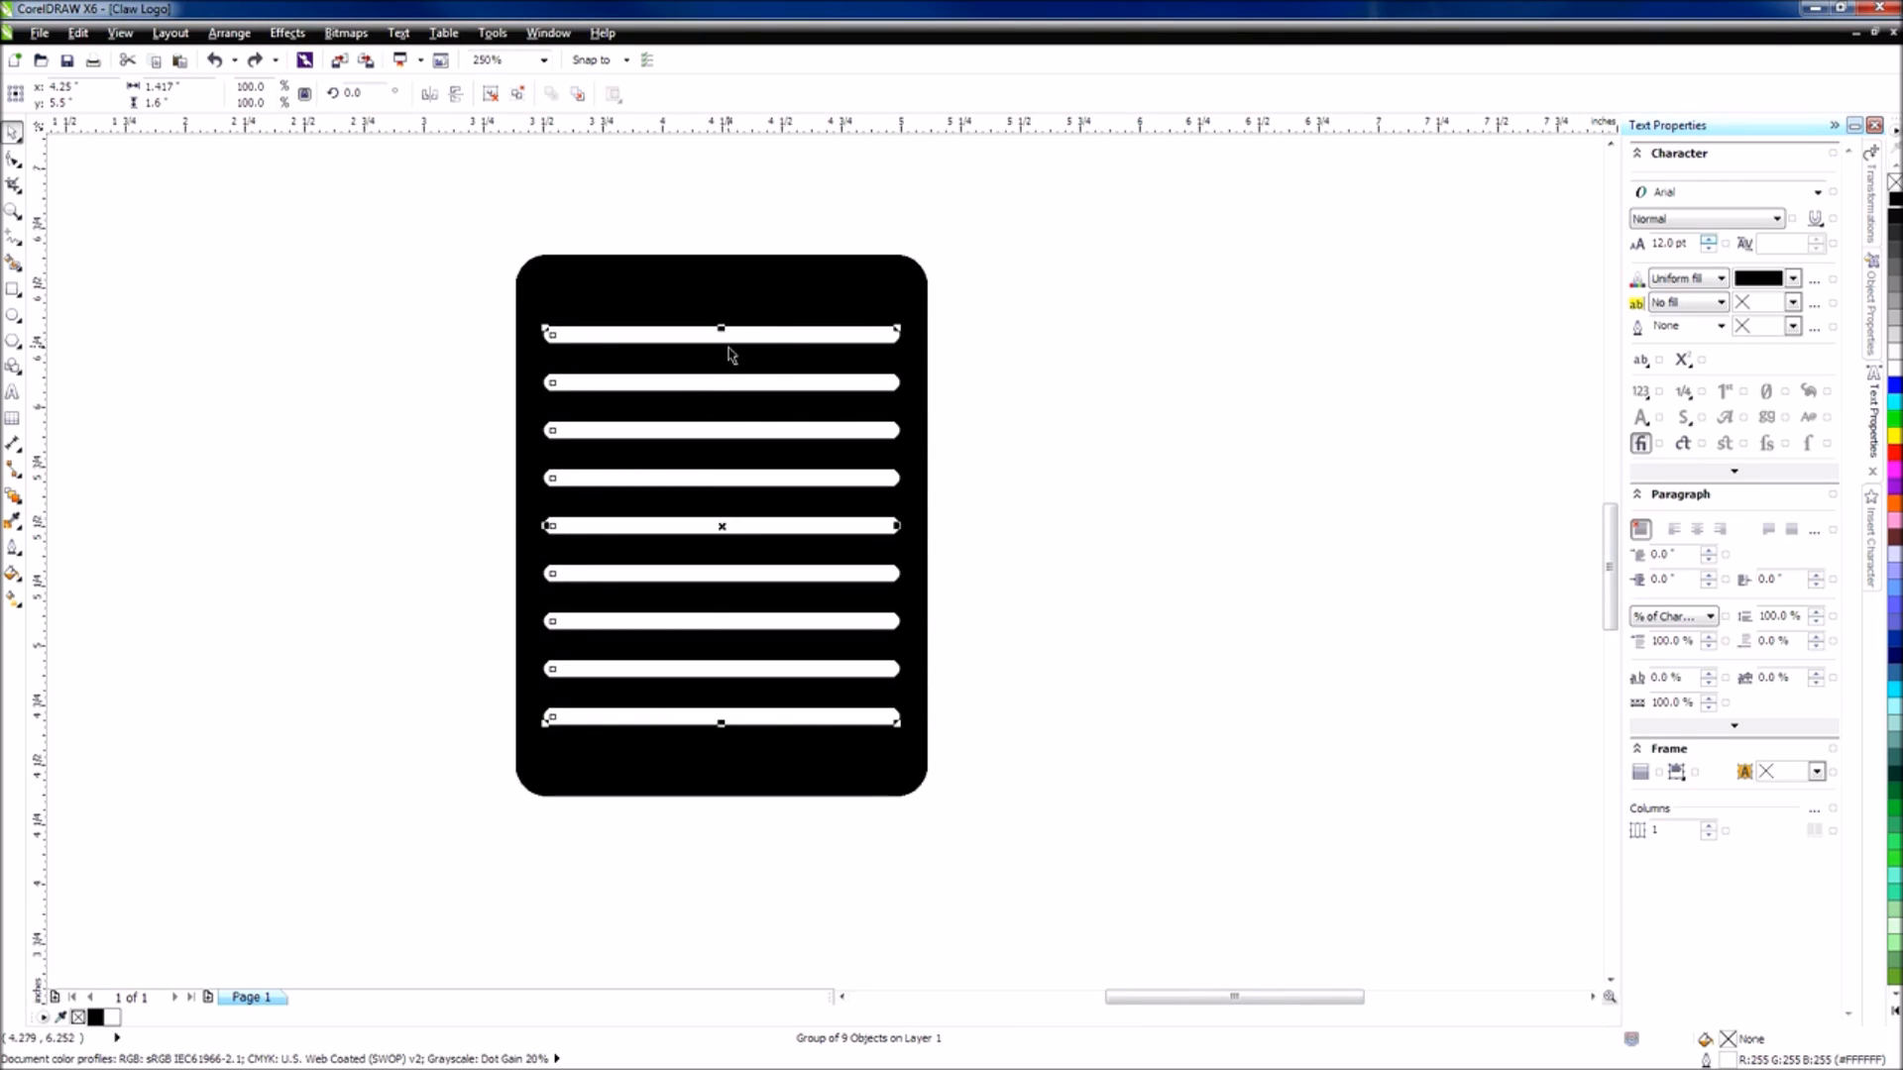
{"action": "left_click", "coordinate": [872, 283]}
{"action": "left_click", "coordinate": [841, 335]}
{"action": "left_click", "coordinate": [831, 292], "text": "shift"}
{"action": "left_click", "coordinate": [864, 331]}
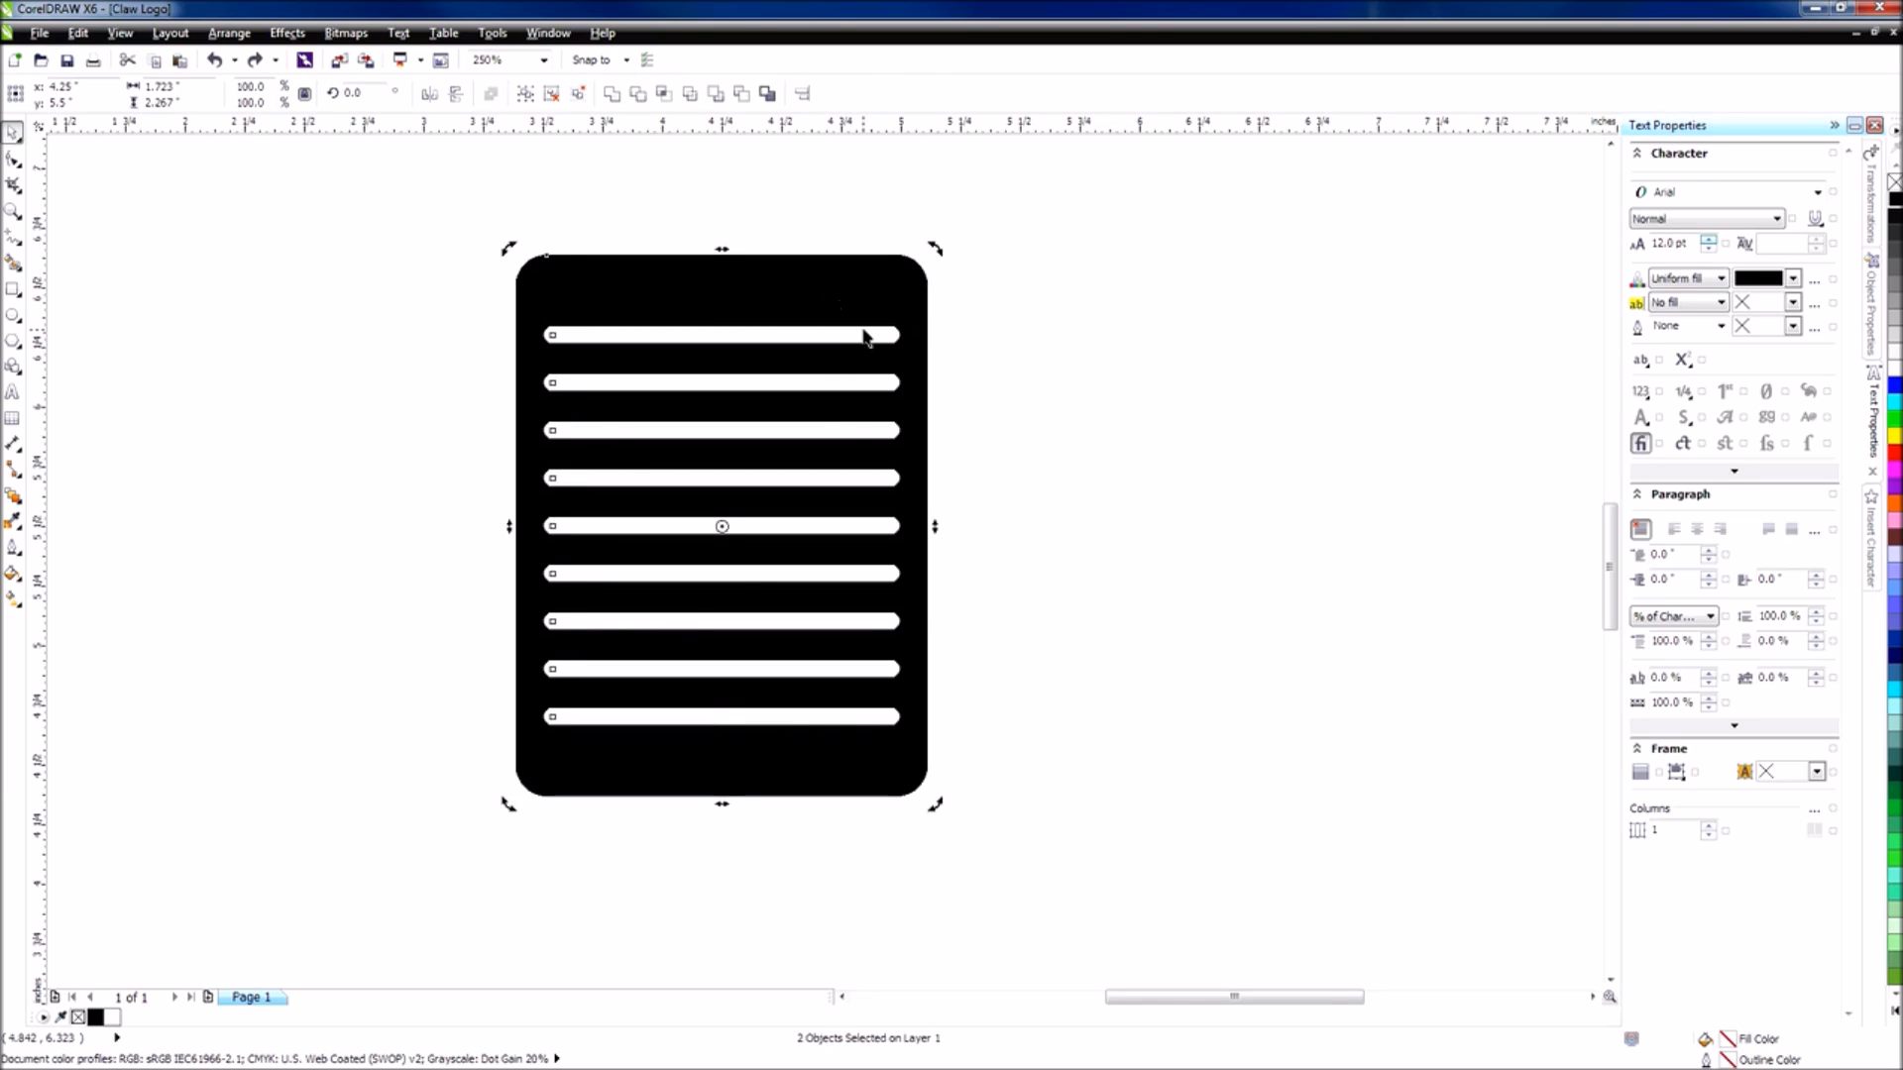
{"action": "left_click", "coordinate": [1052, 344]}
Nudge the group of white lines down 0.08 inches to y 5.42 inches, leaving more room at the rectangle's top.
{"action": "left_click", "coordinate": [830, 334]}
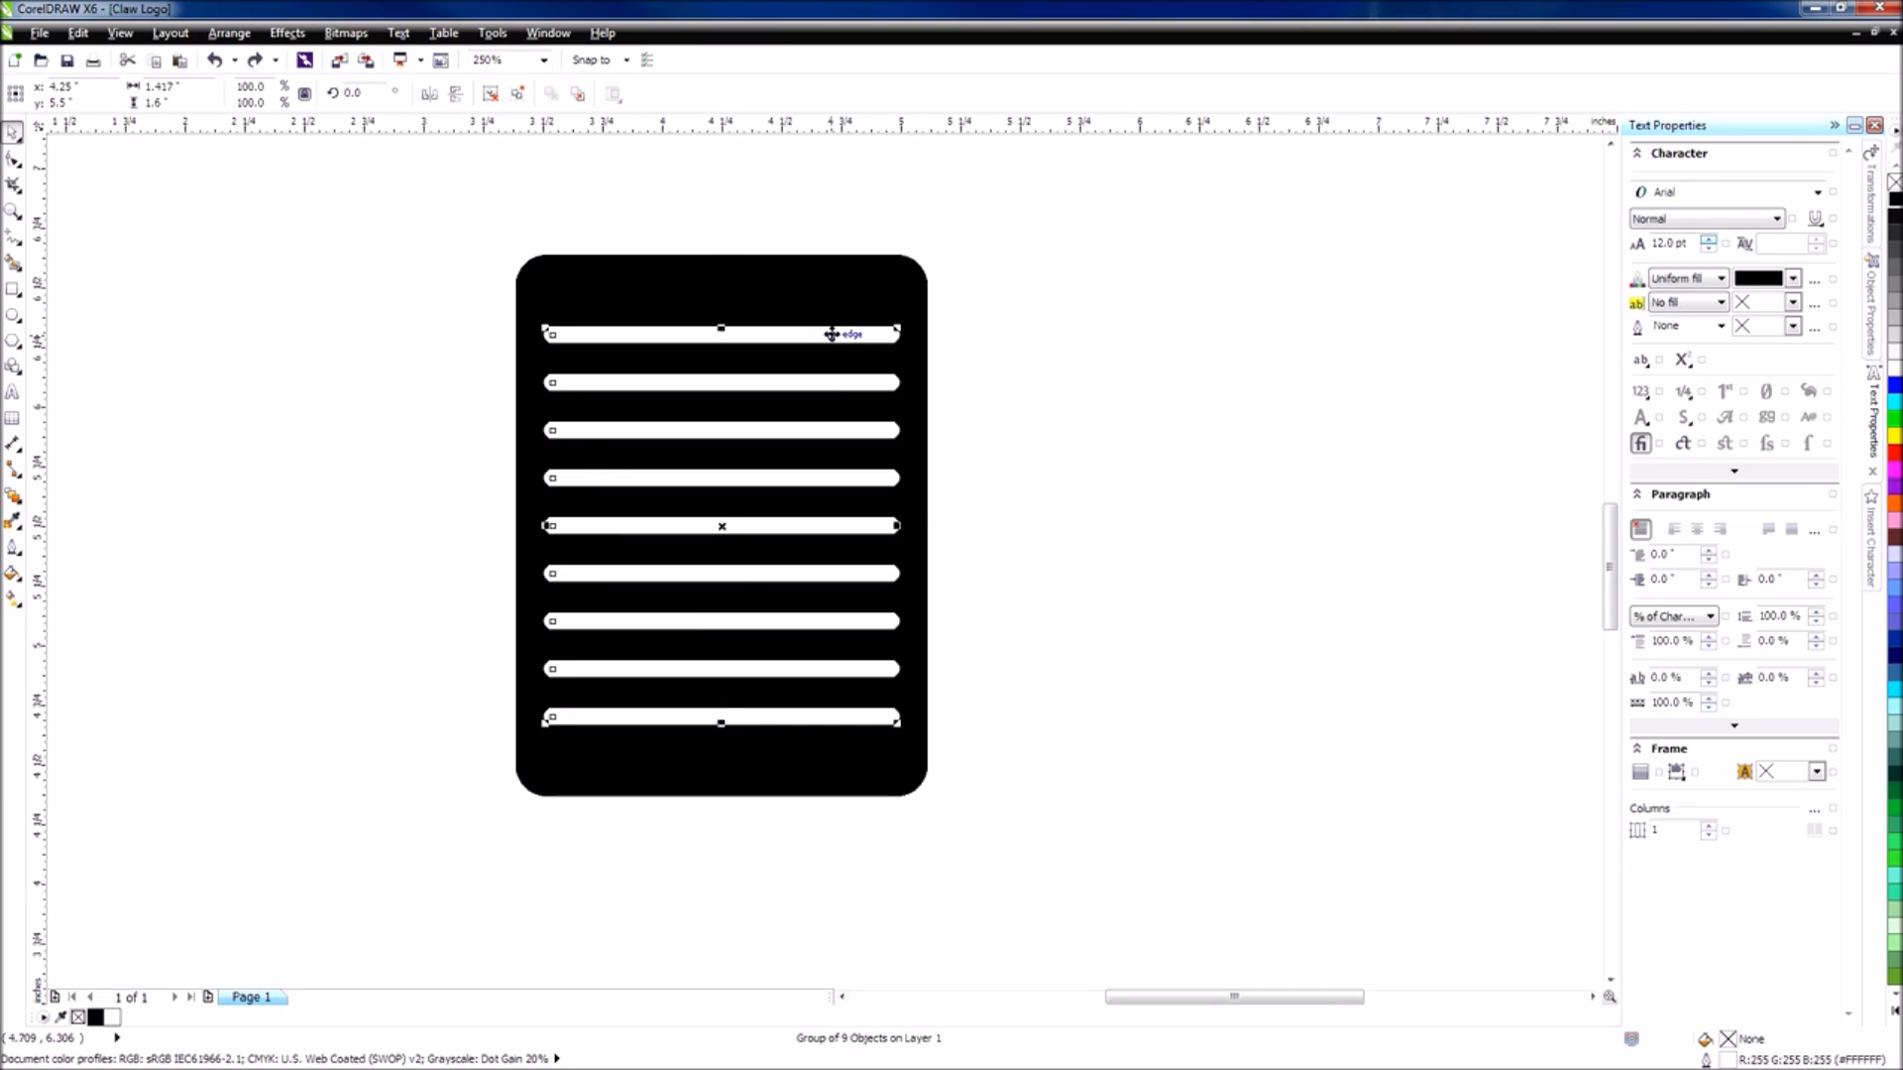
{"action": "key", "text": "Down"}
{"action": "key", "text": "Down"}
{"action": "key", "text": "Down"}
{"action": "key", "text": "Down"}
{"action": "key", "text": "Down"}
{"action": "key", "text": "Down"}
{"action": "key", "text": "Down"}
{"action": "key", "text": "Down"}
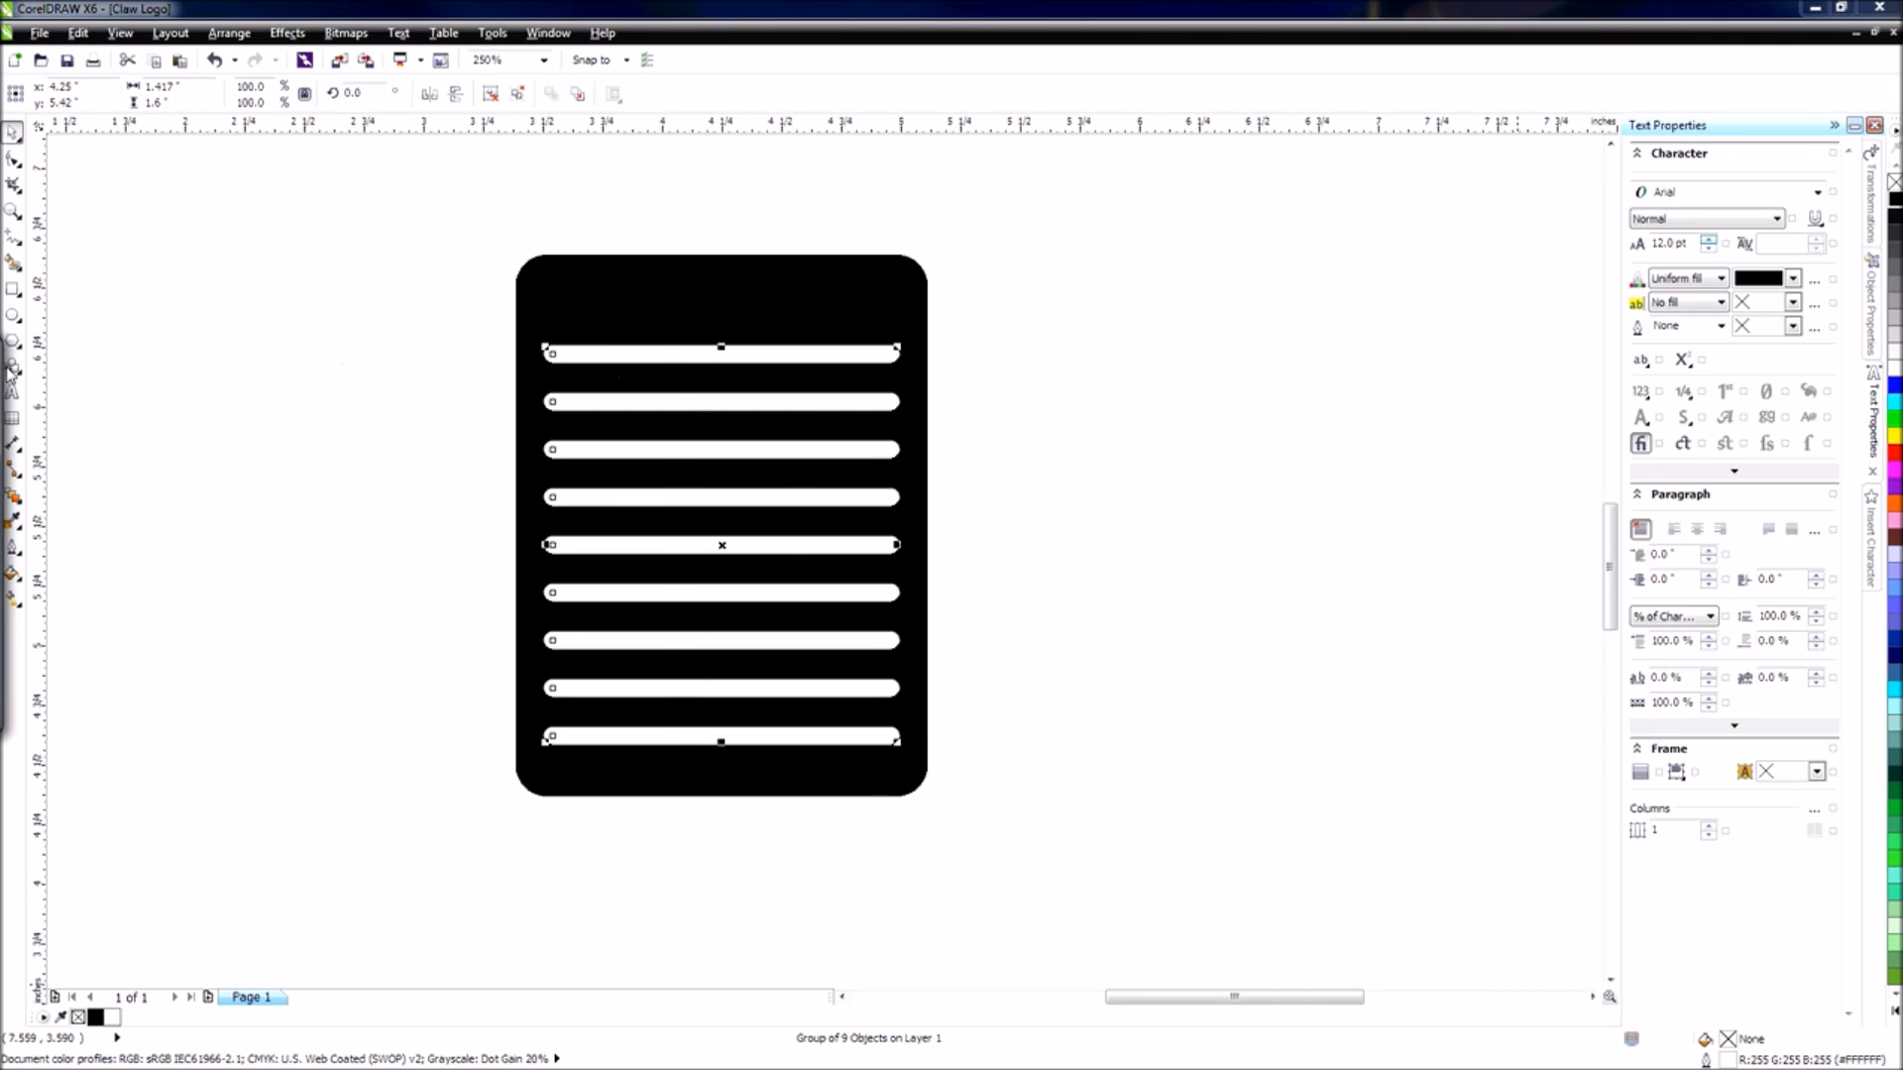
Reduce the outline width of the grouped white lines to 4 px.
{"action": "key", "text": "F12"}
{"action": "left_click", "coordinate": [1115, 408]}
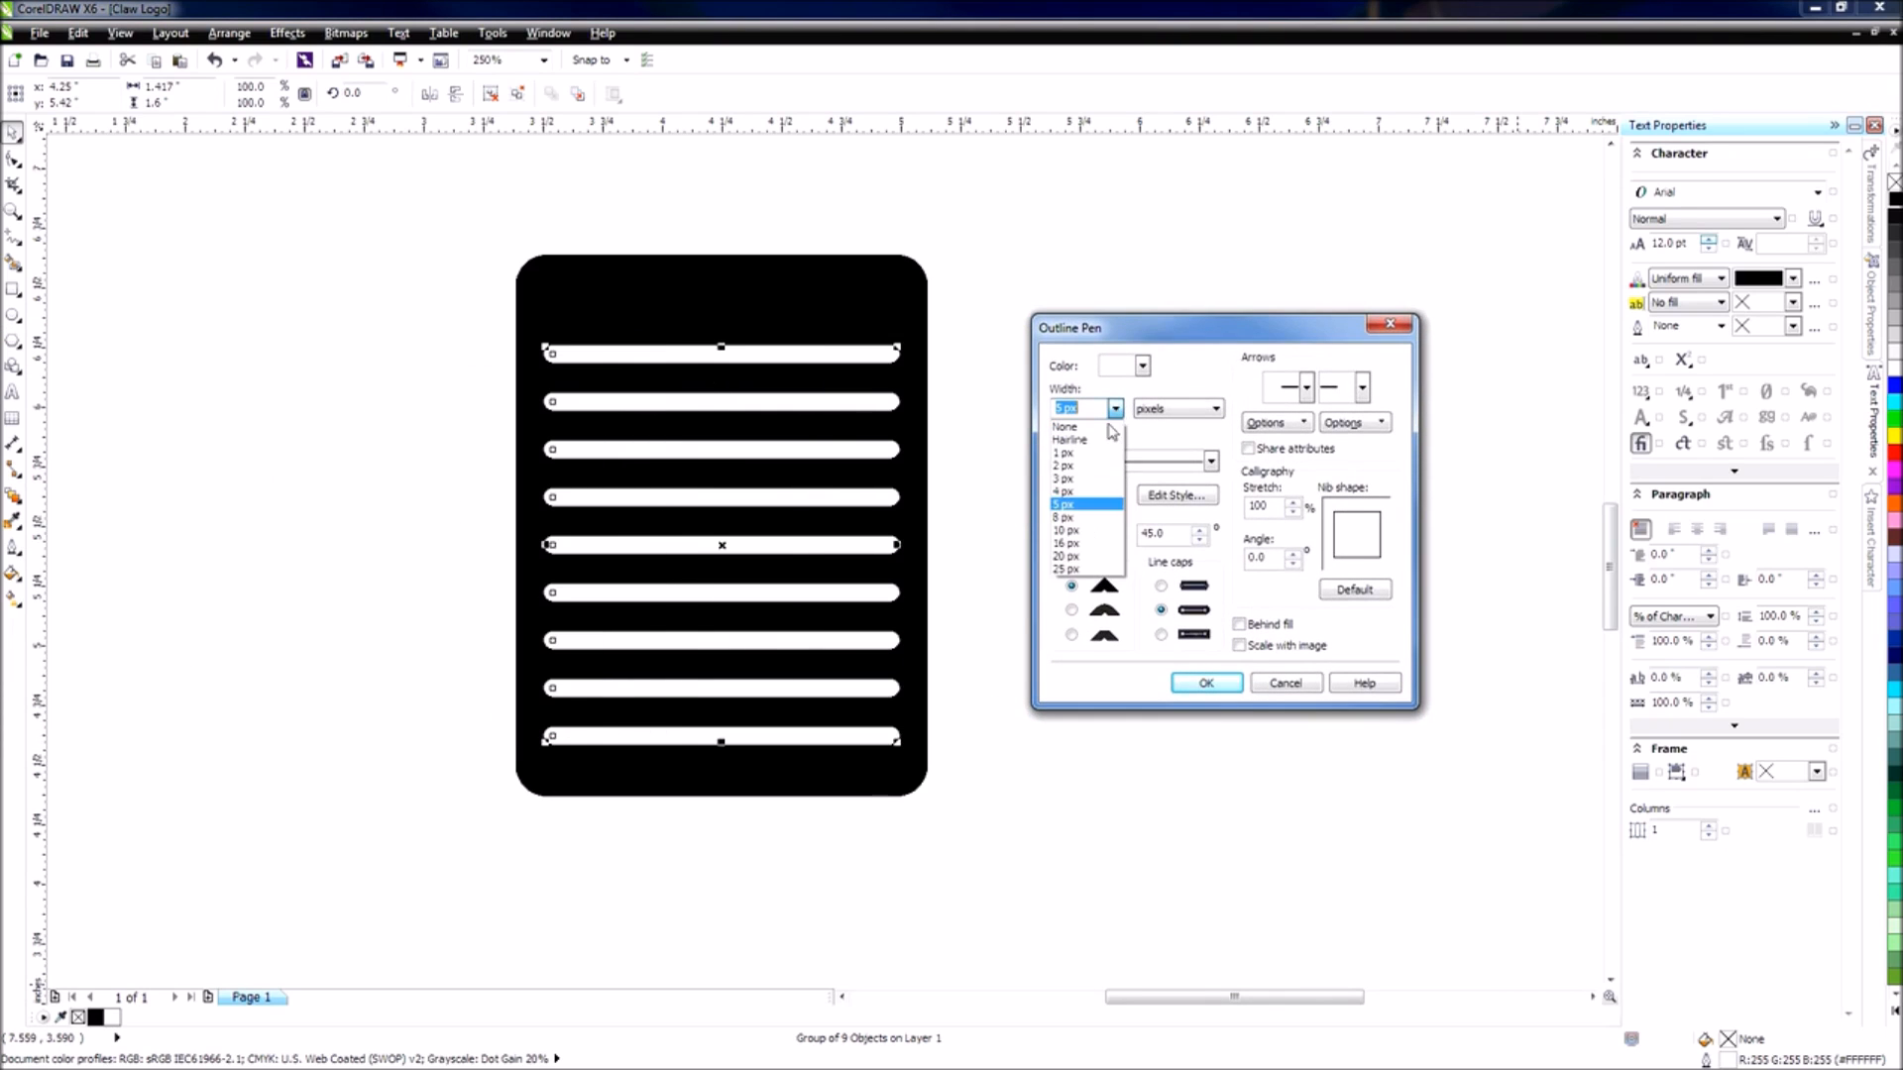
{"action": "left_click", "coordinate": [1078, 491]}
{"action": "left_click", "coordinate": [1207, 683]}
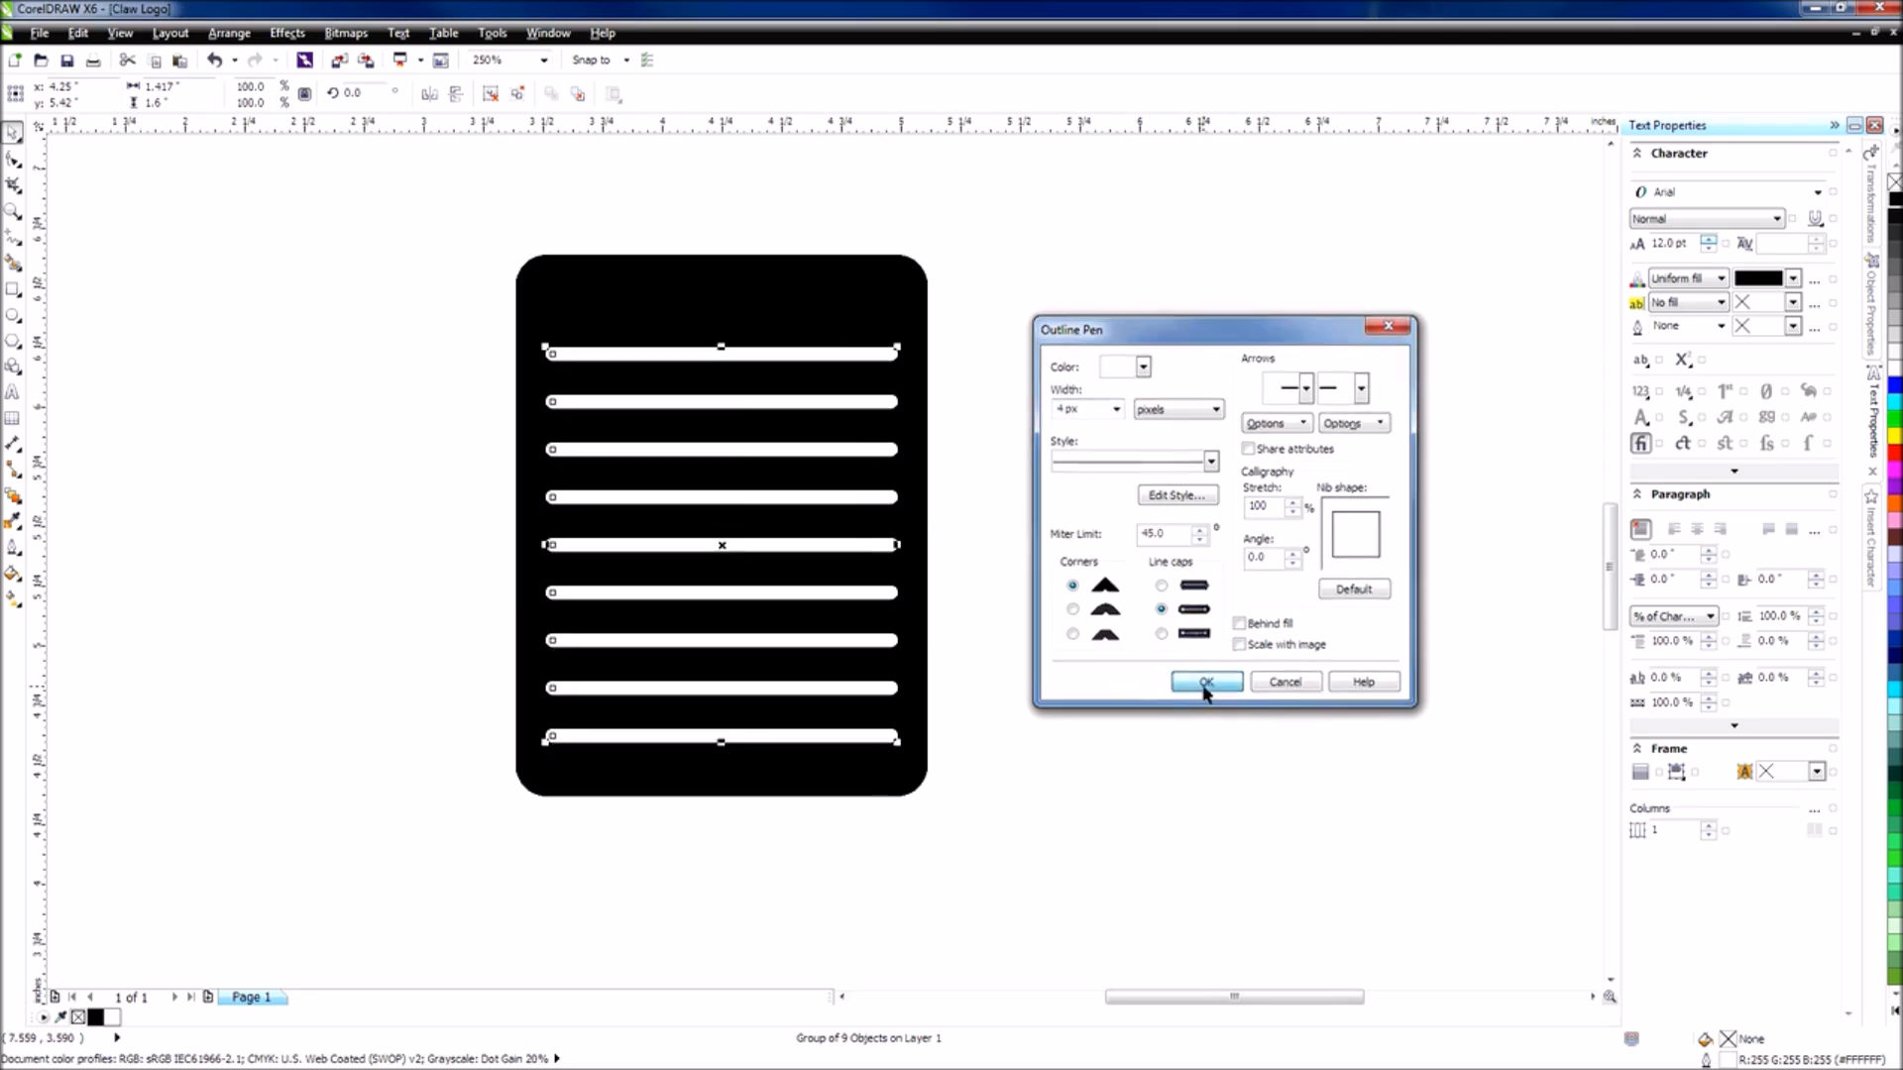
{"action": "left_click", "coordinate": [1112, 626]}
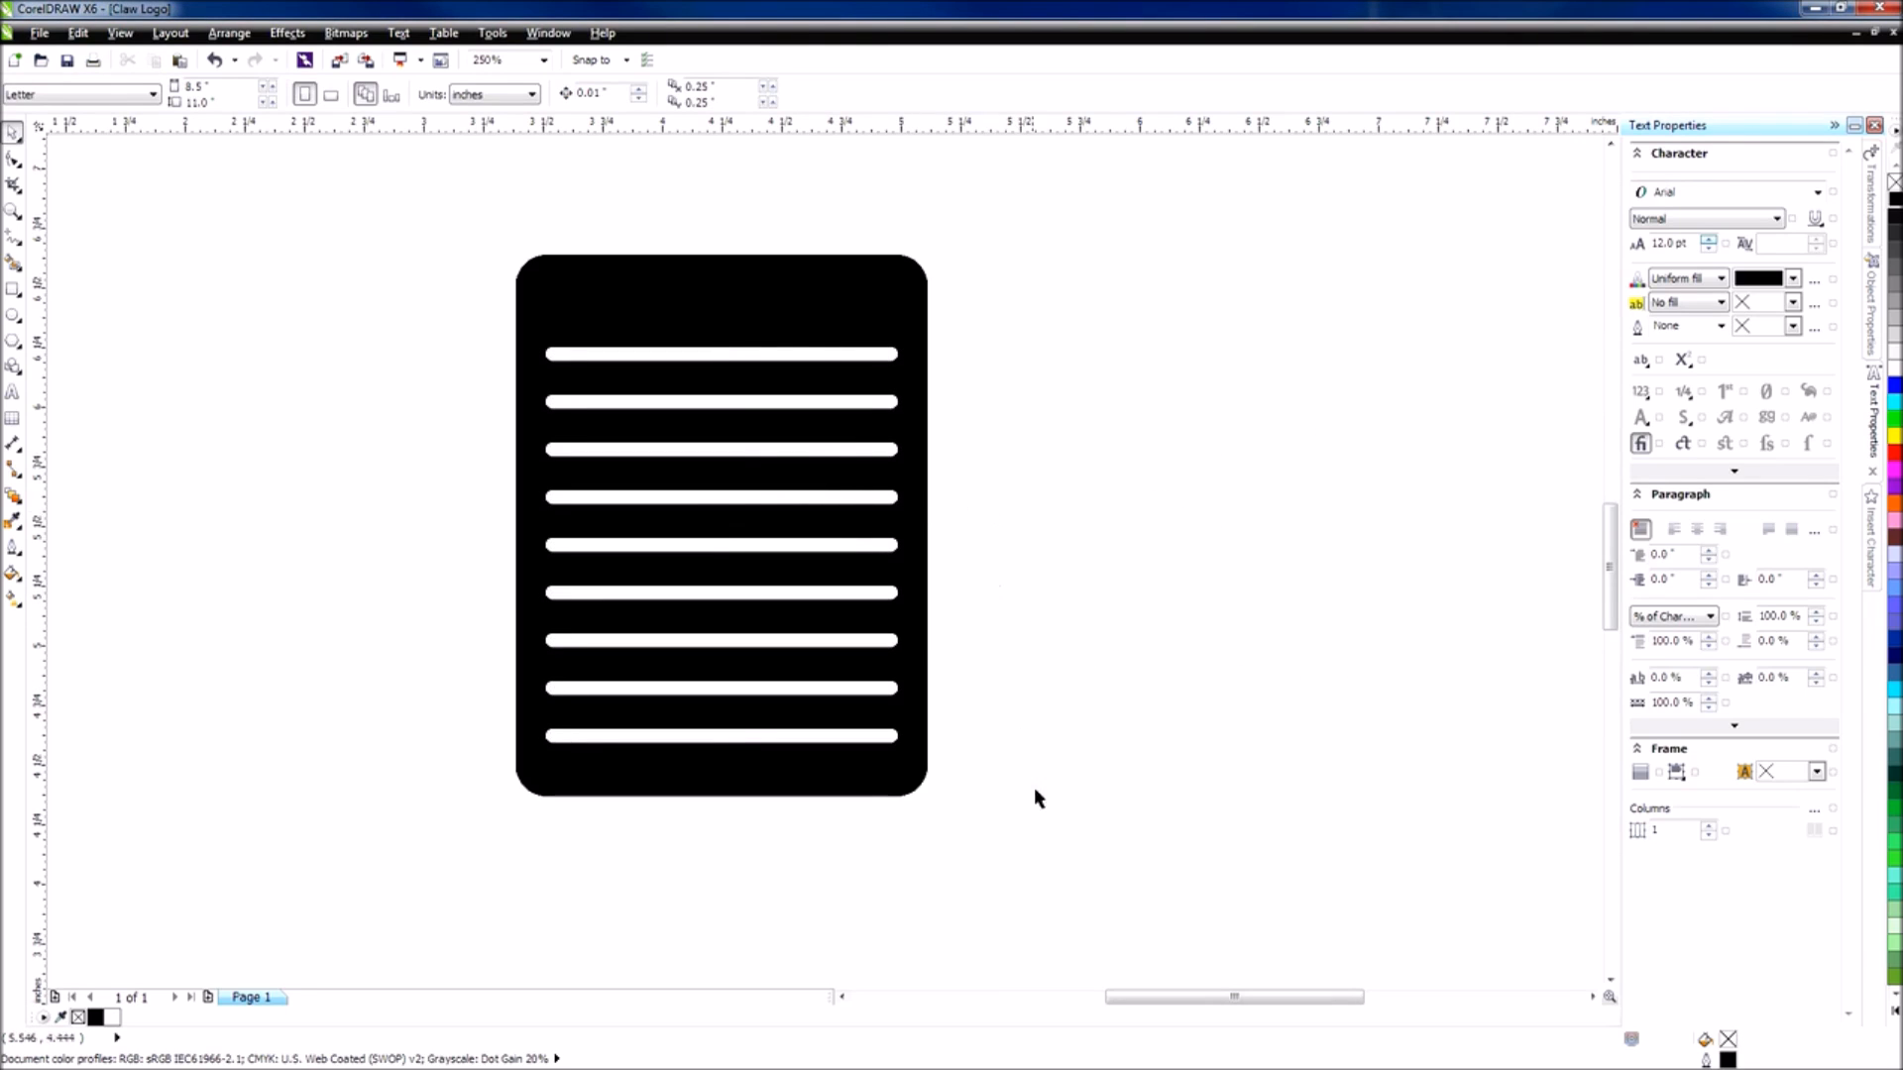
Group the black rectangle and the white lines together as a single page symbol.
{"action": "left_click_drag", "start_coordinate": [1070, 888], "coordinate": [359, 201]}
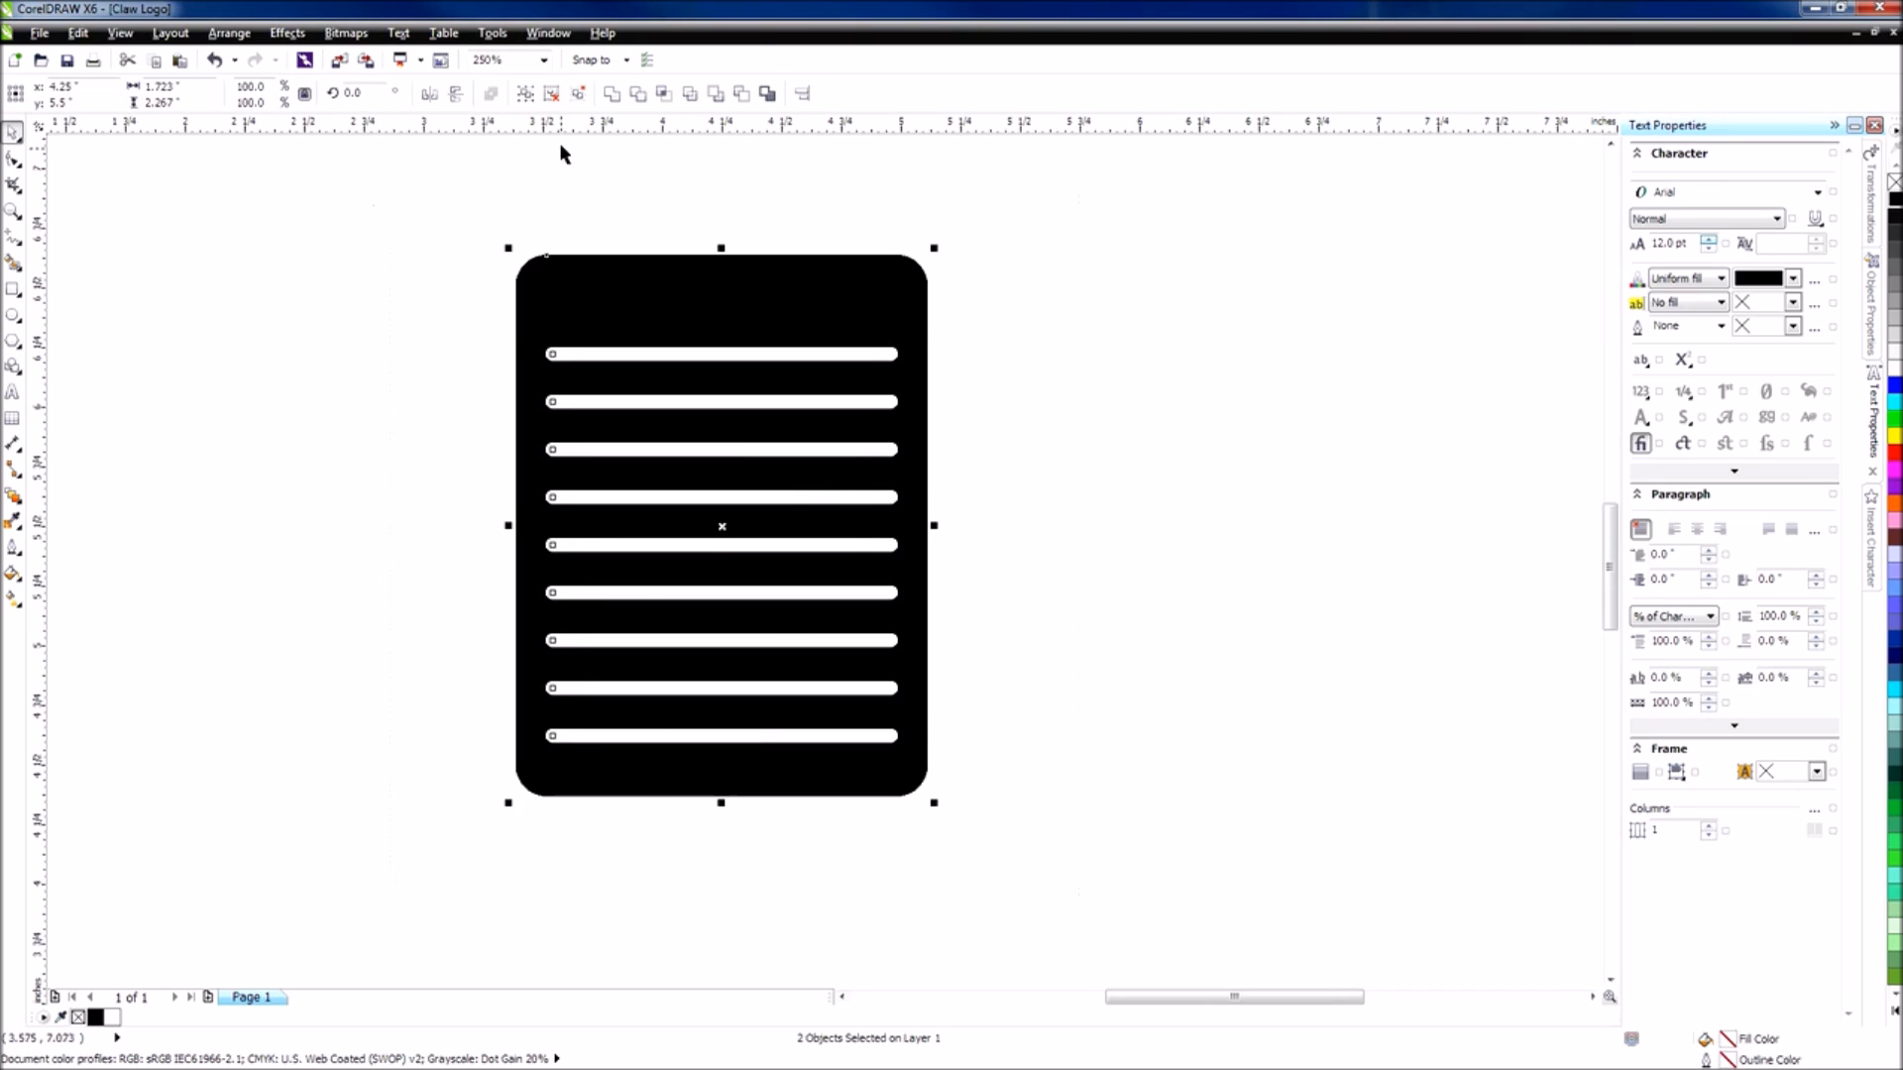
{"action": "left_click", "coordinate": [523, 97]}
{"action": "left_click", "coordinate": [455, 301]}
{"action": "scroll", "coordinate": [798, 374], "scroll_direction": "down", "scroll_amount": 2}
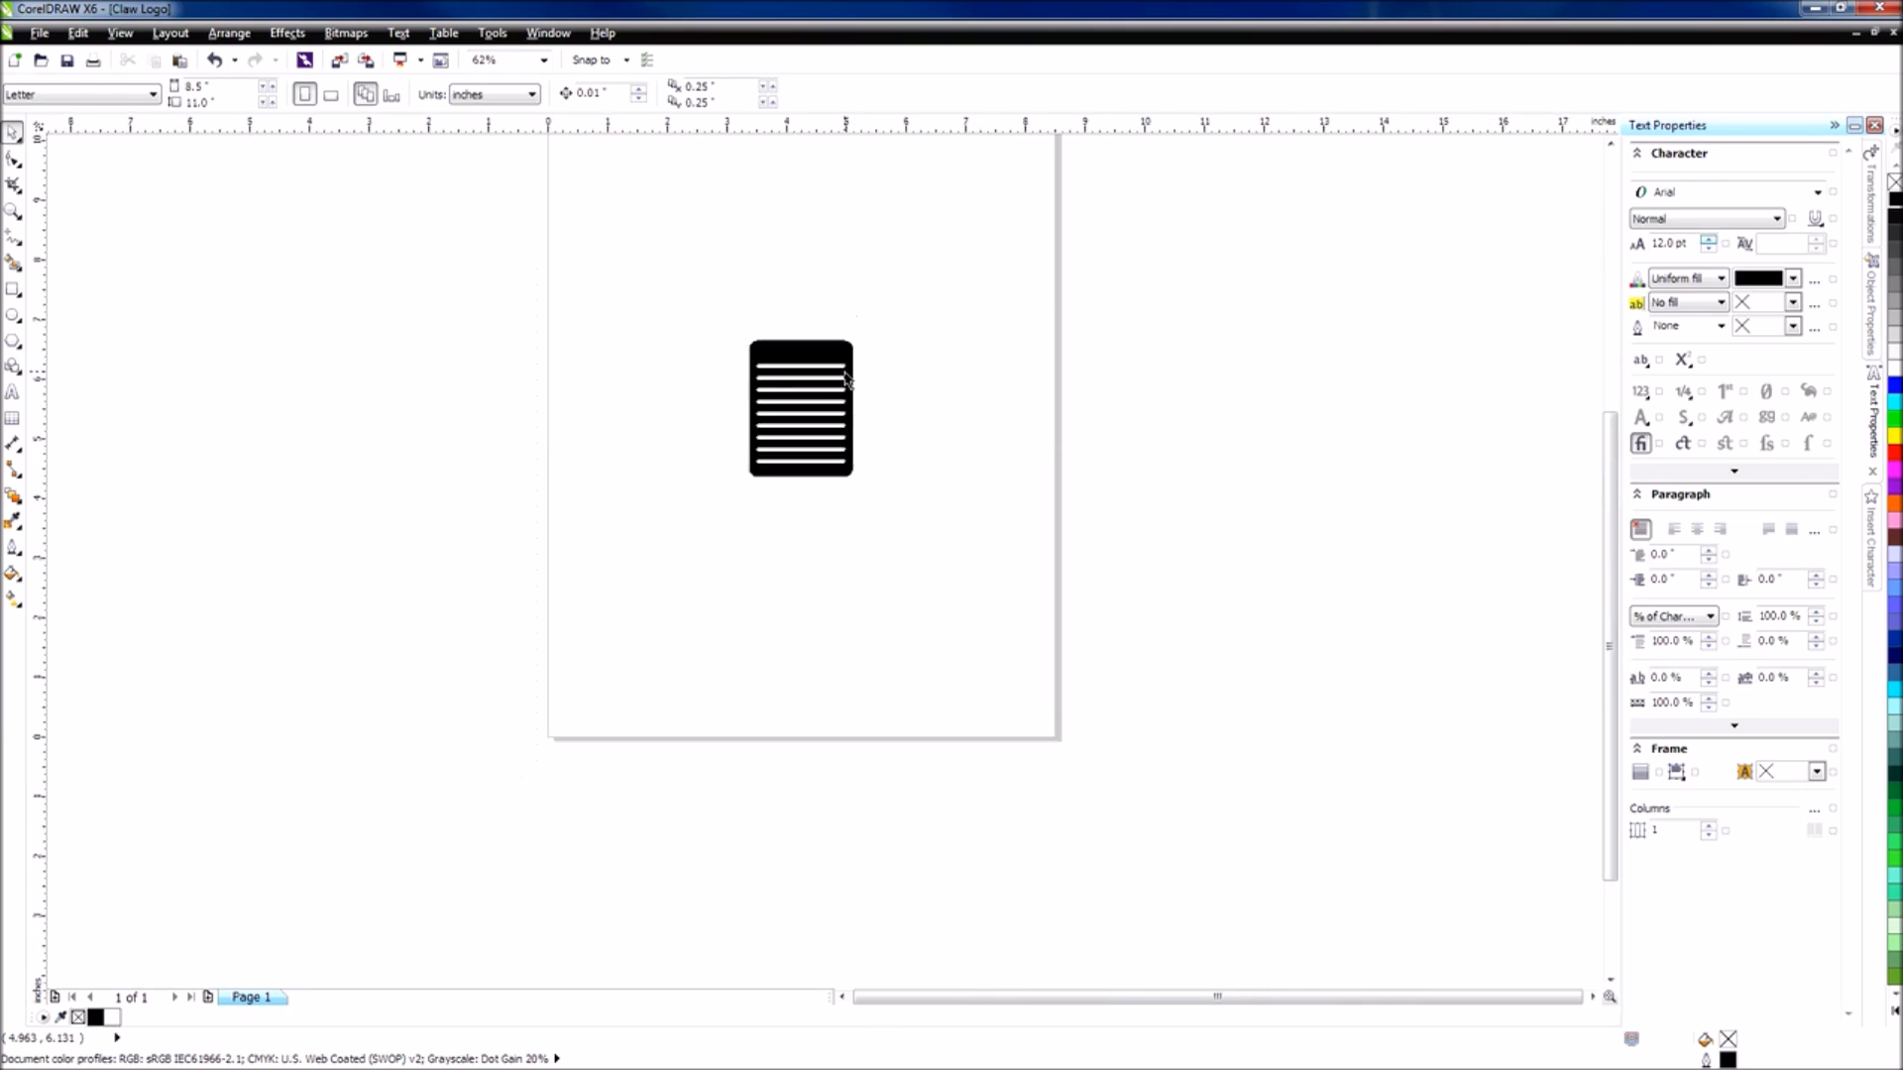
{"action": "scroll", "coordinate": [837, 374], "scroll_direction": "up", "scroll_amount": 2}
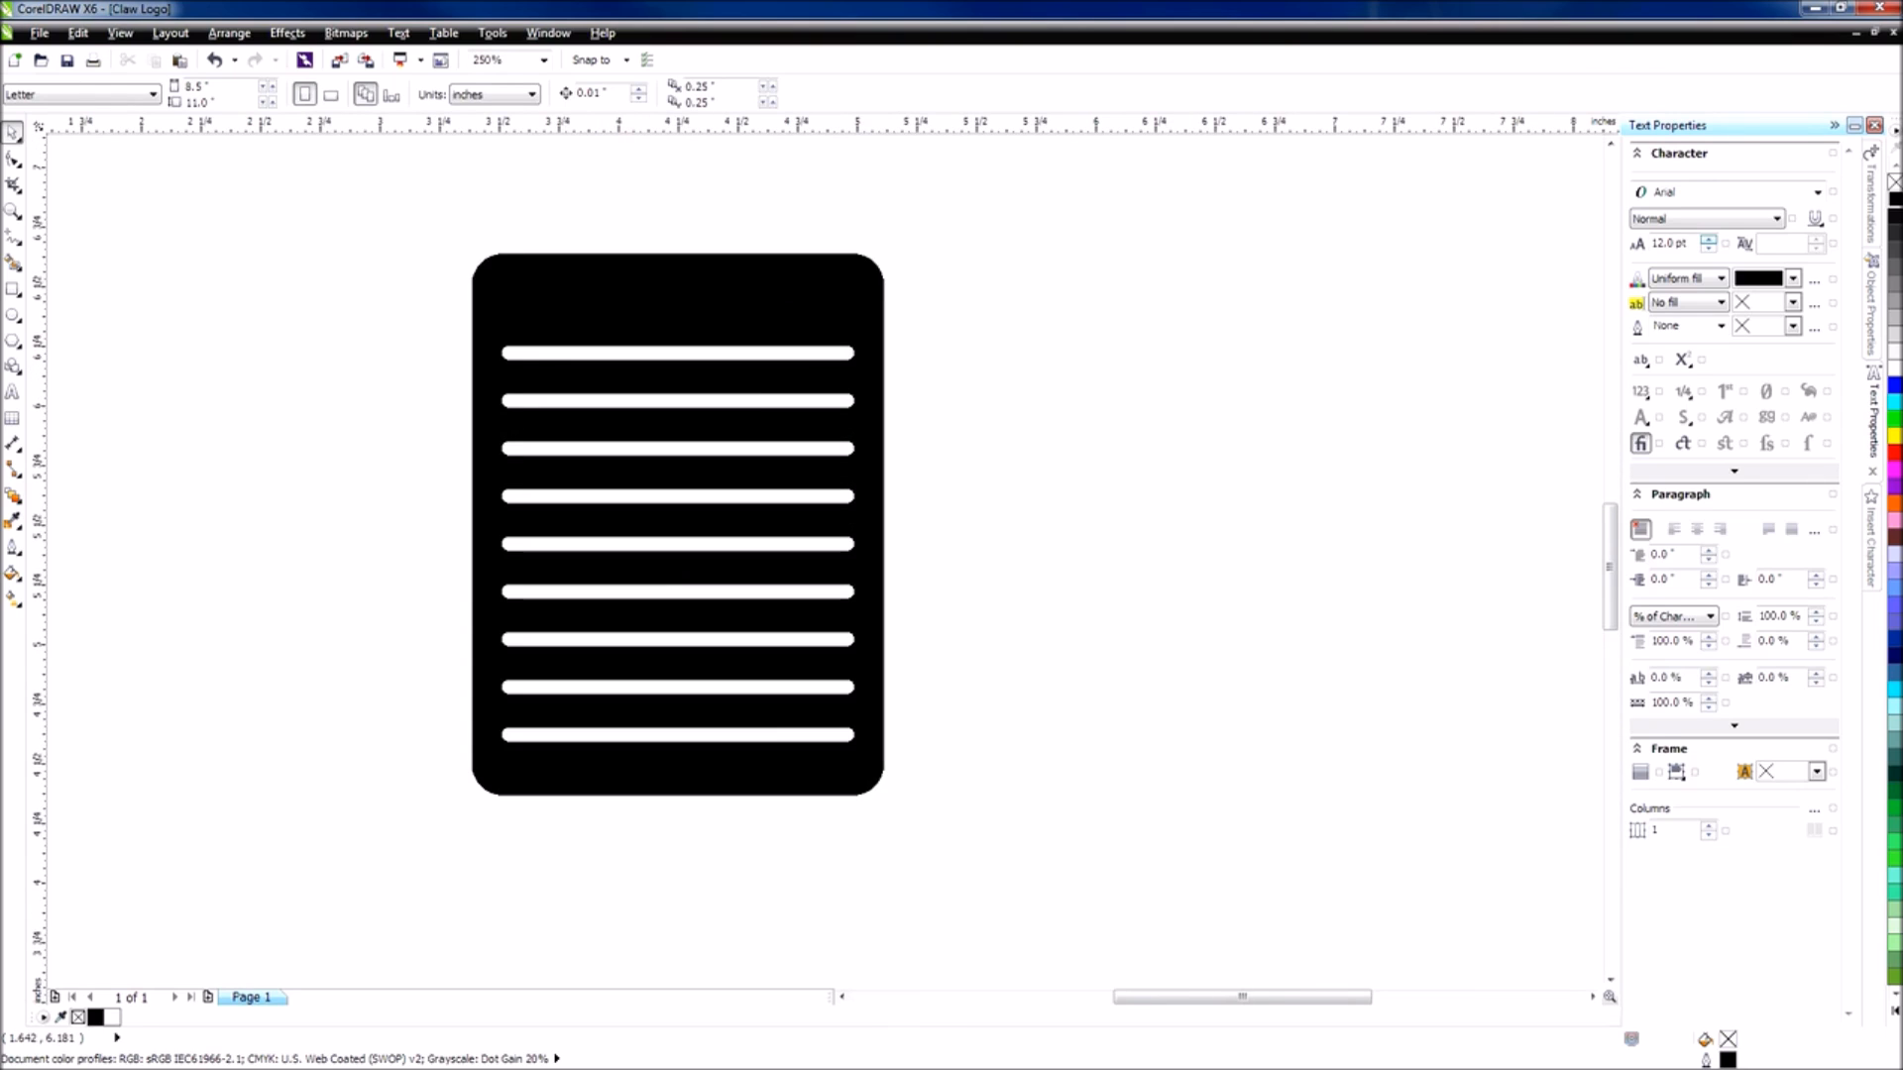
Compare the page symbol with the finished CareerClaw logo in Untitled-1.cdr, and return to the Claw Logo document.
{"action": "key", "text": "ctrl+a"}
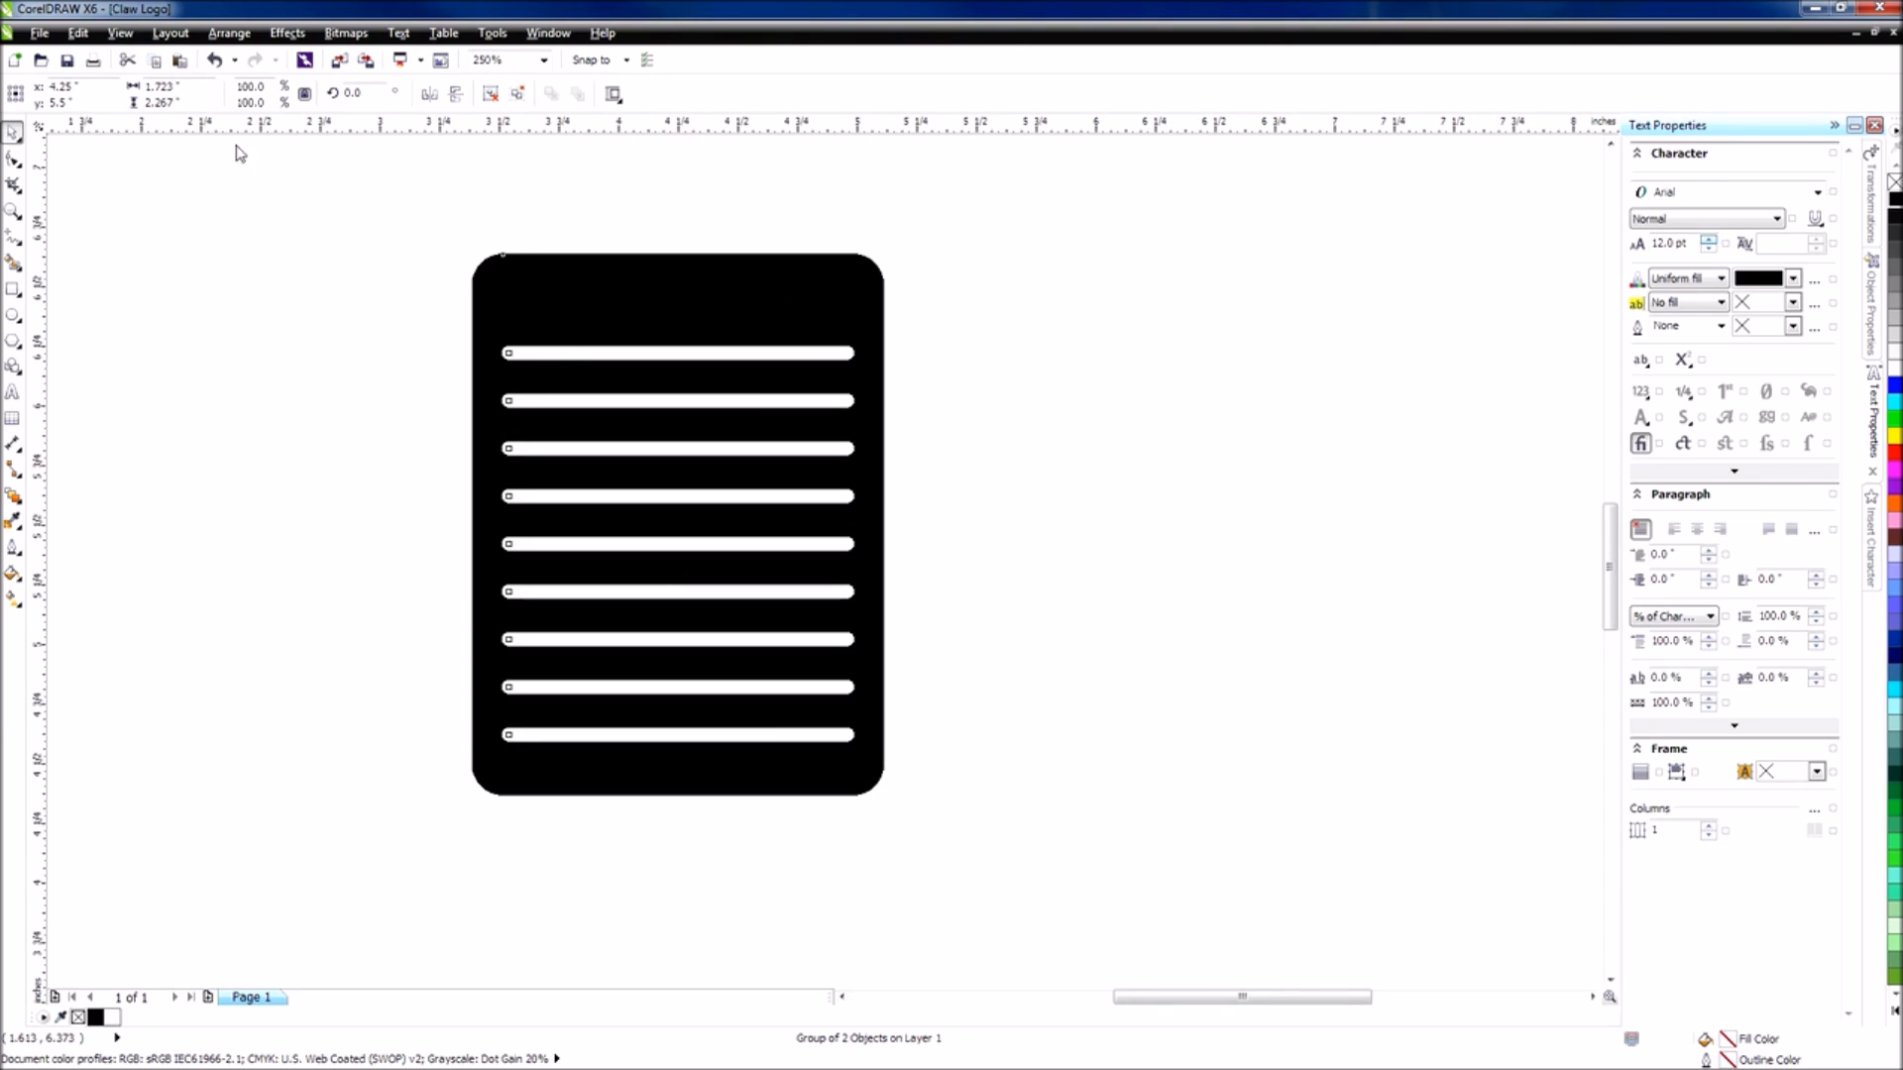
{"action": "left_click", "coordinate": [1875, 34]}
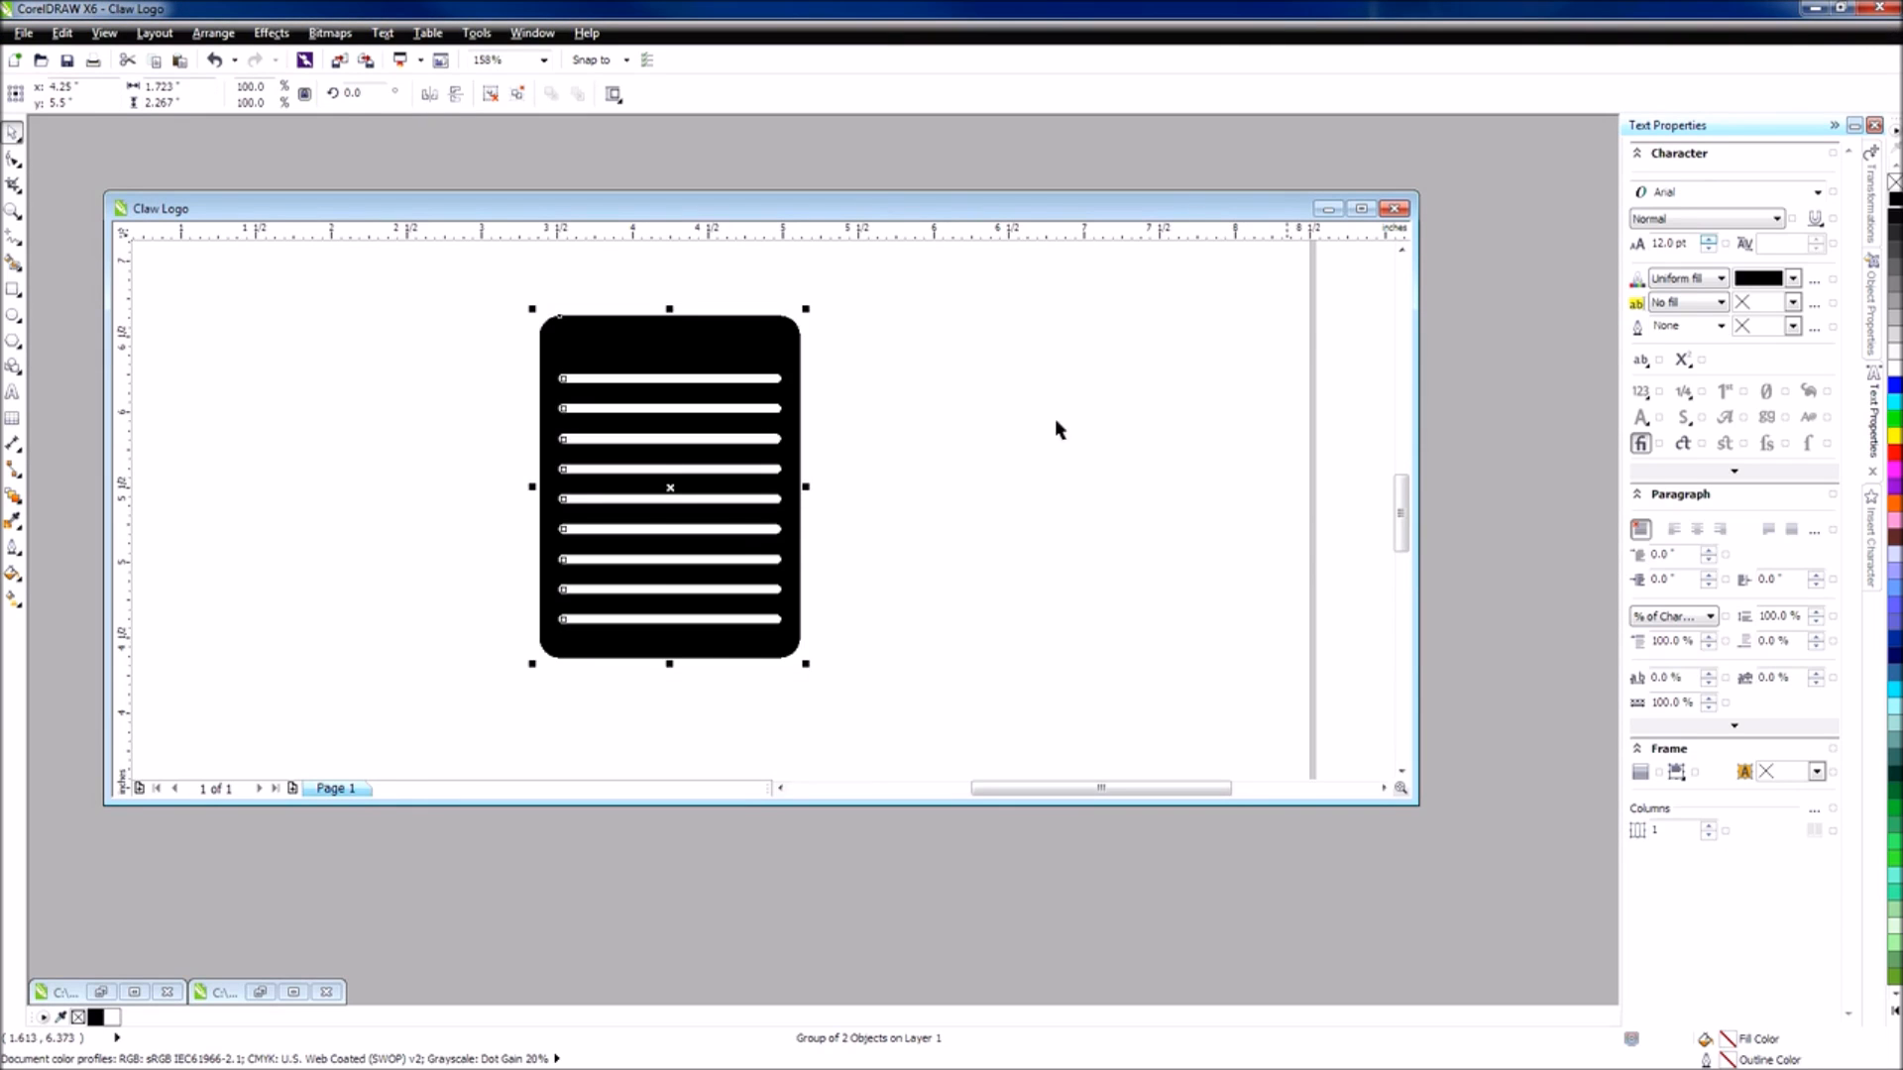
{"action": "left_click", "coordinate": [98, 991]}
{"action": "left_click", "coordinate": [1857, 34]}
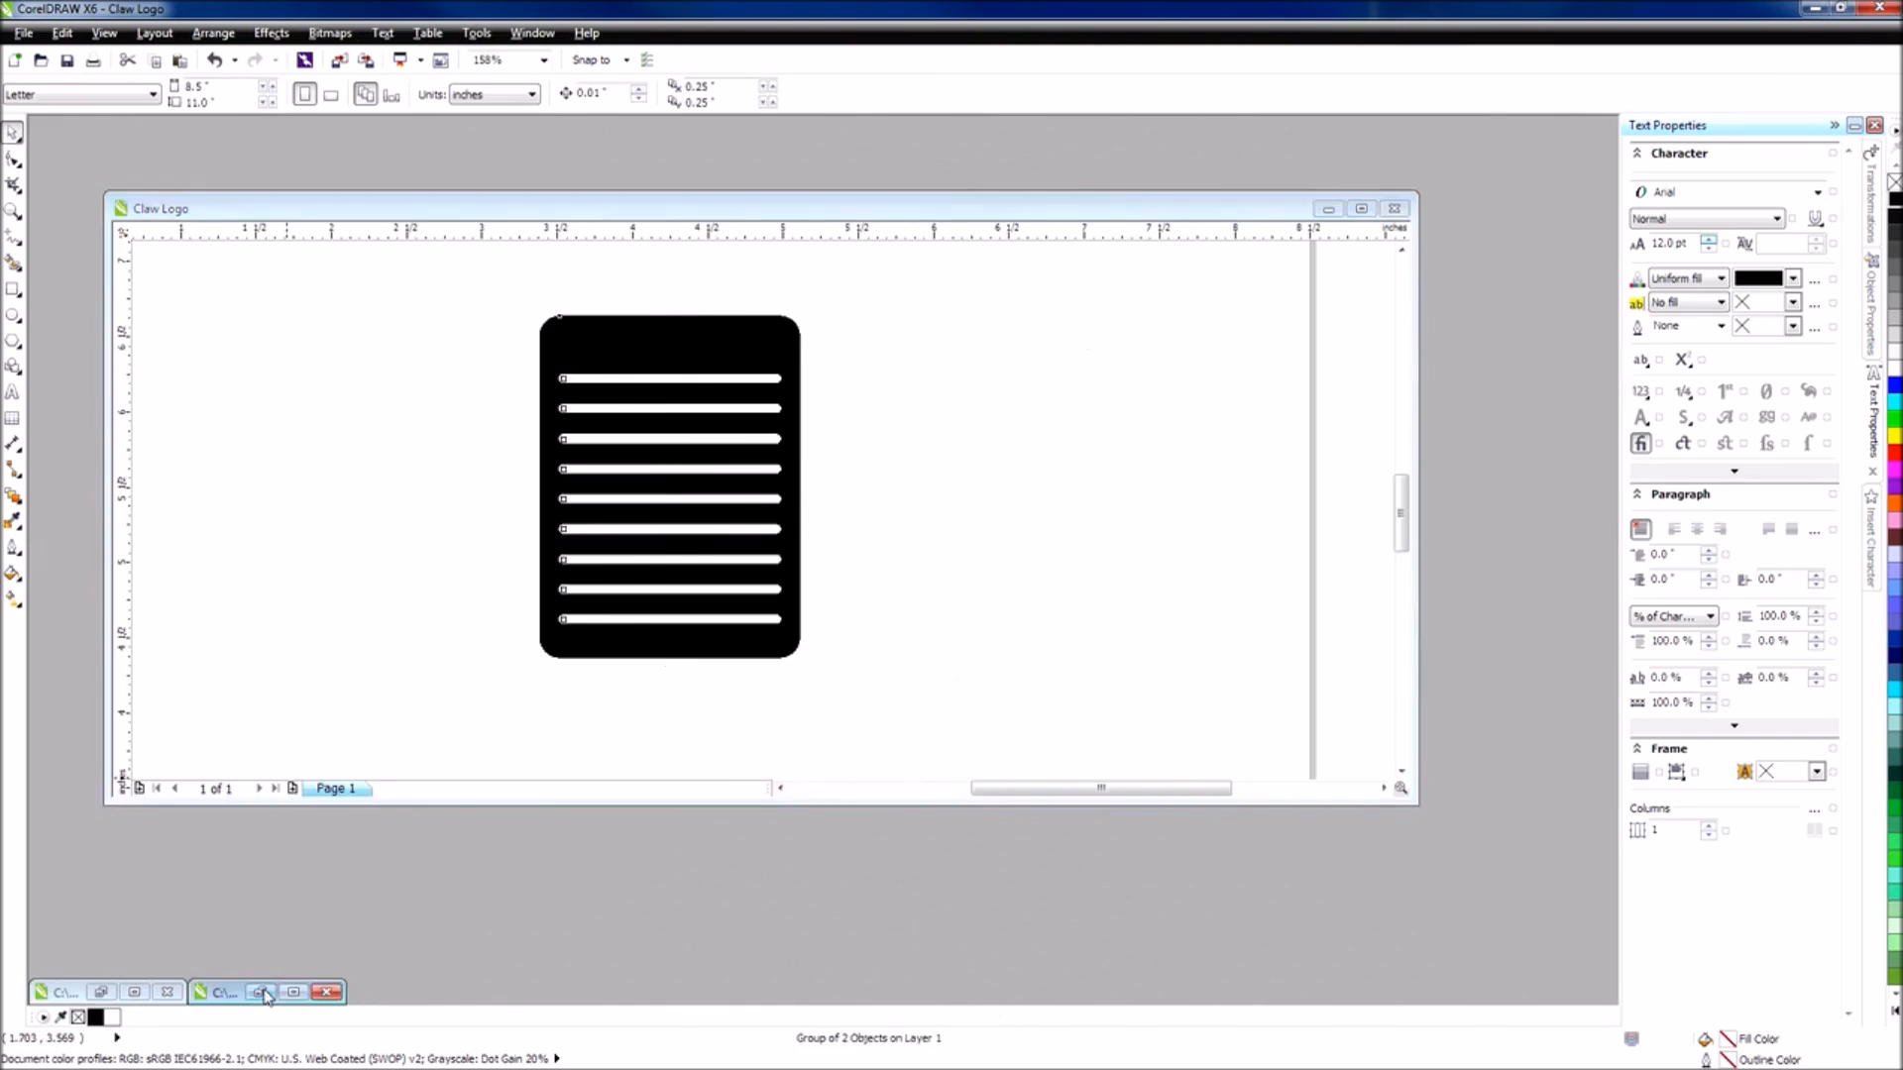
{"action": "left_click", "coordinate": [259, 992]}
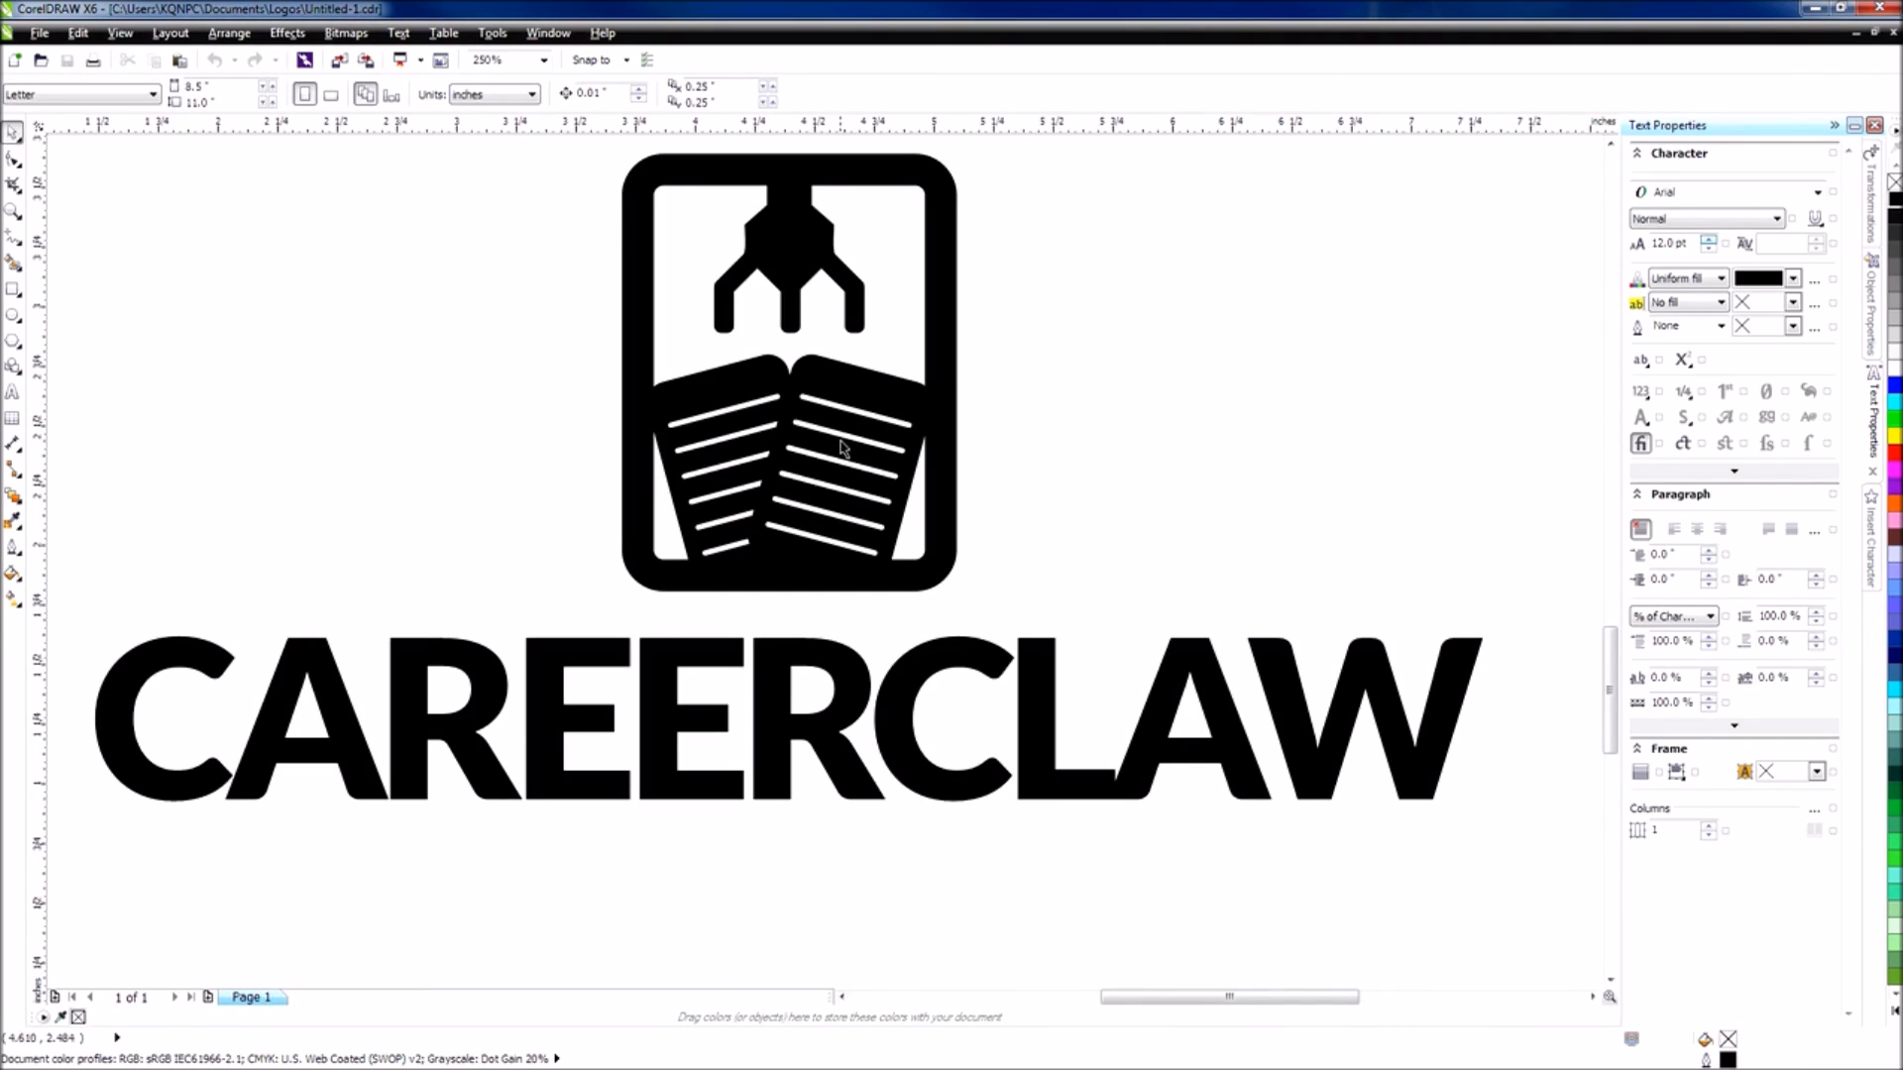
{"action": "left_click", "coordinate": [1876, 37]}
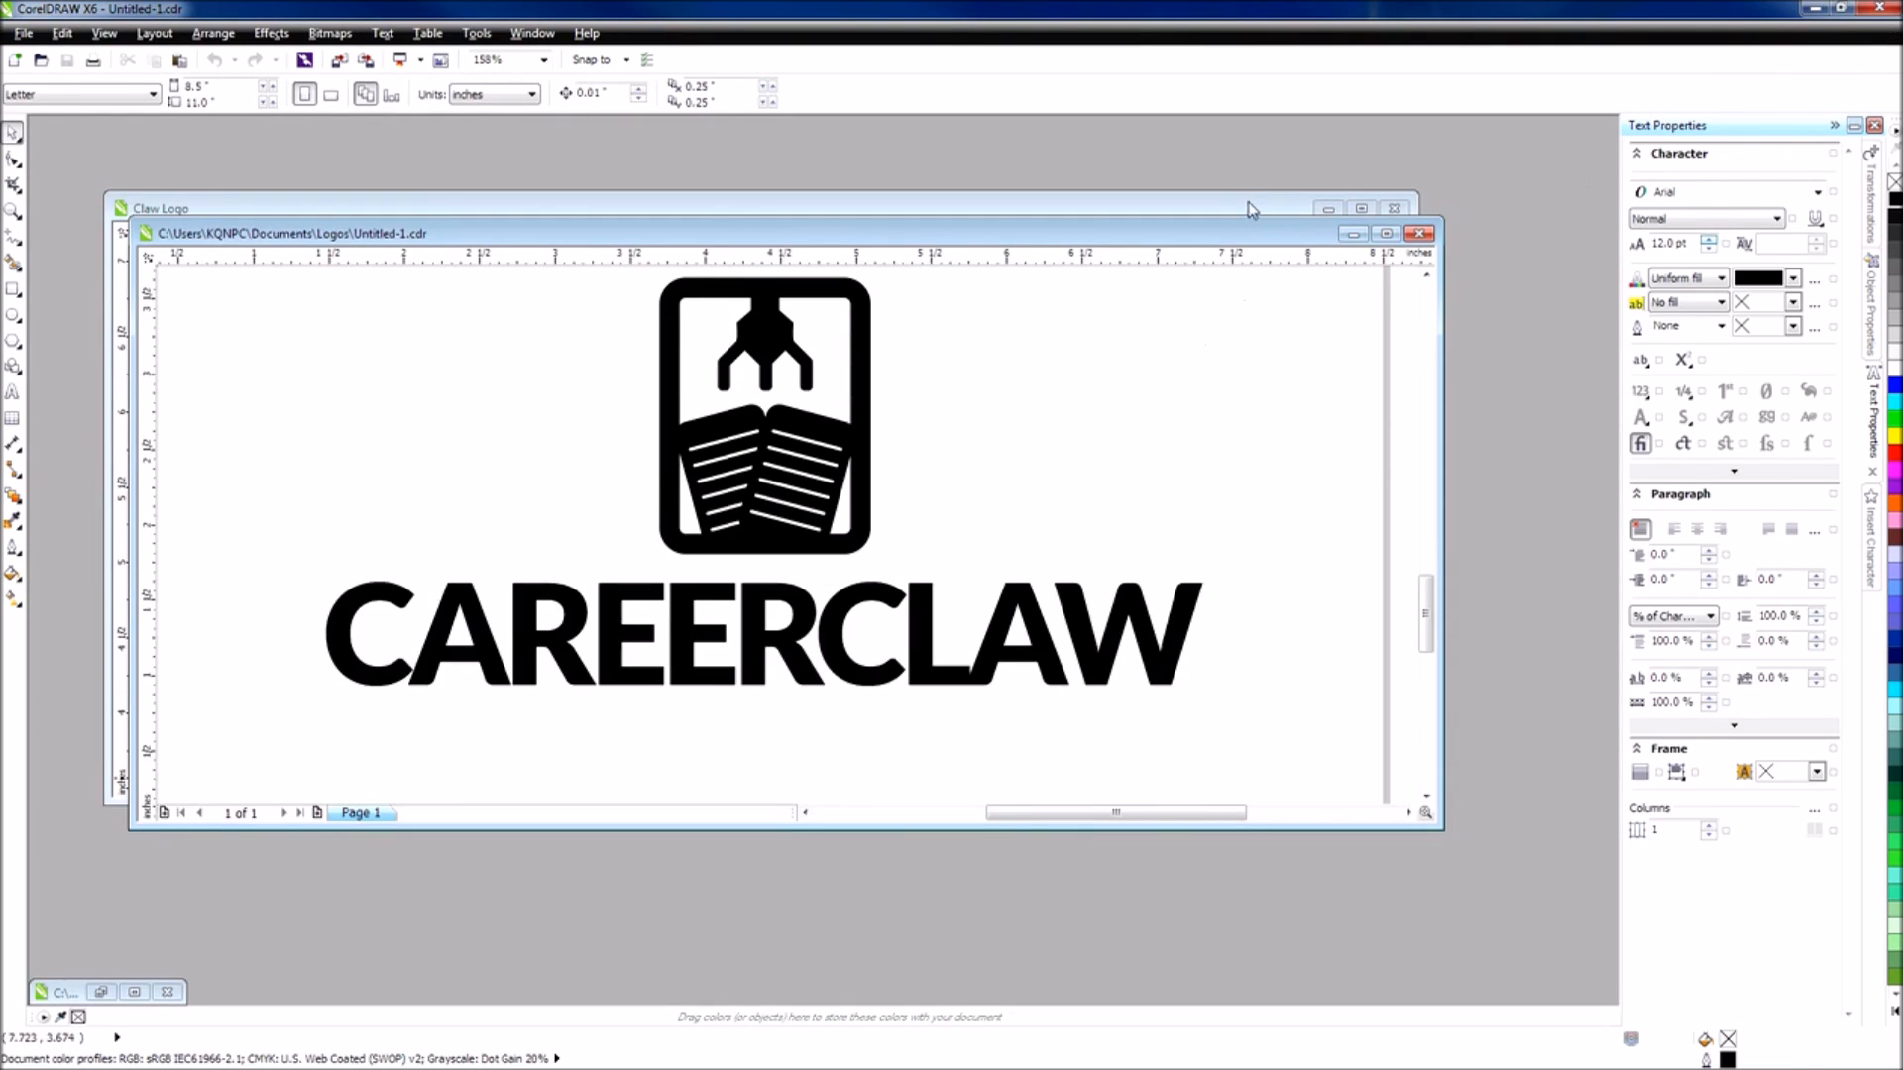
{"action": "left_click", "coordinate": [1254, 208]}
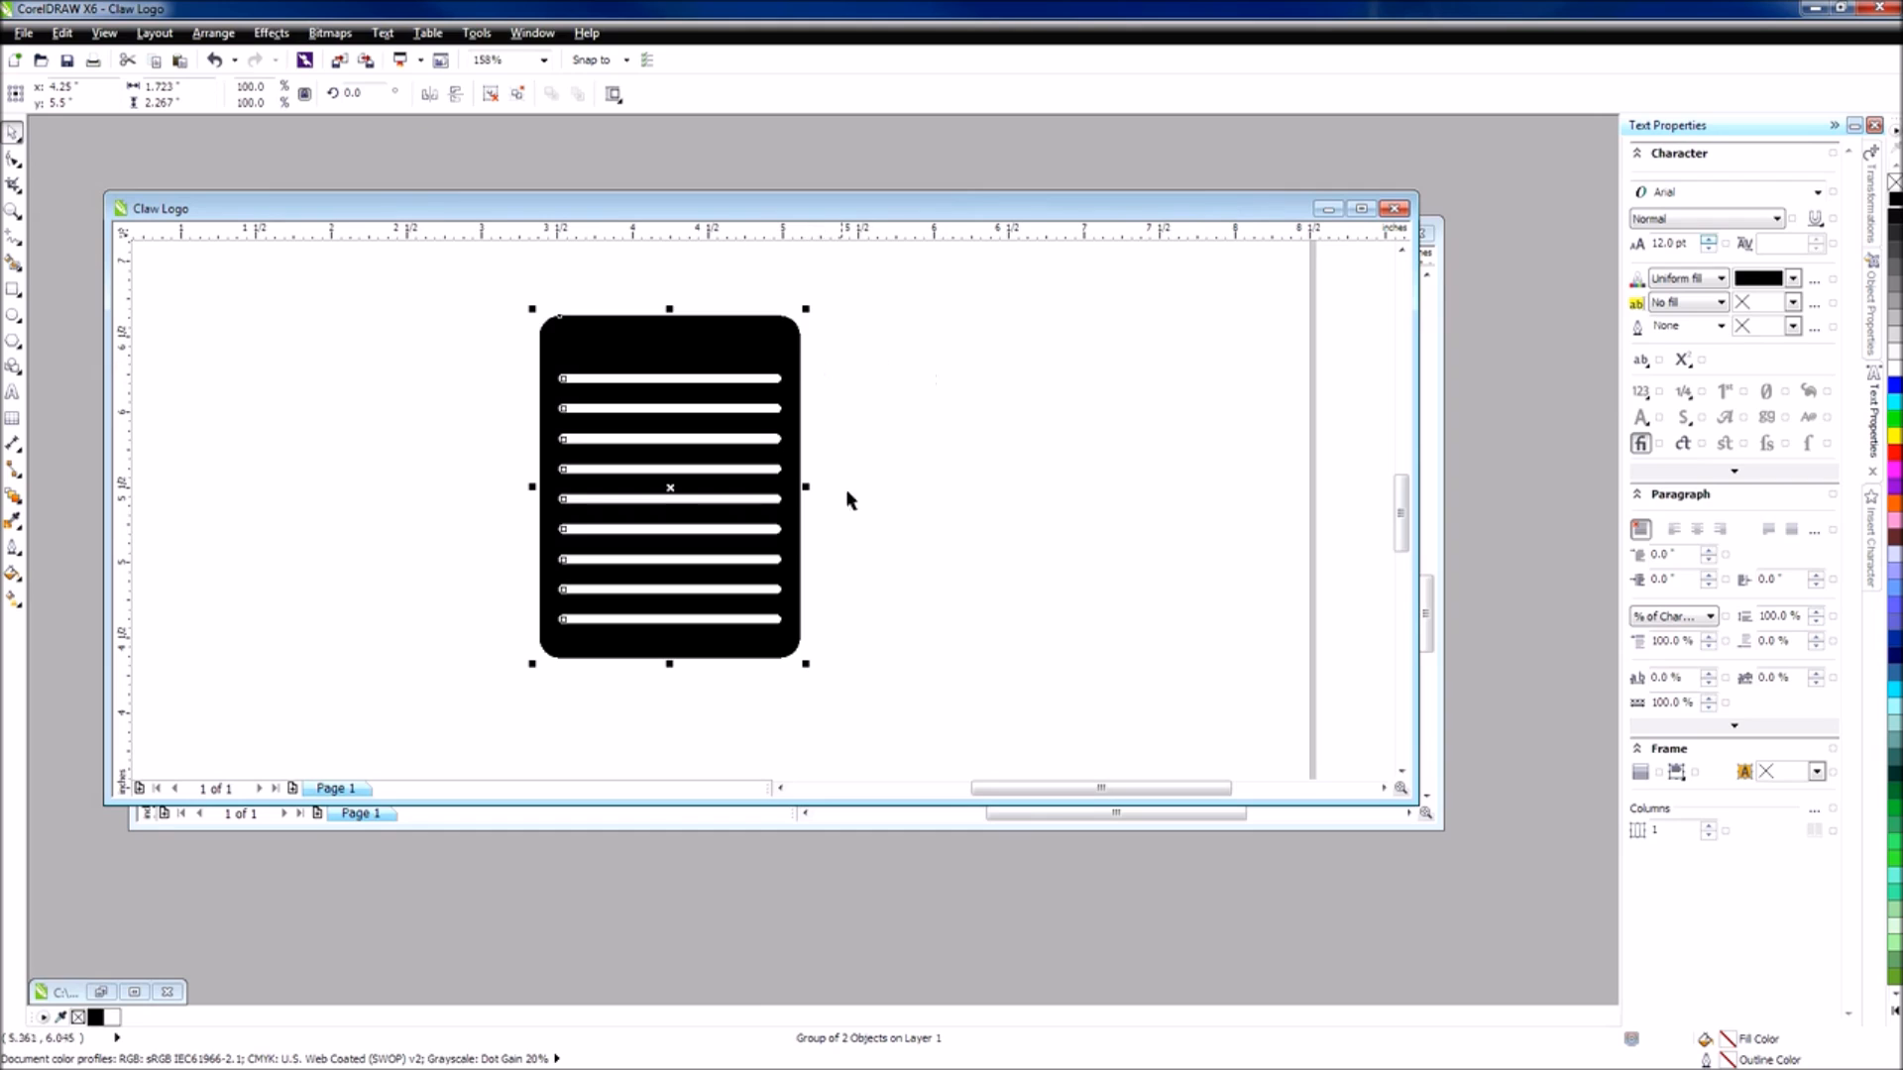
Duplicate the grouped page symbol, placing the copy at x 4.5 and y 5.75 inches.
{"action": "left_click", "coordinate": [894, 684]}
{"action": "left_click", "coordinate": [556, 386]}
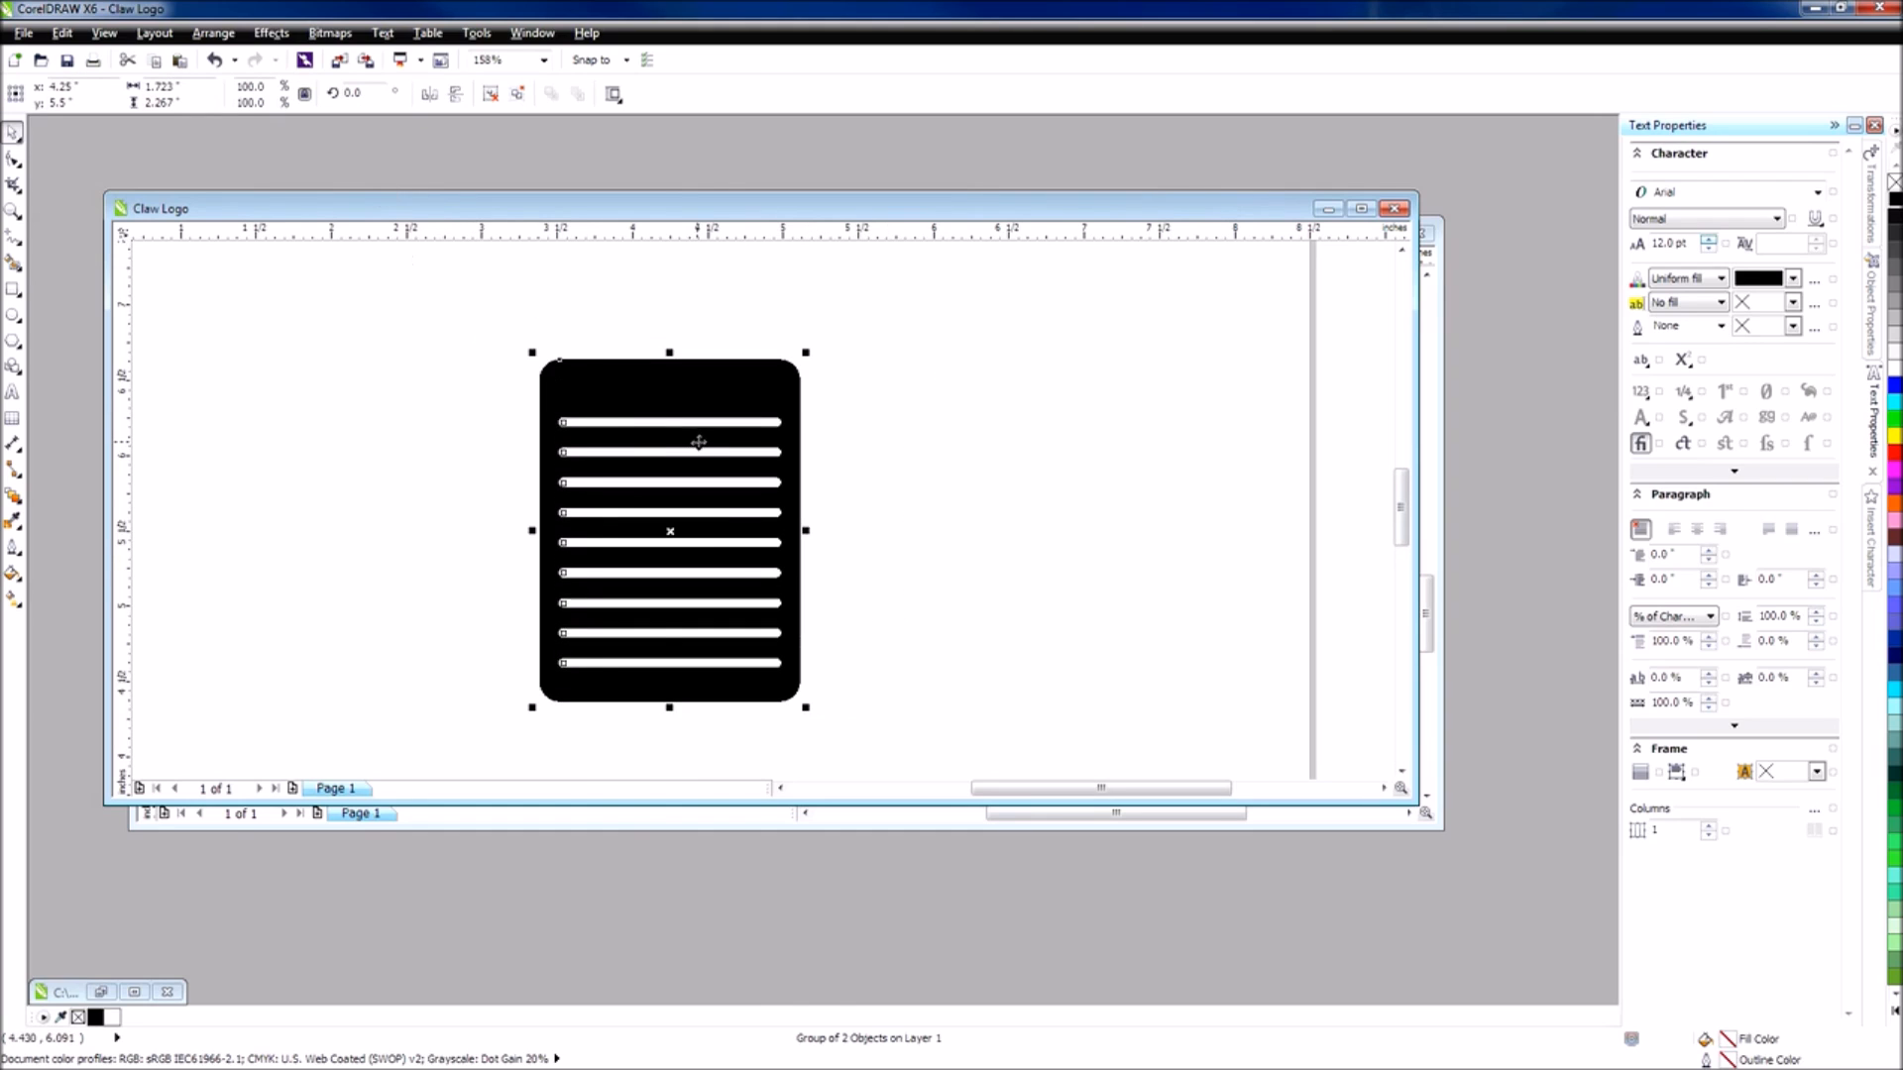
{"action": "key", "text": "ctrl+d"}
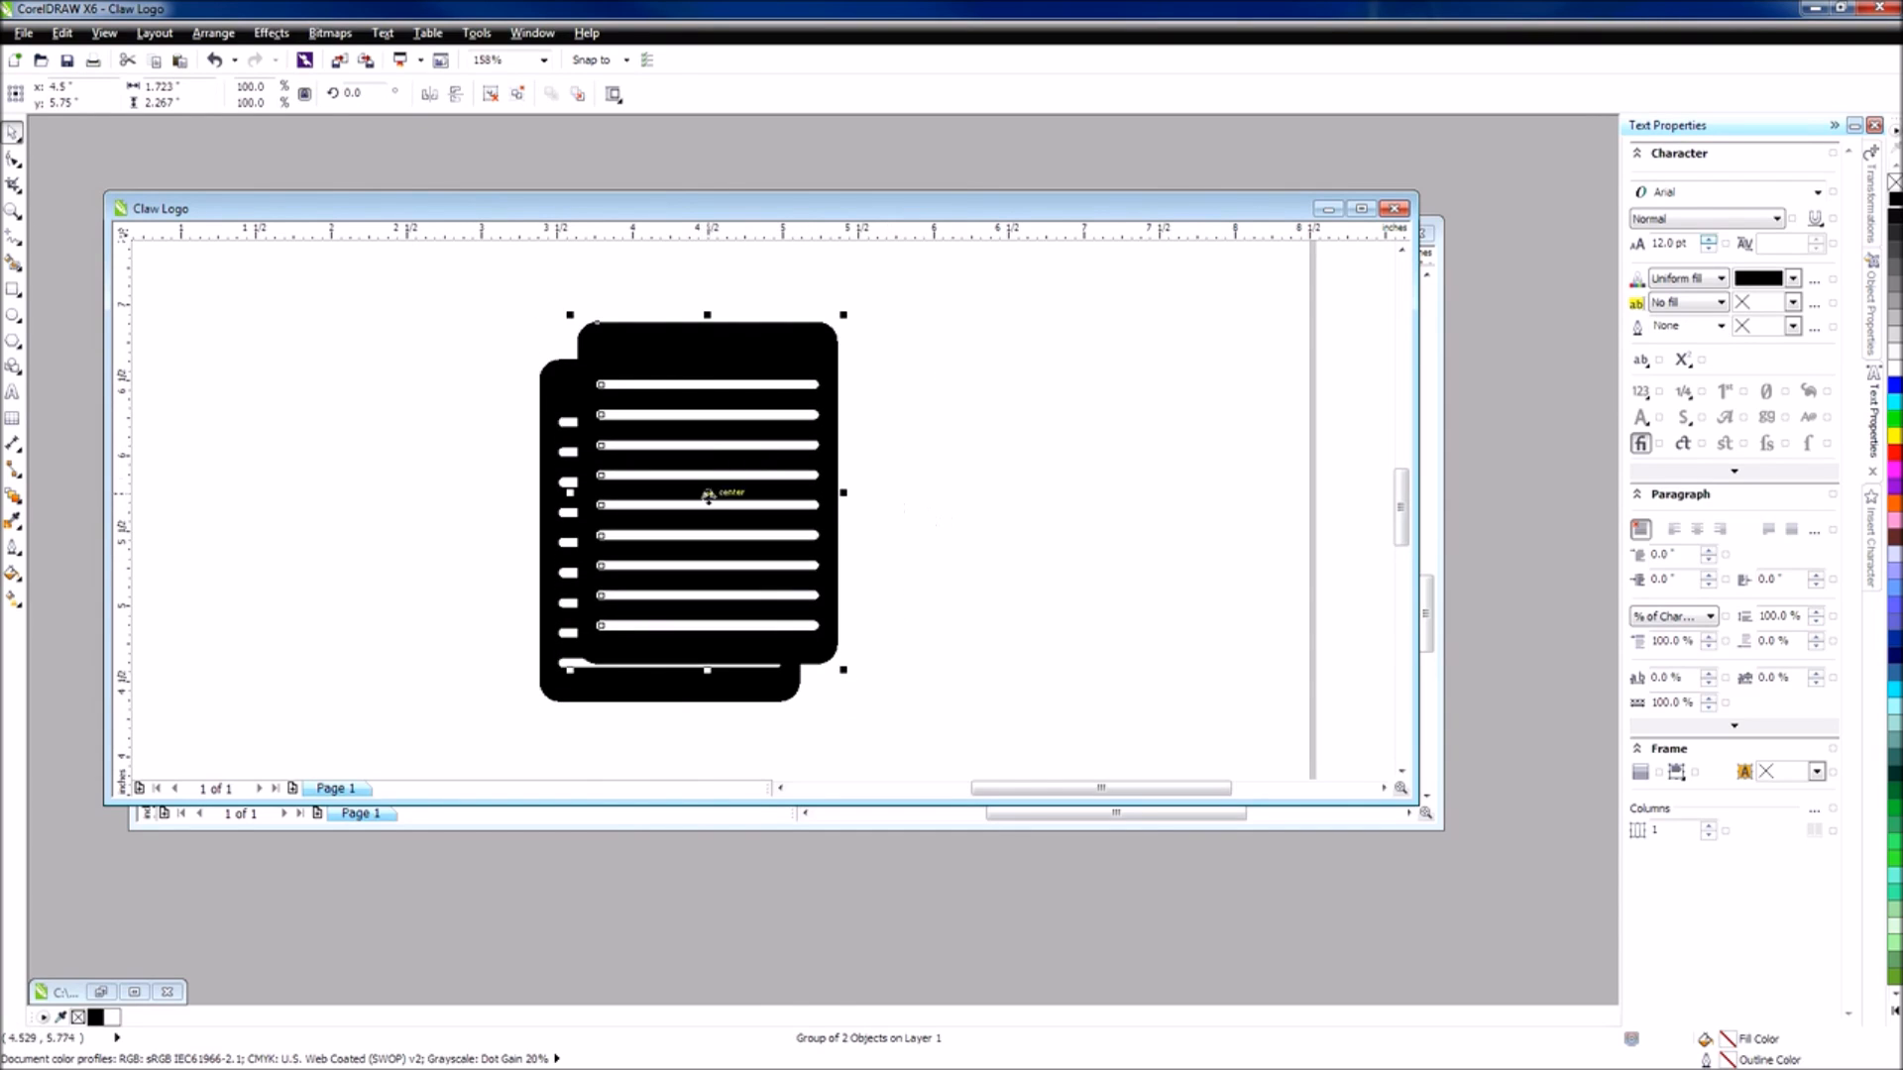
Move the page copy clear of the original to about x 6.265, y 5.825 inches, and maximize the Claw Logo document window.
{"action": "left_click_drag", "start_coordinate": [724, 498], "coordinate": [1000, 541]}
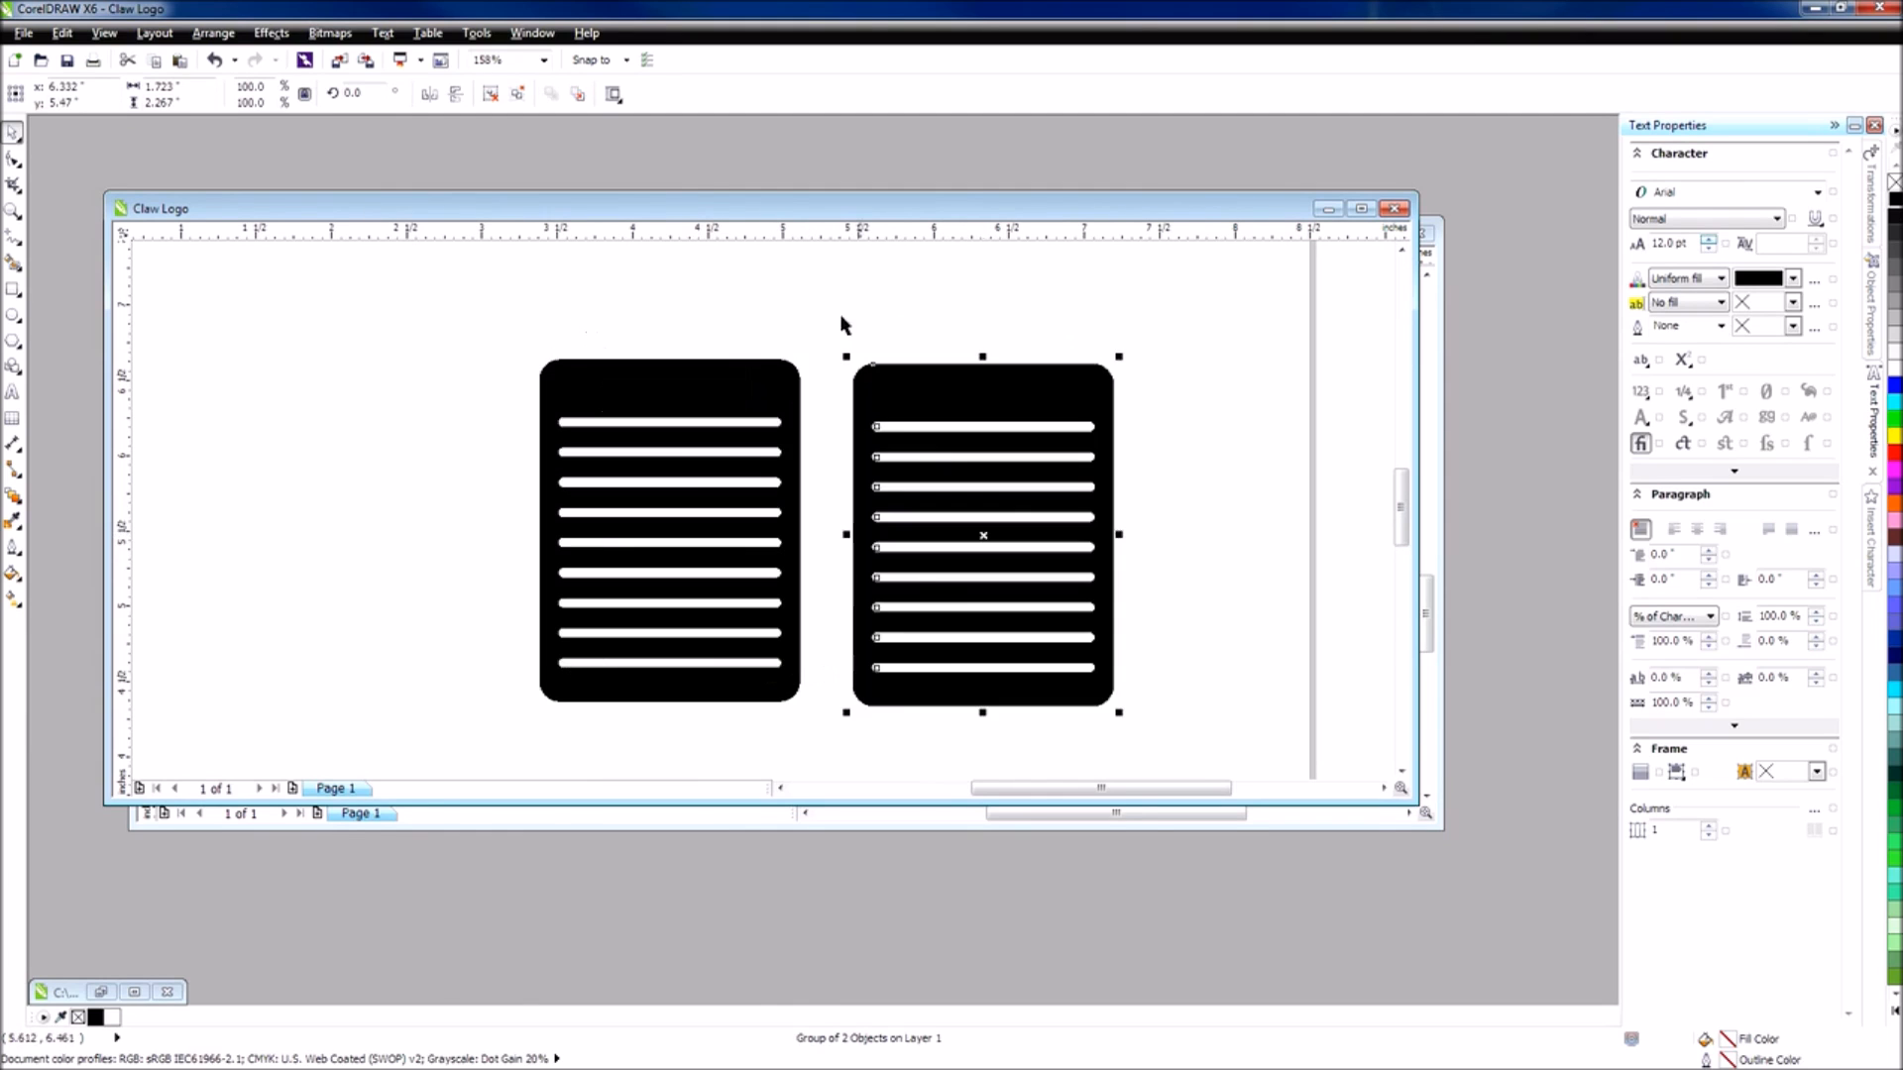
{"action": "mouse_move", "coordinate": [803, 208]}
{"action": "left_mouse_down"}
{"action": "mouse_move", "coordinate": [1467, 495]}
{"action": "mouse_move", "coordinate": [723, 611]}
{"action": "mouse_move", "coordinate": [807, 244]}
{"action": "left_mouse_up"}
{"action": "double_click", "coordinate": [807, 244]}
{"action": "left_click_drag", "start_coordinate": [1071, 371], "coordinate": [1054, 299]}
Rotate the right-hand page copy 15 degrees clockwise.
{"action": "left_click", "coordinate": [1063, 293]}
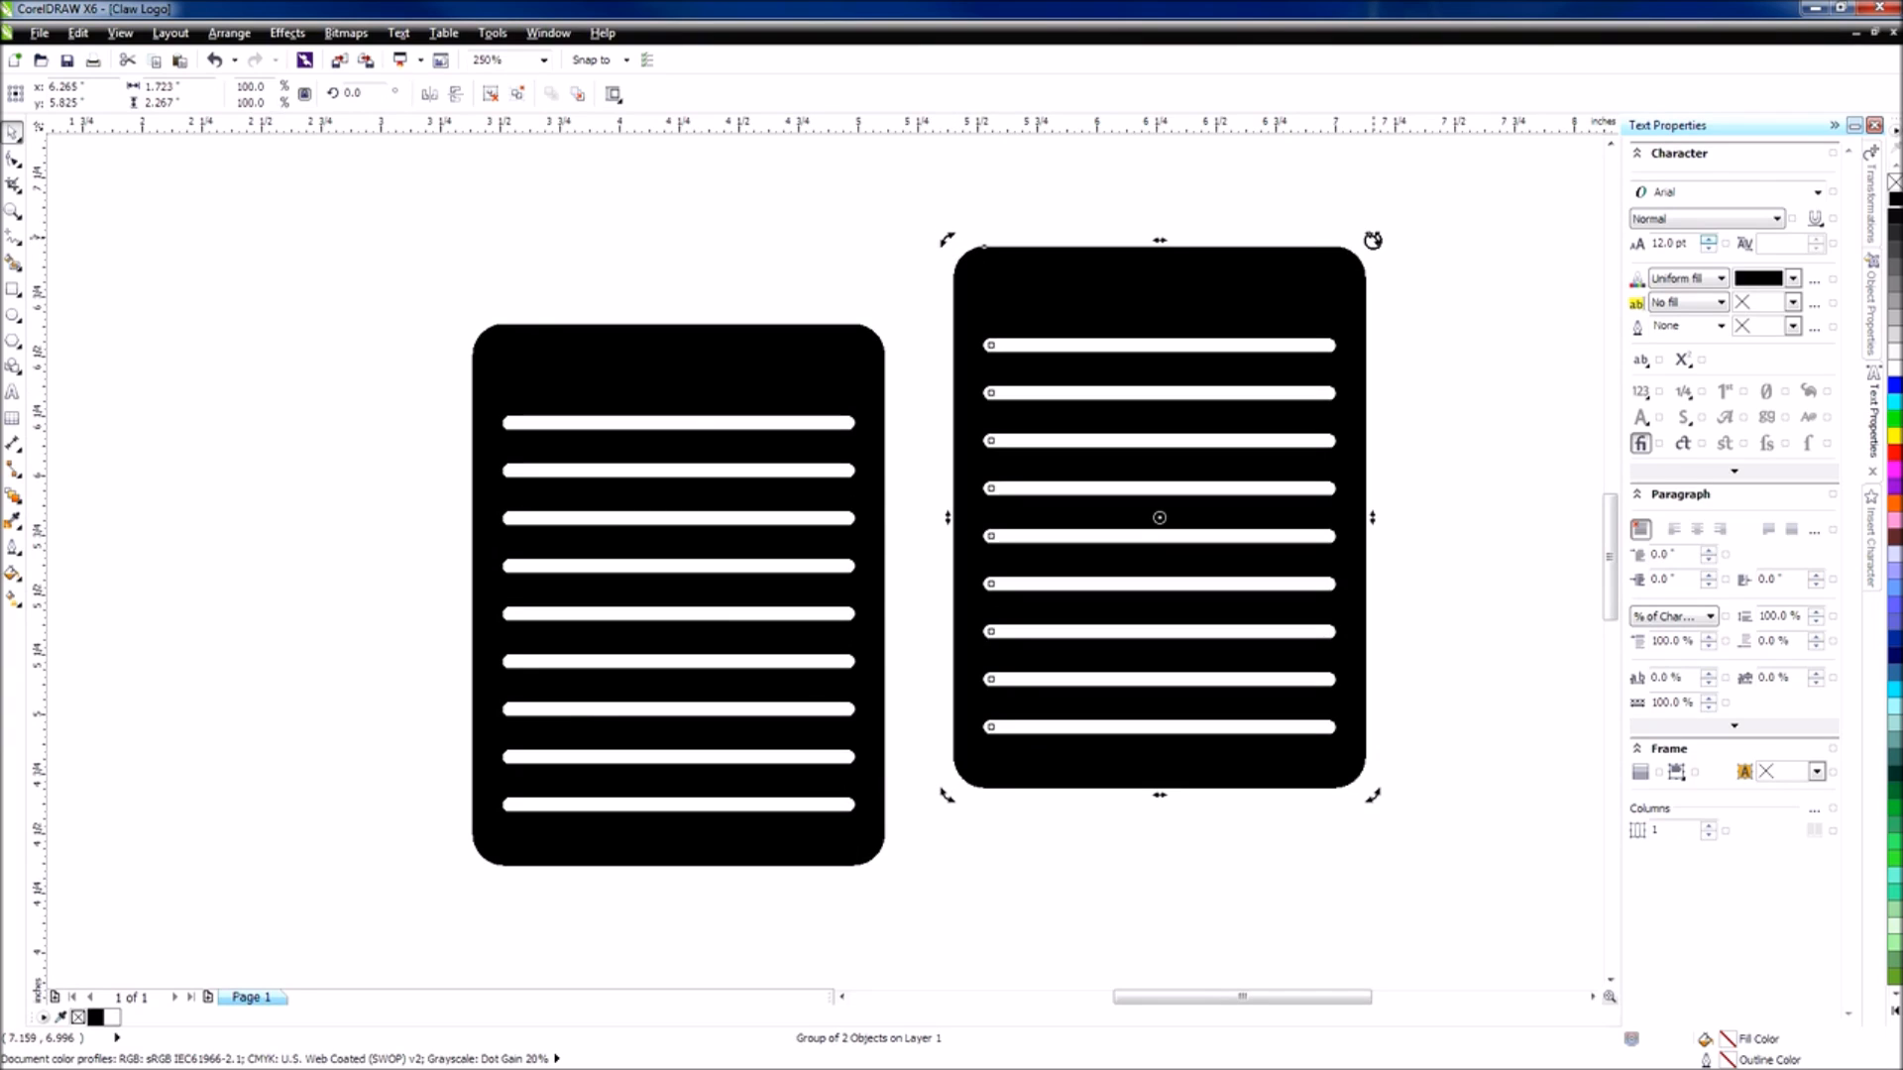
{"action": "left_click_drag", "start_coordinate": [1372, 240], "coordinate": [1414, 289]}
{"action": "key", "text": "ctrl+z"}
{"action": "left_click_drag", "start_coordinate": [1373, 241], "coordinate": [1398, 302]}
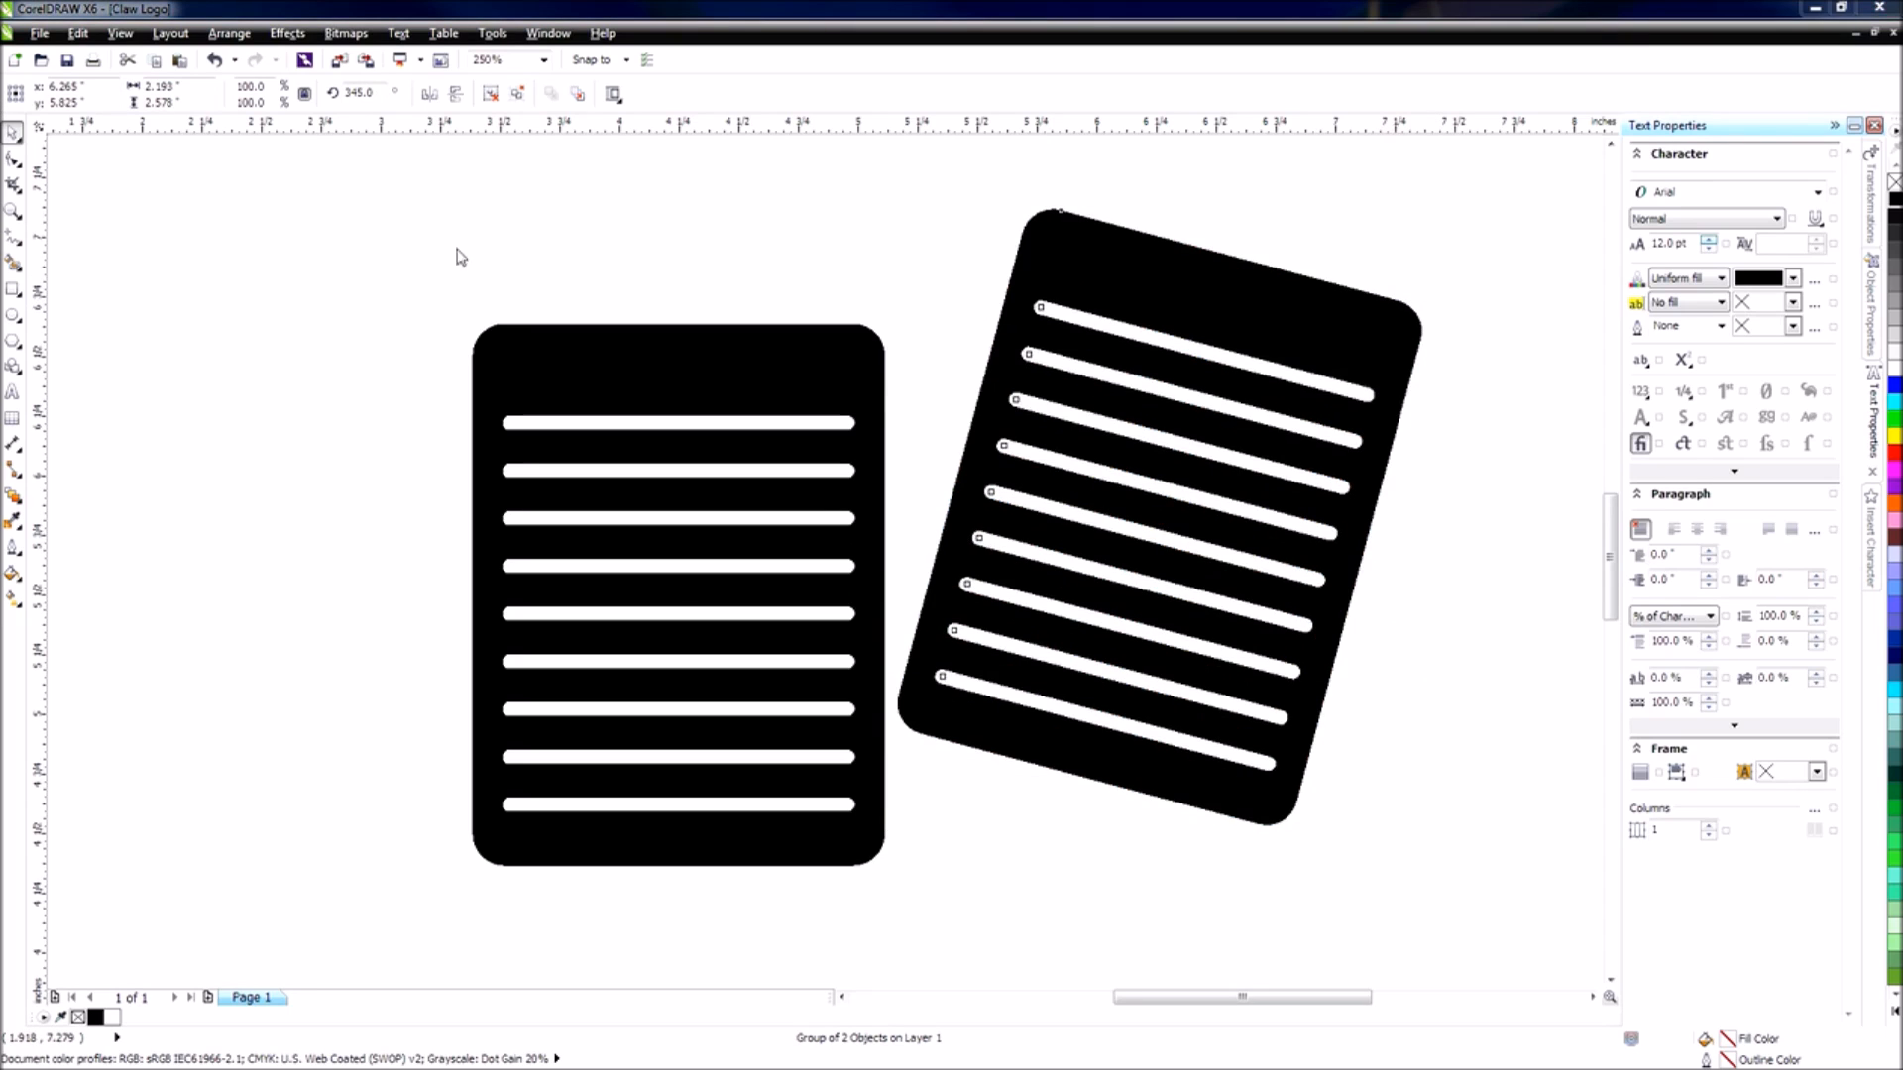
Rotate the left page 15 degrees counterclockwise and move both pages together so the right one overlaps the left like a fan.
{"action": "left_click", "coordinate": [661, 353]}
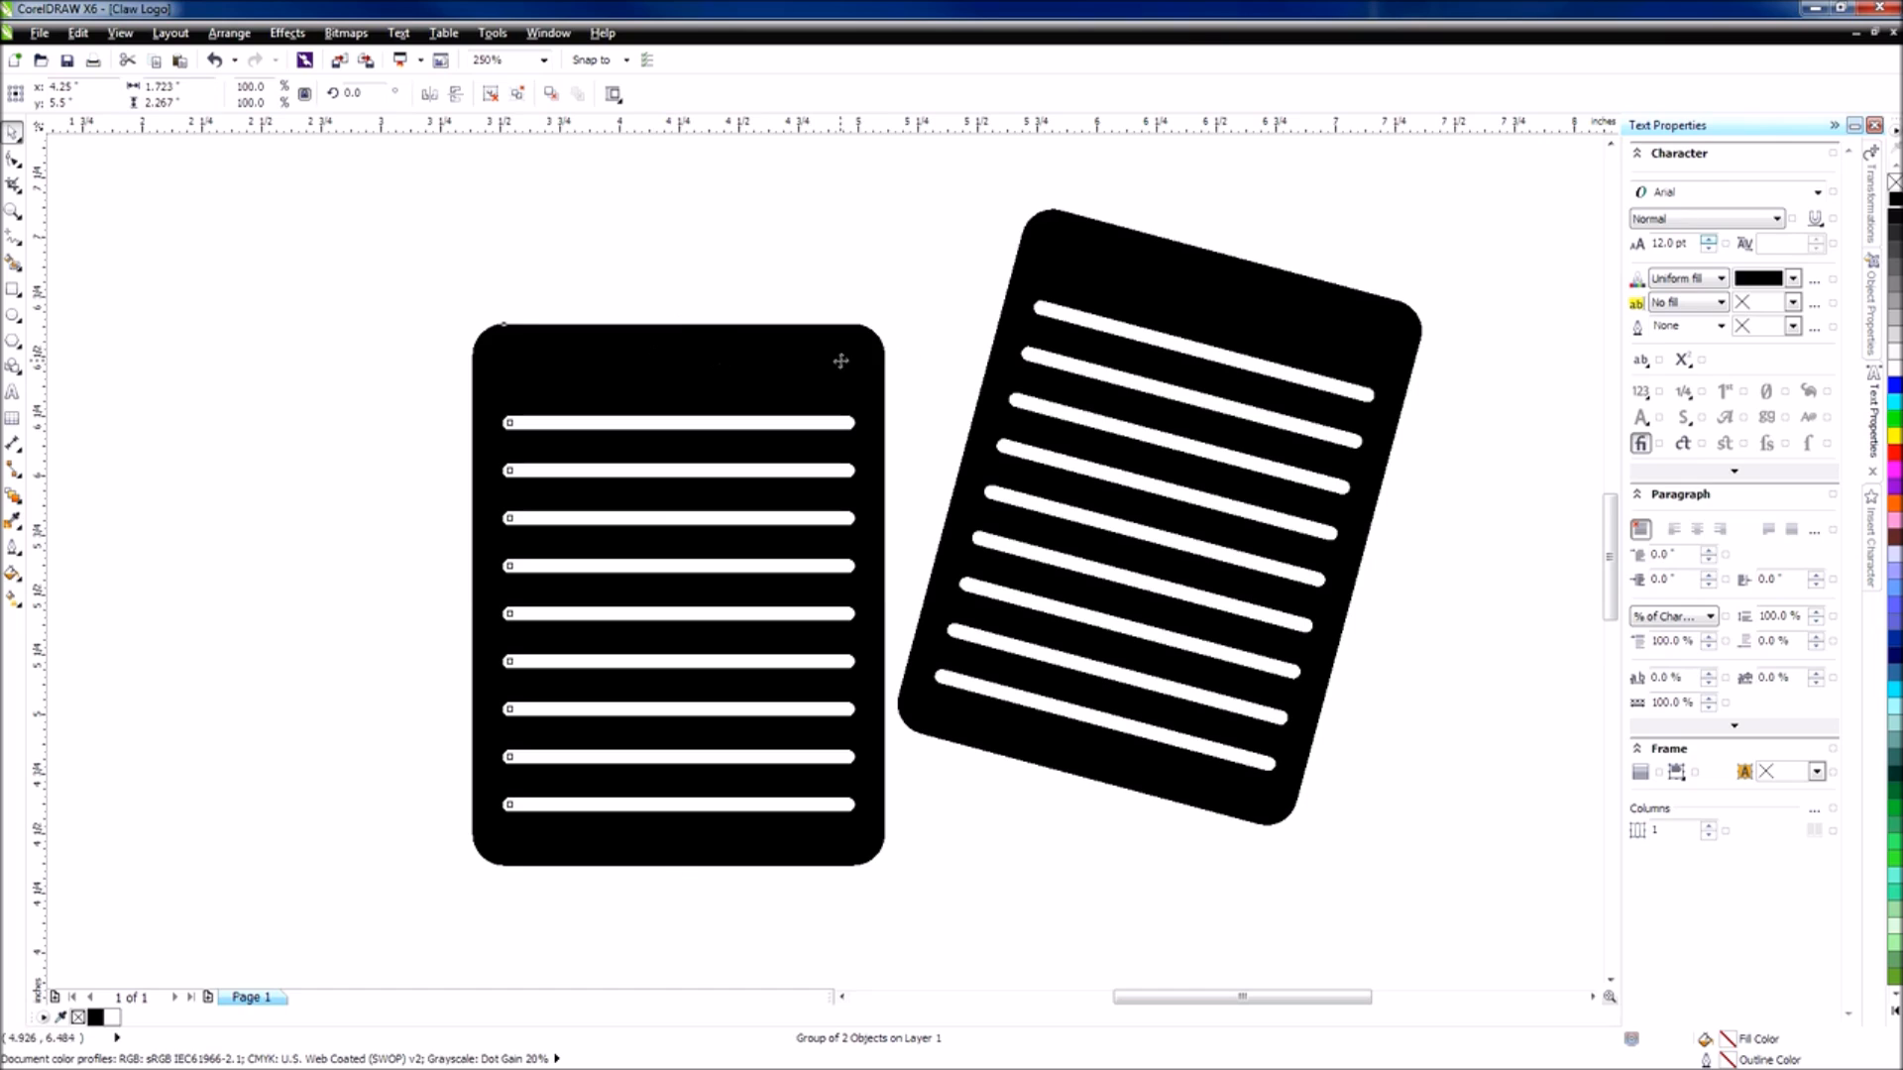
{"action": "left_click", "coordinate": [841, 363]}
{"action": "left_click_drag", "start_coordinate": [895, 319], "coordinate": [805, 268]}
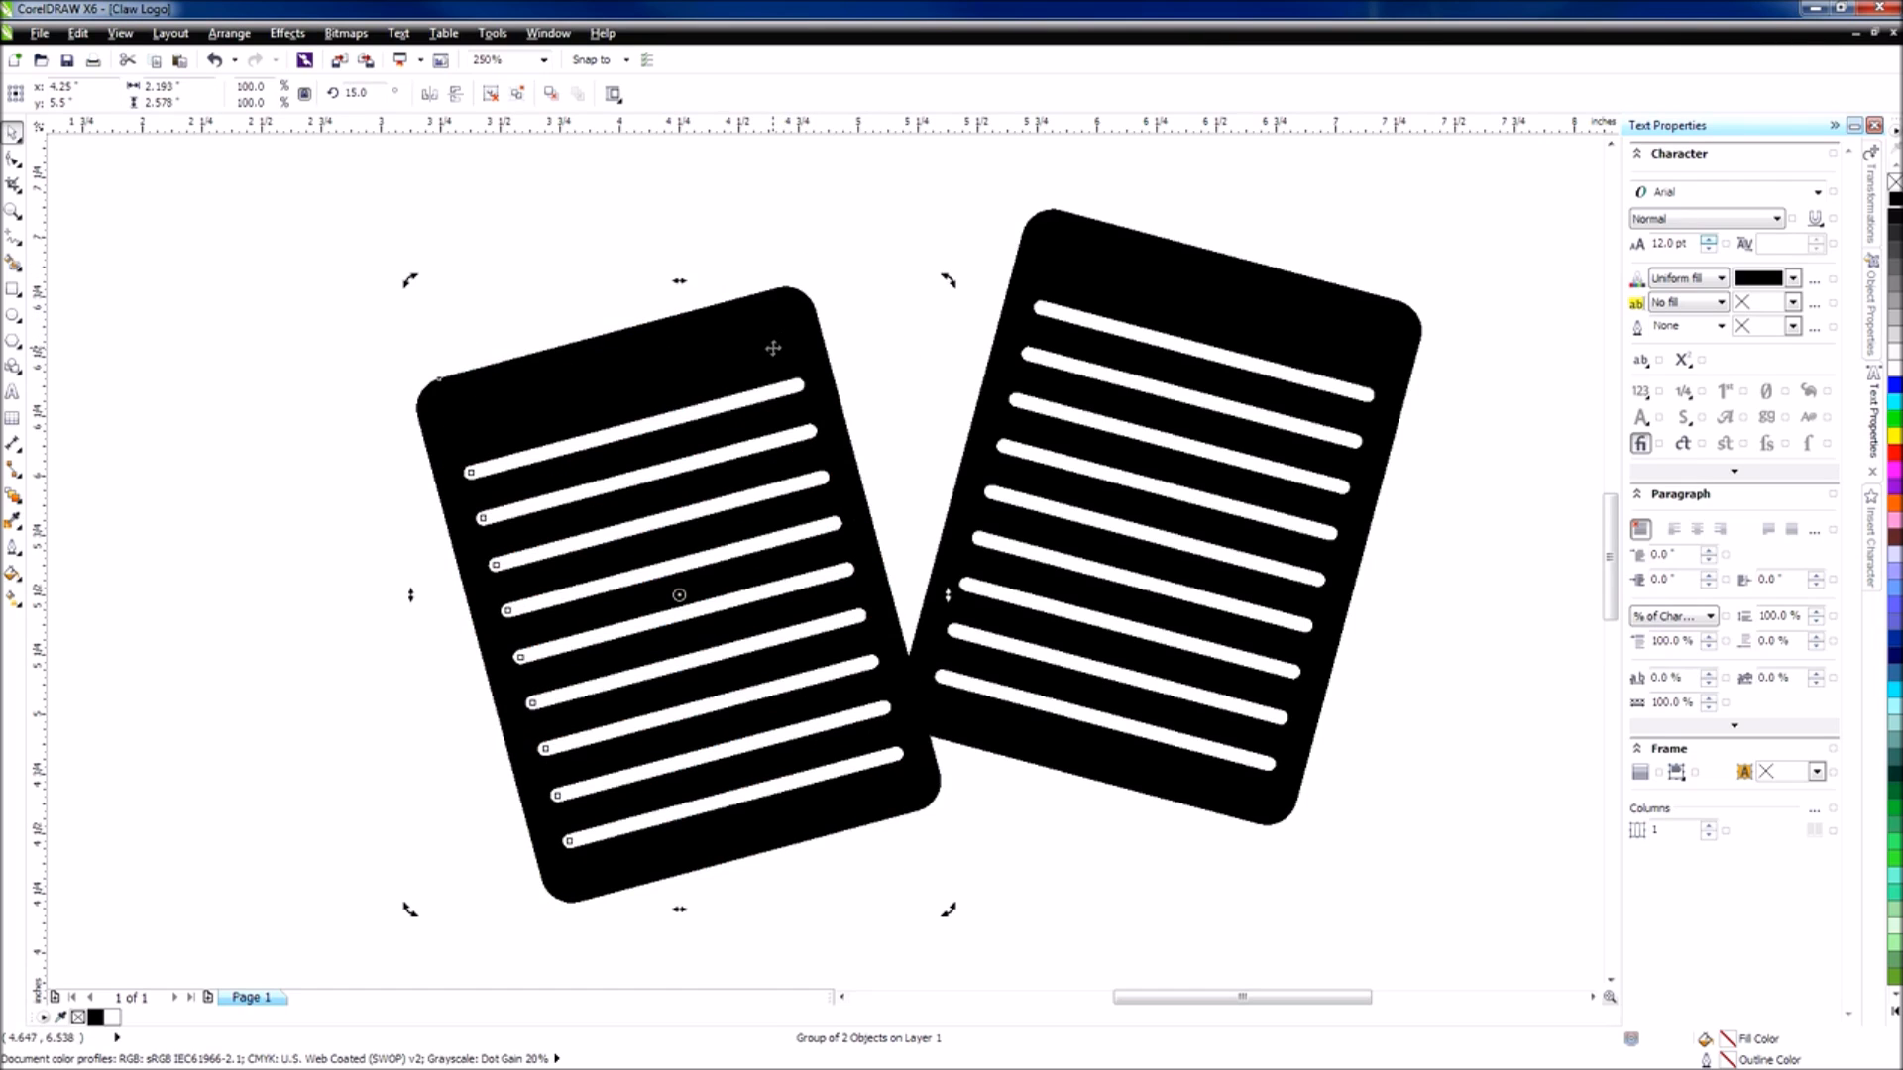
{"action": "left_click_drag", "start_coordinate": [773, 348], "coordinate": [832, 287]}
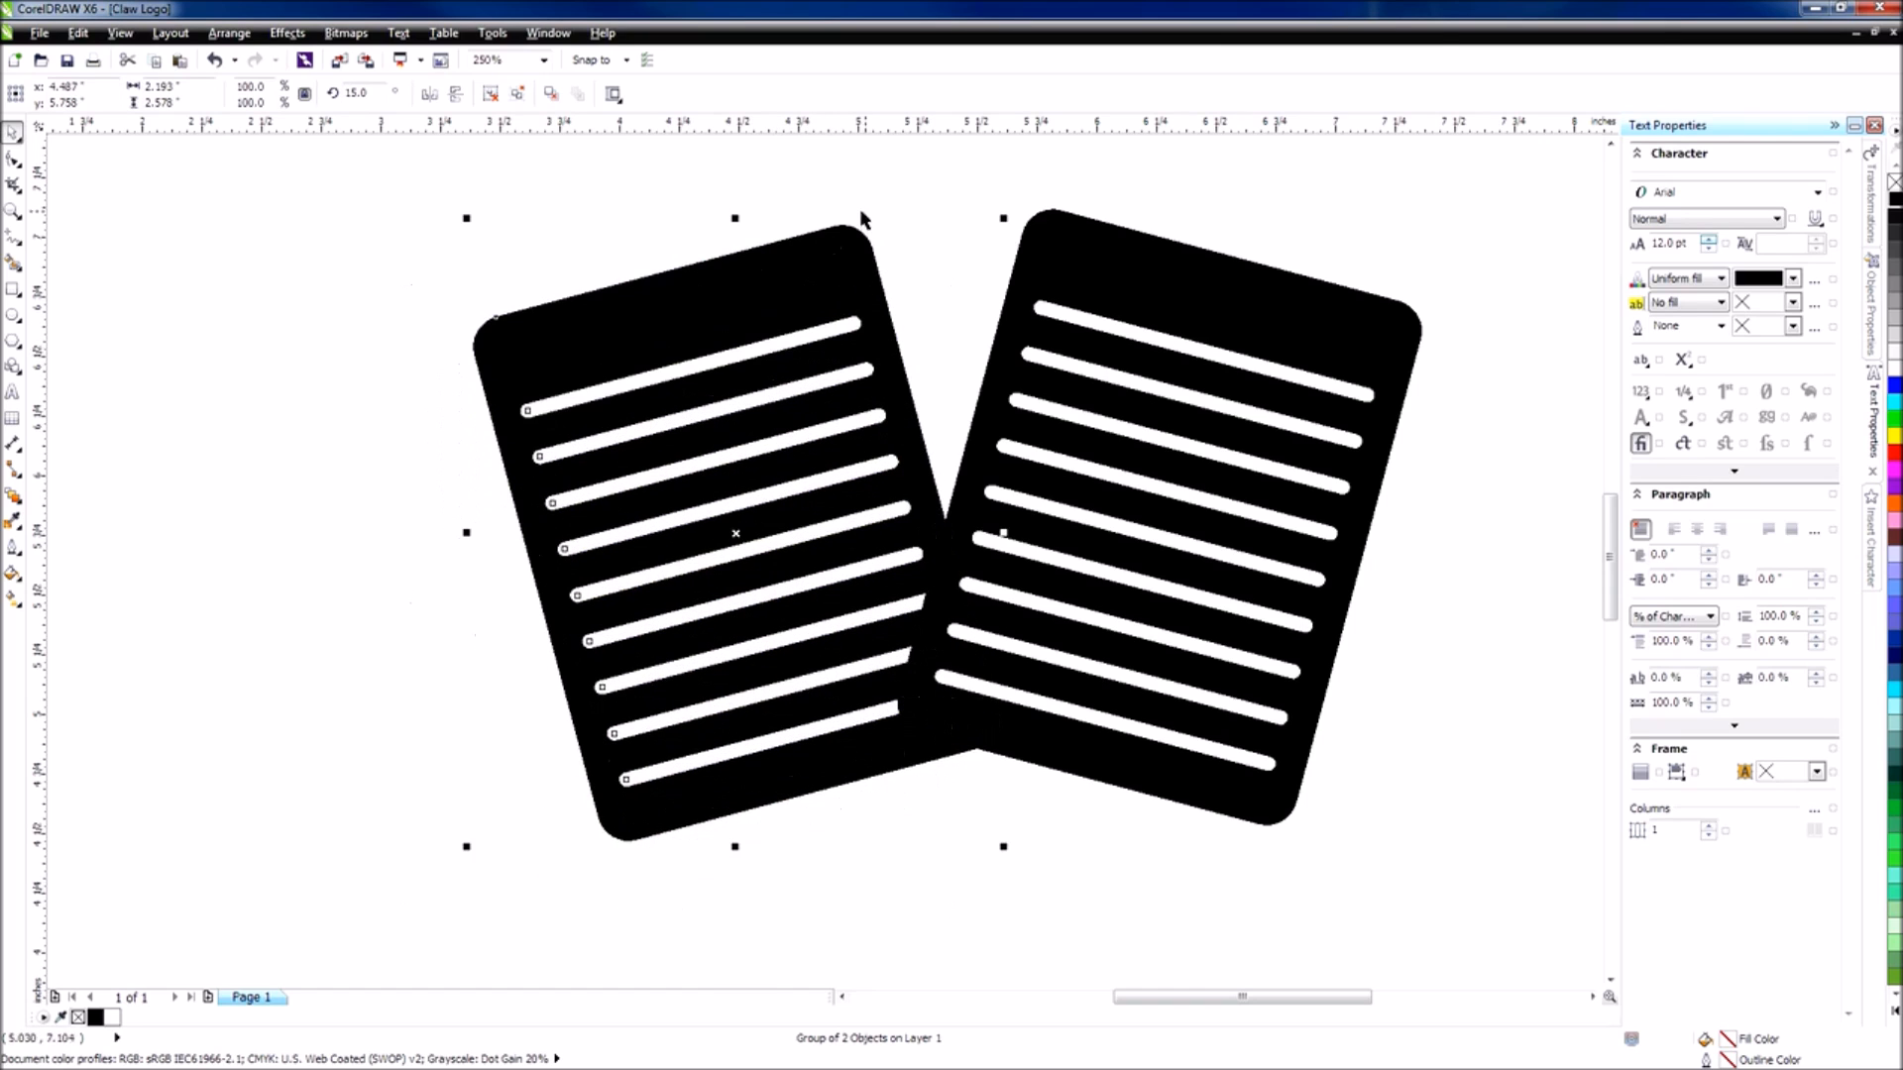
{"action": "left_click_drag", "start_coordinate": [1112, 322], "coordinate": [986, 292]}
Inspect the overlapping pages in Simple Wireframe and Wireframe views, and examine the white lines up close in Enhanced view.
{"action": "left_click", "coordinate": [168, 34]}
{"action": "mouse_move", "coordinate": [119, 35]}
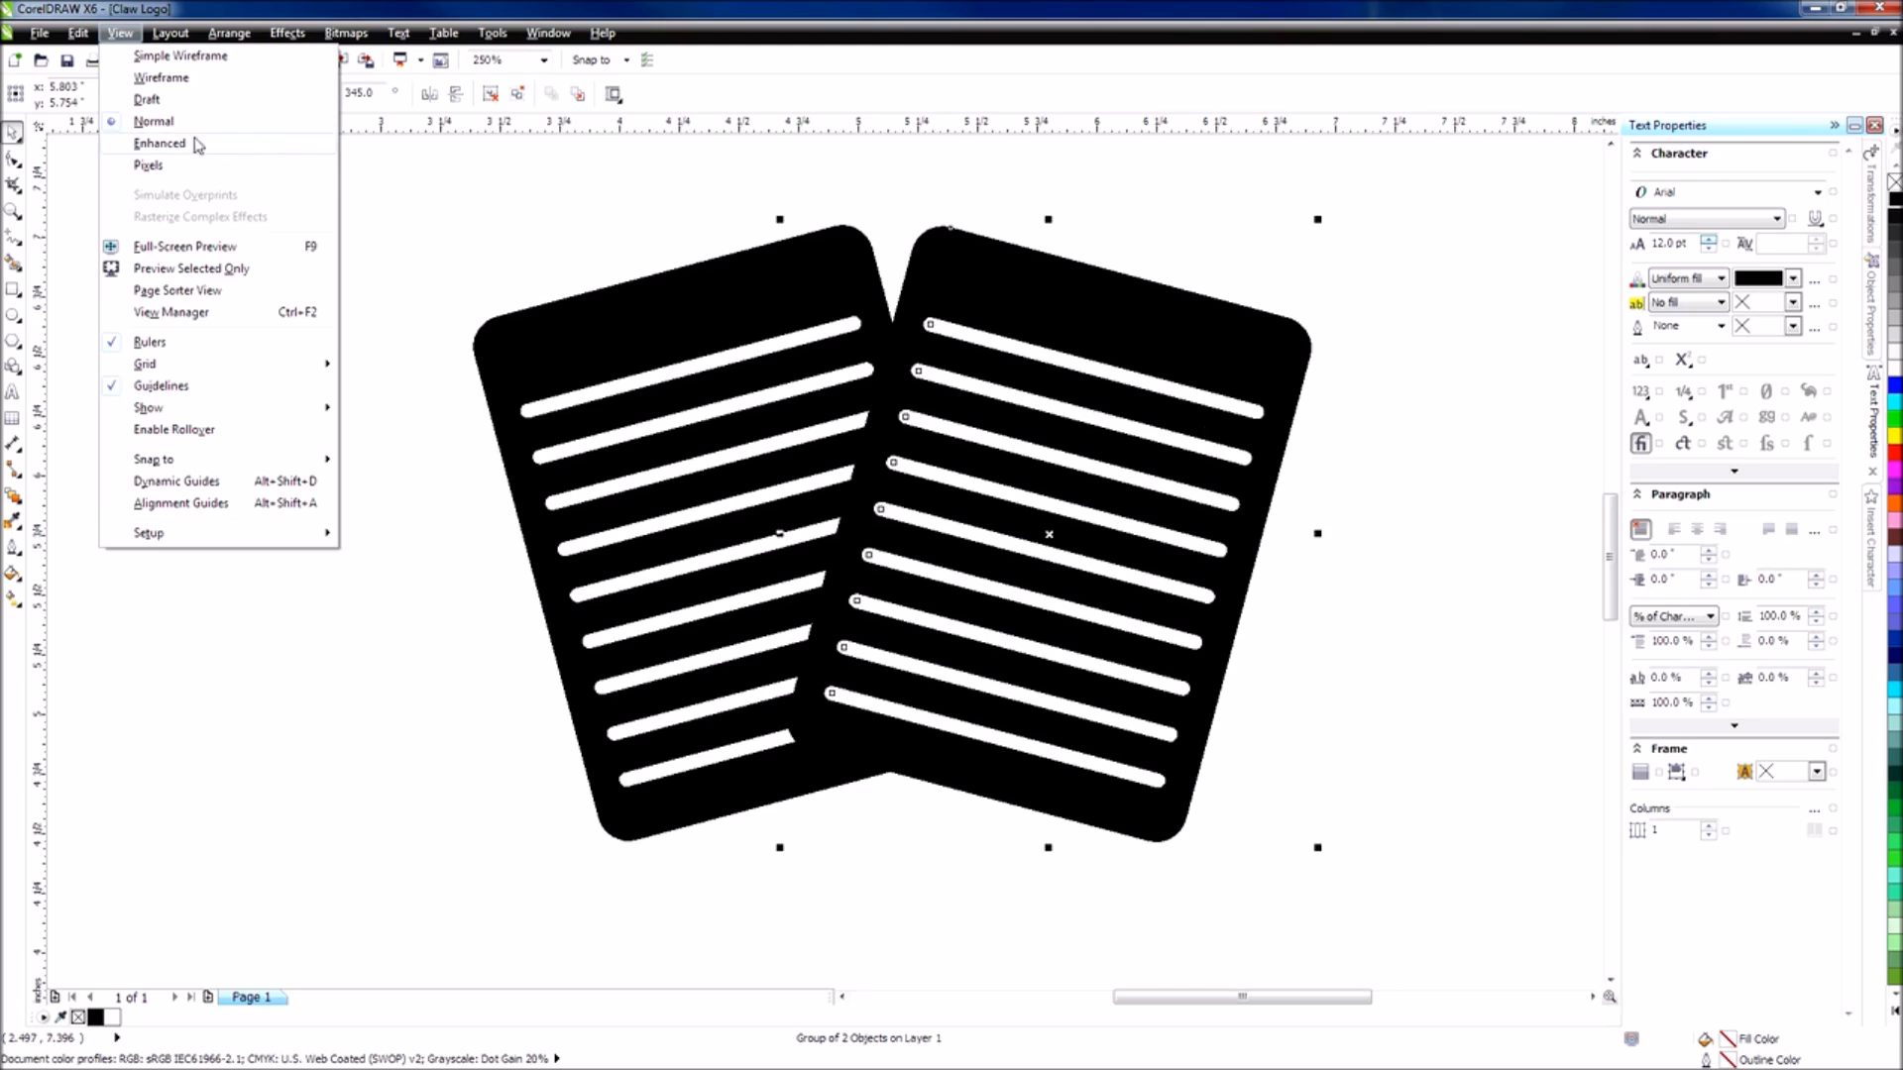
{"action": "left_click", "coordinate": [161, 57]}
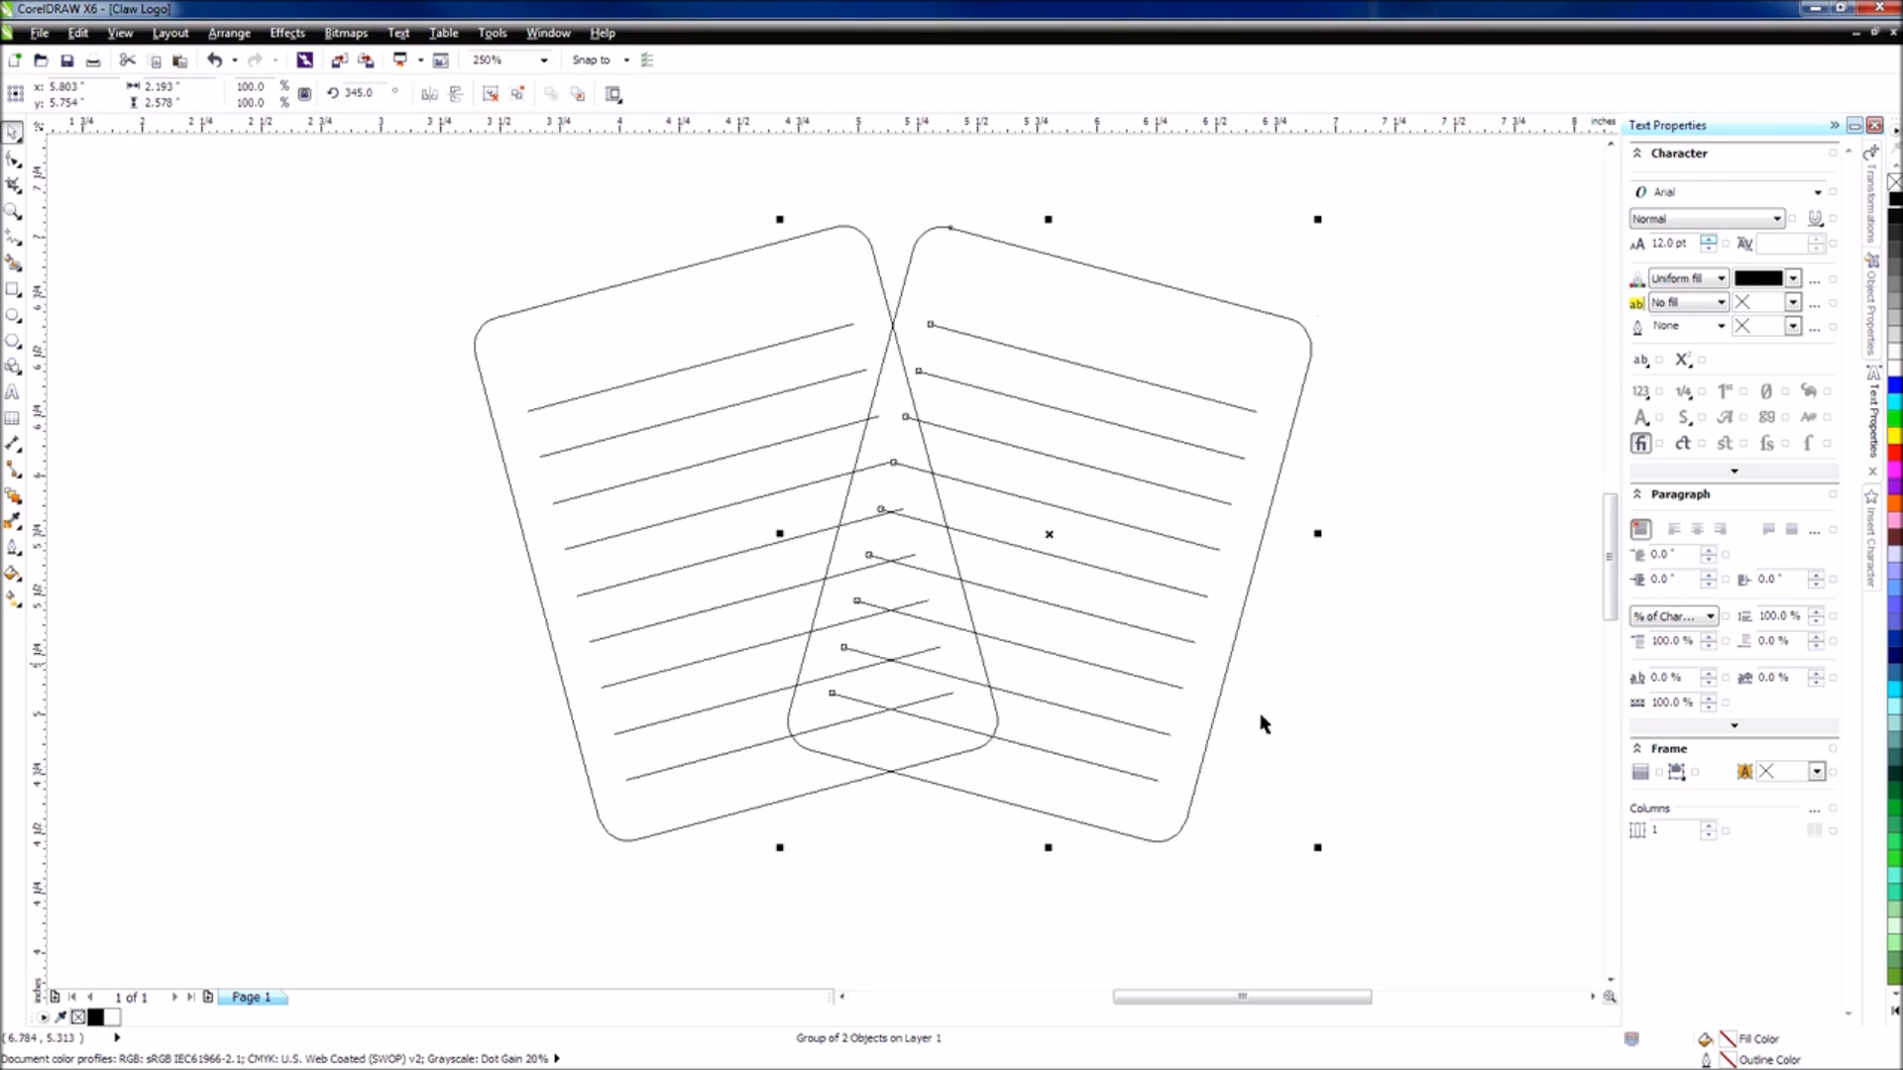
{"action": "left_click", "coordinate": [118, 35]}
{"action": "left_click", "coordinate": [145, 71]}
{"action": "left_click", "coordinate": [120, 32]}
{"action": "left_click", "coordinate": [694, 243]}
{"action": "left_click", "coordinate": [1370, 296]}
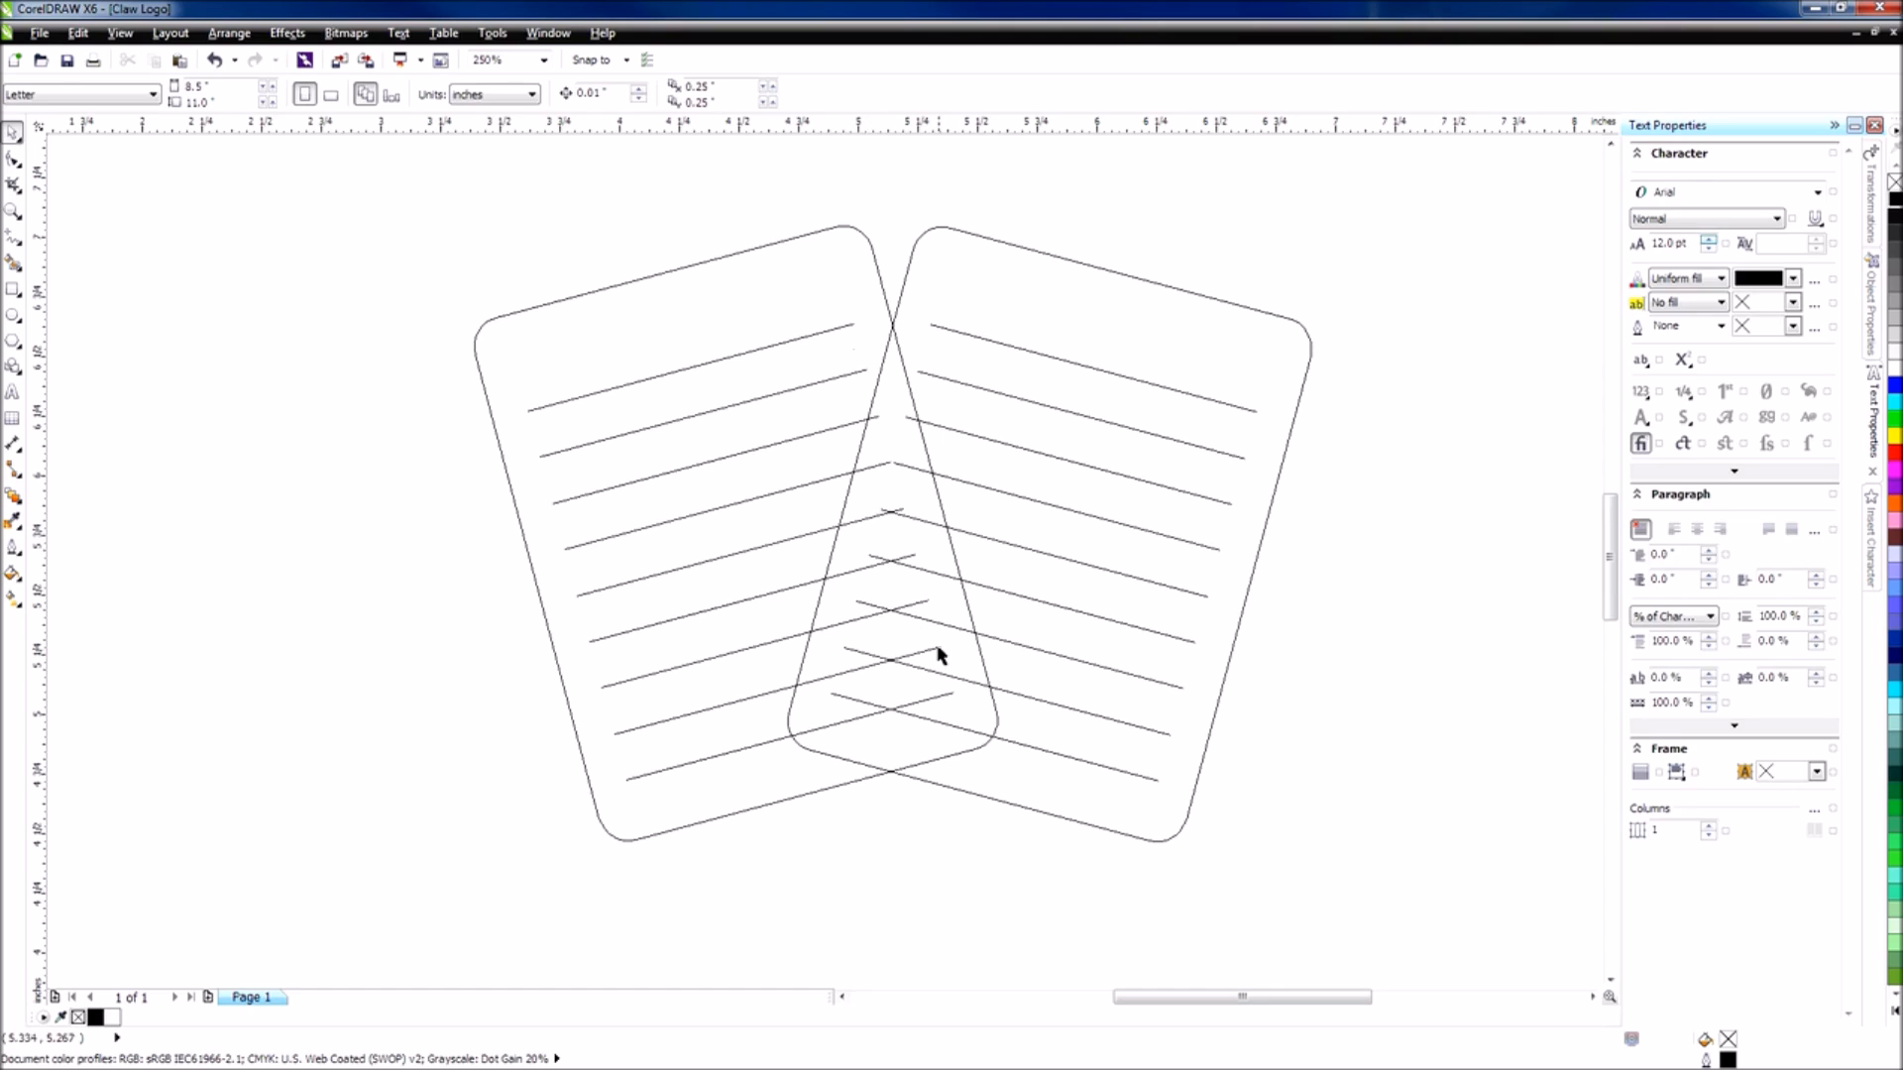
{"action": "left_click", "coordinate": [120, 33]}
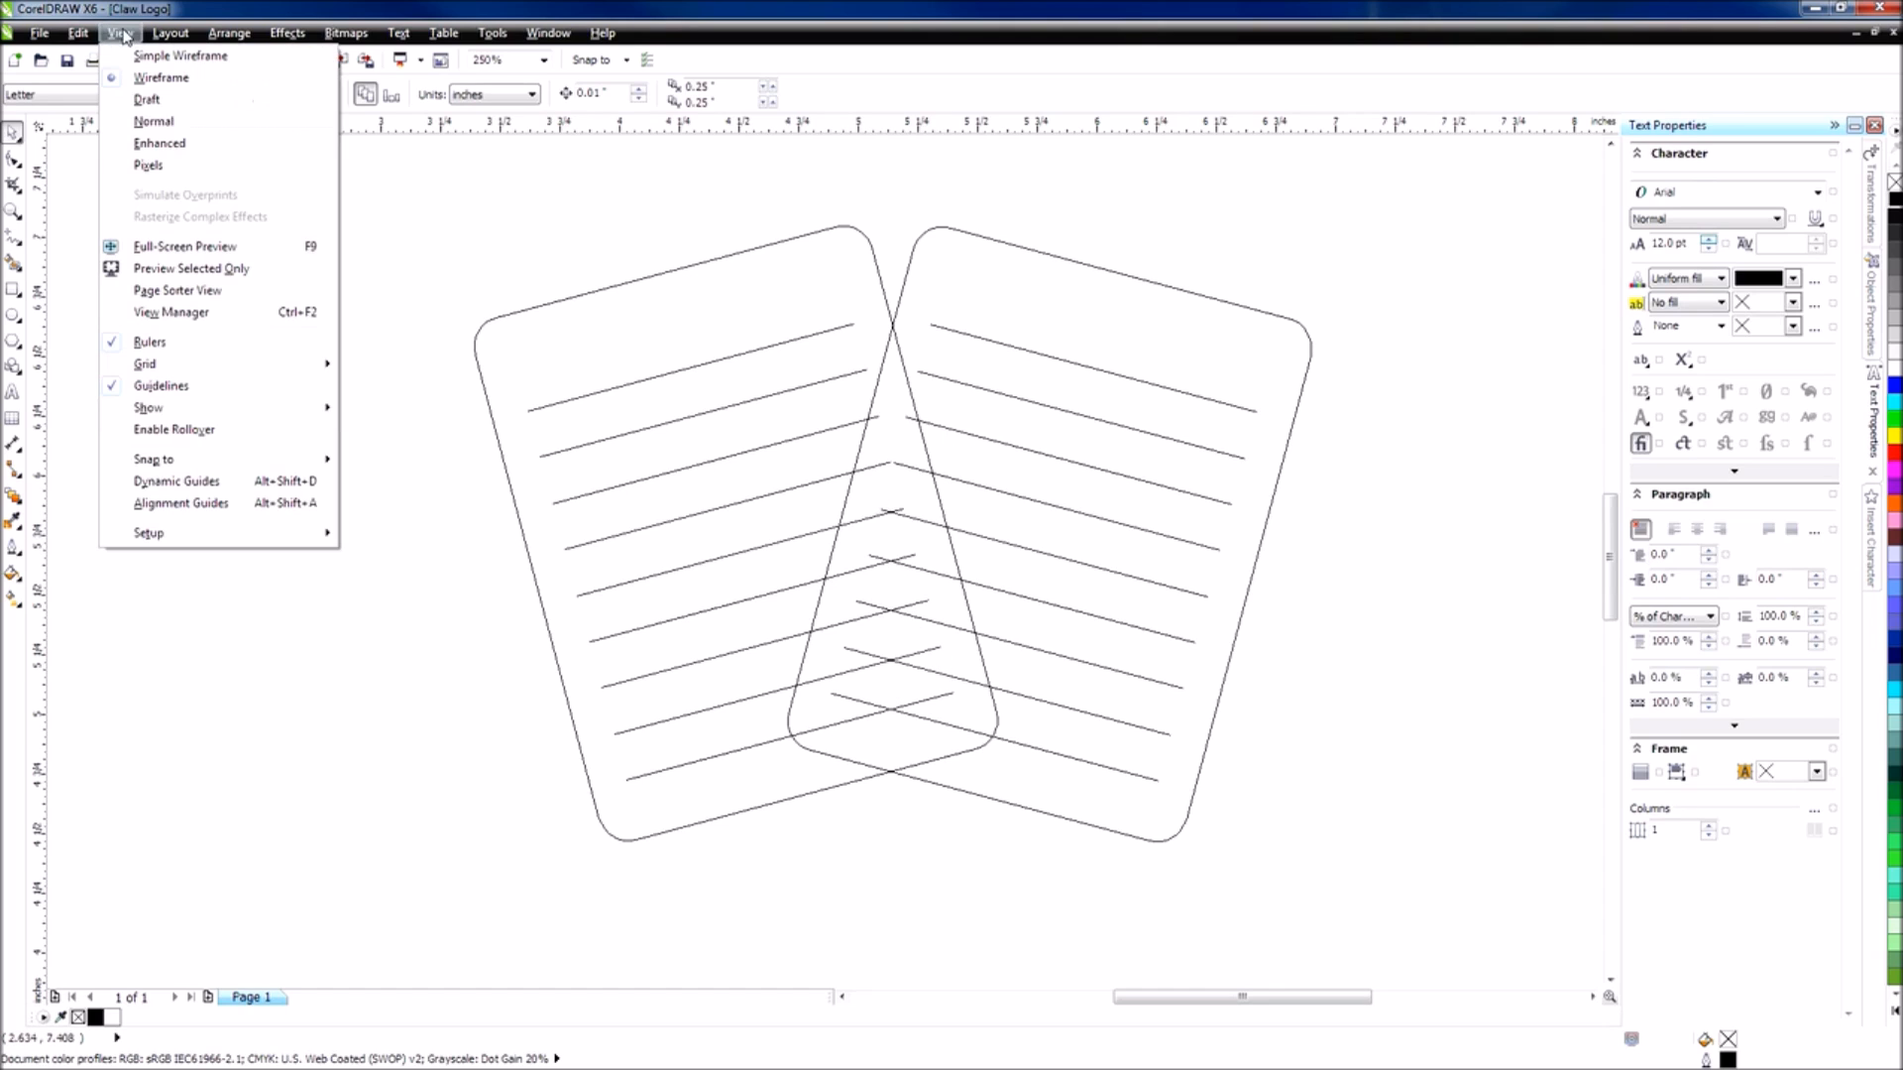
{"action": "left_click", "coordinate": [188, 147]}
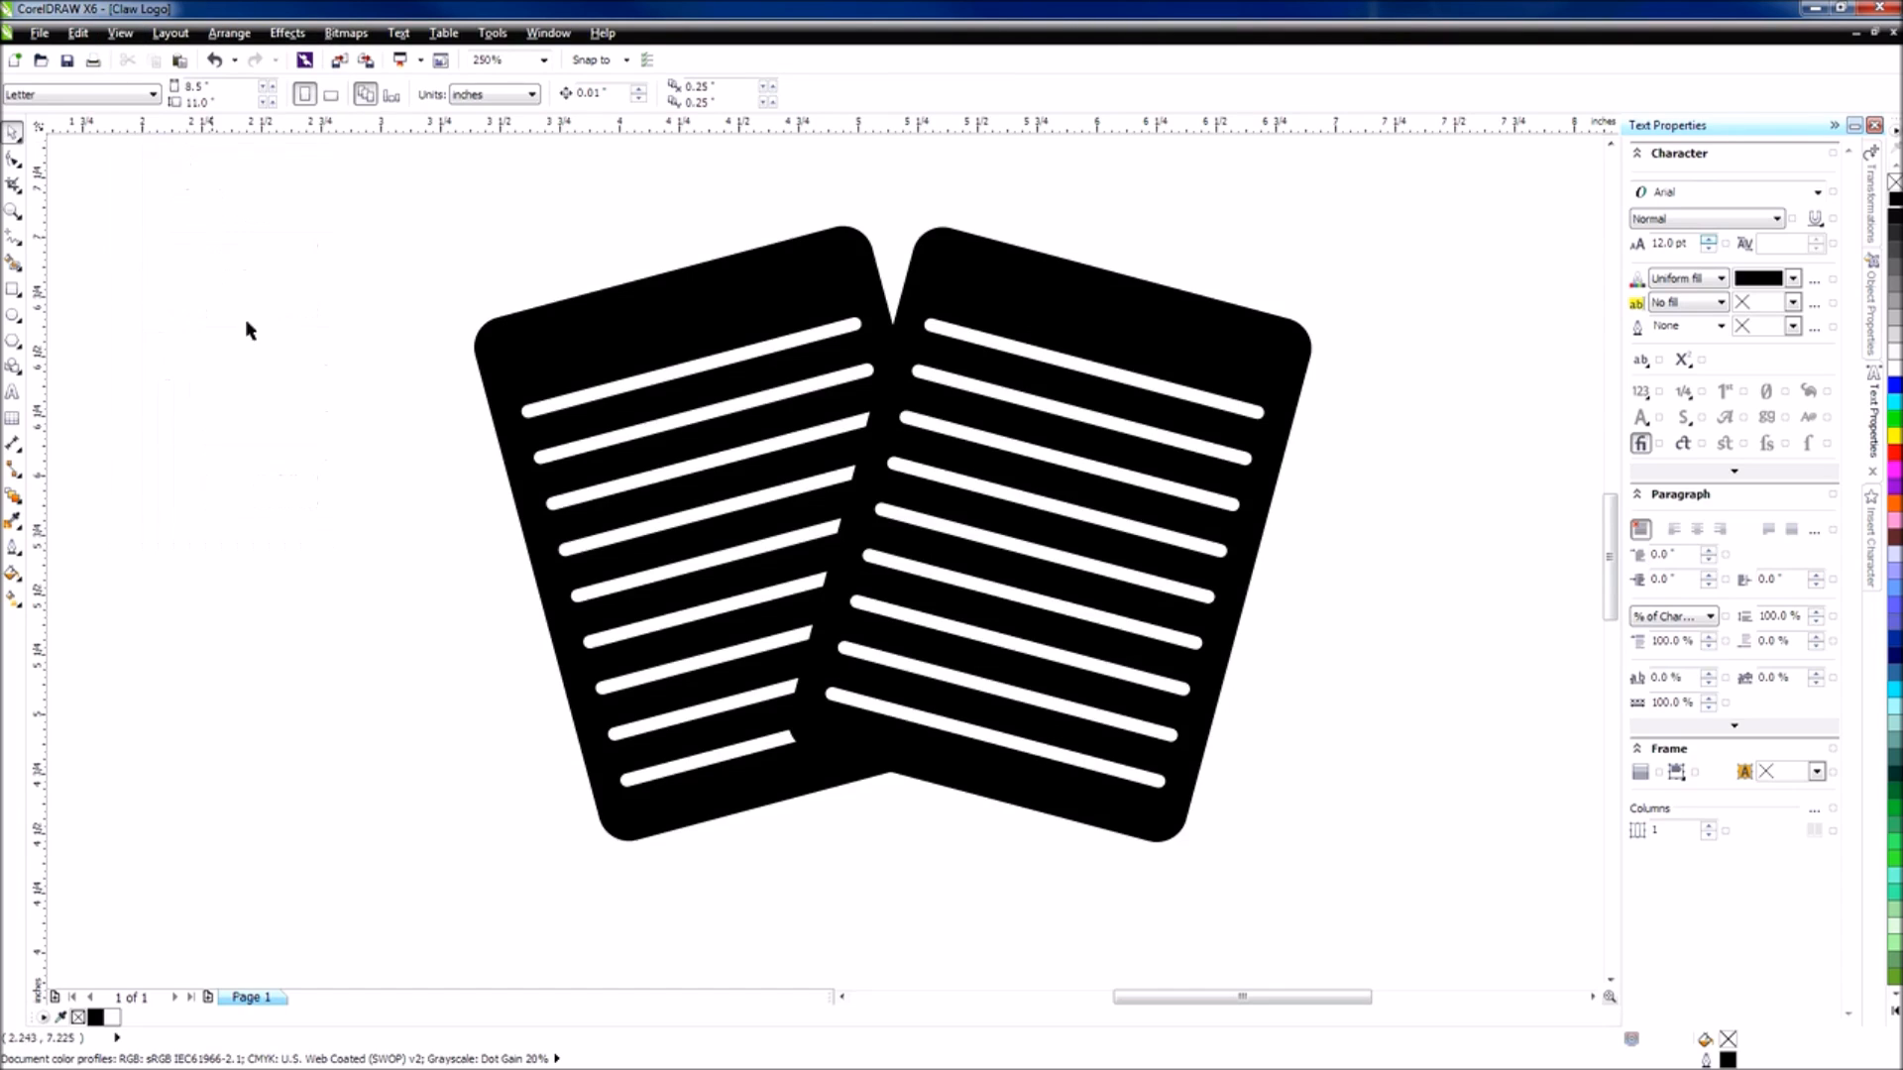
{"action": "scroll", "coordinate": [1264, 525], "scroll_direction": "up", "scroll_amount": 3}
{"action": "scroll", "coordinate": [1092, 501], "scroll_direction": "up", "scroll_amount": 4}
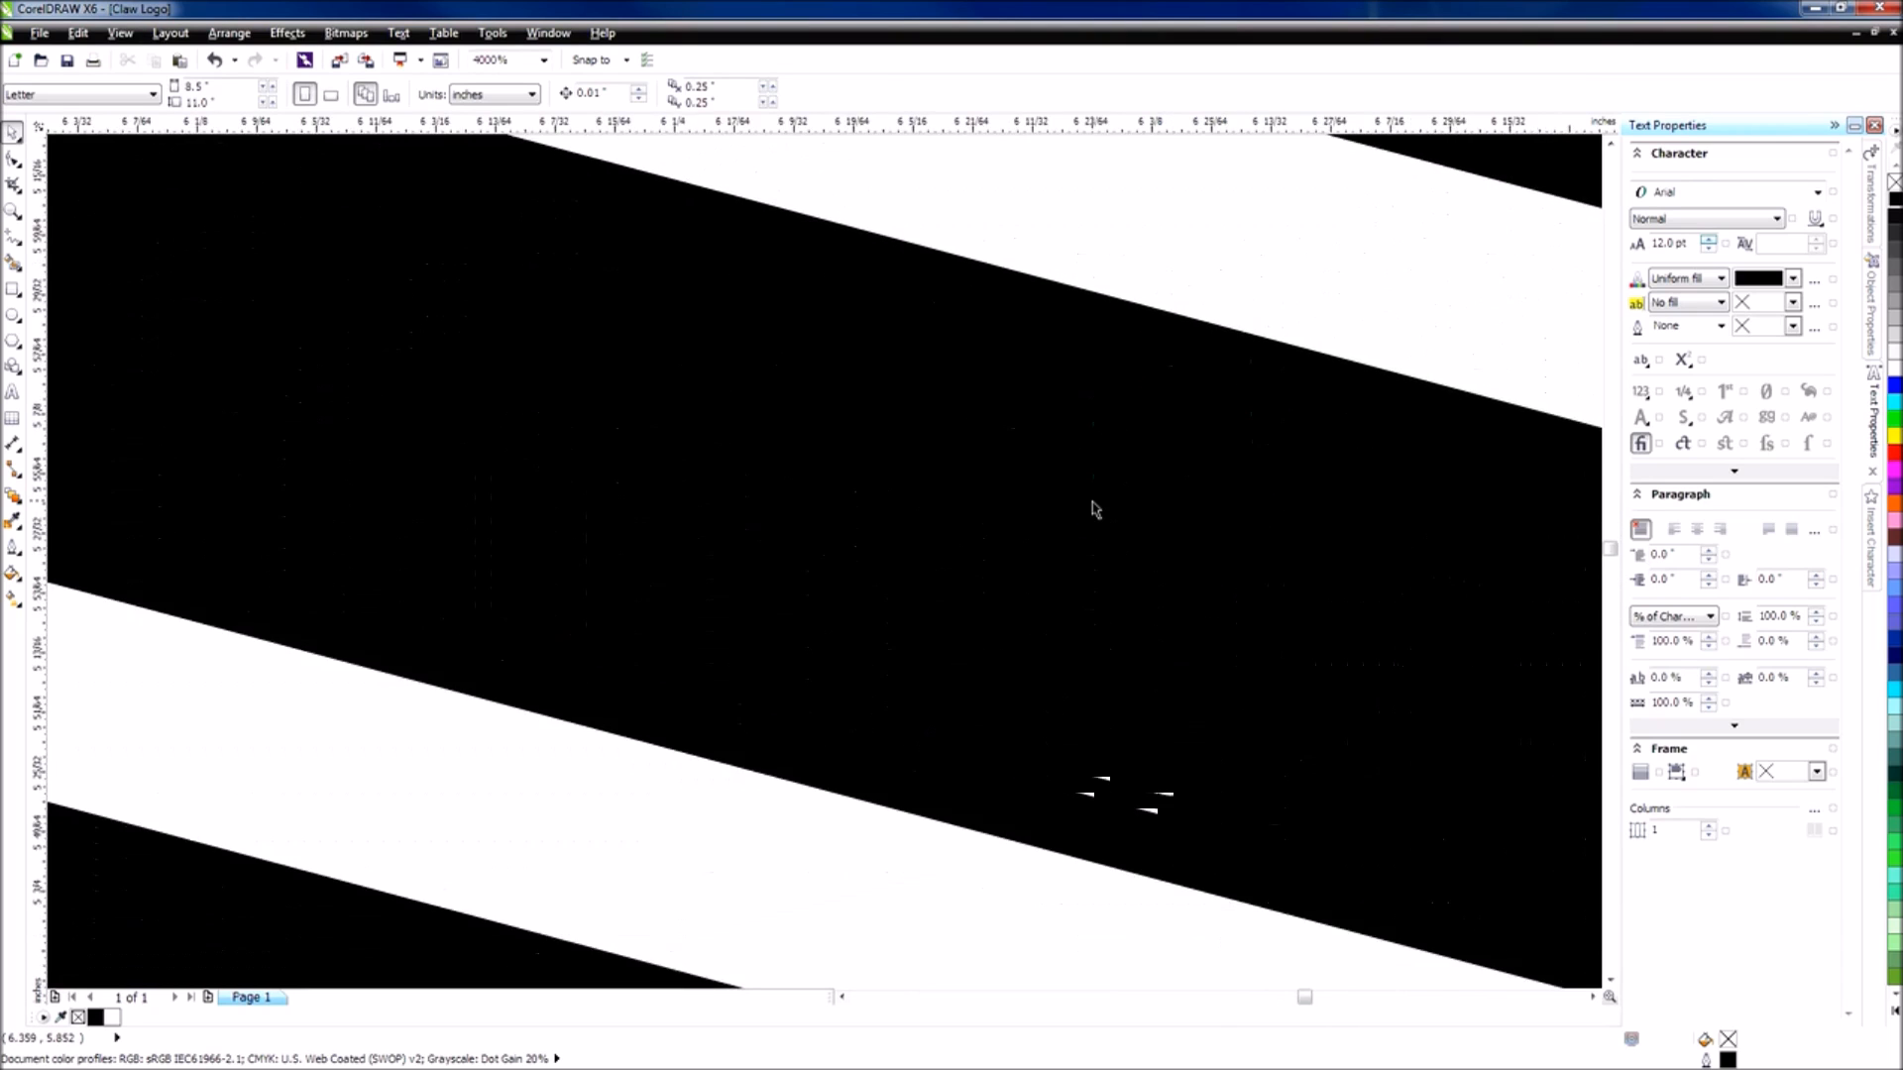
{"action": "scroll", "coordinate": [1092, 500], "scroll_direction": "down", "scroll_amount": 9}
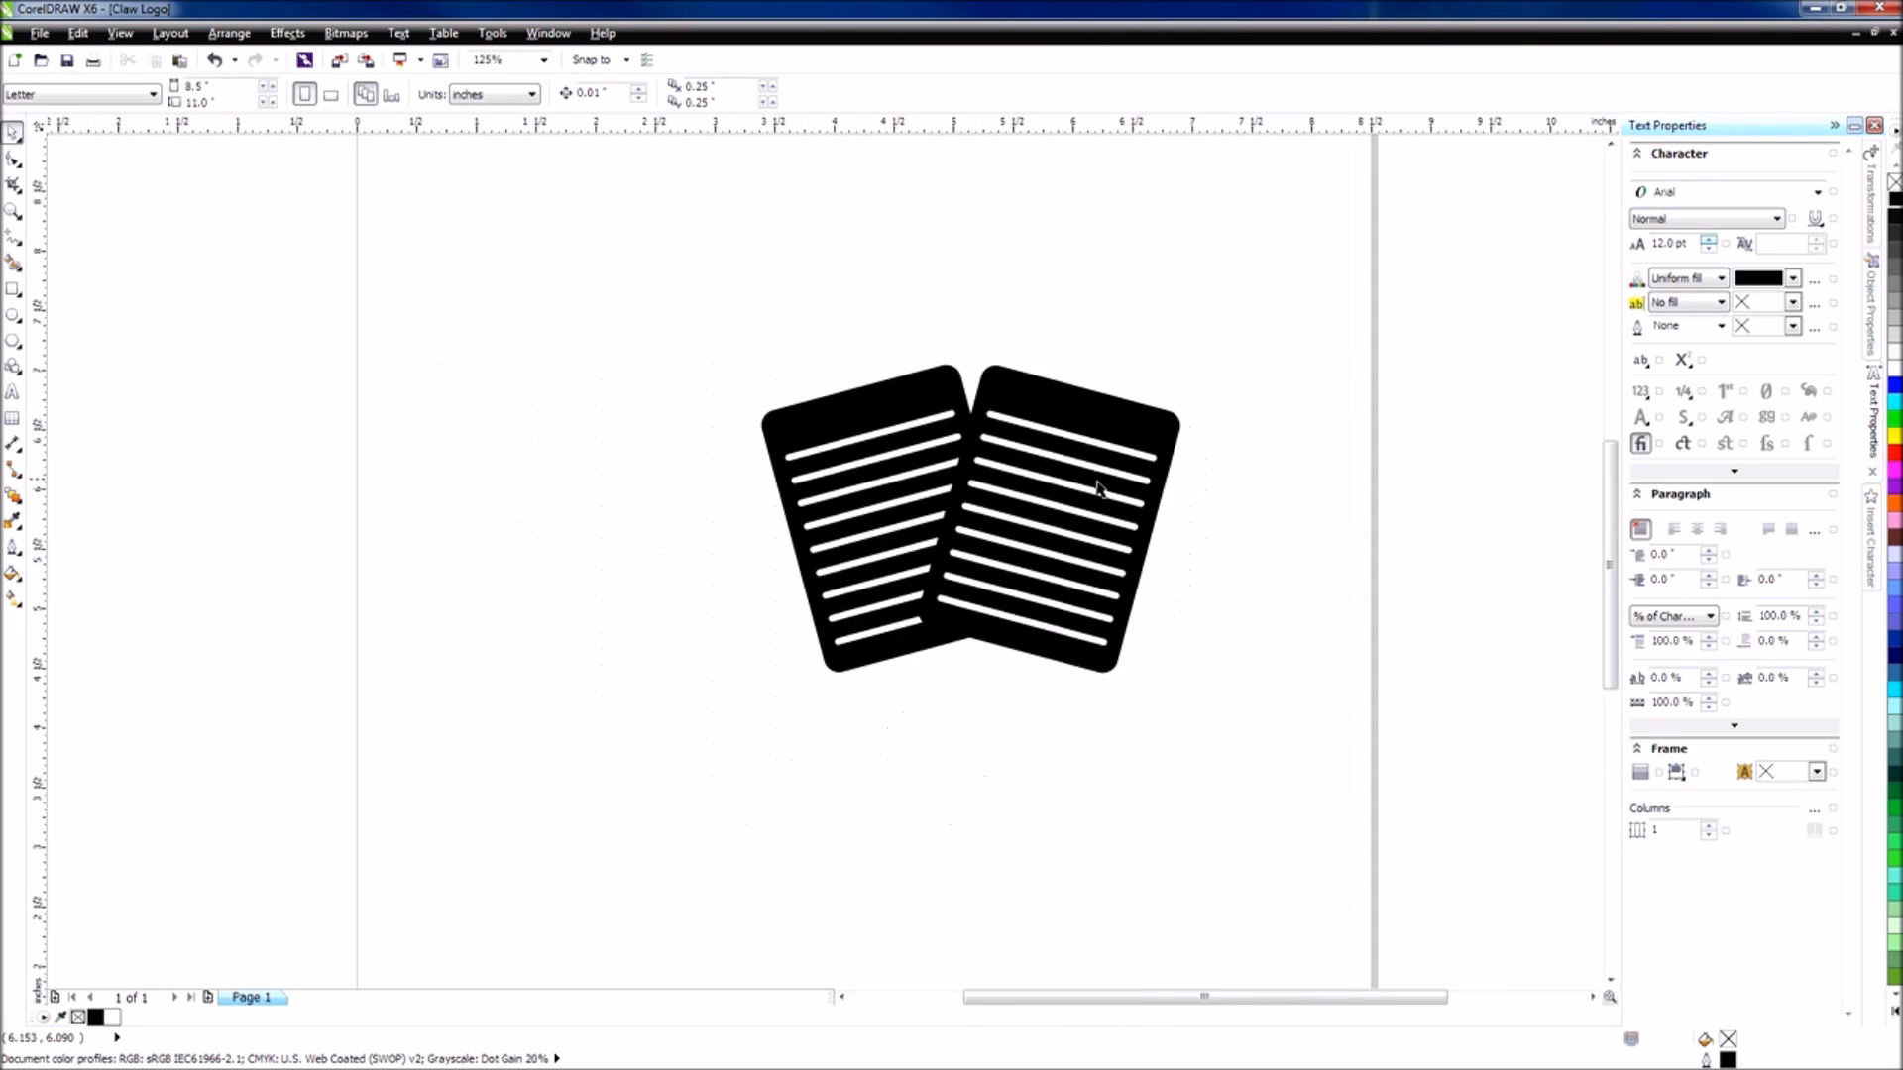
{"action": "scroll", "coordinate": [1149, 486], "scroll_direction": "up", "scroll_amount": 2}
{"action": "left_click", "coordinate": [1083, 361]}
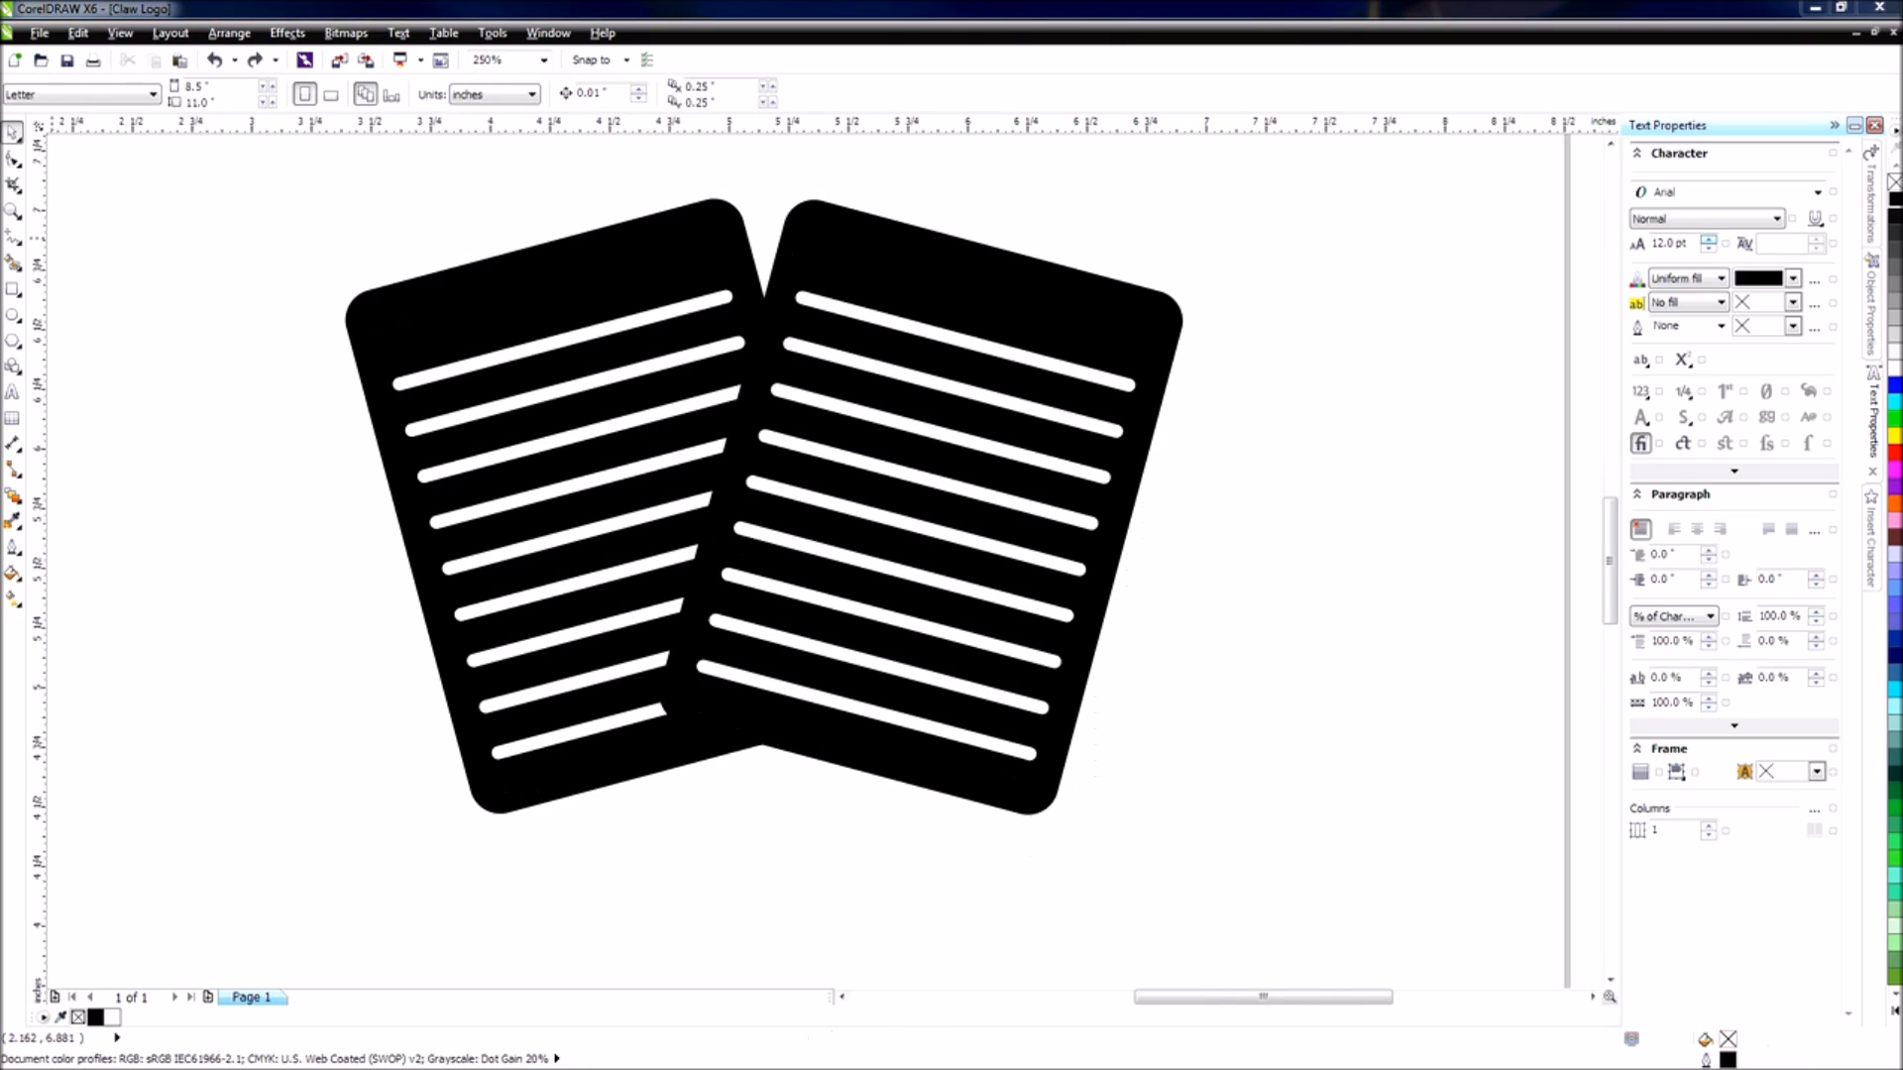
Try scaling the right page group up to about 127.7 percent to test its line thickness, and undo the scaling.
{"action": "left_click", "coordinate": [851, 314]}
{"action": "left_click", "coordinate": [850, 316]}
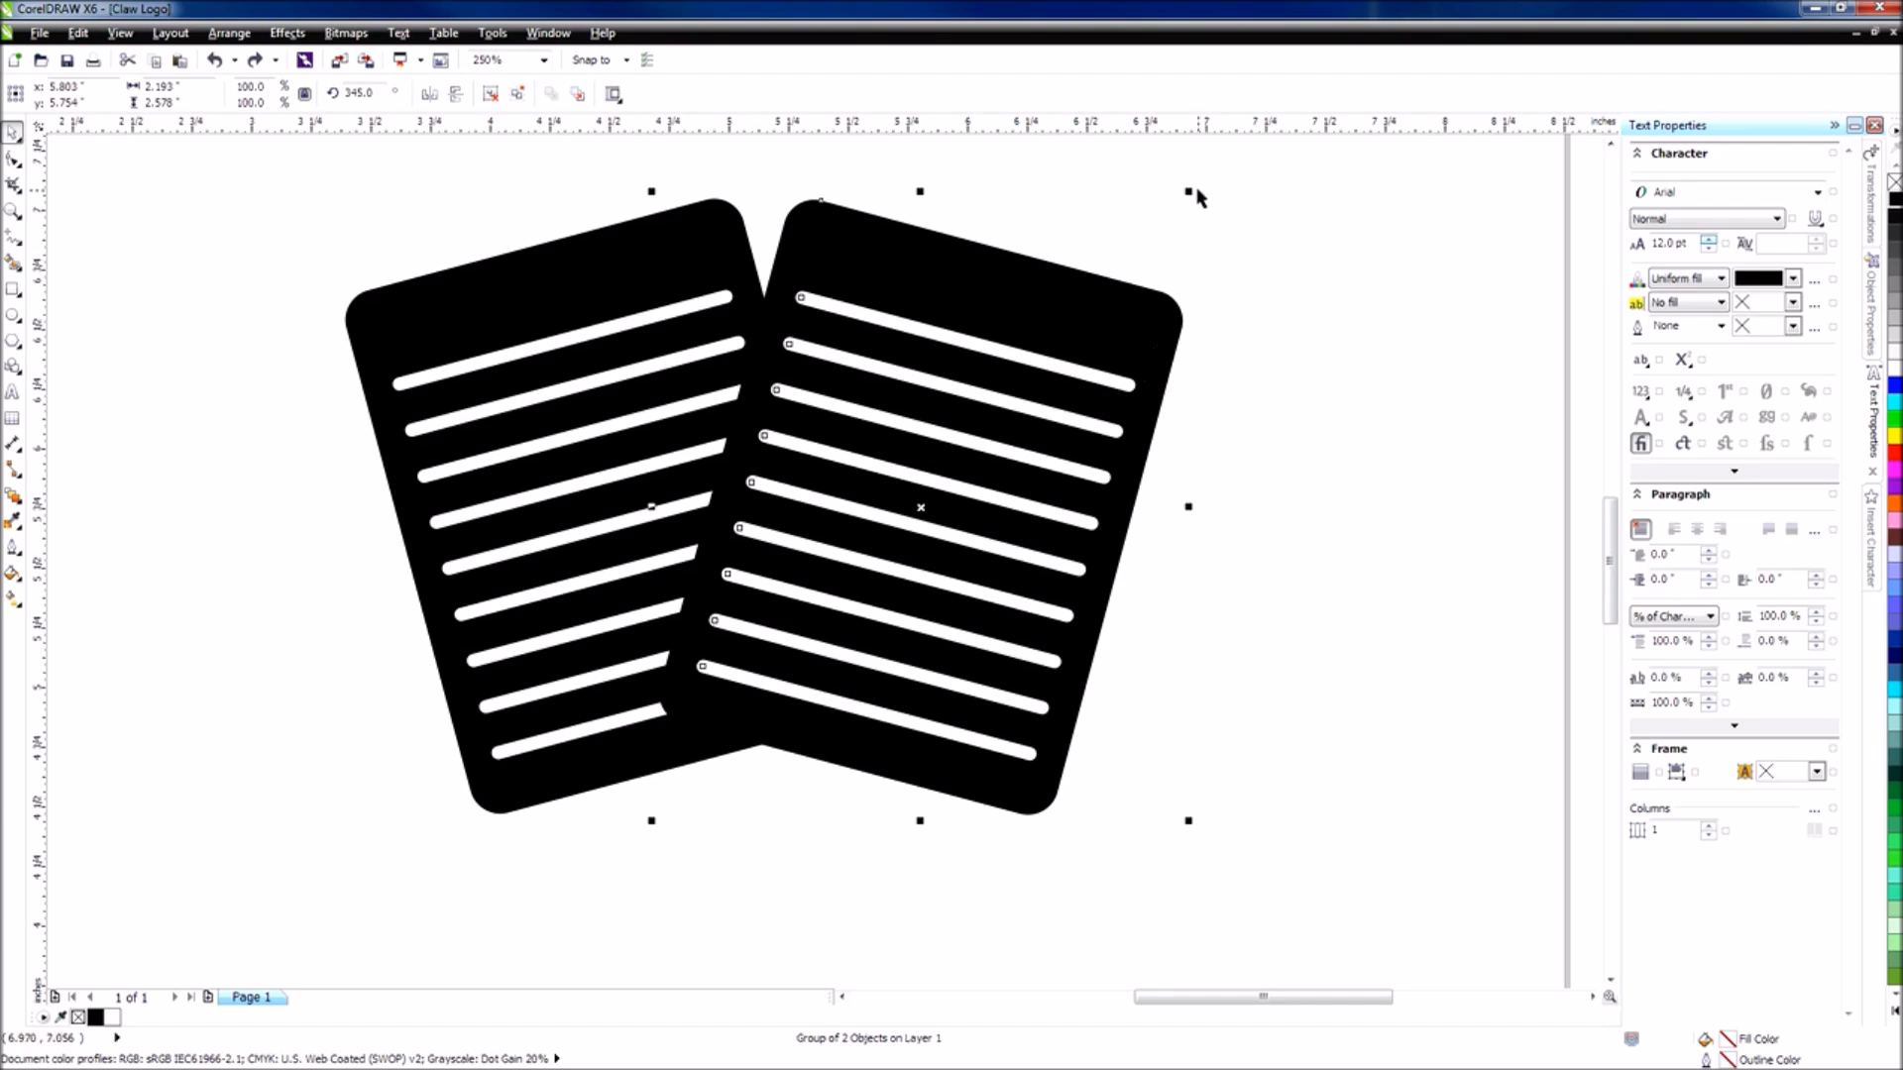
{"action": "left_click_drag", "start_coordinate": [1192, 186], "coordinate": [1398, 175]}
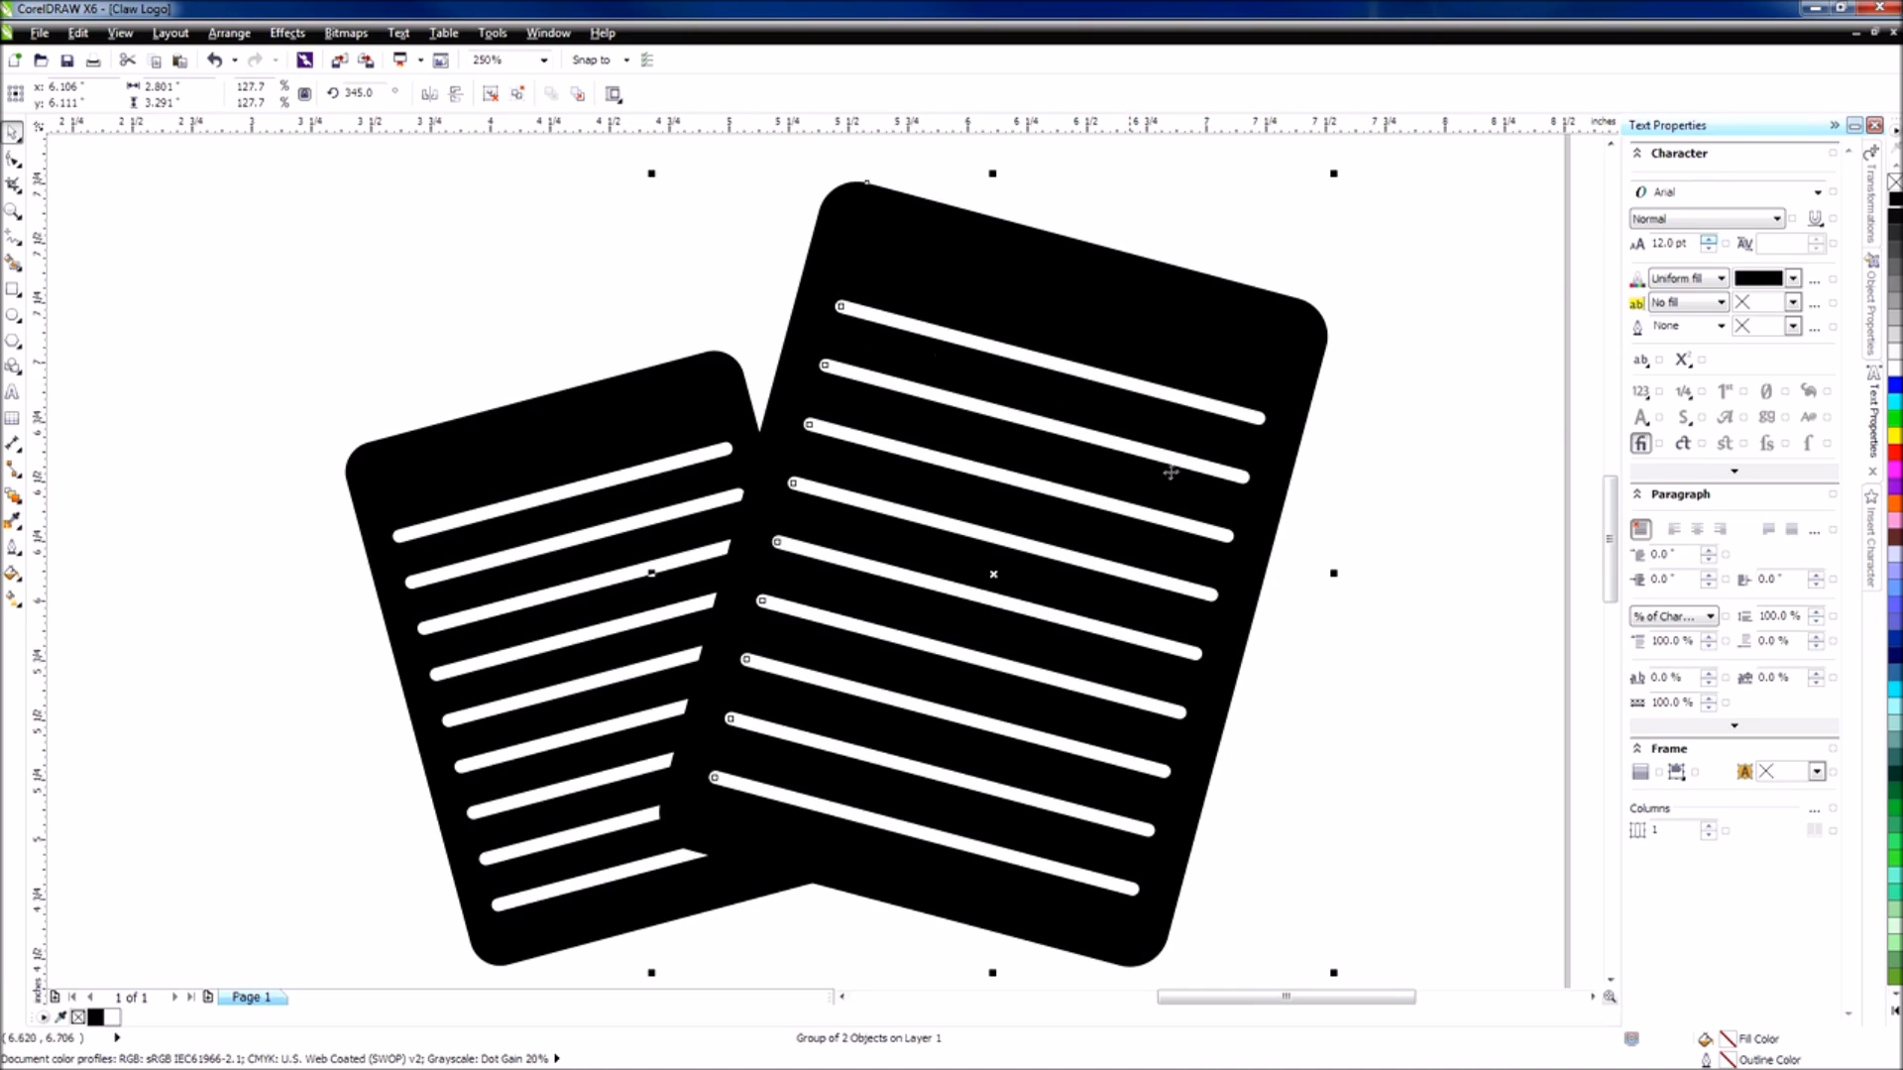
{"action": "key", "text": "ctrl+z"}
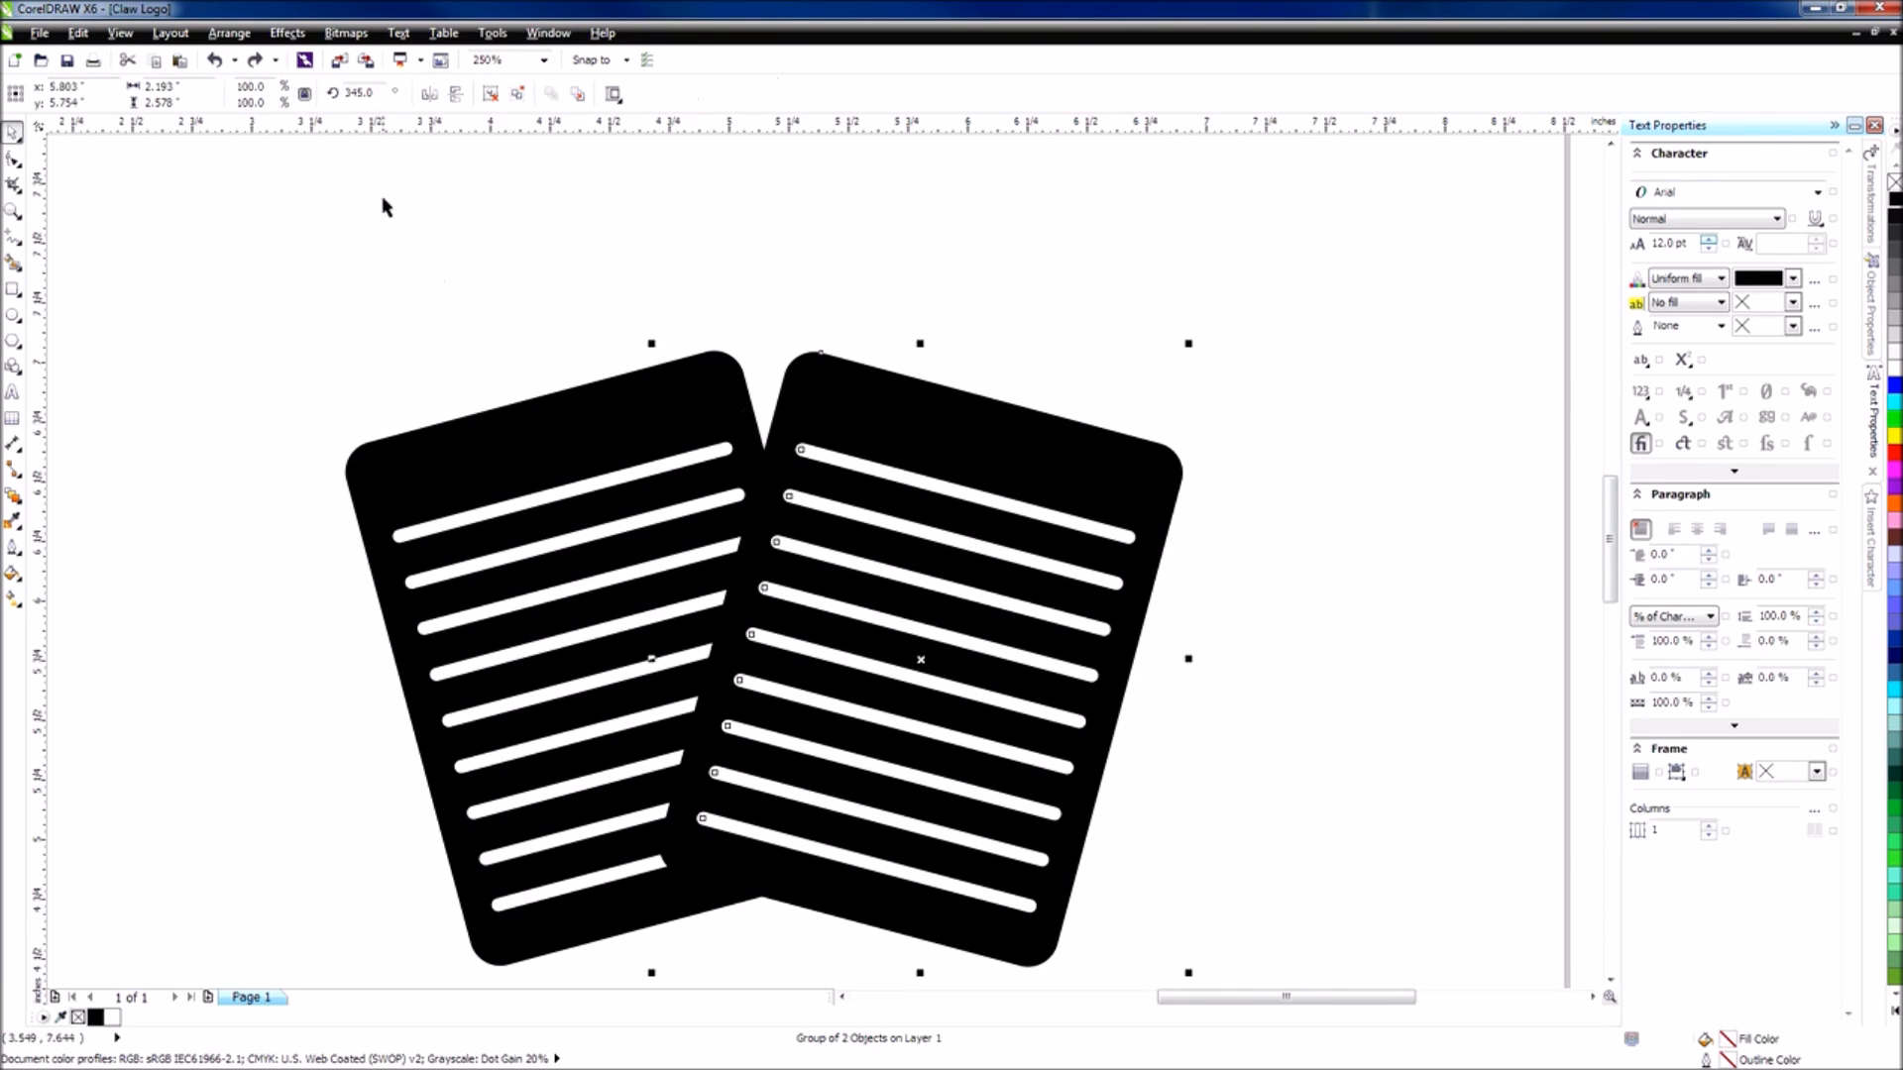
Ungroup the pages from their white lines and select both line groups without the black rectangles.
{"action": "left_click", "coordinate": [637, 428]}
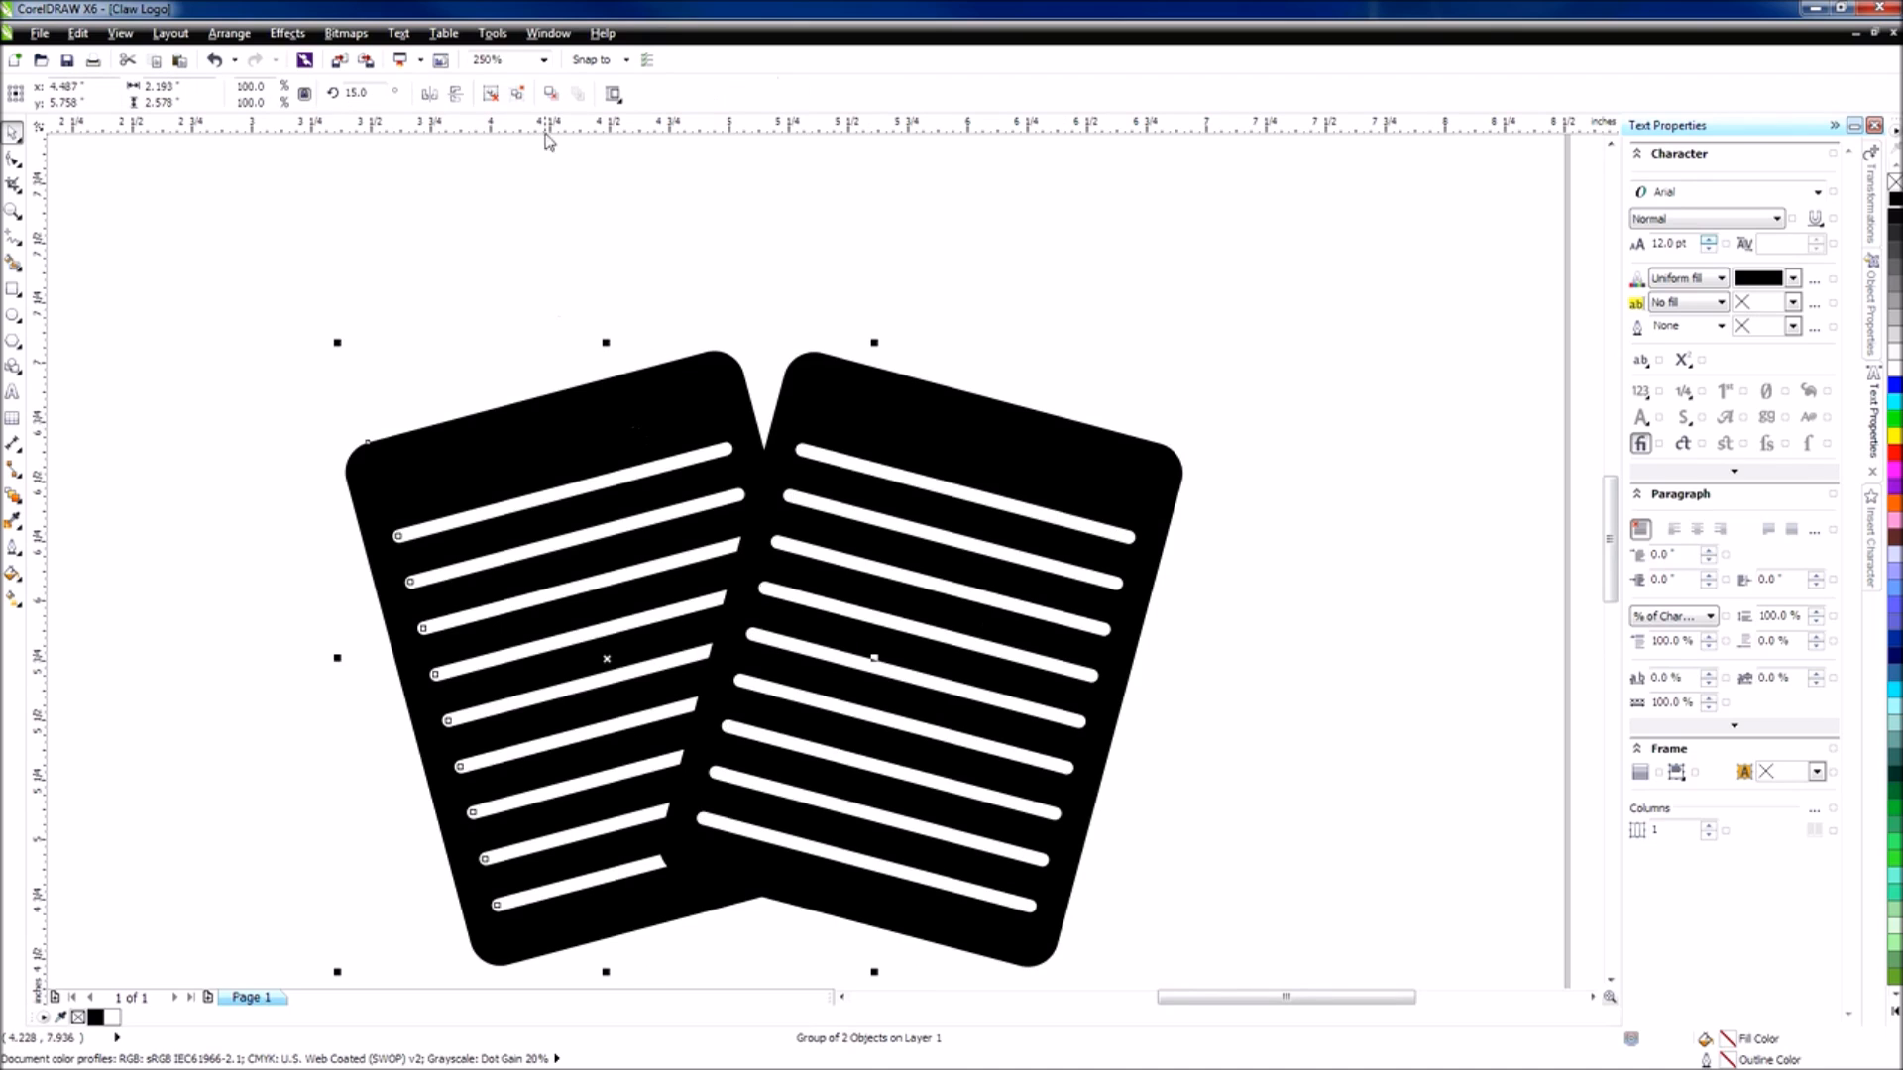
{"action": "left_click", "coordinate": [490, 96]}
{"action": "left_click_drag", "start_coordinate": [158, 411], "coordinate": [1219, 953]}
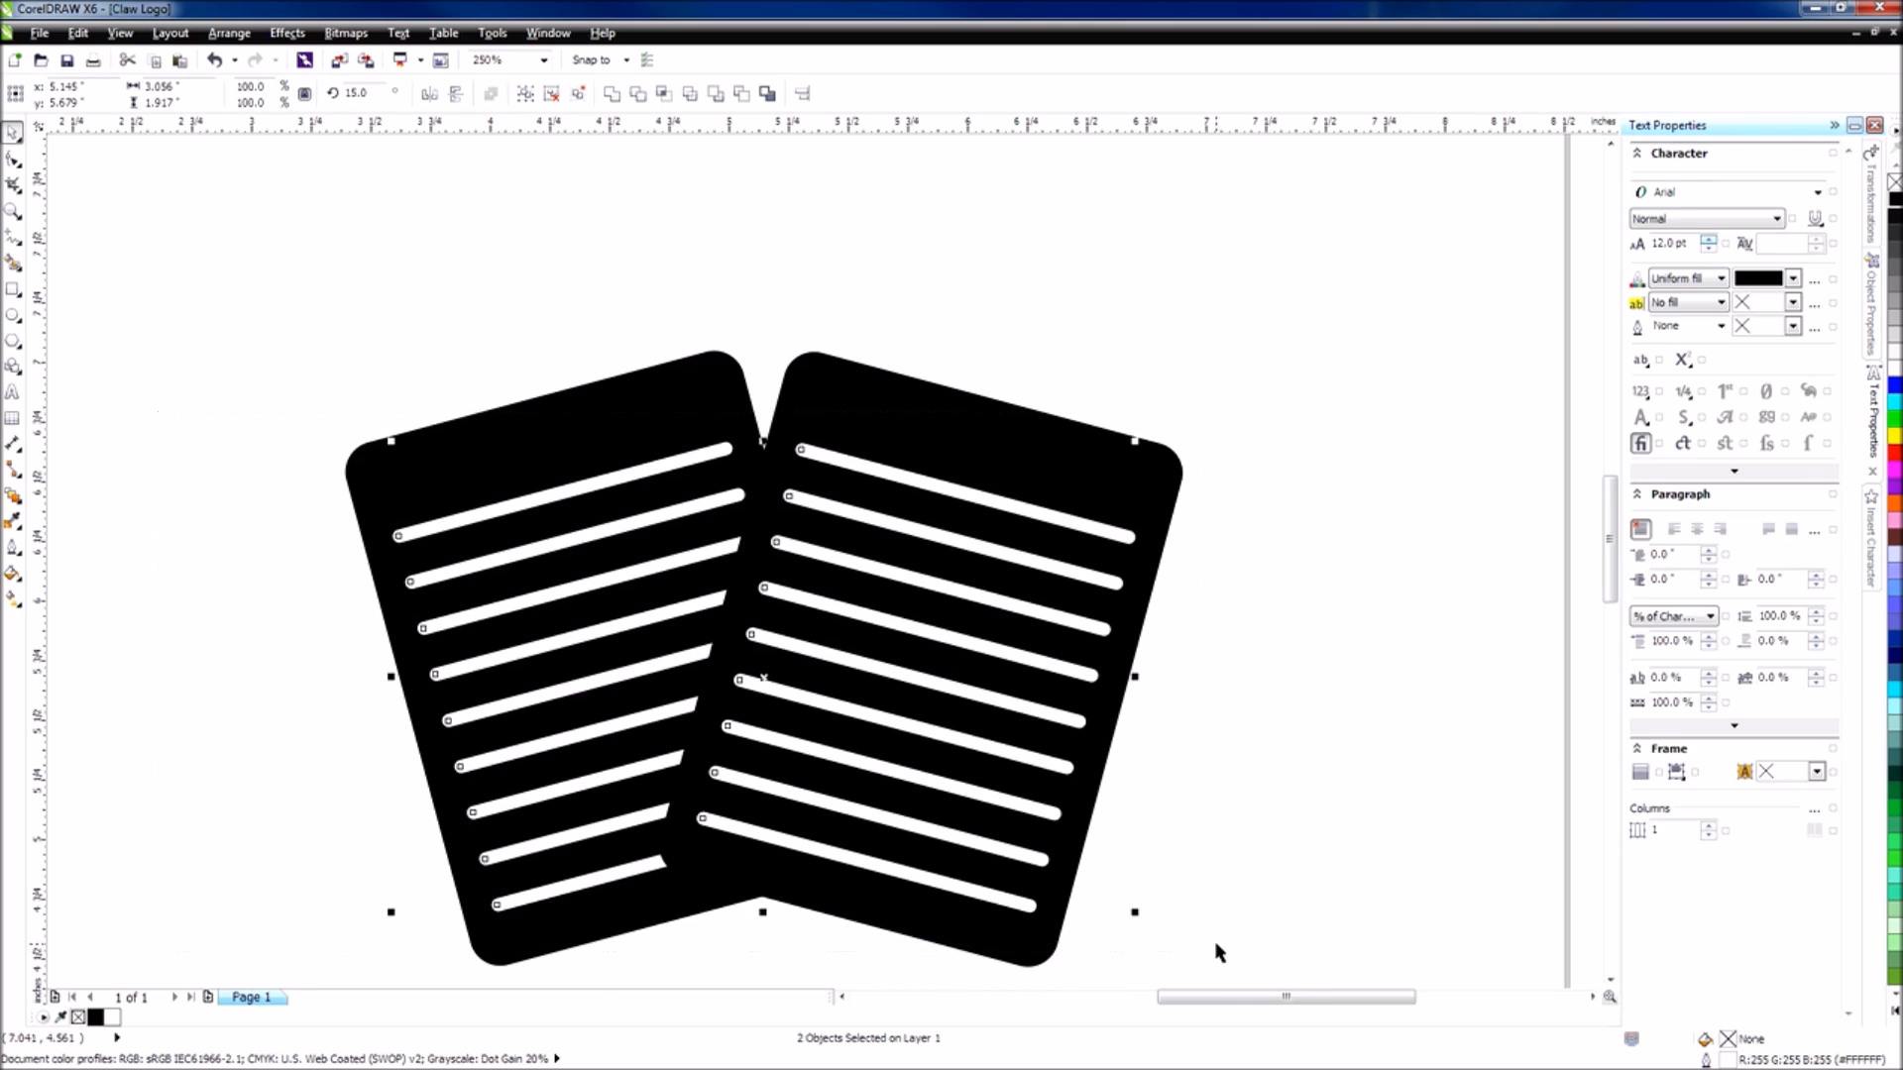
{"action": "left_click_drag", "start_coordinate": [886, 677], "coordinate": [698, 476]}
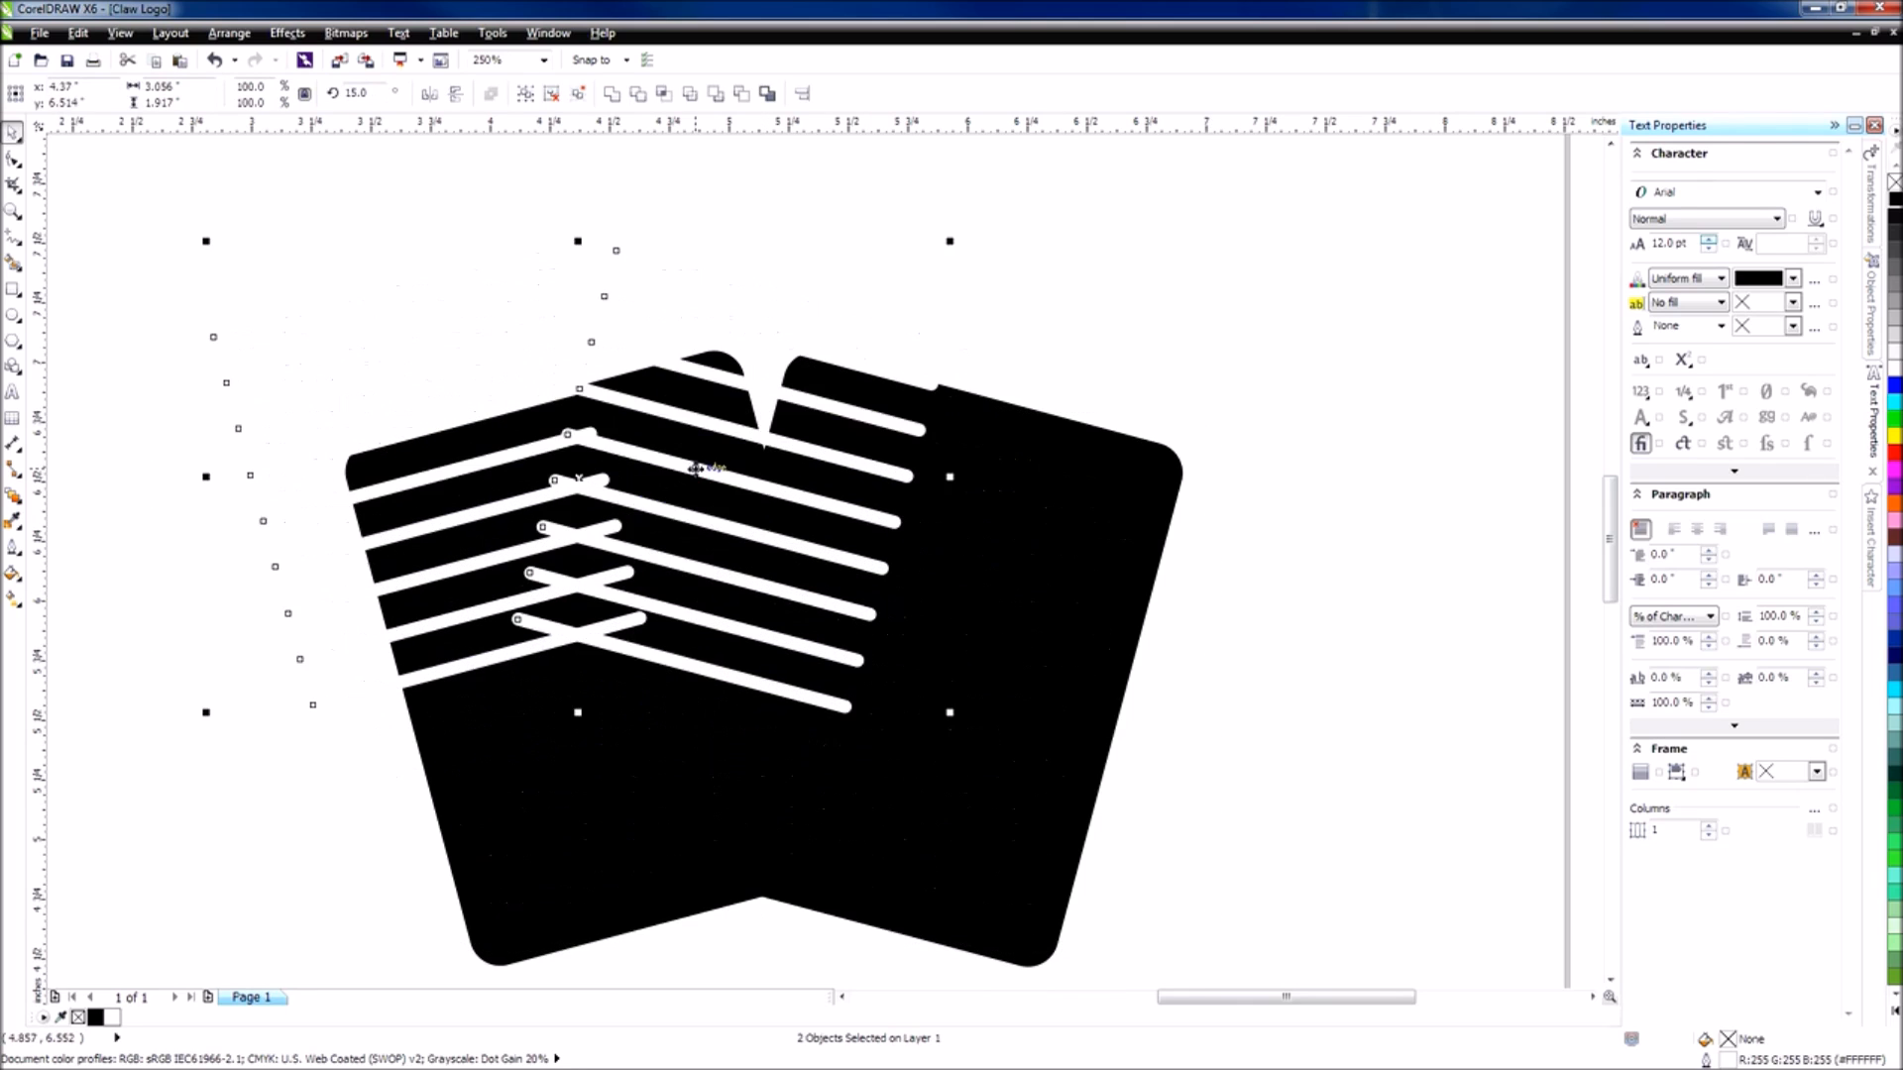
{"action": "key", "text": "ctrl+z"}
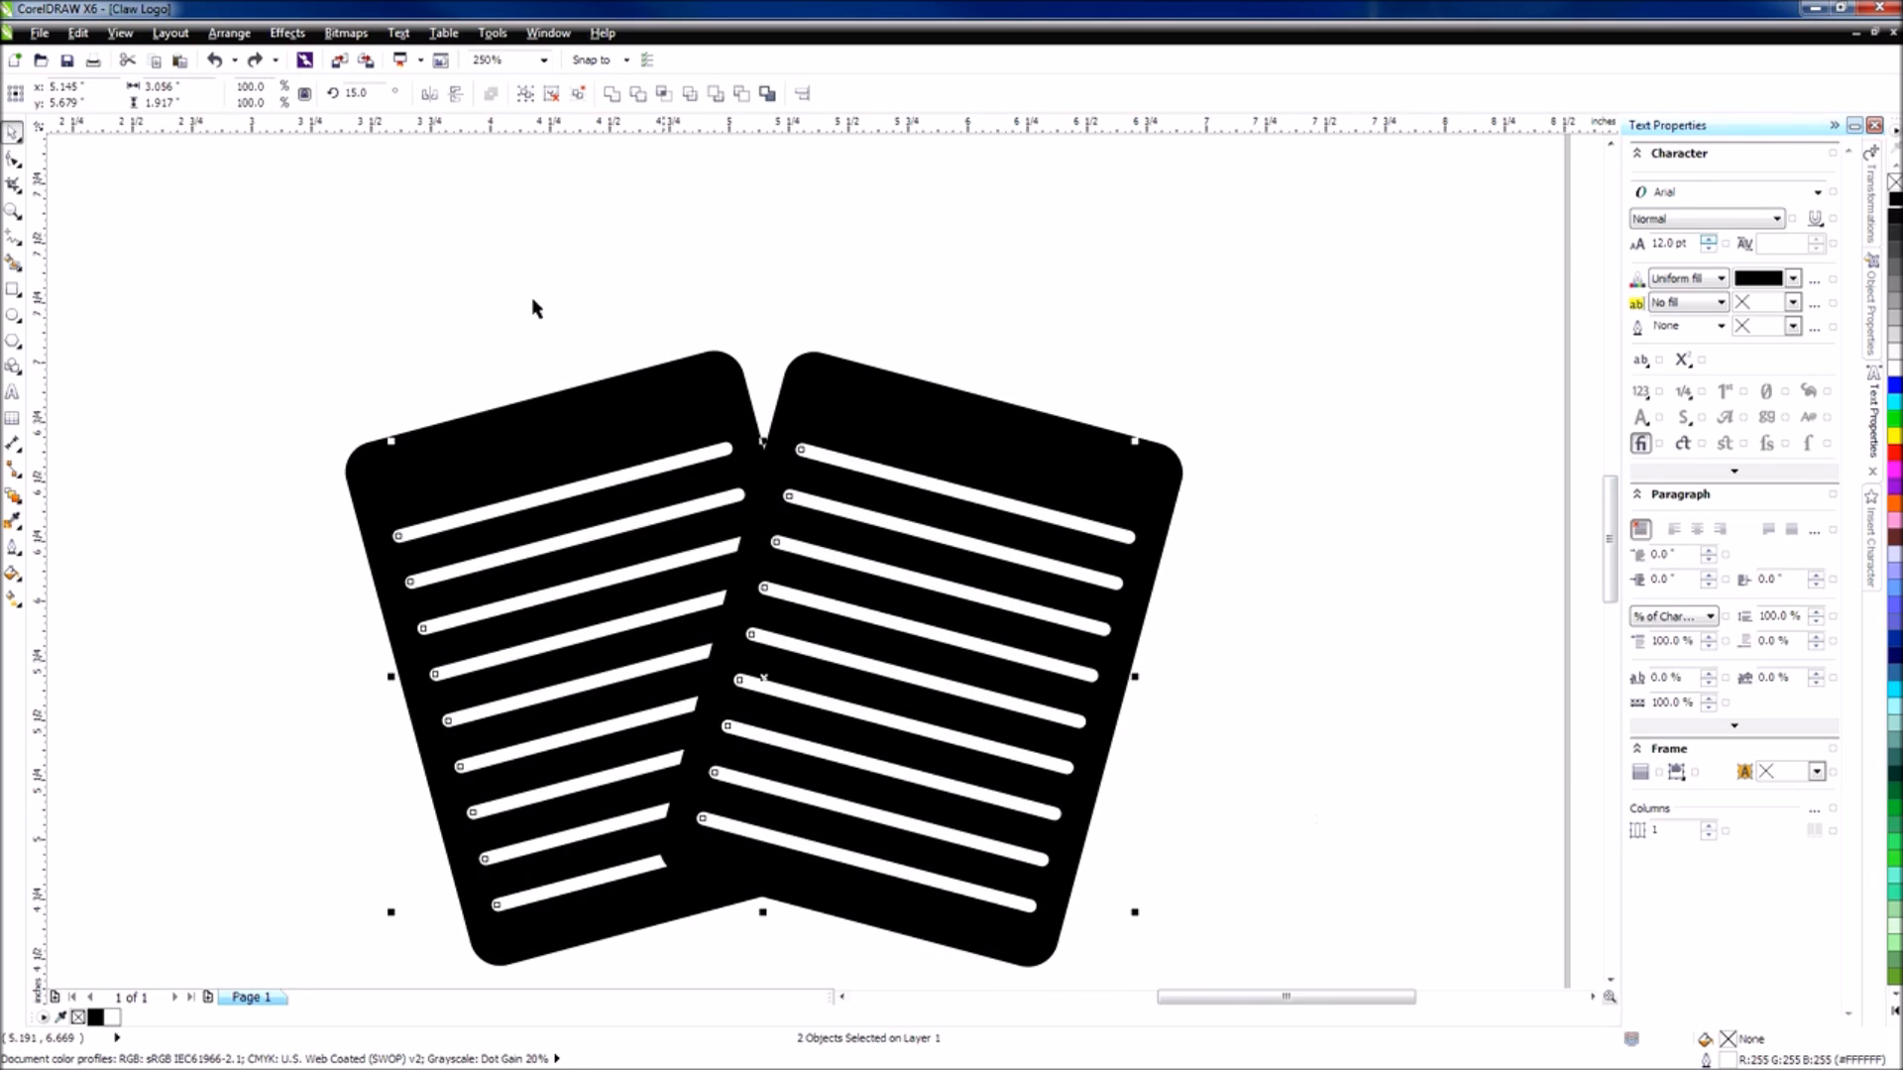
Ungroup both sets of white lines into individual lines and convert their outlines to objects.
{"action": "left_click", "coordinate": [228, 33]}
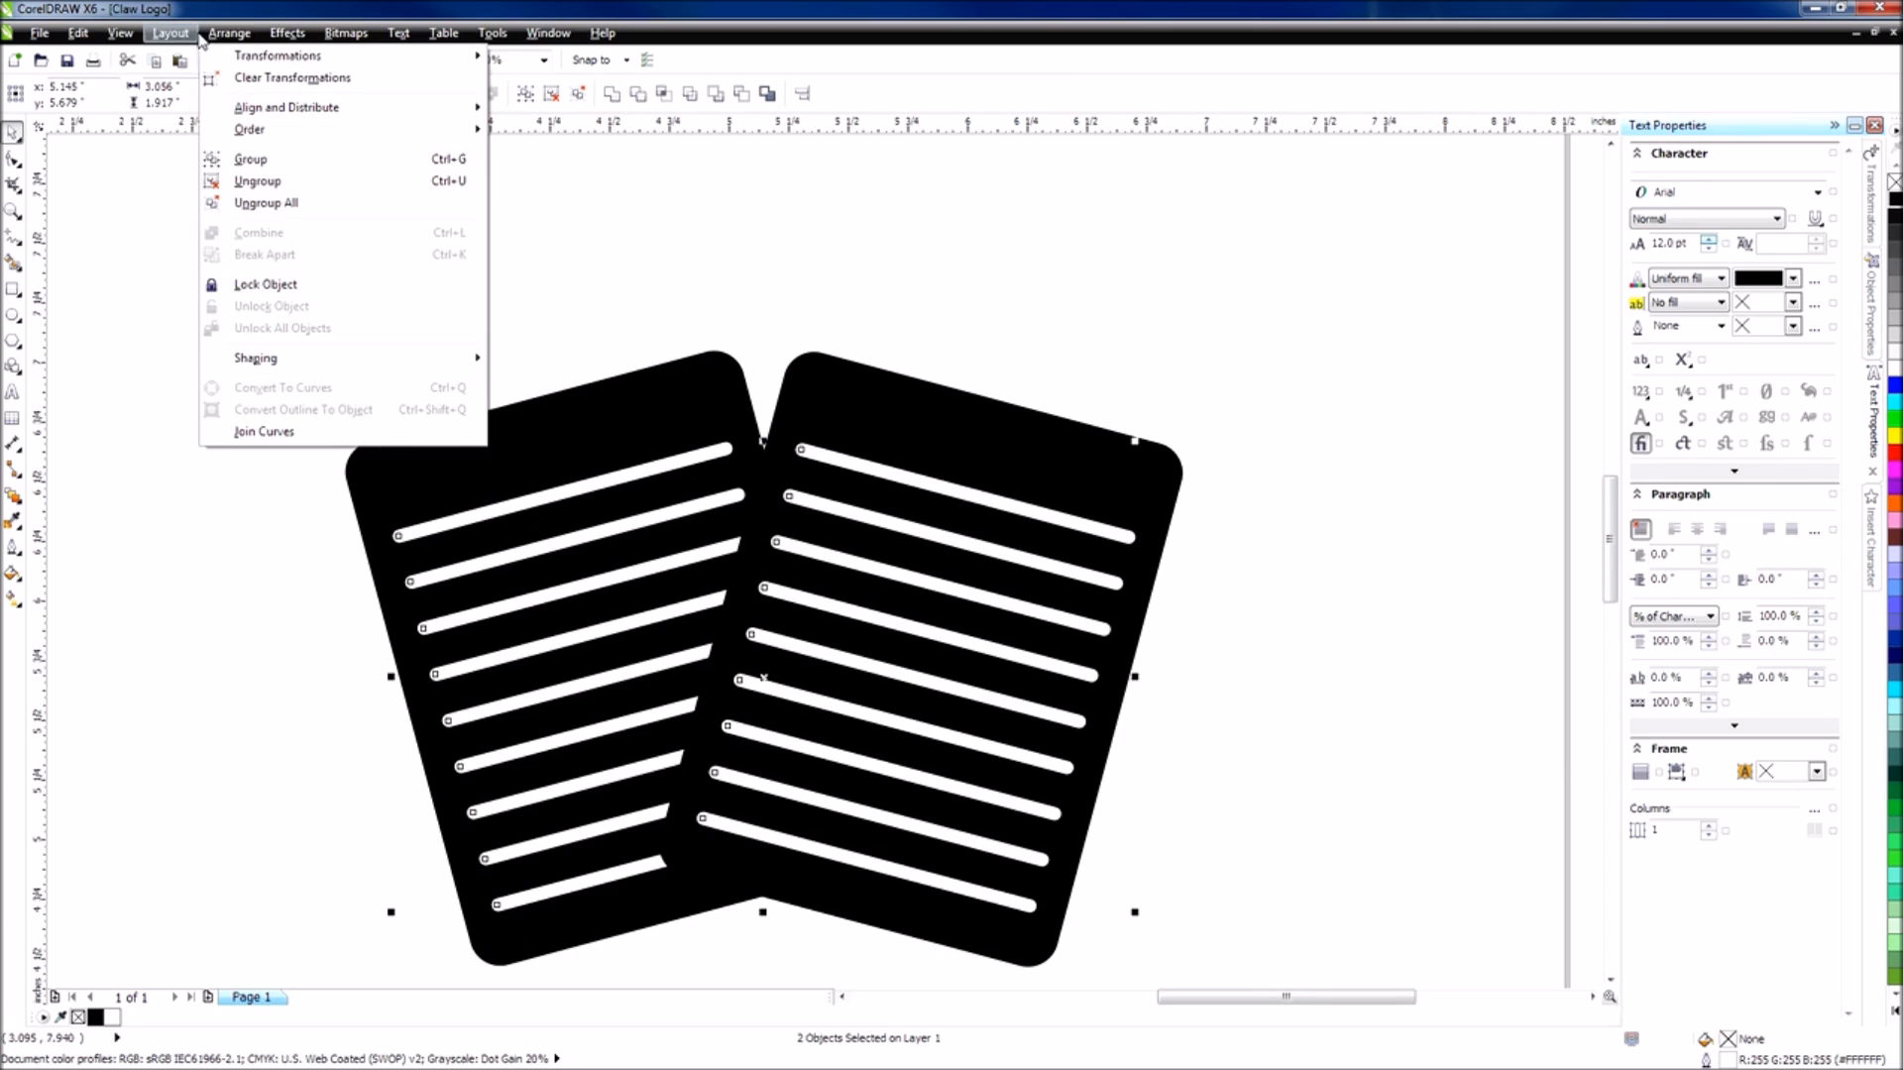
{"action": "left_click", "coordinate": [515, 14]}
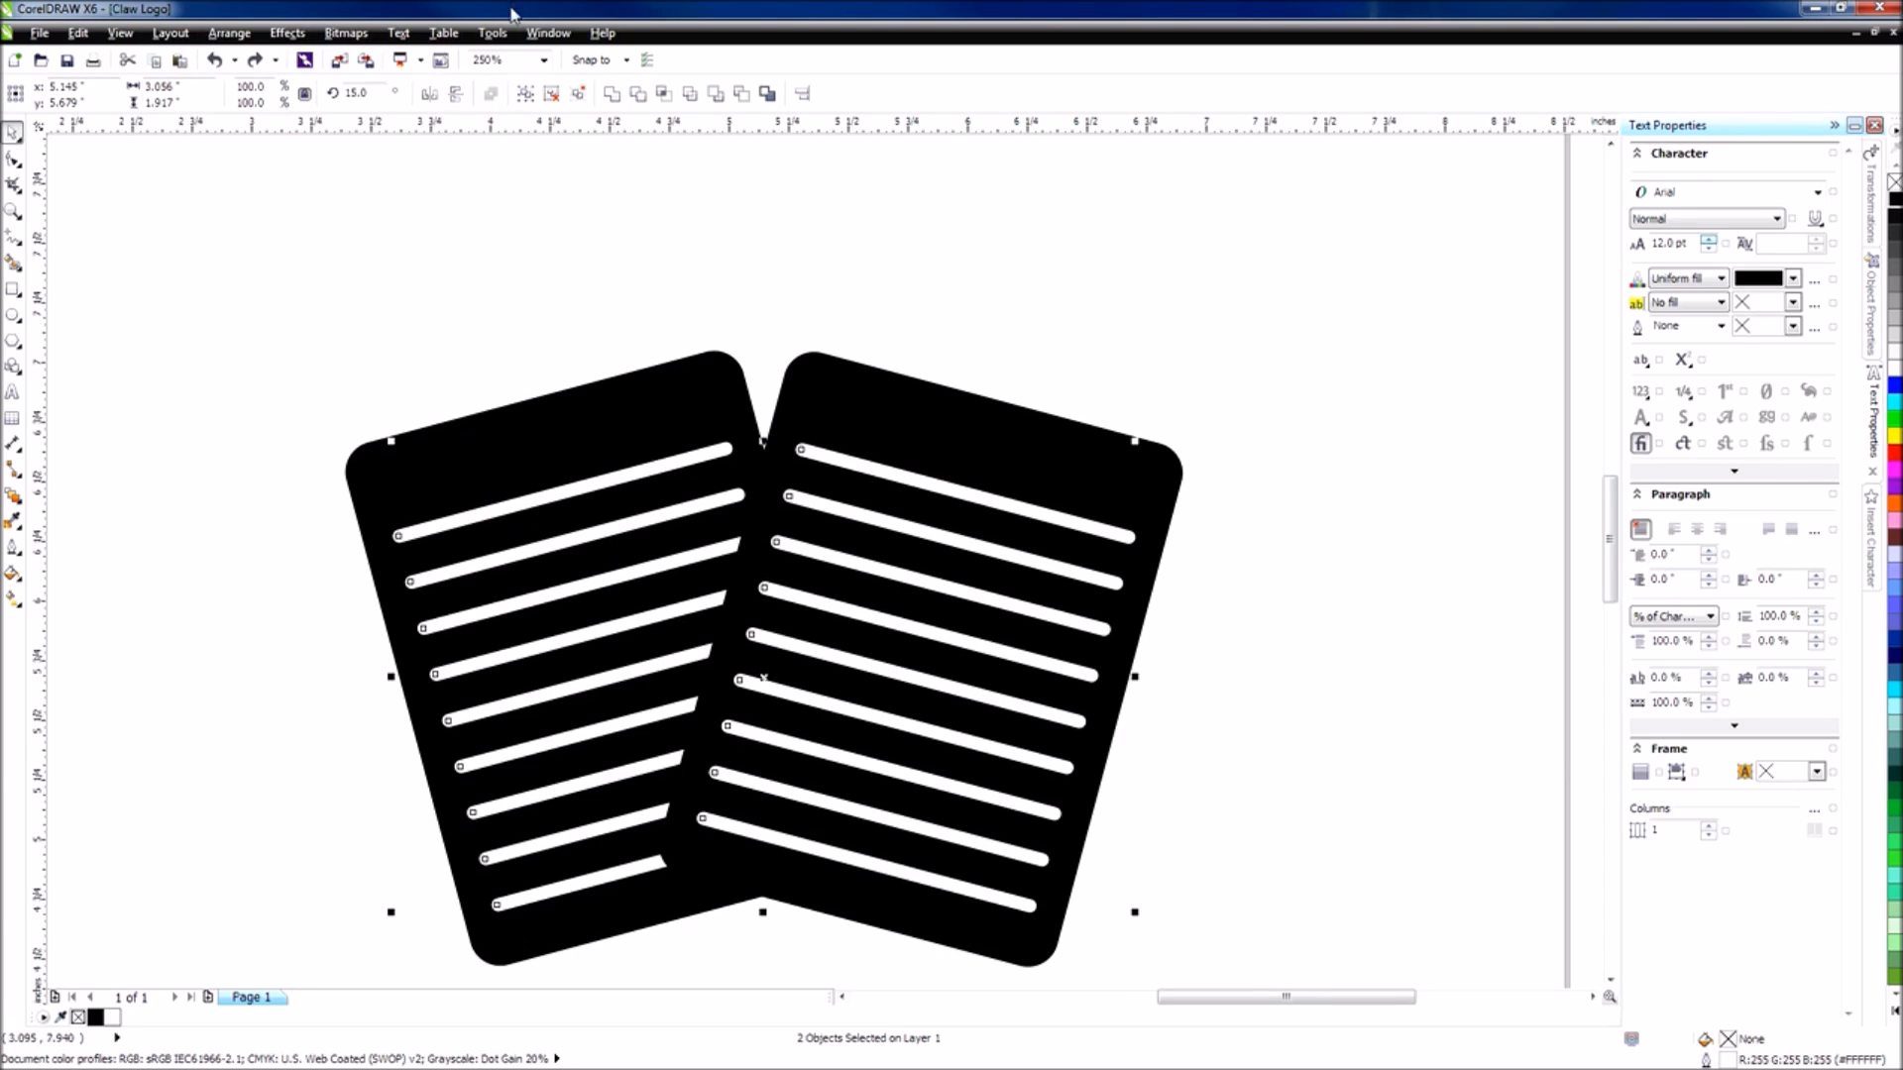
{"action": "left_click", "coordinate": [556, 100]}
{"action": "left_click", "coordinate": [246, 34]}
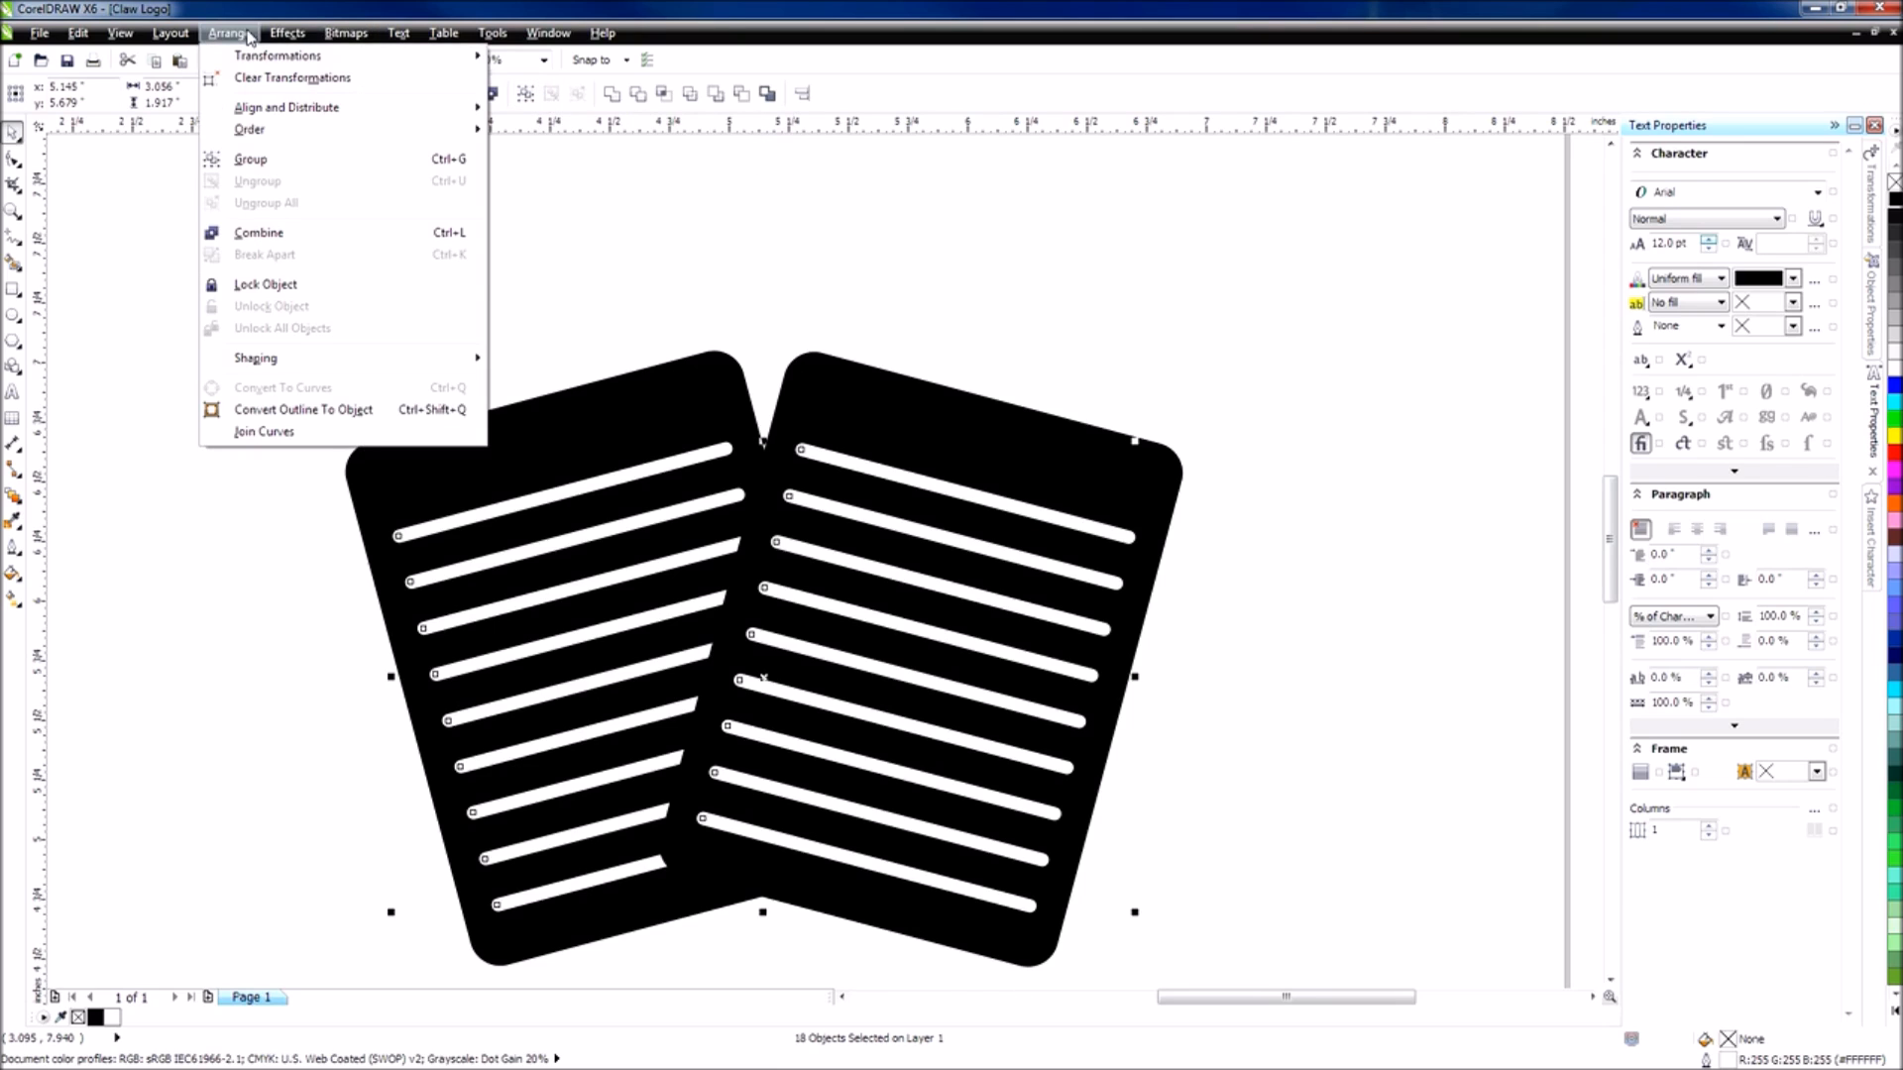
{"action": "left_click", "coordinate": [300, 416]}
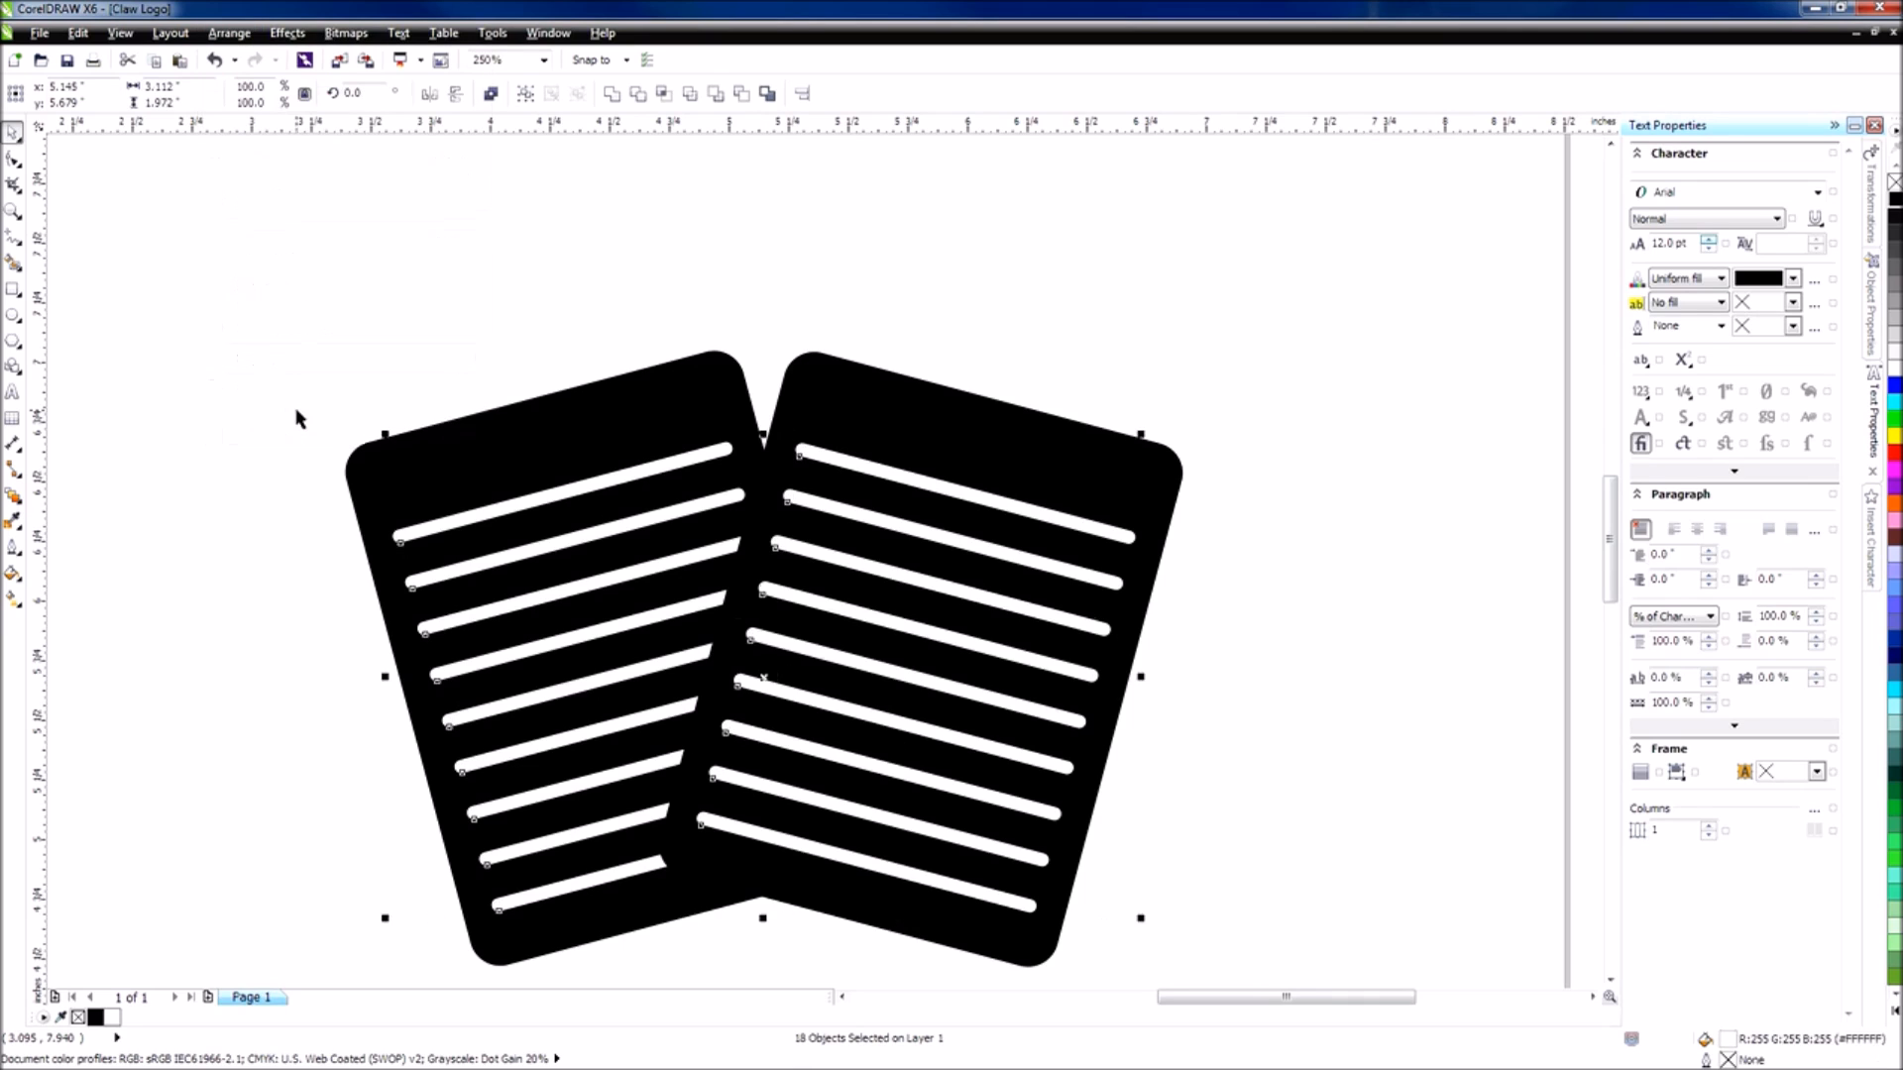
Try scaling the right page's top line to about 168.3 percent to test its thickness, and undo the scaling.
{"action": "left_click", "coordinate": [871, 478]}
{"action": "left_click_drag", "start_coordinate": [1141, 437], "coordinate": [1373, 293]}
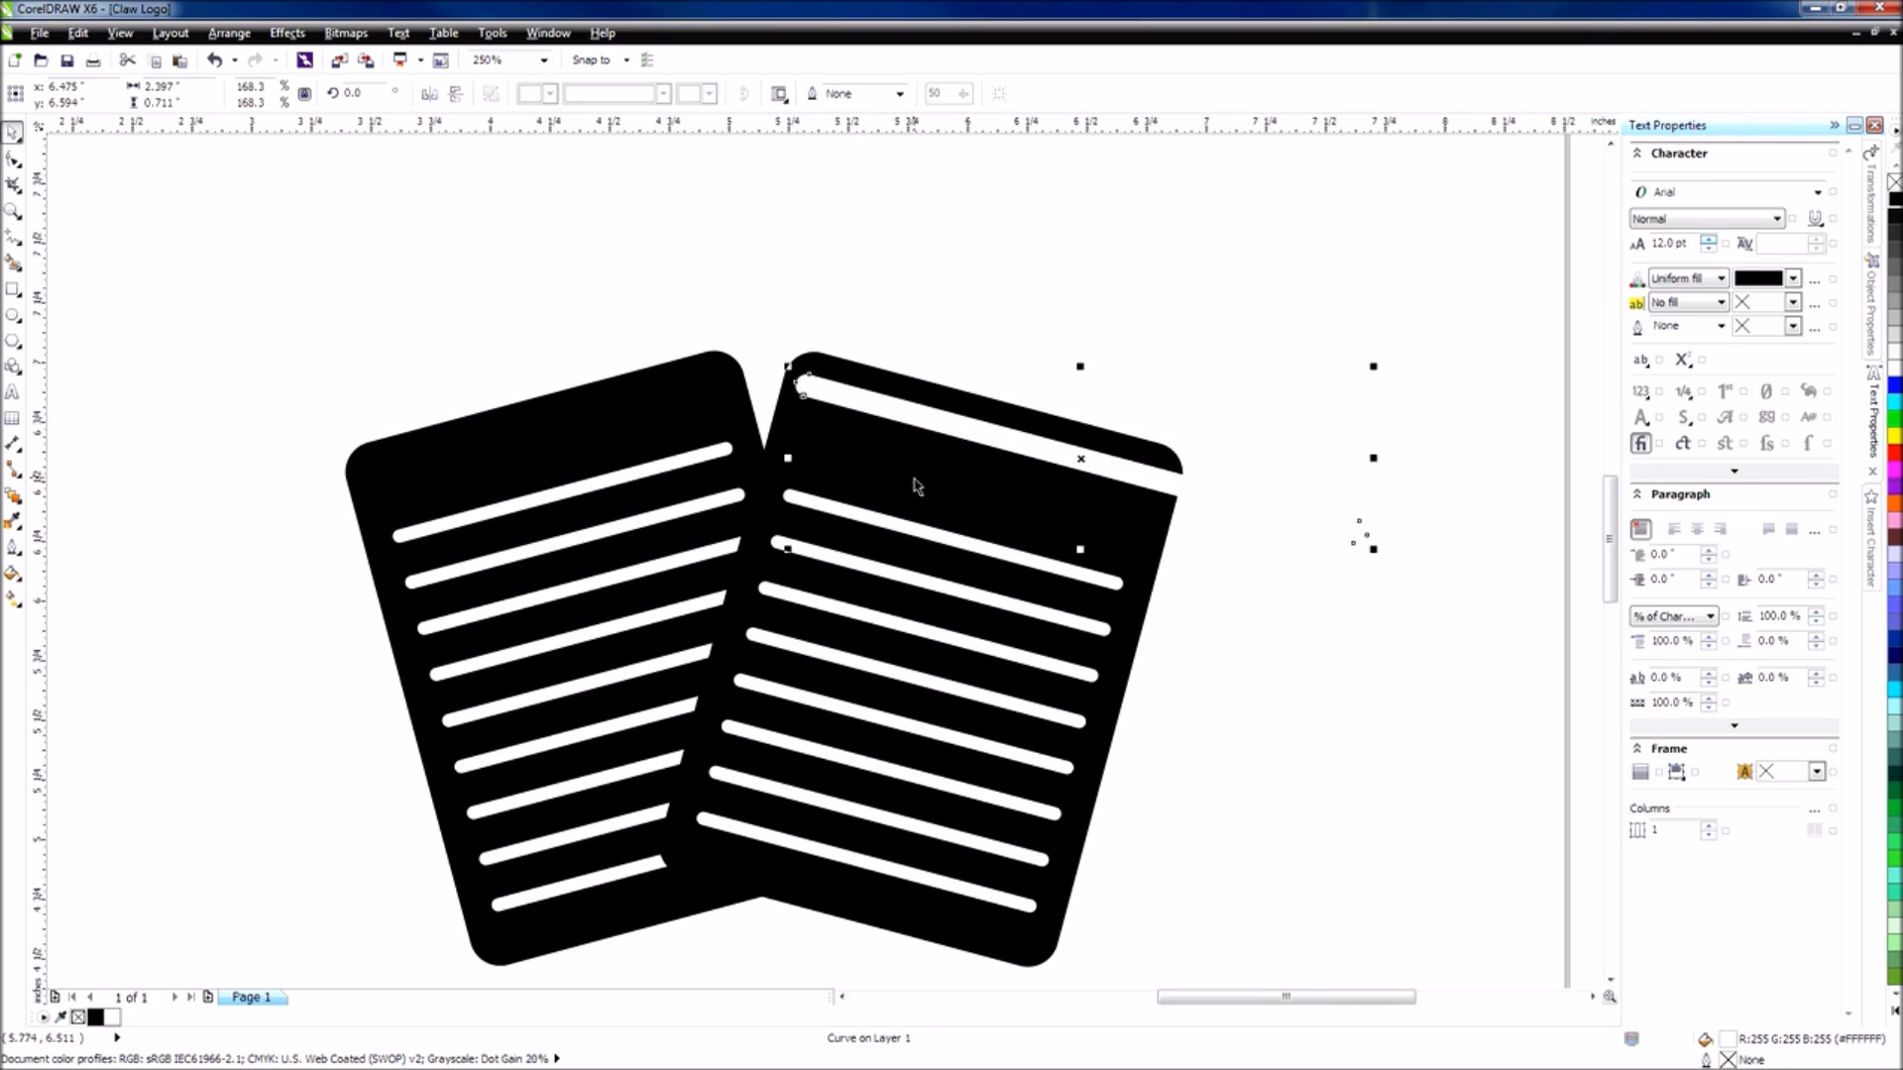
{"action": "key", "text": "ctrl+z"}
{"action": "left_click", "coordinate": [1183, 587]}
Group the converted white lines of each page as separate sets, leaving the black rectangles out.
{"action": "left_click_drag", "start_coordinate": [1211, 959], "coordinate": [640, 403]}
{"action": "left_click_drag", "start_coordinate": [218, 360], "coordinate": [908, 960]}
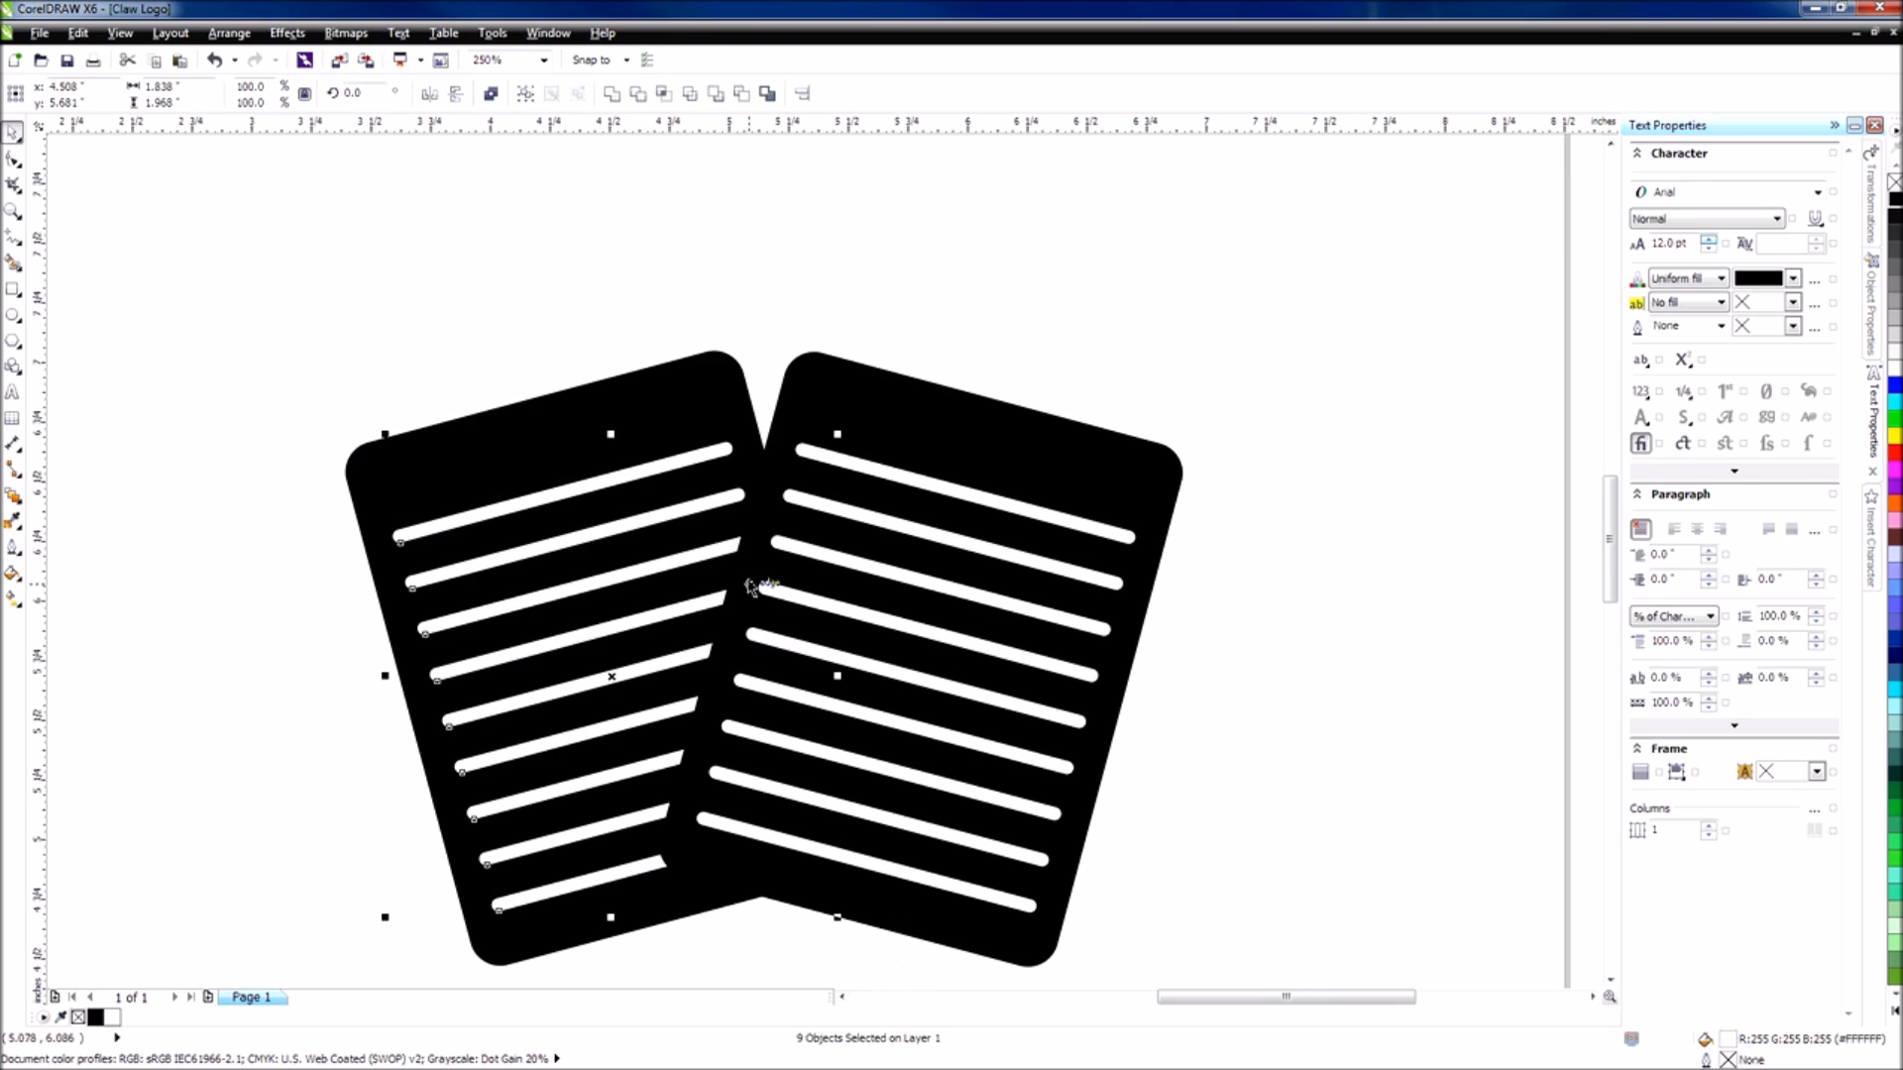
{"action": "left_click_drag", "start_coordinate": [188, 280], "coordinate": [1018, 993]}
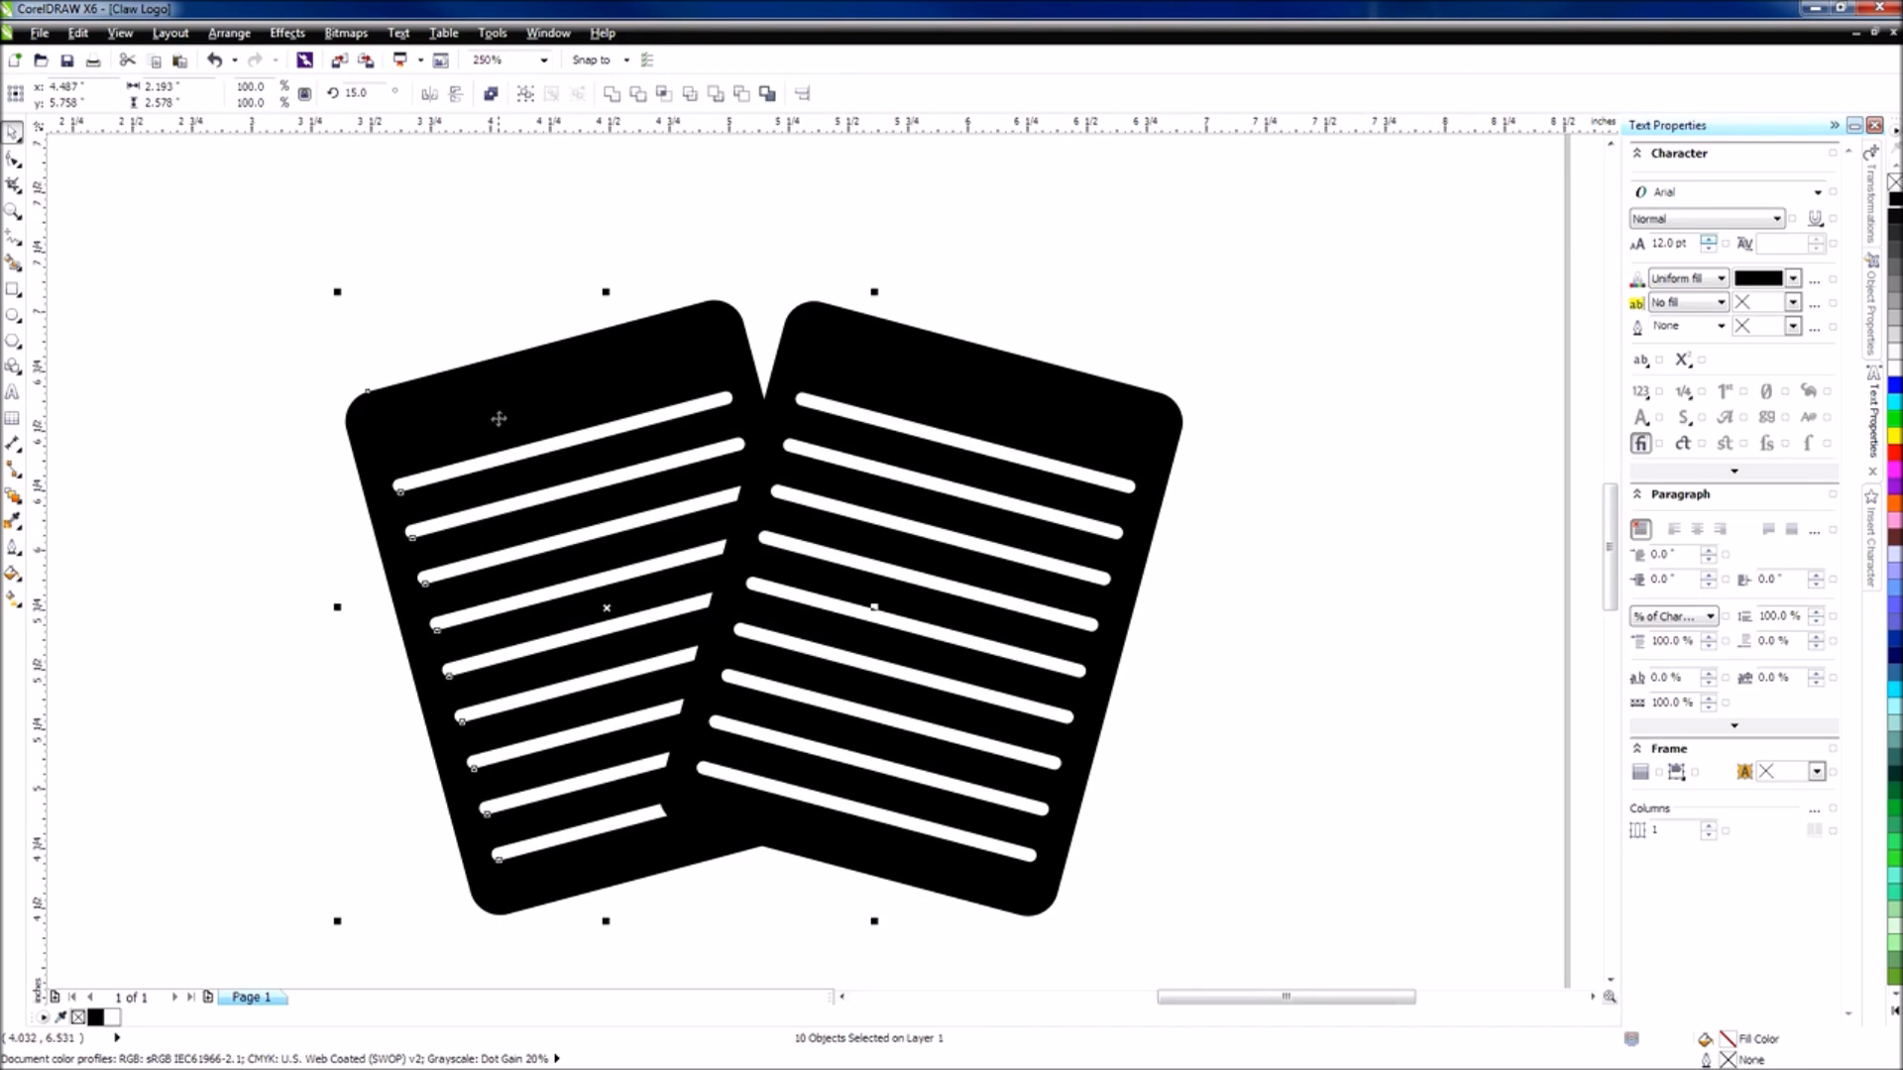
{"action": "left_click", "coordinate": [689, 343], "text": "shift"}
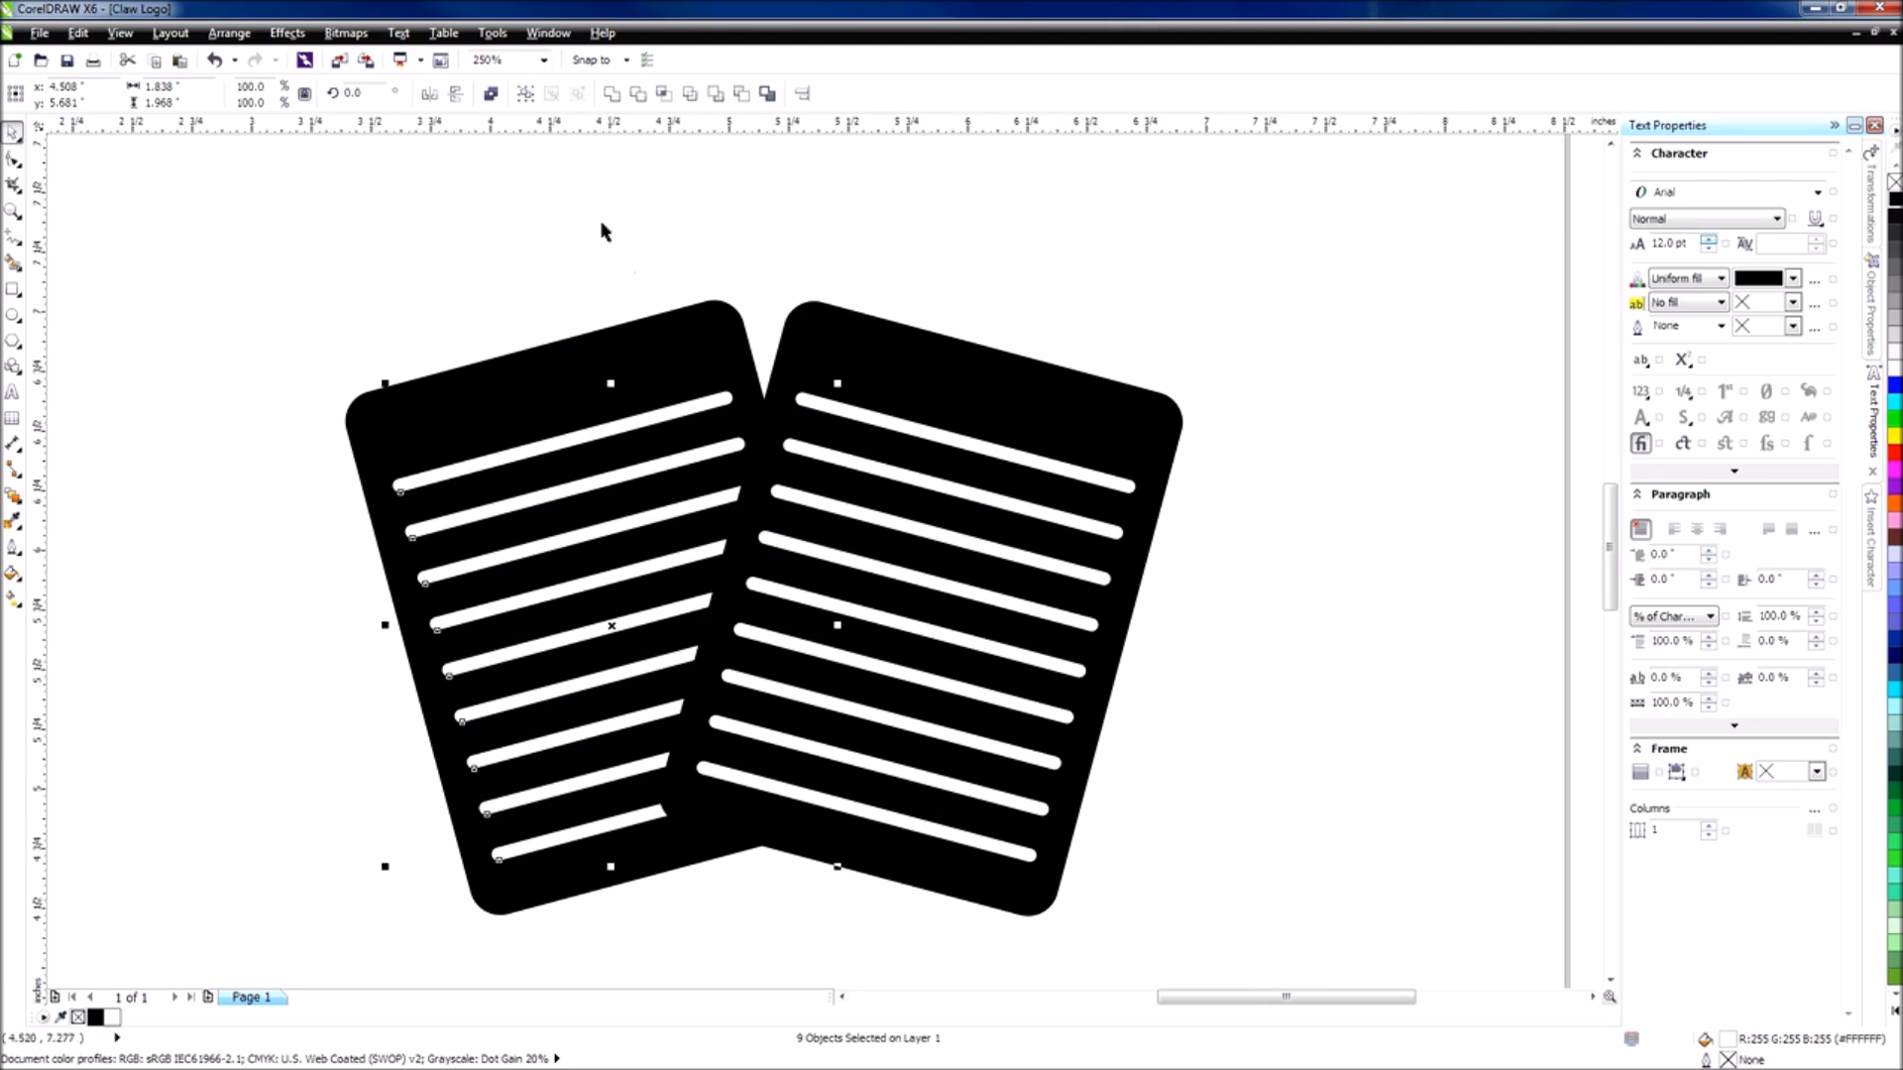
{"action": "left_click", "coordinate": [529, 97]}
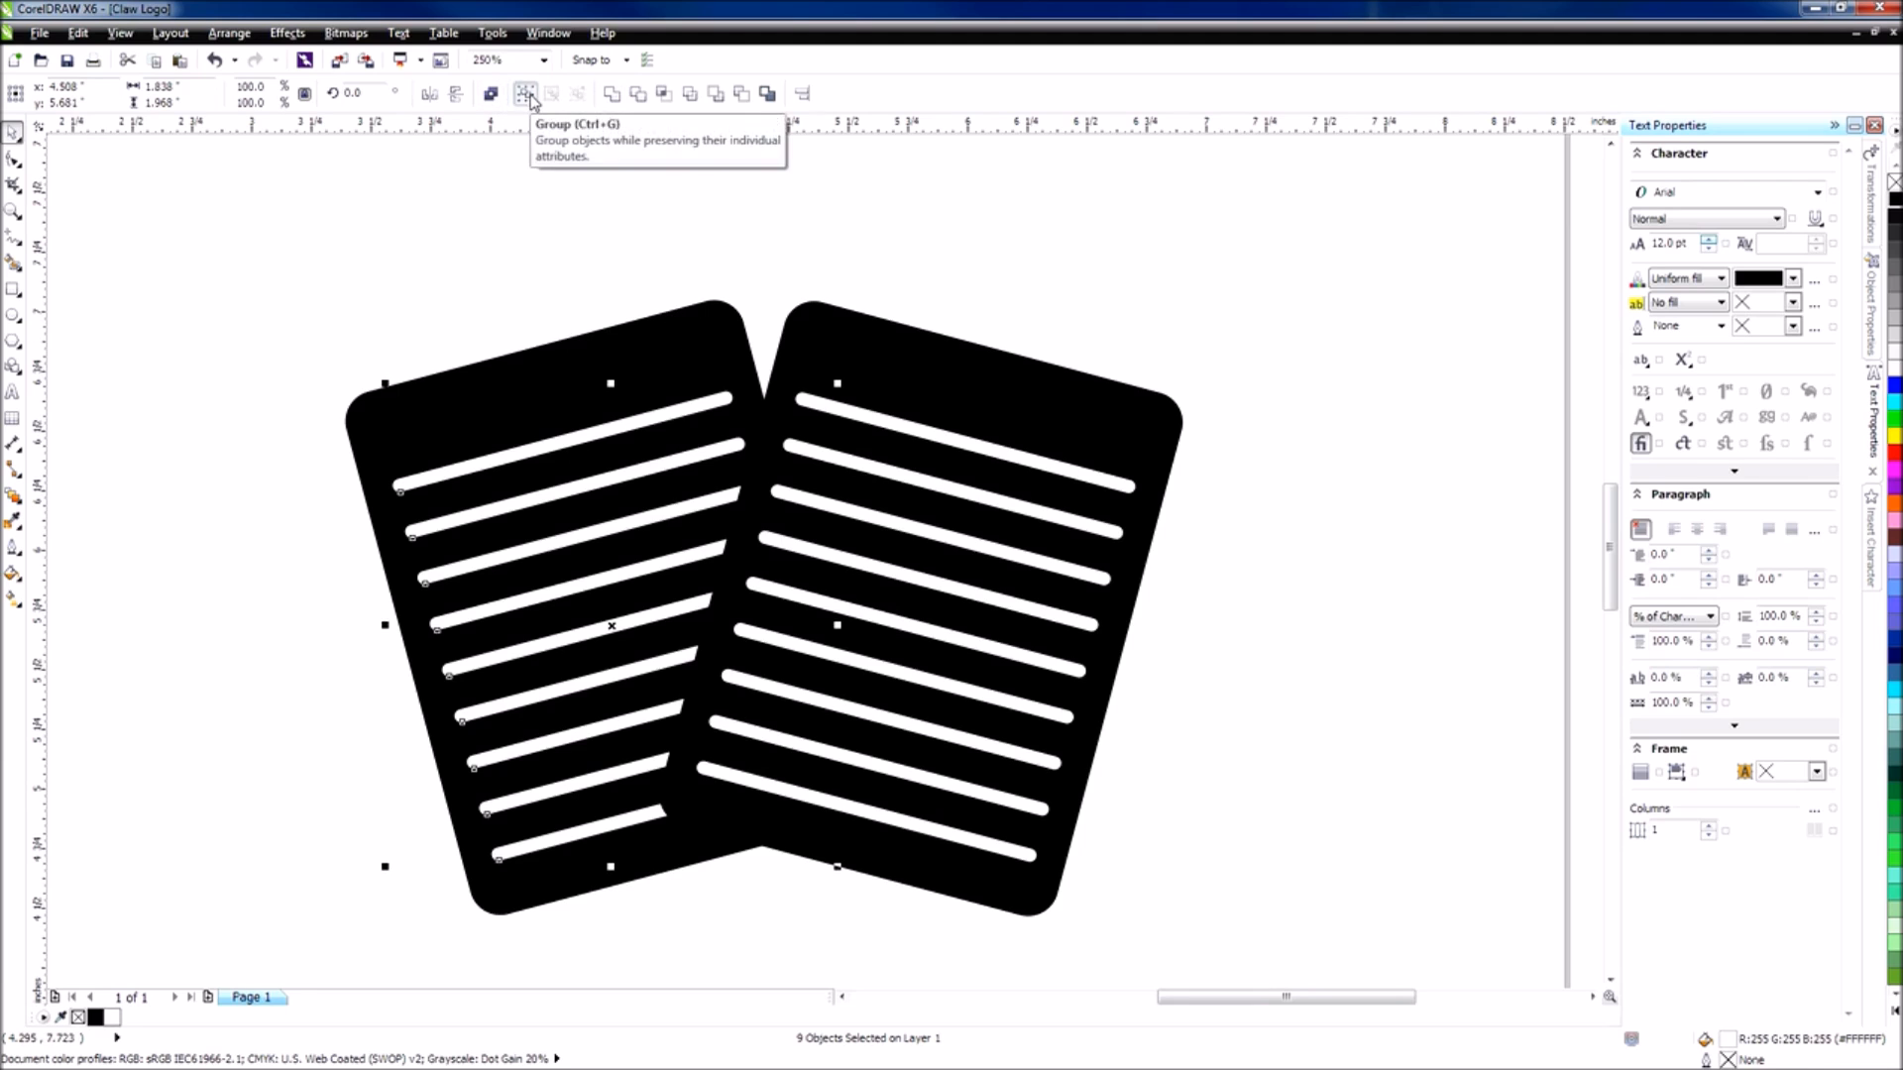
Group each black page rectangle with its own set of white lines, first the right page and then the left.
{"action": "left_click", "coordinate": [374, 318]}
{"action": "scroll", "coordinate": [372, 322], "scroll_direction": "down", "scroll_amount": 1}
{"action": "scroll", "coordinate": [394, 352], "scroll_direction": "up", "scroll_amount": 1}
{"action": "scroll", "coordinate": [374, 348], "scroll_direction": "down", "scroll_amount": 1}
{"action": "scroll", "coordinate": [307, 367], "scroll_direction": "up", "scroll_amount": 1}
{"action": "left_click_drag", "start_coordinate": [1068, 909], "coordinate": [420, 191]}
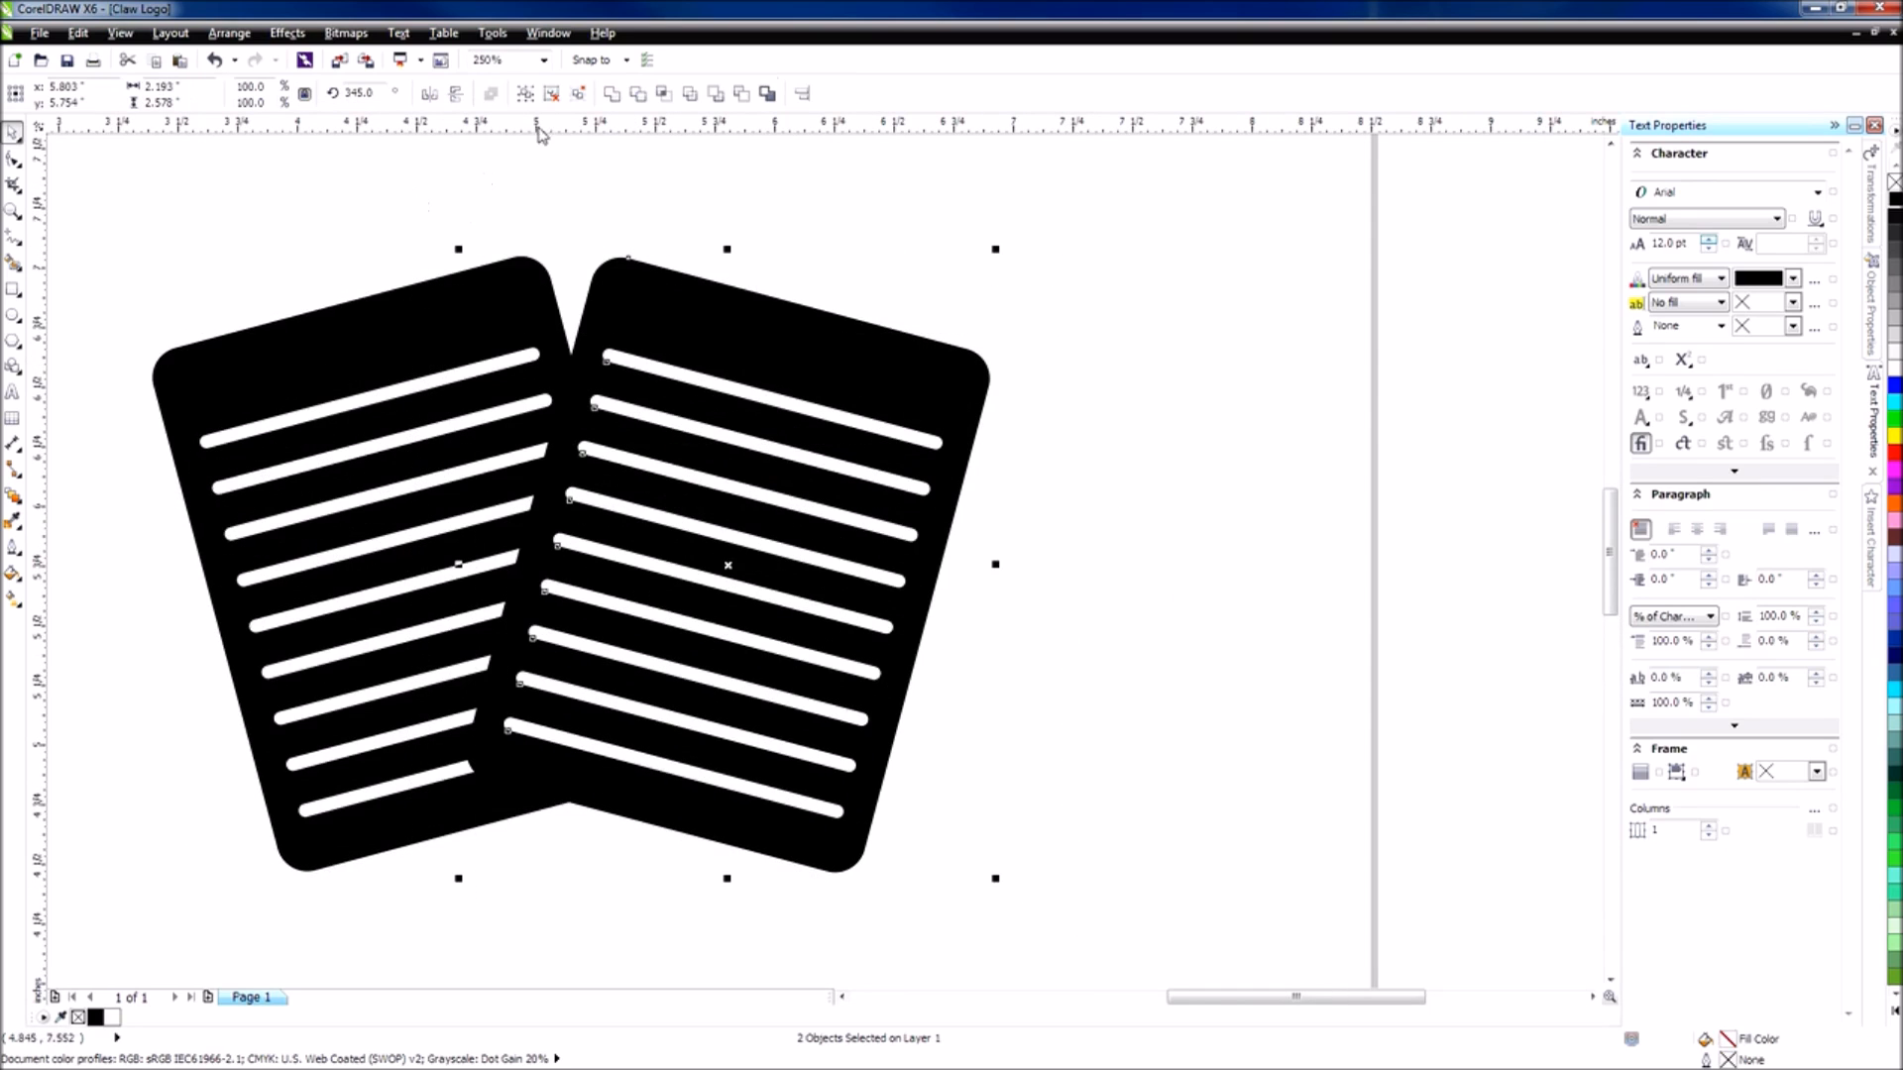
{"action": "left_click", "coordinate": [543, 95]}
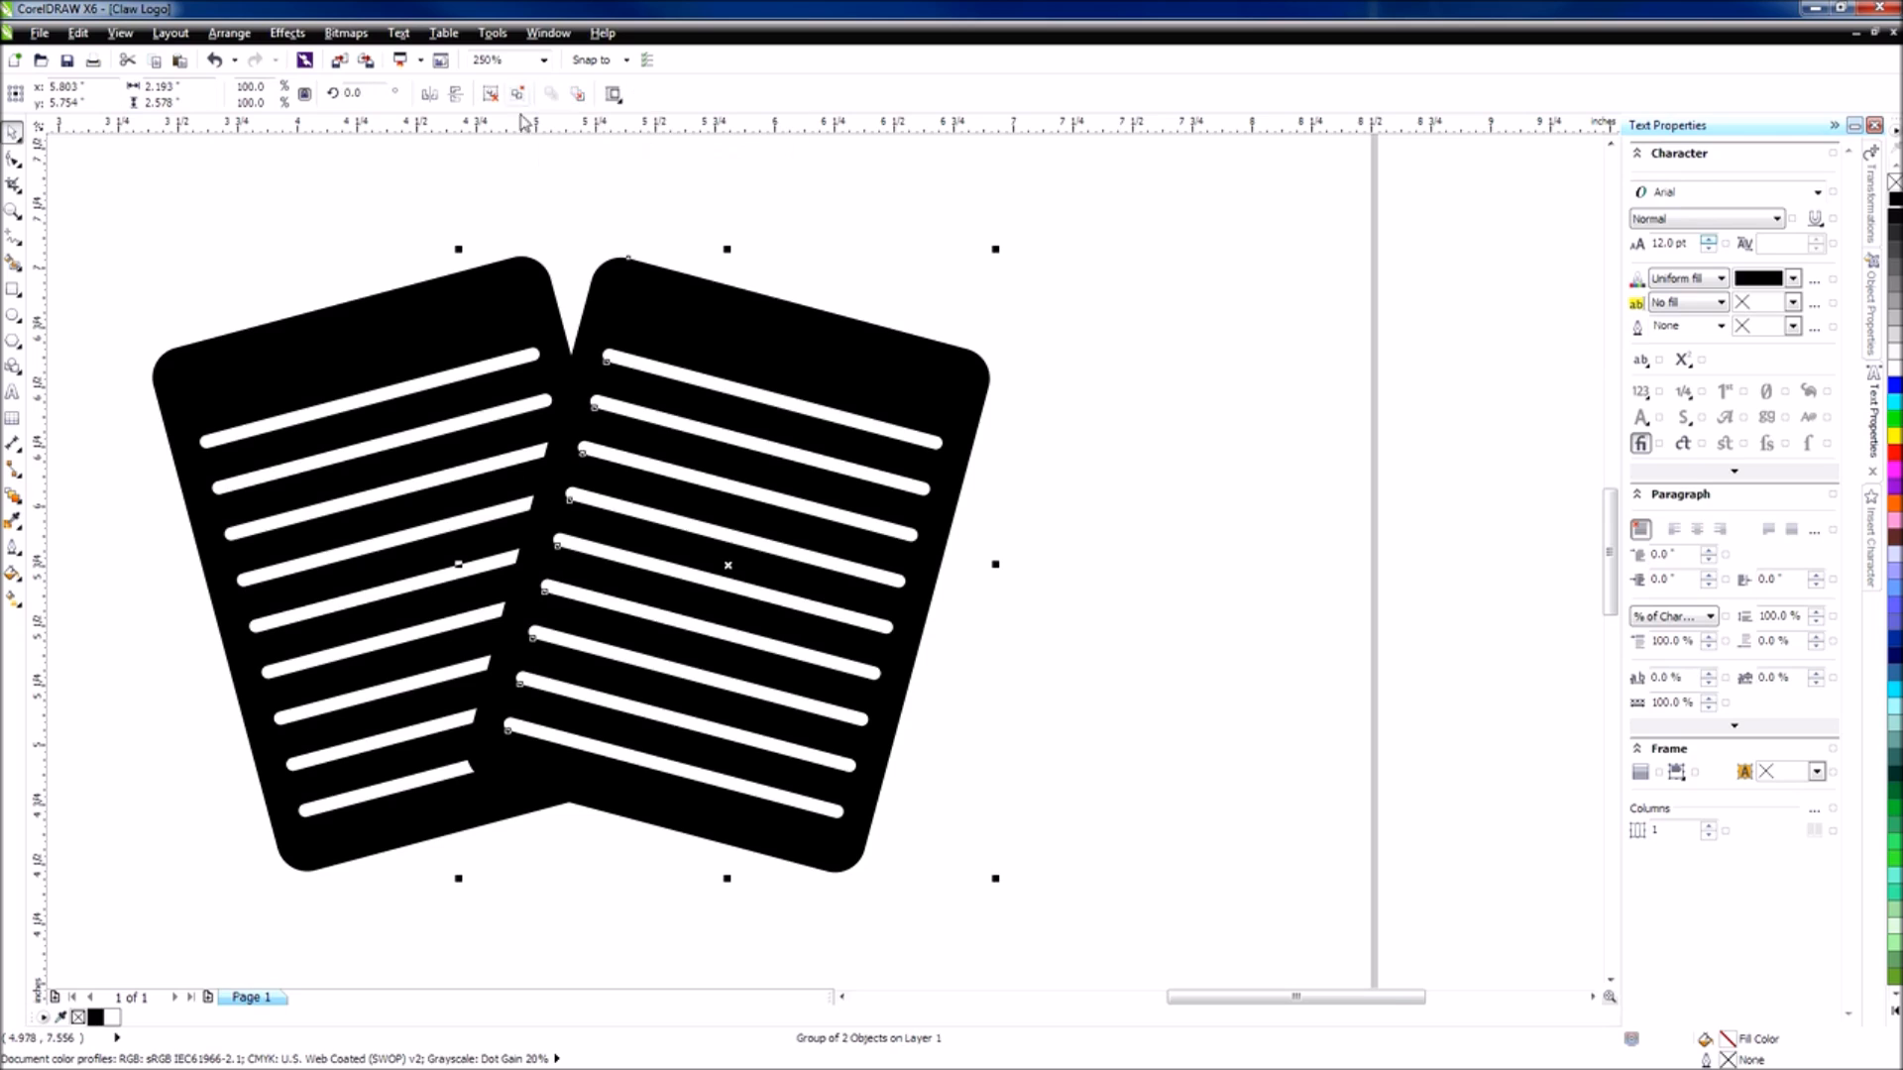
{"action": "left_click", "coordinate": [159, 234]}
{"action": "left_click_drag", "start_coordinate": [87, 209], "coordinate": [734, 936]}
{"action": "left_click", "coordinate": [524, 93]}
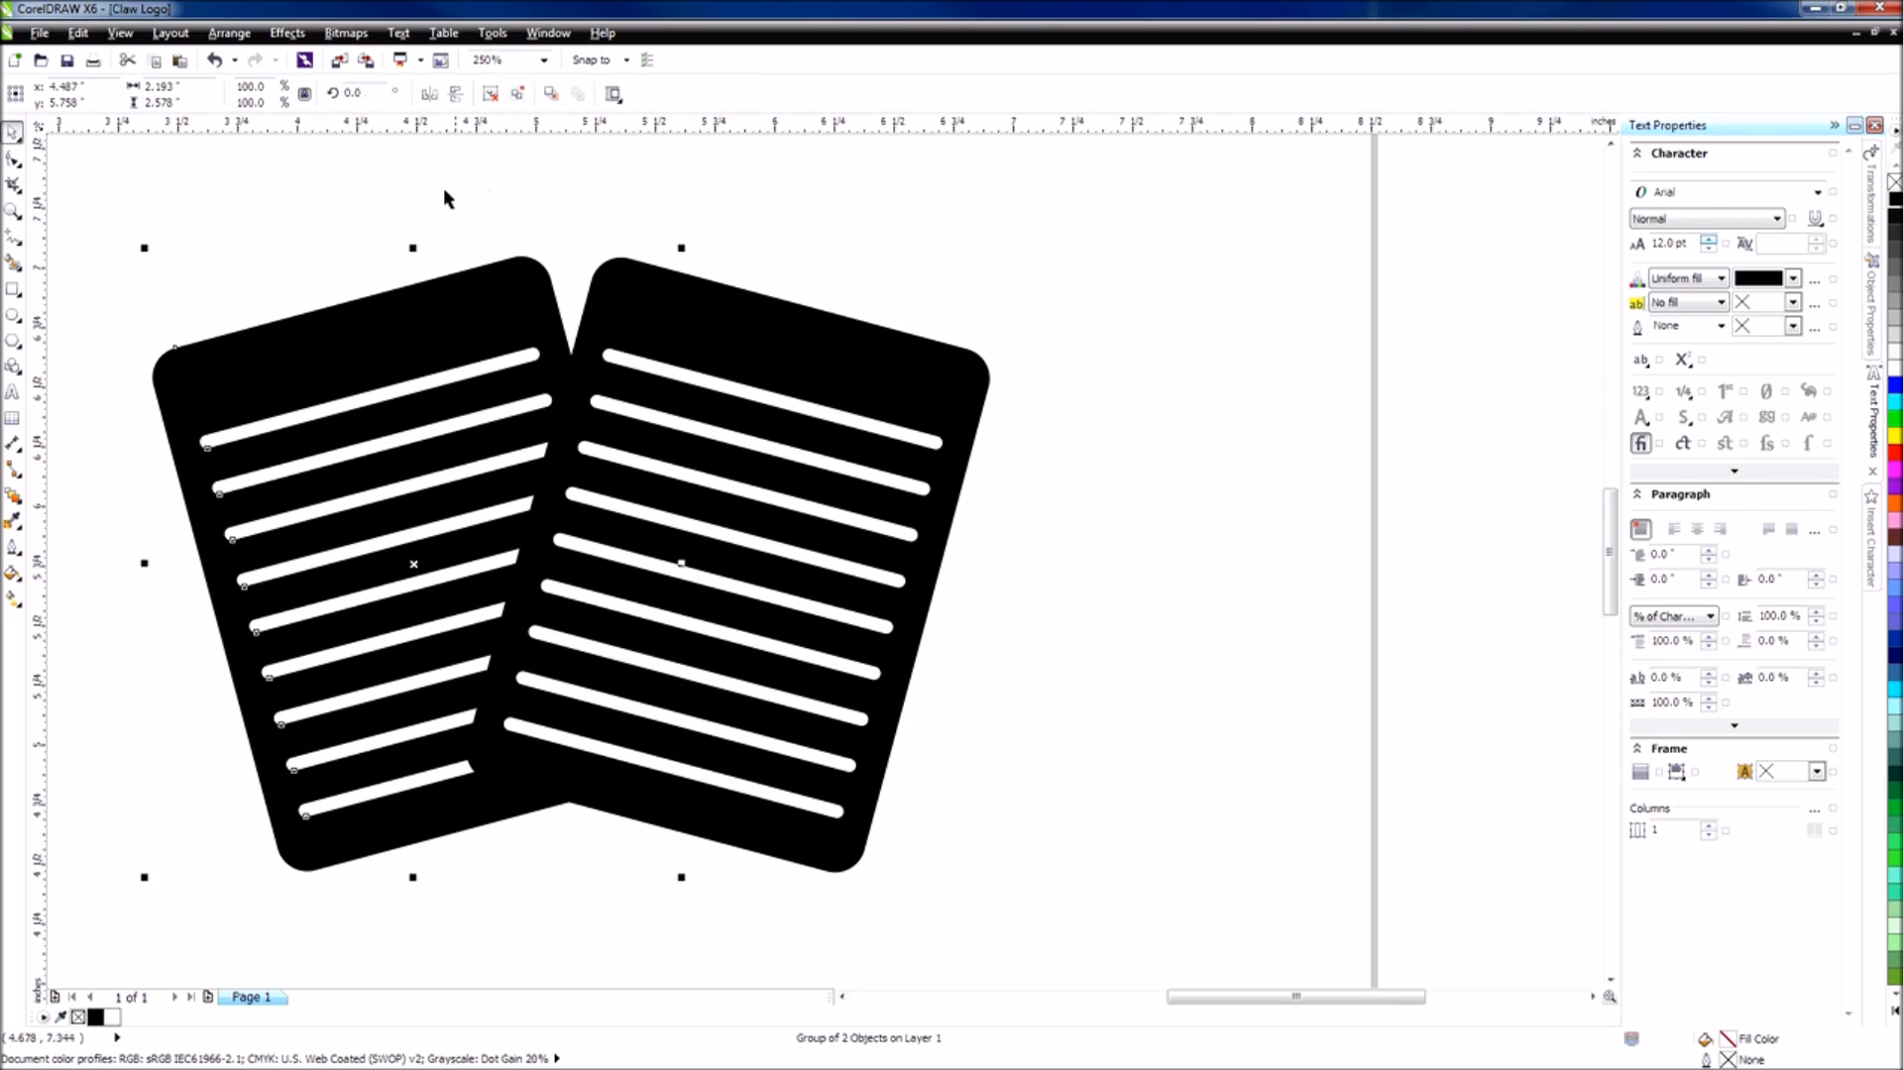
Center both rotated page groups on the drawing page at x 4.25, y 5.5 inches.
{"action": "scroll", "coordinate": [487, 295], "scroll_direction": "down", "scroll_amount": 2}
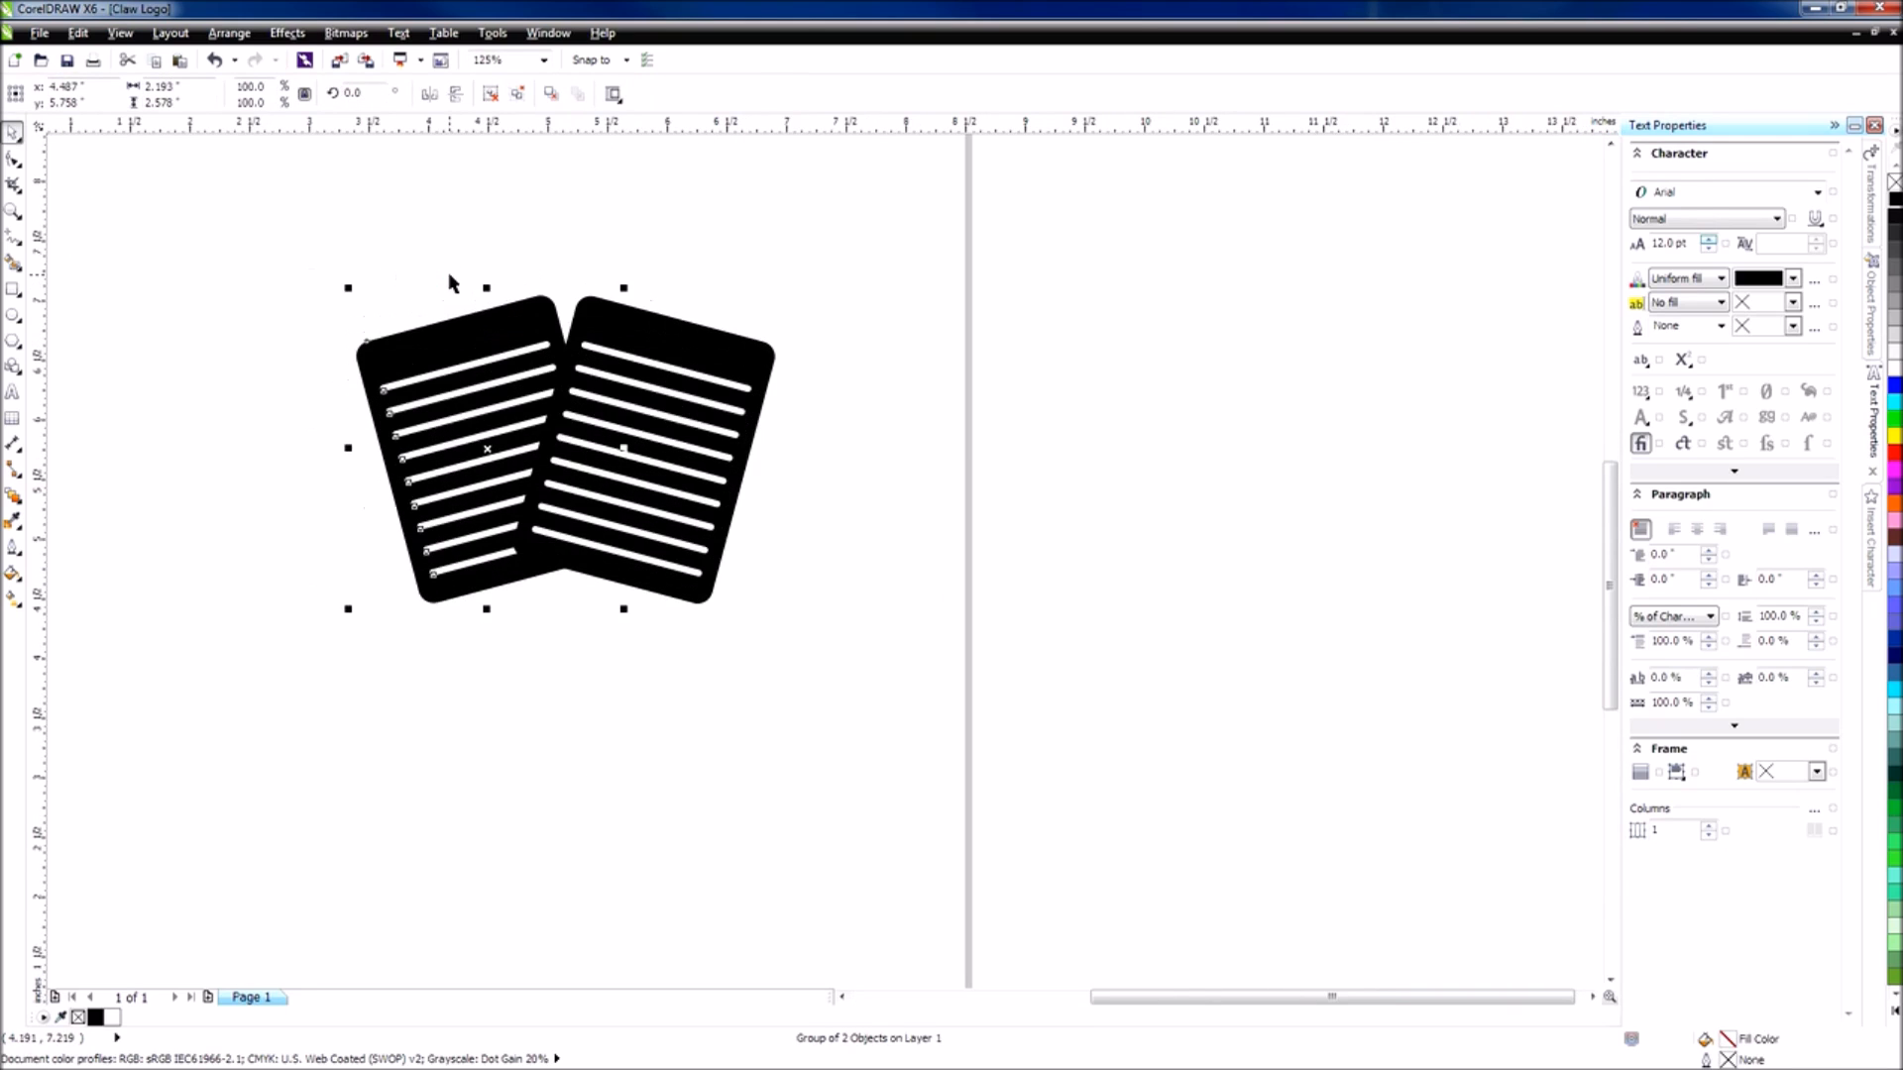
{"action": "key", "text": "p"}
{"action": "left_click", "coordinate": [647, 336]}
{"action": "key", "text": "p"}
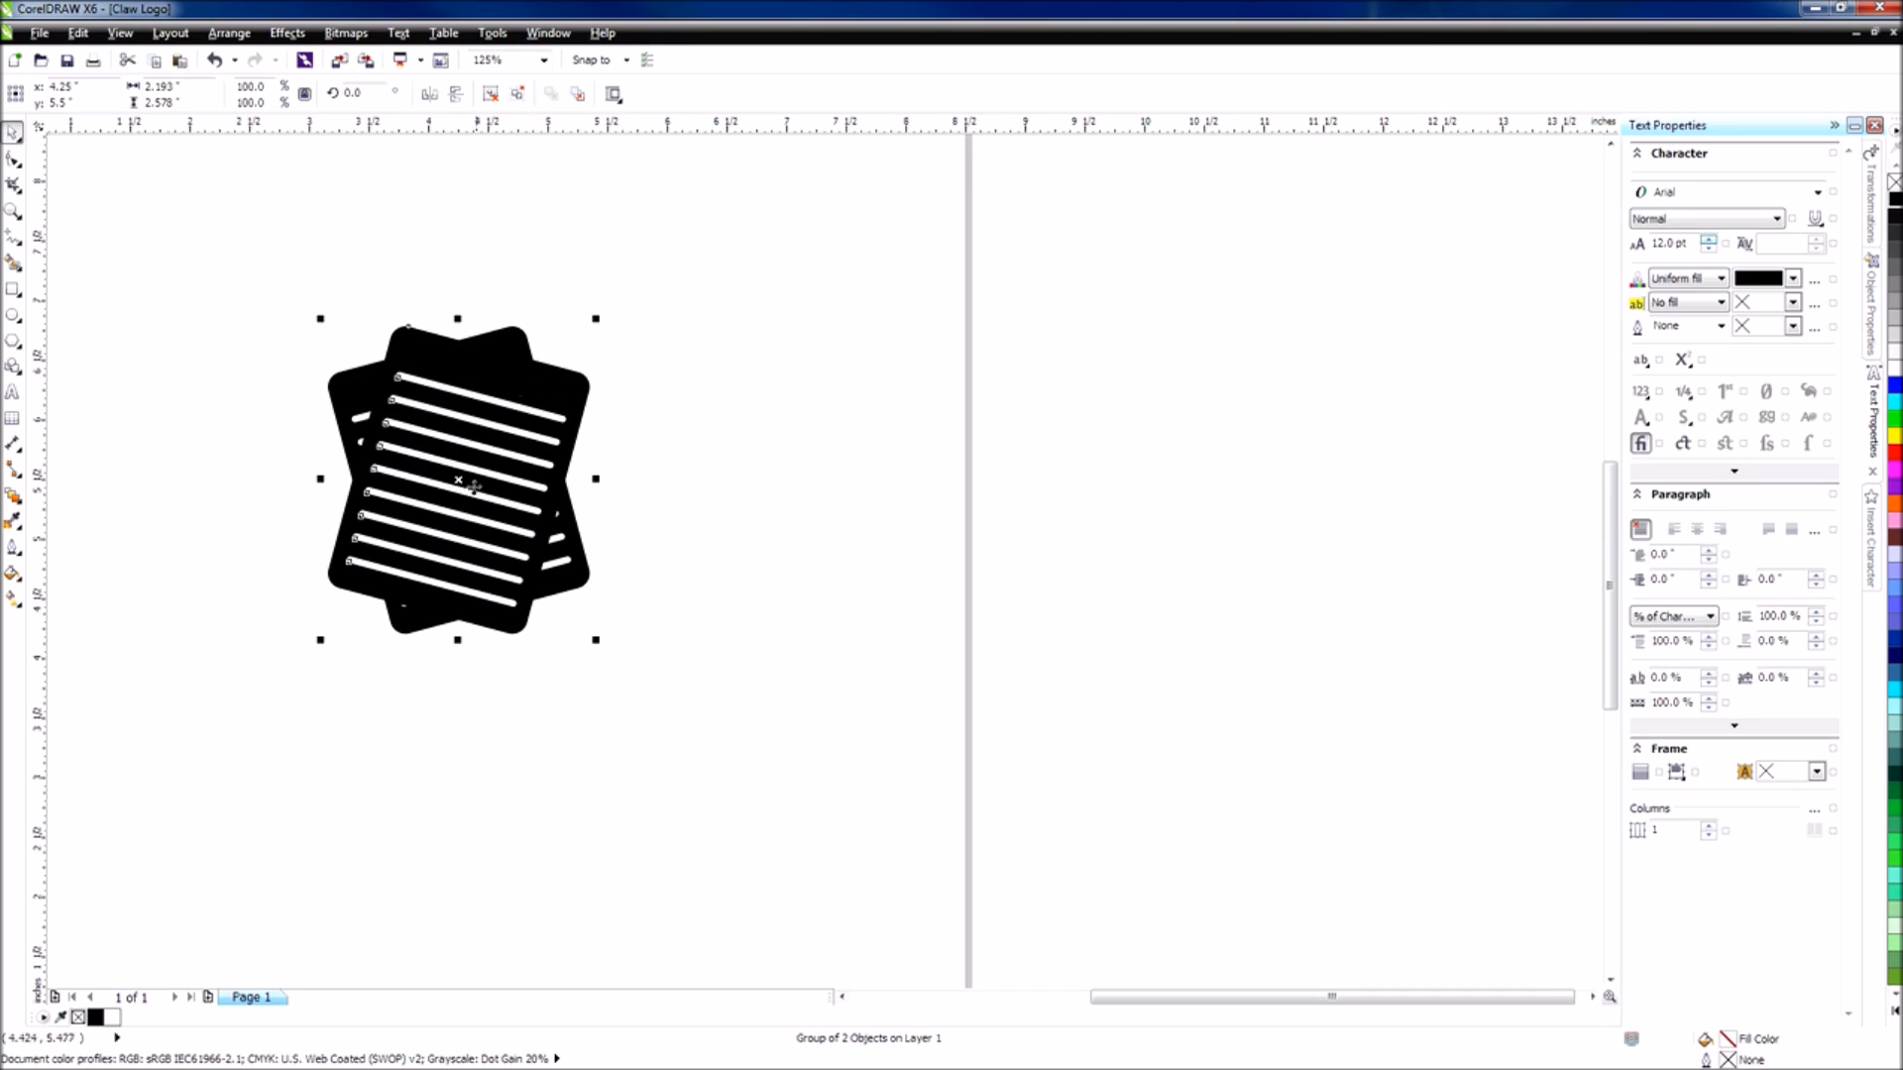
Move the front page group sideways to about x 5.54, y 5.5 inches so it slightly overlaps the other page in a fan.
{"action": "left_click_drag", "start_coordinate": [458, 485], "coordinate": [621, 484]}
{"action": "key", "text": "Left"}
{"action": "key", "text": "Left"}
{"action": "key", "text": "Left"}
{"action": "key", "text": "Left"}
{"action": "key", "text": "Left"}
{"action": "key", "text": "Left"}
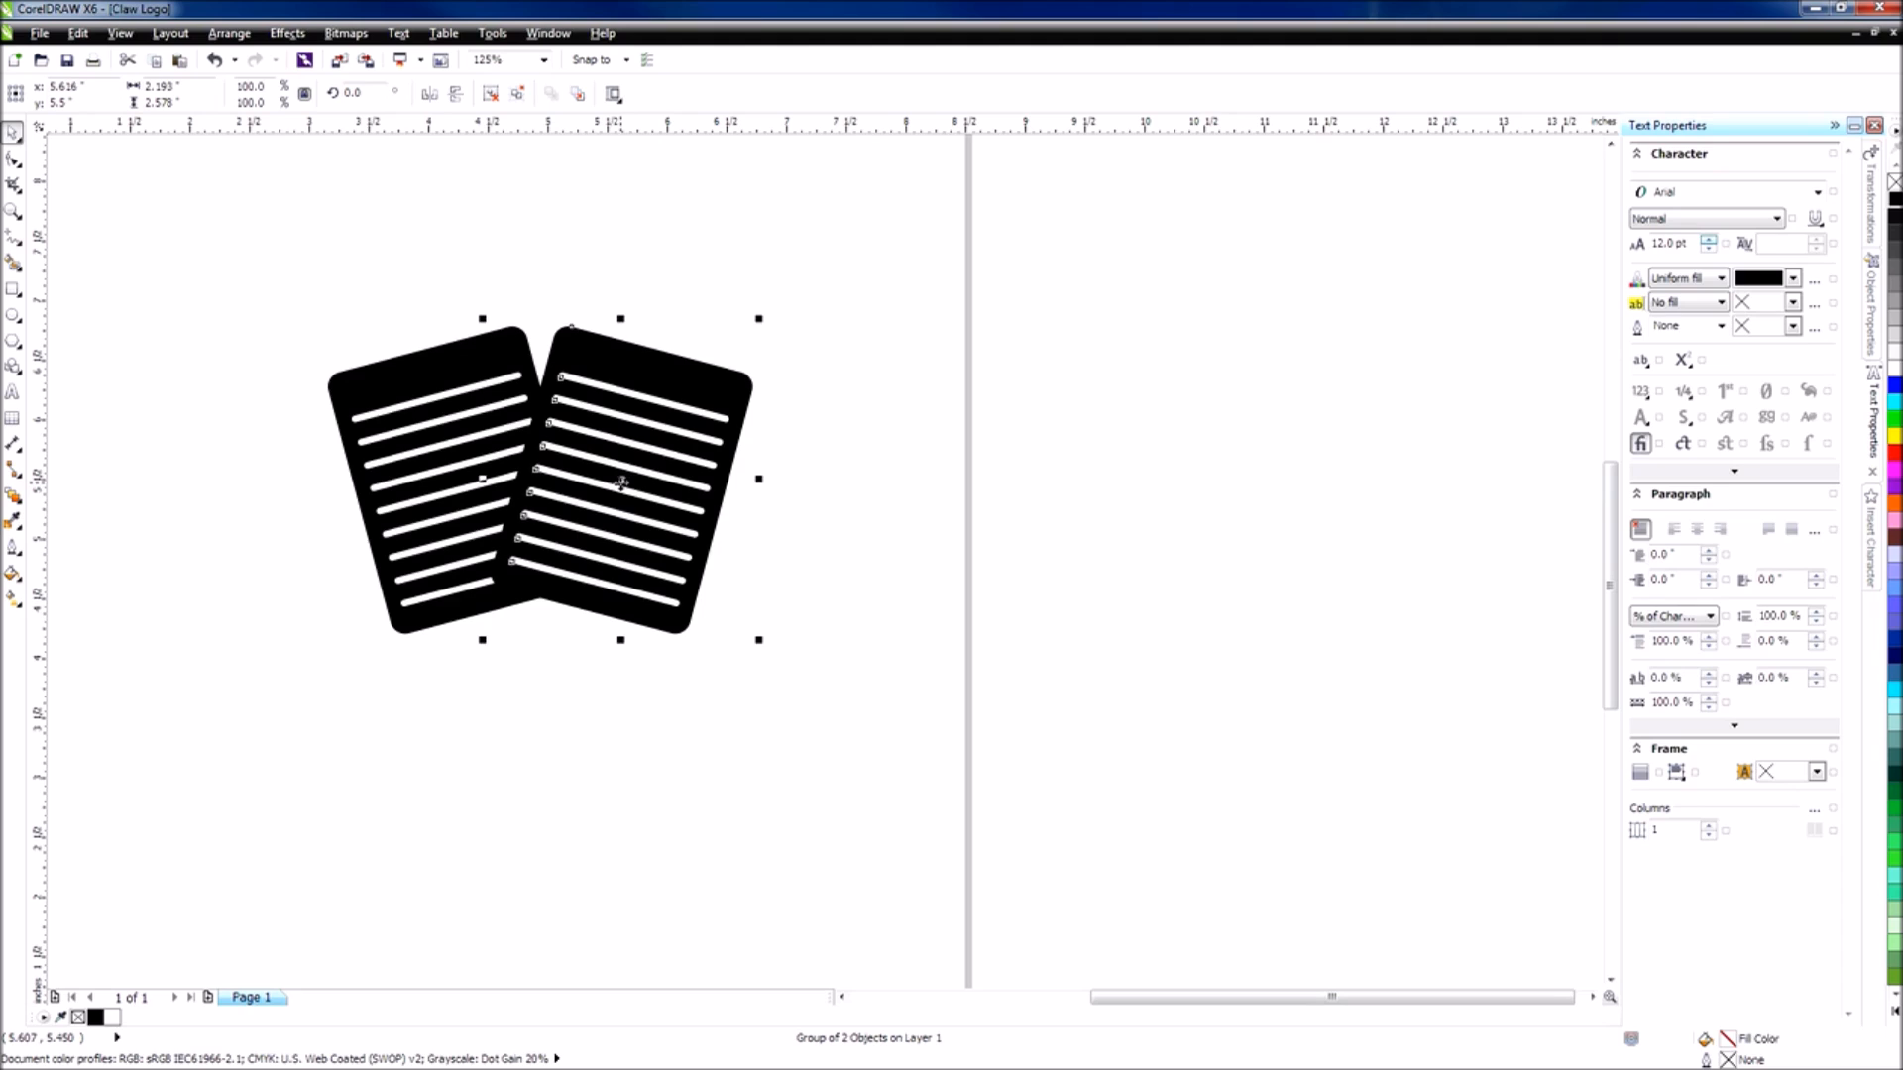
{"action": "key", "text": "Left"}
{"action": "key", "text": "Left"}
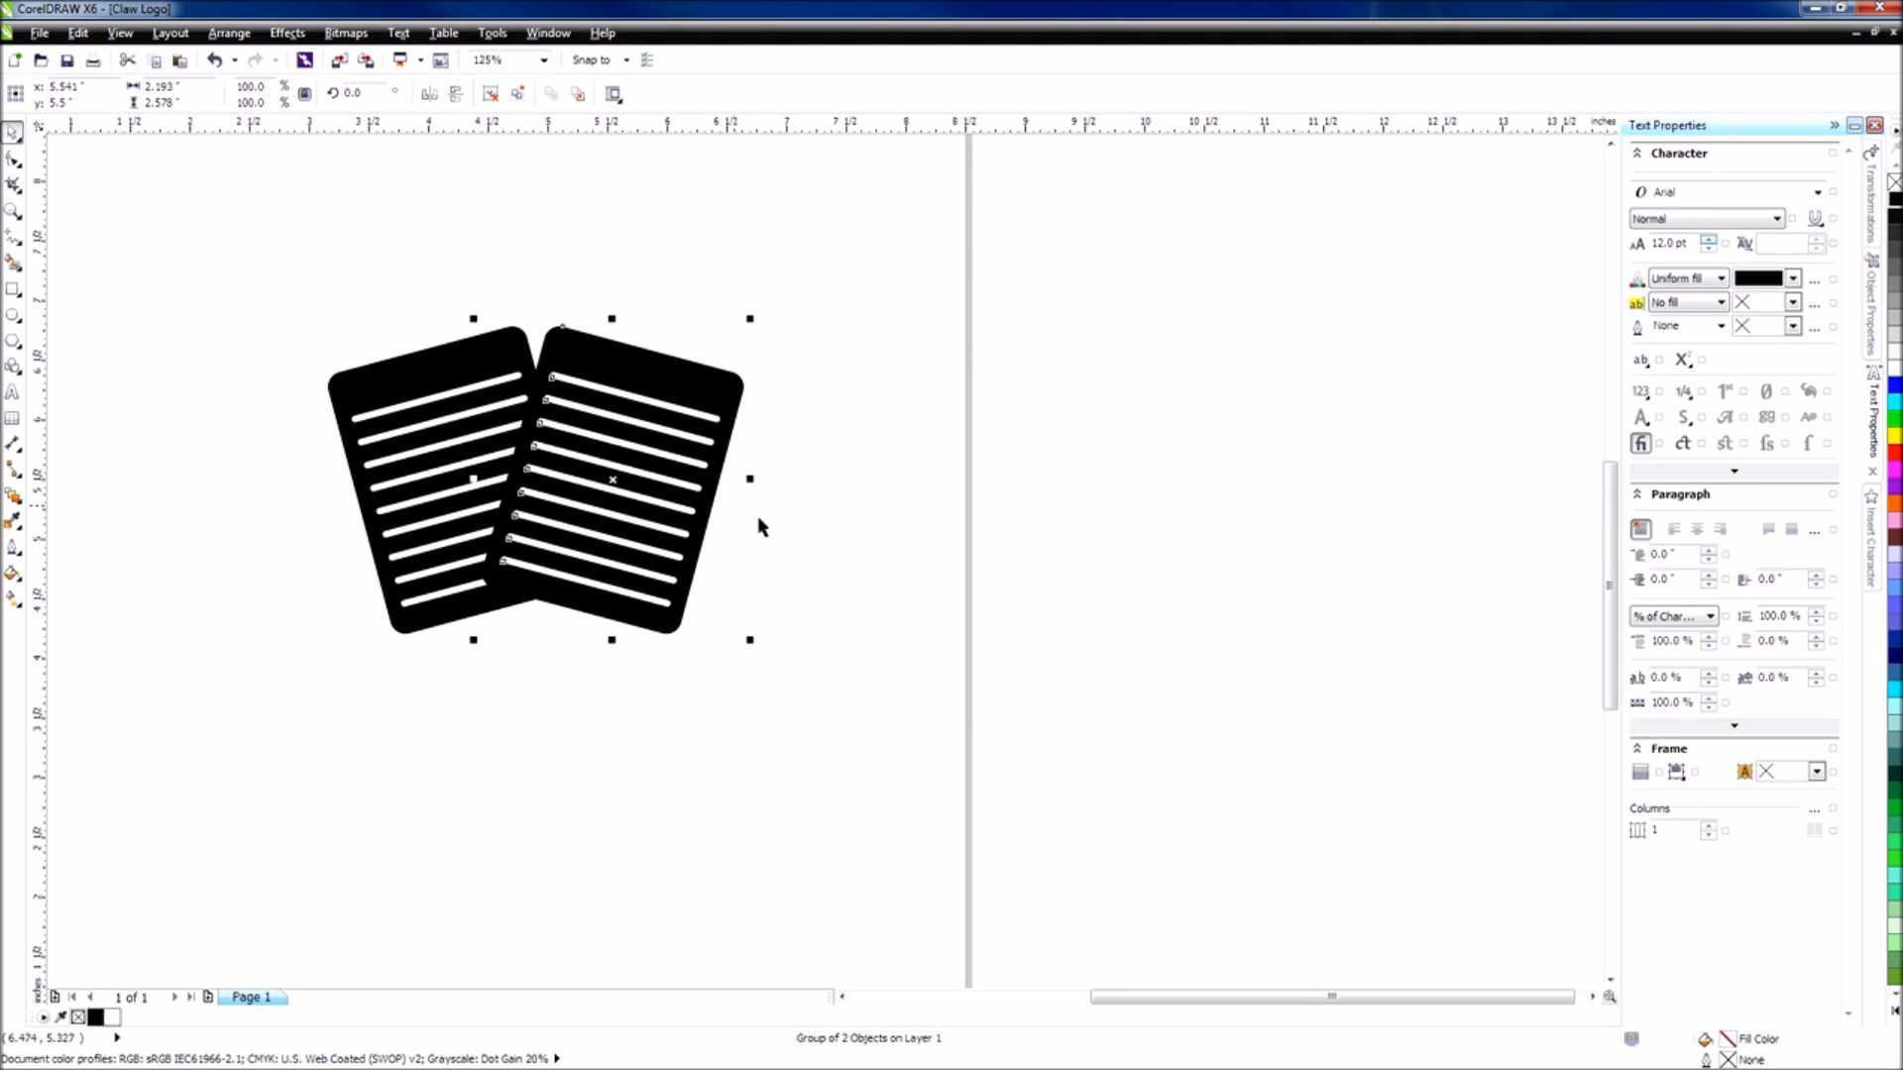
{"action": "left_click", "coordinate": [847, 551]}
{"action": "left_click_drag", "start_coordinate": [832, 682], "coordinate": [265, 282]}
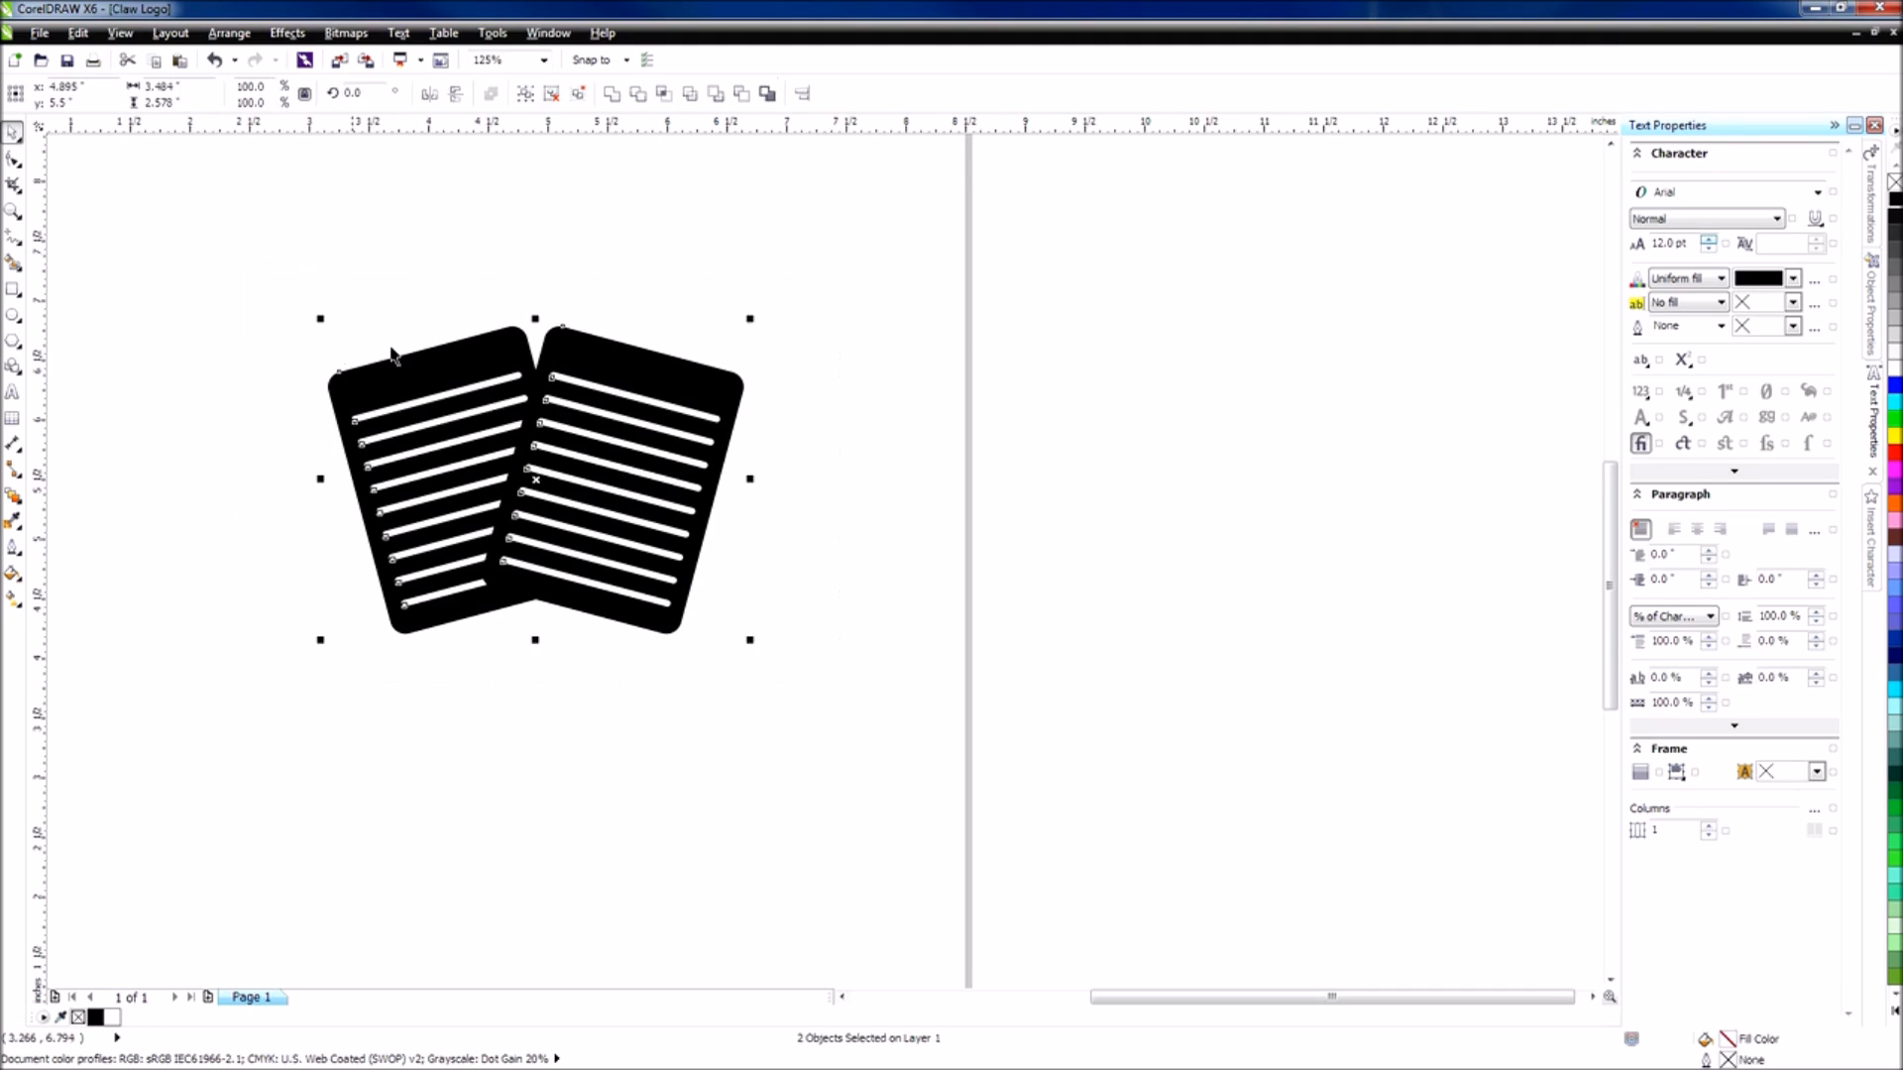
{"action": "left_click", "coordinate": [803, 473]}
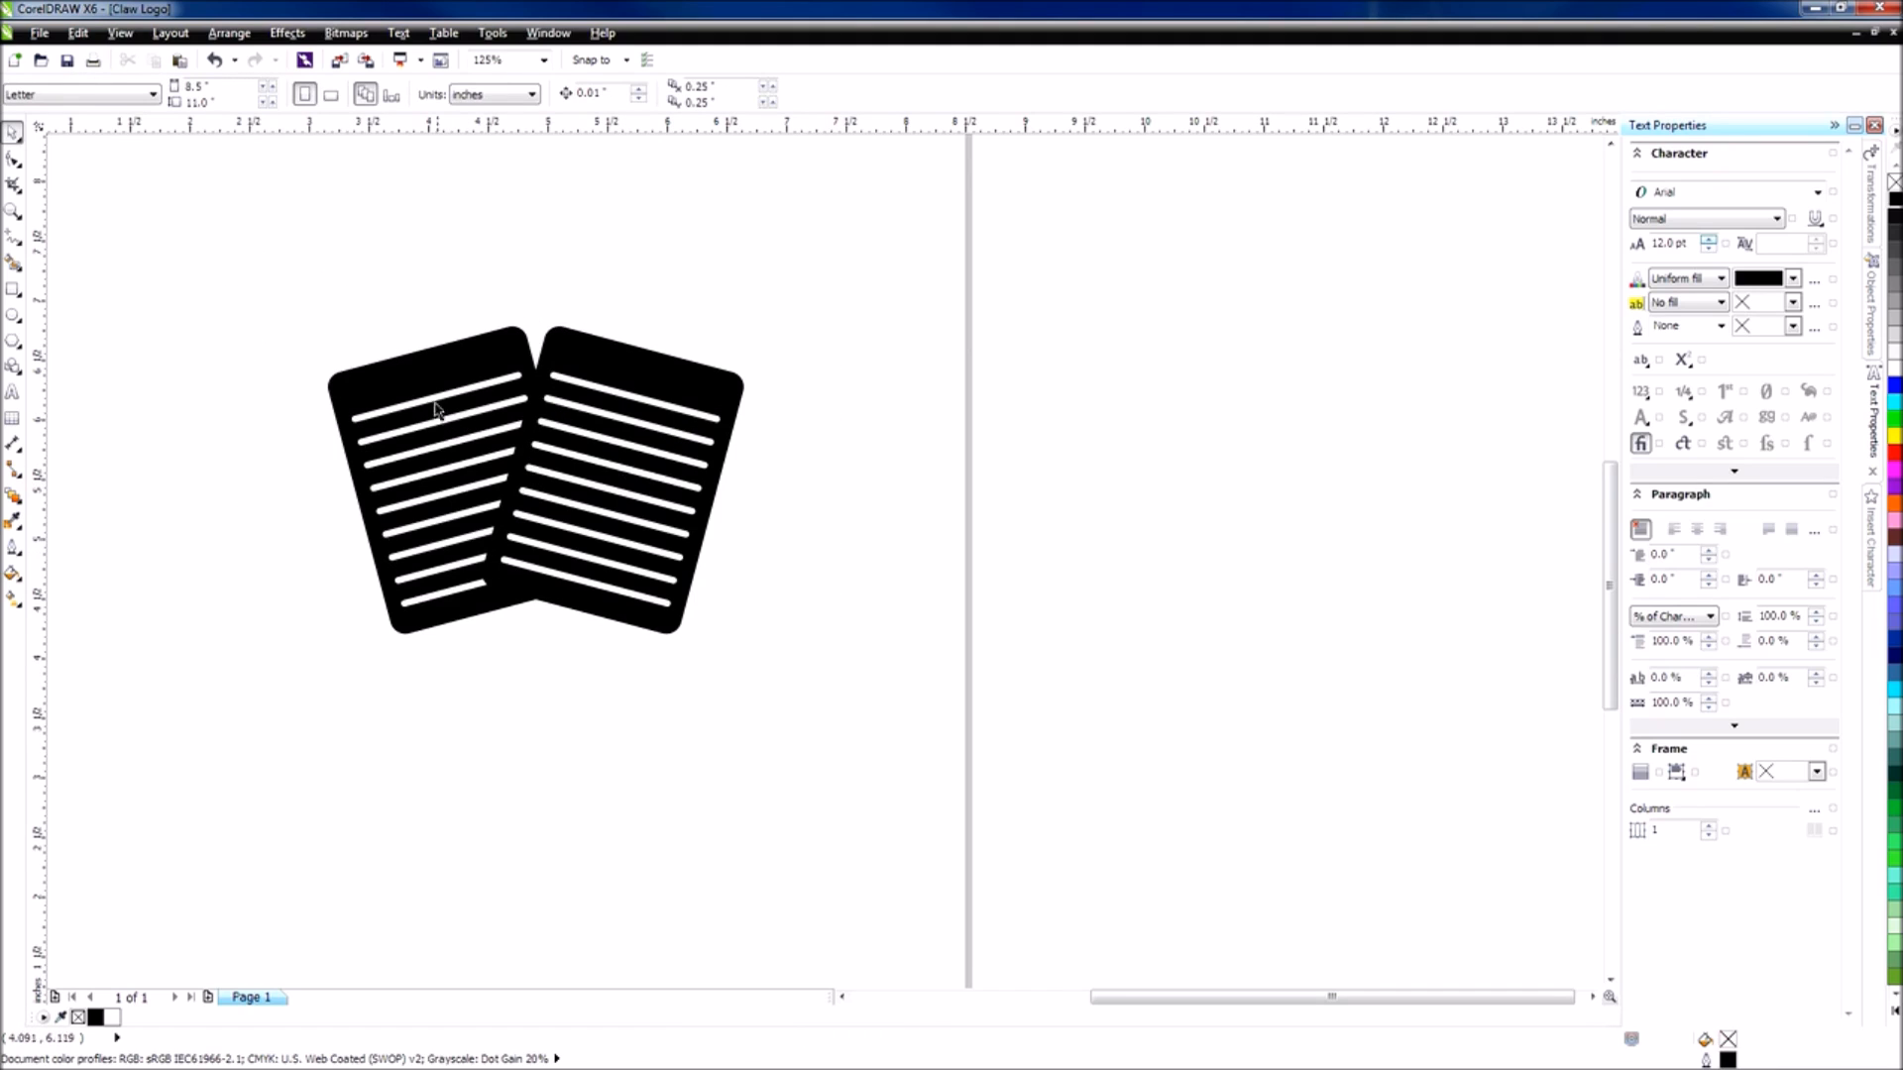
Examine the frame and page layout in the finished CareerClaw reference document, and return to the Claw Logo drawing.
{"action": "left_click", "coordinate": [14, 289]}
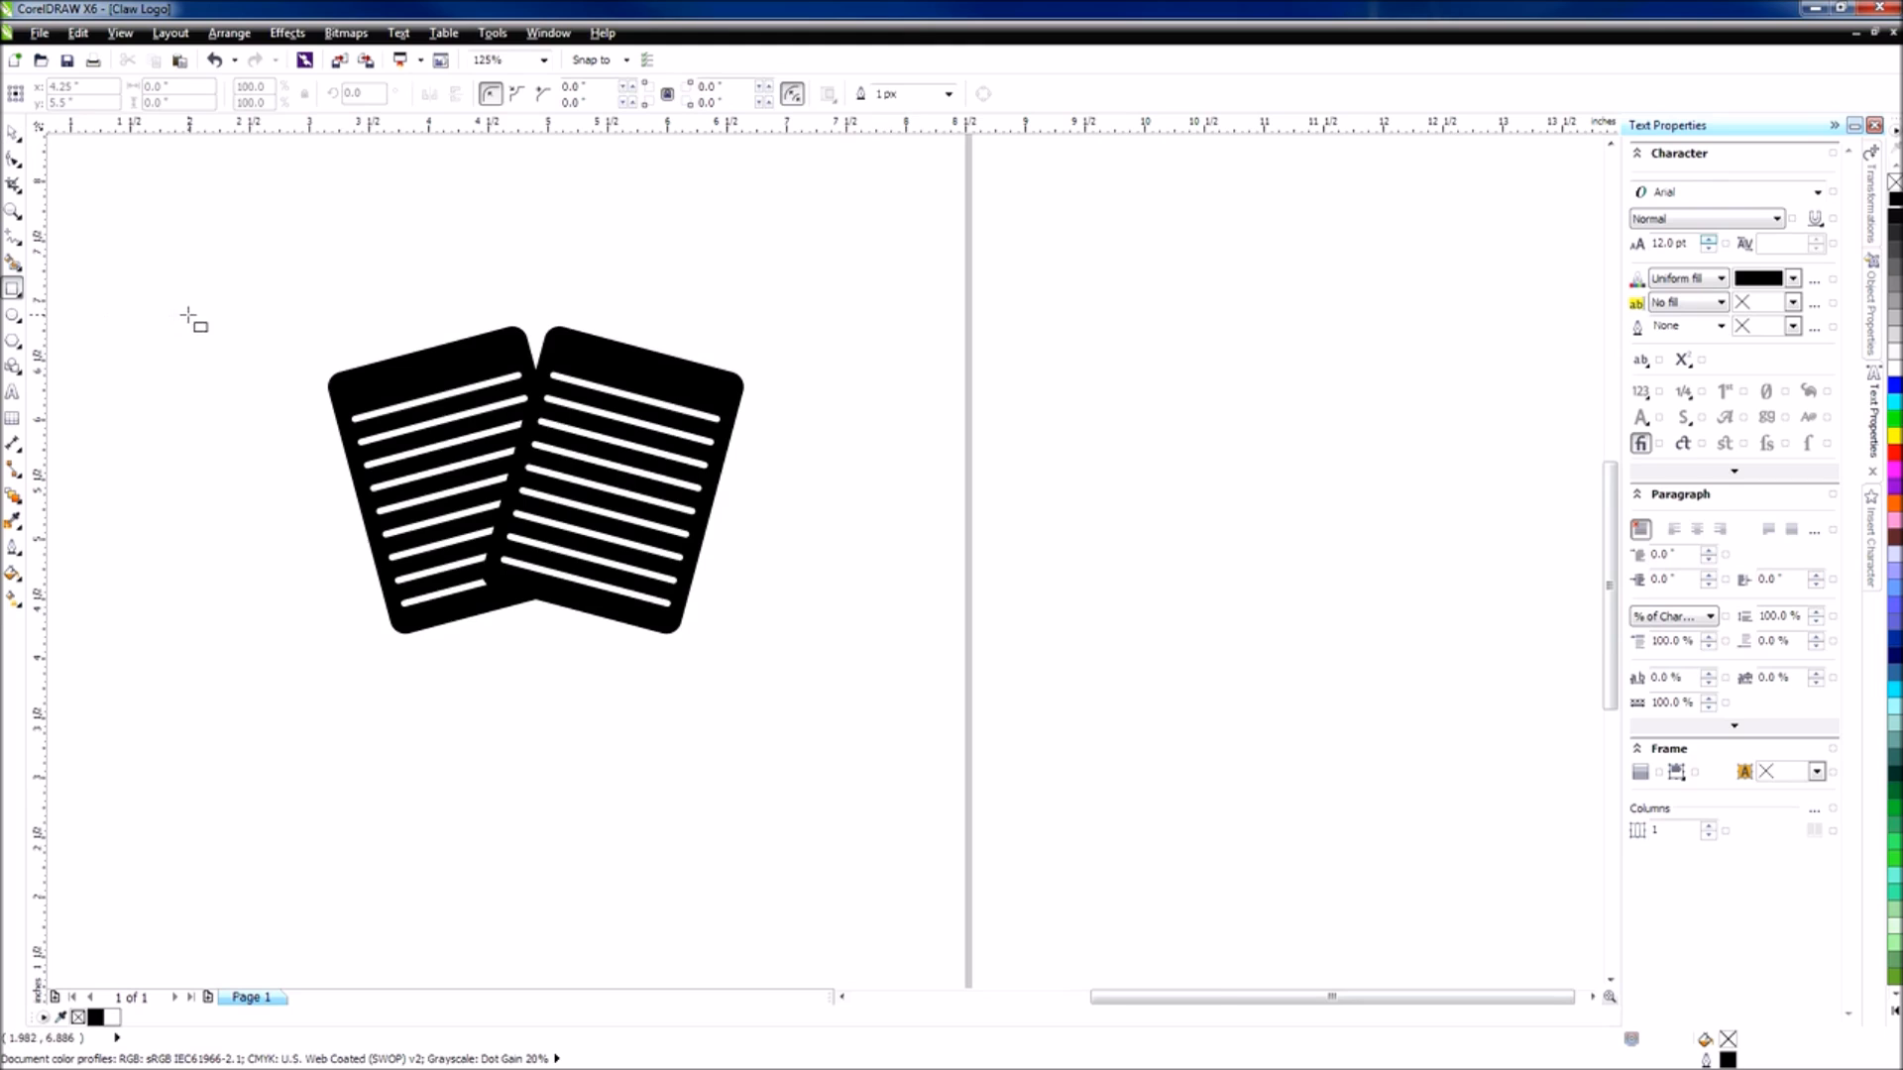
{"action": "scroll", "coordinate": [188, 317], "scroll_direction": "down", "scroll_amount": 2}
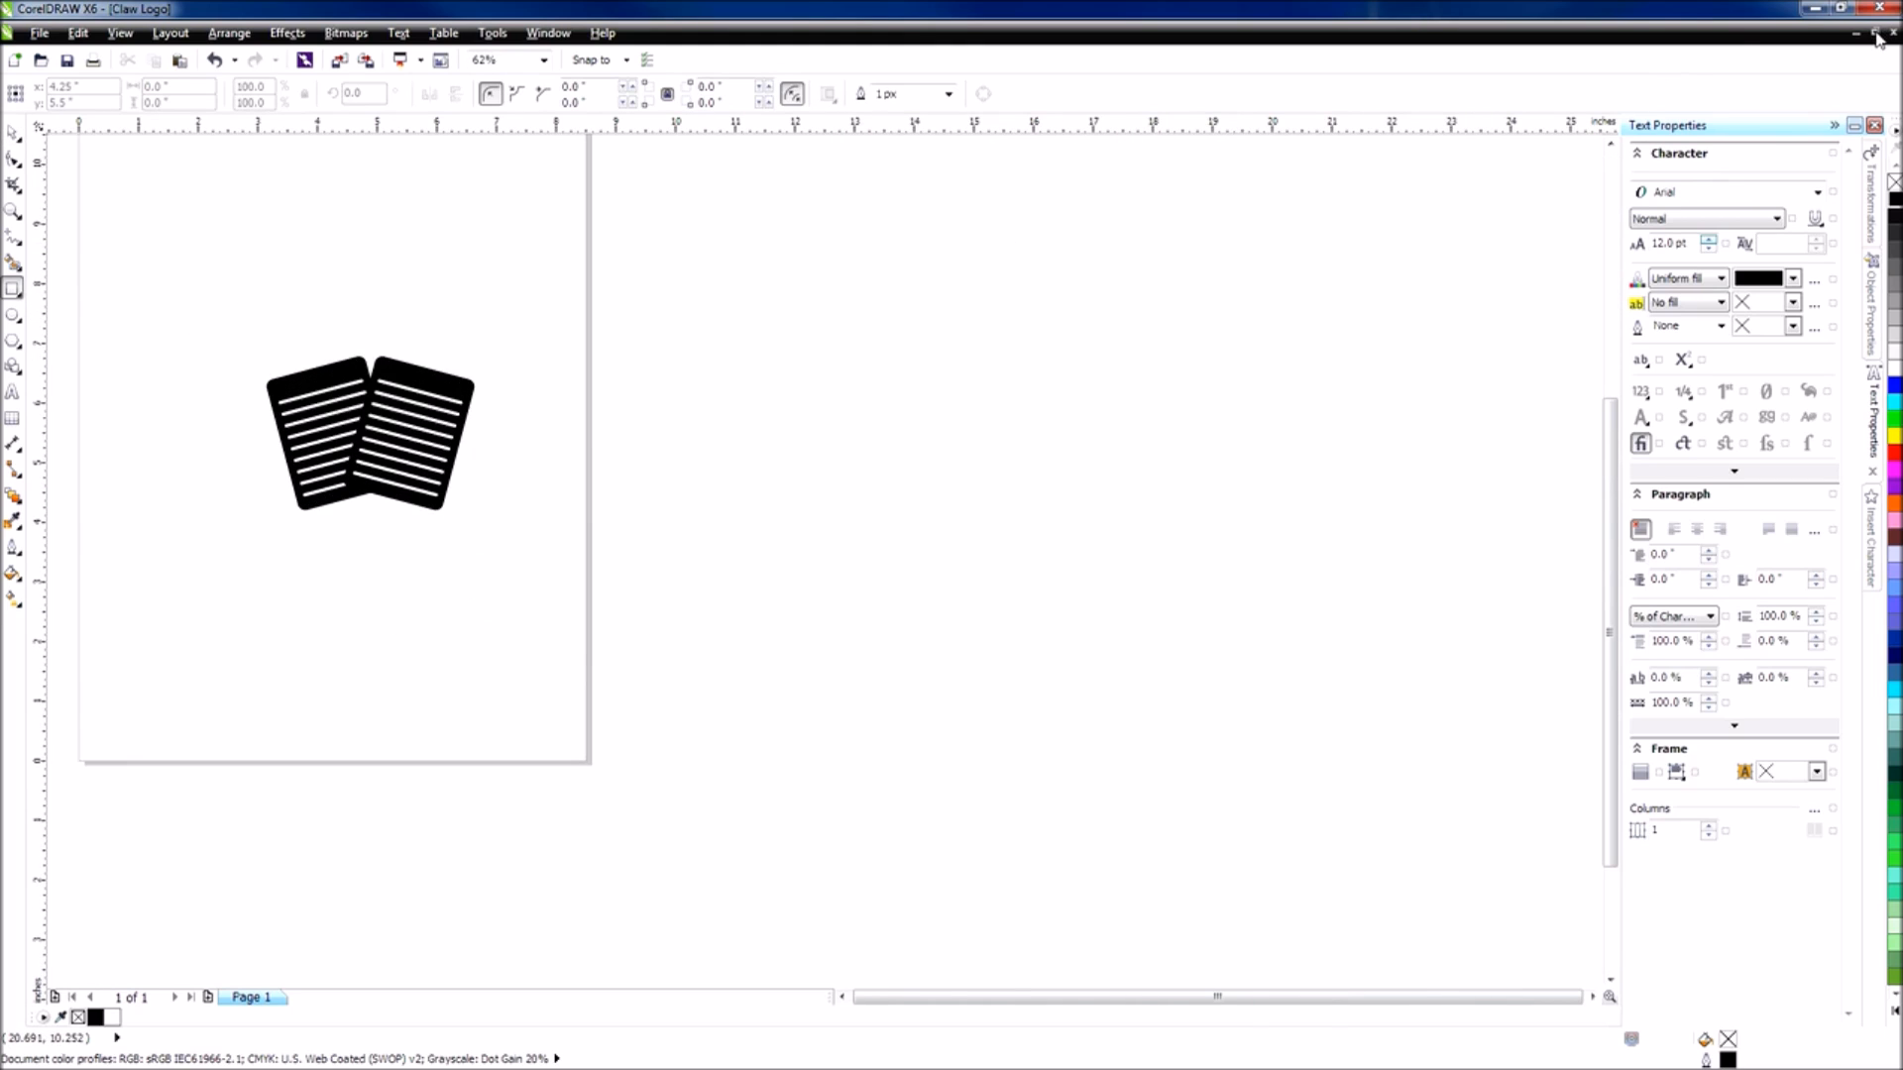
{"action": "left_click", "coordinate": [1876, 36]}
{"action": "left_click", "coordinate": [819, 233]}
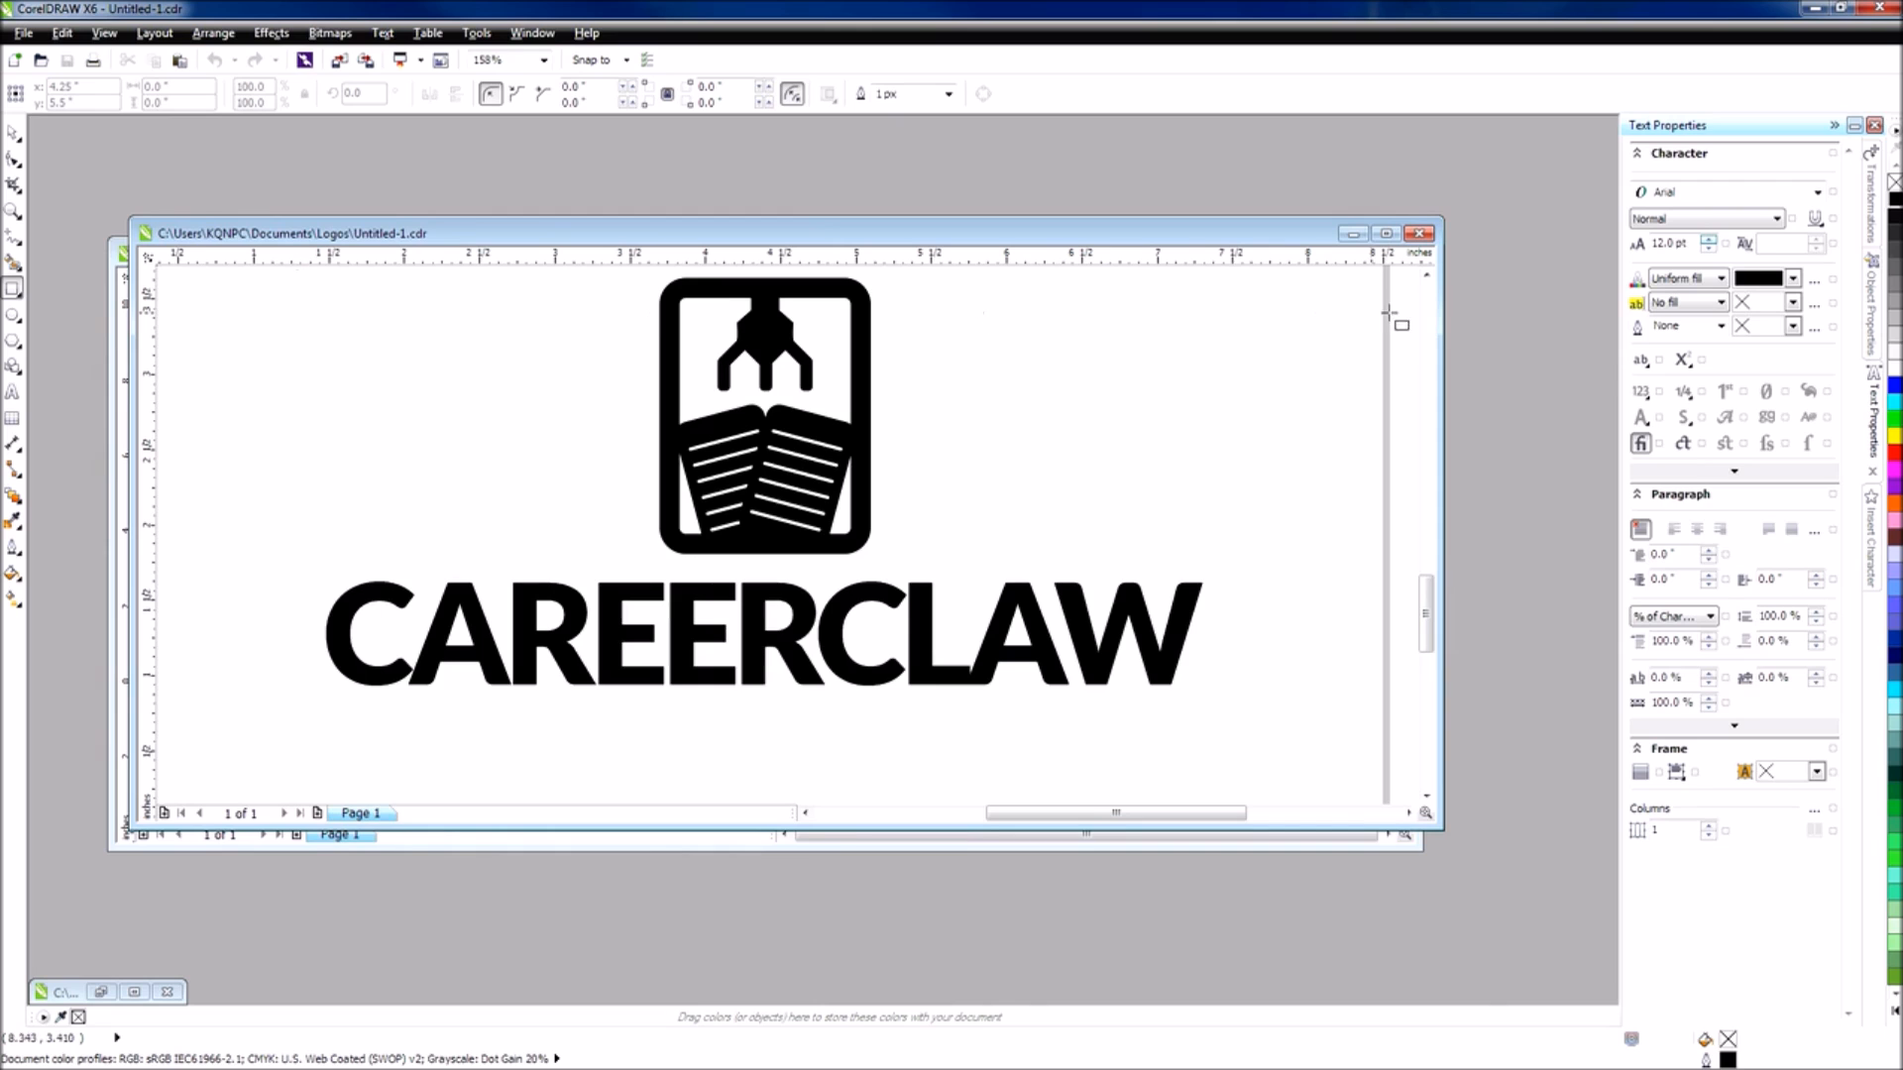
{"action": "left_click_drag", "start_coordinate": [1274, 238], "coordinate": [1319, 408]}
{"action": "left_click", "coordinate": [1167, 260]}
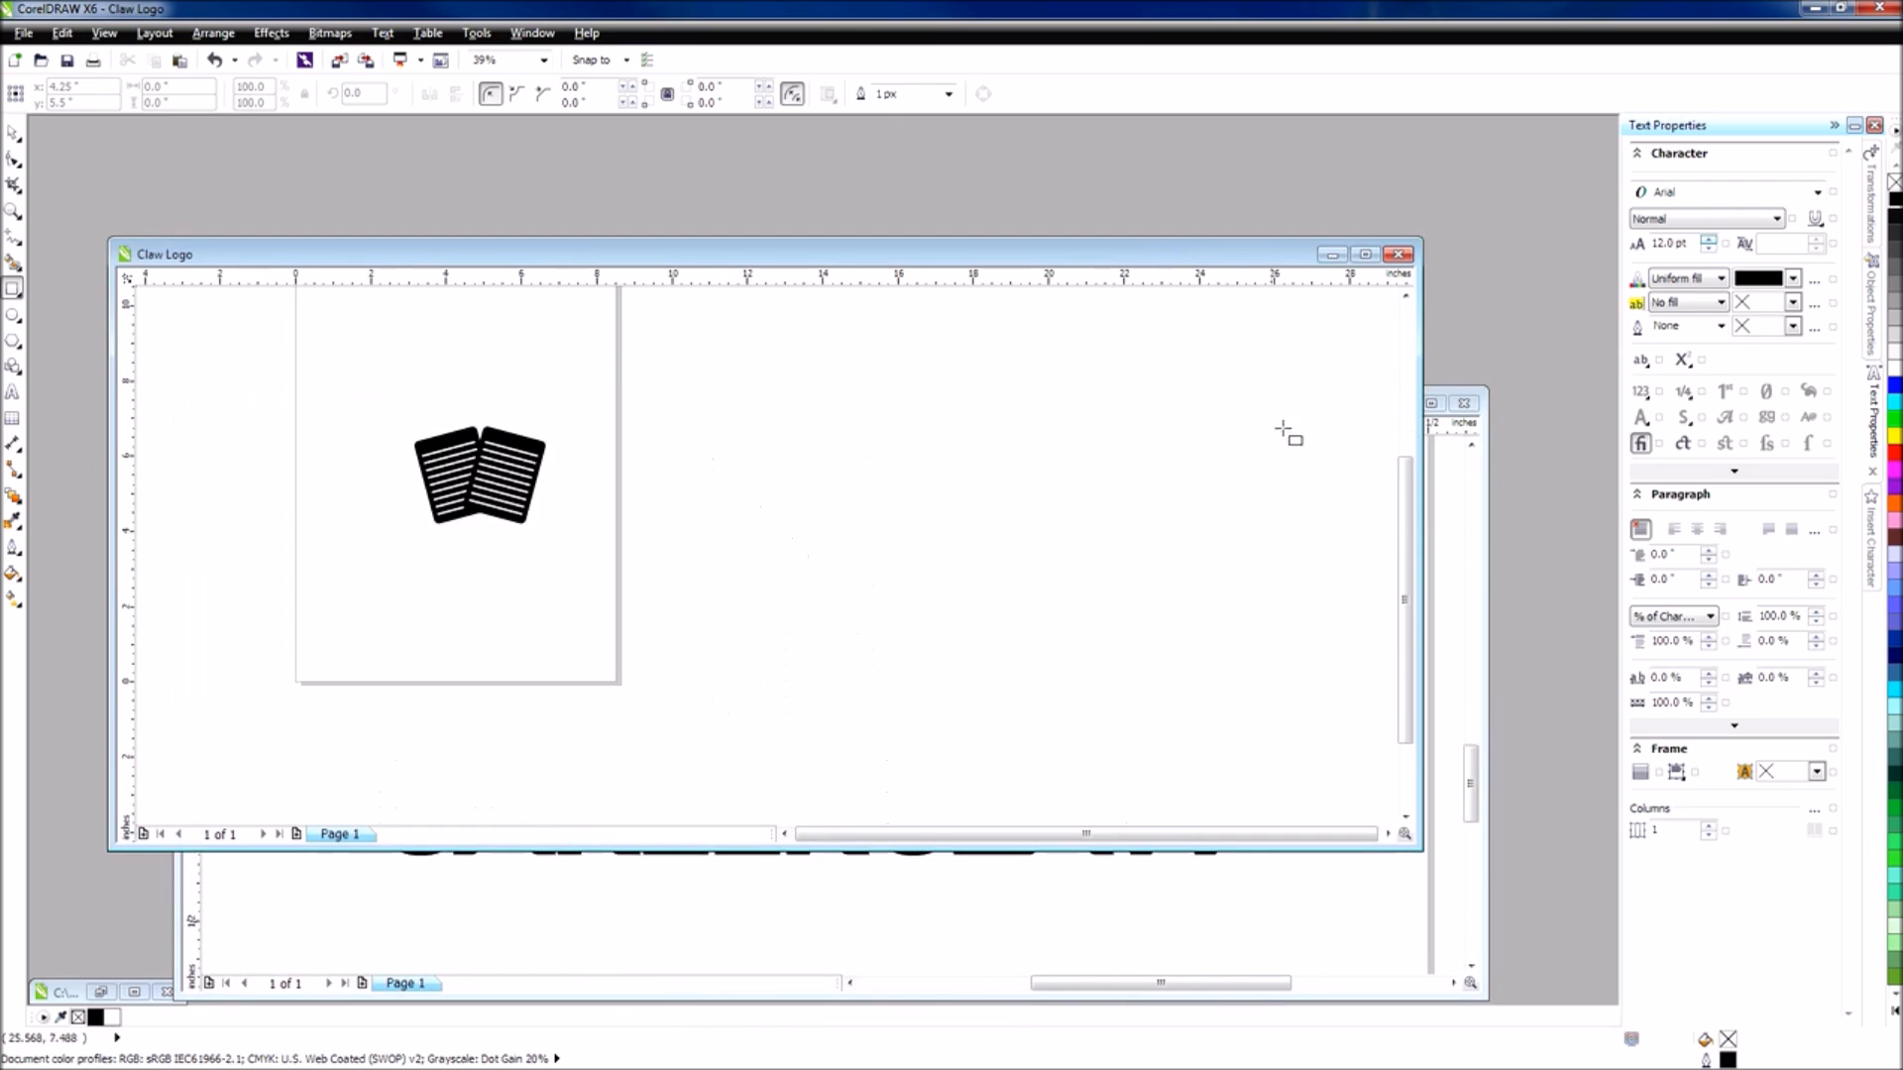
{"action": "left_click", "coordinate": [1477, 535]}
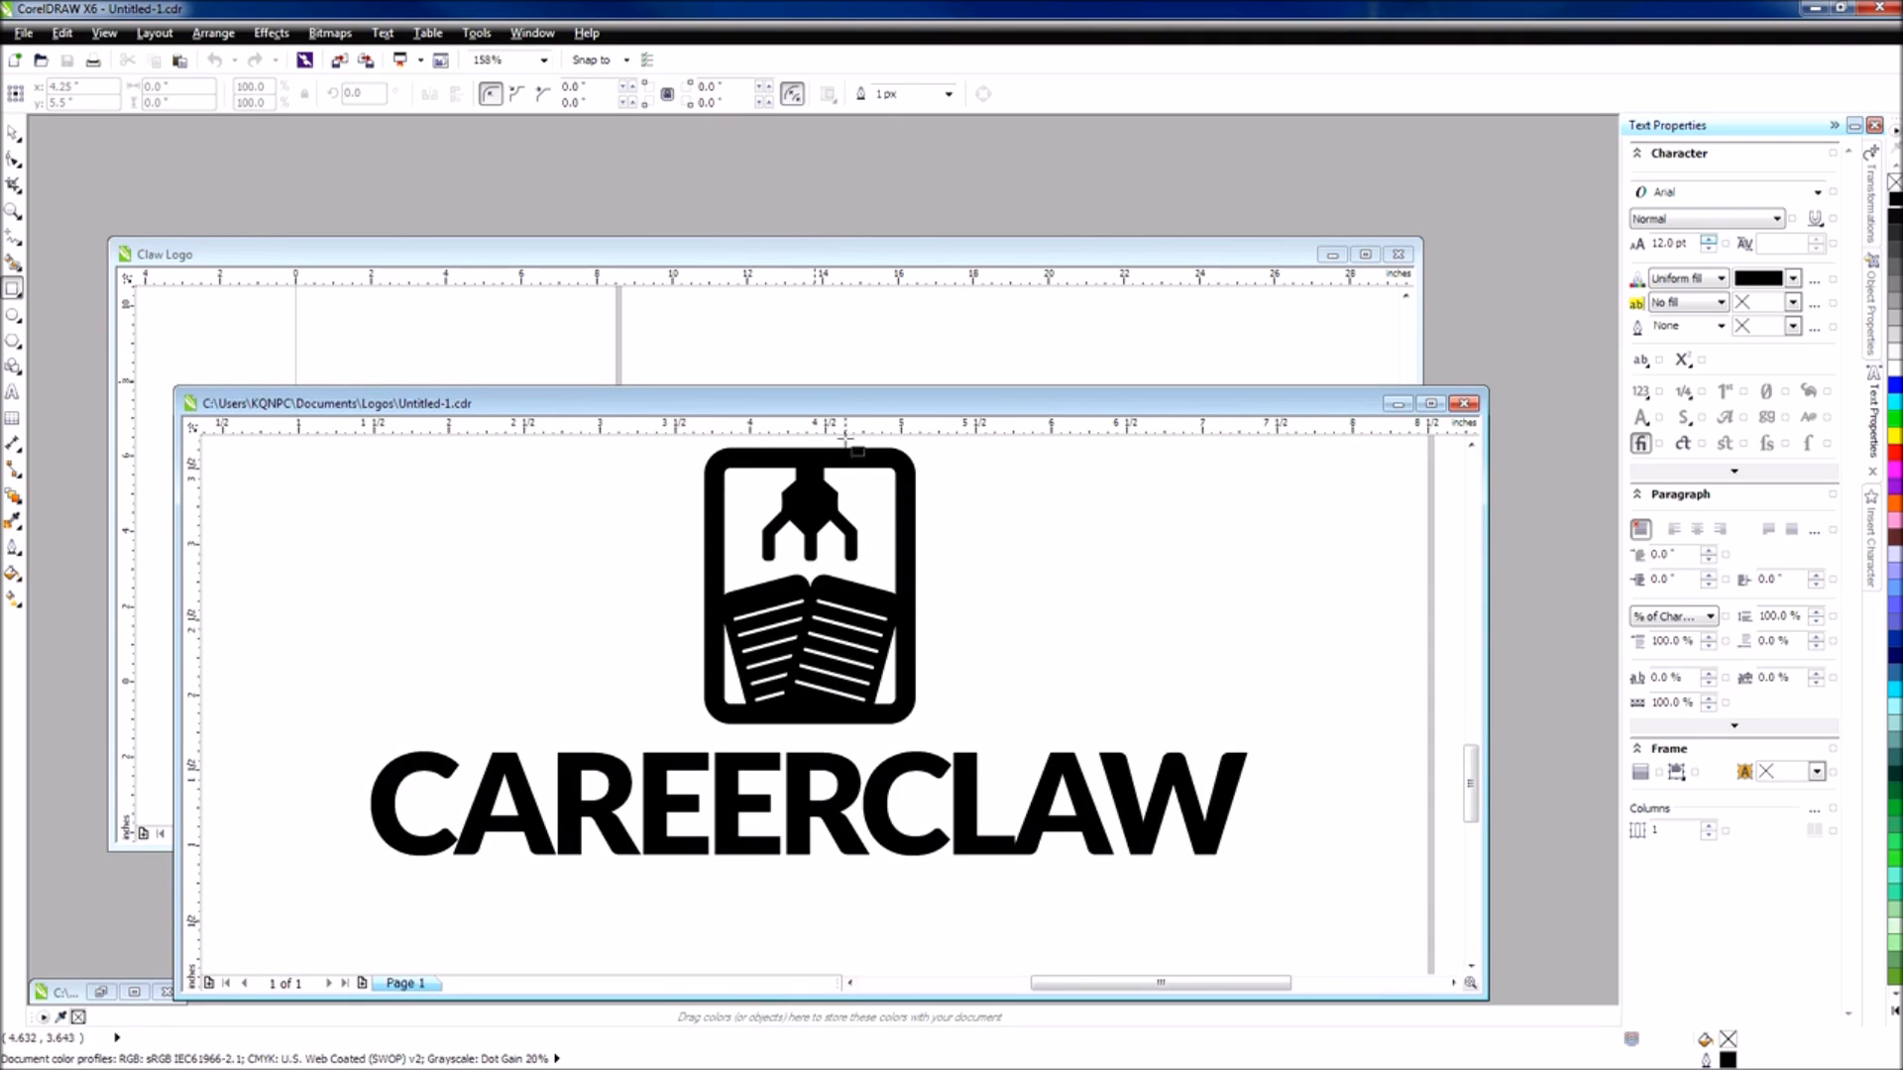
{"action": "left_click_drag", "start_coordinate": [841, 409], "coordinate": [933, 387]}
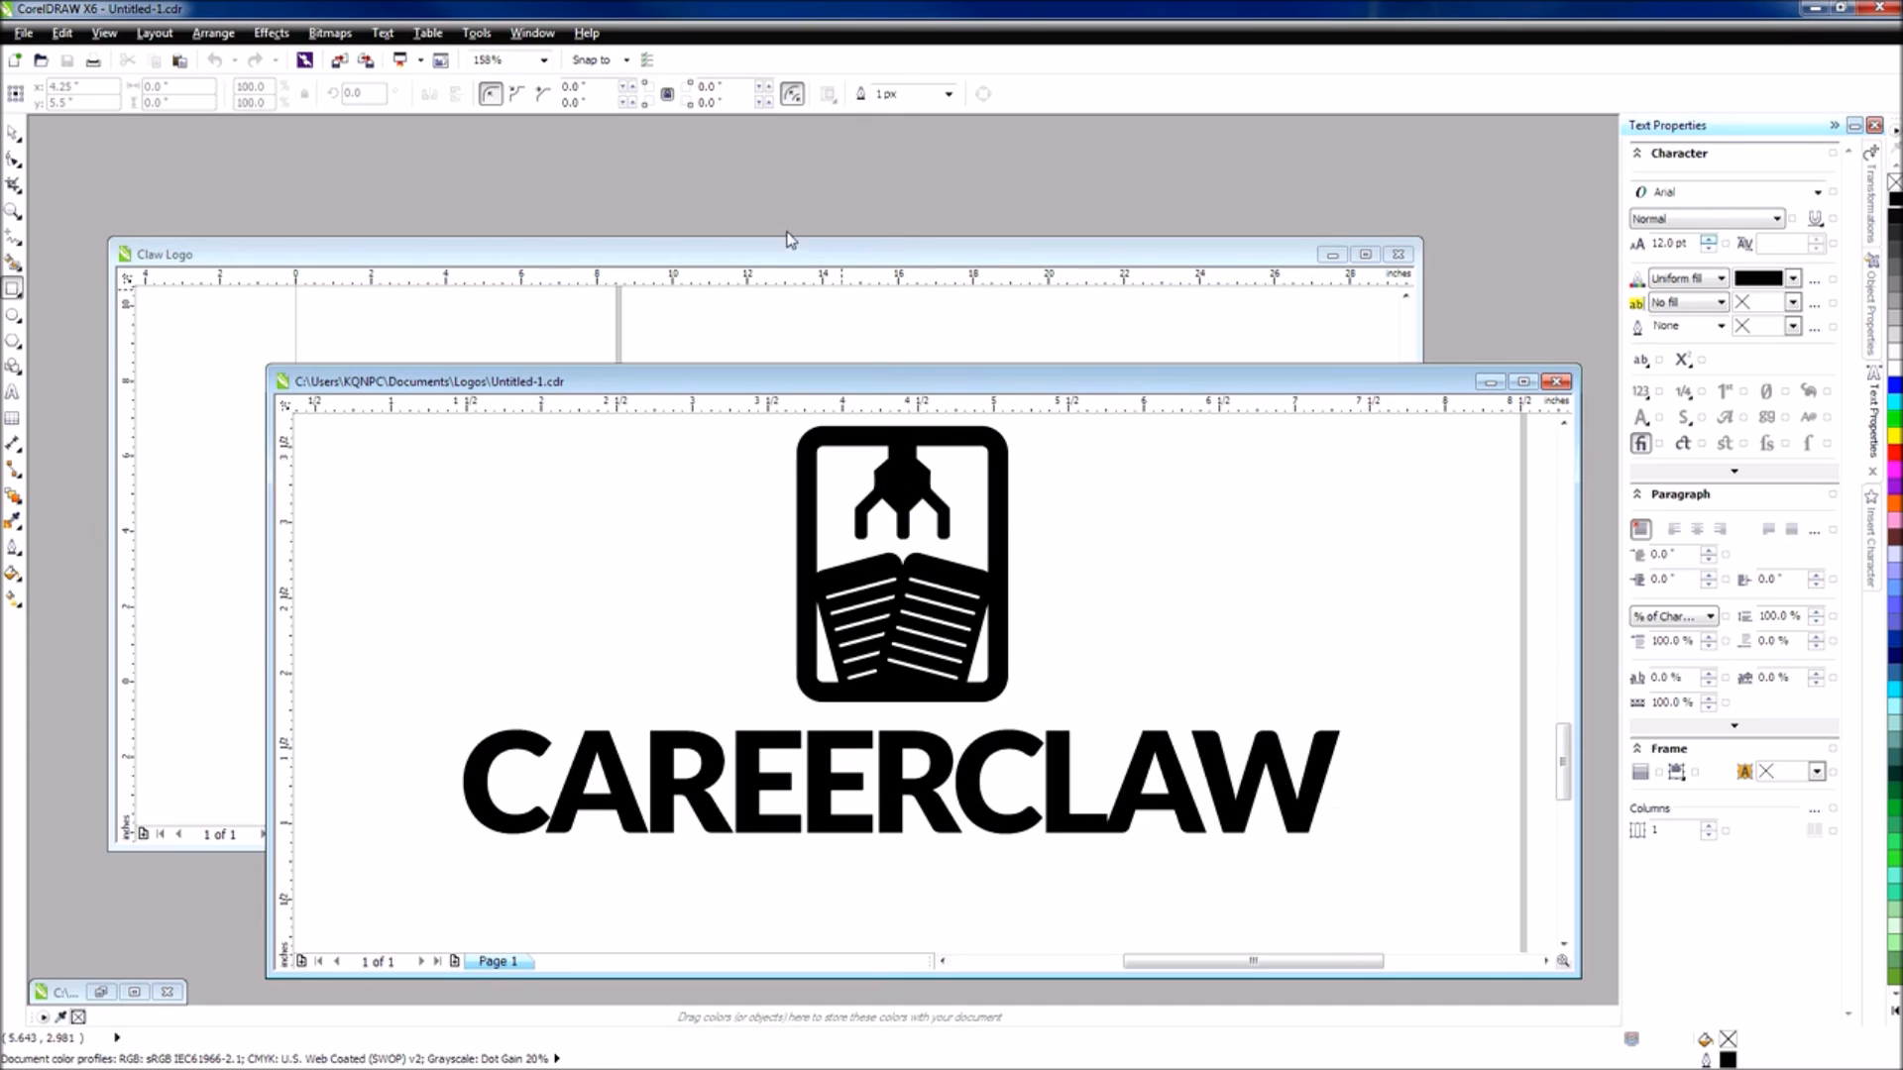
{"action": "left_click", "coordinate": [729, 256]}
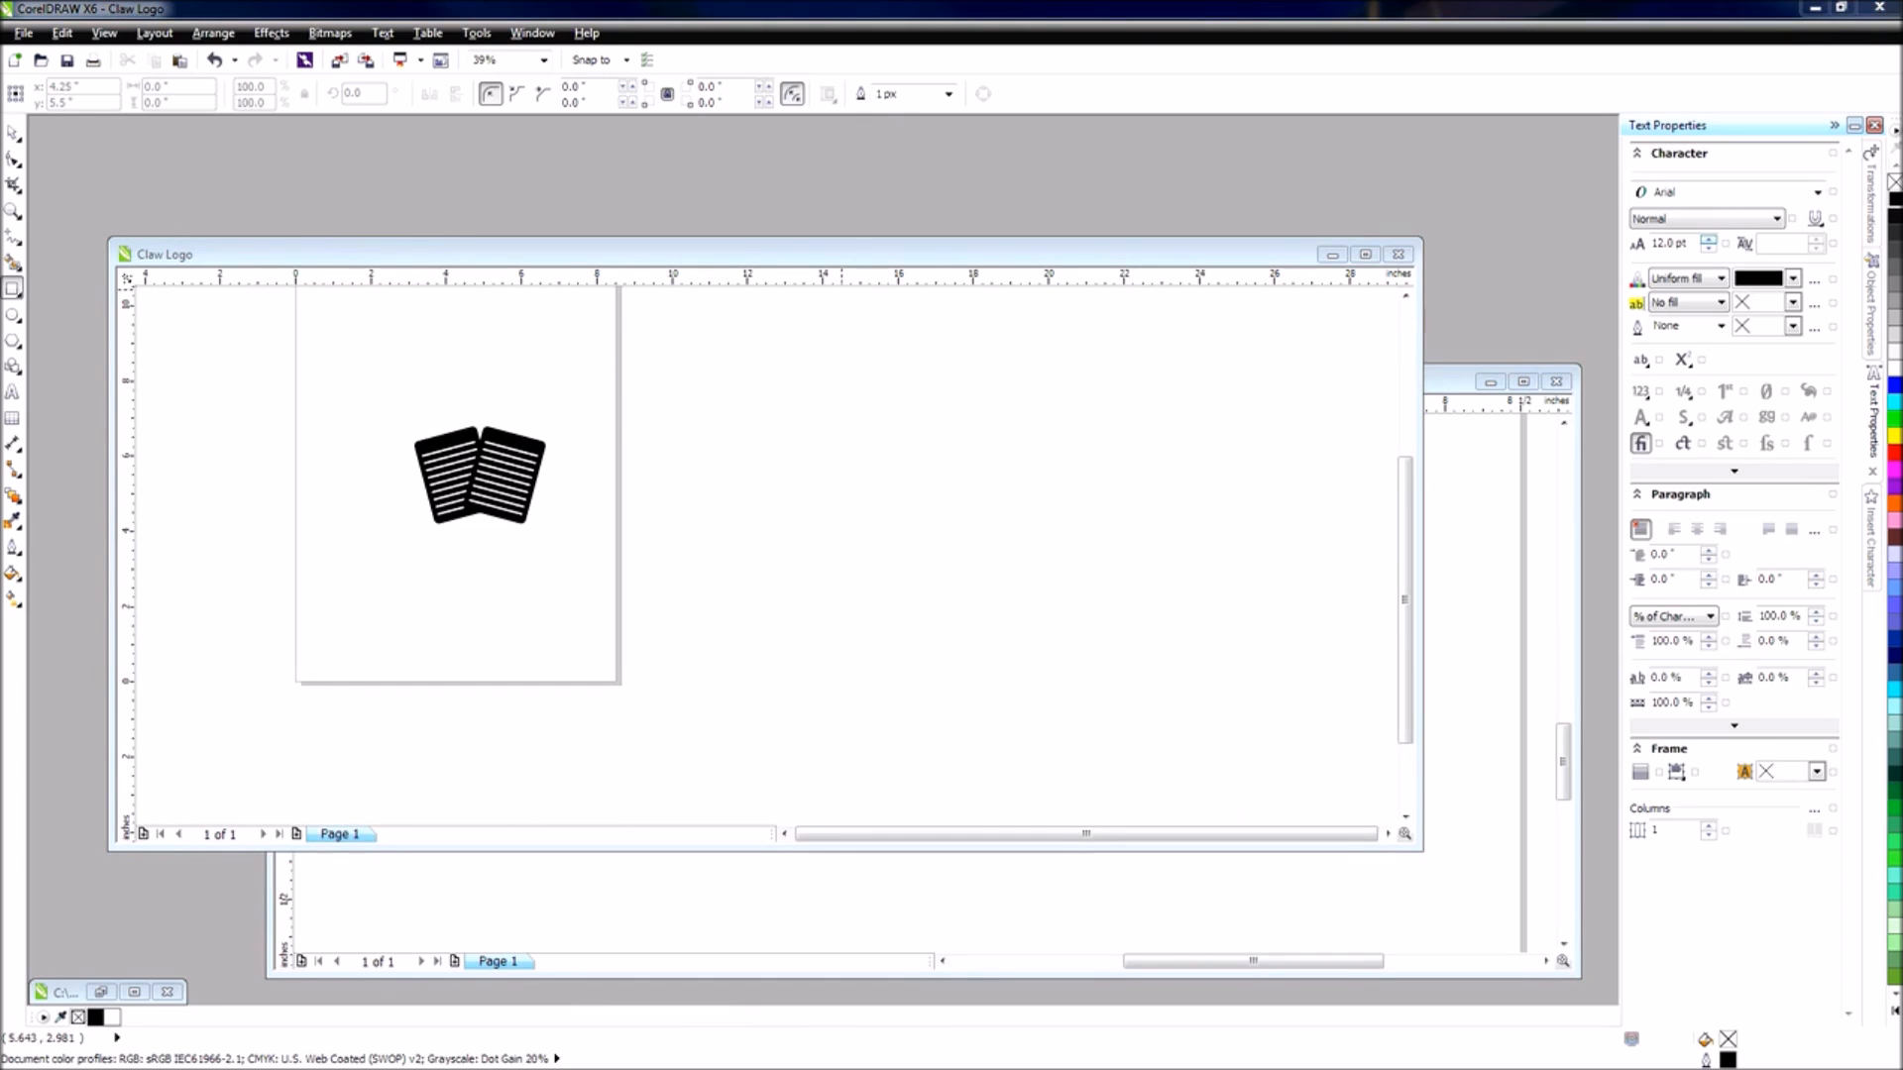
{"action": "double_click", "coordinate": [519, 255]}
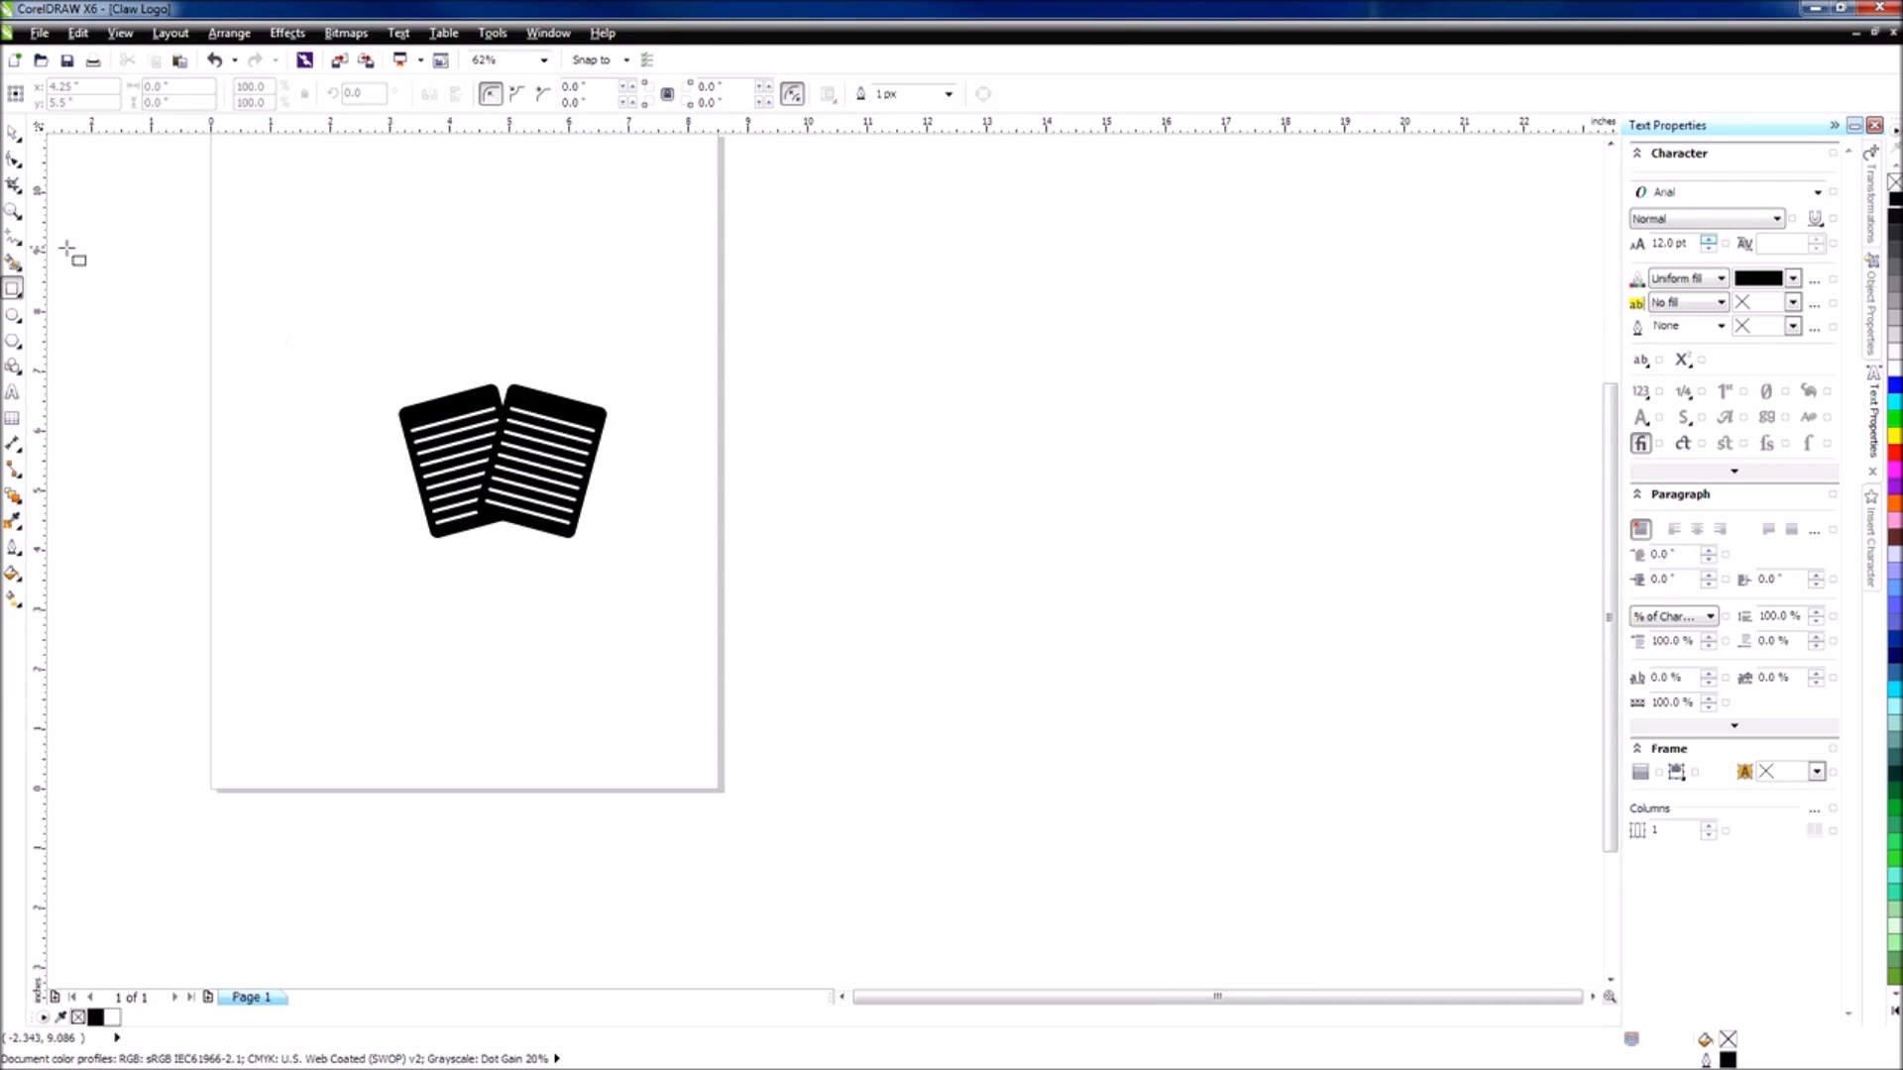
Draw a rectangle about 4.95 by 5.77 inches around the pages and center it on the drawing page.
{"action": "left_click_drag", "start_coordinate": [349, 207], "coordinate": [646, 552]}
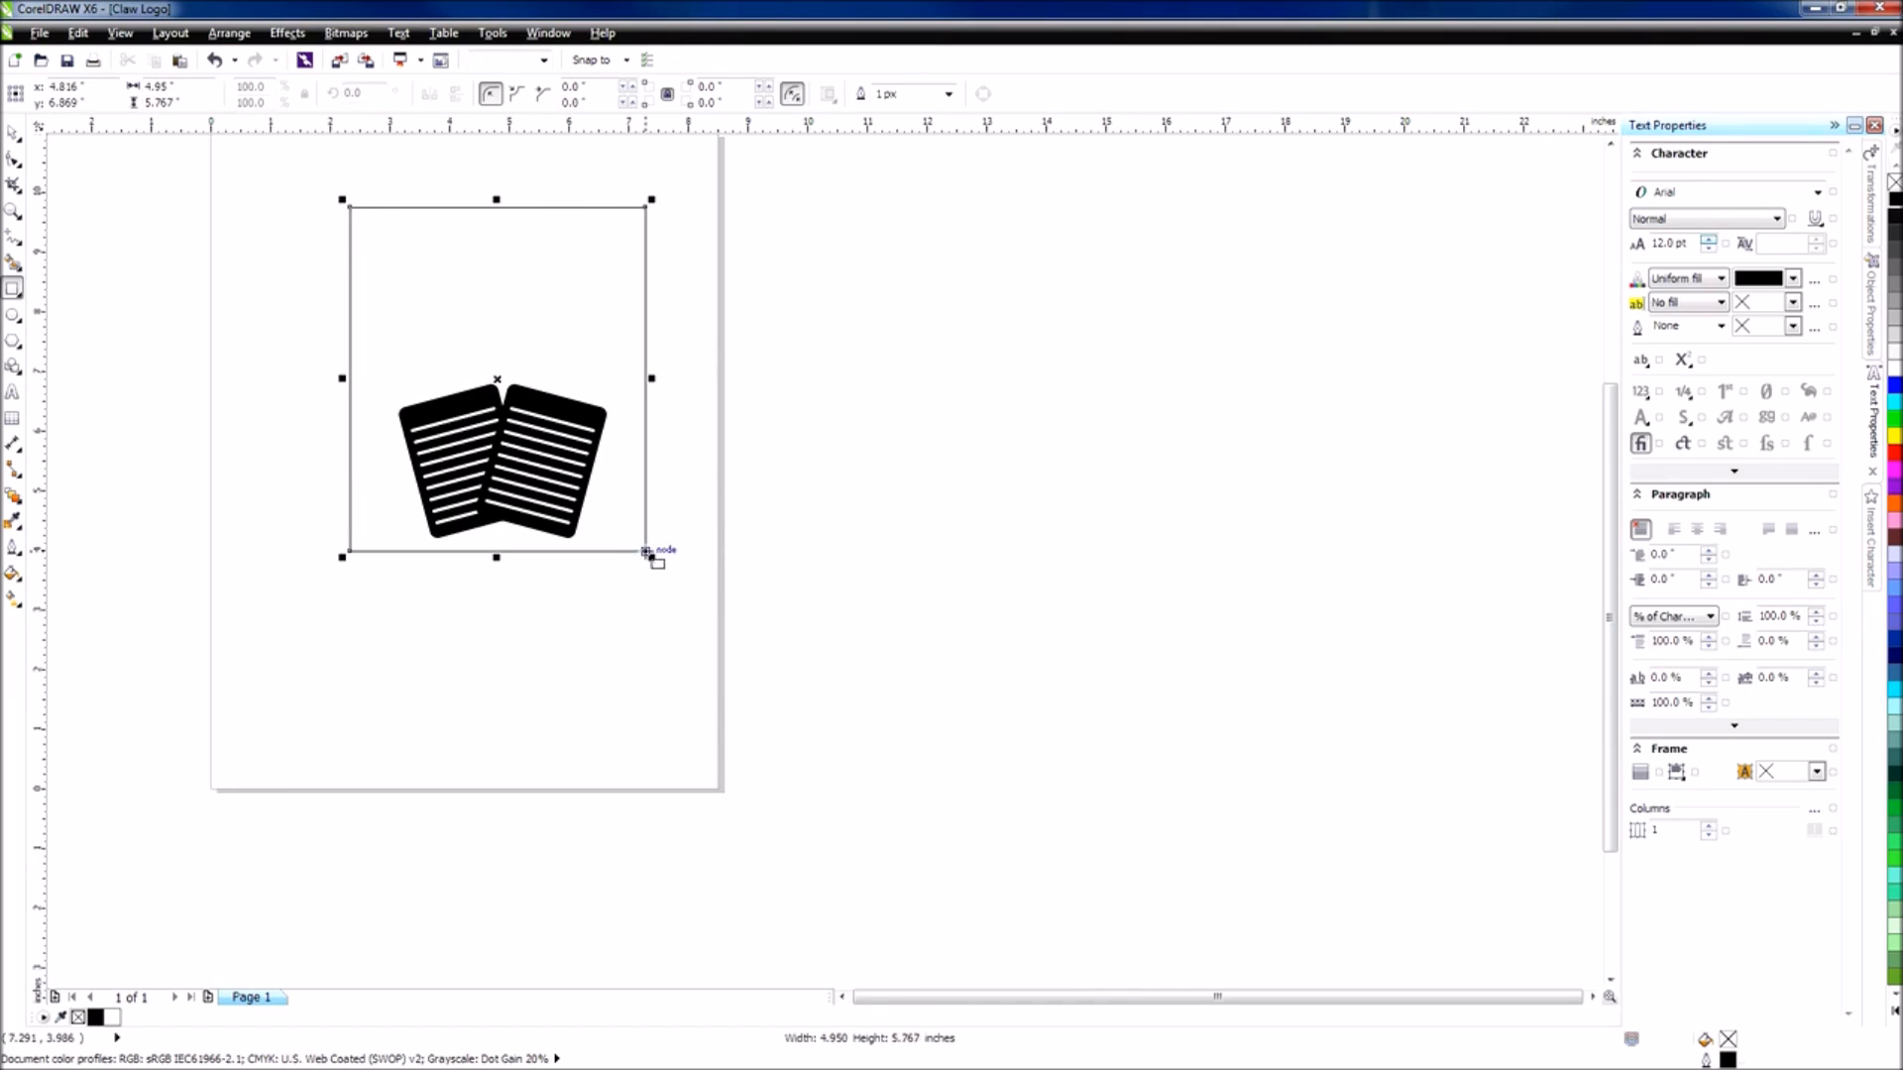
{"action": "left_click", "coordinate": [13, 132]}
{"action": "left_click_drag", "start_coordinate": [449, 331], "coordinate": [414, 414]}
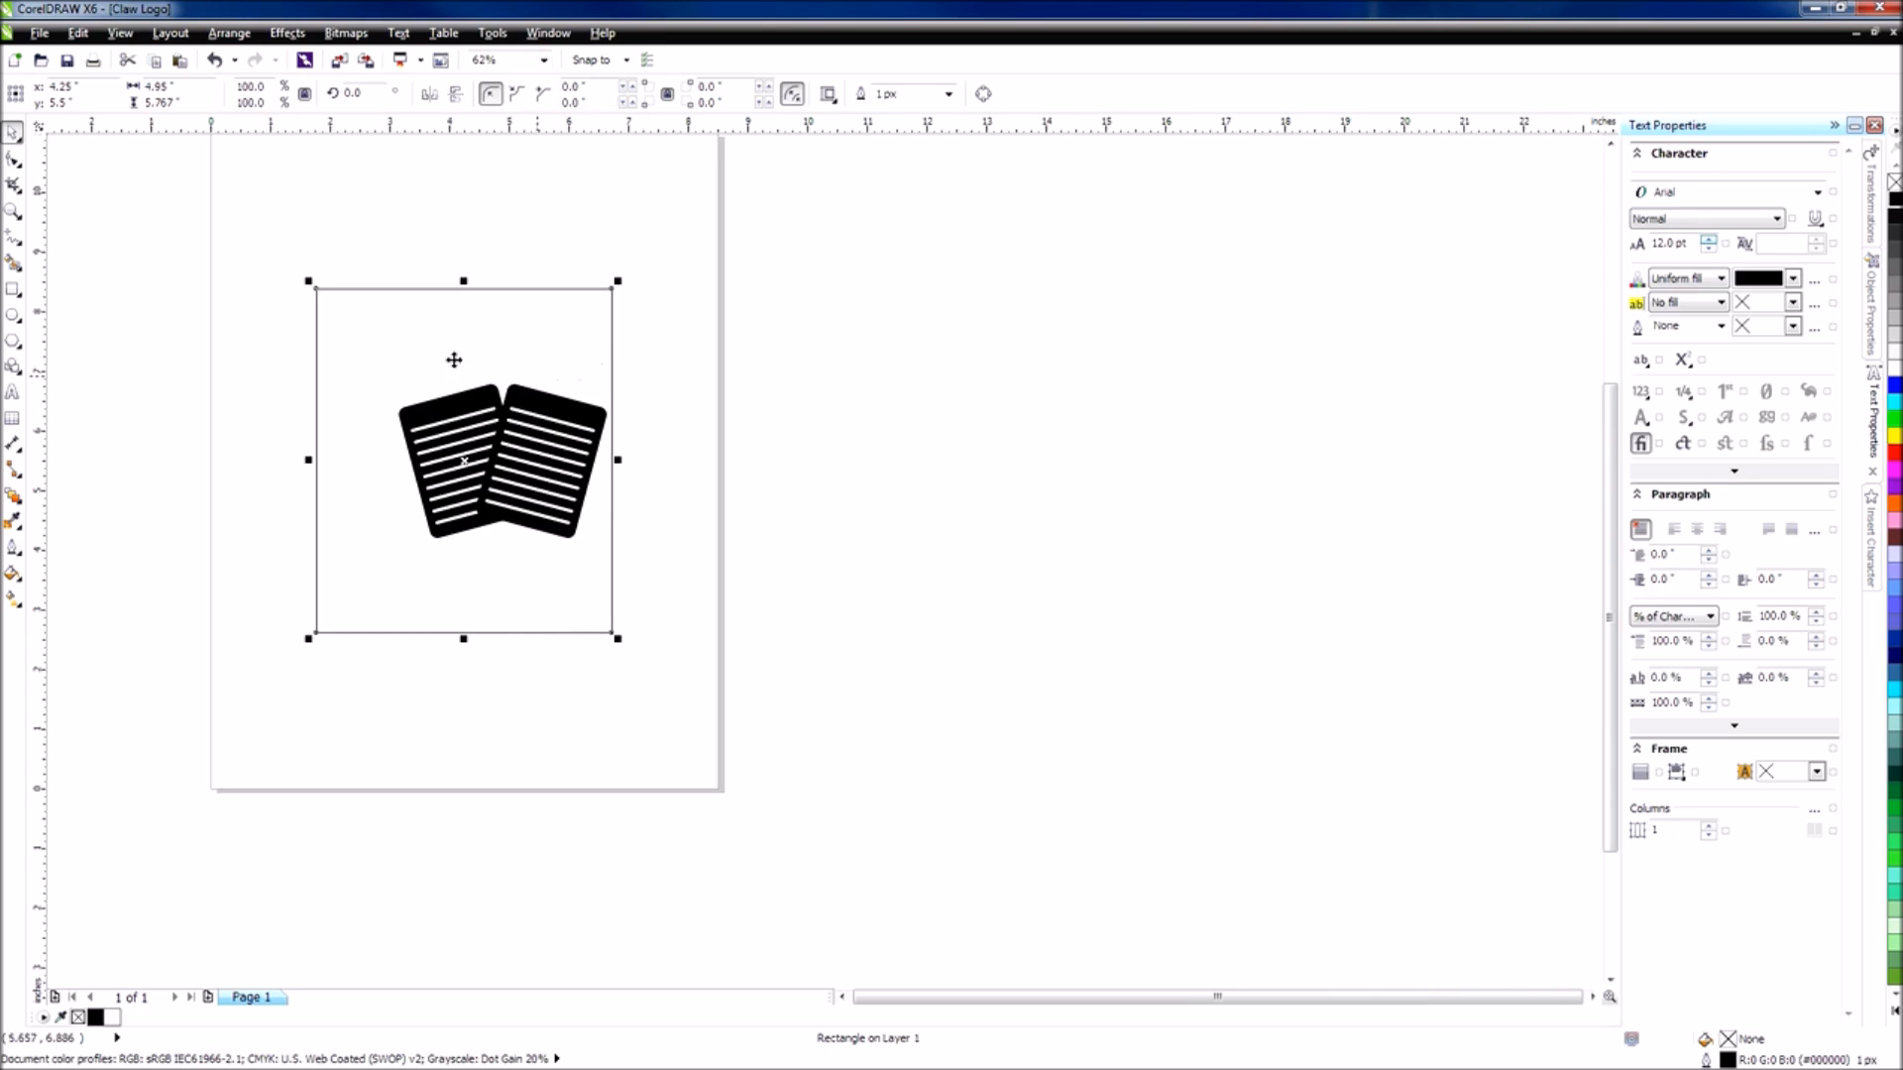
Group the two overlapping pages together and center the group on the drawing page.
{"action": "left_click_drag", "start_coordinate": [158, 352], "coordinate": [701, 582]}
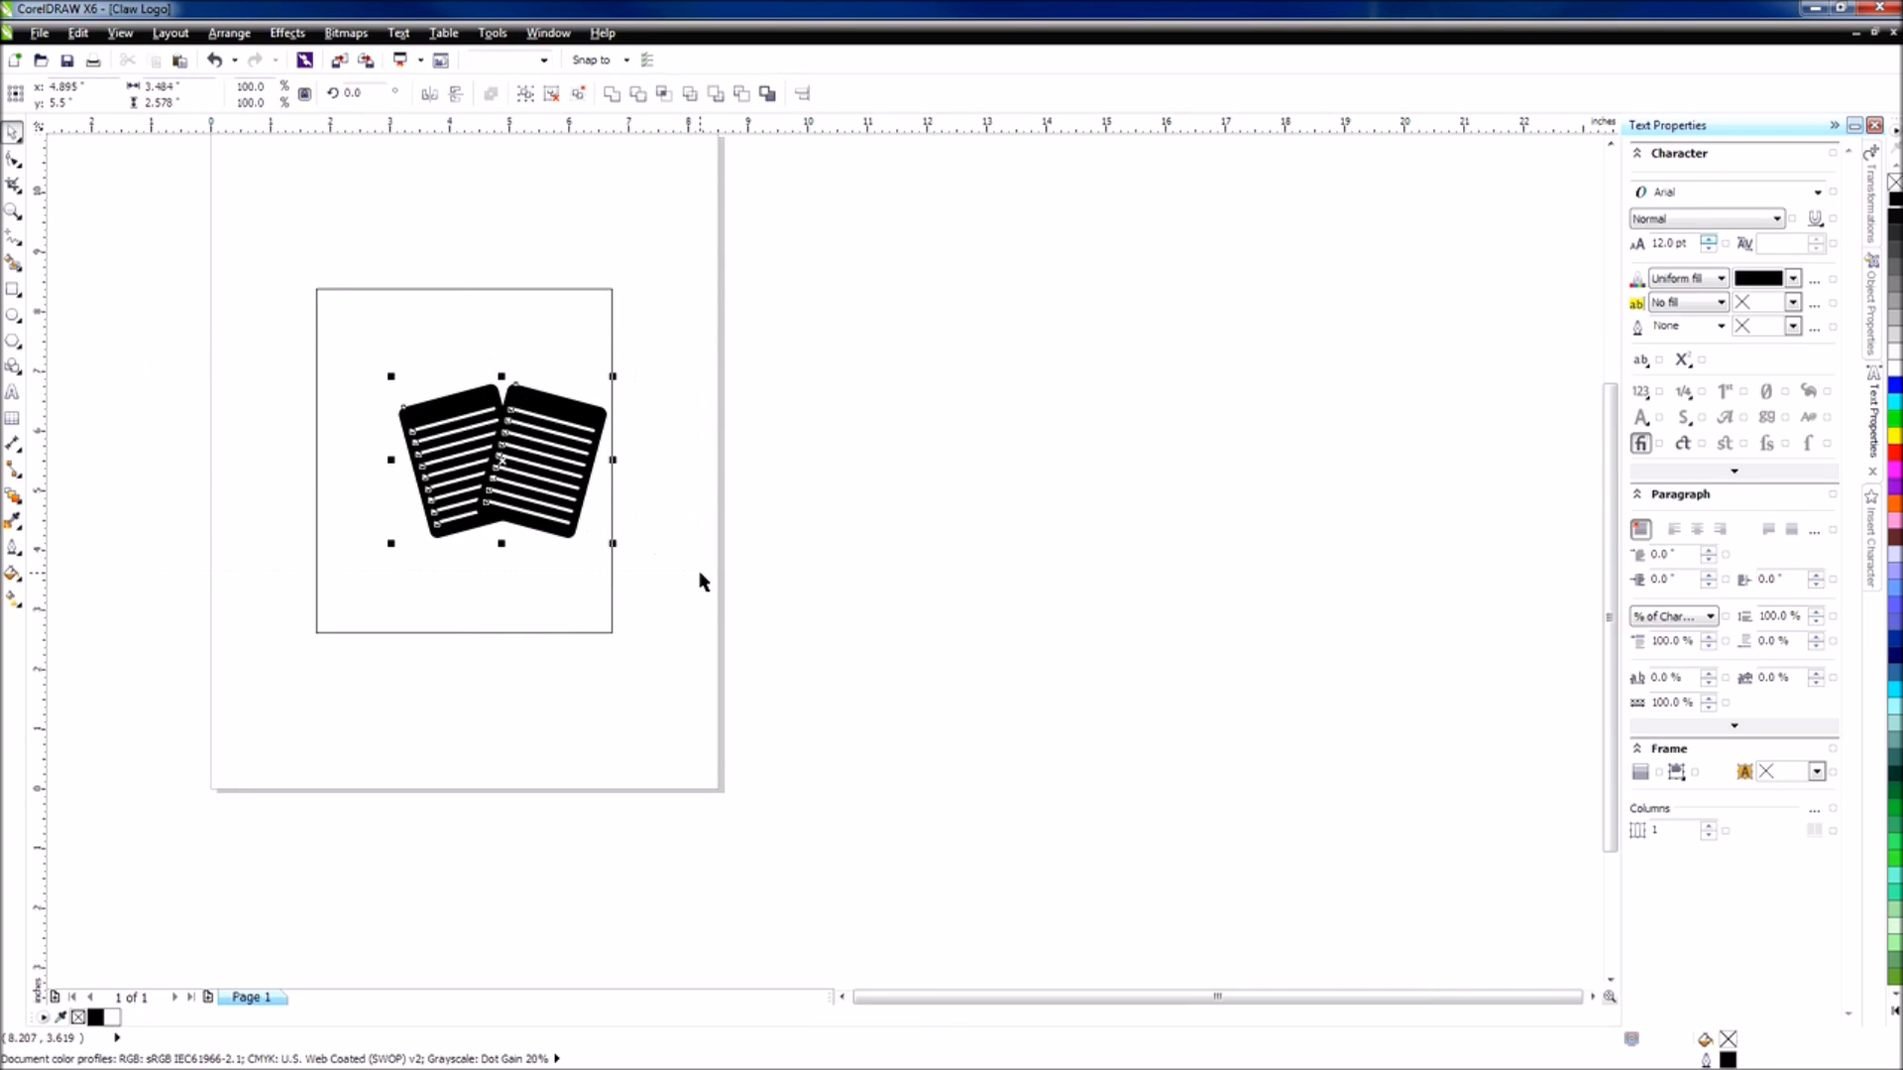
{"action": "key", "text": "ctrl+g"}
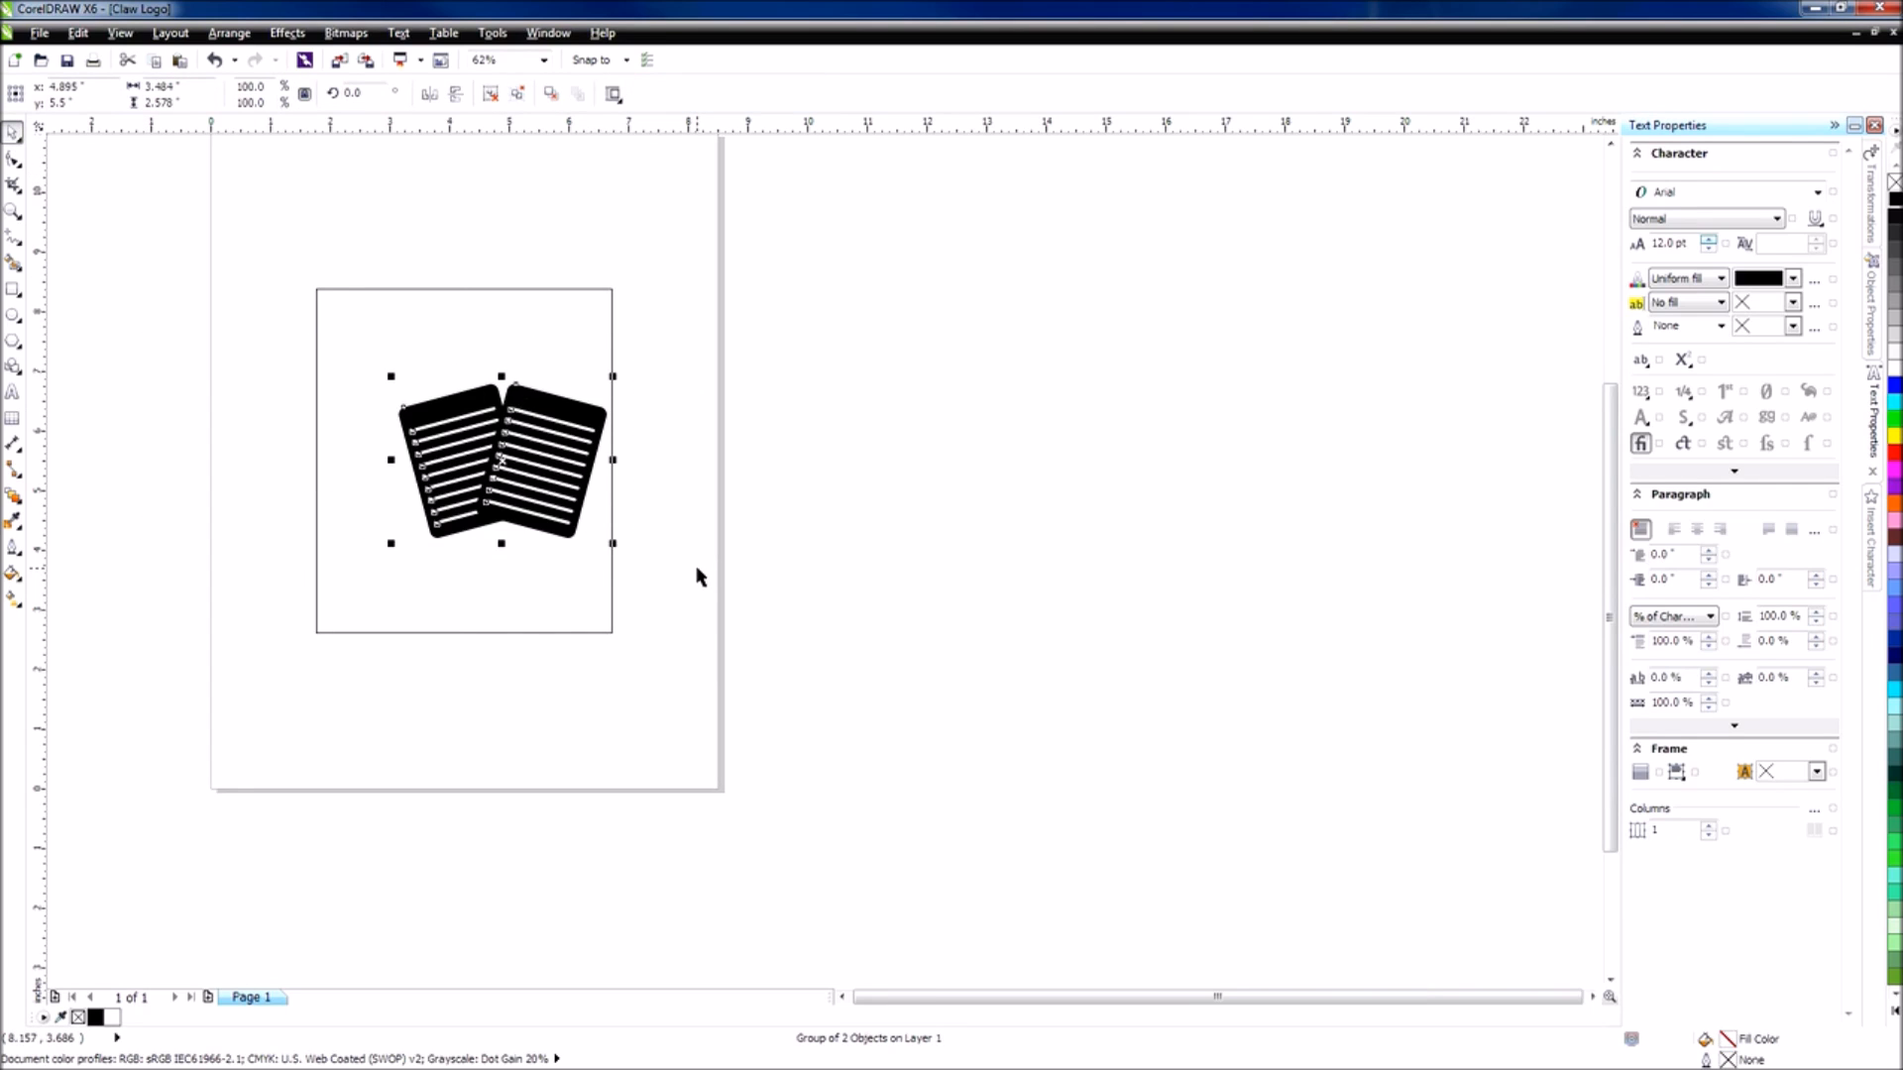
{"action": "key", "text": "p"}
Shift the rectangle upward and shrink it to about 3.69 by 4.72 inches so it closely frames the pages.
{"action": "left_click", "coordinate": [613, 459]}
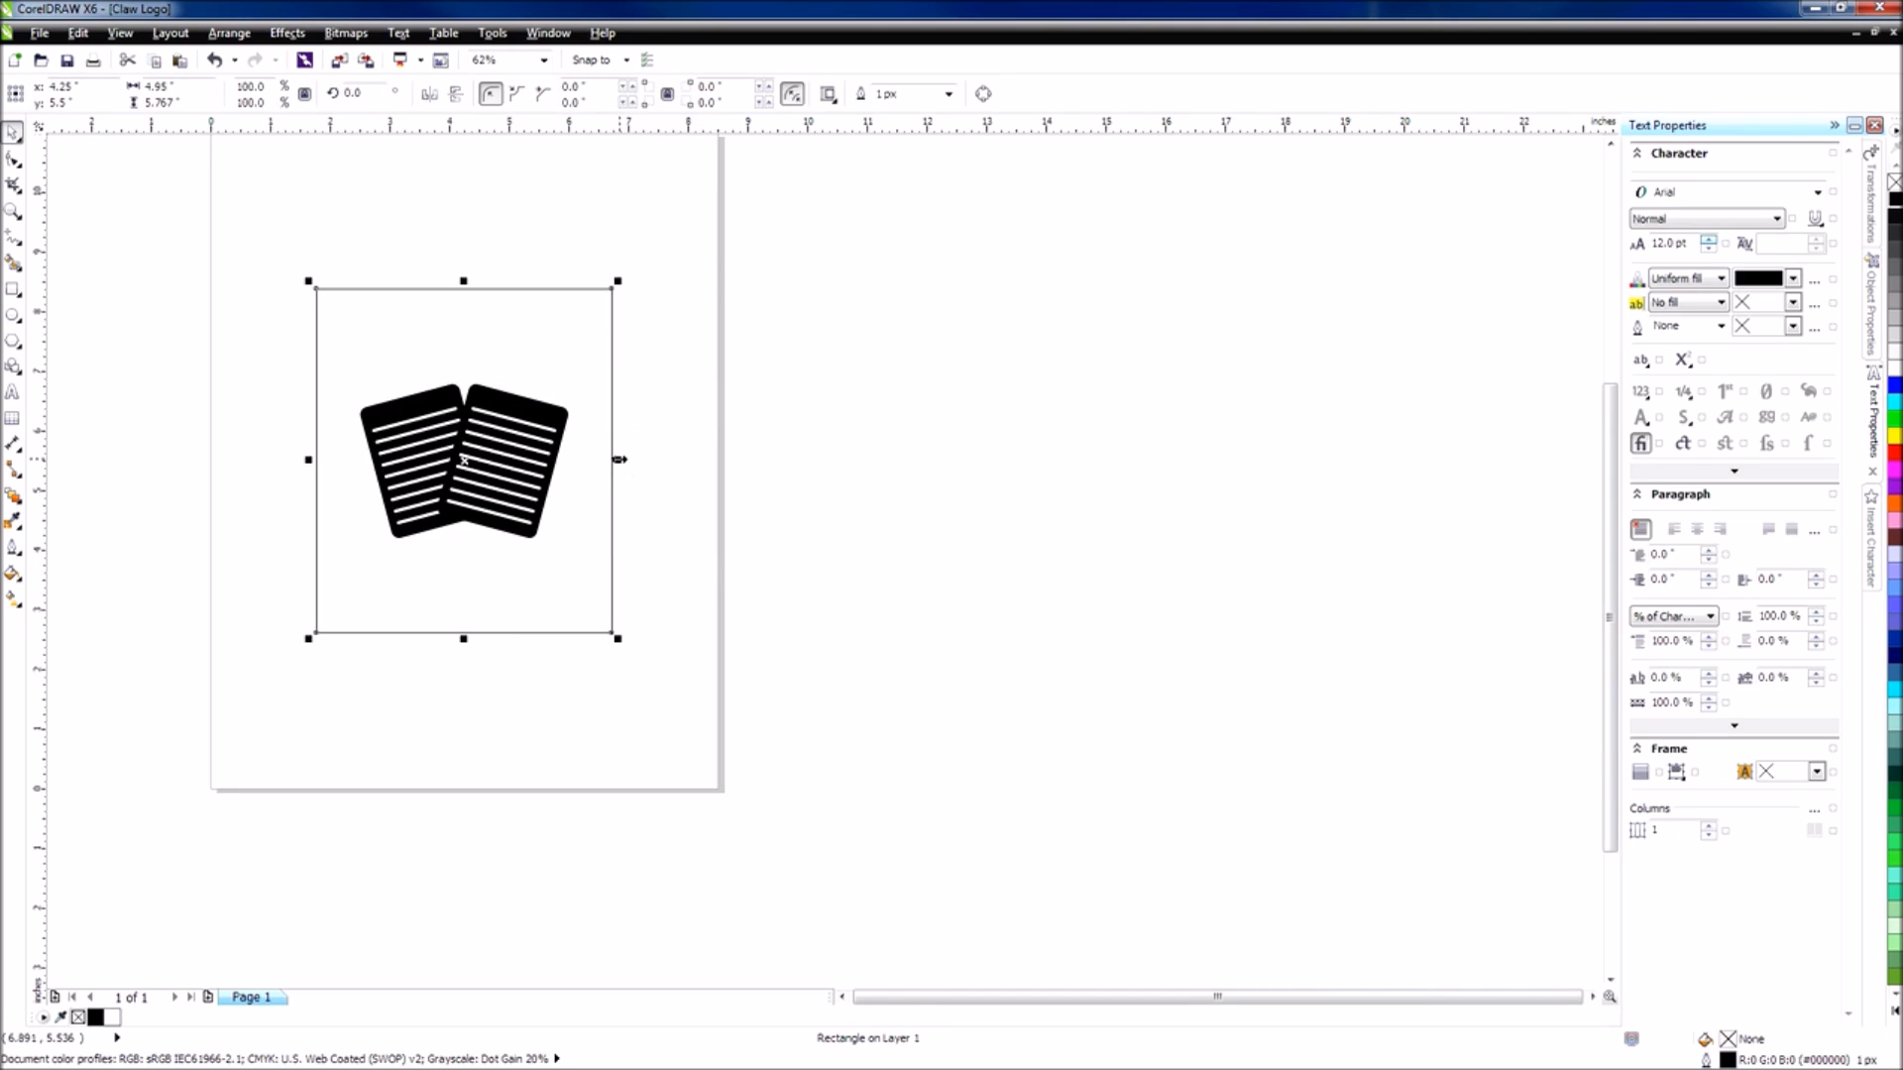
{"action": "left_click_drag", "start_coordinate": [575, 527], "coordinate": [573, 456]}
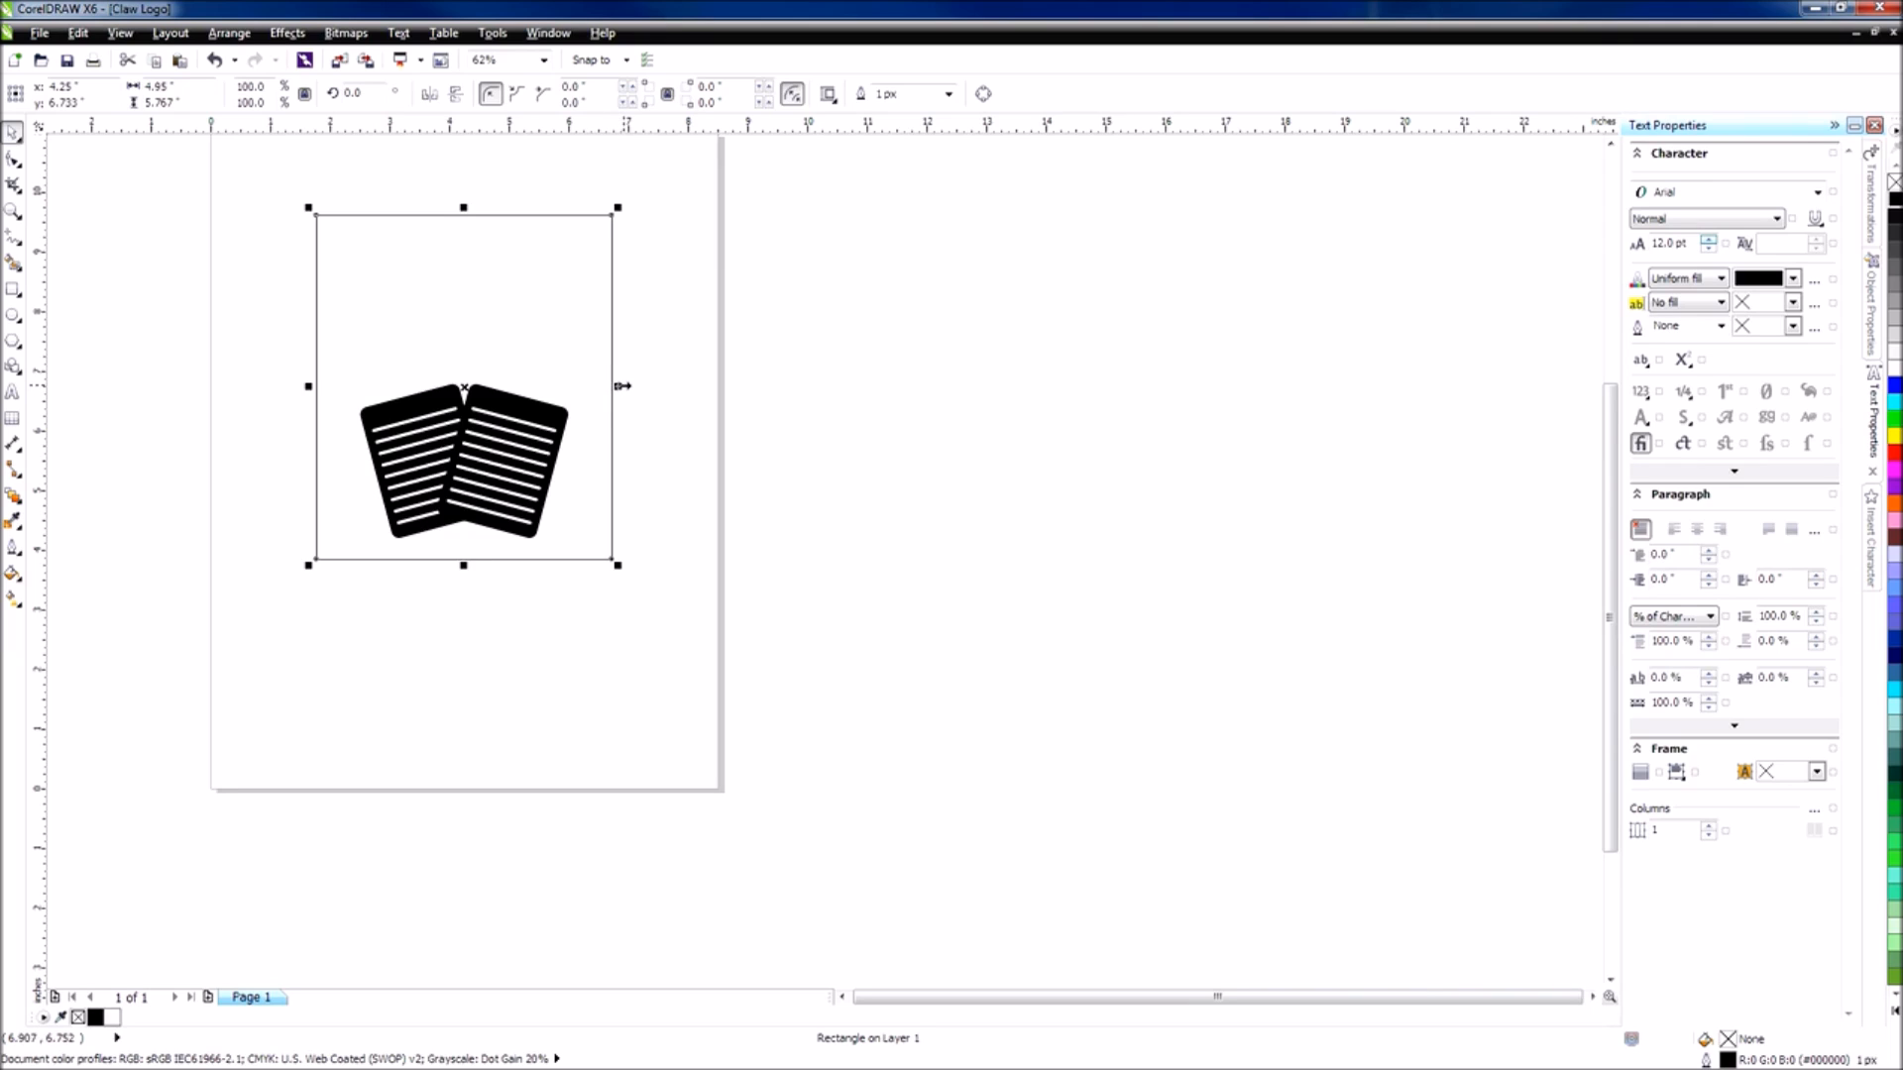
{"action": "mouse_move", "coordinate": [619, 386]}
{"action": "left_mouse_down"}
{"action": "mouse_move", "coordinate": [464, 389]}
{"action": "mouse_move", "coordinate": [794, 390]}
{"action": "mouse_move", "coordinate": [589, 392]}
{"action": "left_mouse_up"}
{"action": "left_click_drag", "start_coordinate": [590, 208], "coordinate": [465, 260]}
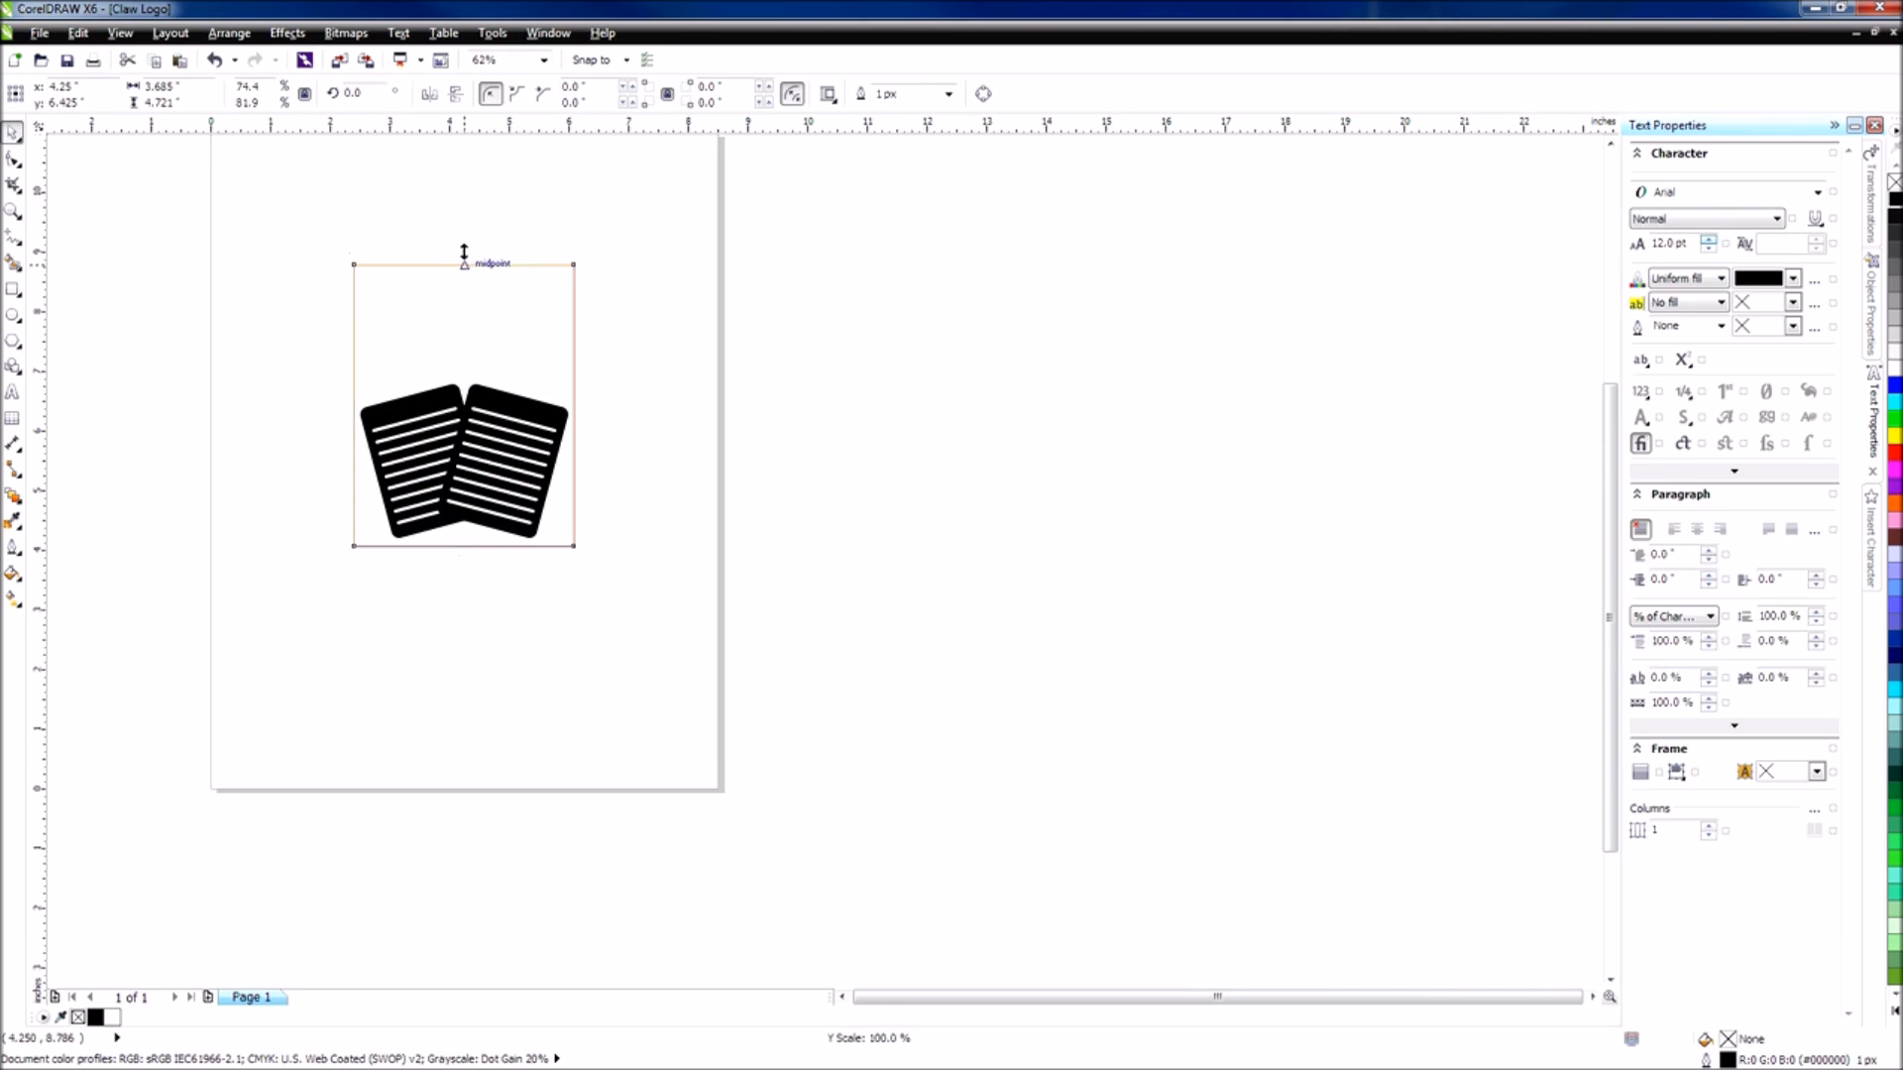
{"action": "scroll", "coordinate": [396, 348], "scroll_direction": "up", "scroll_amount": 1}
{"action": "scroll", "coordinate": [345, 343], "scroll_direction": "down", "scroll_amount": 1}
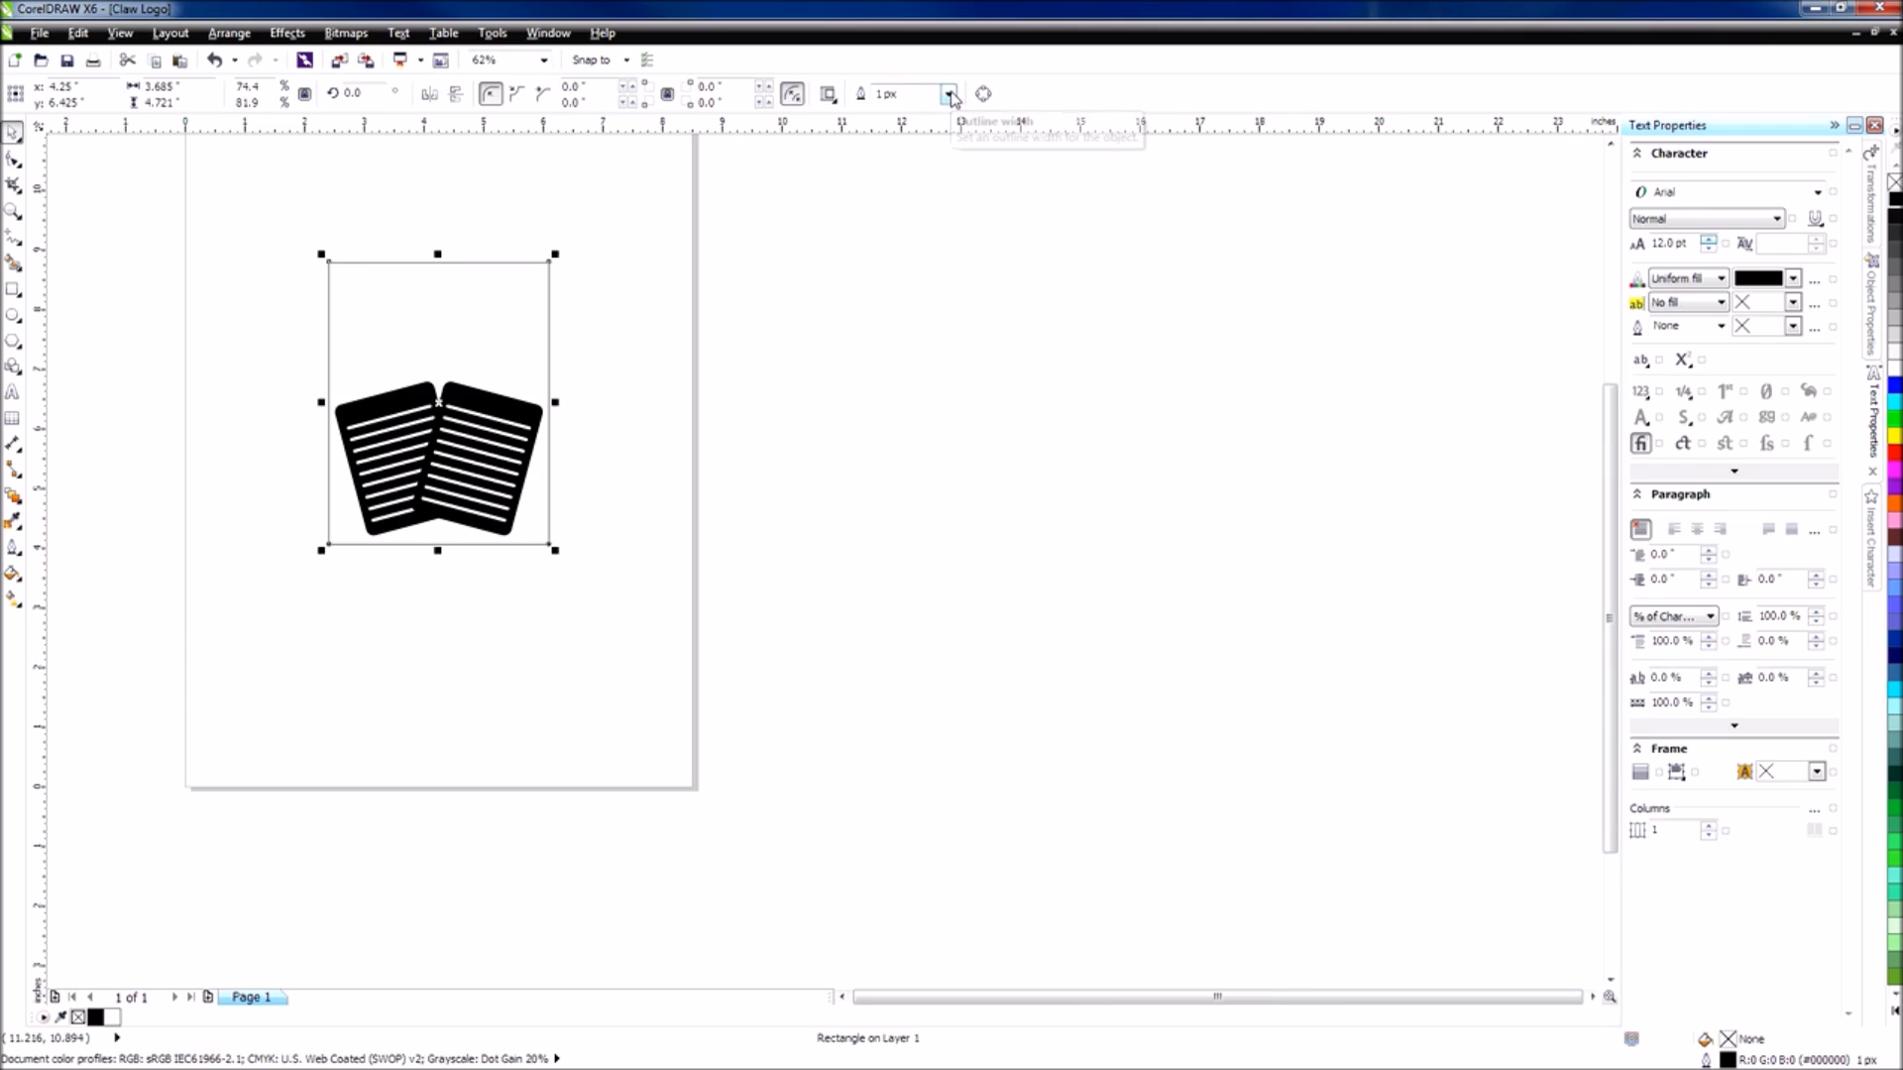
Round all four corners of the rectangle to a radius of about 0.19 inches.
{"action": "left_click", "coordinate": [13, 158]}
{"action": "left_click_drag", "start_coordinate": [548, 263], "coordinate": [543, 276]}
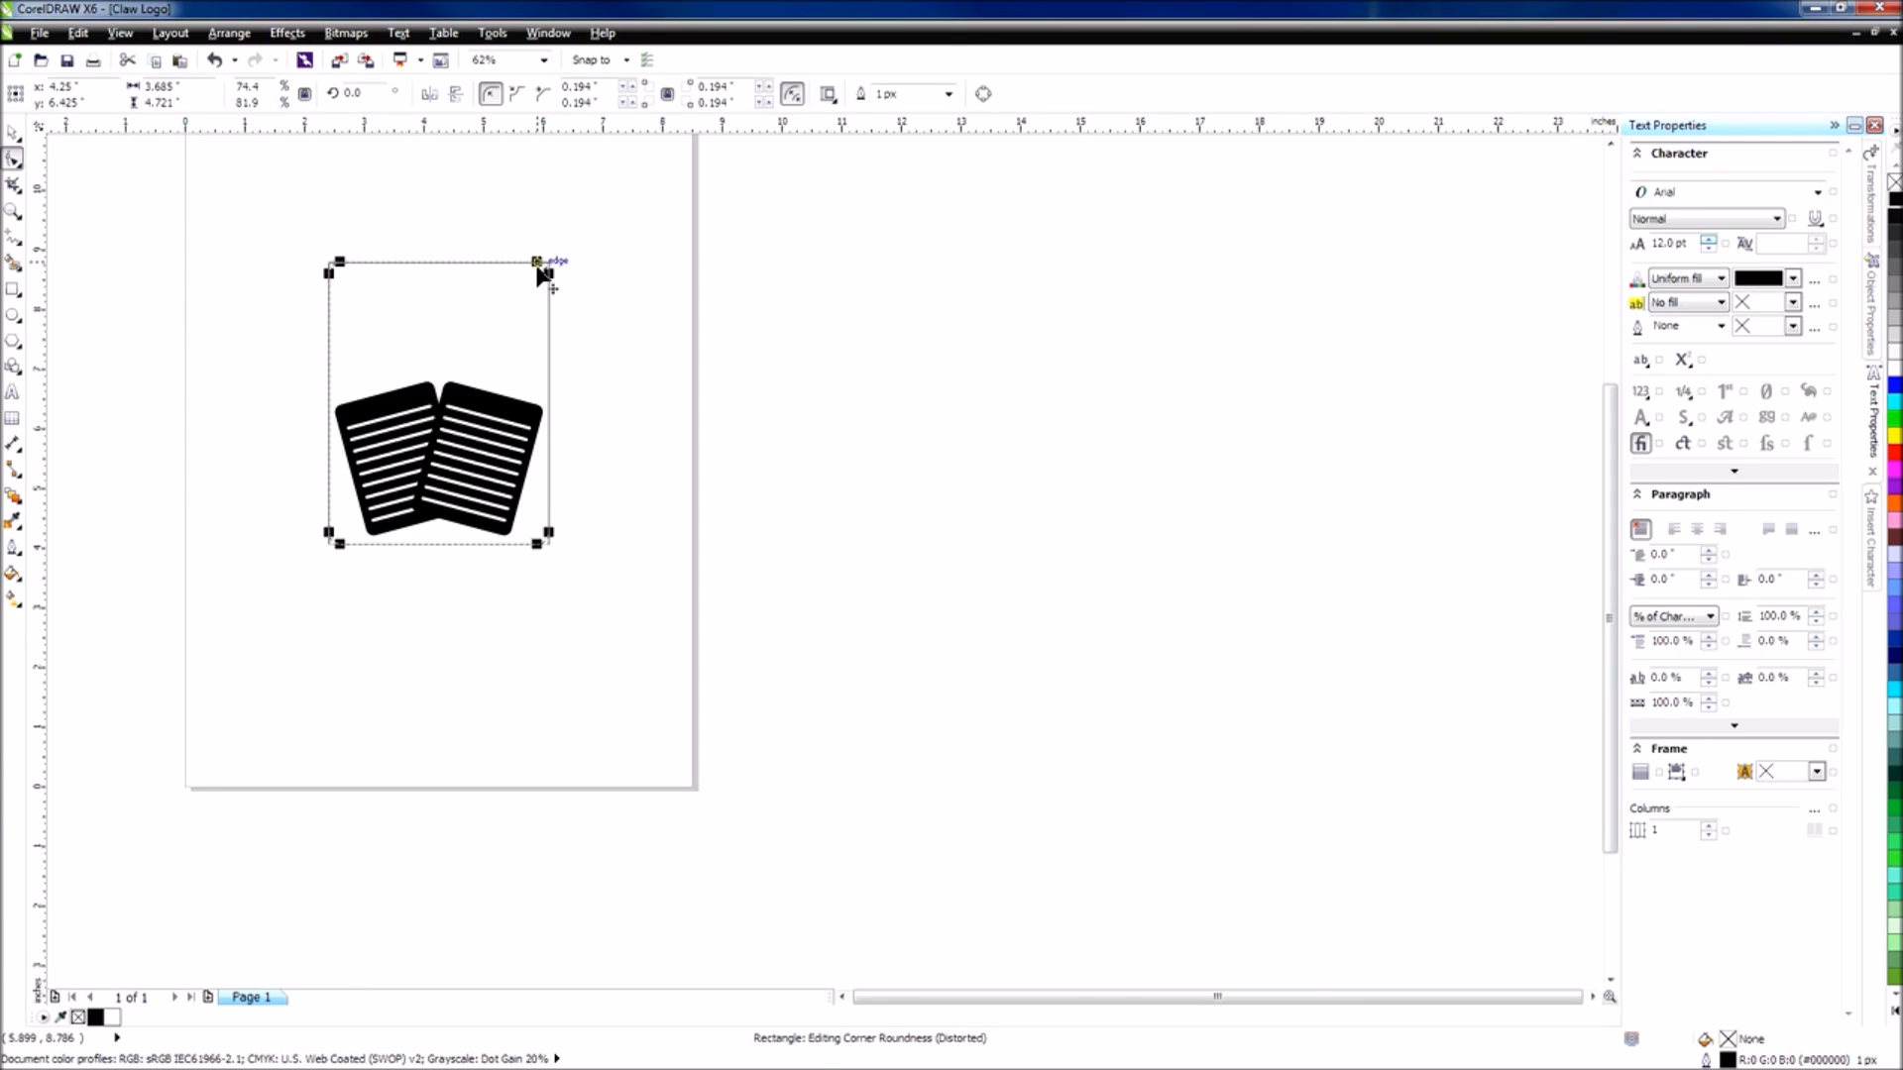
{"action": "left_click", "coordinate": [13, 134]}
{"action": "left_click", "coordinate": [200, 278]}
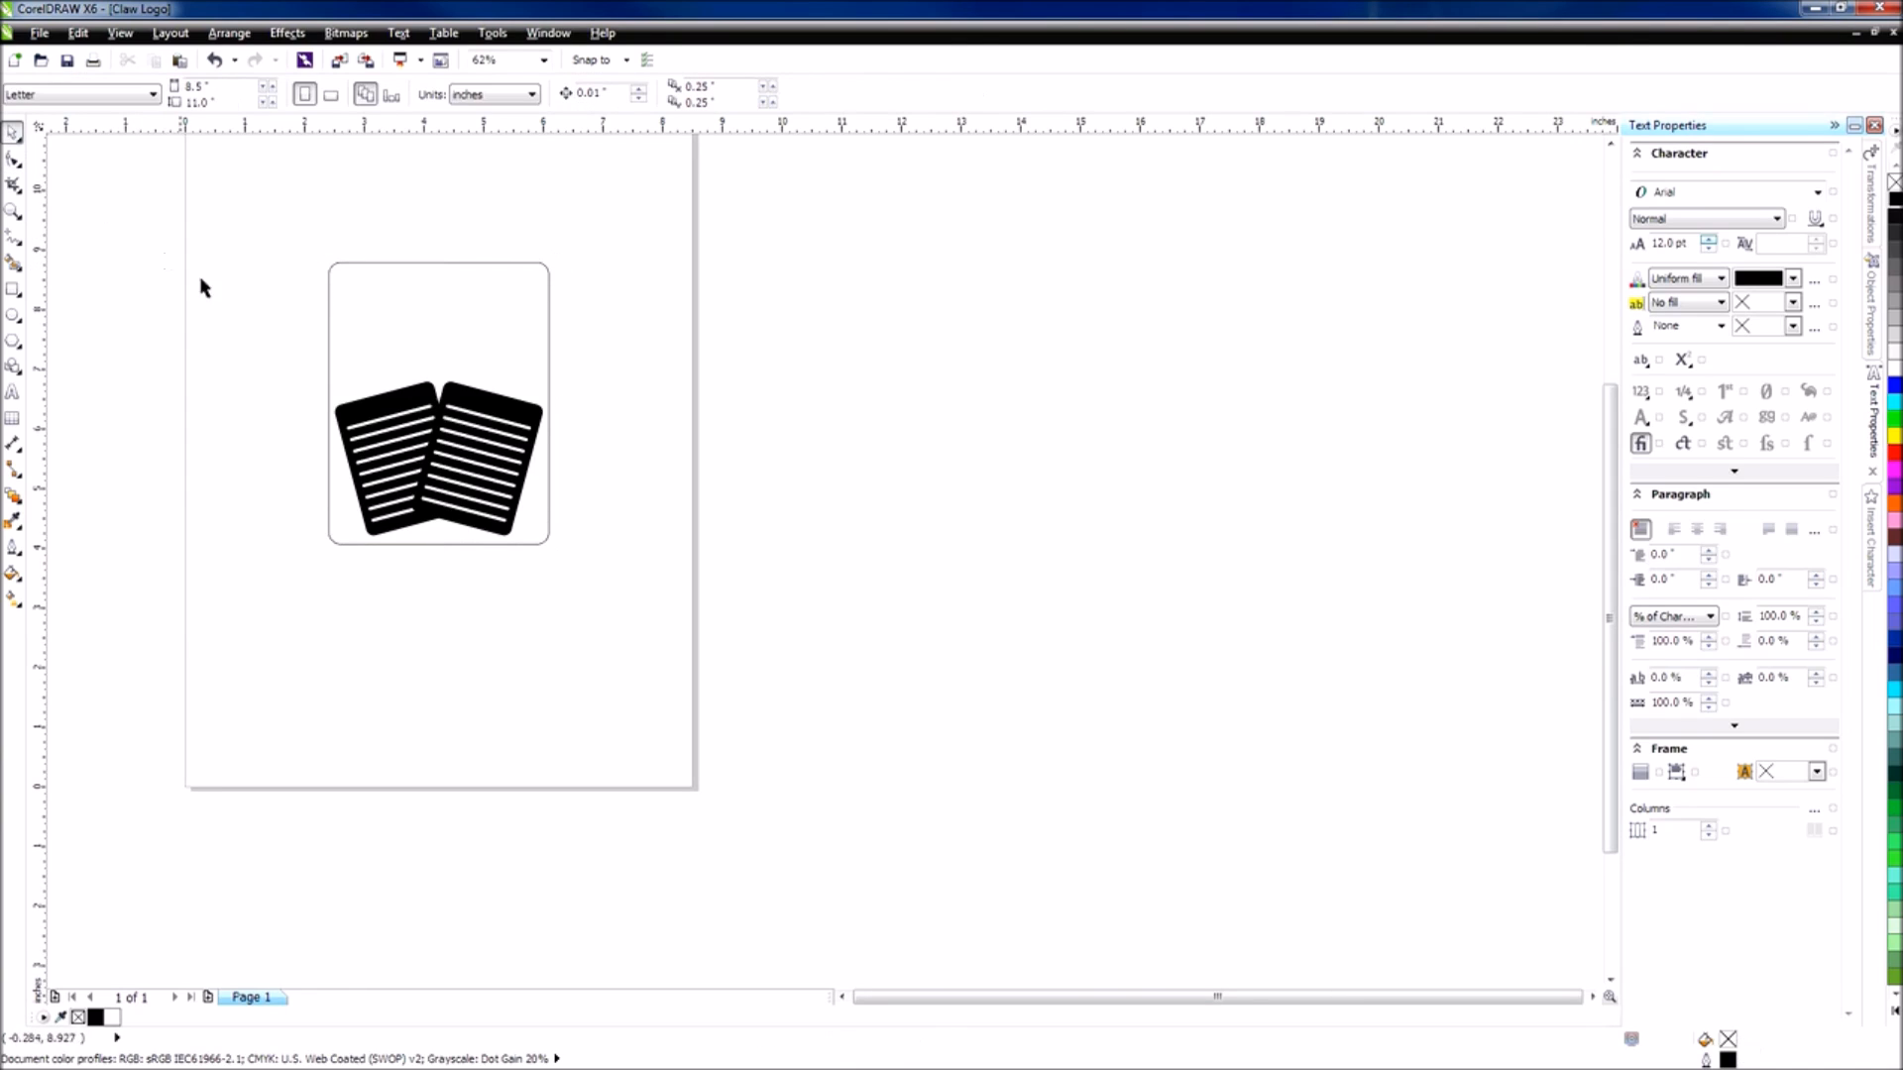
Set the rounded rectangle's outline width to 20 px after trying 8 px.
{"action": "left_click", "coordinate": [548, 285]}
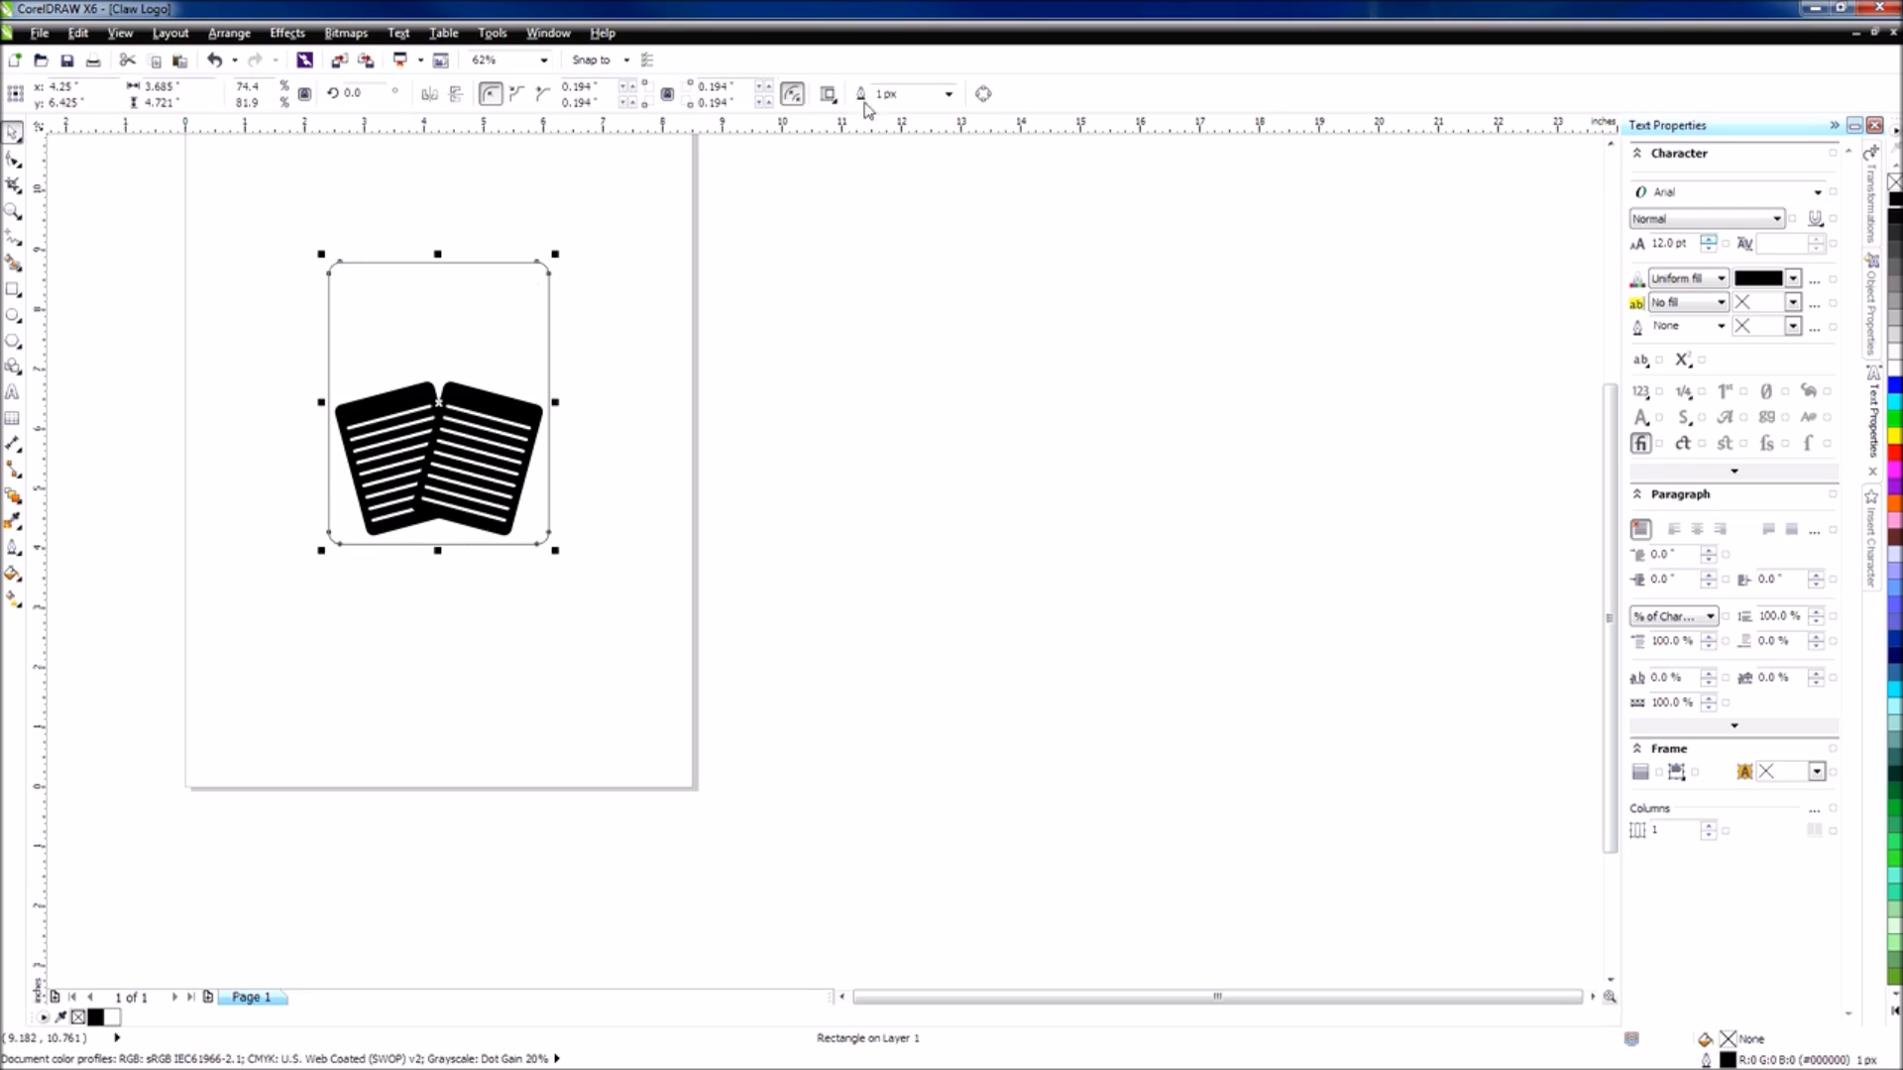
{"action": "left_click", "coordinate": [949, 94]}
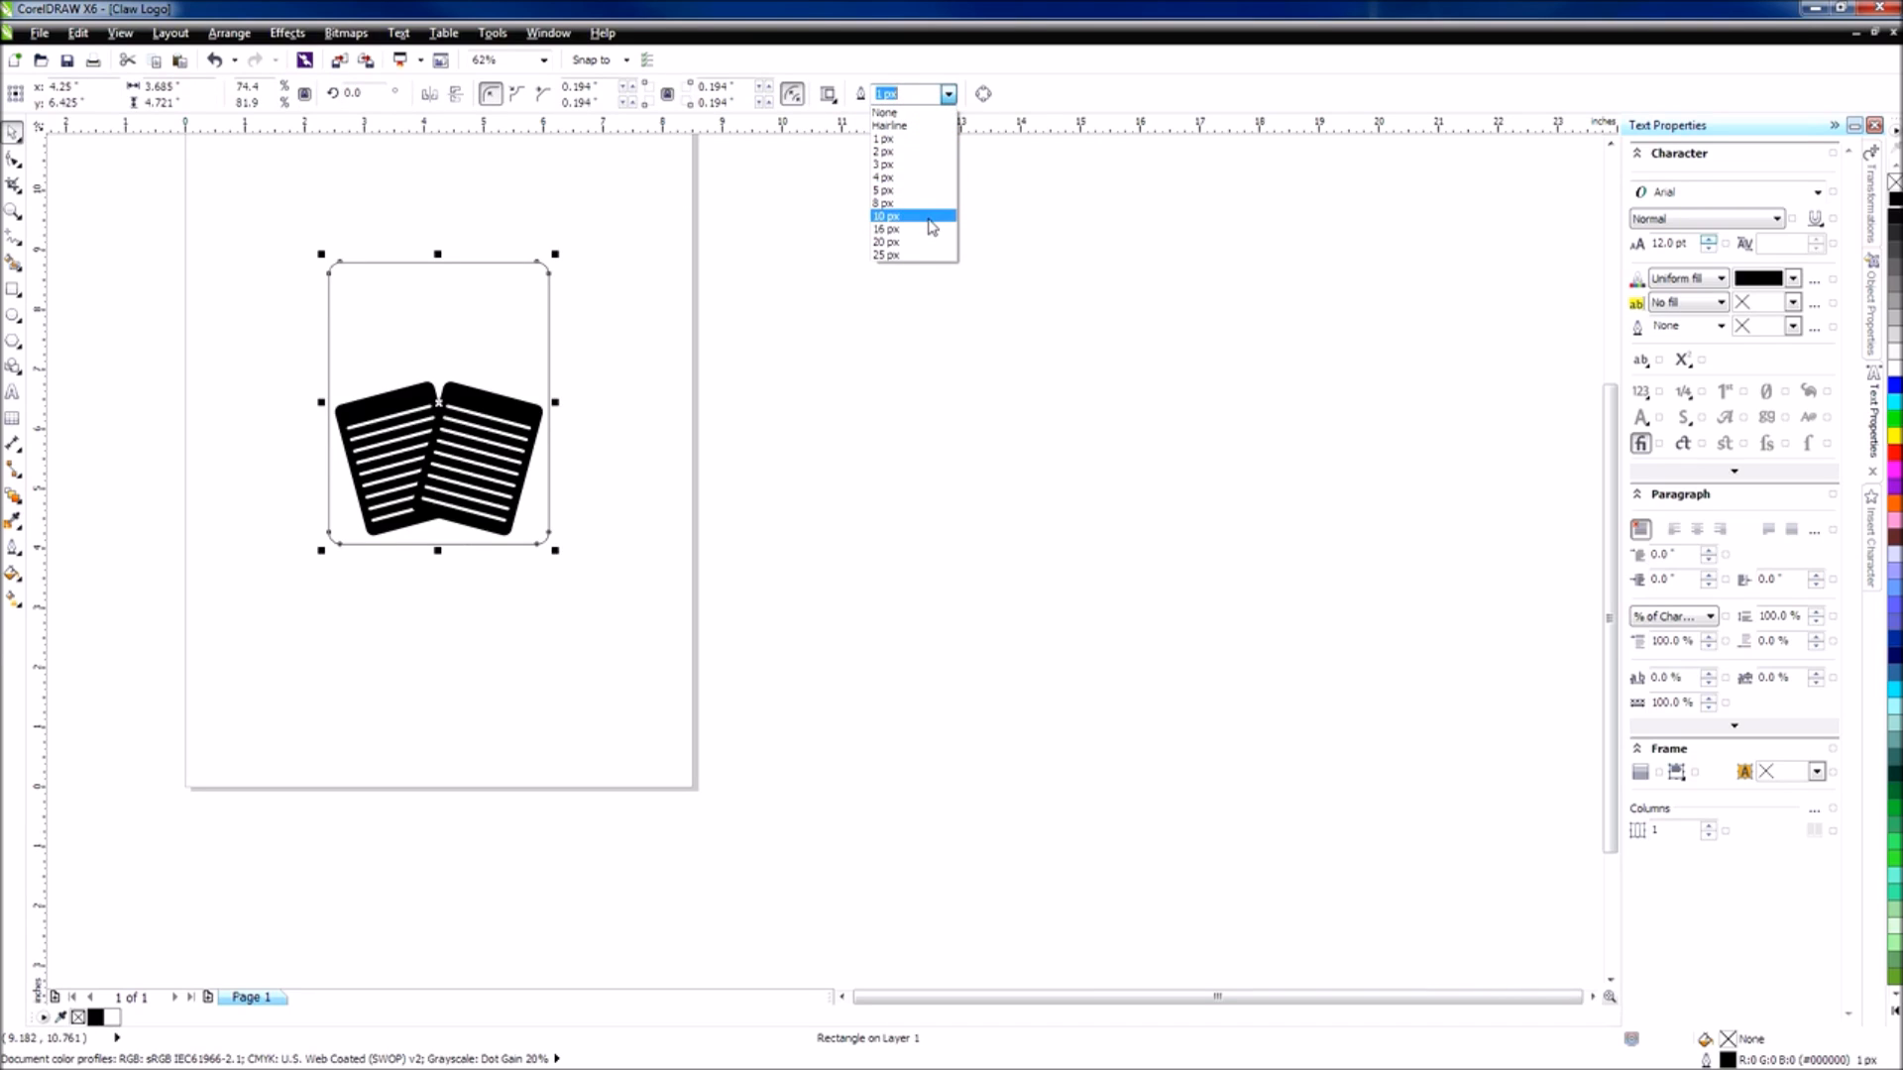
{"action": "left_click", "coordinate": [924, 203]}
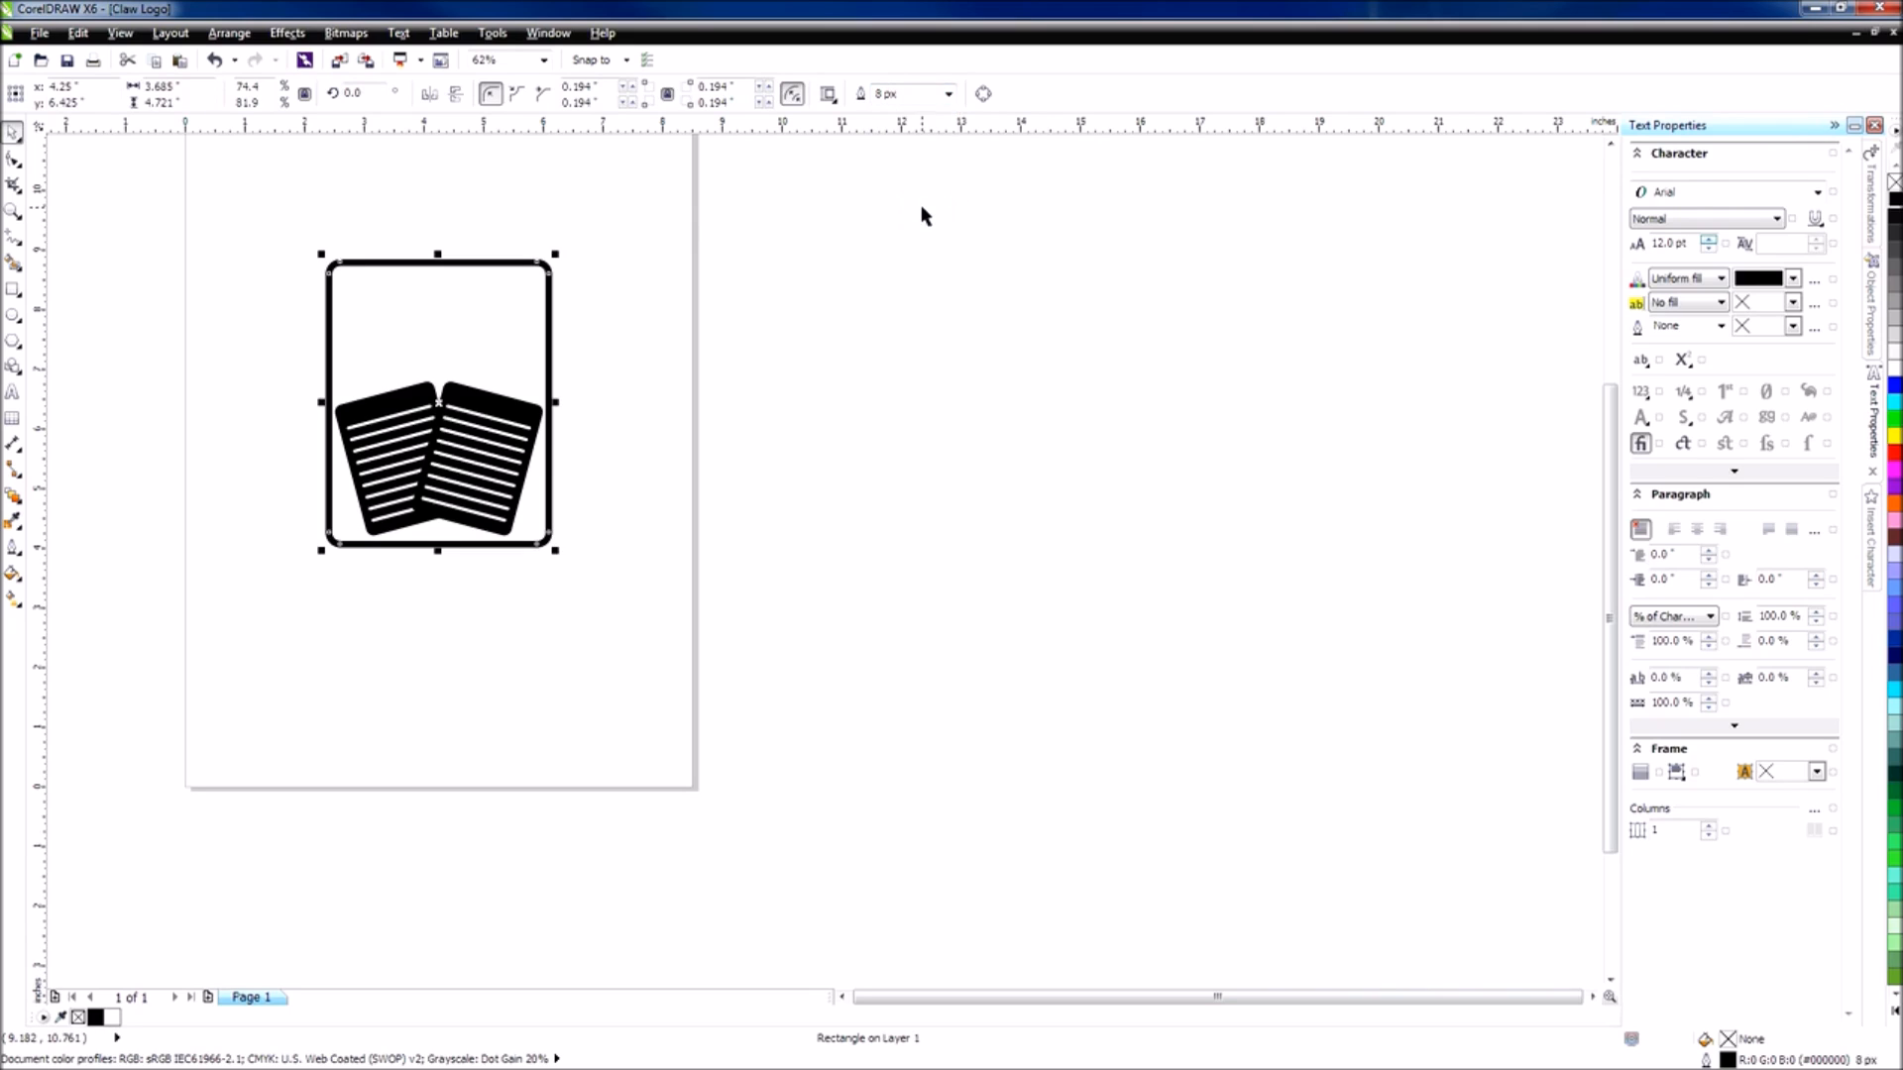
{"action": "left_click", "coordinate": [948, 95]}
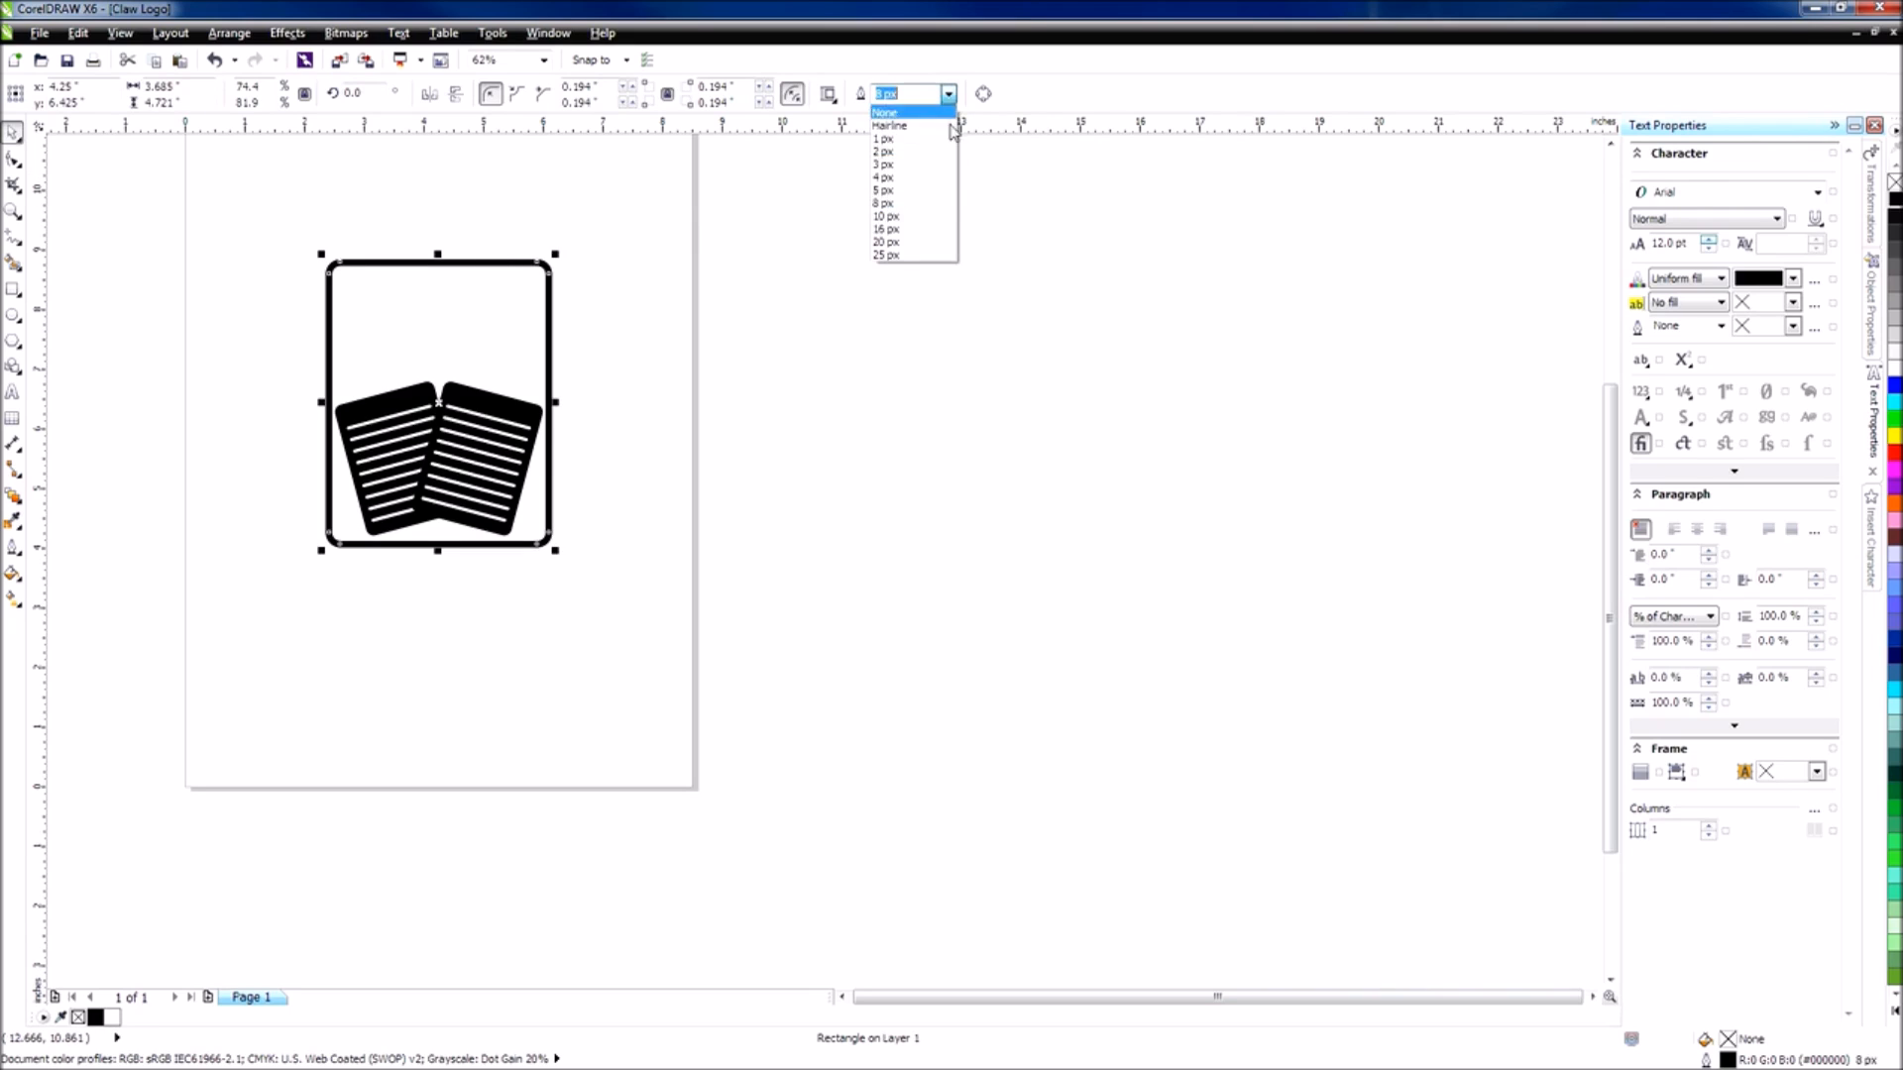
{"action": "left_click", "coordinate": [932, 241]}
{"action": "left_click", "coordinate": [730, 348]}
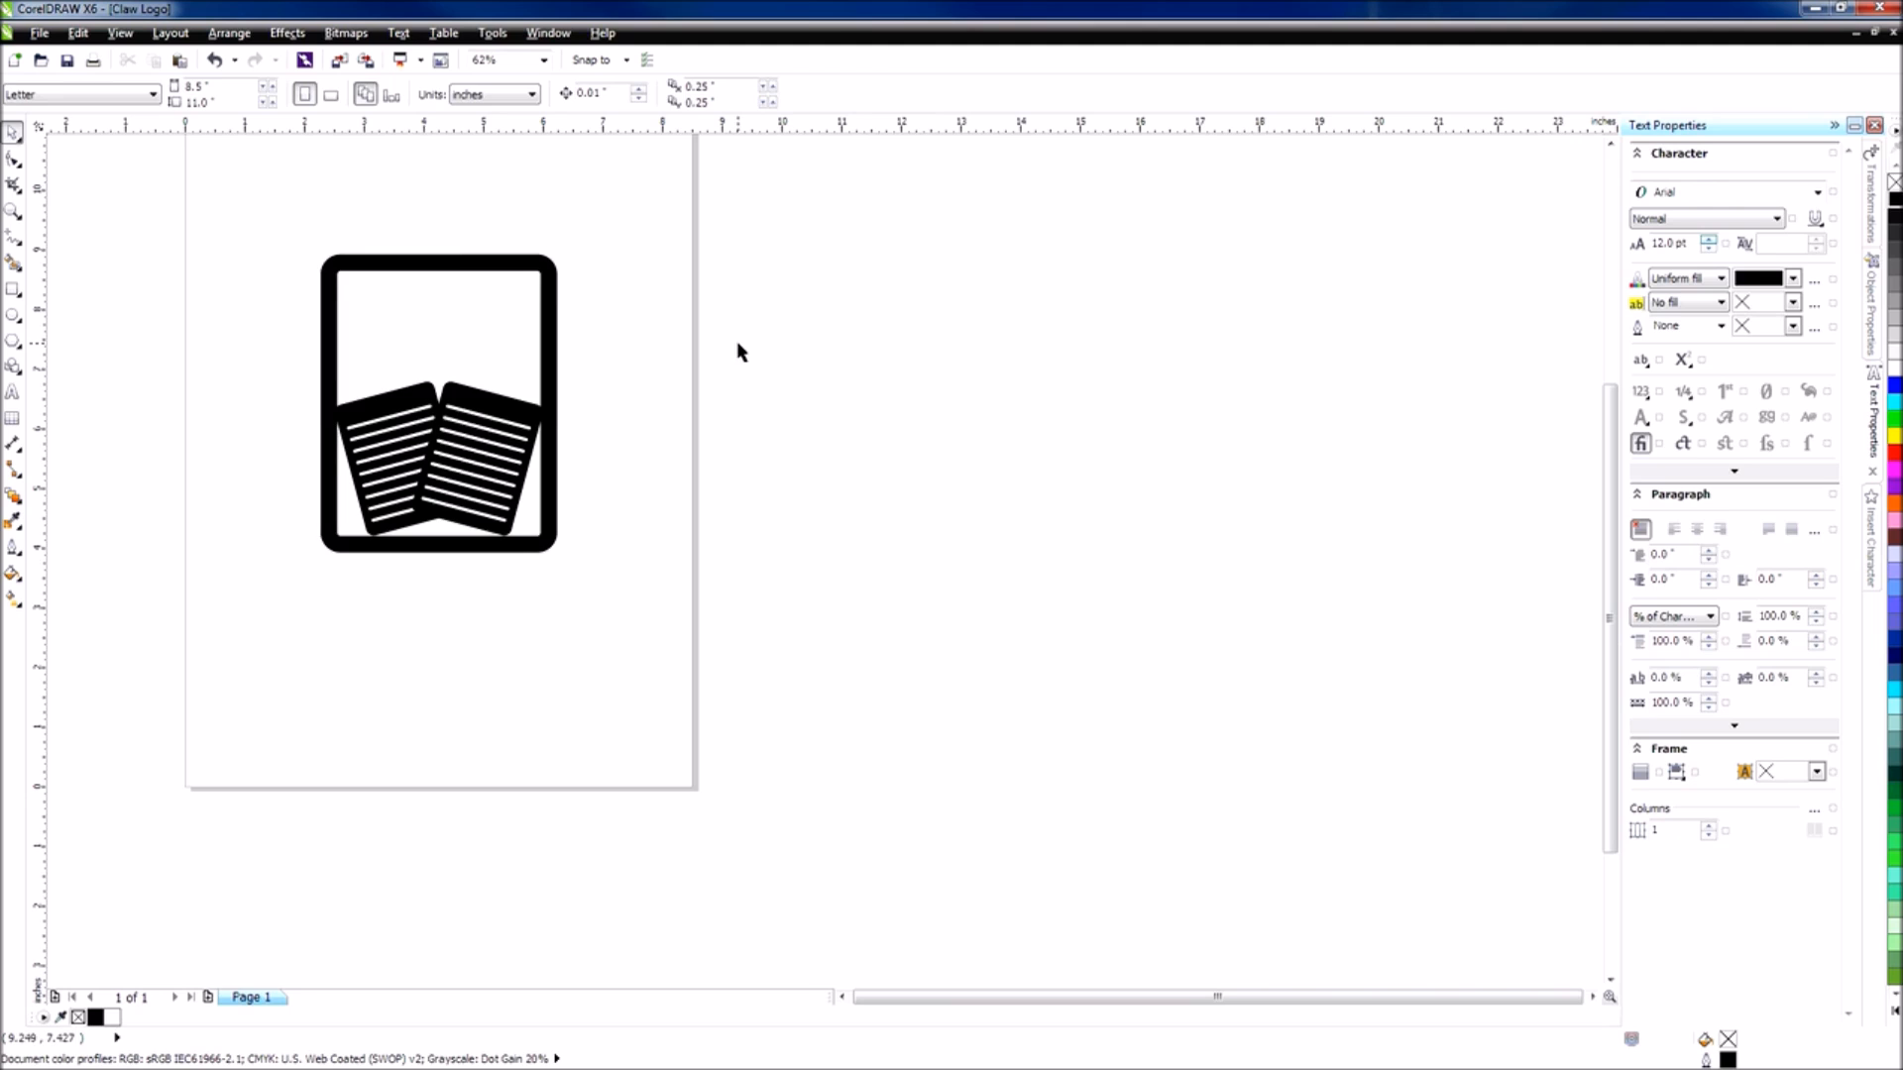
Center the frame on the drawing page, raise it until its bottom edge overlaps the pages, and reduce its height to about 4.51 inches.
{"action": "left_click", "coordinate": [548, 334]}
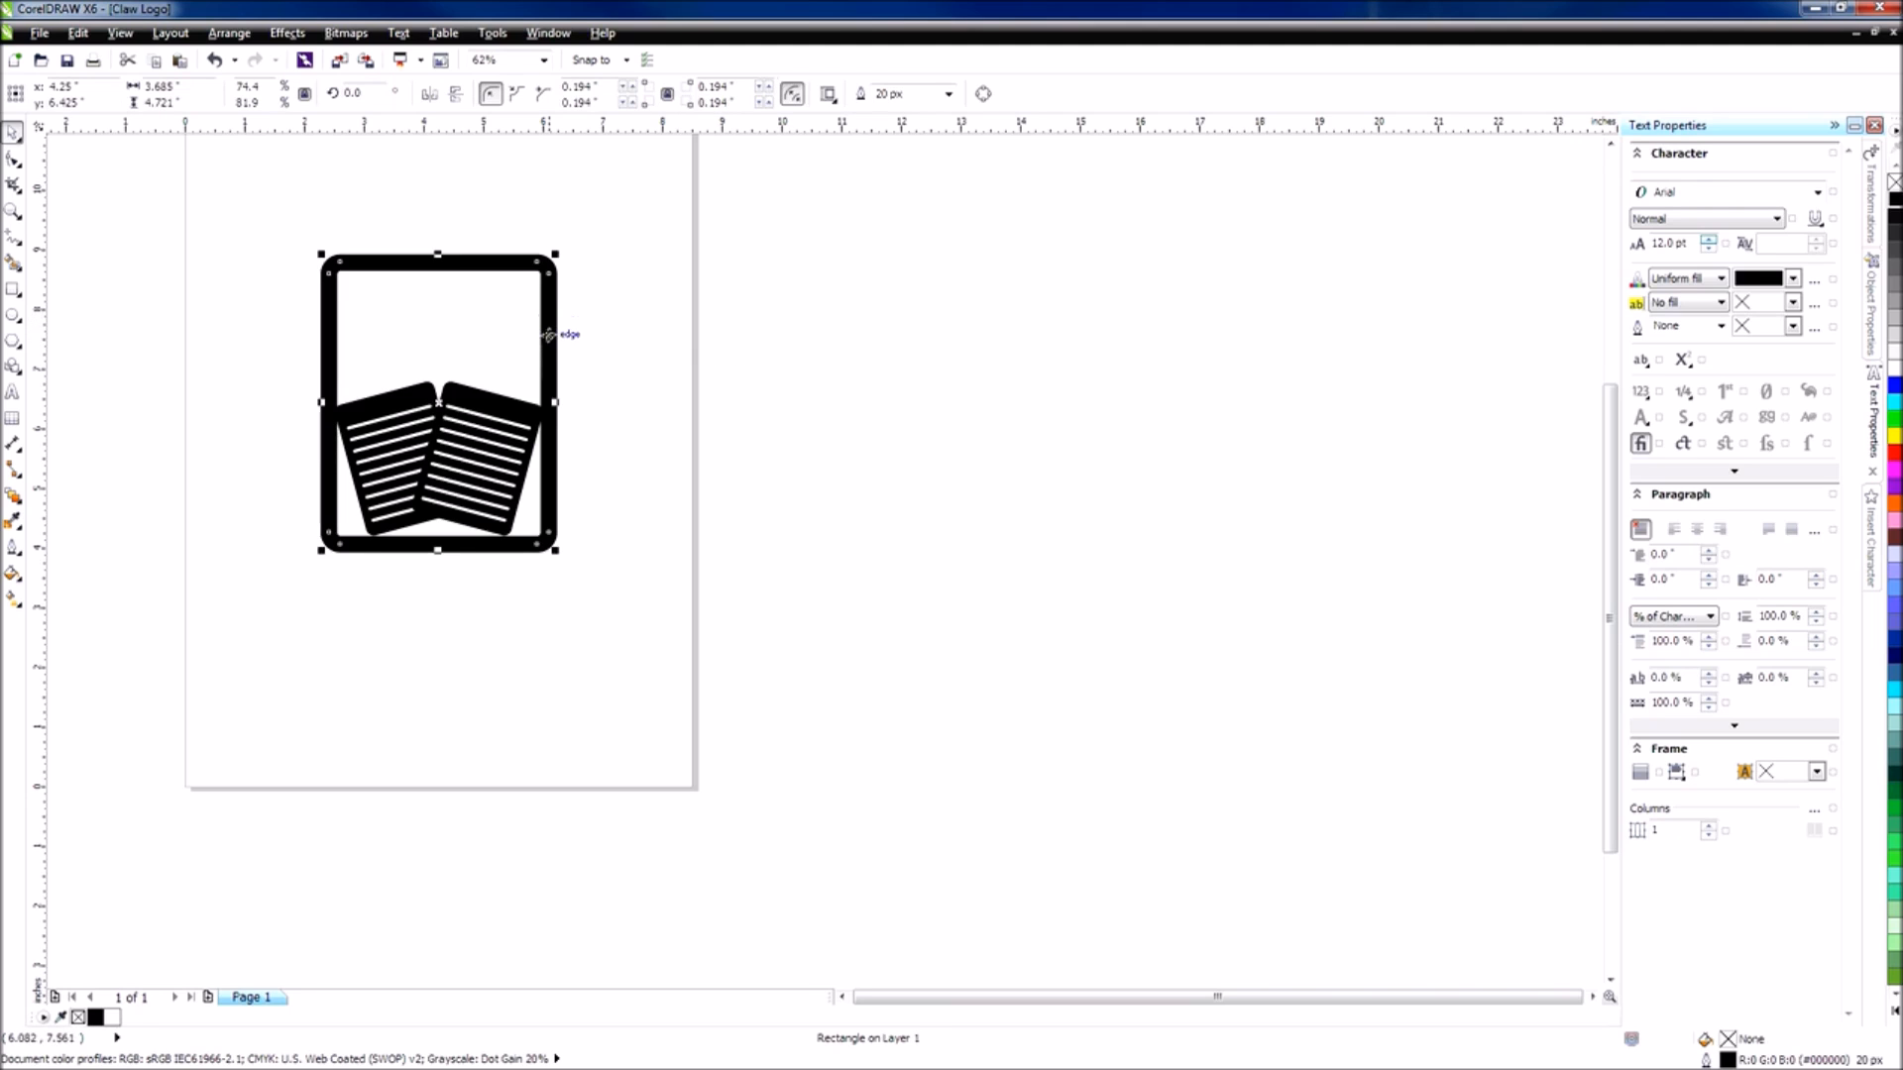
{"action": "scroll", "coordinate": [413, 419], "scroll_direction": "up", "scroll_amount": 2}
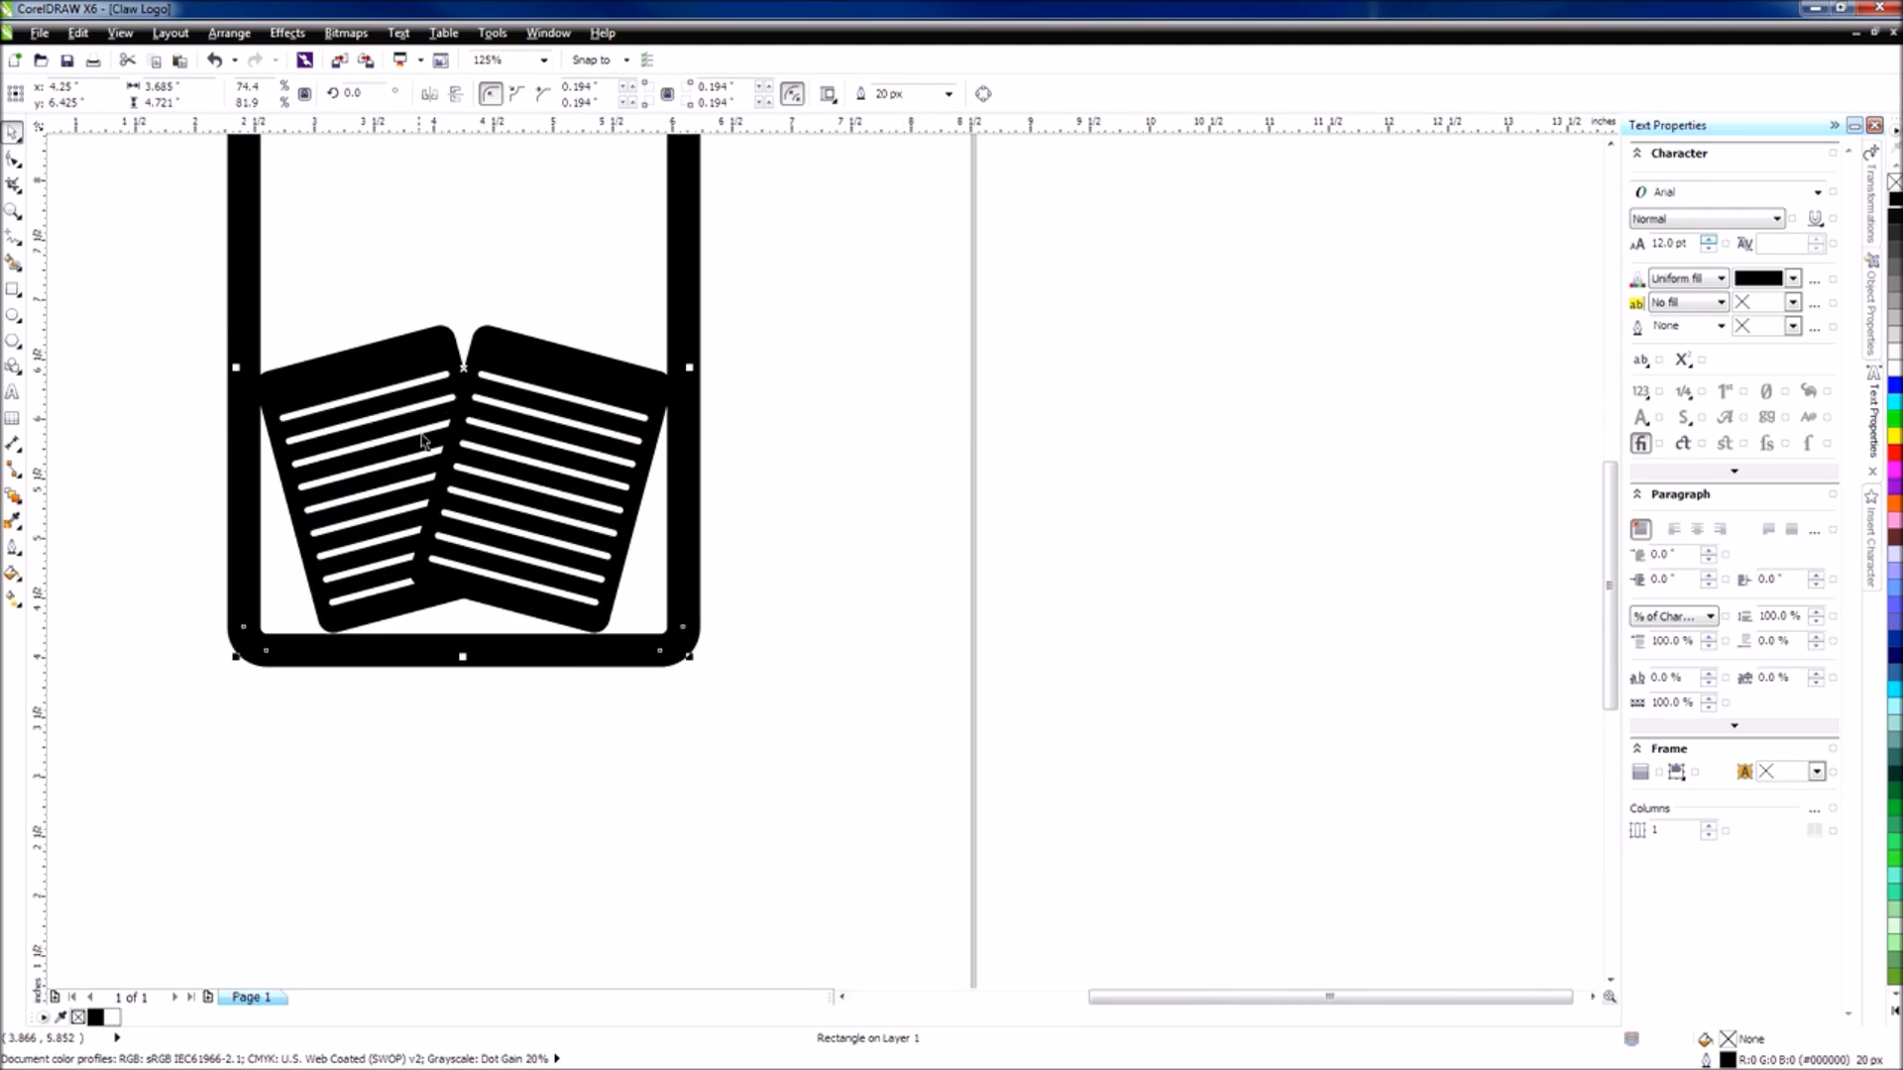
{"action": "scroll", "coordinate": [474, 367], "scroll_direction": "down", "scroll_amount": 2}
{"action": "left_click_drag", "start_coordinate": [504, 236], "coordinate": [492, 217]}
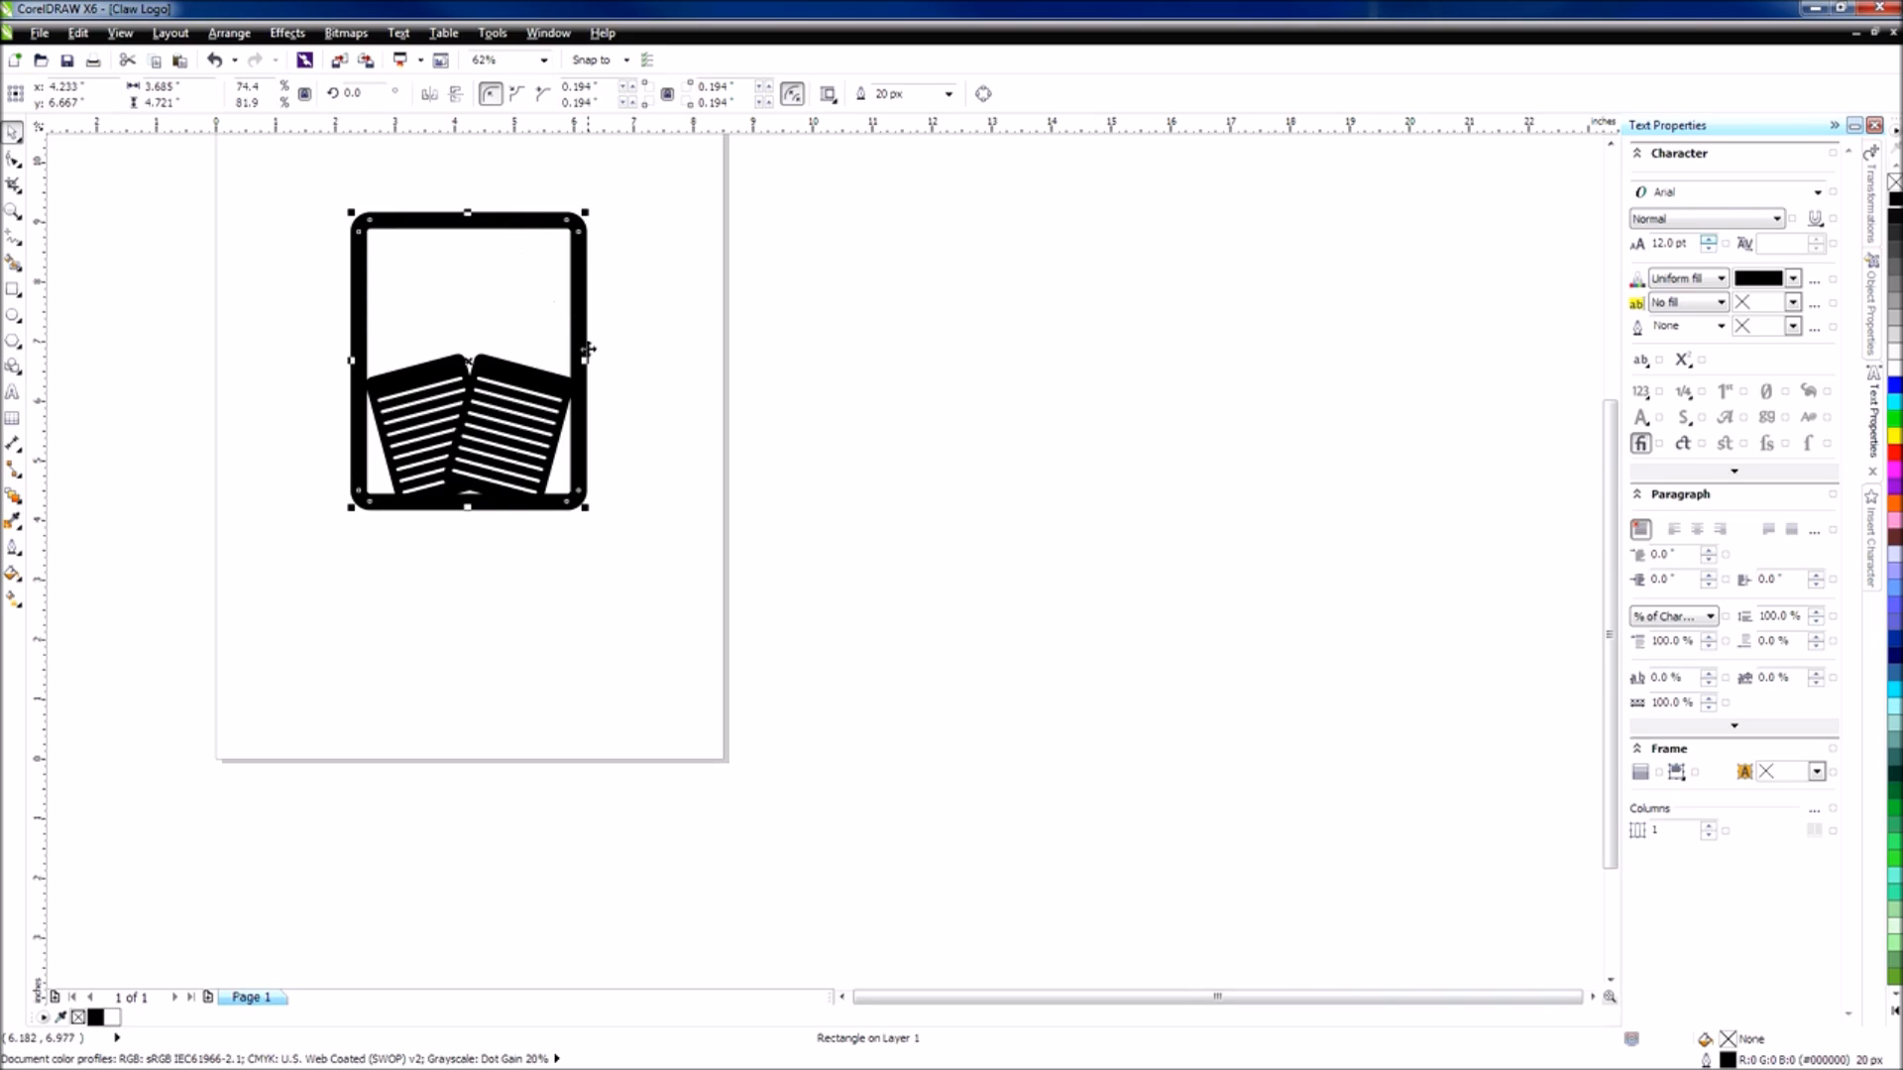
{"action": "key", "text": "p"}
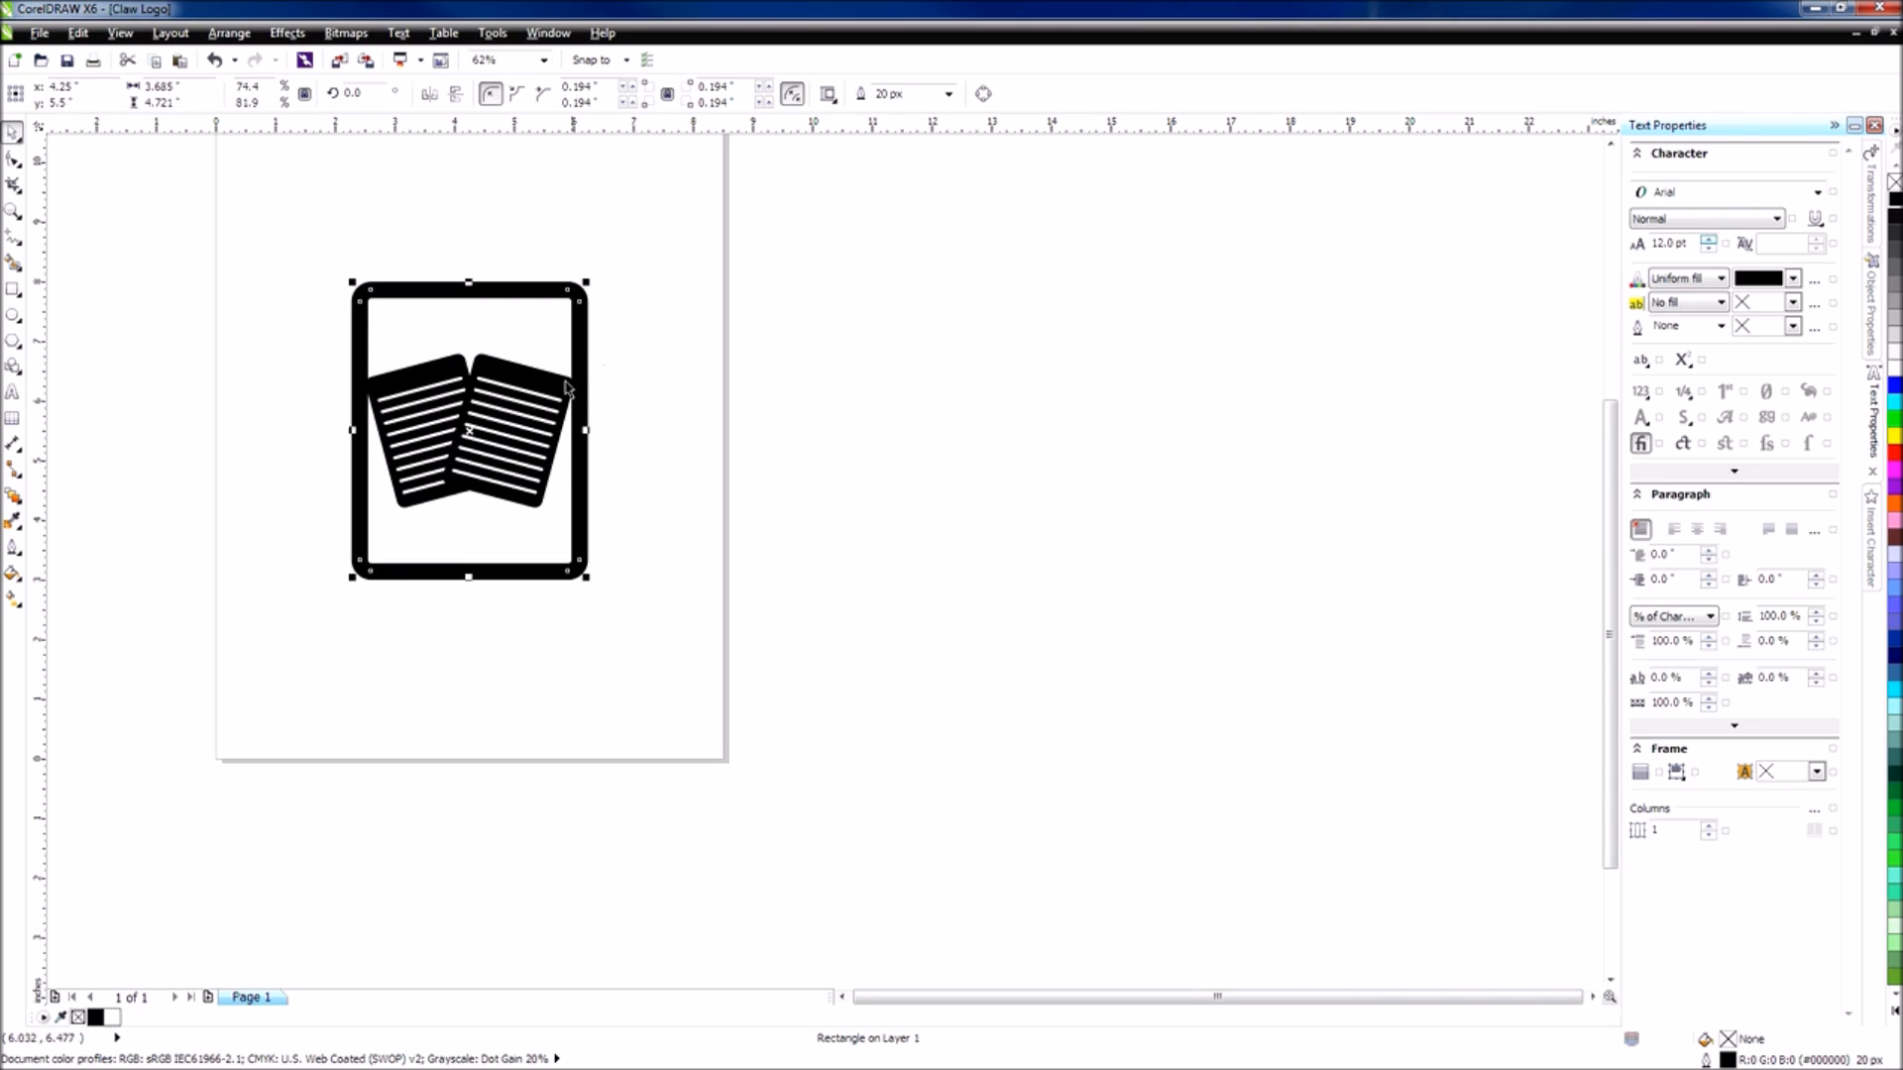
{"action": "left_click_drag", "start_coordinate": [470, 430], "coordinate": [470, 354]}
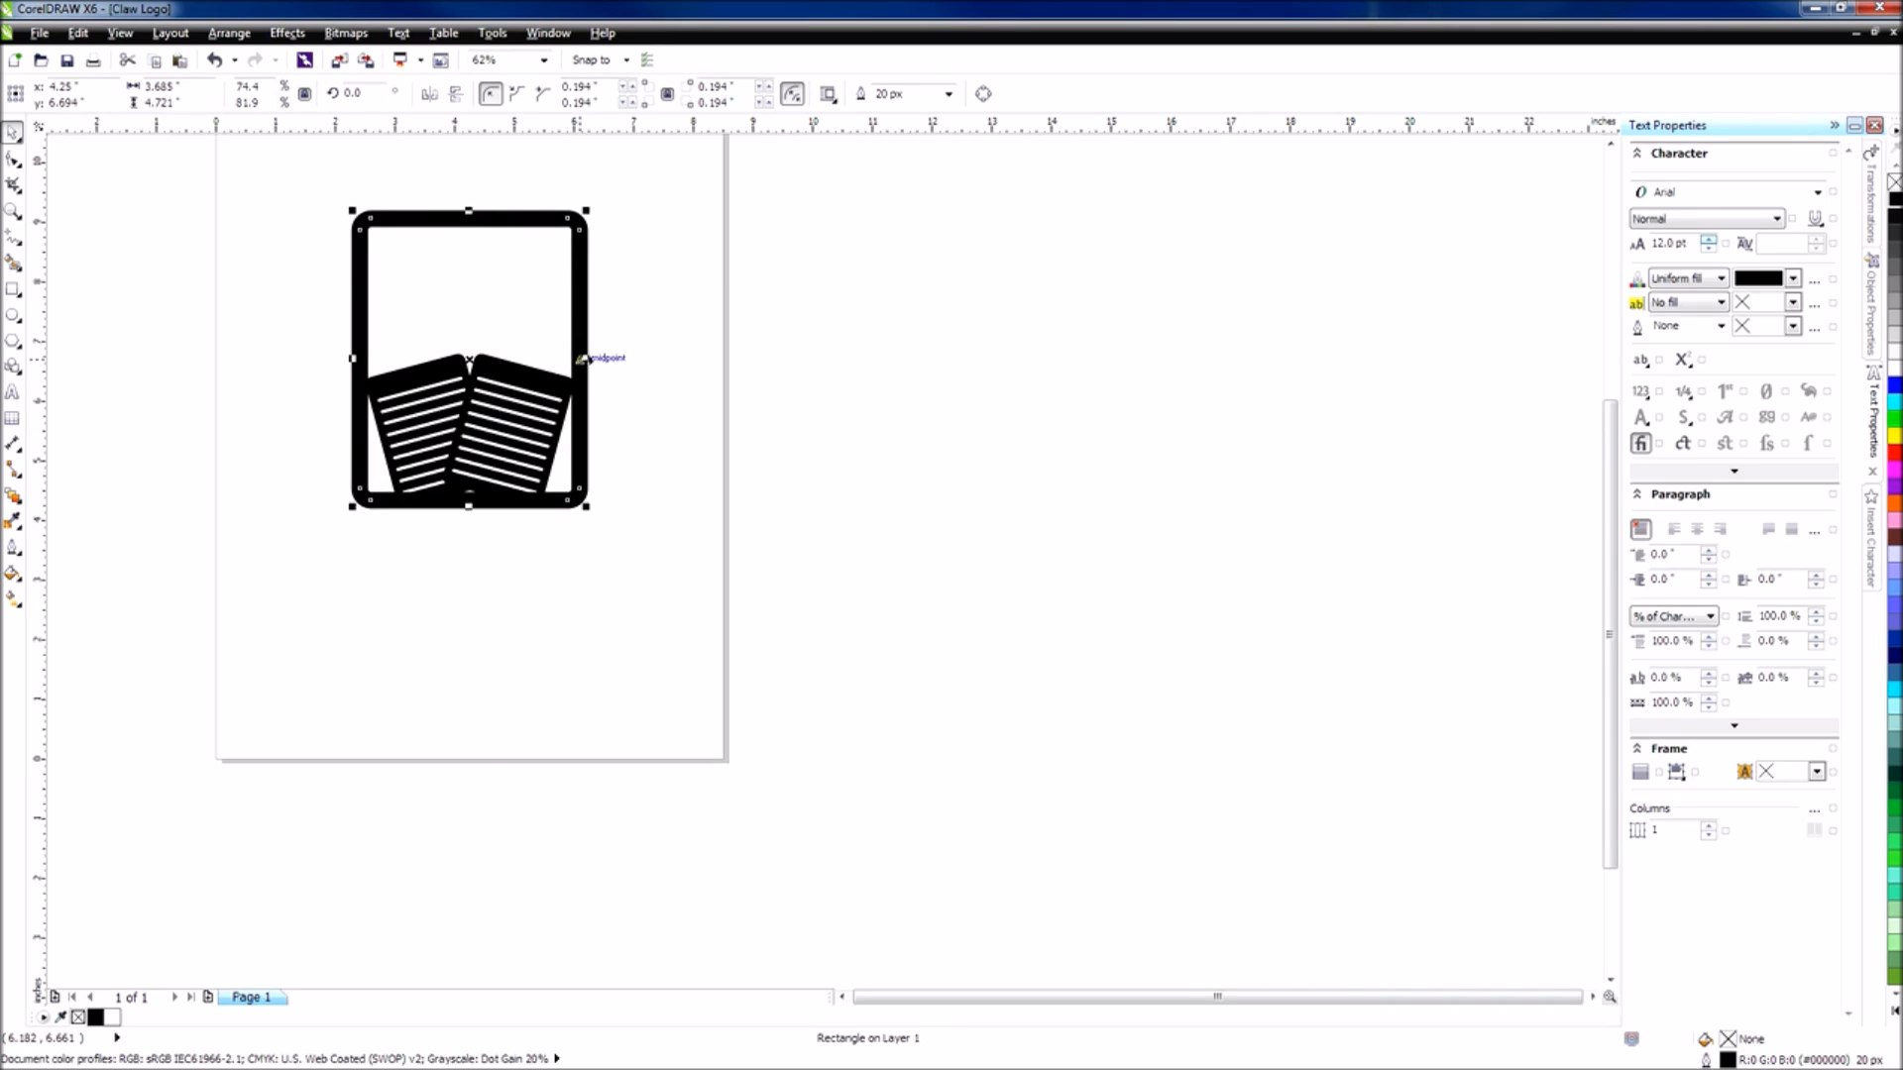
{"action": "left_click_drag", "start_coordinate": [469, 211], "coordinate": [470, 224]}
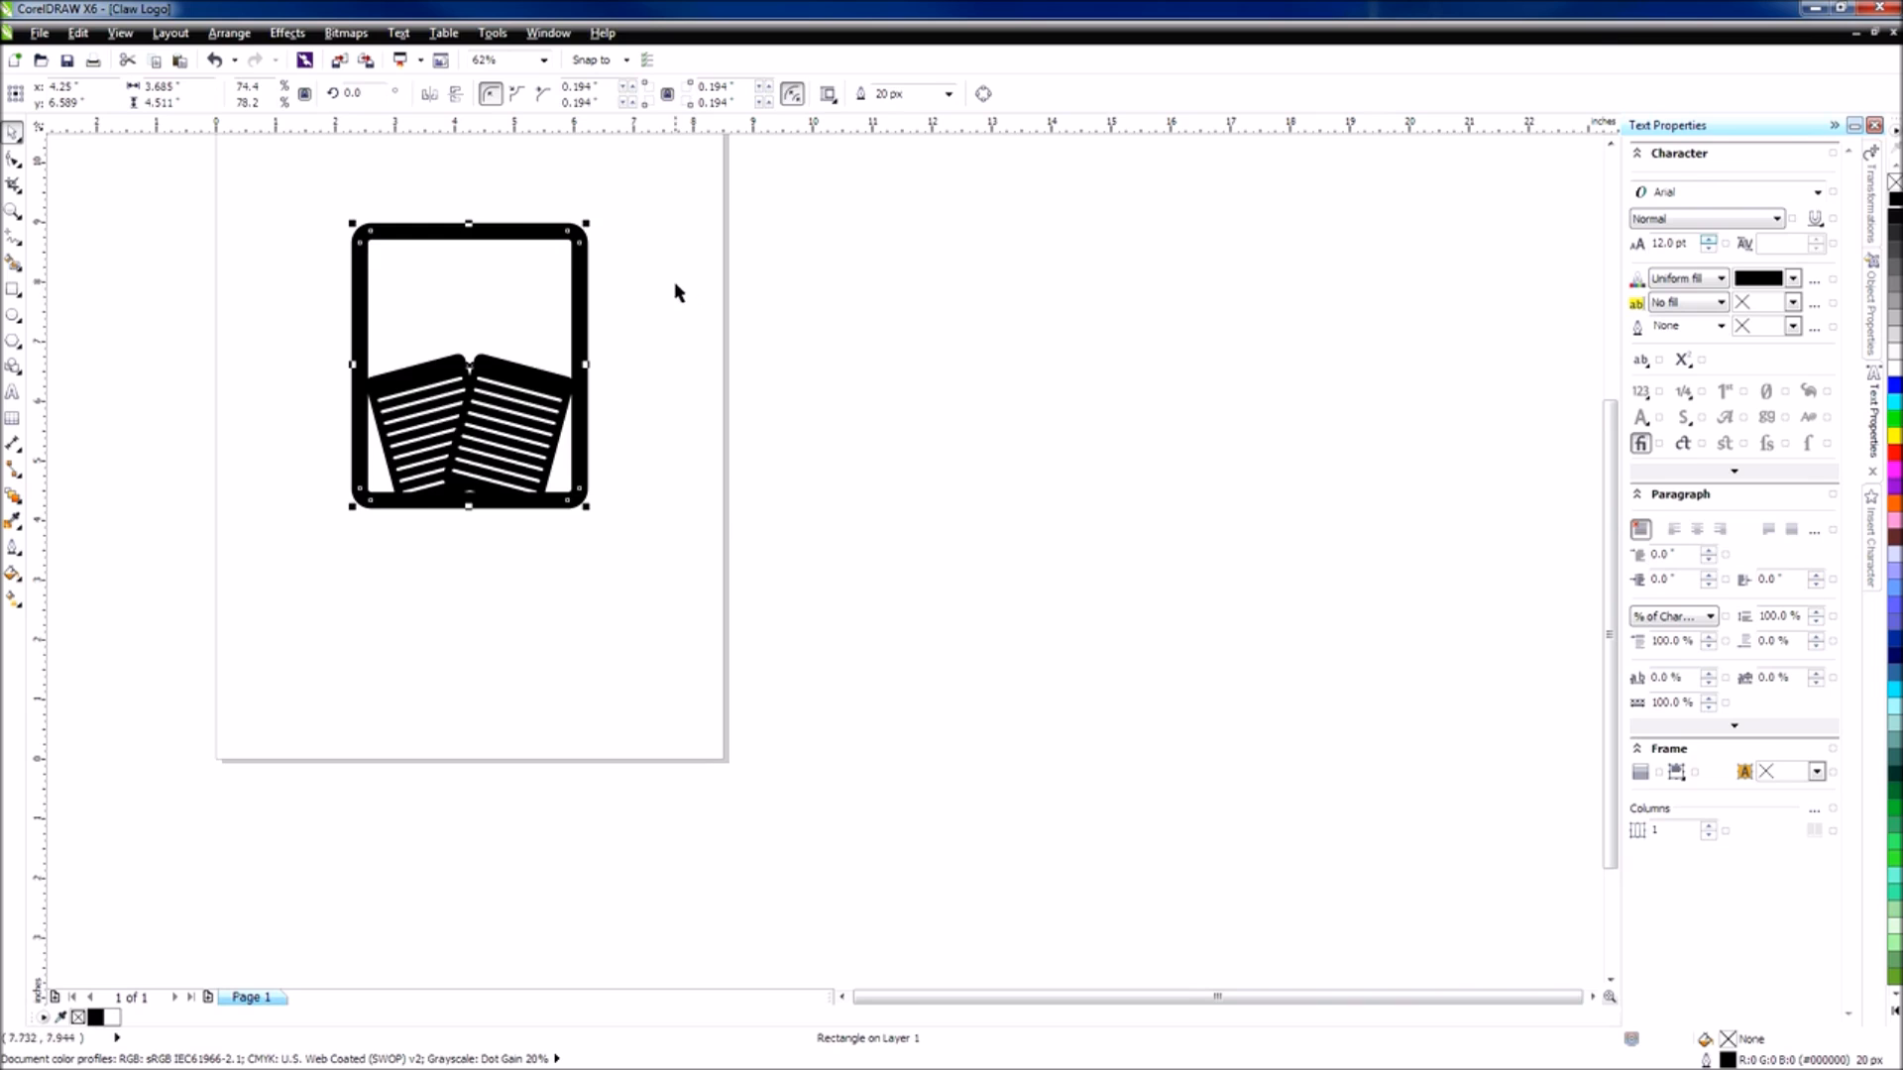
{"action": "left_click", "coordinate": [656, 298]}
{"action": "scroll", "coordinate": [645, 305], "scroll_direction": "down", "scroll_amount": 1}
{"action": "scroll", "coordinate": [612, 244], "scroll_direction": "up", "scroll_amount": 1}
{"action": "scroll", "coordinate": [616, 315], "scroll_direction": "up", "scroll_amount": 1}
{"action": "scroll", "coordinate": [624, 308], "scroll_direction": "down", "scroll_amount": 1}
{"action": "scroll", "coordinate": [621, 293], "scroll_direction": "up", "scroll_amount": 1}
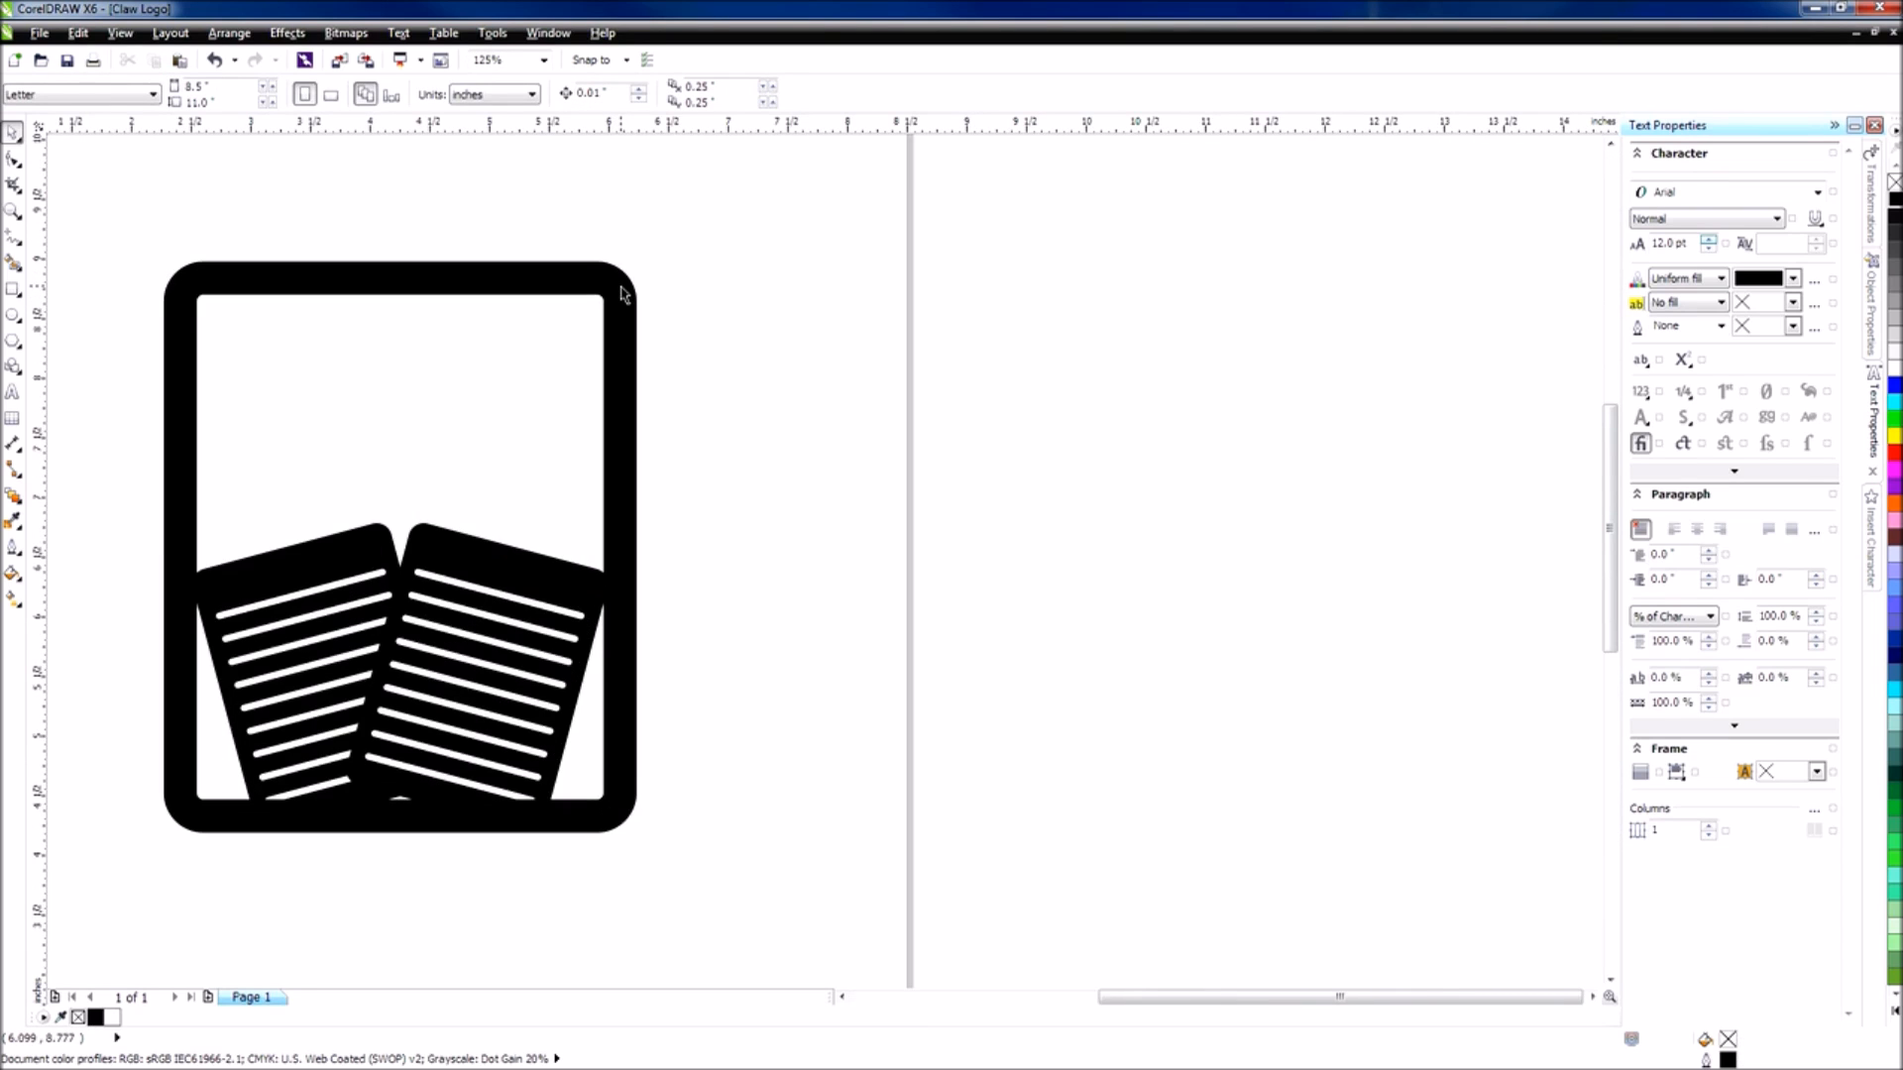
{"action": "left_click", "coordinate": [622, 294]}
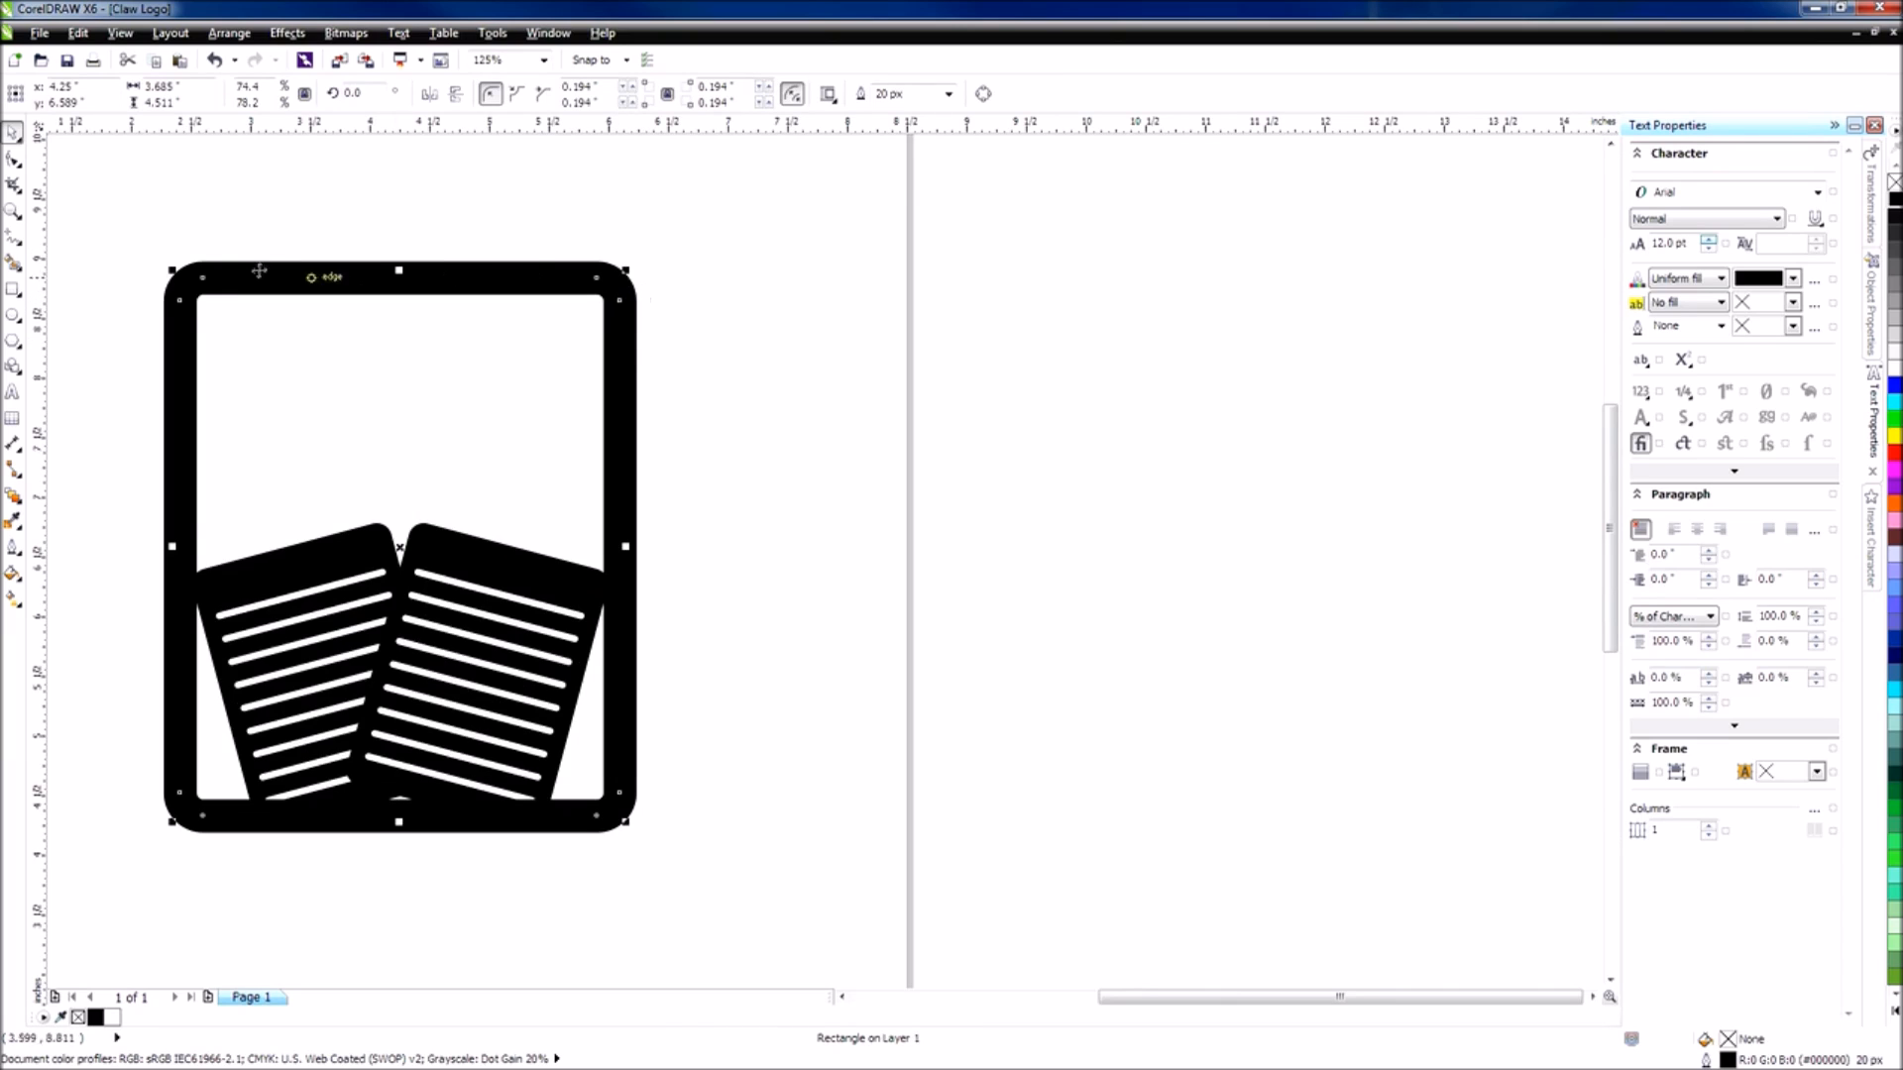
Draw a test rectangle about 2.43 by 3.52 inches beside the page and place a smaller concentric copy inside it.
{"action": "left_click", "coordinate": [14, 289]}
{"action": "left_click_drag", "start_coordinate": [972, 271], "coordinate": [1265, 693]}
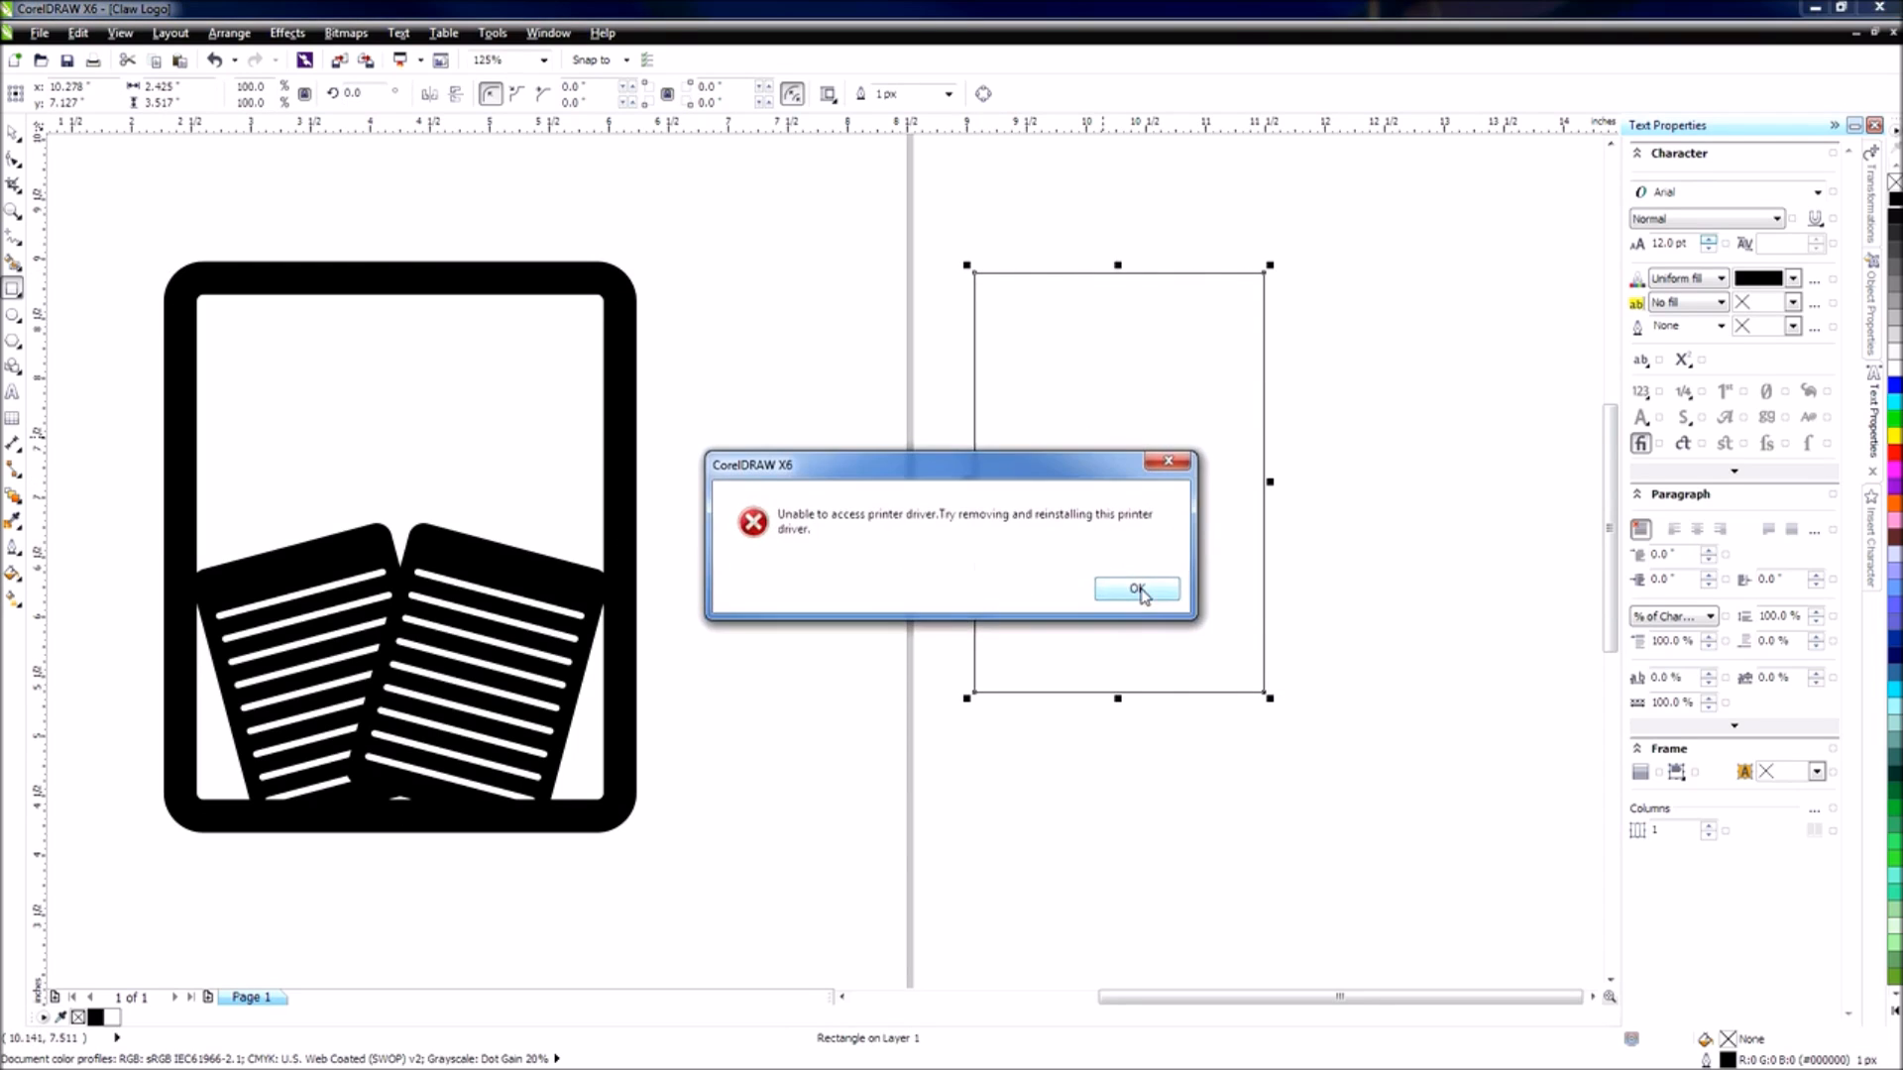
{"action": "left_click", "coordinate": [1138, 587]}
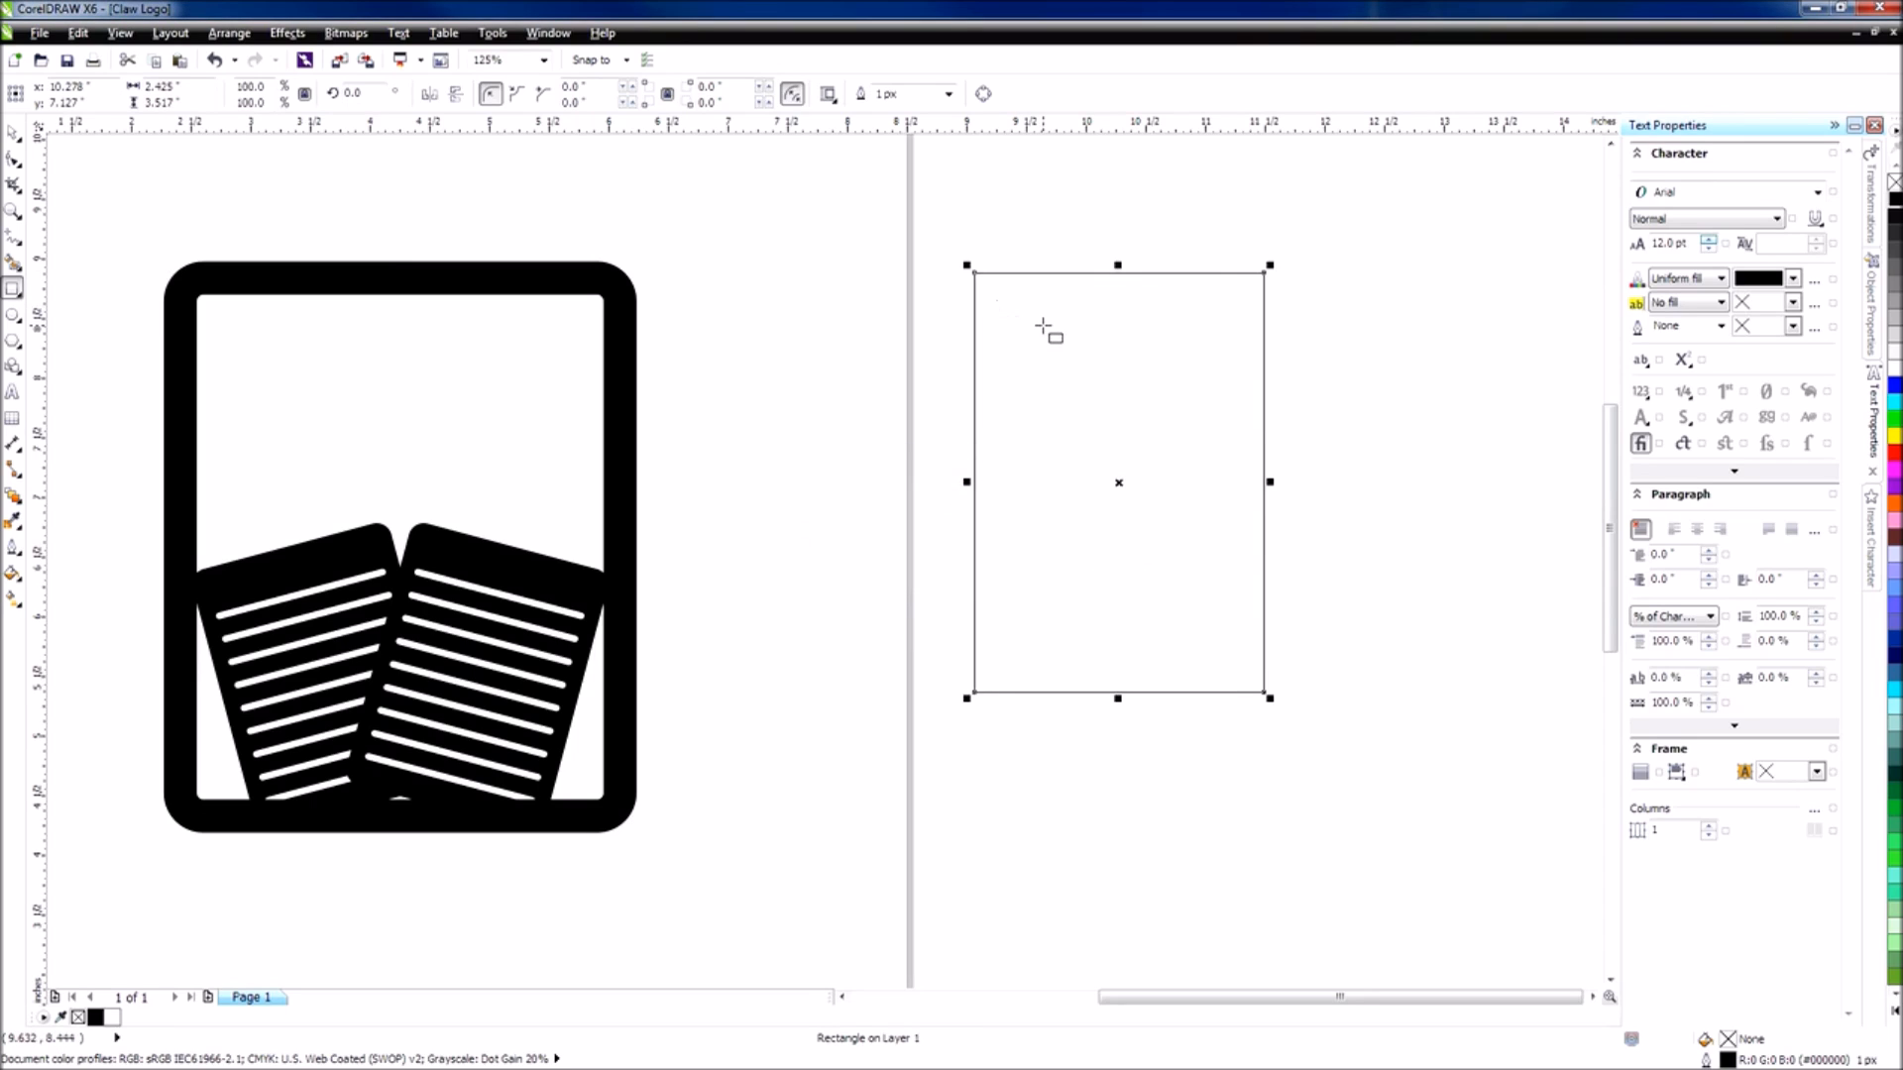
{"action": "key", "text": "space"}
{"action": "left_click_drag", "start_coordinate": [1190, 332], "coordinate": [1219, 302]}
{"action": "left_click_drag", "start_coordinate": [1149, 453], "coordinate": [1119, 483]}
{"action": "left_click_drag", "start_coordinate": [1270, 266], "coordinate": [1253, 289]}
{"action": "left_click", "coordinate": [1296, 327]}
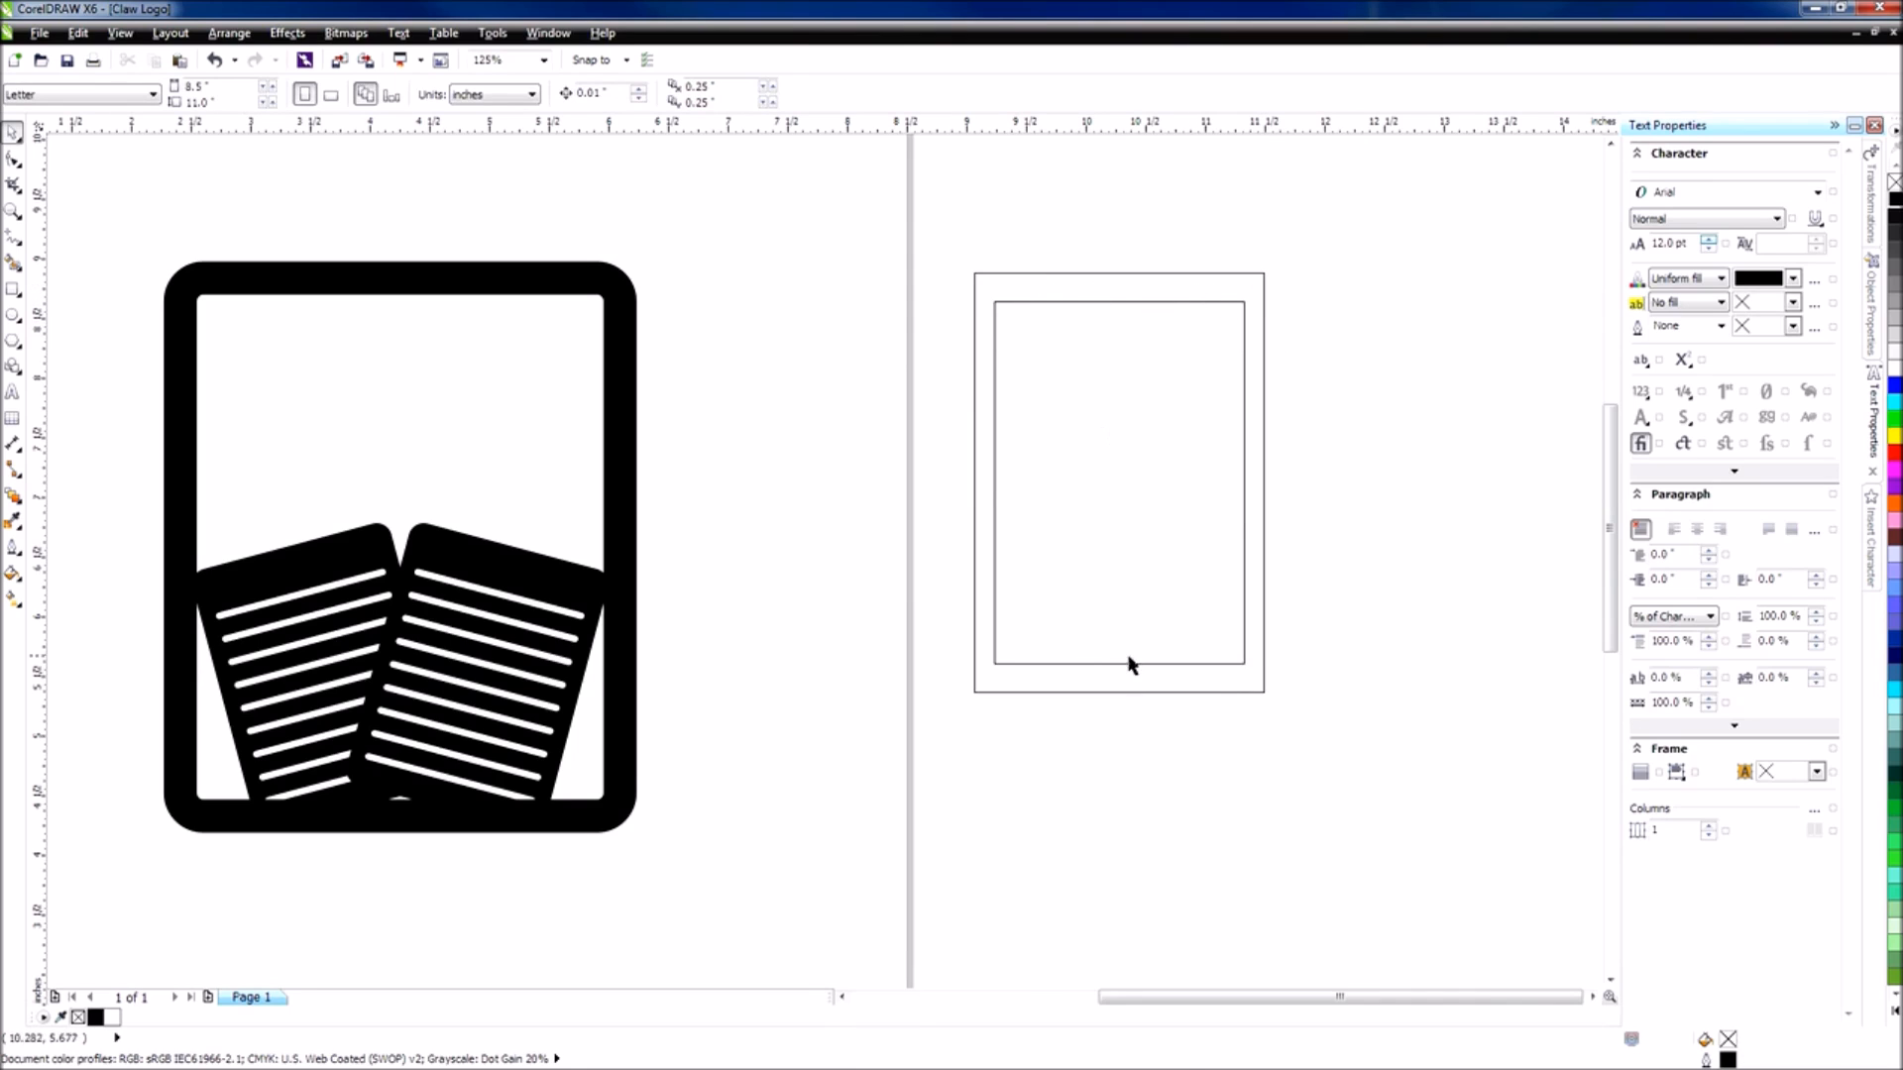
Delete both test rectangles beside the page.
{"action": "left_click_drag", "start_coordinate": [1378, 767], "coordinate": [847, 229]}
{"action": "key", "text": "Delete"}
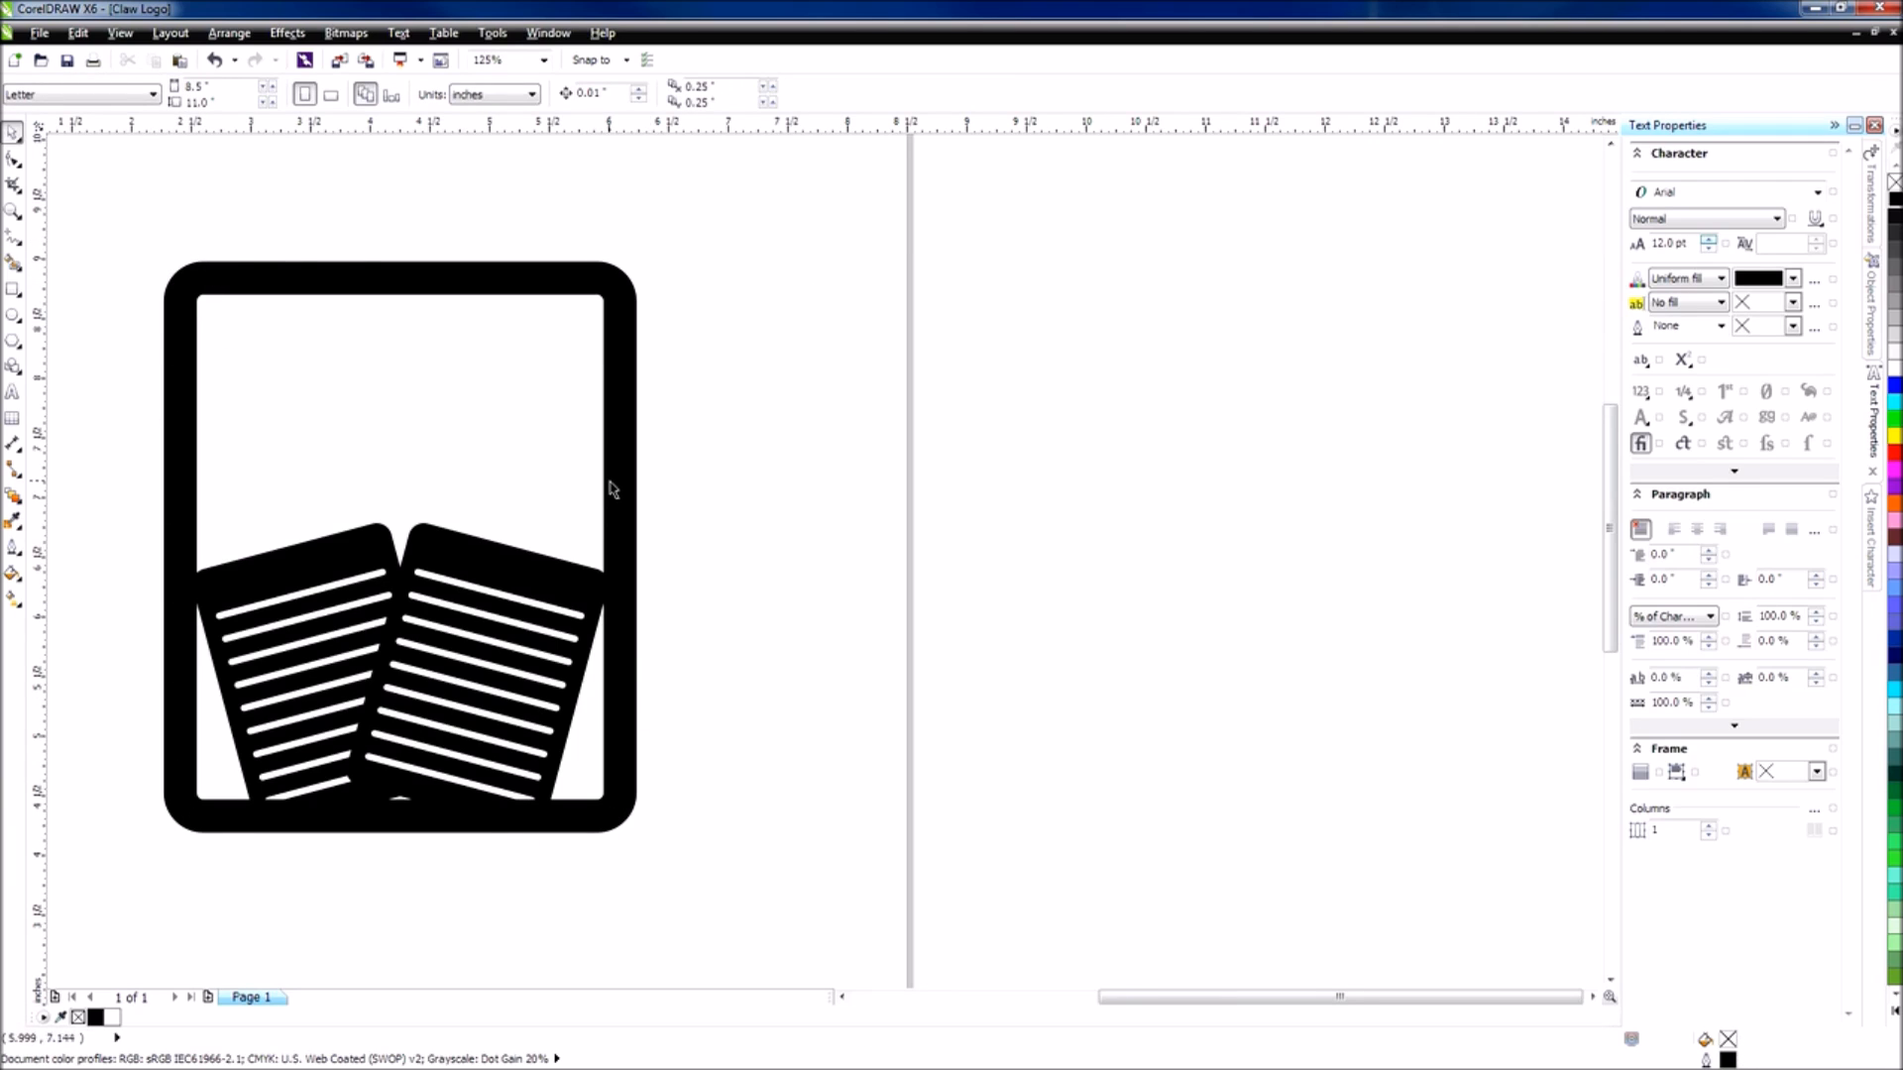
{"action": "scroll", "coordinate": [787, 774], "scroll_direction": "down", "scroll_amount": 1}
{"action": "scroll", "coordinate": [723, 815], "scroll_direction": "up", "scroll_amount": 1}
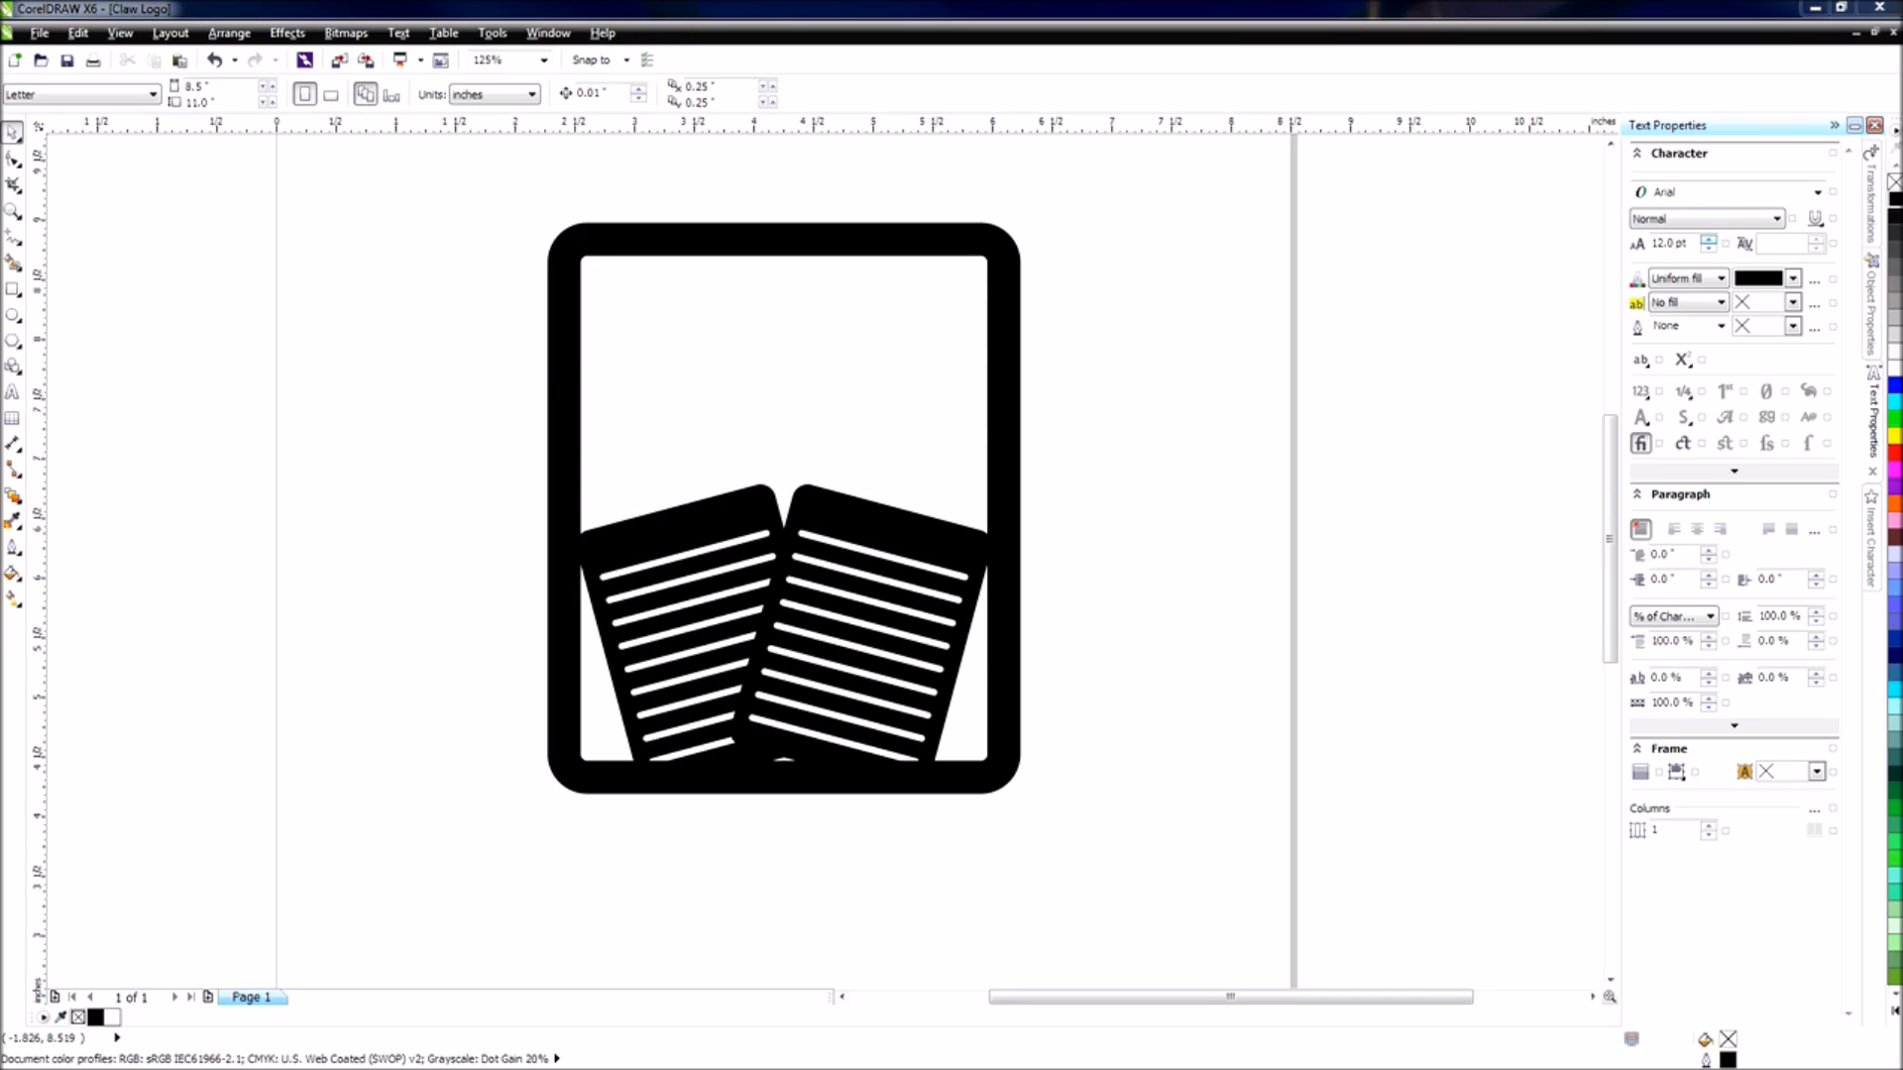
Try scaling the frame by its upper-right corner to about 2.18 by 2.67 inches and 3.46 by 4.23 inches, and undo both changes.
{"action": "left_click", "coordinate": [561, 364]}
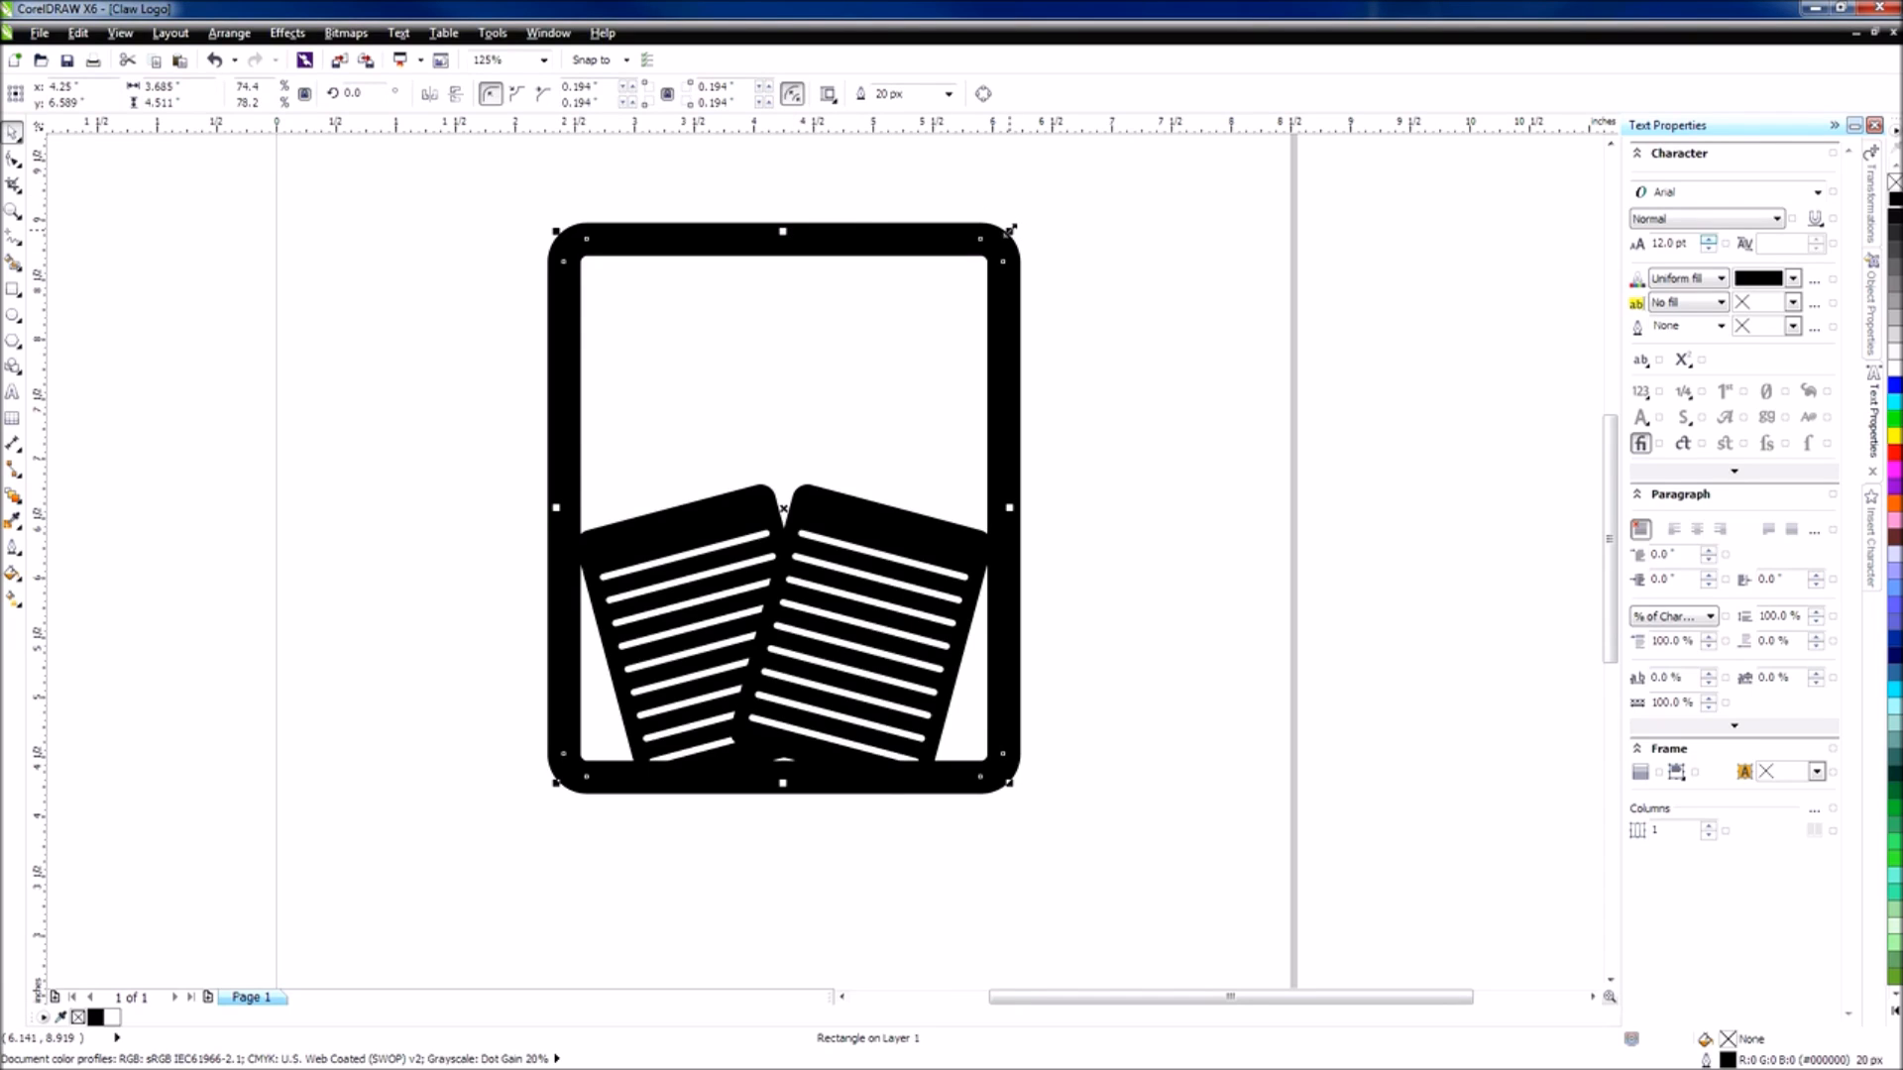
{"action": "left_click_drag", "start_coordinate": [1010, 231], "coordinate": [833, 347]}
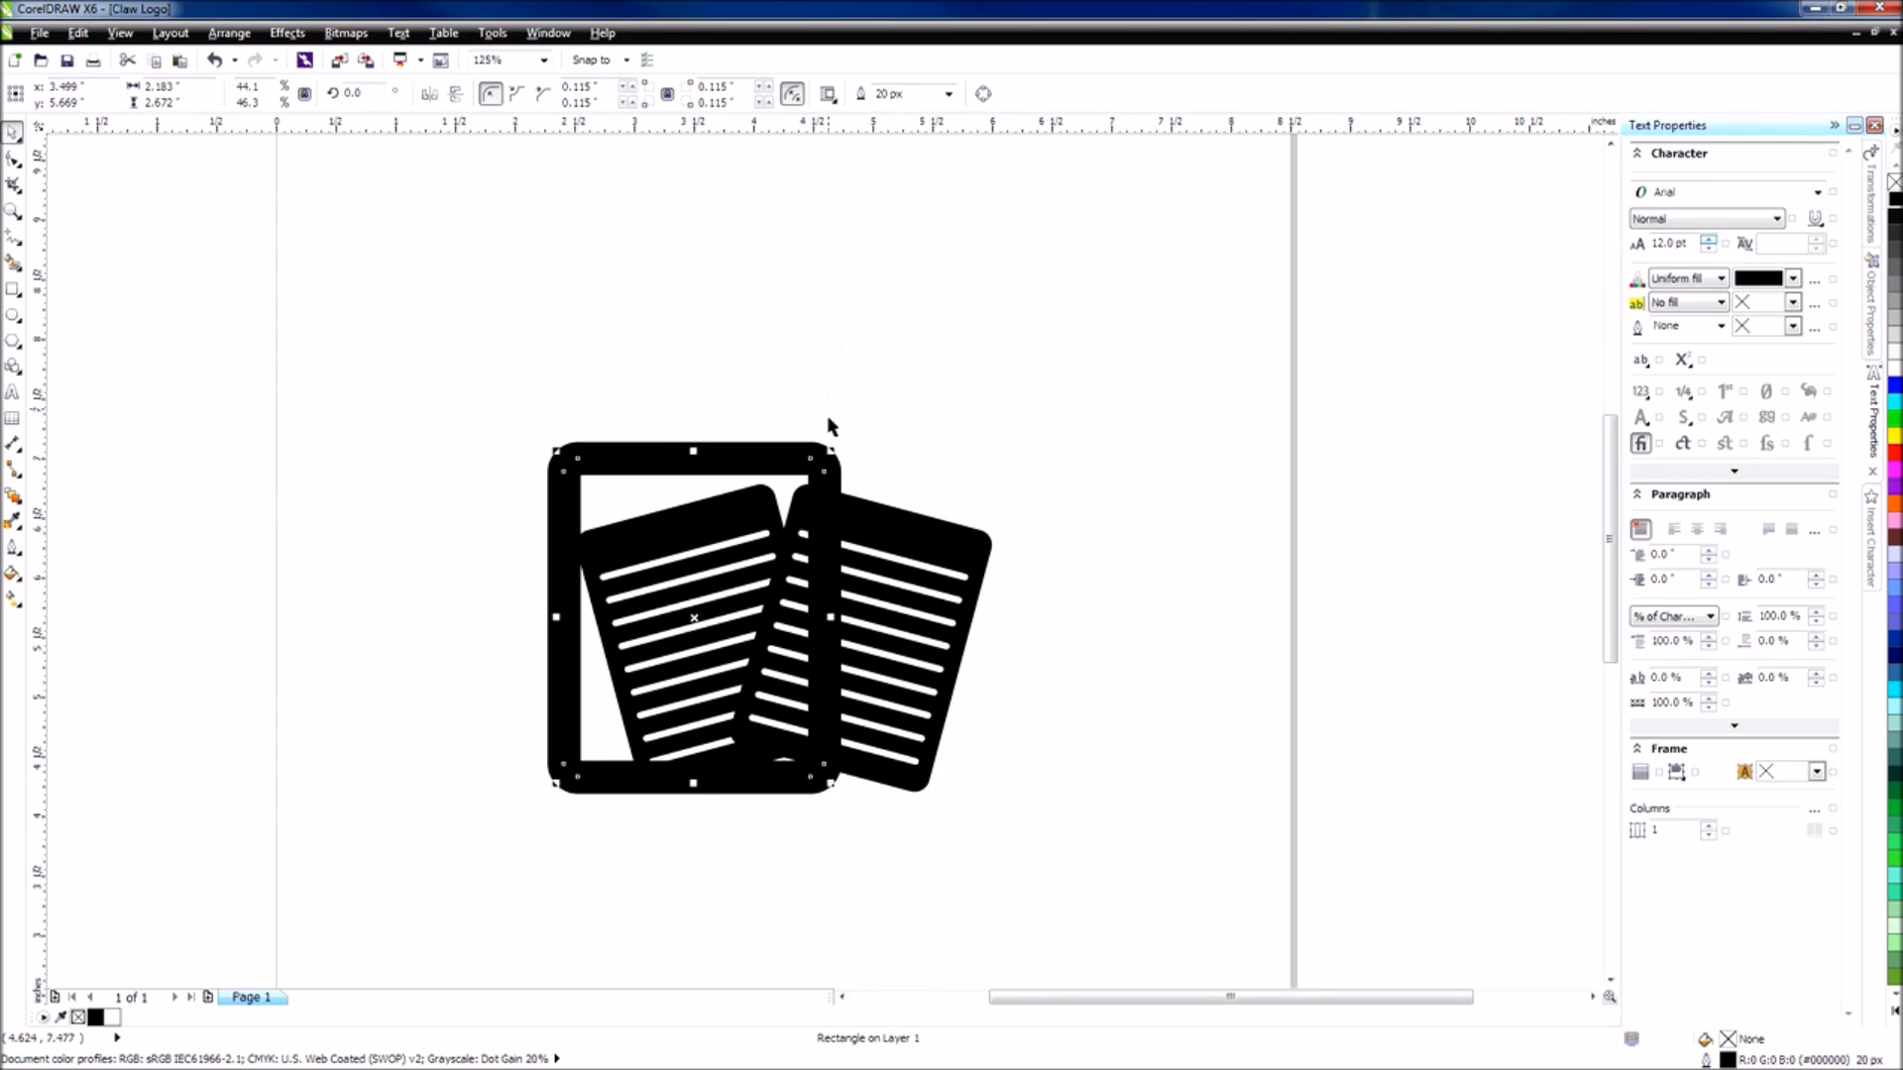
{"action": "left_click_drag", "start_coordinate": [832, 451], "coordinate": [984, 261]}
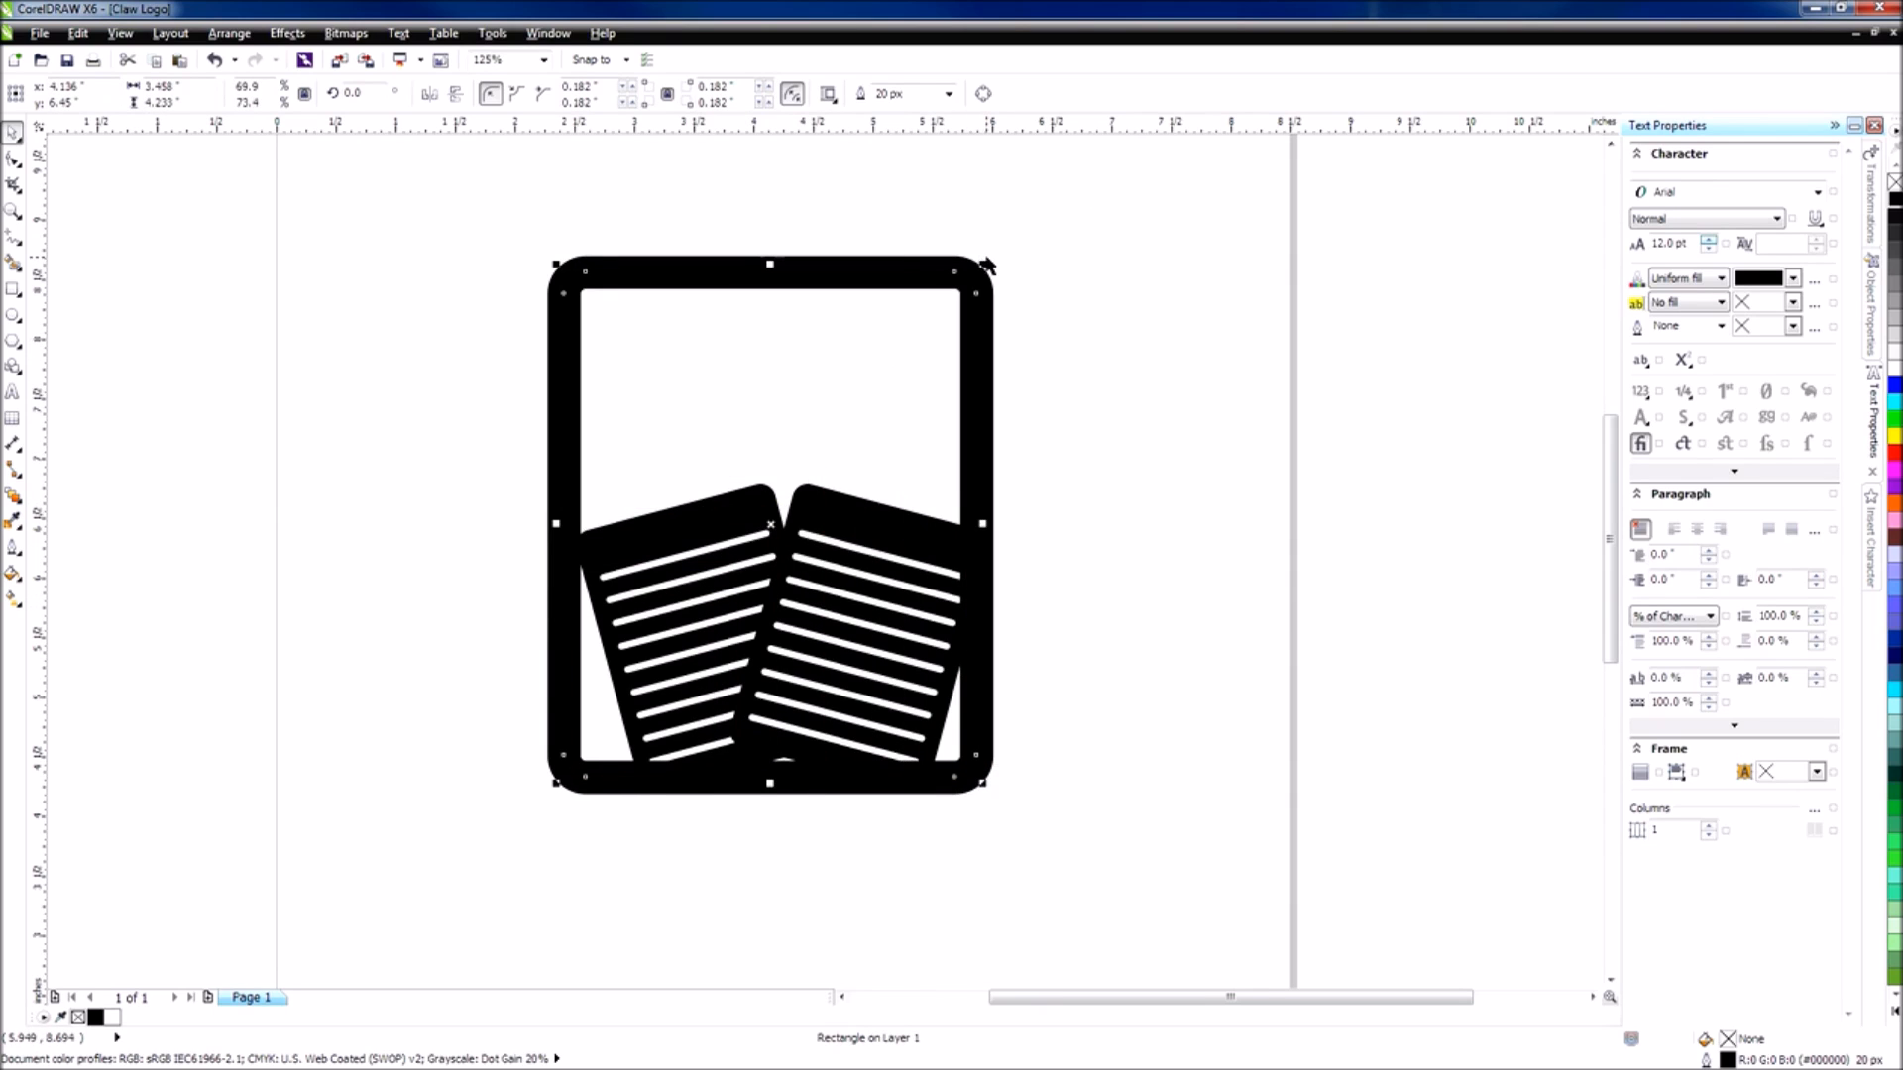
{"action": "key", "text": "ctrl+z"}
{"action": "key", "text": "ctrl+z"}
{"action": "key", "text": "ctrl+z"}
{"action": "key", "text": "ctrl+z"}
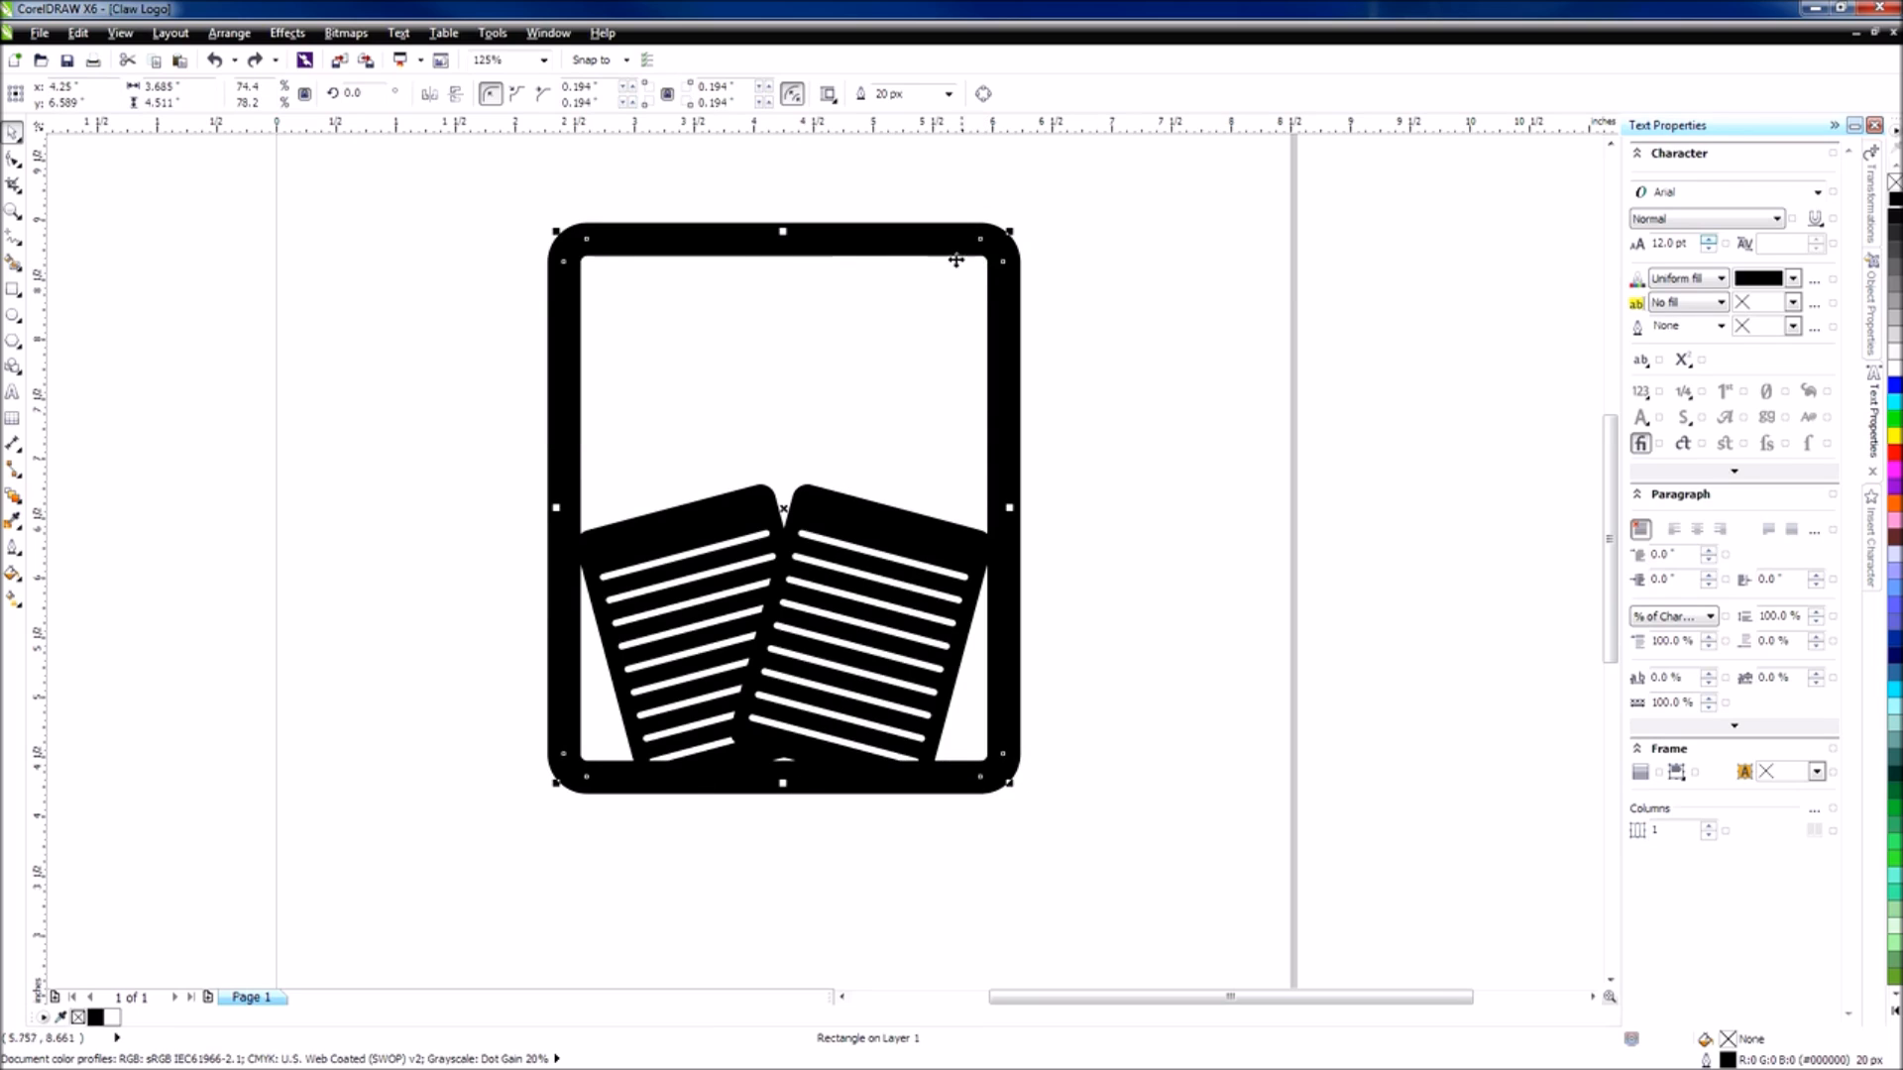
Convert the rounded frame's outline to an object.
{"action": "left_click", "coordinate": [227, 34]}
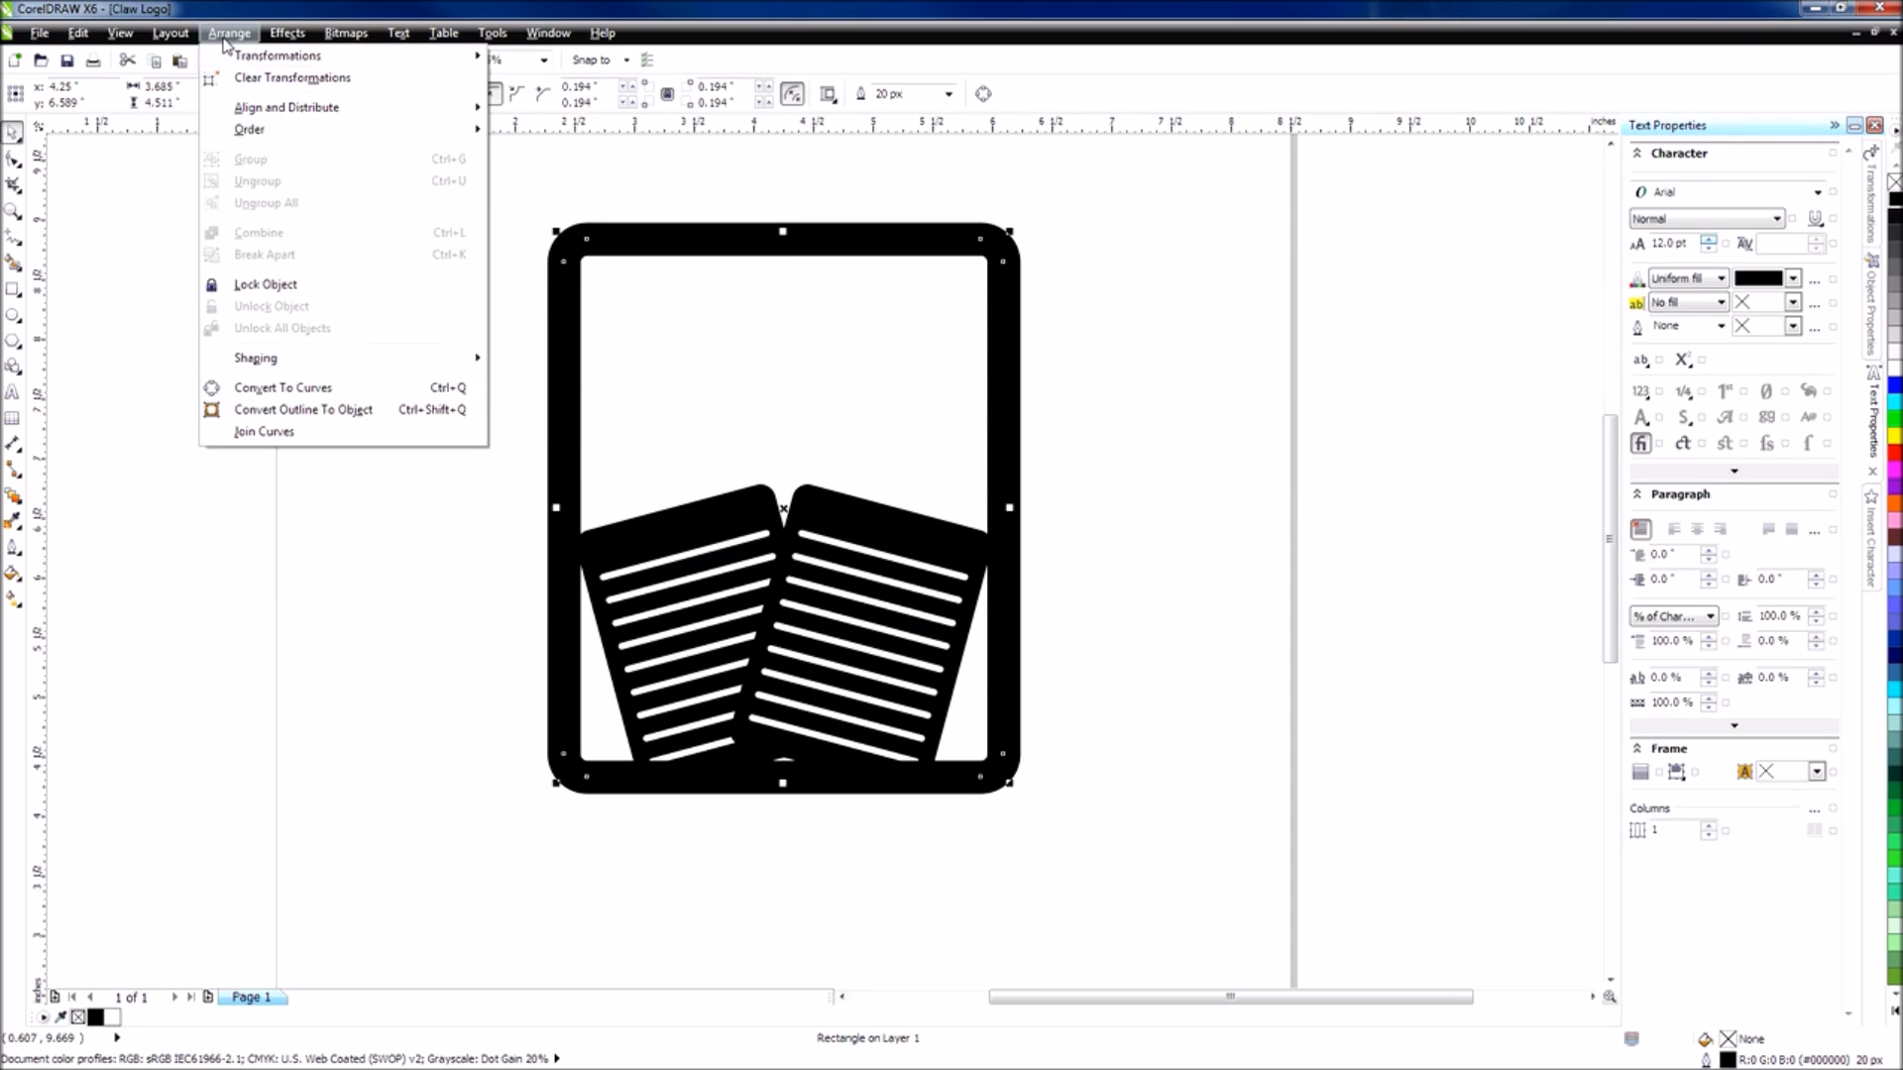
{"action": "left_click", "coordinate": [308, 411]}
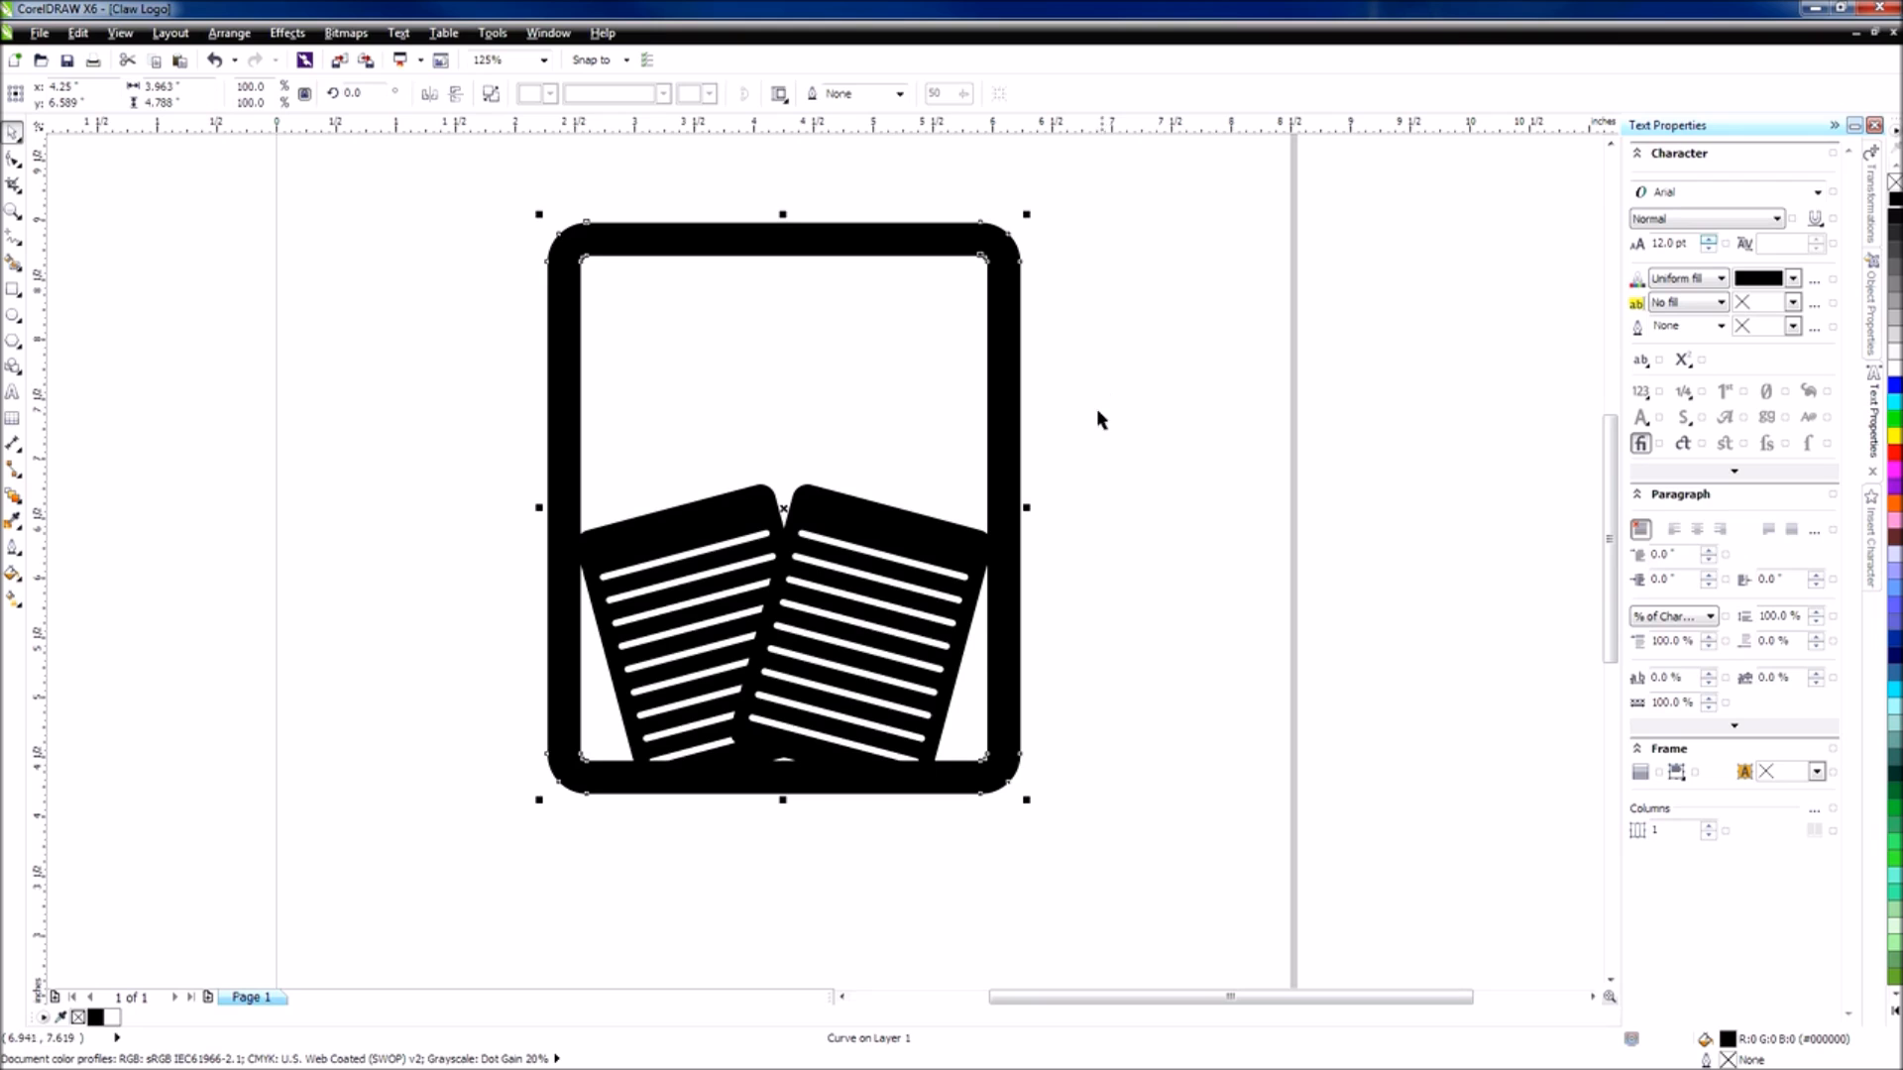
Try enlarging the converted frame about its center to about 7.43 by 8.97 inches, and undo the scaling.
{"action": "left_click_drag", "start_coordinate": [539, 799], "coordinate": [297, 947]}
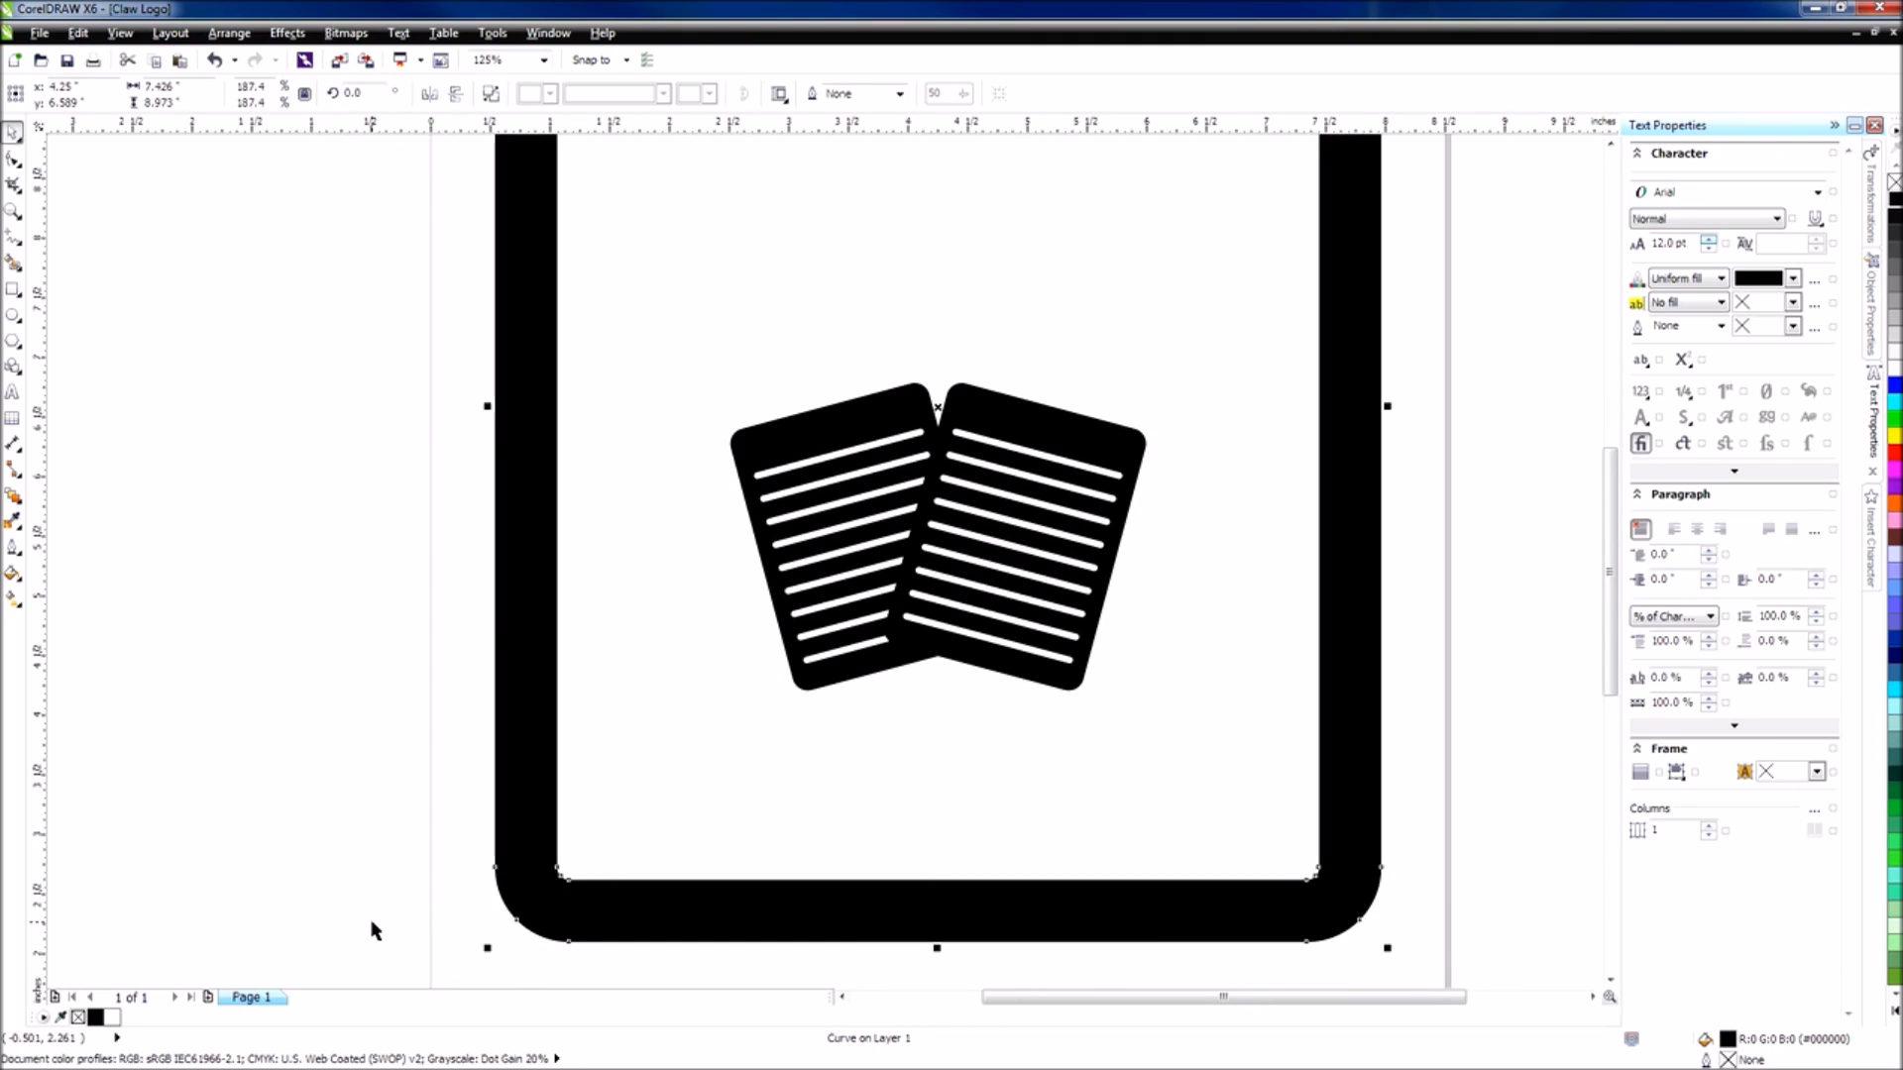
{"action": "key", "text": "ctrl+z"}
{"action": "left_click", "coordinate": [1329, 639]}
{"action": "scroll", "coordinate": [1329, 639], "scroll_direction": "down", "scroll_amount": 1}
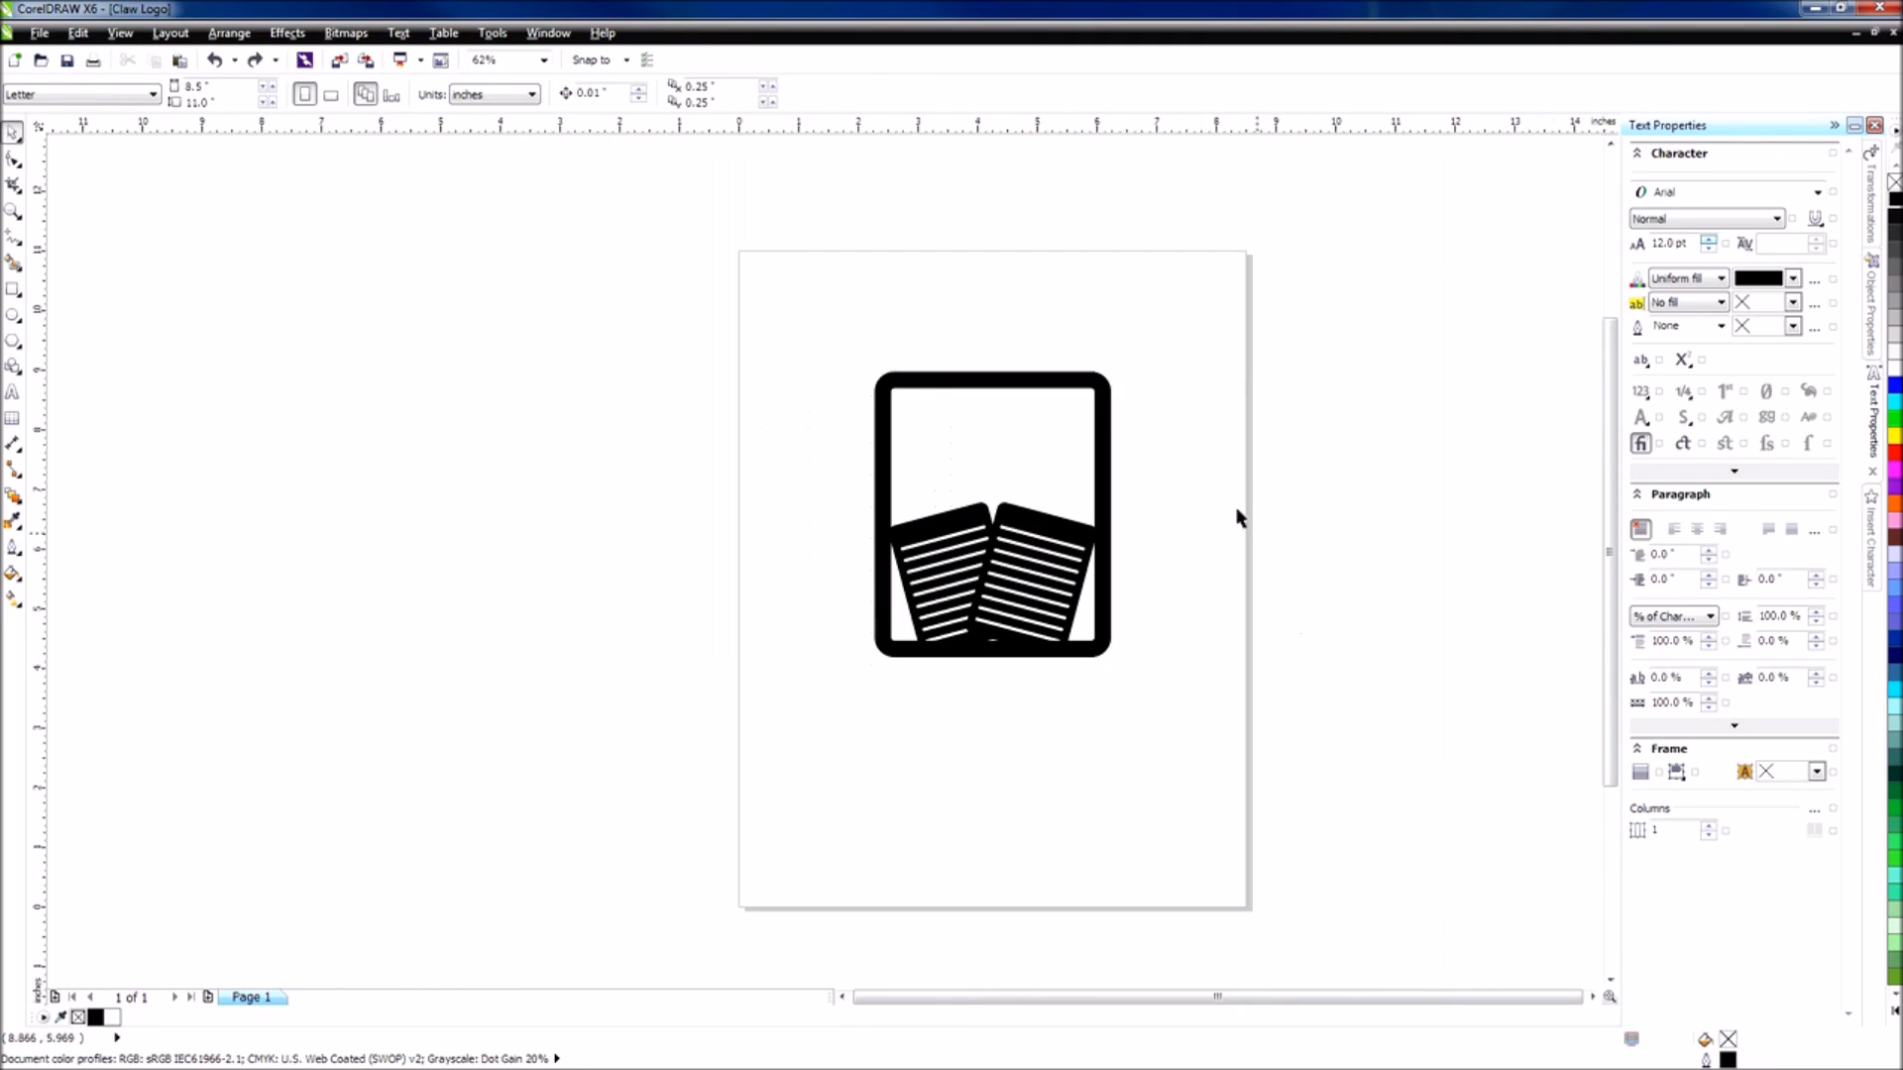
{"action": "scroll", "coordinate": [1140, 473], "scroll_direction": "up", "scroll_amount": 1}
{"action": "left_click", "coordinate": [1059, 486]}
{"action": "left_click", "coordinate": [1162, 523]}
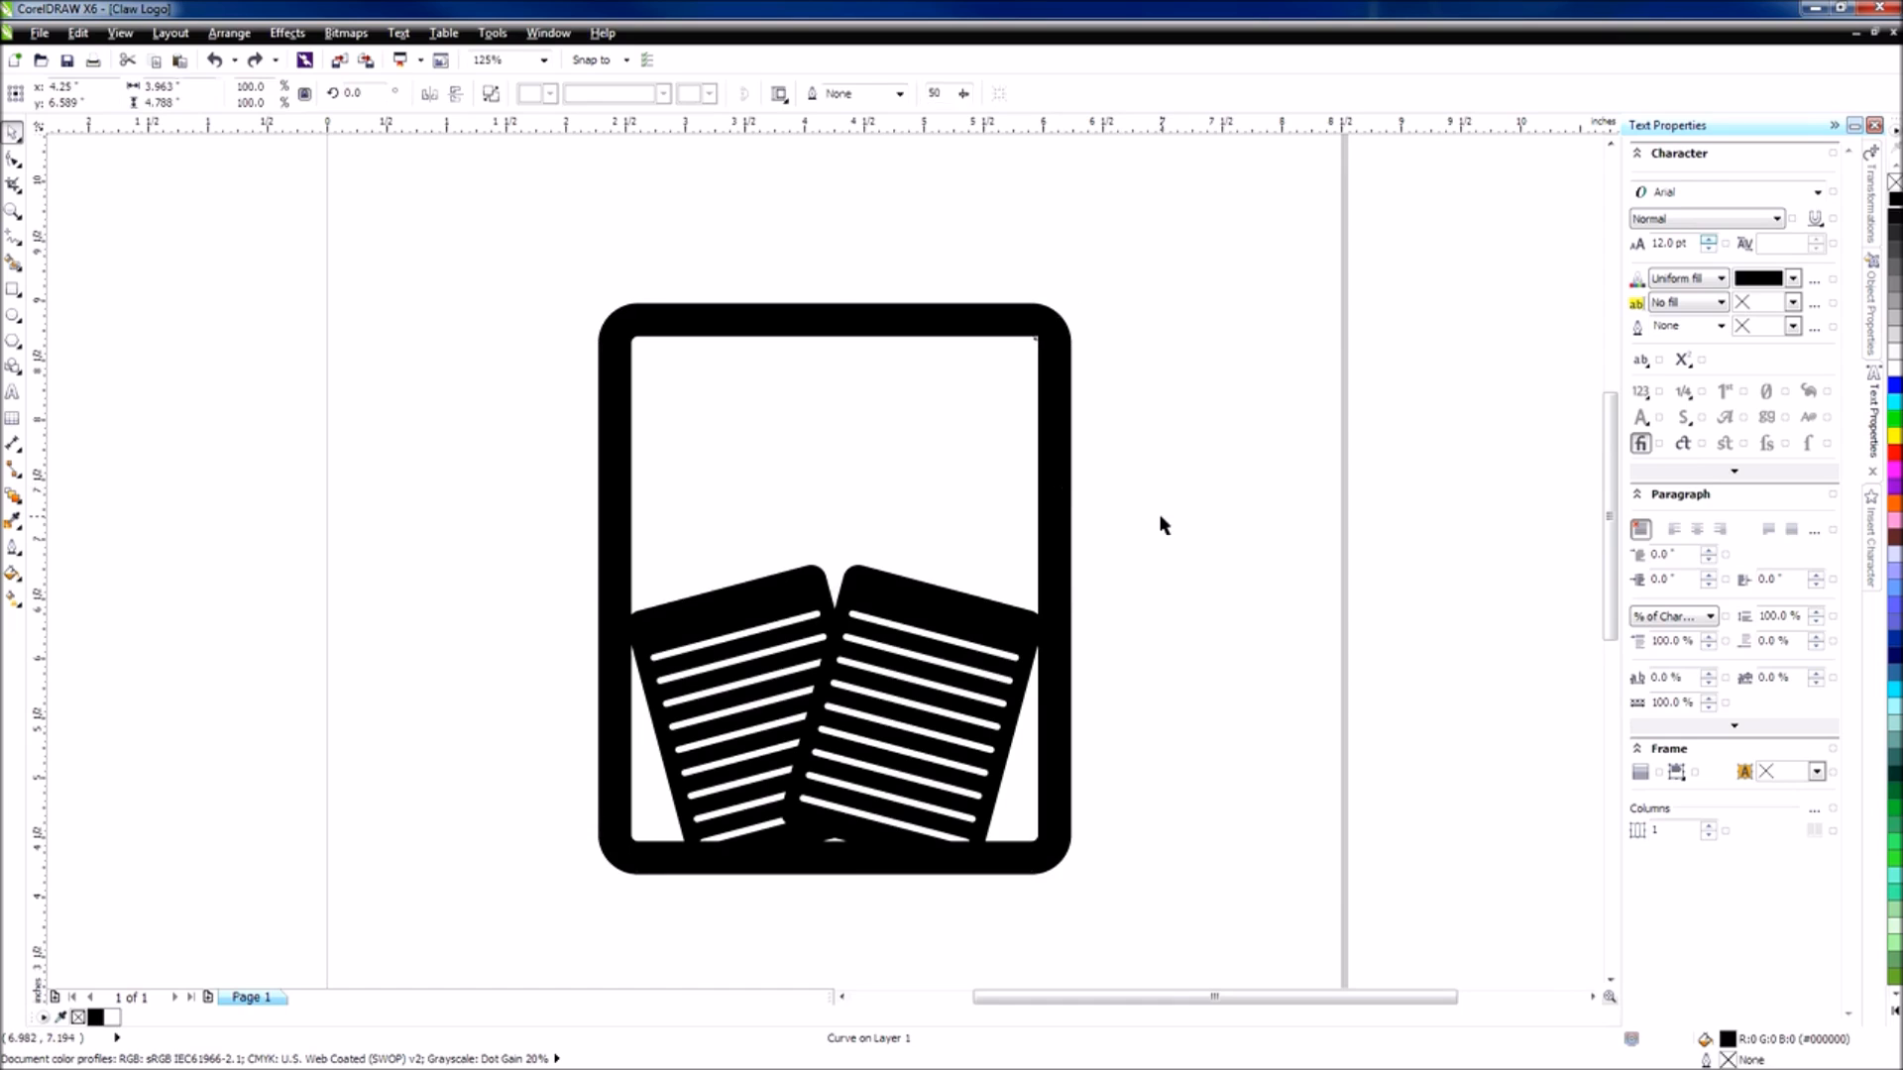
{"action": "left_click_drag", "start_coordinate": [1182, 910], "coordinate": [443, 206]}
{"action": "left_click_drag", "start_coordinate": [404, 420], "coordinate": [1157, 934]}
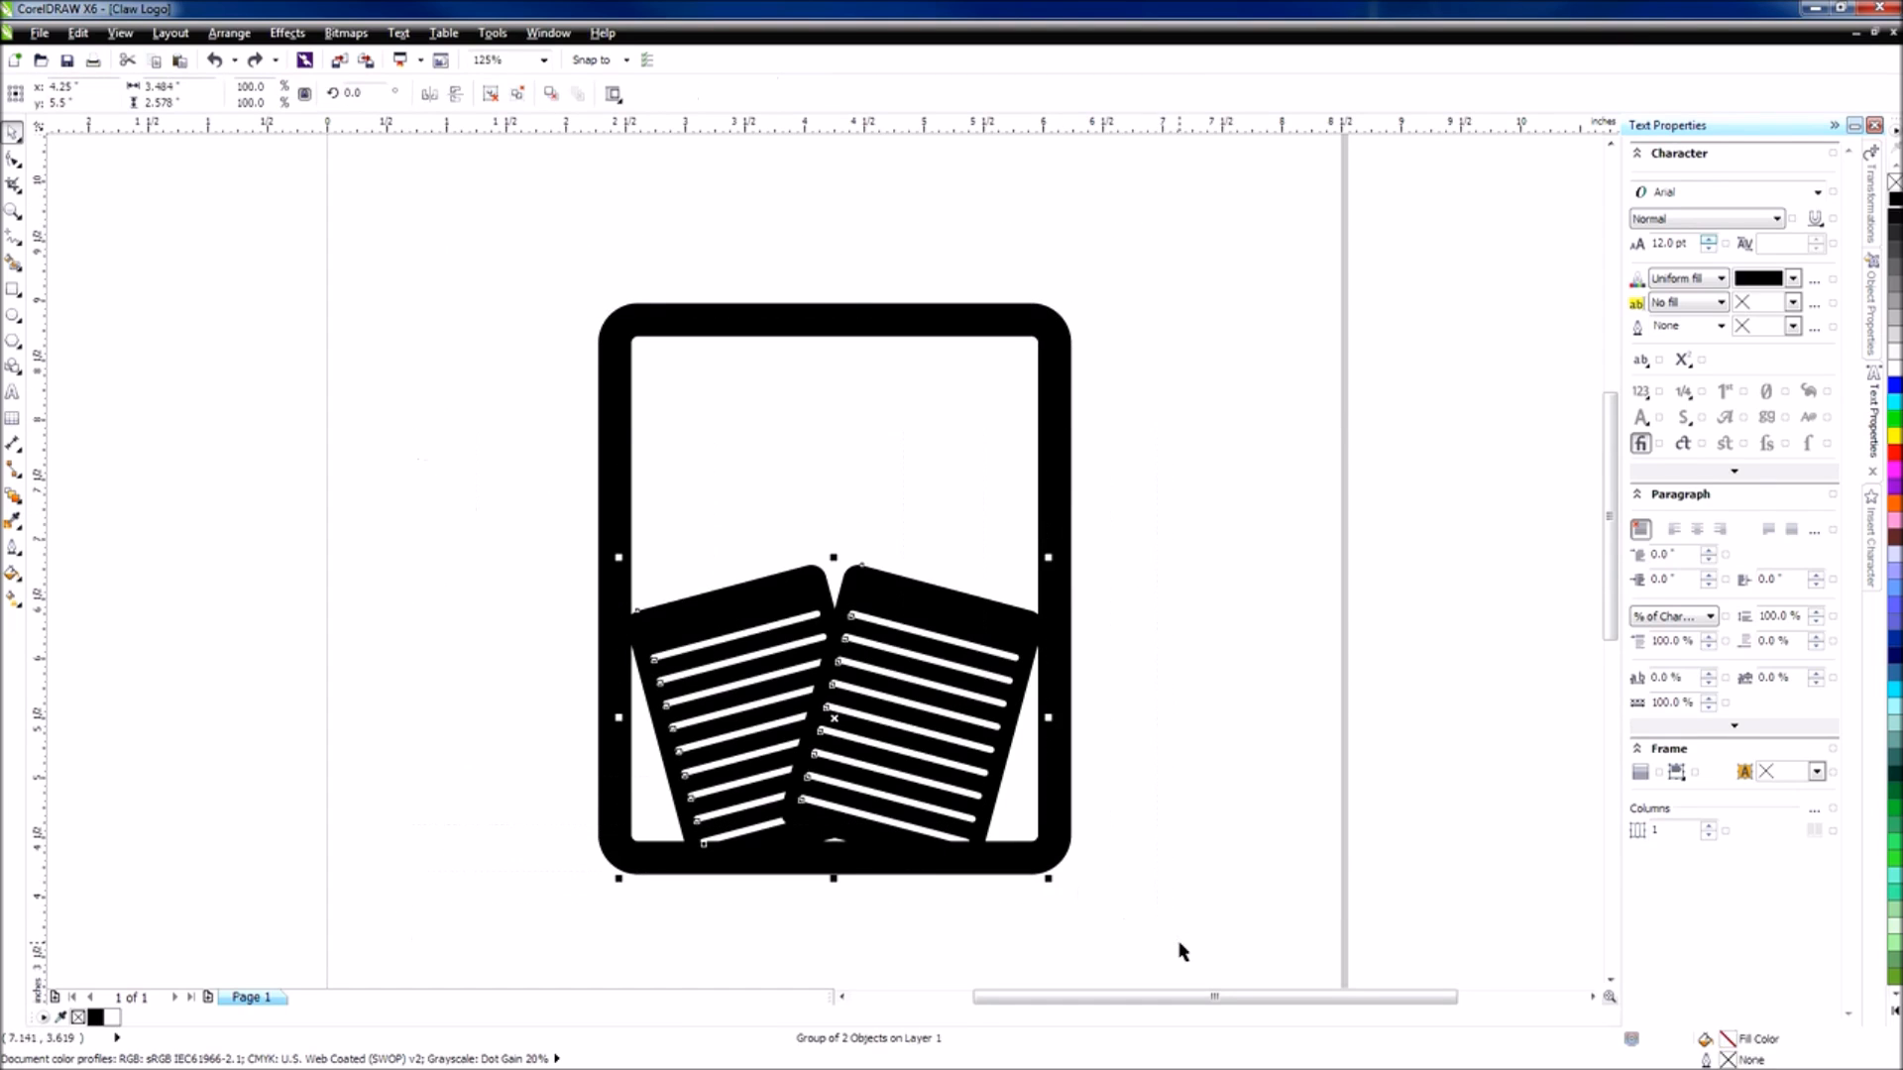
{"action": "left_click", "coordinate": [1142, 860]}
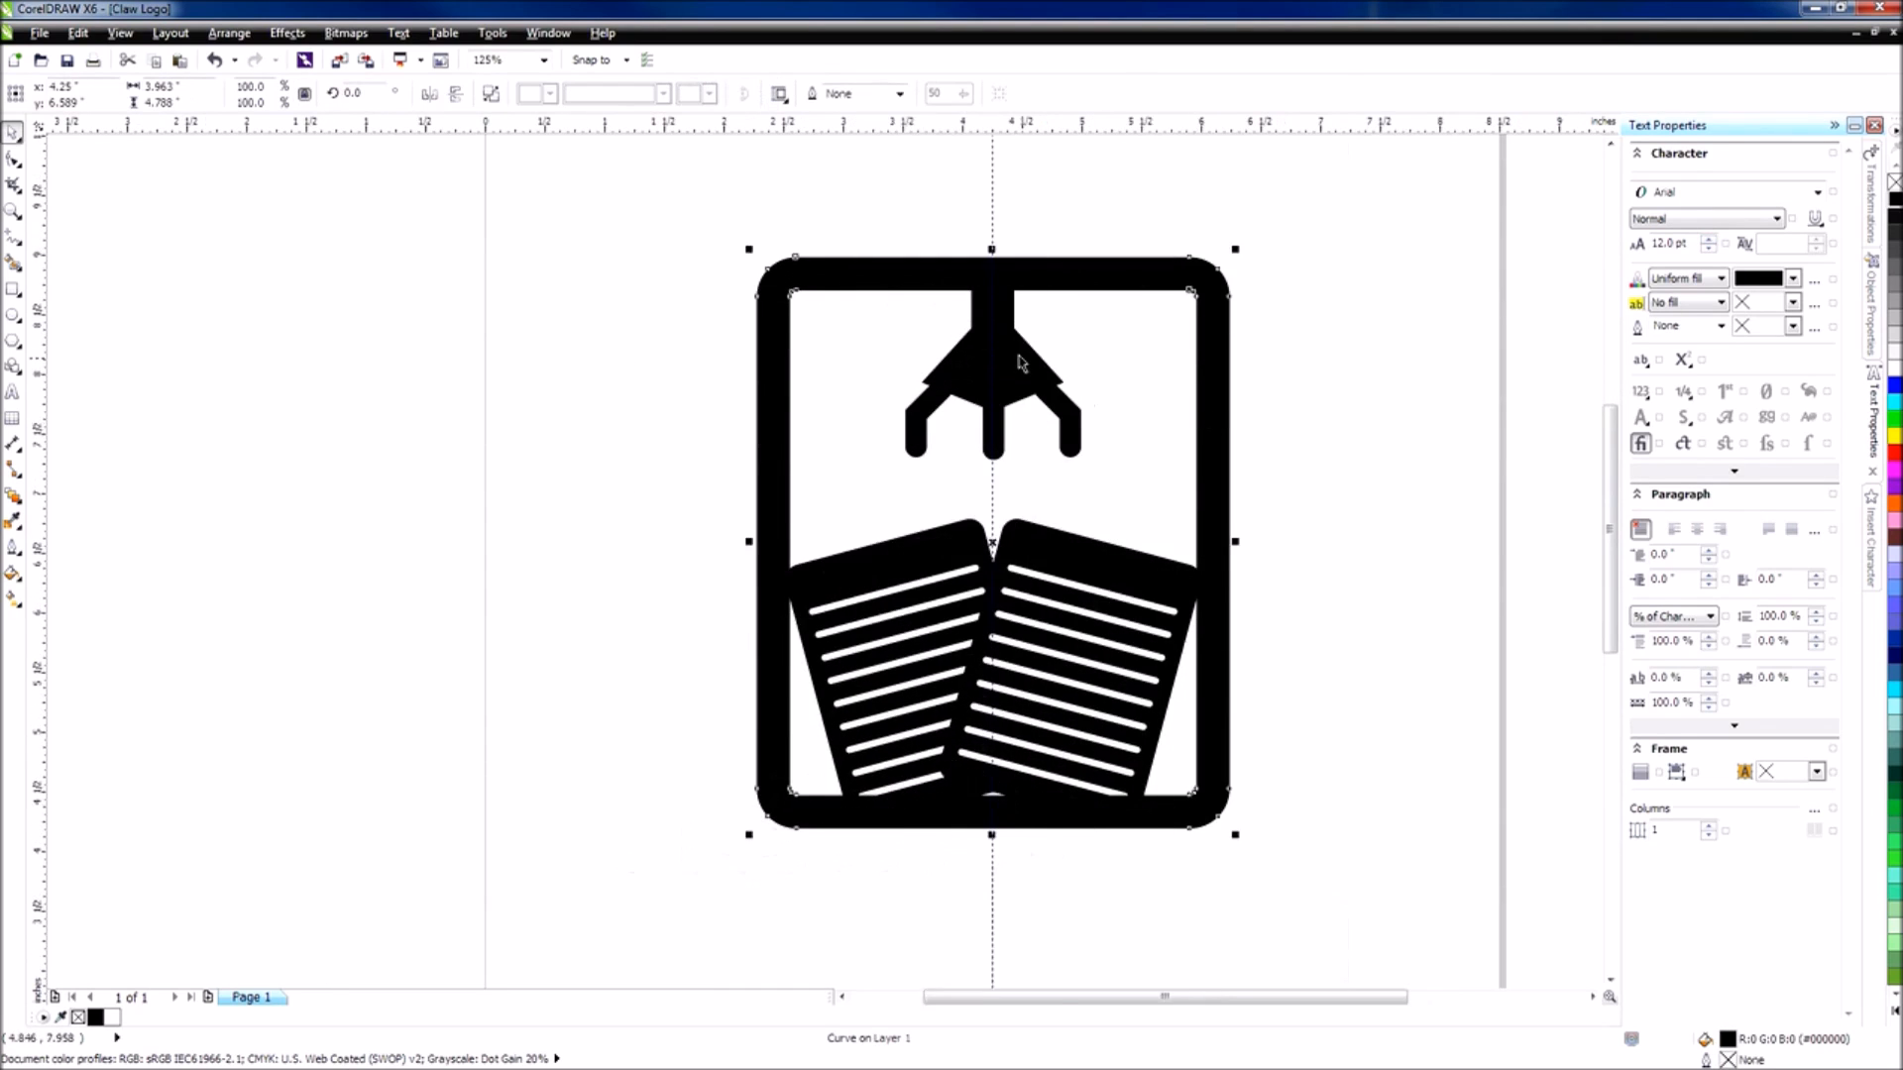
Try squashing the frame from its top edge to a height of about 3.74 inches, and undo the change.
{"action": "scroll", "coordinate": [939, 263], "scroll_direction": "up", "scroll_amount": 2}
{"action": "left_click_drag", "start_coordinate": [967, 153], "coordinate": [972, 247]}
{"action": "key", "text": "ctrl+z"}
{"action": "scroll", "coordinate": [1130, 347], "scroll_direction": "down", "scroll_amount": 4}
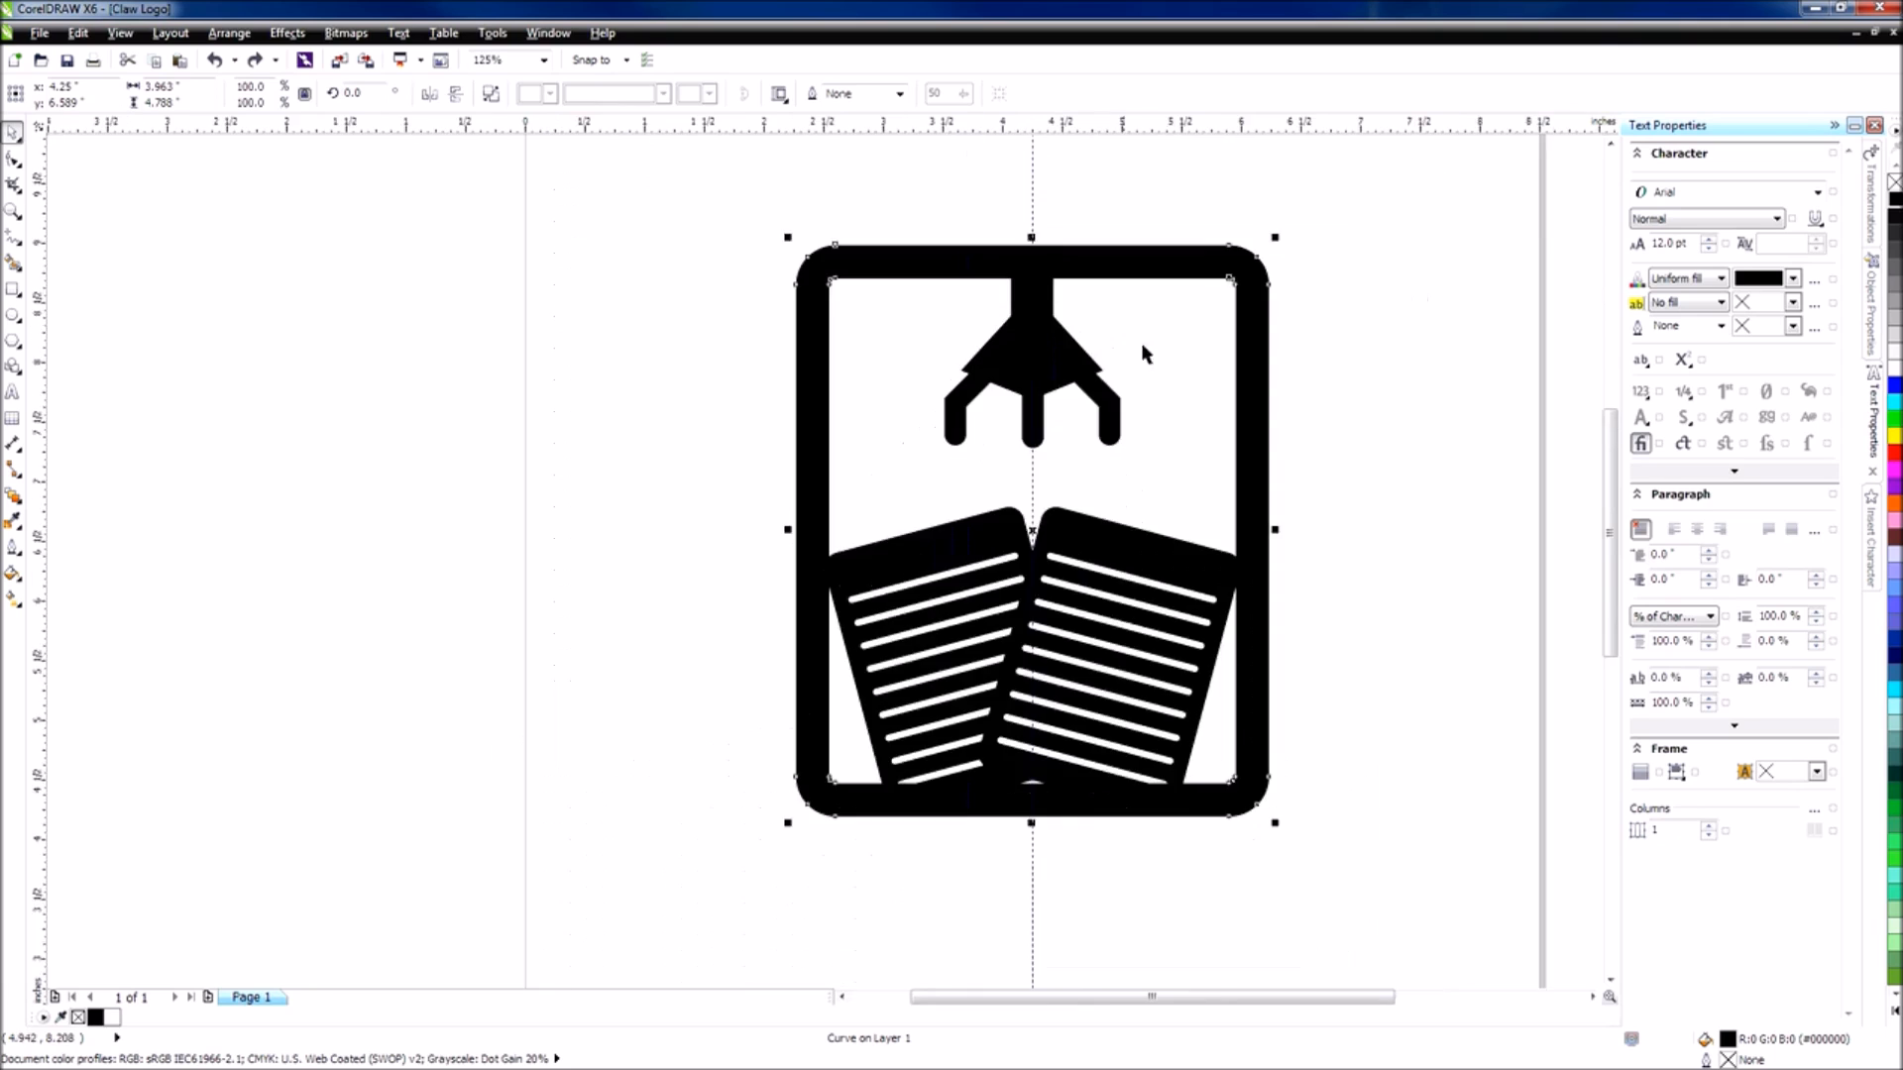
{"action": "scroll", "coordinate": [1139, 309], "scroll_direction": "up", "scroll_amount": 4}
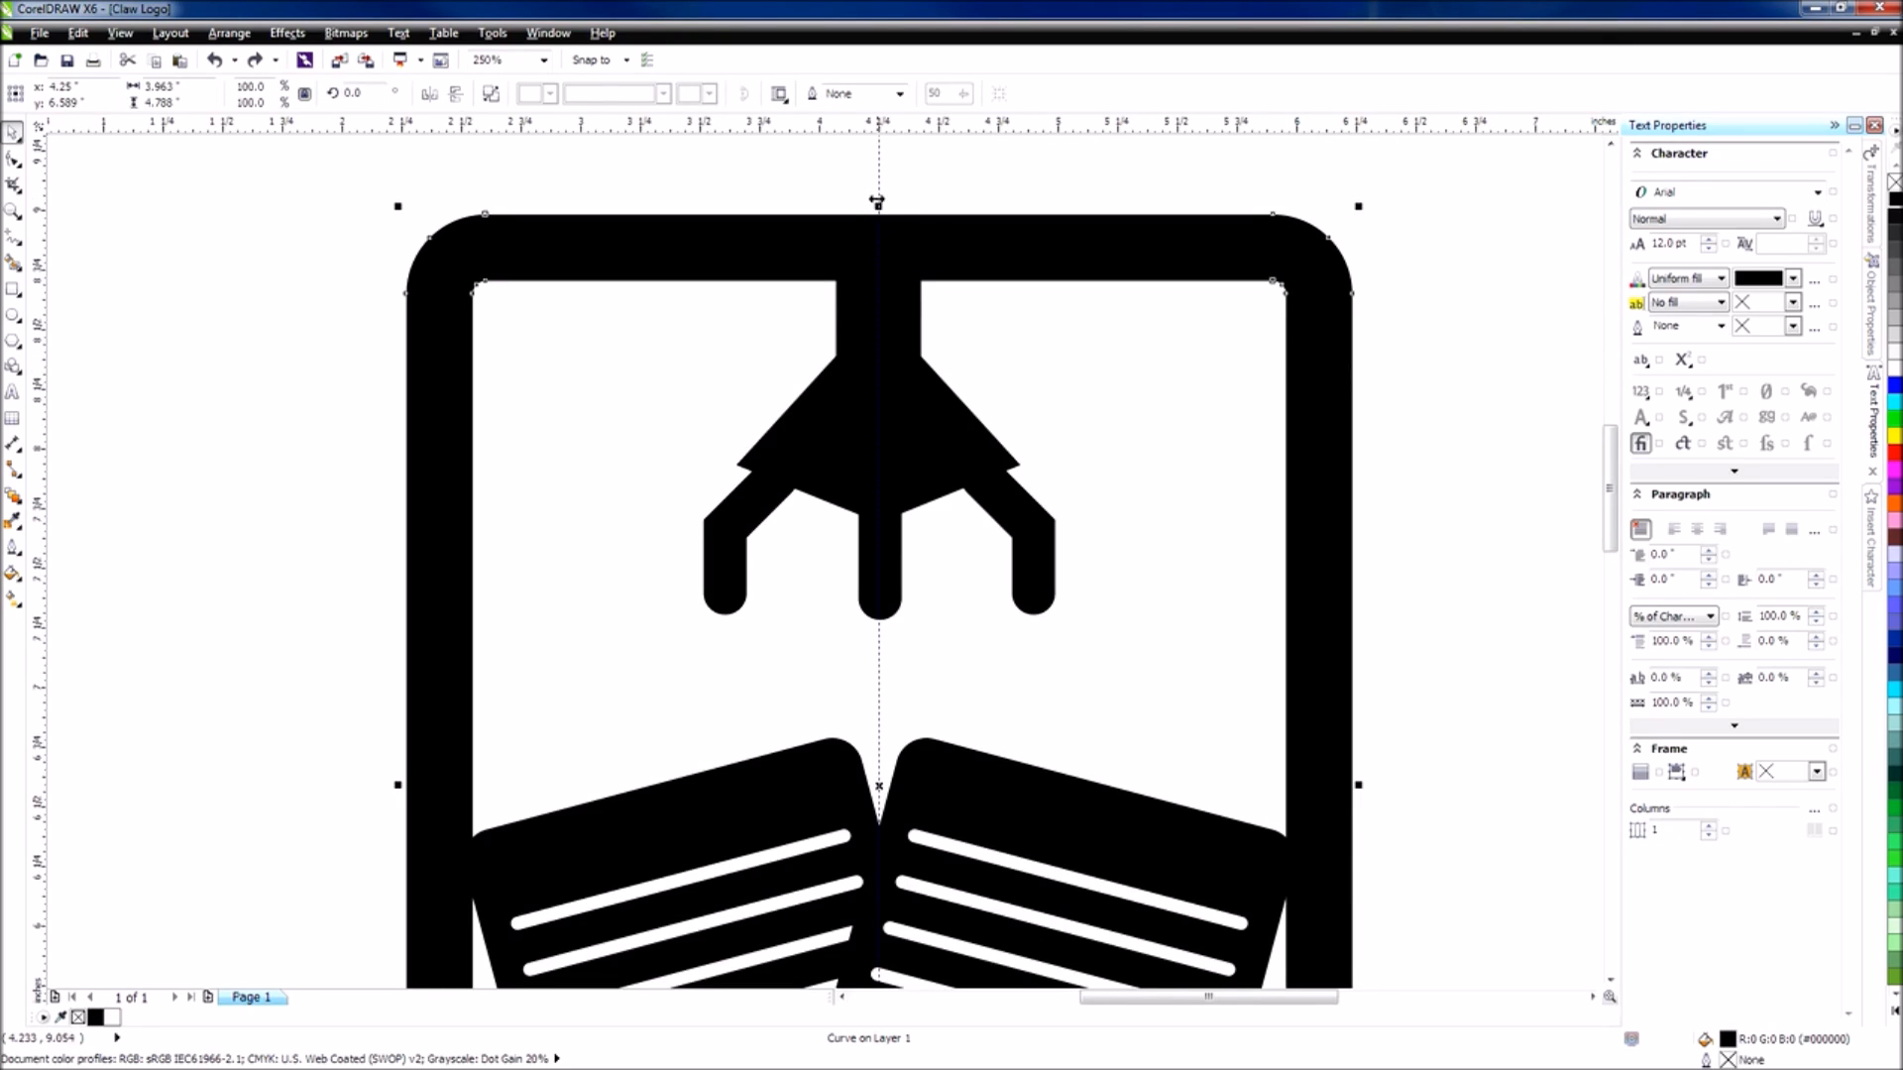
{"action": "left_click_drag", "start_coordinate": [879, 205], "coordinate": [879, 454]}
{"action": "scroll", "coordinate": [962, 533], "scroll_direction": "down", "scroll_amount": 2}
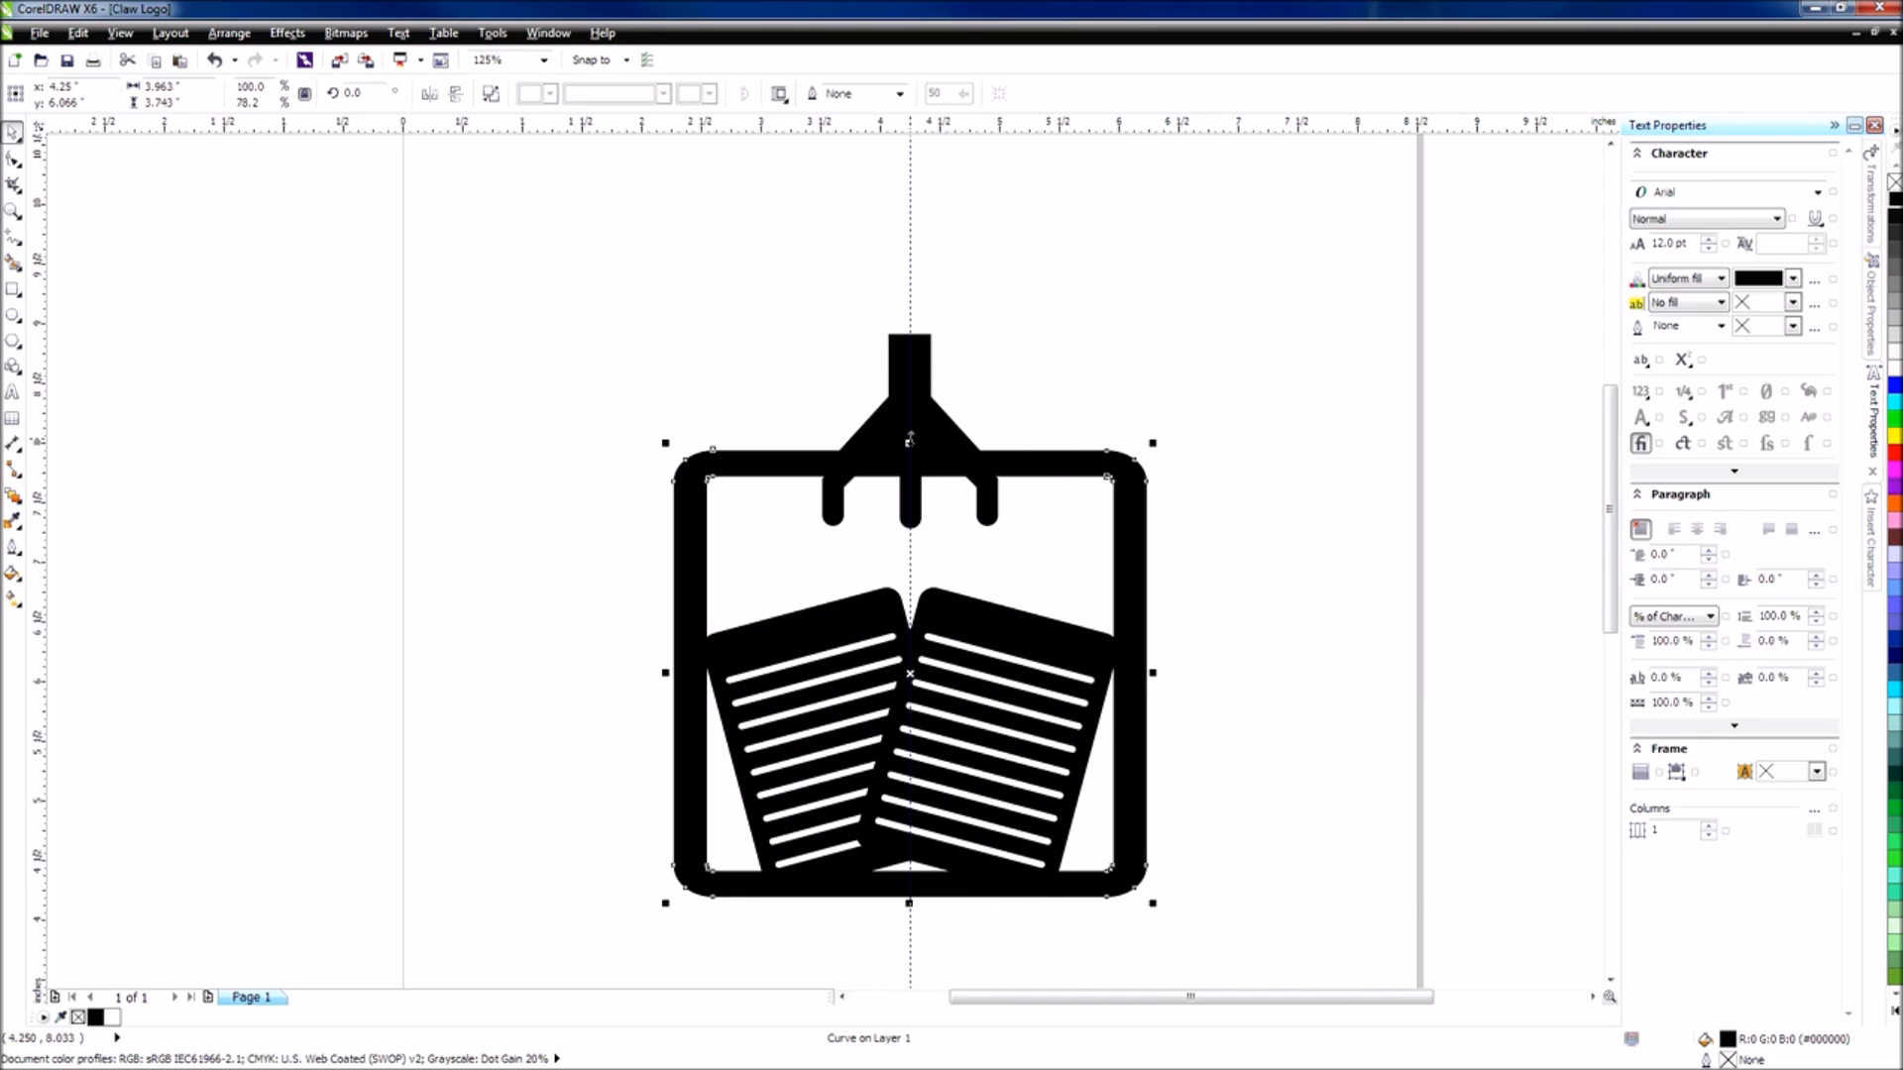
{"action": "key", "text": "ctrl+z"}
Select the frame's upper nodes with the Shape tool and nudge them down to shorten the frame to about 4.59 inches.
{"action": "left_click", "coordinate": [968, 349]}
{"action": "scroll", "coordinate": [991, 337], "scroll_direction": "up", "scroll_amount": 2}
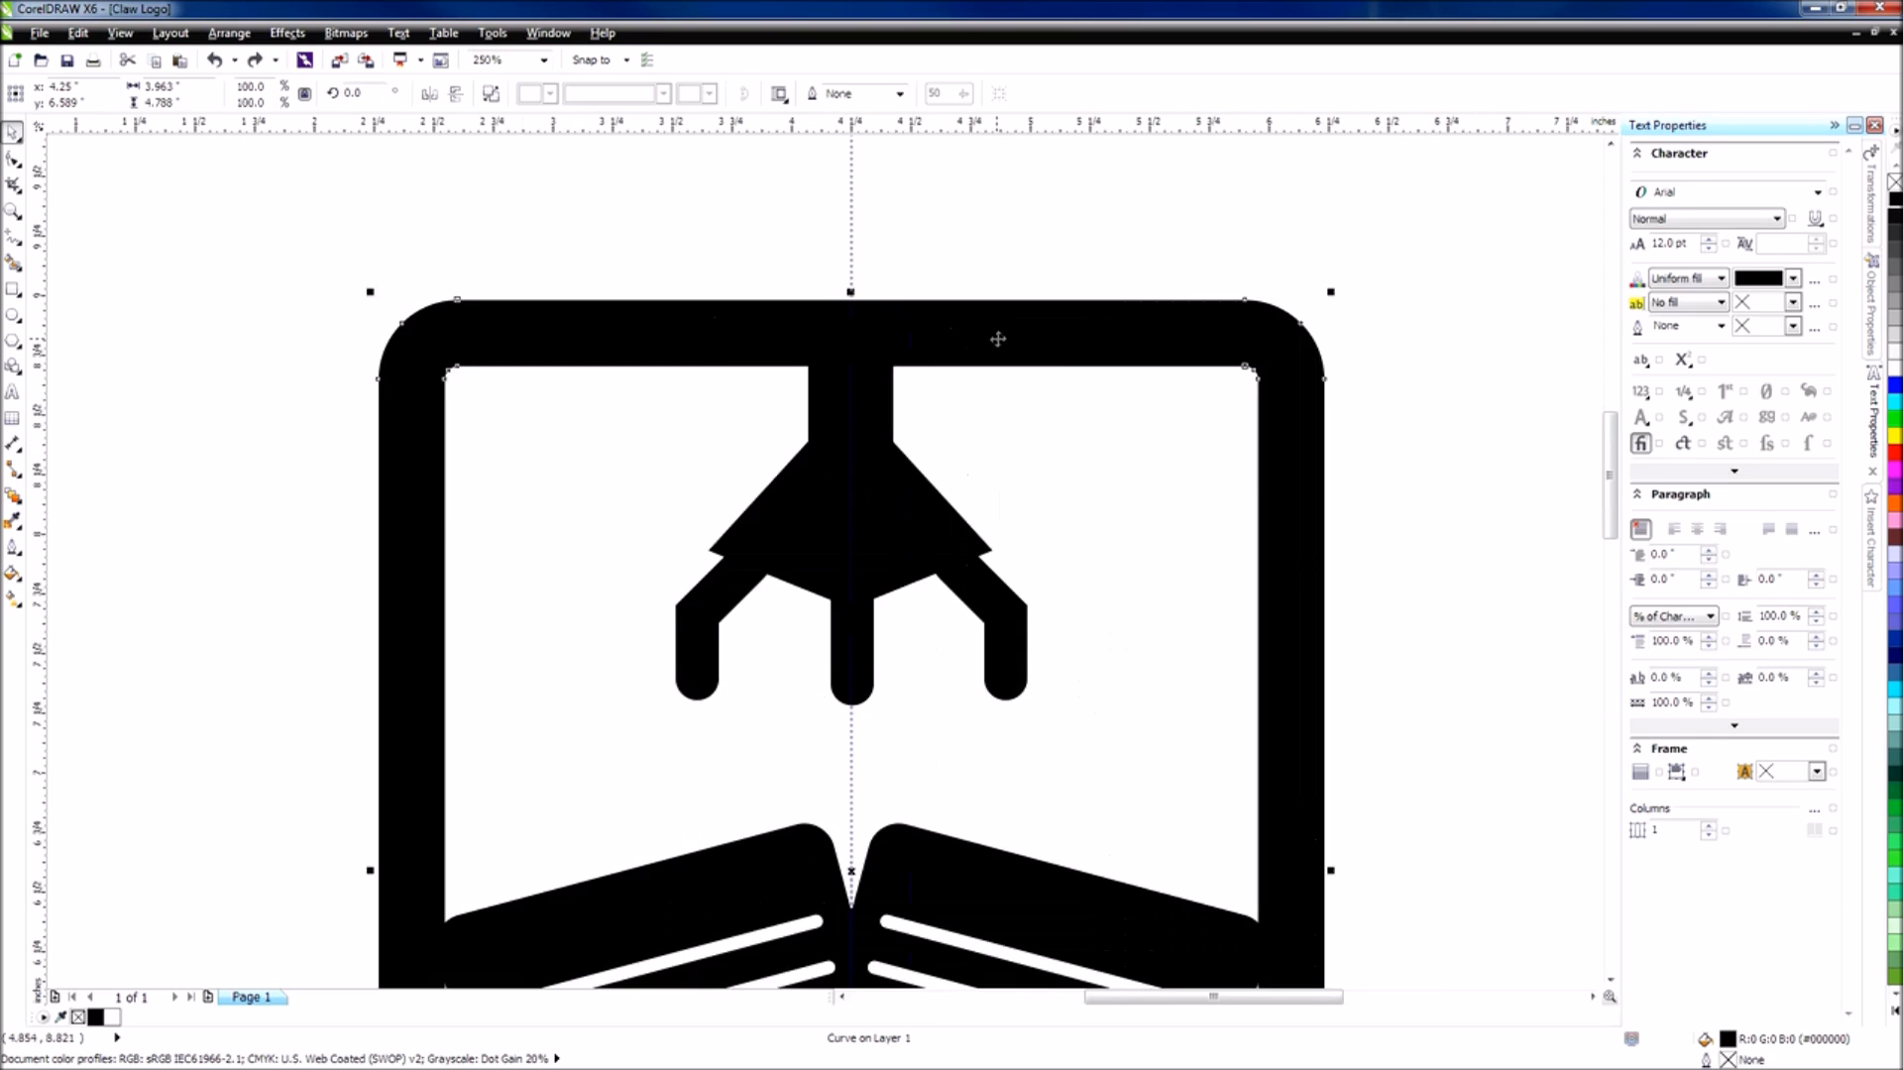
{"action": "left_click", "coordinate": [646, 335]}
{"action": "left_click", "coordinate": [14, 160]}
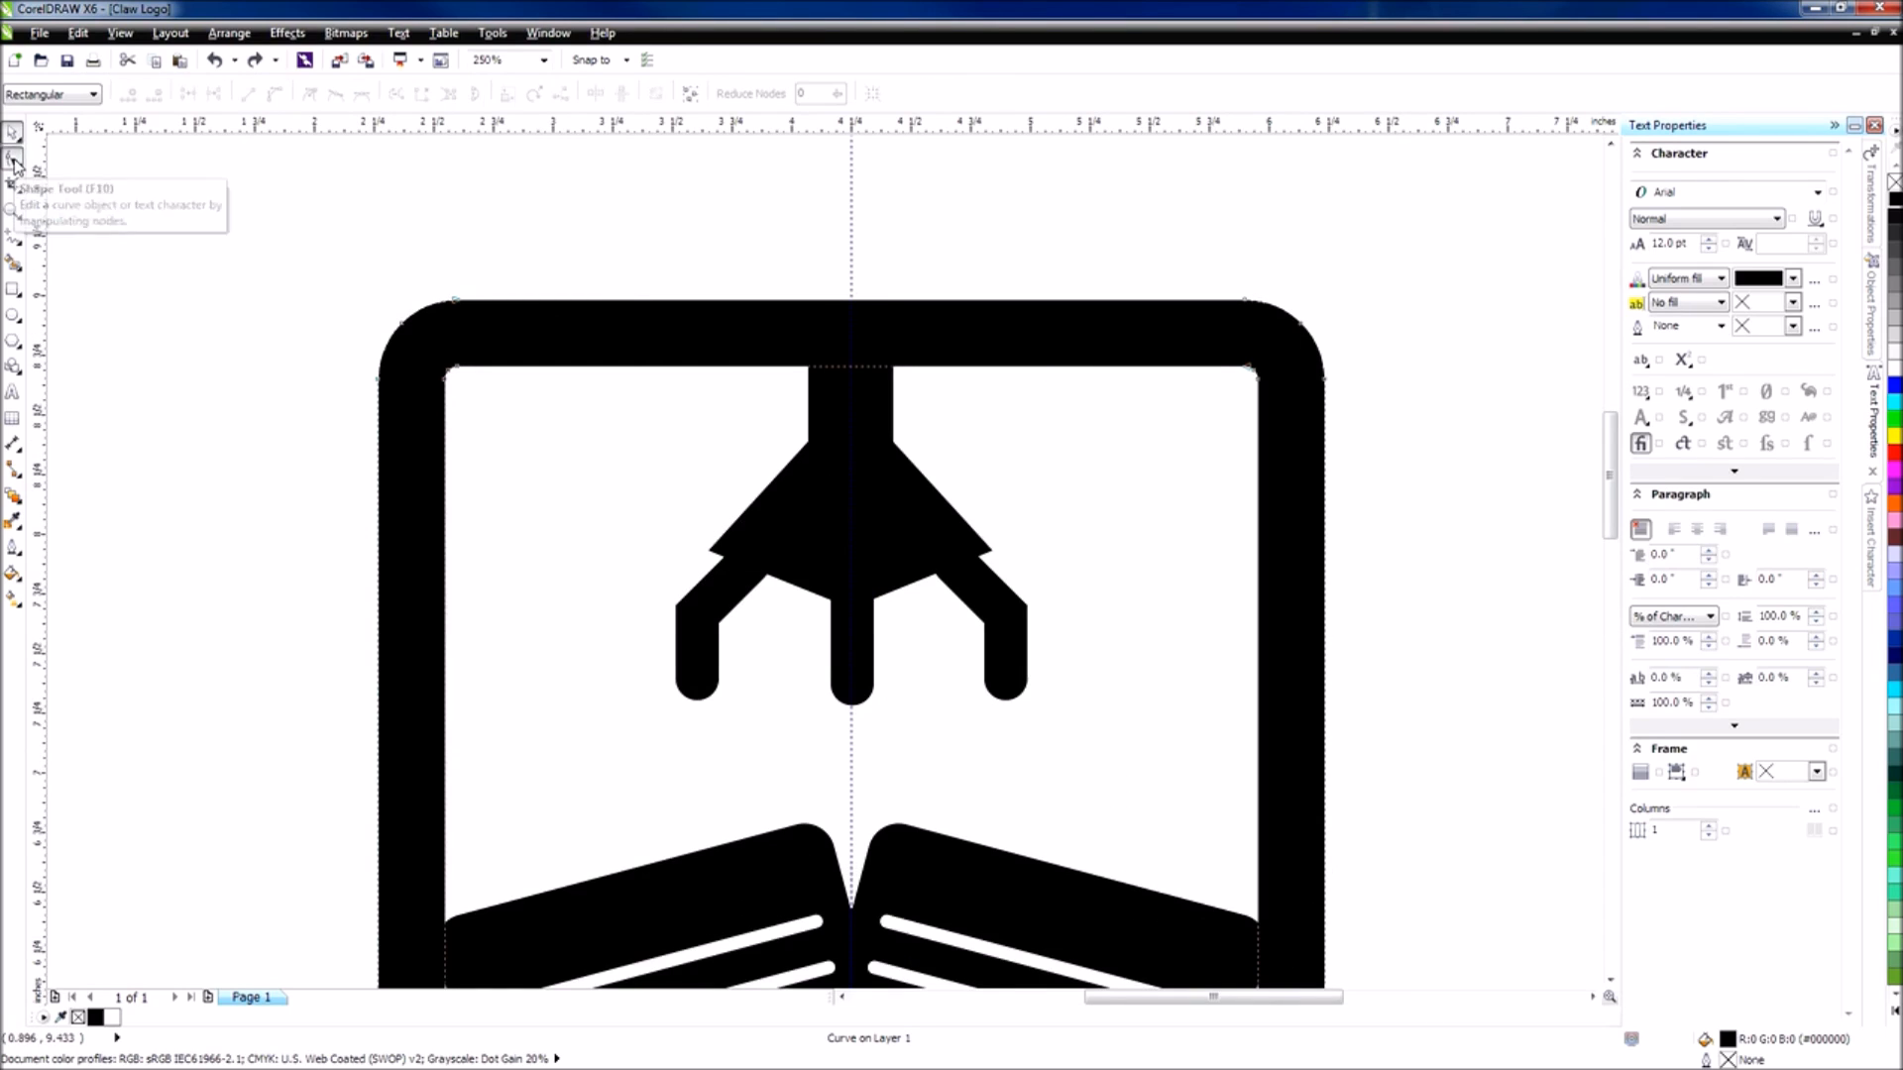
{"action": "left_click_drag", "start_coordinate": [230, 228], "coordinate": [1406, 441]}
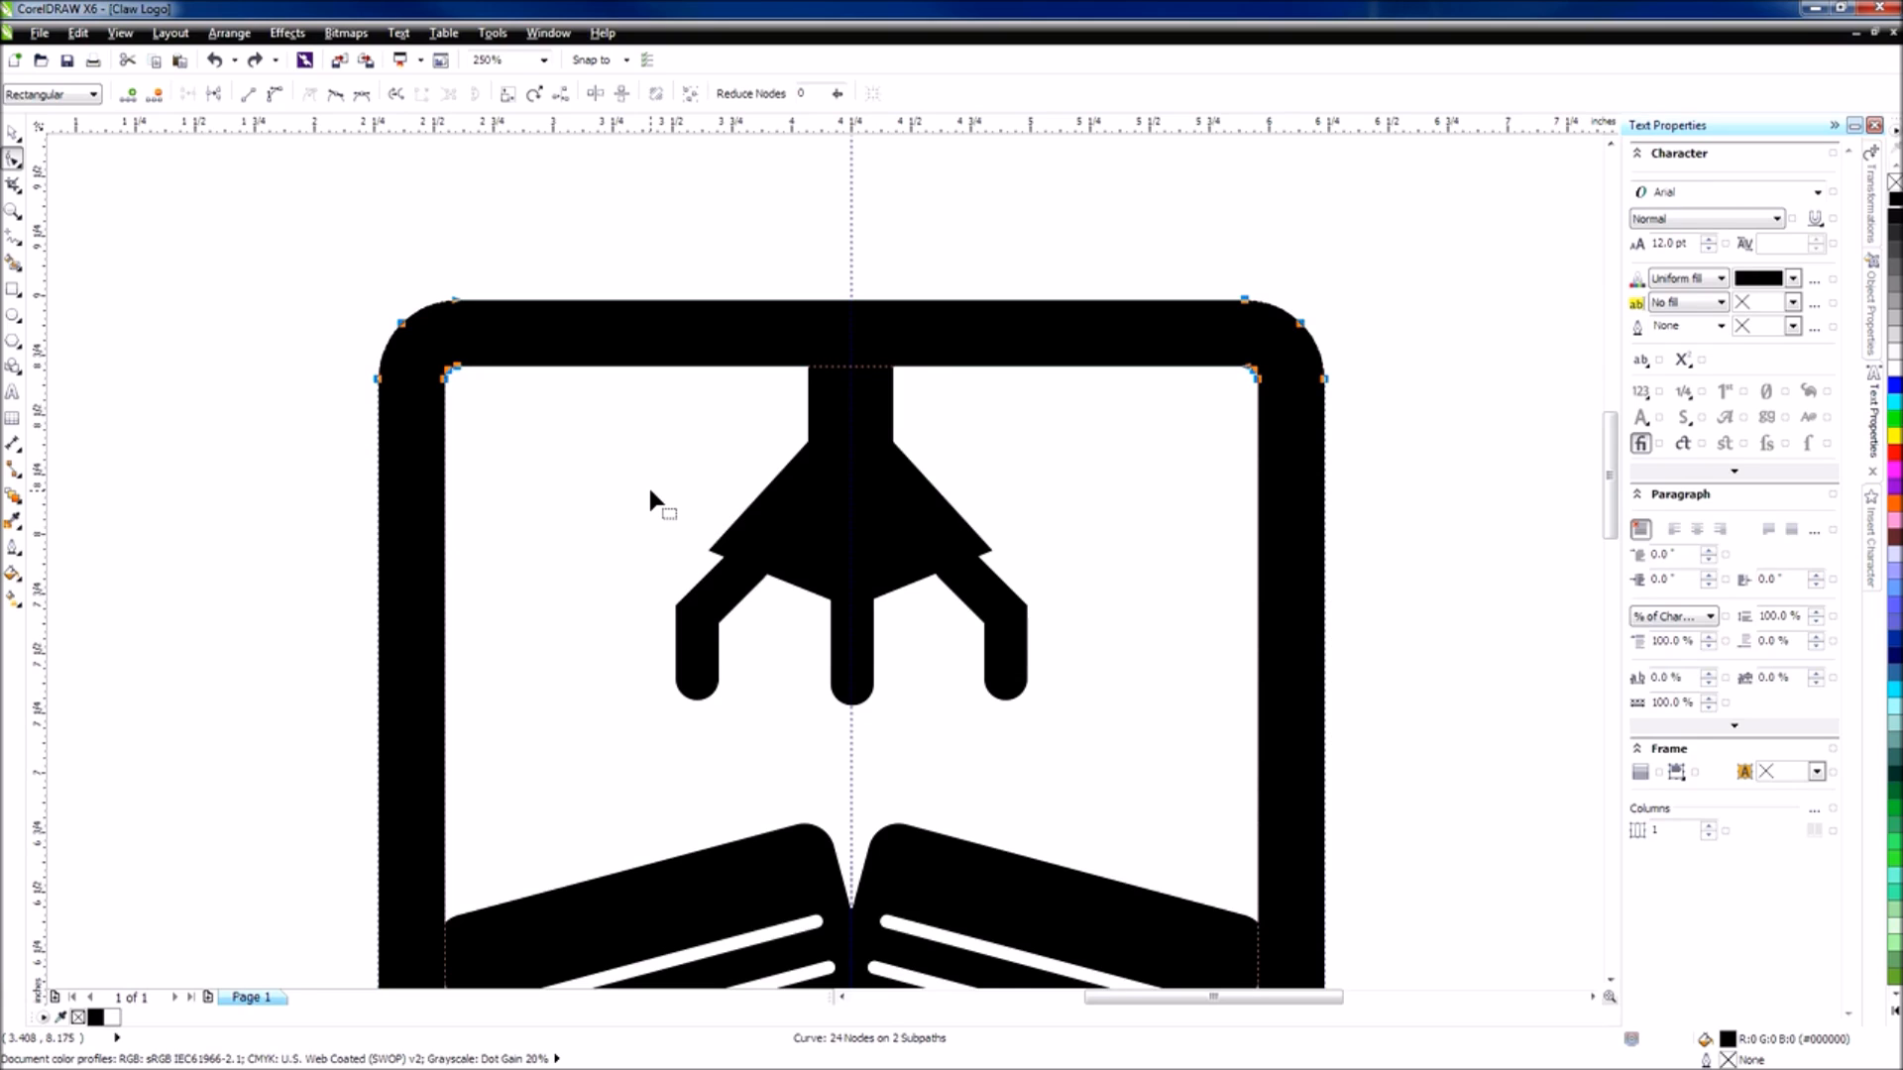
{"action": "key", "text": "Down"}
{"action": "key", "text": "Down"}
{"action": "key", "text": "Down"}
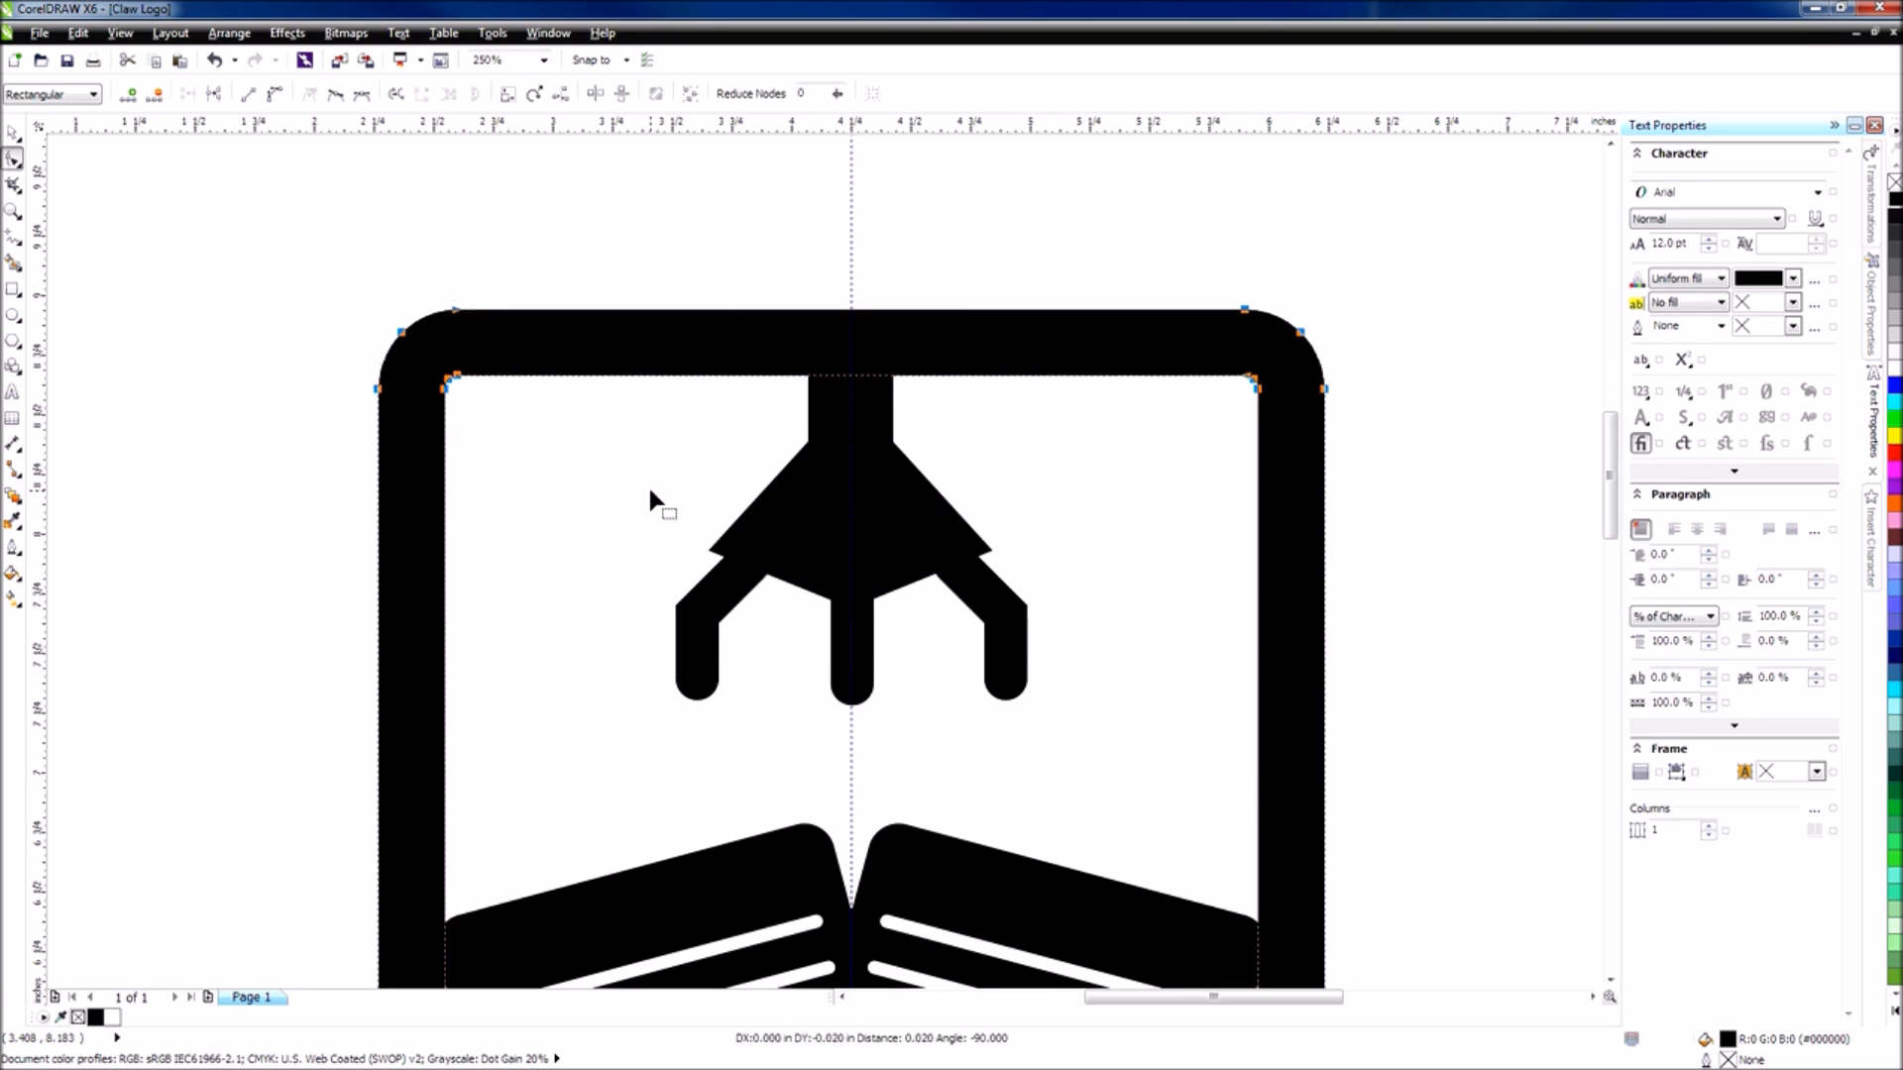
{"action": "key", "text": "Down"}
{"action": "key", "text": "Down"}
{"action": "key", "text": "Down"}
{"action": "key", "text": "Down"}
{"action": "key", "text": "Down"}
{"action": "key", "text": "Down"}
{"action": "key", "text": "Down"}
{"action": "key", "text": "Down"}
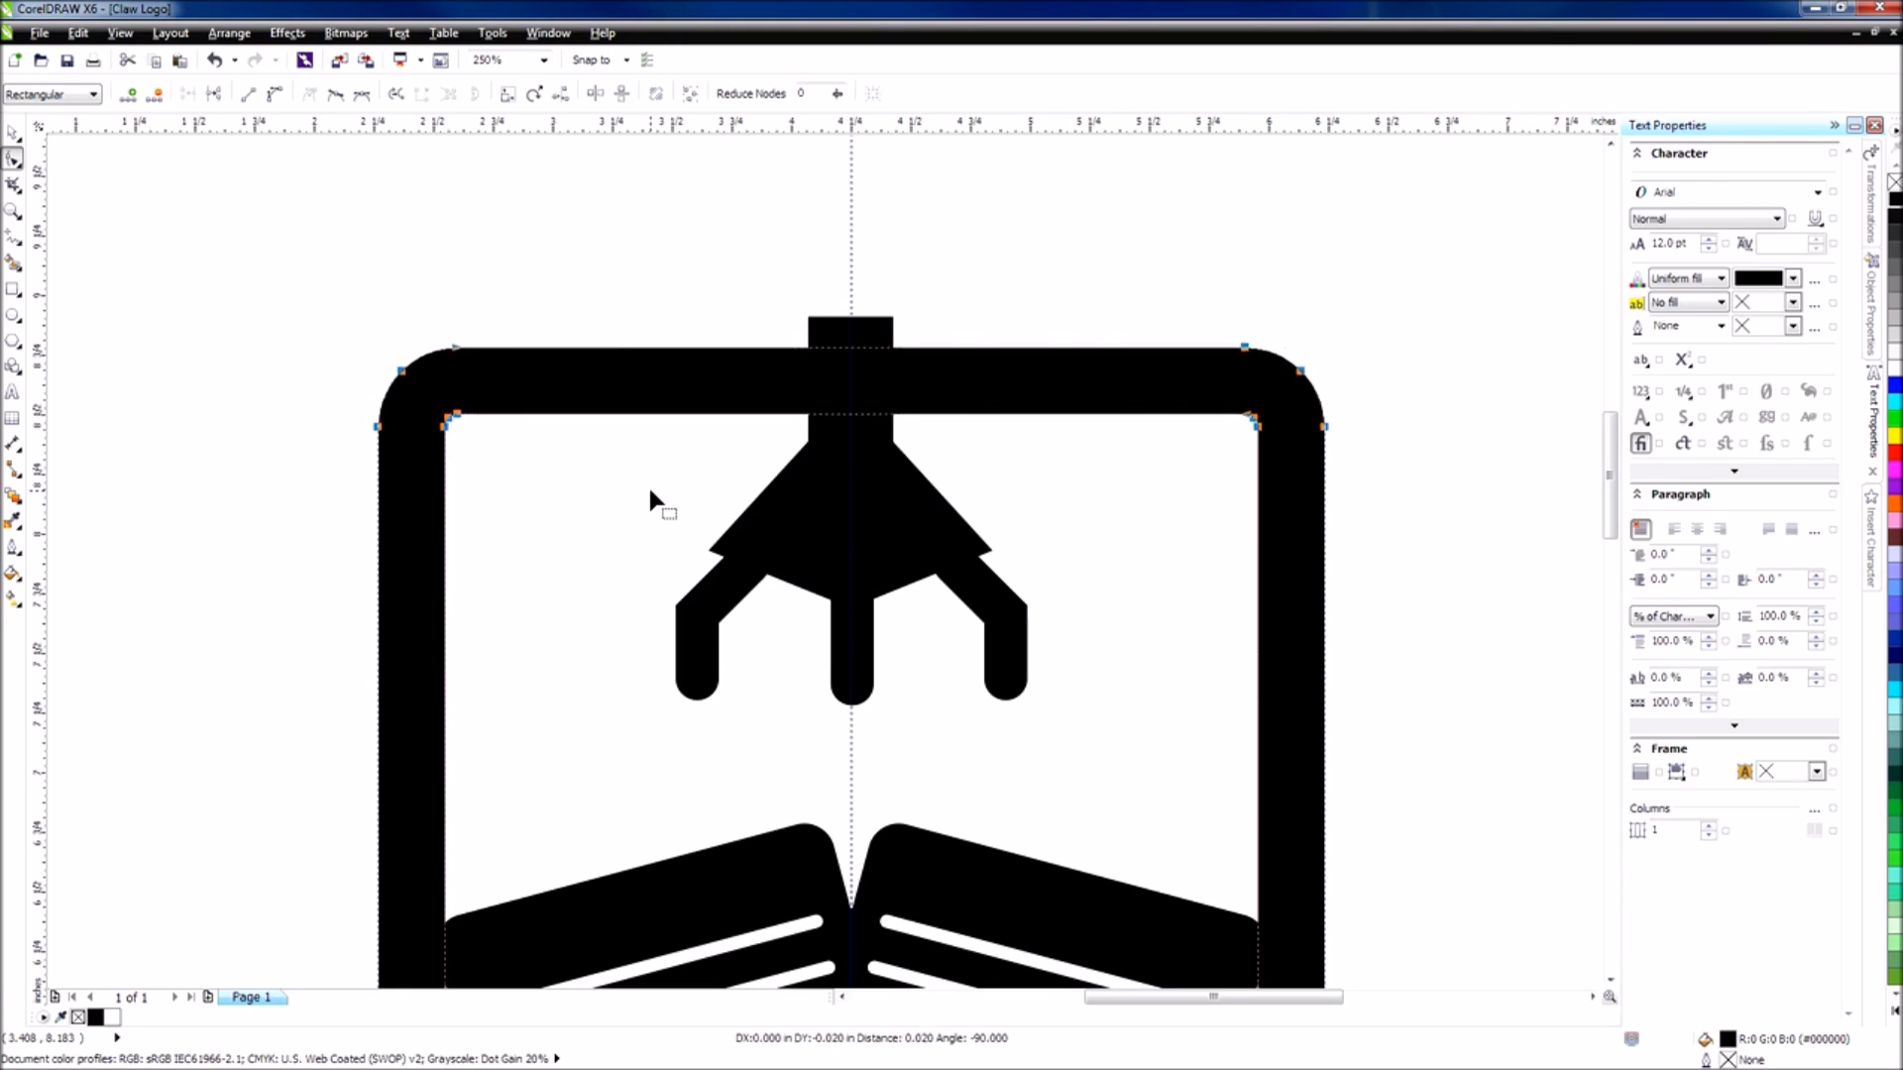
{"action": "key", "text": "Down"}
{"action": "key", "text": "Up"}
{"action": "key", "text": "Up"}
{"action": "key", "text": "Up"}
{"action": "key", "text": "Up"}
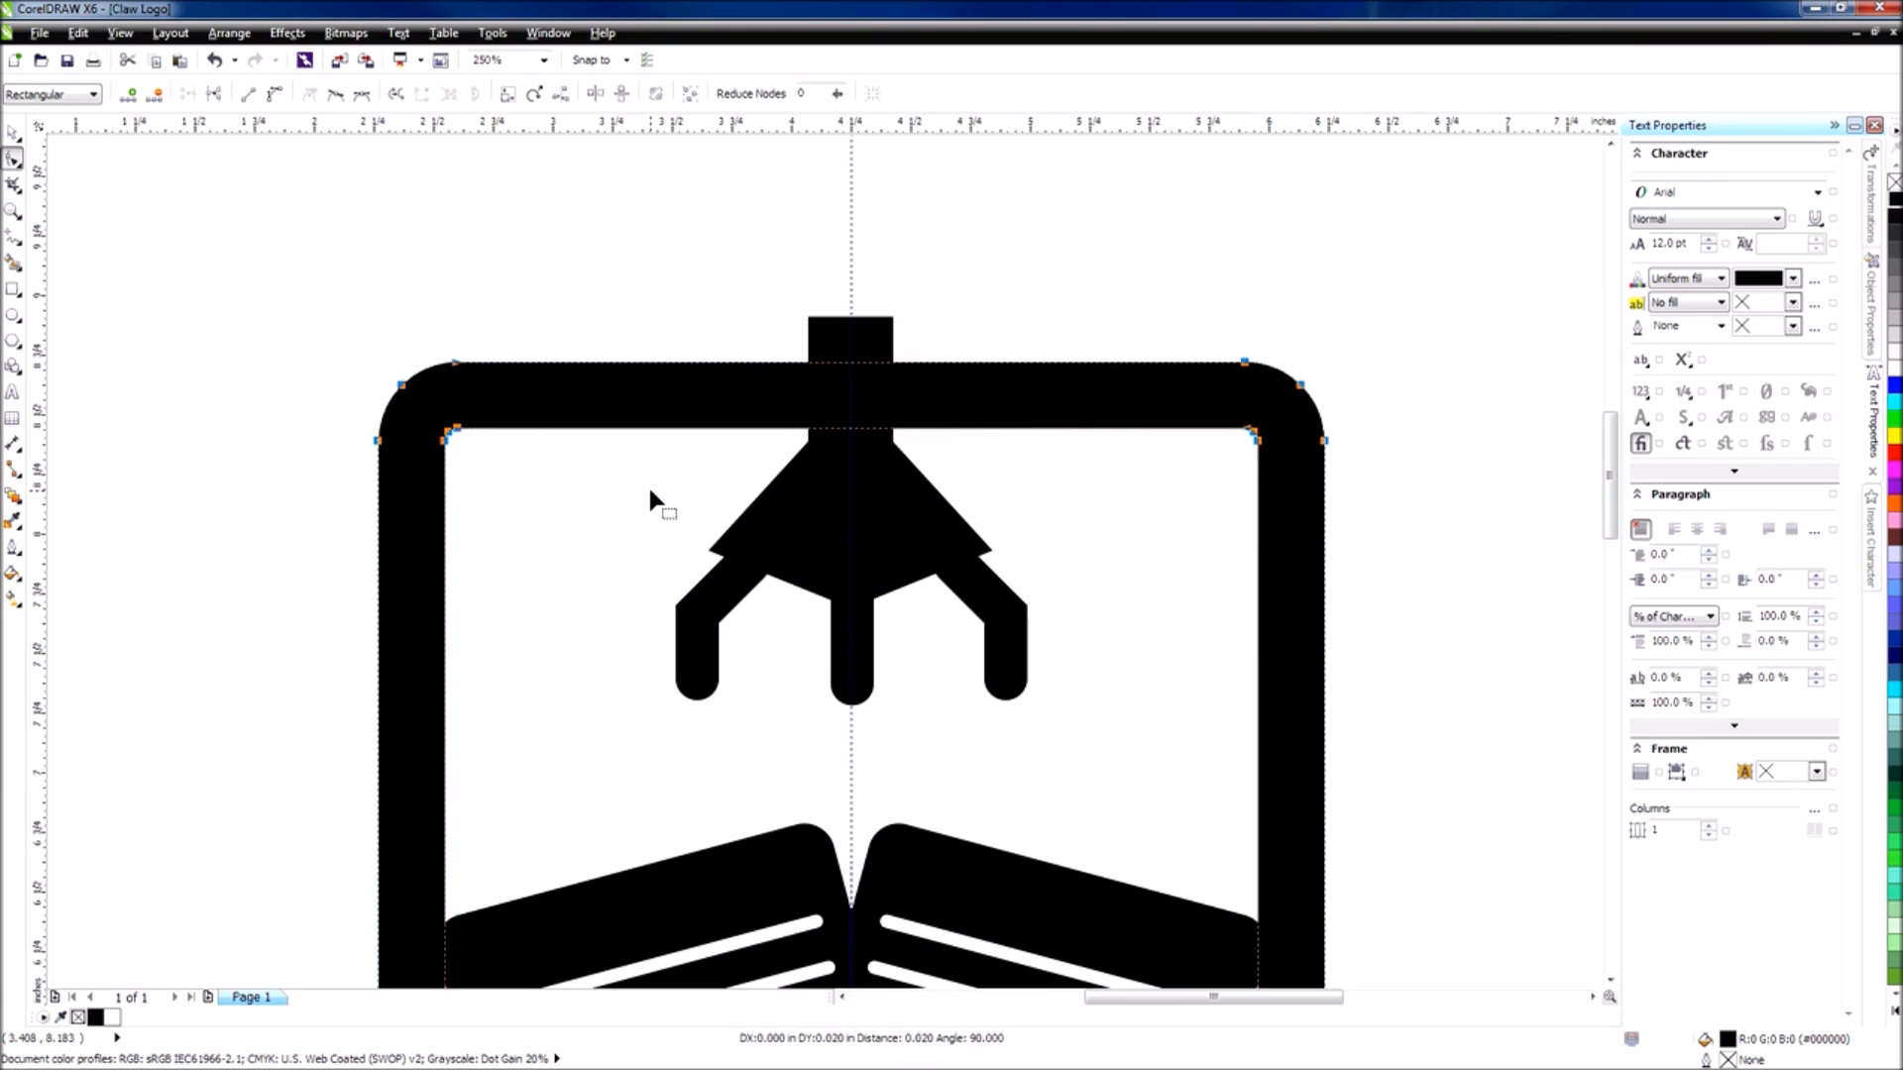
{"action": "key", "text": "Up"}
{"action": "key", "text": "Down"}
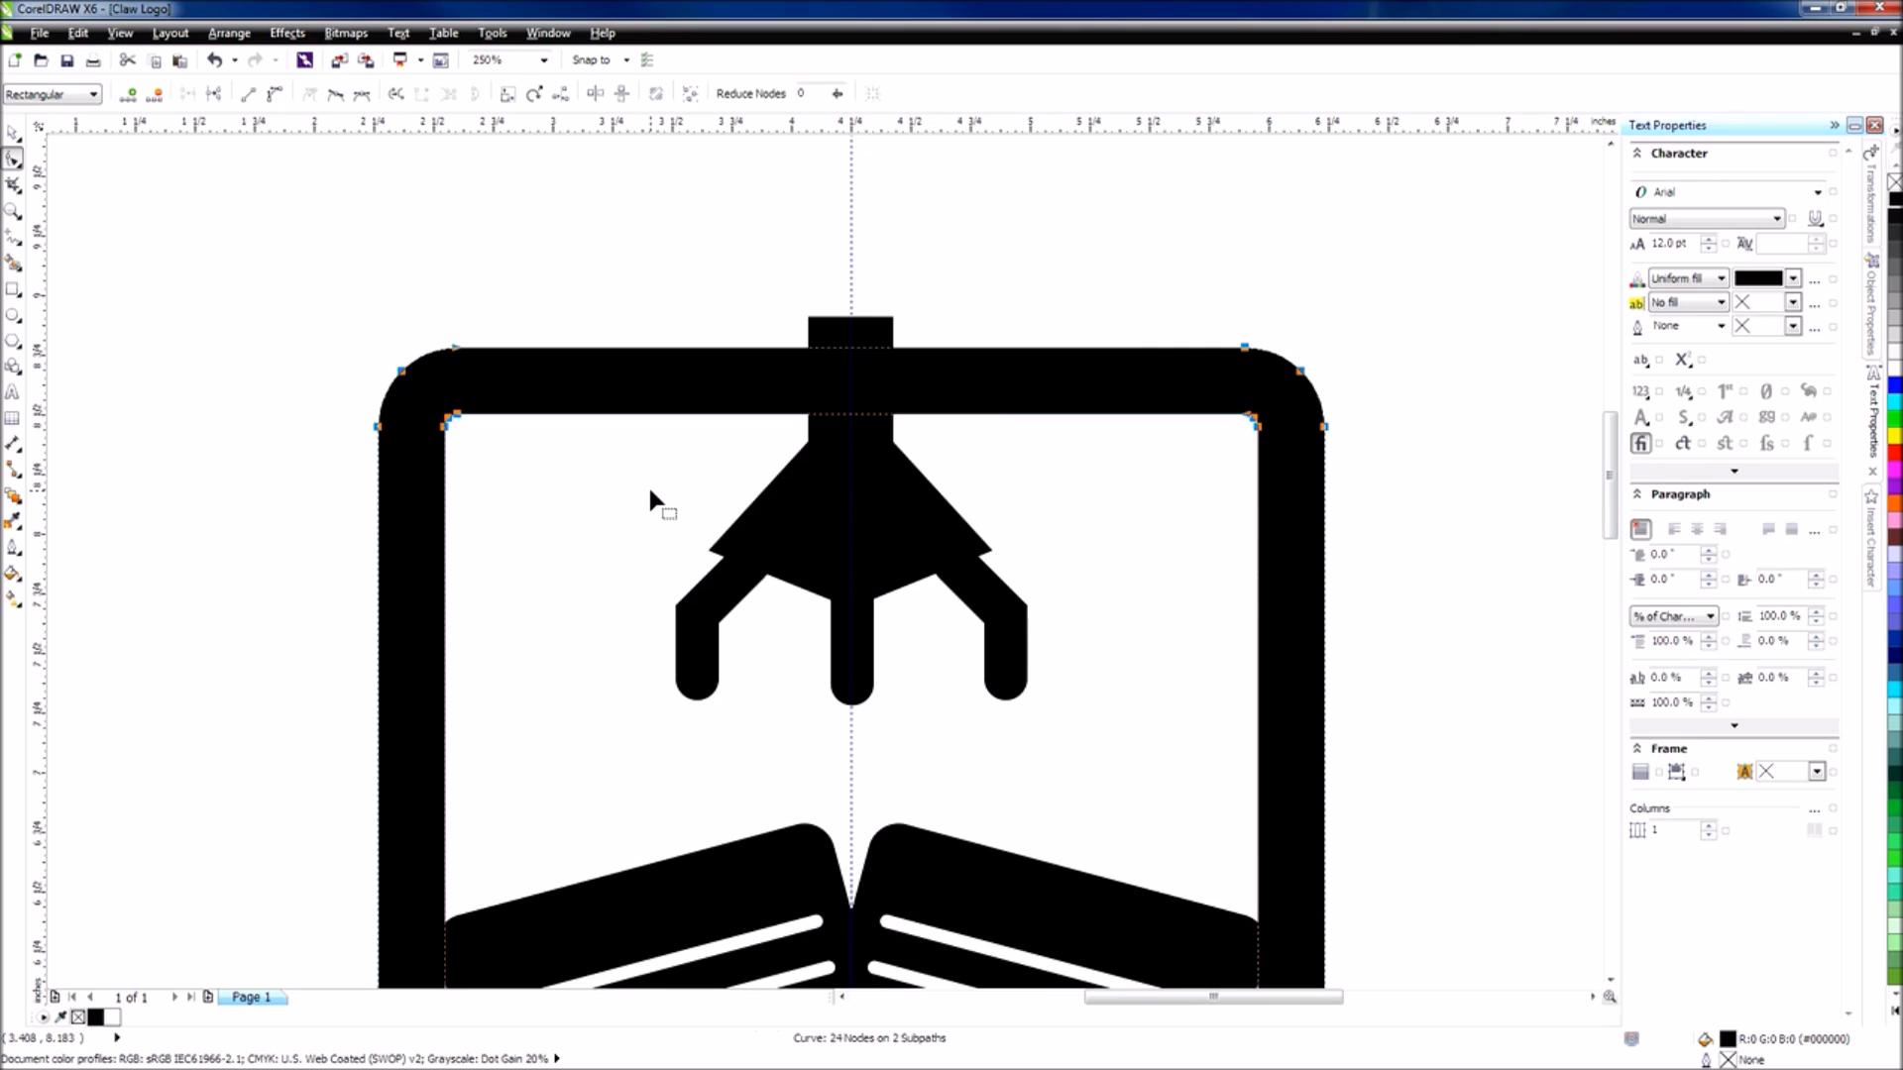
{"action": "scroll", "coordinate": [1400, 444], "scroll_direction": "down", "scroll_amount": 2}
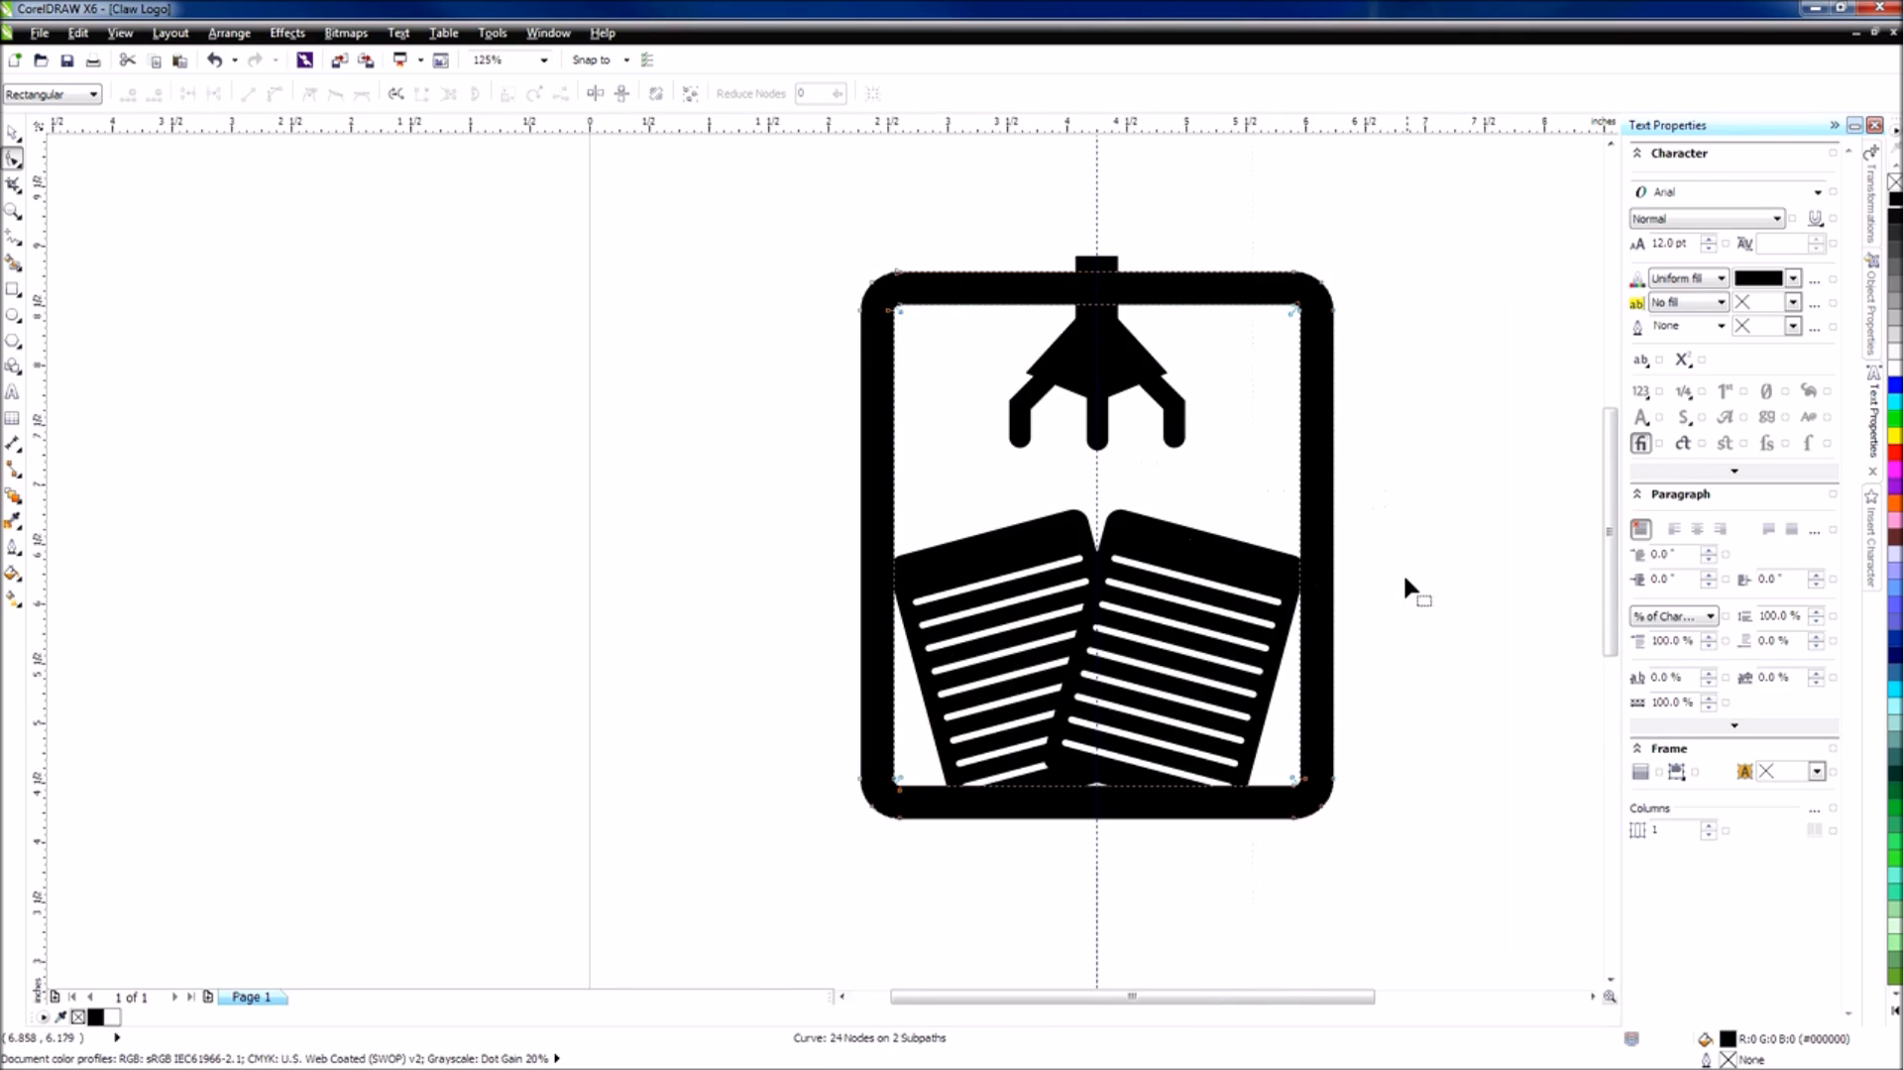
Lower the claw until its stem no longer sticks out above the frame's top bar.
{"action": "left_click", "coordinate": [14, 134]}
{"action": "left_click_drag", "start_coordinate": [918, 181], "coordinate": [1232, 479]}
{"action": "key", "text": "Down"}
{"action": "left_click", "coordinate": [1428, 463]}
{"action": "scroll", "coordinate": [1345, 510], "scroll_direction": "down", "scroll_amount": 1}
{"action": "scroll", "coordinate": [1347, 520], "scroll_direction": "up", "scroll_amount": 1}
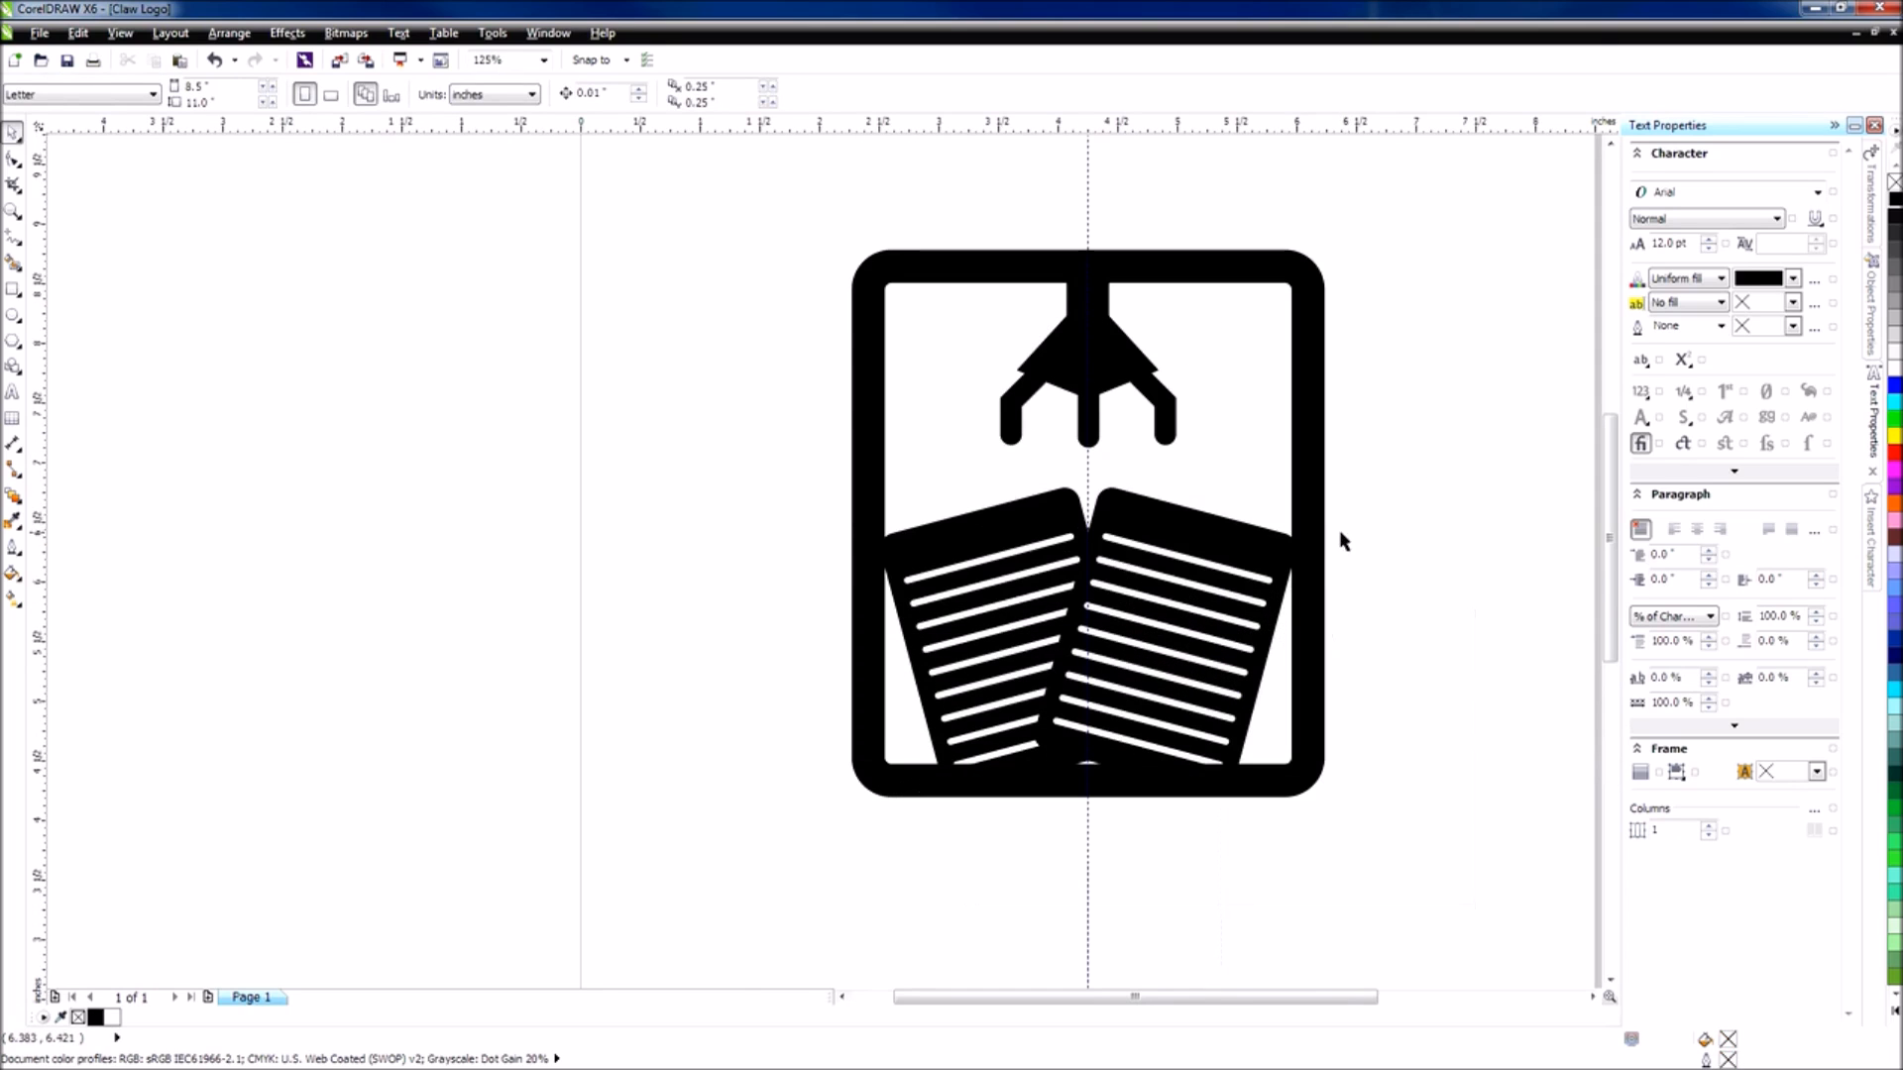
Nudge the nodes of the frame's right side inward by about 0.06 inches with the Shape tool.
{"action": "left_click", "coordinate": [1317, 502]}
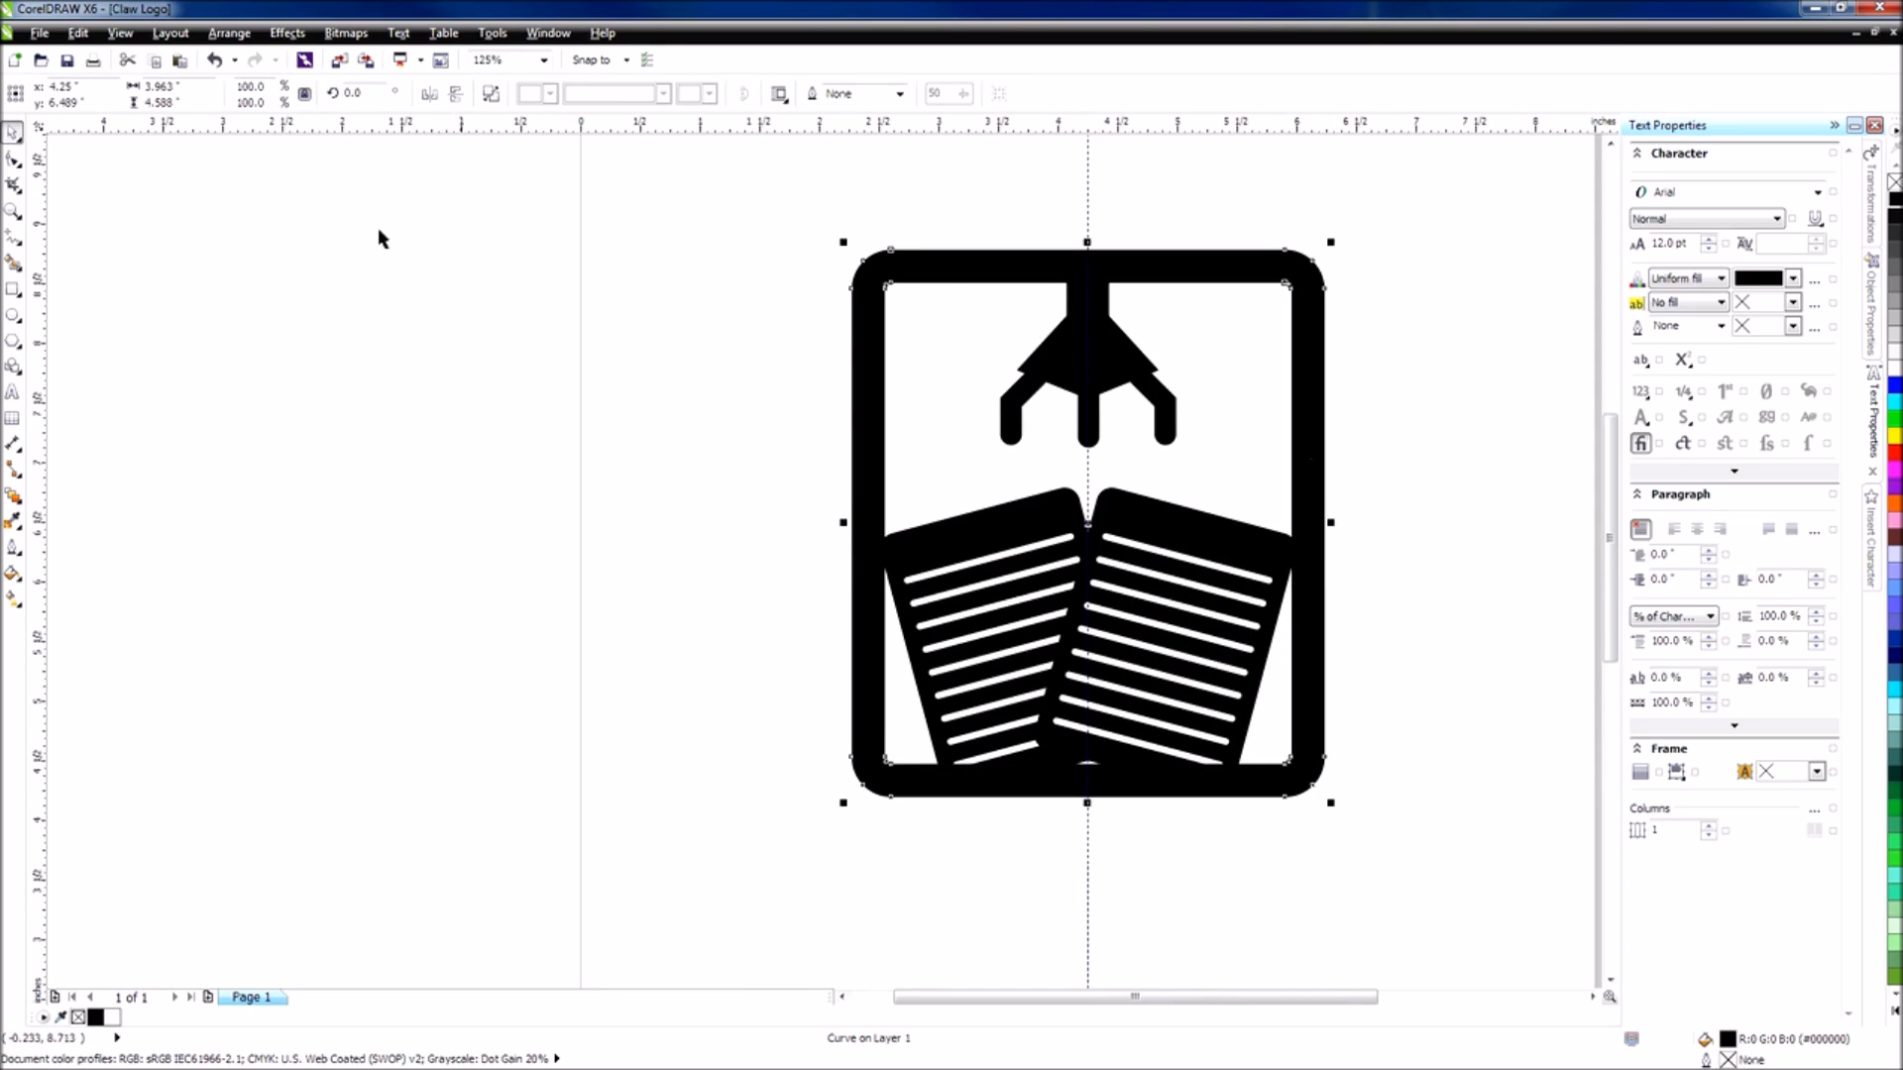
{"action": "left_click", "coordinate": [14, 159]}
{"action": "left_click_drag", "start_coordinate": [1385, 916], "coordinate": [1200, 197]}
{"action": "key", "text": "Left"}
{"action": "key", "text": "Left"}
{"action": "key", "text": "Left"}
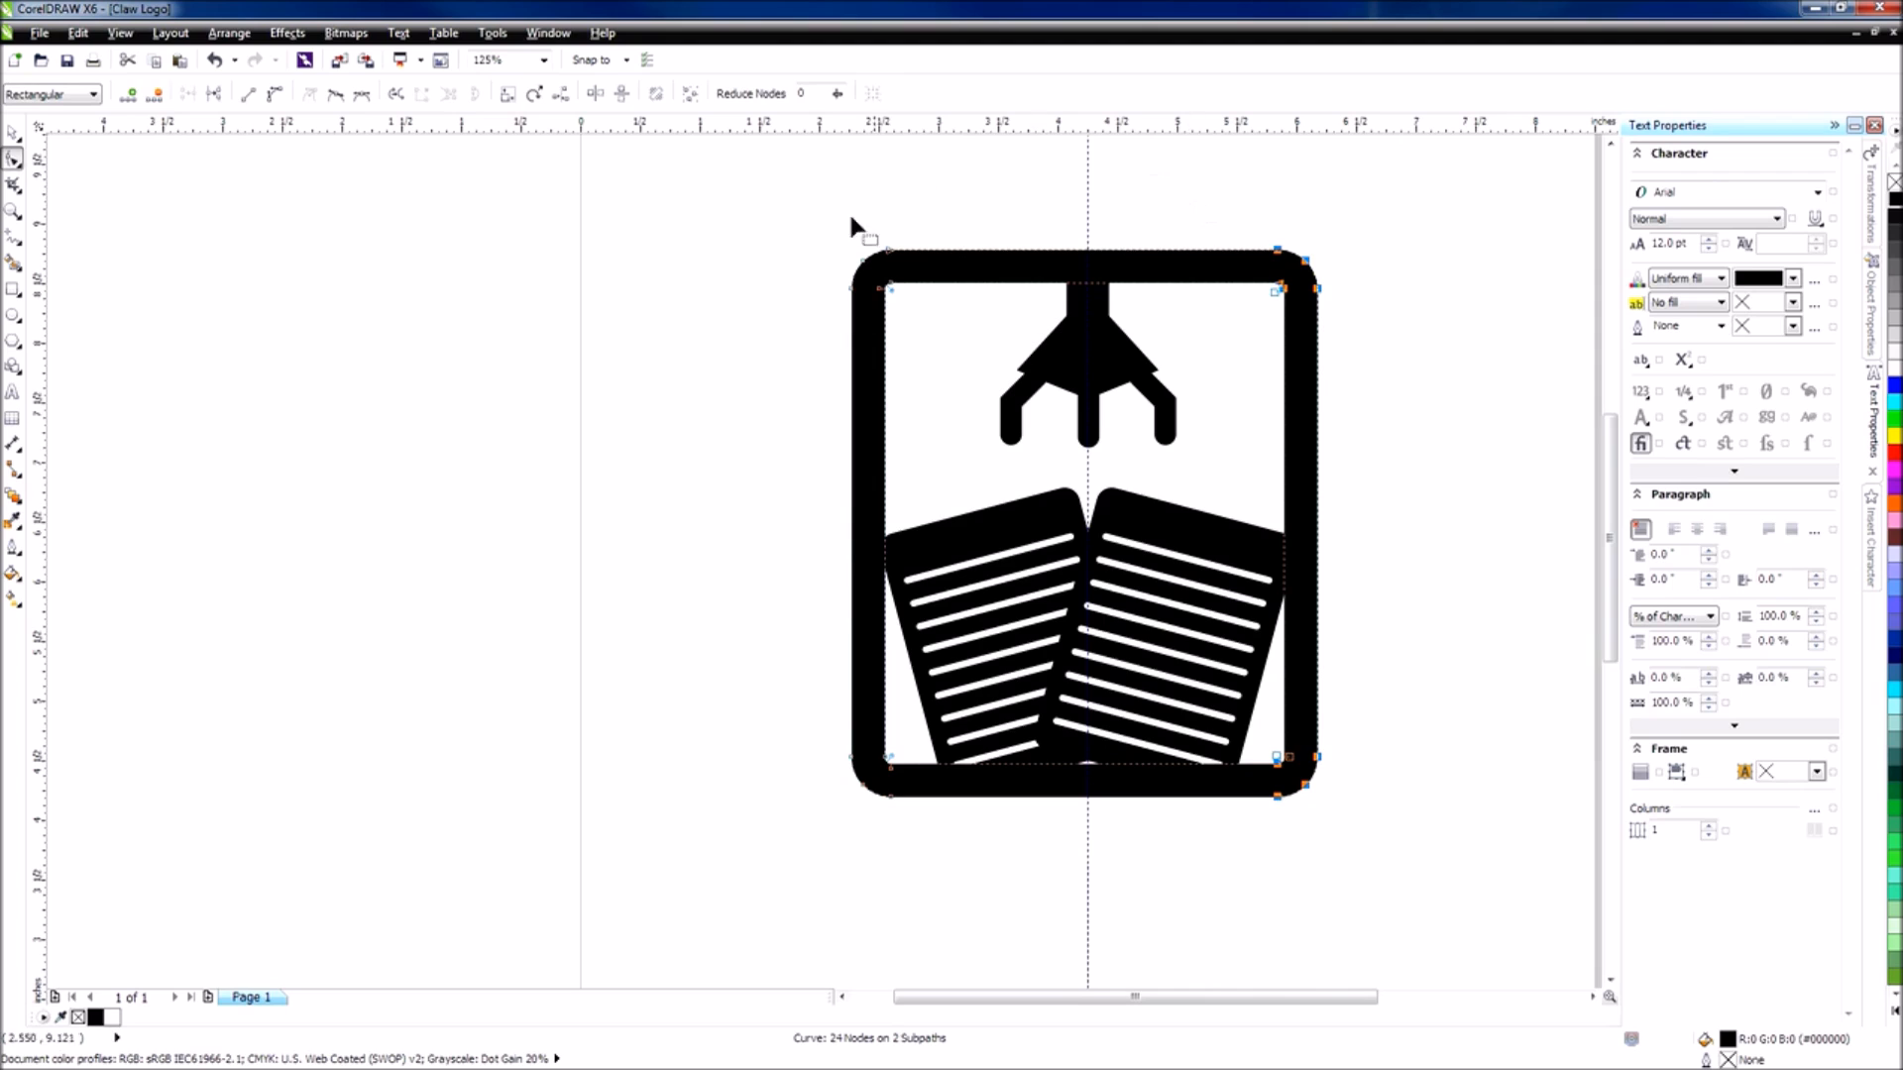
Nudge the nodes of the frame's left side inward to match, narrowing the frame to about 3.84 inches.
{"action": "left_click_drag", "start_coordinate": [747, 185], "coordinate": [950, 852]}
{"action": "key", "text": "Right"}
{"action": "key", "text": "Right"}
{"action": "key", "text": "Right"}
{"action": "key", "text": "Escape"}
{"action": "left_click", "coordinate": [14, 132]}
{"action": "scroll", "coordinate": [919, 567], "scroll_direction": "down", "scroll_amount": 2}
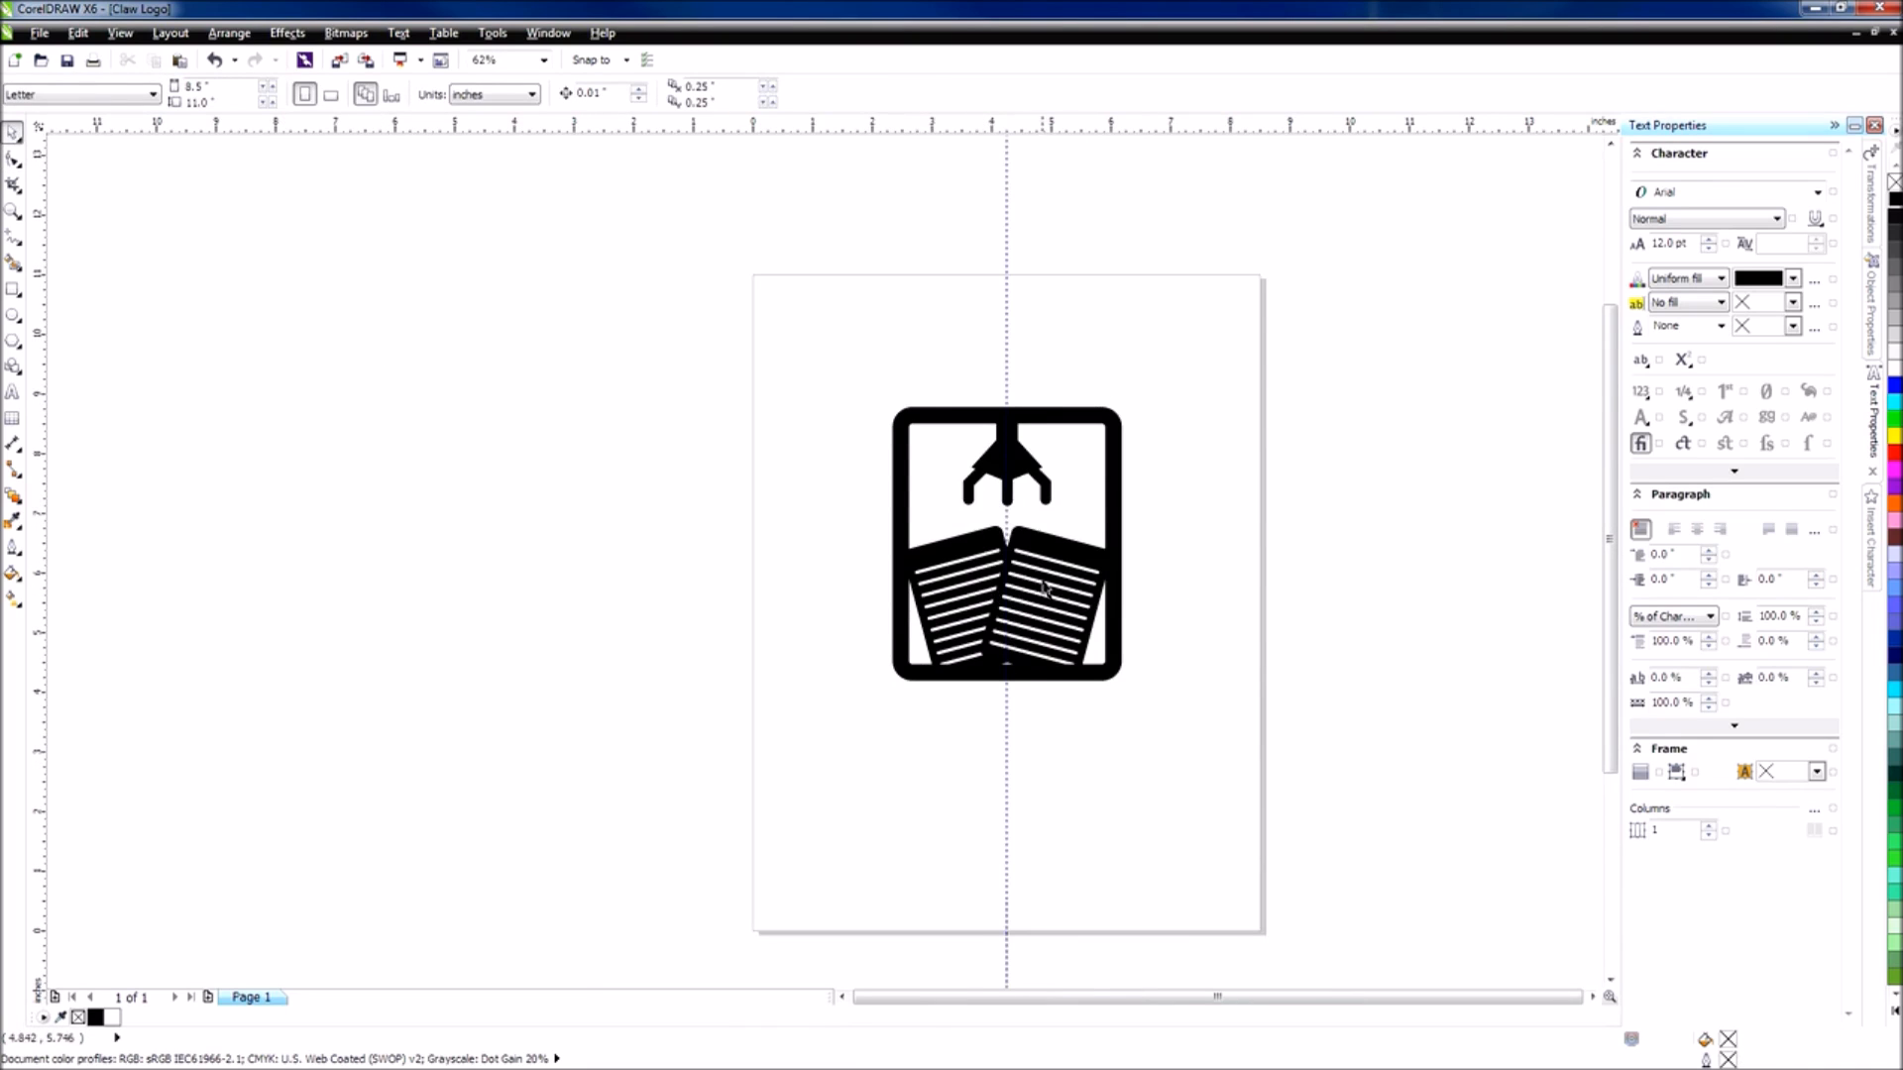
Nudge the frame's upper nodes down again to reduce its height to about 4.51 inches.
{"action": "scroll", "coordinate": [1011, 519], "scroll_direction": "up", "scroll_amount": 2}
{"action": "left_click_drag", "start_coordinate": [1272, 537], "coordinate": [1086, 407]}
{"action": "left_click", "coordinate": [1223, 412]}
{"action": "left_click", "coordinate": [14, 158]}
{"action": "left_click_drag", "start_coordinate": [635, 222], "coordinate": [1397, 397]}
{"action": "key", "text": "Down"}
{"action": "key", "text": "Down"}
{"action": "key", "text": "Down"}
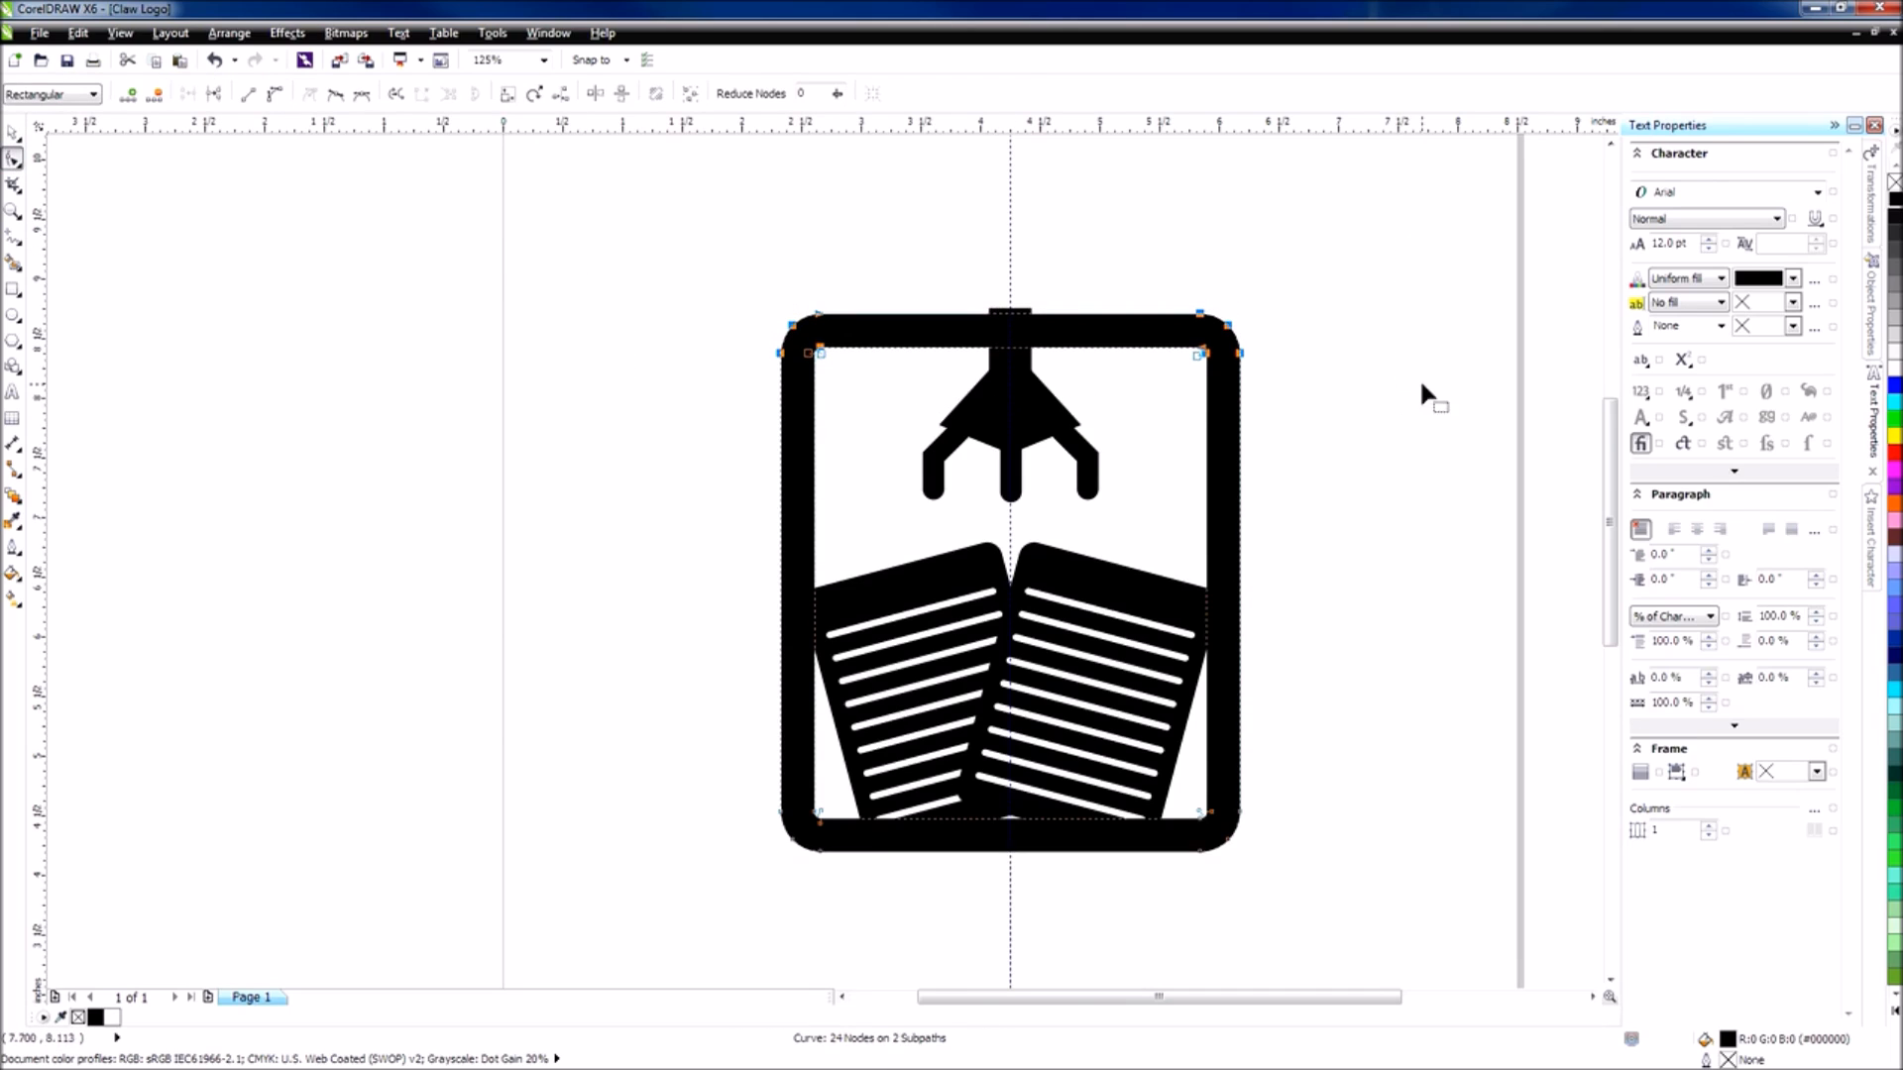
{"action": "left_click", "coordinate": [1420, 385]}
{"action": "key", "text": "space"}
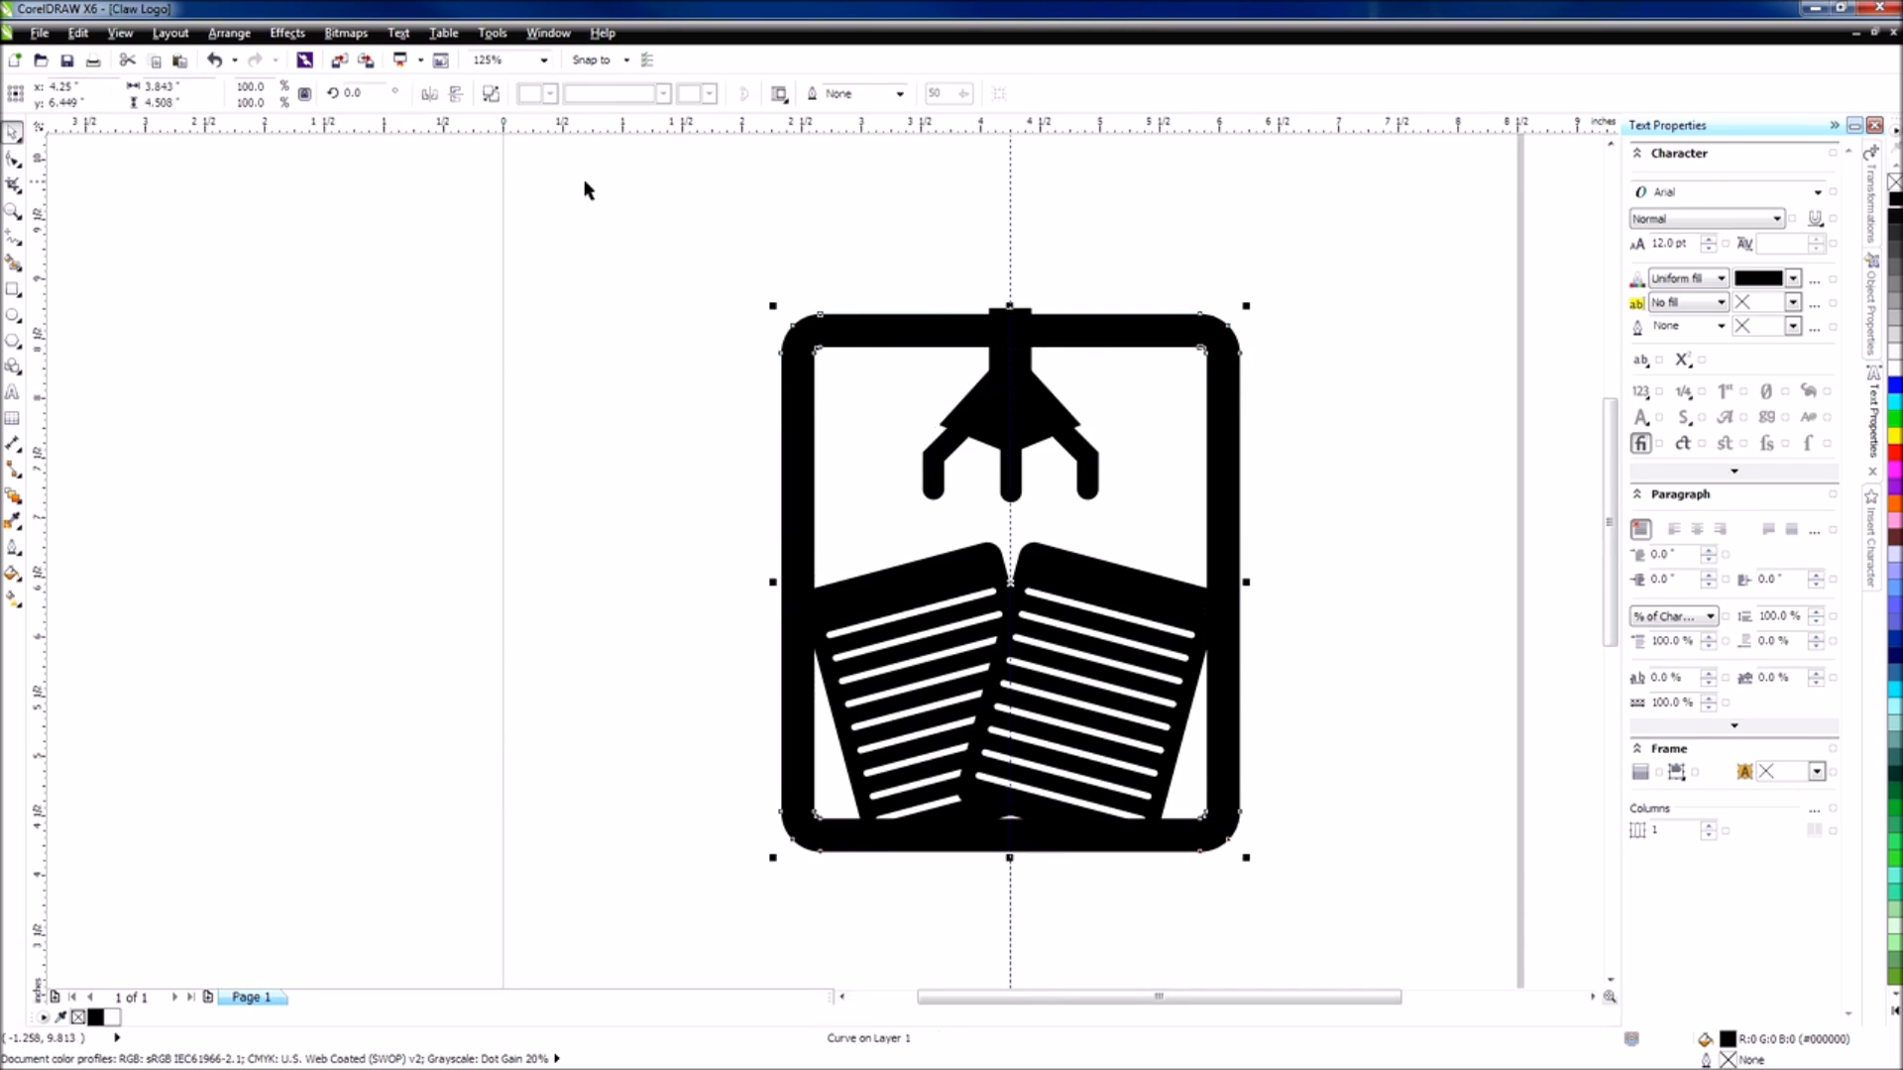
Nudge the claw down slightly until the top of its stem sits within the frame's top bar.
{"action": "left_click_drag", "start_coordinate": [893, 226], "coordinate": [1135, 532]}
{"action": "key", "text": "Down"}
{"action": "key", "text": "Down"}
{"action": "key", "text": "Down"}
{"action": "key", "text": "Down"}
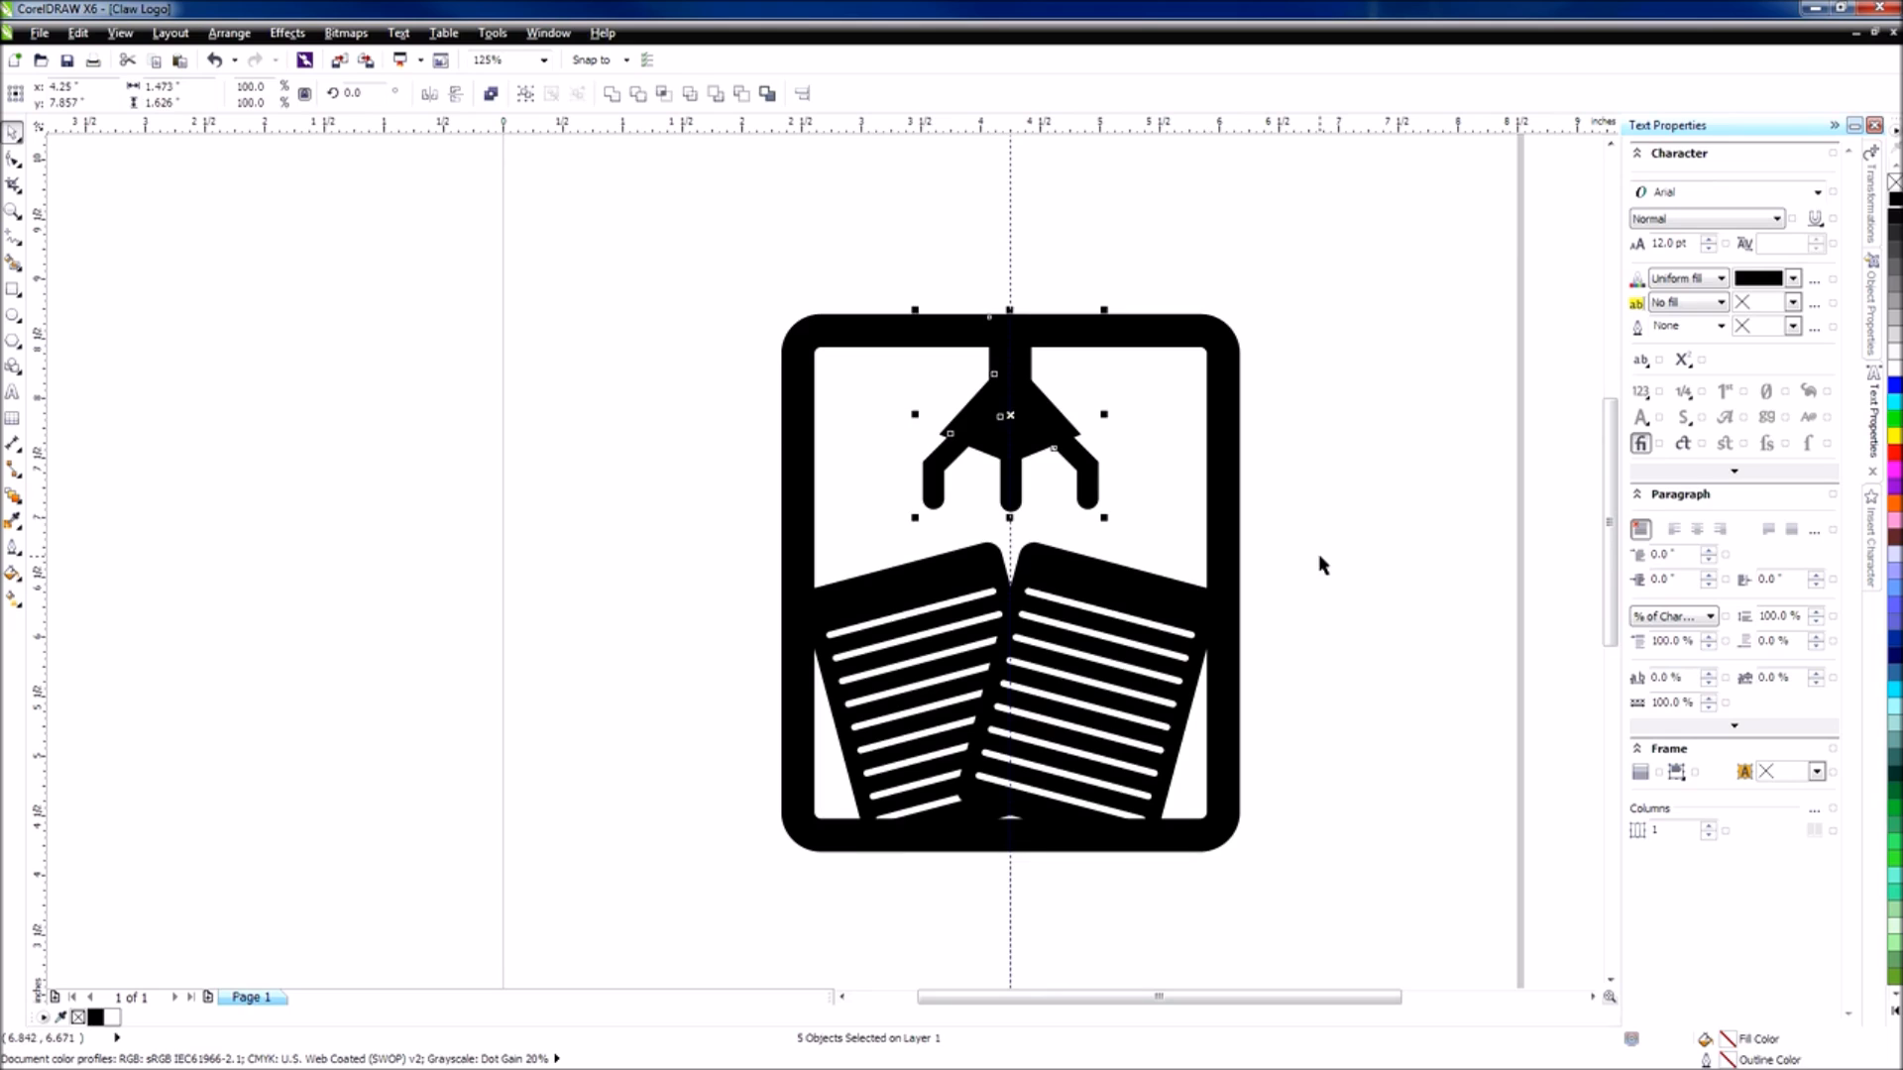
Group all the logo's objects and place a duplicate of the group beside the page, to the left of the original.
{"action": "left_click", "coordinate": [1319, 564]}
{"action": "left_click_drag", "start_coordinate": [1328, 930], "coordinate": [691, 255]}
{"action": "key", "text": "ctrl+g"}
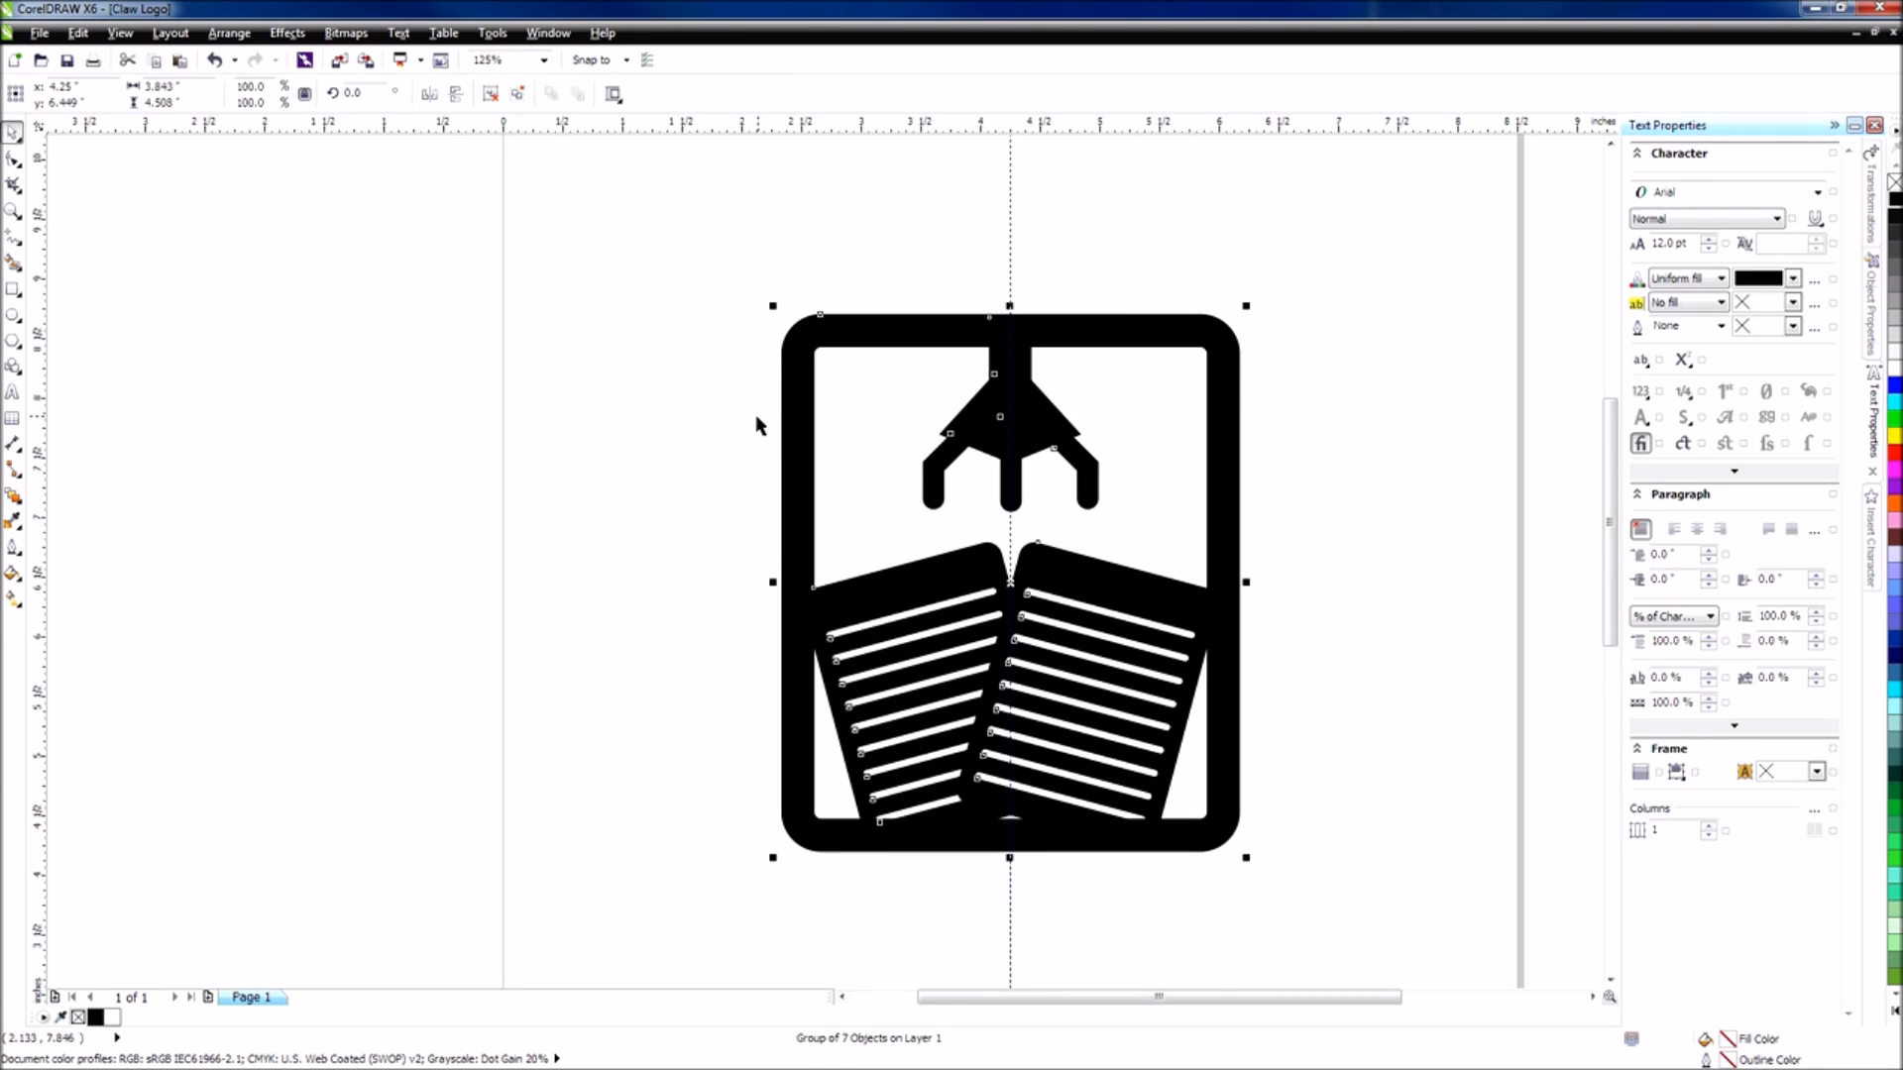
{"action": "scroll", "coordinate": [755, 414], "scroll_direction": "down", "scroll_amount": 2}
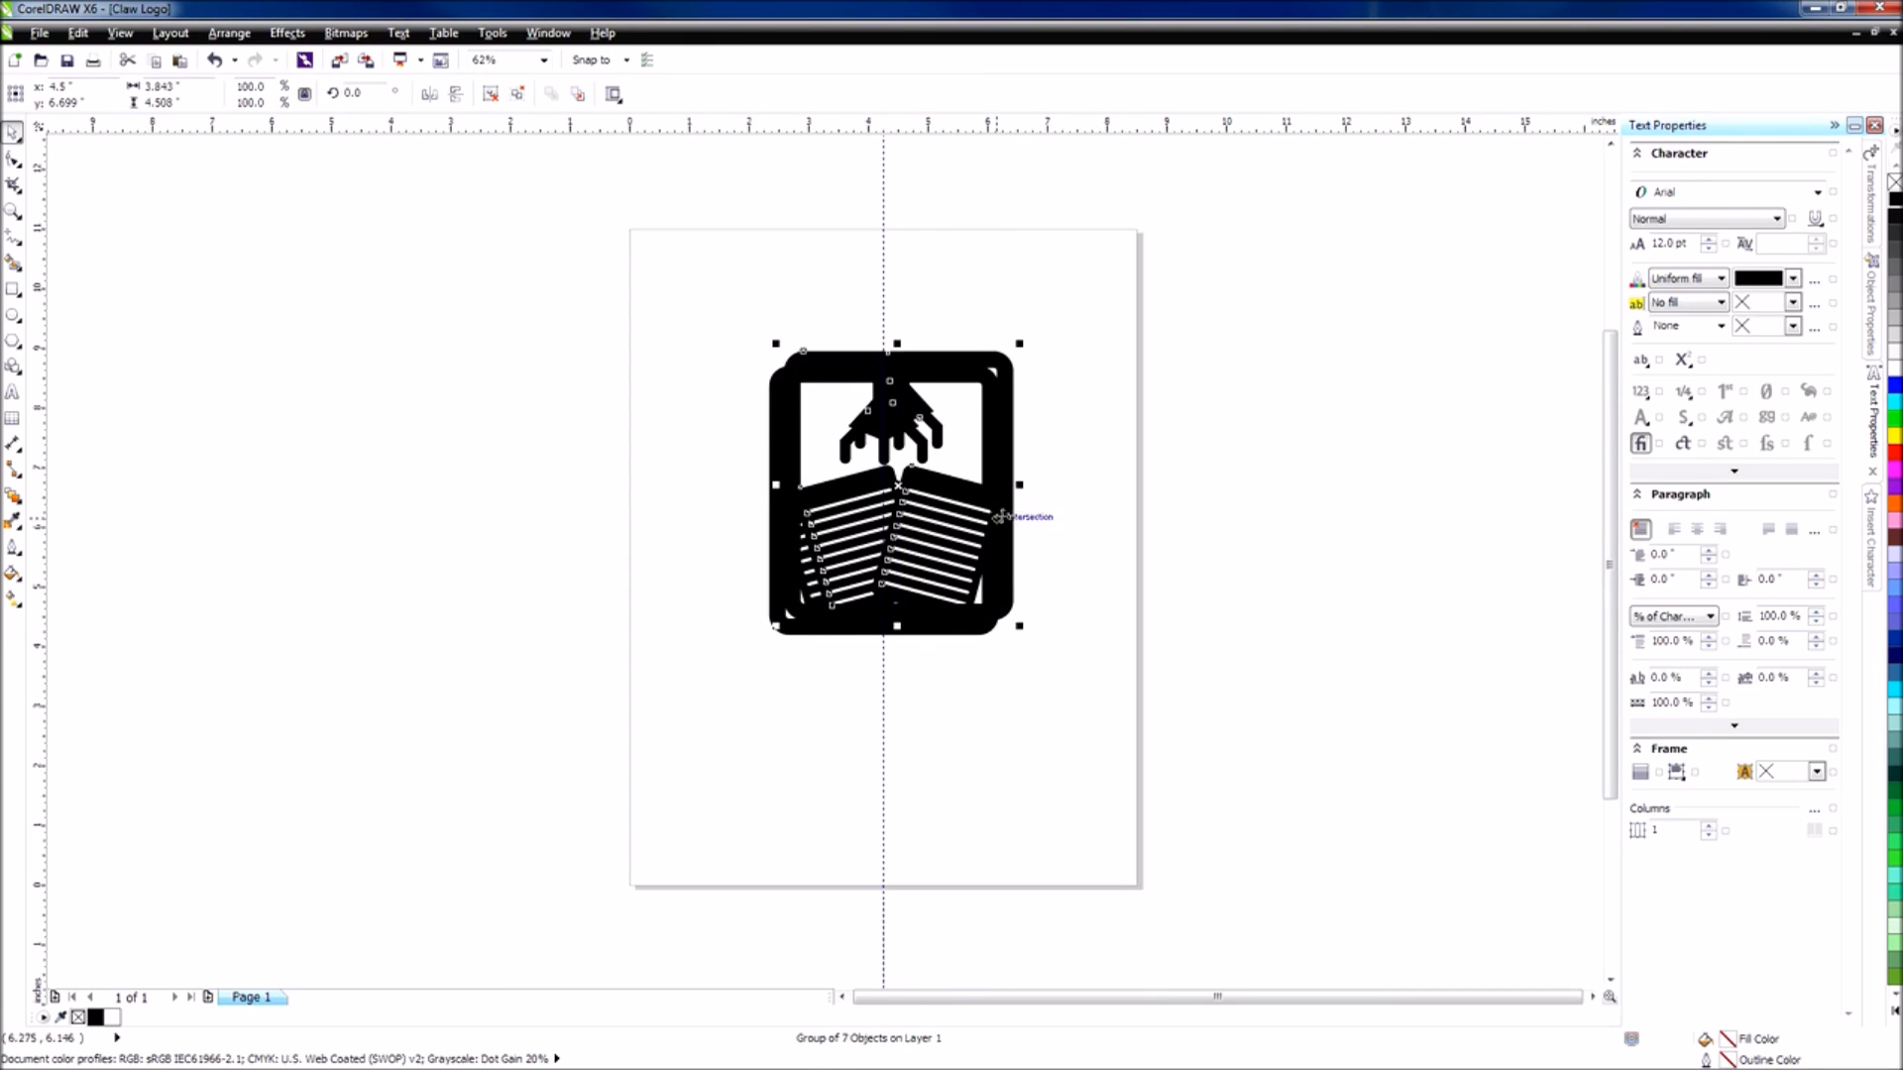
{"action": "left_click_drag", "start_coordinate": [867, 501], "coordinate": [360, 469]}
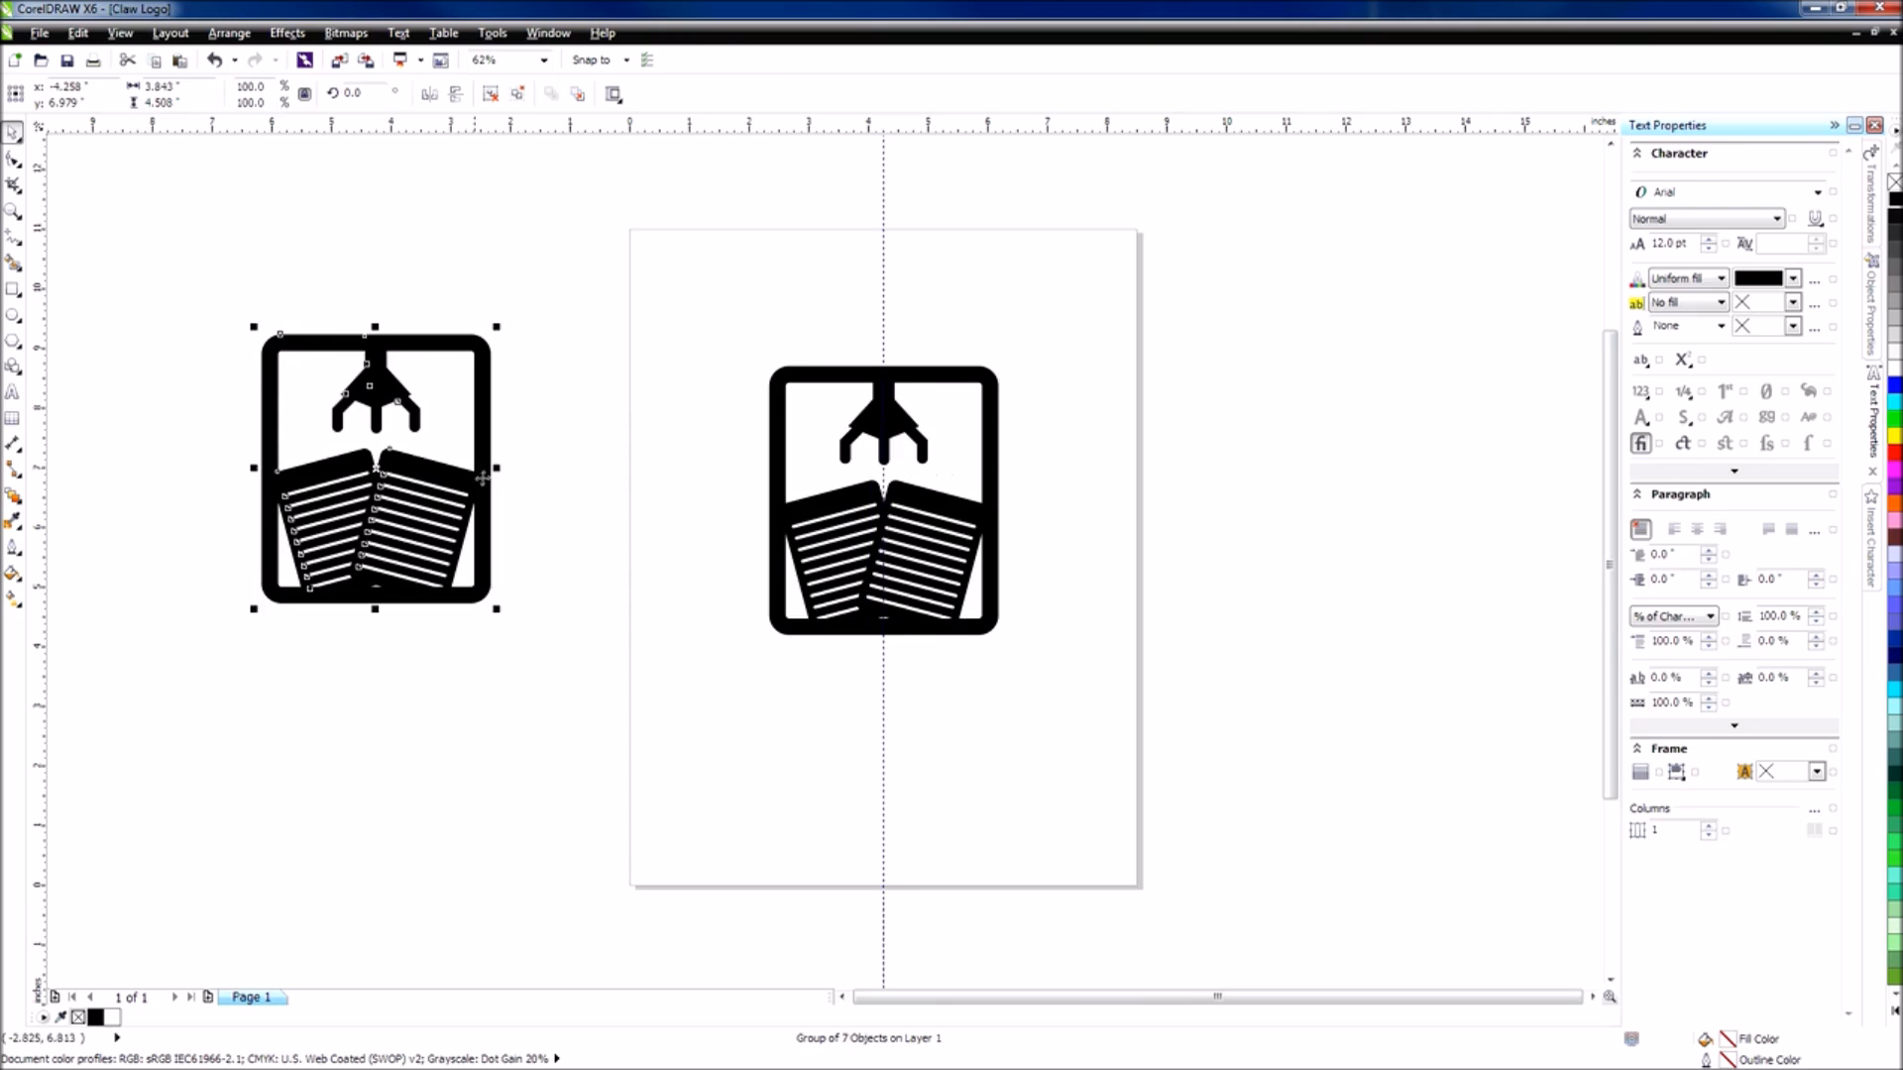
{"action": "left_click", "coordinate": [538, 473]}
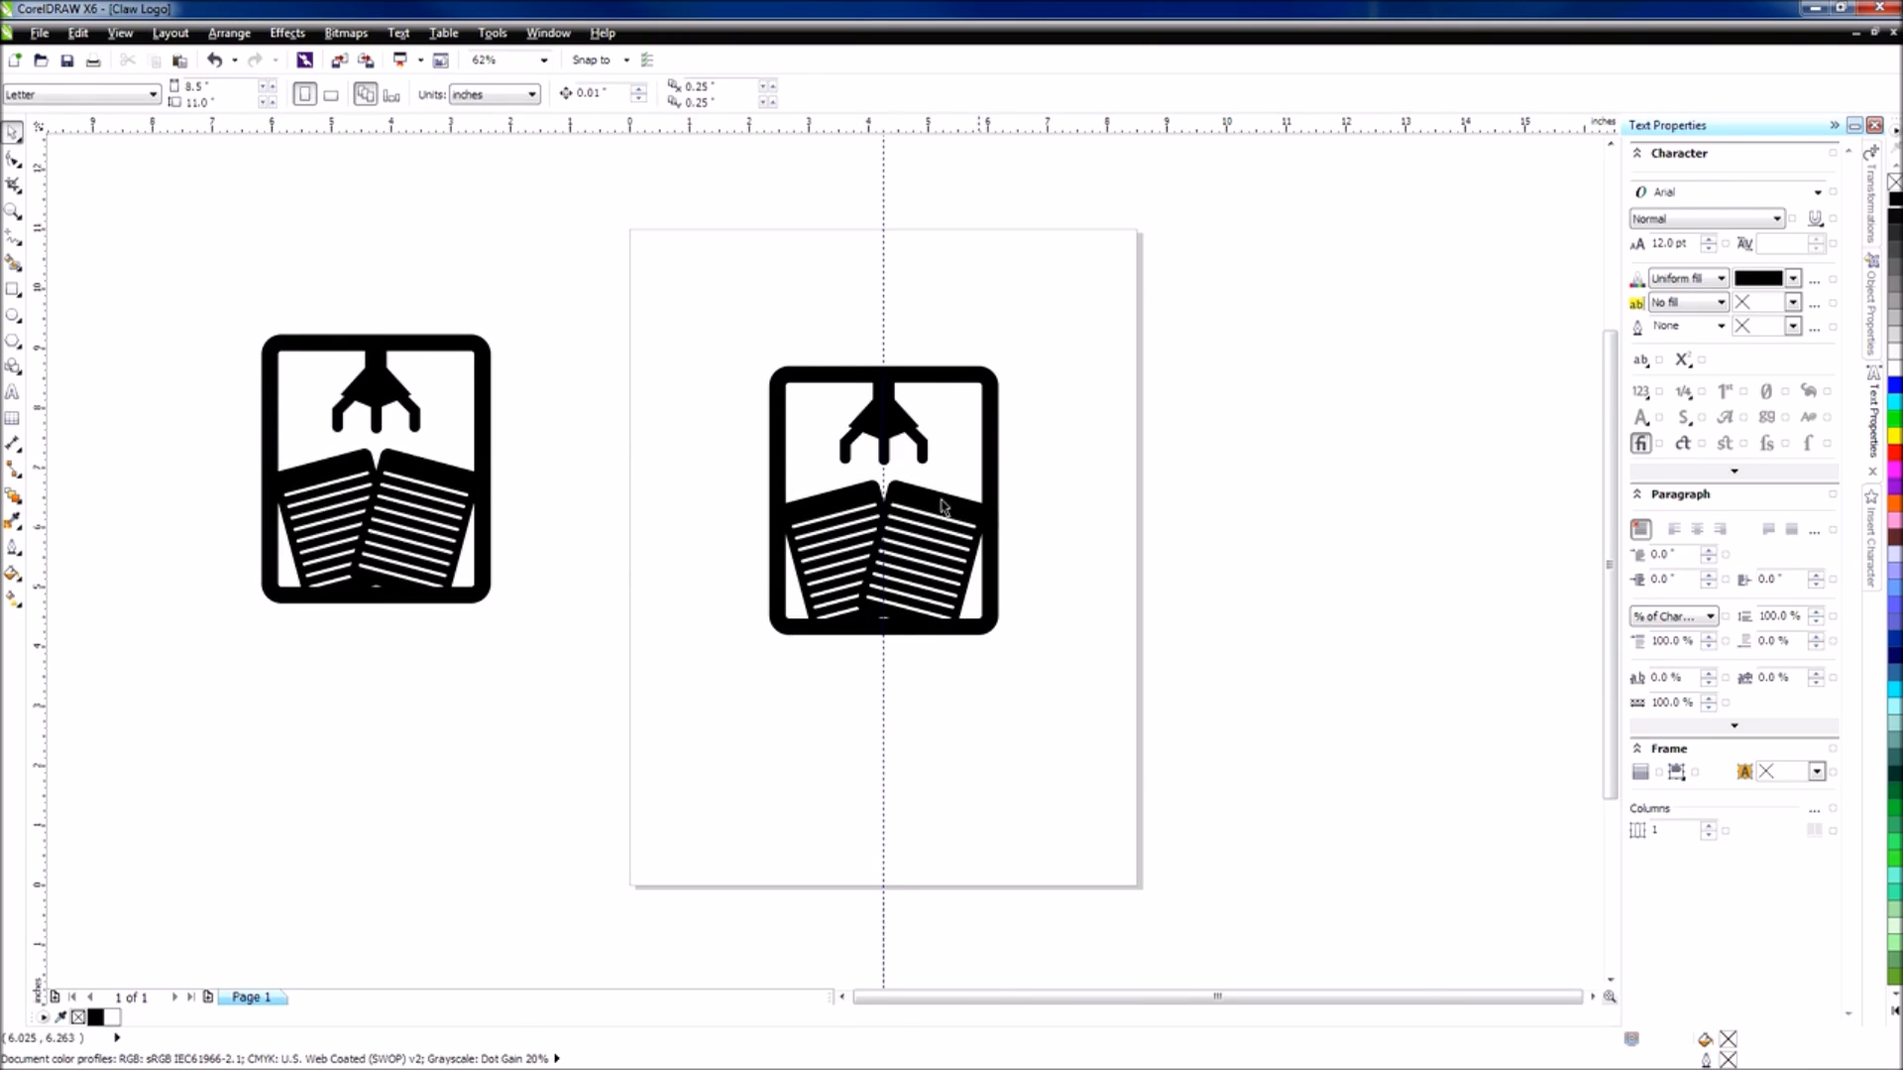
Examine the logo on the page, especially the area where the two pages meet the frame's bottom bar.
{"action": "scroll", "coordinate": [942, 505], "scroll_direction": "up", "scroll_amount": 2}
{"action": "scroll", "coordinate": [984, 464], "scroll_direction": "up", "scroll_amount": 2}
{"action": "scroll", "coordinate": [905, 396], "scroll_direction": "down", "scroll_amount": 2}
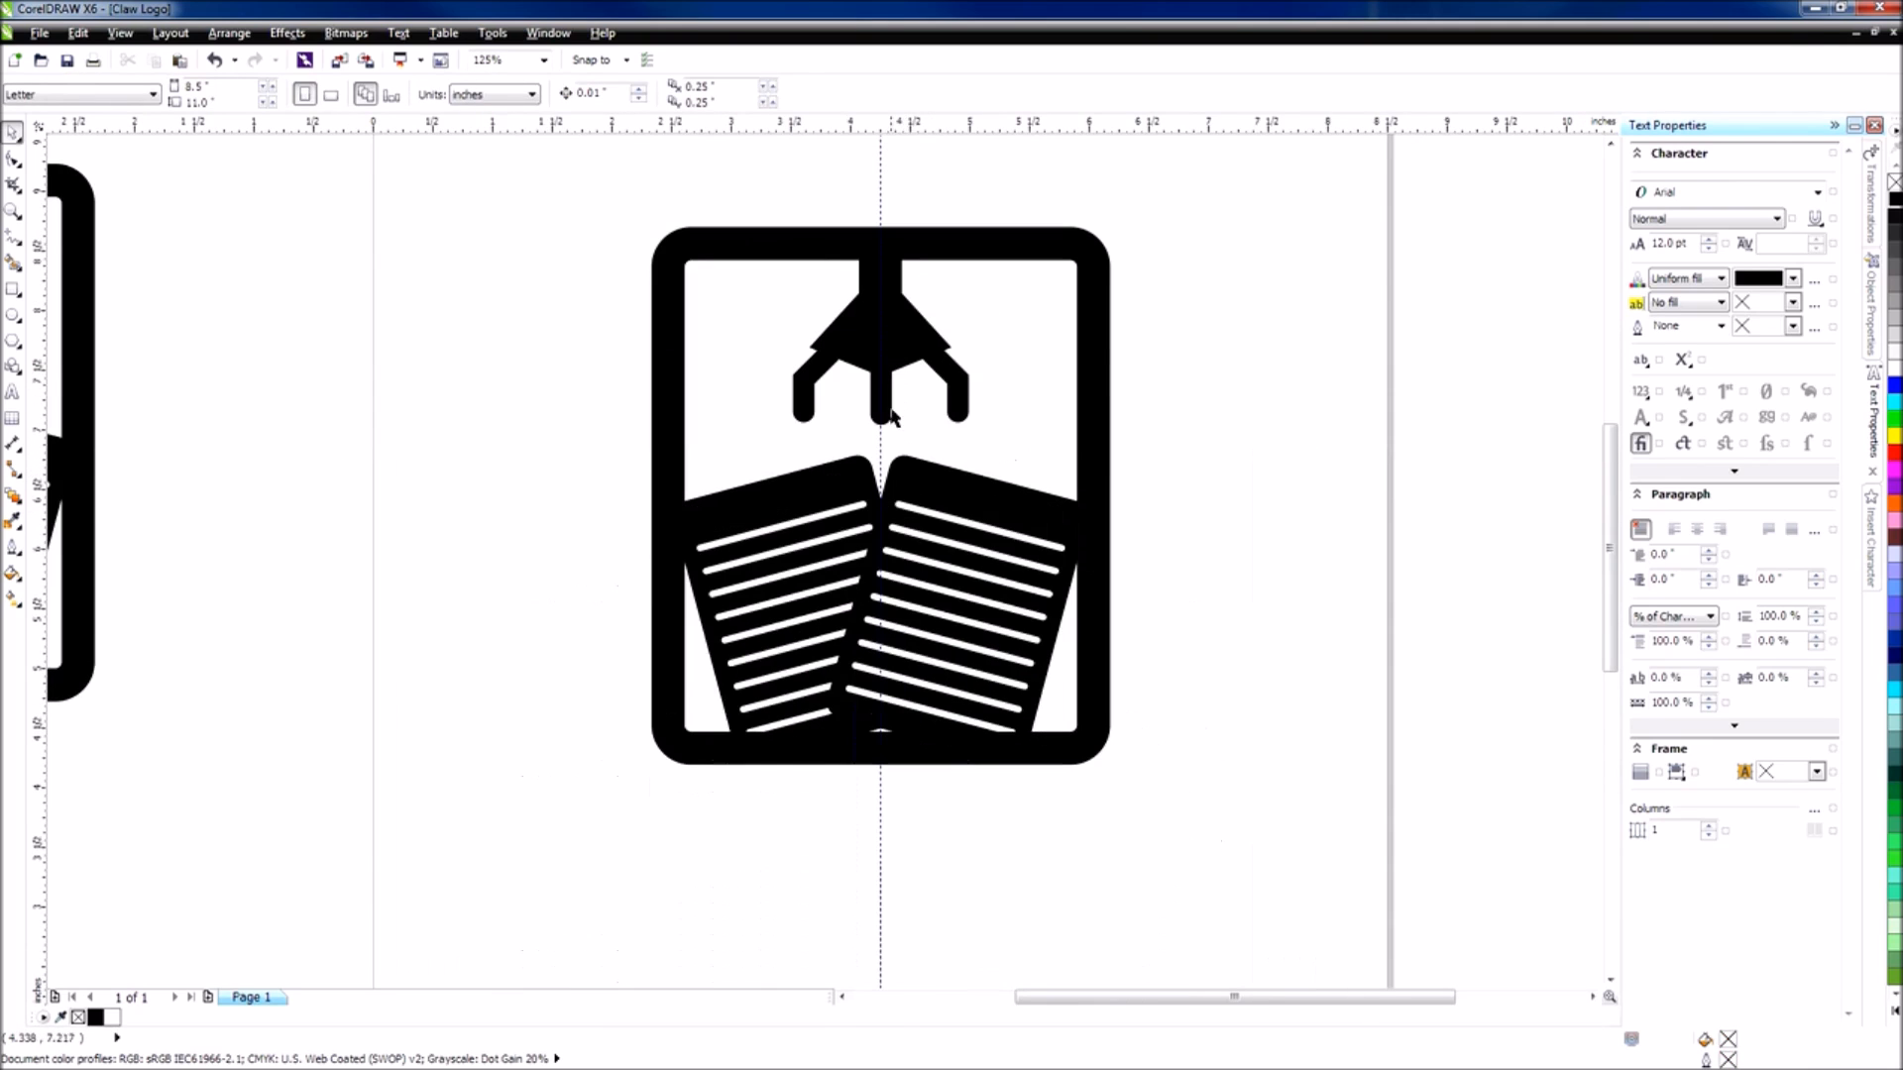
{"action": "scroll", "coordinate": [881, 412], "scroll_direction": "down", "scroll_amount": 2}
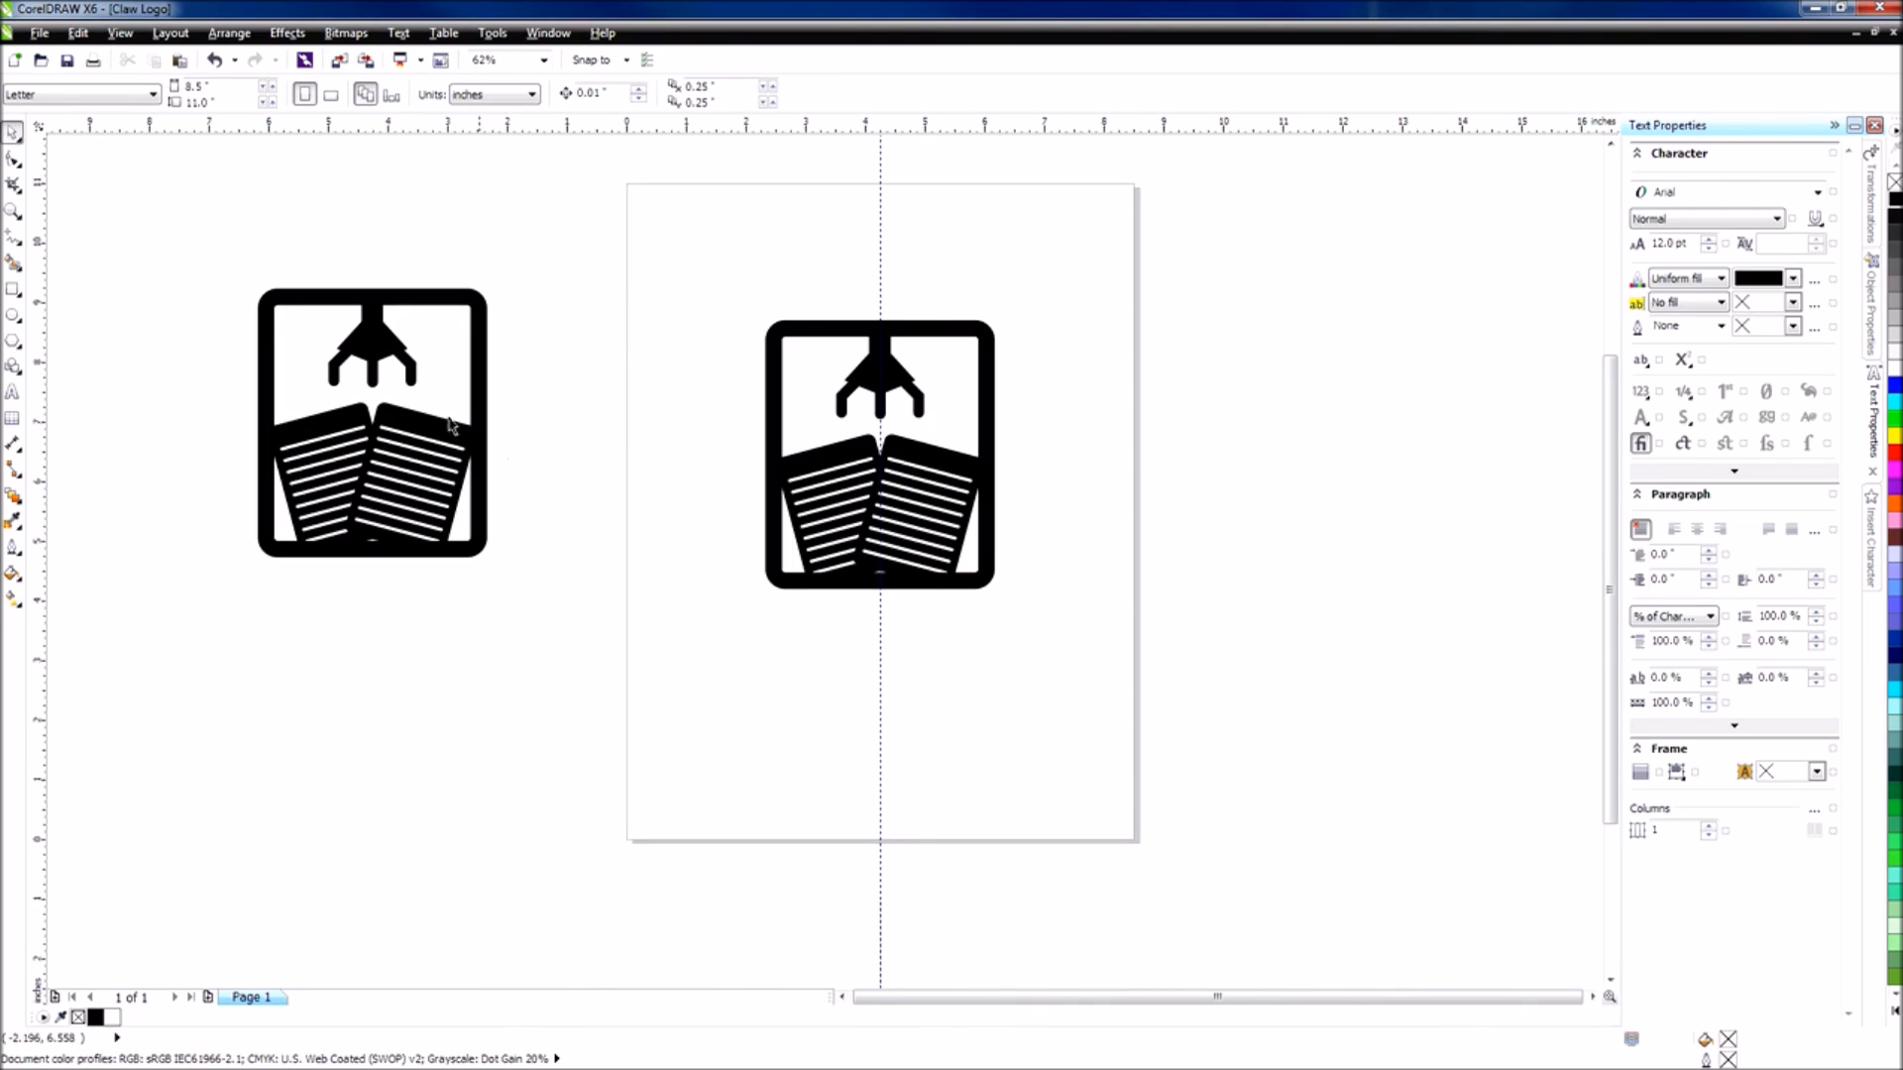
{"action": "scroll", "coordinate": [895, 573], "scroll_direction": "up", "scroll_amount": 4}
{"action": "scroll", "coordinate": [896, 561], "scroll_direction": "down", "scroll_amount": 4}
{"action": "scroll", "coordinate": [895, 573], "scroll_direction": "up", "scroll_amount": 2}
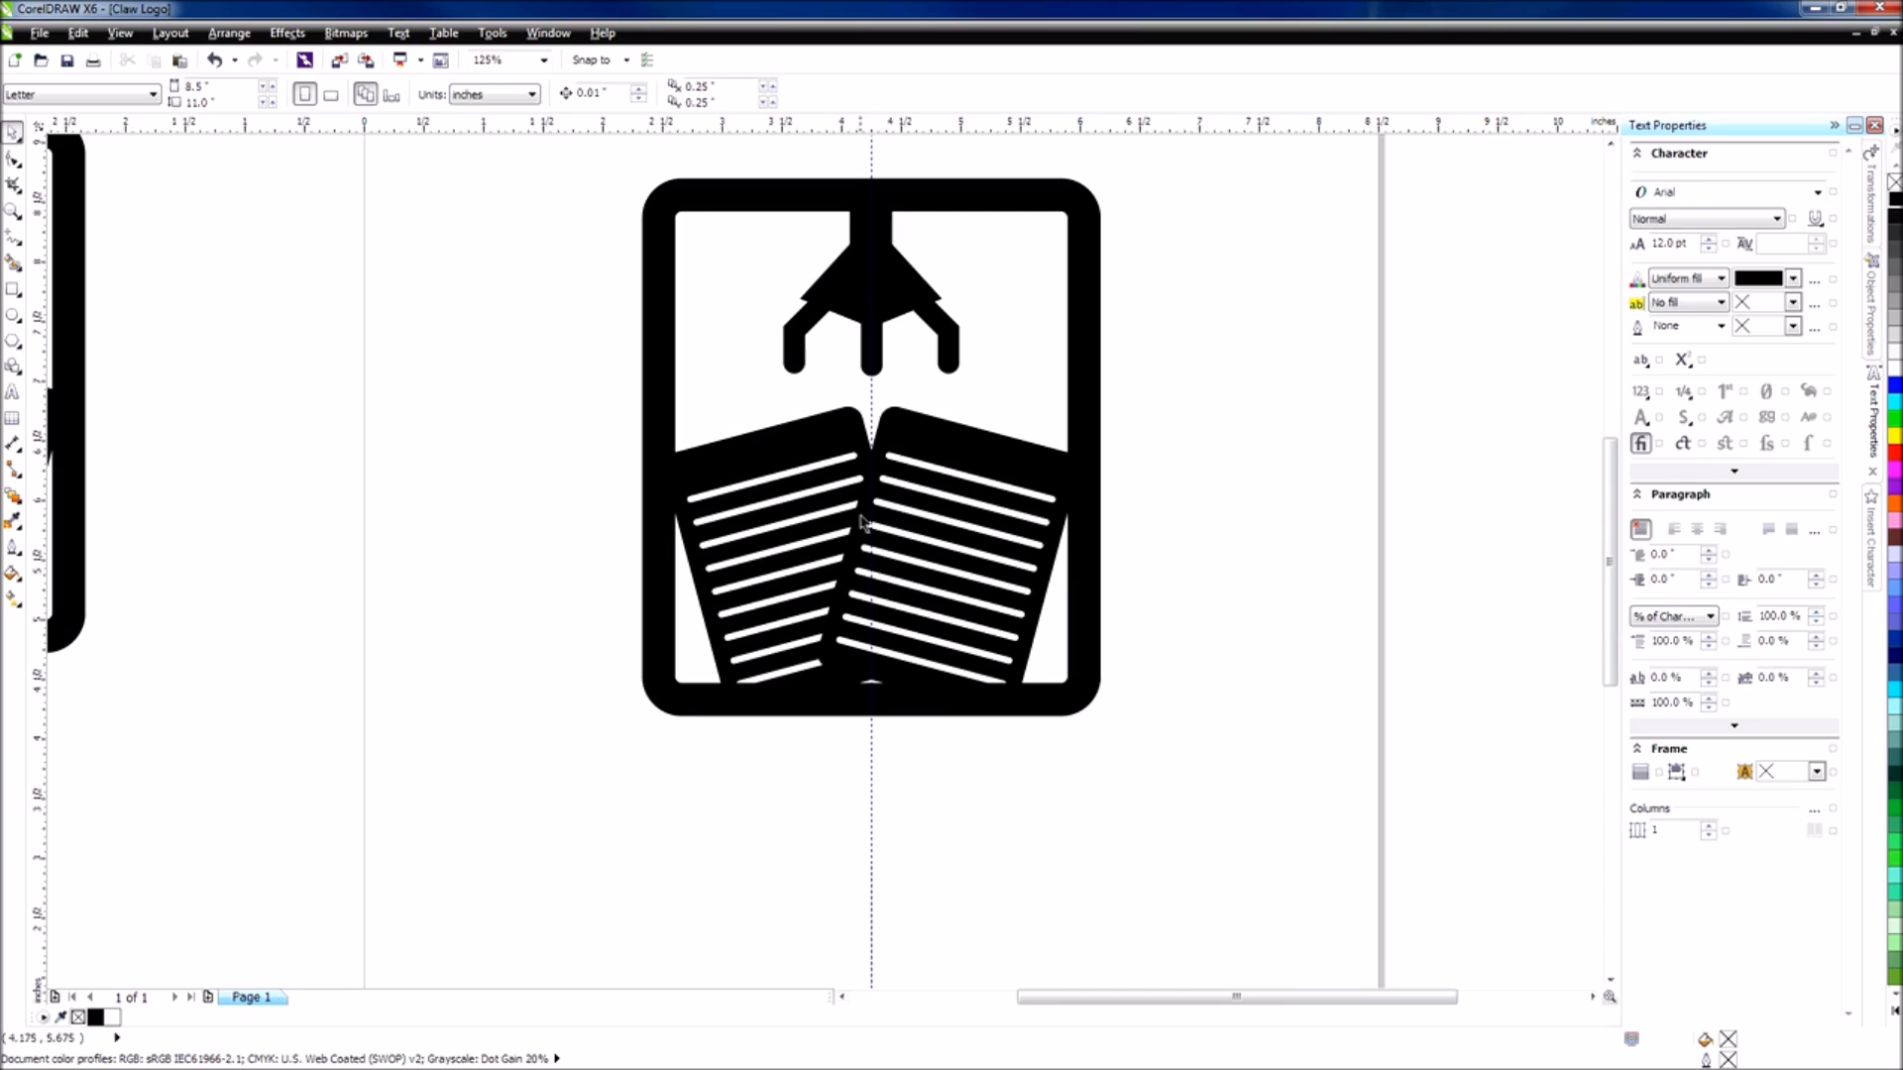
{"action": "left_click", "coordinate": [891, 679]}
{"action": "left_click", "coordinate": [1176, 765]}
{"action": "left_click", "coordinate": [902, 691]}
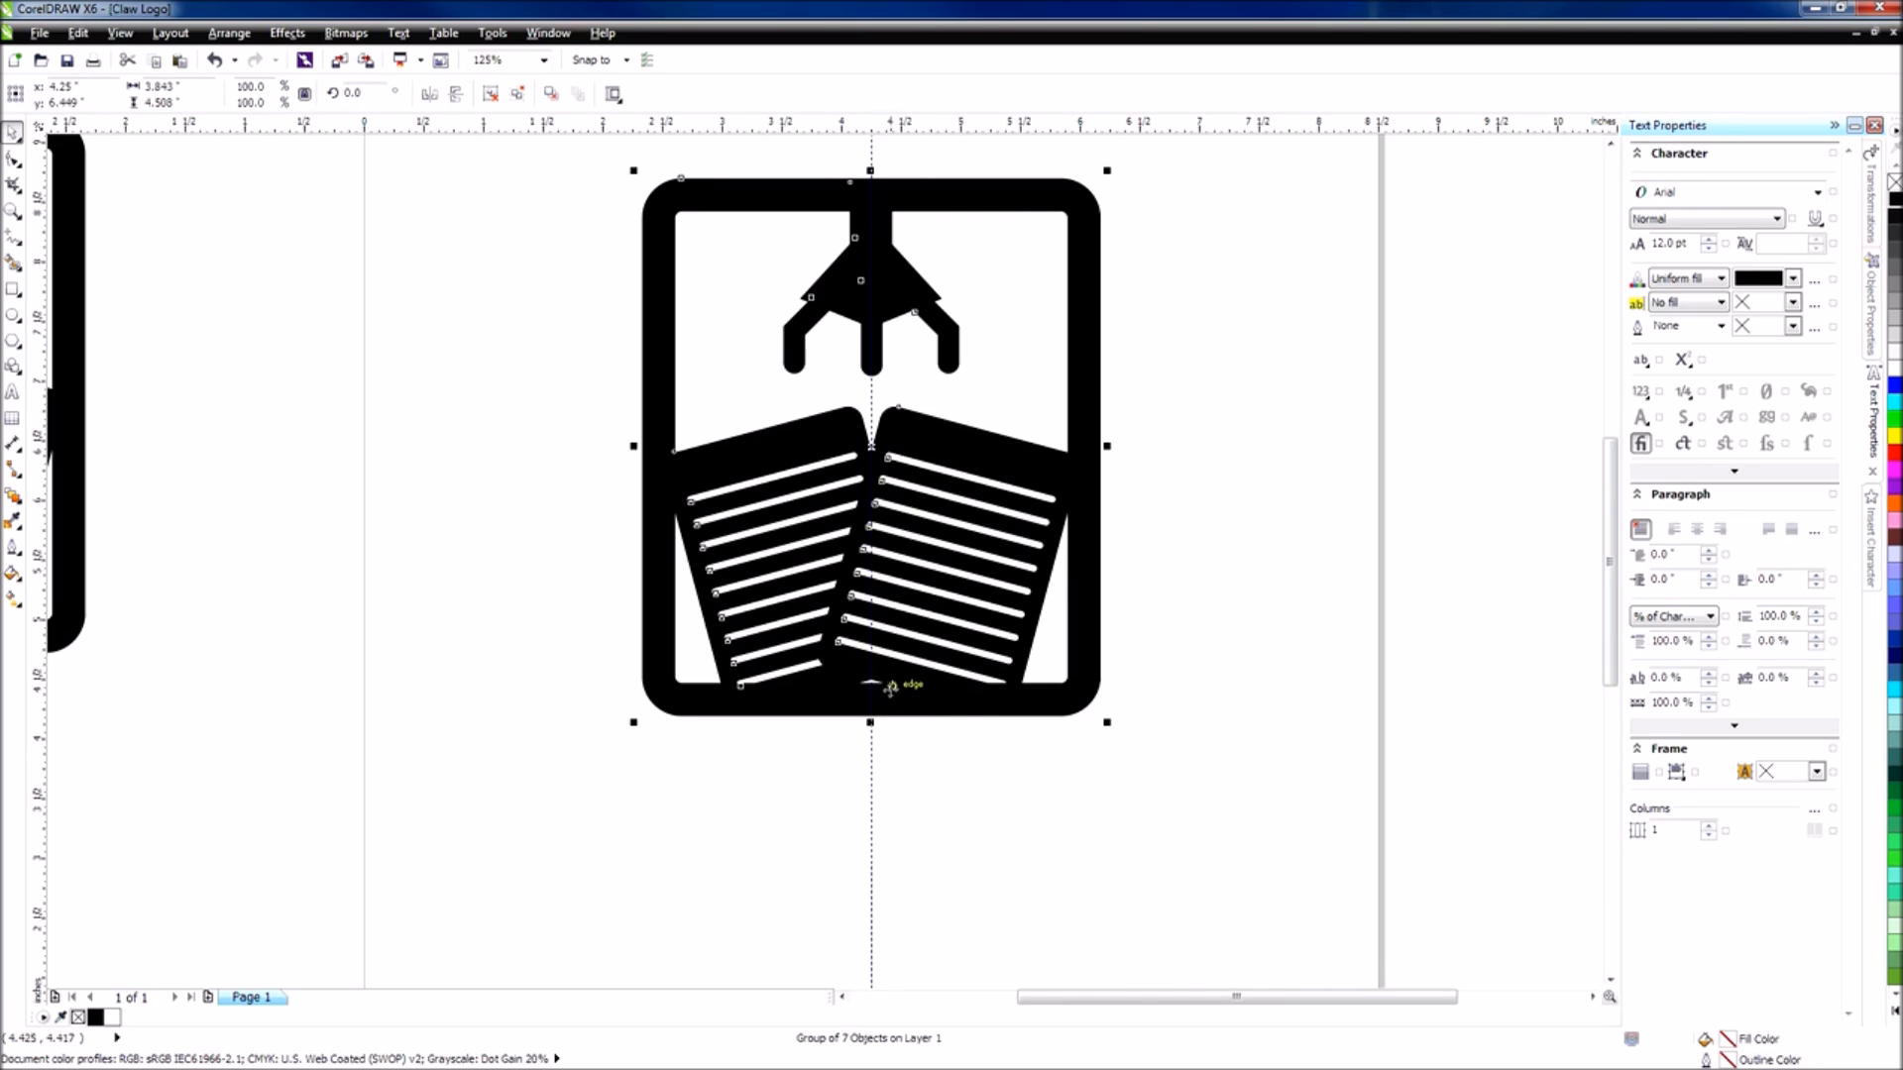
Draw a closed triangle about 0.25 by 0.15 inches over the white gap above the frame's bottom bar and fill it black.
{"action": "scroll", "coordinate": [897, 691], "scroll_direction": "up", "scroll_amount": 2}
{"action": "scroll", "coordinate": [882, 691], "scroll_direction": "up", "scroll_amount": 1}
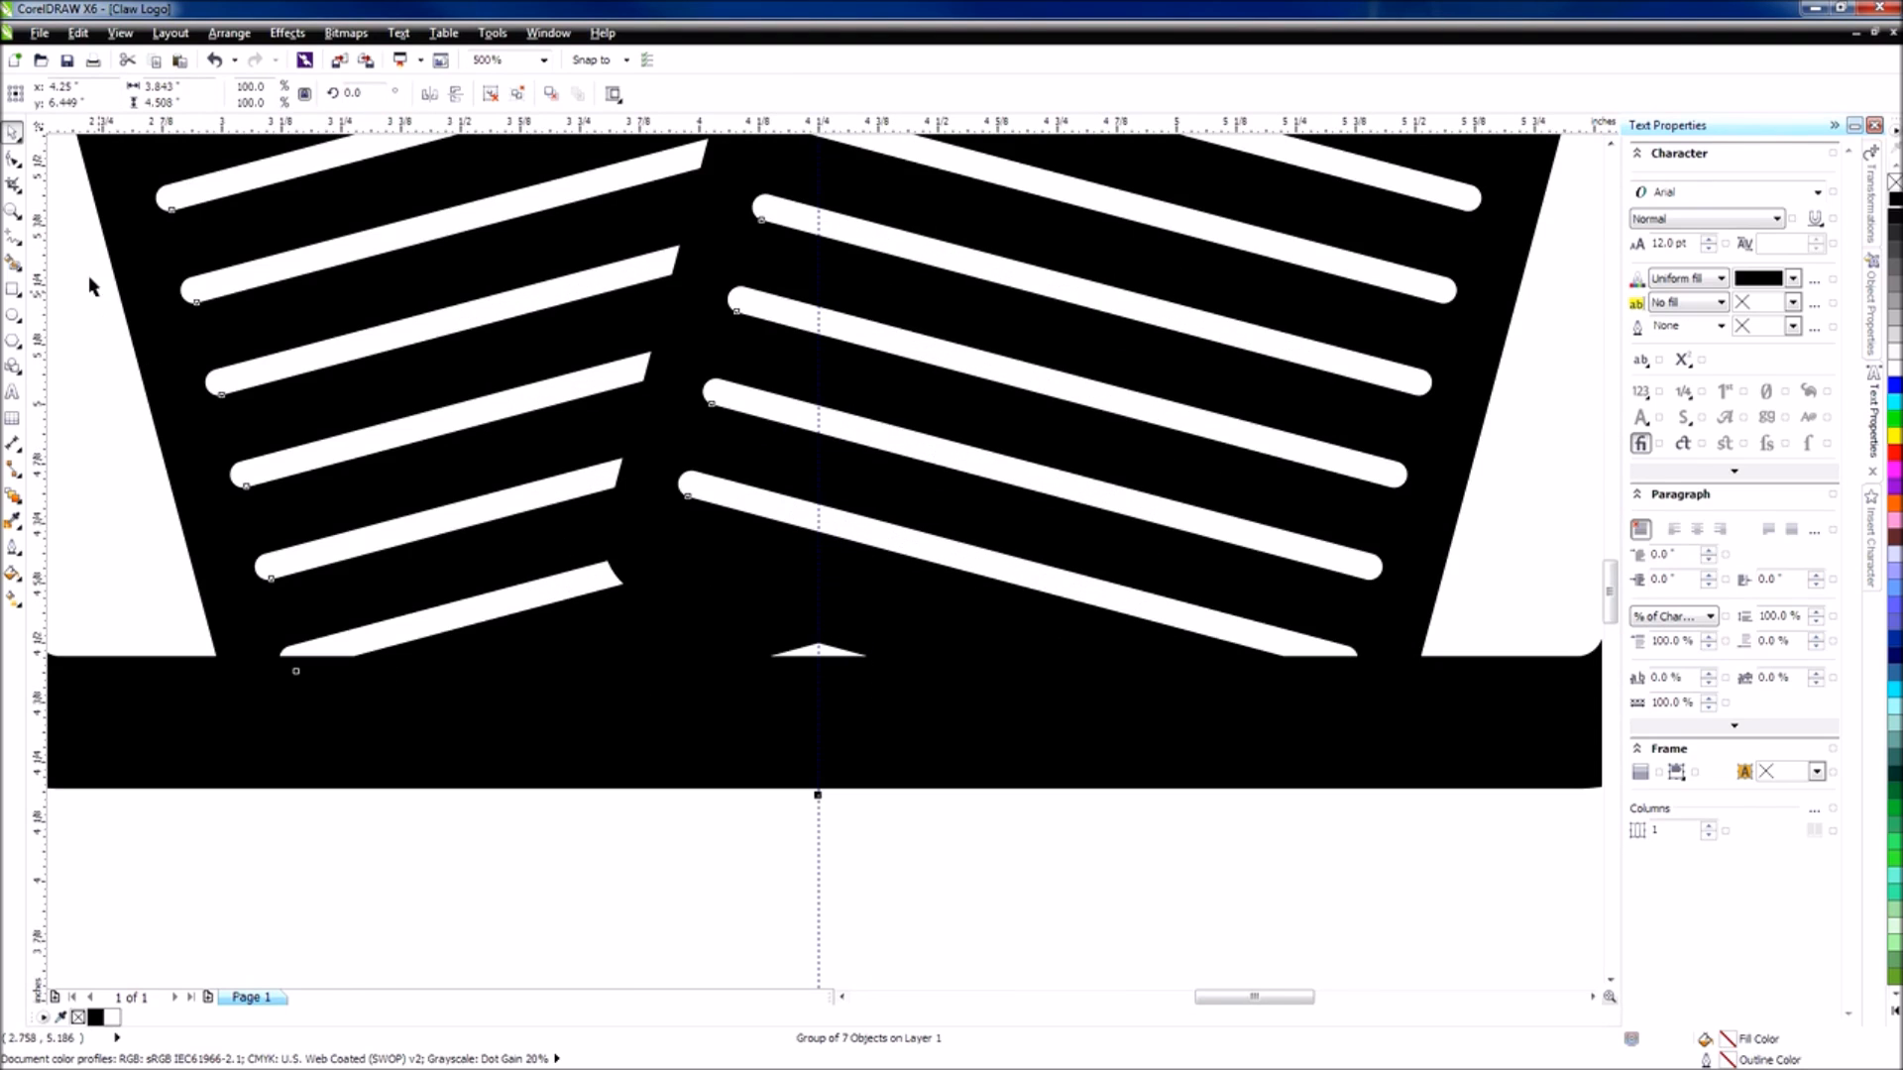
{"action": "left_click", "coordinate": [13, 238]}
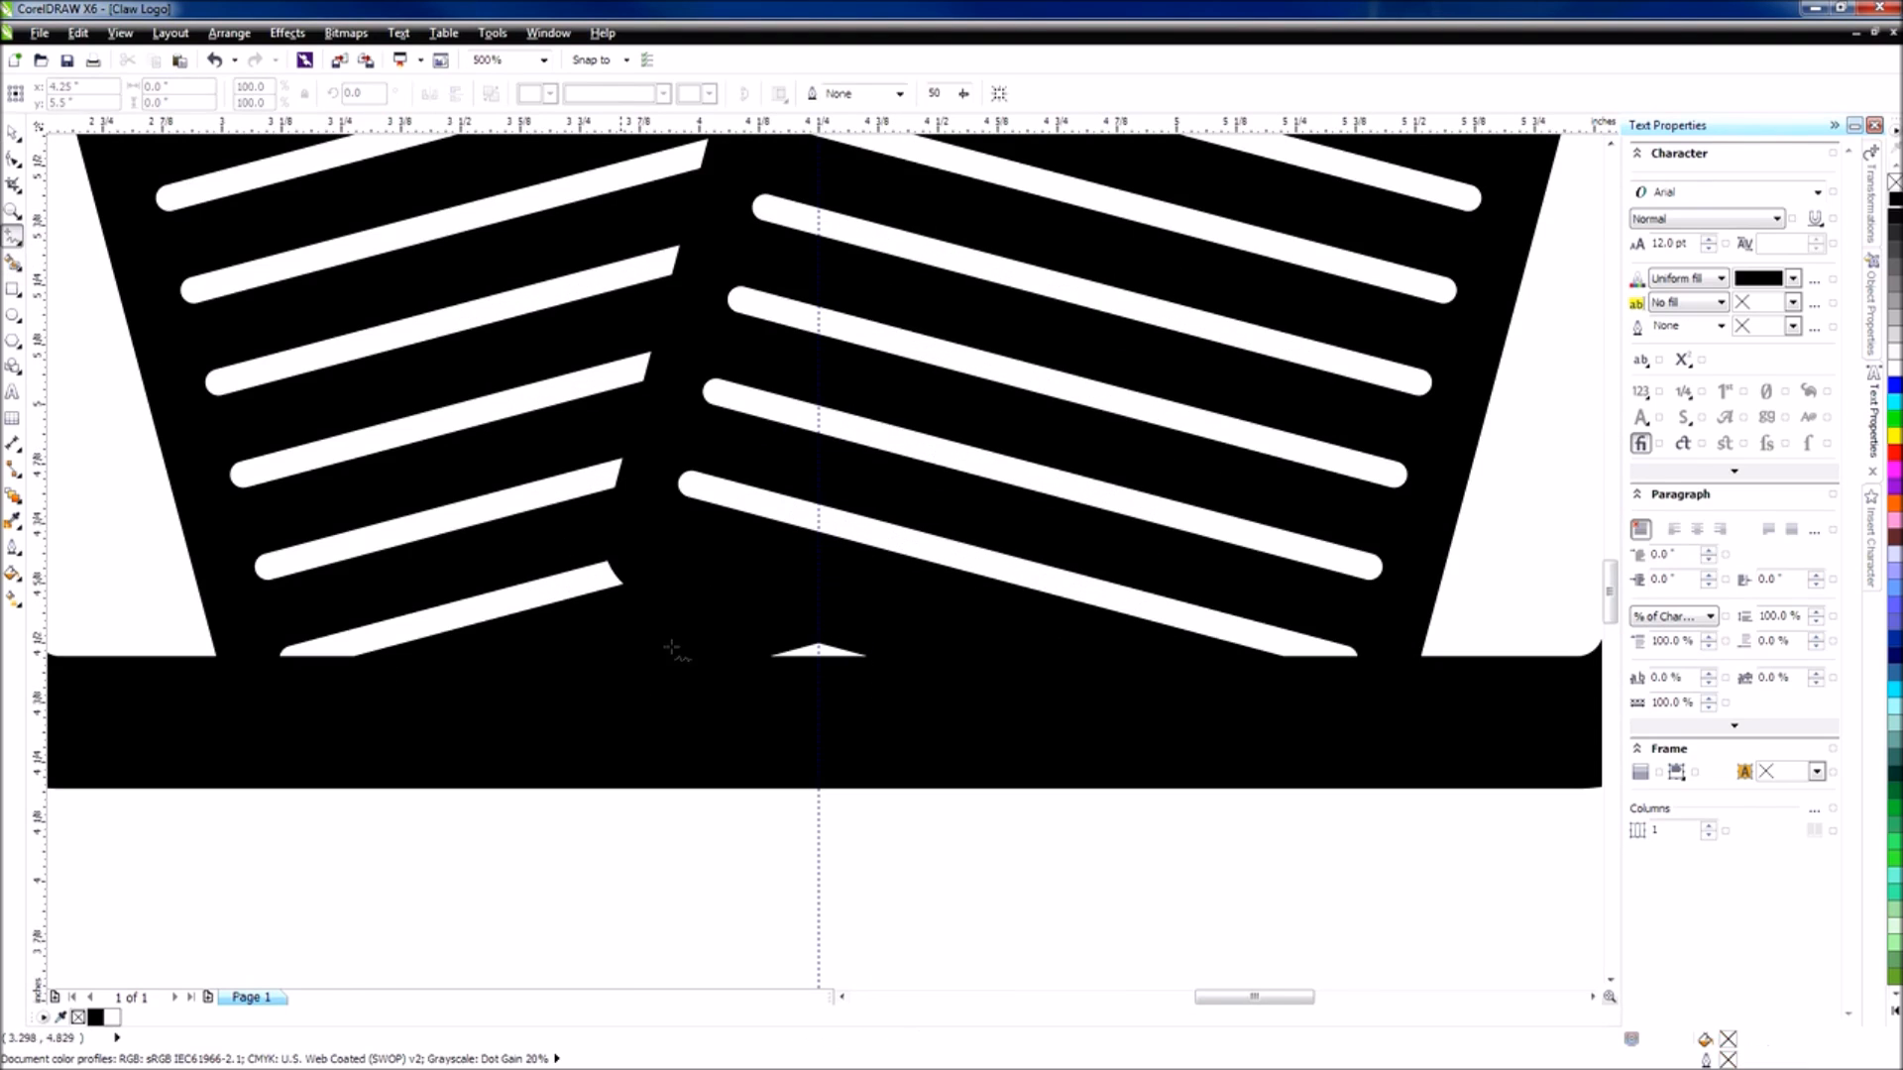
{"action": "left_click", "coordinate": [802, 608]}
{"action": "left_click", "coordinate": [919, 678]}
{"action": "left_click", "coordinate": [920, 678]}
{"action": "left_click", "coordinate": [703, 707]}
{"action": "left_click", "coordinate": [802, 608]}
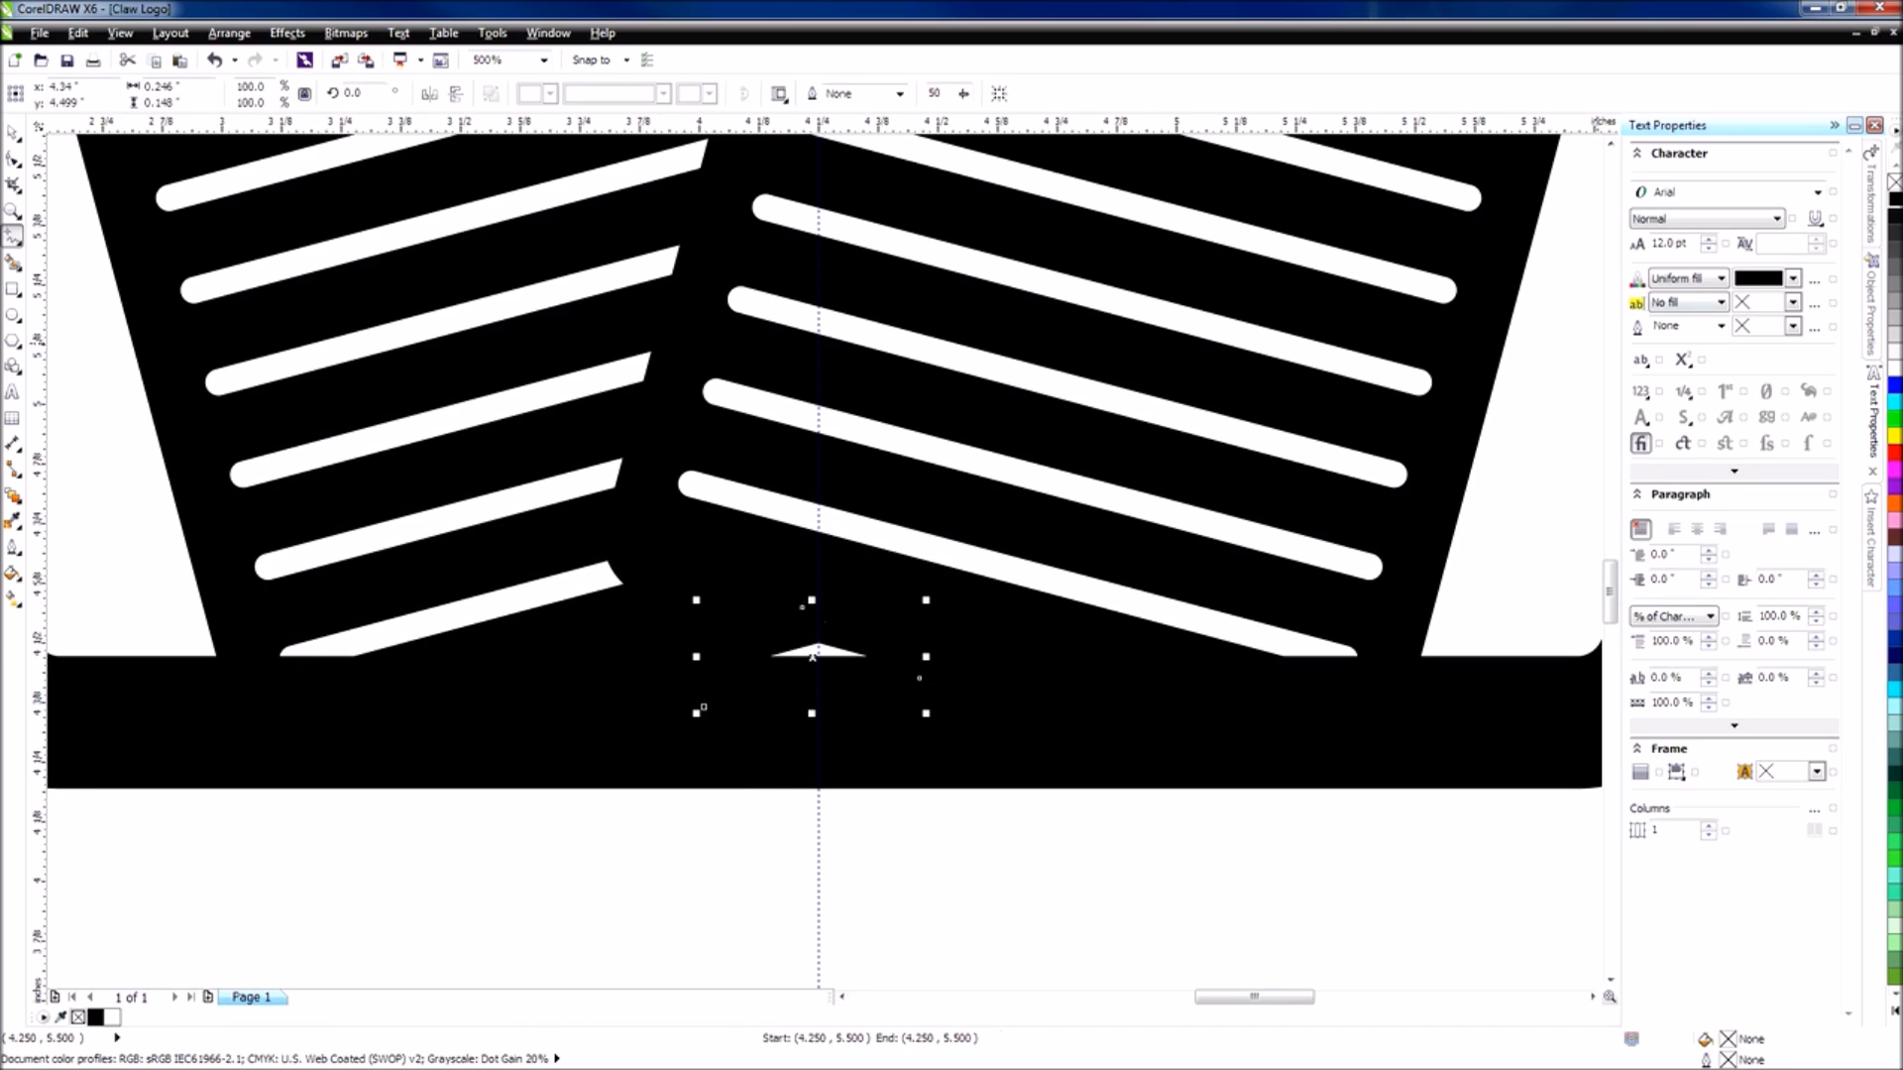
{"action": "left_click", "coordinate": [1894, 200]}
Select the logo group on the page together with the black triangular patch.
{"action": "left_click", "coordinate": [13, 135]}
{"action": "scroll", "coordinate": [1044, 726], "scroll_direction": "down", "scroll_amount": 1}
{"action": "left_click", "coordinate": [1111, 808]}
{"action": "left_click", "coordinate": [1158, 746]}
{"action": "left_click", "coordinate": [915, 699], "text": "shift"}
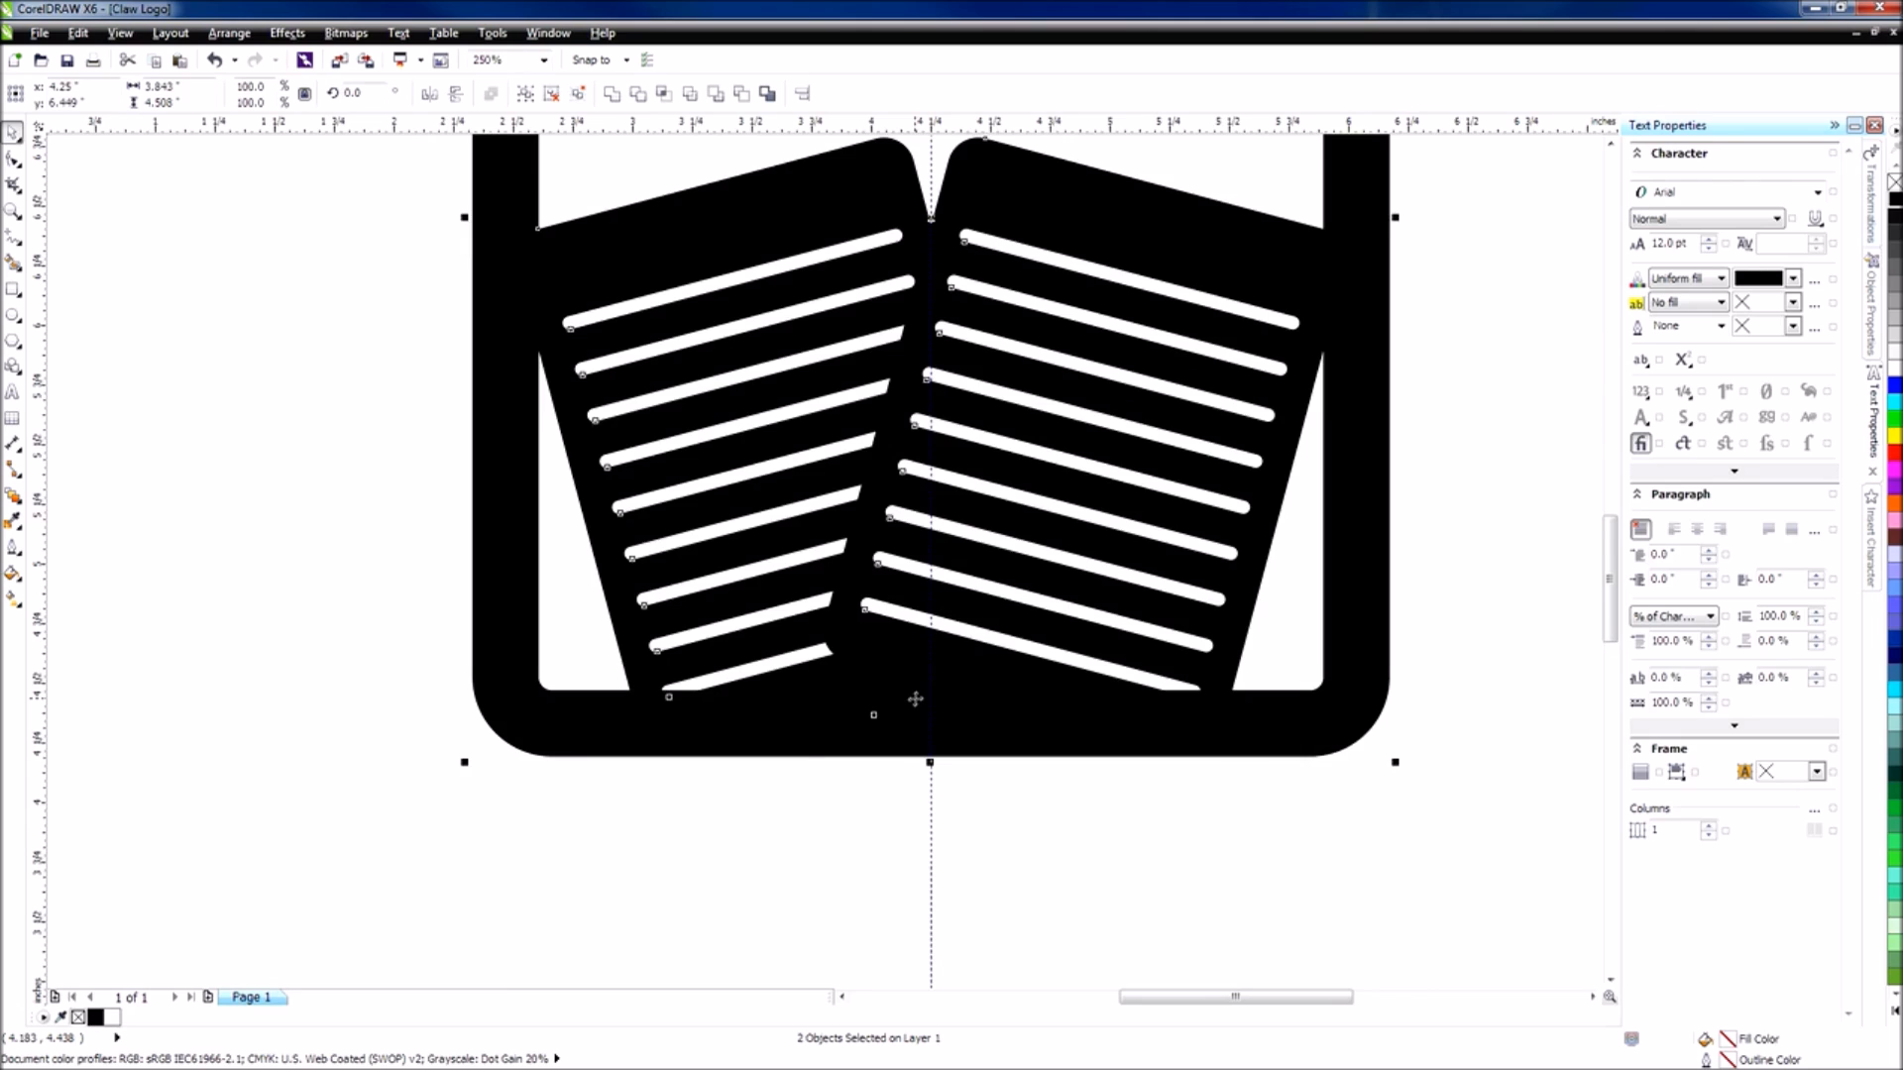
Try to weld the two selected parts of the claw logo into one shape, and undo the weld.
{"action": "scroll", "coordinate": [1100, 722], "scroll_direction": "down", "scroll_amount": 1}
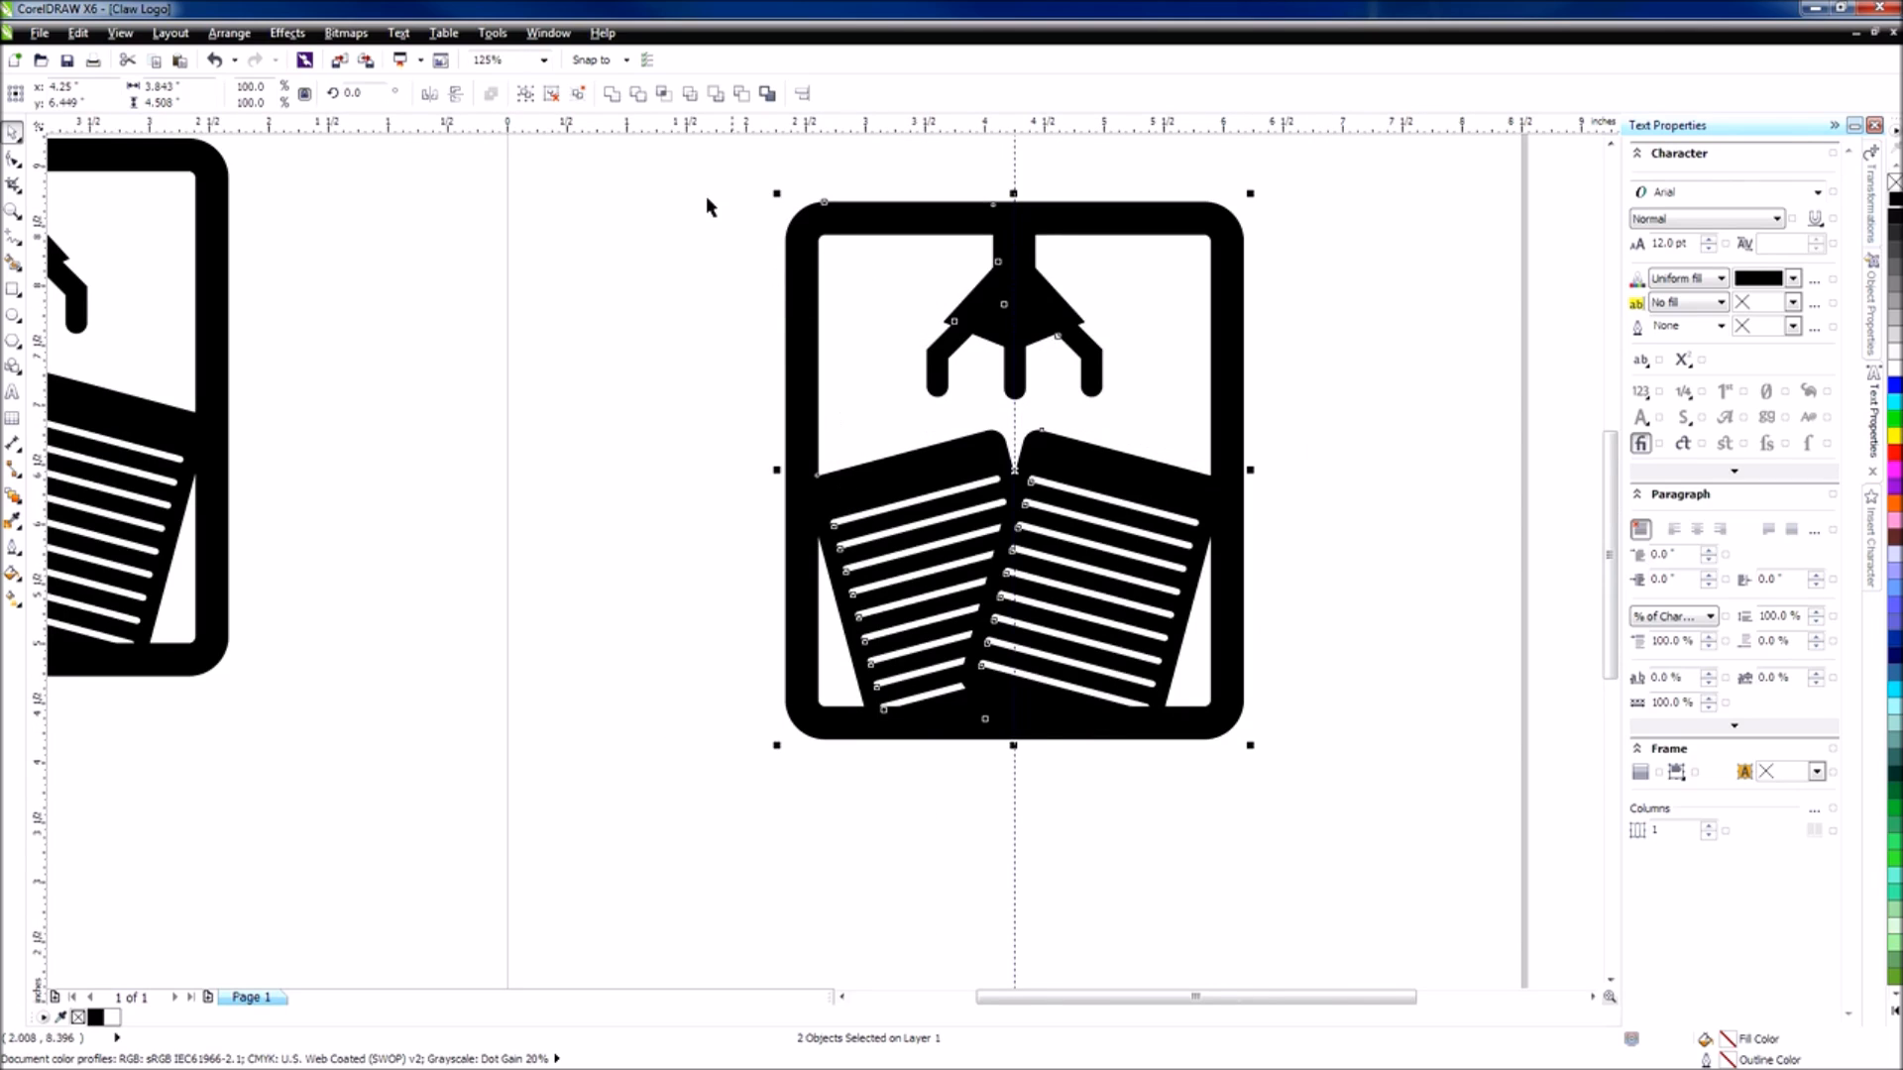
{"action": "left_click", "coordinate": [613, 96]}
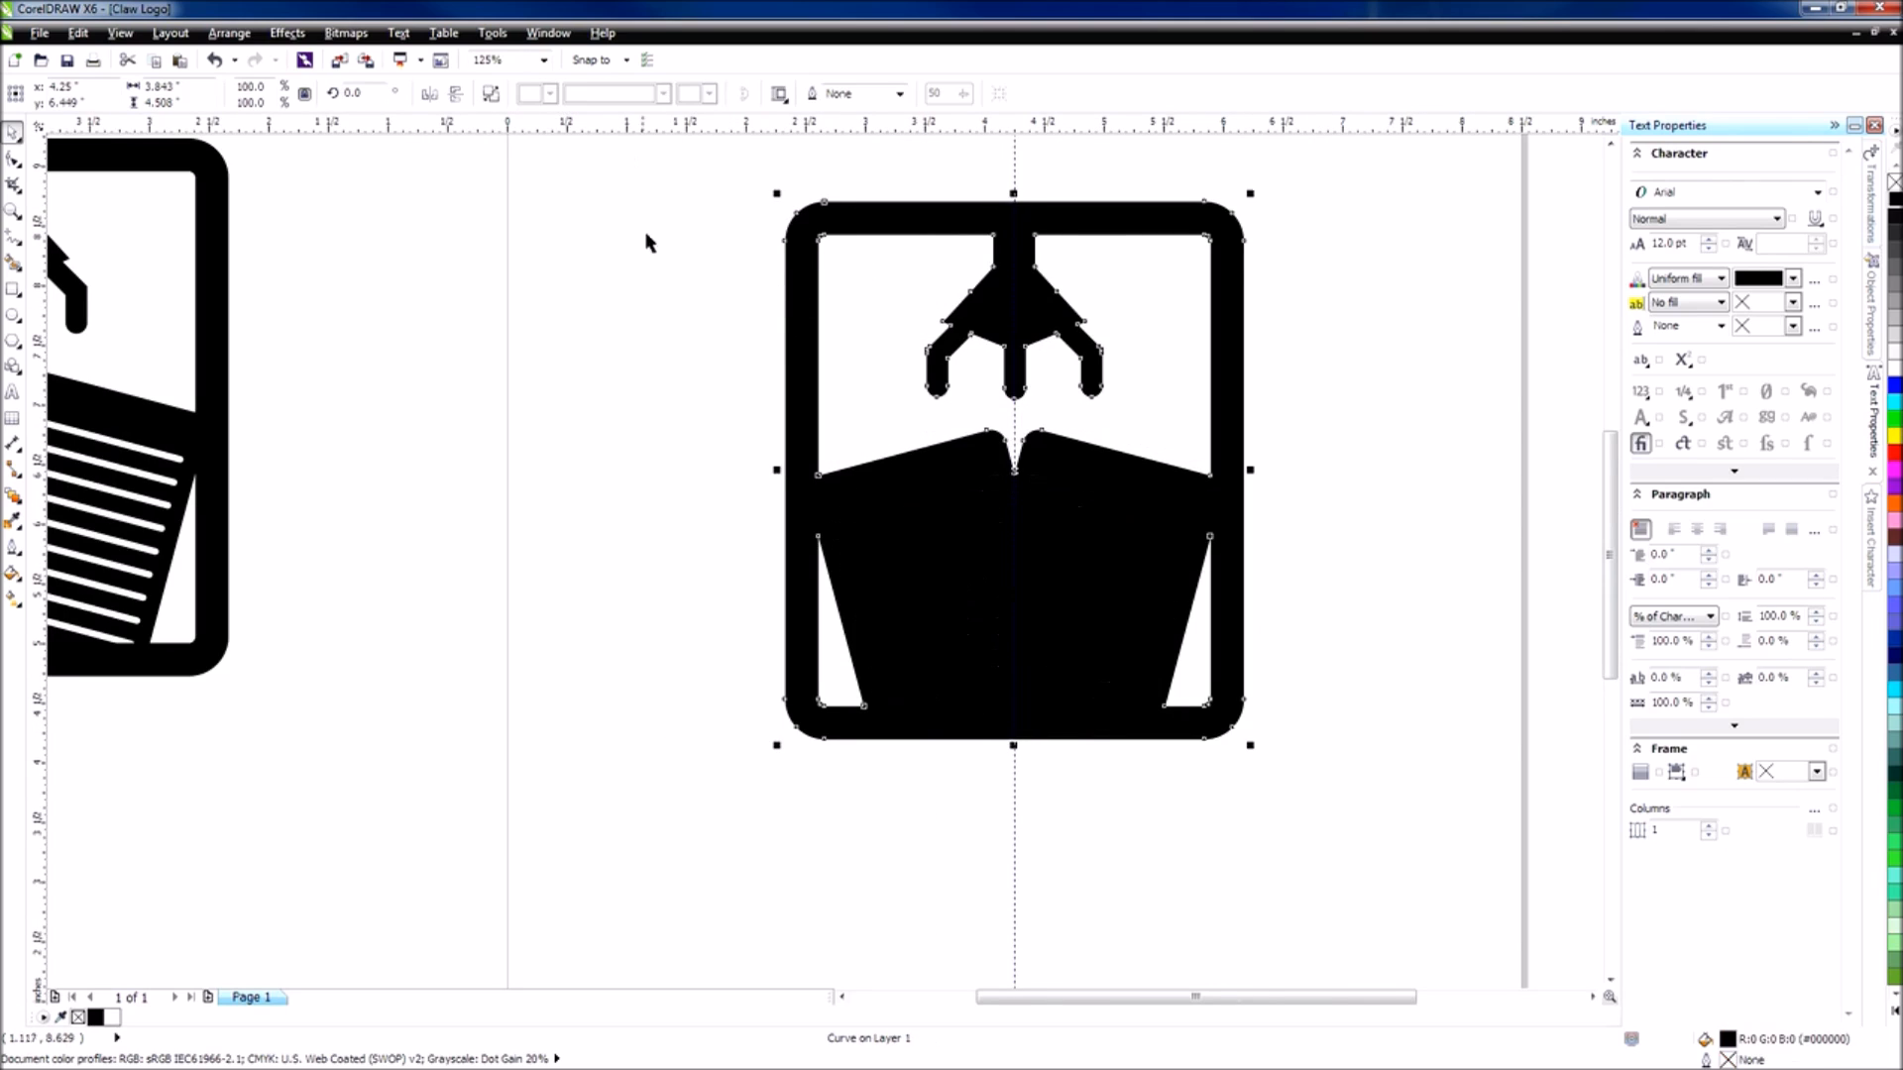
{"action": "key", "text": "ctrl+z"}
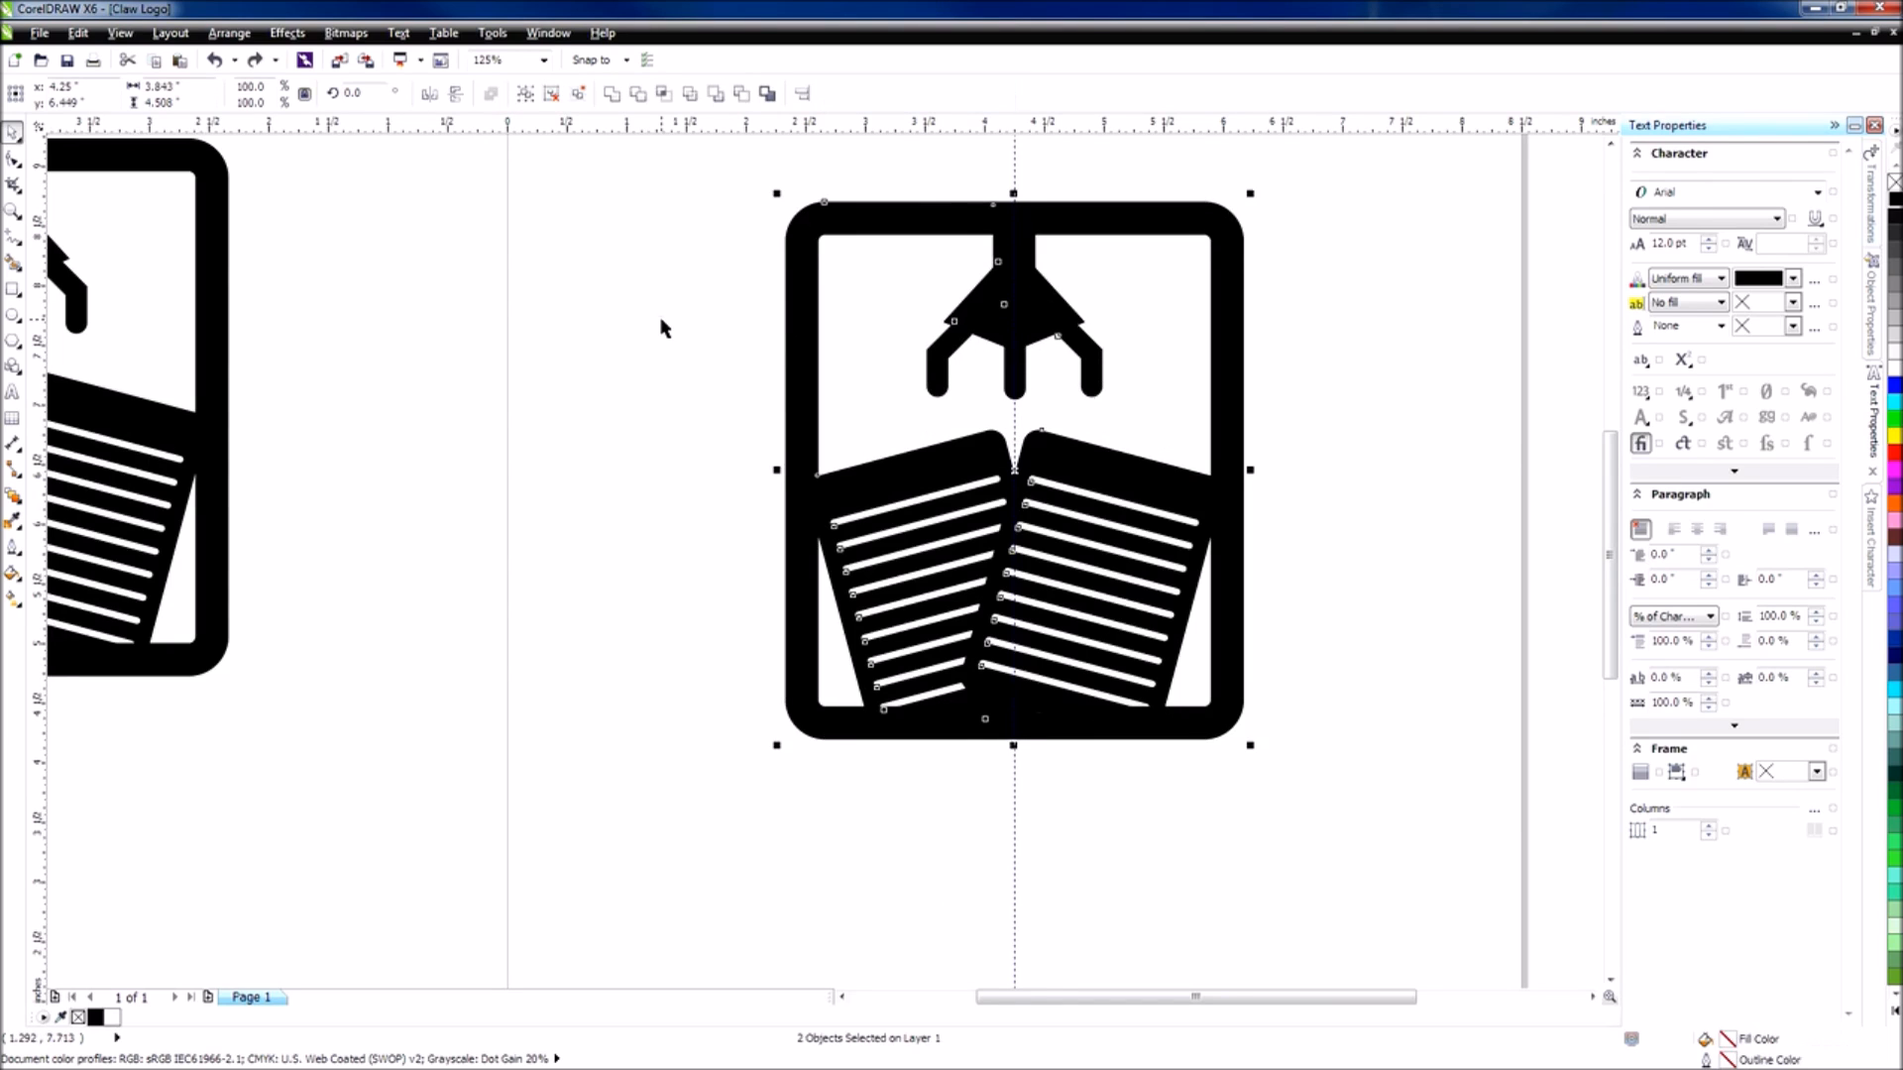
{"action": "left_click", "coordinate": [664, 328]}
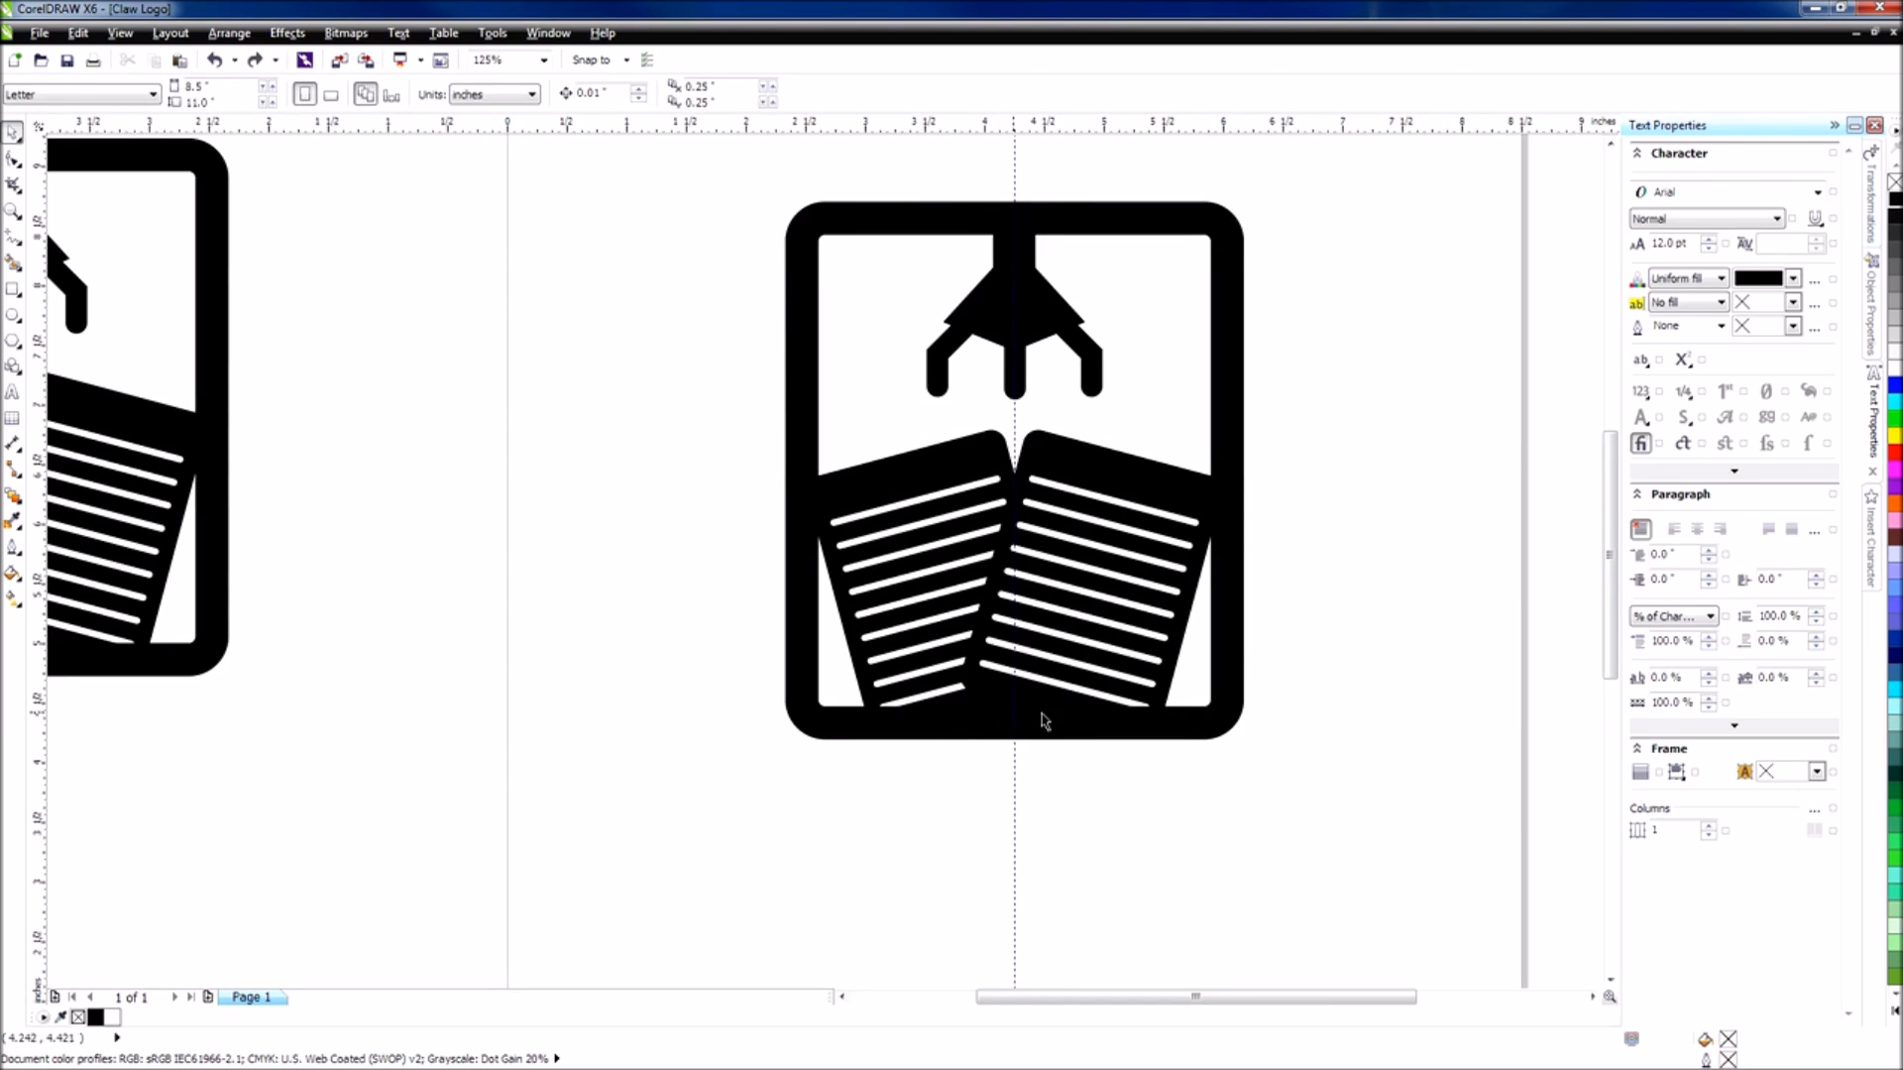
Ungroup the whole claw logo group and clear the selection.
{"action": "left_click_drag", "start_coordinate": [1229, 644], "coordinate": [1316, 606]}
{"action": "key", "text": "ctrl+z"}
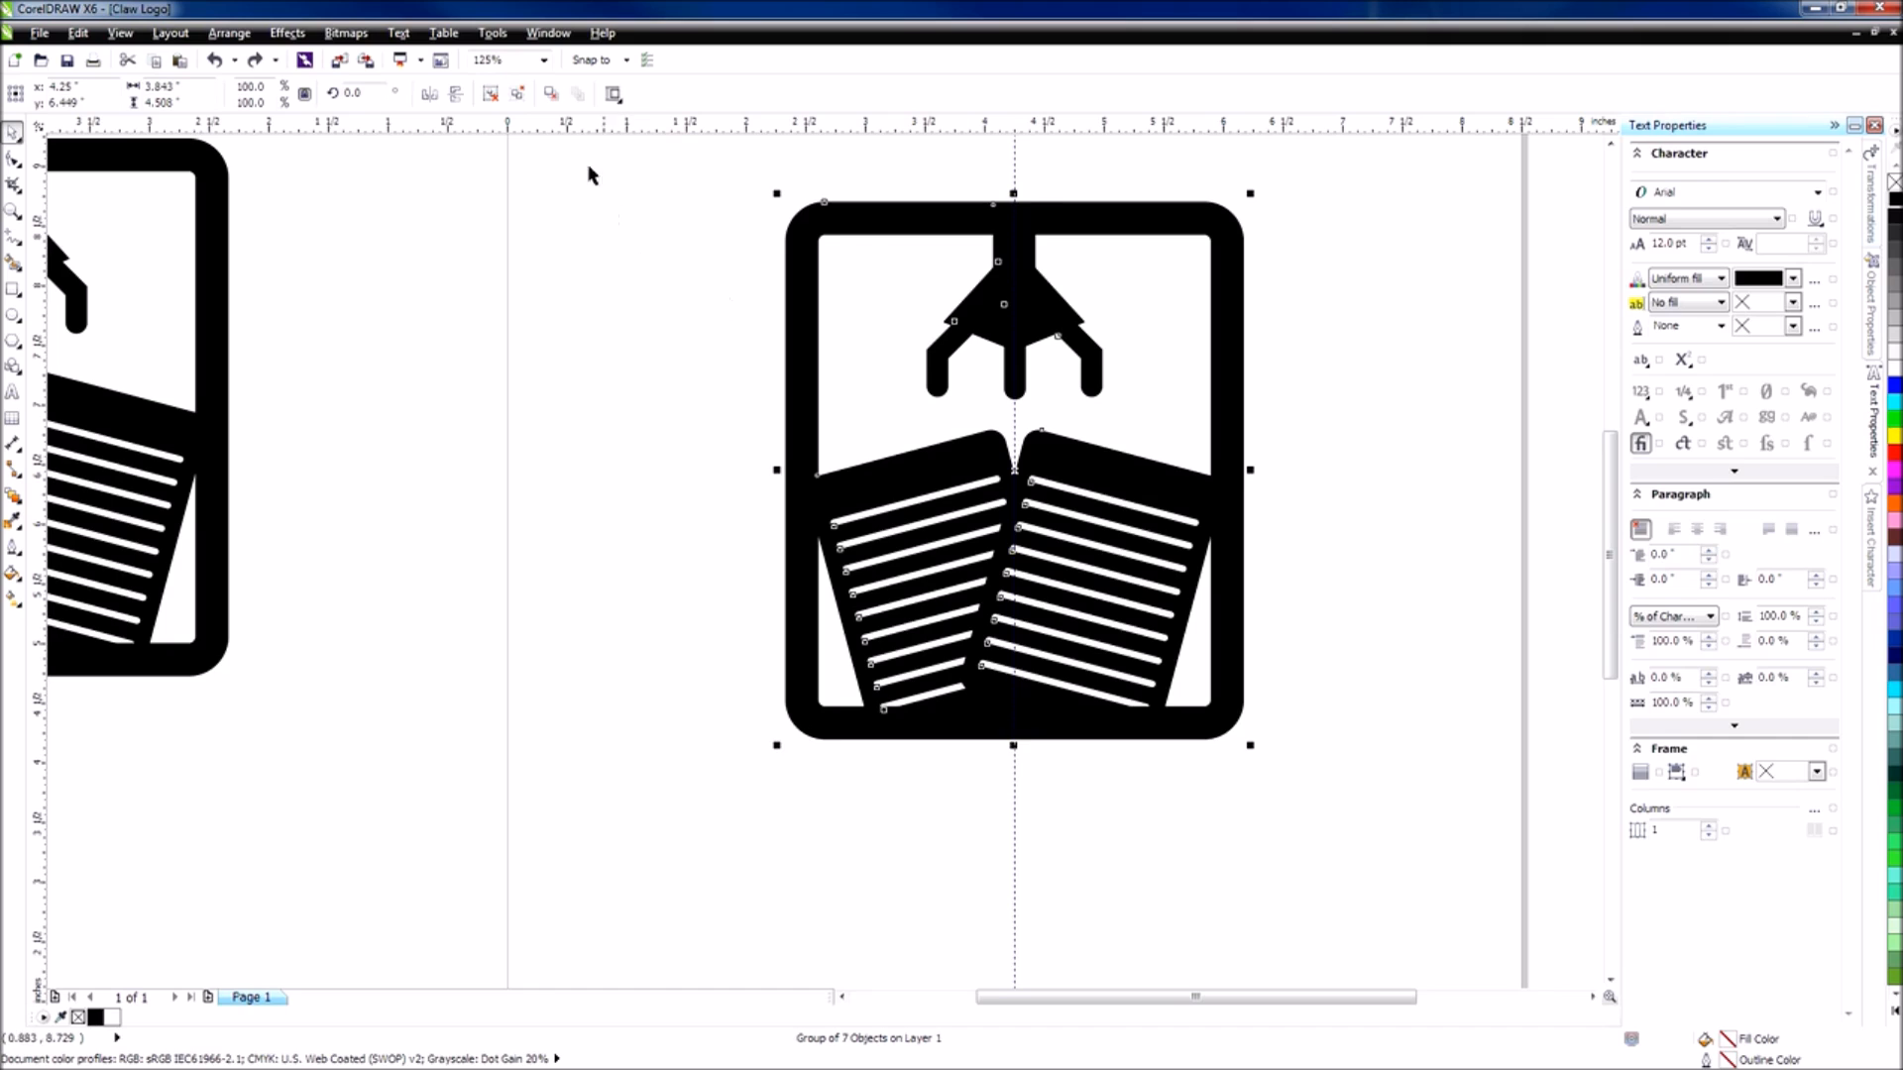
{"action": "key", "text": "ctrl+u"}
{"action": "left_click", "coordinate": [625, 370]}
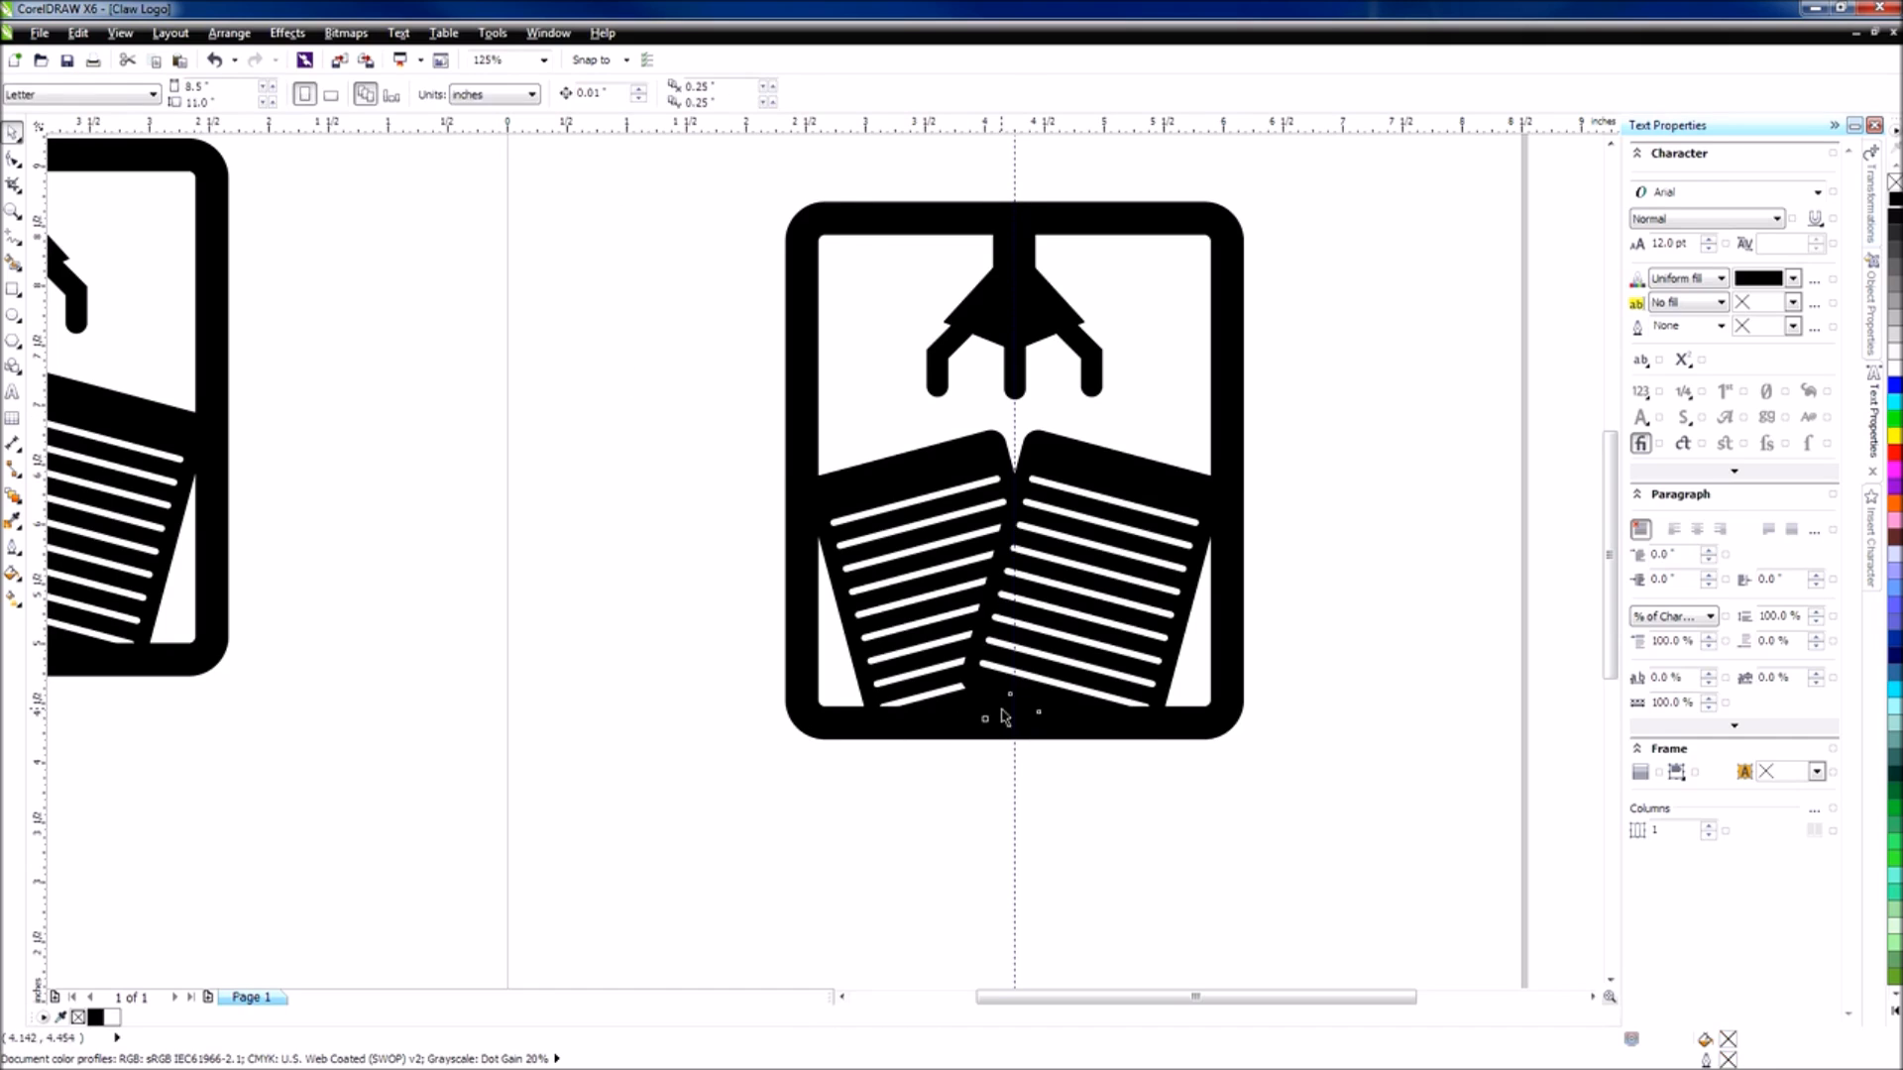
Weld the small piece at the logo's bottom centre to the rounded outer frame.
{"action": "left_click", "coordinate": [1004, 716]}
{"action": "left_click", "coordinate": [1156, 730], "text": "shift"}
{"action": "left_click", "coordinate": [612, 99]}
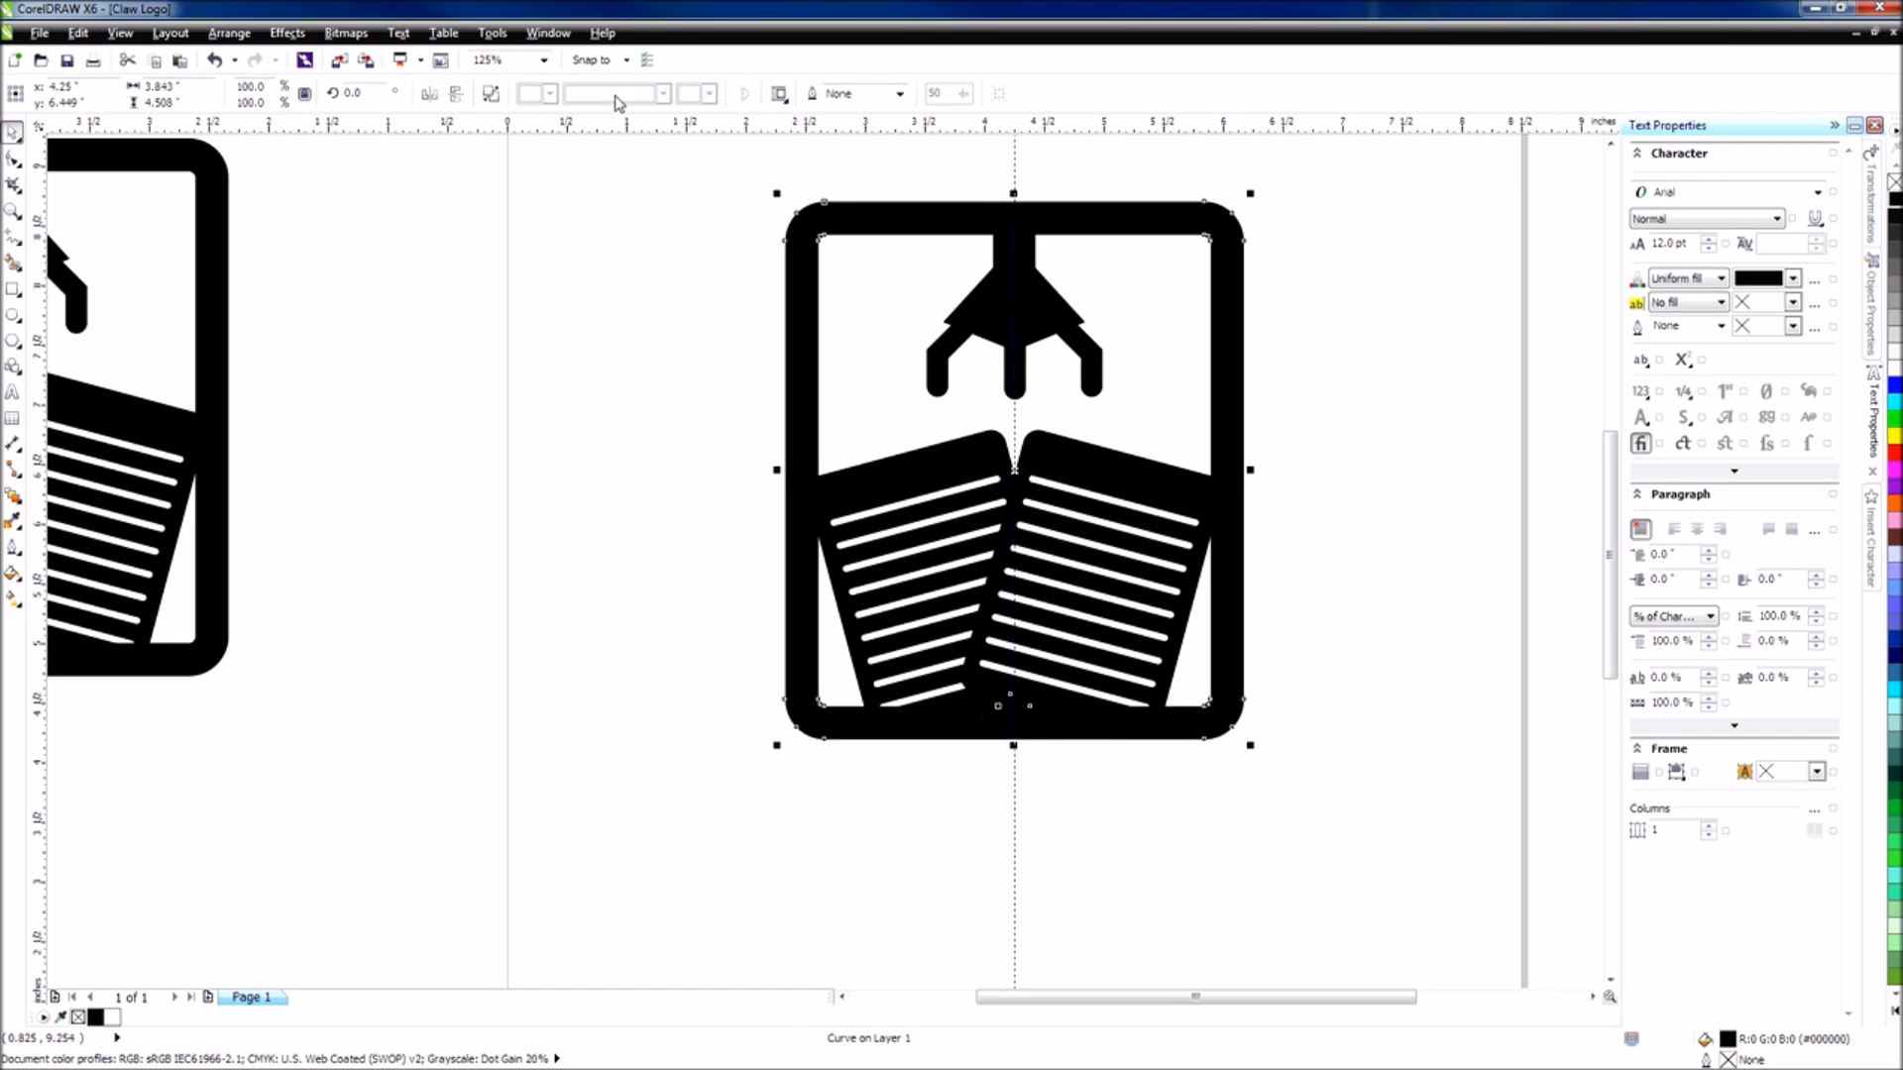
{"action": "left_click", "coordinate": [618, 390]}
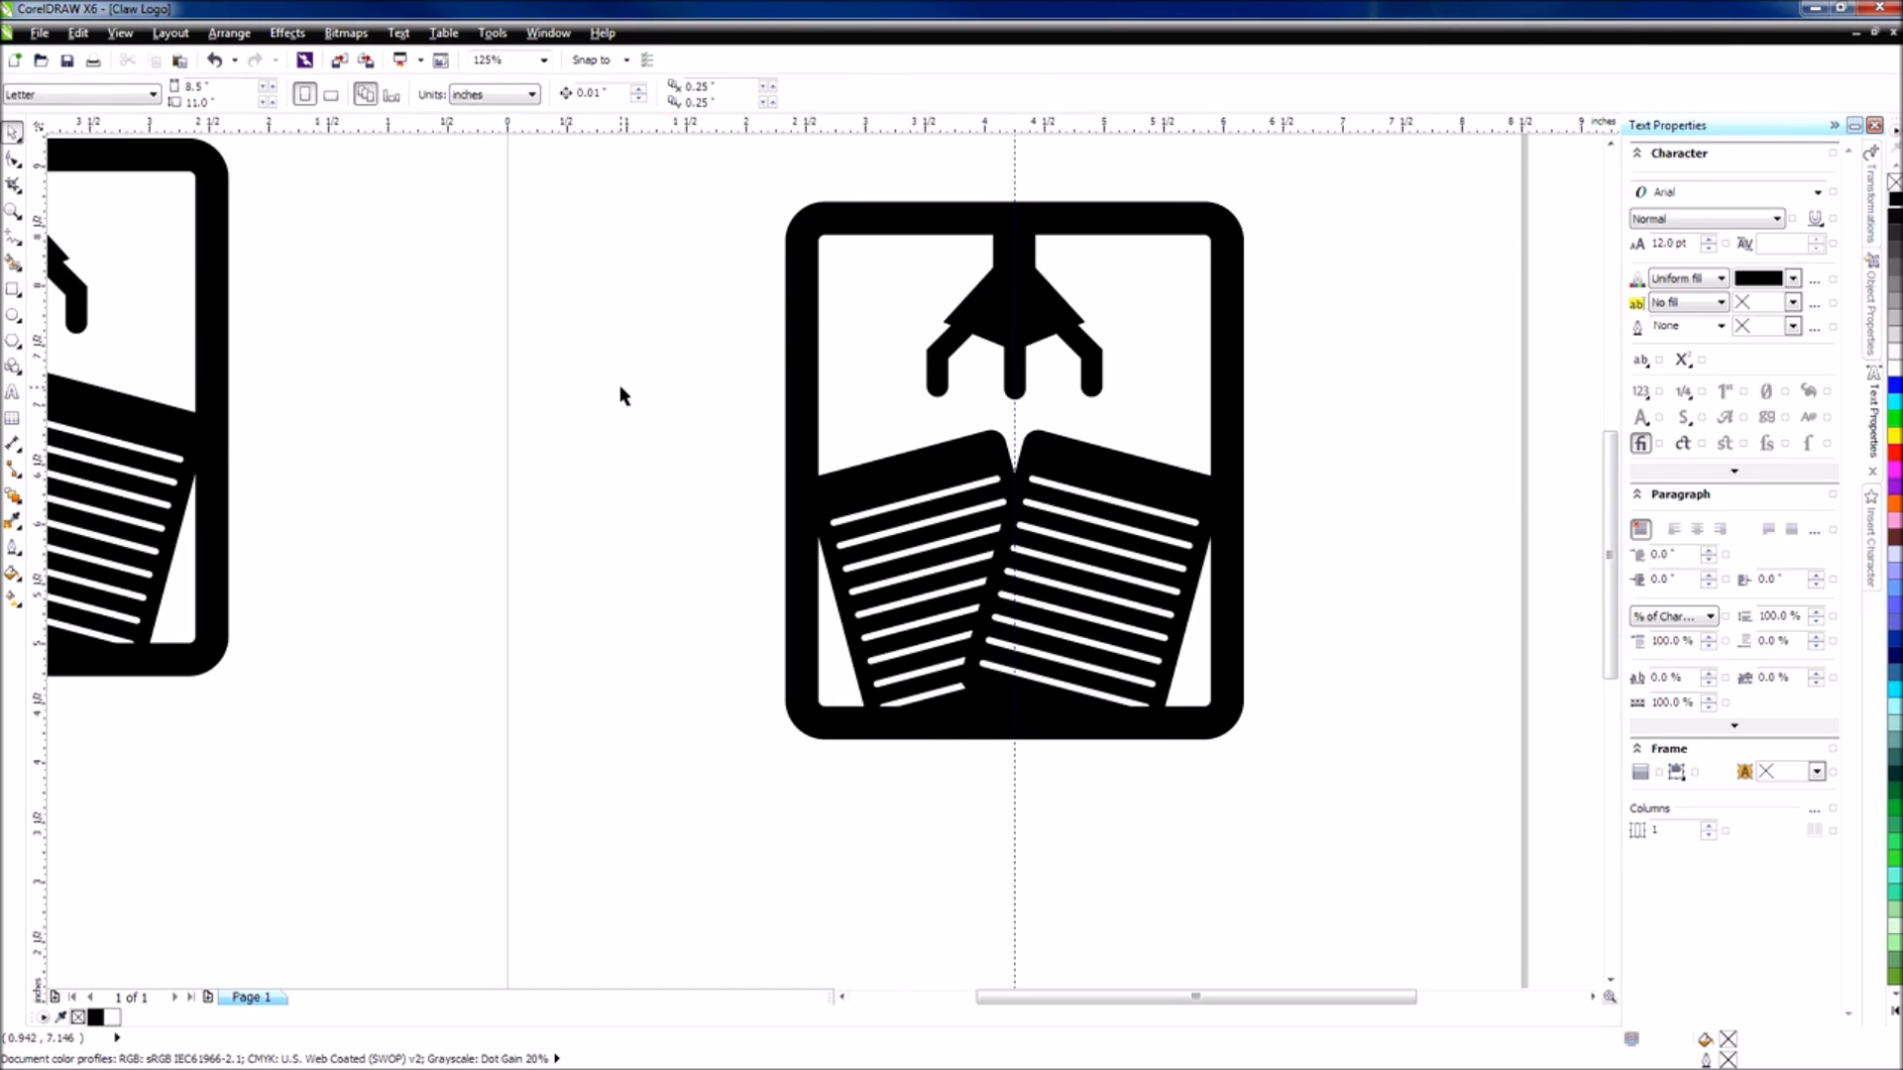
Try ungrouping the pair of tilted striped panels and moving the right one away, and undo the move.
{"action": "scroll", "coordinate": [632, 408], "scroll_direction": "down", "scroll_amount": 3}
{"action": "scroll", "coordinate": [828, 377], "scroll_direction": "up", "scroll_amount": 3}
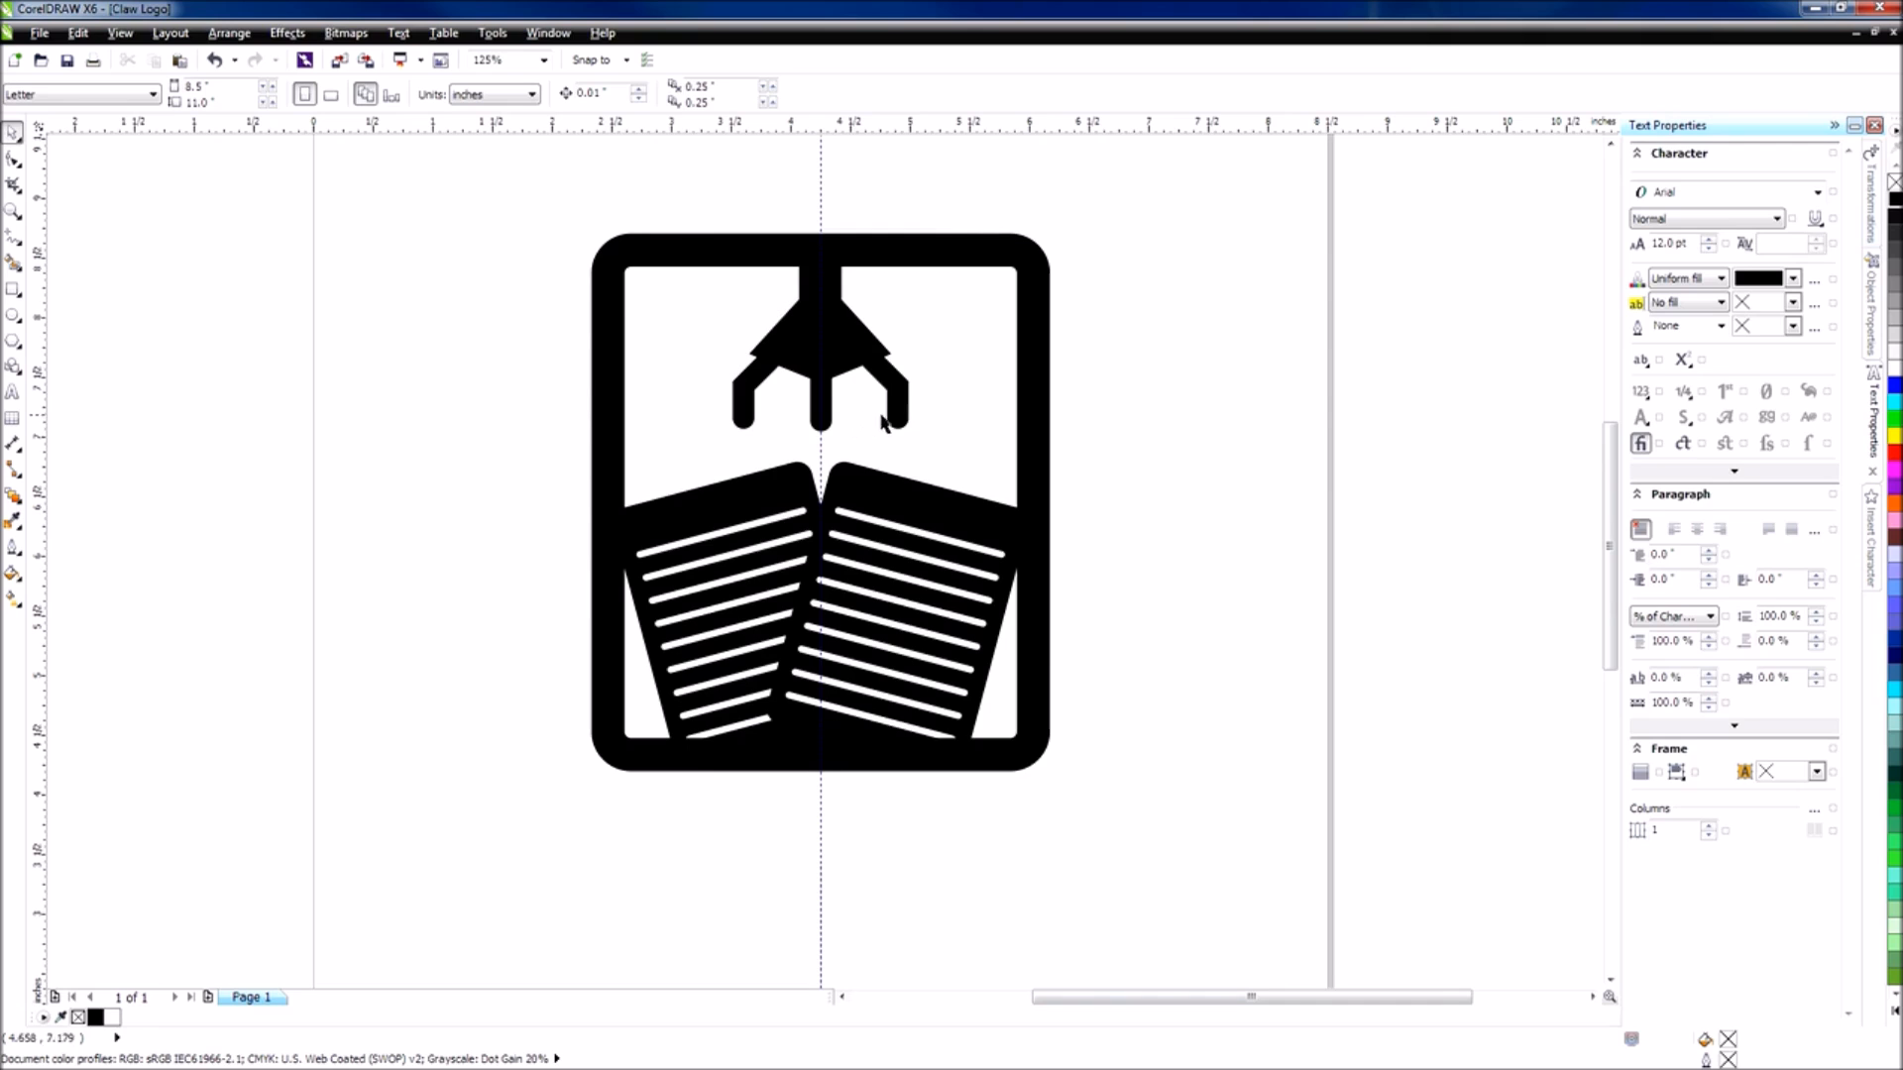
{"action": "scroll", "coordinate": [908, 563], "scroll_direction": "up", "scroll_amount": 2}
{"action": "left_click", "coordinate": [926, 530]}
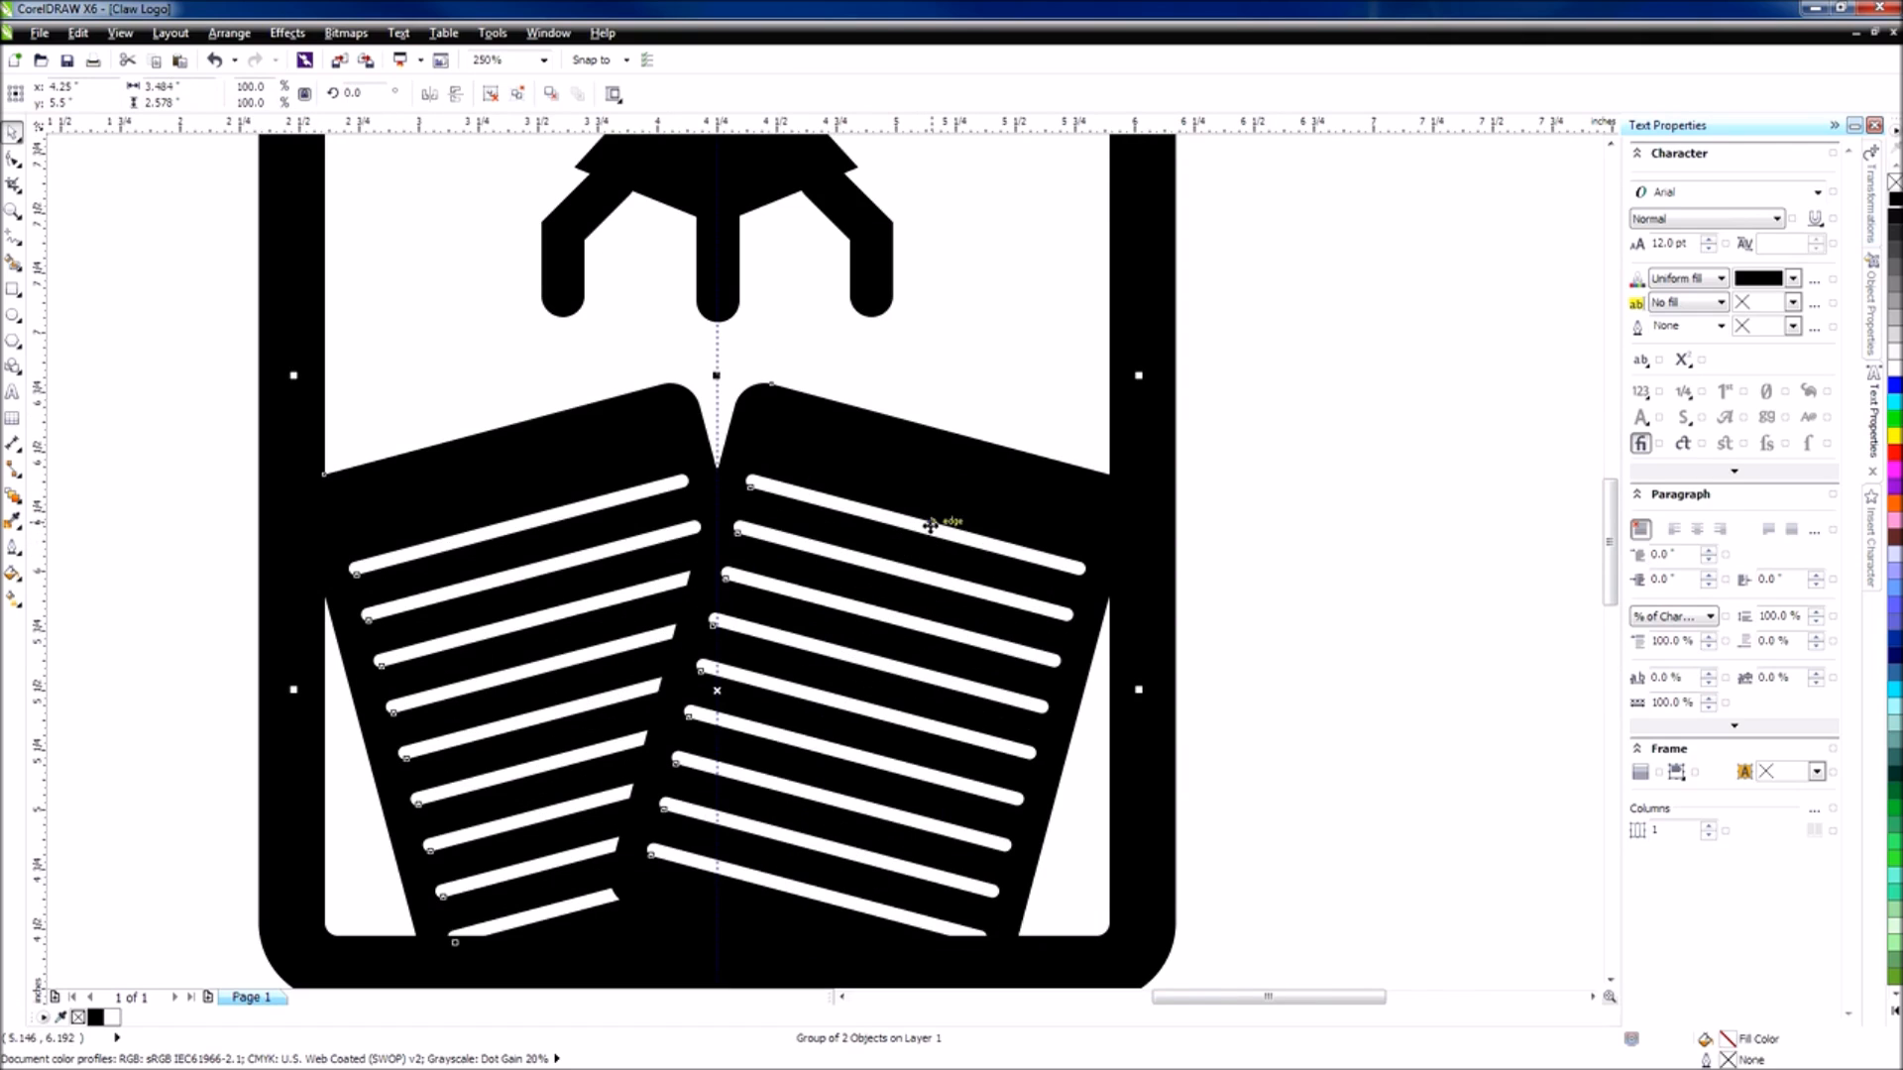
{"action": "left_click", "coordinate": [1323, 620]}
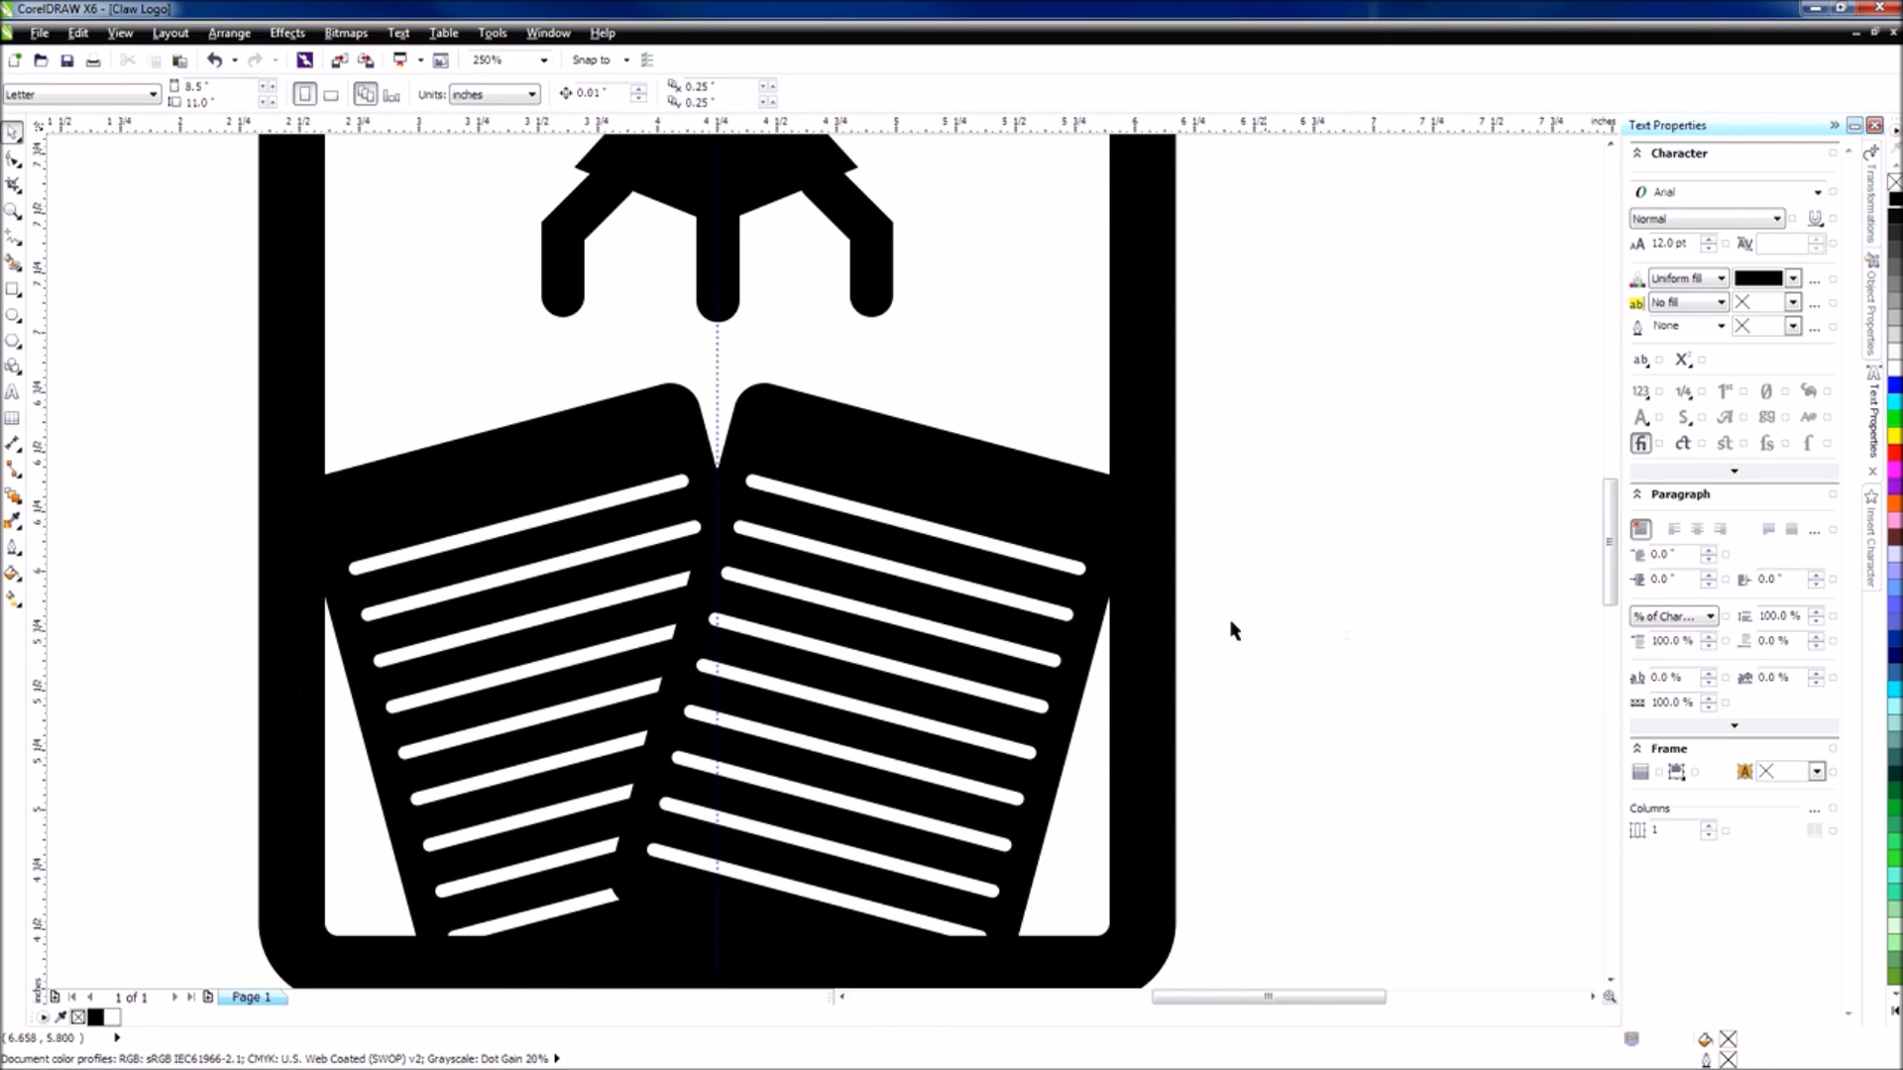
{"action": "scroll", "coordinate": [1289, 634], "scroll_direction": "down", "scroll_amount": 2}
{"action": "scroll", "coordinate": [1043, 681], "scroll_direction": "up", "scroll_amount": 2}
{"action": "left_click", "coordinate": [1041, 677]}
{"action": "left_click_drag", "start_coordinate": [1041, 677], "coordinate": [857, 541]}
{"action": "key", "text": "ctrl+z"}
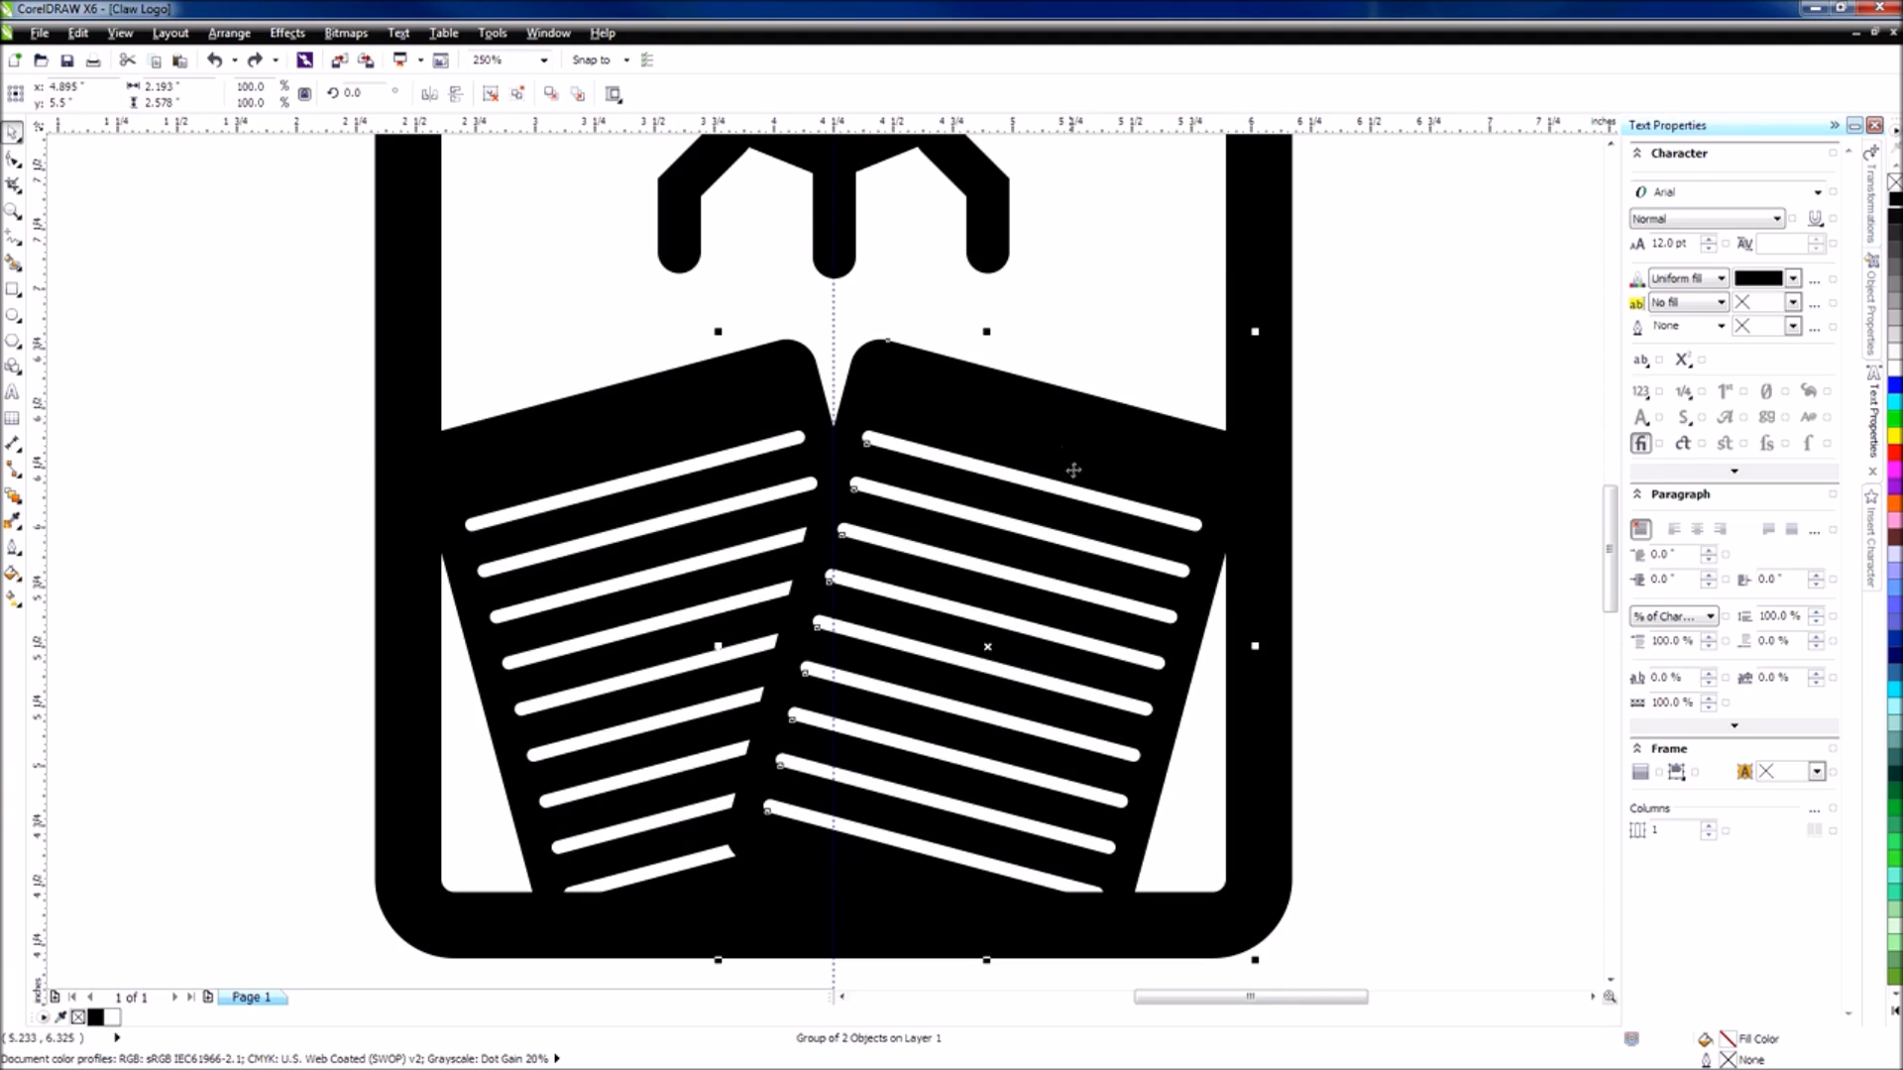
{"action": "scroll", "coordinate": [1070, 472], "scroll_direction": "down", "scroll_amount": 2}
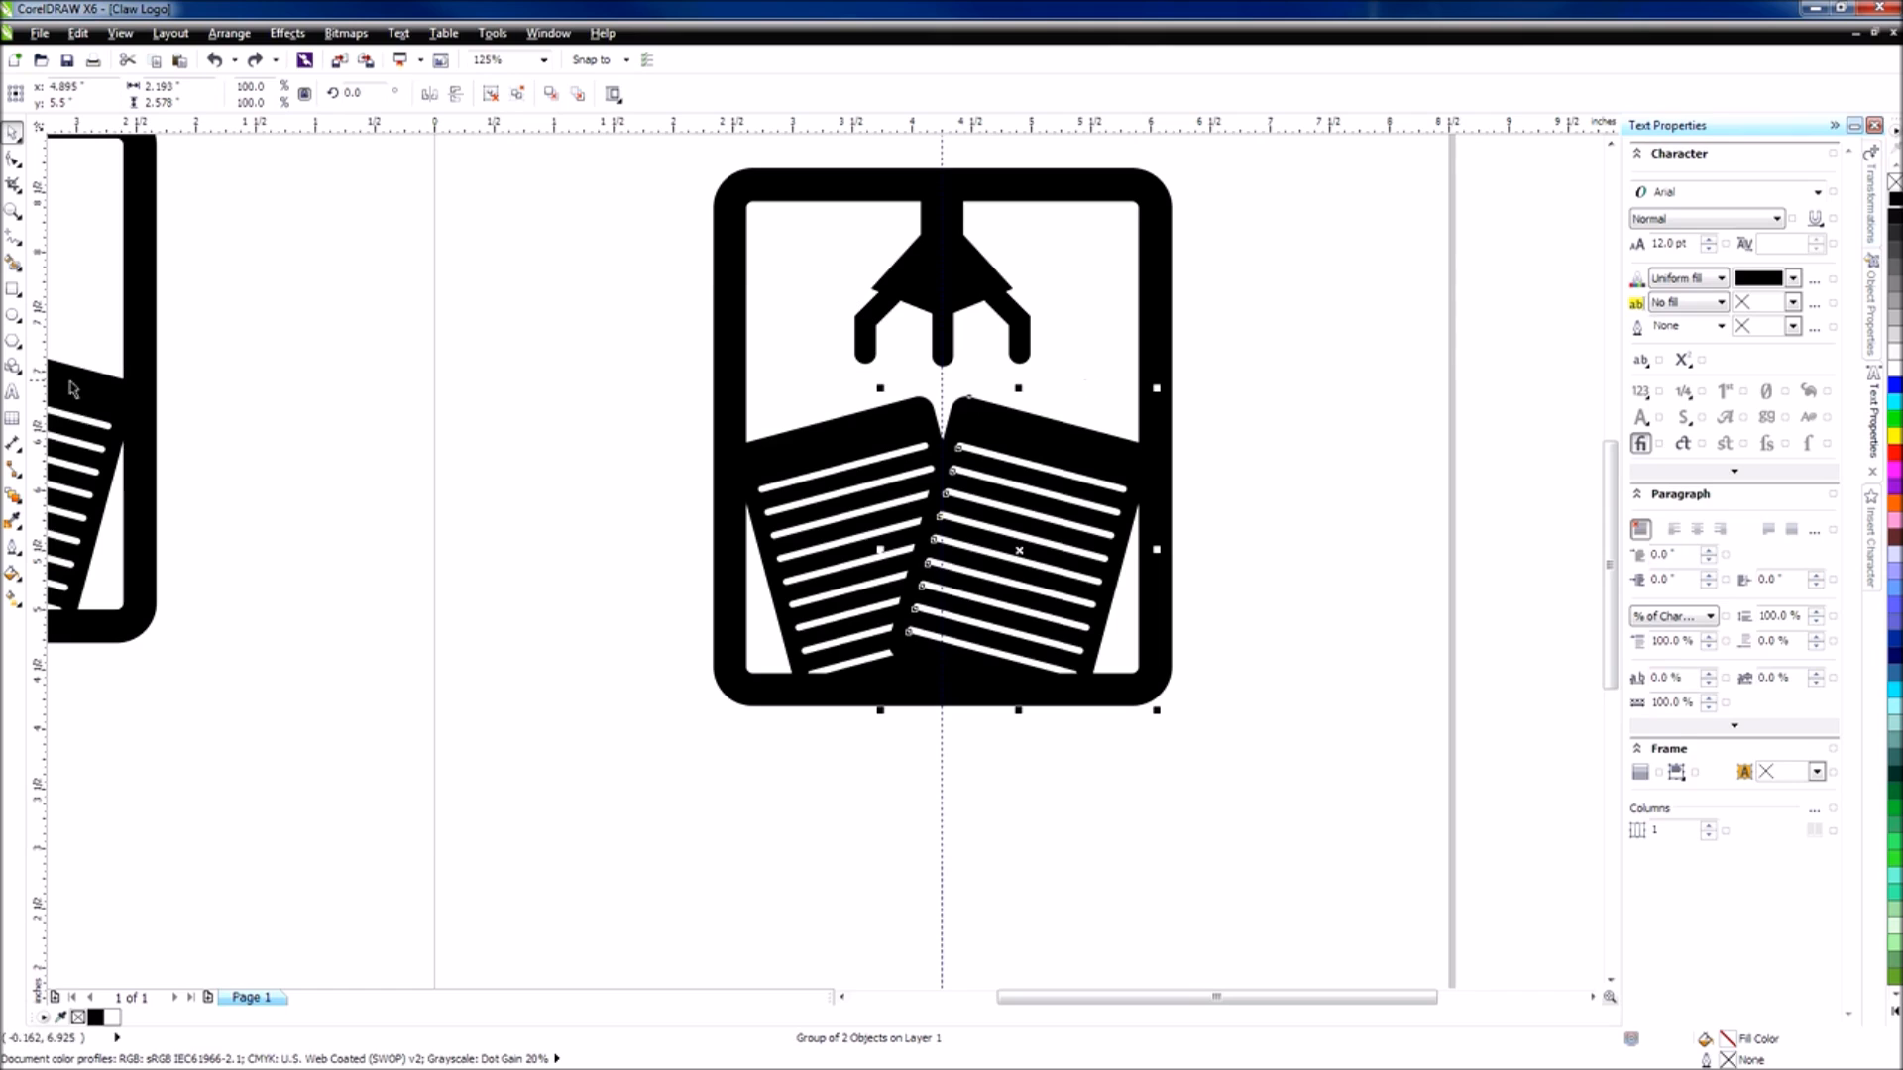
{"action": "left_click", "coordinate": [506, 412]}
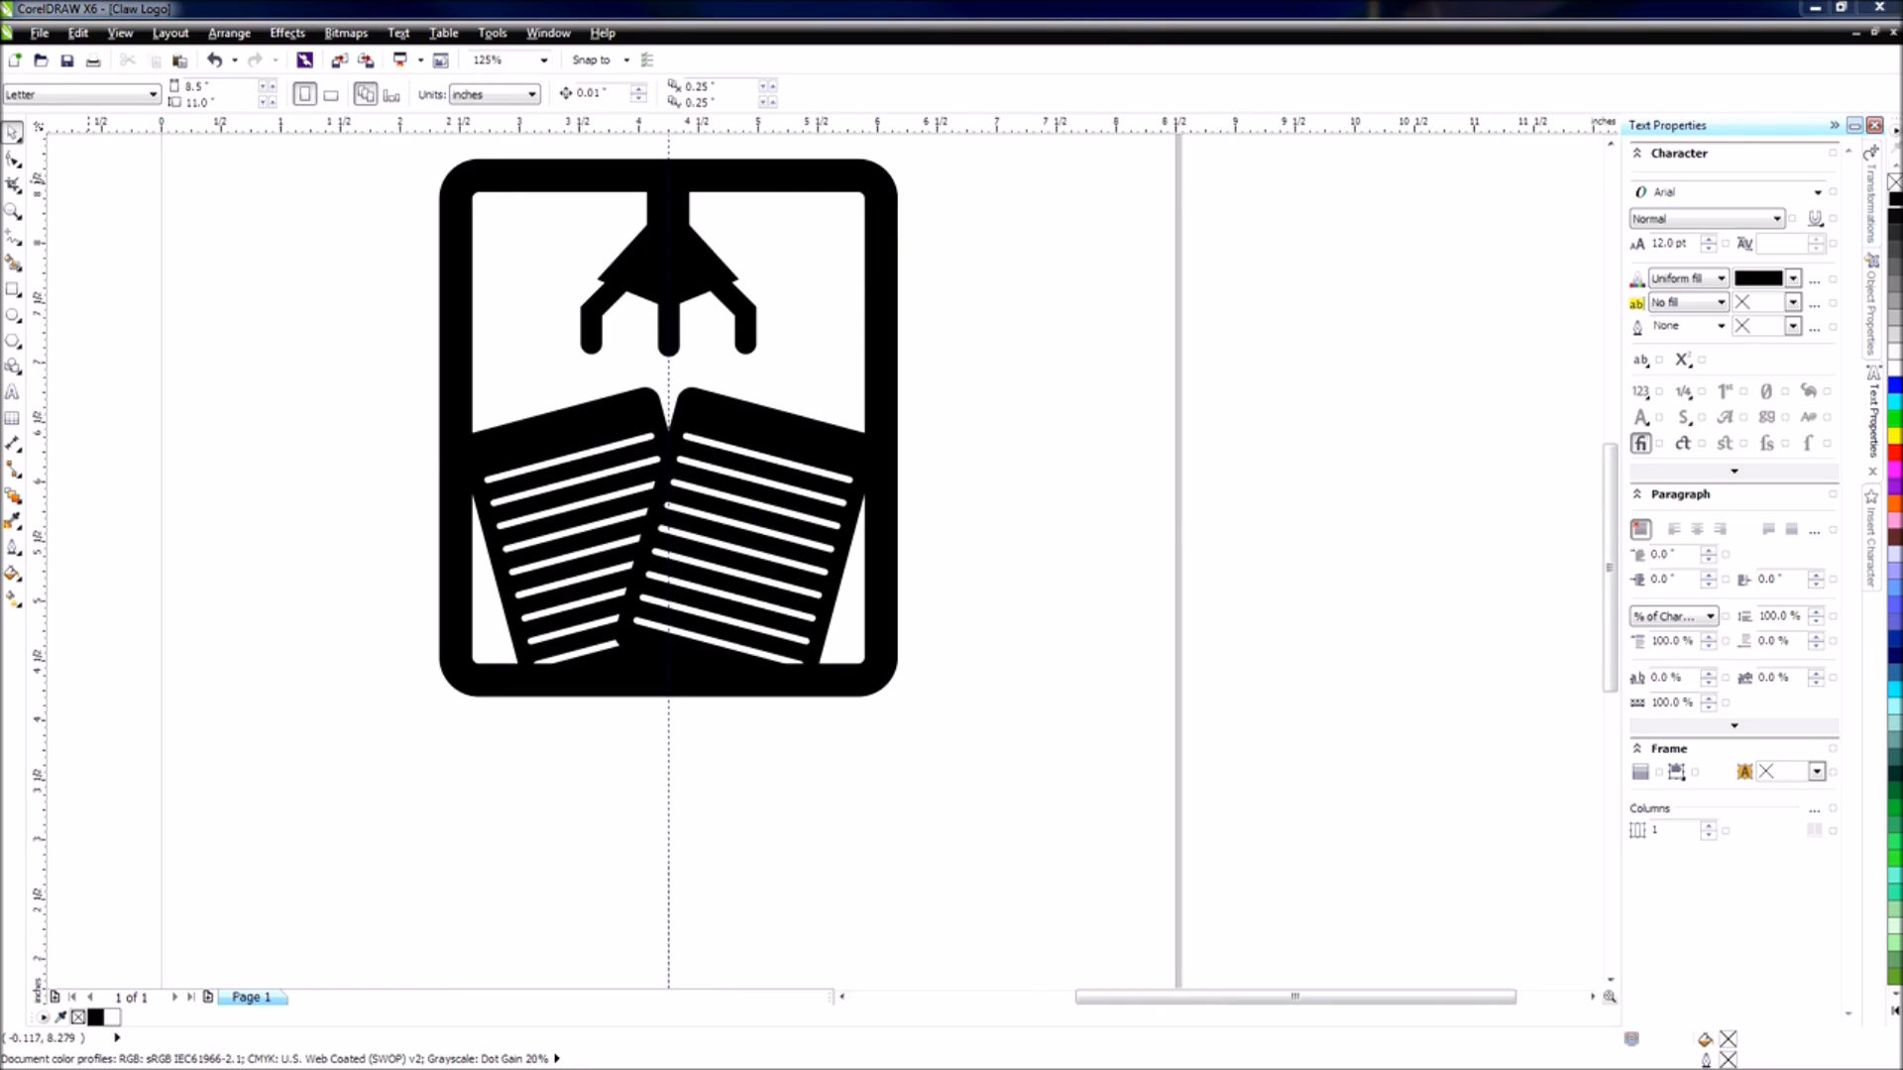
Ungroup the pair of striped panels and split each panel into its black rectangle and its group of stripes.
{"action": "left_click", "coordinate": [548, 475]}
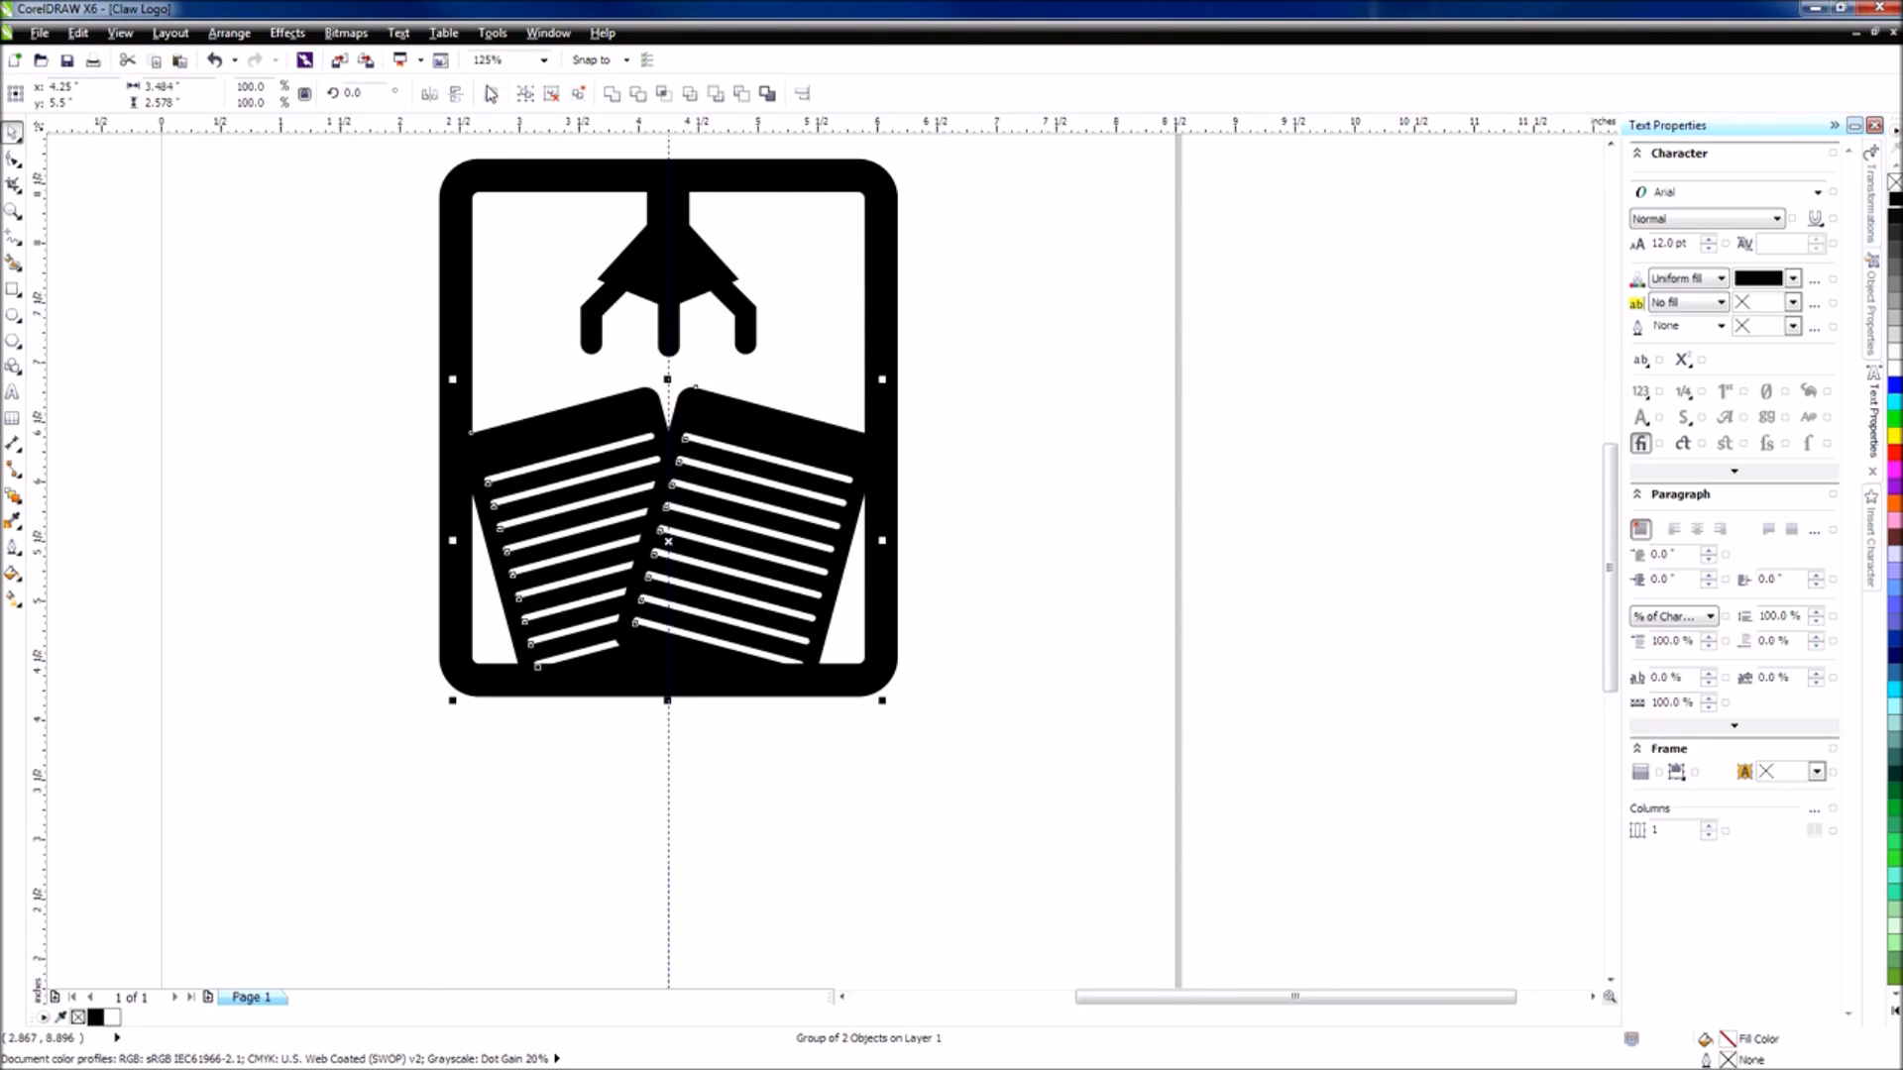
{"action": "left_click", "coordinate": [242, 369]}
{"action": "left_click", "coordinate": [547, 466]}
{"action": "left_click_drag", "start_coordinate": [547, 465], "coordinate": [505, 441]}
{"action": "key", "text": "ctrl+z"}
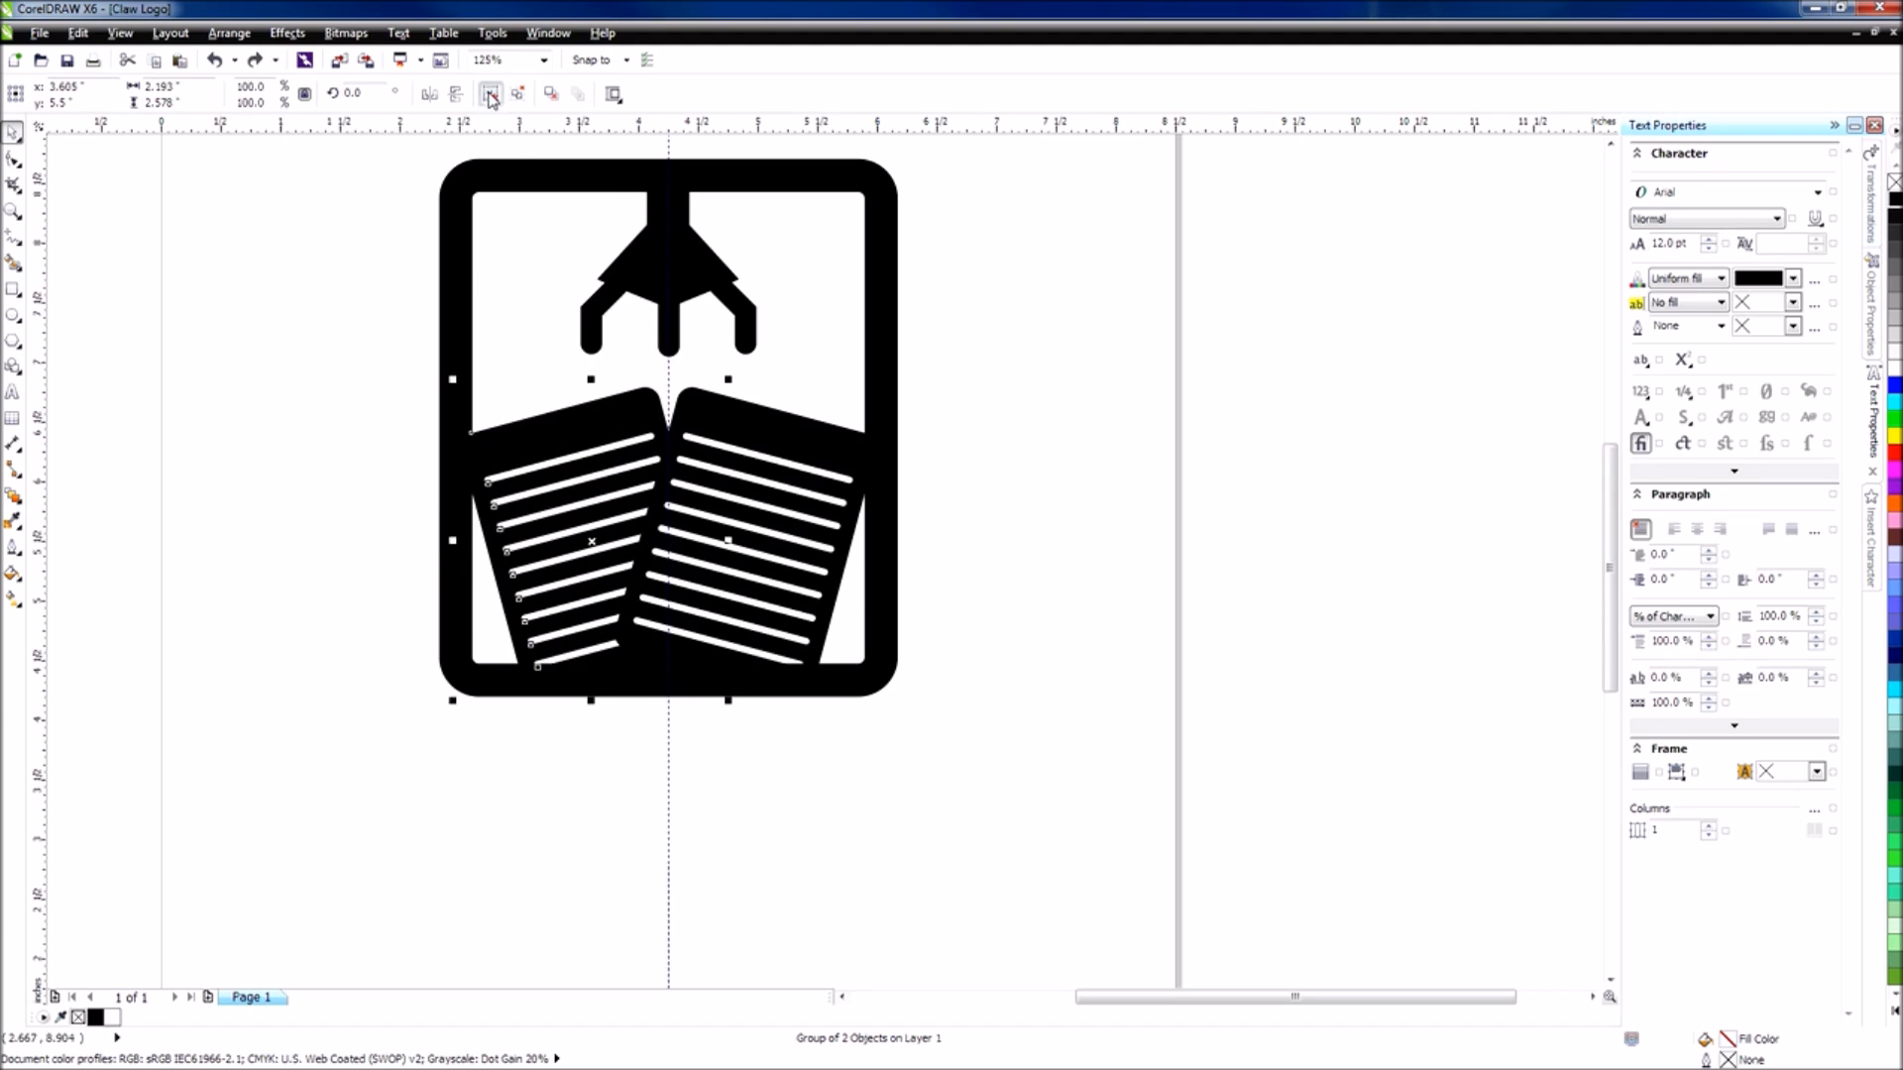
{"action": "left_click", "coordinate": [755, 413]}
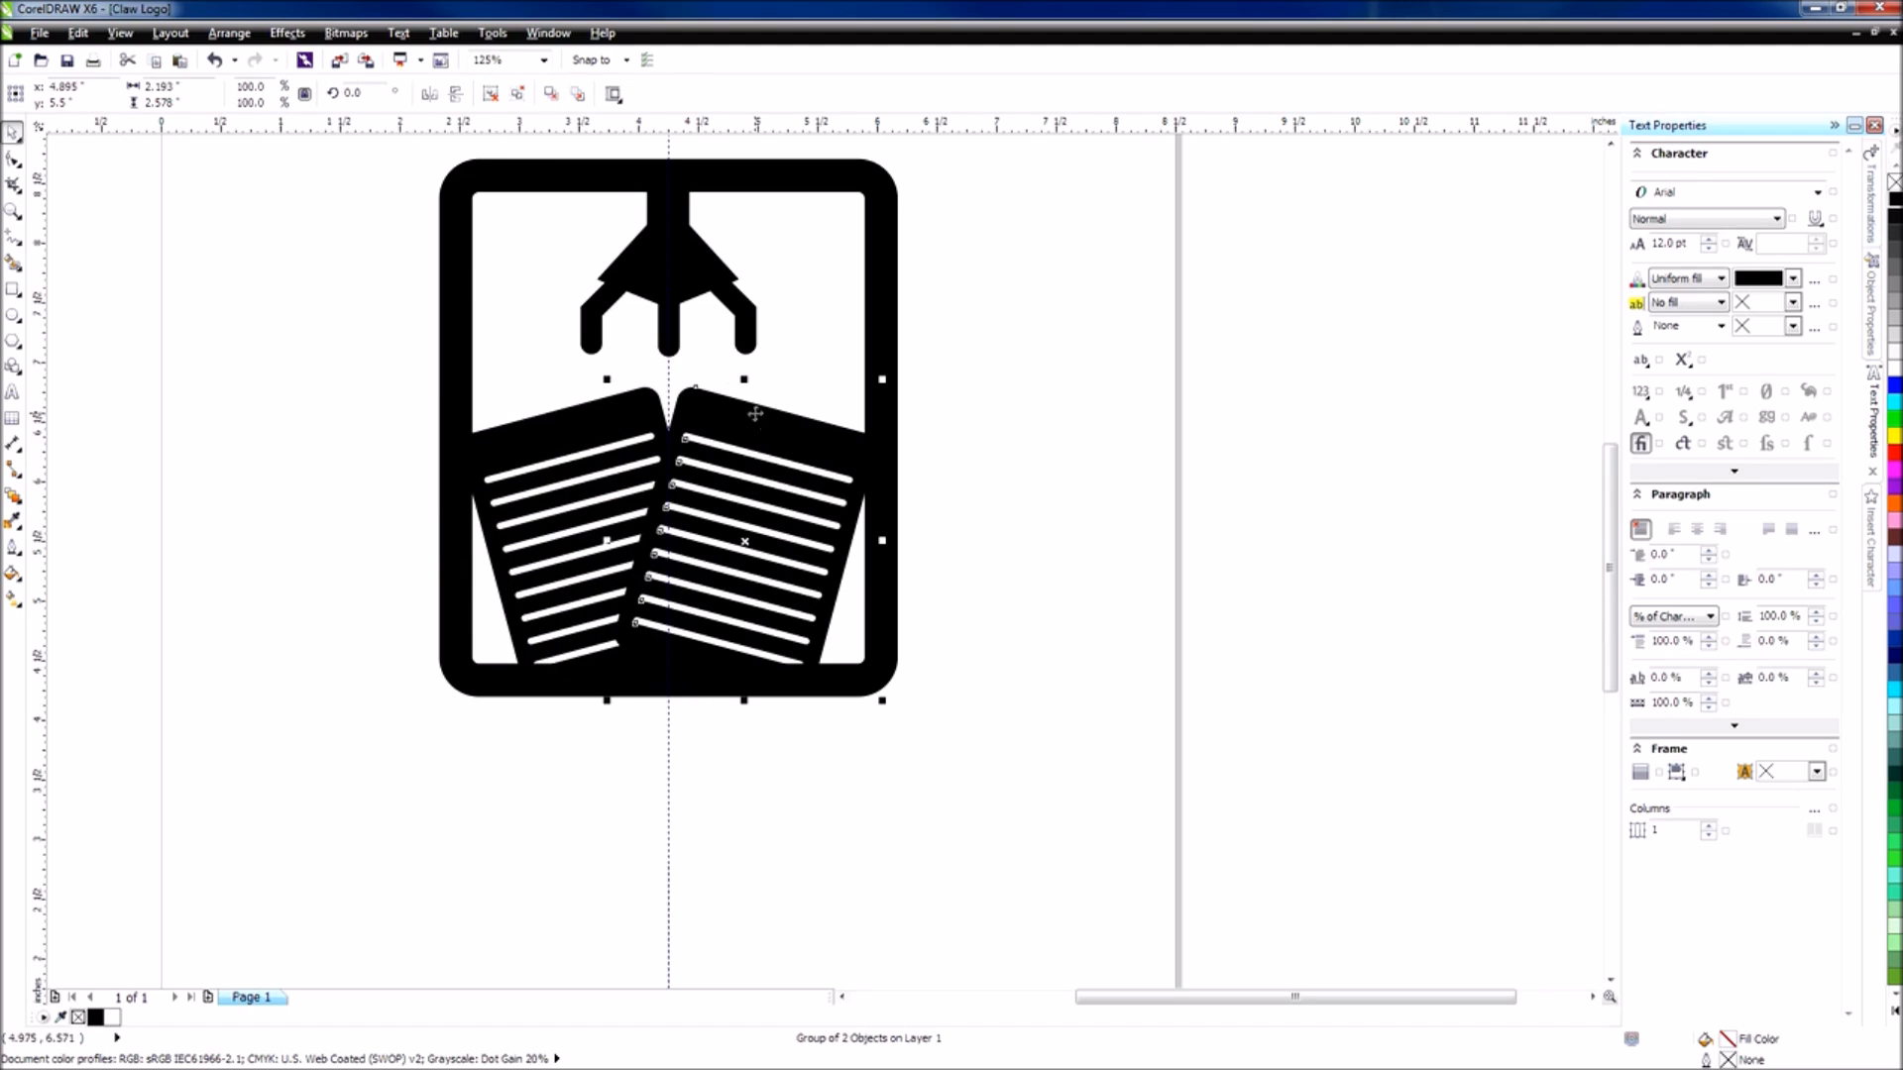
{"action": "left_click", "coordinate": [517, 94]}
{"action": "left_click", "coordinate": [921, 498]}
Try Back Minus Front on the right panel's stripe group and black rectangle, and undo the cut.
{"action": "scroll", "coordinate": [892, 497], "scroll_direction": "left", "scroll_amount": 1}
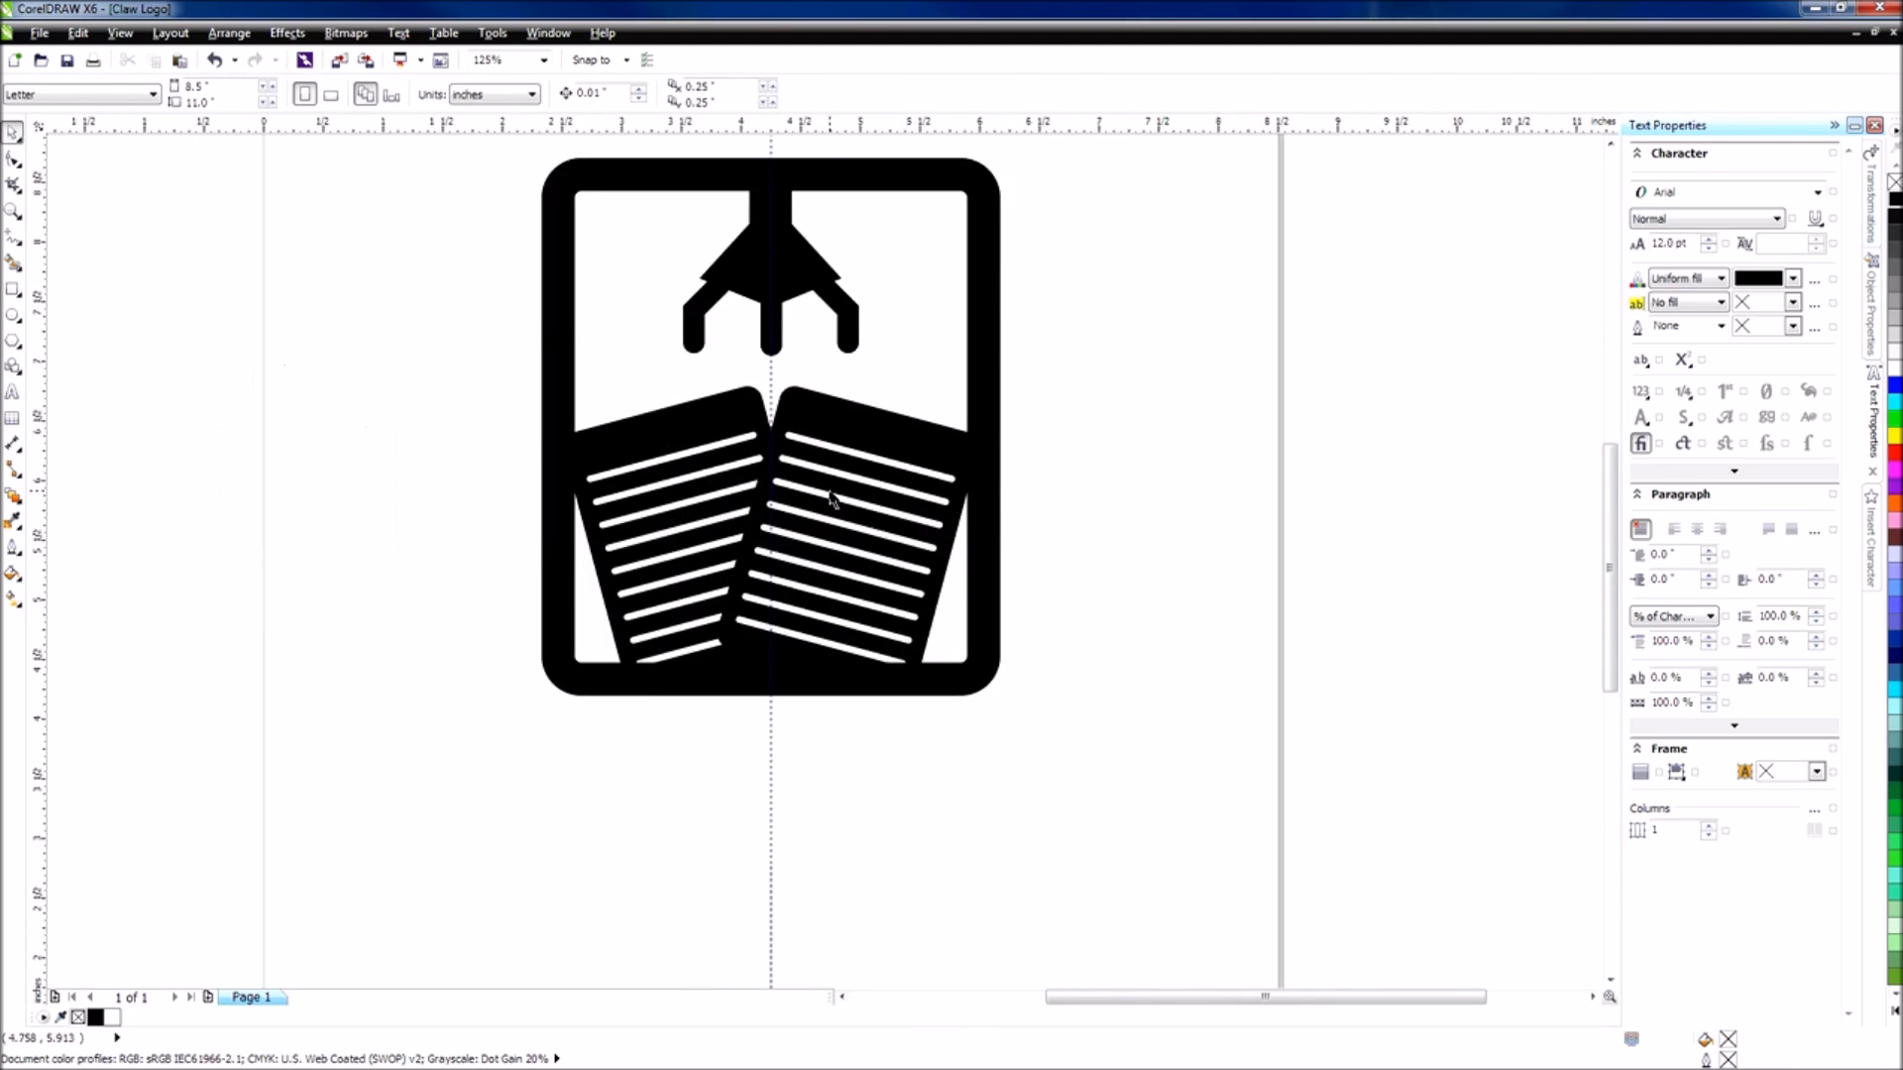
{"action": "scroll", "coordinate": [831, 499], "scroll_direction": "up", "scroll_amount": 2}
{"action": "left_click", "coordinate": [834, 490]}
{"action": "mouse_move", "coordinate": [871, 405]}
{"action": "left_mouse_down"}
{"action": "mouse_move", "coordinate": [817, 391]}
{"action": "mouse_move", "coordinate": [898, 411]}
{"action": "left_mouse_up"}
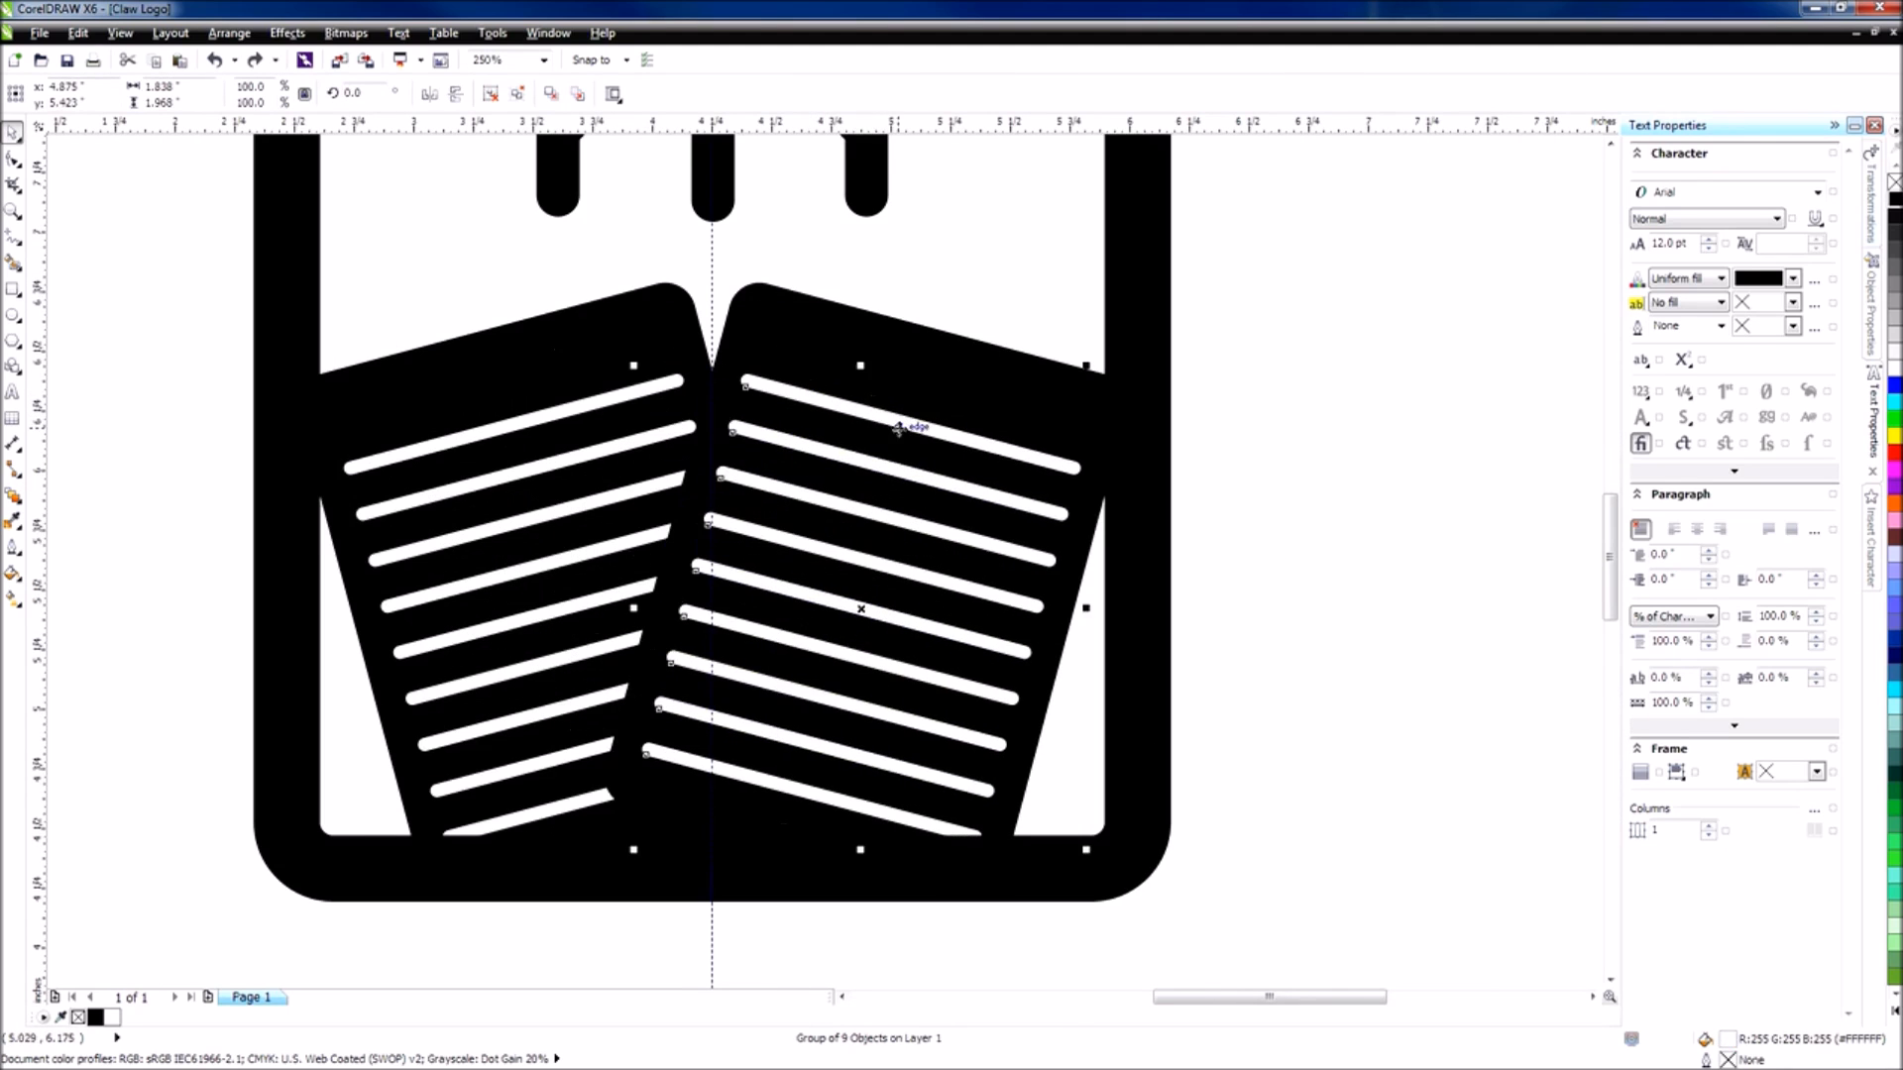
{"action": "left_click", "coordinate": [922, 360], "text": "shift"}
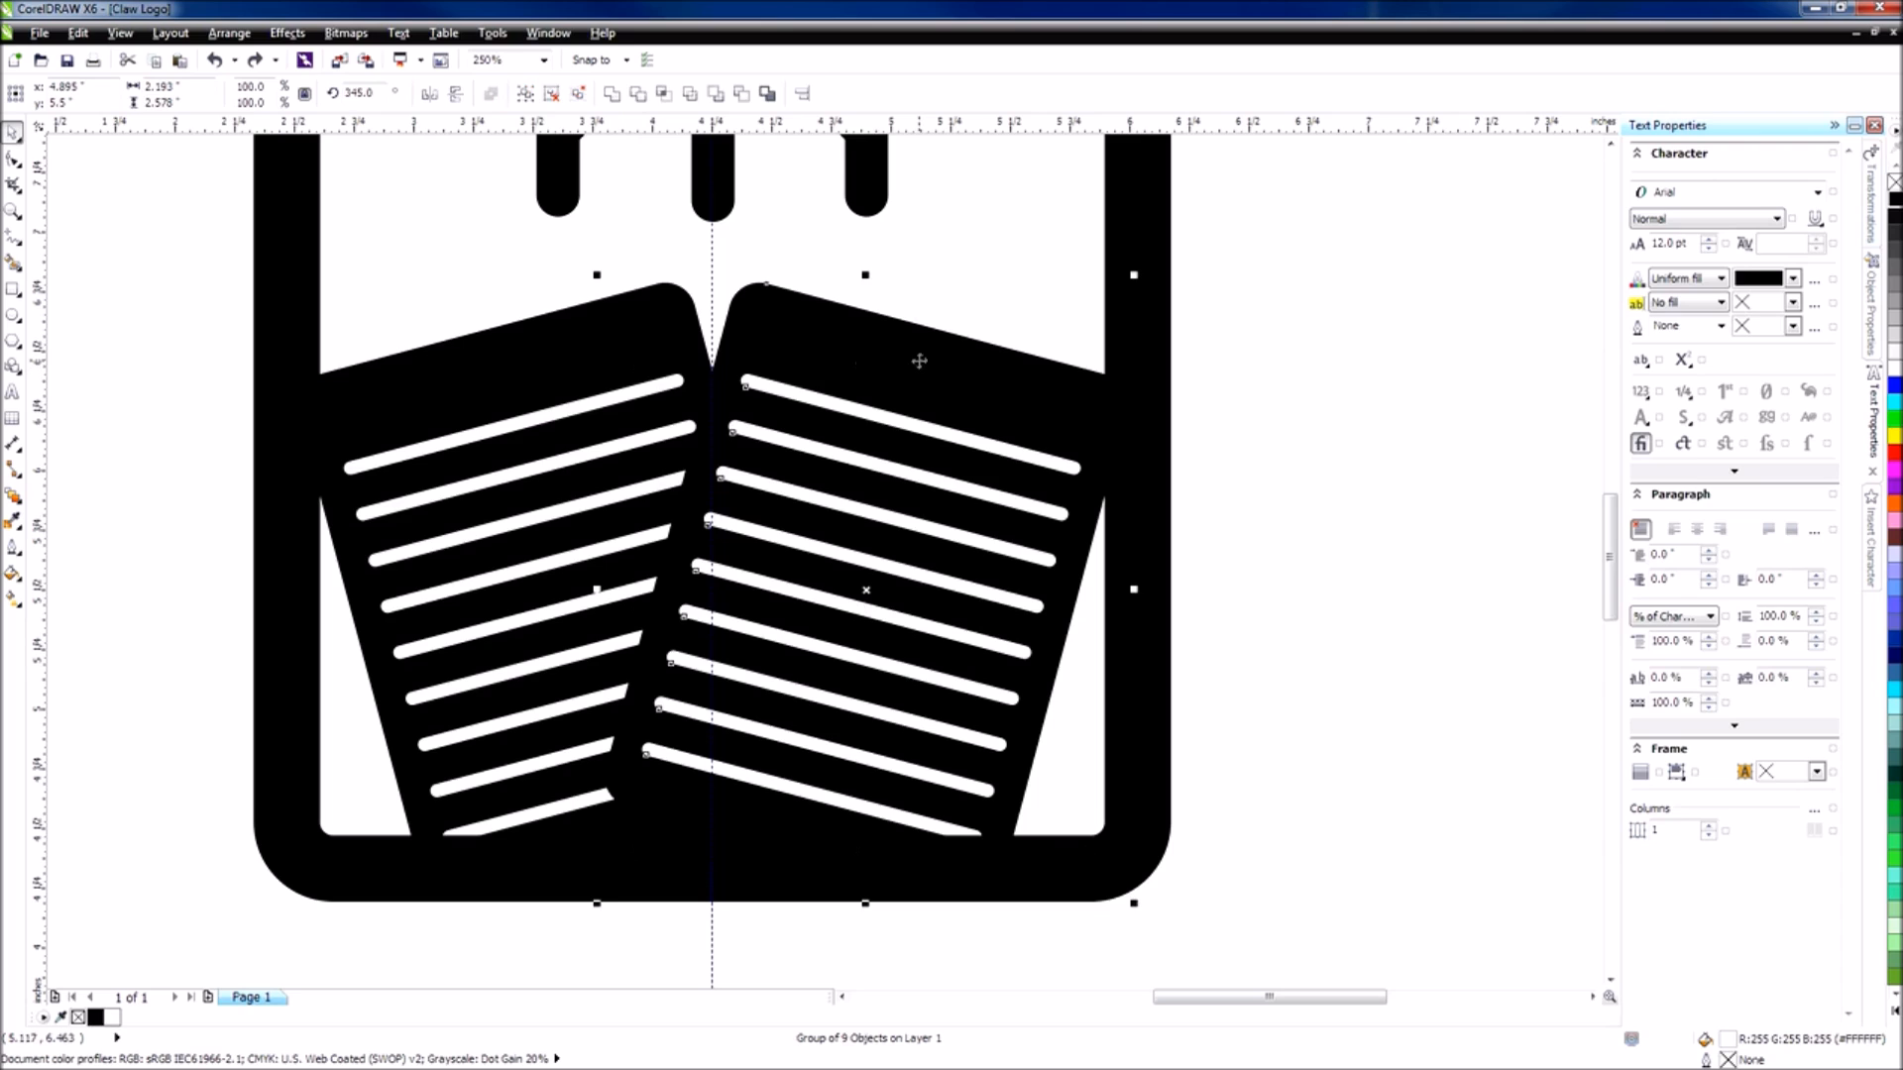
{"action": "left_click", "coordinate": [742, 96]}
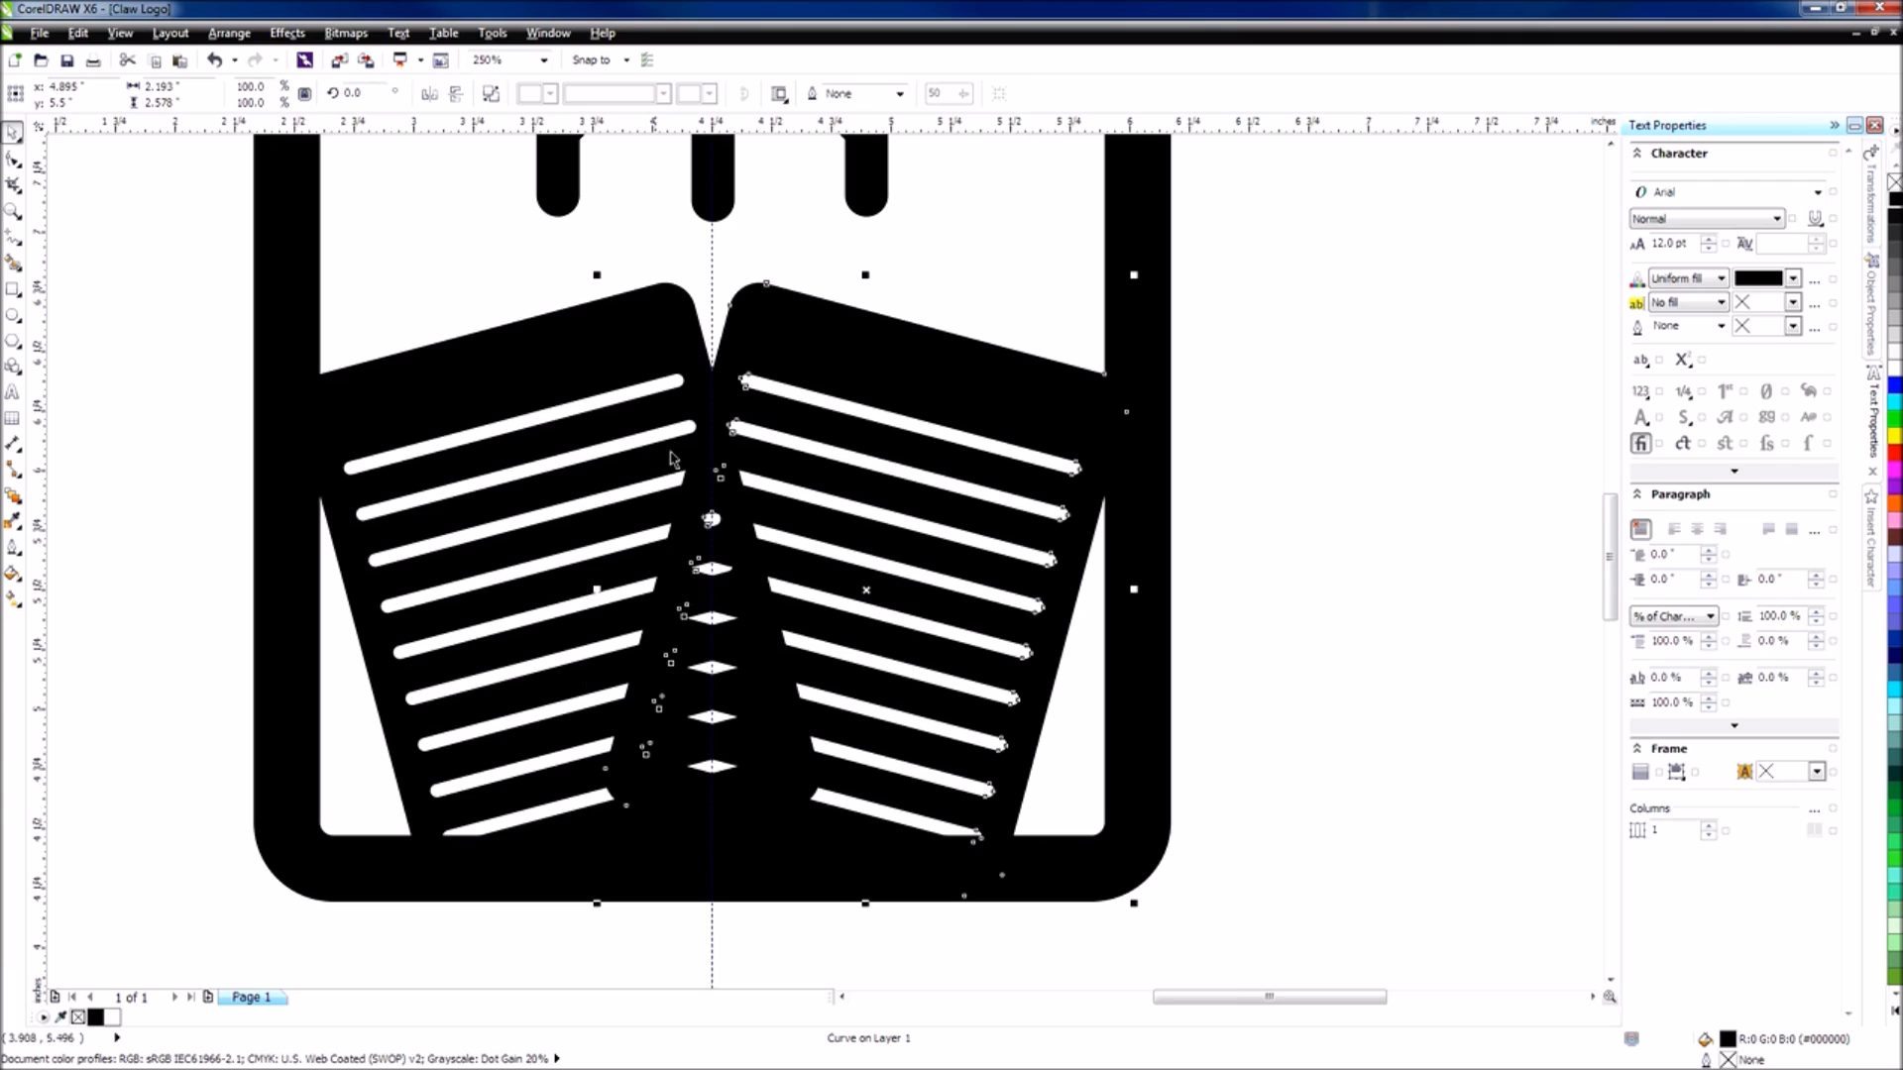
{"action": "key", "text": "ctrl+z"}
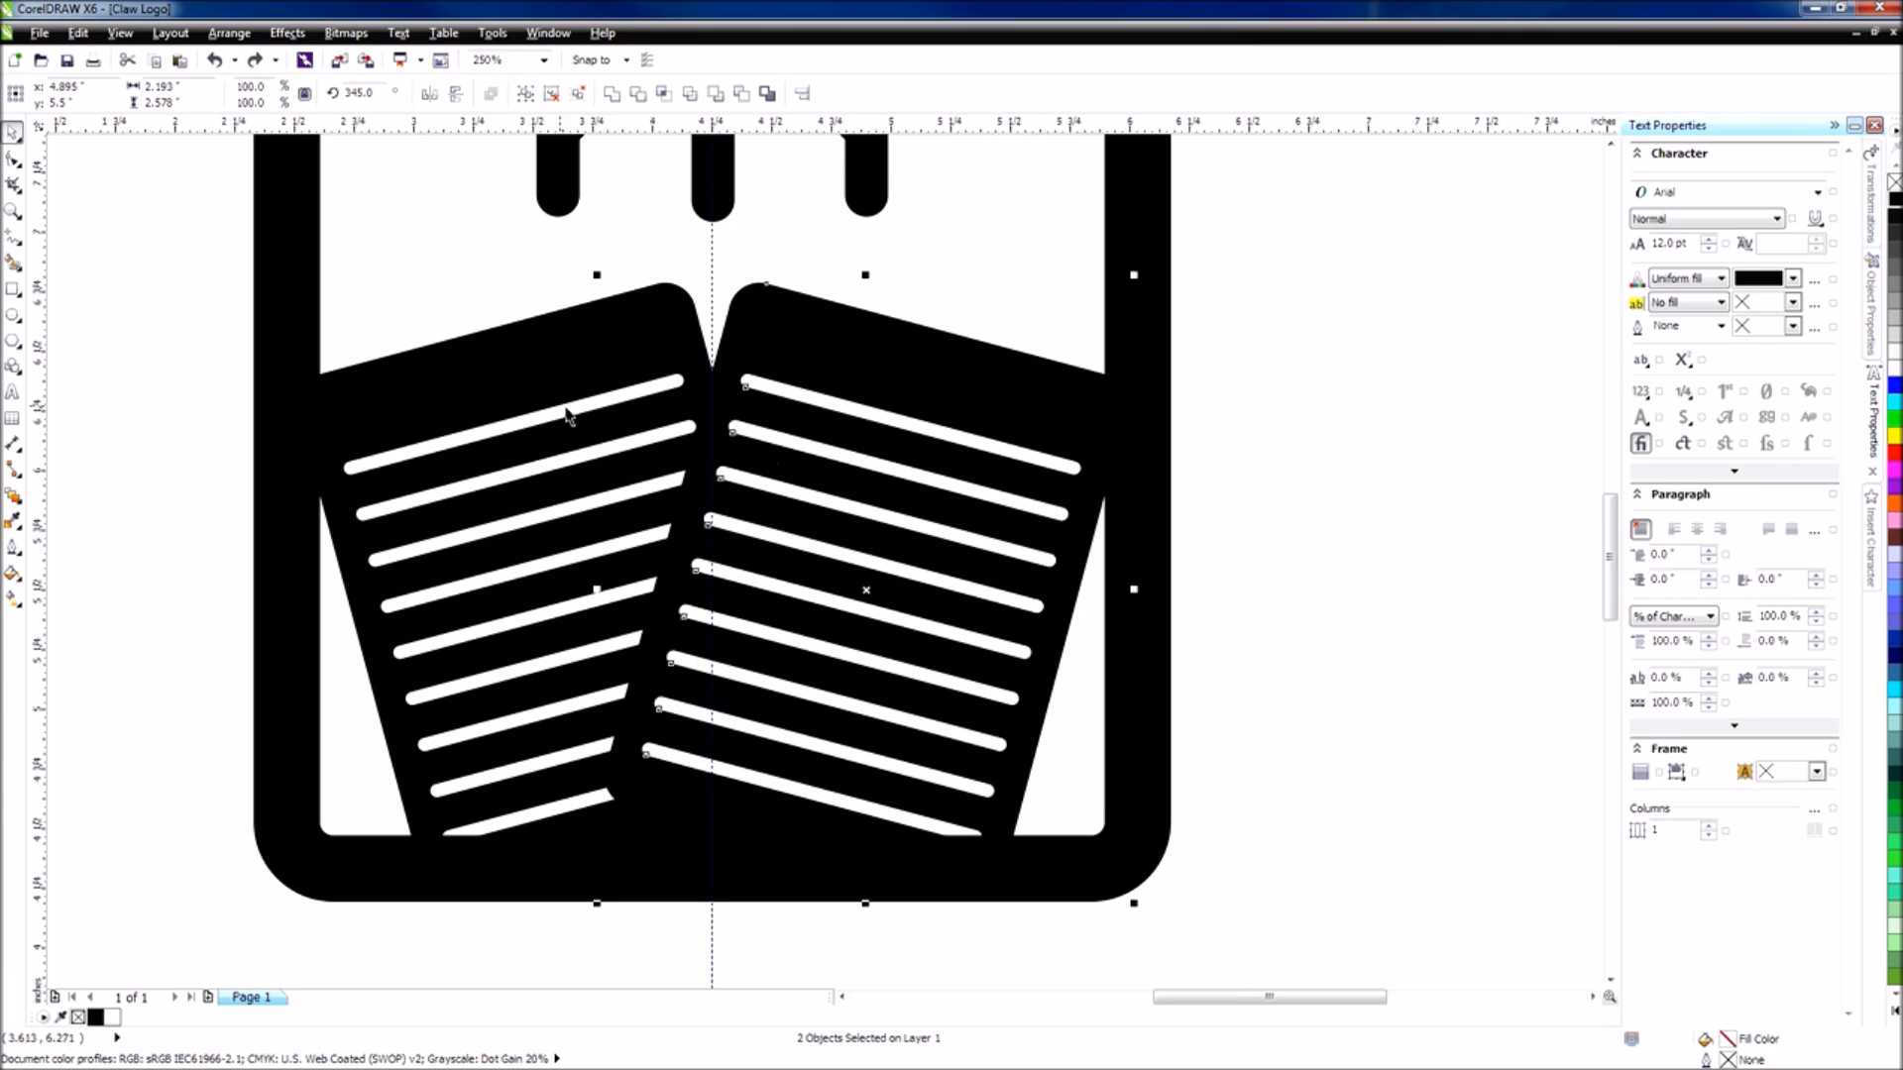
{"action": "left_click", "coordinate": [1223, 513]}
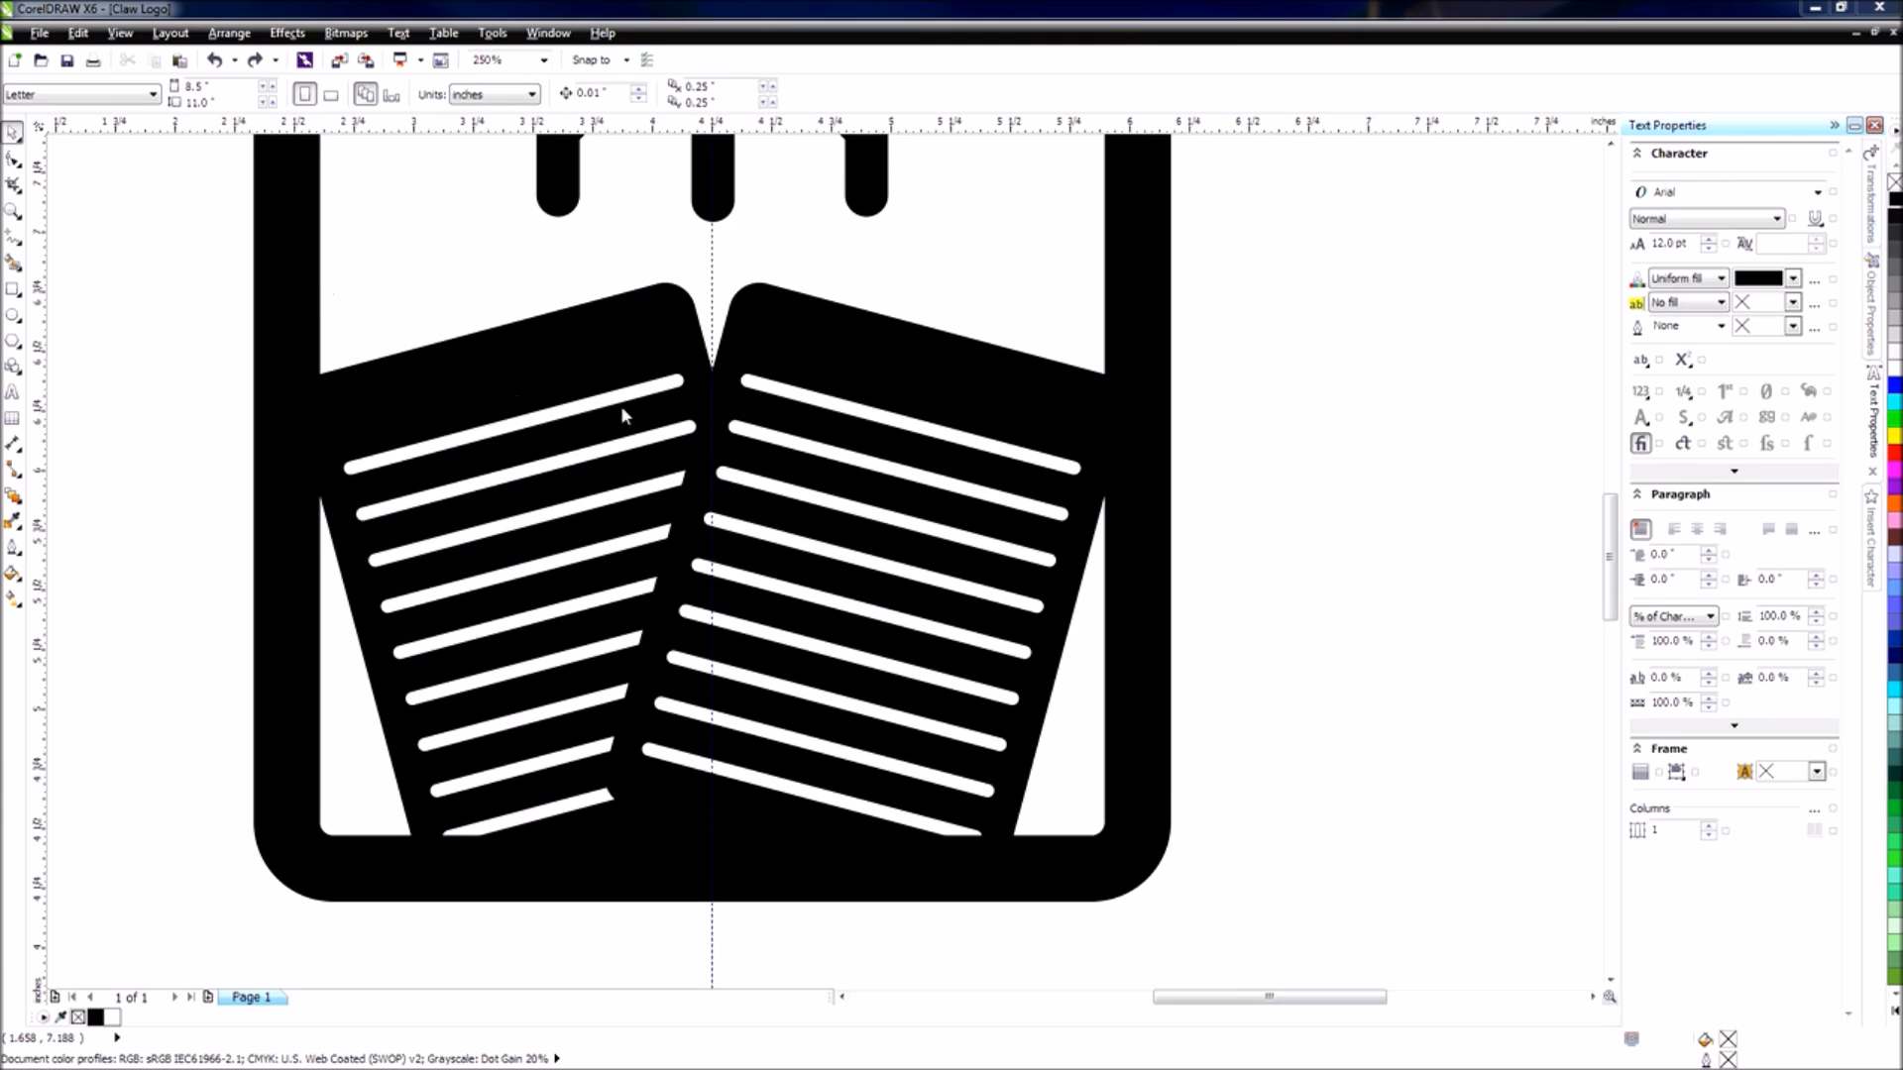
Save the drawing as Claw Logo.cdr in the Logos folder, in CorelDRAW format version 16.0.
{"action": "left_click", "coordinate": [40, 33]}
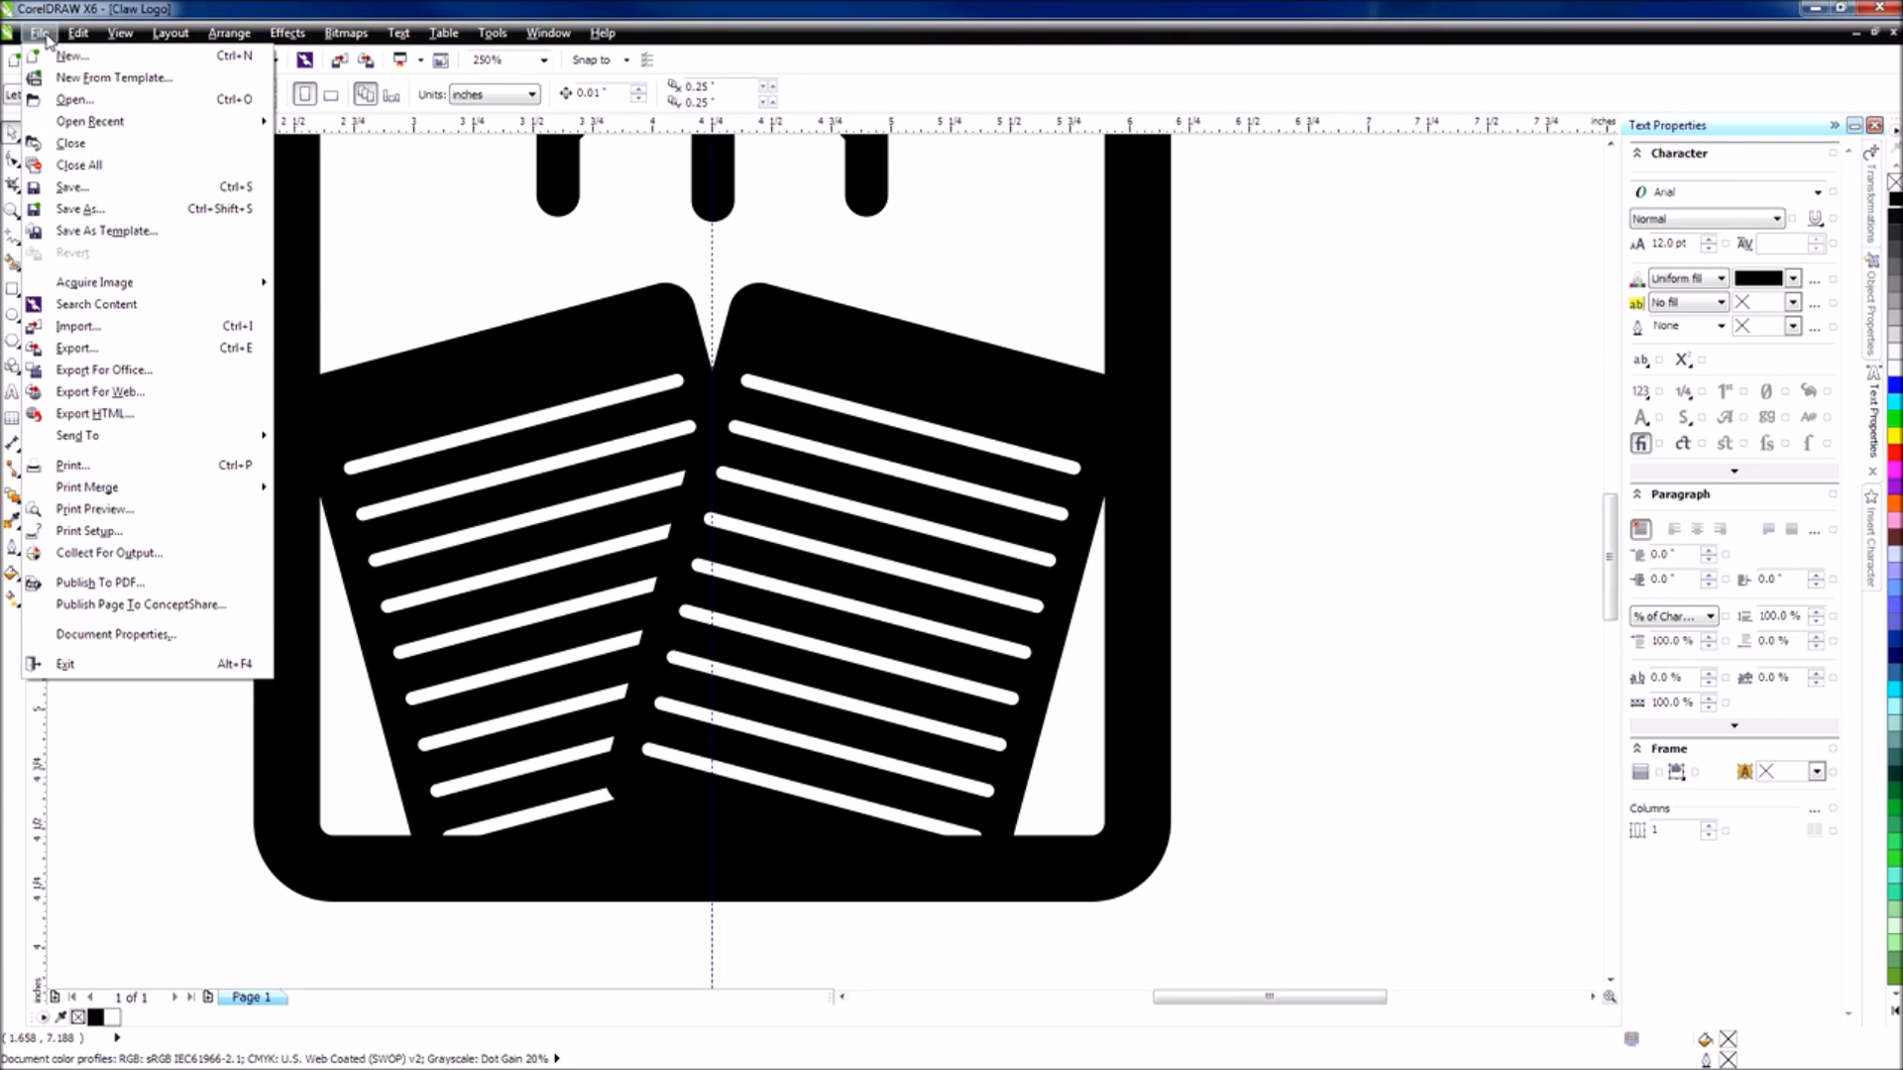
{"action": "left_click", "coordinate": [117, 210]}
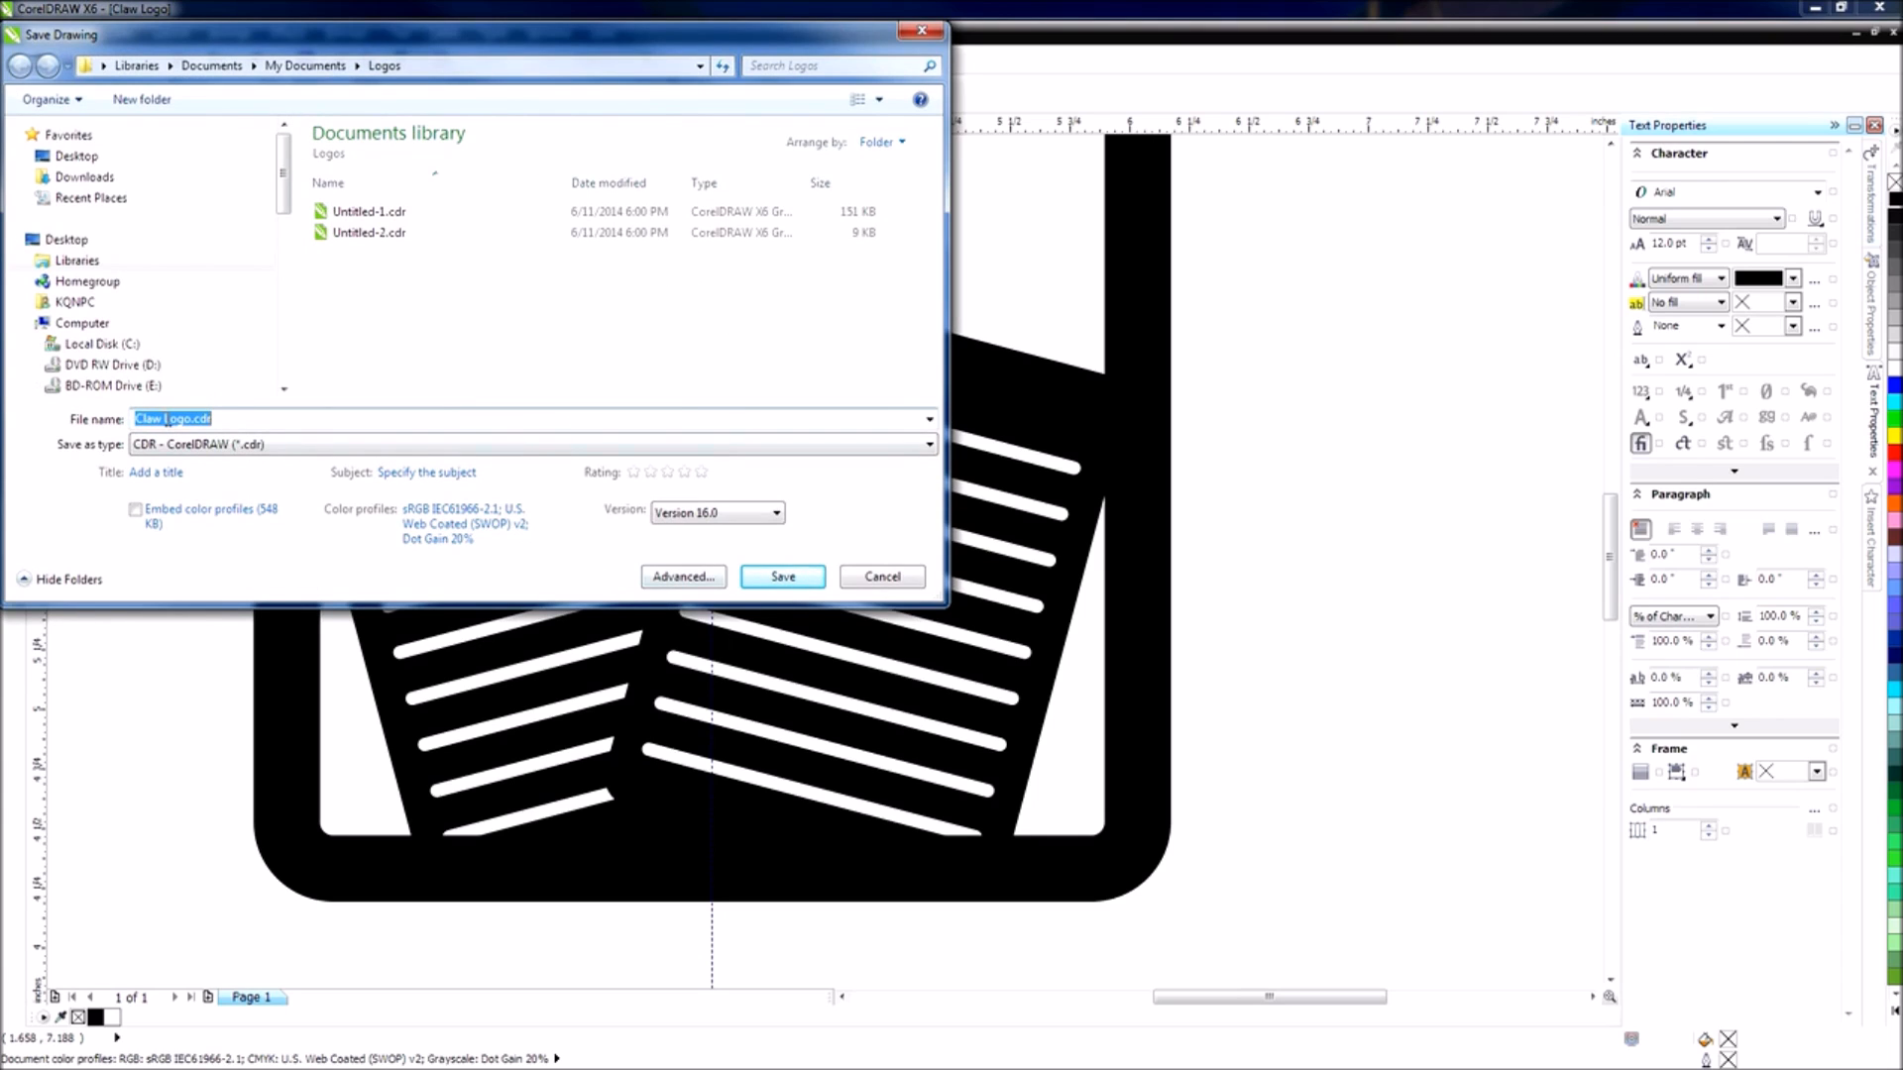
{"action": "left_click", "coordinate": [782, 577]}
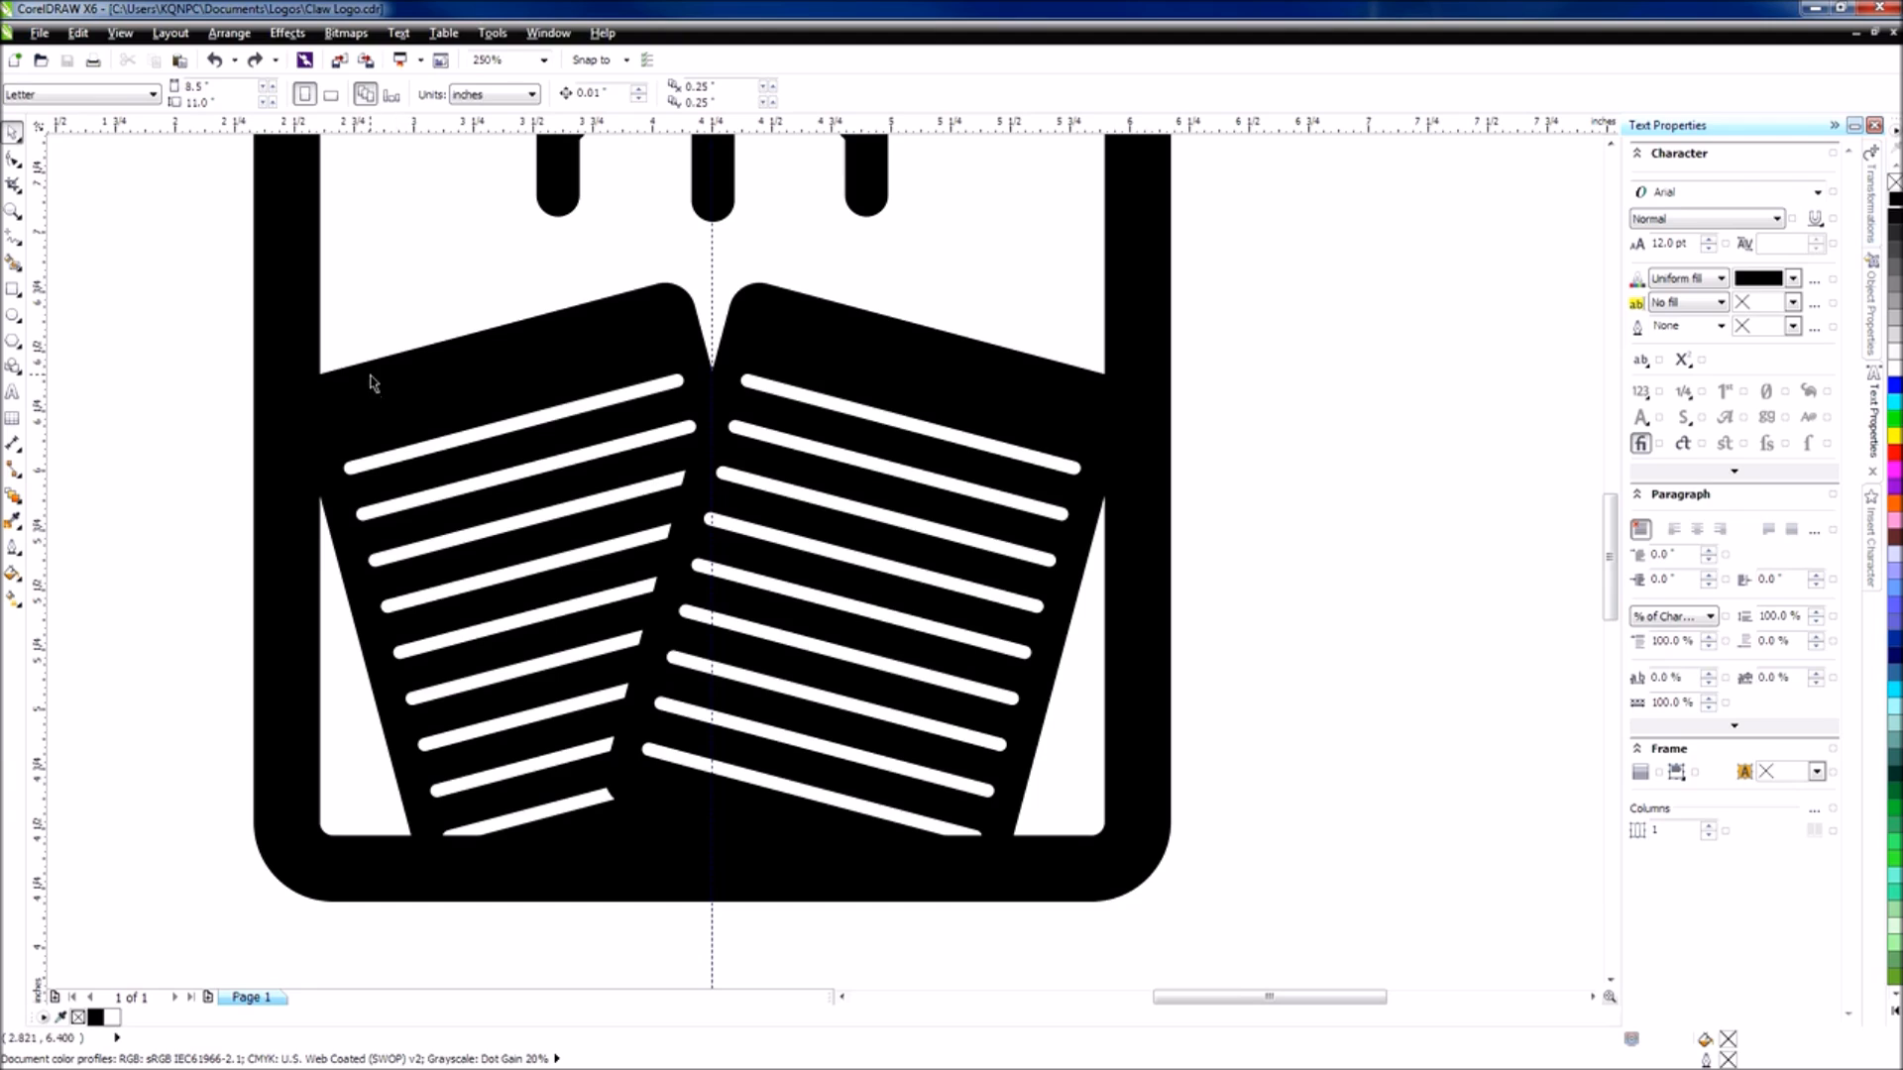
Examine how the left and right black panel rectangles overlap by selecting them alternately.
{"action": "left_click", "coordinate": [813, 365]}
{"action": "left_click", "coordinate": [588, 350]}
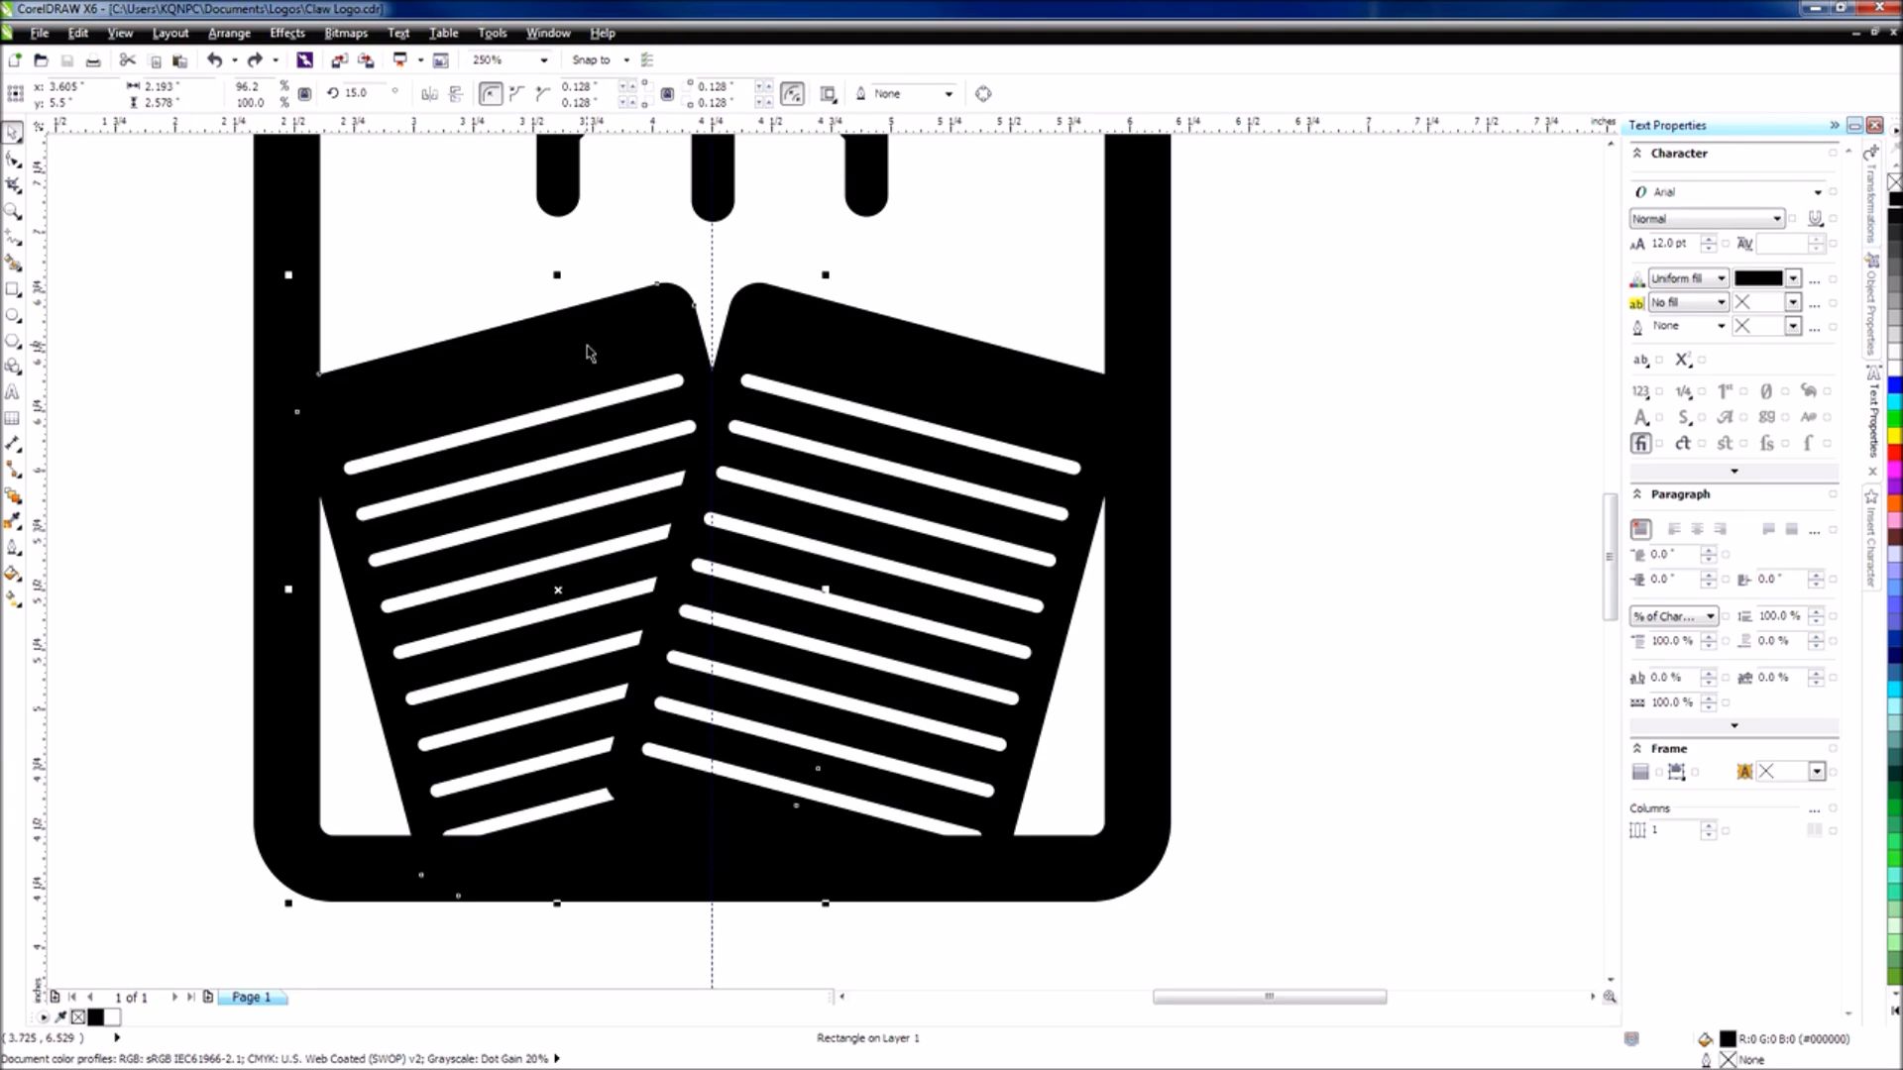
{"action": "left_click", "coordinate": [762, 338]}
{"action": "left_click", "coordinate": [627, 324]}
{"action": "left_click", "coordinate": [784, 338]}
{"action": "left_click", "coordinate": [644, 335]}
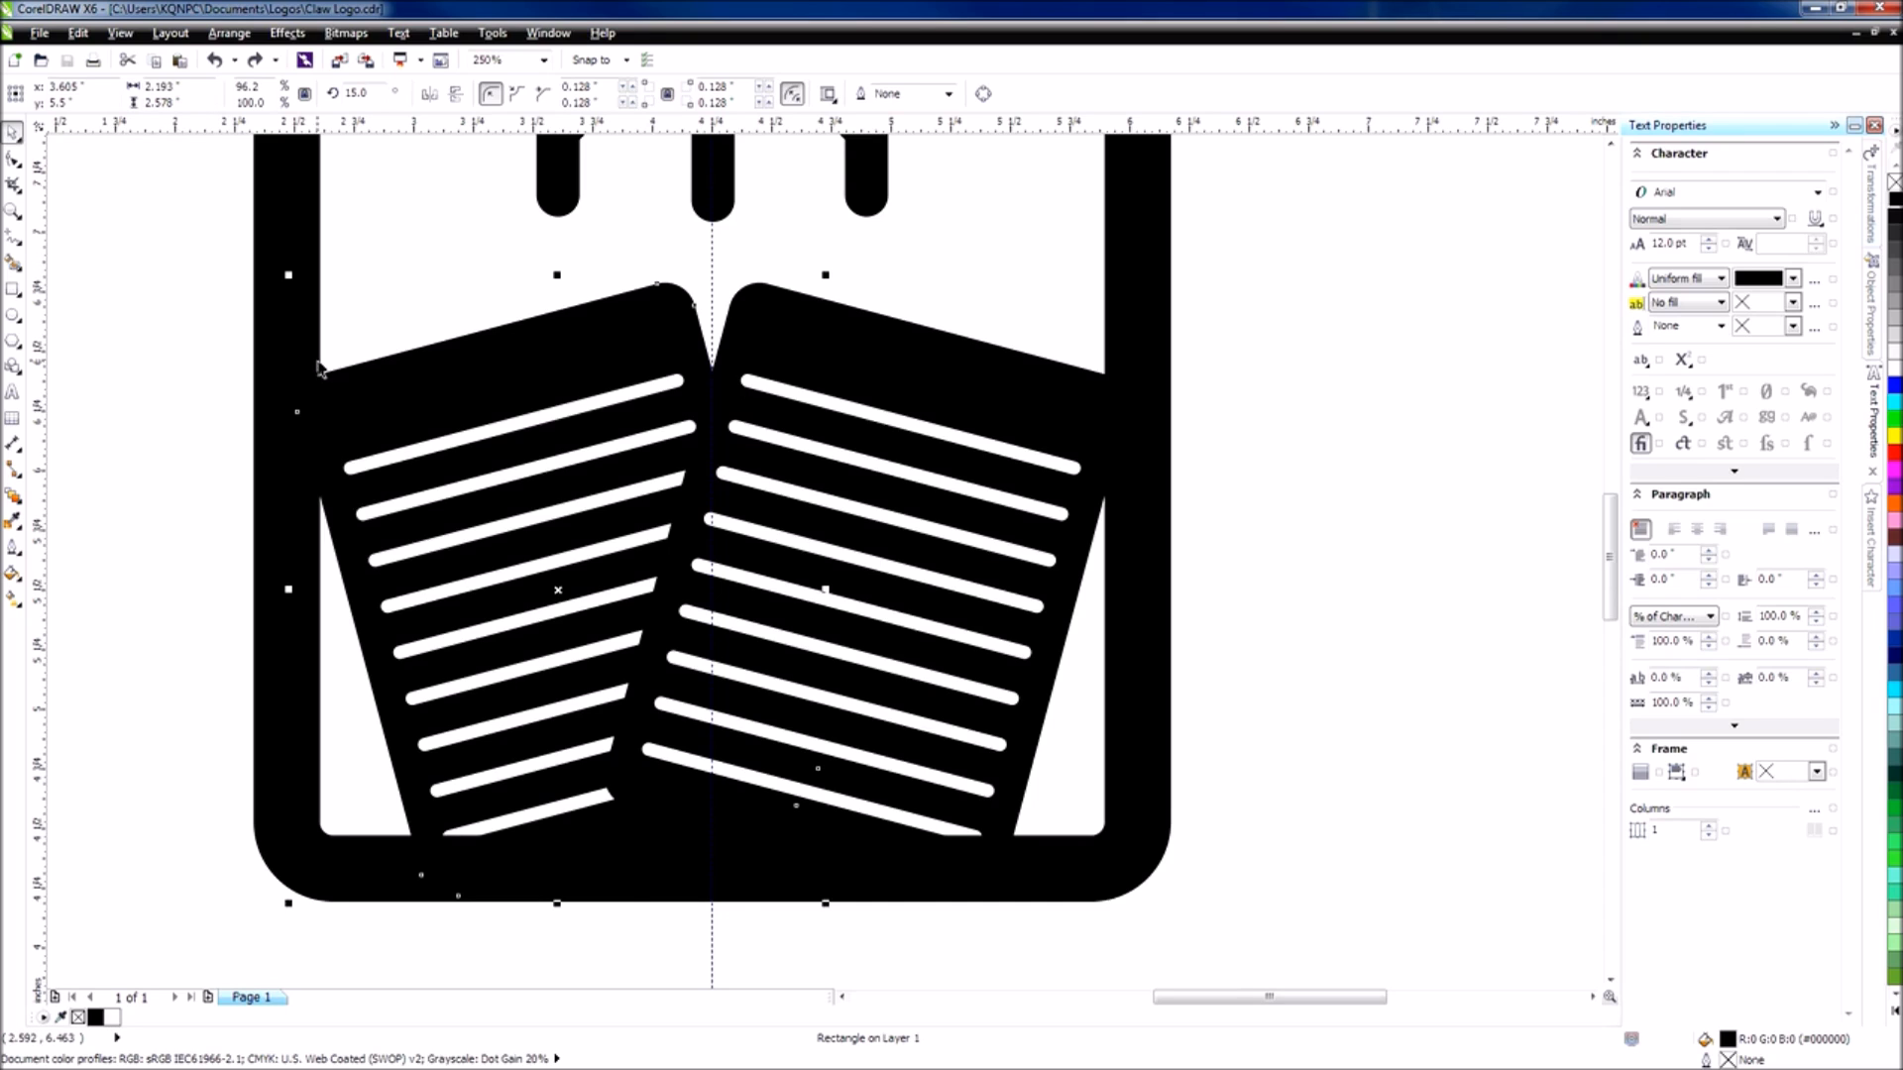
{"action": "scroll", "coordinate": [320, 369], "scroll_direction": "down", "scroll_amount": 1}
{"action": "scroll", "coordinate": [327, 369], "scroll_direction": "up", "scroll_amount": 1}
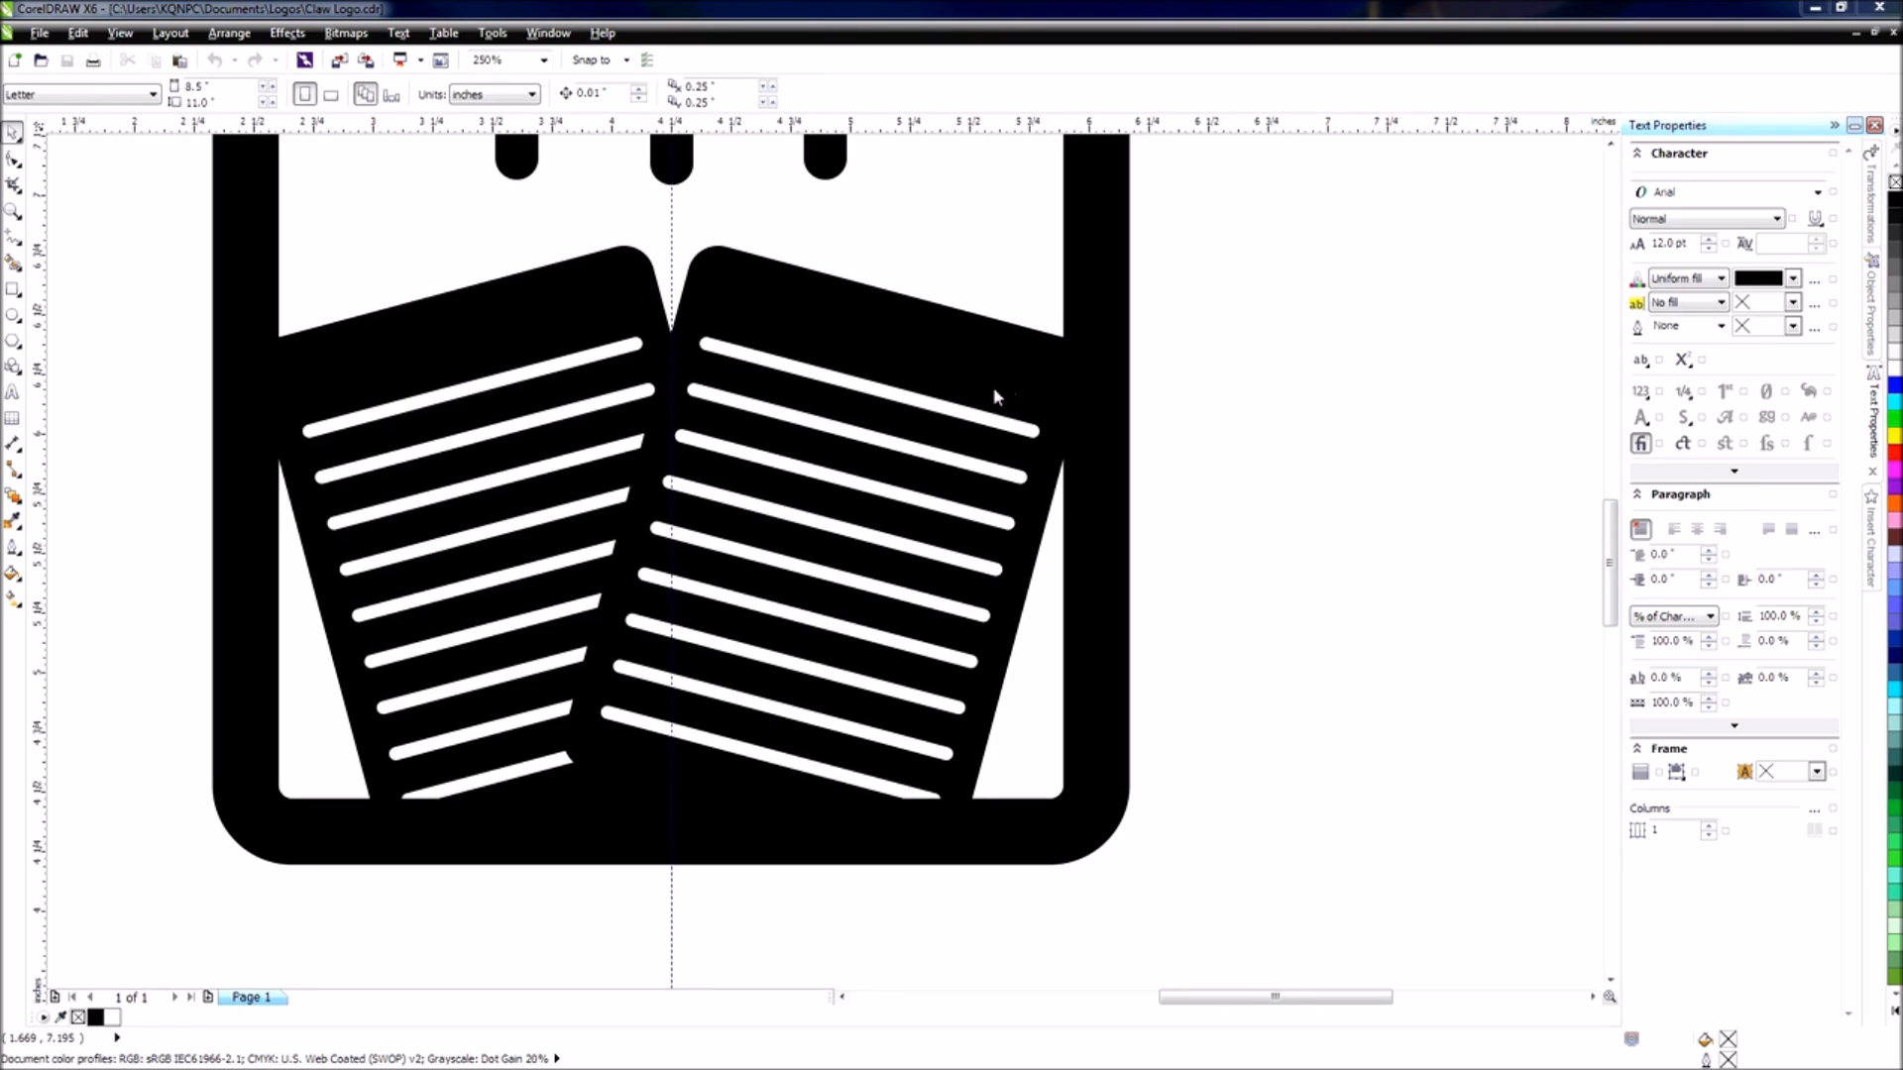
Apply Back Minus Front to the left and right groups of white stripes.
{"action": "left_click", "coordinate": [779, 414]}
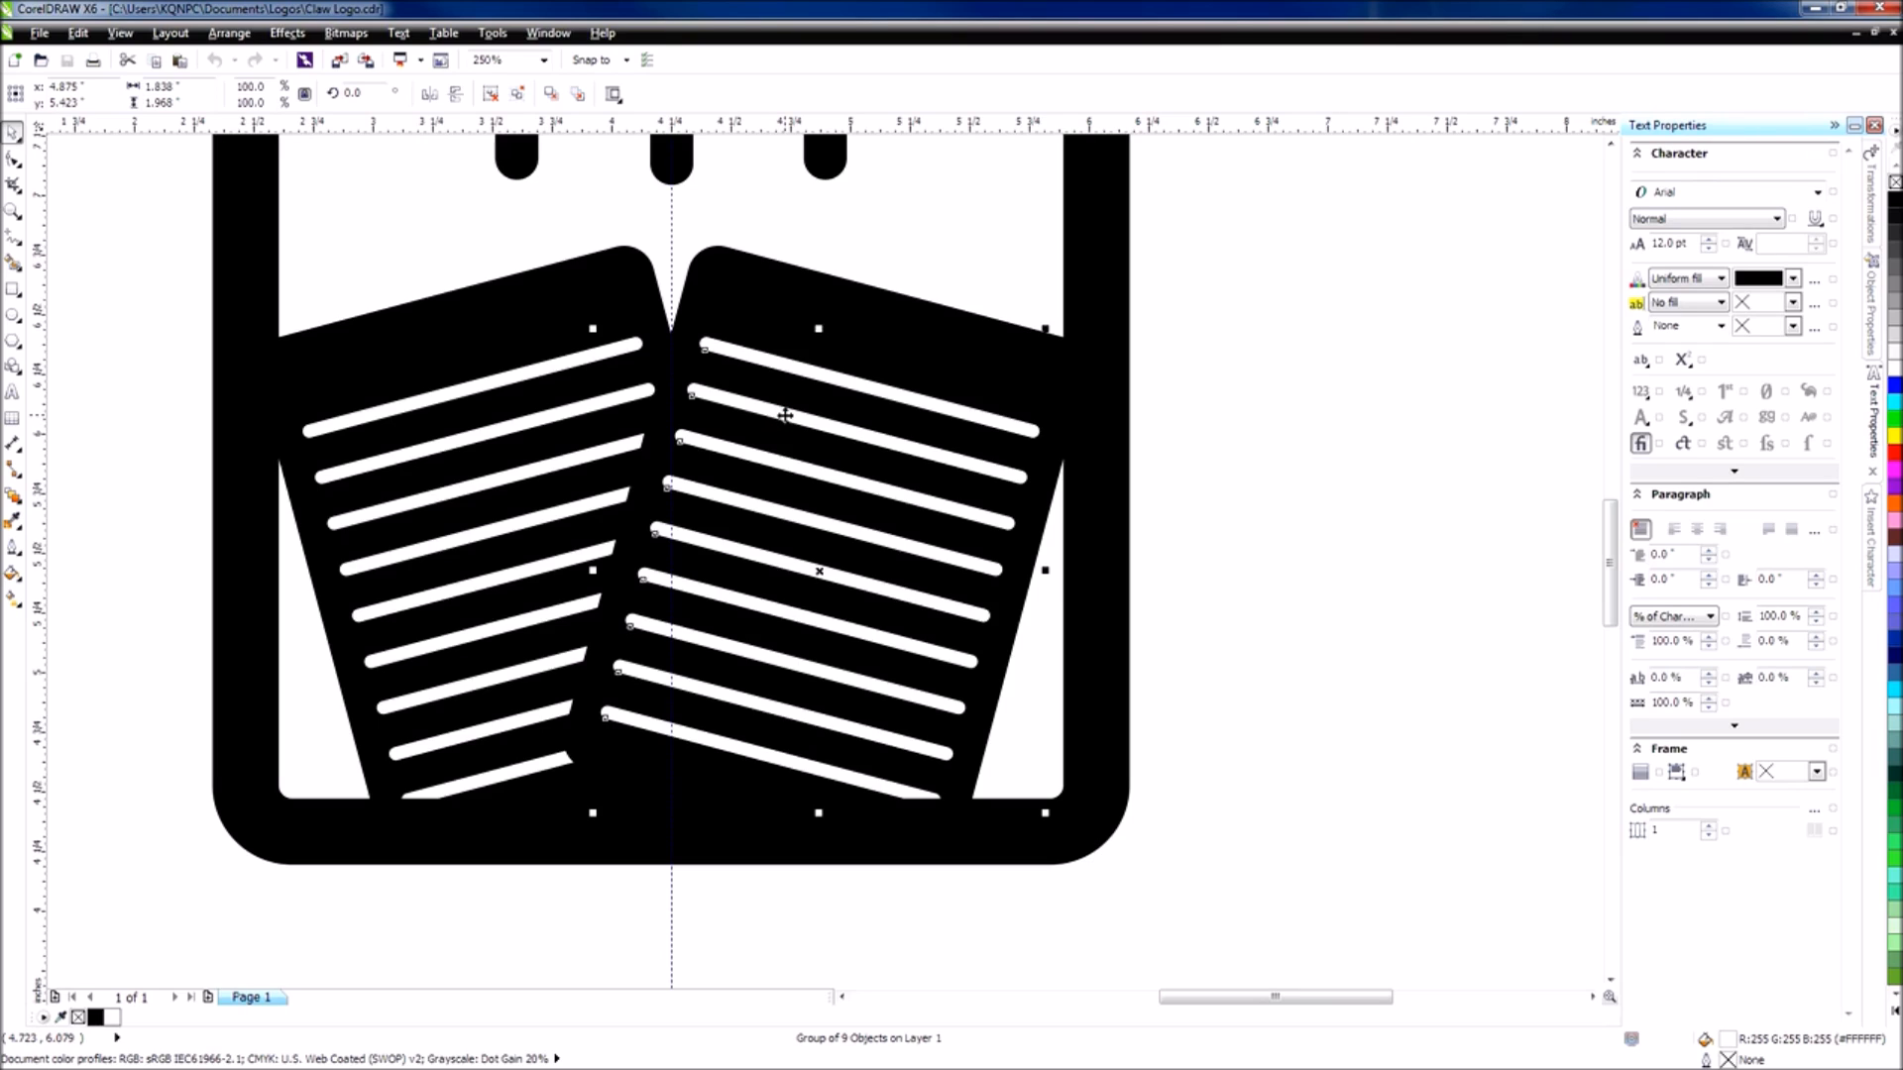
{"action": "left_click", "coordinate": [1165, 413]}
{"action": "left_click", "coordinate": [580, 410]}
{"action": "left_click", "coordinate": [741, 397], "text": "shift"}
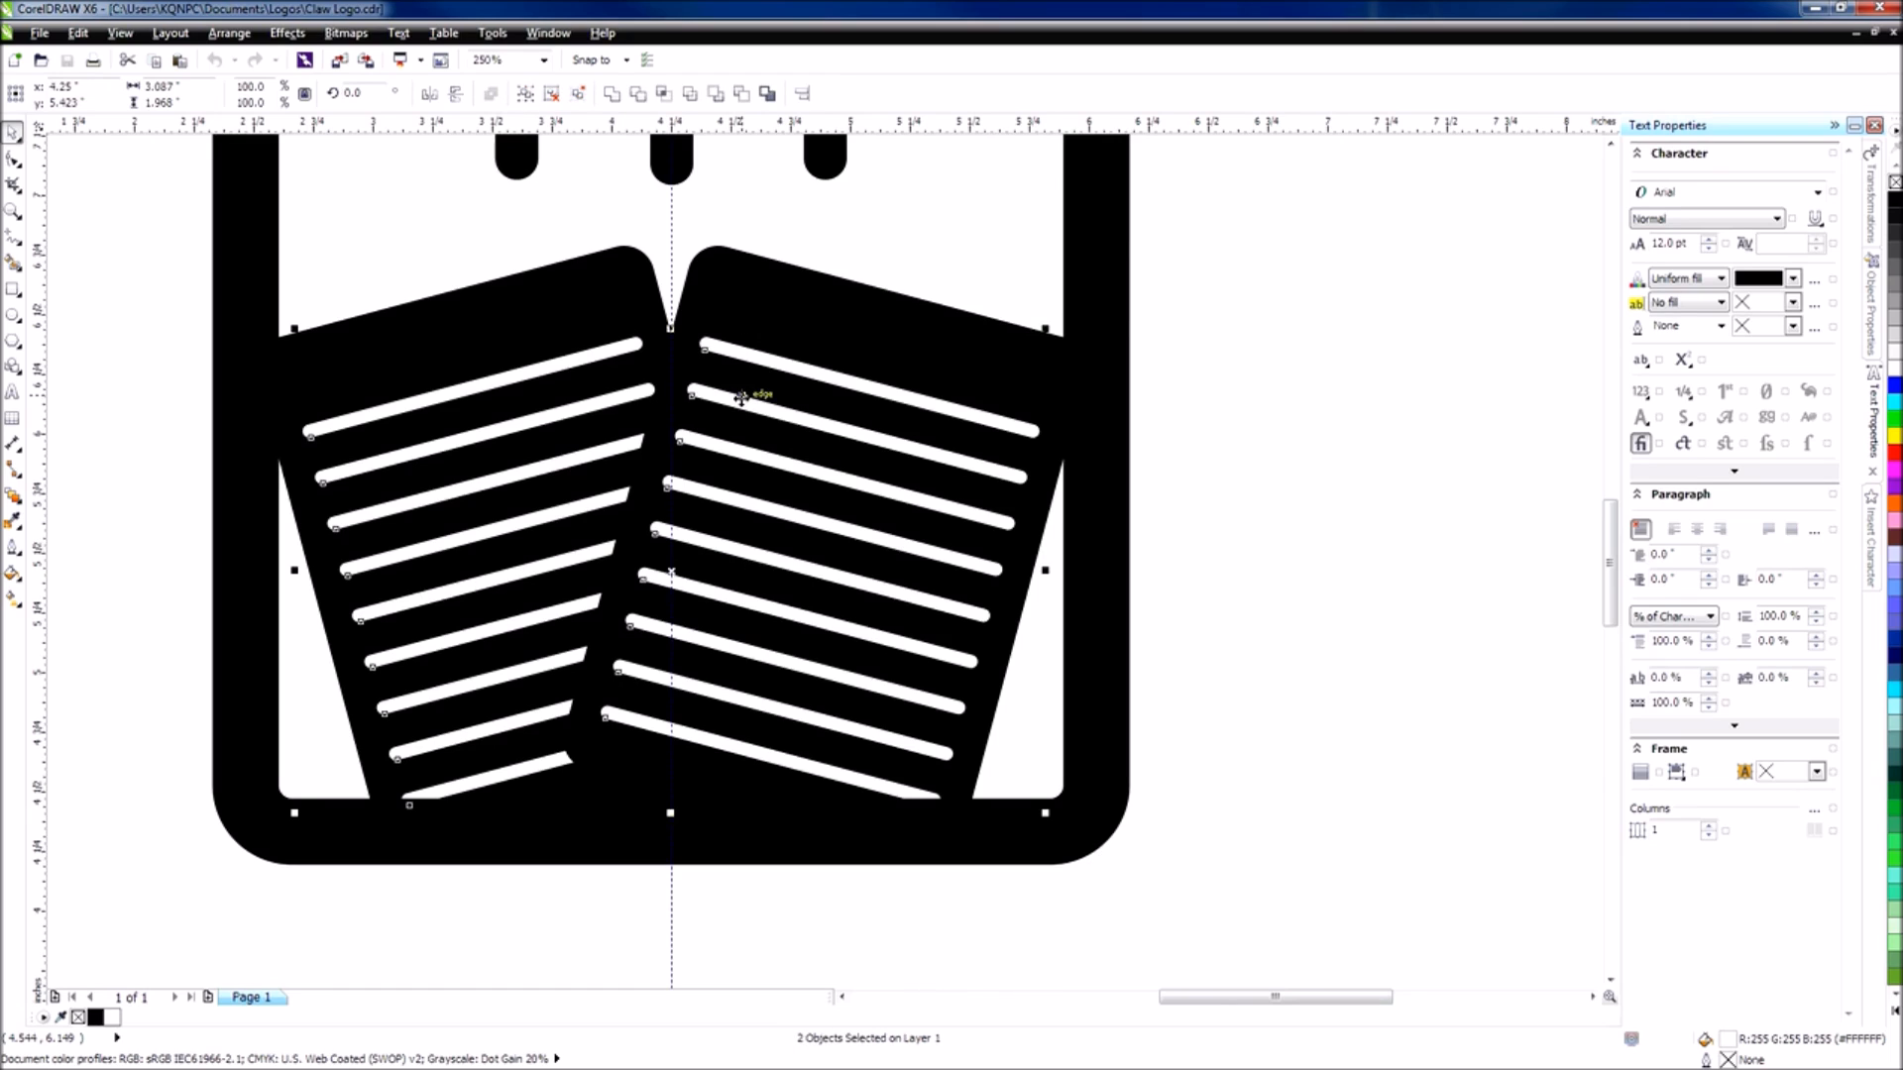
{"action": "left_click", "coordinate": [742, 96]}
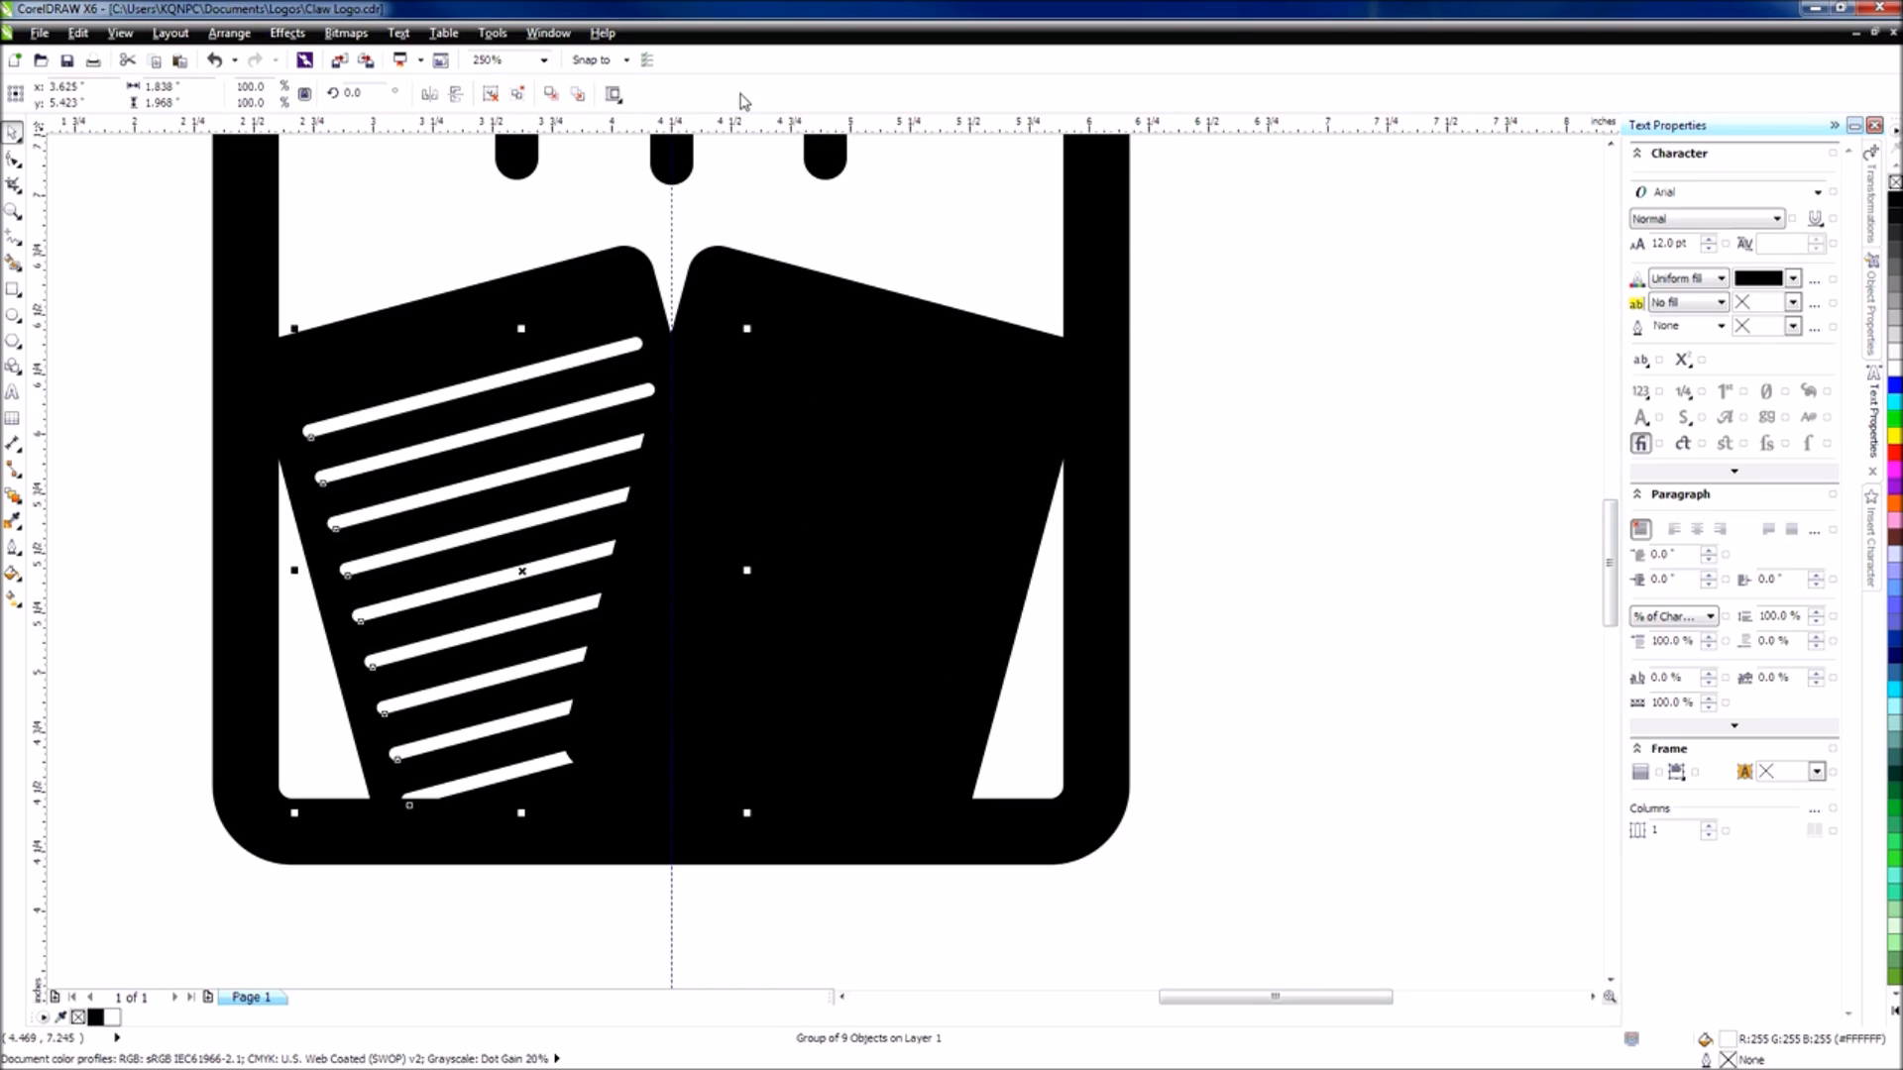
Move the remaining left stripe group aside to test it, and undo the moves.
{"action": "left_click_drag", "start_coordinate": [576, 415], "coordinate": [452, 304]}
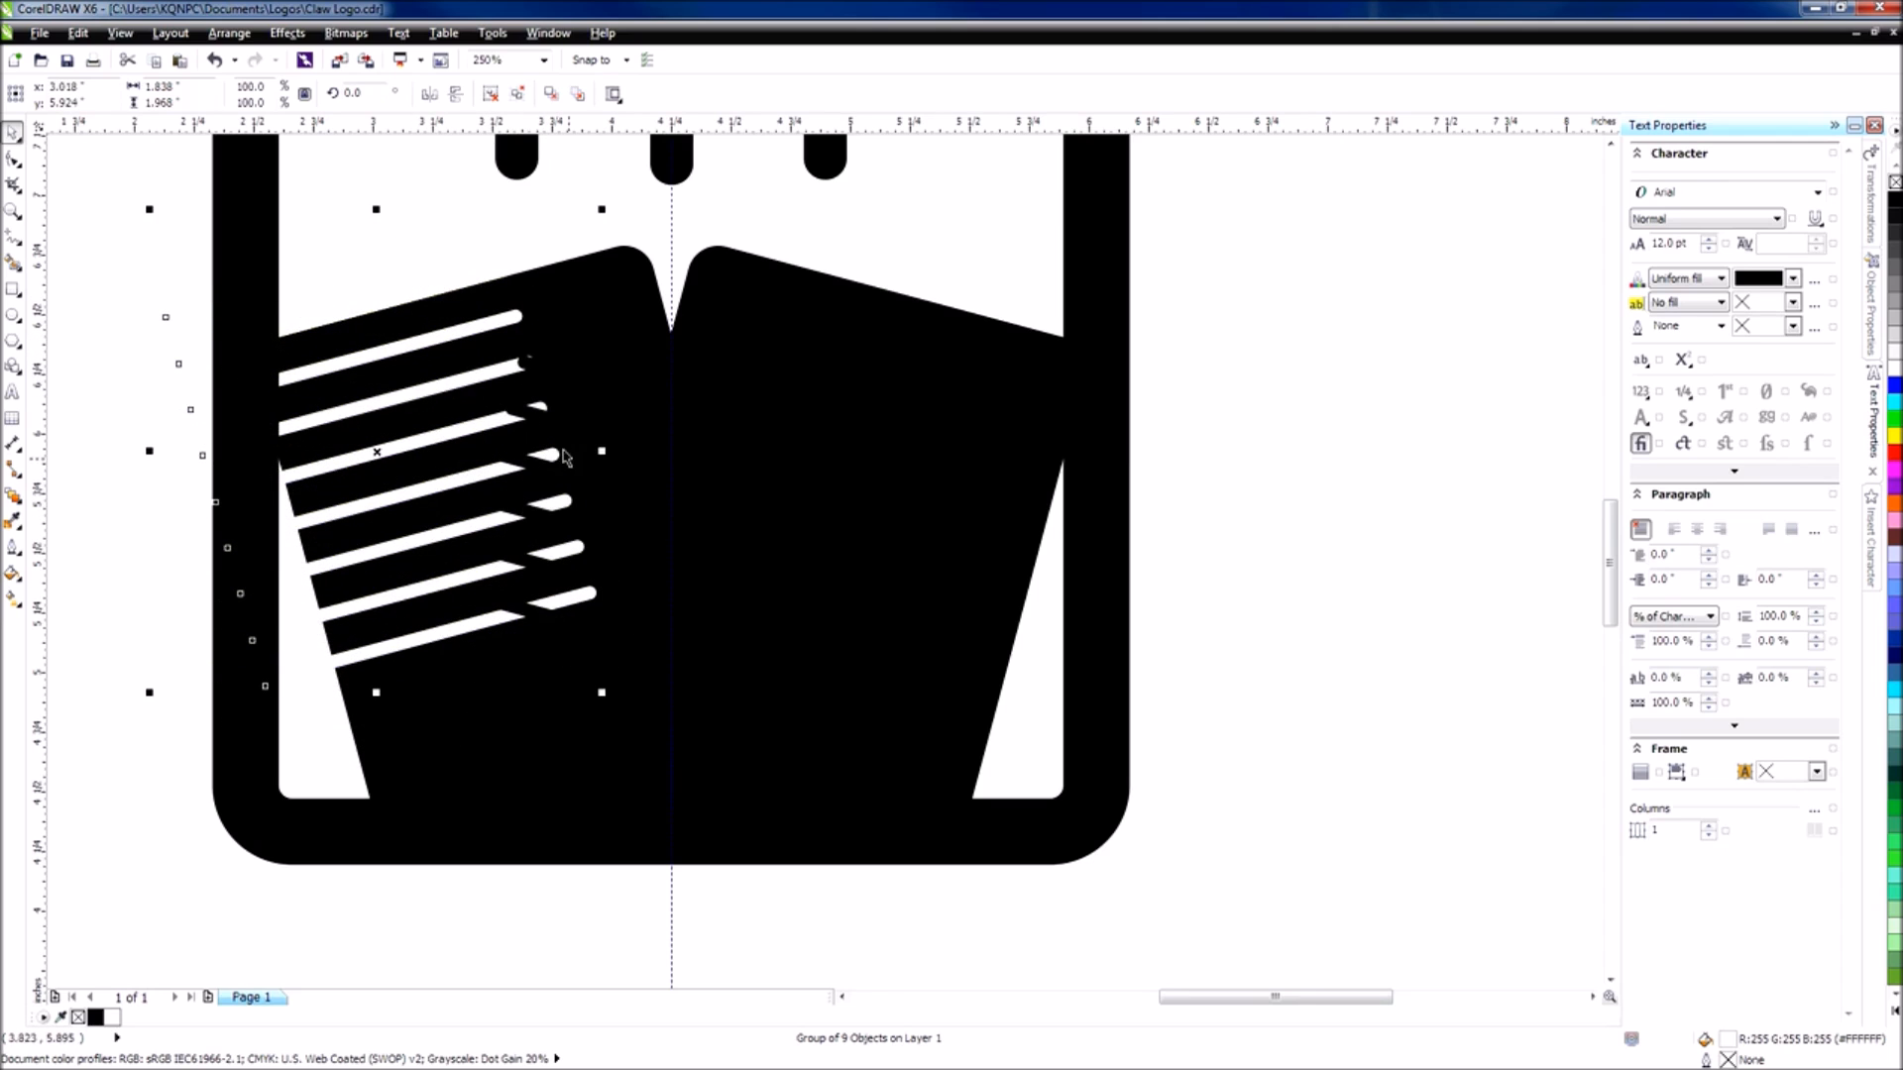
{"action": "key", "text": "ctrl+z"}
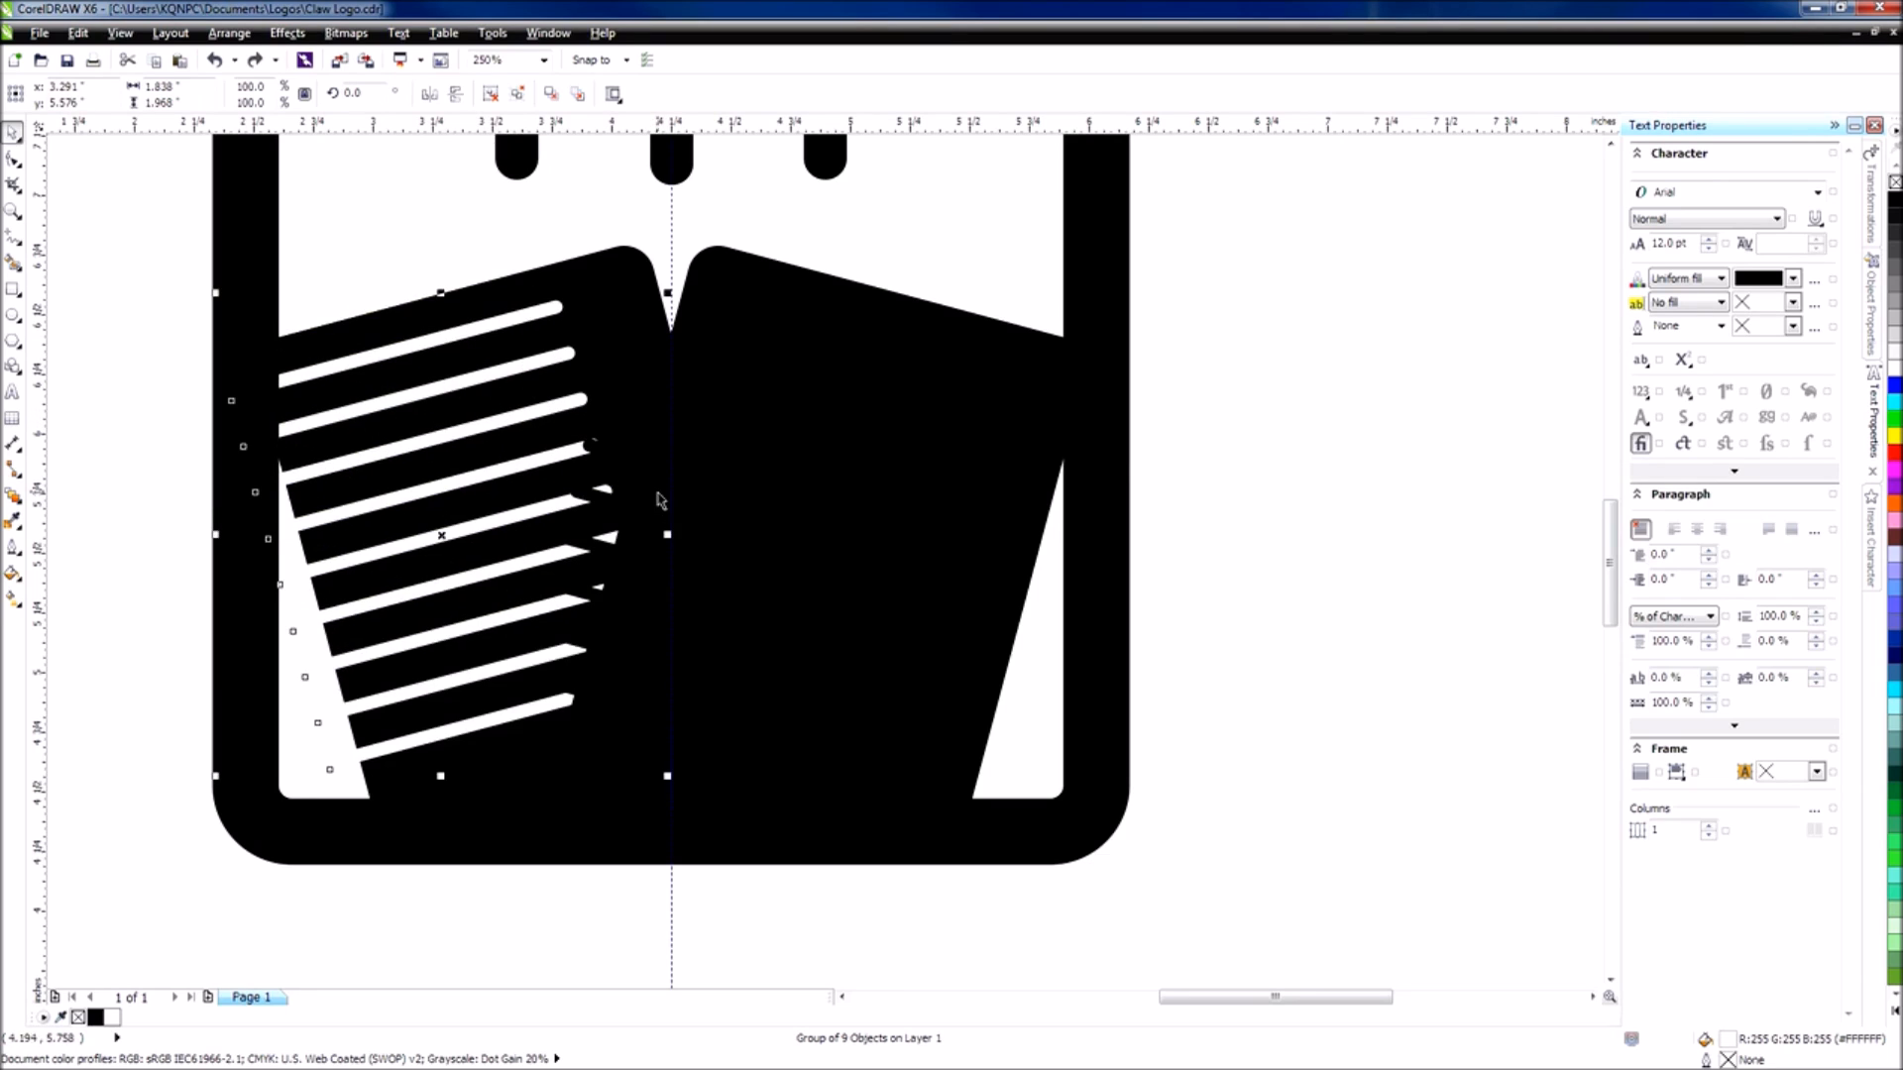
{"action": "key", "text": "ctrl+z"}
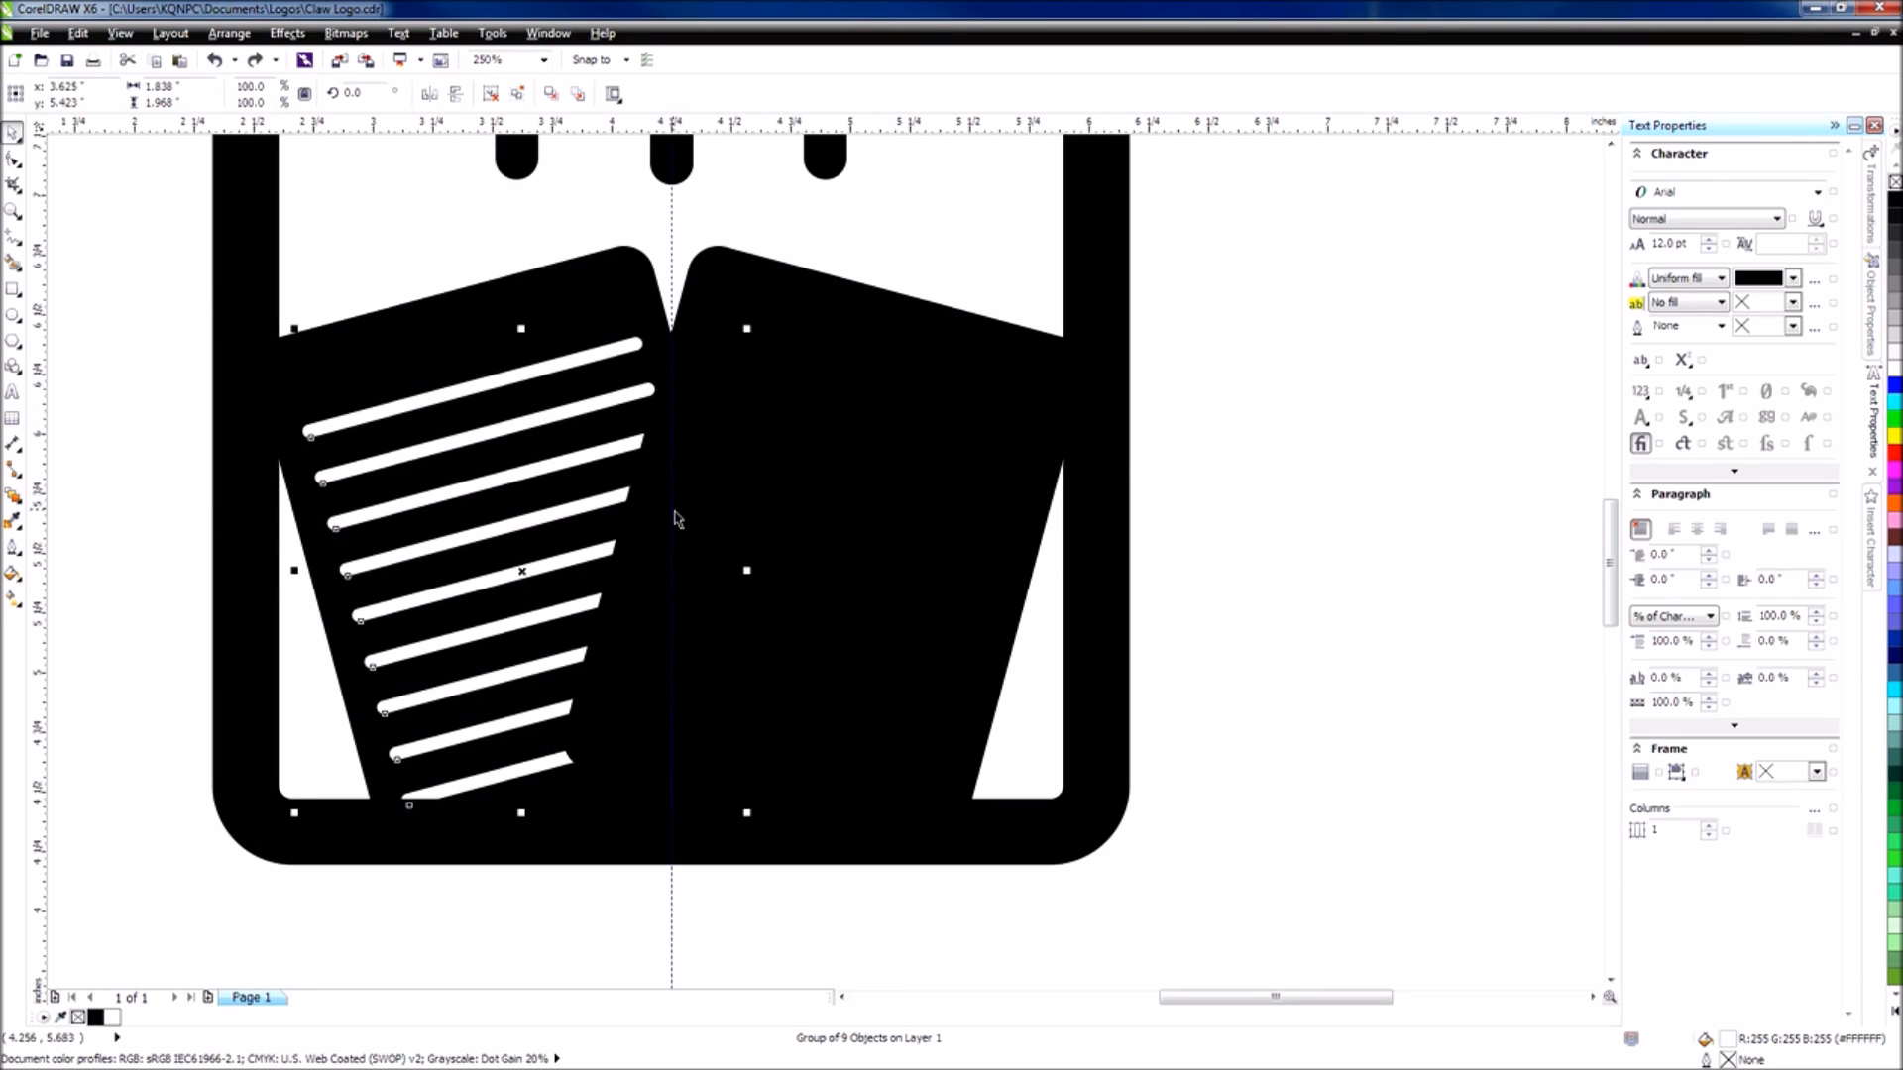
Try Back Minus Front on the right white stripe group and the right black panel, and undo it.
{"action": "key", "text": "ctrl+v"}
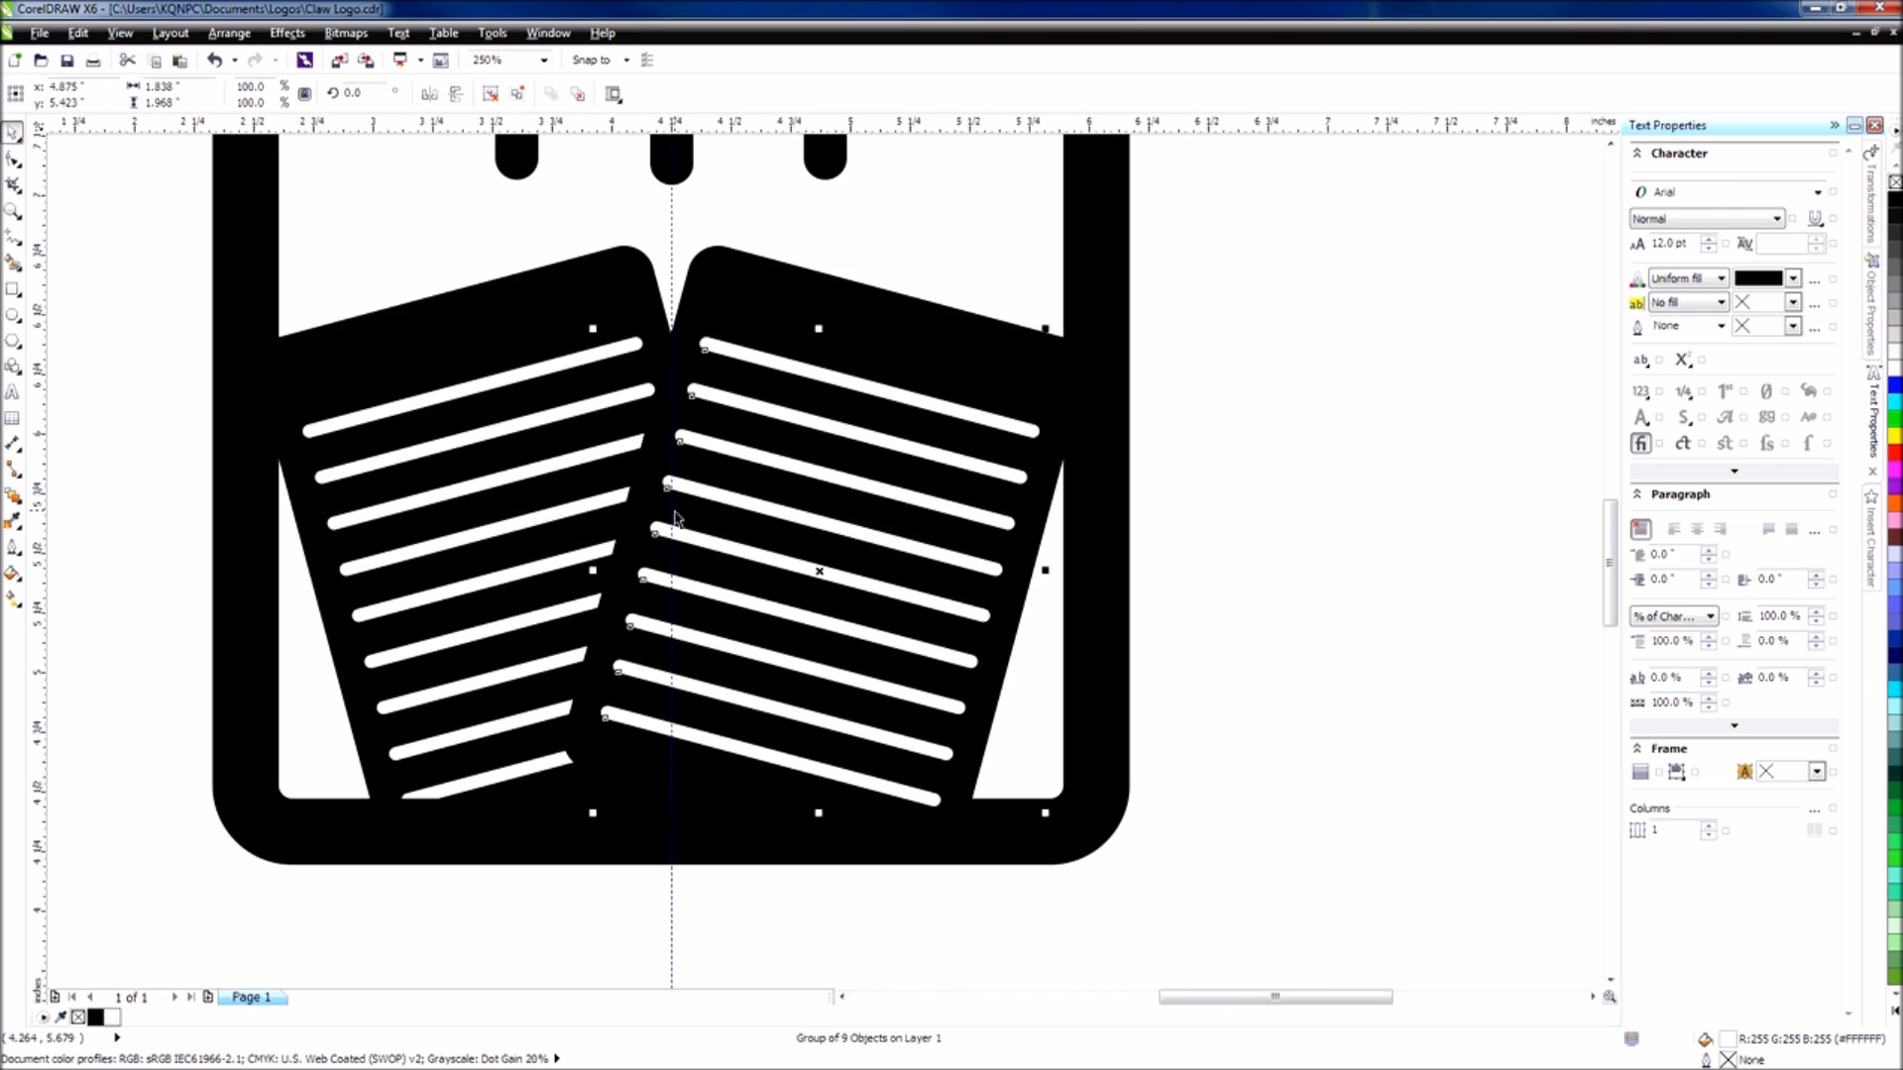
{"action": "left_click", "coordinate": [876, 328], "text": "shift"}
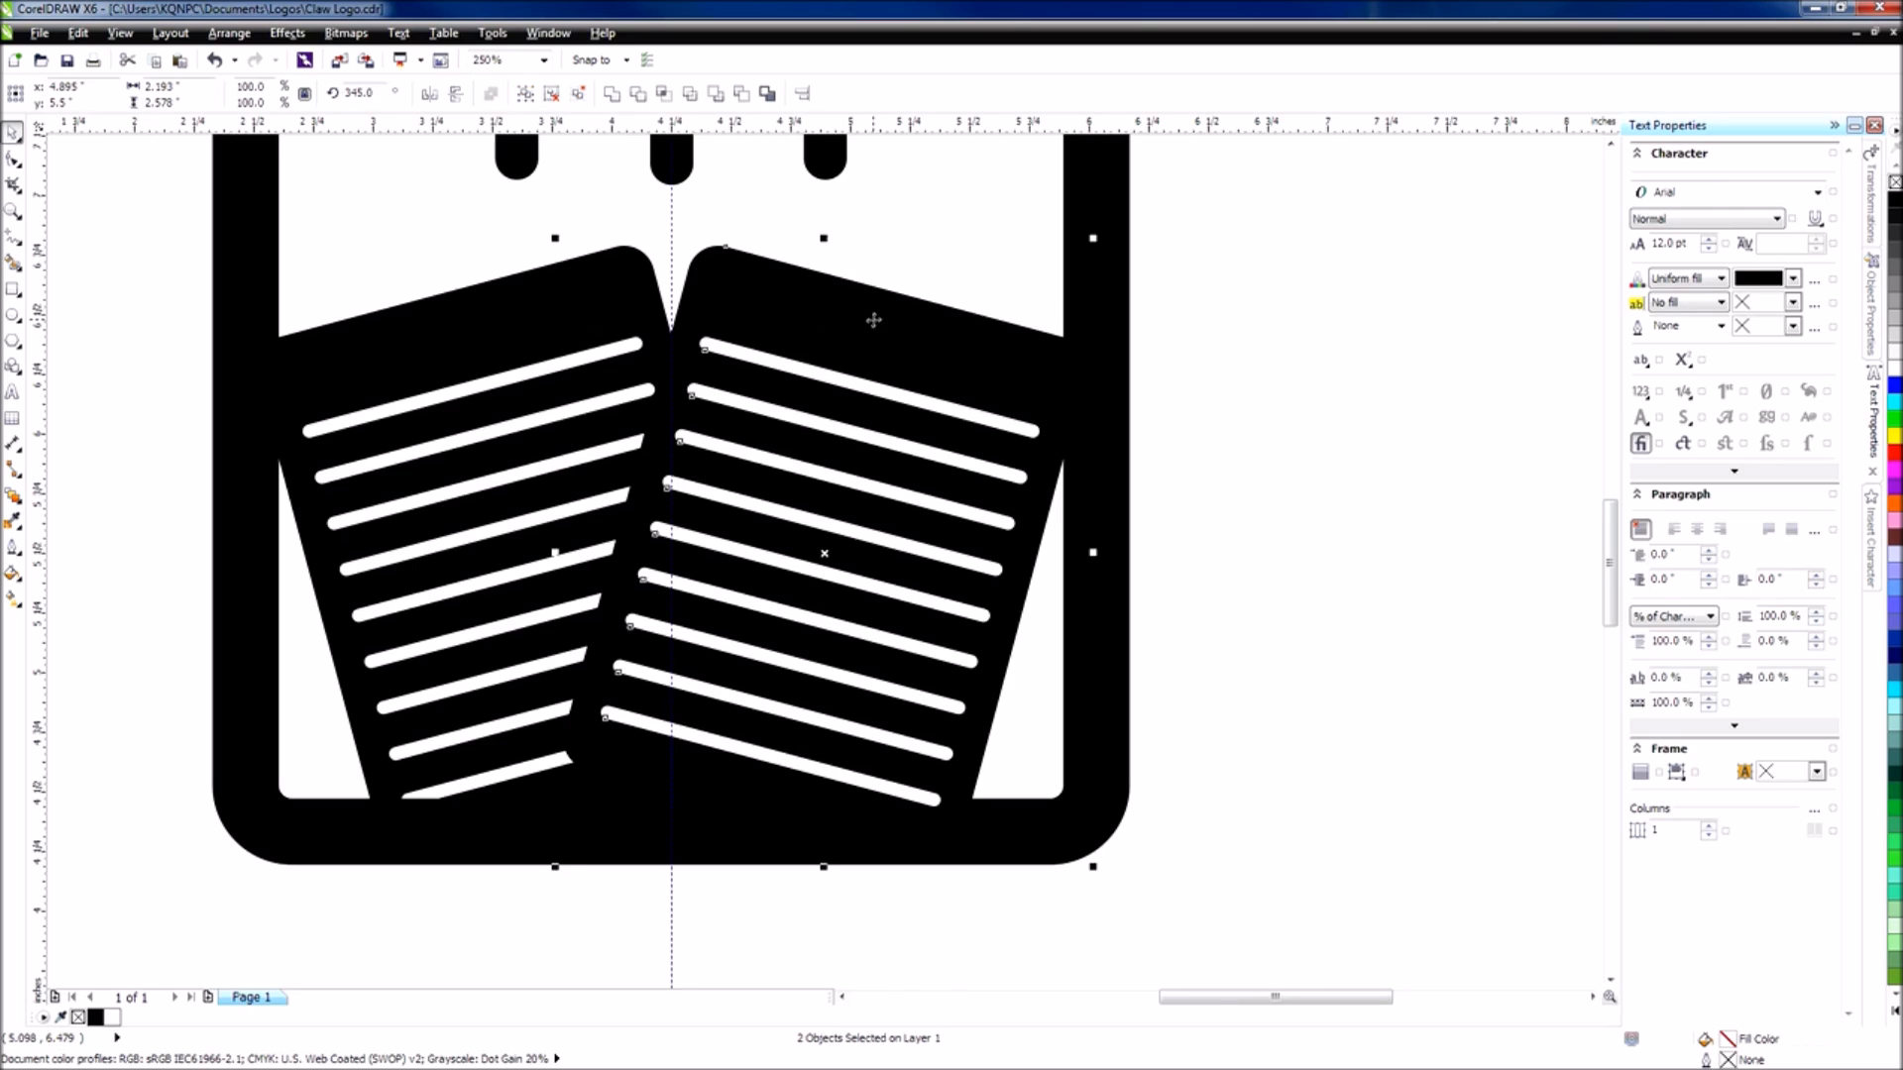
{"action": "left_click", "coordinate": [741, 94]}
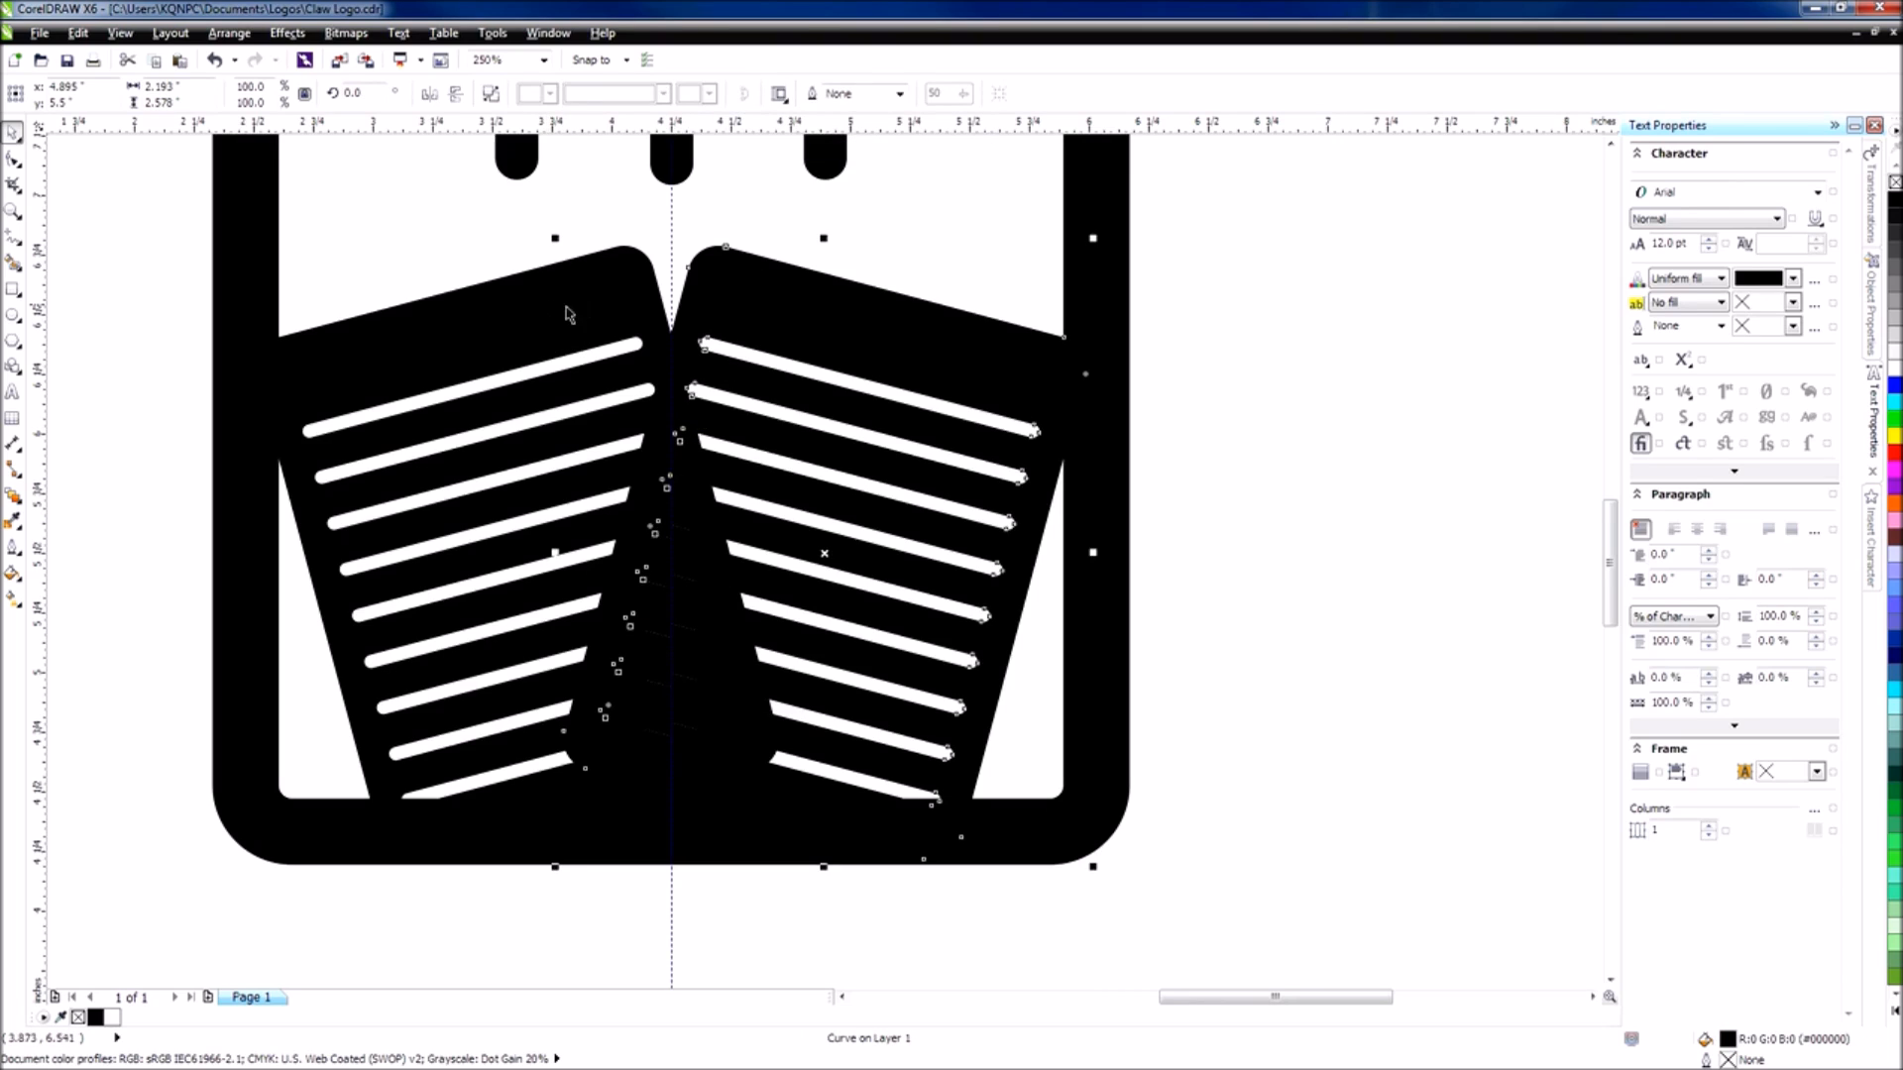
{"action": "left_click", "coordinate": [875, 459]}
{"action": "key", "text": "ctrl+z"}
{"action": "key", "text": "ctrl+z"}
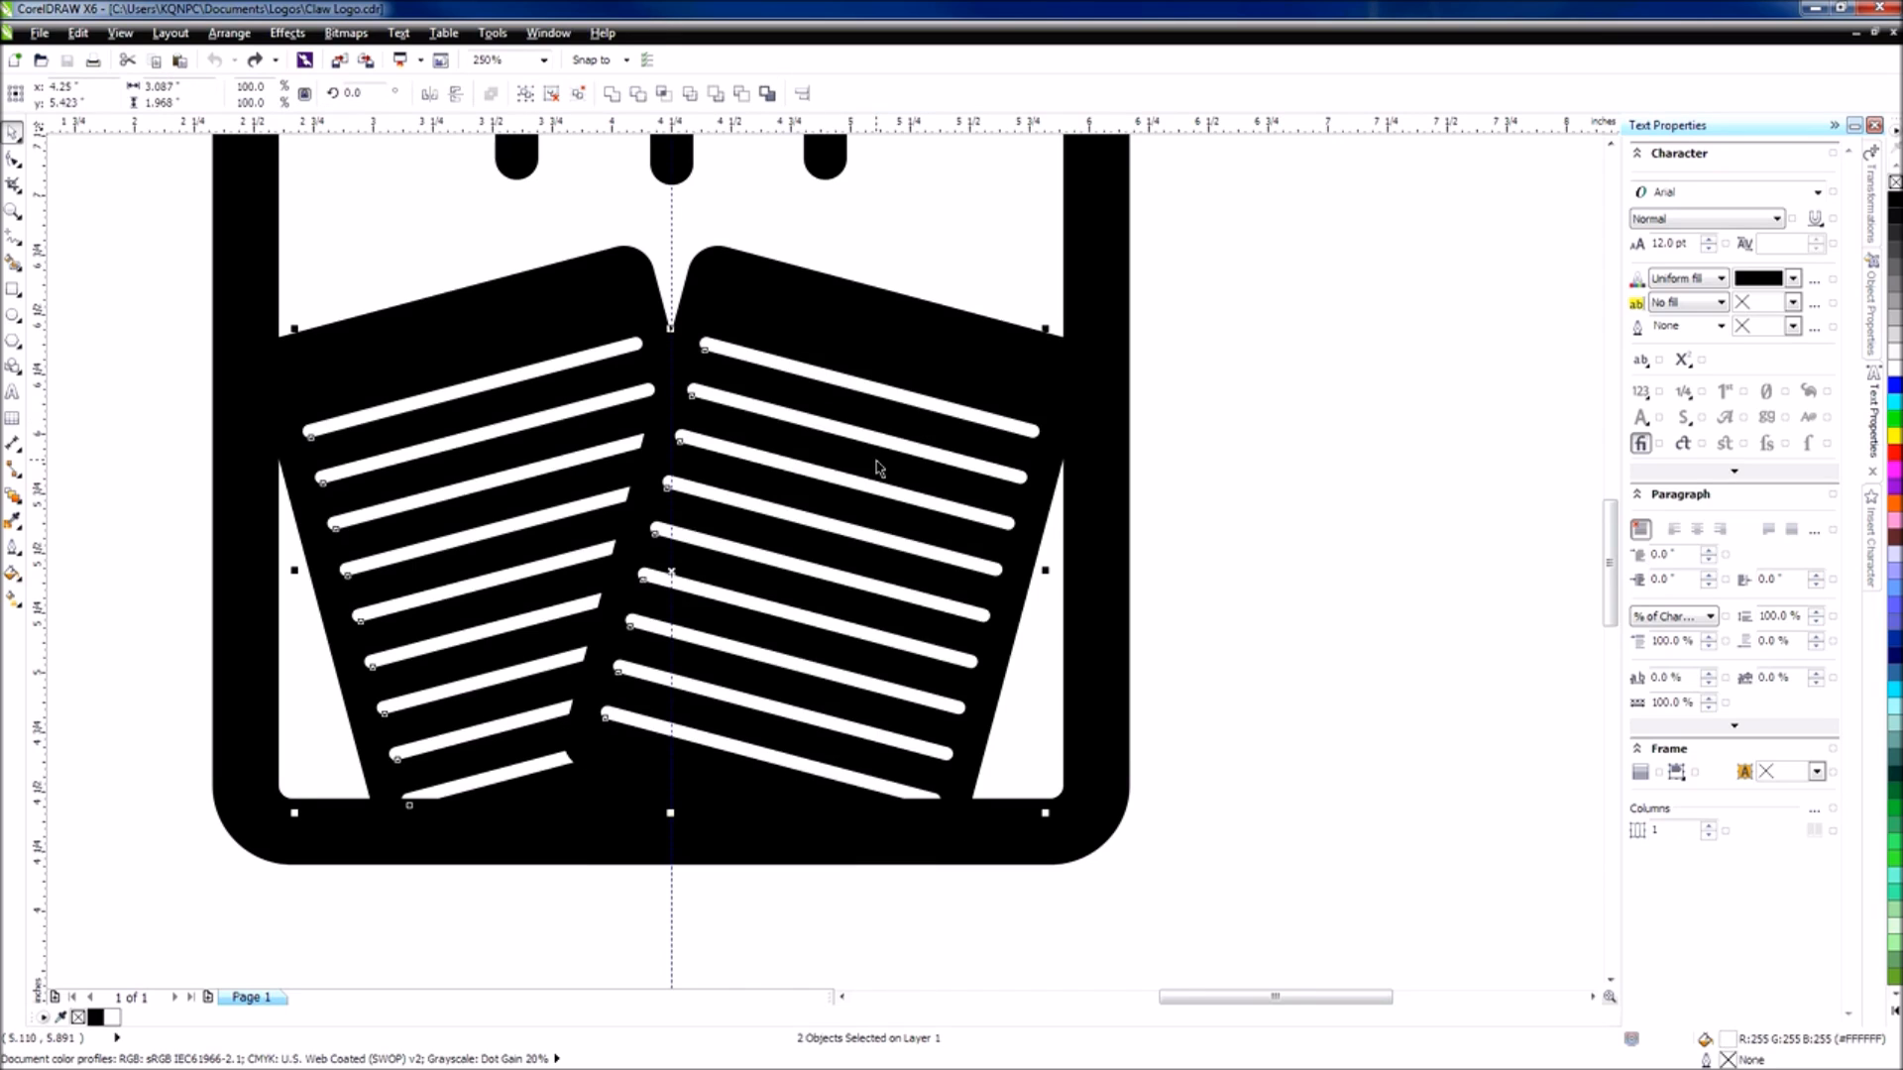
Try Back Minus Front on the right white stripe group and the left black panel.
{"action": "left_click", "coordinate": [1274, 422]}
{"action": "left_click", "coordinate": [1021, 424]}
{"action": "left_click", "coordinate": [594, 293], "text": "shift"}
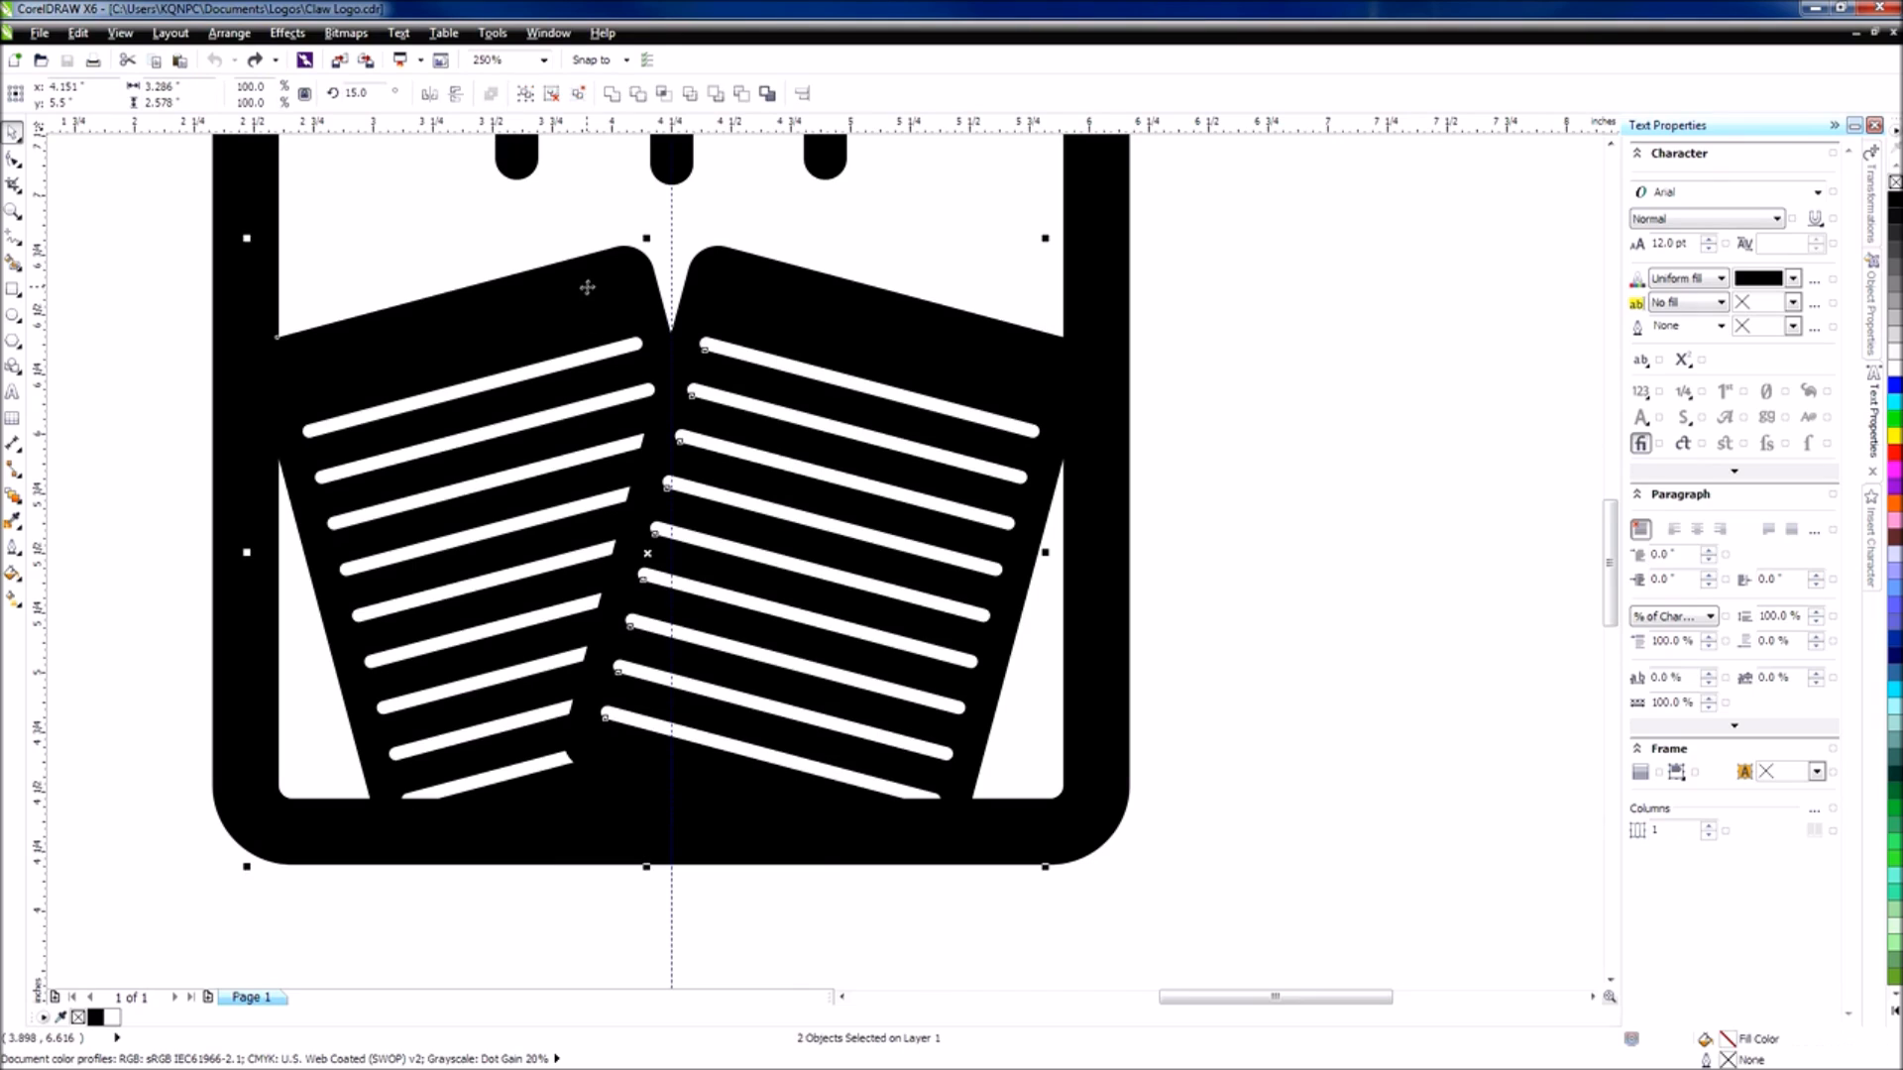
{"action": "left_click", "coordinate": [740, 97]}
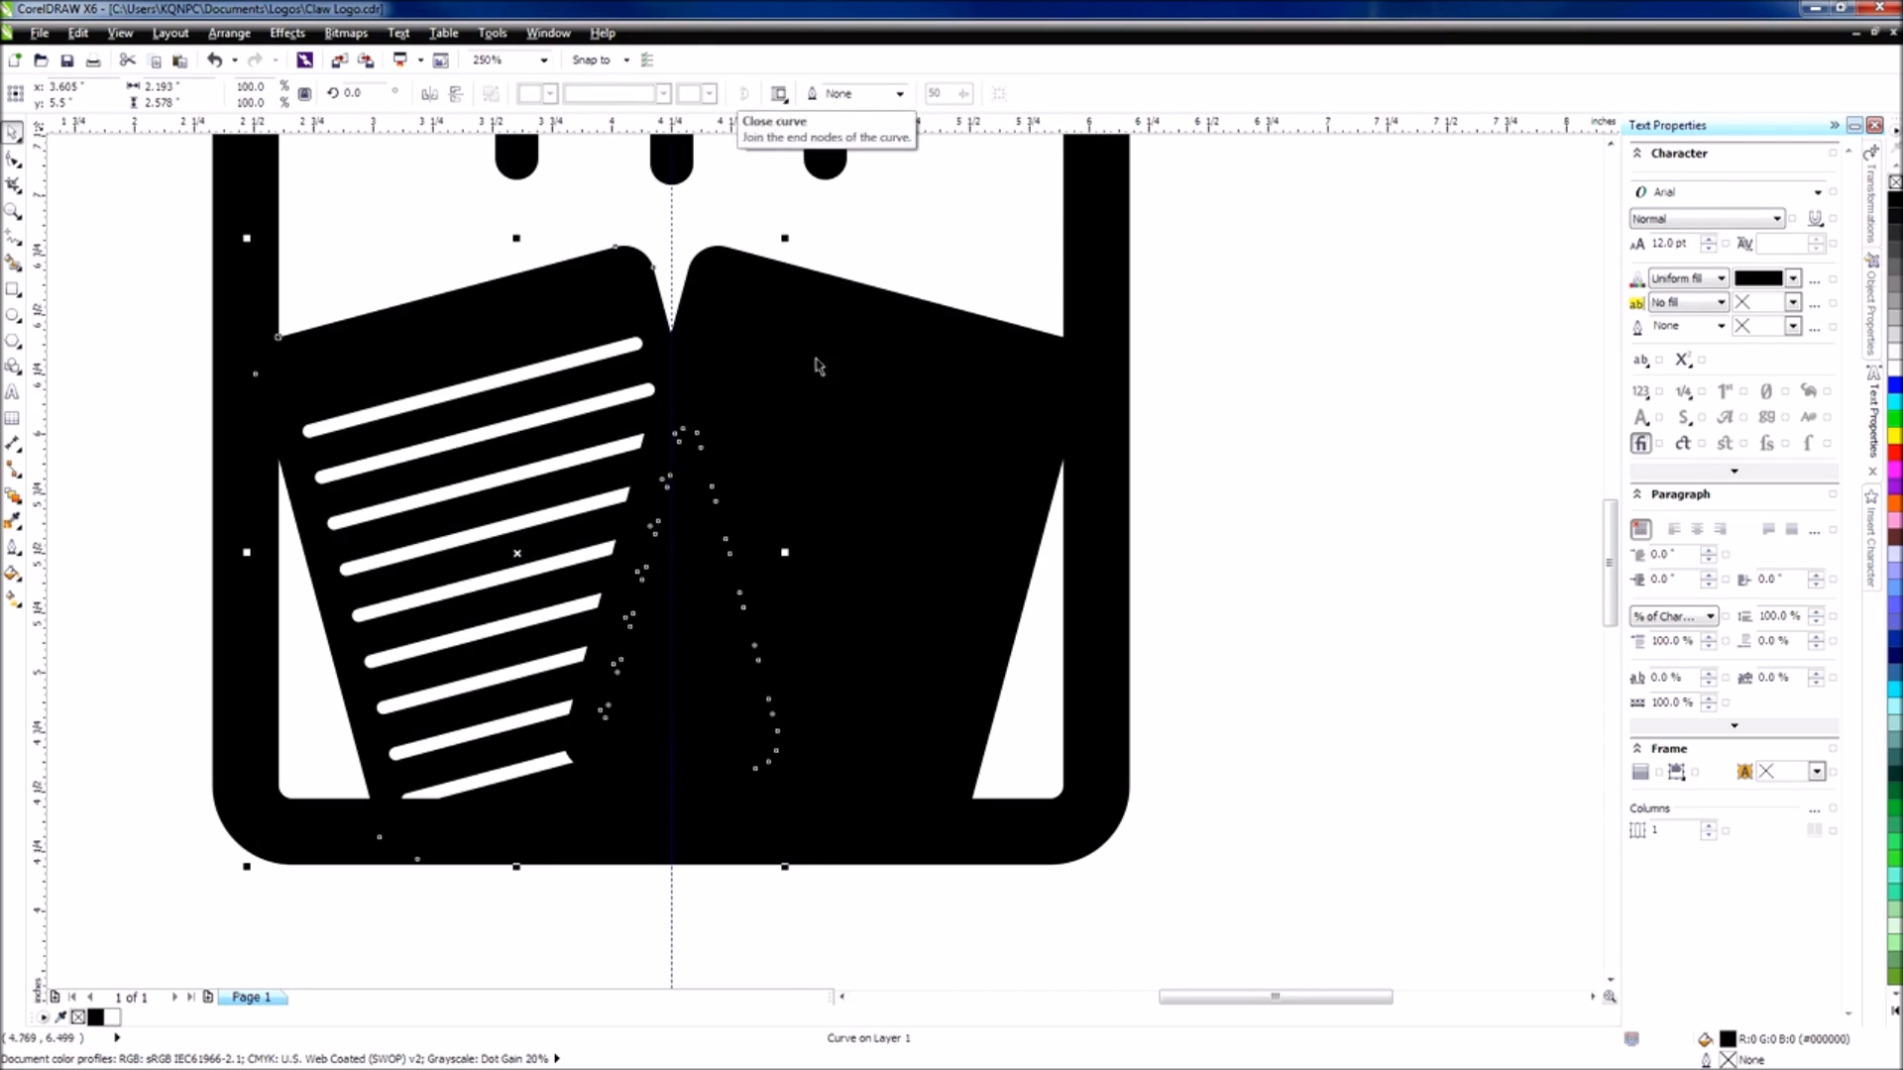
{"action": "left_click", "coordinate": [1247, 456]}
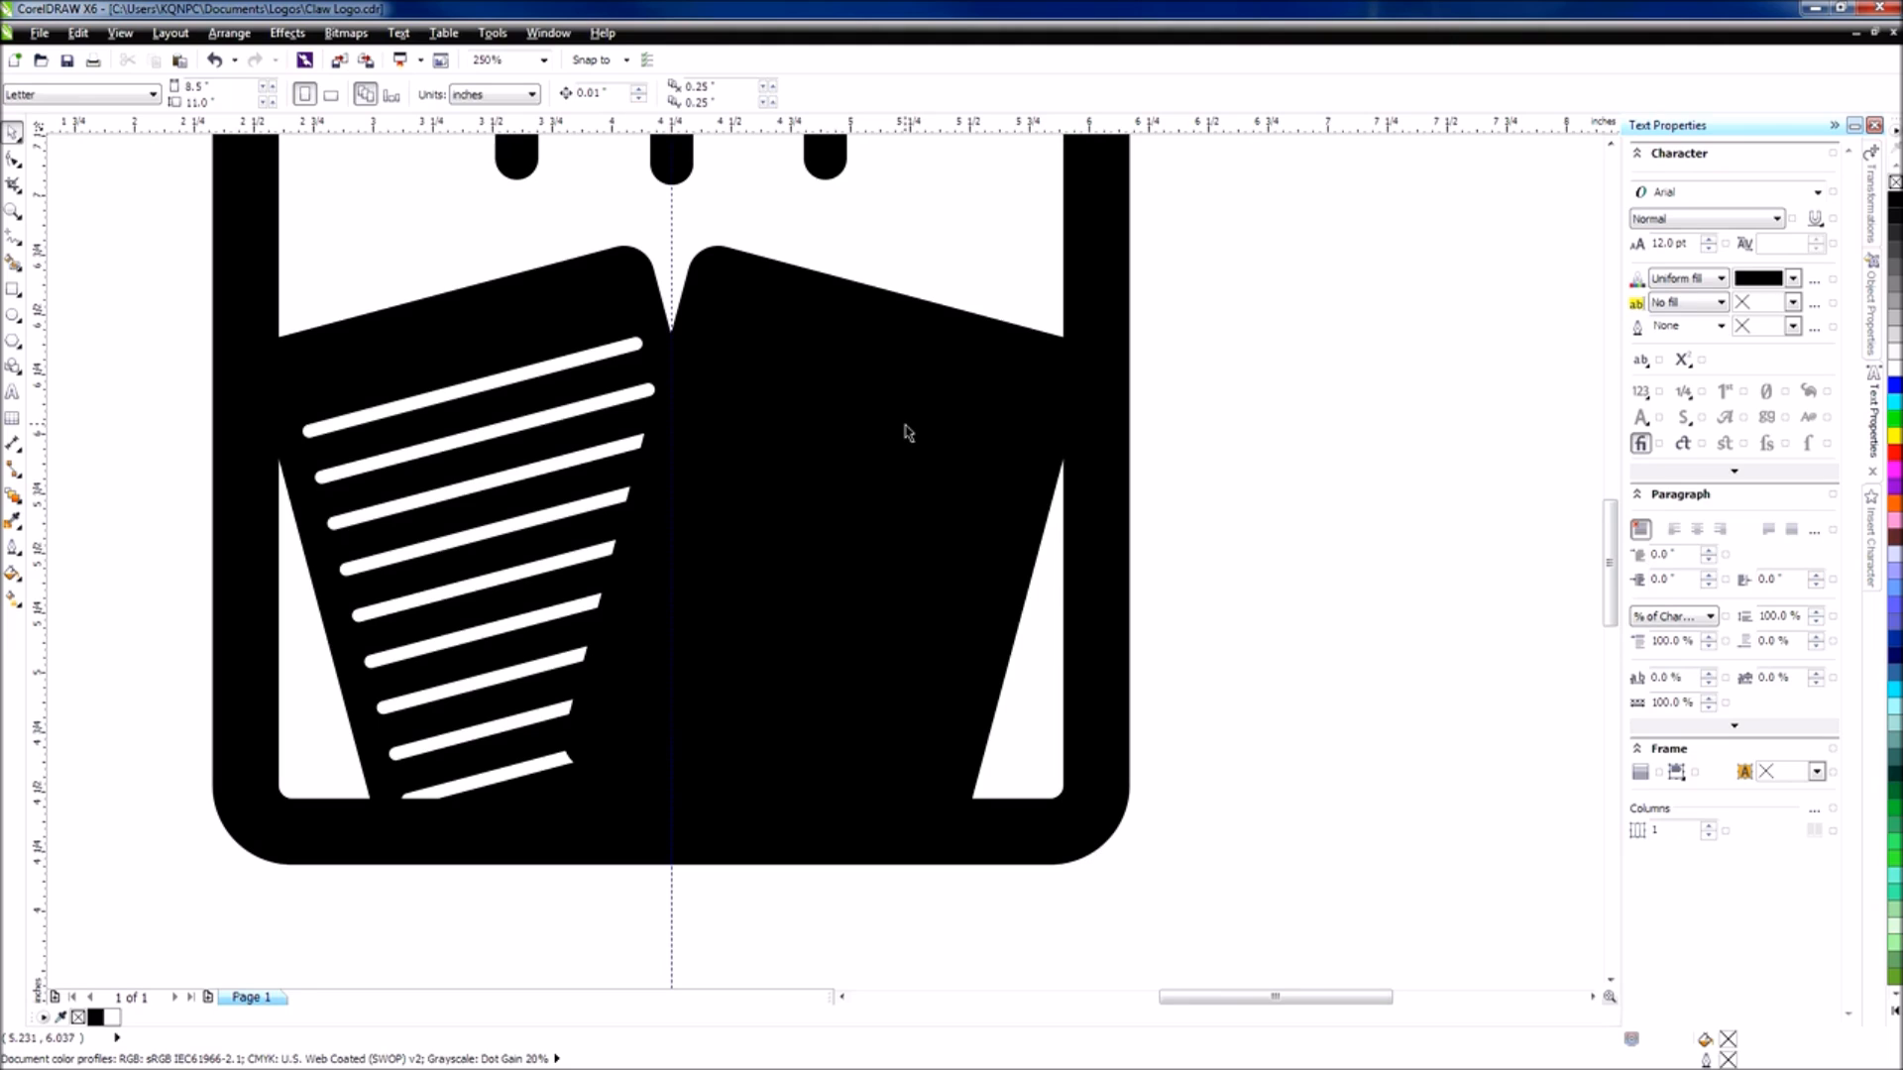
Undo the last subtraction and apply Back Minus Front to the right stripe group and the right black panel.
{"action": "key", "text": "ctrl+z"}
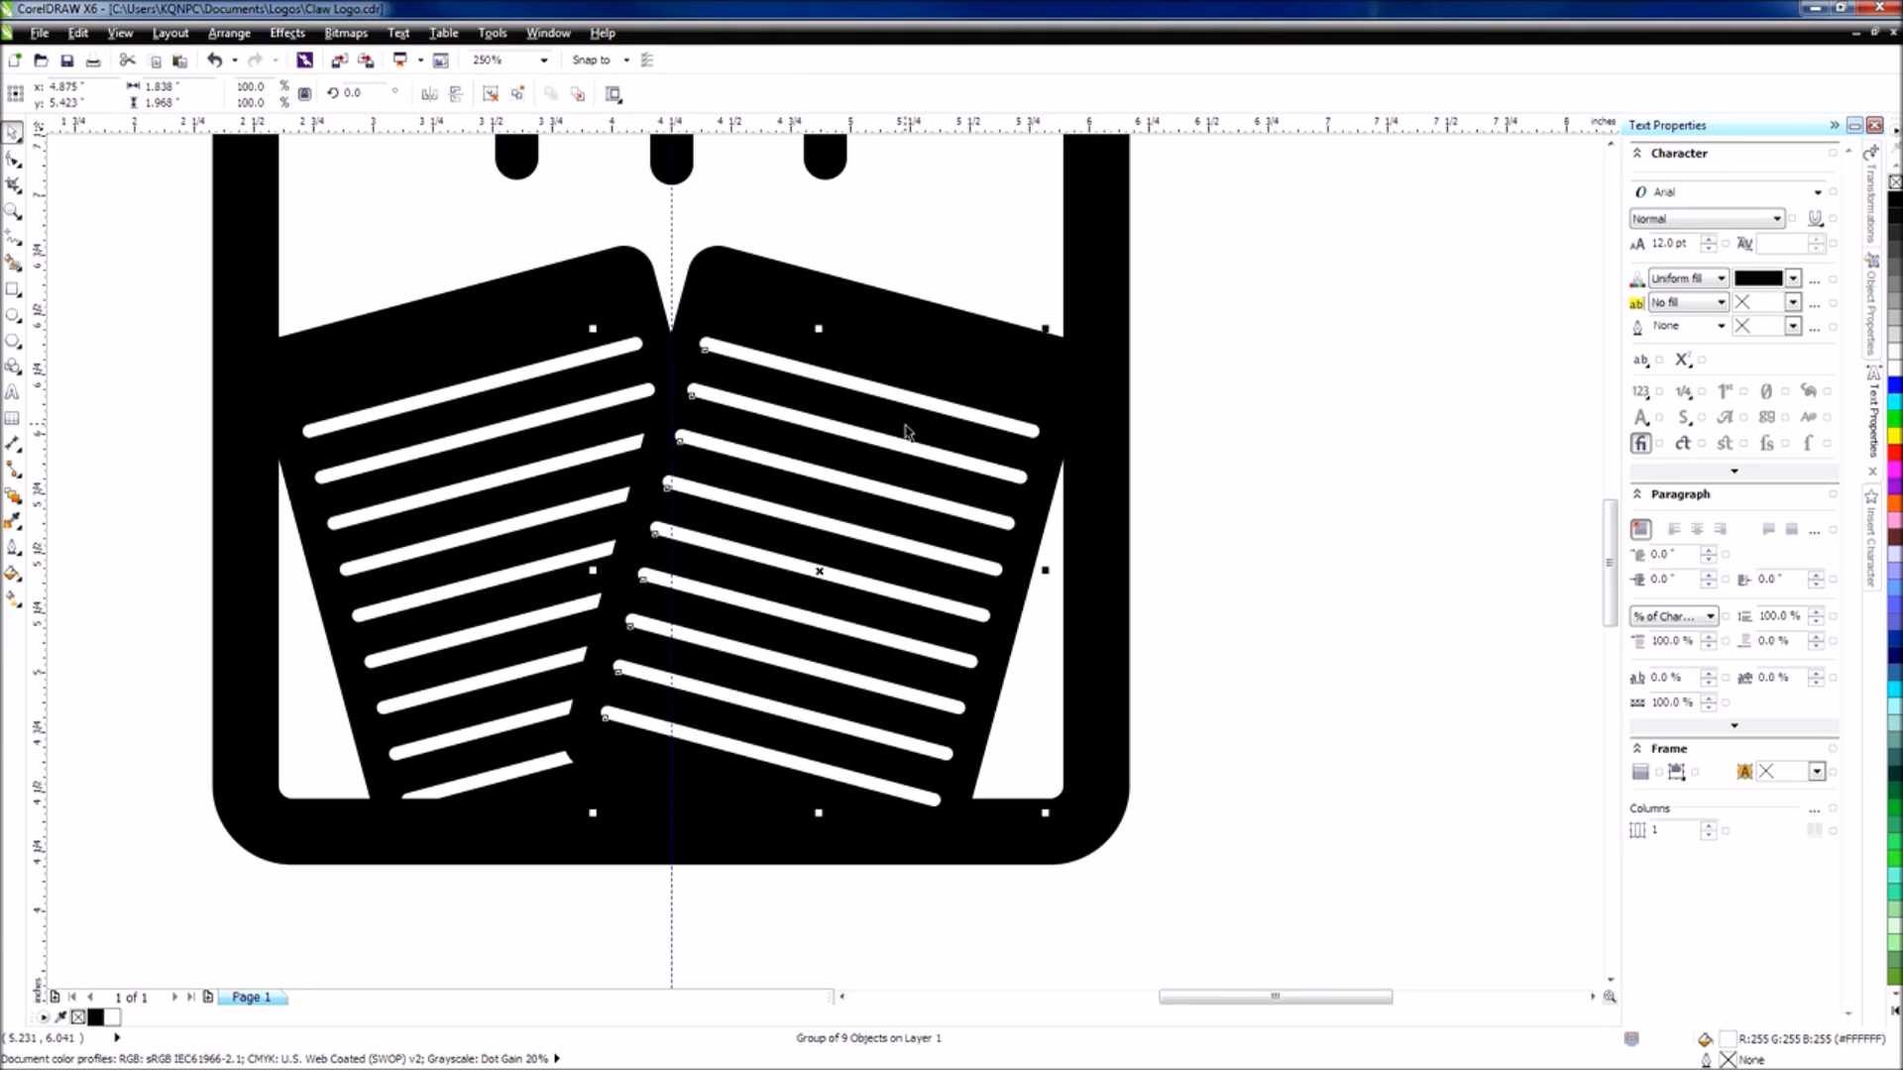
{"action": "left_click", "coordinate": [916, 331], "text": "shift"}
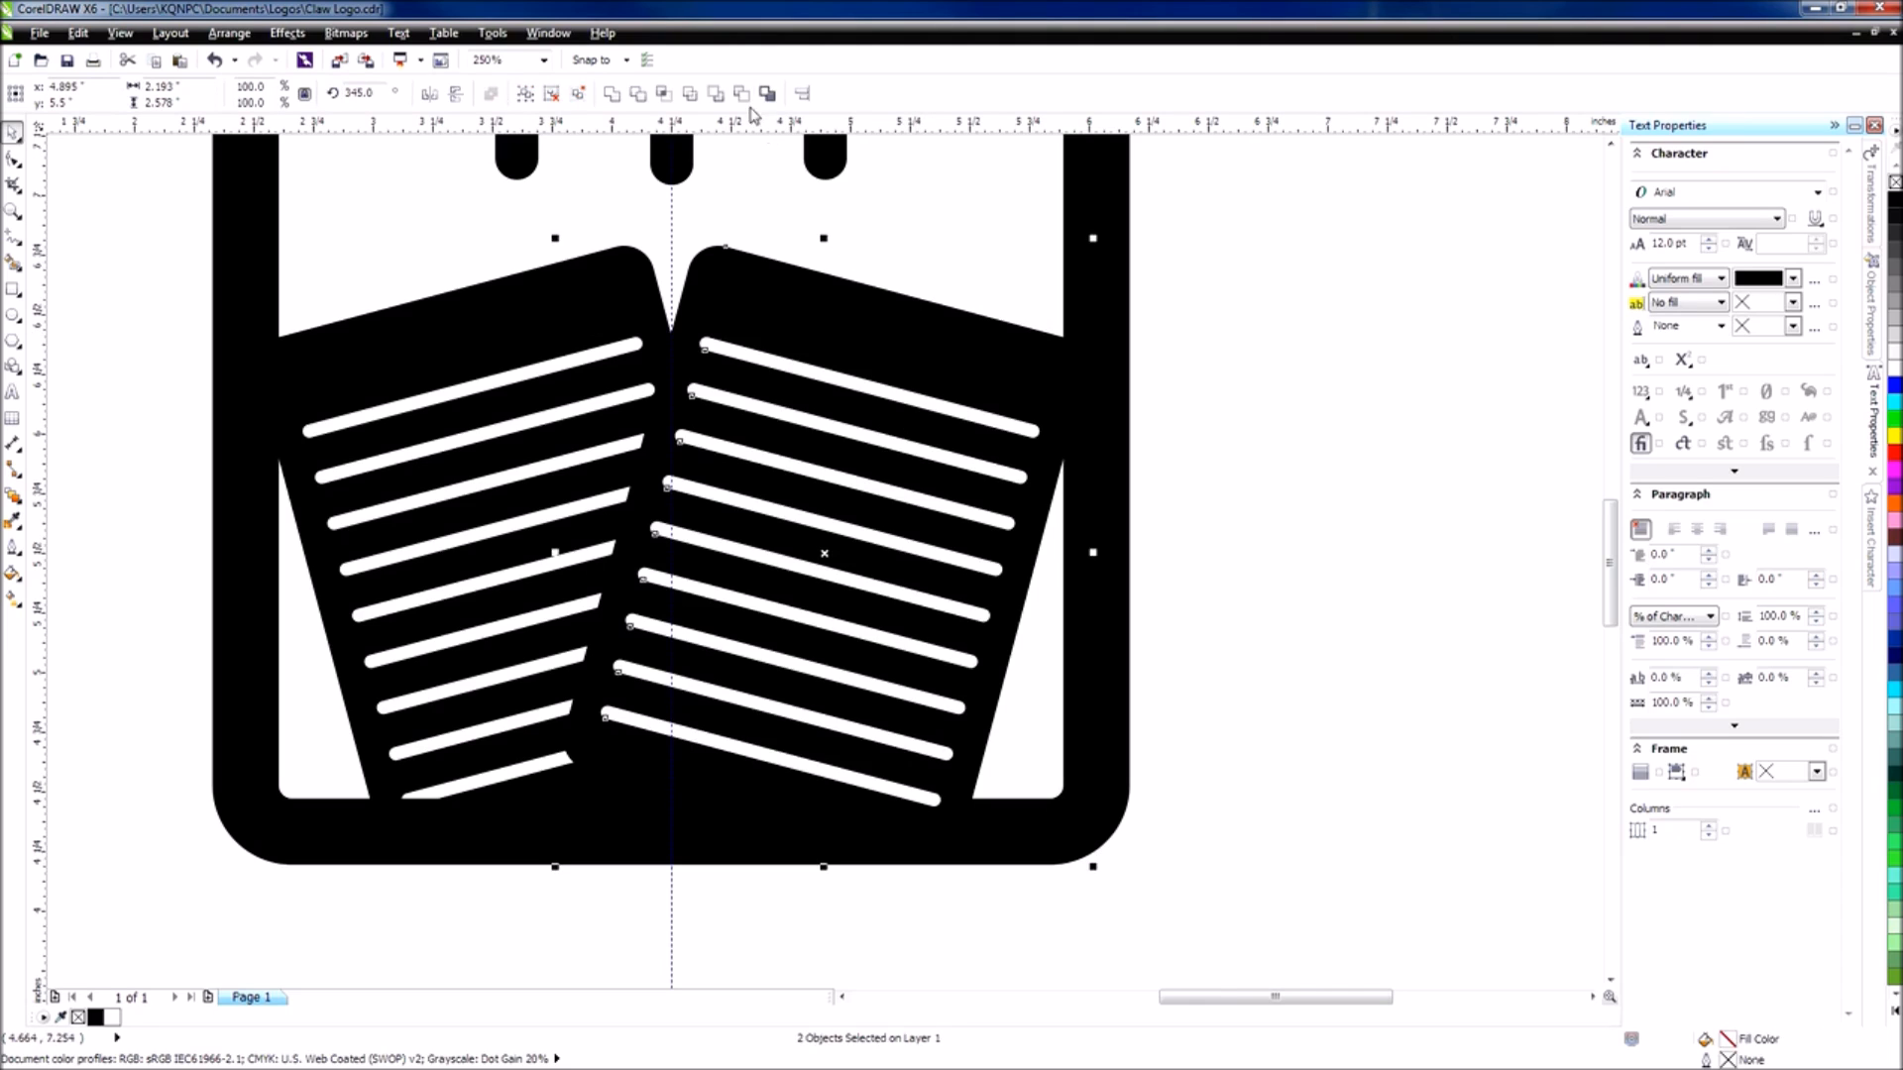
{"action": "left_click", "coordinate": [1289, 510]}
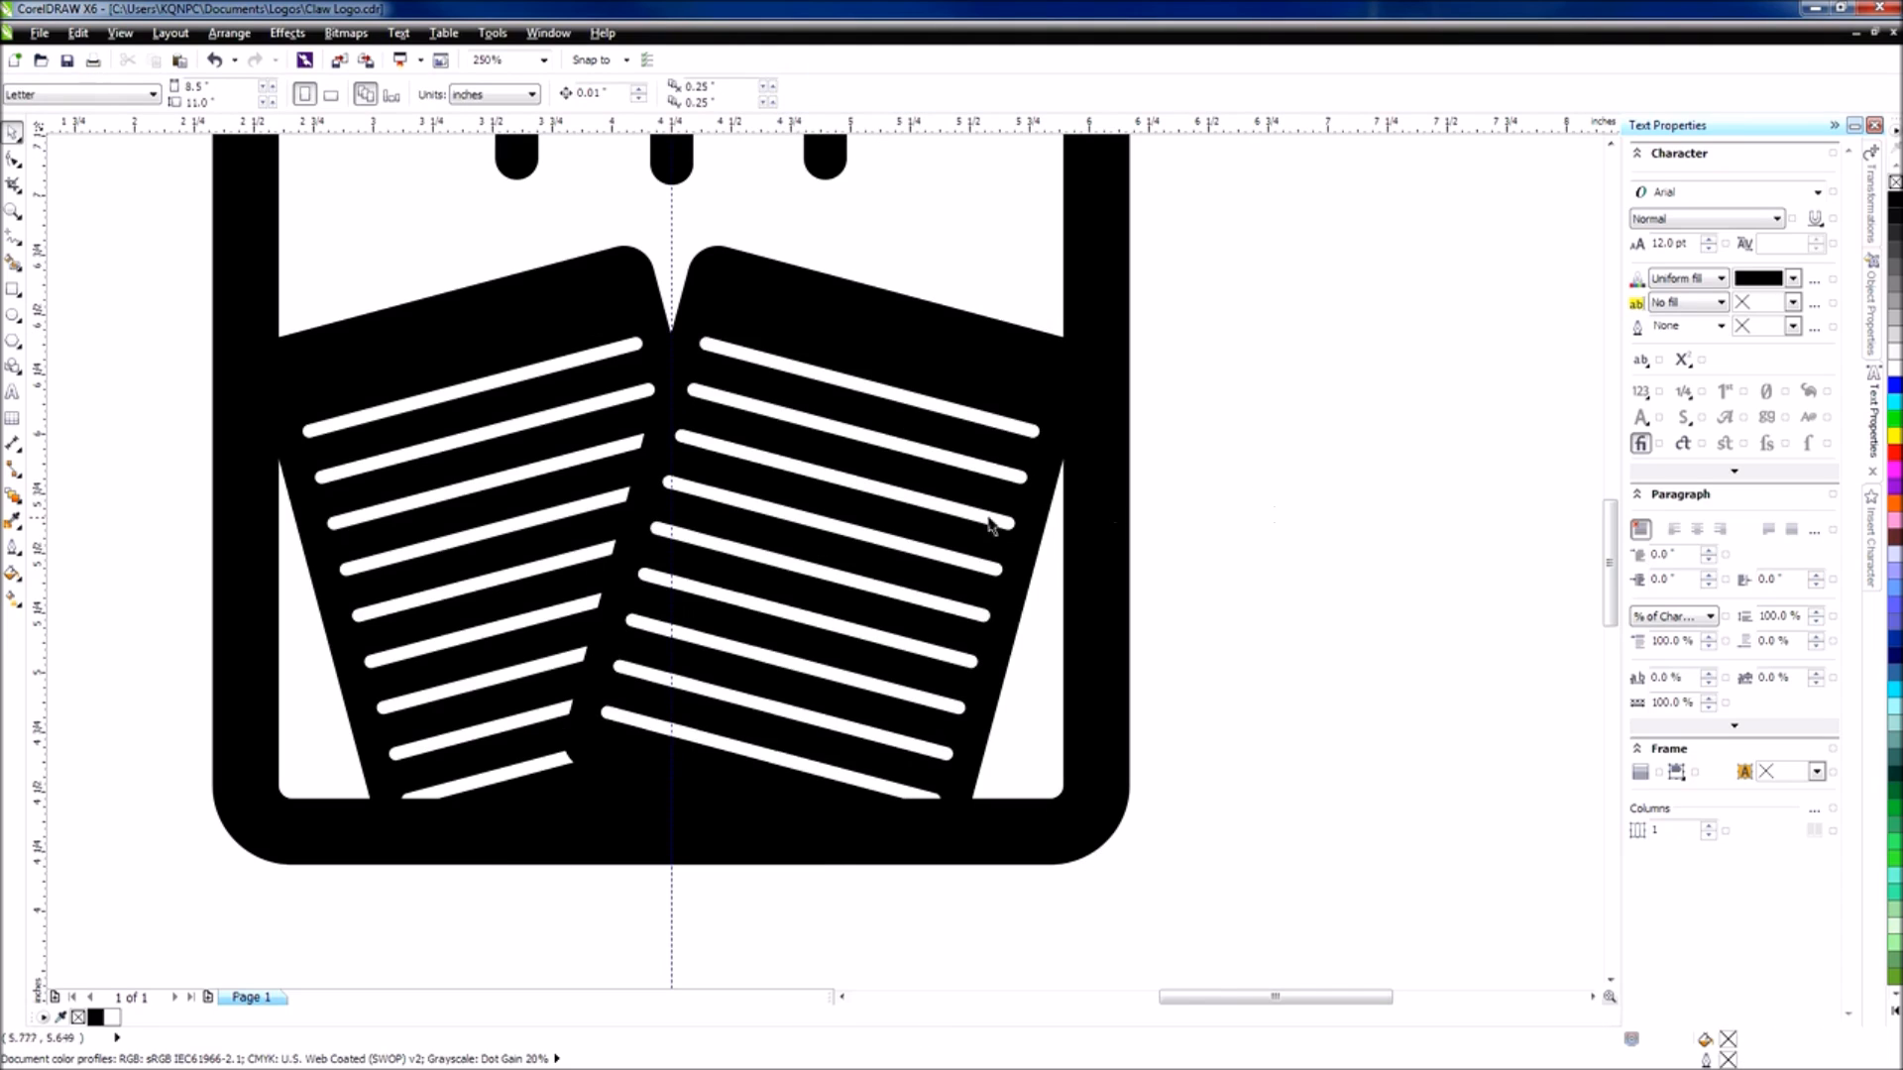
Draw a rectangle about 1.02 by 1.52 in beside the logo, fill it blue and nudge it slightly.
{"action": "left_click", "coordinate": [13, 289]}
{"action": "left_click_drag", "start_coordinate": [1427, 667], "coordinate": [1172, 292]}
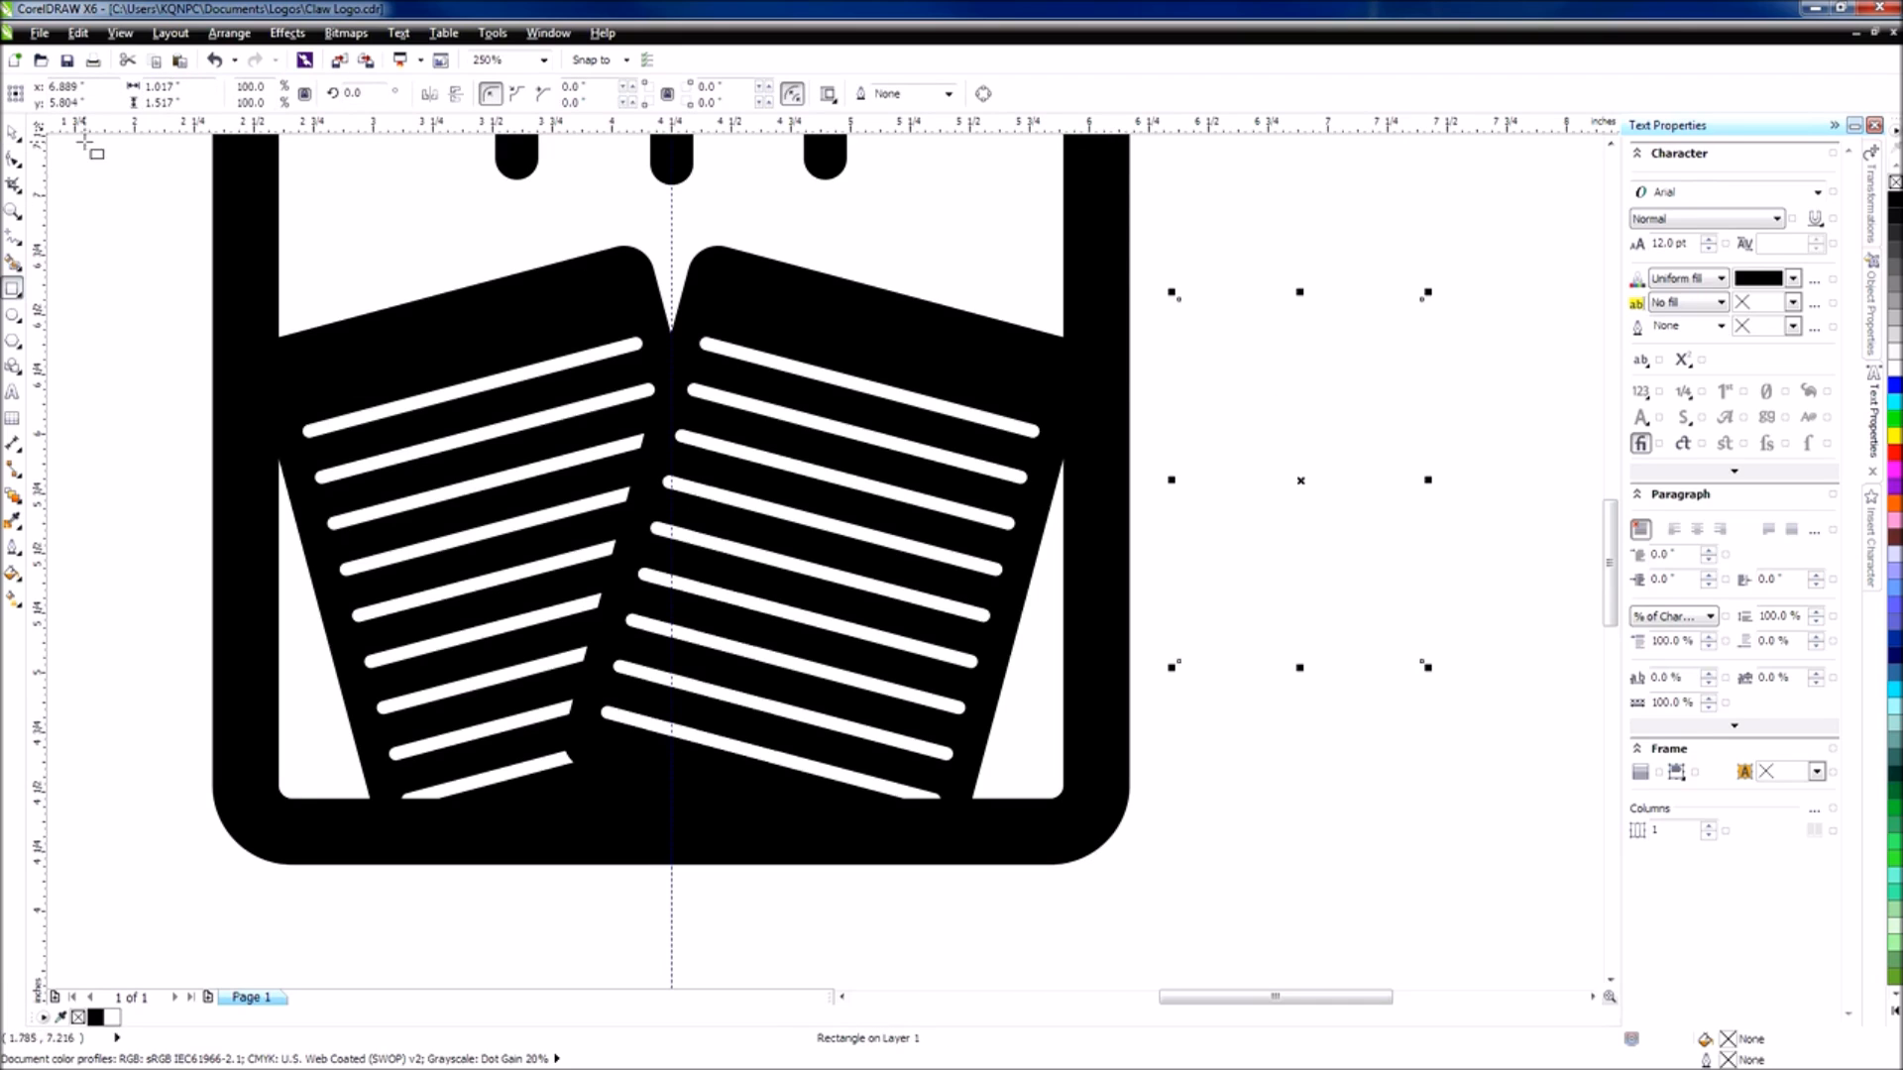
{"action": "key", "text": "space"}
{"action": "left_click", "coordinate": [1894, 385]}
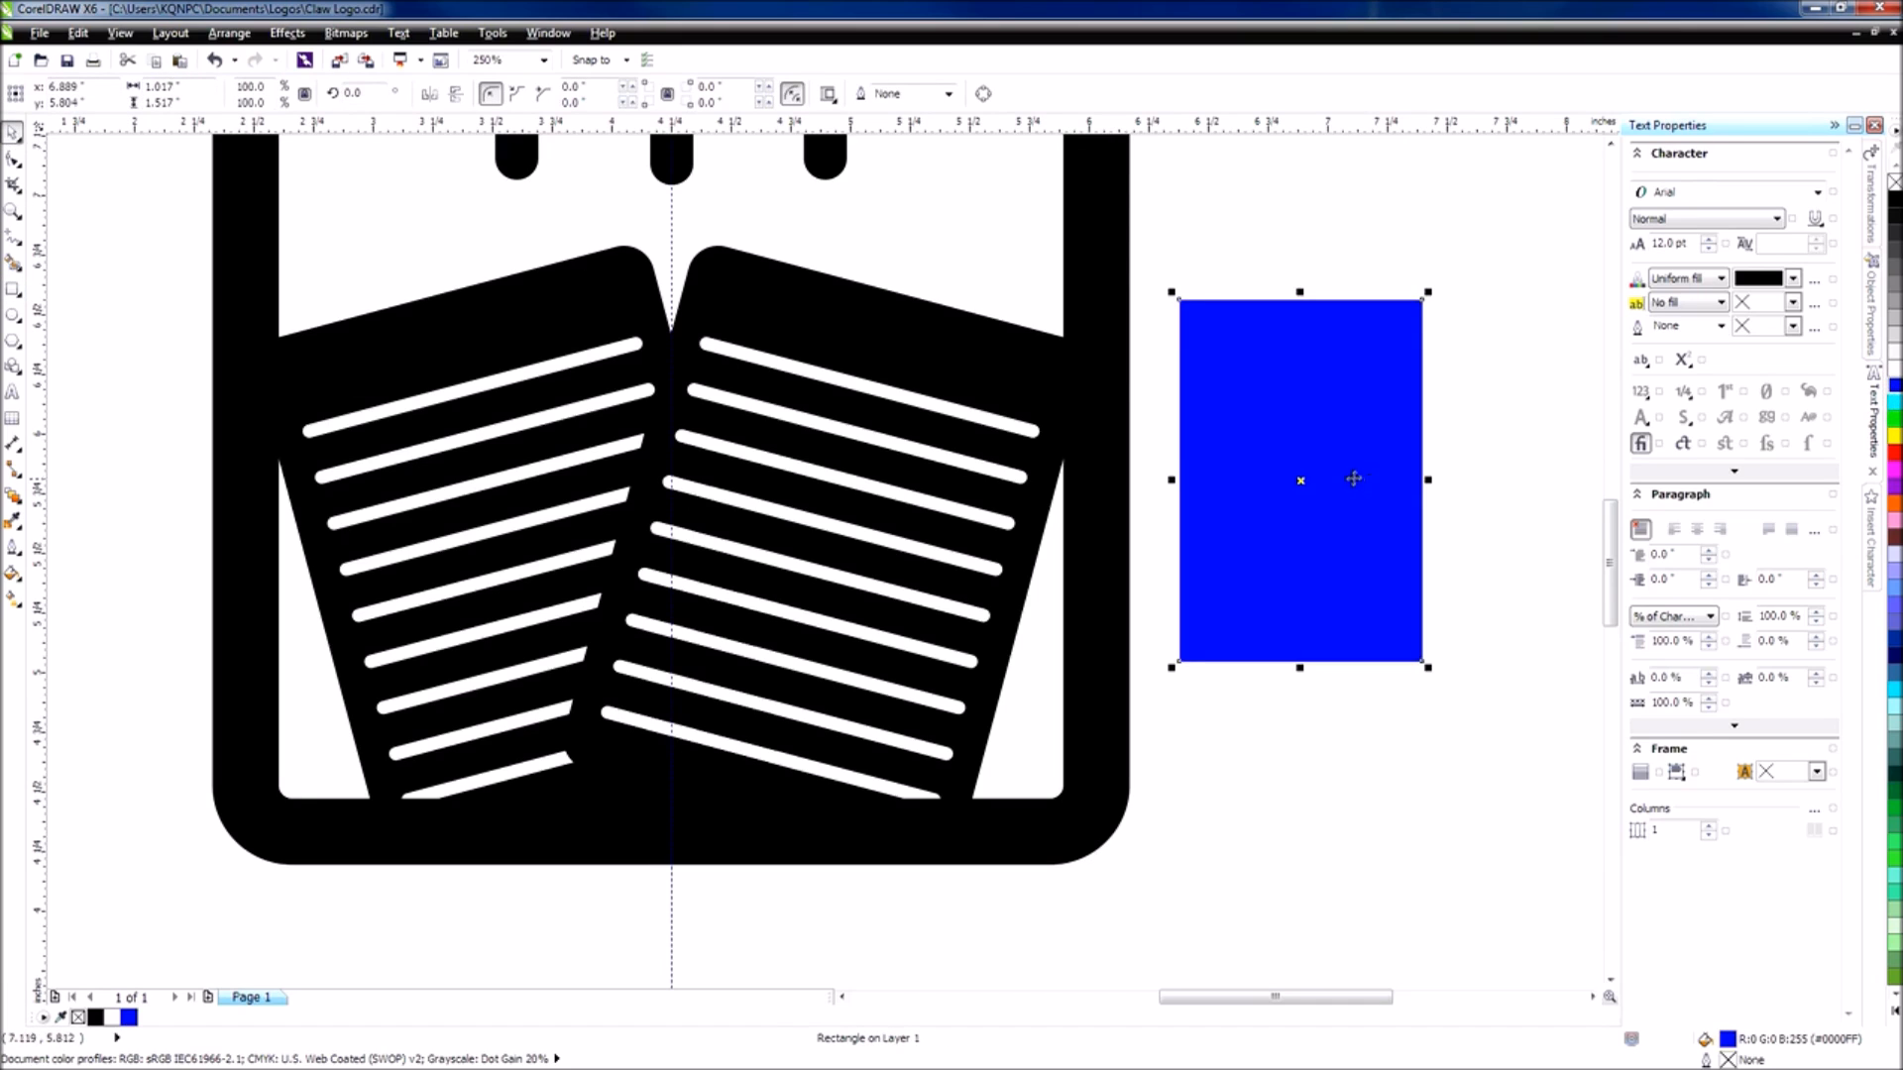
{"action": "left_click_drag", "start_coordinate": [1353, 479], "coordinate": [1372, 510]}
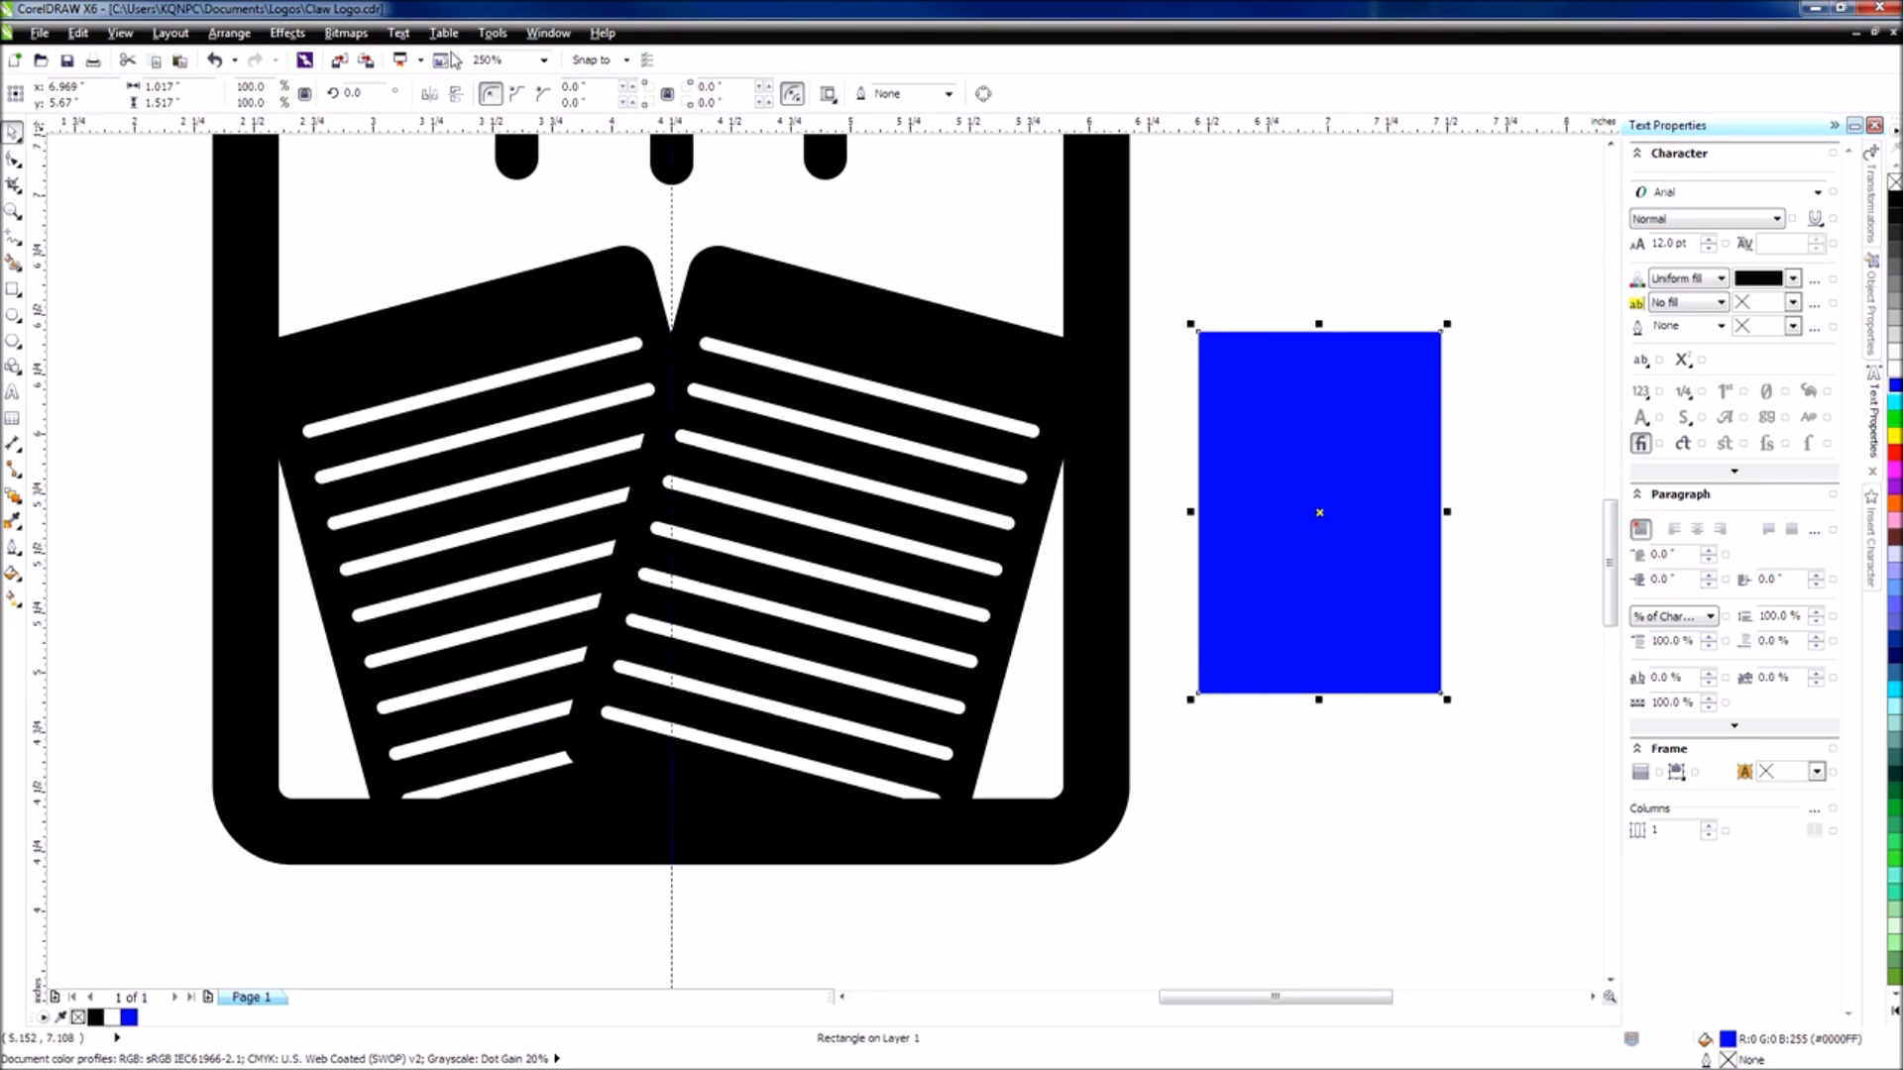
Send the blue rectangle to the back of the page and stretch it to about 5.74 in wide behind the panels.
{"action": "left_click", "coordinate": [229, 33]}
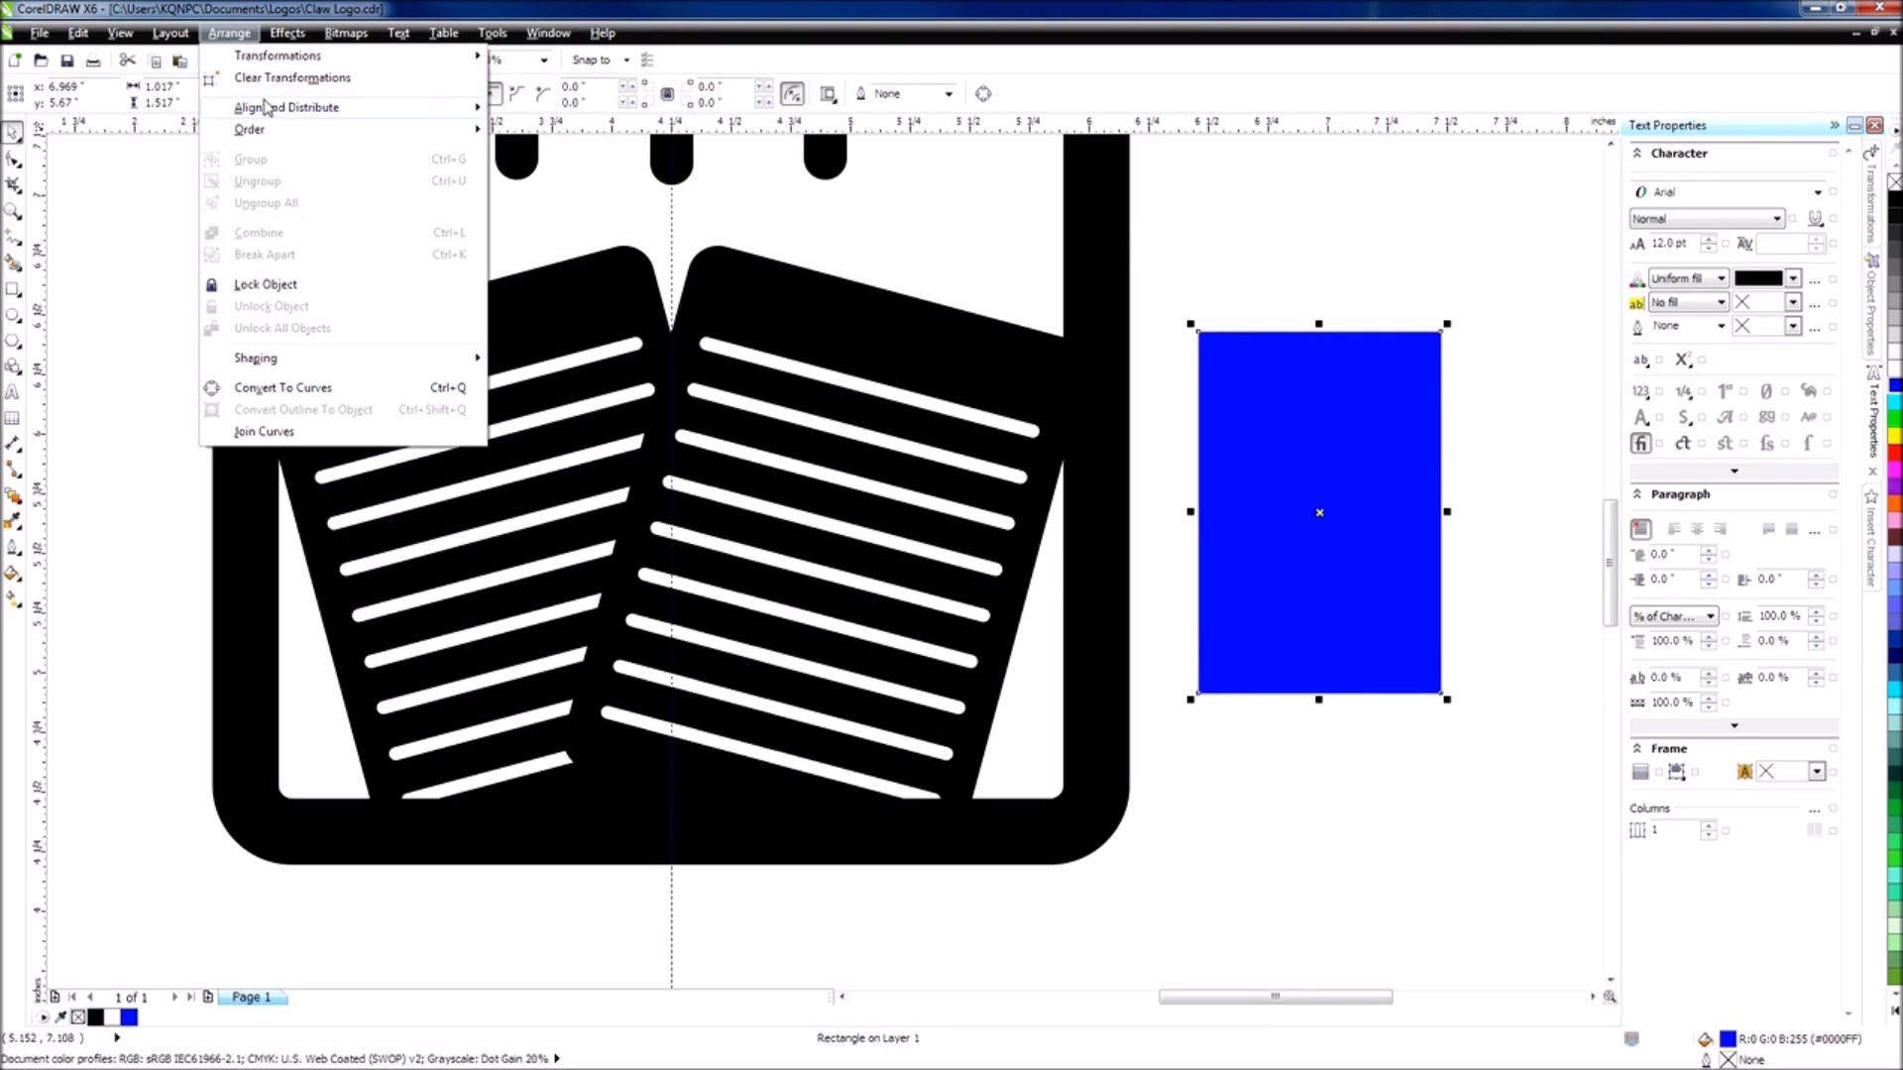
{"action": "mouse_move", "coordinate": [303, 135]}
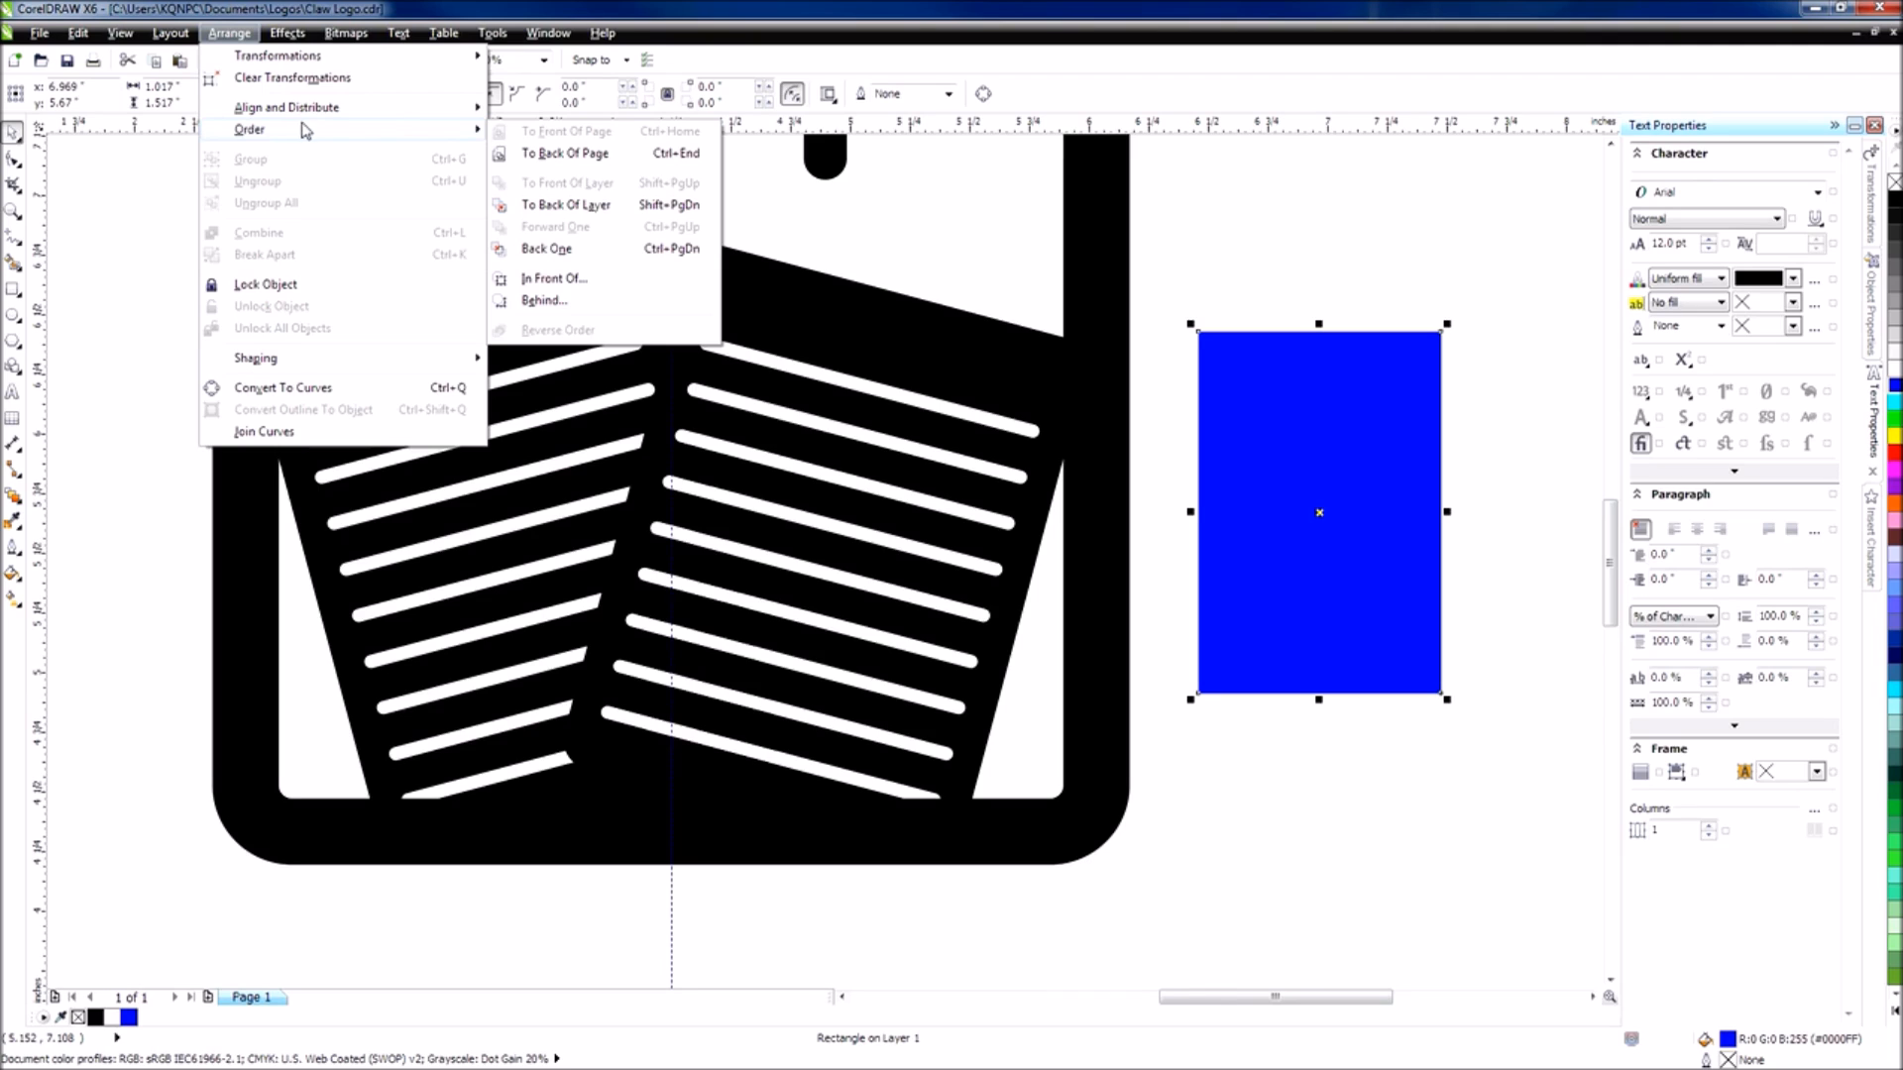
{"action": "left_click", "coordinate": [567, 155]}
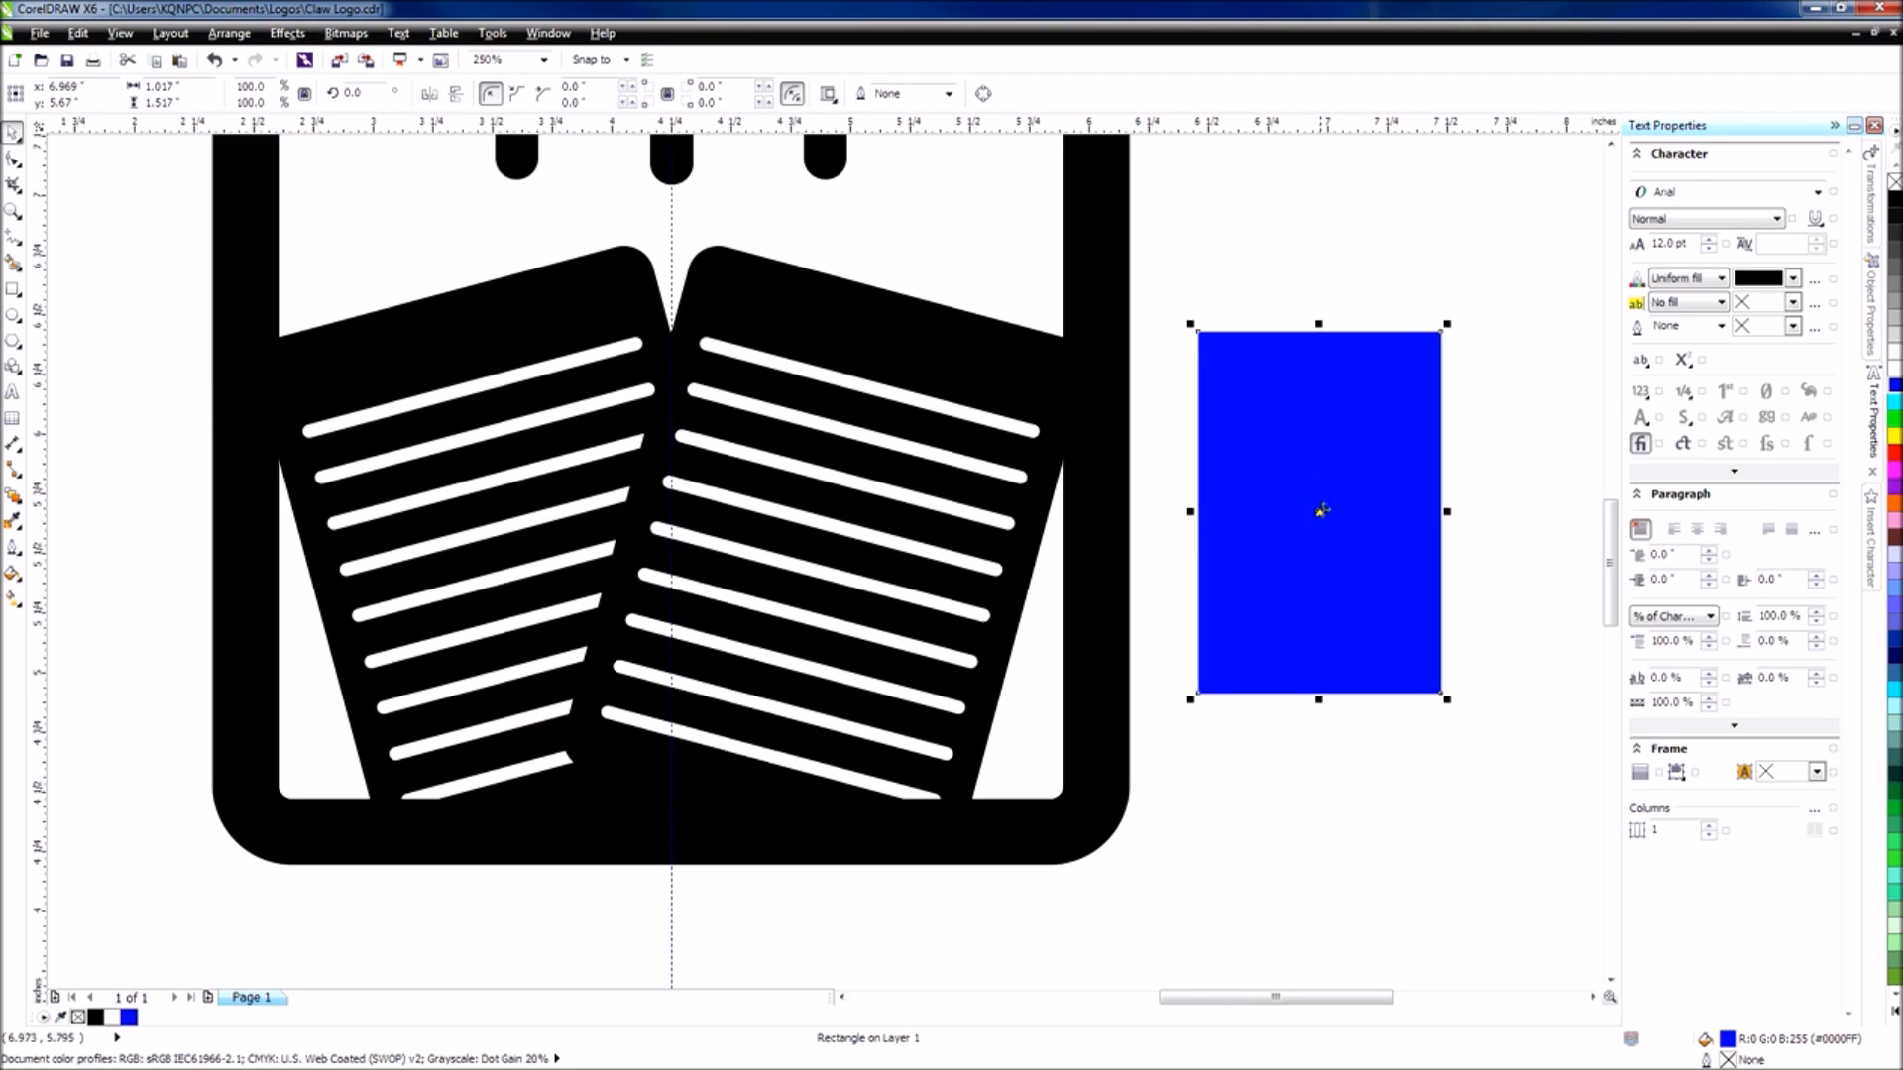
{"action": "left_click_drag", "start_coordinate": [1199, 519], "coordinate": [68, 507]}
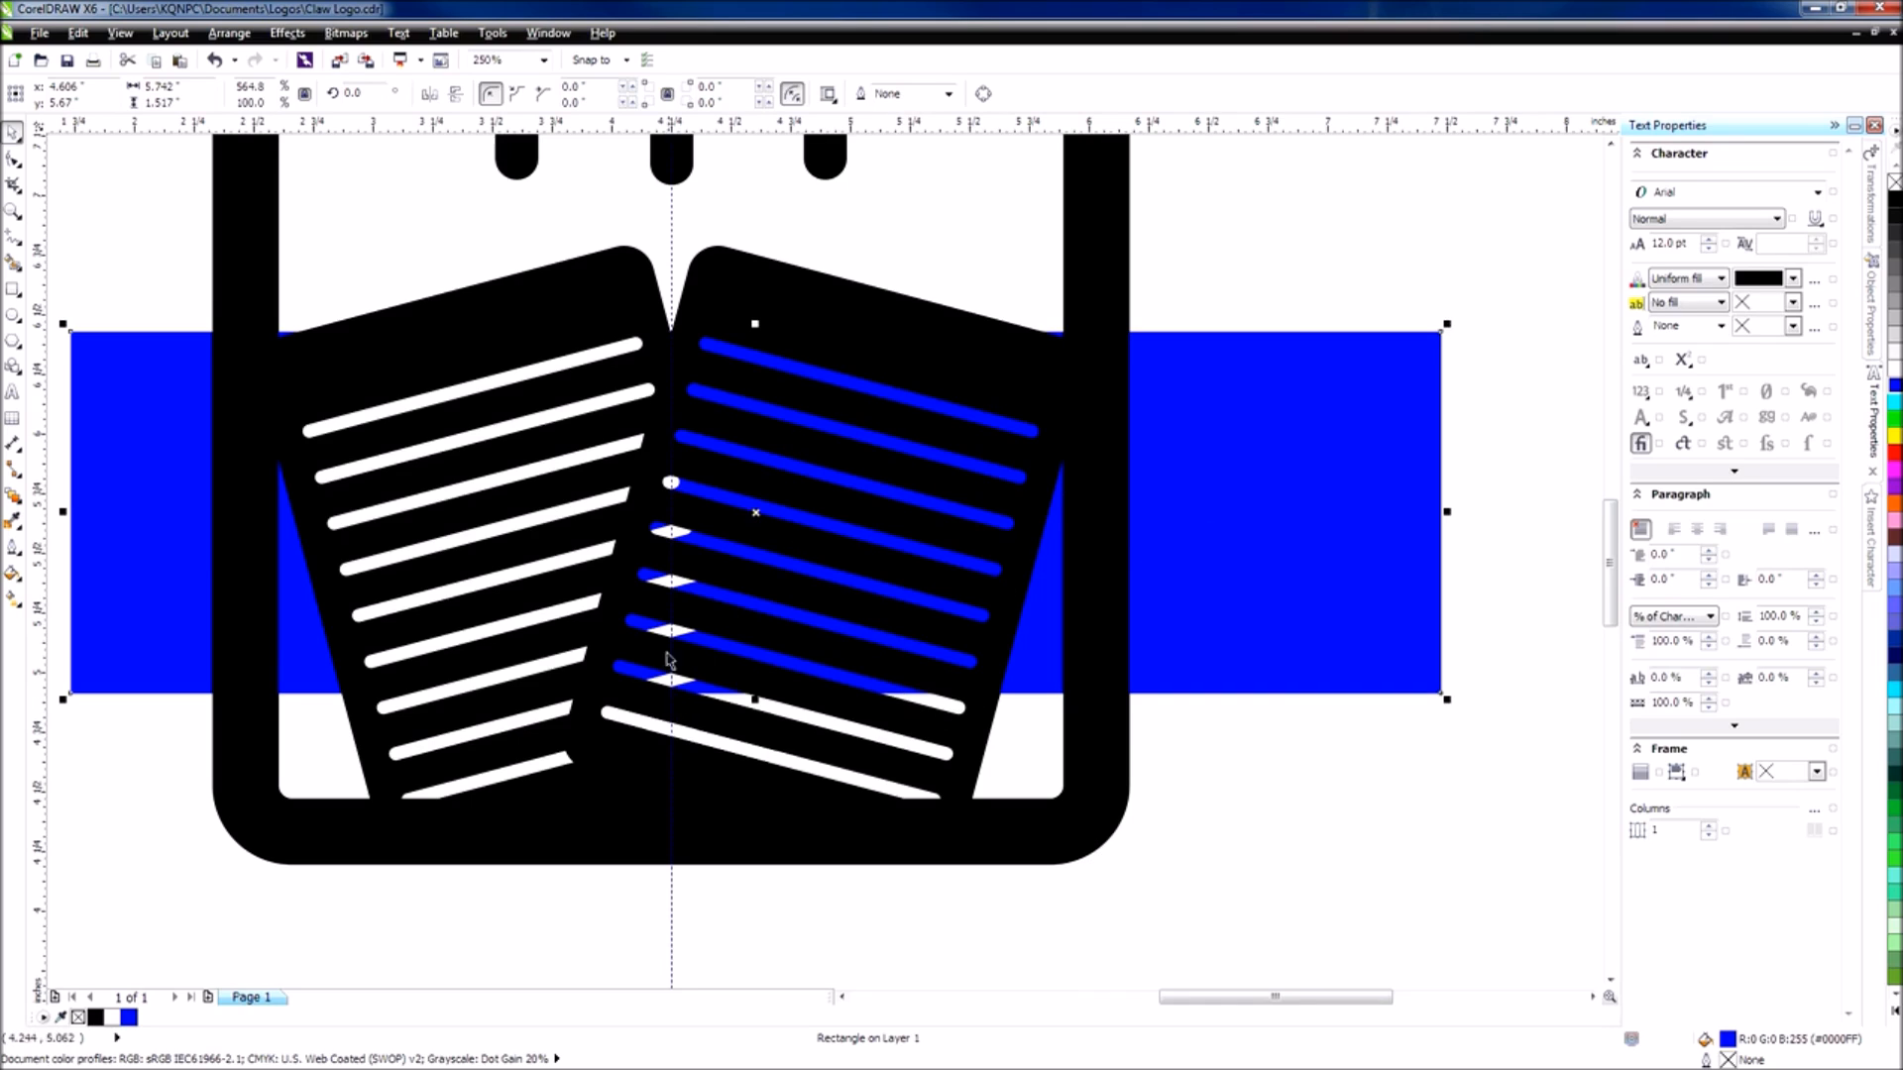
Apply Back Minus Front to the left white stripe group and the left black panel.
{"action": "left_click", "coordinate": [549, 417]}
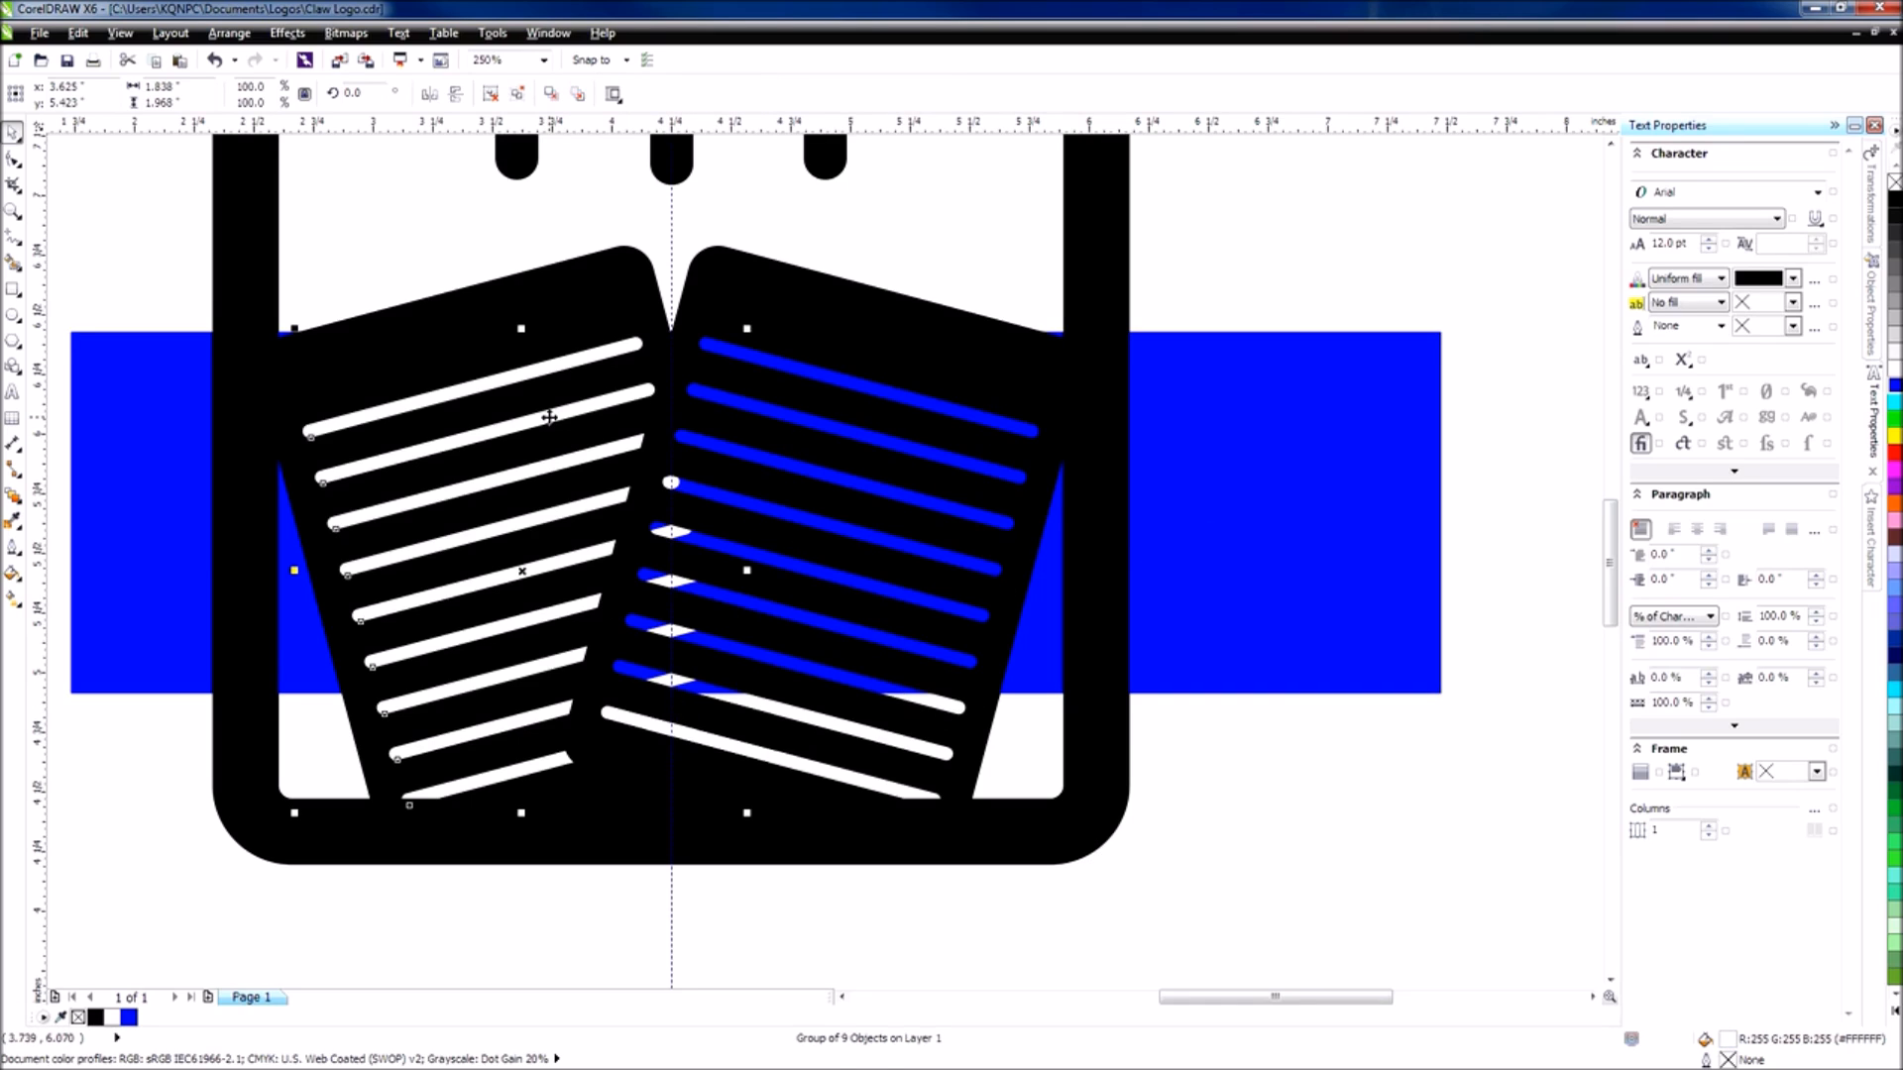
{"action": "left_click", "coordinate": [590, 299], "text": "shift"}
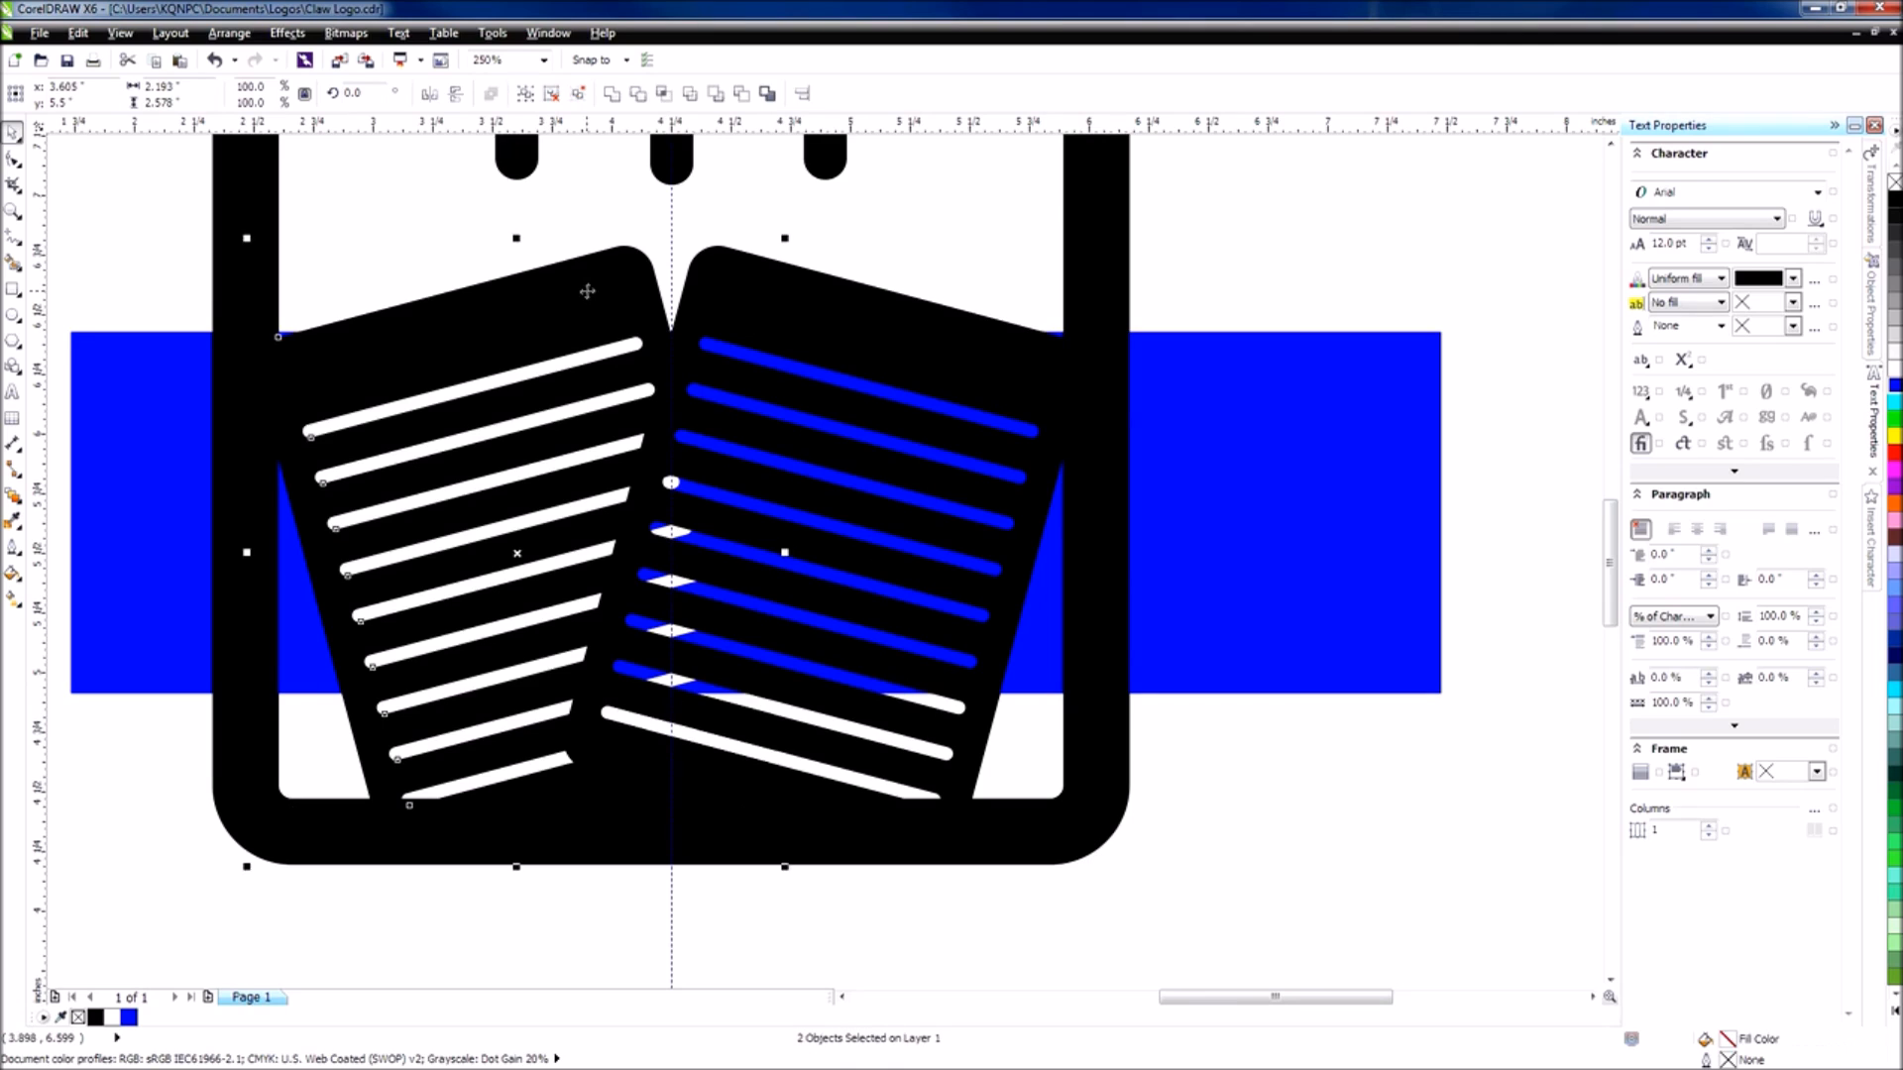
{"action": "left_click", "coordinate": [739, 93]}
{"action": "left_click", "coordinate": [1295, 595]}
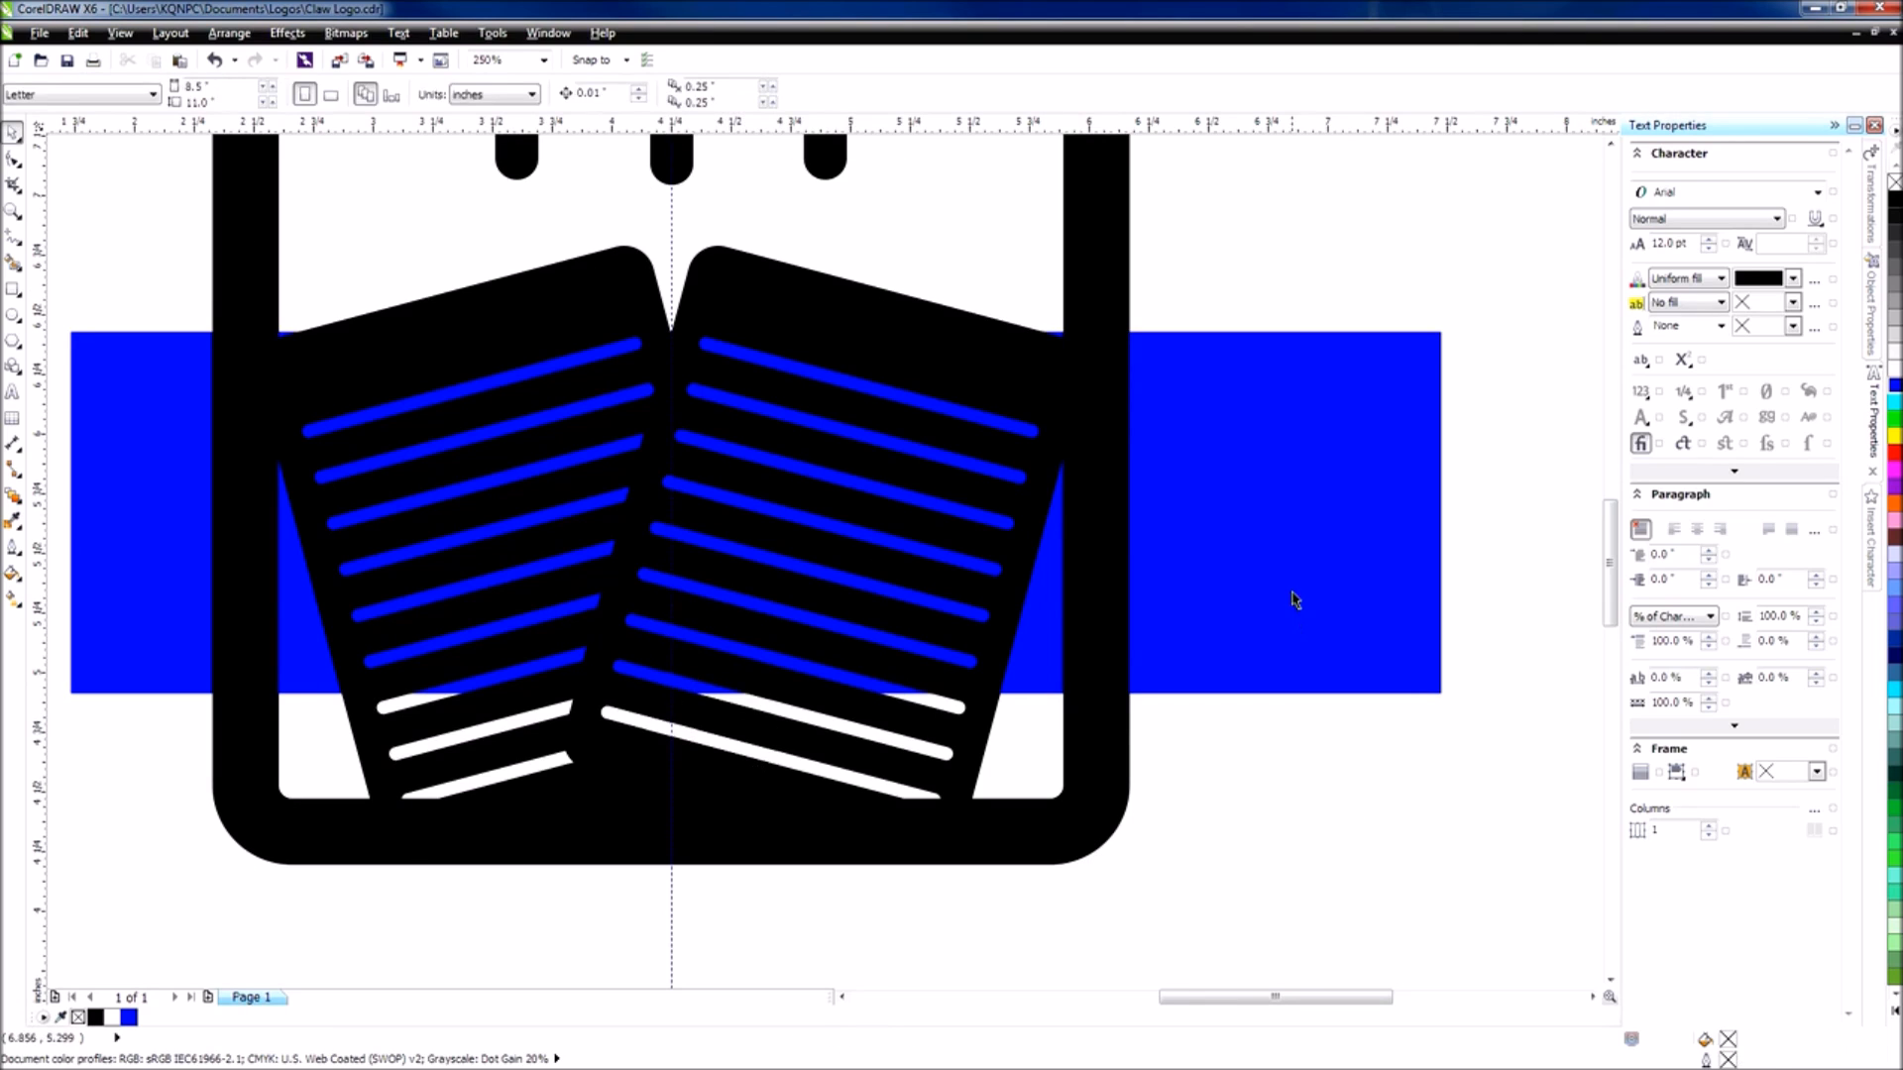
Enlarge the blue rectangle to about 5.74 by 5.34 in behind the whole logo to check the cutouts, and delete it.
{"action": "scroll", "coordinate": [840, 699], "scroll_direction": "down", "scroll_amount": 1}
{"action": "left_click_drag", "start_coordinate": [774, 696], "coordinate": [774, 900]}
{"action": "left_click_drag", "start_coordinate": [1005, 710], "coordinate": [969, 643]}
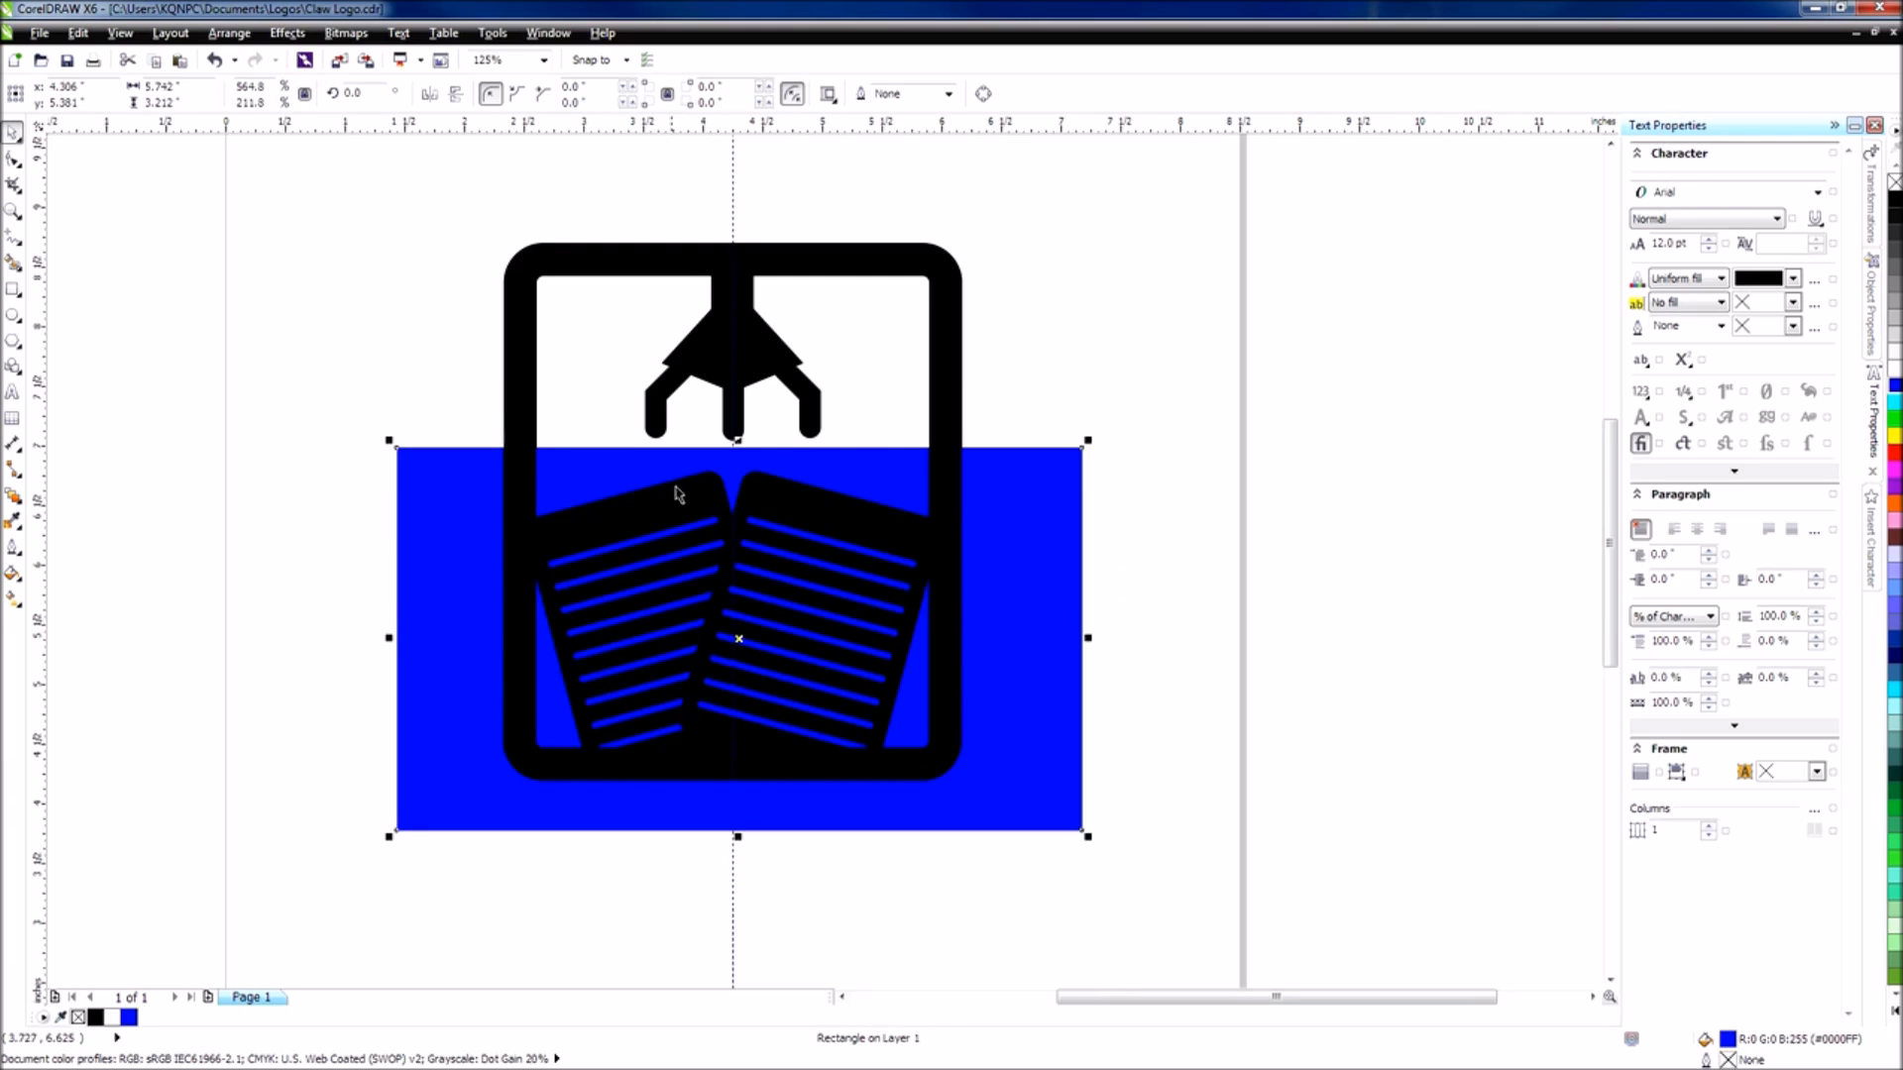
{"action": "left_click_drag", "start_coordinate": [739, 446], "coordinate": [684, 190]}
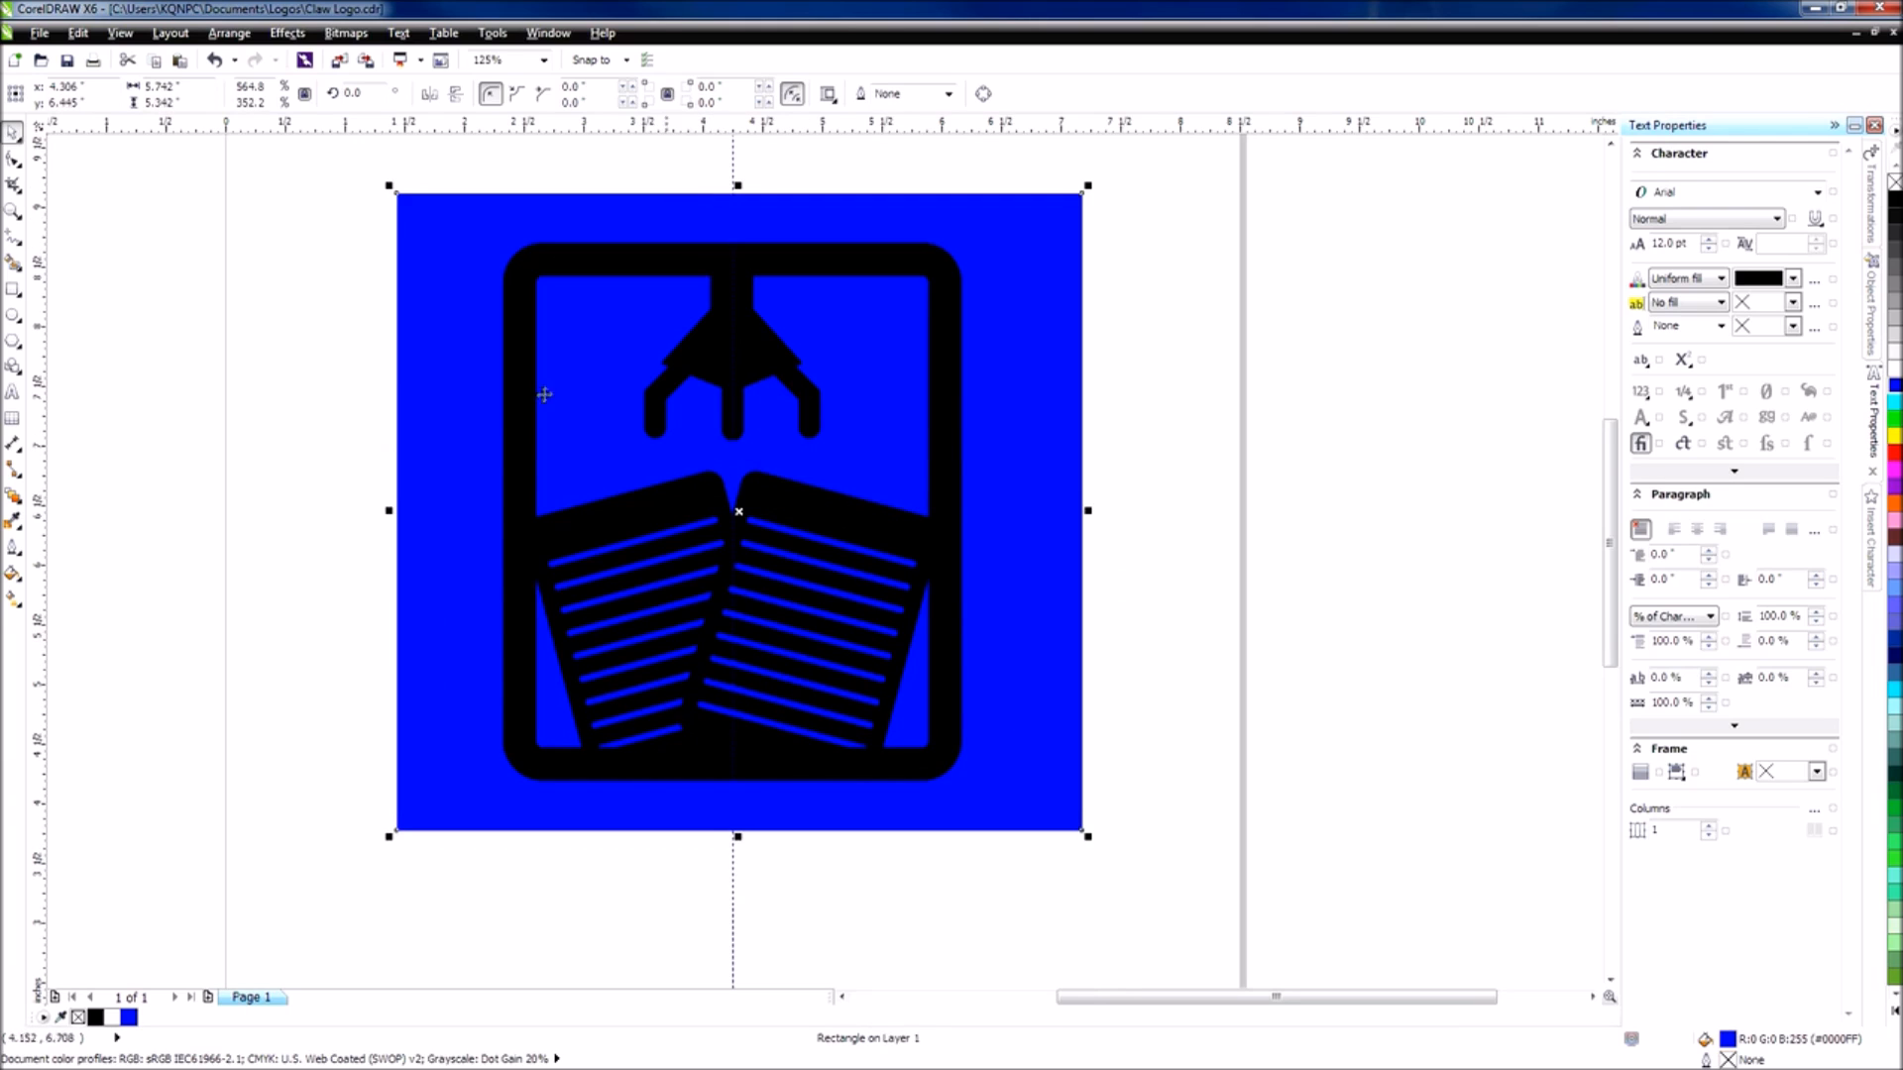
{"action": "left_click_drag", "start_coordinate": [994, 438], "coordinate": [981, 429]}
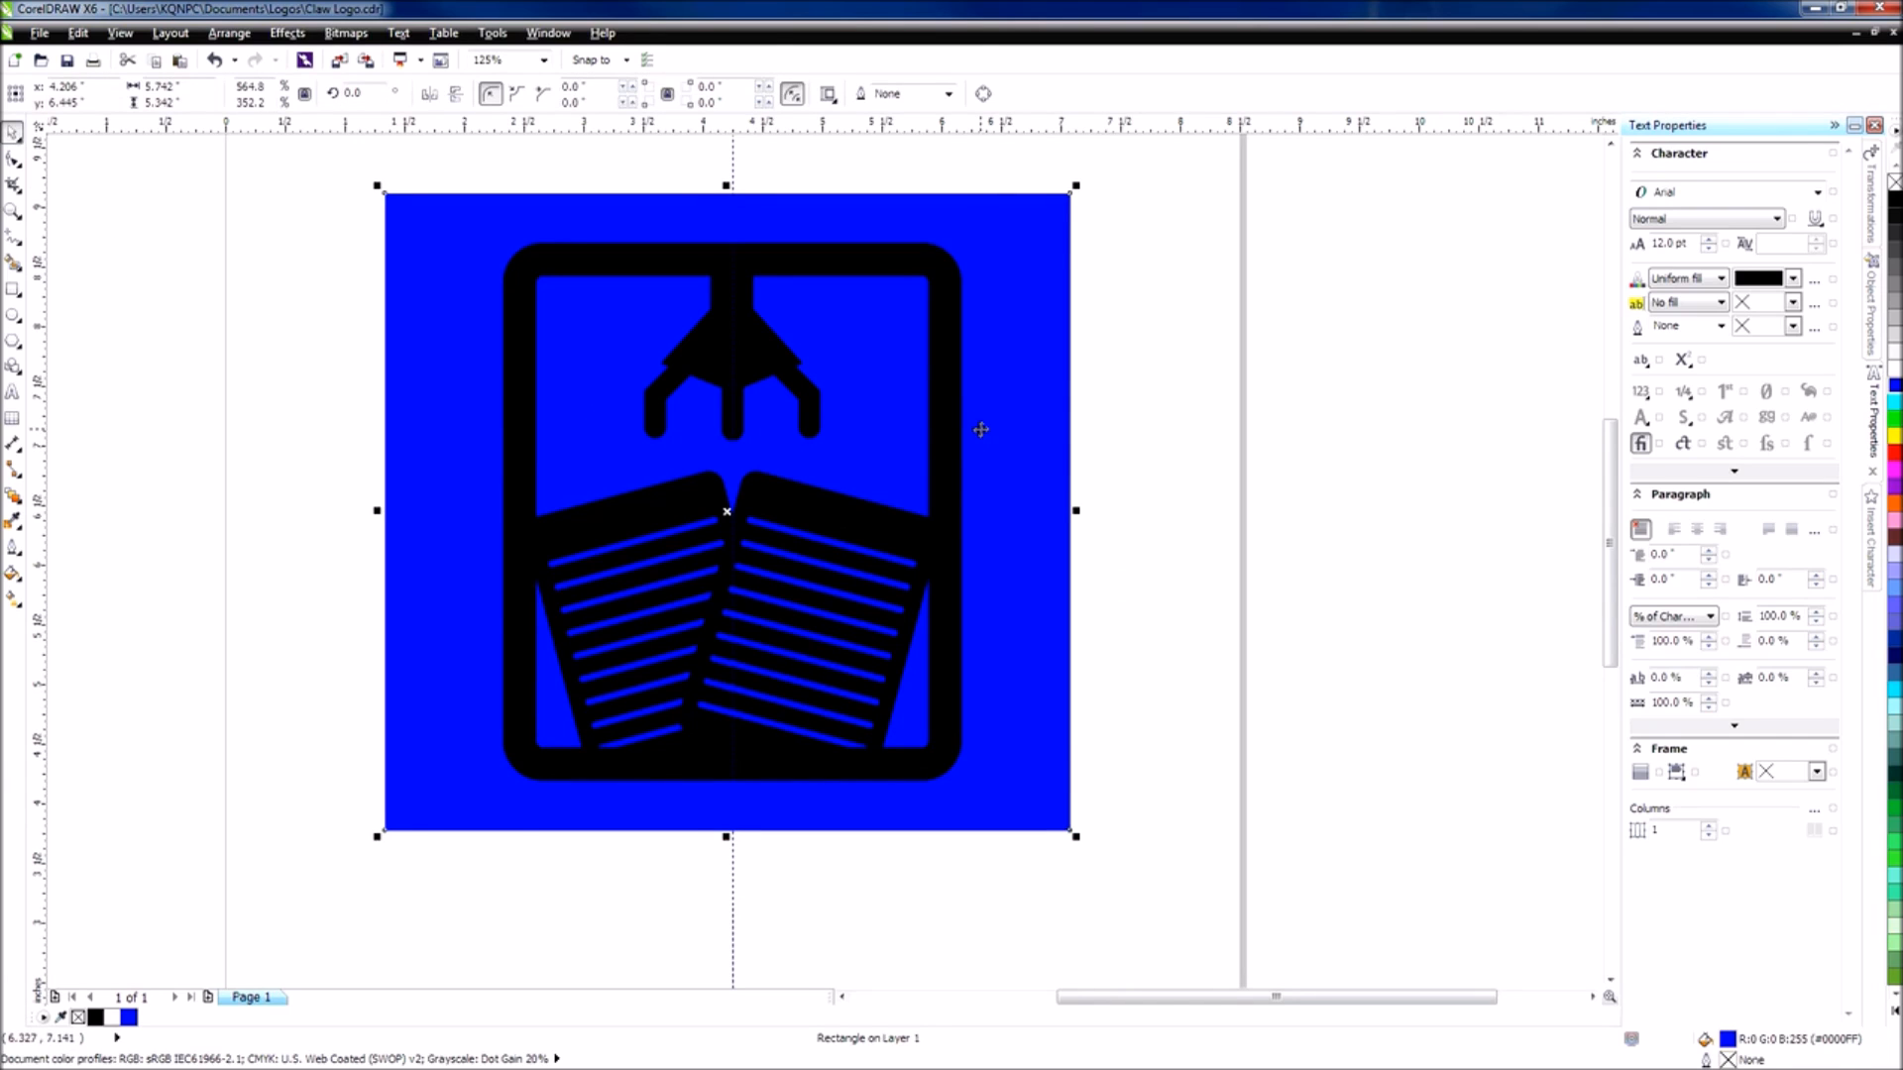
{"action": "key", "text": "Delete"}
{"action": "left_click_drag", "start_coordinate": [1091, 882], "coordinate": [376, 191]}
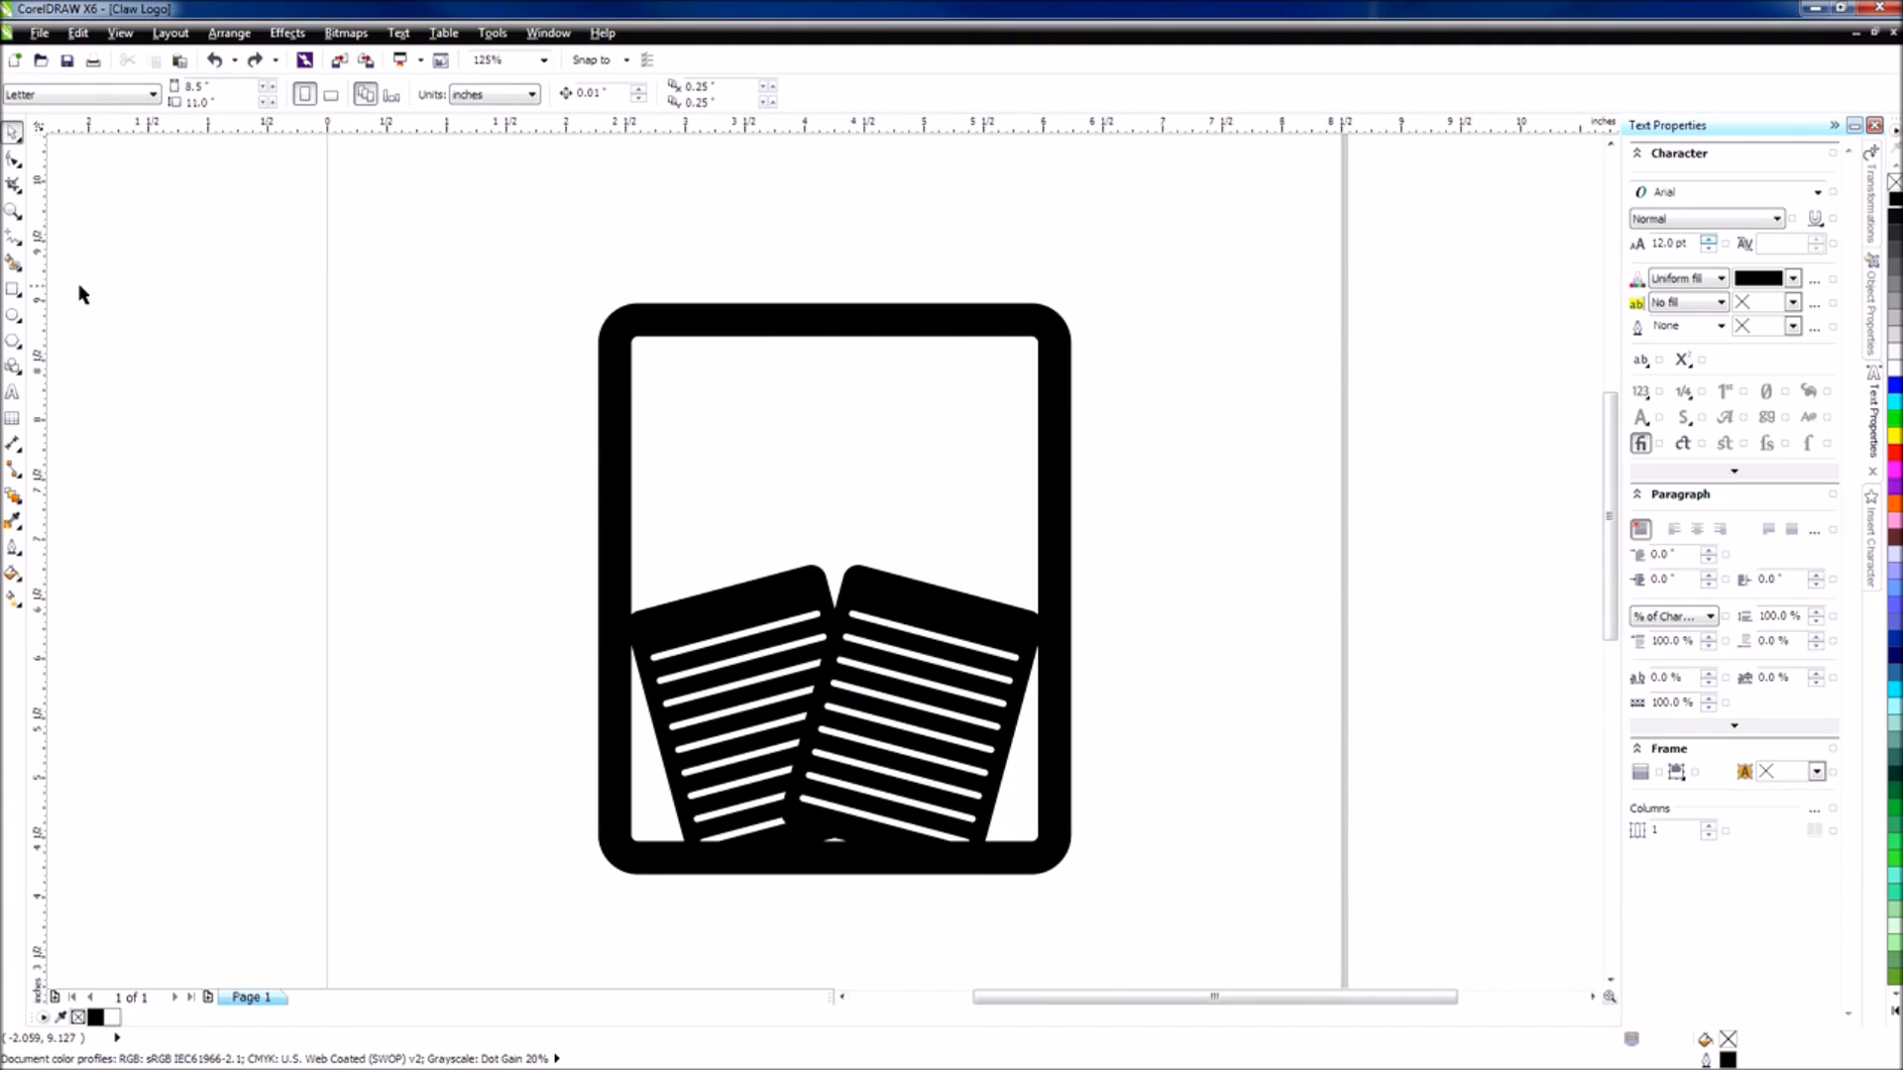
Draw a small rectangle about 0.28 by 0.34 in at the frame's top bar and centre it on the page.
{"action": "left_click", "coordinate": [13, 289]}
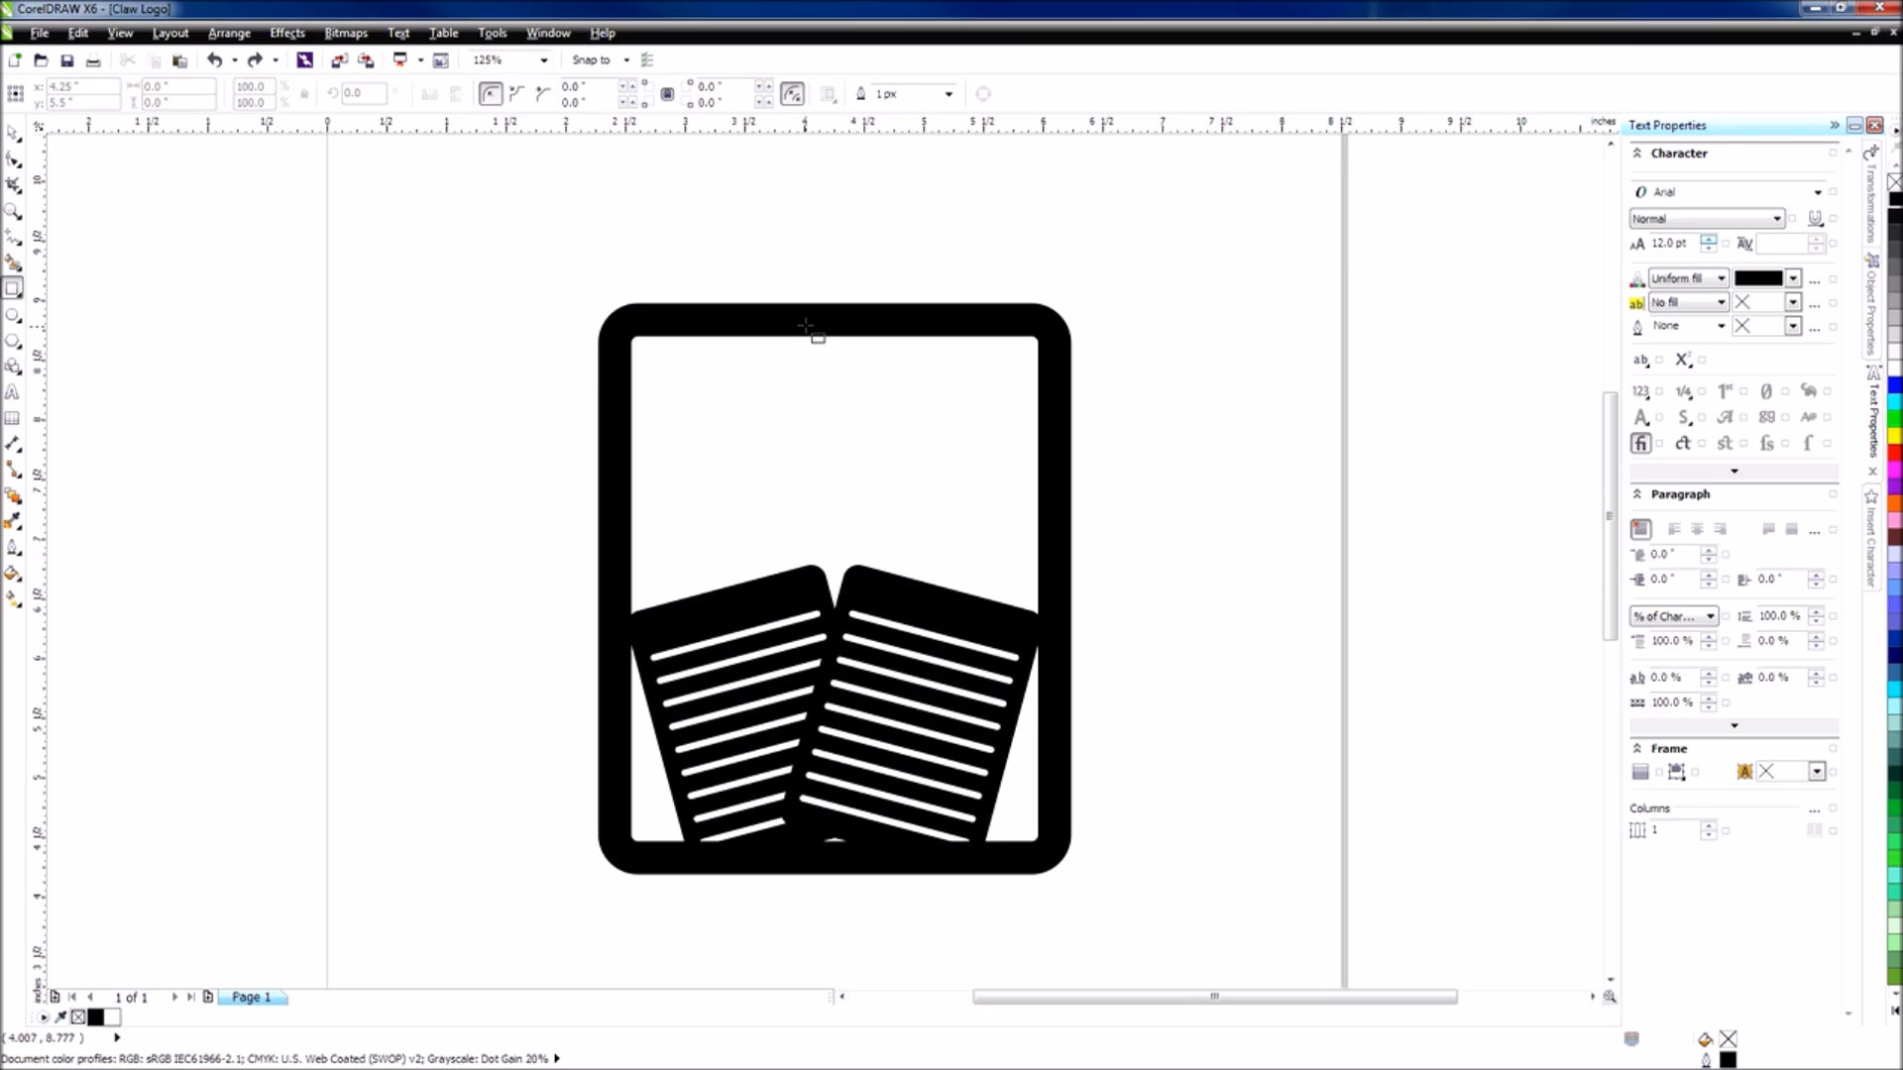
{"action": "left_click_drag", "start_coordinate": [806, 323], "coordinate": [845, 369]}
{"action": "left_click", "coordinate": [18, 135]}
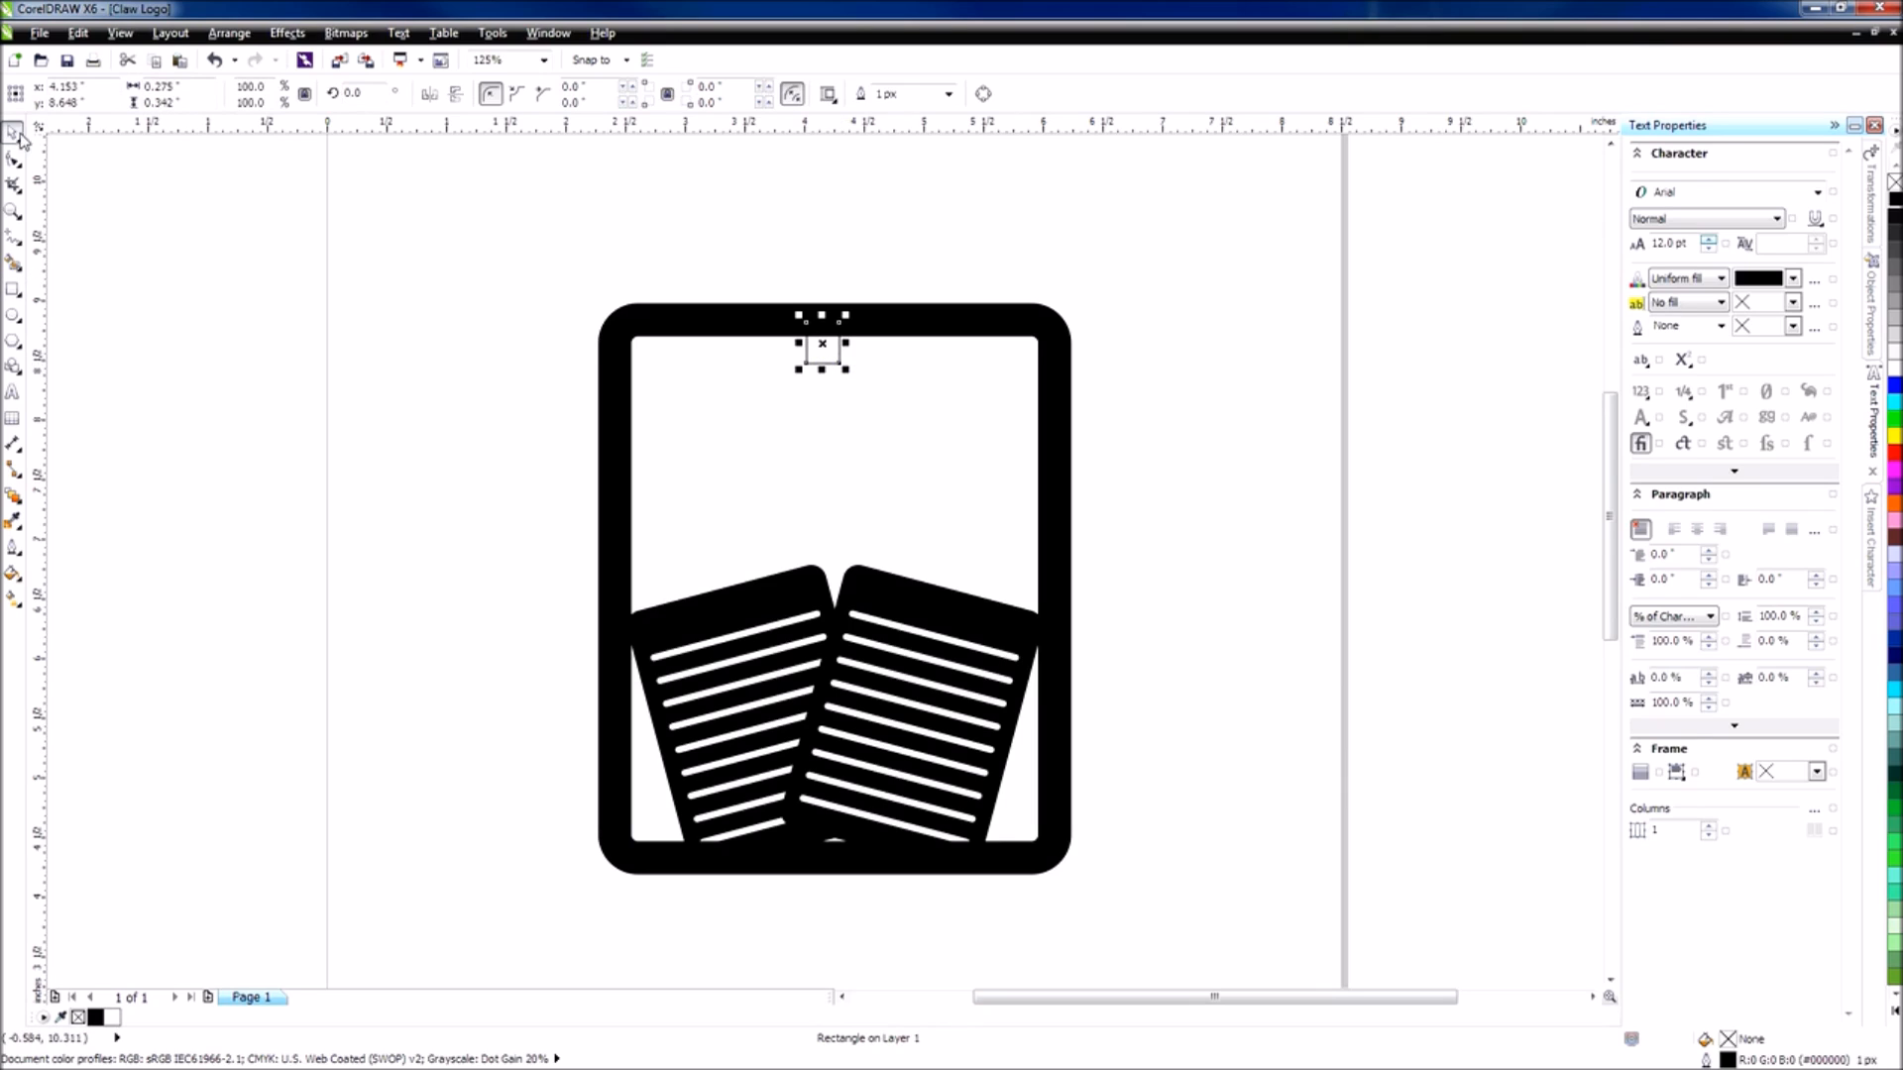
{"action": "left_click_drag", "start_coordinate": [822, 344], "coordinate": [827, 361]}
{"action": "key", "text": "p"}
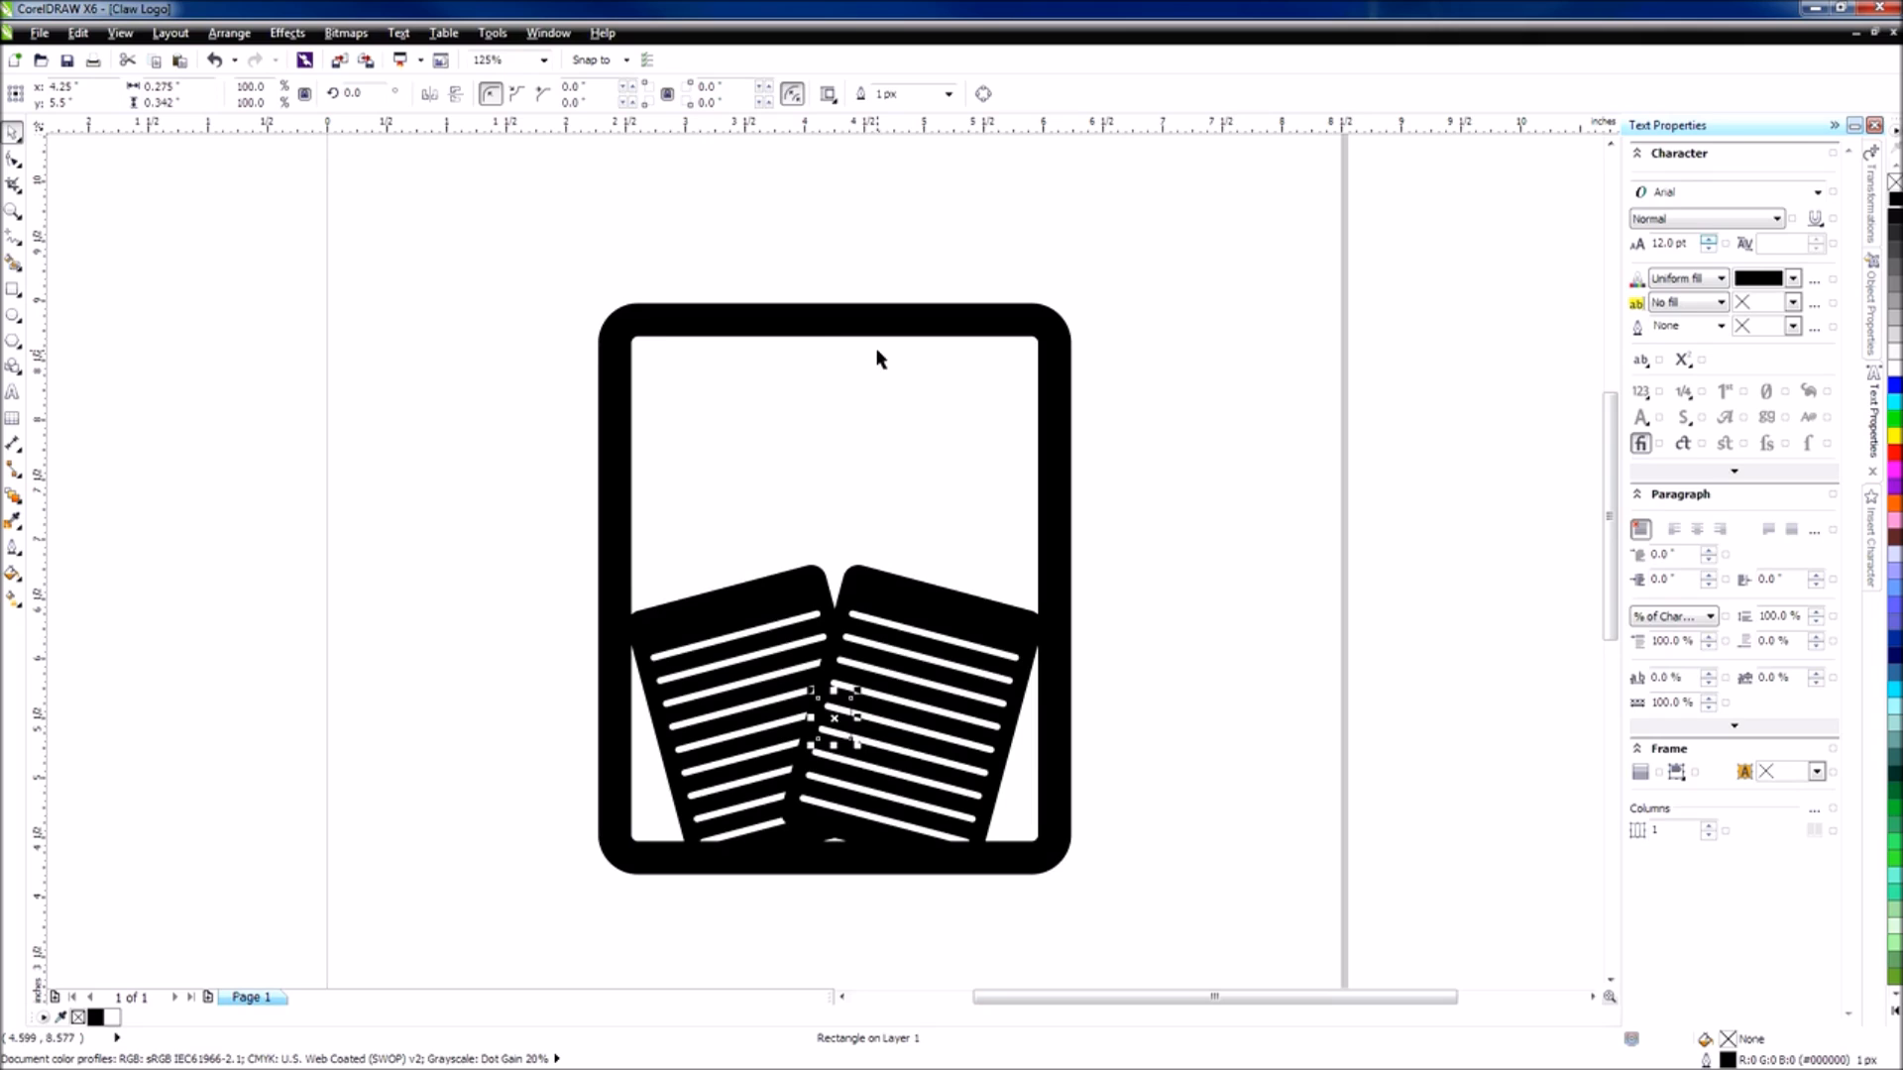
Move the small rectangle up inside the frame and snap its top midpoint to the frame's top edge using Snap to Objects.
{"action": "left_click_drag", "start_coordinate": [837, 714], "coordinate": [833, 349]}
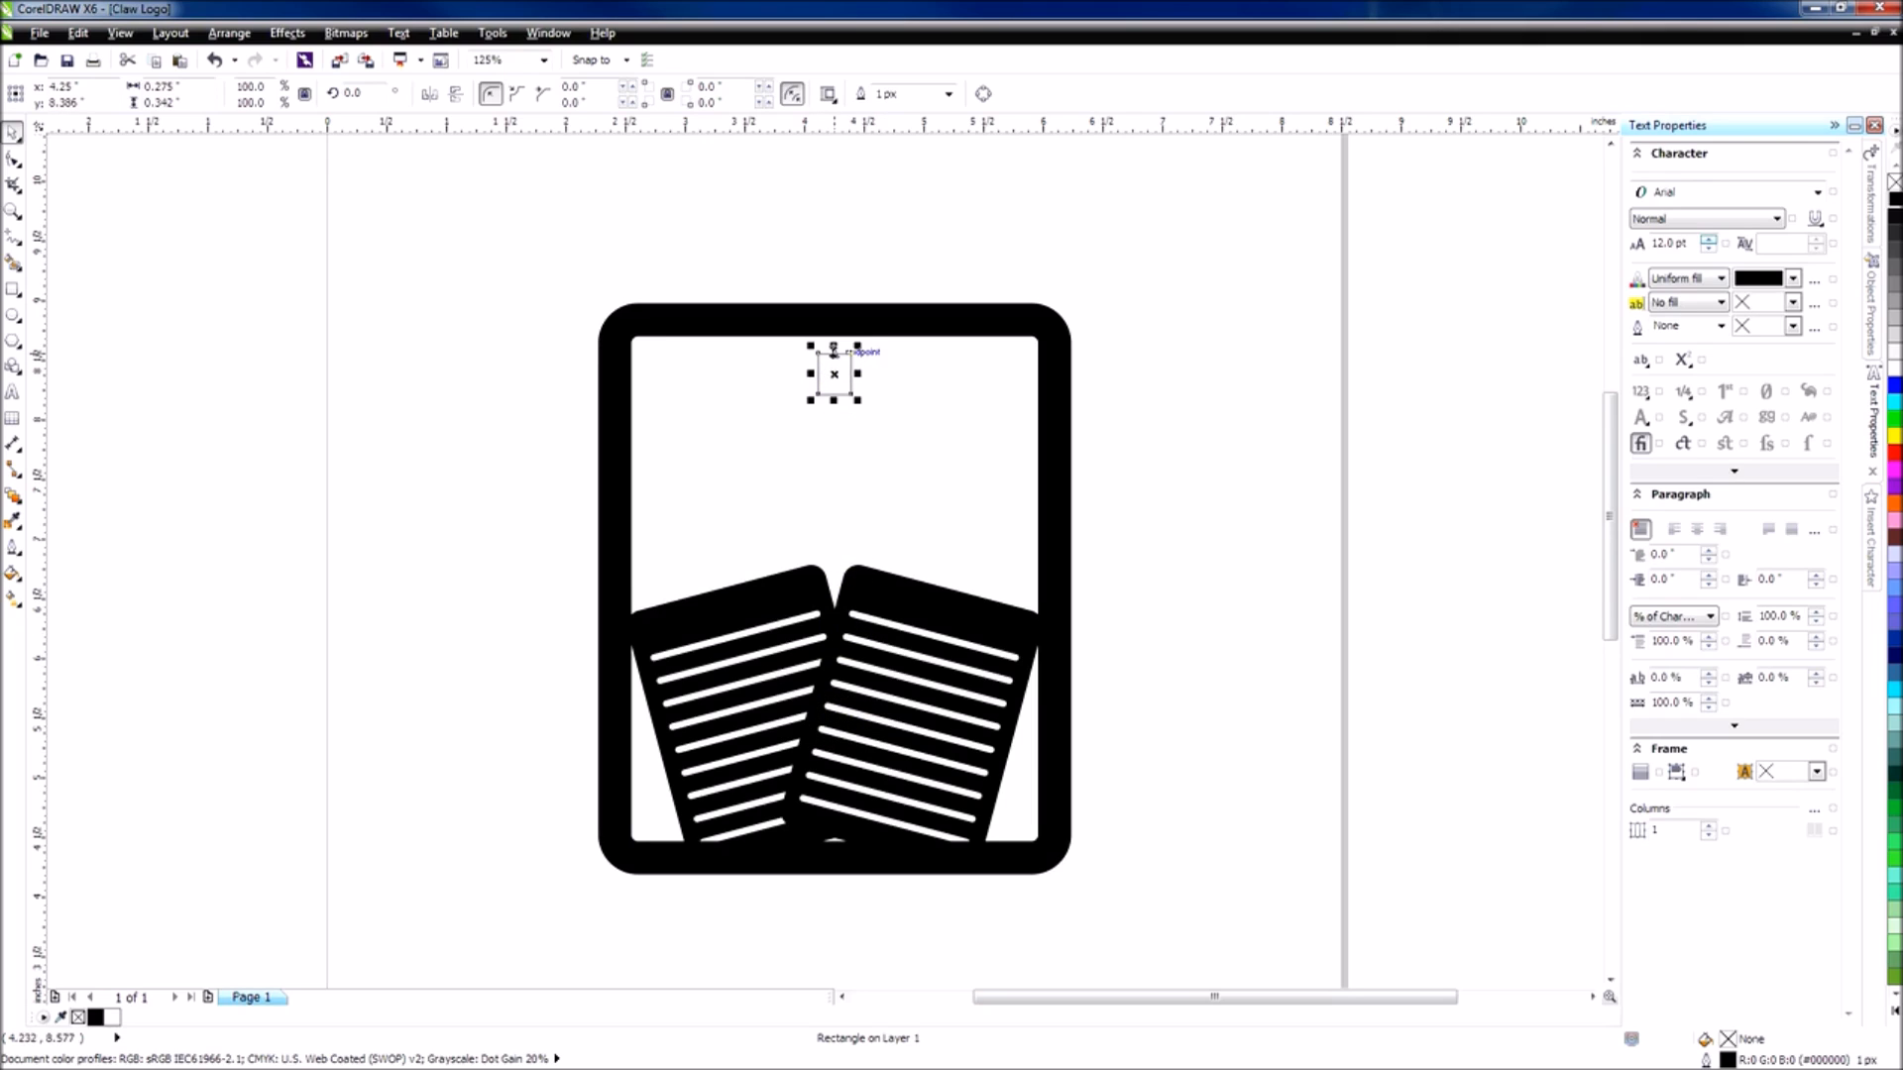
{"action": "left_click", "coordinate": [117, 36]}
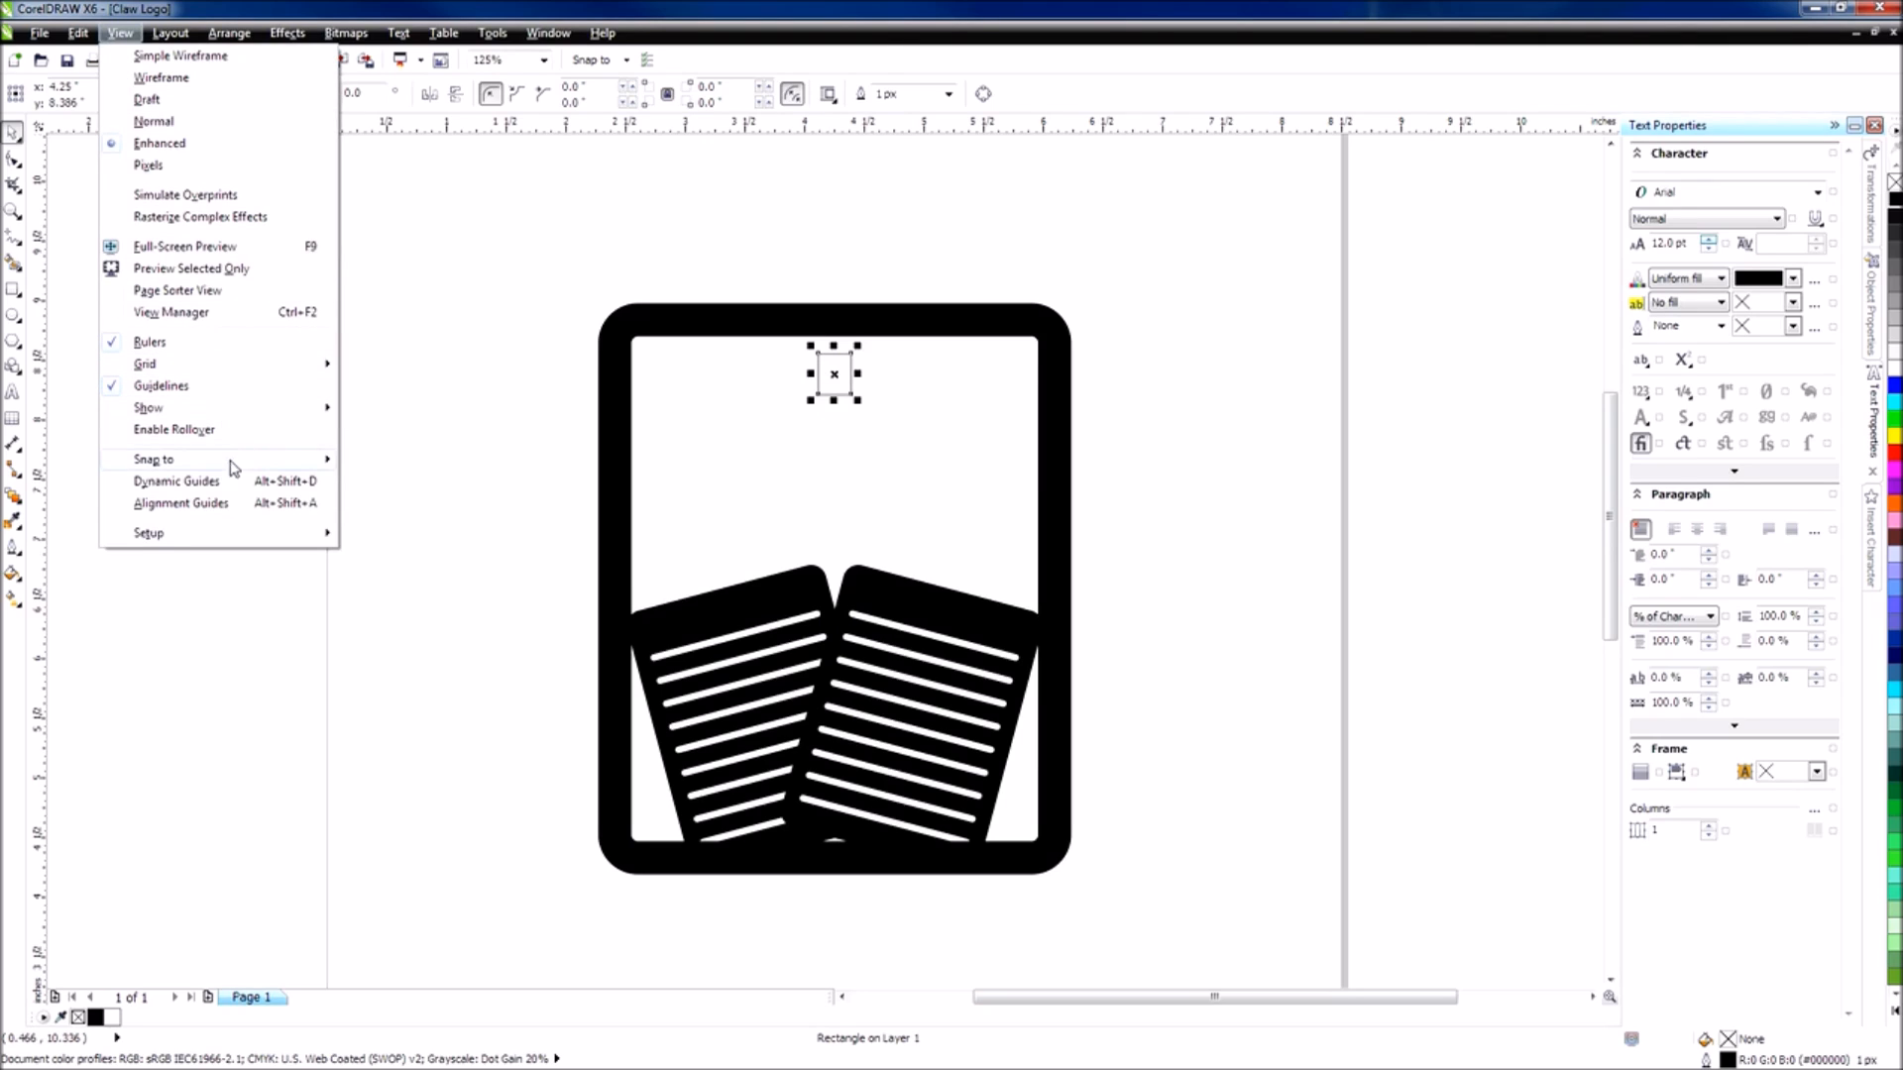
{"action": "mouse_move", "coordinate": [253, 456]}
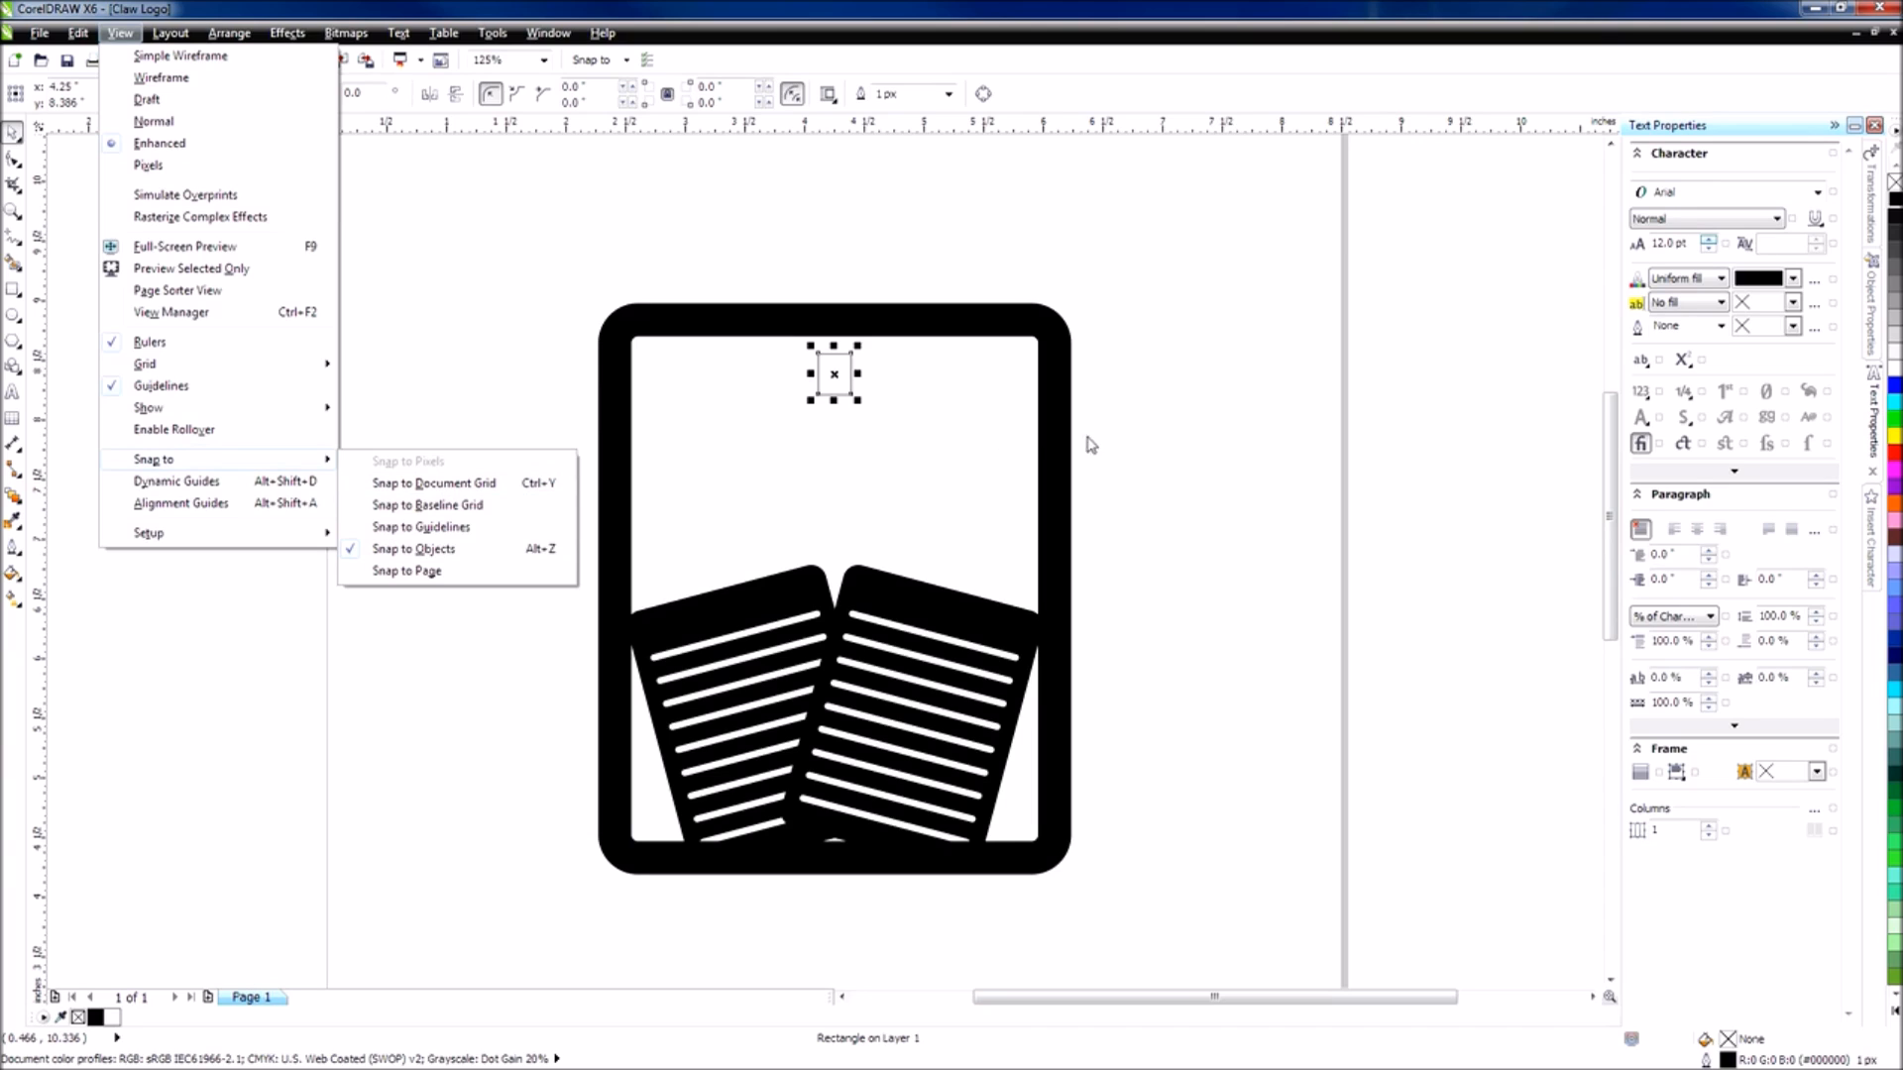
{"action": "left_click", "coordinate": [1115, 421]}
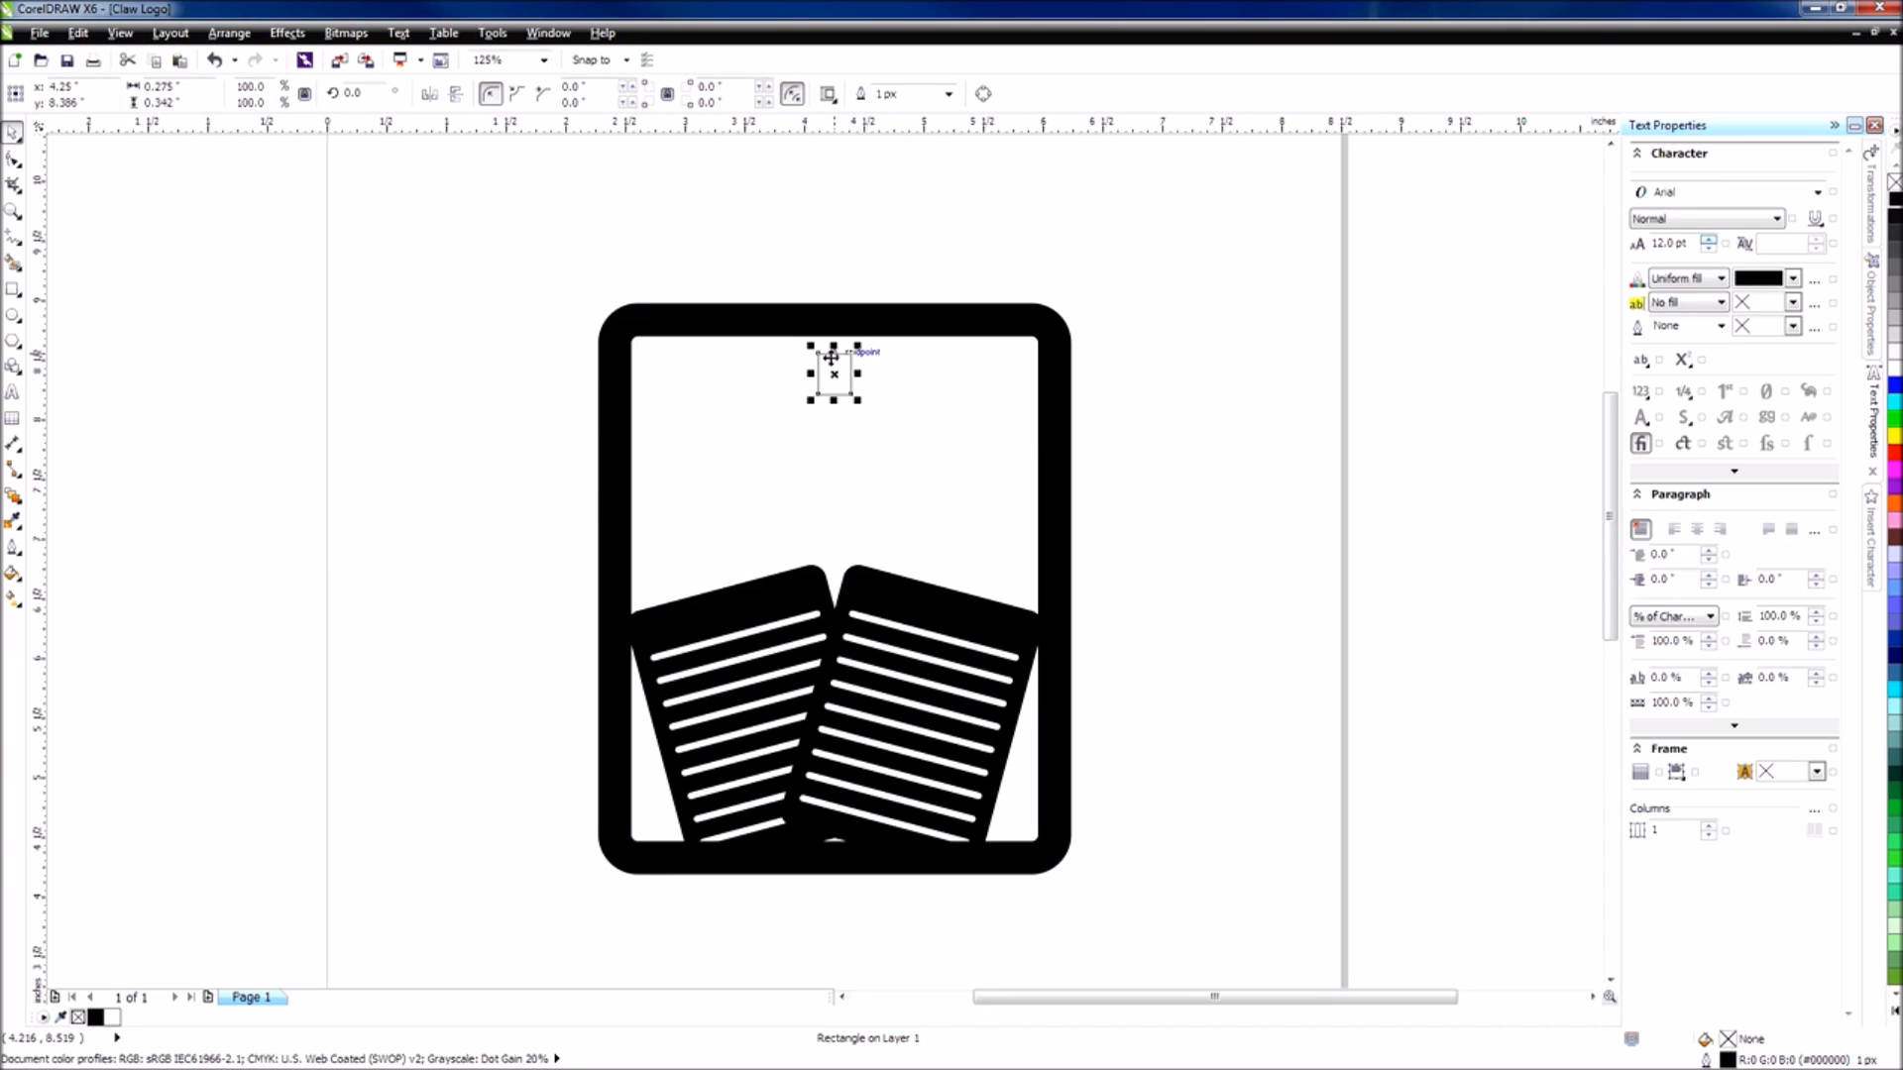
{"action": "left_click_drag", "start_coordinate": [835, 352], "coordinate": [836, 305]}
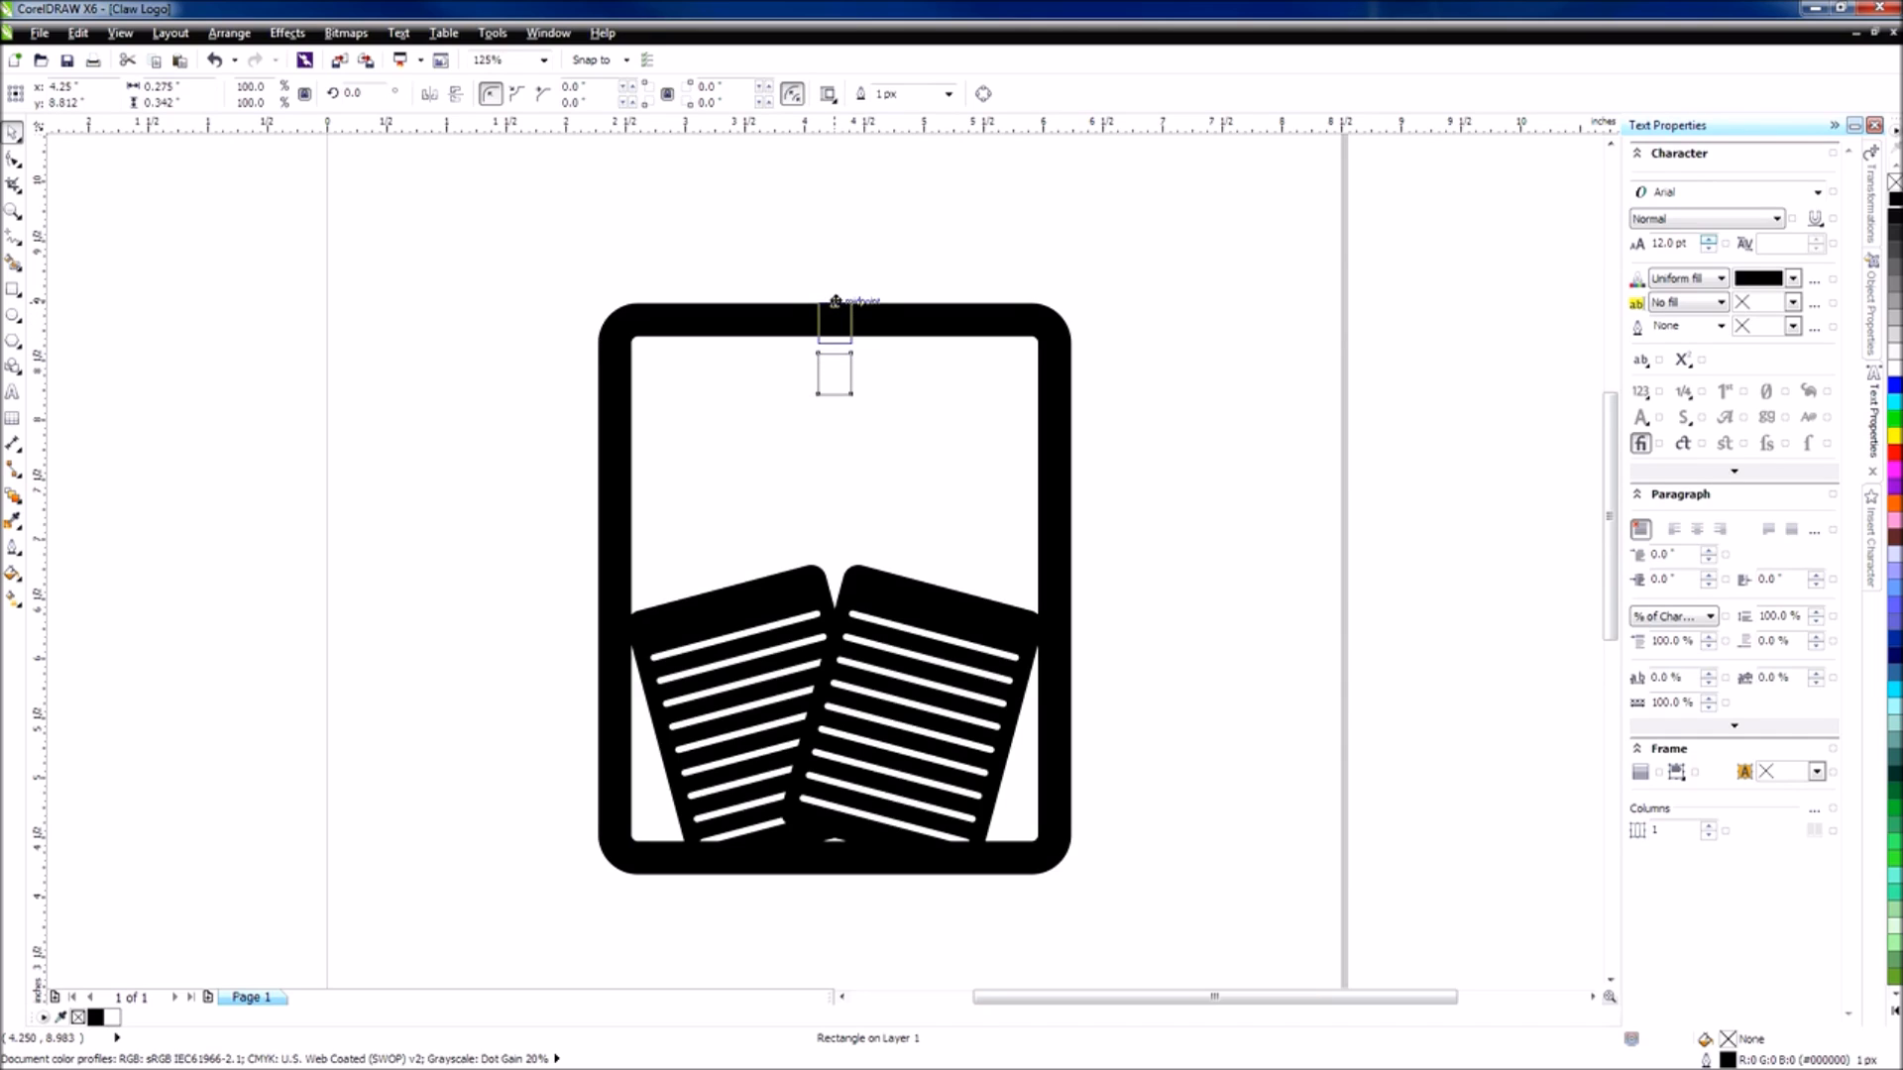
Place a vertical guideline through the rectangle's centre at 4.25 in, and reposition the rectangle over the frame's top bar, about 0.5 in tall.
{"action": "left_click_drag", "start_coordinate": [835, 303], "coordinate": [835, 411]}
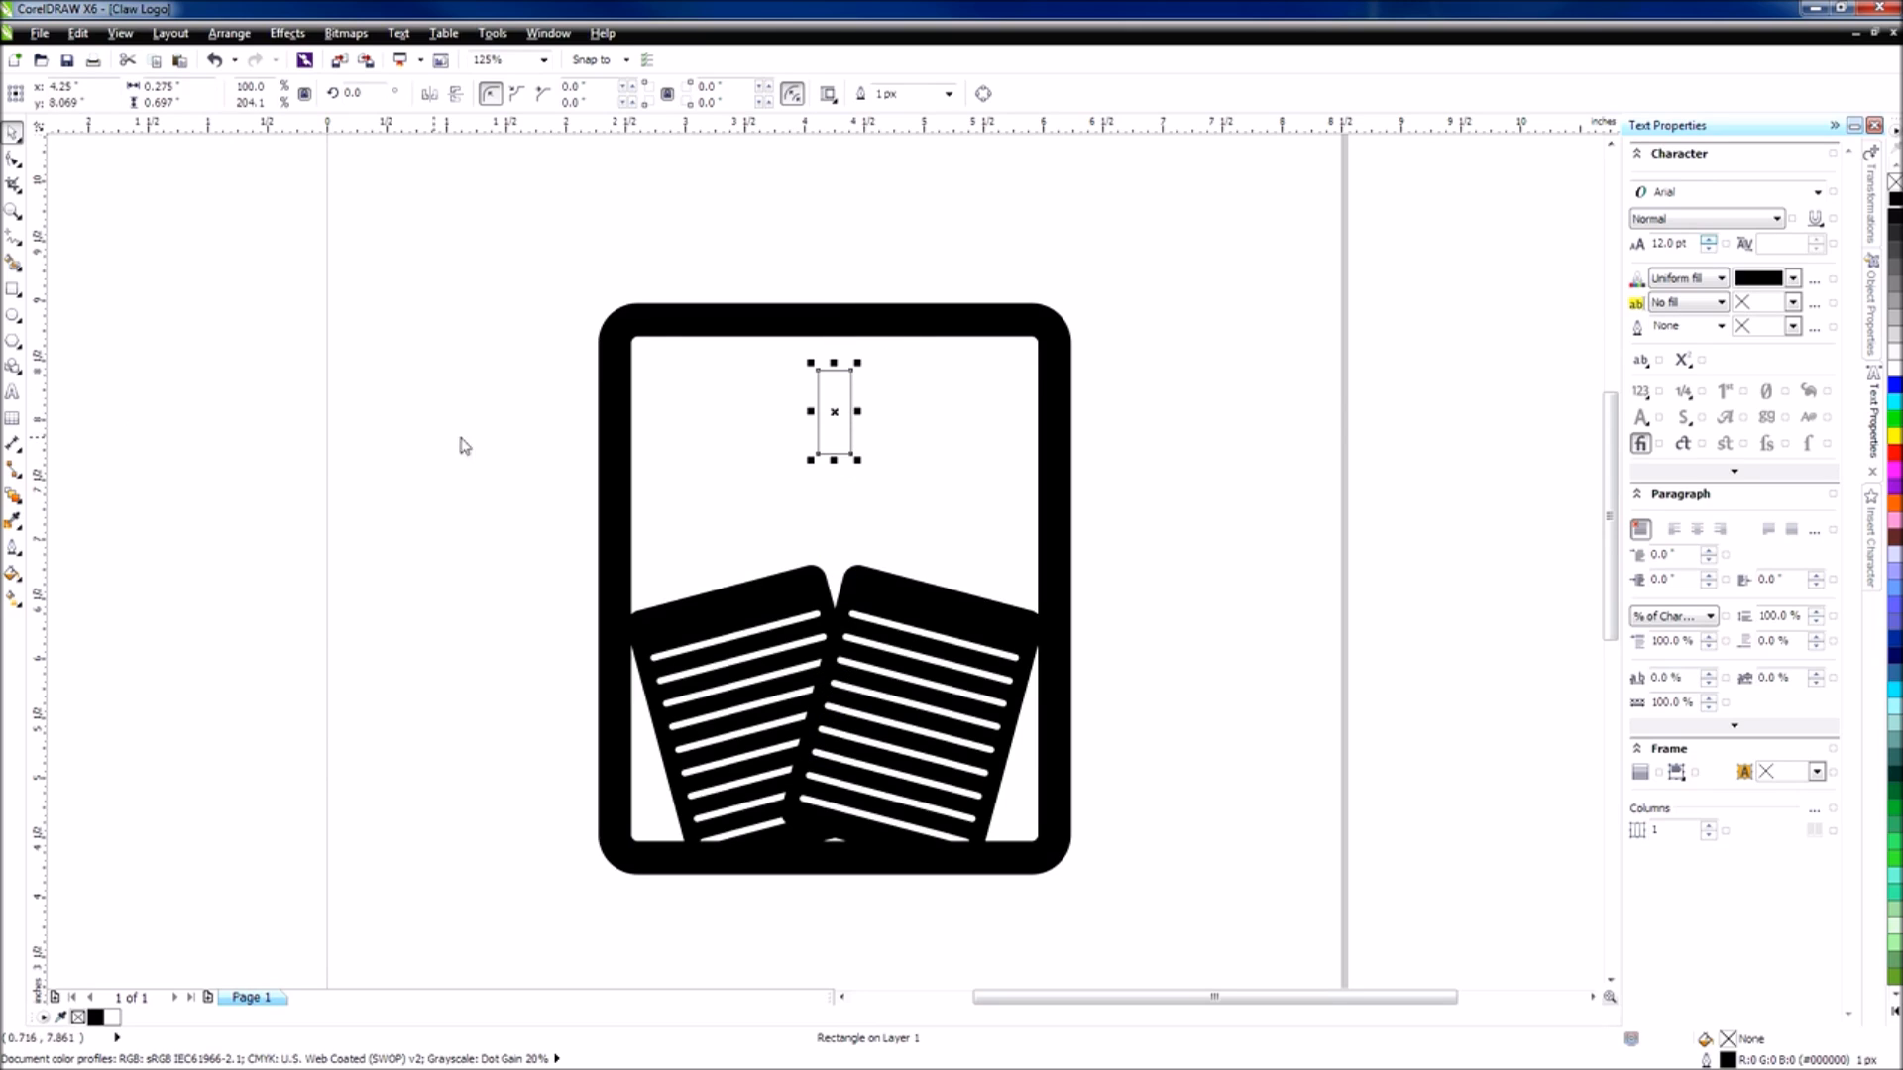
{"action": "left_click_drag", "start_coordinate": [834, 410], "coordinate": [834, 410]}
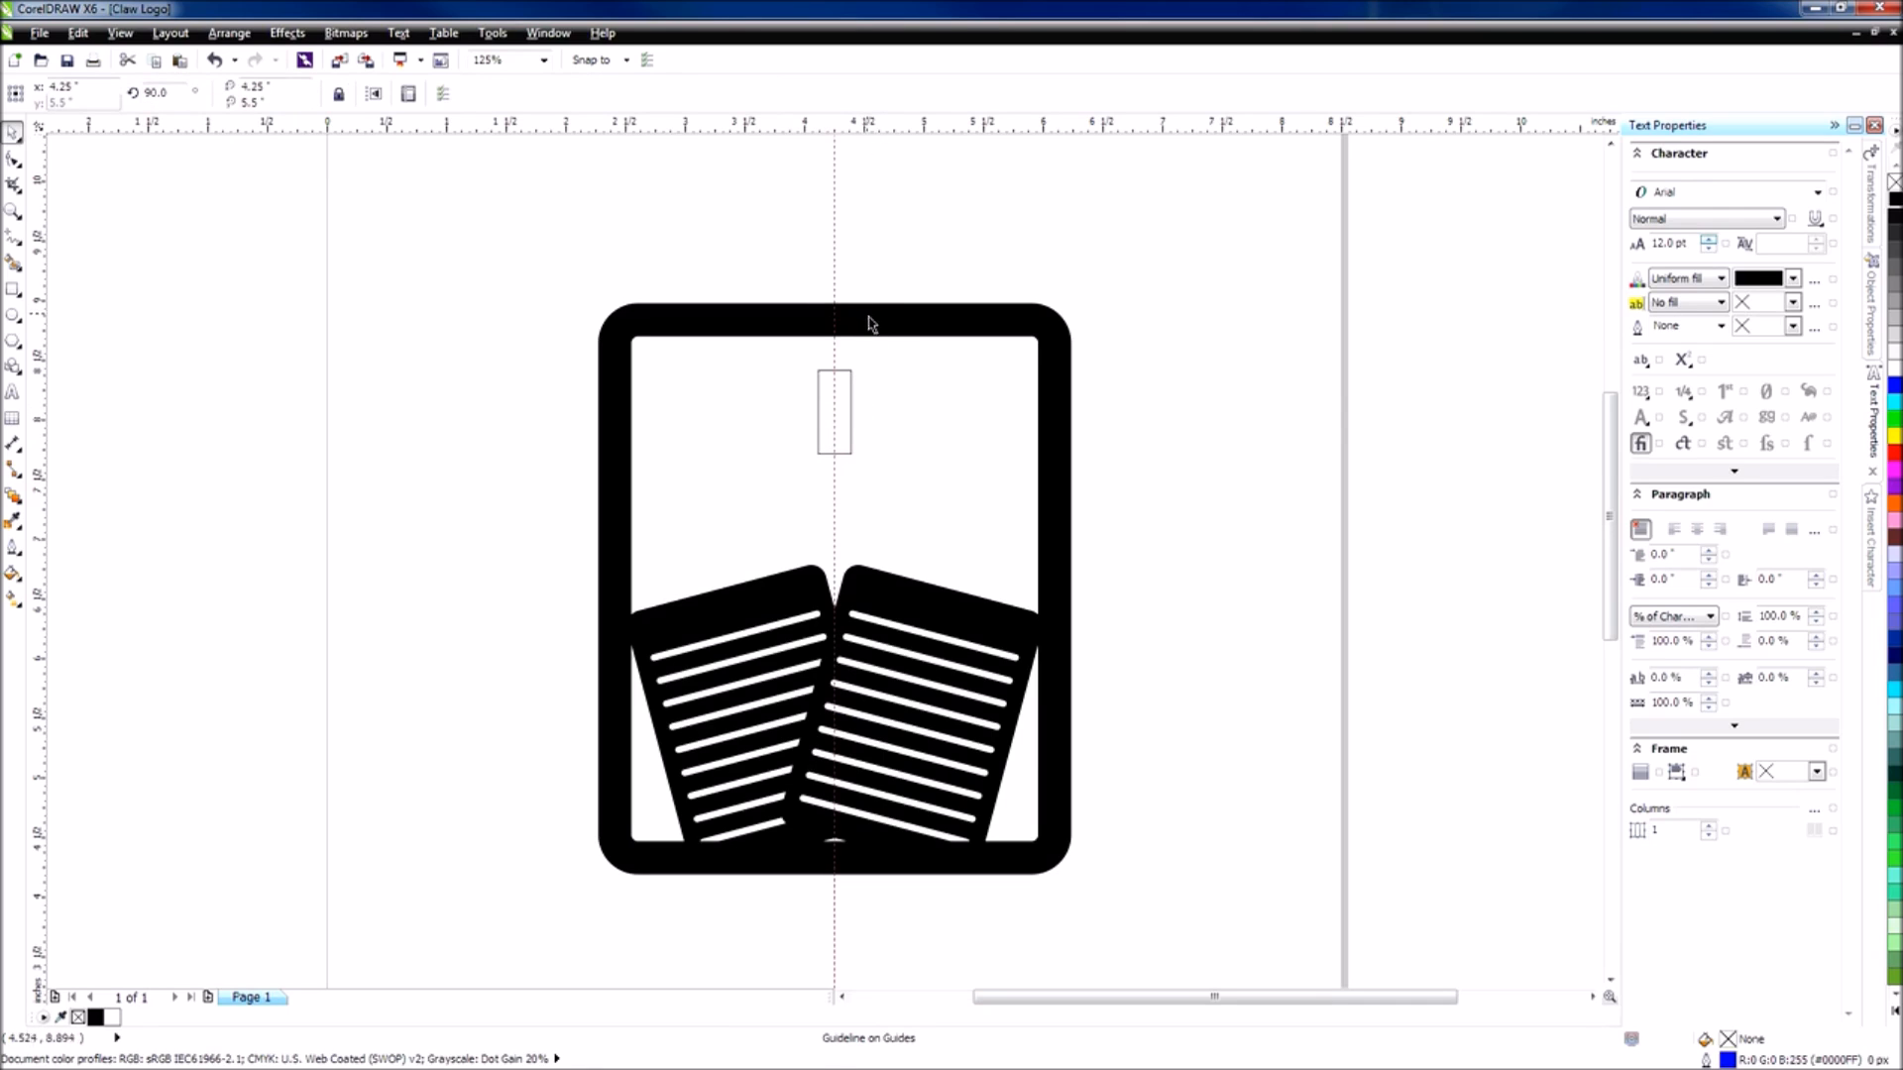
{"action": "left_click", "coordinate": [837, 407]}
{"action": "left_click_drag", "start_coordinate": [837, 412], "coordinate": [834, 328]}
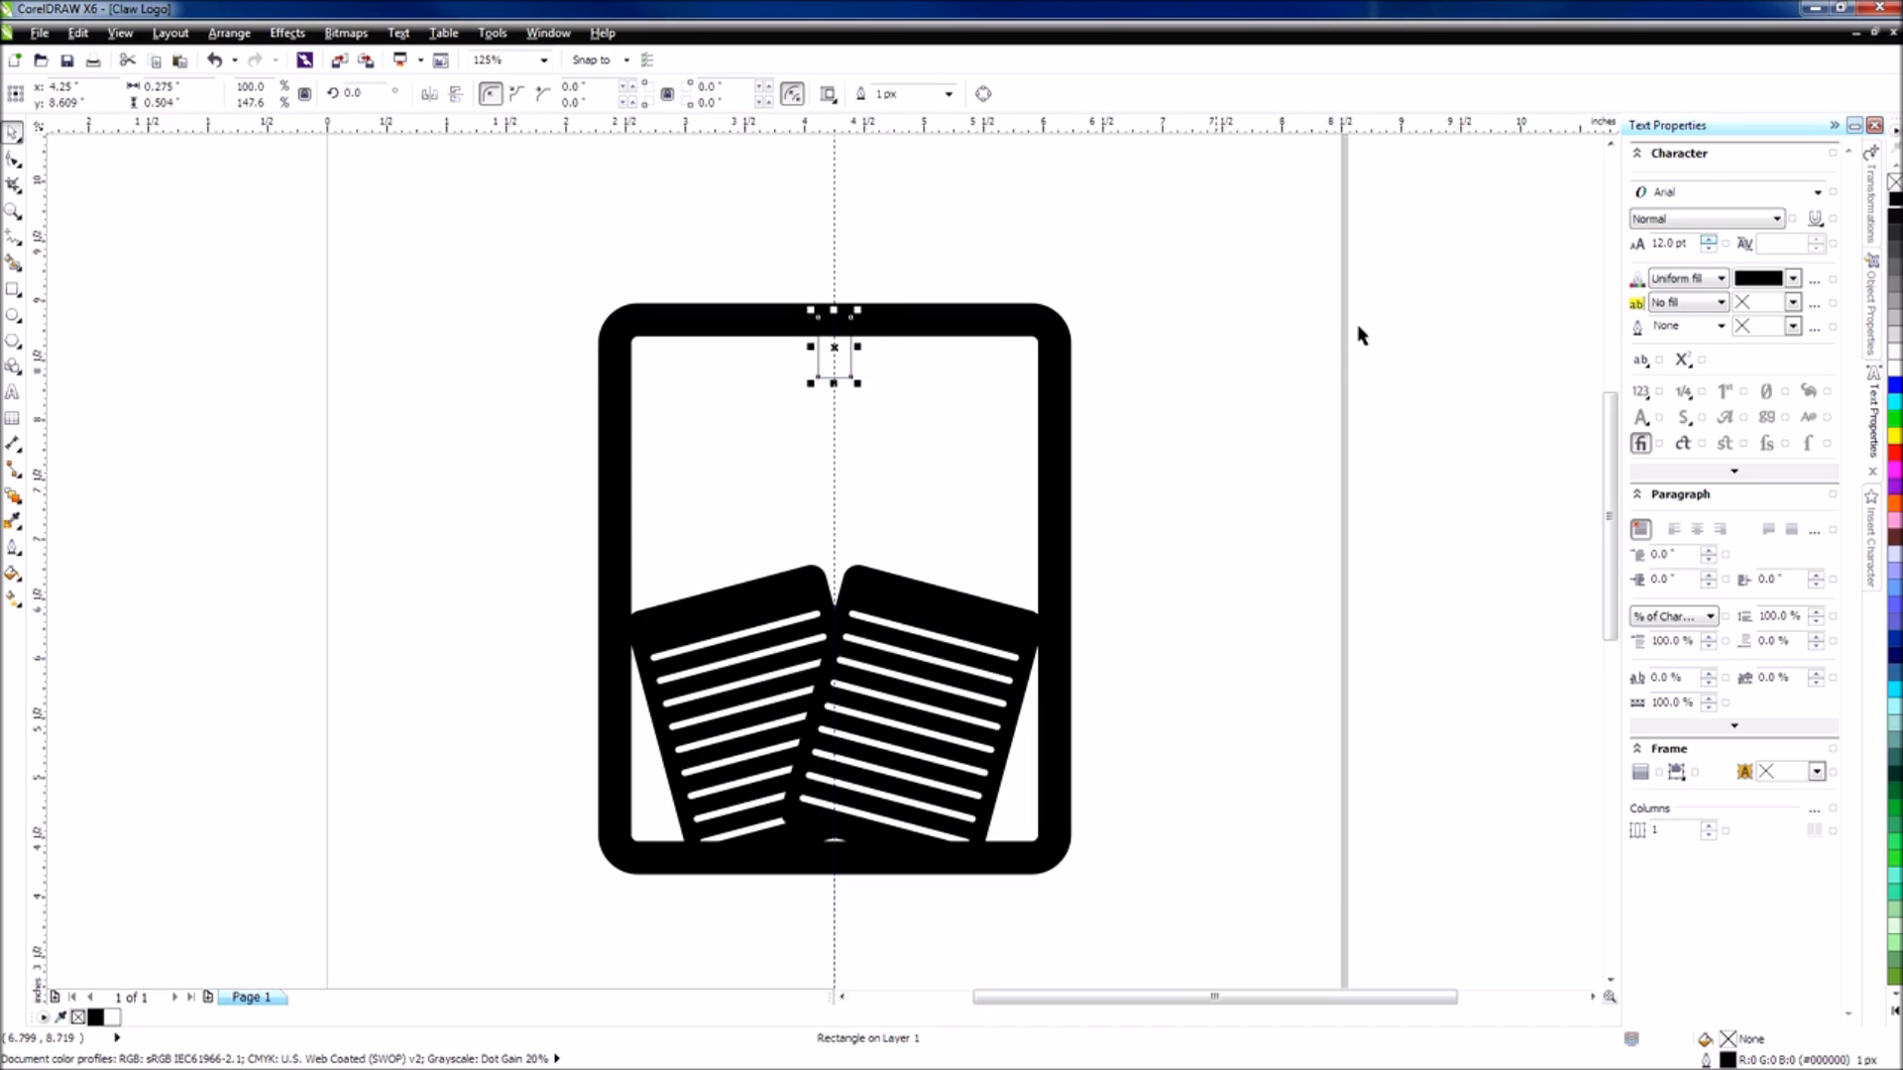
Fill the small rectangle at the frame's top bar with black and deselect it.
{"action": "left_click", "coordinate": [1895, 203]}
{"action": "left_click", "coordinate": [1180, 412]}
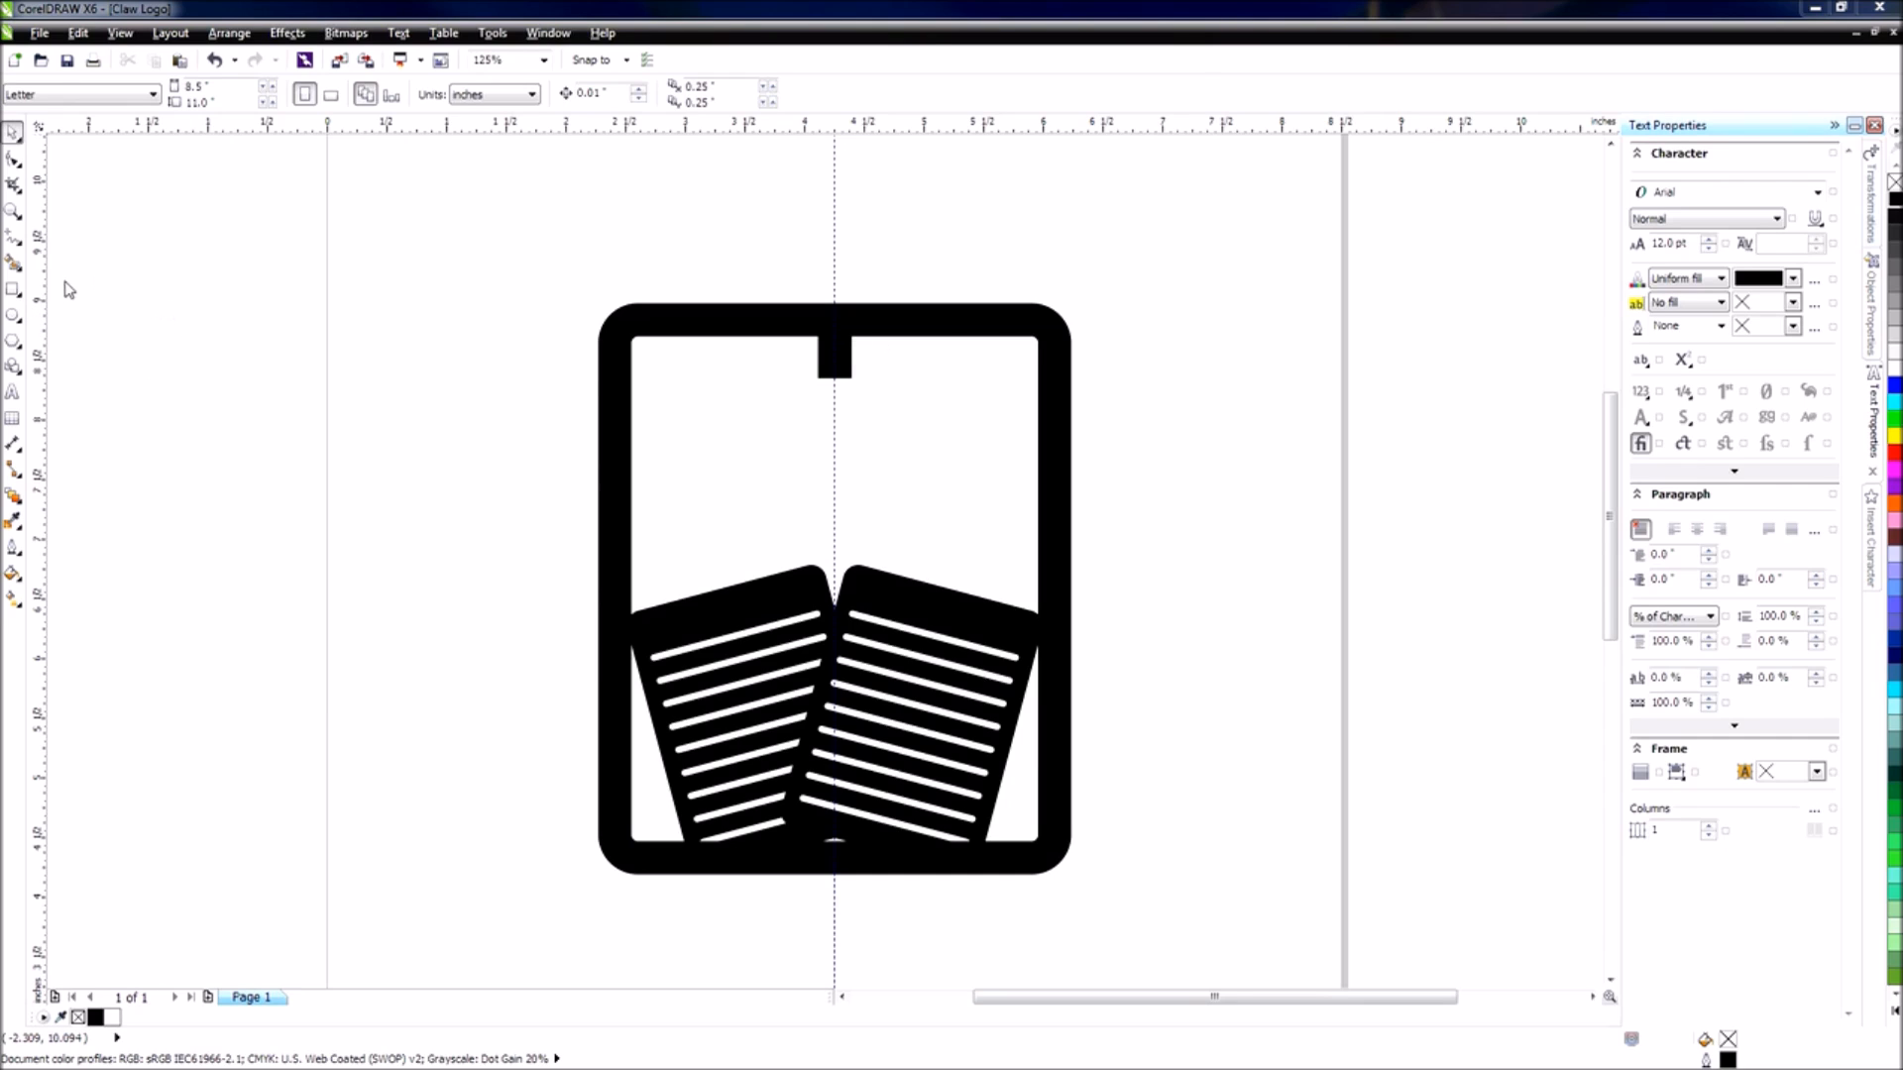
Start the Polygon tool with 3 sides and set the document's default outline width for graphic objects to None.
{"action": "left_click", "coordinate": [14, 344]}
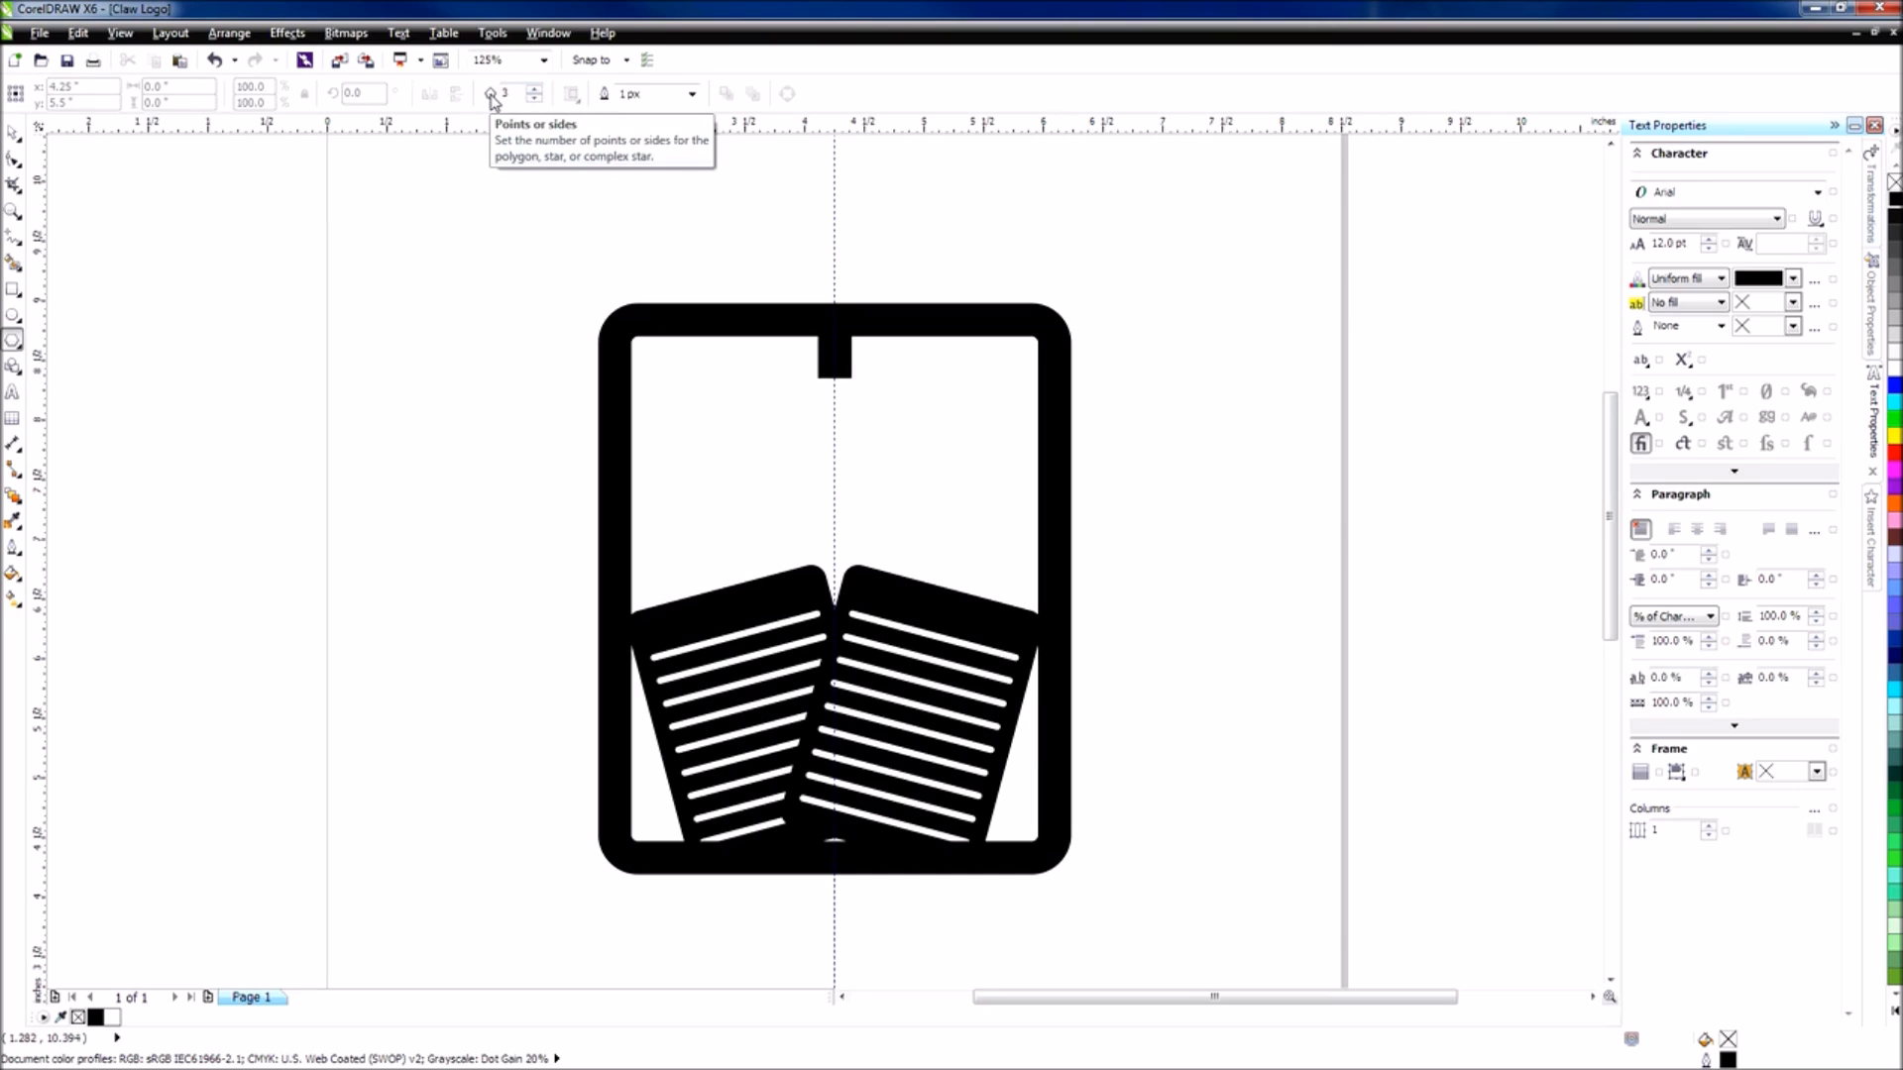
{"action": "left_click", "coordinate": [692, 93]}
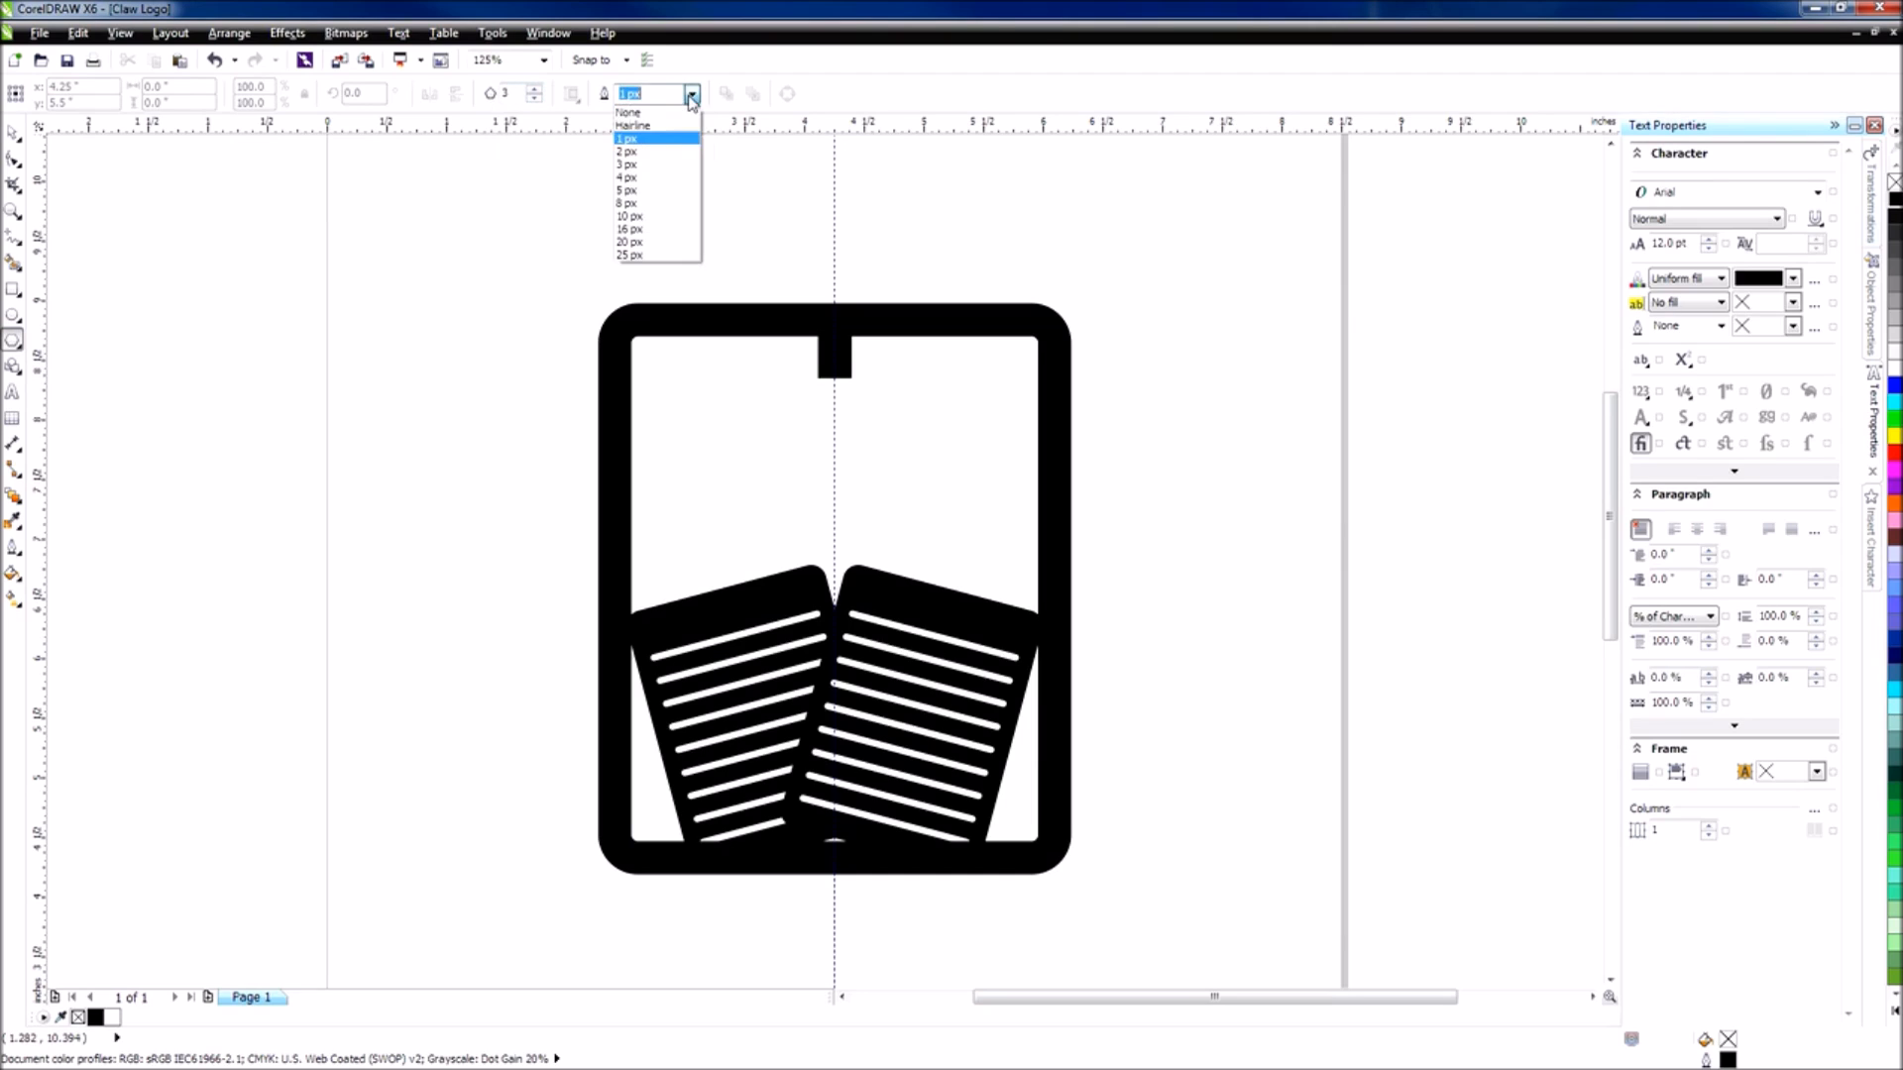
{"action": "left_click", "coordinate": [654, 134]}
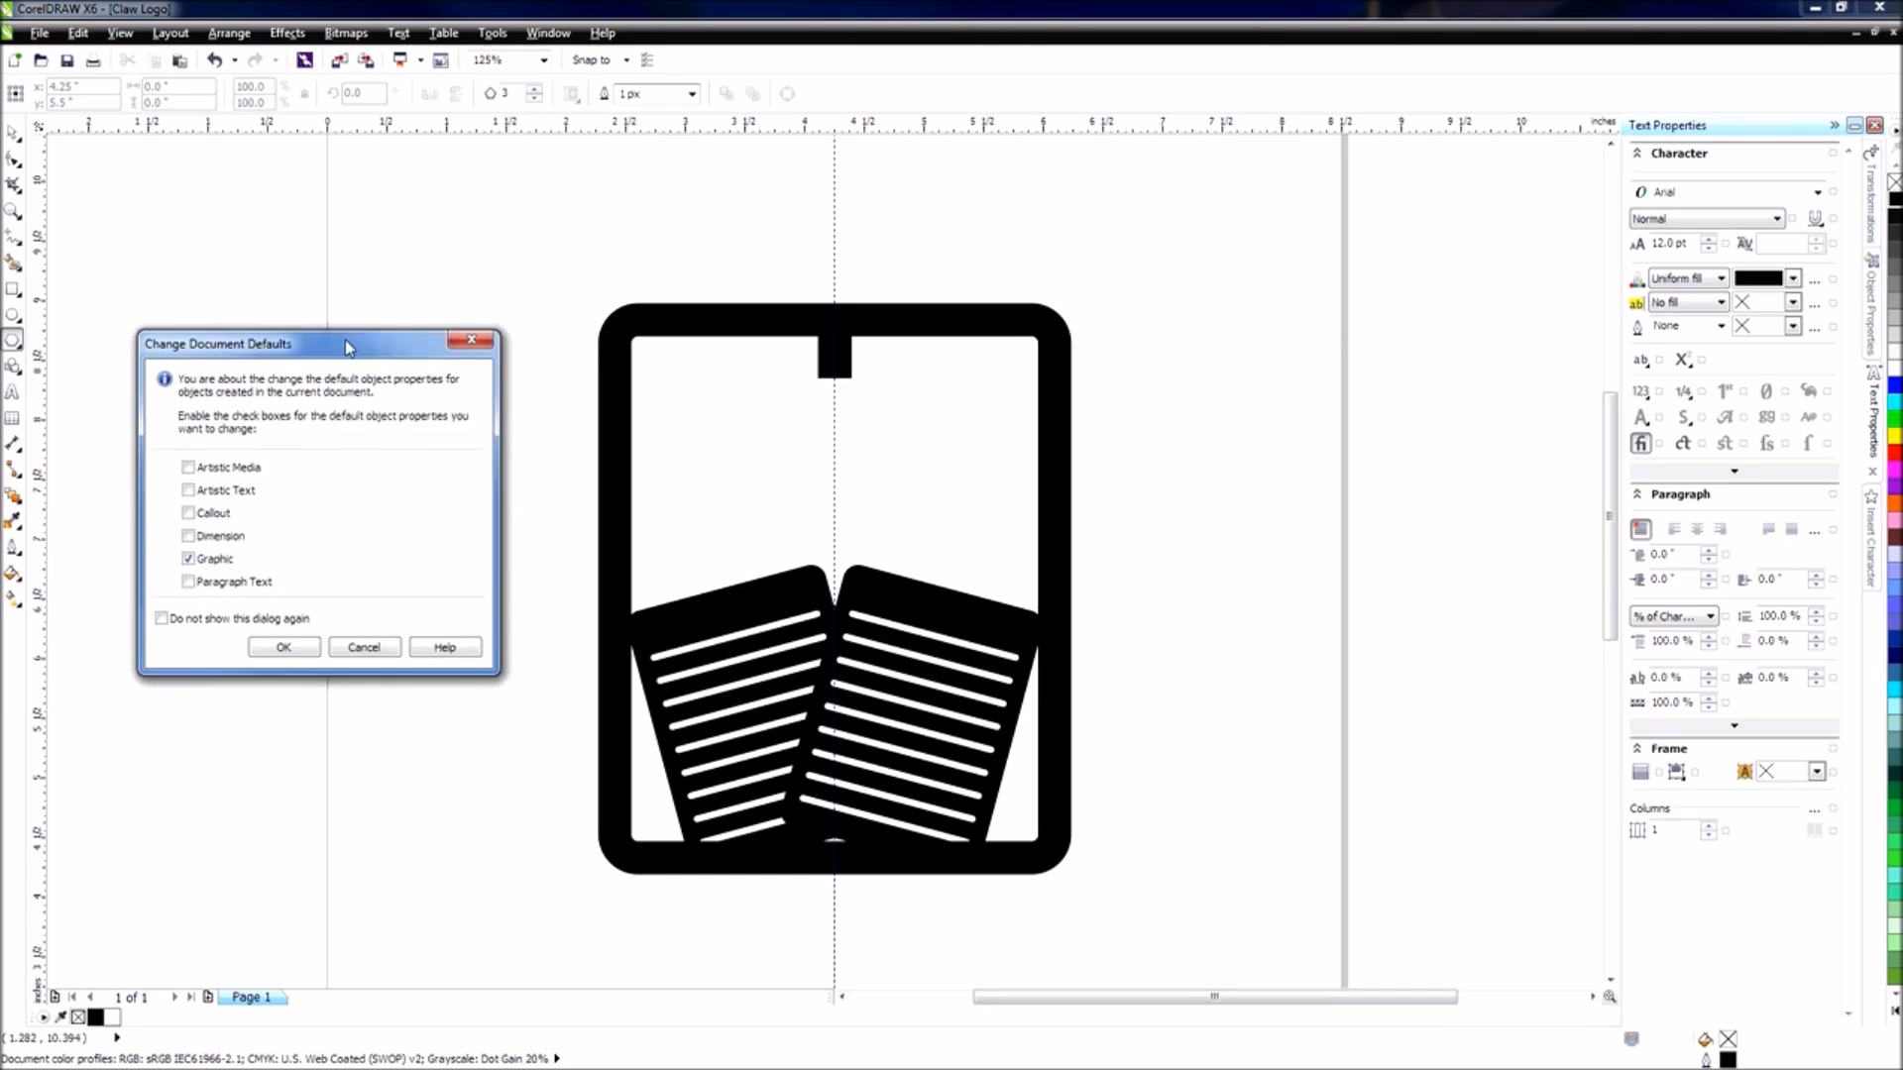
{"action": "left_click", "coordinate": [287, 639]}
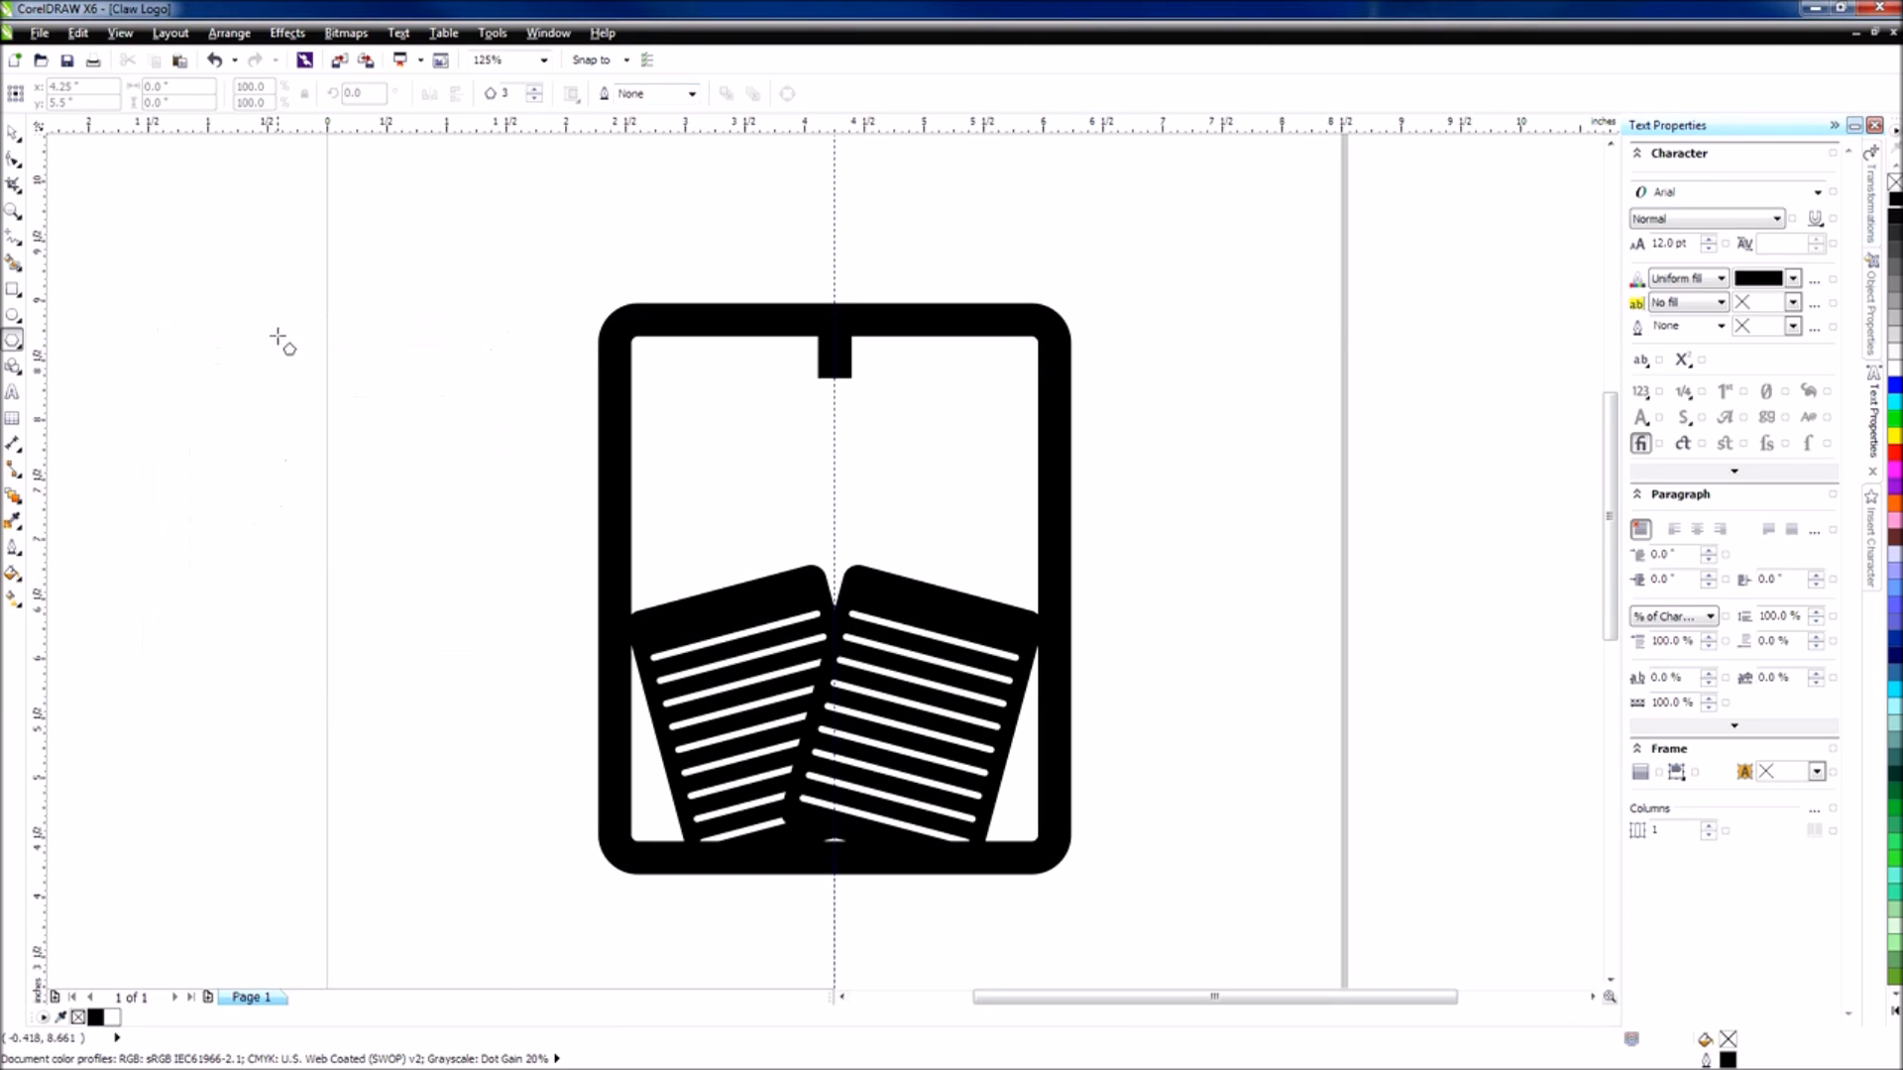
Draw a triangle about 0.68 by 0.45 in beside the page, fill it black and move it under the small rectangle.
{"action": "left_click_drag", "start_coordinate": [246, 281], "coordinate": [335, 340]}
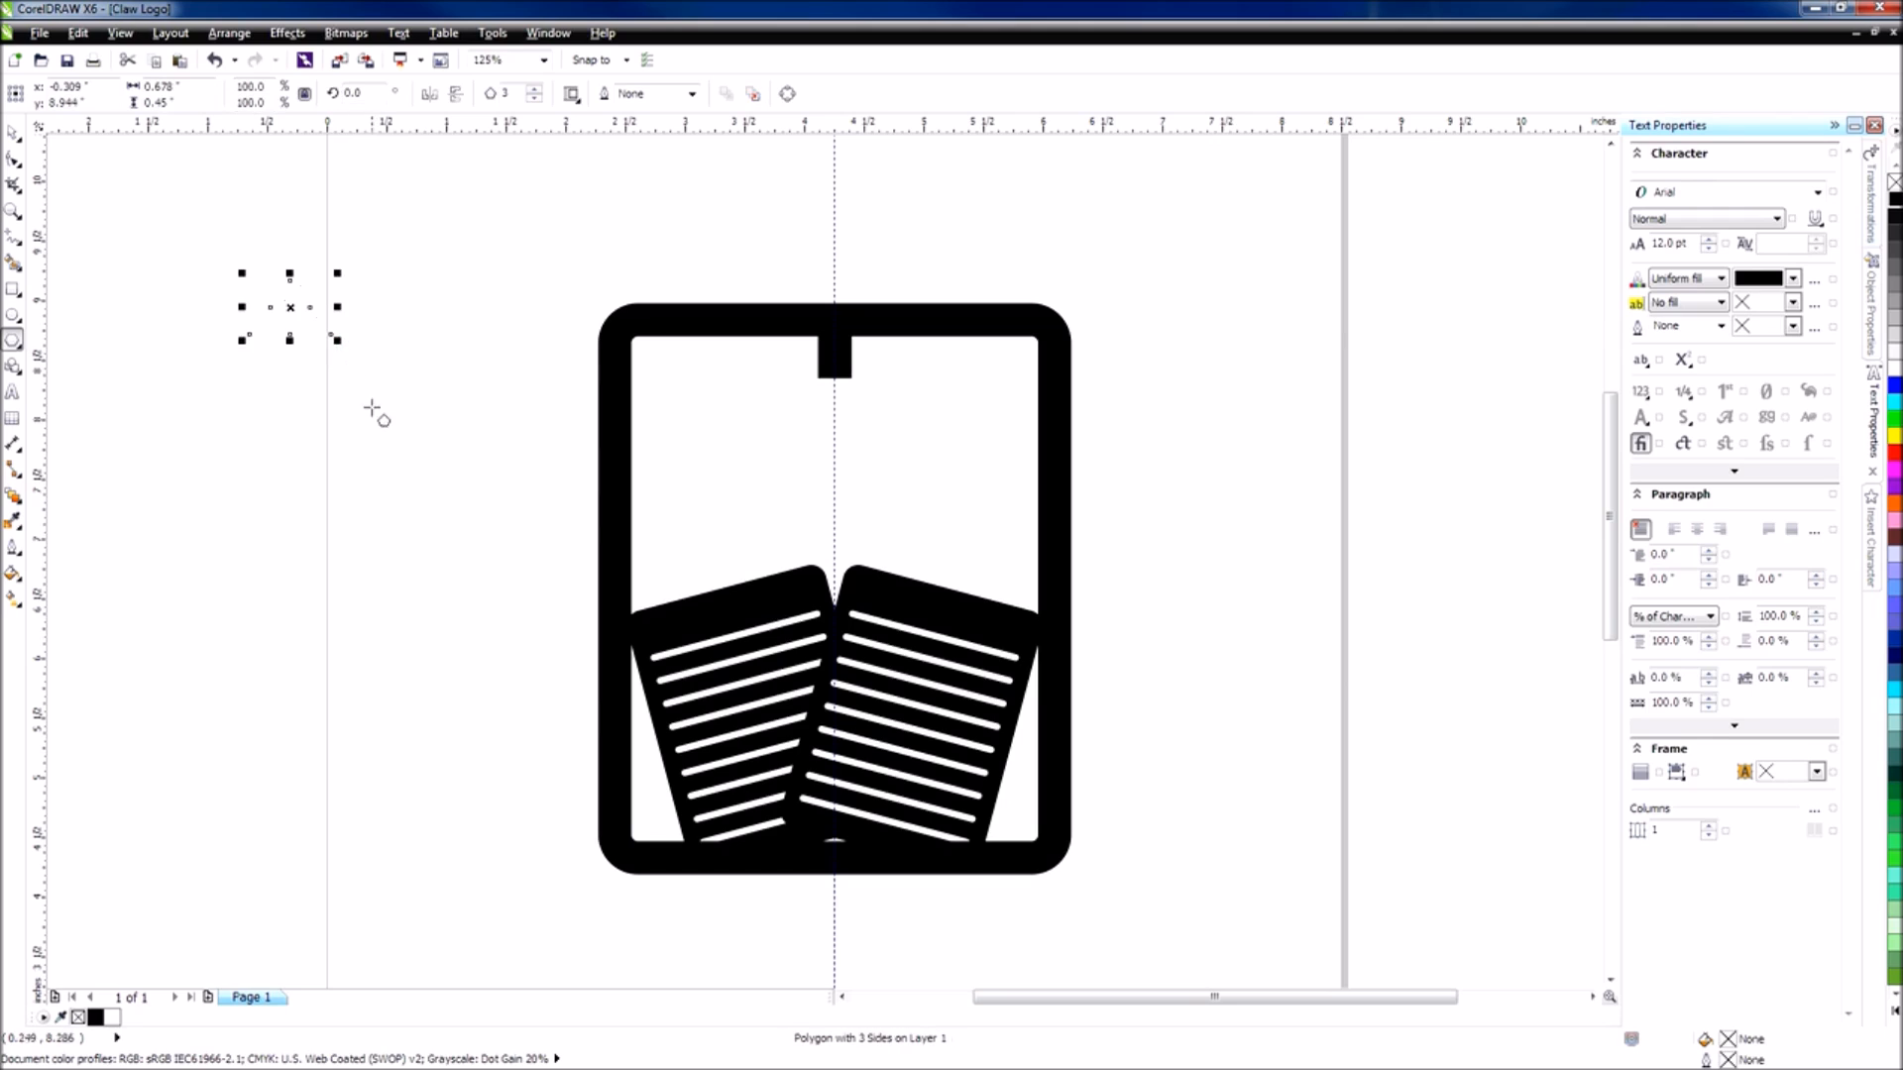
{"action": "left_click", "coordinate": [1895, 206]}
{"action": "left_click", "coordinate": [13, 132]}
{"action": "left_click_drag", "start_coordinate": [294, 312], "coordinate": [821, 397]}
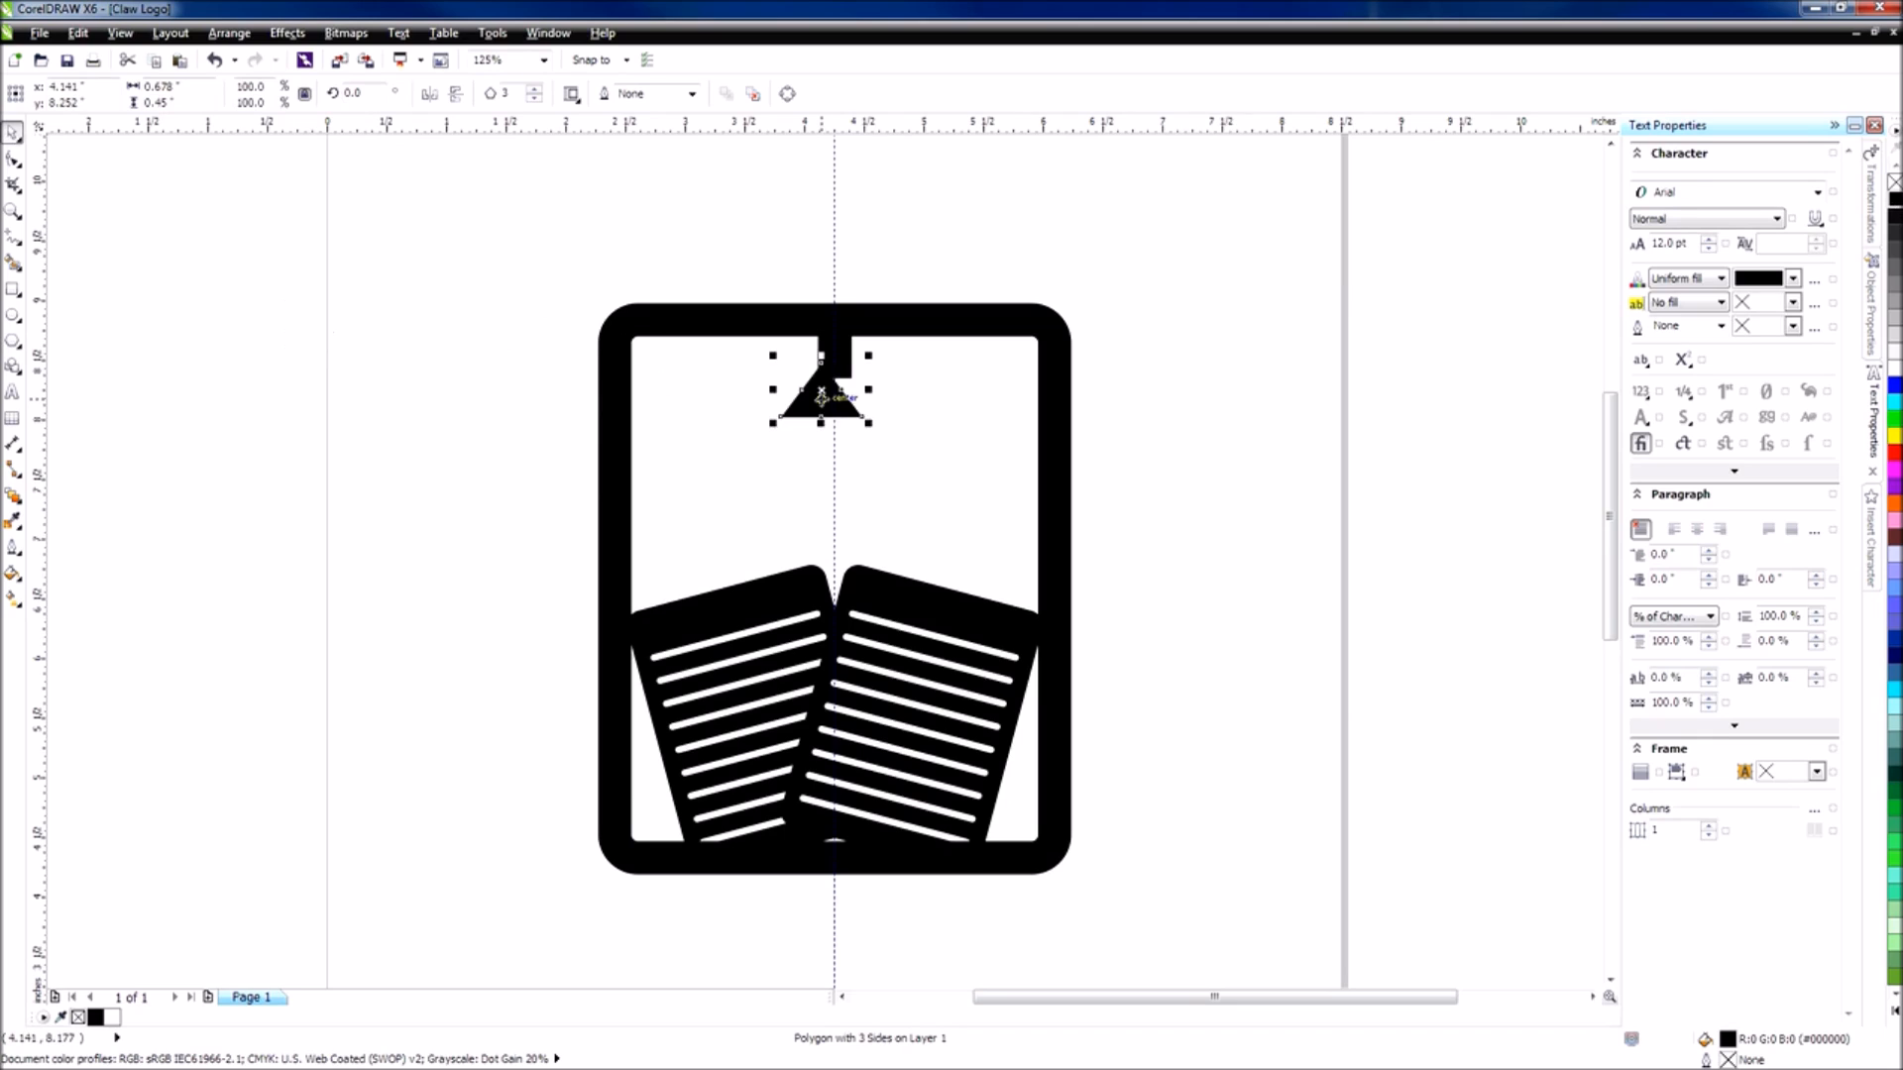
Duplicate the triangle and overlap the copy slightly to the original's right with their bases level.
{"action": "key", "text": "ctrl+d"}
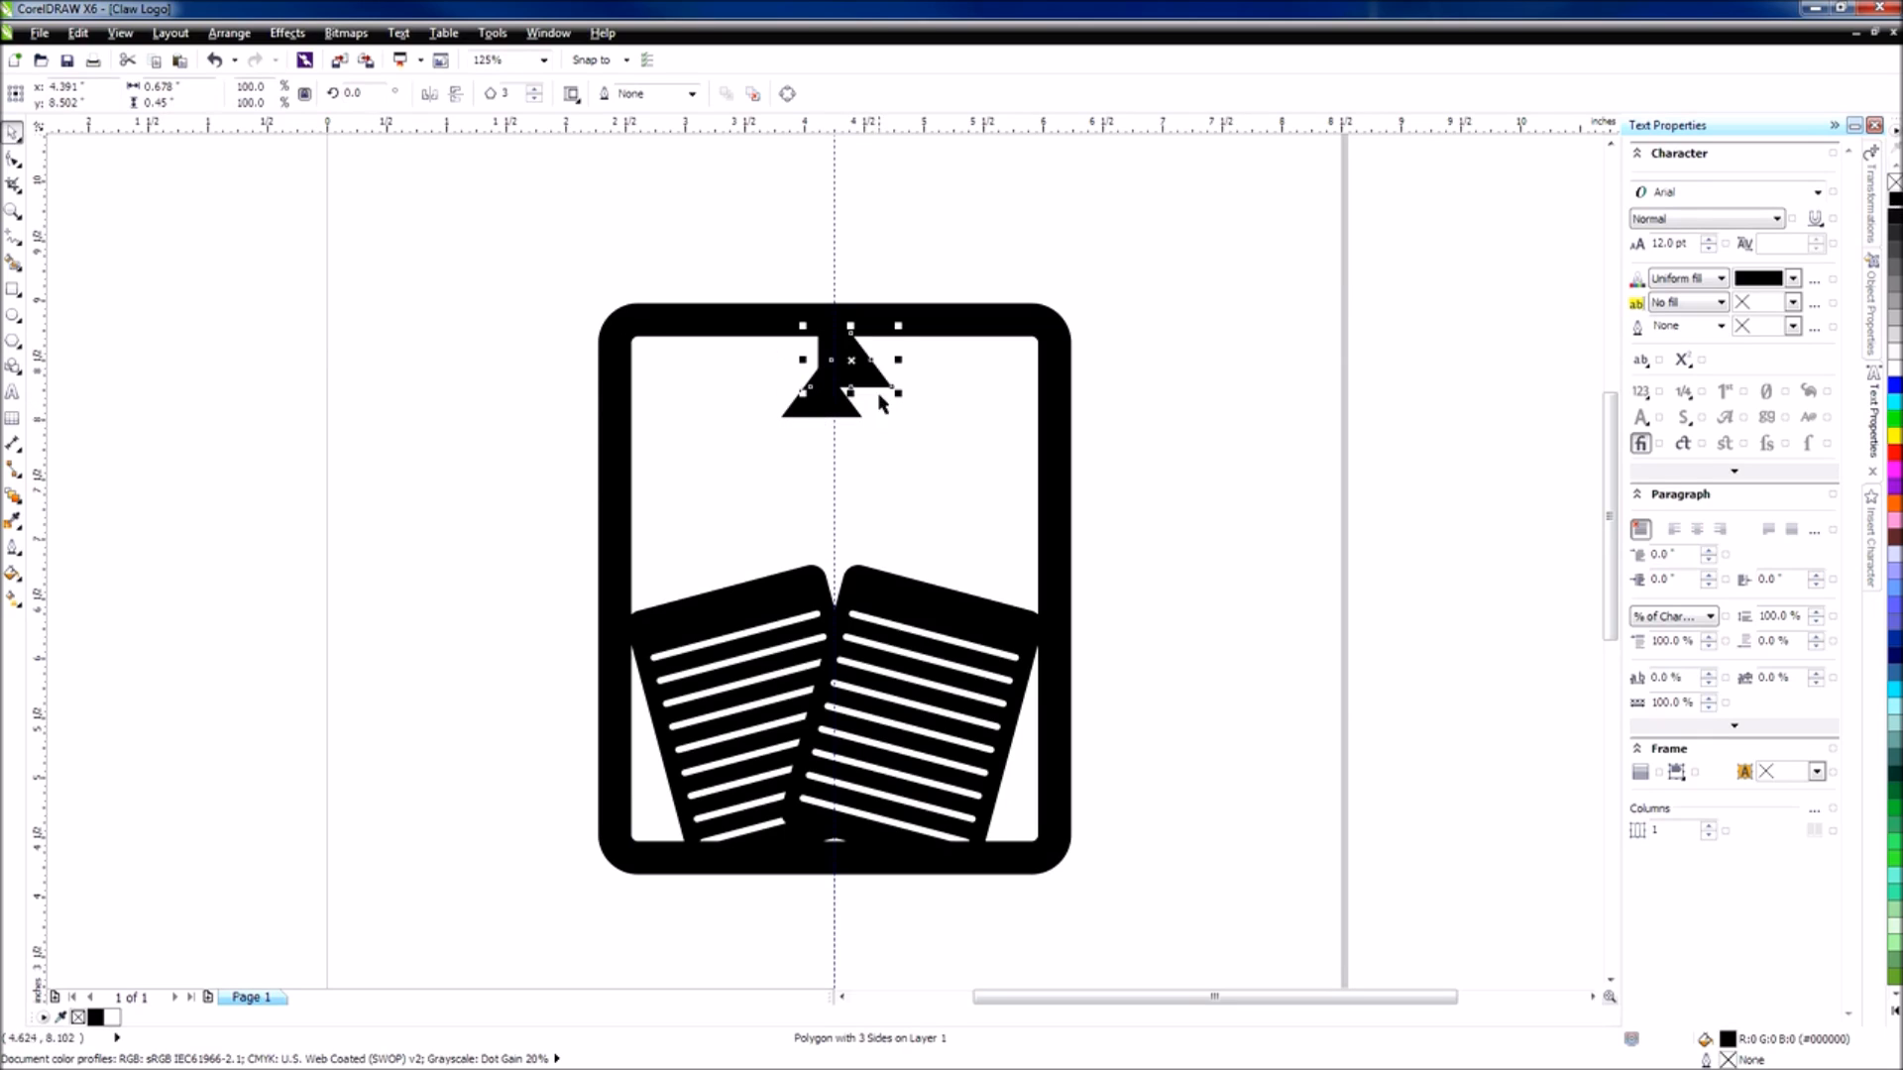
{"action": "left_click_drag", "start_coordinate": [853, 359], "coordinate": [854, 388]}
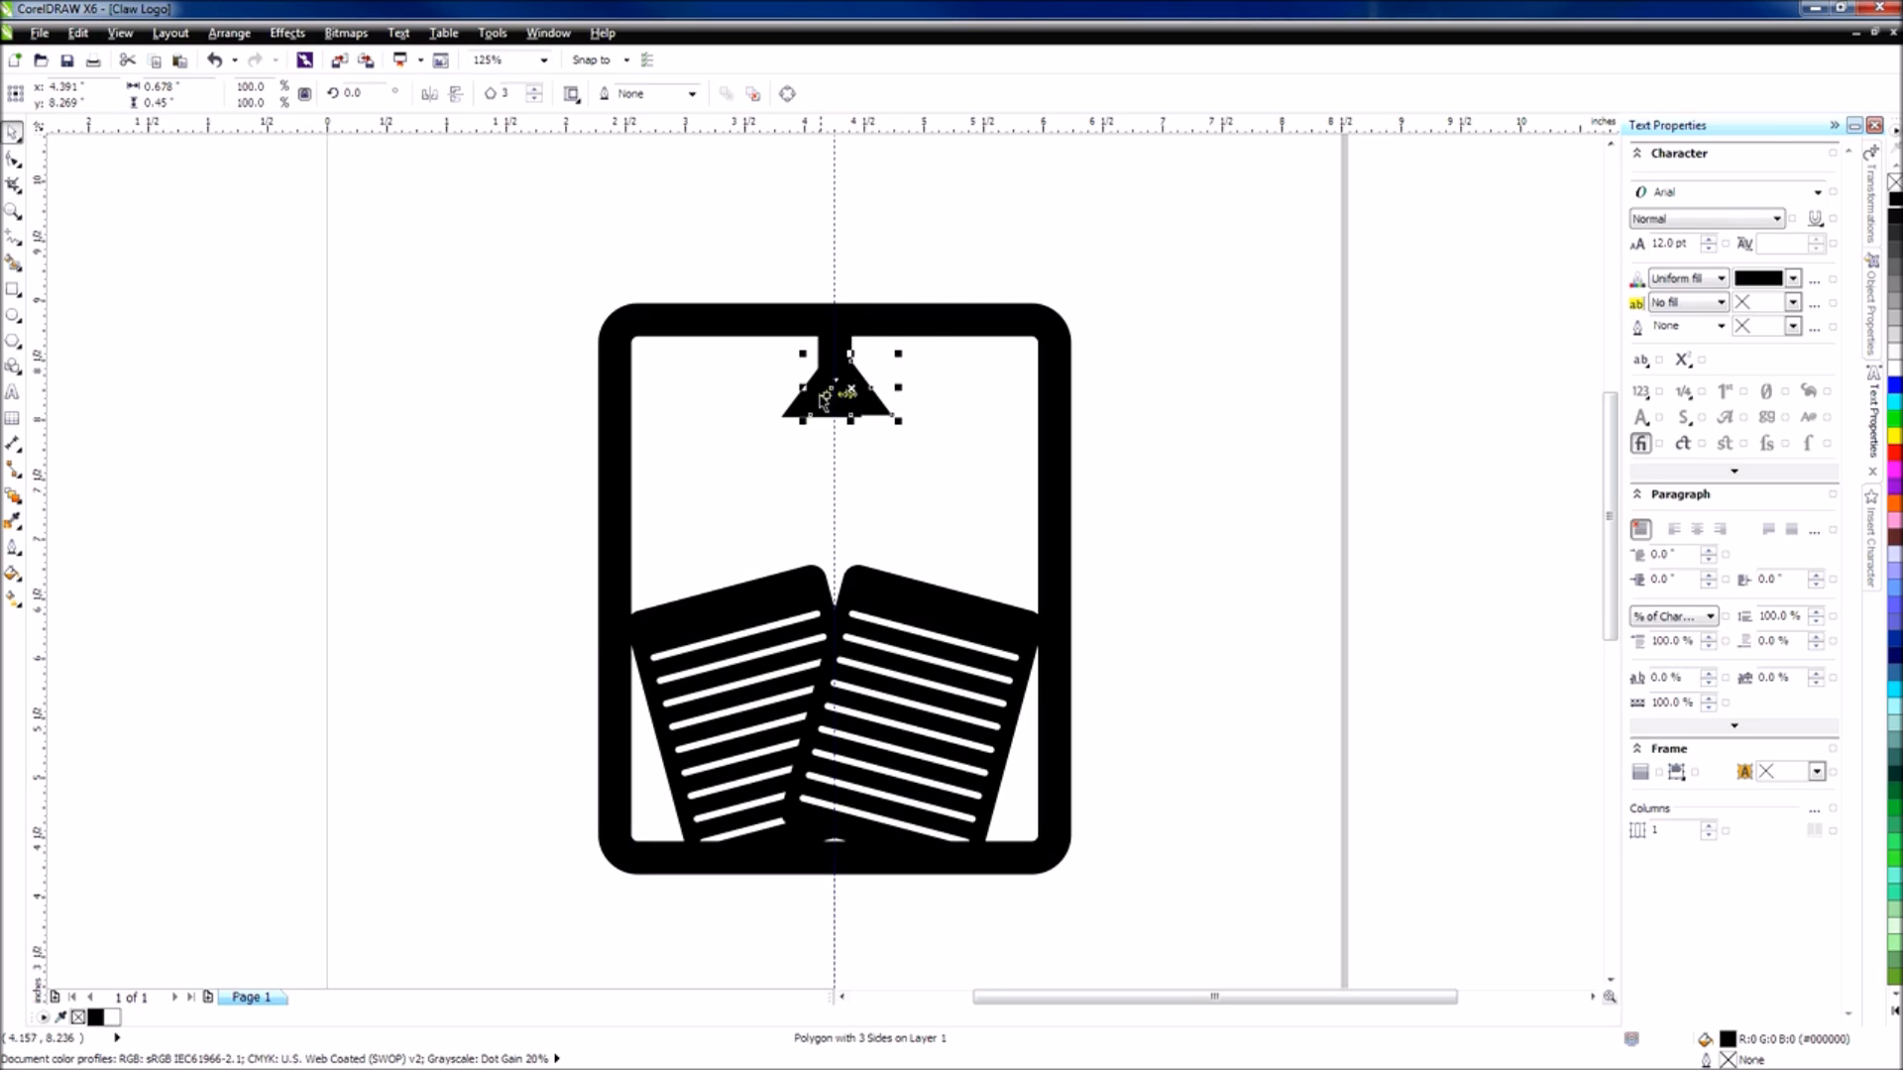
{"action": "left_click", "coordinate": [836, 389], "text": "shift"}
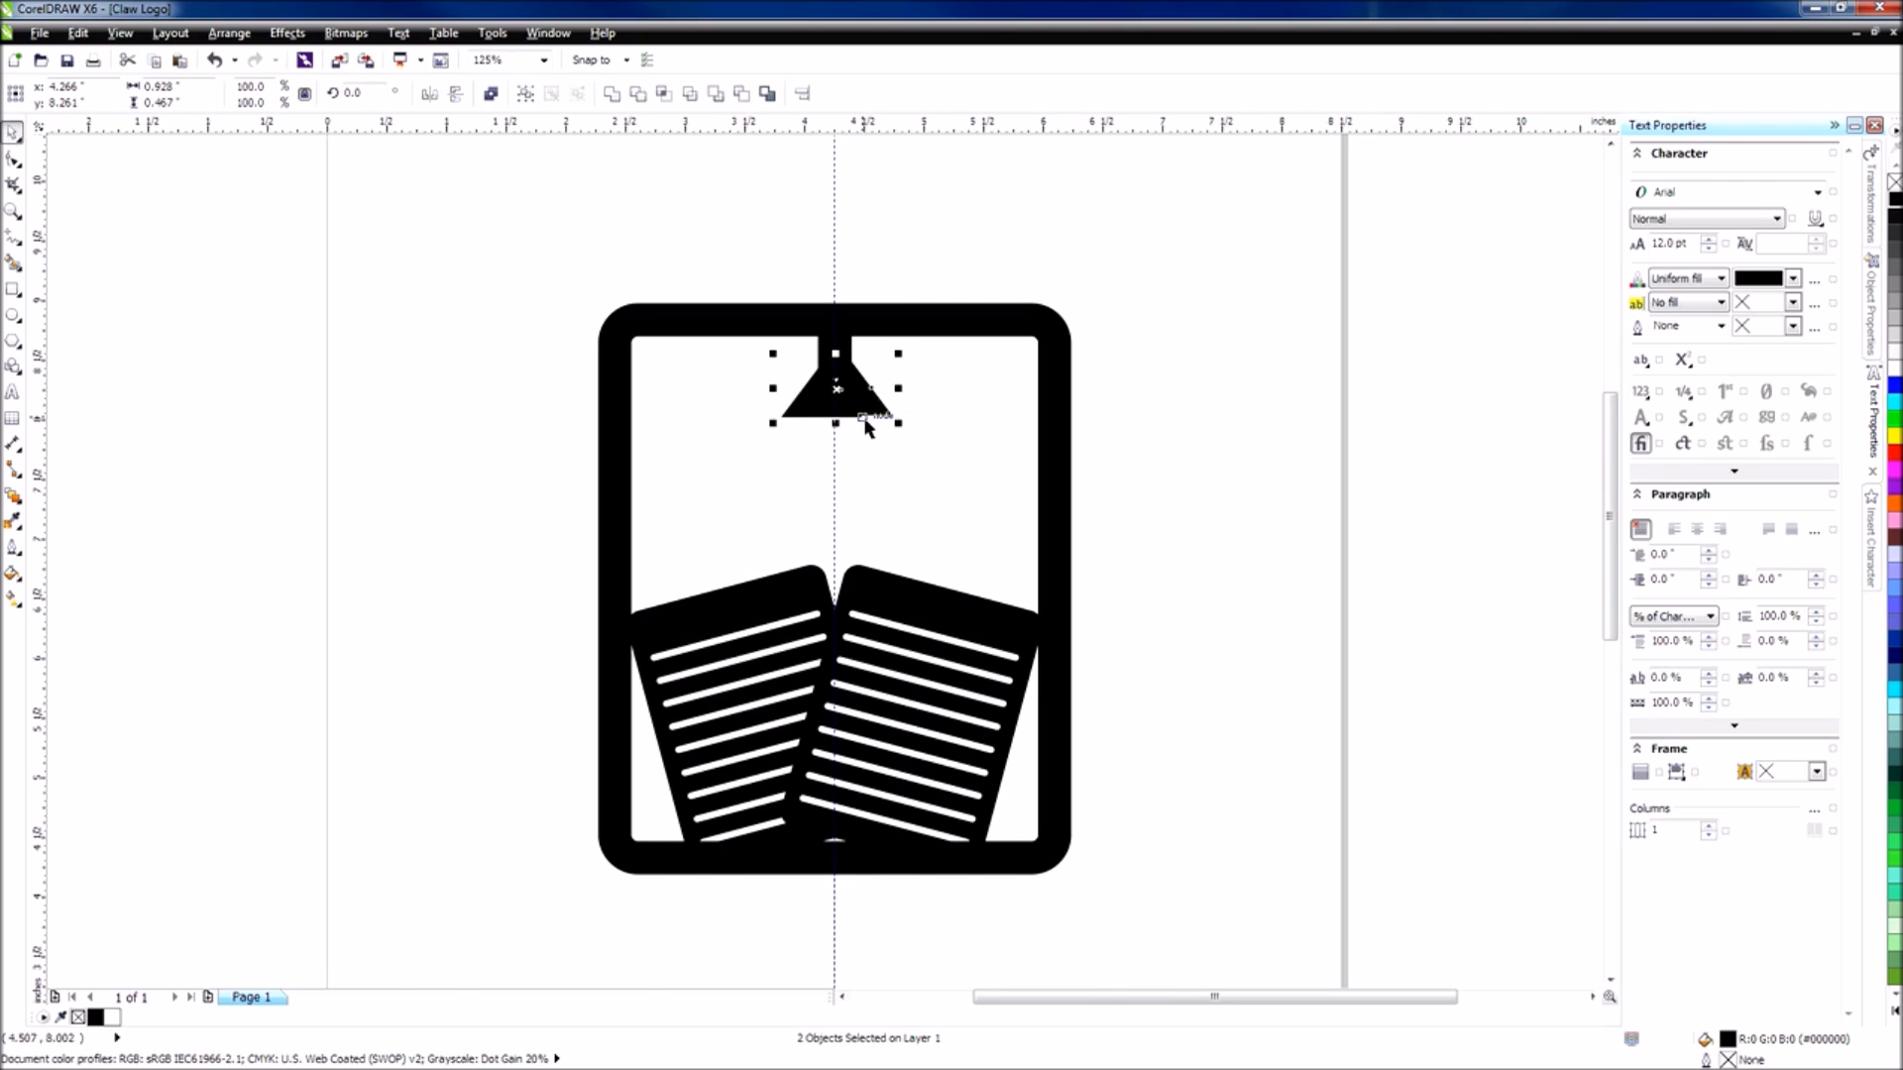
{"action": "scroll", "coordinate": [885, 416], "scroll_direction": "up", "scroll_amount": 2}
{"action": "left_click_drag", "start_coordinate": [872, 412], "coordinate": [819, 421]}
{"action": "left_click", "coordinate": [897, 377]}
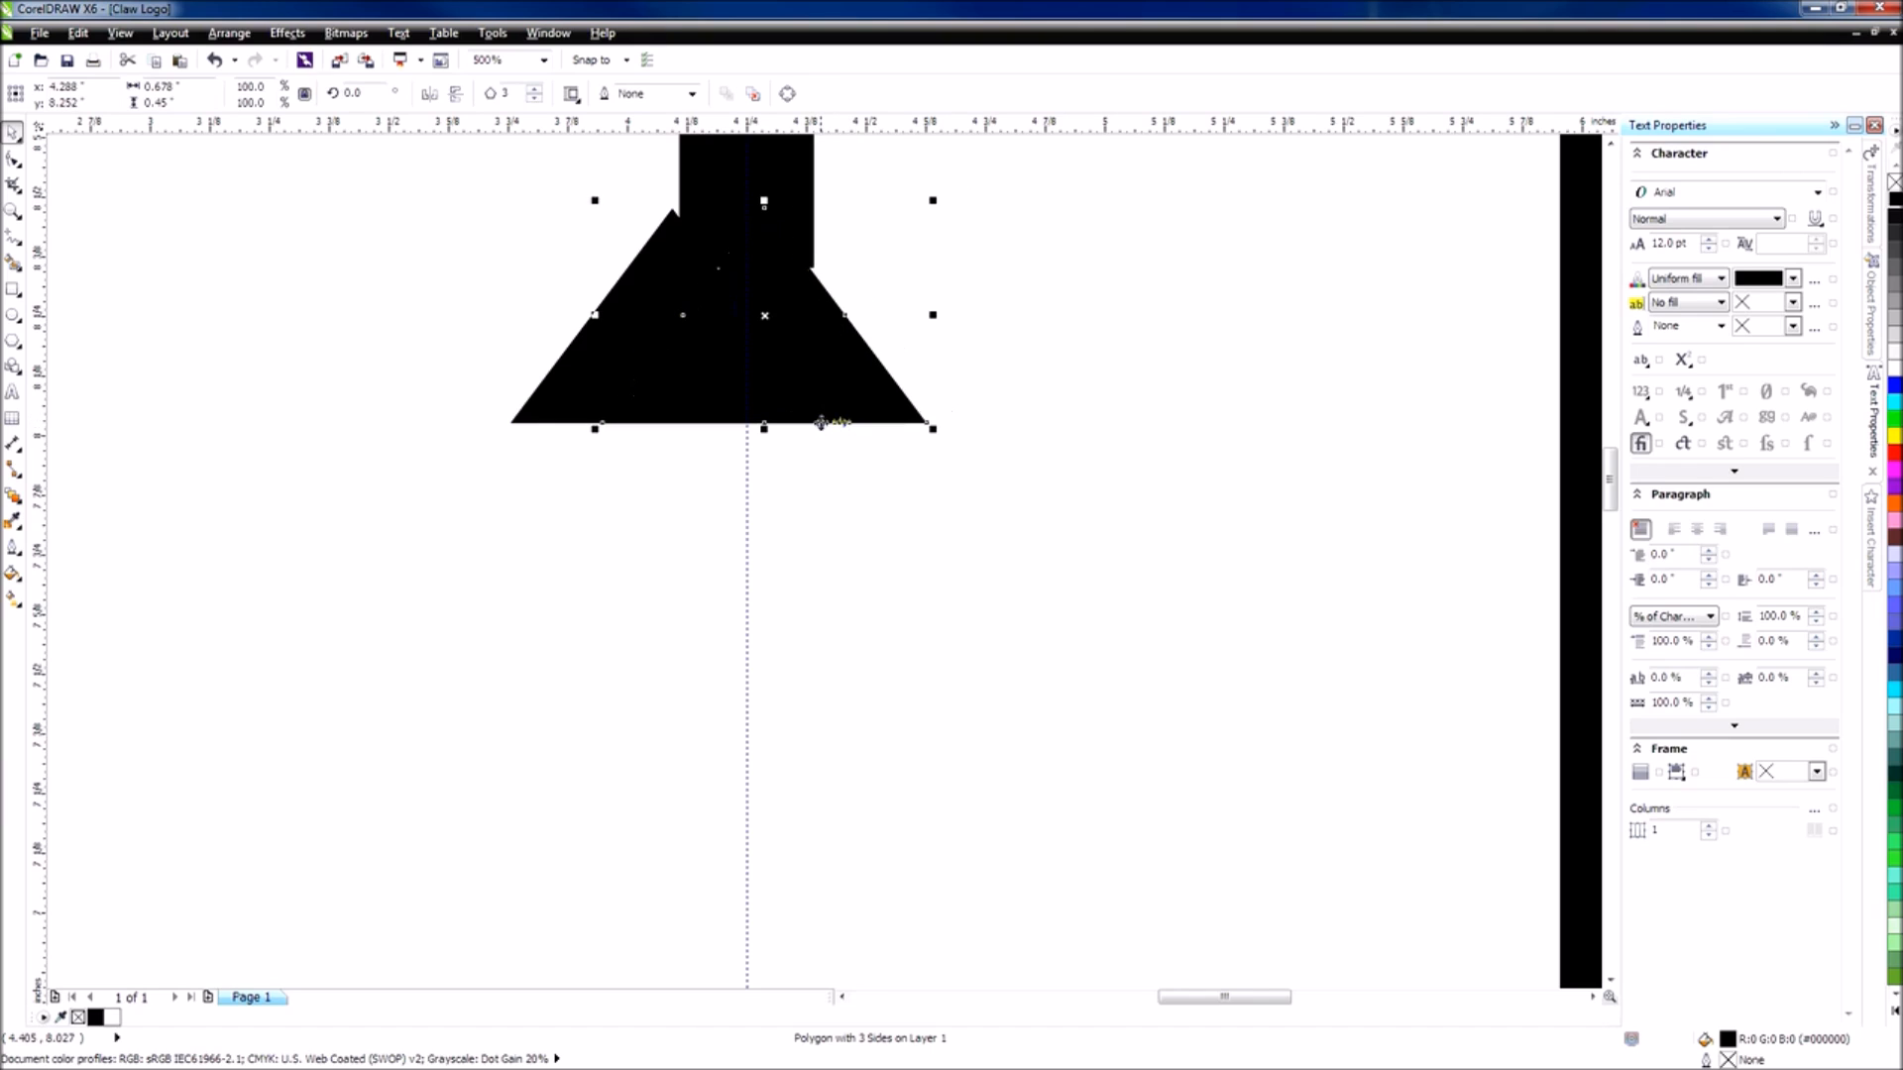
Group the two triangles and snap the group's centre to the vertical guideline, just below the frame's top bar.
{"action": "left_click", "coordinate": [651, 270], "text": "shift"}
{"action": "left_click", "coordinate": [520, 97]}
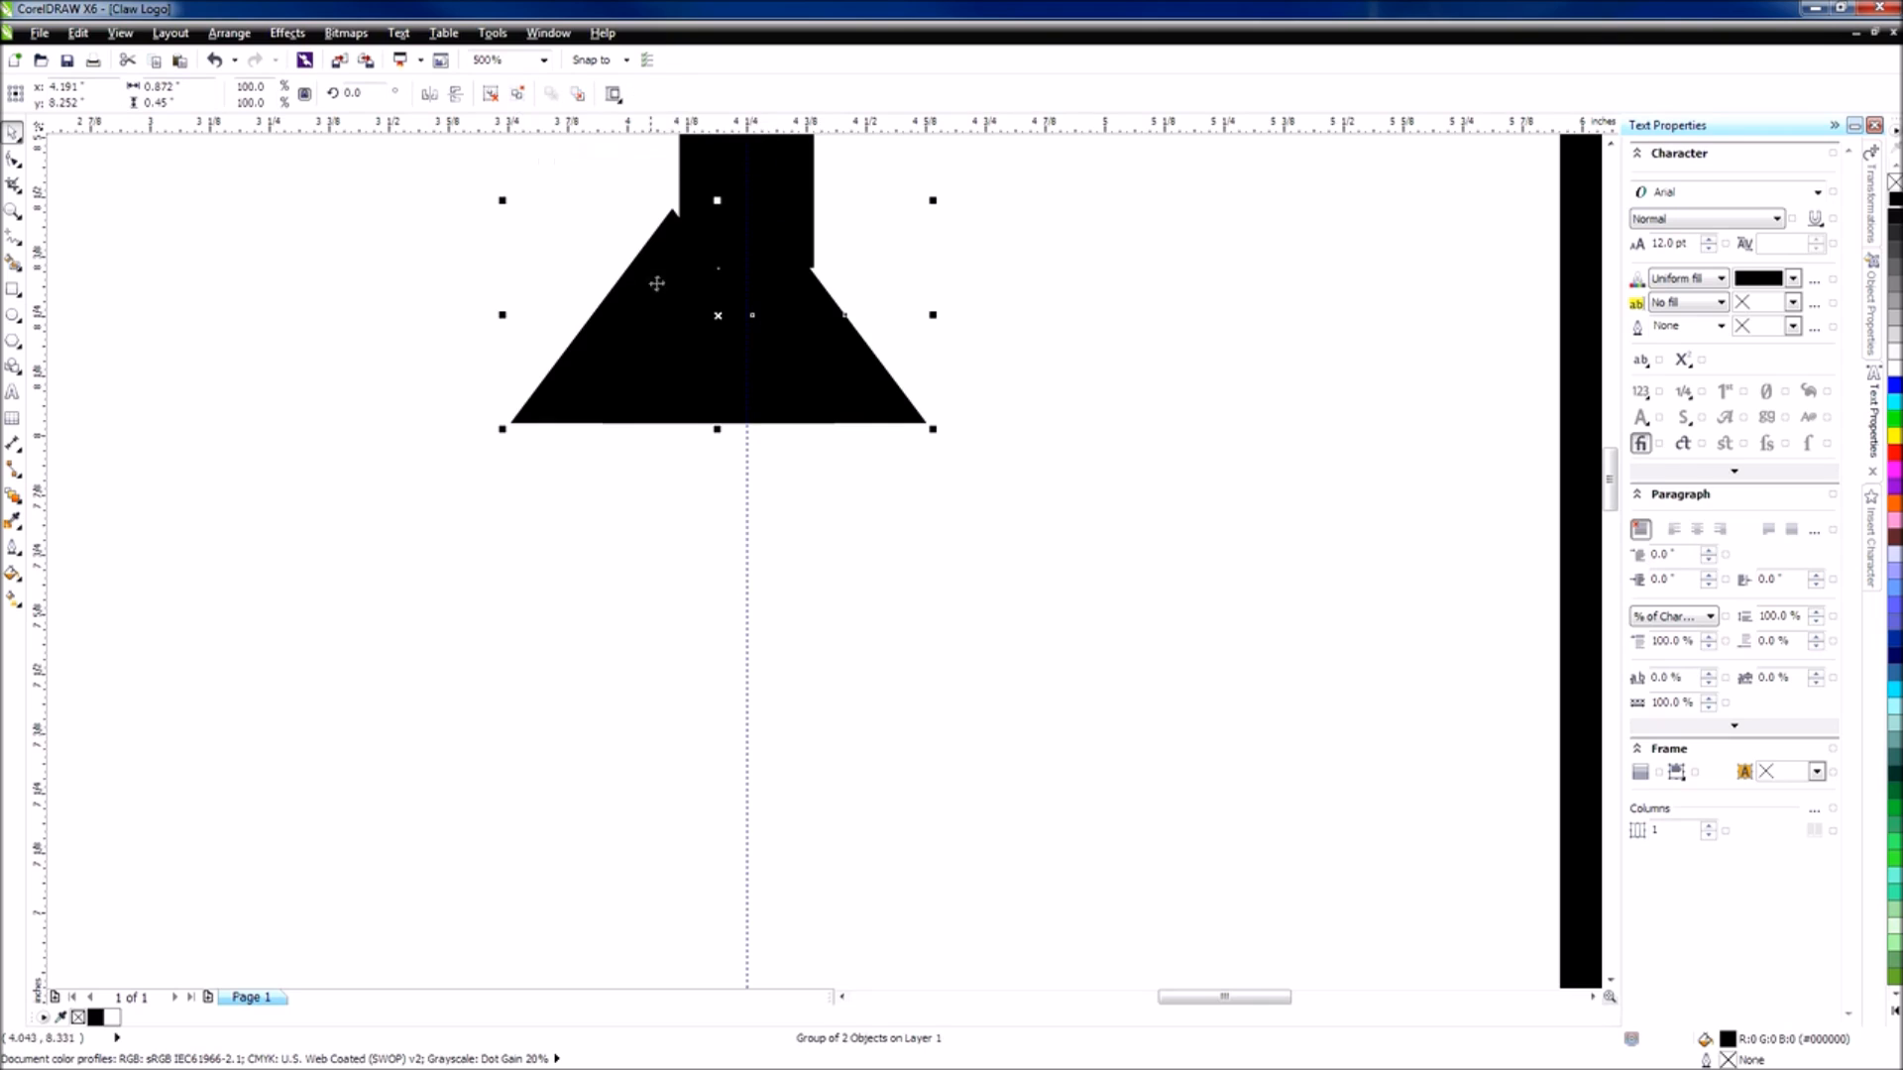
{"action": "left_click_drag", "start_coordinate": [718, 316], "coordinate": [747, 287]}
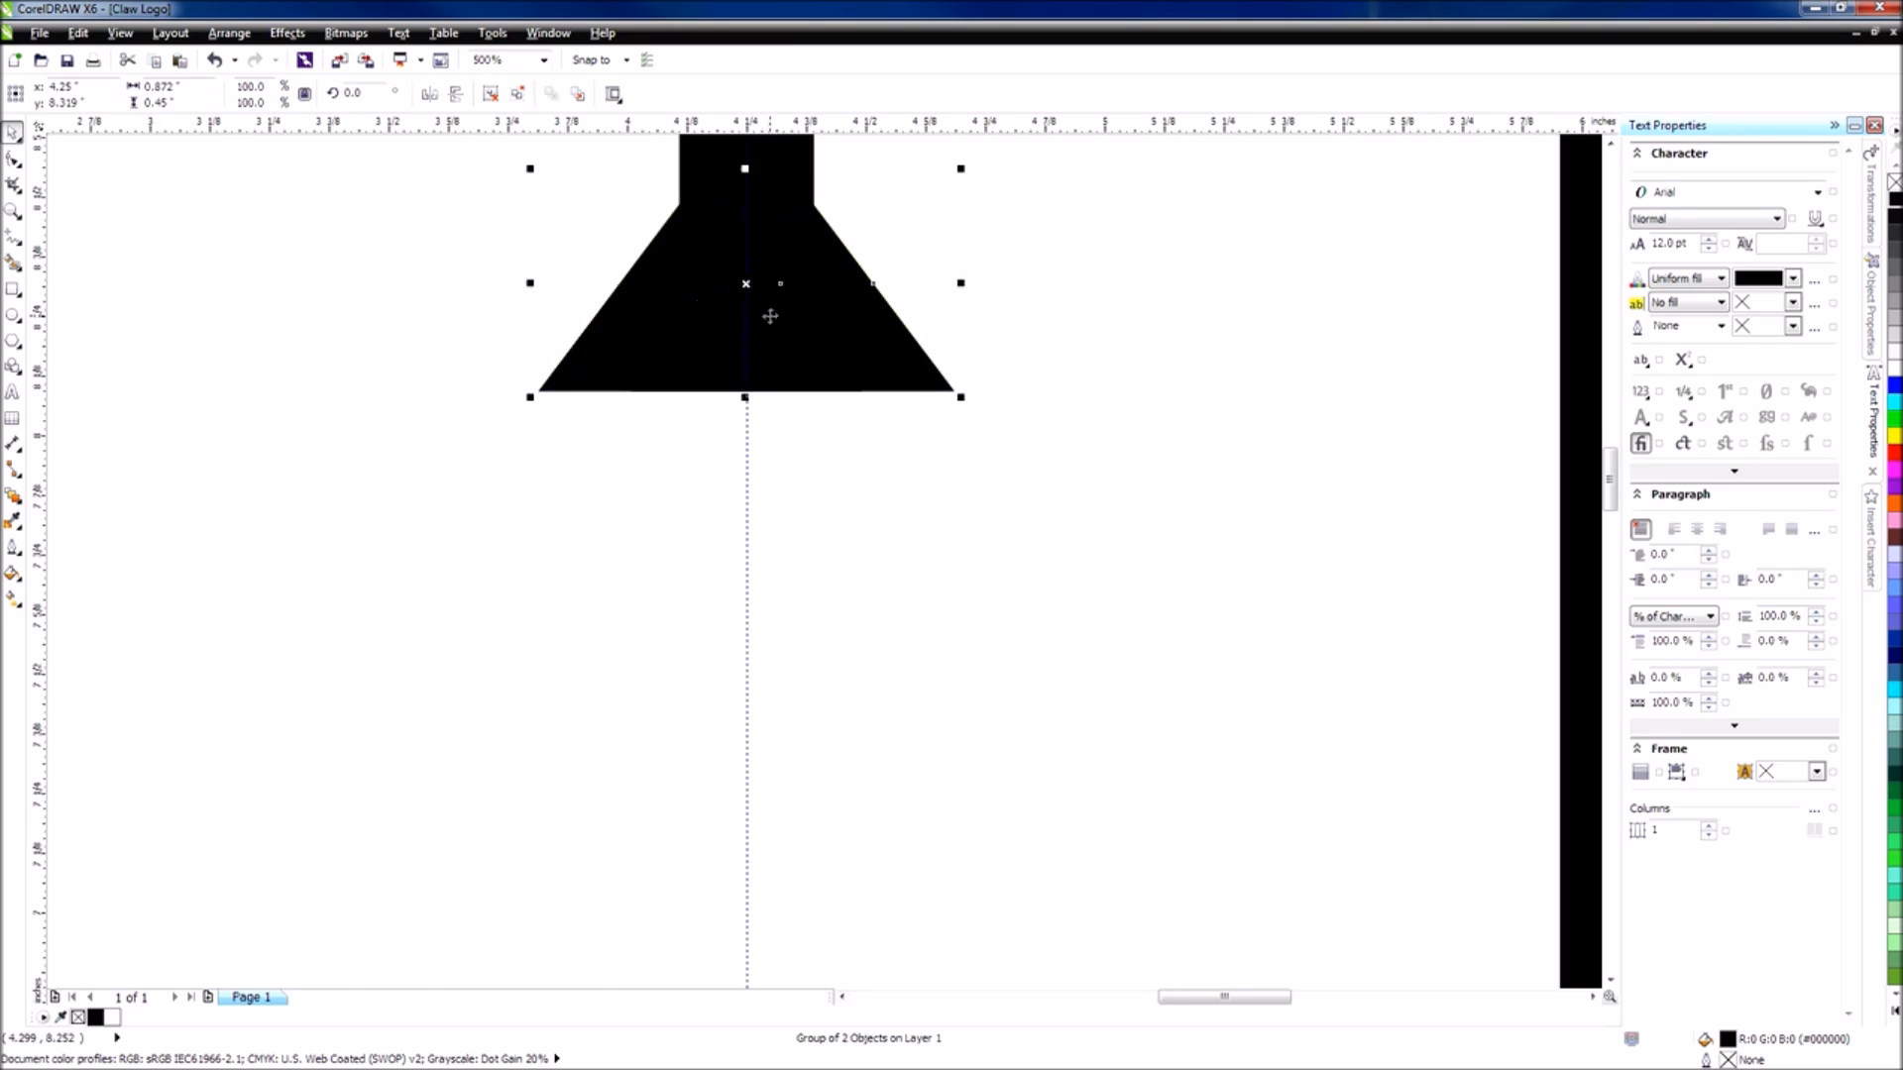
Widen the triangle group symmetrically to about 1.05 in and move it up along the guideline, closer to the frame's top bar.
{"action": "scroll", "coordinate": [771, 309], "scroll_direction": "down", "scroll_amount": 1}
{"action": "left_click_drag", "start_coordinate": [865, 299], "coordinate": [888, 297]}
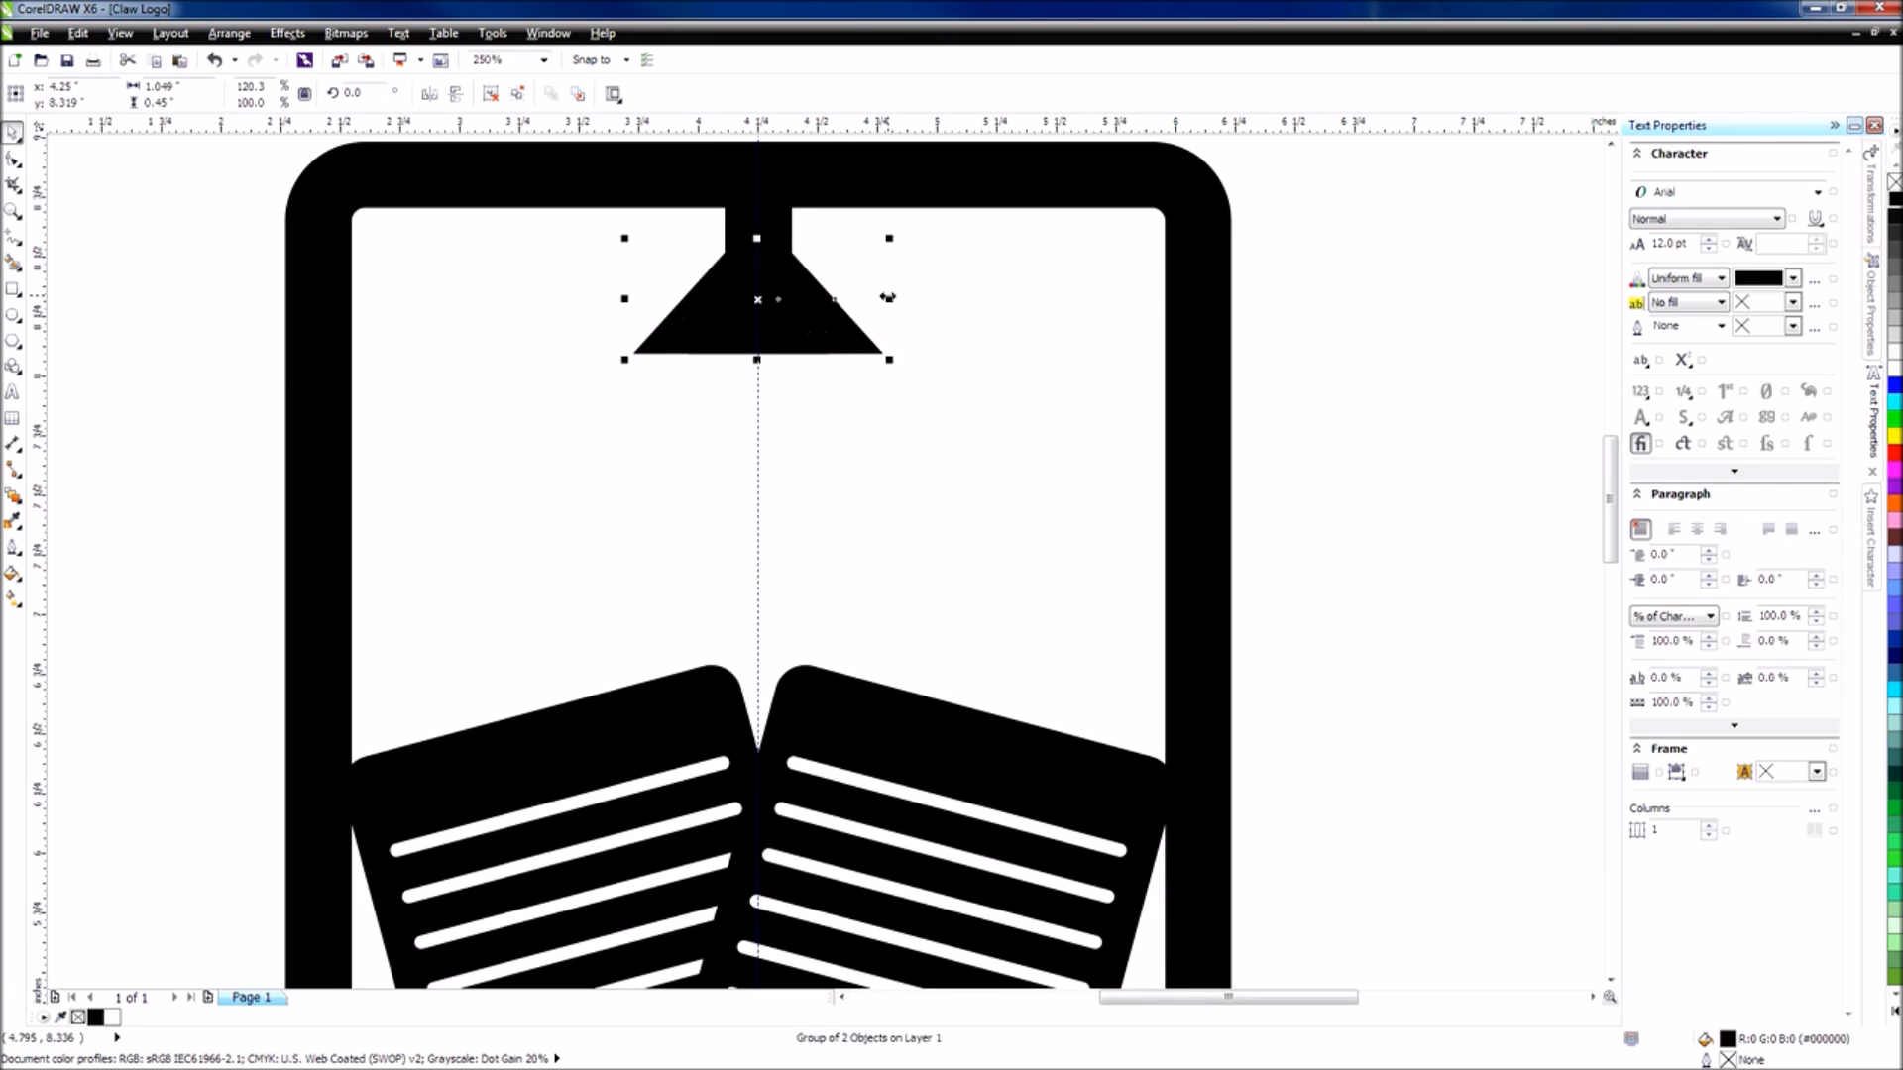
{"action": "left_click_drag", "start_coordinate": [808, 325], "coordinate": [808, 307]}
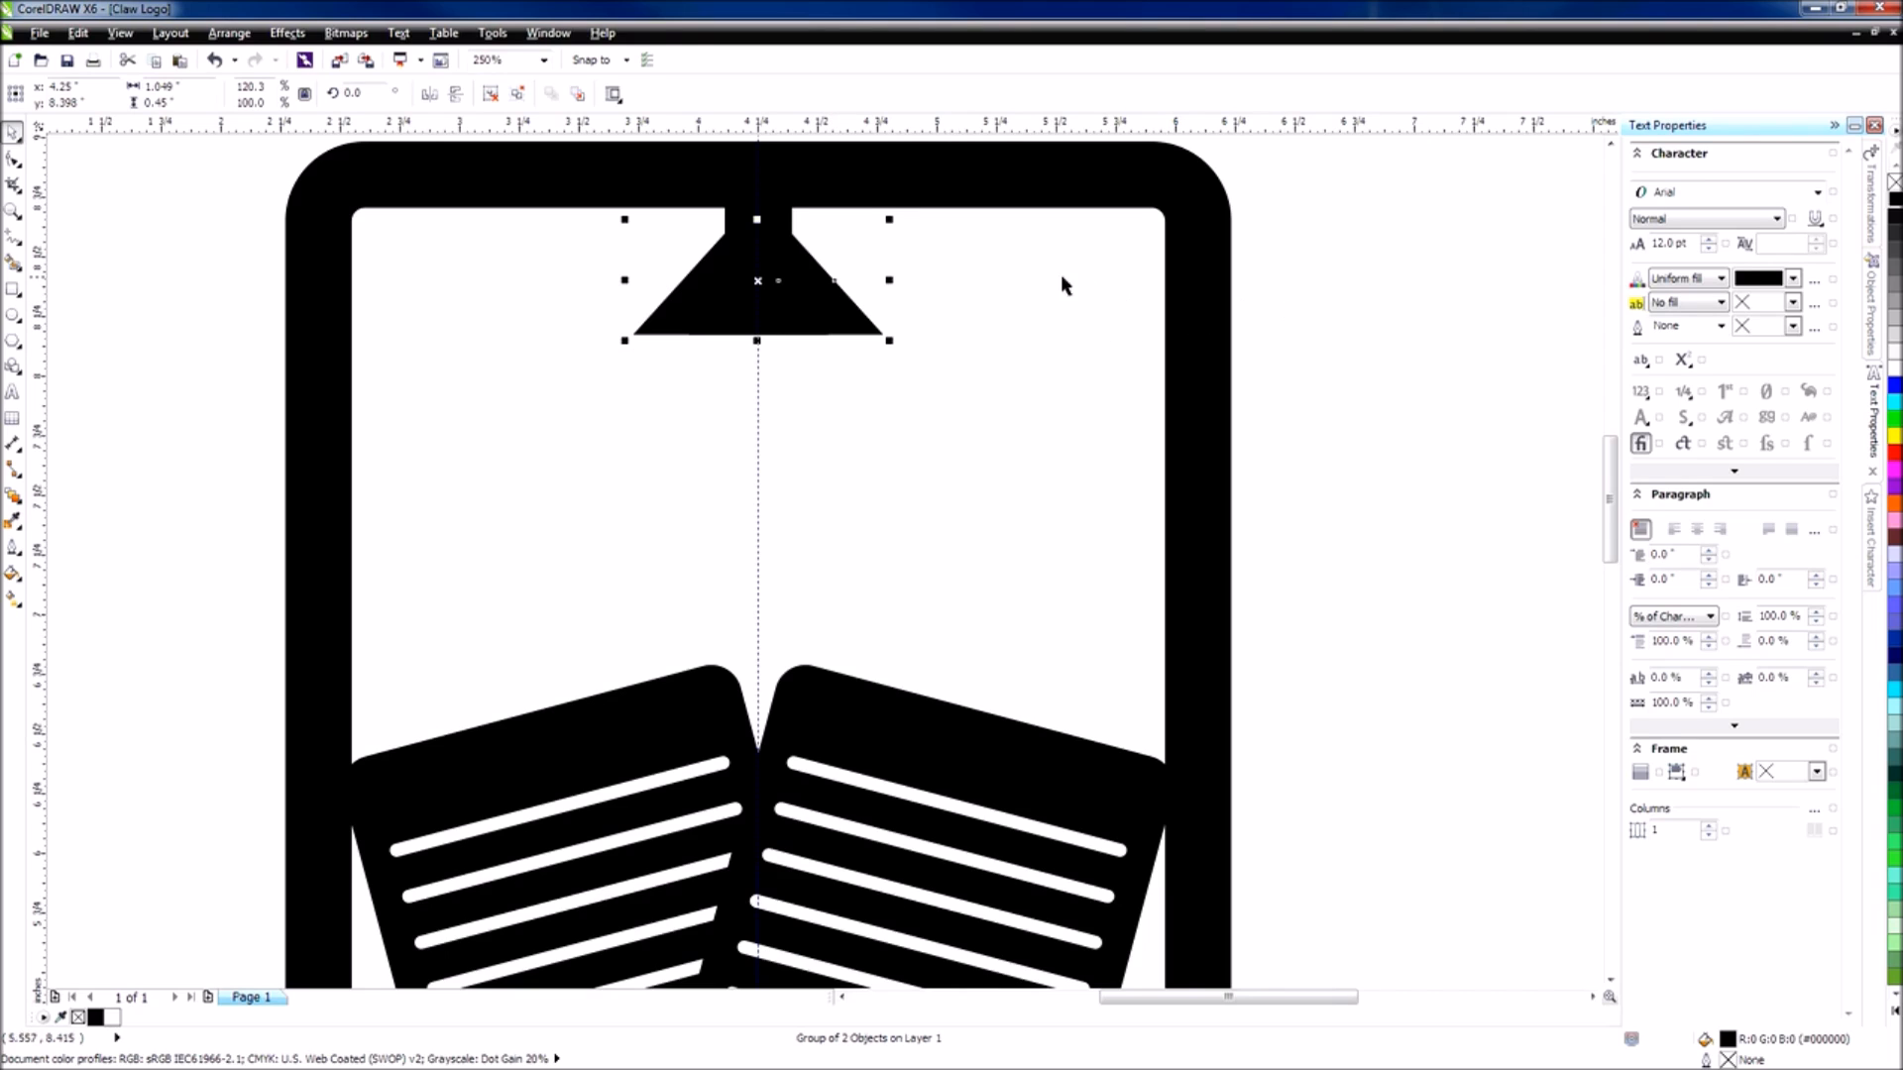
{"action": "left_click", "coordinate": [964, 319]}
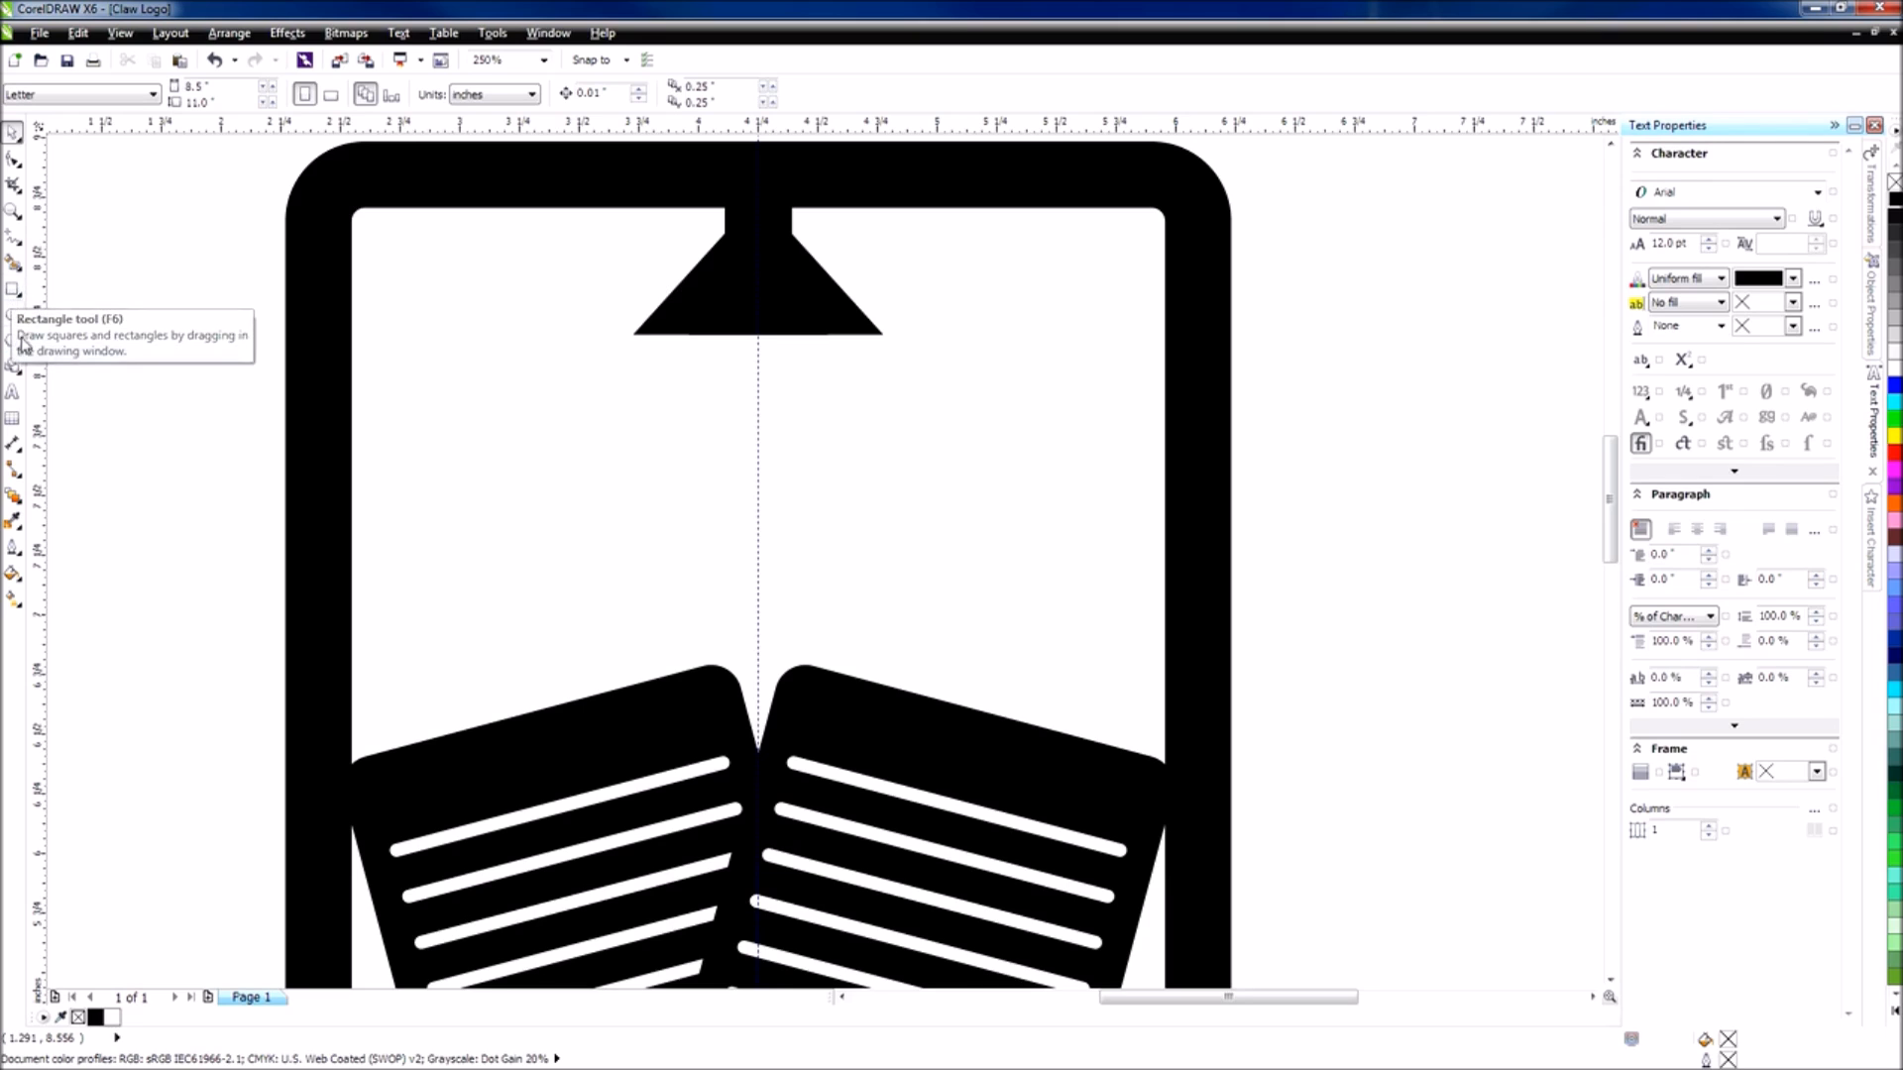
Draw a two-segment claw arm left of the triangles, one 45-degree diagonal leading into a vertical segment, about 0.2 by 0.46 in overall.
{"action": "left_click", "coordinate": [13, 240]}
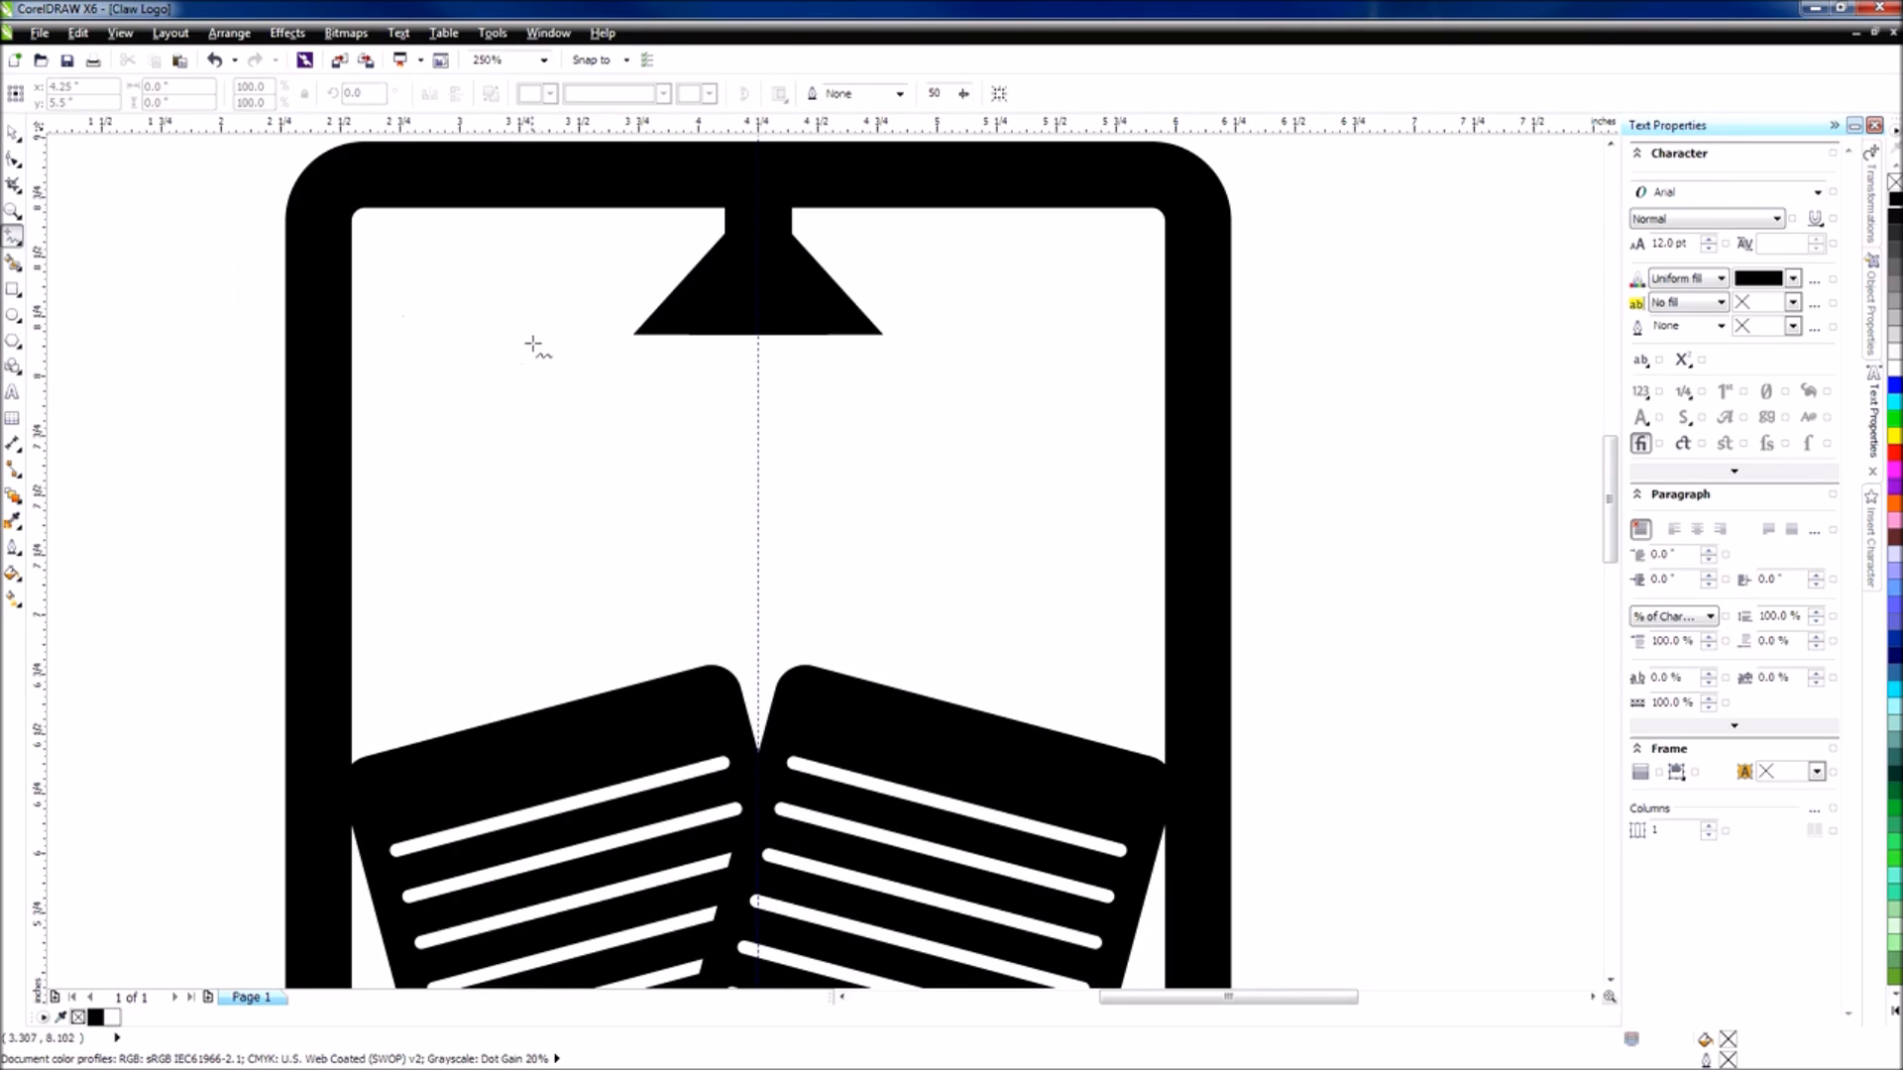
{"action": "left_click", "coordinate": [556, 305]}
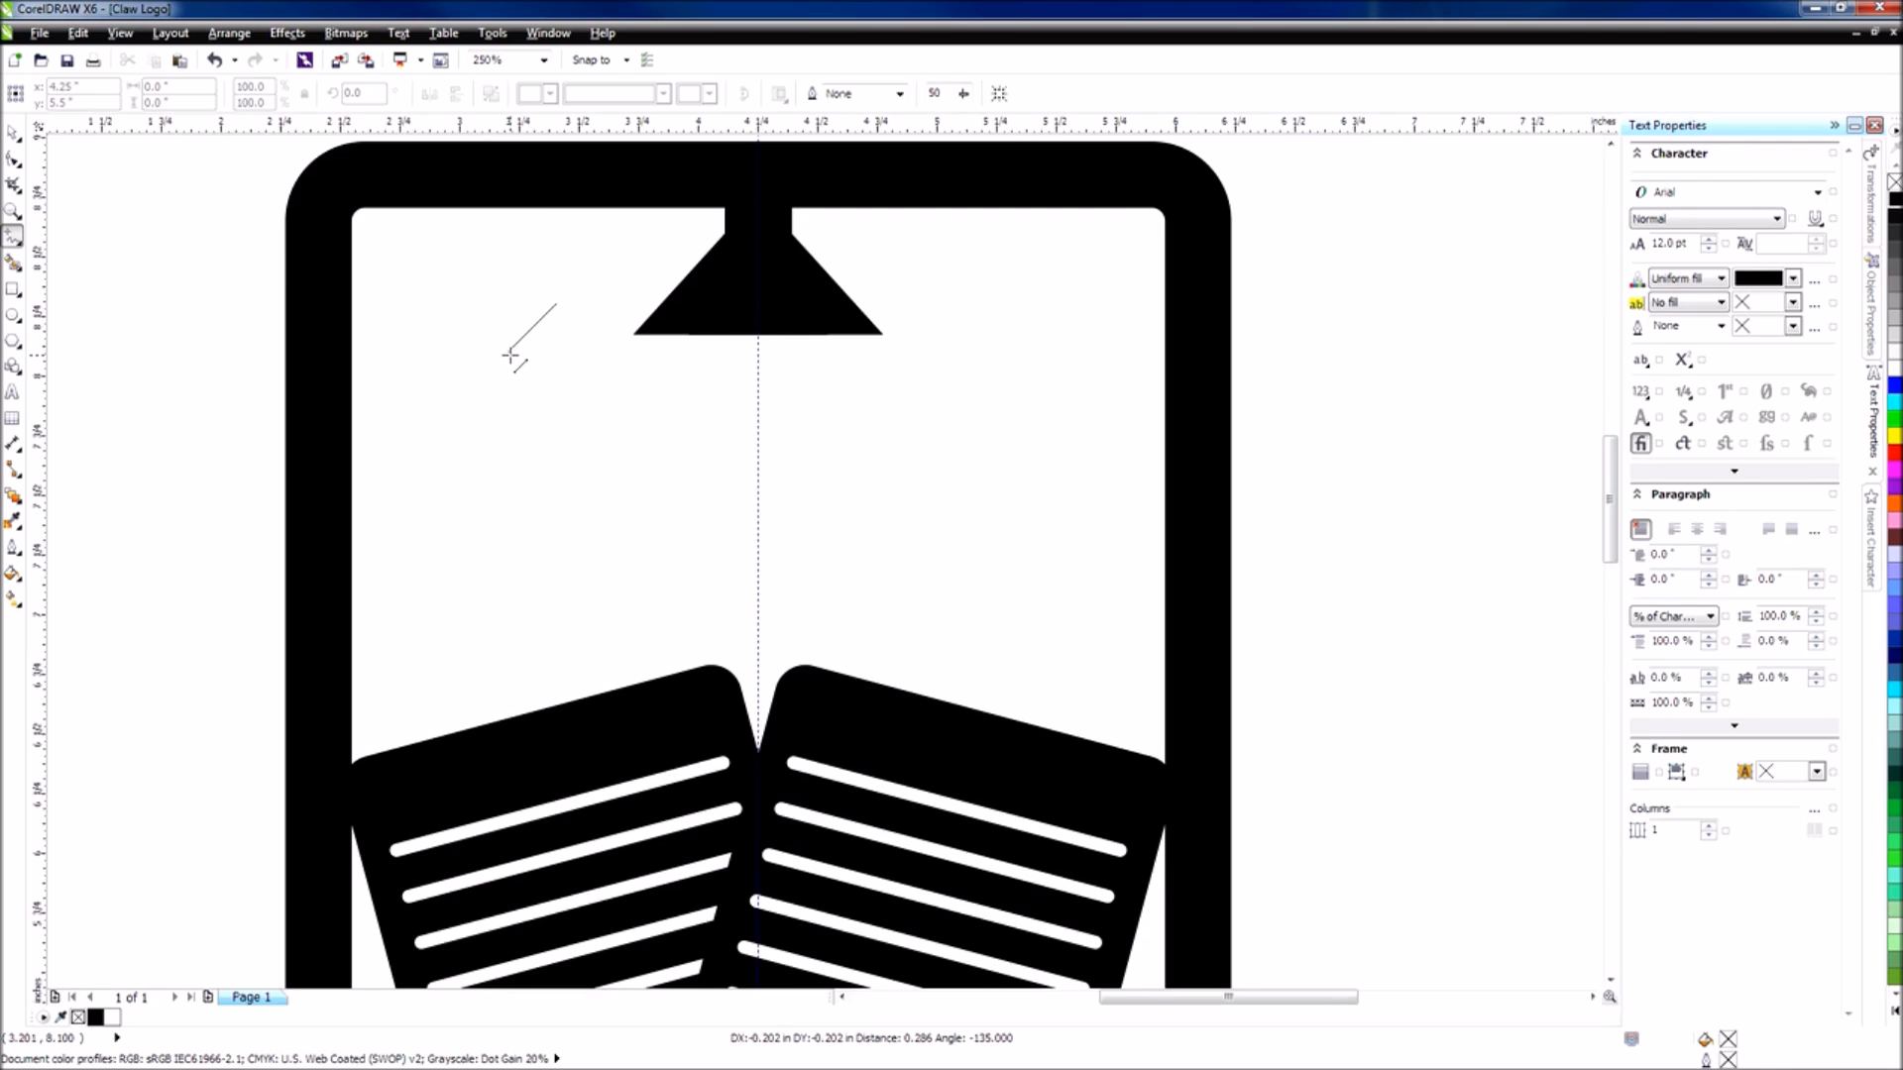
{"action": "left_click", "coordinate": [512, 356]}
{"action": "left_click", "coordinate": [507, 354]}
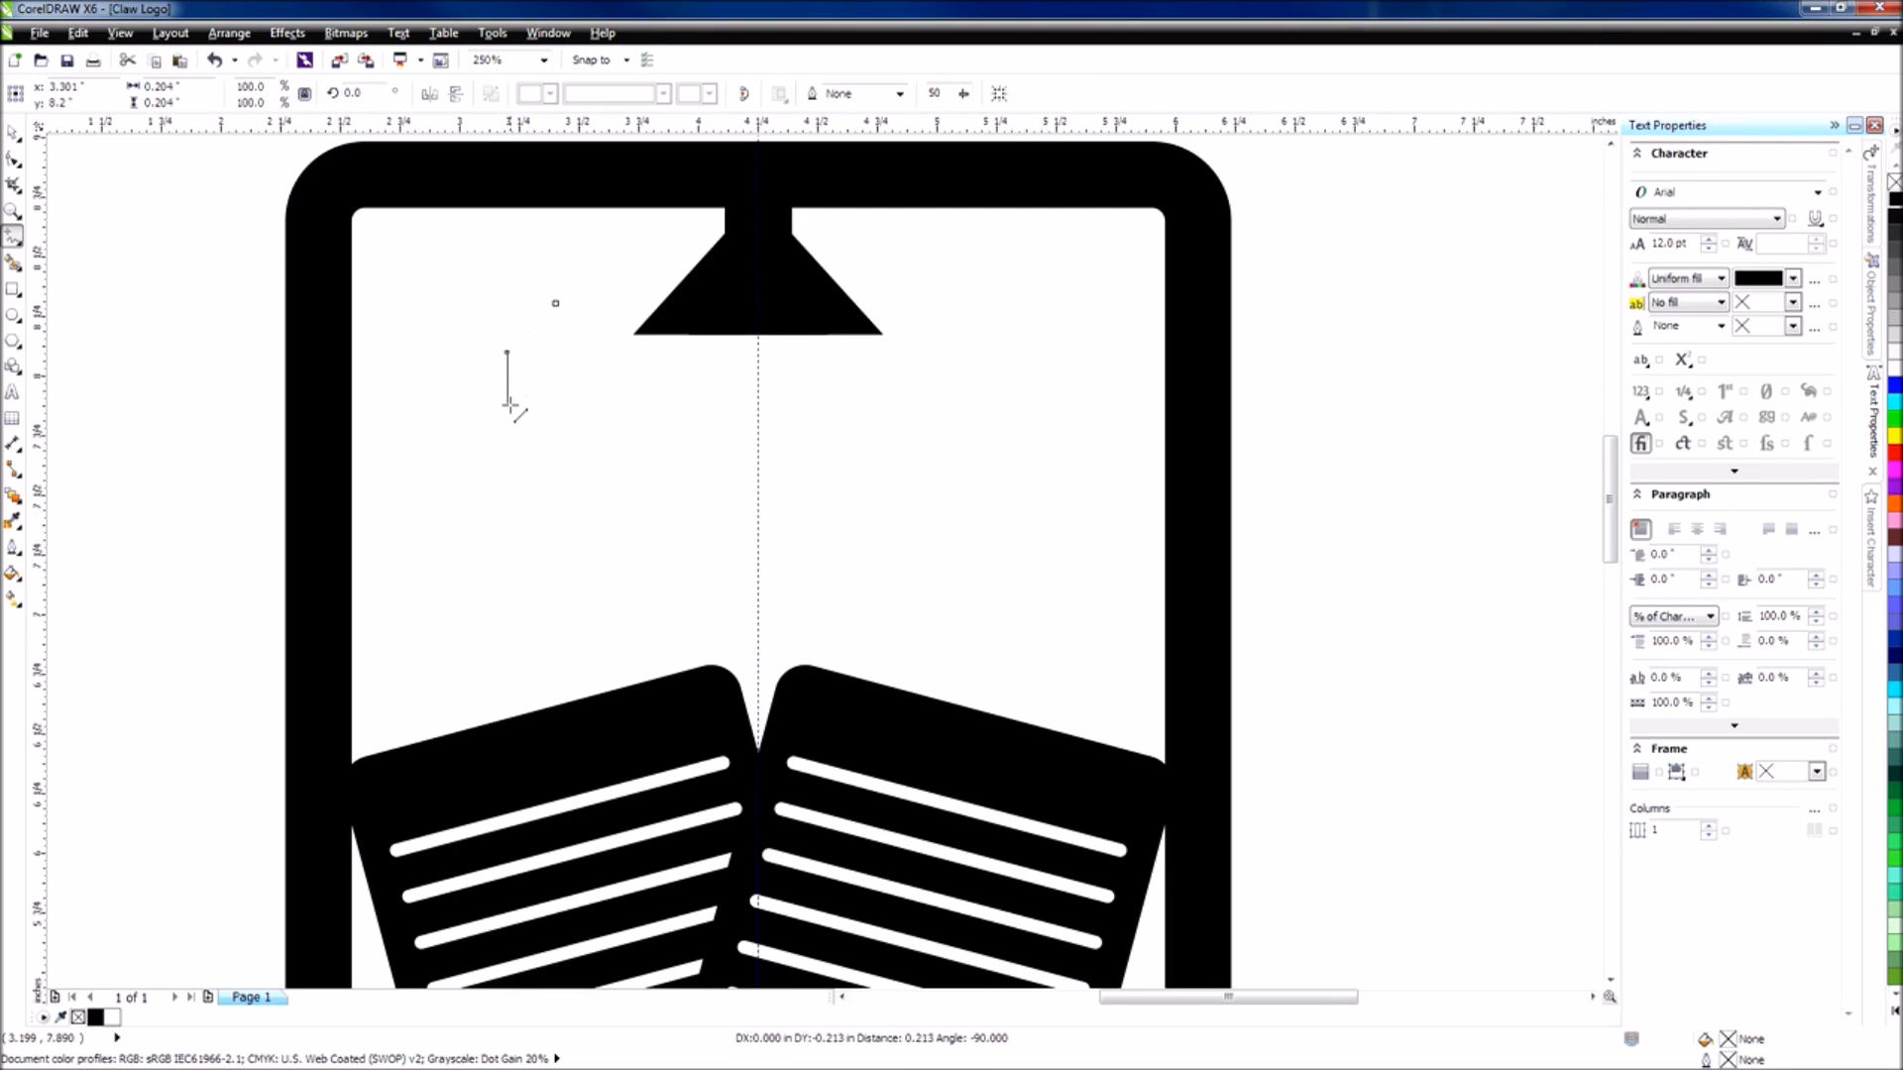
{"action": "left_click", "coordinate": [509, 414]}
Set the claw arm's outline width to 10 px after trying 4 px and 5 px.
{"action": "left_click", "coordinate": [899, 95]}
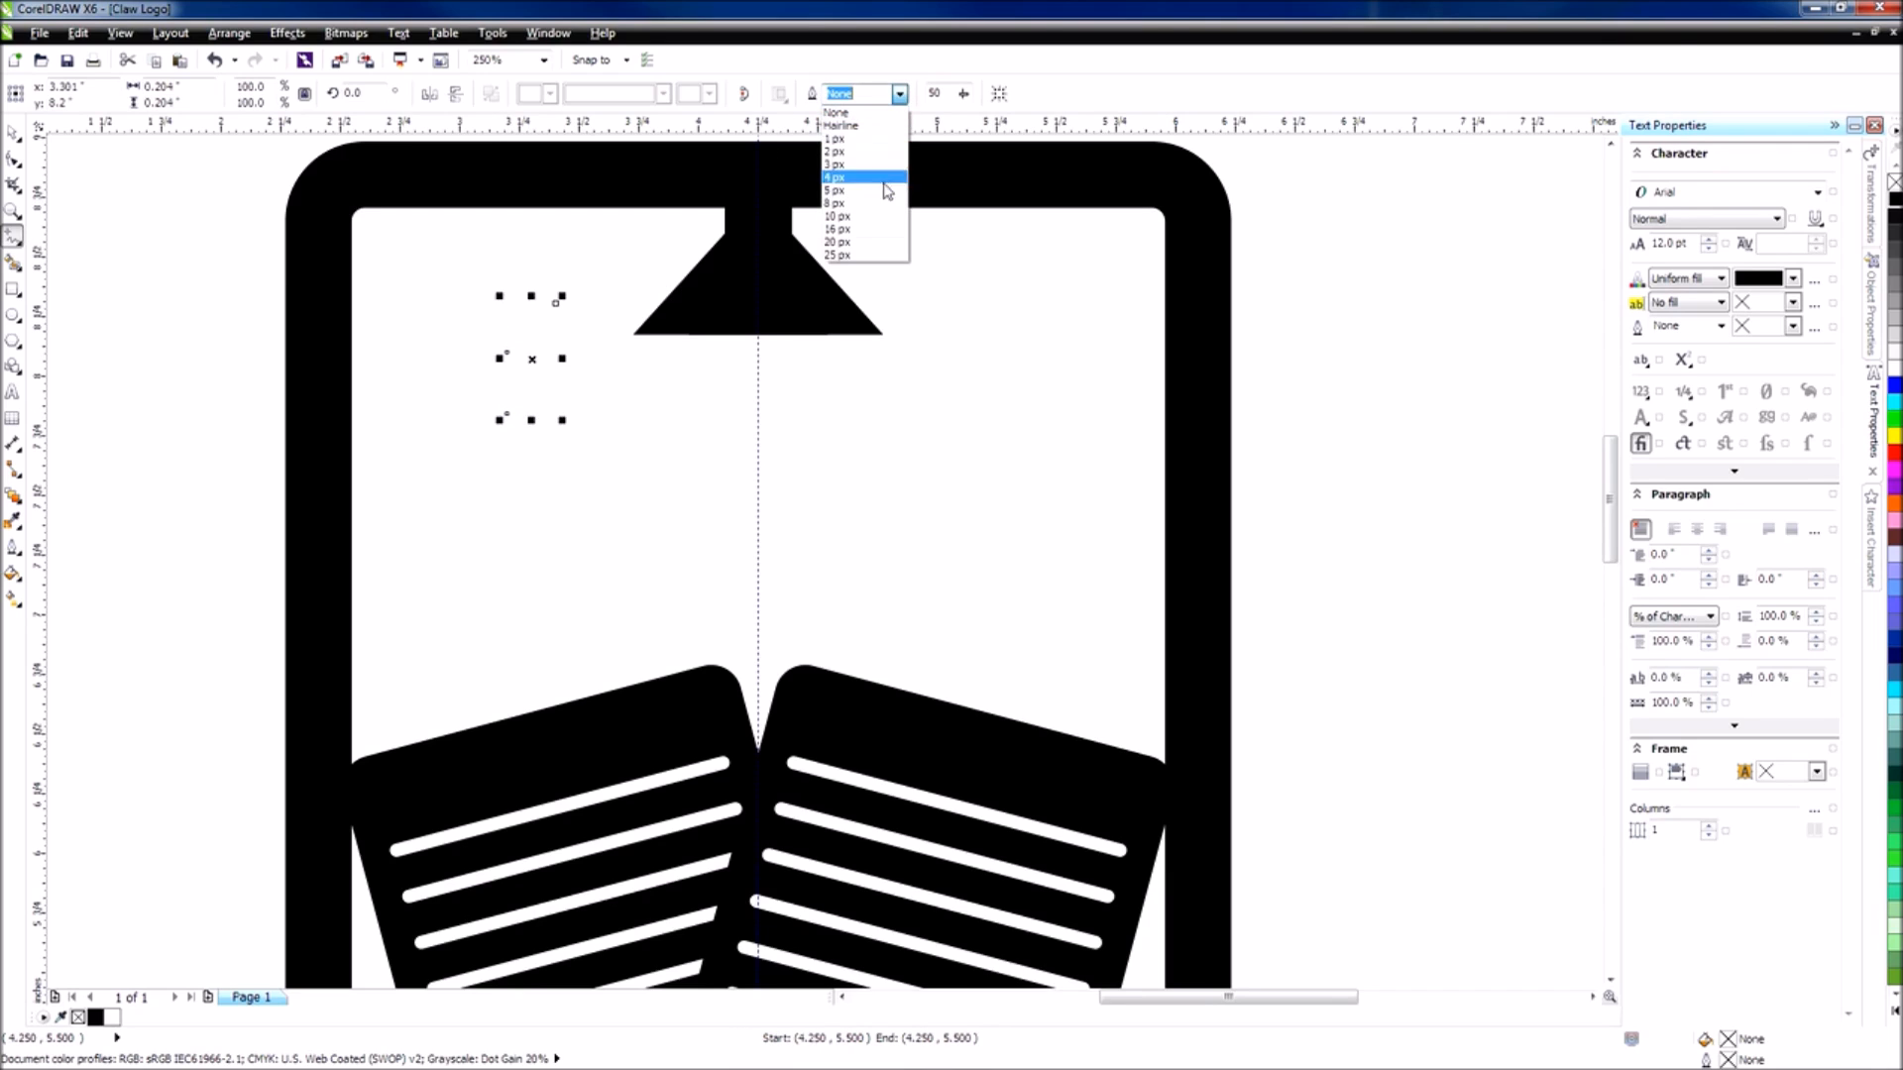
{"action": "left_click", "coordinate": [879, 175]}
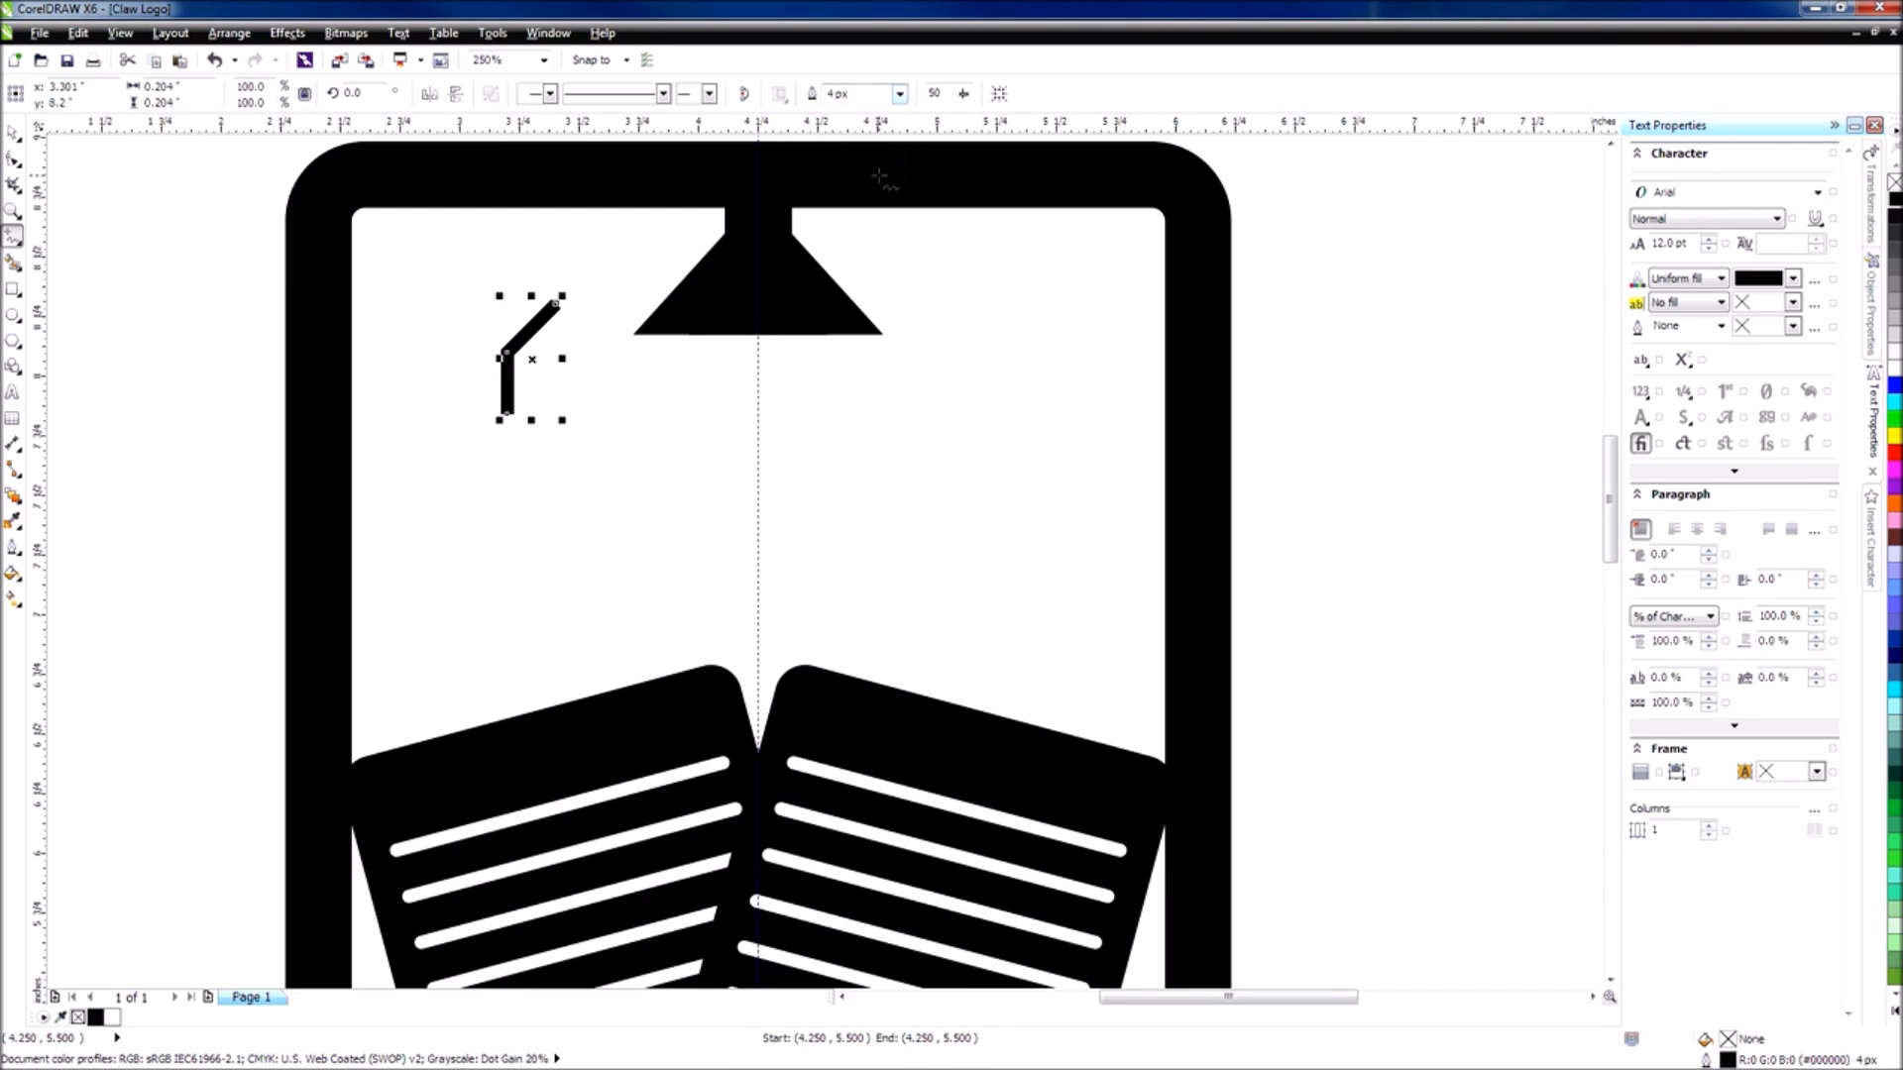
{"action": "left_click", "coordinate": [899, 95]}
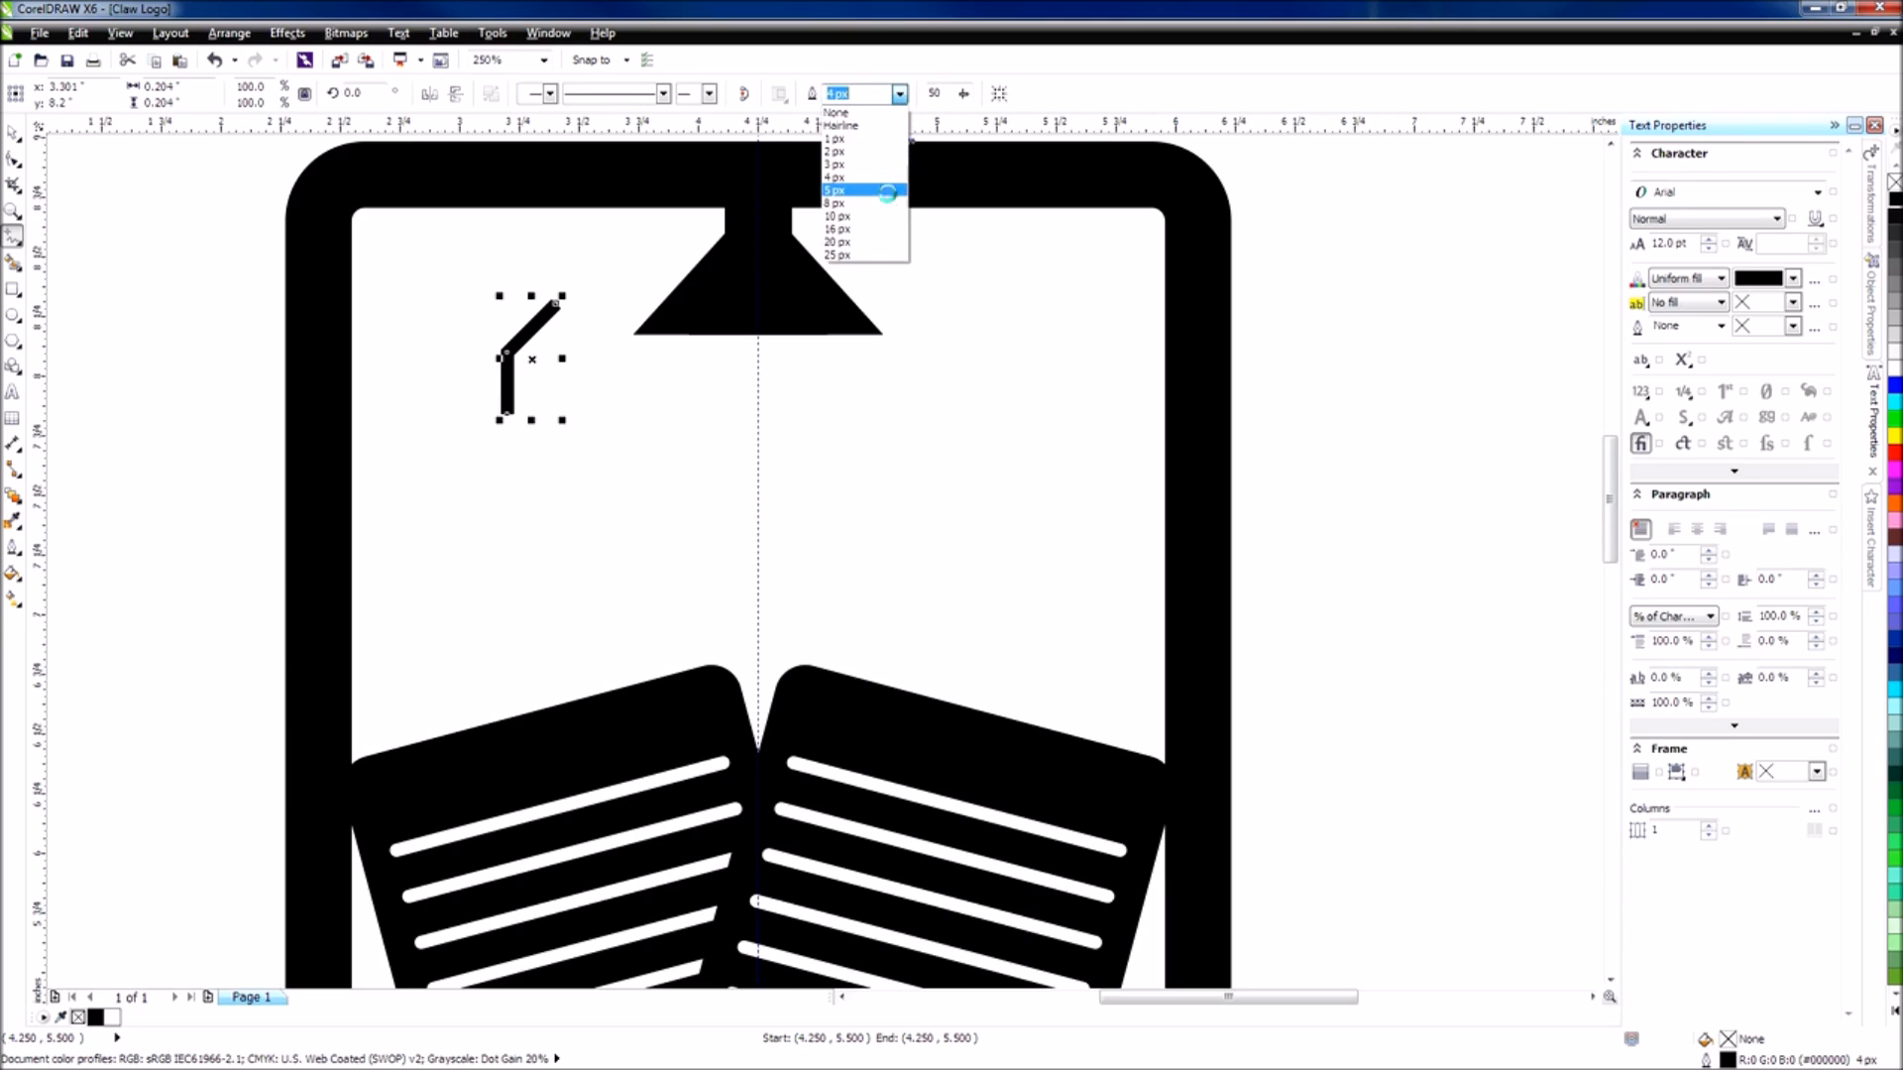
{"action": "left_click", "coordinate": [887, 191]}
{"action": "left_click", "coordinate": [899, 95]}
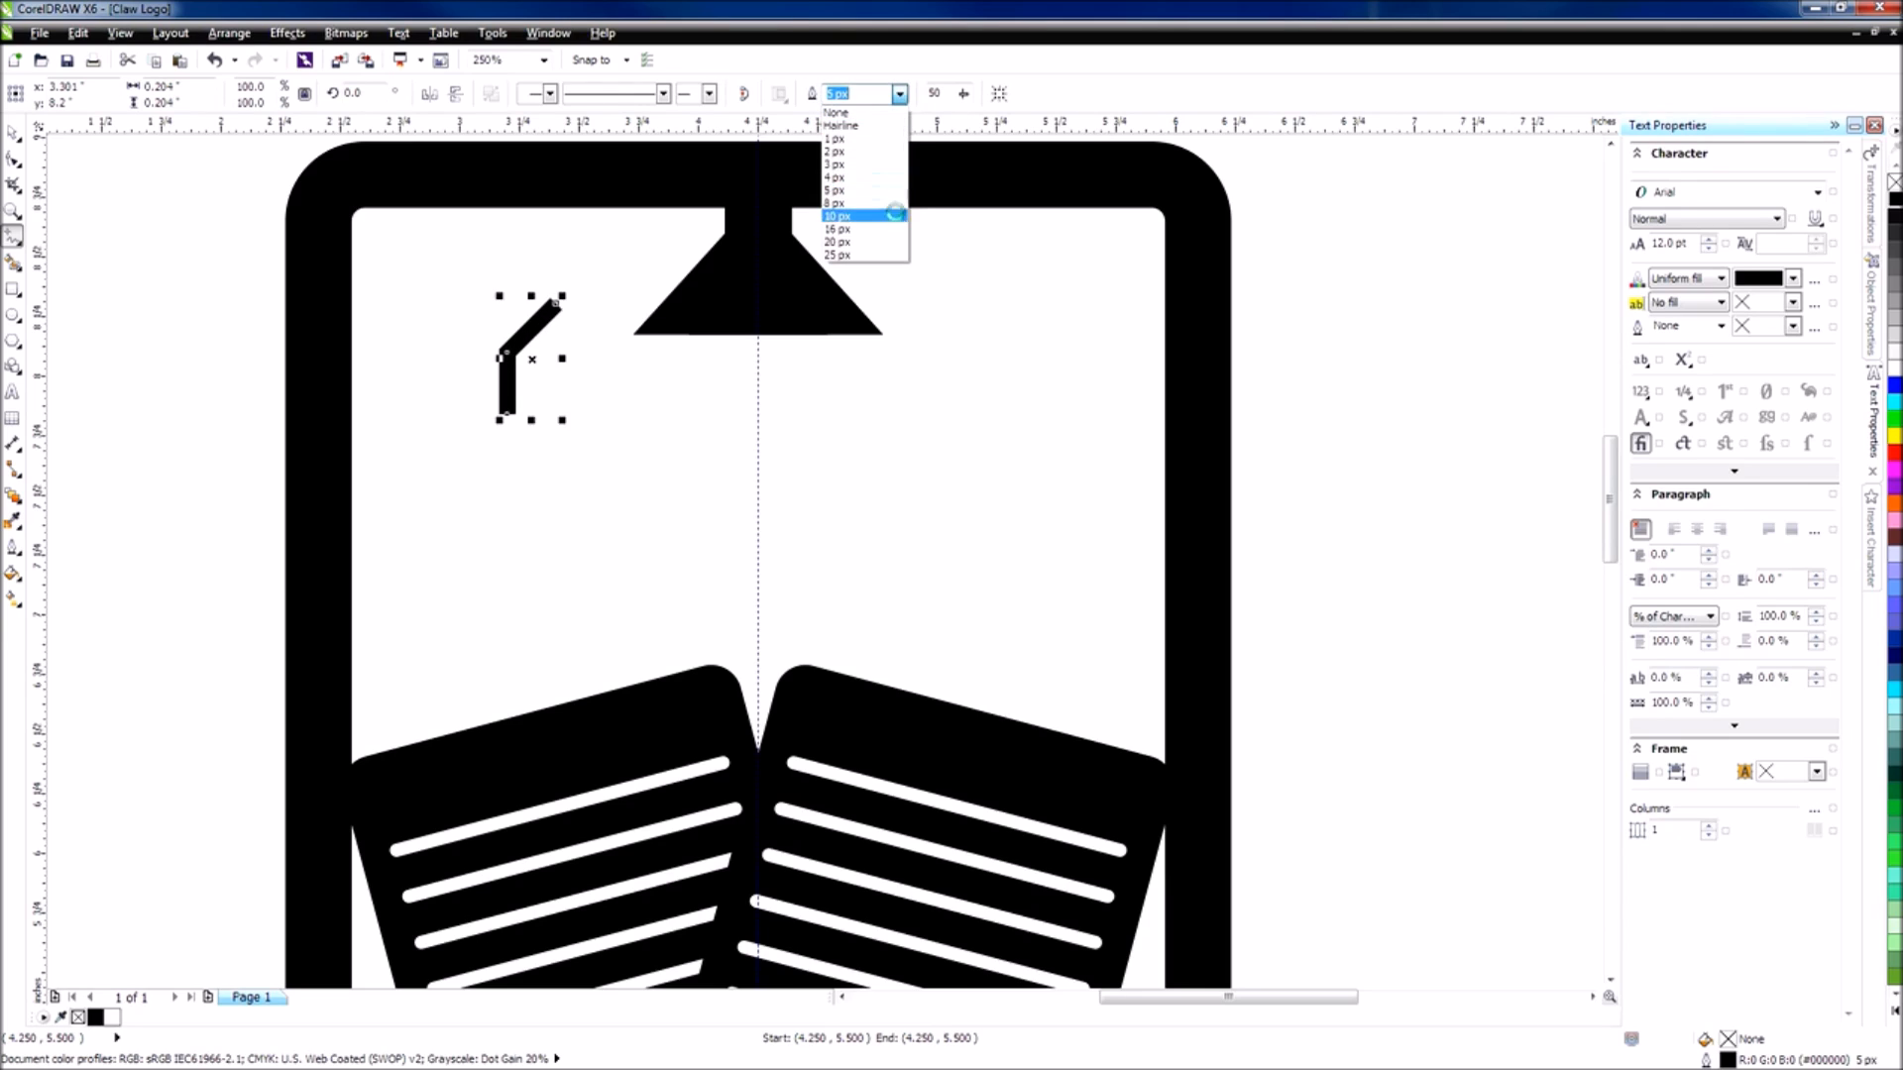
{"action": "left_click", "coordinate": [895, 215]}
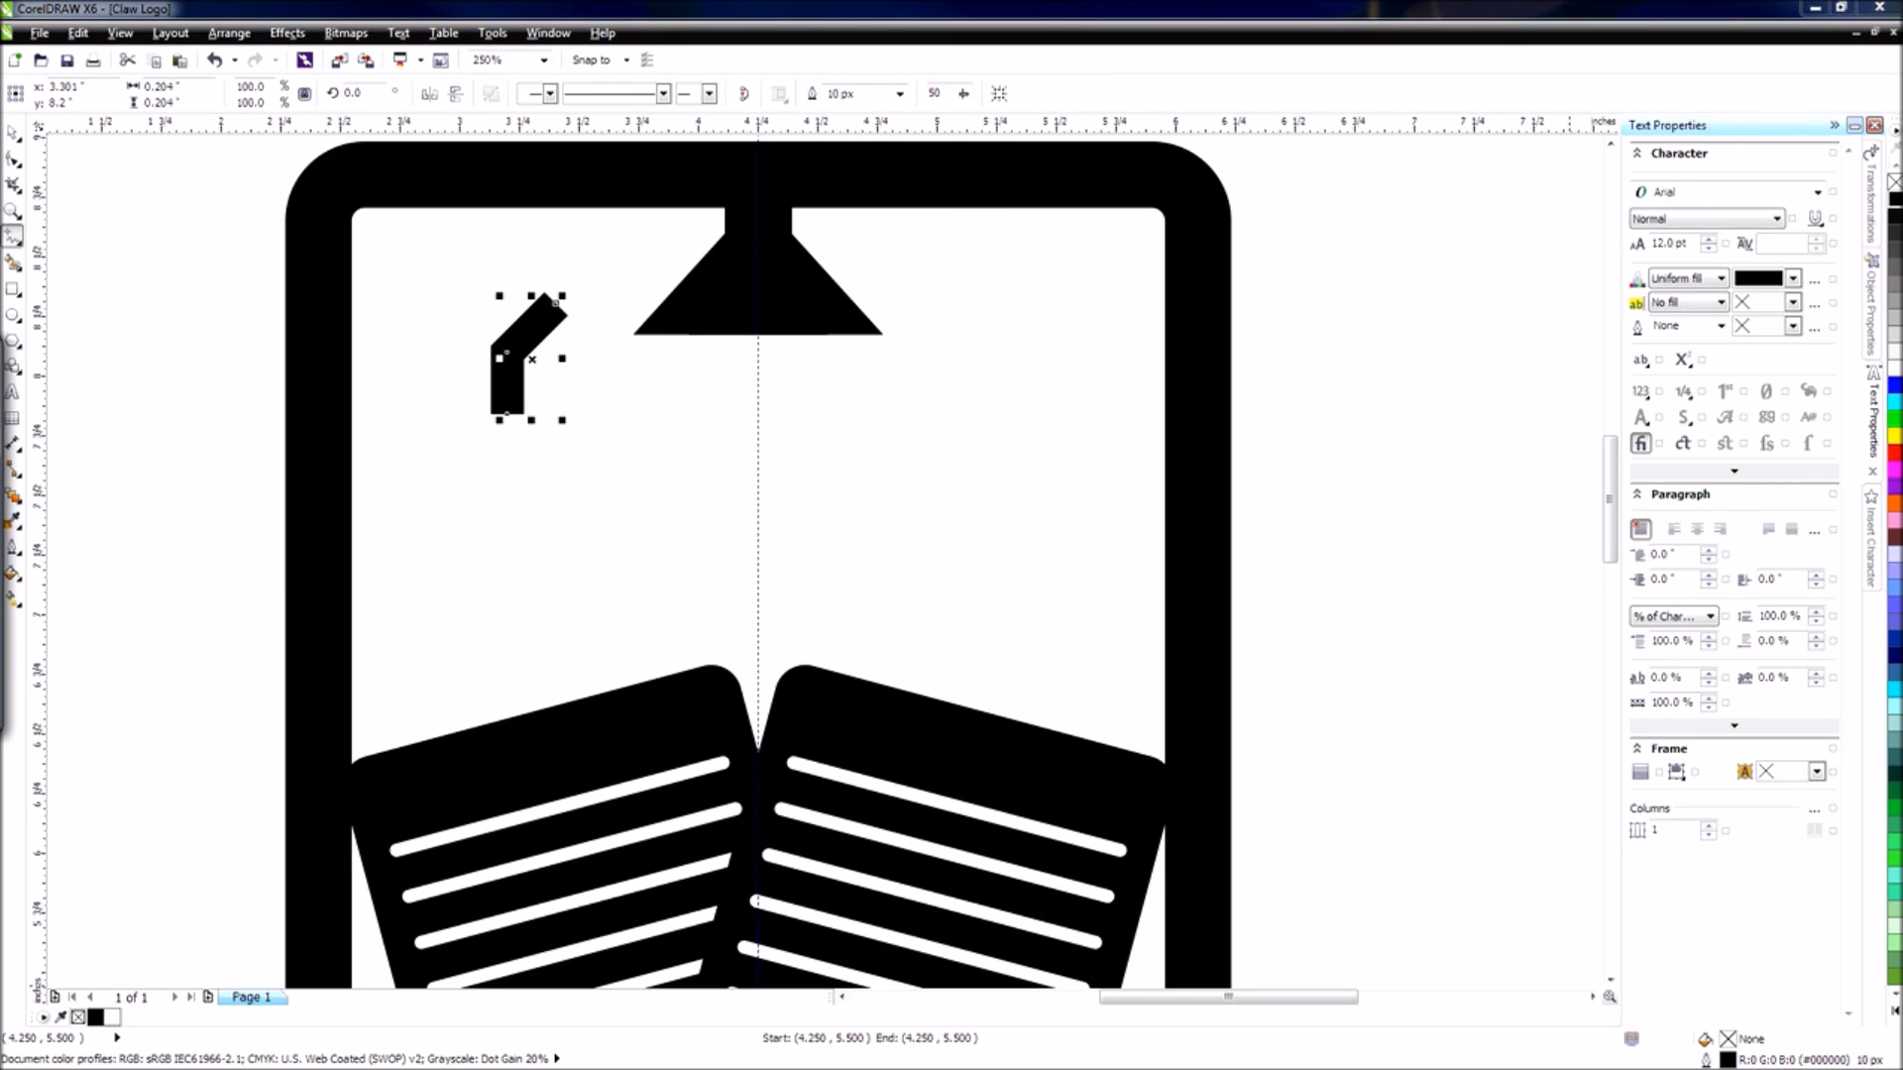
Give the claw arm's outline round line caps, keeping its mitred corner.
{"action": "key", "text": "F12"}
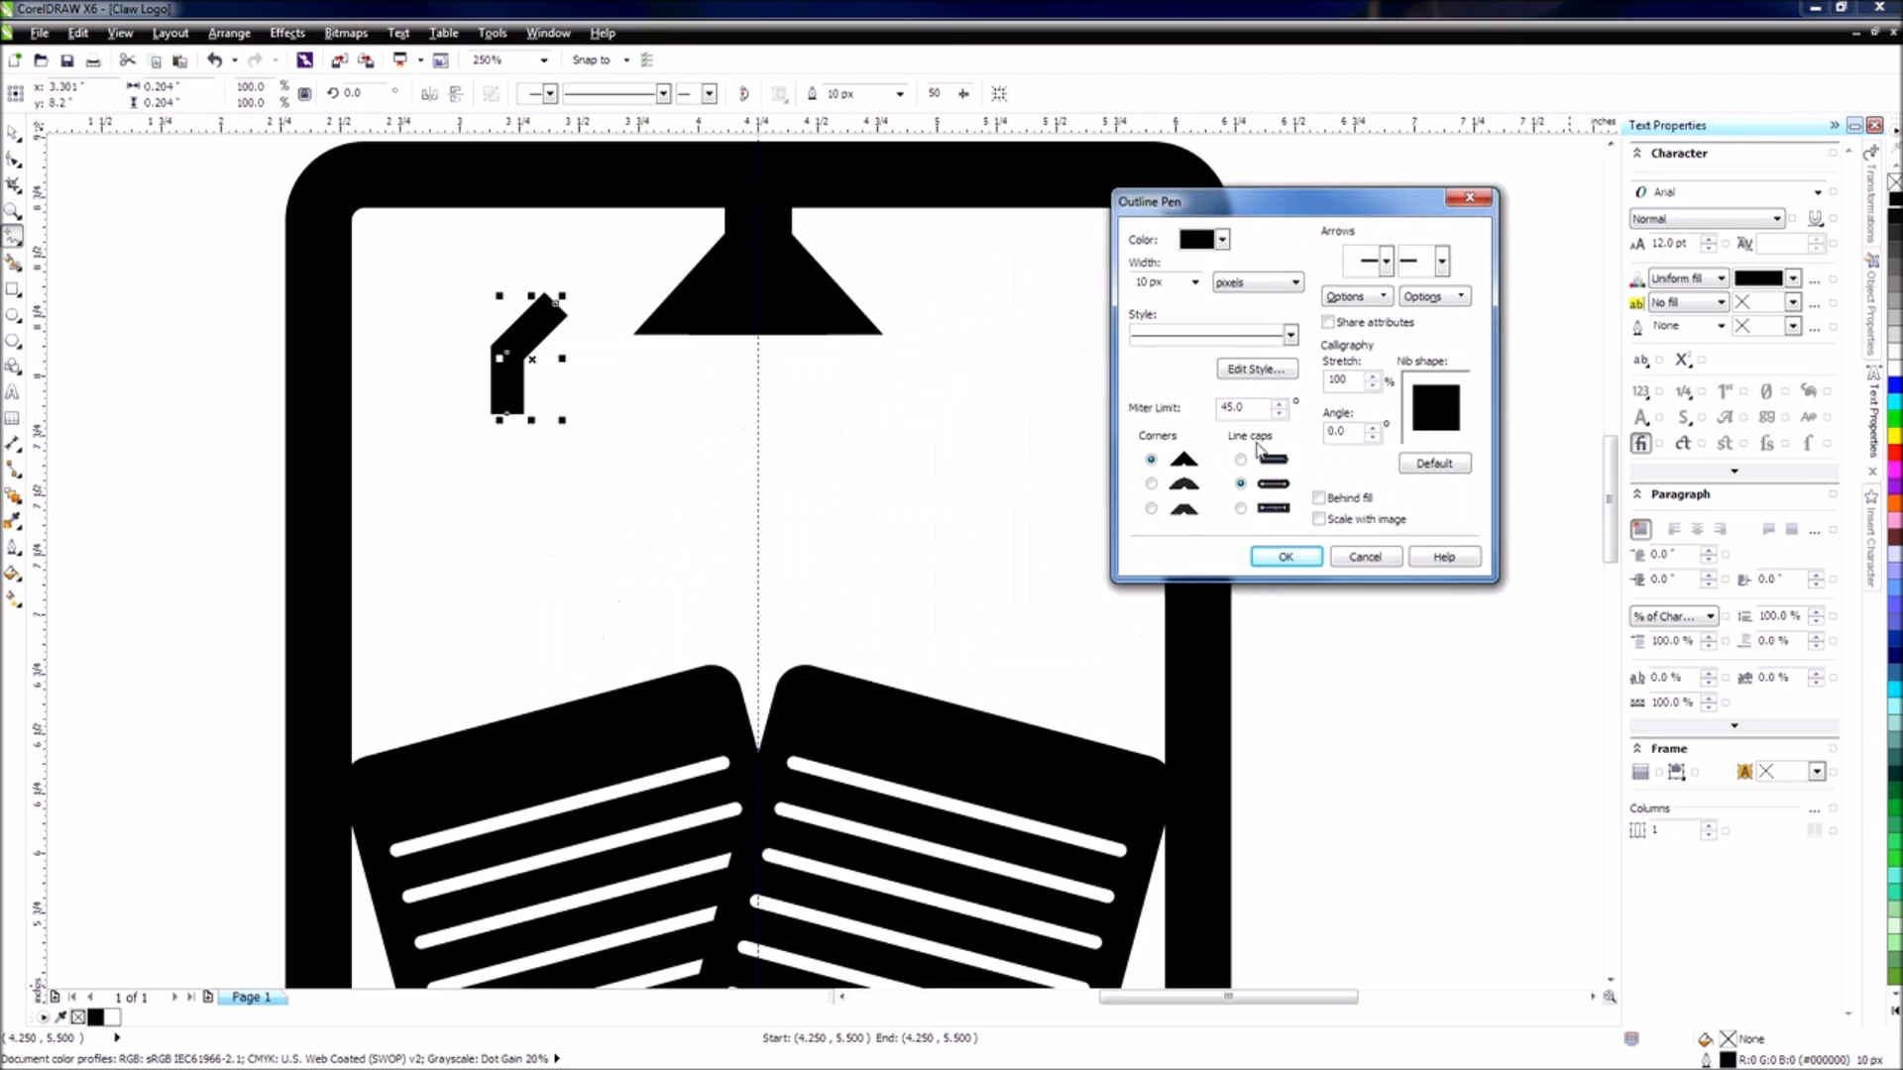
{"action": "left_click", "coordinate": [1283, 557]}
{"action": "left_click", "coordinate": [523, 339]}
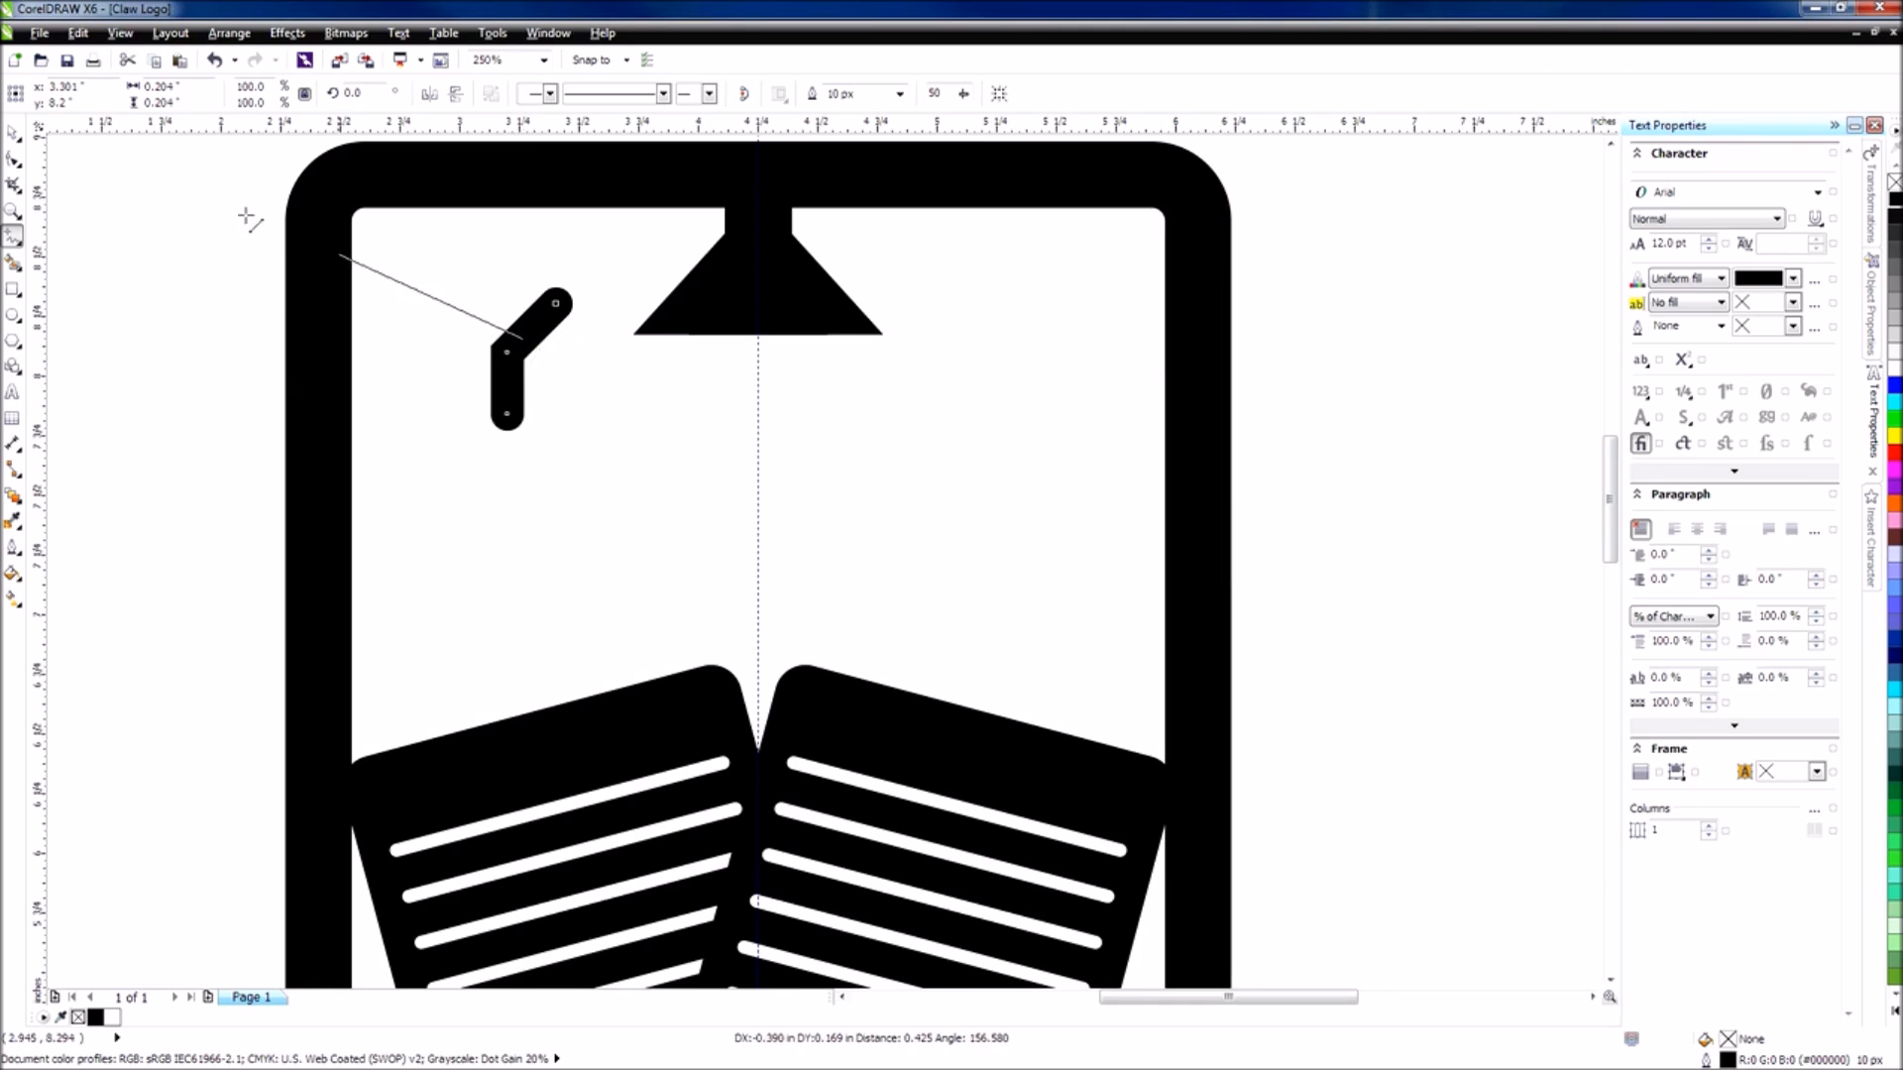
{"action": "left_click", "coordinate": [744, 382]}
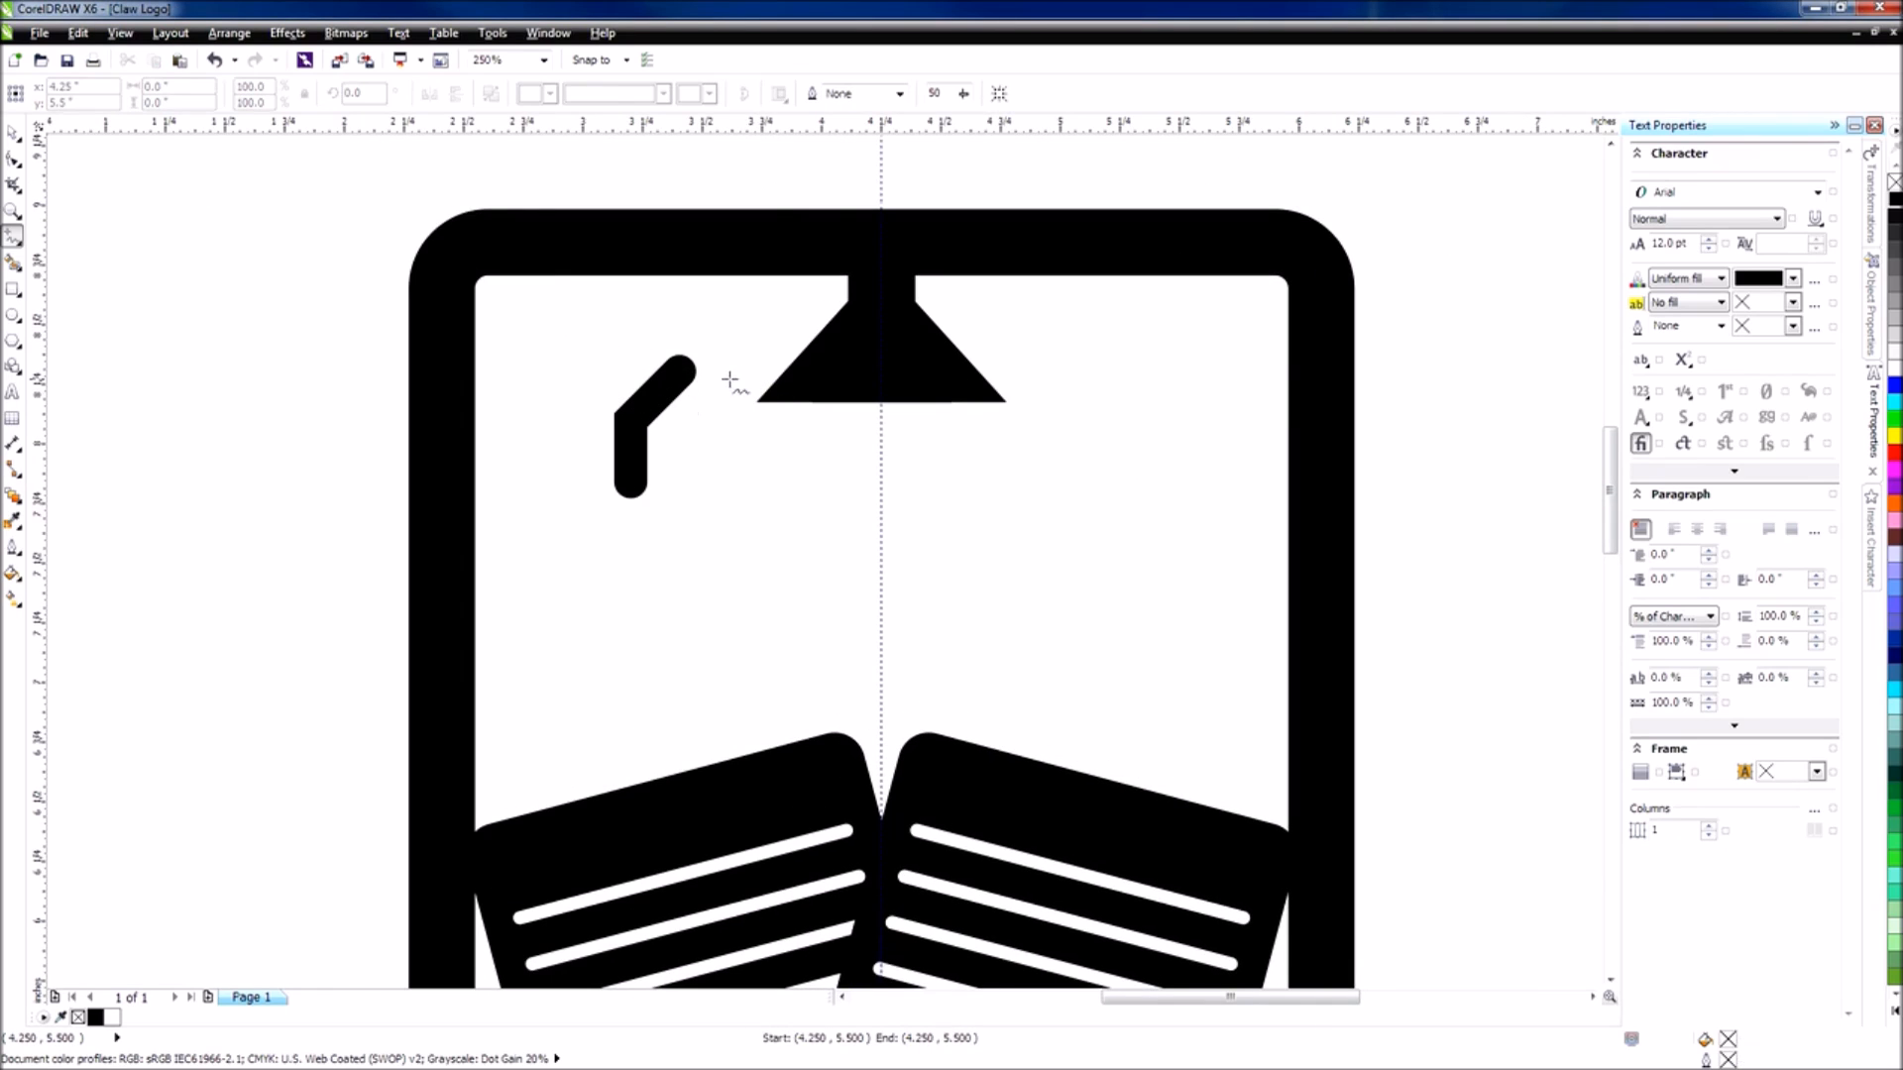
Copy the claw arm to the other side of the guideline and mirror the copy horizontally.
{"action": "key", "text": "space"}
{"action": "left_click", "coordinate": [670, 401]}
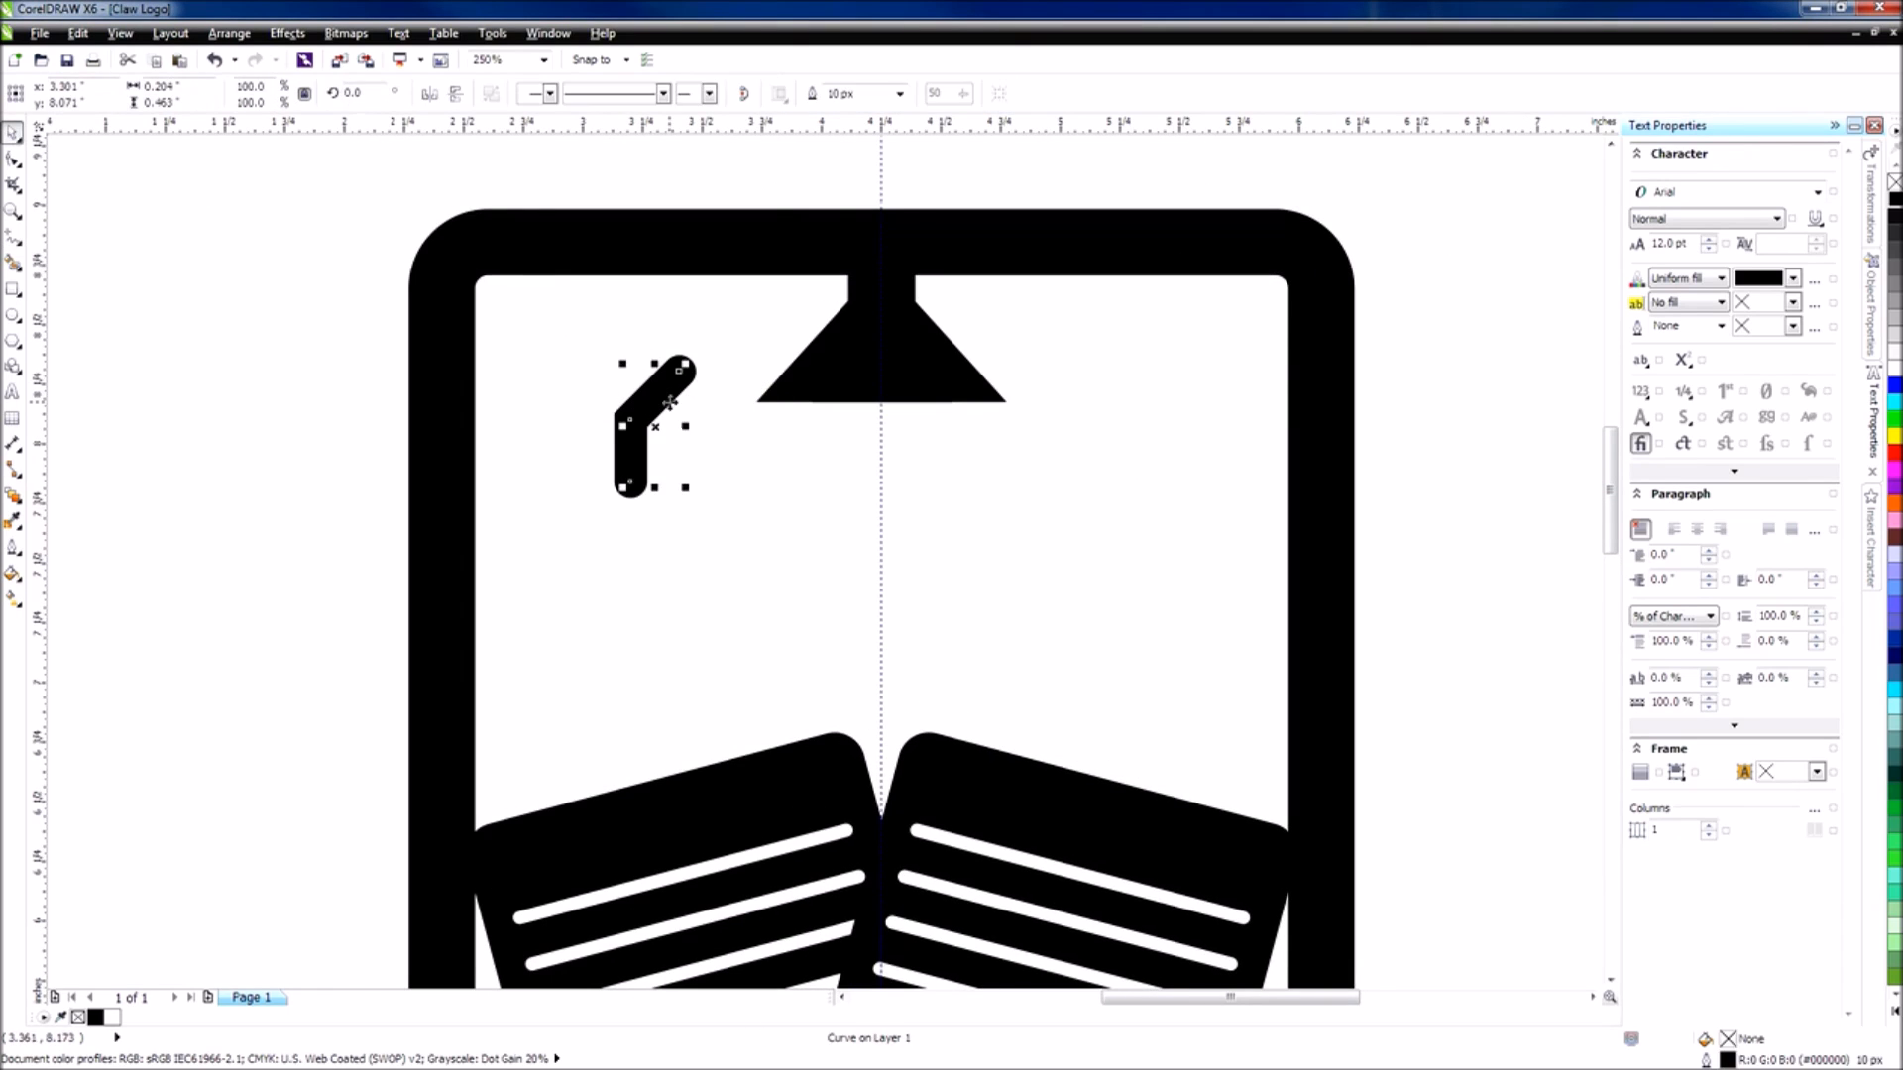
{"action": "left_click_drag", "start_coordinate": [670, 402], "coordinate": [1004, 499]}
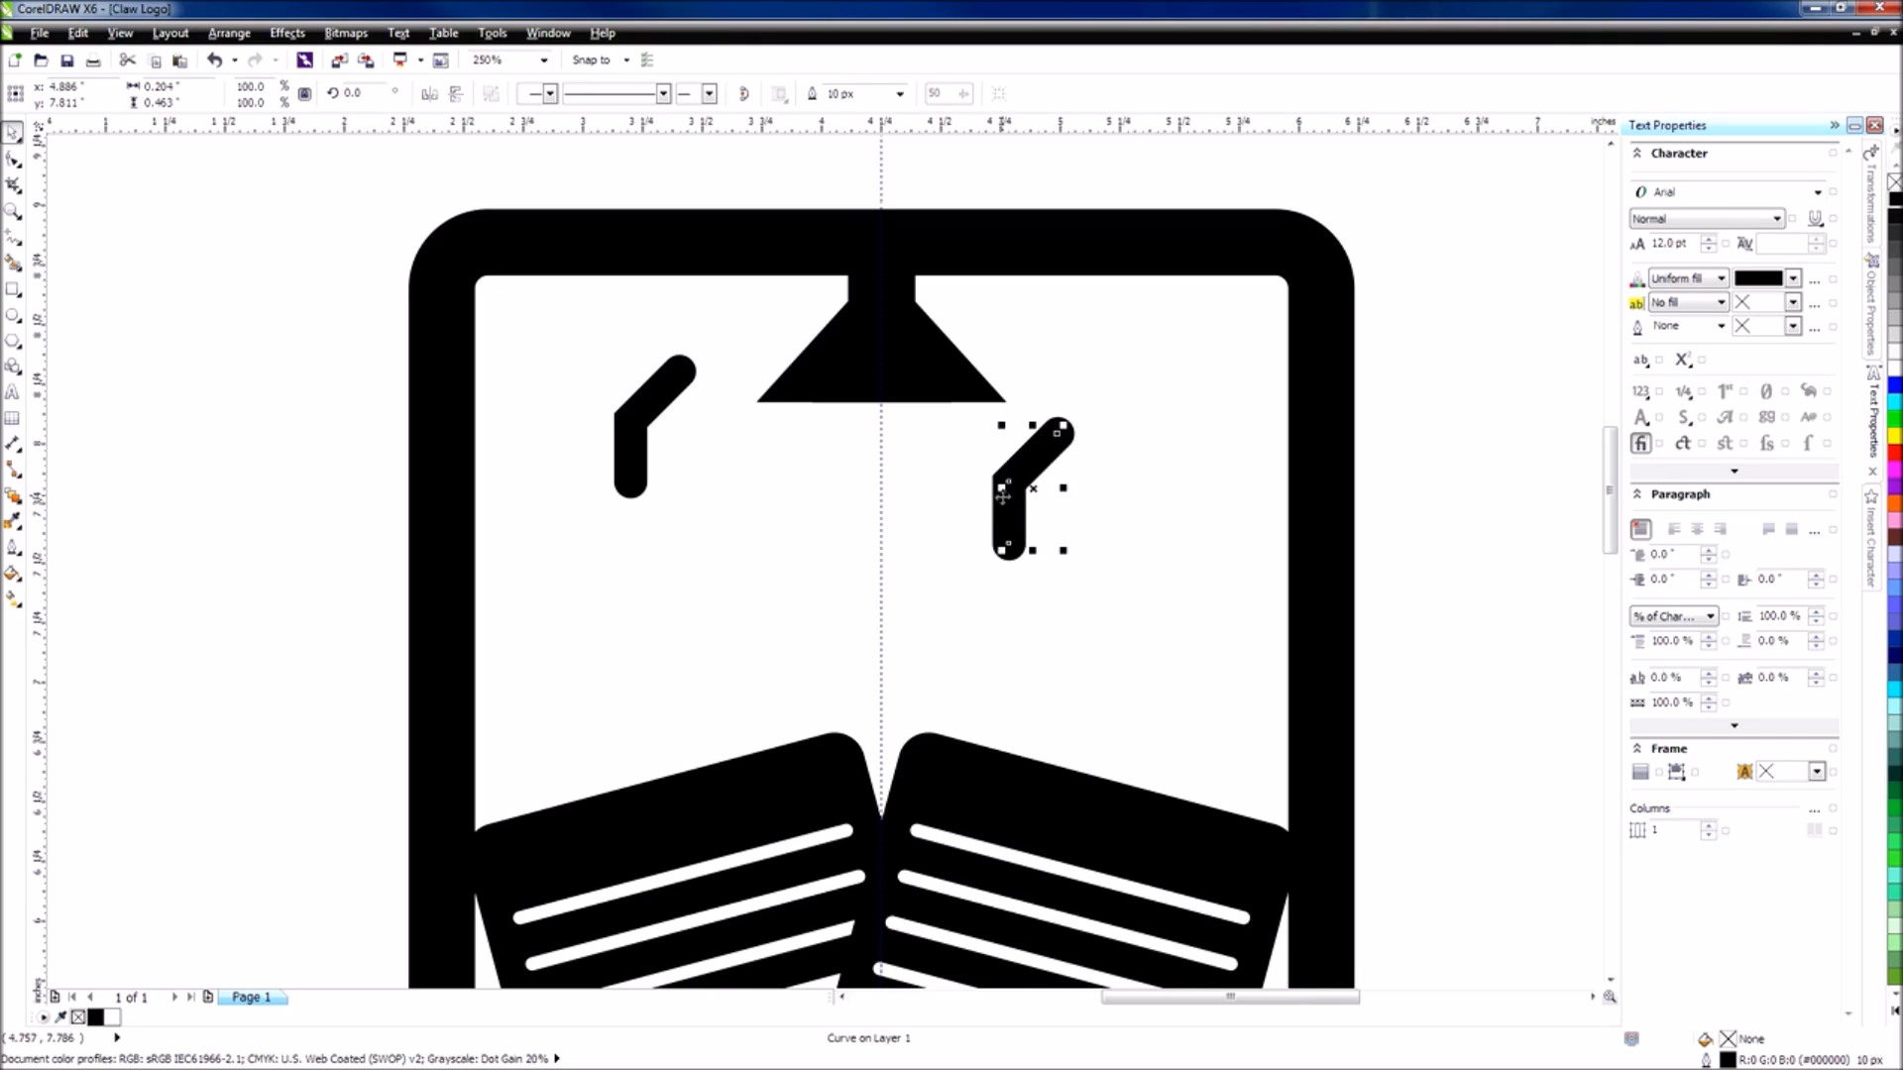
{"action": "left_click_drag", "start_coordinate": [1003, 485], "coordinate": [1052, 490]}
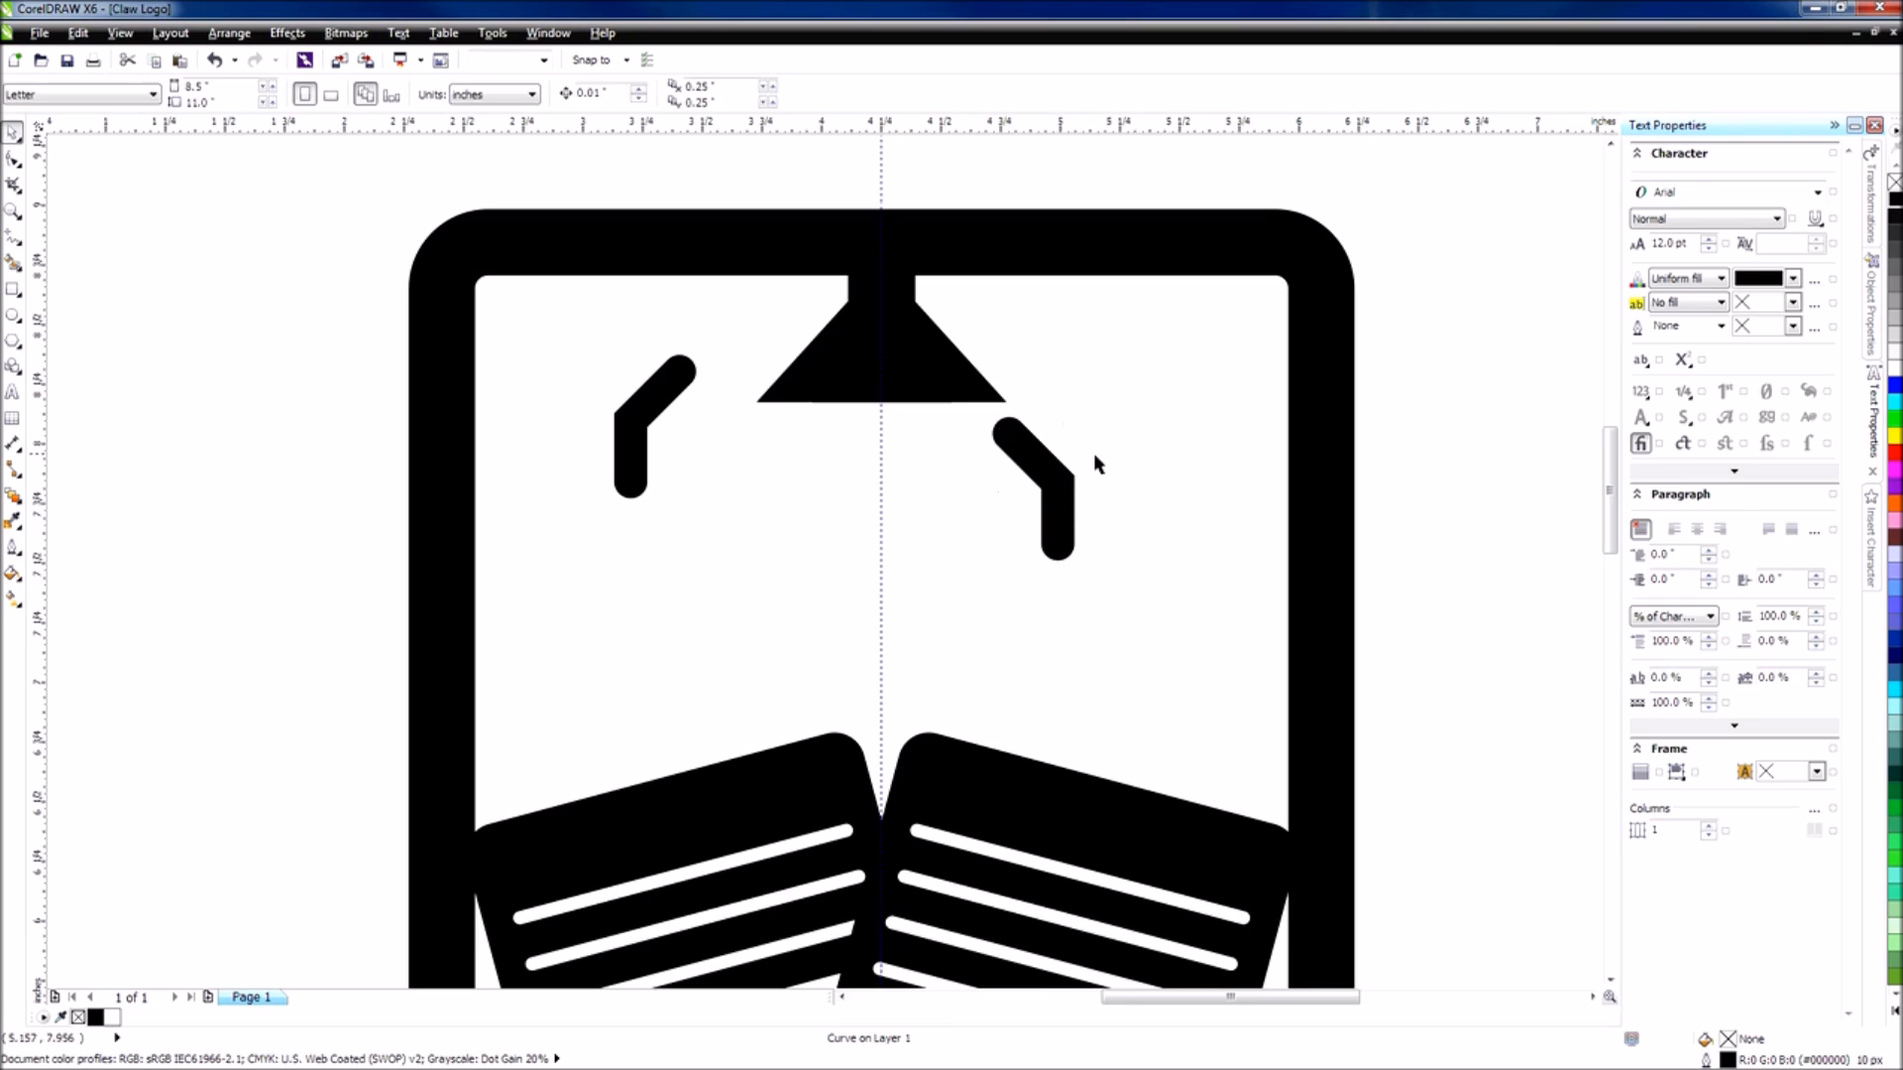
Try to line up the two claw arms by eye, close together below the triangles.
{"action": "left_click_drag", "start_coordinate": [1061, 487], "coordinate": [1043, 501]}
{"action": "left_click_drag", "start_coordinate": [655, 396], "coordinate": [917, 478]}
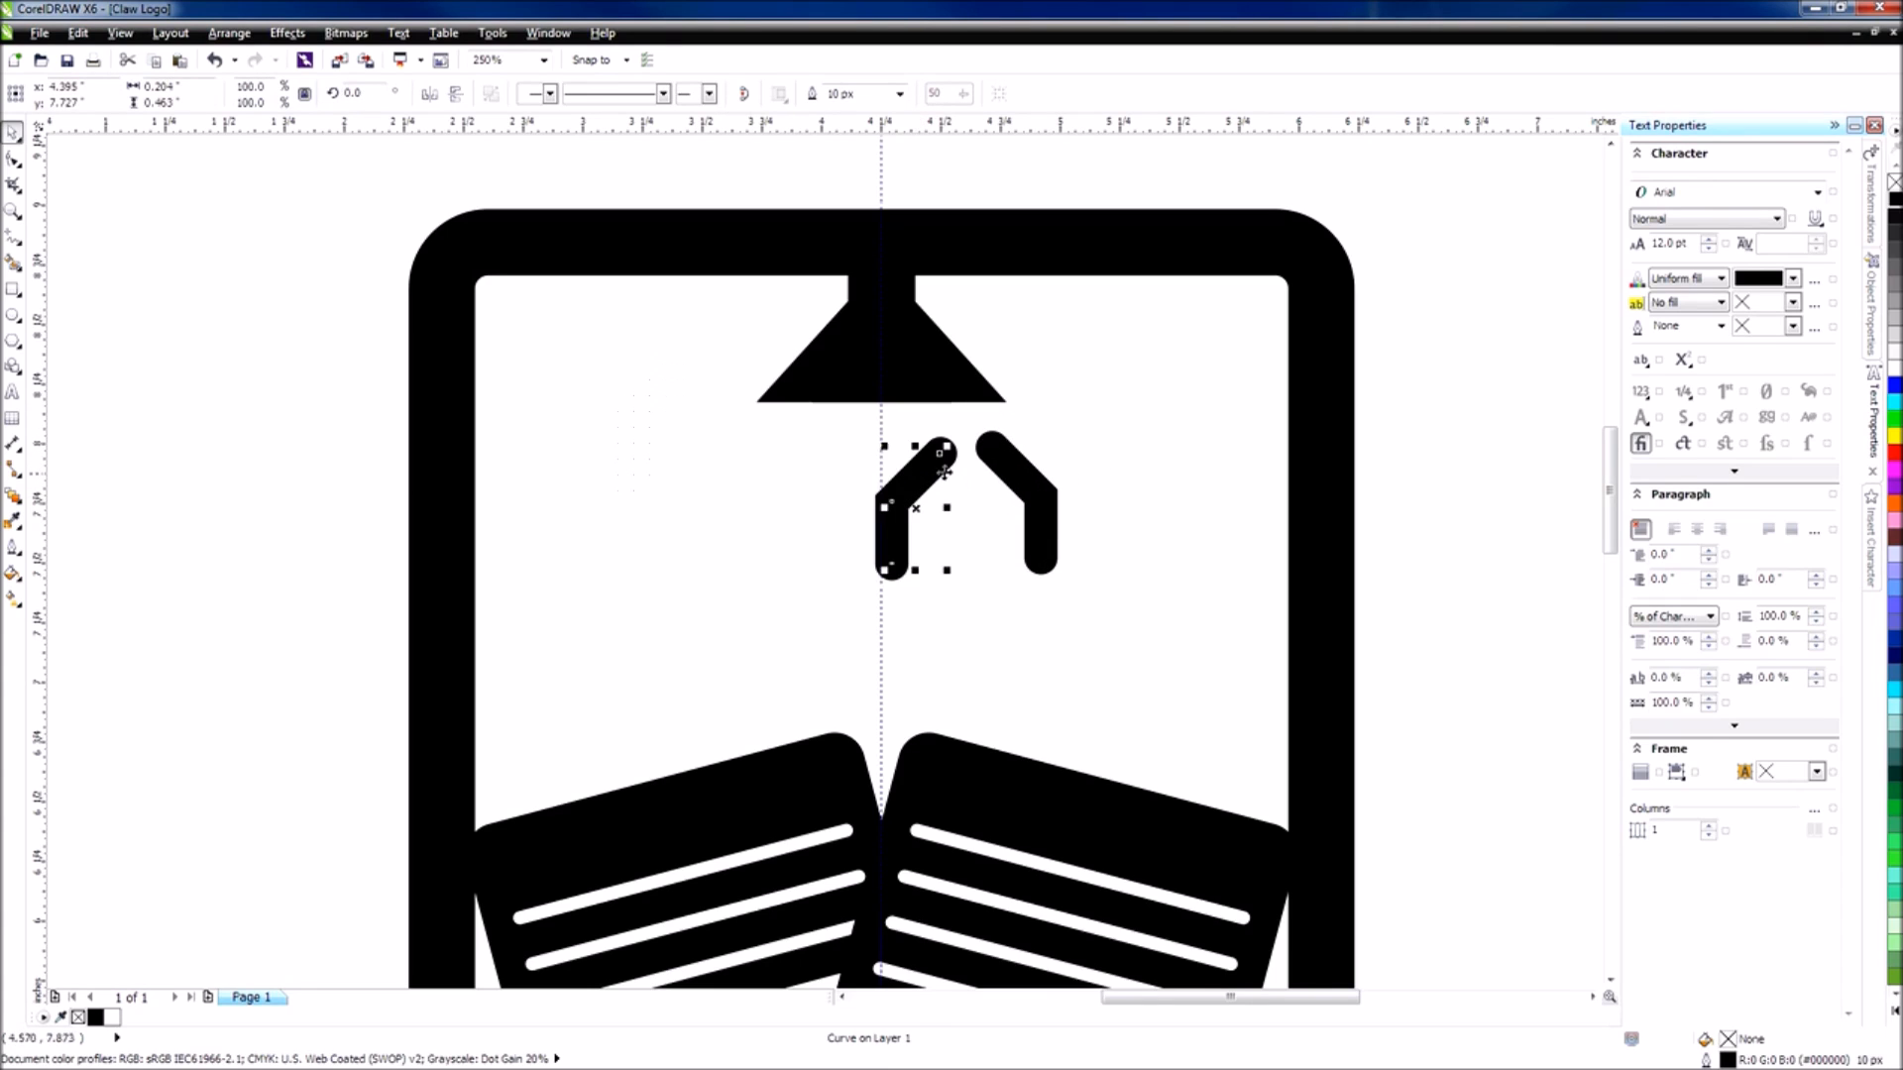
{"action": "left_click", "coordinate": [1008, 473]}
{"action": "left_click_drag", "start_coordinate": [1008, 473], "coordinate": [1019, 472]}
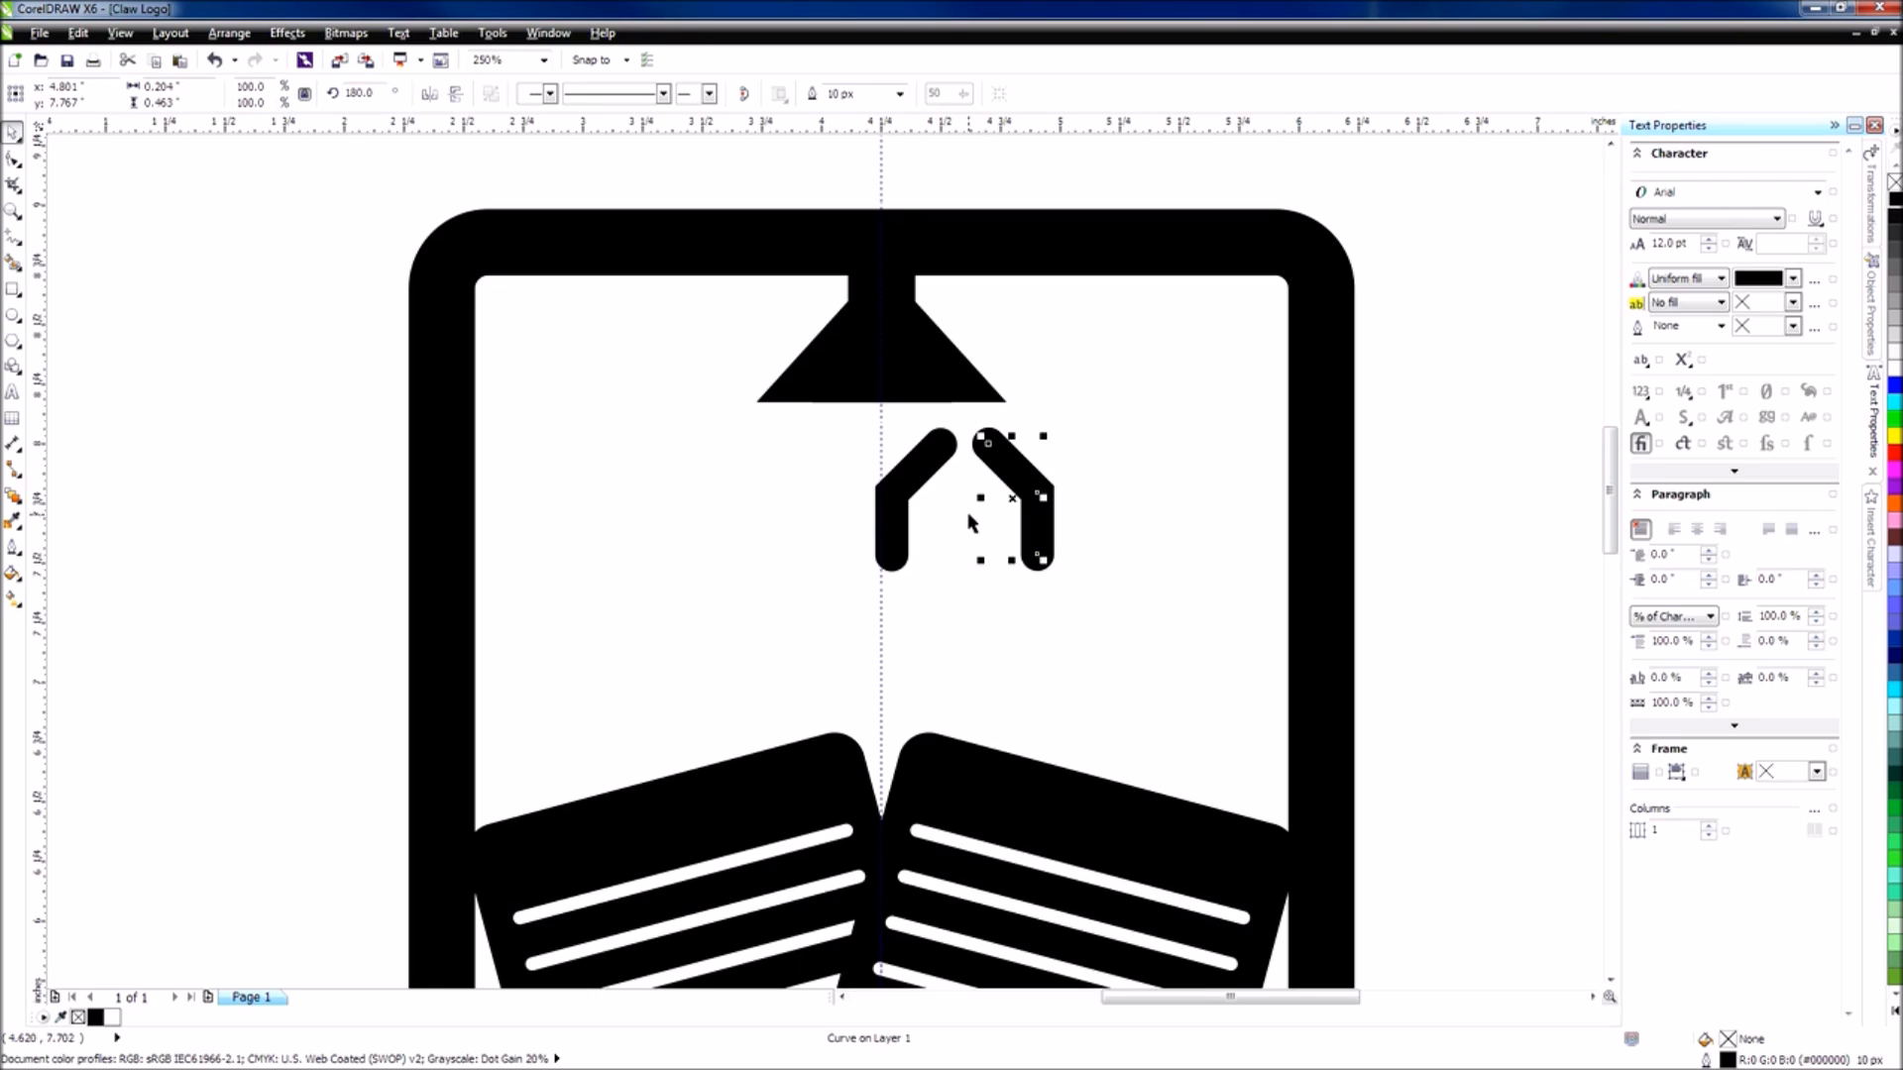
Centre each of the two claw arms on the page and select both of them together.
{"action": "key", "text": "Delete"}
{"action": "scroll", "coordinate": [884, 916], "scroll_direction": "down", "scroll_amount": 5}
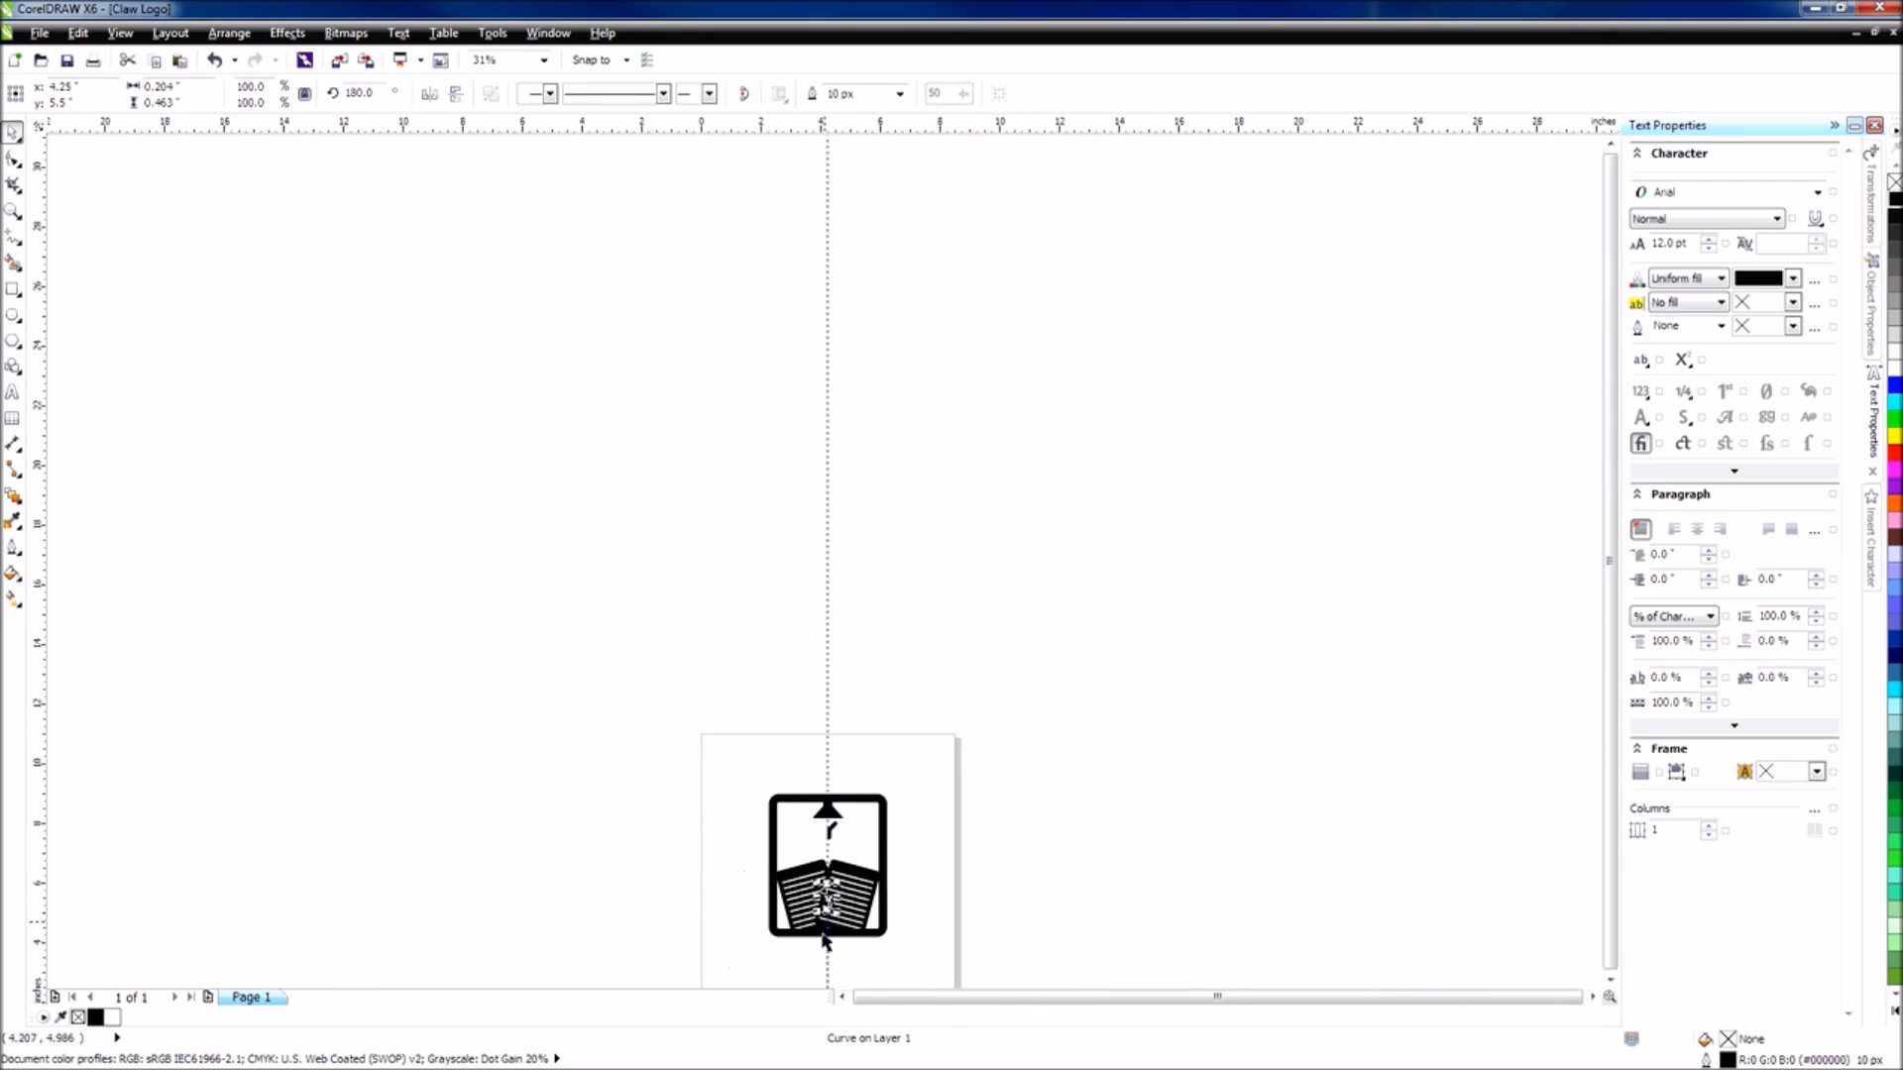
{"action": "scroll", "coordinate": [824, 940], "scroll_direction": "up", "scroll_amount": 5}
{"action": "left_click", "coordinate": [870, 473]}
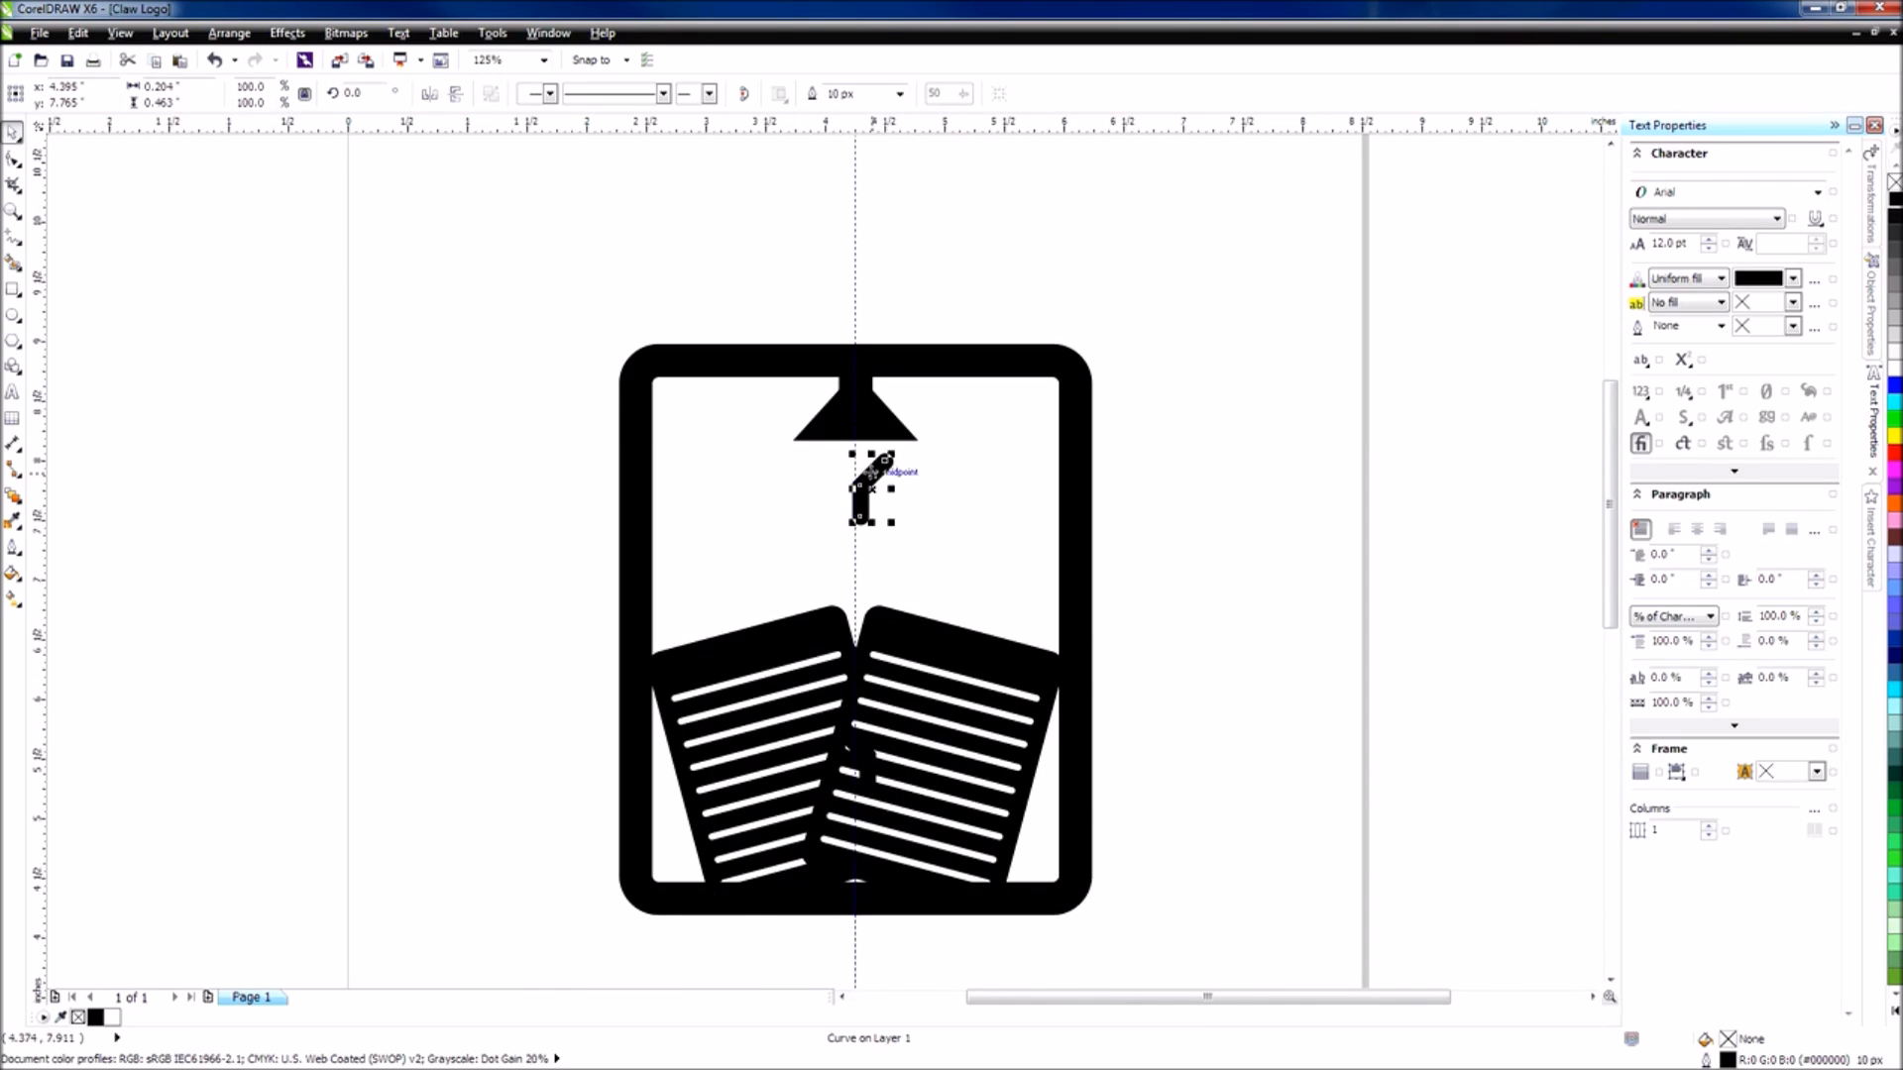
{"action": "key", "text": "p"}
{"action": "scroll", "coordinate": [874, 772], "scroll_direction": "up", "scroll_amount": 1}
{"action": "left_click", "coordinate": [869, 772], "text": "shift"}
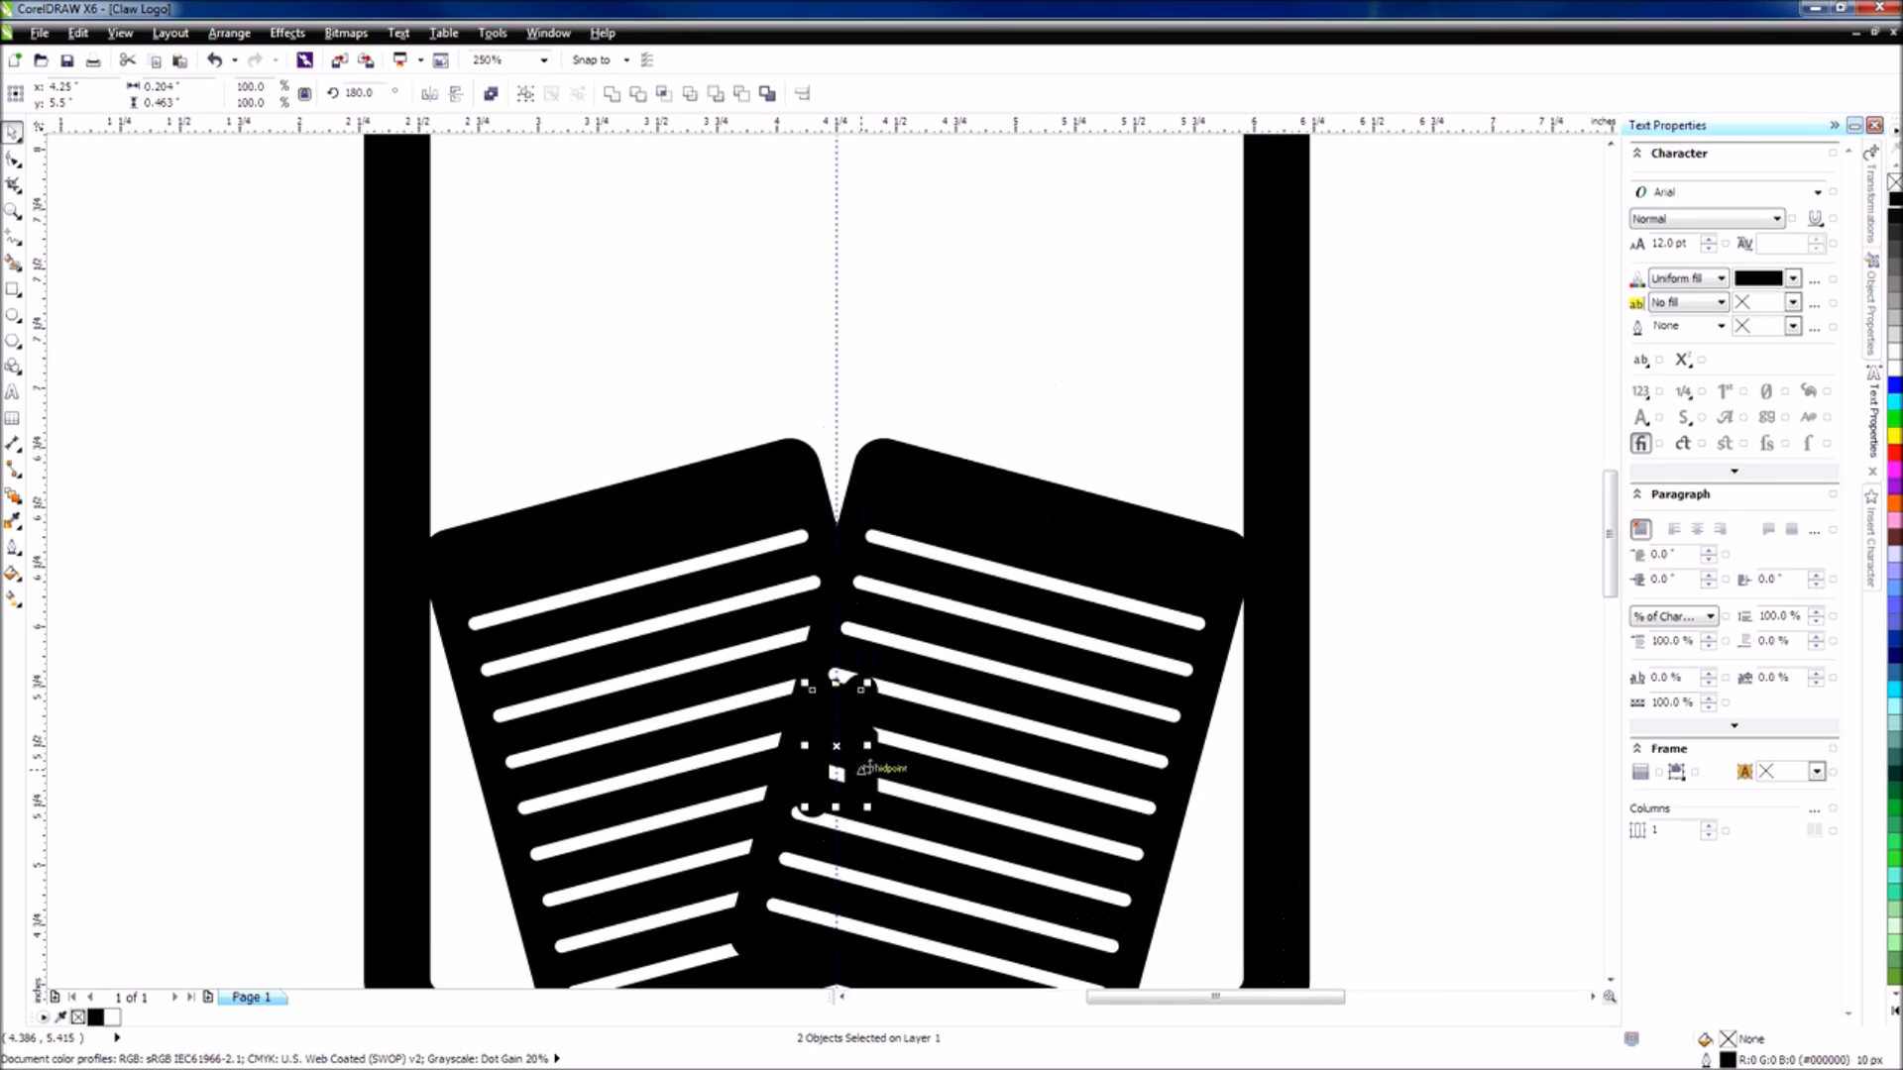
Move the two claw arms straight up along the guideline into the empty area below the claw's triangular head.
{"action": "left_click_drag", "start_coordinate": [837, 745], "coordinate": [836, 213]}
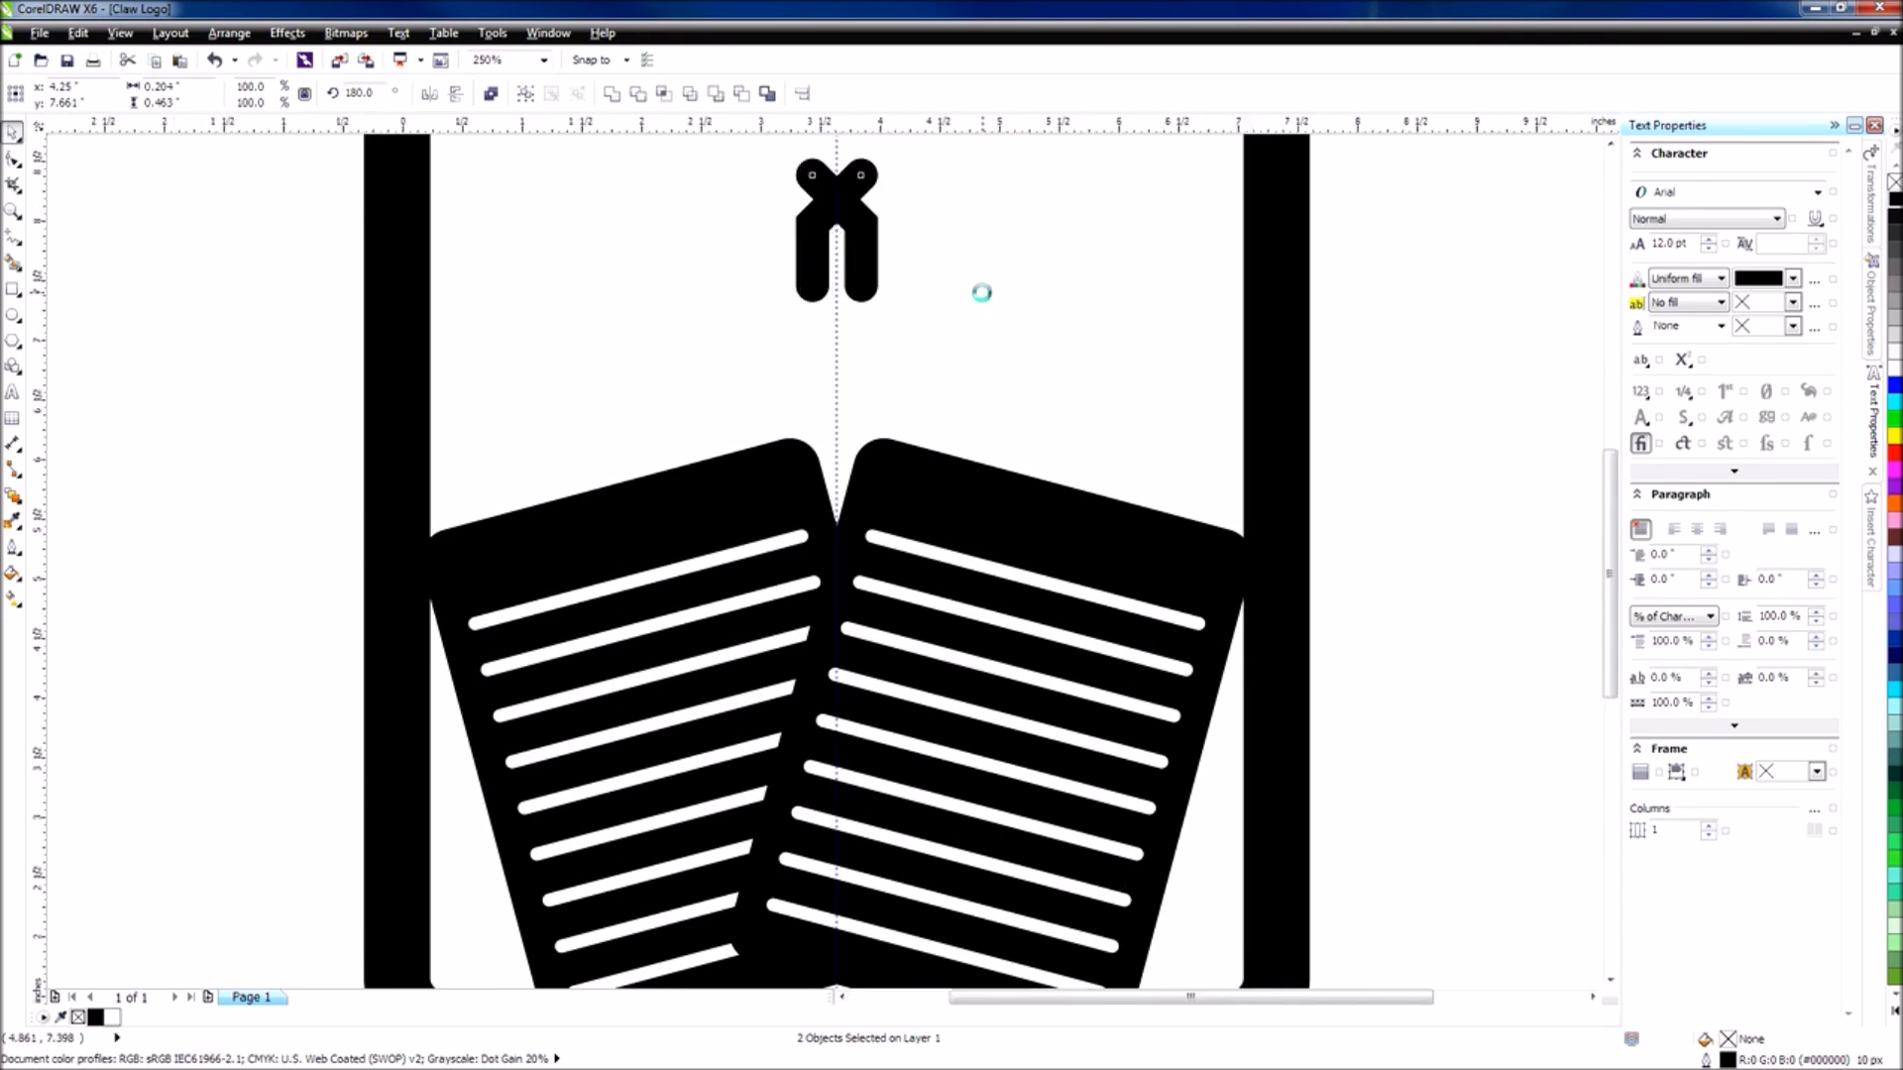
{"action": "scroll", "coordinate": [951, 227], "scroll_direction": "down", "scroll_amount": 2}
{"action": "scroll", "coordinate": [951, 227], "scroll_direction": "up", "scroll_amount": 2}
{"action": "left_click", "coordinate": [1001, 431]}
{"action": "left_click_drag", "start_coordinate": [1053, 528], "coordinate": [799, 306]}
{"action": "mouse_move", "coordinate": [942, 397]}
{"action": "left_mouse_down"}
{"action": "mouse_move", "coordinate": [934, 307]}
{"action": "mouse_move", "coordinate": [936, 427]}
{"action": "left_mouse_up"}
{"action": "left_click", "coordinate": [1050, 426]}
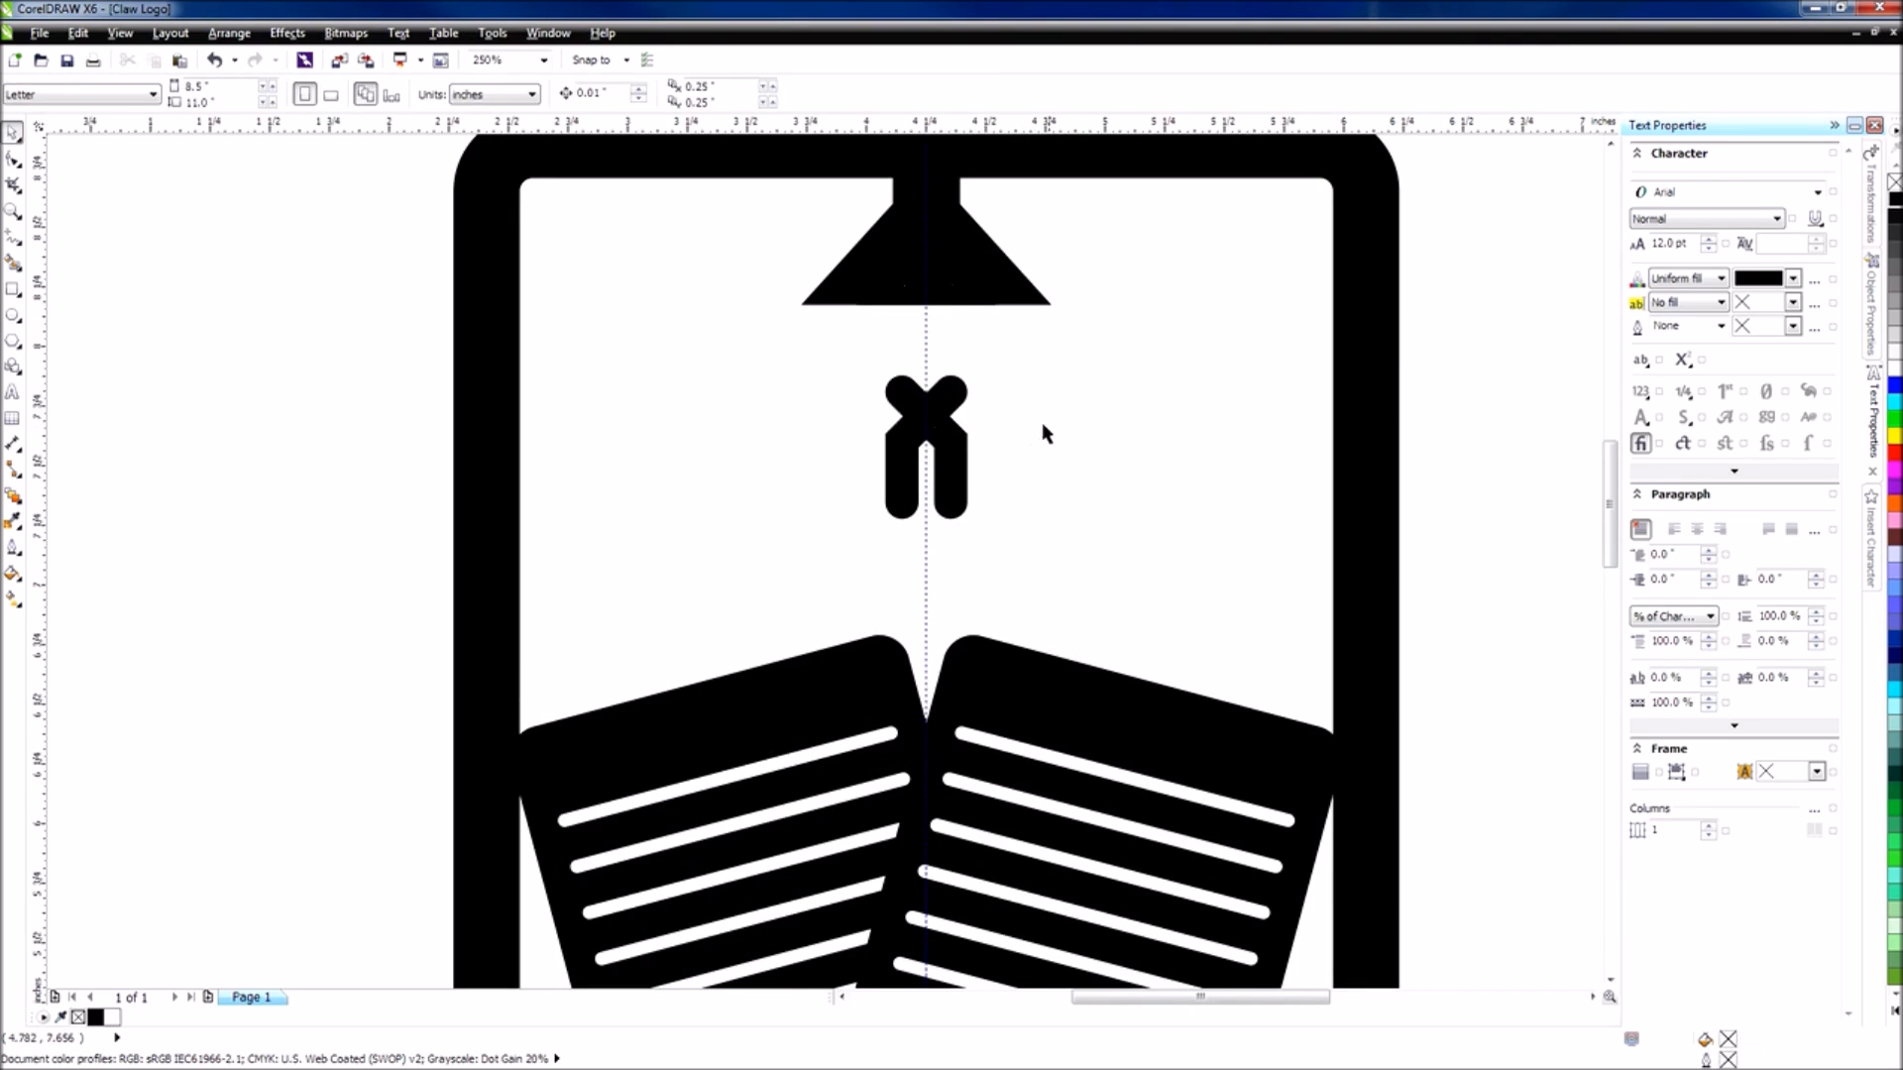
Group the two claw arms and shift the group slightly further down below the triangular head.
{"action": "left_click_drag", "start_coordinate": [1071, 568], "coordinate": [759, 355]}
{"action": "key", "text": "ctrl+g"}
{"action": "left_click_drag", "start_coordinate": [957, 414], "coordinate": [966, 462]}
{"action": "left_click", "coordinate": [972, 266]}
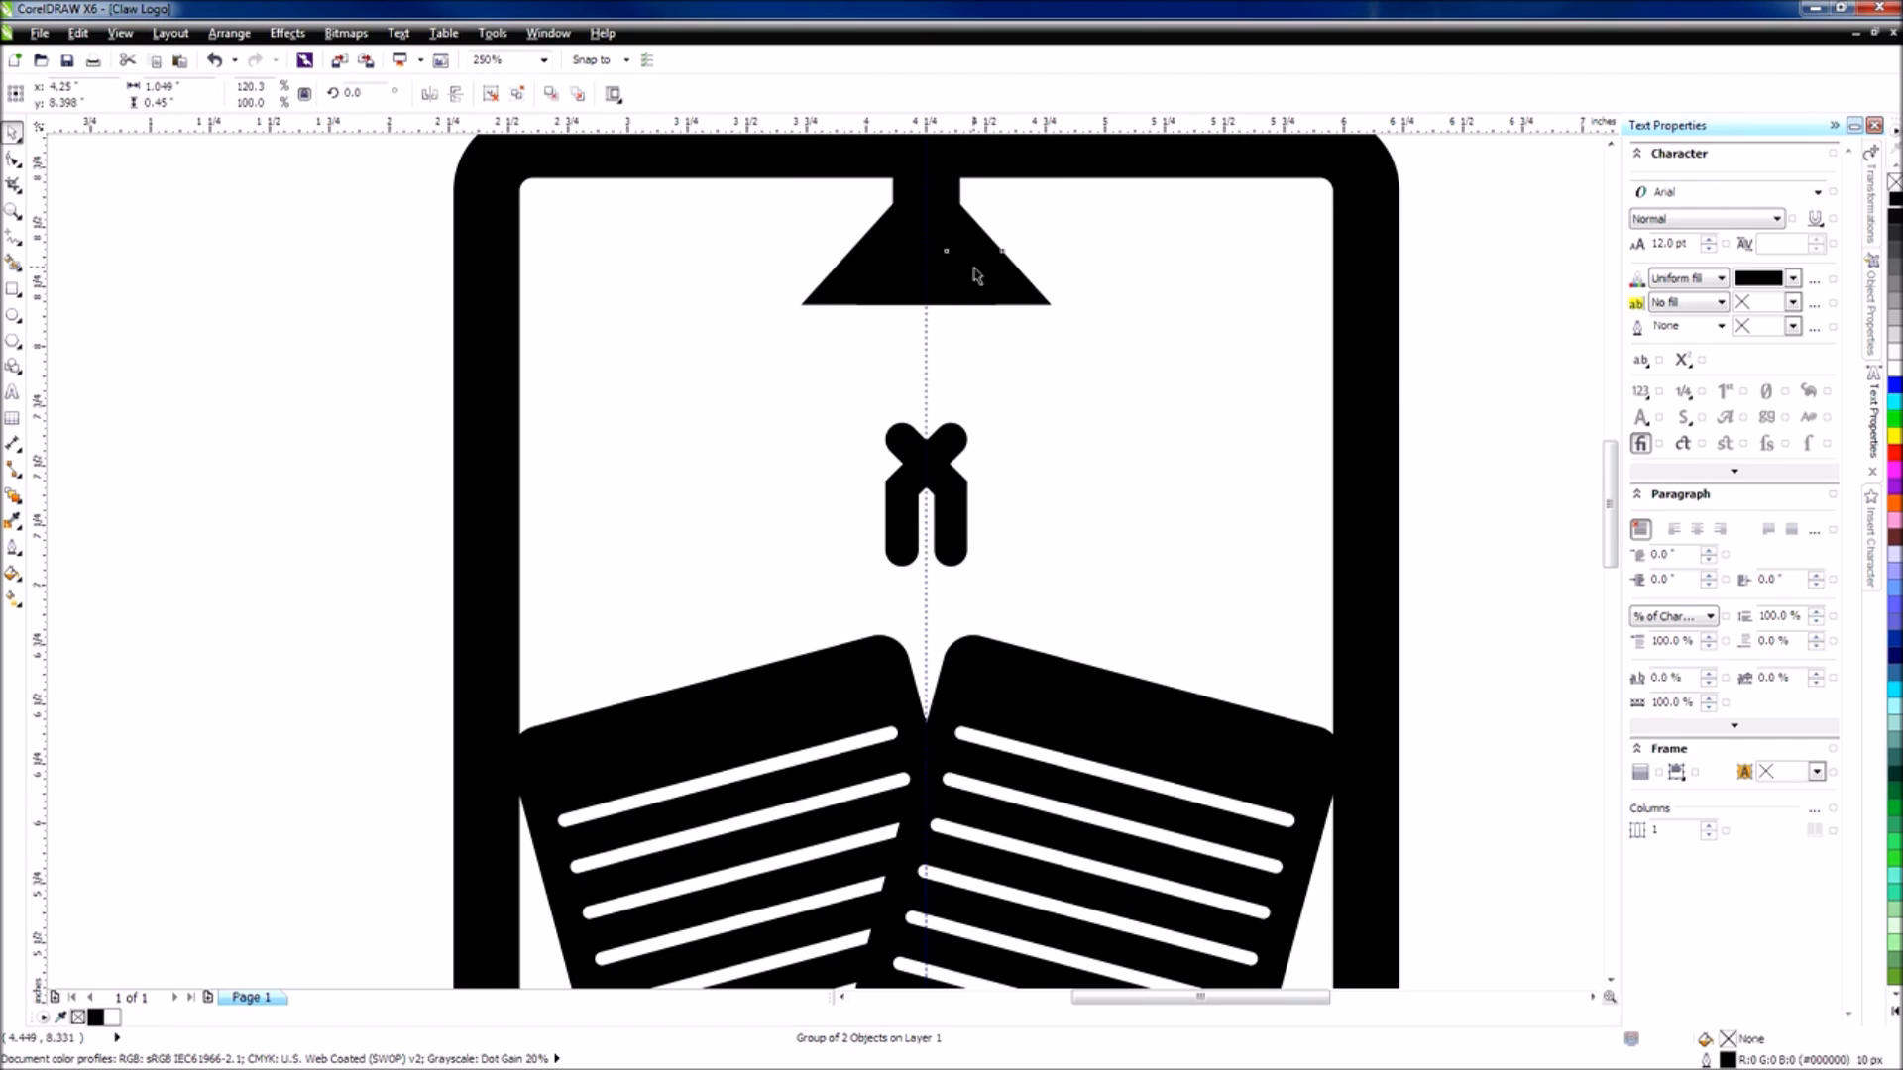
{"action": "left_click", "coordinate": [1126, 400]}
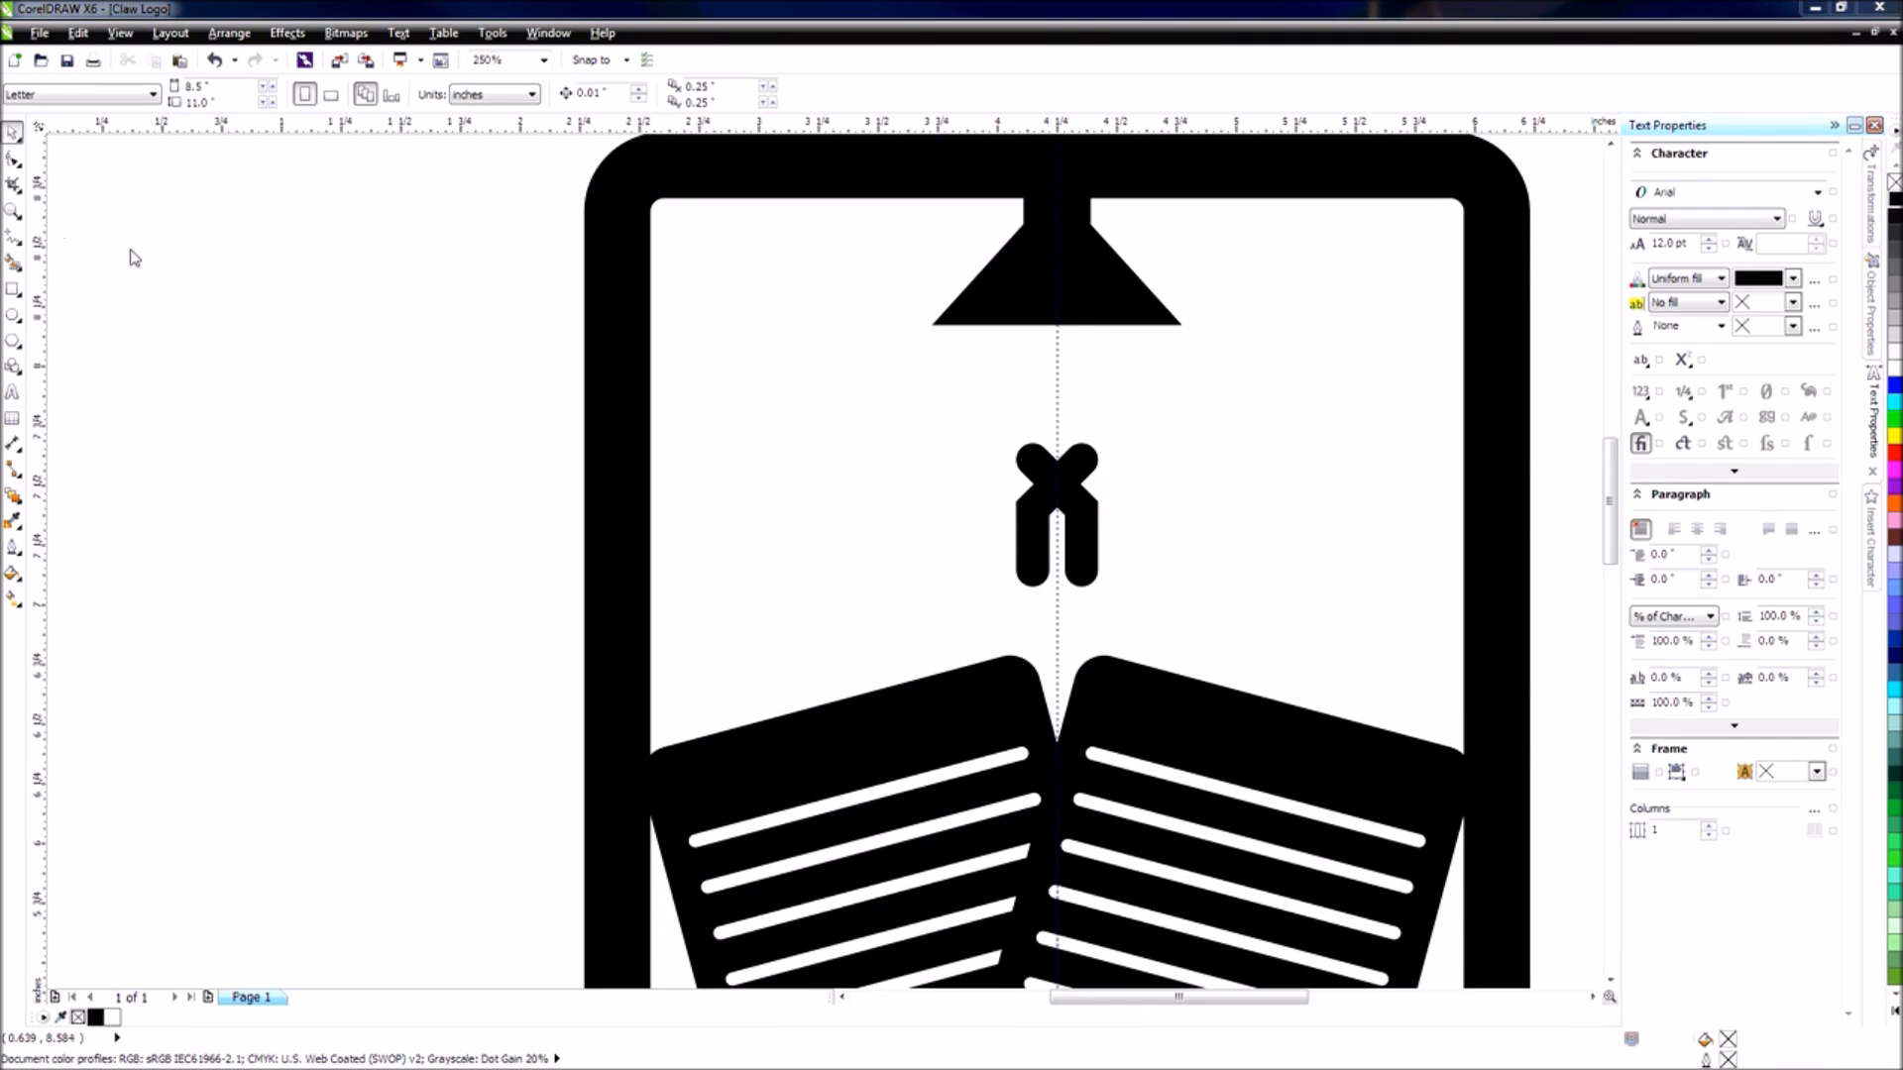
Draw a closed diamond about 1.05 by 0.46 inches across the head's lower corners, pointing down on the guideline, and fill it black.
{"action": "left_click", "coordinate": [12, 238]}
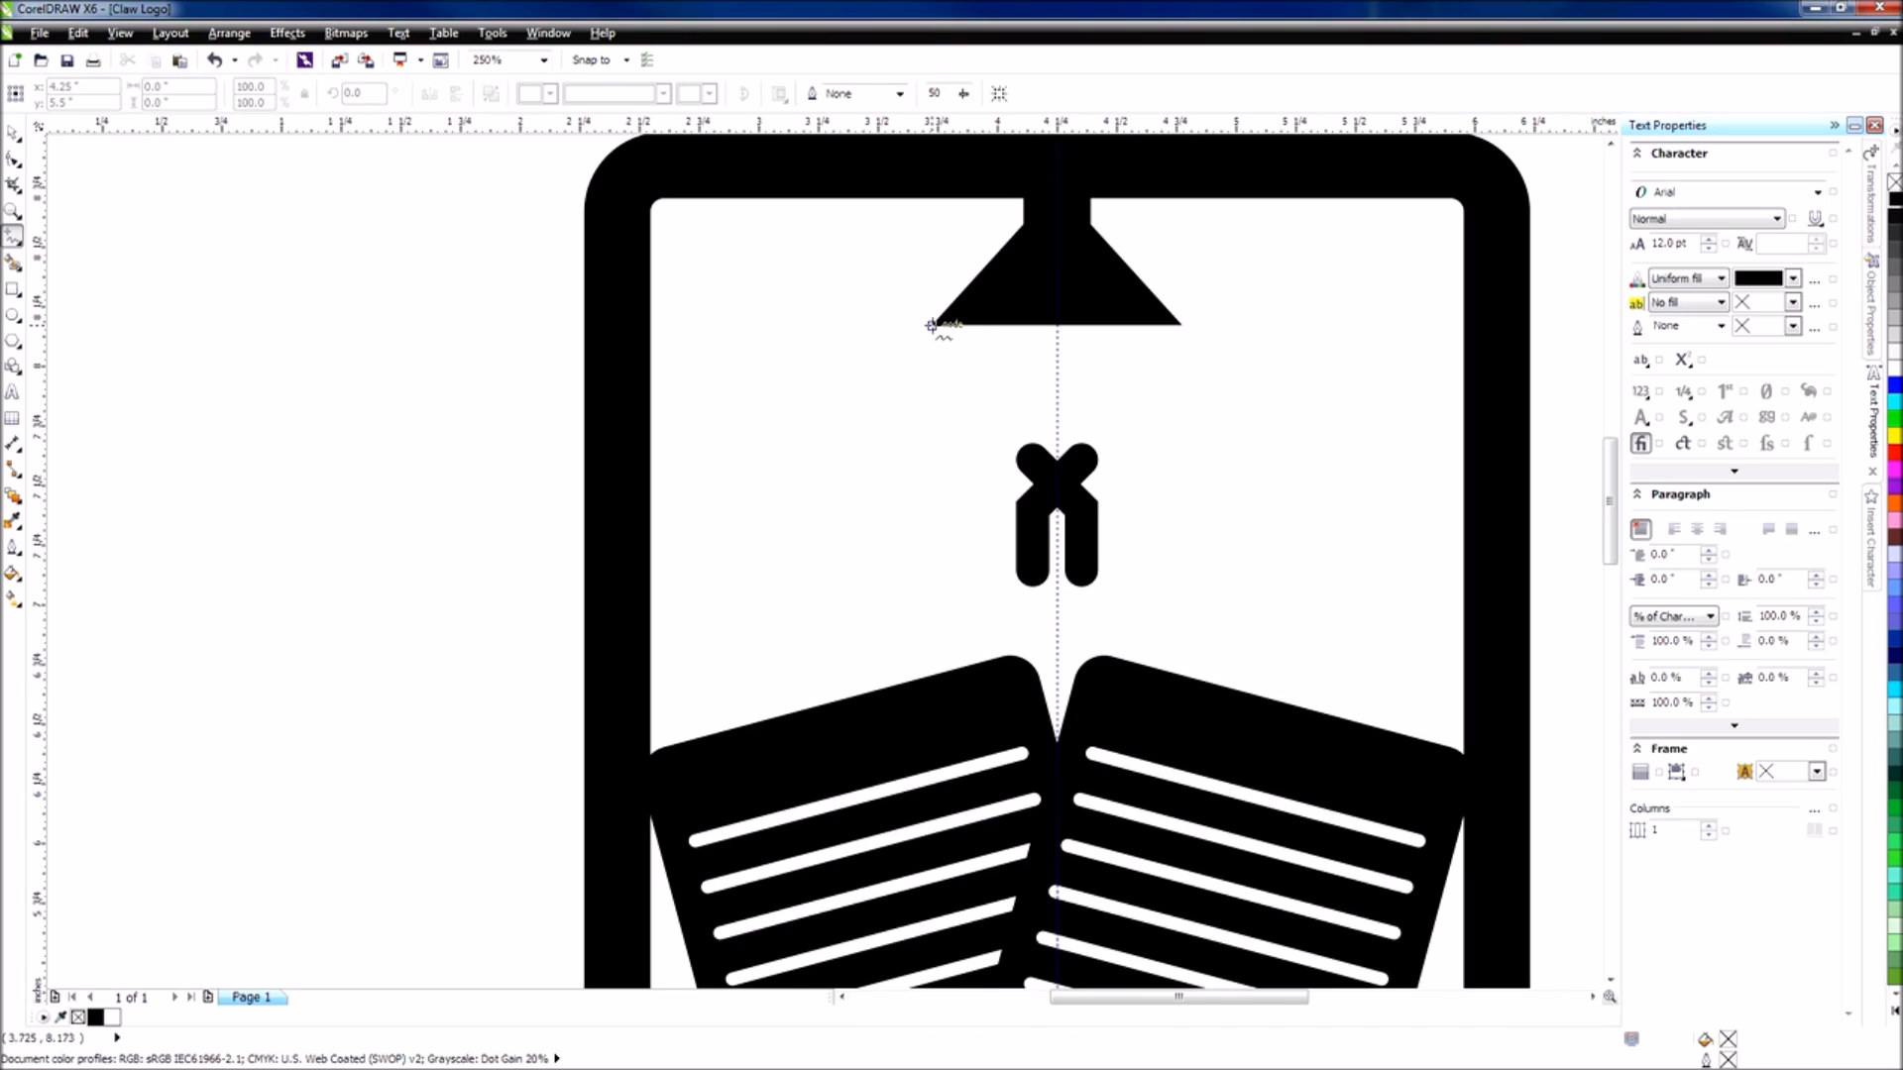
{"action": "left_click", "coordinate": [932, 325]}
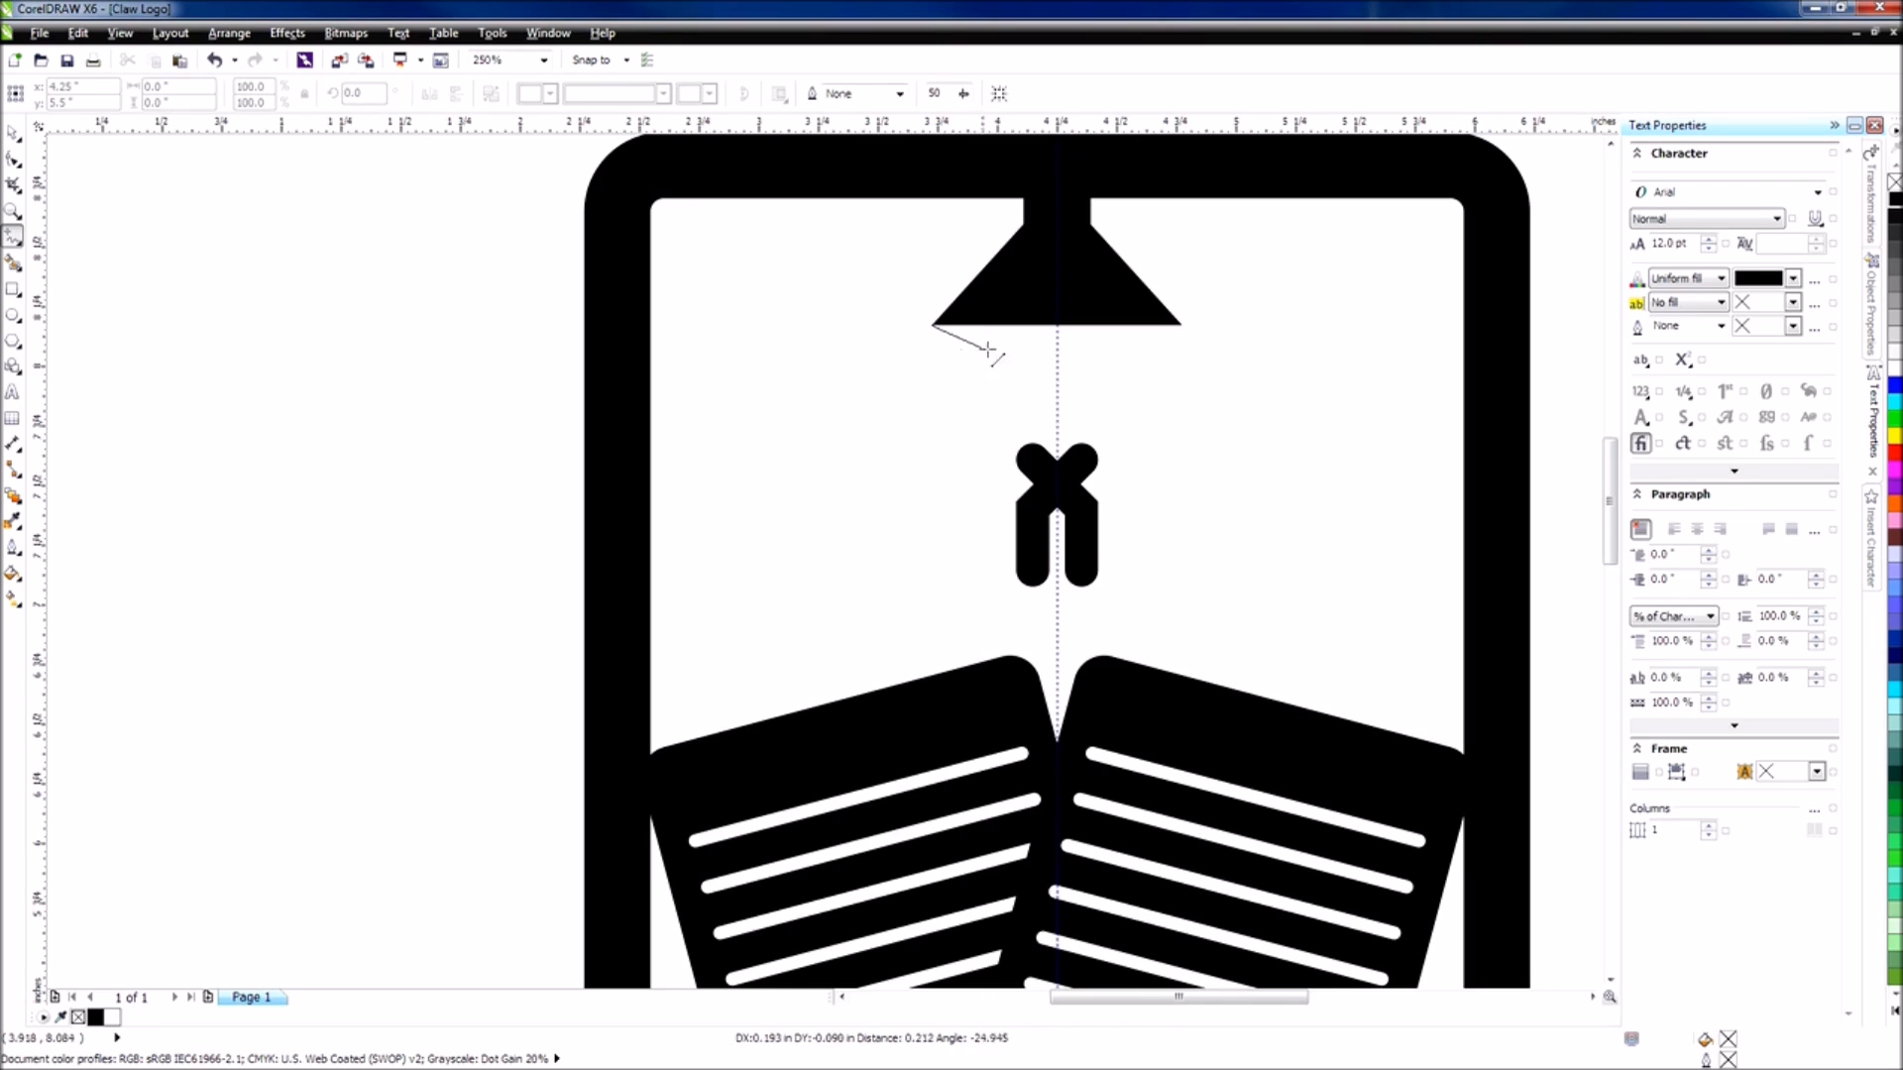
{"action": "left_click", "coordinate": [1058, 376]}
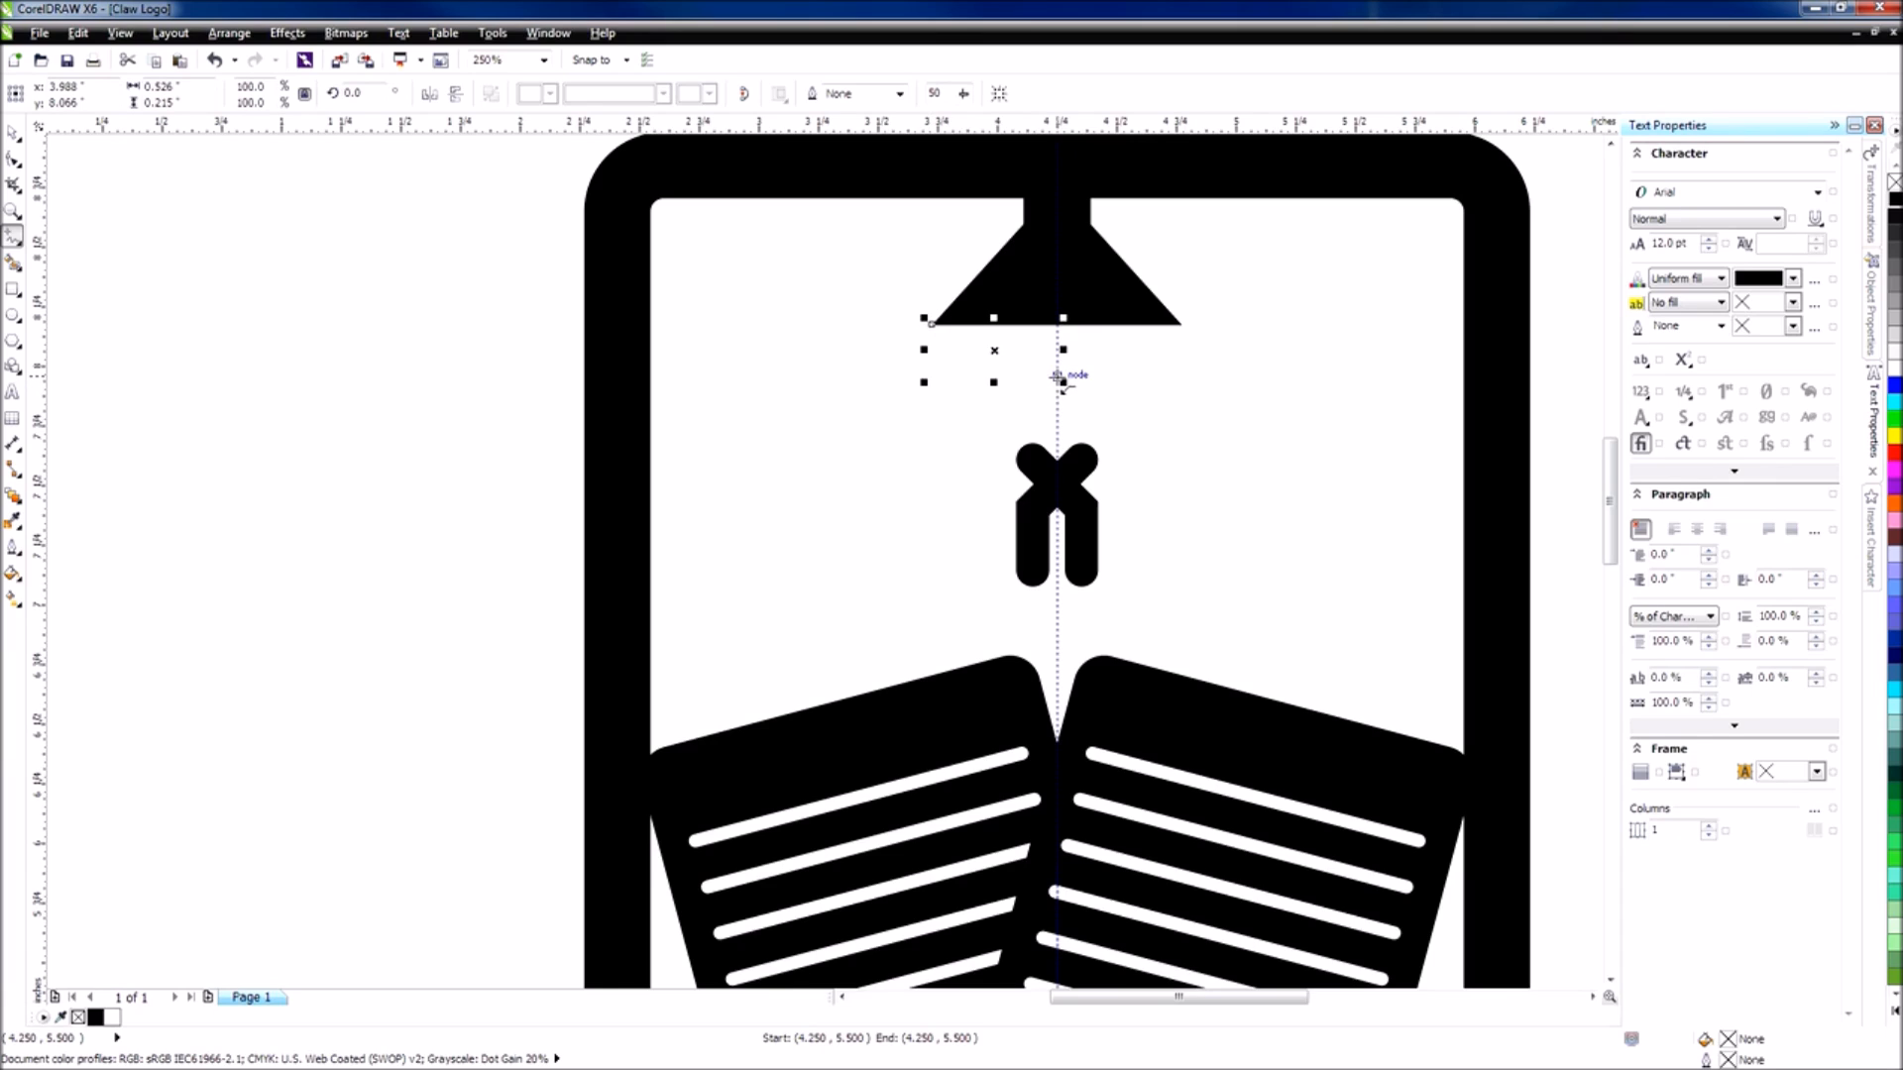
{"action": "left_click_drag", "start_coordinate": [1059, 377], "coordinate": [931, 324]}
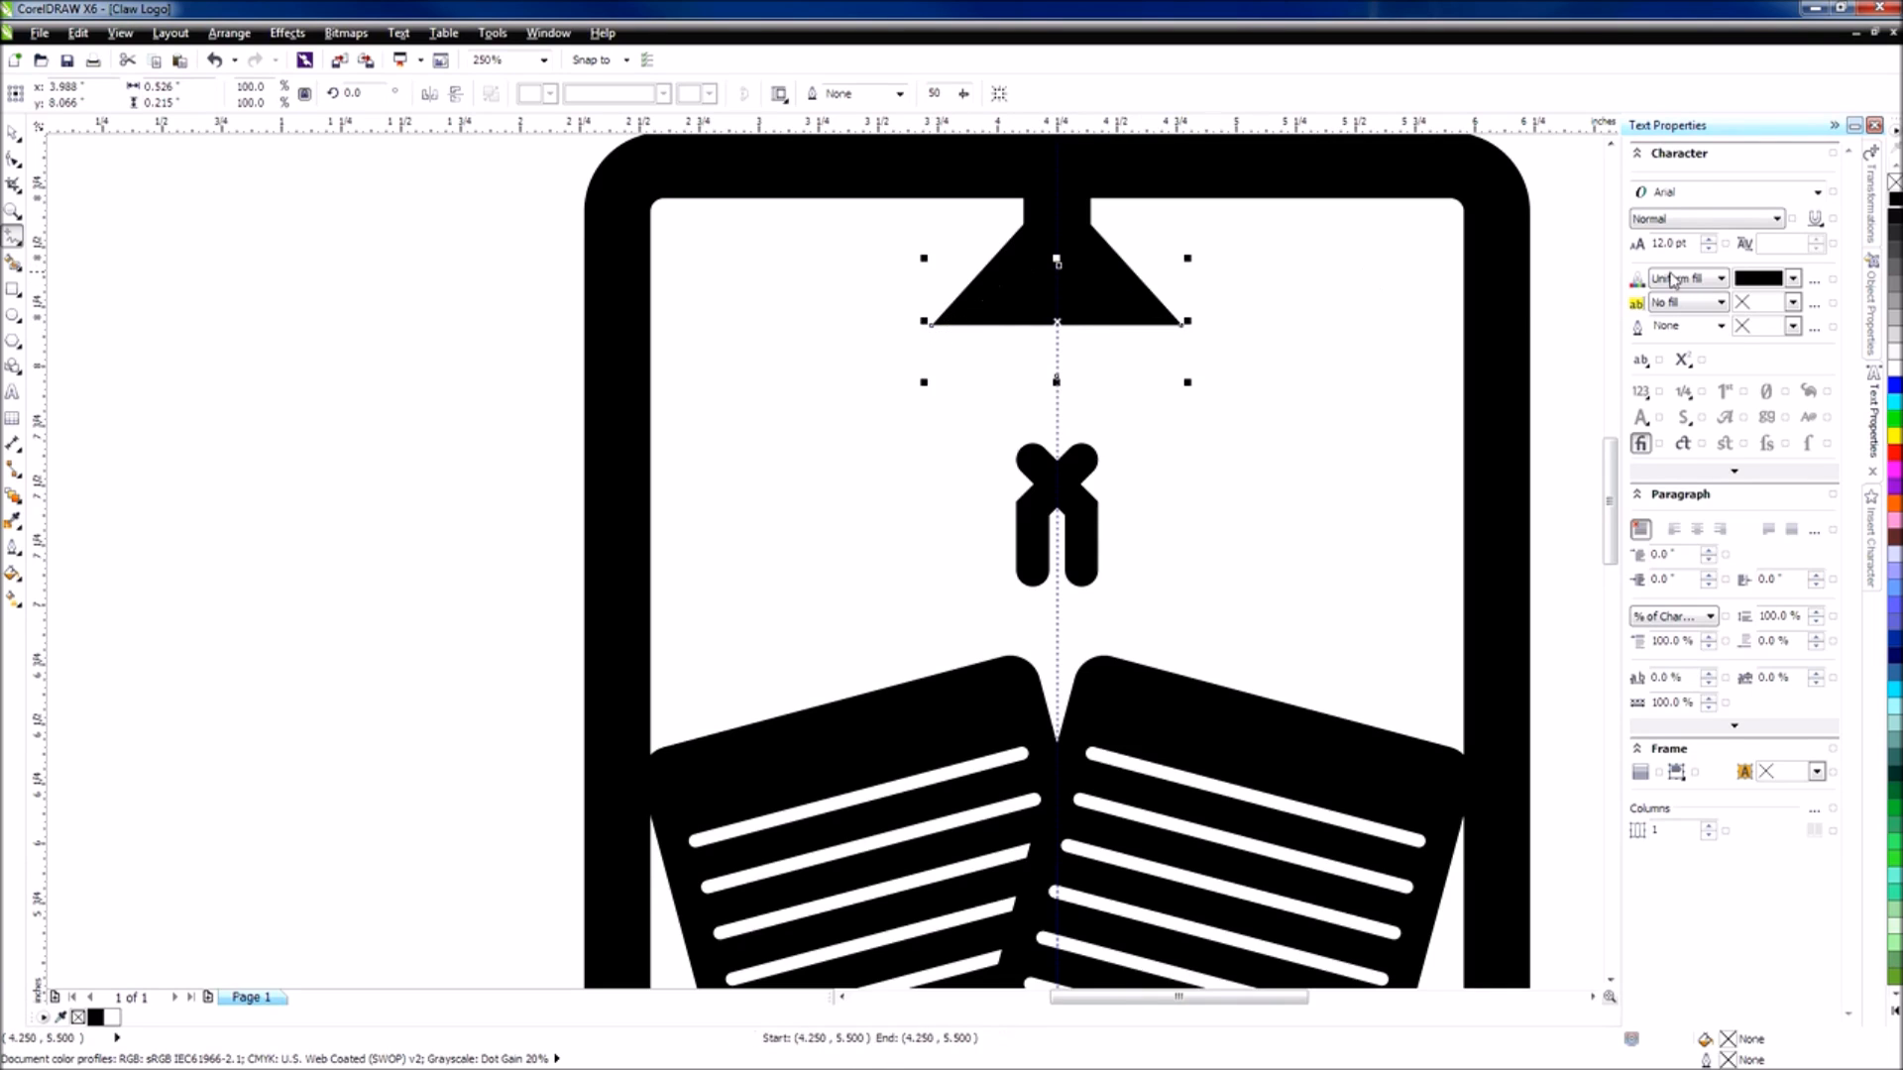
{"action": "left_click", "coordinate": [1895, 203]}
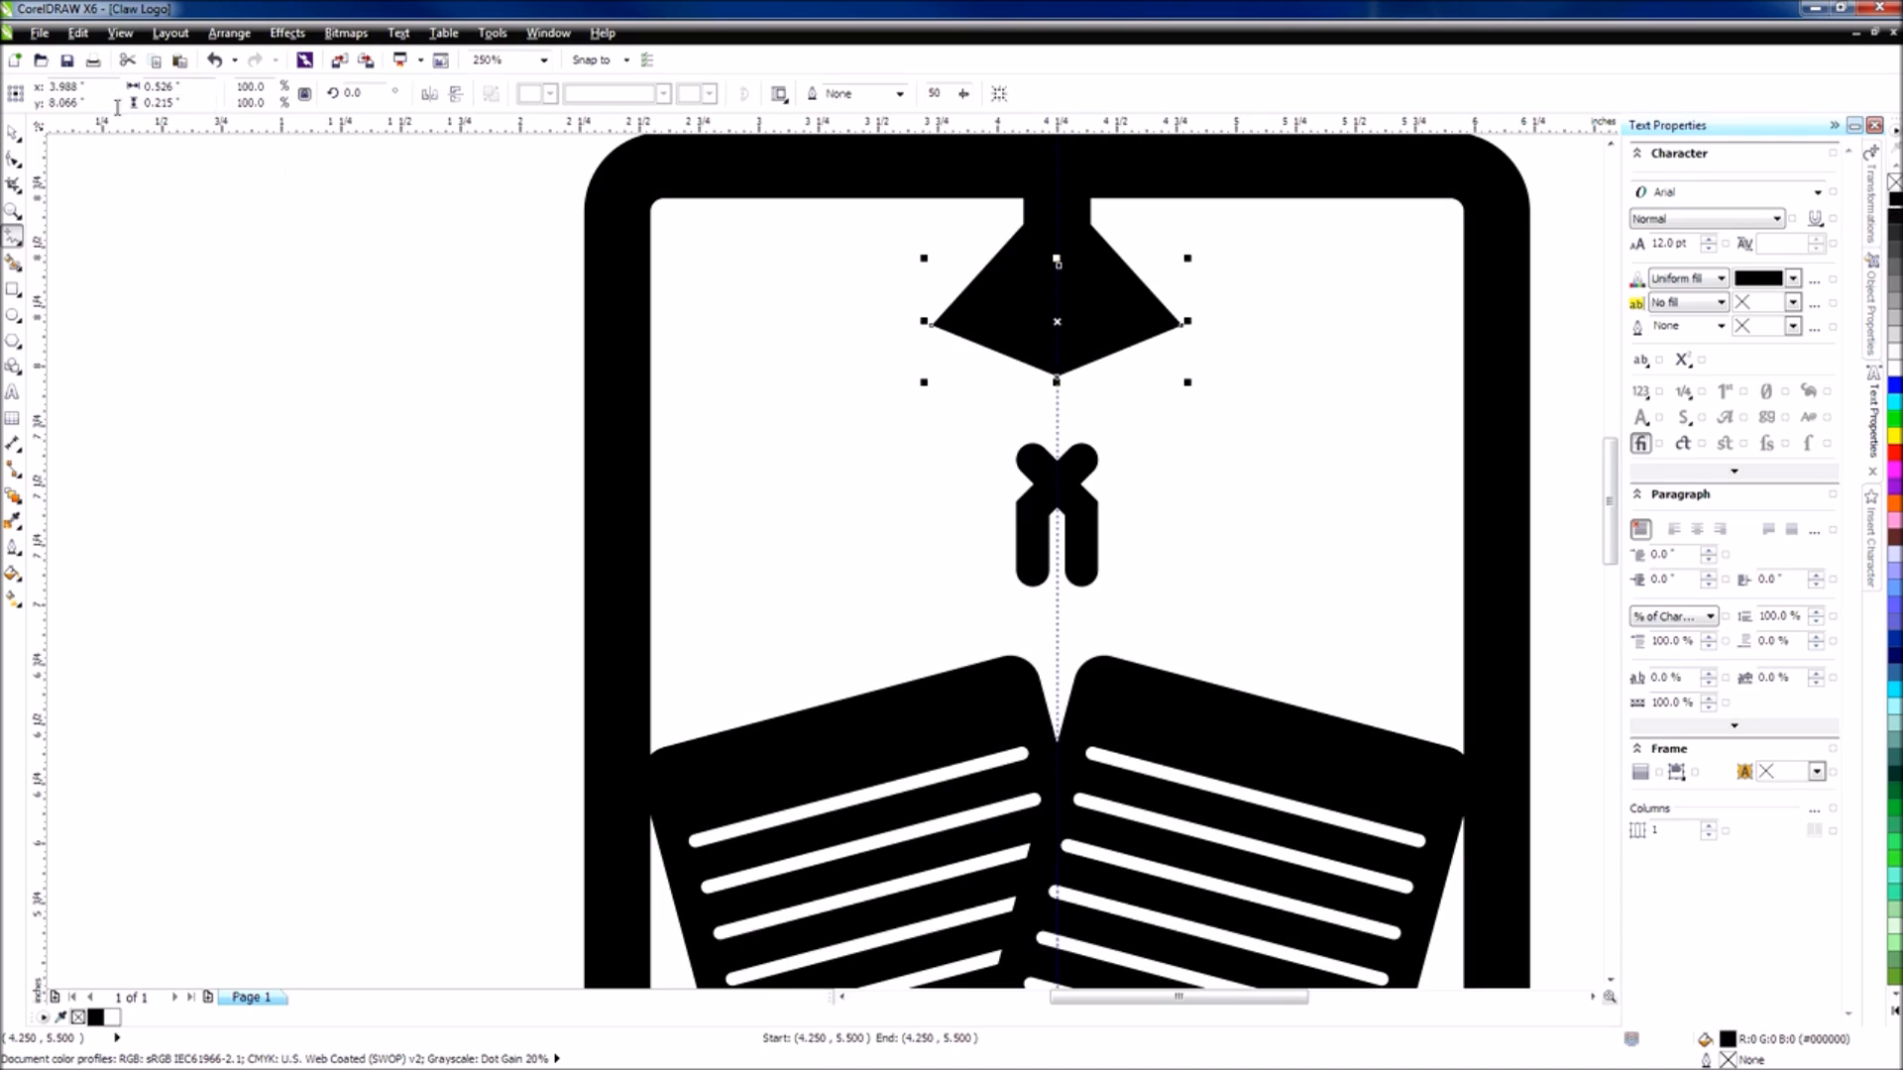
{"action": "left_click", "coordinate": [15, 136]}
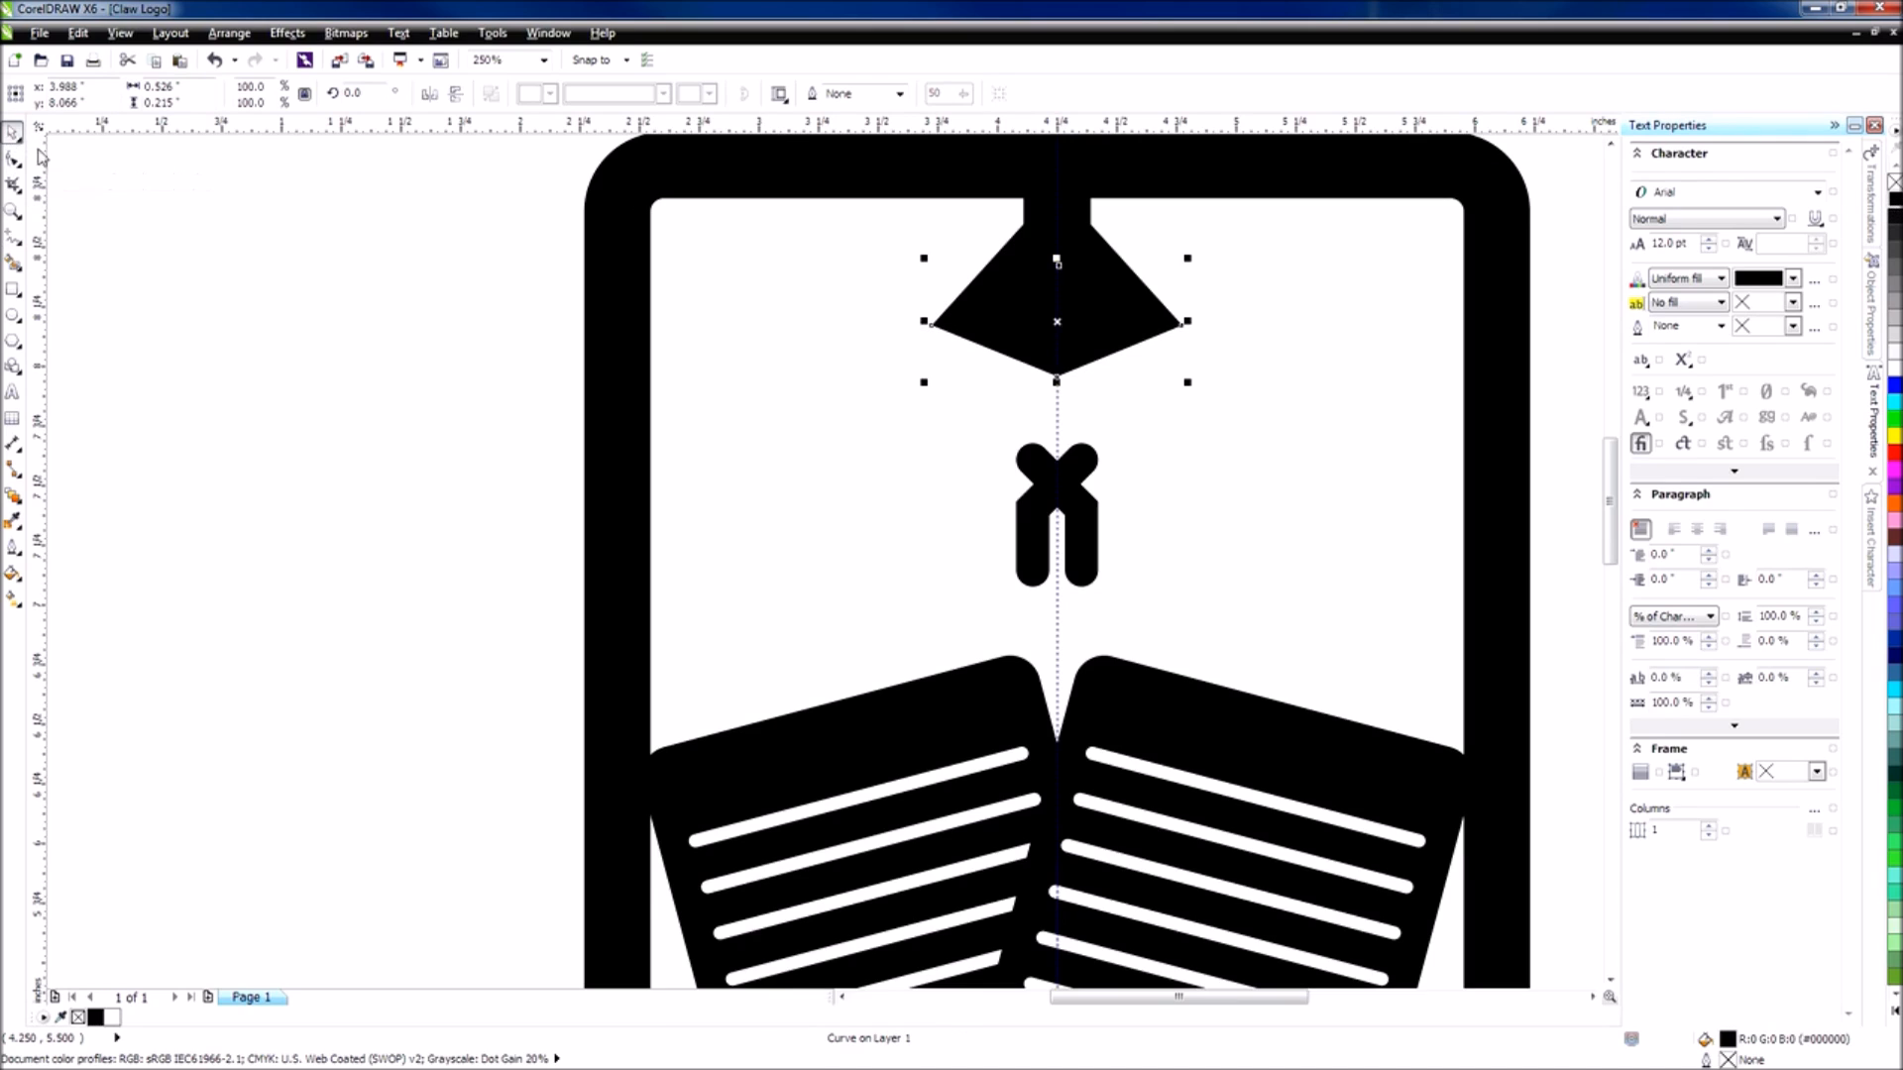
Weld the black diamond and the grouped triangles of the claw head into a single shape.
{"action": "left_click_drag", "start_coordinate": [1085, 357], "coordinate": [1134, 417]}
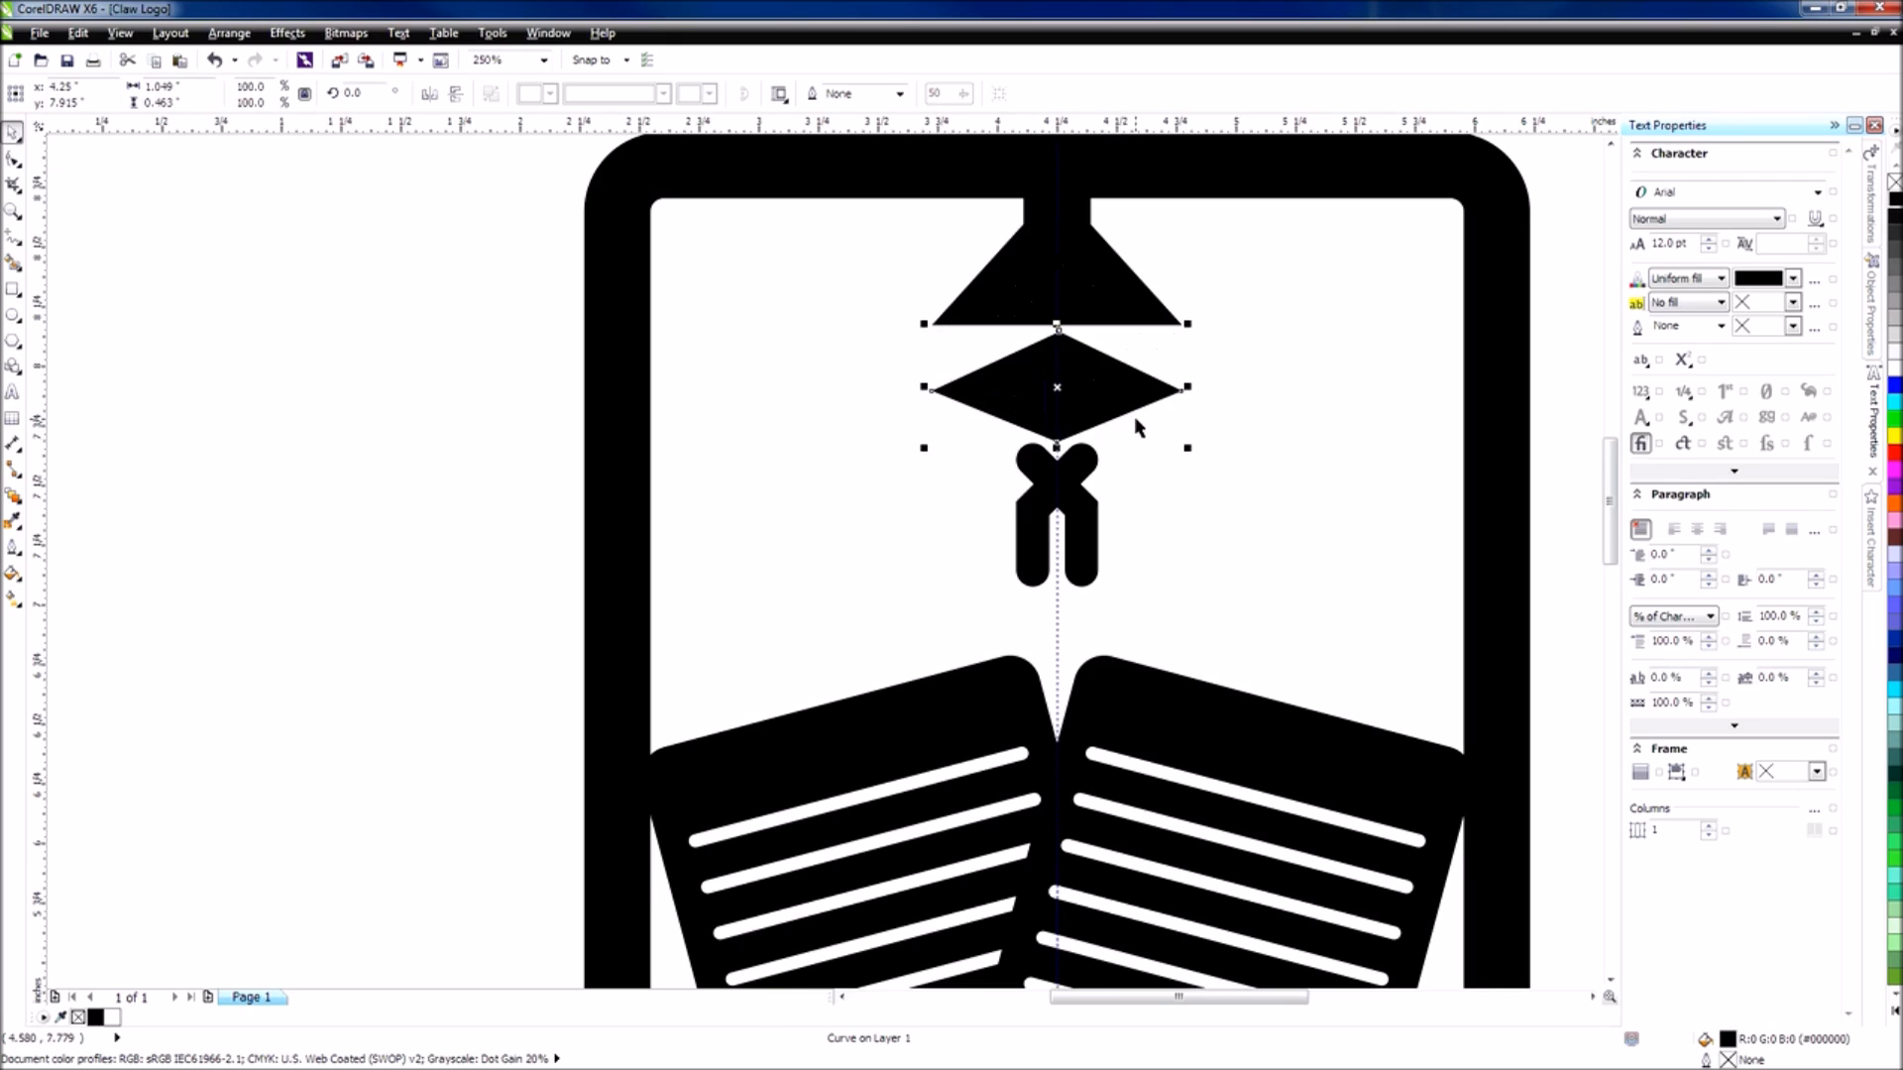
{"action": "key", "text": "ctrl+z"}
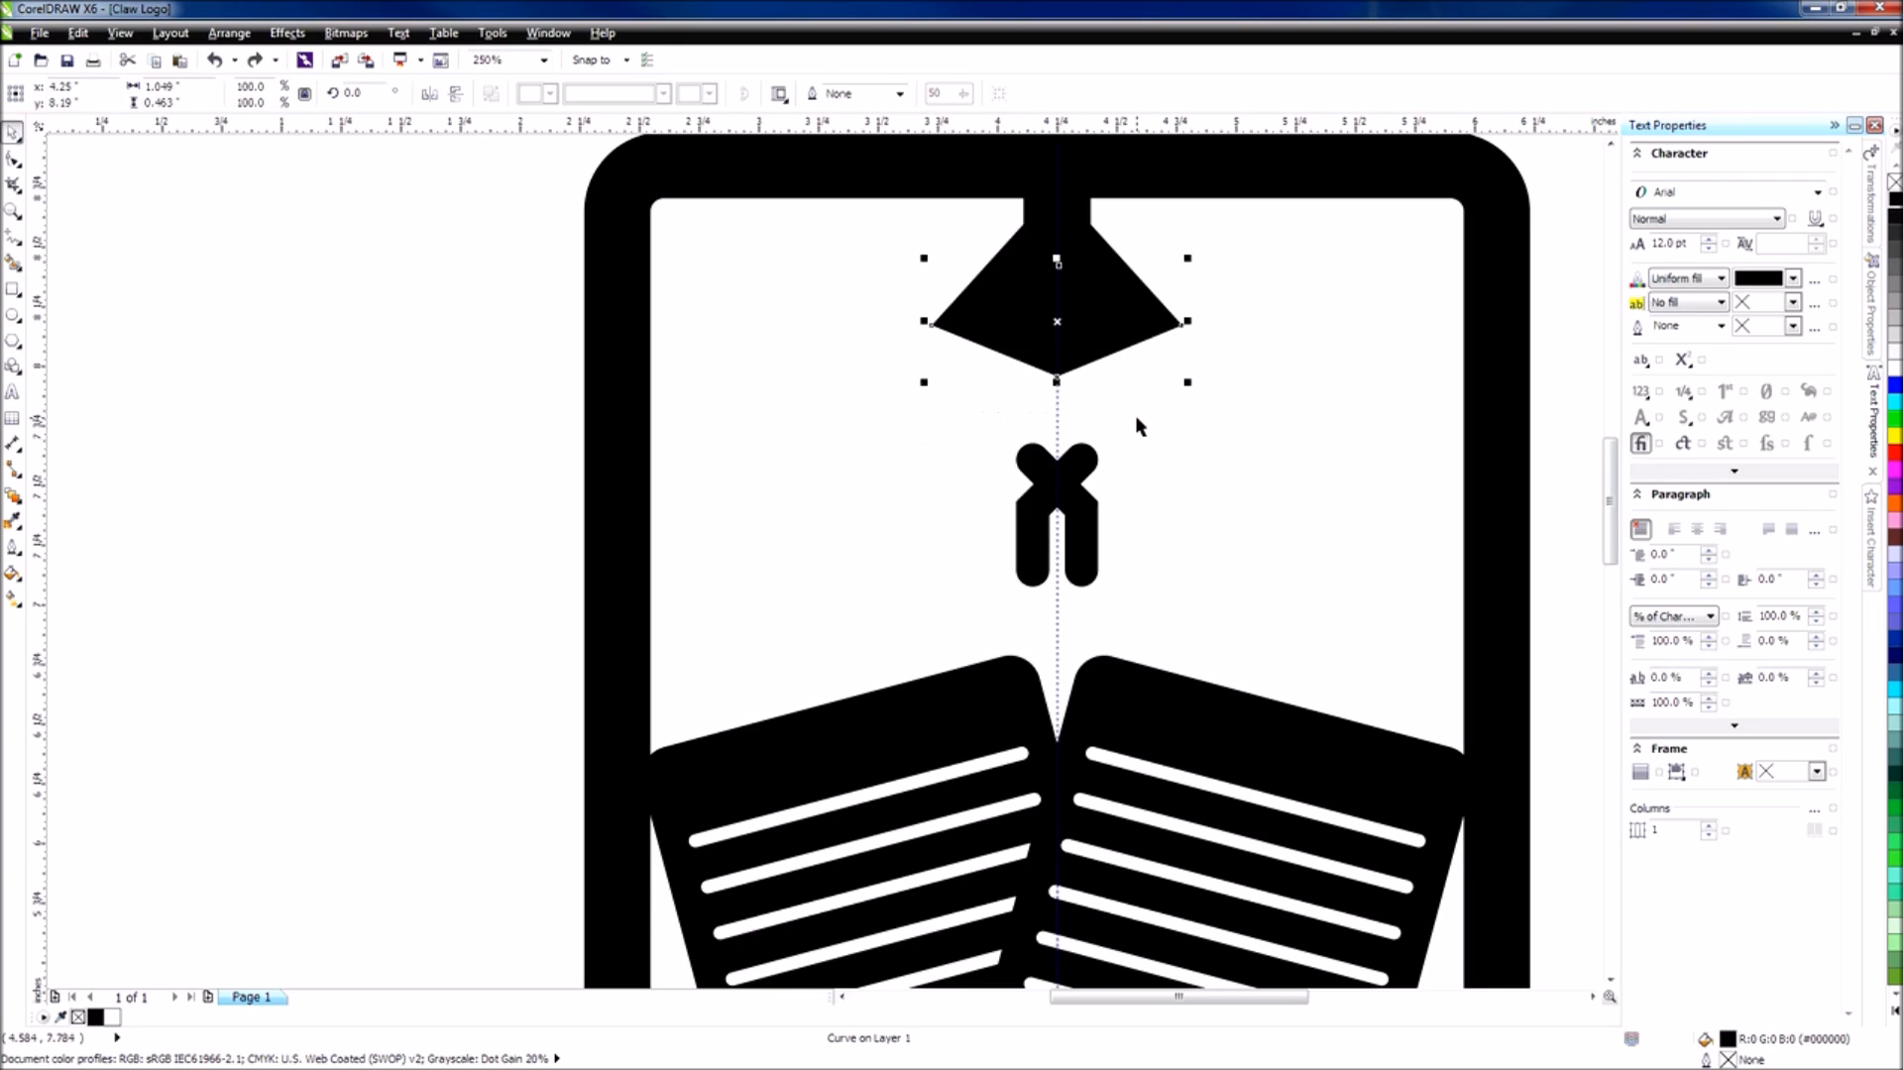
{"action": "left_click", "coordinate": [1093, 244], "text": "shift"}
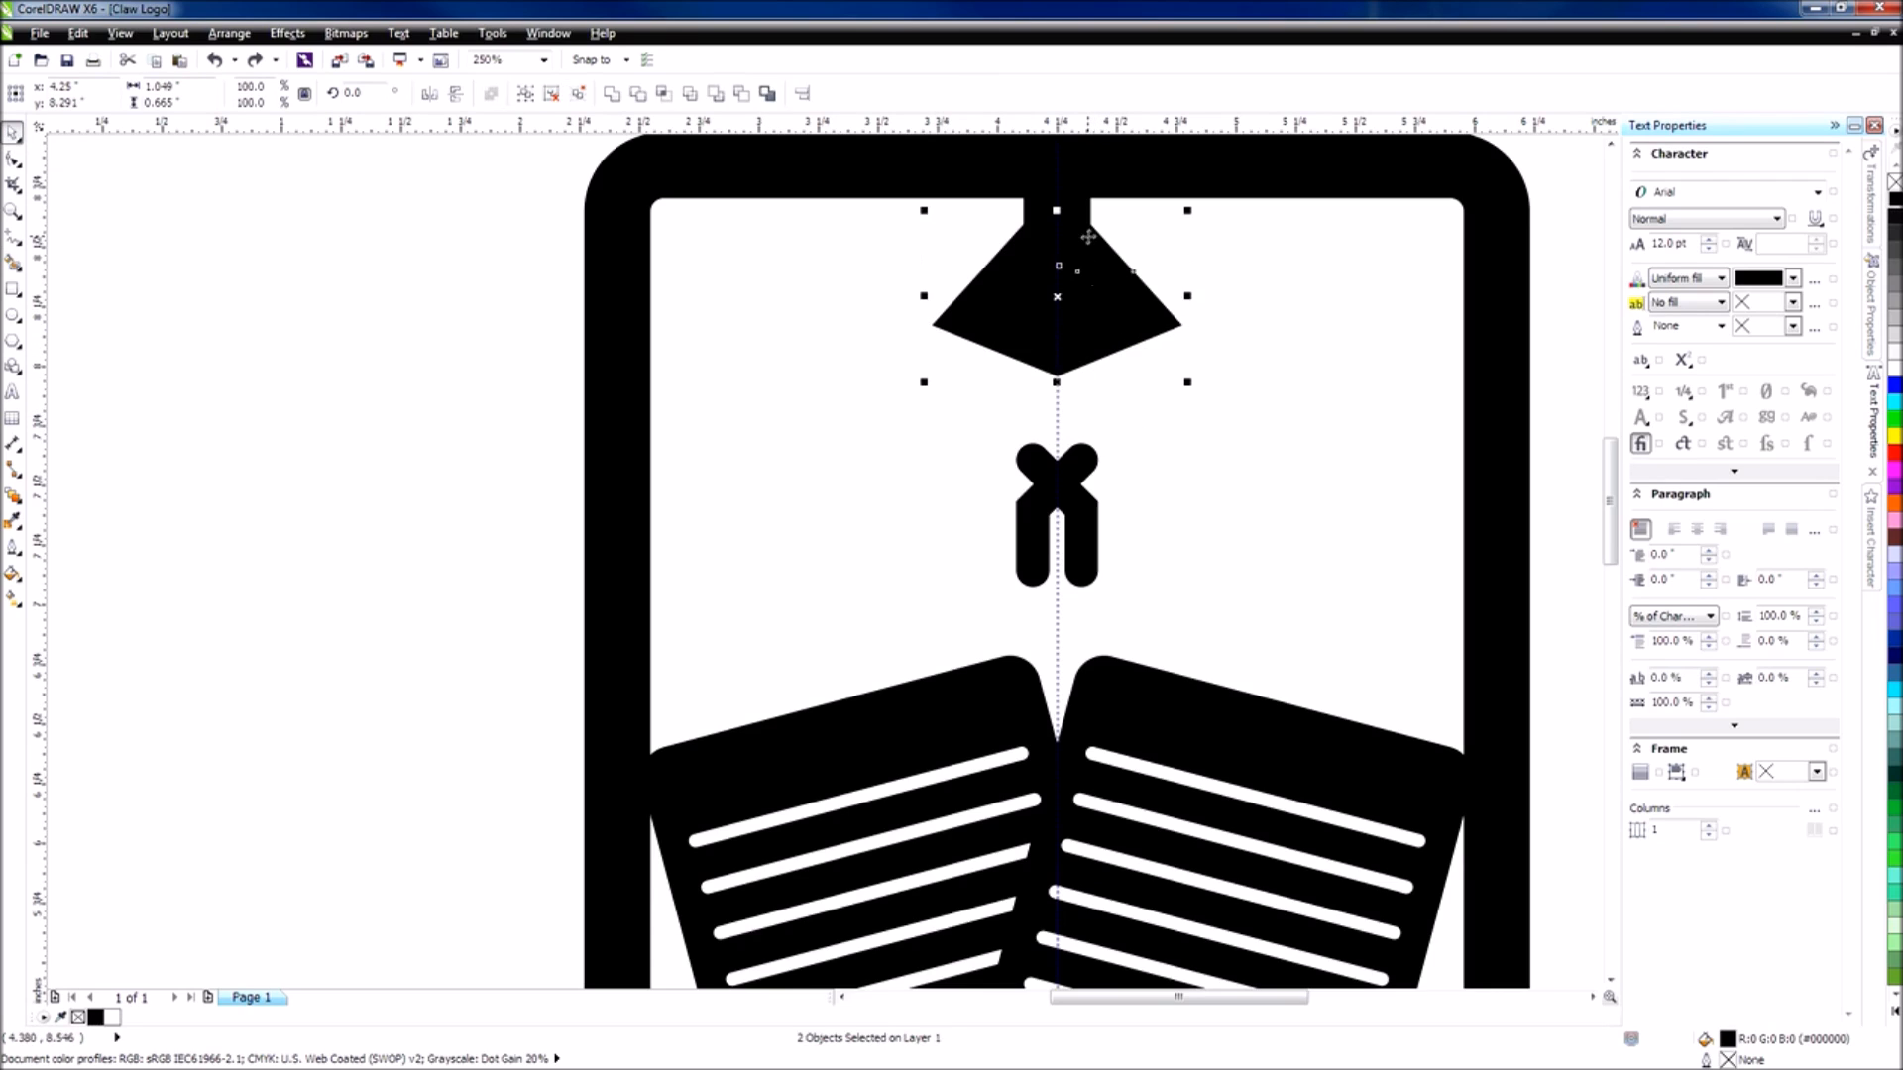
{"action": "left_click", "coordinate": [612, 95]}
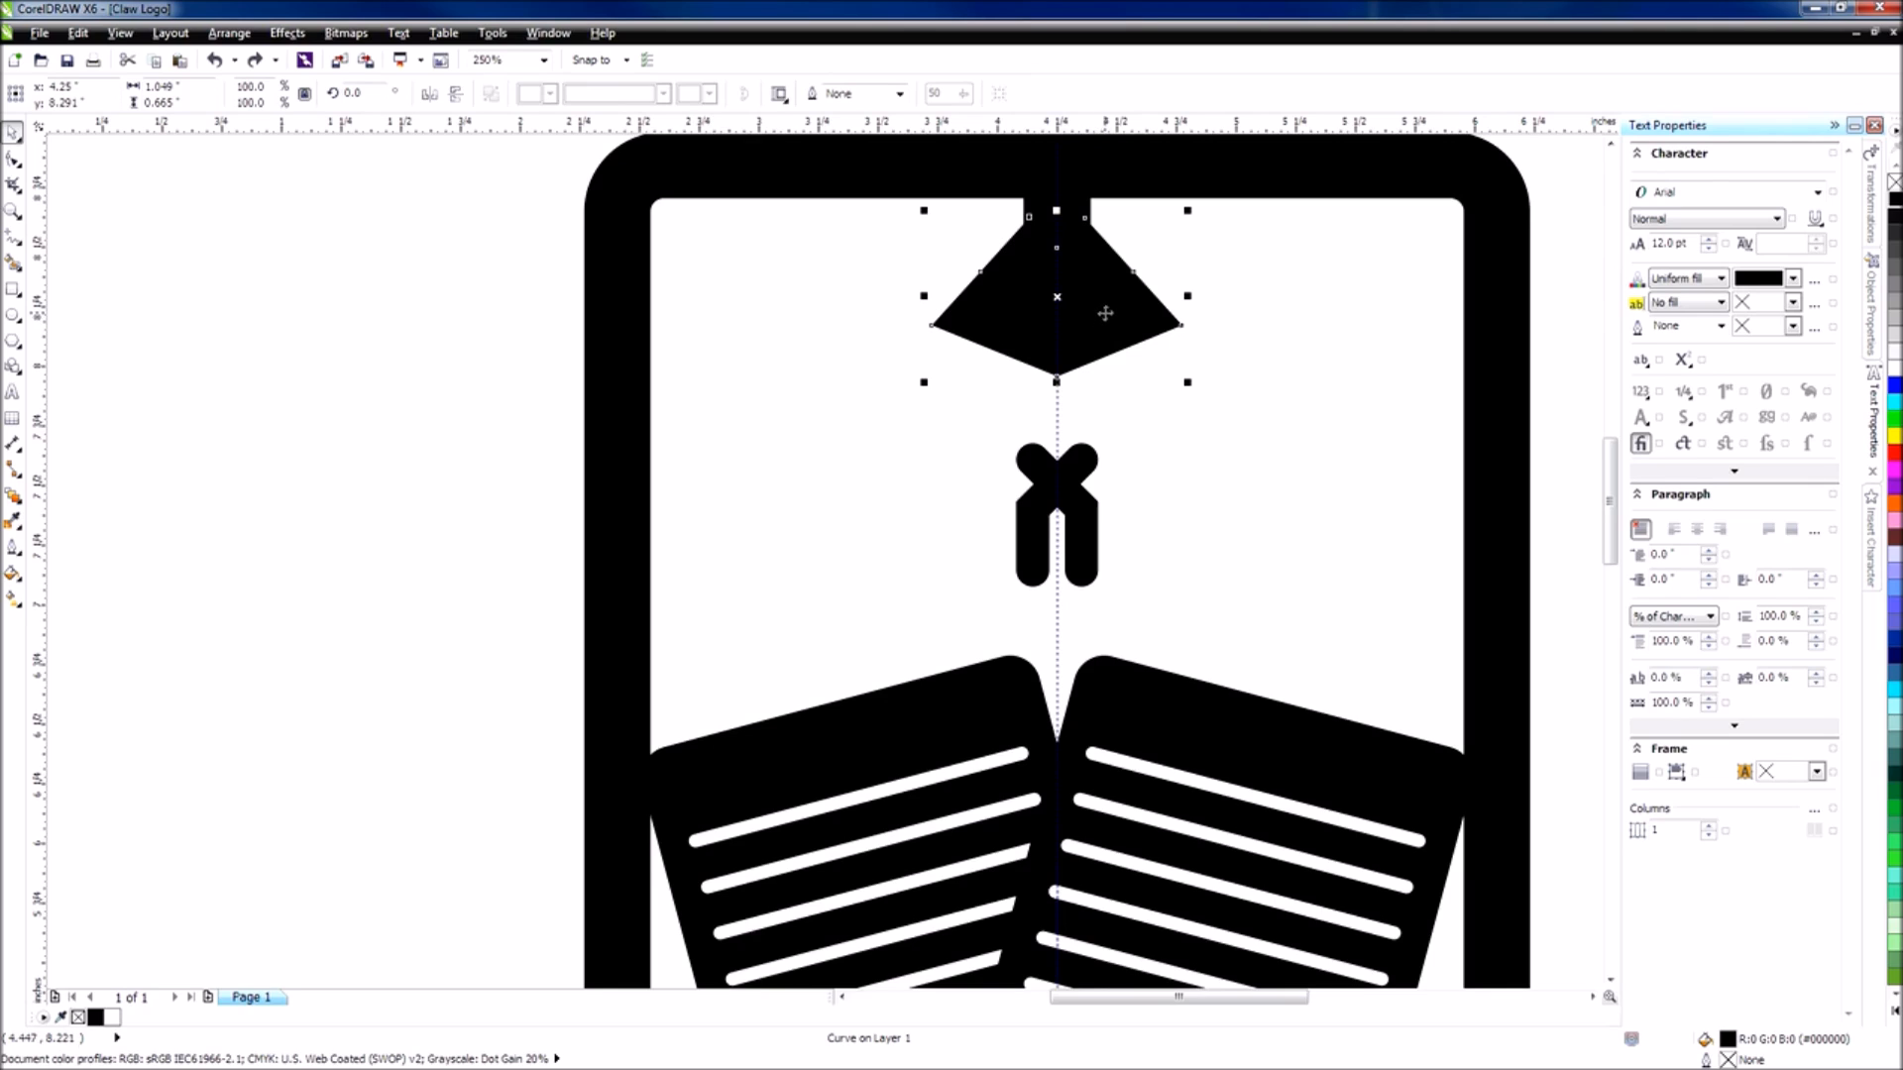
{"action": "left_click_drag", "start_coordinate": [1108, 310], "coordinate": [960, 376]}
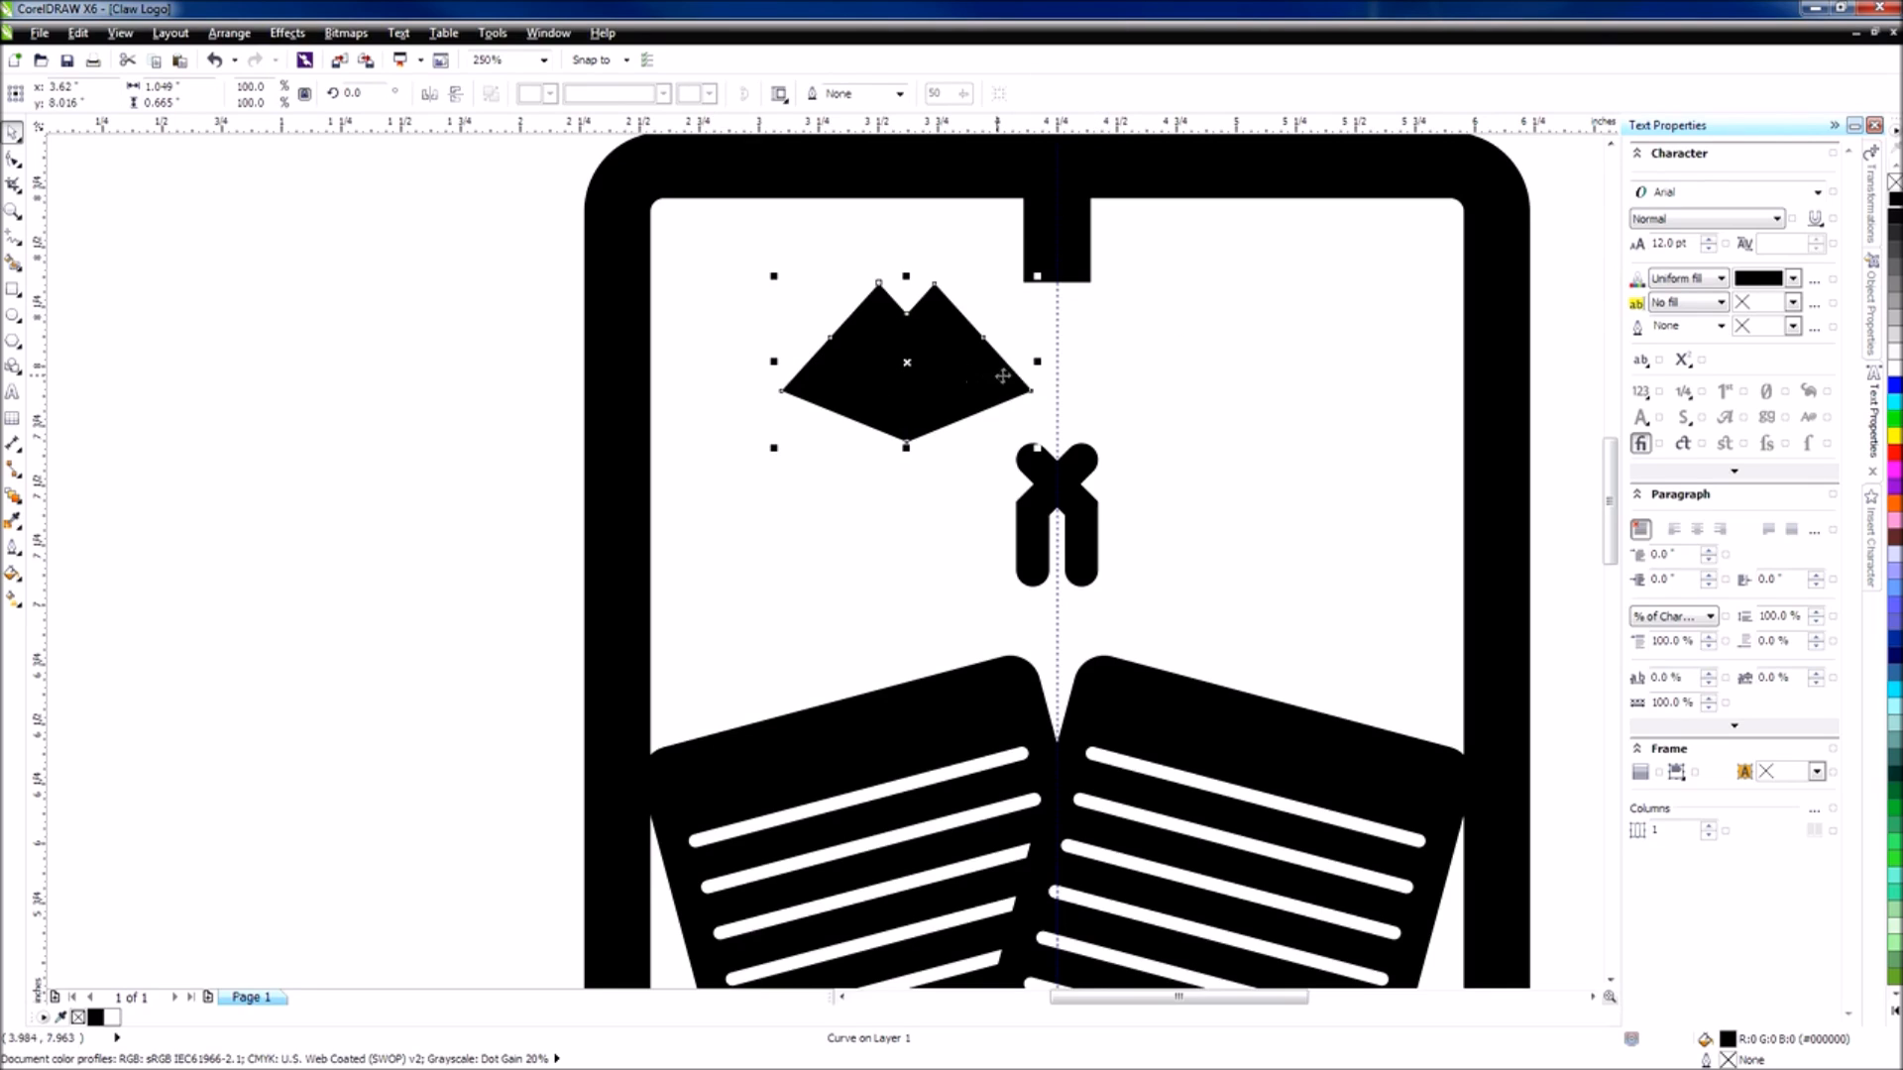
{"action": "key", "text": "ctrl+z"}
{"action": "left_click", "coordinate": [1125, 335]}
{"action": "left_click", "coordinate": [1189, 398]}
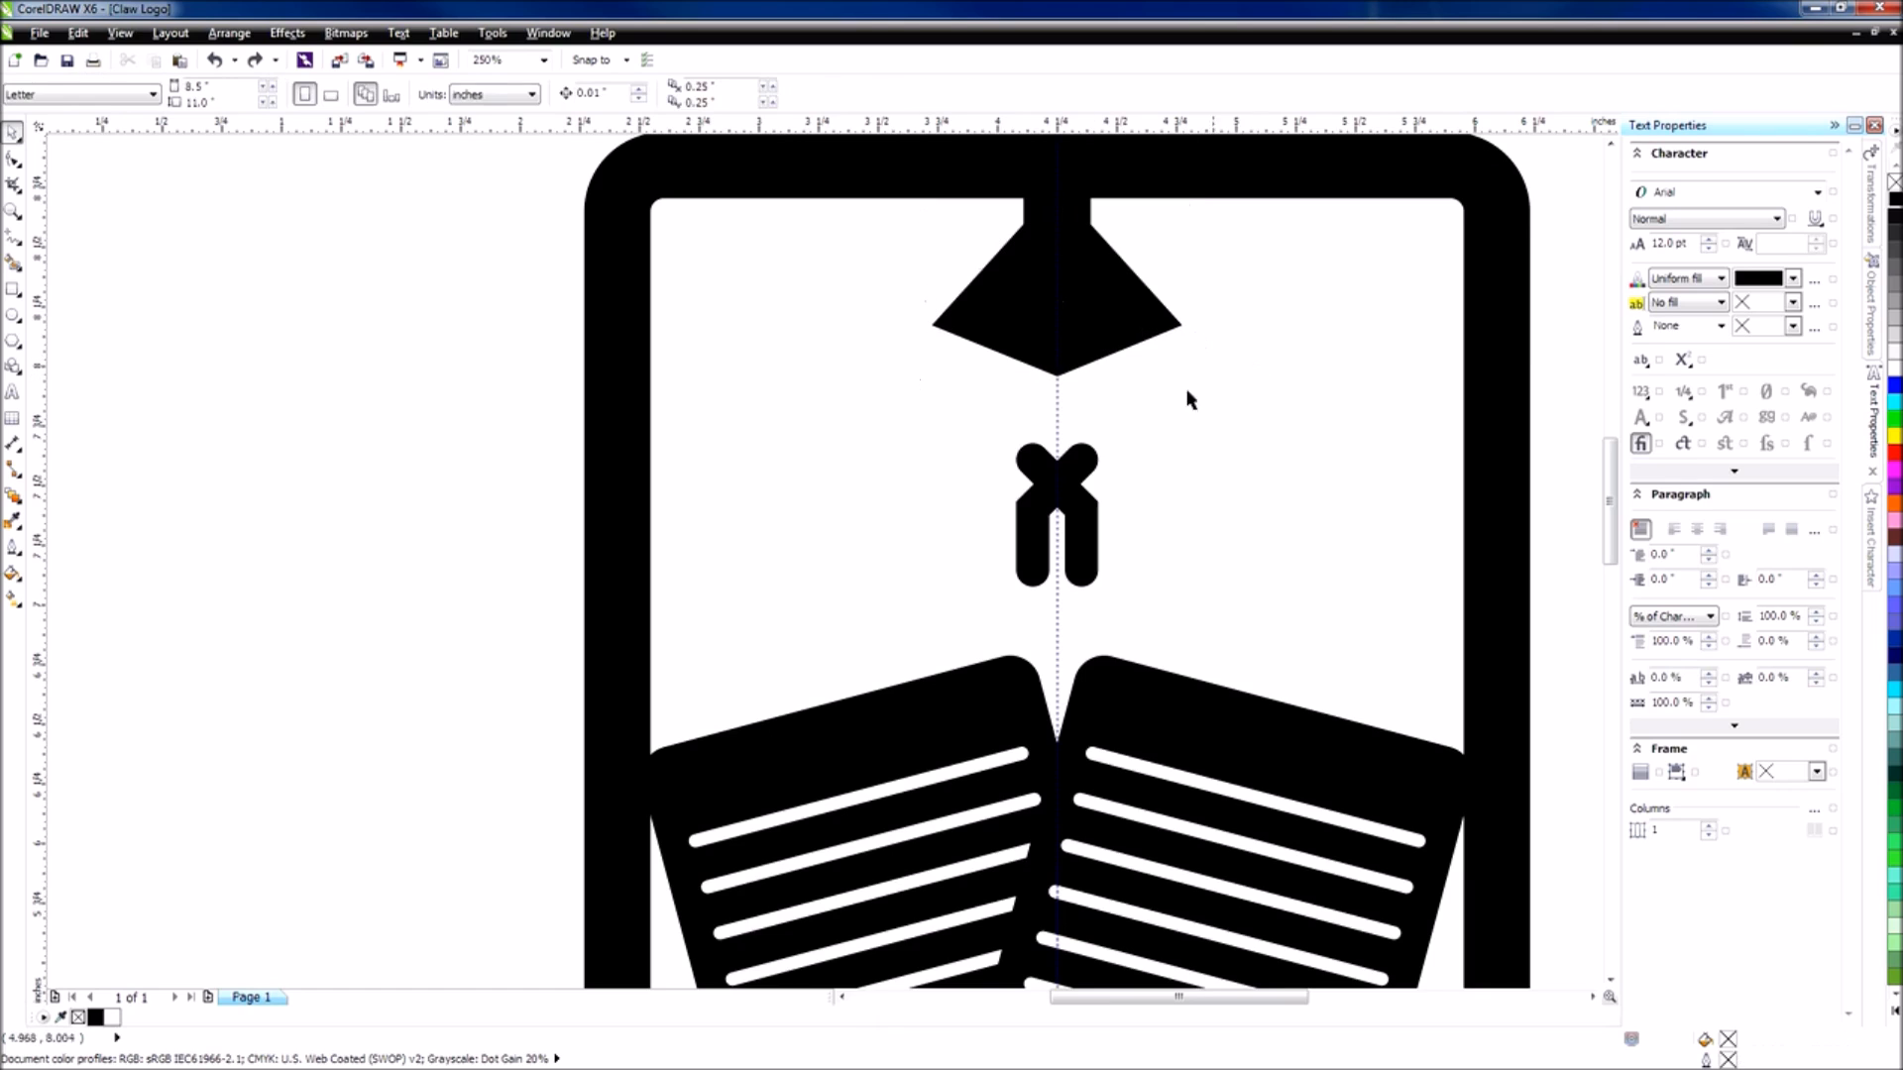
Ungroup the two claw arms below the head.
{"action": "left_click", "coordinate": [1033, 509]}
{"action": "left_click_drag", "start_coordinate": [1036, 510], "coordinate": [1017, 493]}
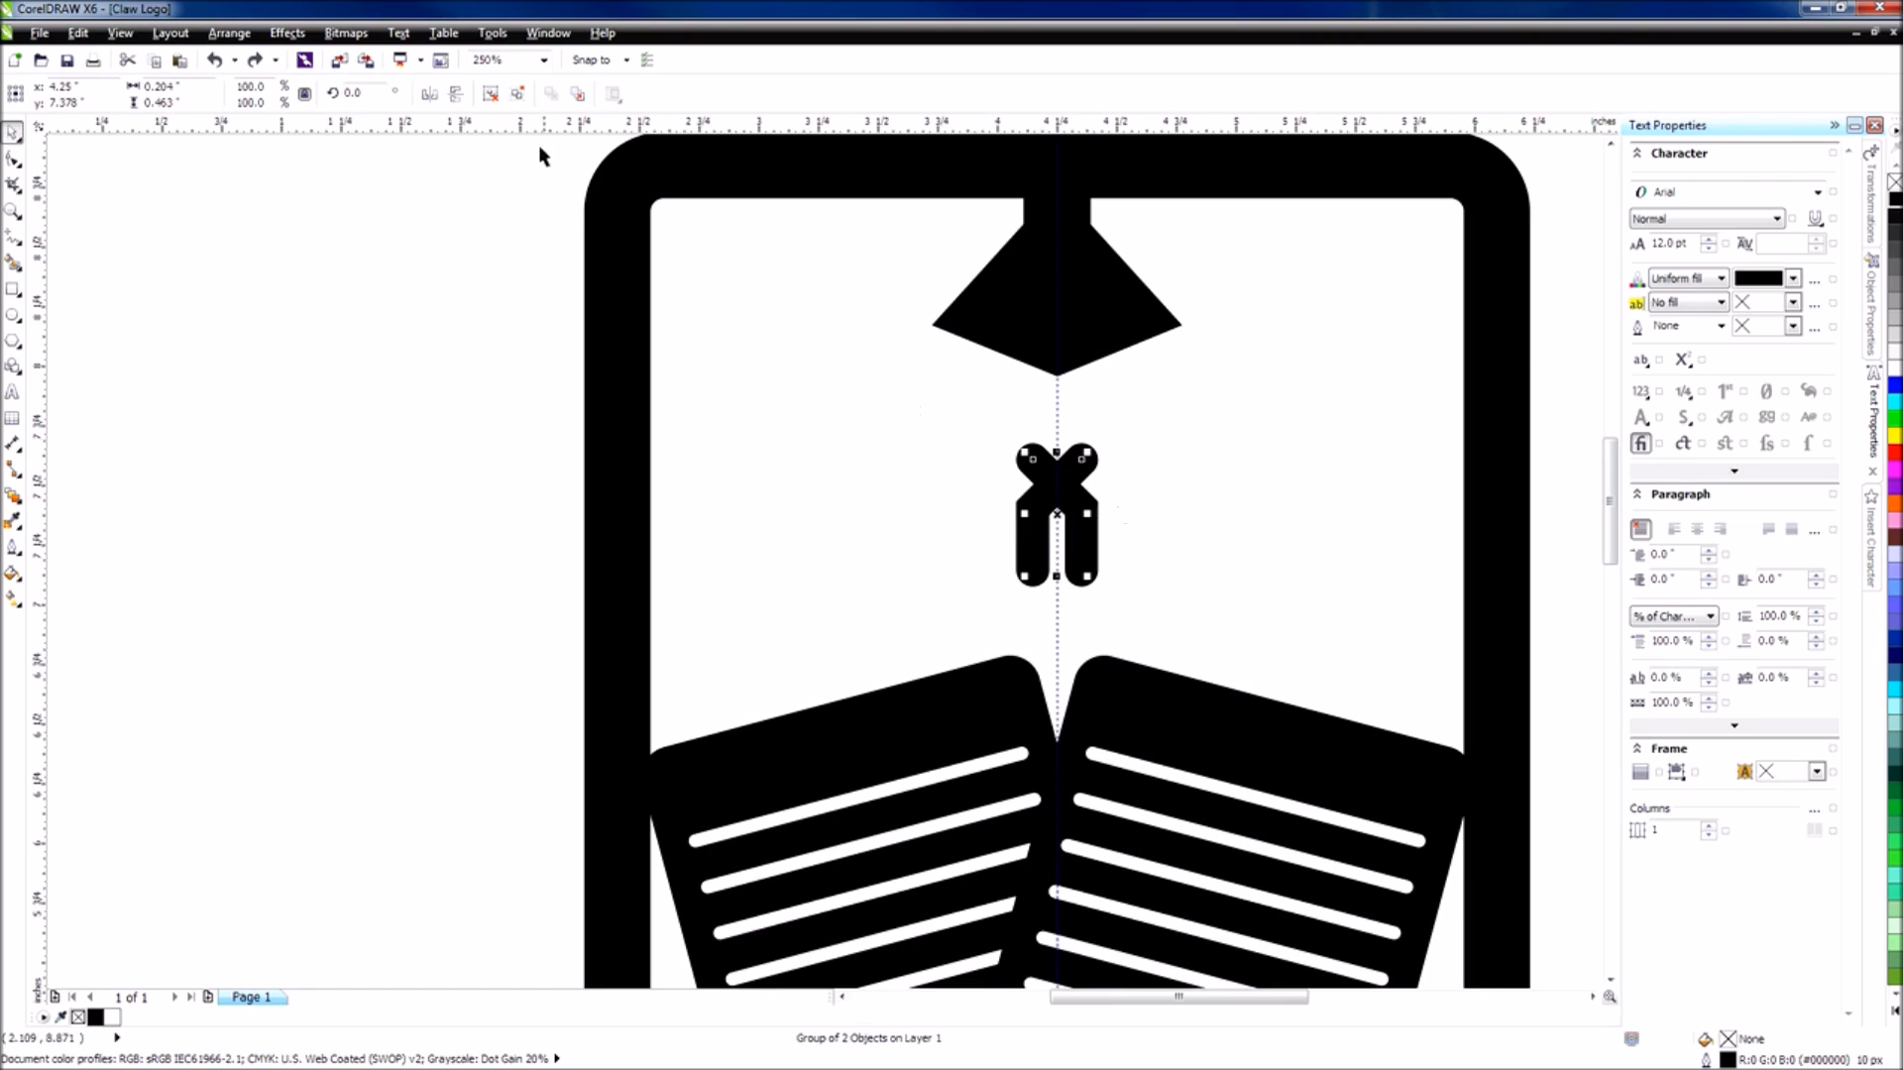
{"action": "left_click", "coordinate": [518, 96]}
{"action": "left_click", "coordinate": [1128, 468]}
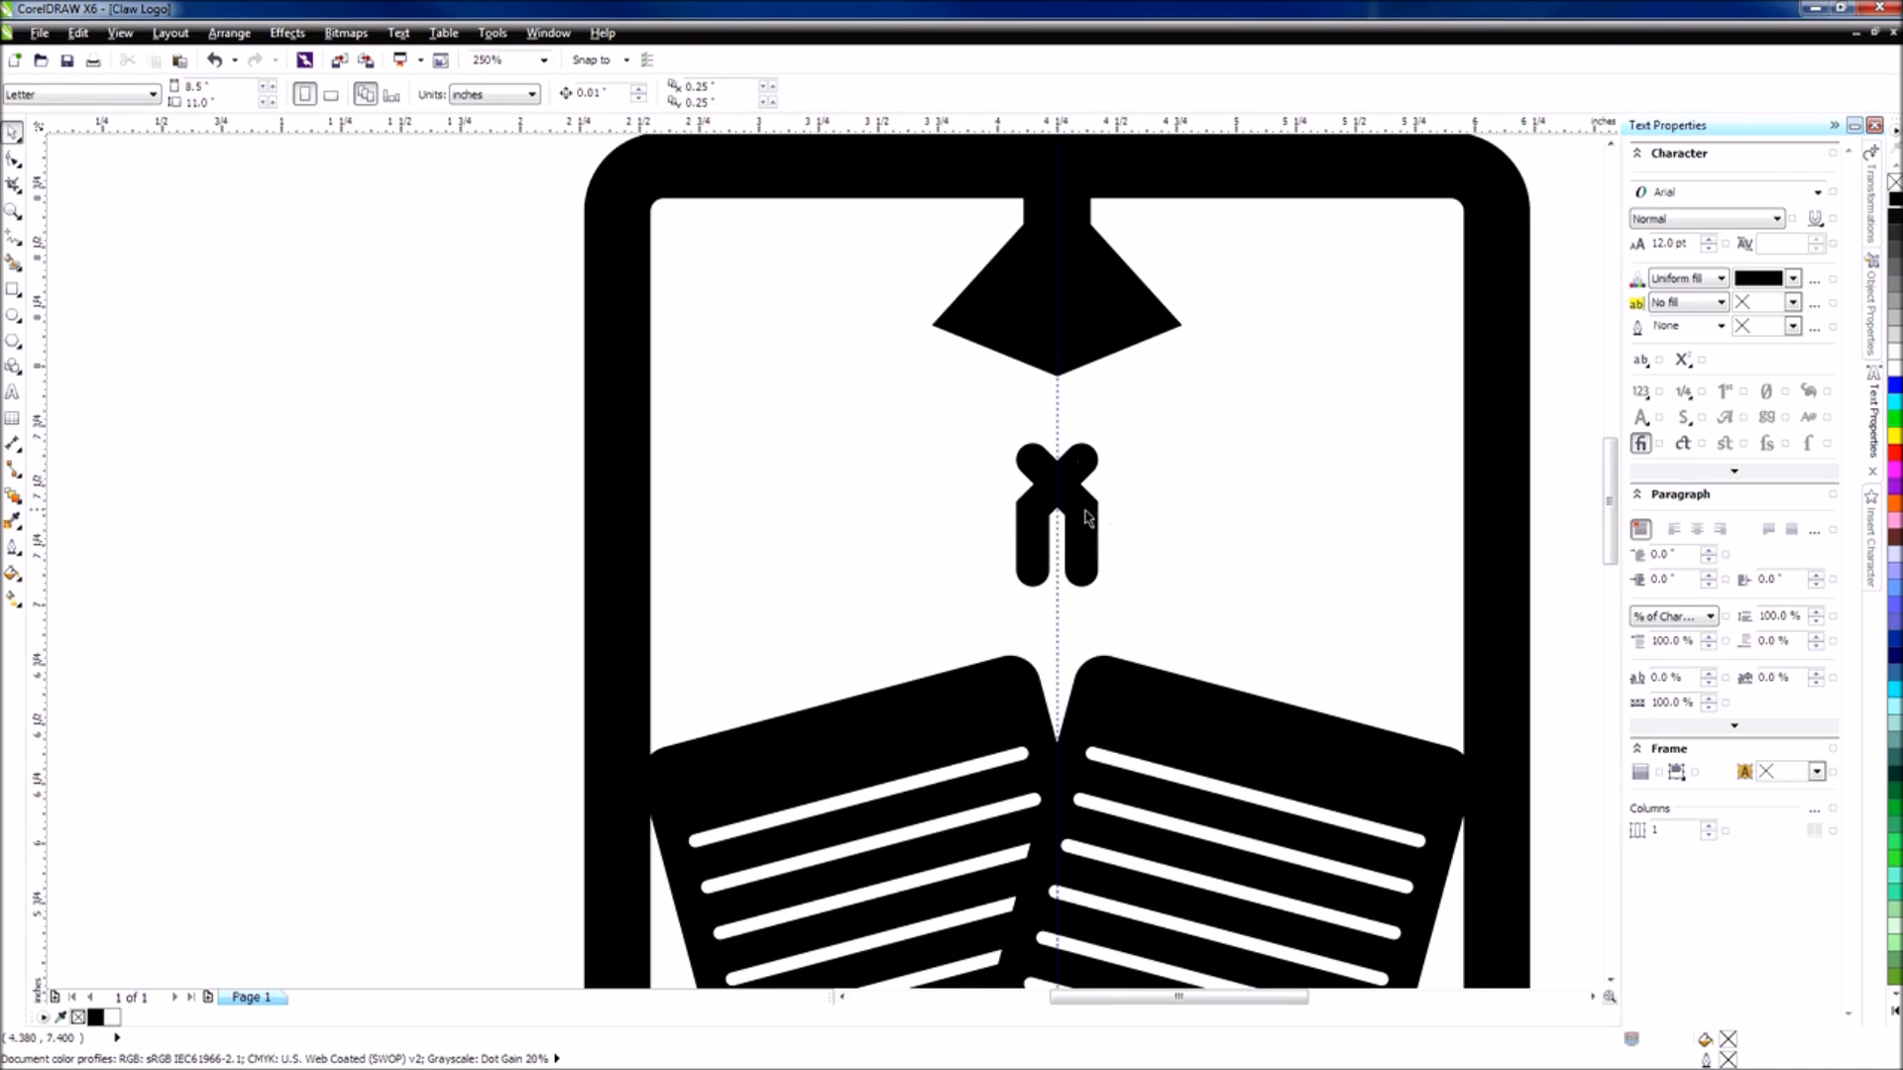
Raise both claw arms to the underside of the head and spread them apart, one on each side of the guideline.
{"action": "left_click_drag", "start_coordinate": [1135, 593], "coordinate": [937, 395]}
{"action": "left_click_drag", "start_coordinate": [1083, 454], "coordinate": [1164, 381]}
{"action": "left_click", "coordinate": [1104, 381]}
{"action": "key", "text": "ctrl+z"}
{"action": "left_click", "coordinate": [1036, 387]}
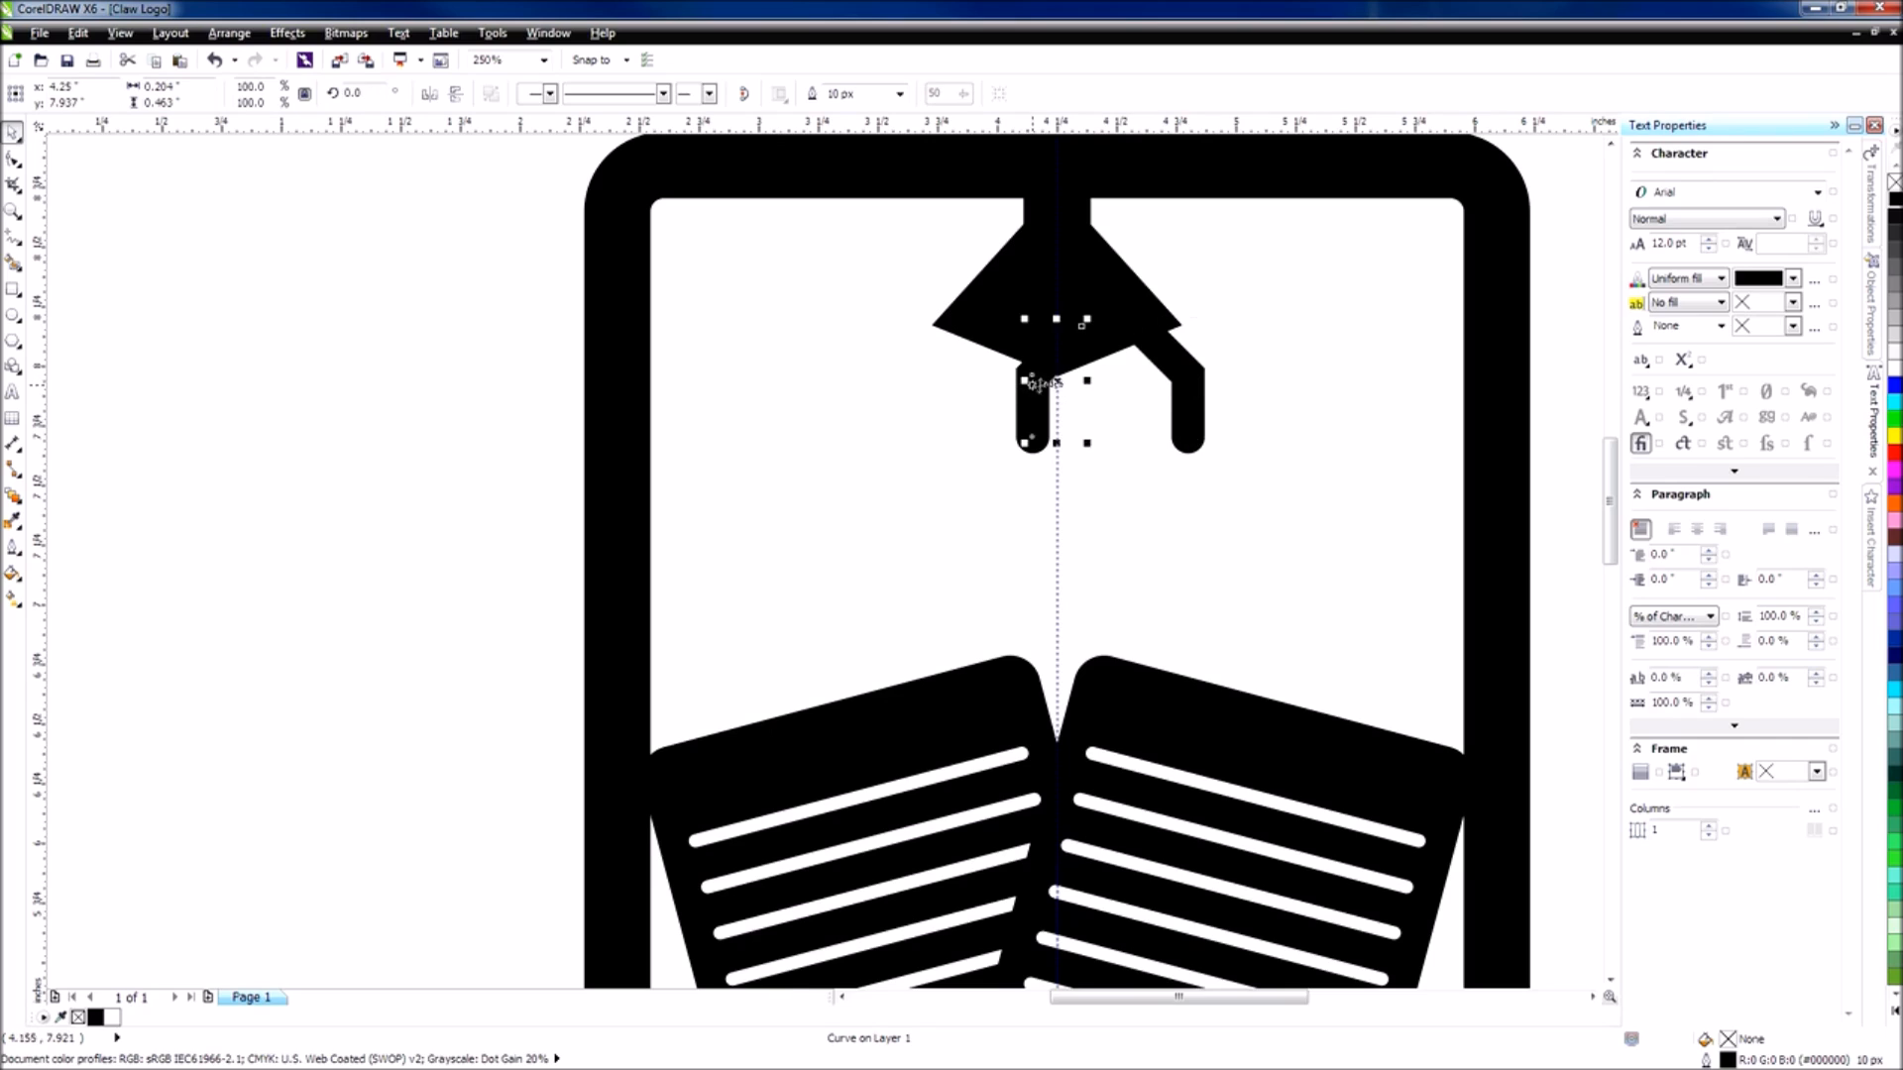
{"action": "left_click_drag", "start_coordinate": [1037, 384], "coordinate": [948, 371]}
Select both spread claw arms together and shift them sideways so the pair is centred on the guideline.
{"action": "left_click", "coordinate": [1191, 395]}
{"action": "left_click", "coordinate": [1191, 400], "text": "shift"}
{"action": "left_click_drag", "start_coordinate": [1065, 381], "coordinate": [1058, 381]}
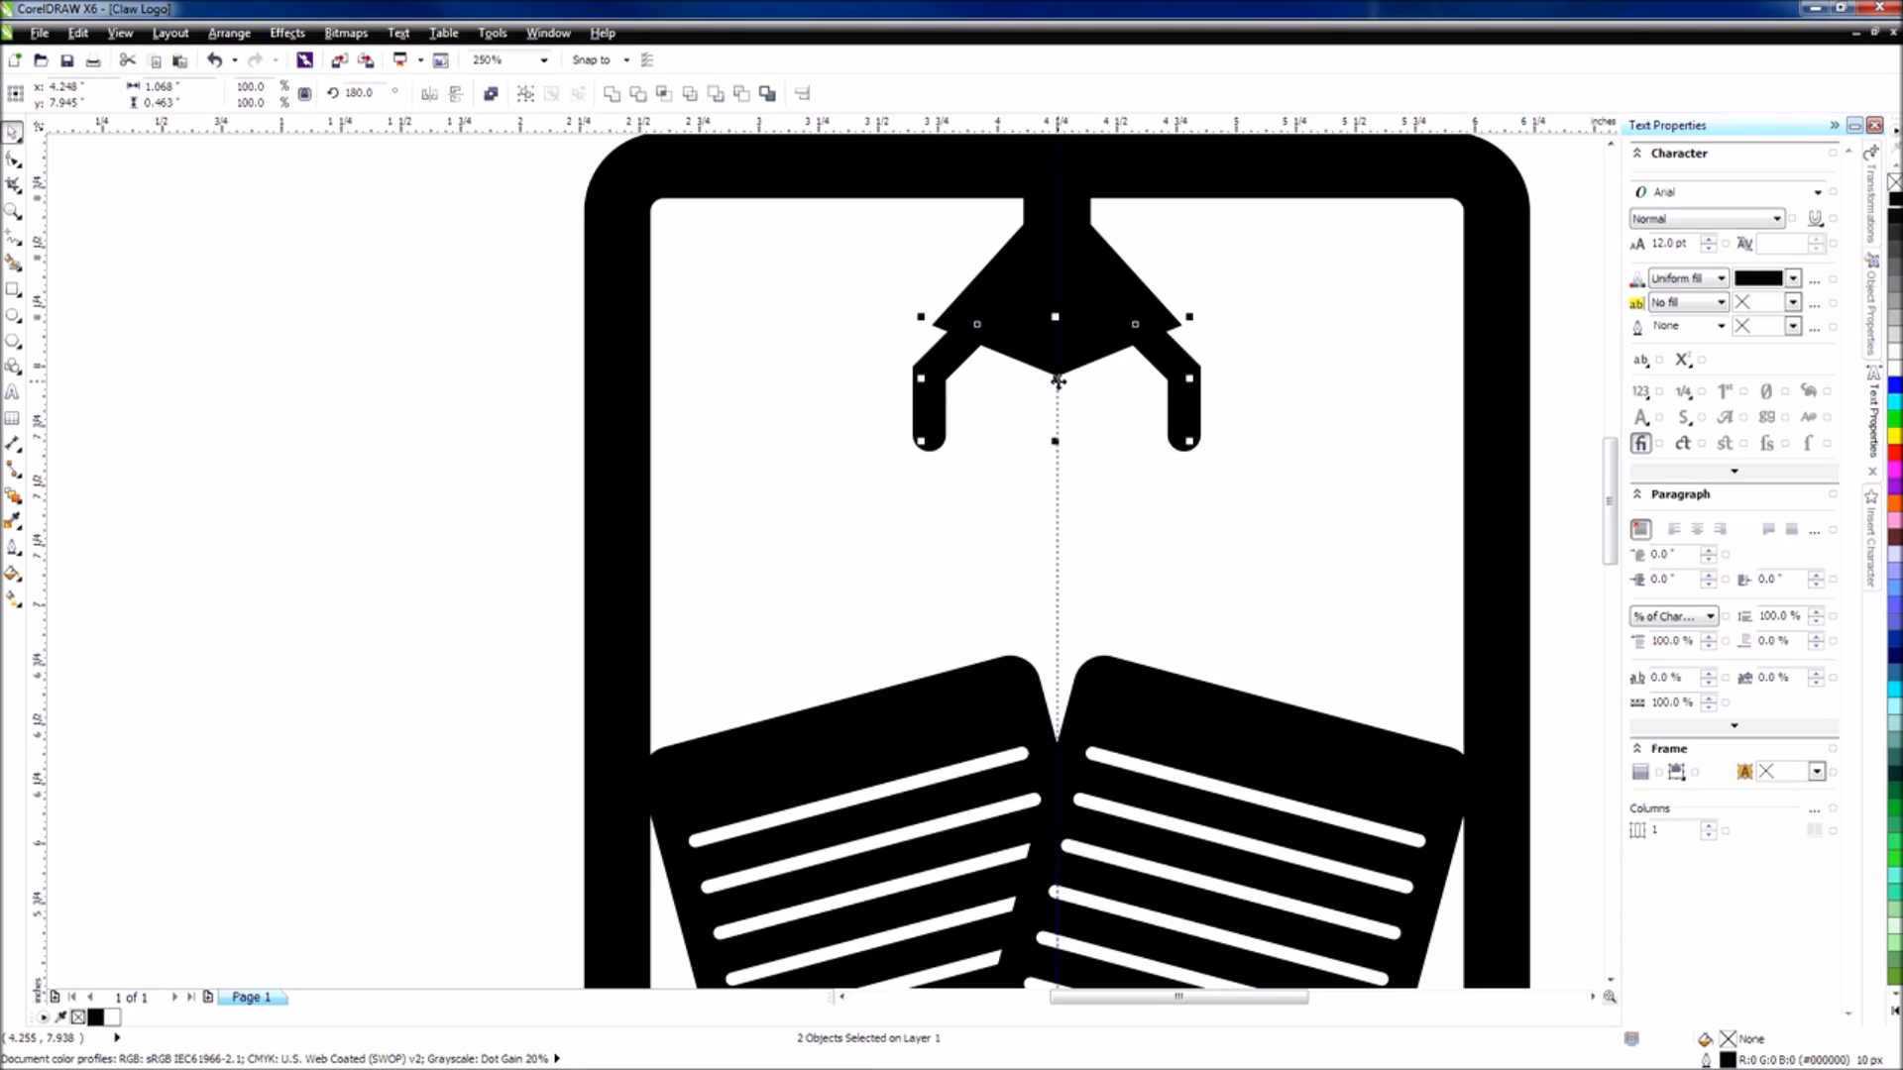
{"action": "left_click", "coordinate": [1278, 518]}
Set the outline width of both claw arms to 16 px.
{"action": "left_click_drag", "start_coordinate": [1266, 518], "coordinate": [817, 263]}
{"action": "key", "text": "F12"}
{"action": "left_click_drag", "start_coordinate": [981, 359], "coordinate": [328, 245]}
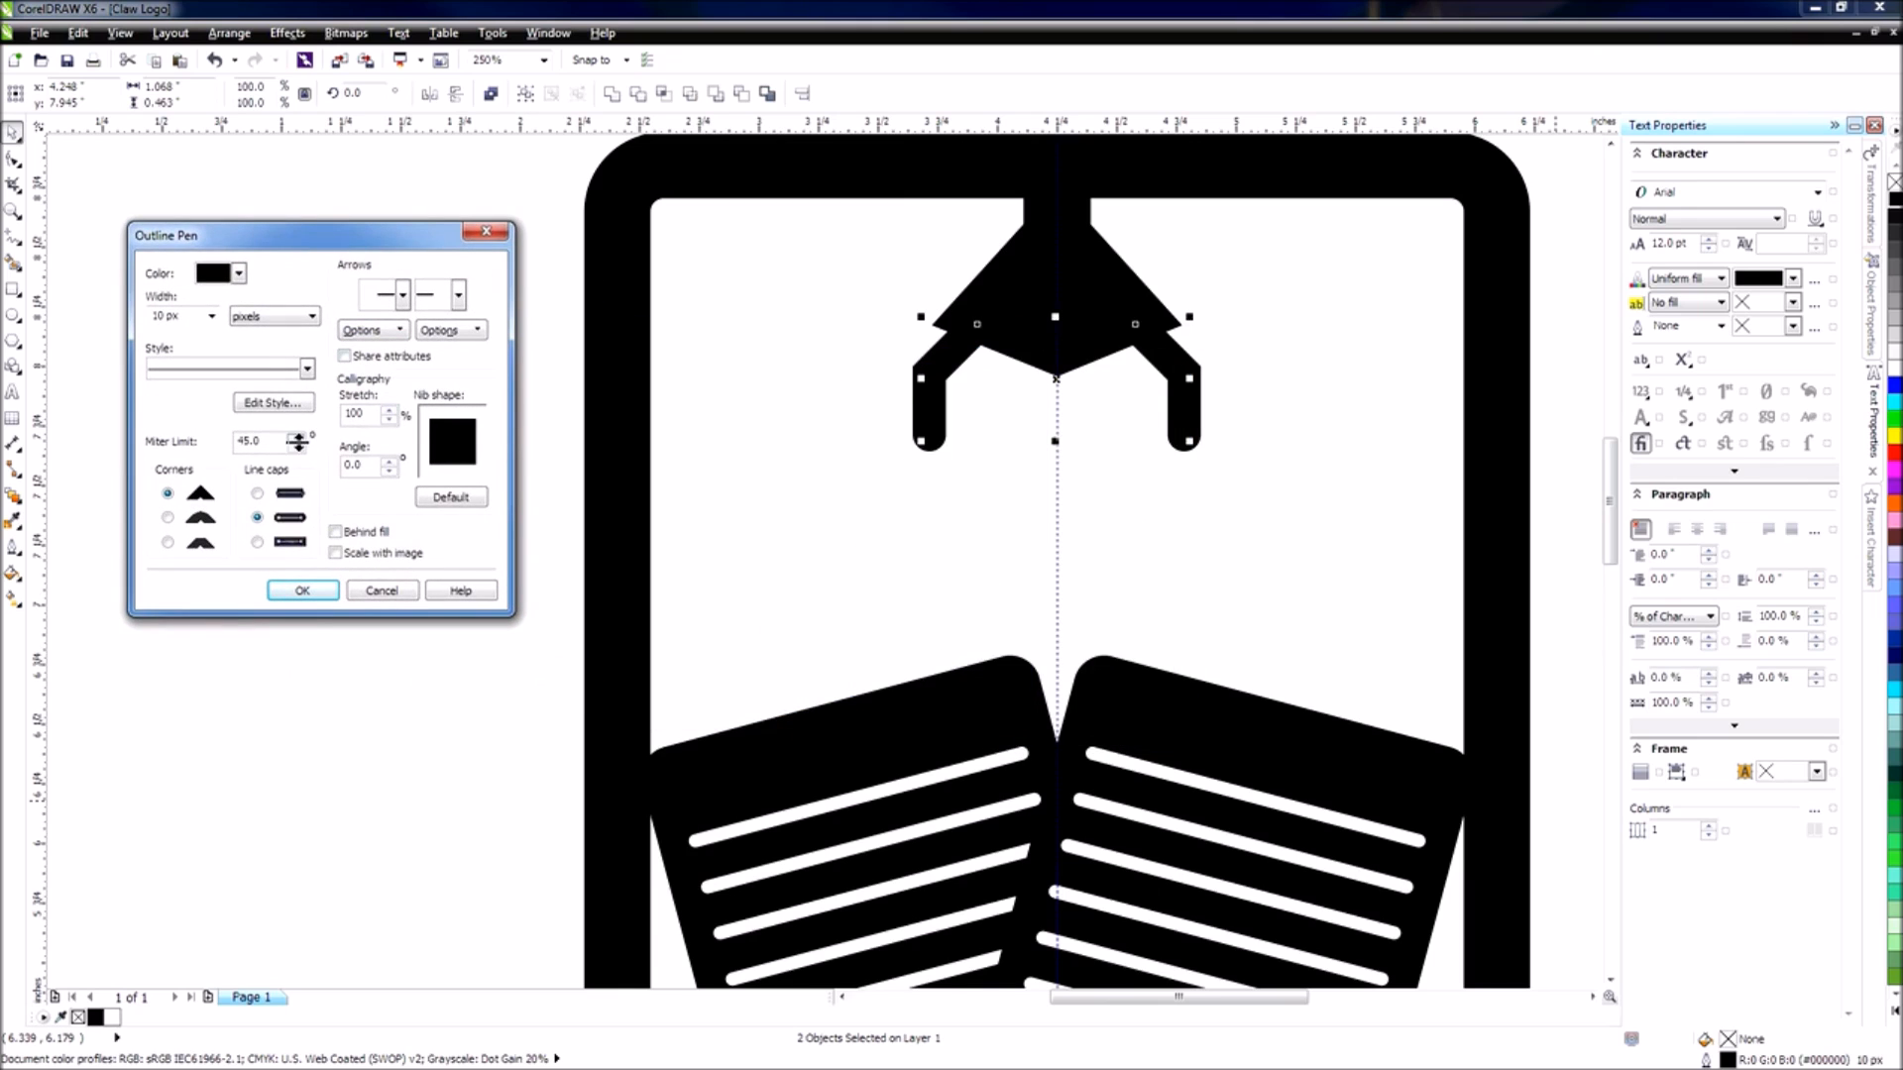
{"action": "left_click", "coordinate": [211, 316]}
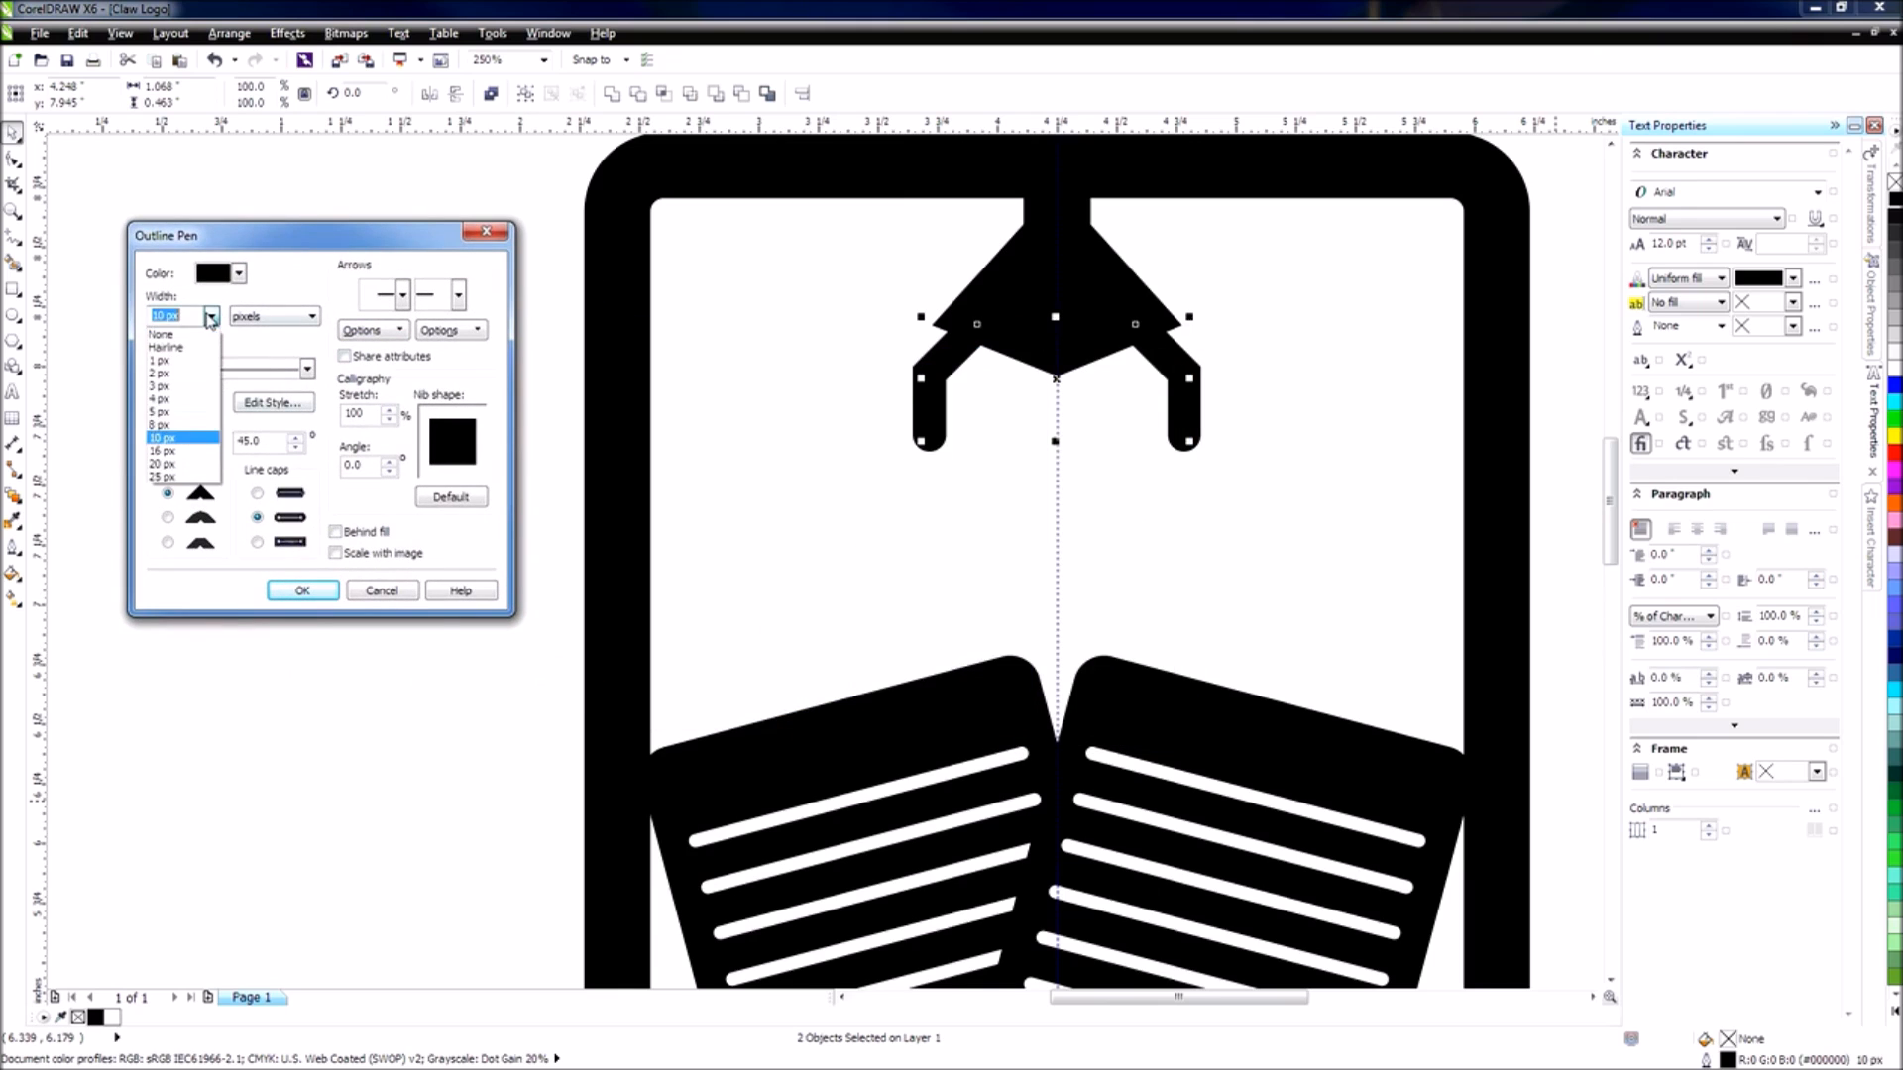
{"action": "left_click", "coordinate": [202, 452]}
{"action": "left_click", "coordinate": [302, 590]}
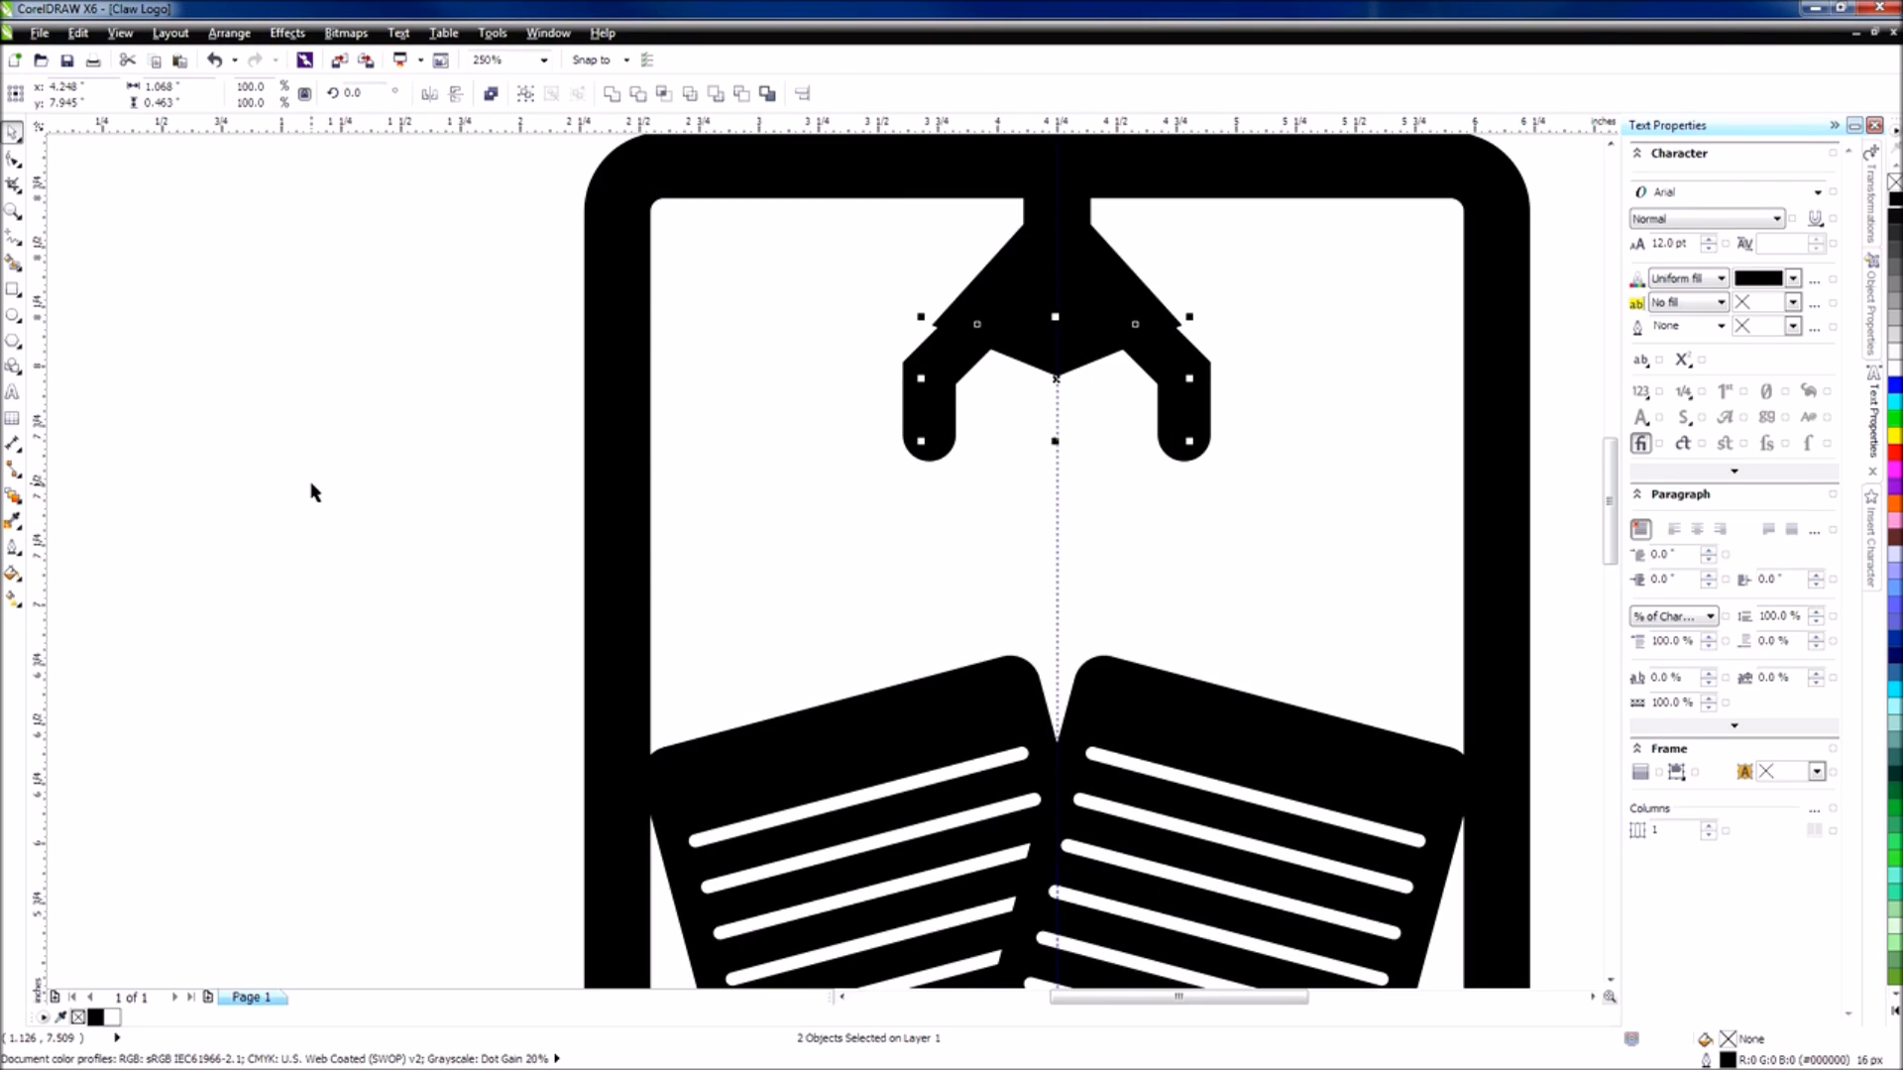
{"action": "left_click", "coordinate": [891, 486]}
Scale both claw arms down together about their centre to about 0.878 by 0.38 inches.
{"action": "left_click", "coordinate": [933, 420]}
{"action": "left_click", "coordinate": [1190, 395], "text": "shift"}
{"action": "left_click_drag", "start_coordinate": [1190, 337], "coordinate": [1169, 328]}
{"action": "left_click", "coordinate": [1239, 449]}
{"action": "scroll", "coordinate": [1237, 446], "scroll_direction": "down", "scroll_amount": 3}
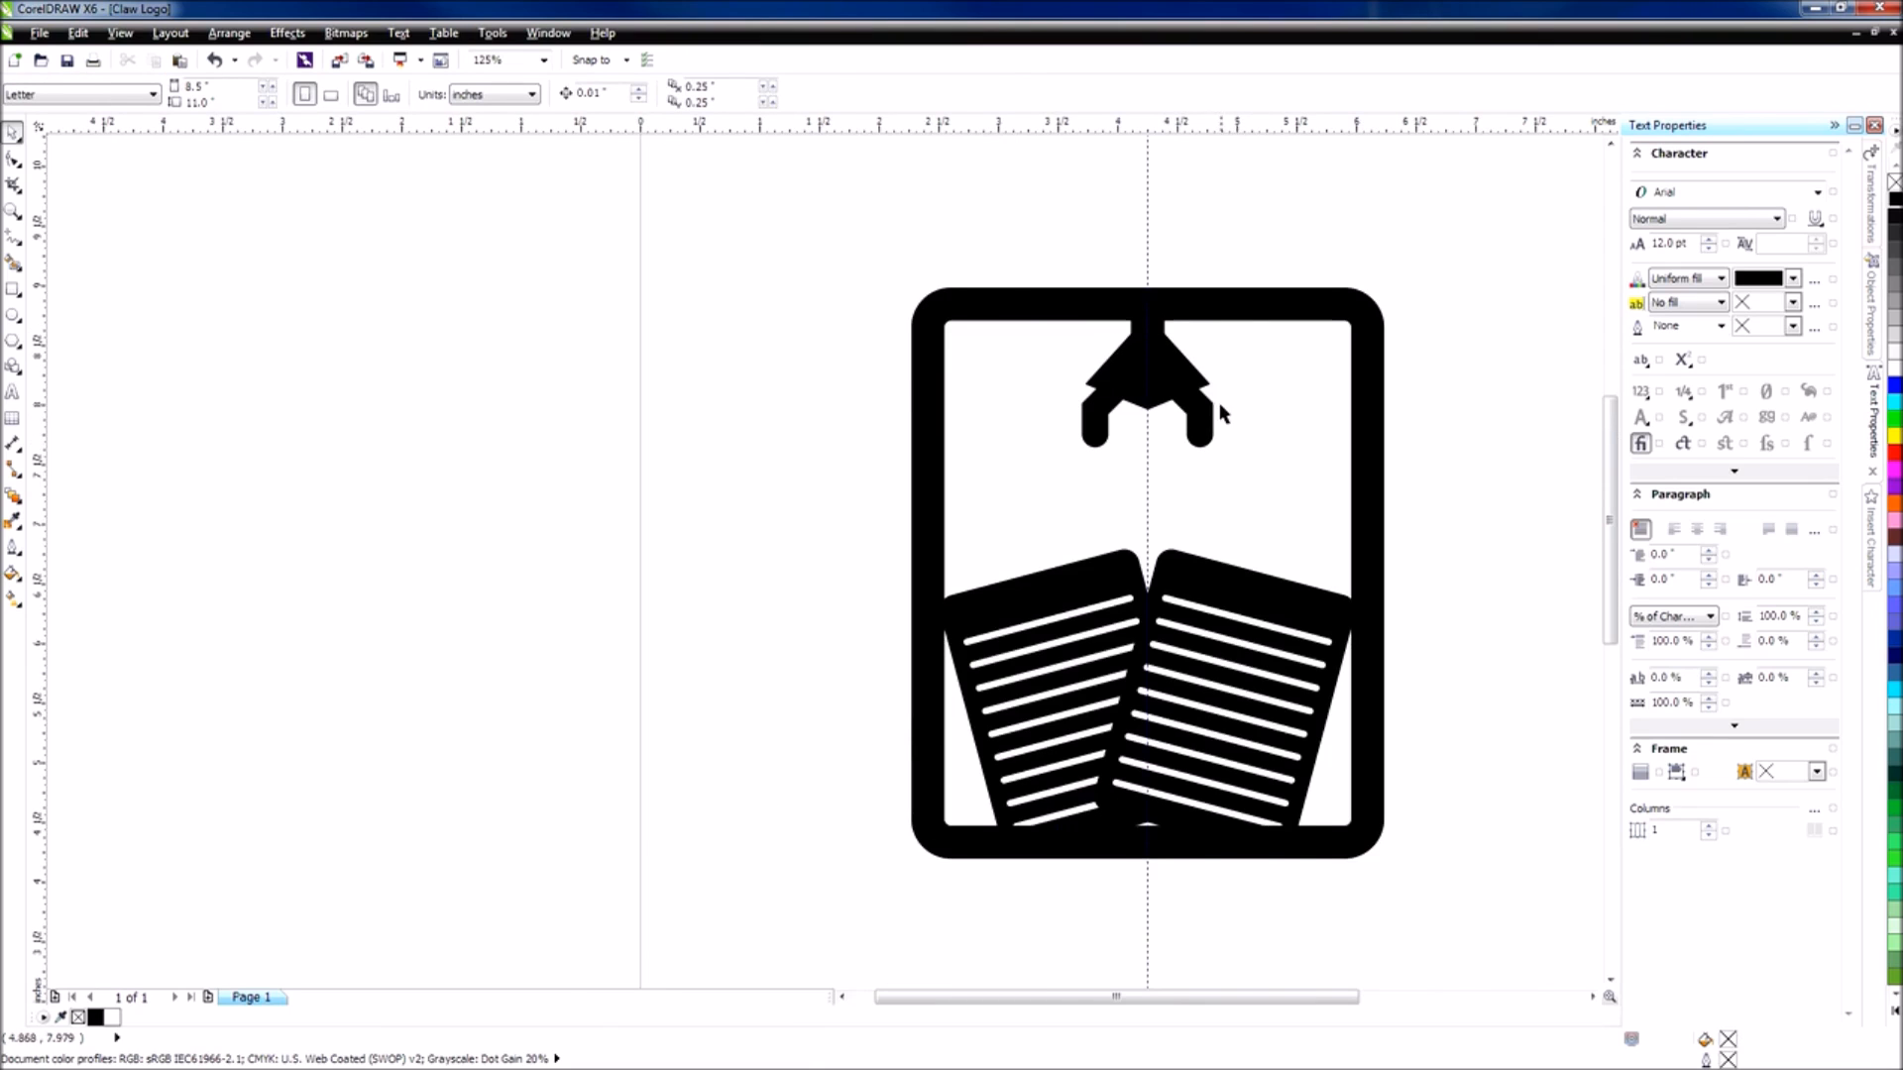
{"action": "scroll", "coordinate": [1224, 411], "scroll_direction": "up", "scroll_amount": 3}
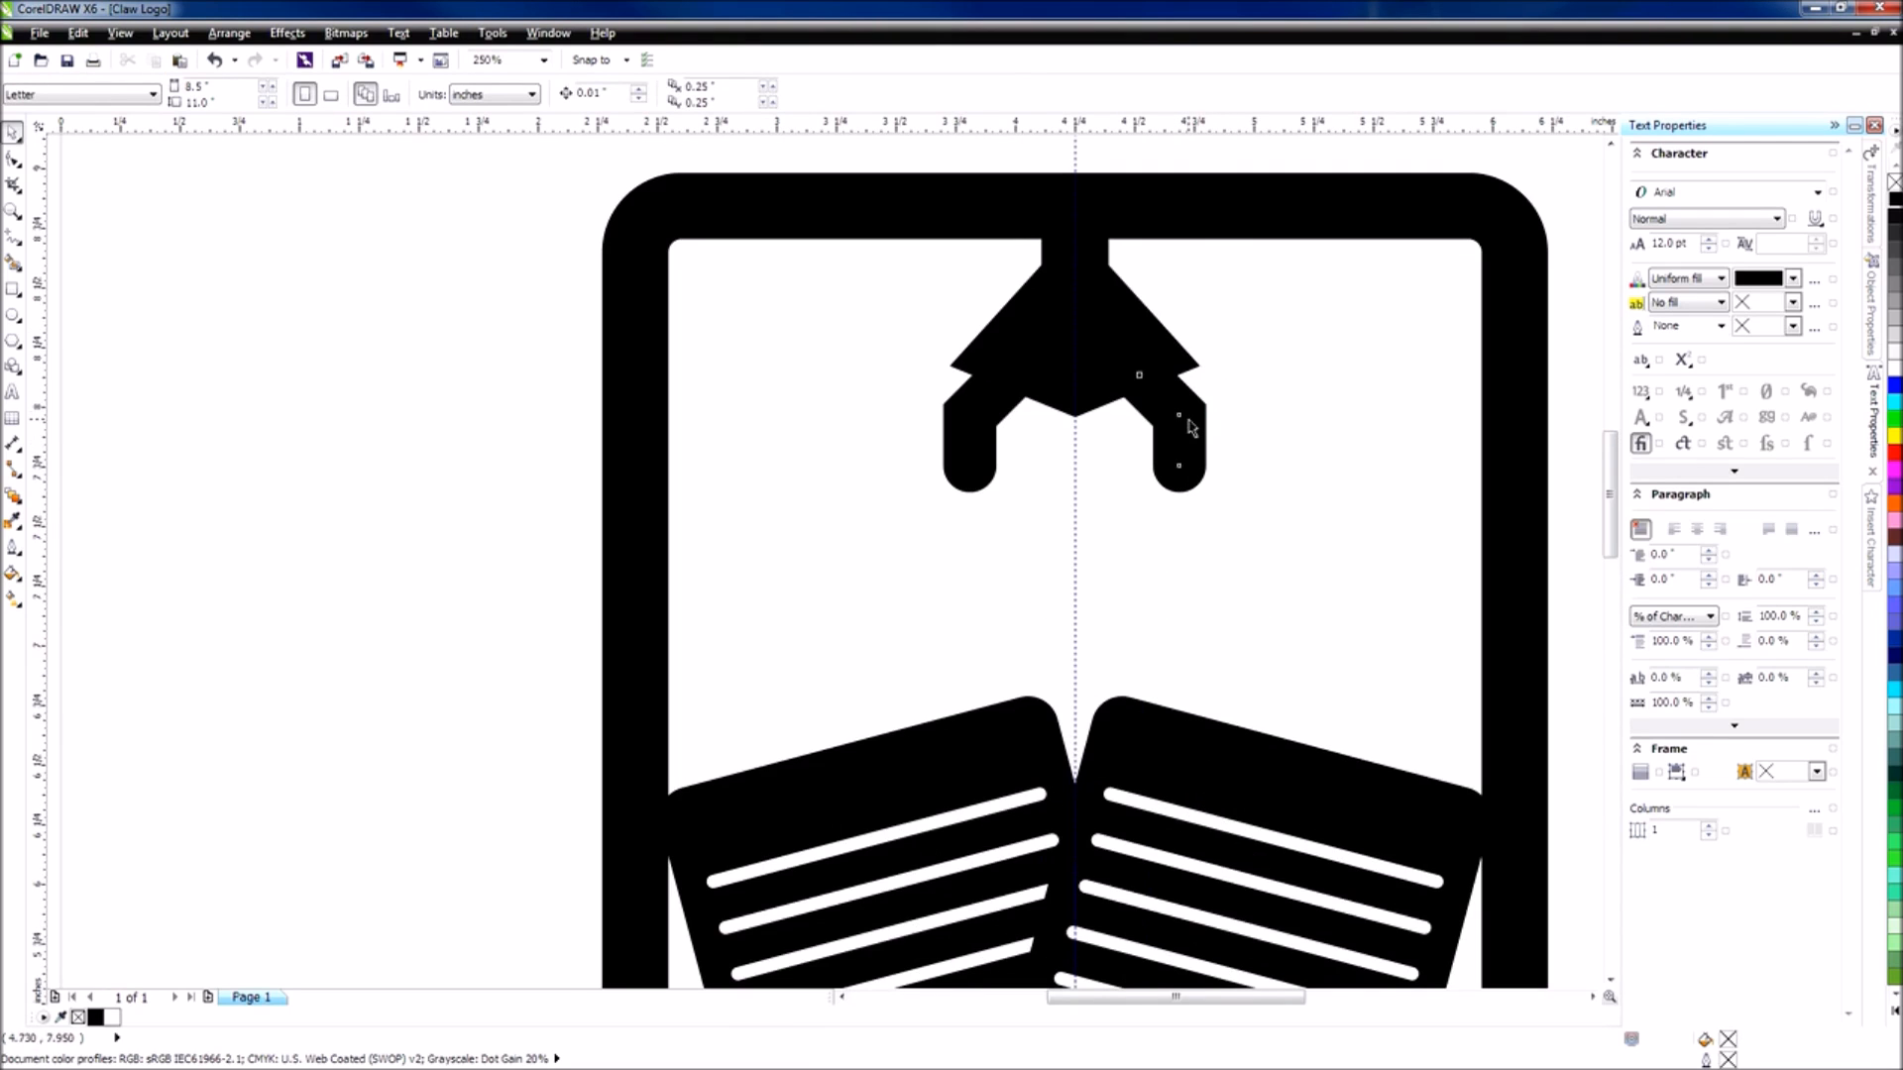
Set the outline width of both claw arms to 12 px.
{"action": "left_click", "coordinate": [1193, 425]}
{"action": "left_click", "coordinate": [985, 438], "text": "shift"}
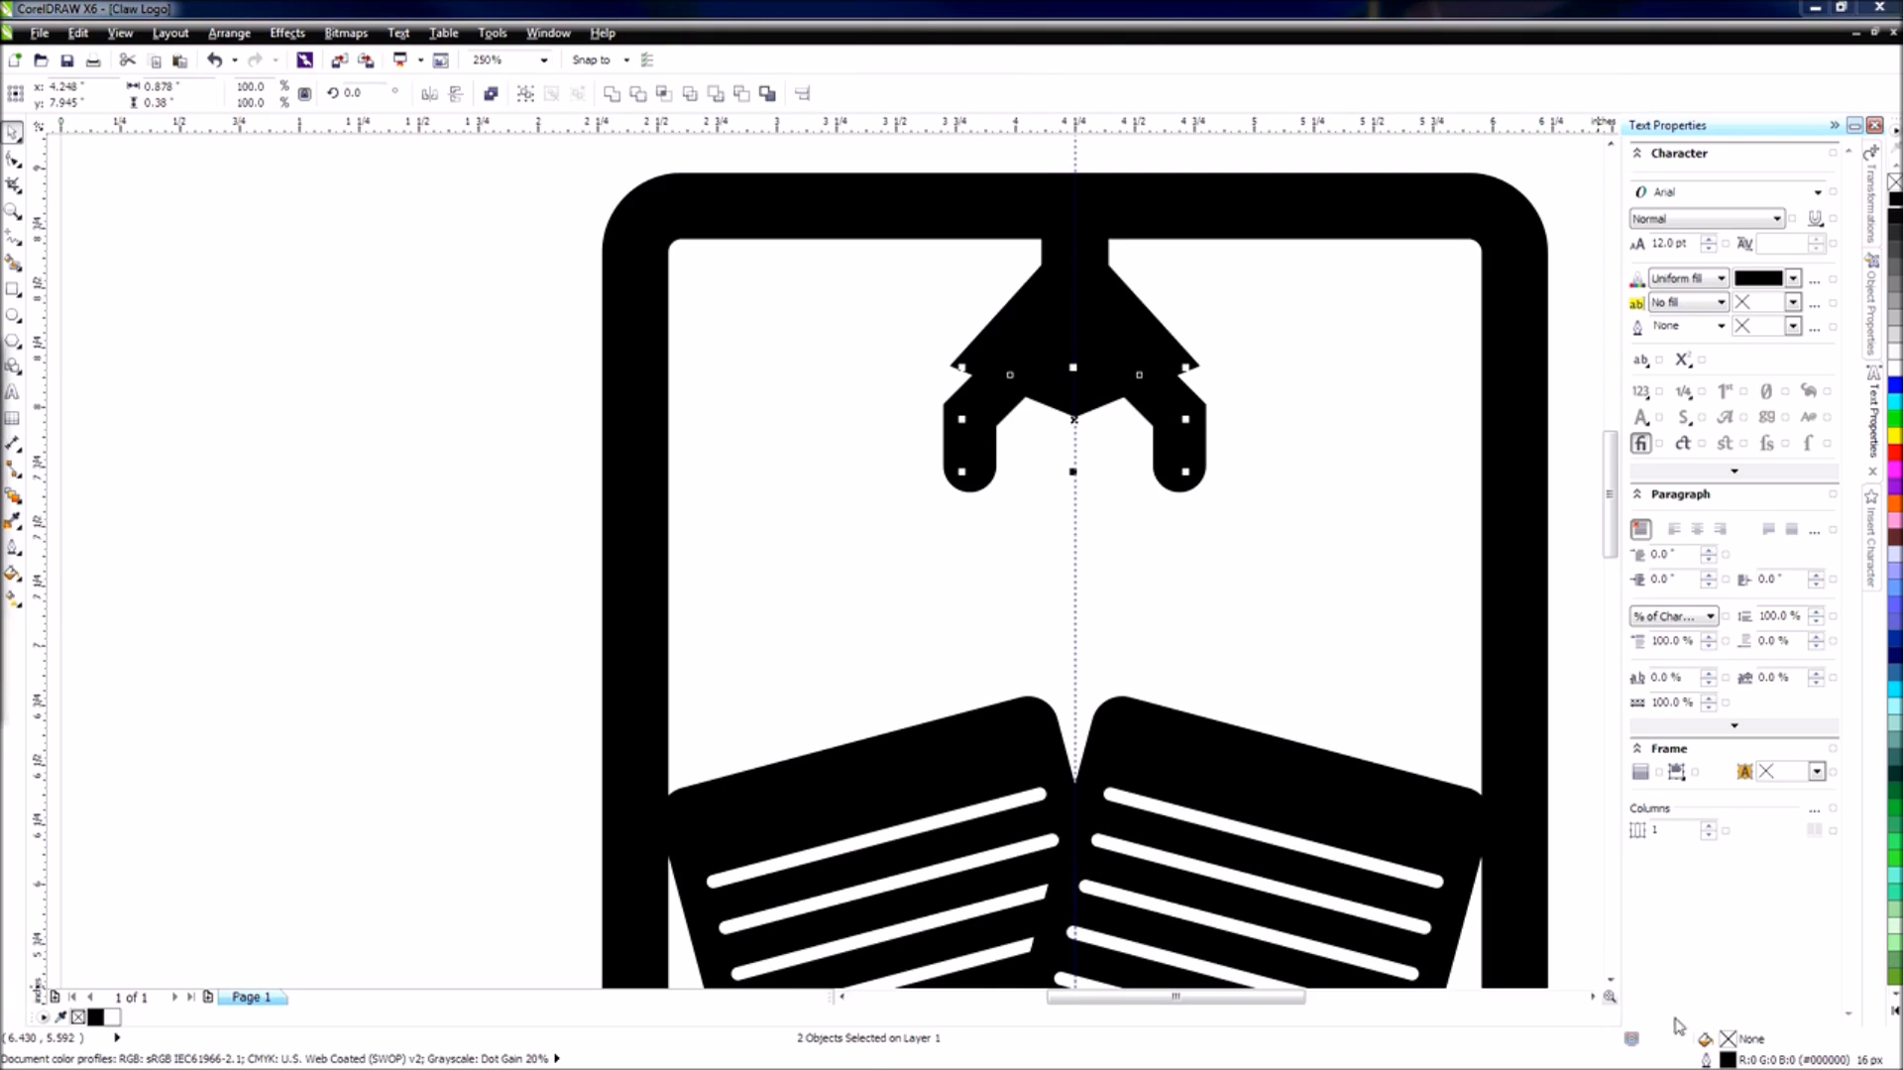
{"action": "key", "text": "F12"}
{"action": "left_click", "coordinate": [296, 397]}
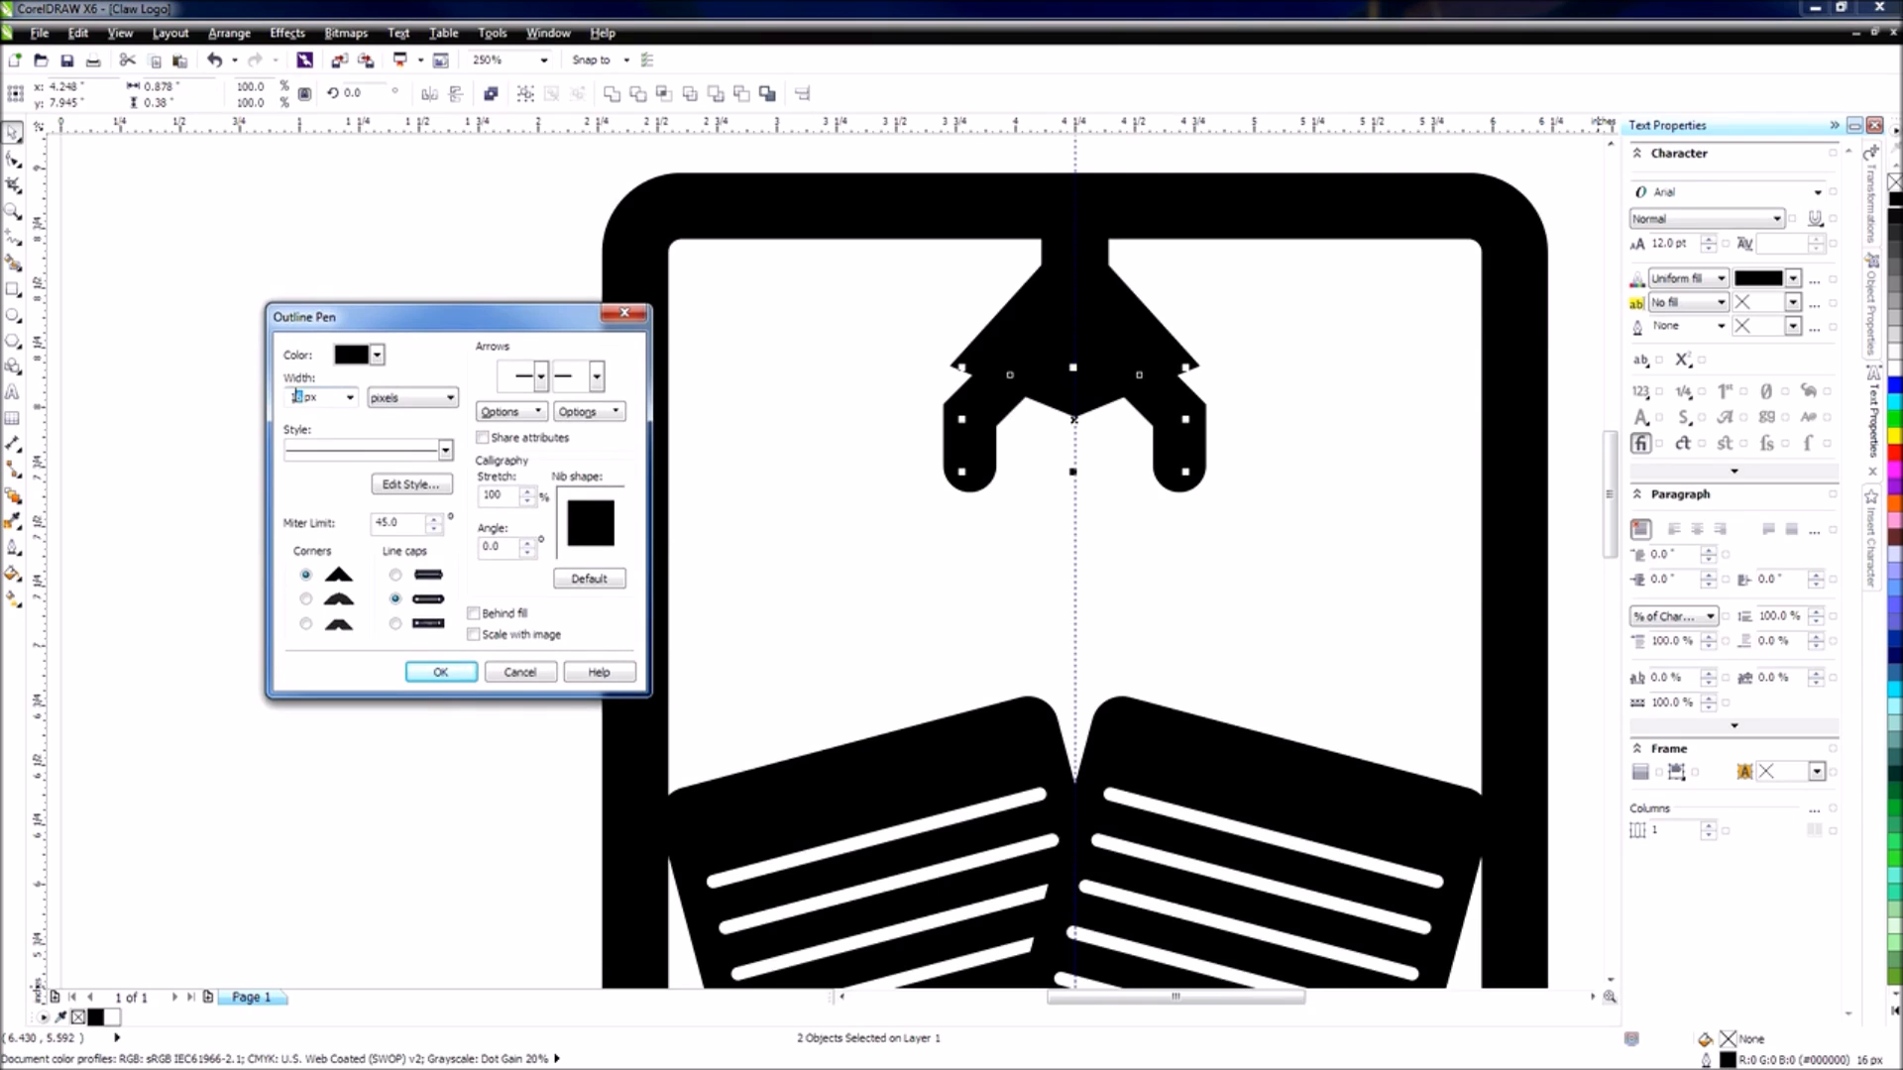
{"action": "left_click", "coordinate": [441, 672]}
{"action": "left_click", "coordinate": [770, 548]}
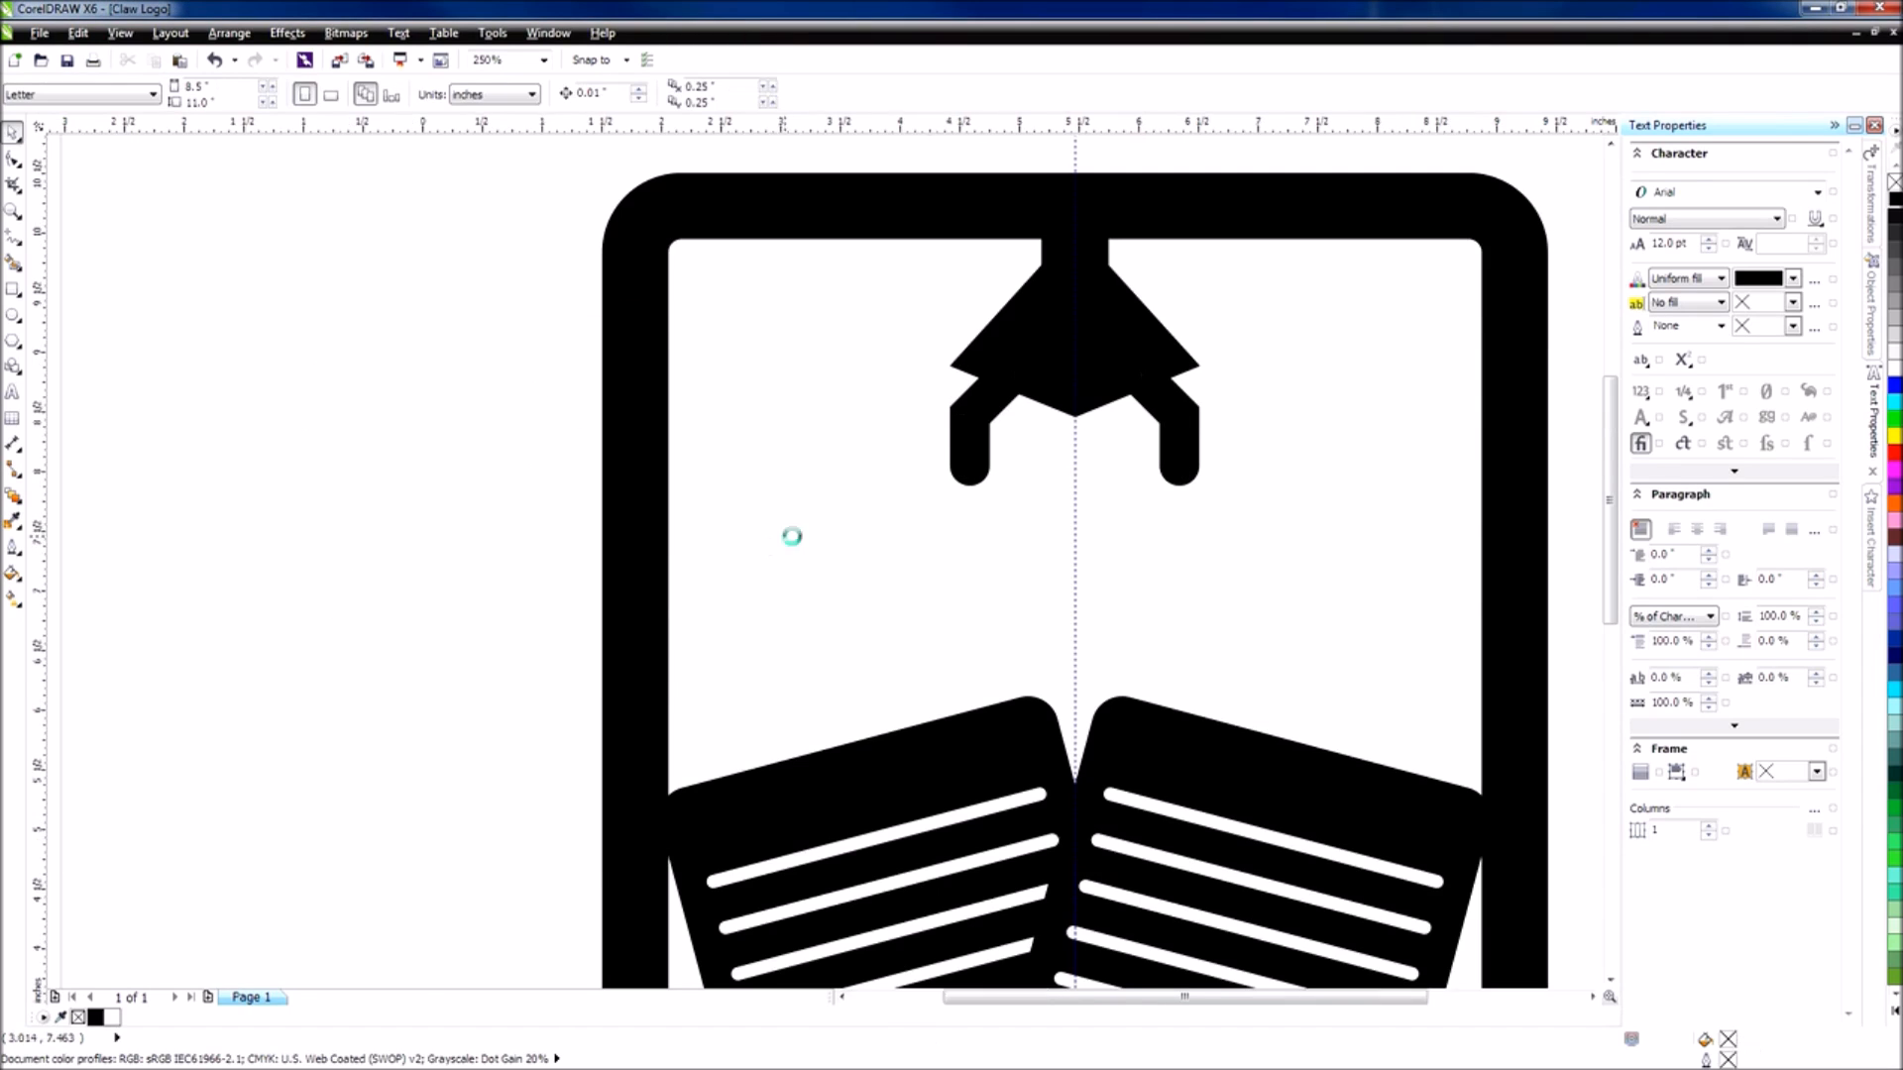
{"action": "scroll", "coordinate": [791, 536], "scroll_direction": "down", "scroll_amount": 1}
{"action": "scroll", "coordinate": [936, 495], "scroll_direction": "up", "scroll_amount": 1}
Set the outline width of both claw arms to 13 px.
{"action": "left_click_drag", "start_coordinate": [1115, 605], "coordinate": [733, 386]}
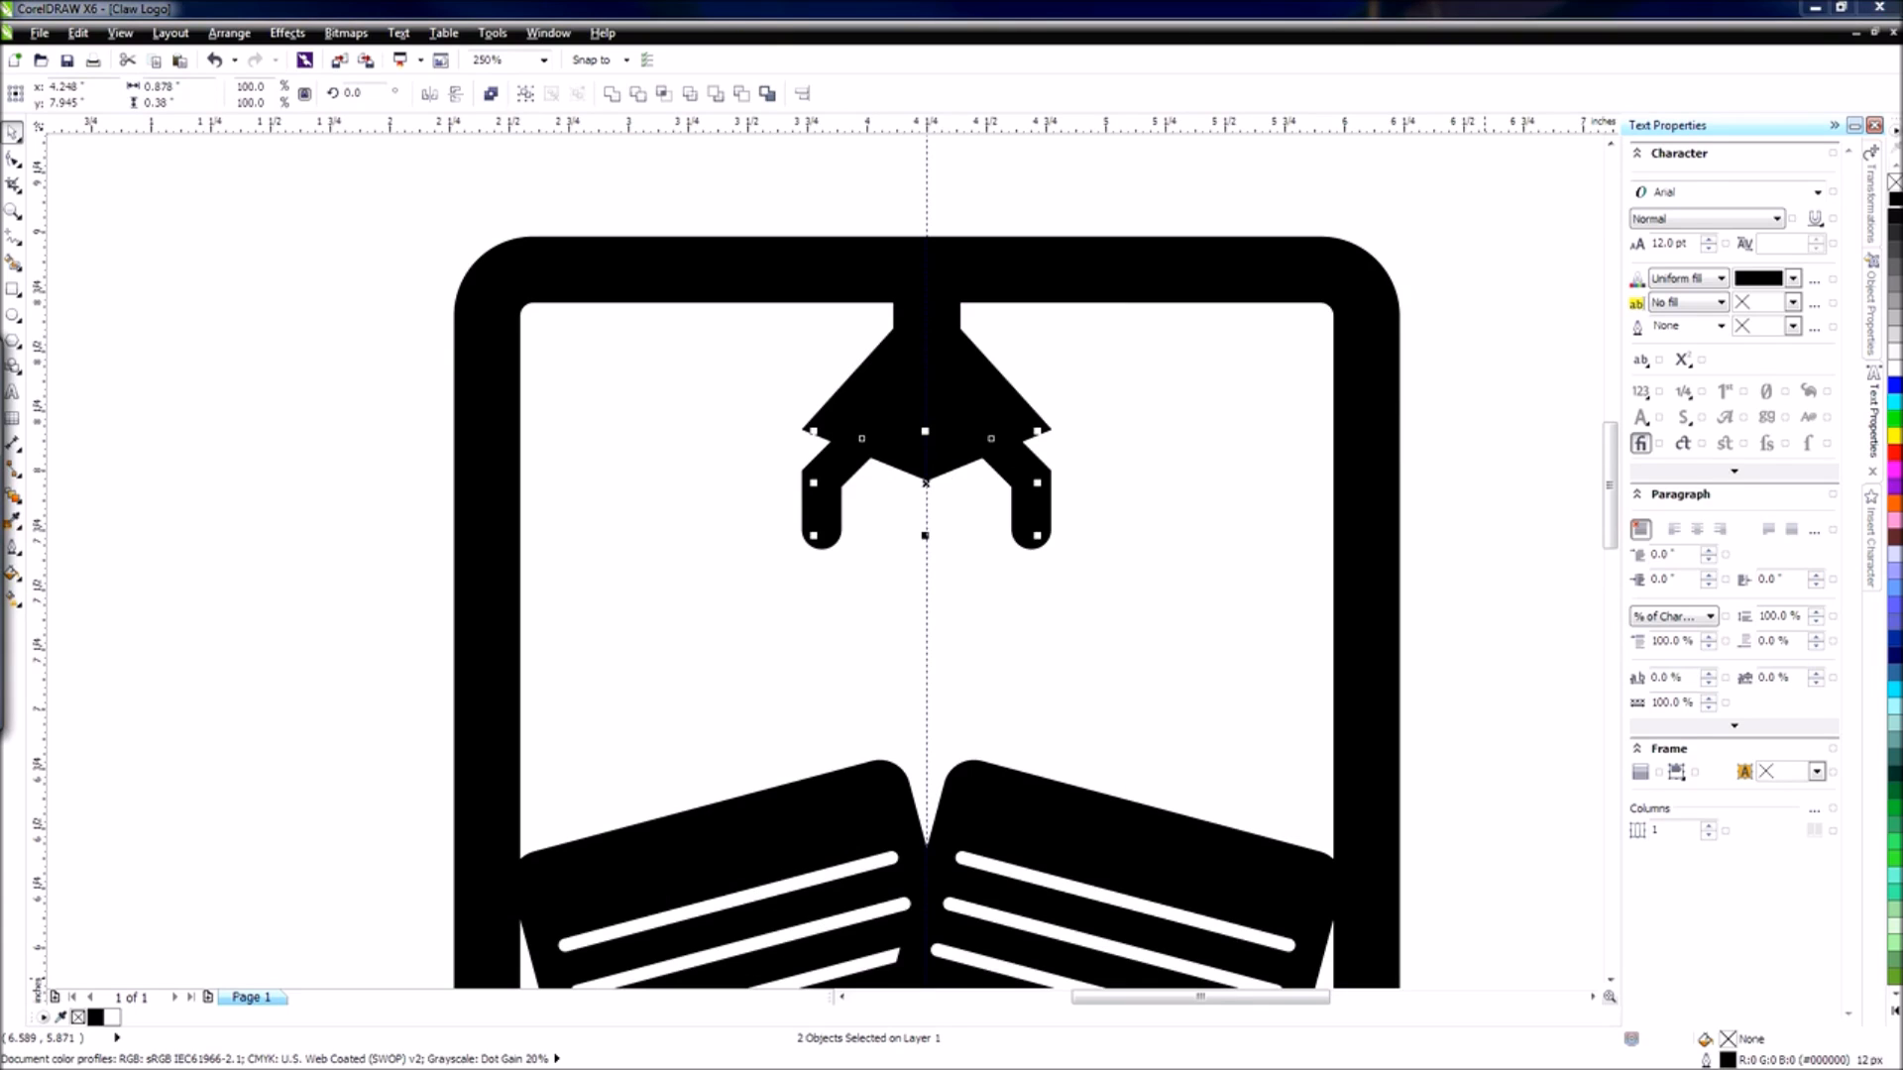
{"action": "key", "text": "F12"}
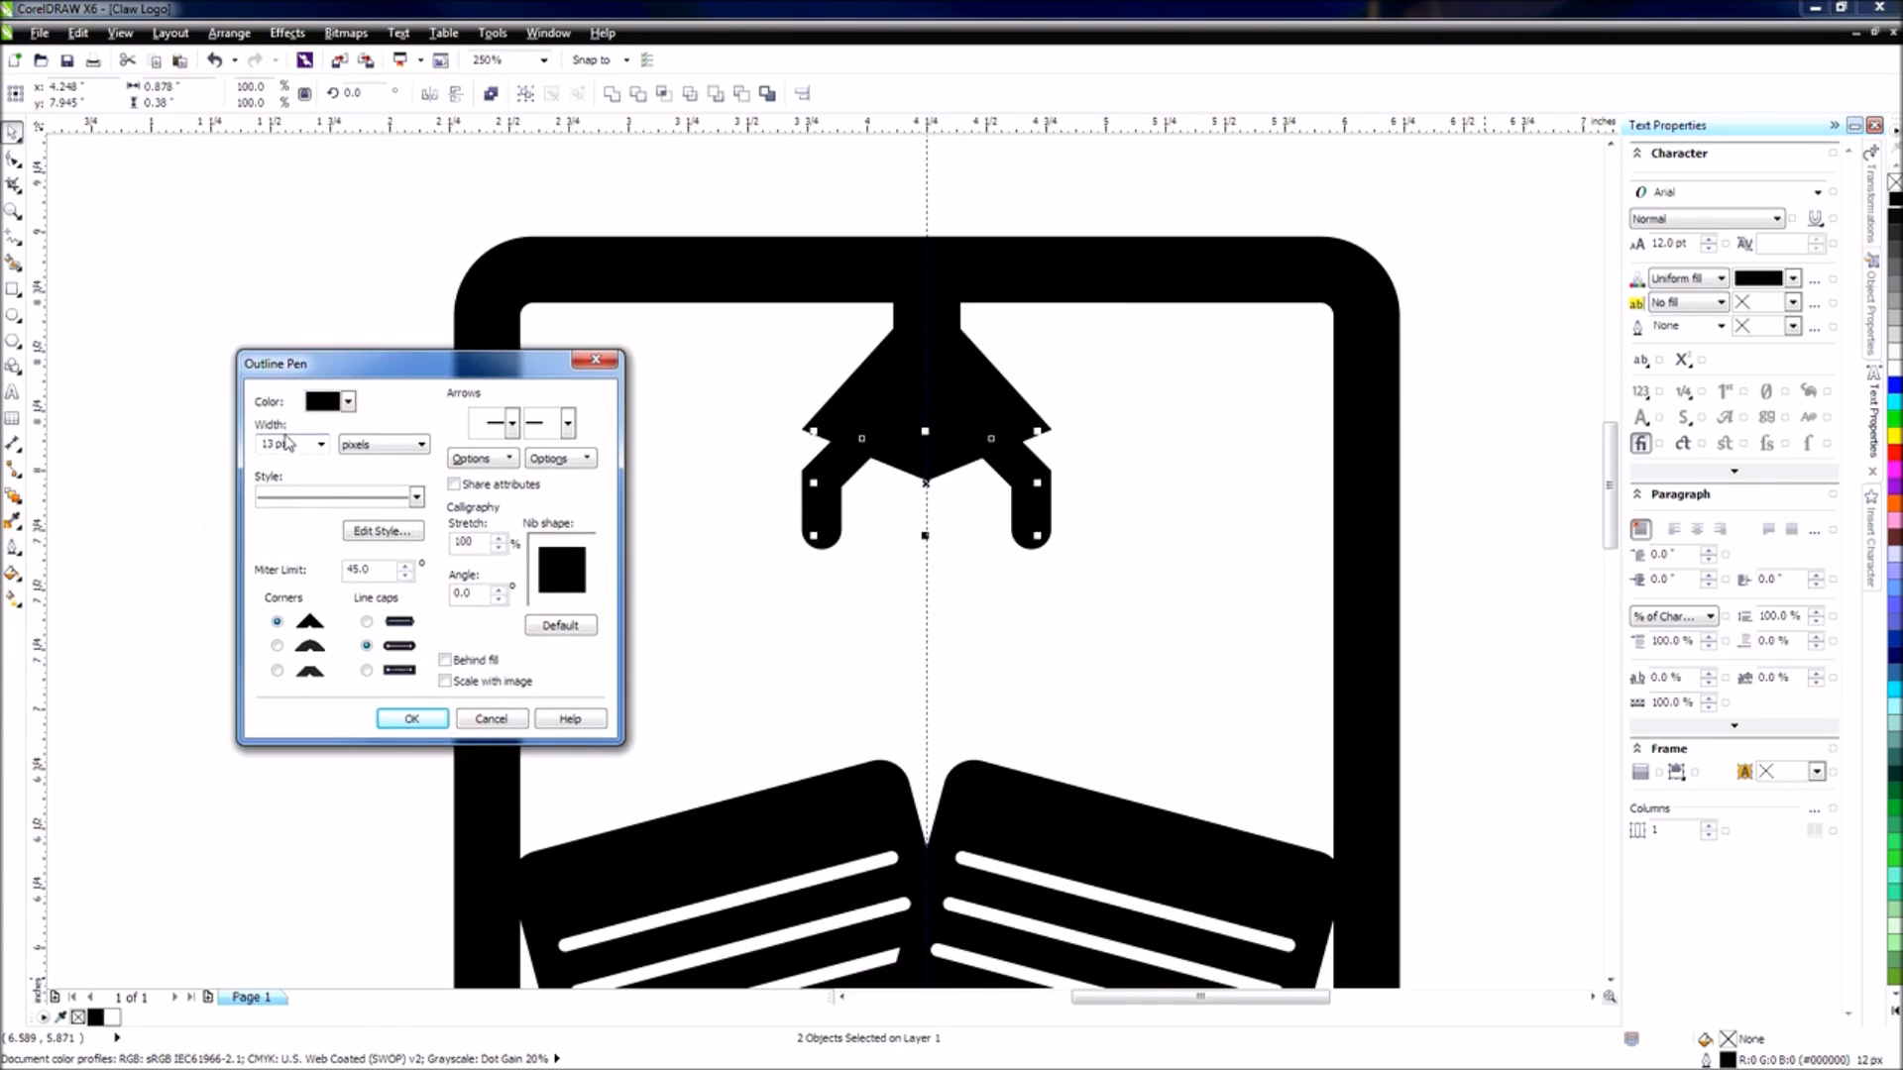
{"action": "left_click", "coordinate": [412, 719]}
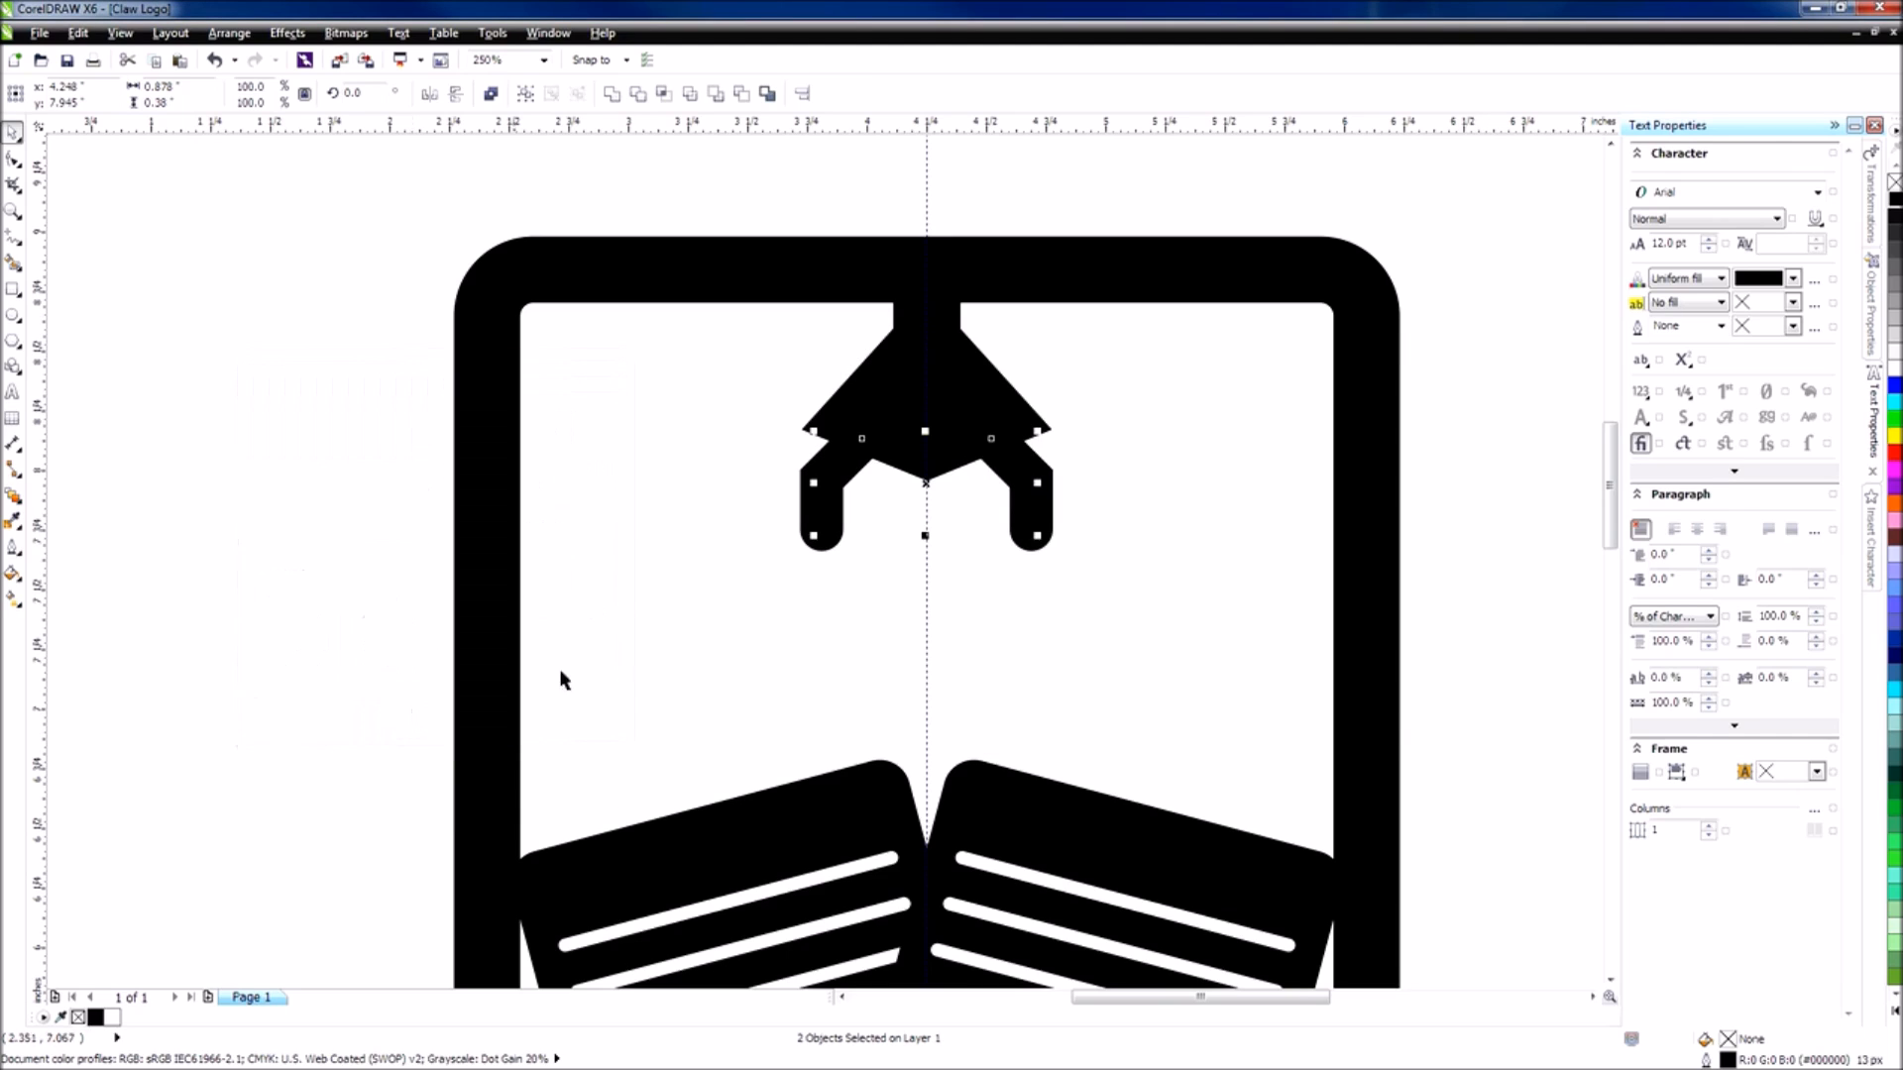
{"action": "left_click", "coordinate": [790, 552]}
Draw a vertical line about 0.55 inches long on the guideline, from inside the claw head down to the arm tips' level.
{"action": "left_click", "coordinate": [13, 238]}
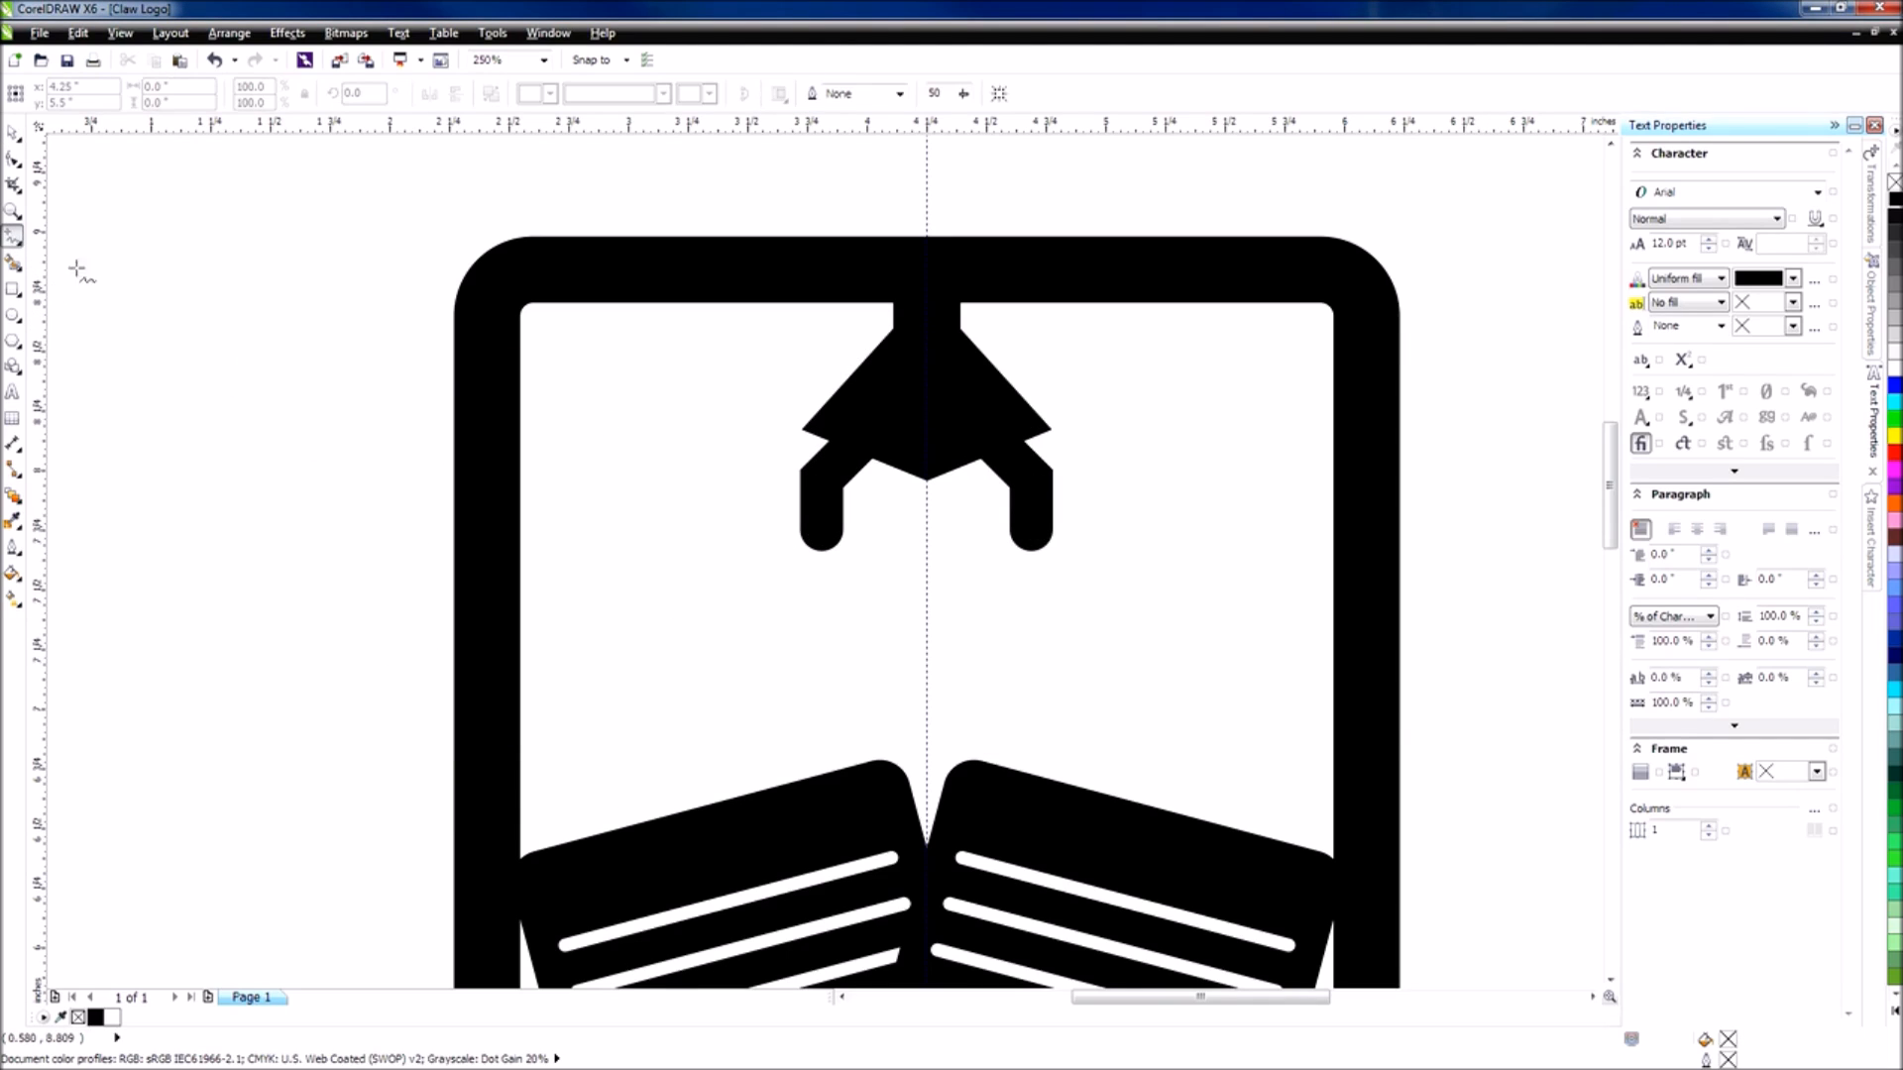
{"action": "left_click", "coordinate": [927, 413]}
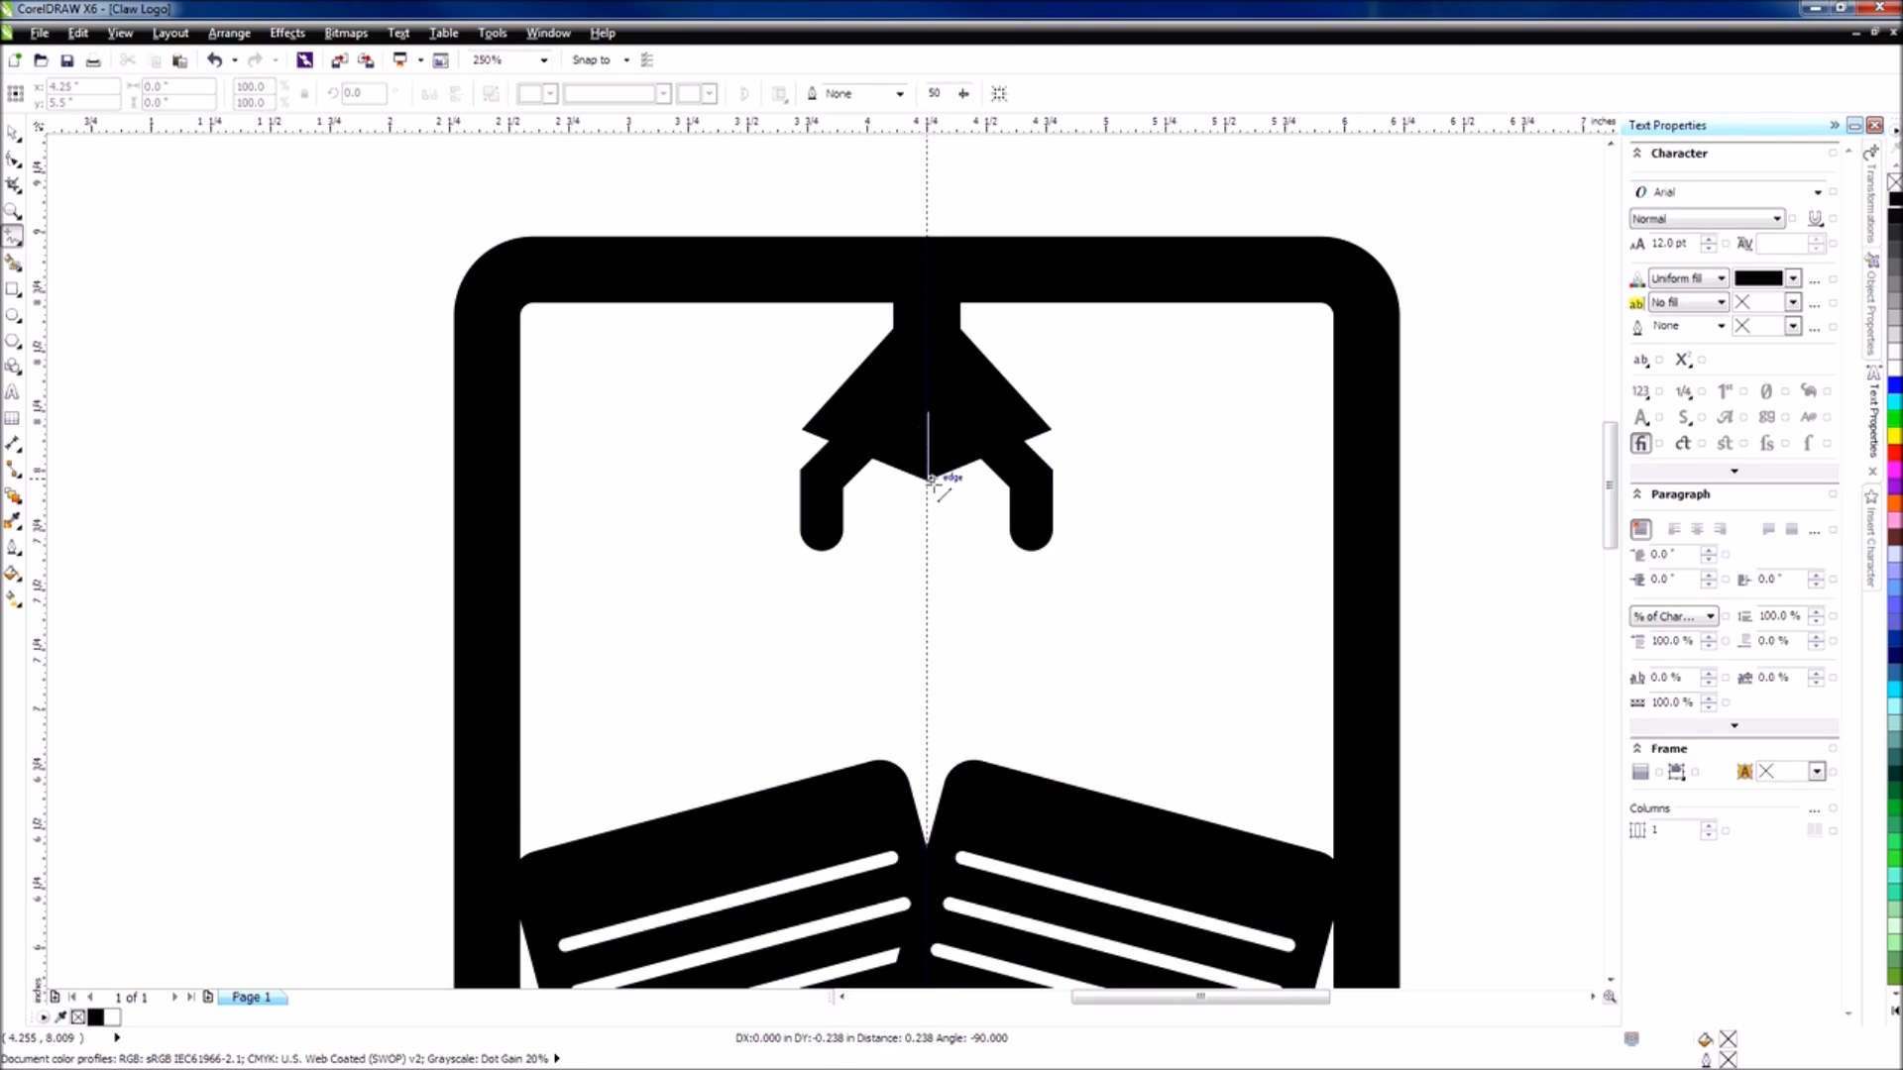
{"action": "left_click", "coordinate": [927, 545]}
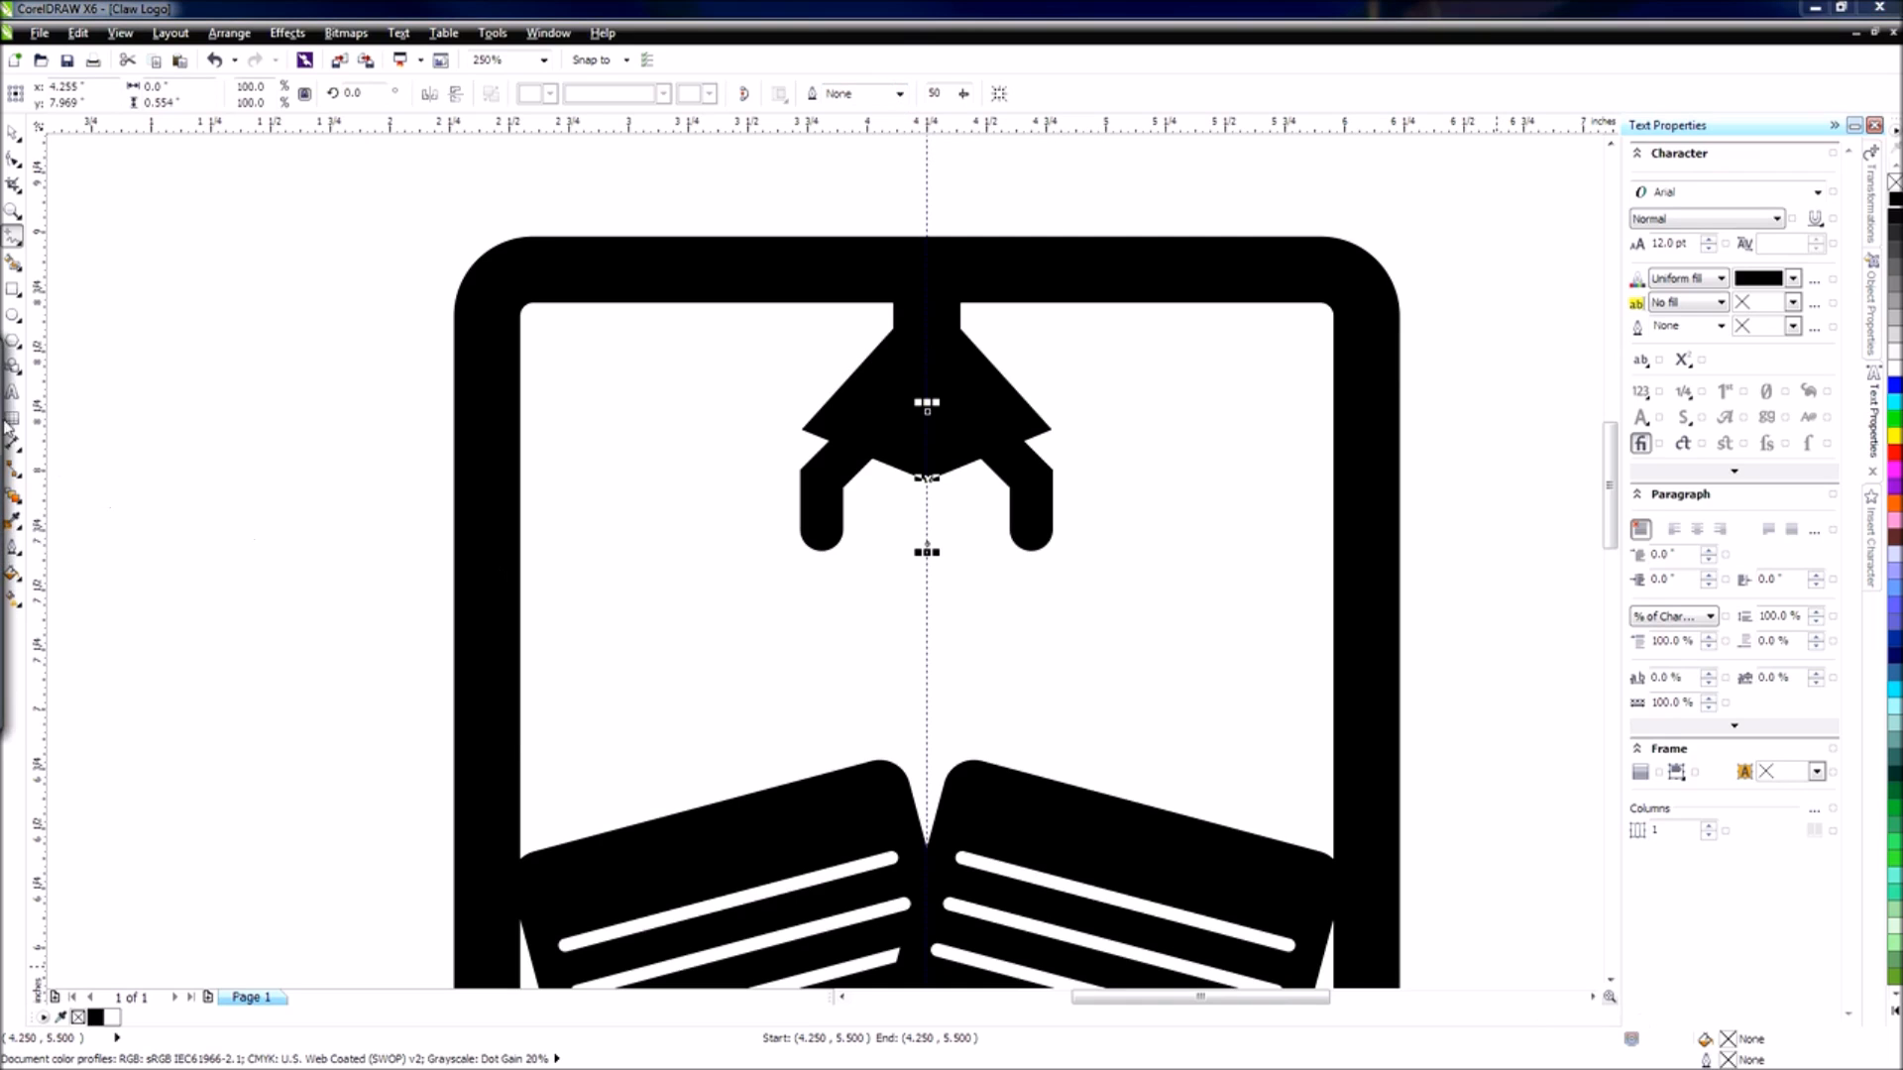
Set the outline width of the claw's middle line to 13 px.
{"action": "left_click_drag", "start_coordinate": [2, 355], "coordinate": [1448, 322]}
{"action": "left_click", "coordinate": [1330, 399]}
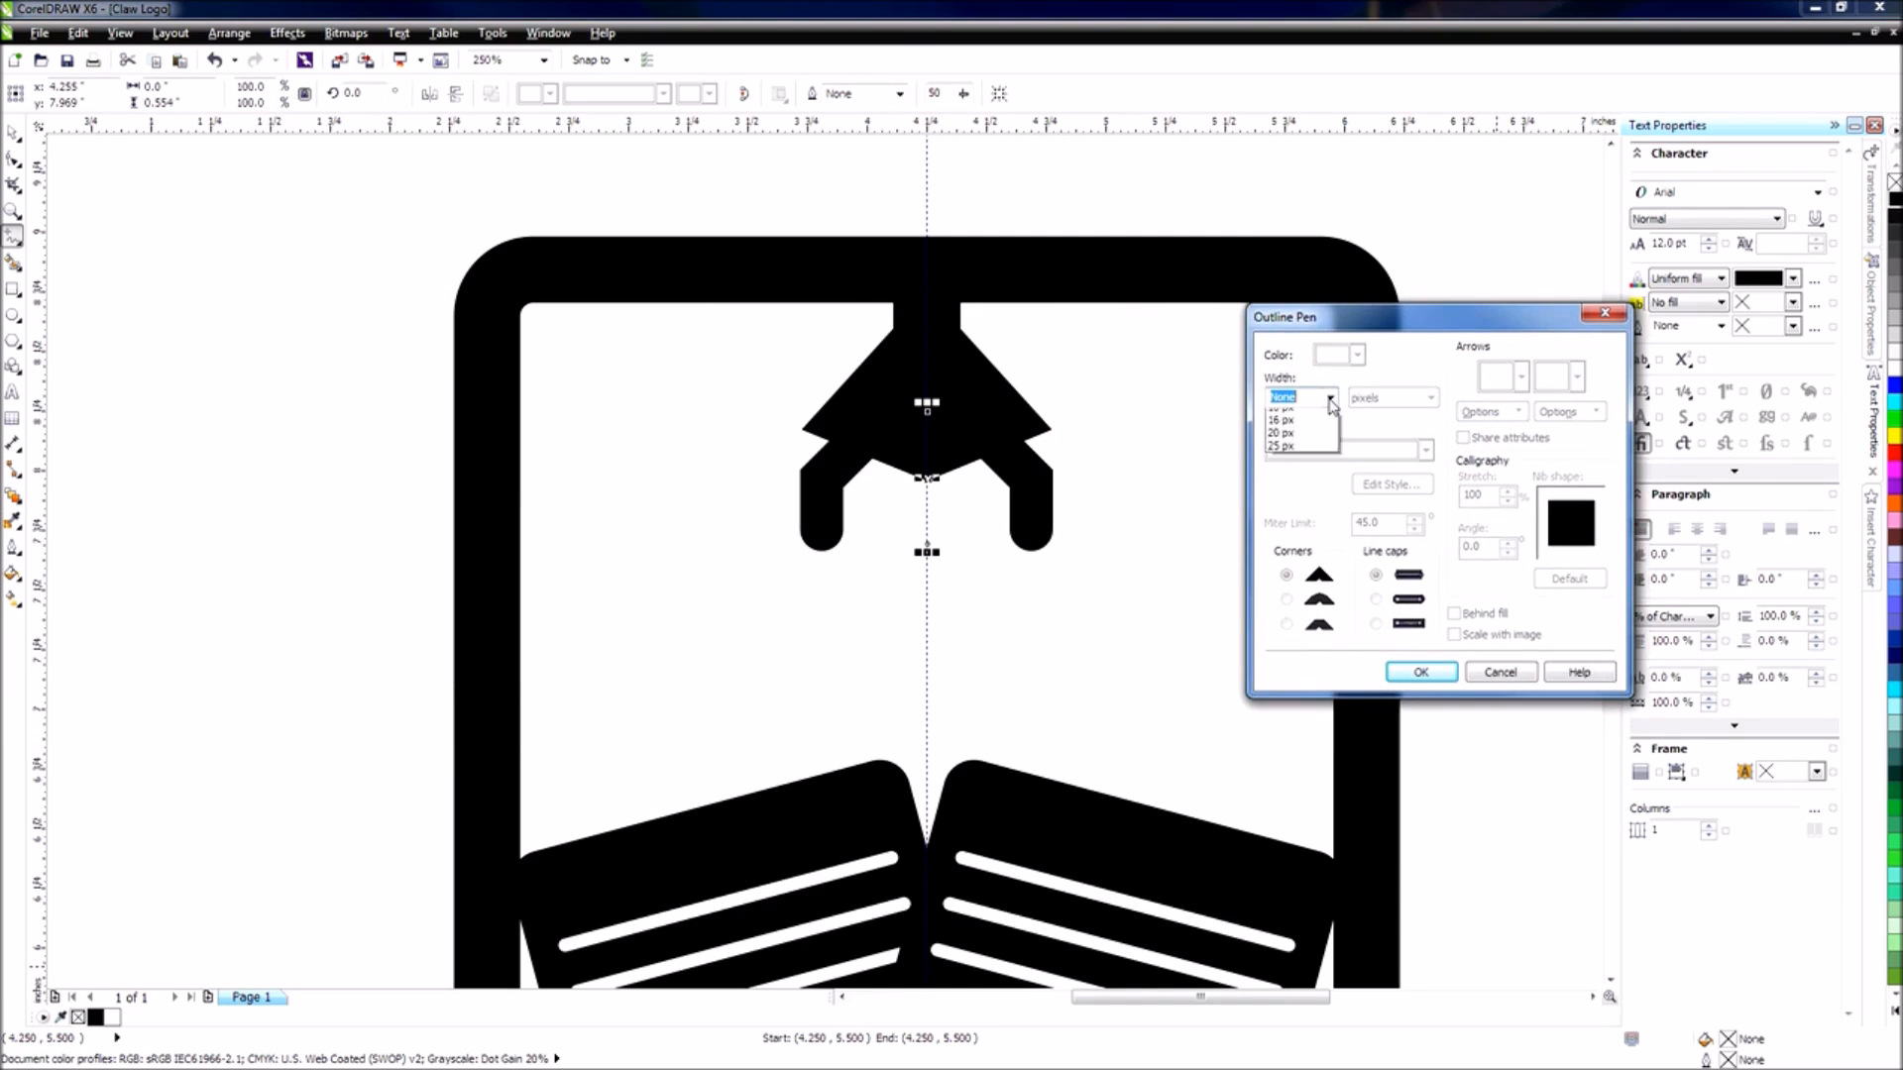
{"action": "left_click", "coordinate": [1280, 415]}
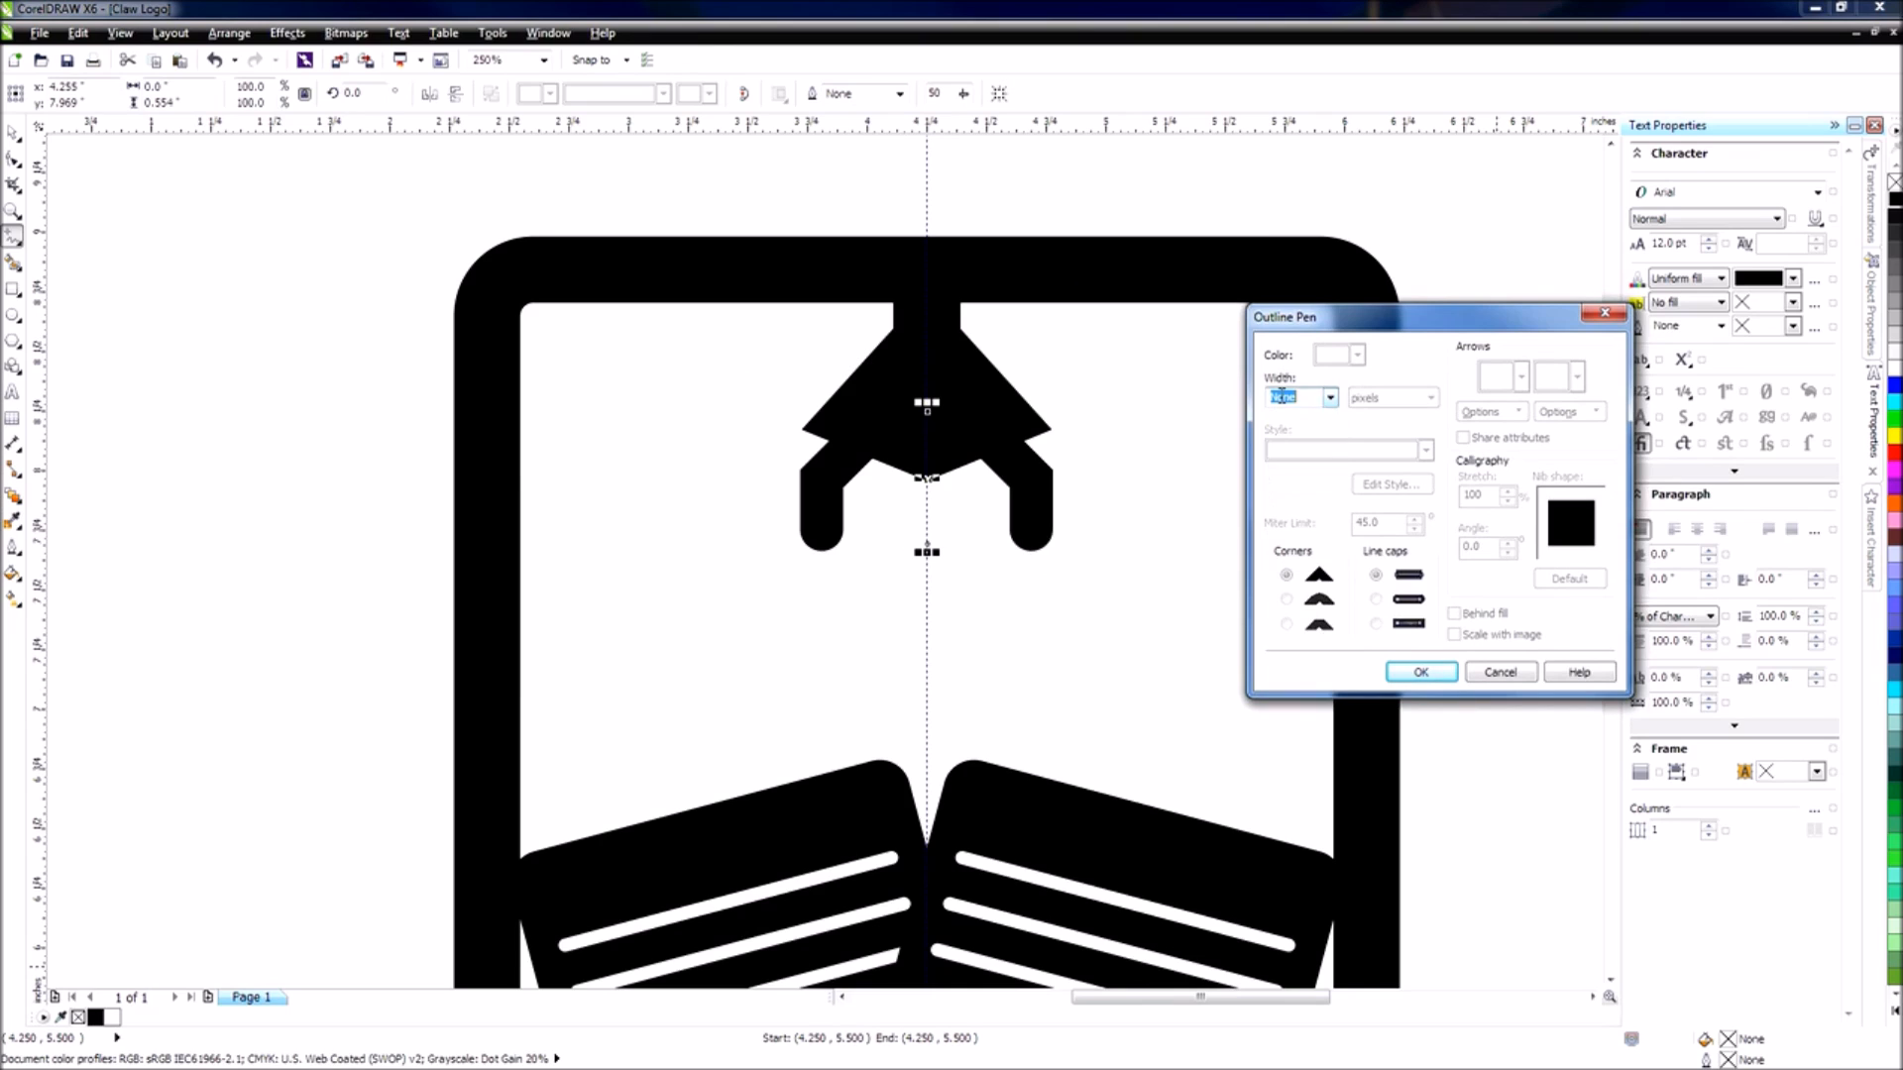
{"action": "type", "text": "13"}
{"action": "left_click", "coordinate": [1421, 674]}
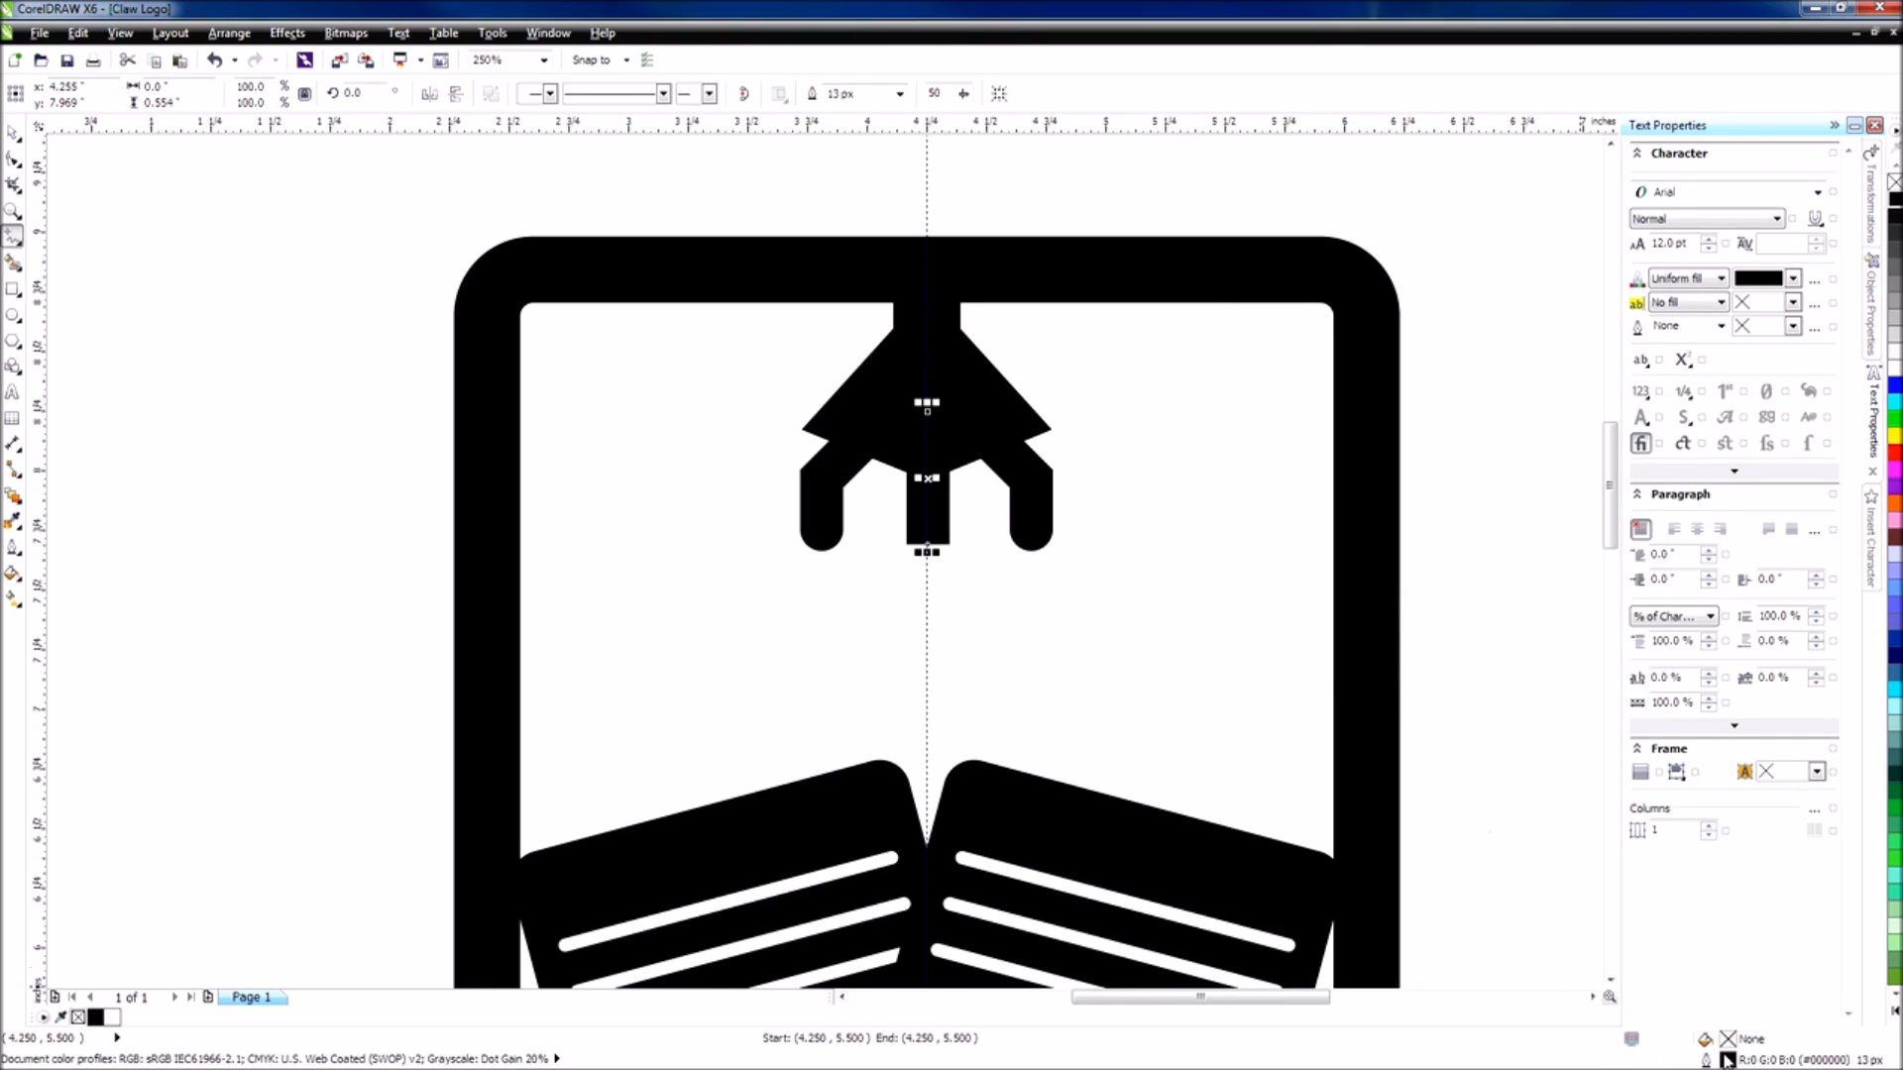
Give the claw's middle prong rounded line caps.
{"action": "key", "text": "F12"}
{"action": "left_click_drag", "start_coordinate": [660, 331], "coordinate": [1447, 315]}
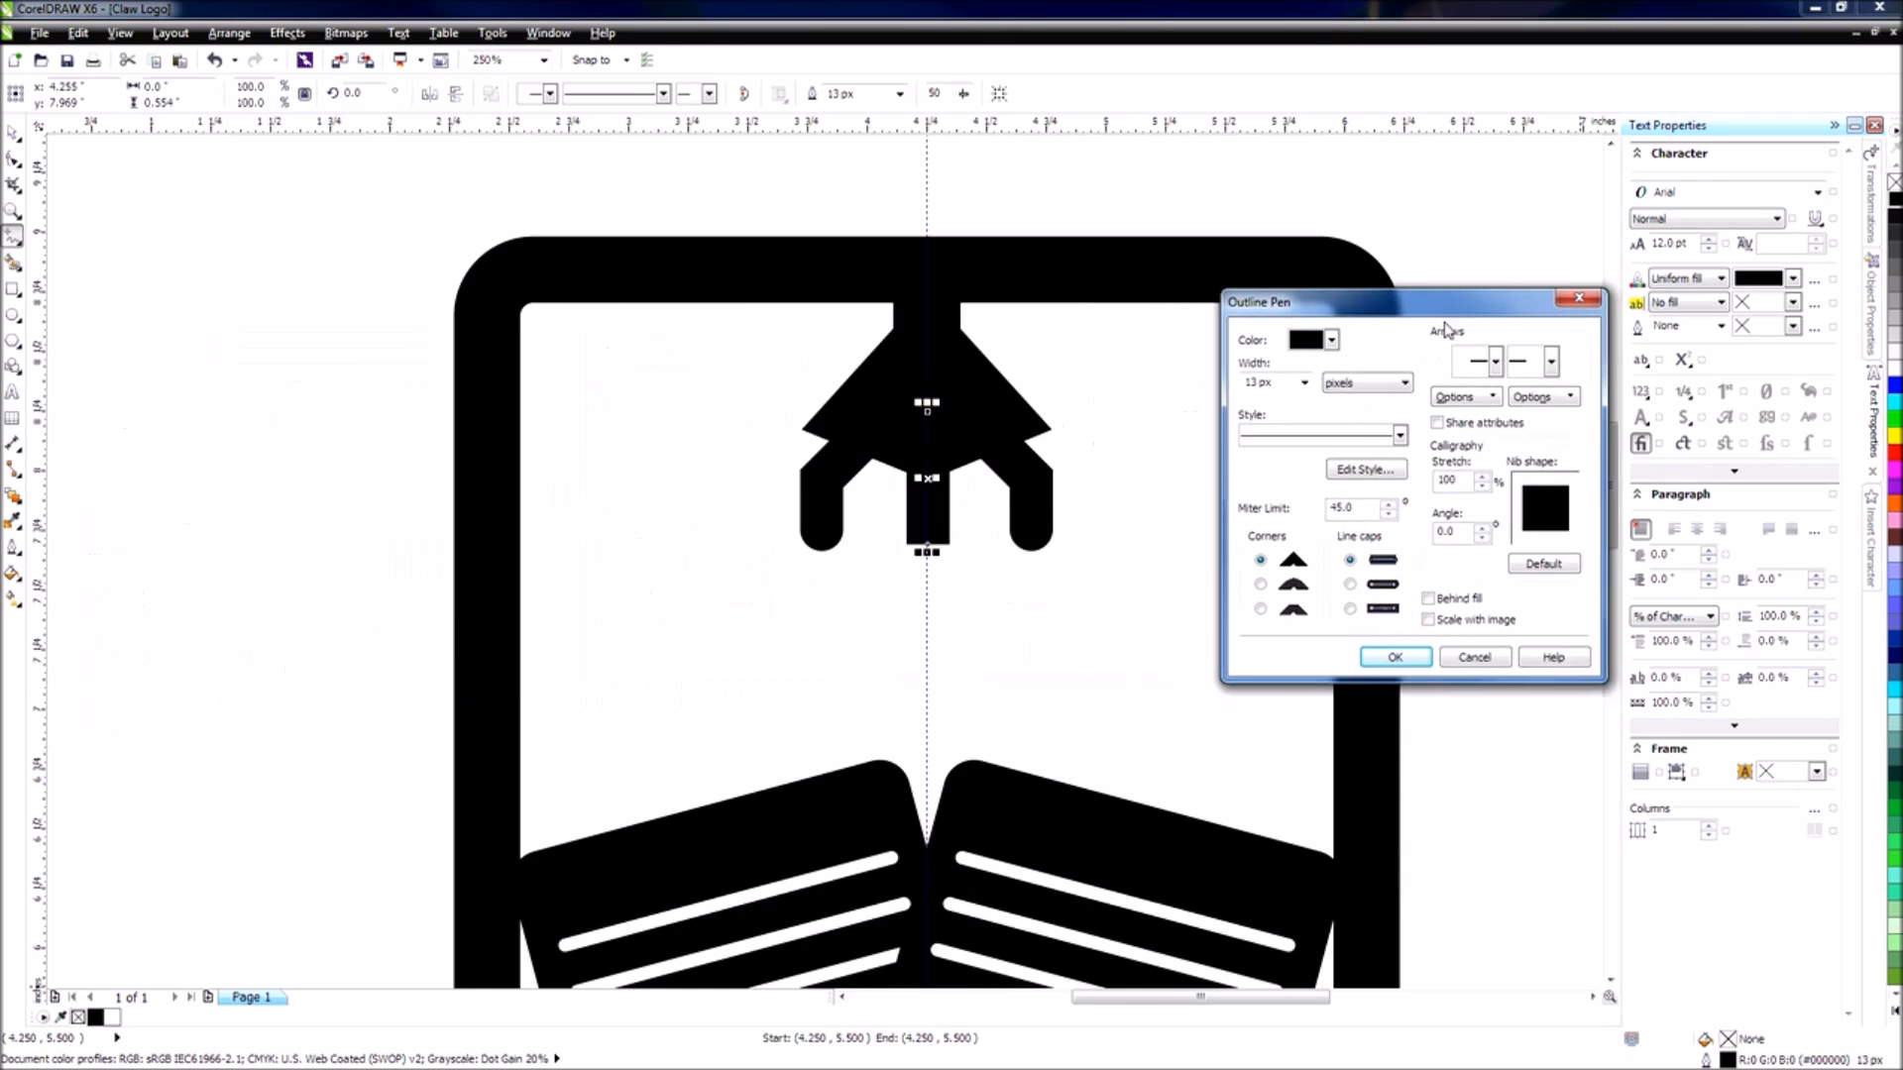
{"action": "left_click", "coordinate": [1395, 658]}
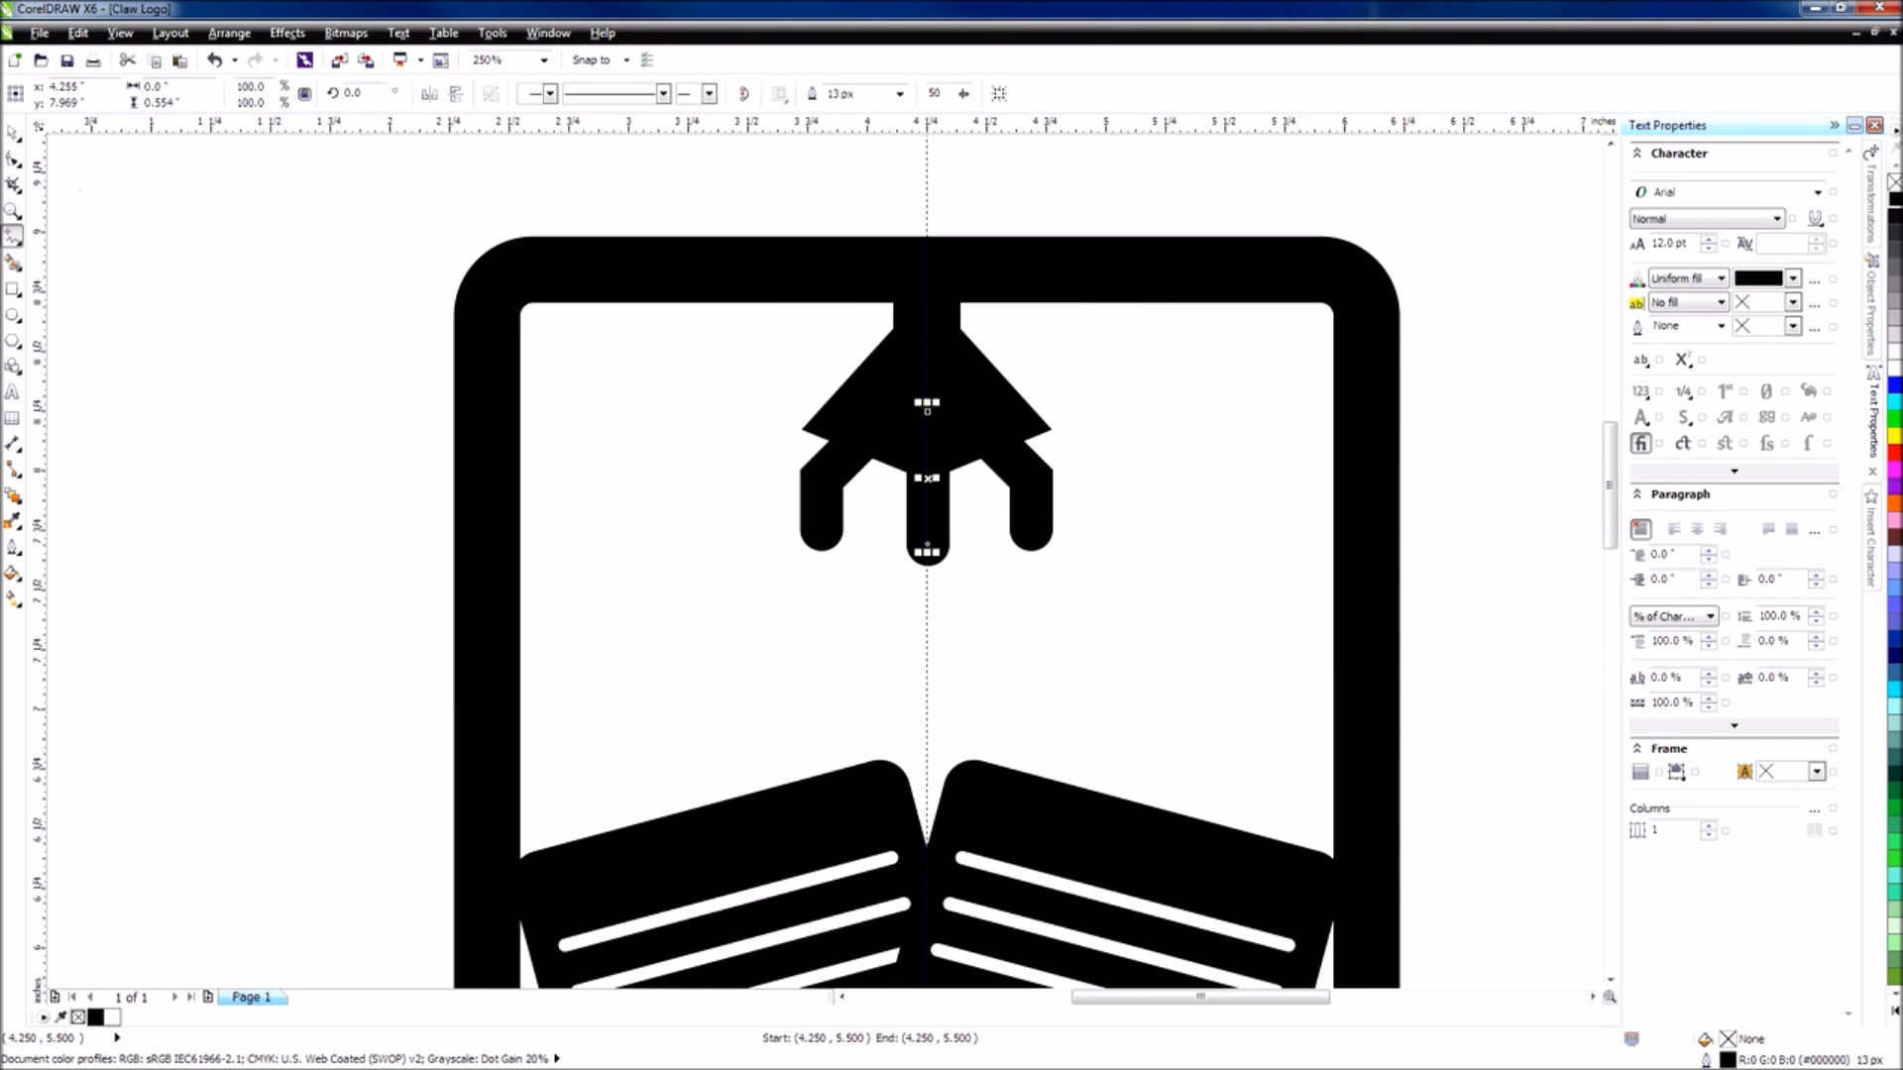
Move the middle prong up slightly along the guideline.
{"action": "left_click", "coordinate": [13, 131]}
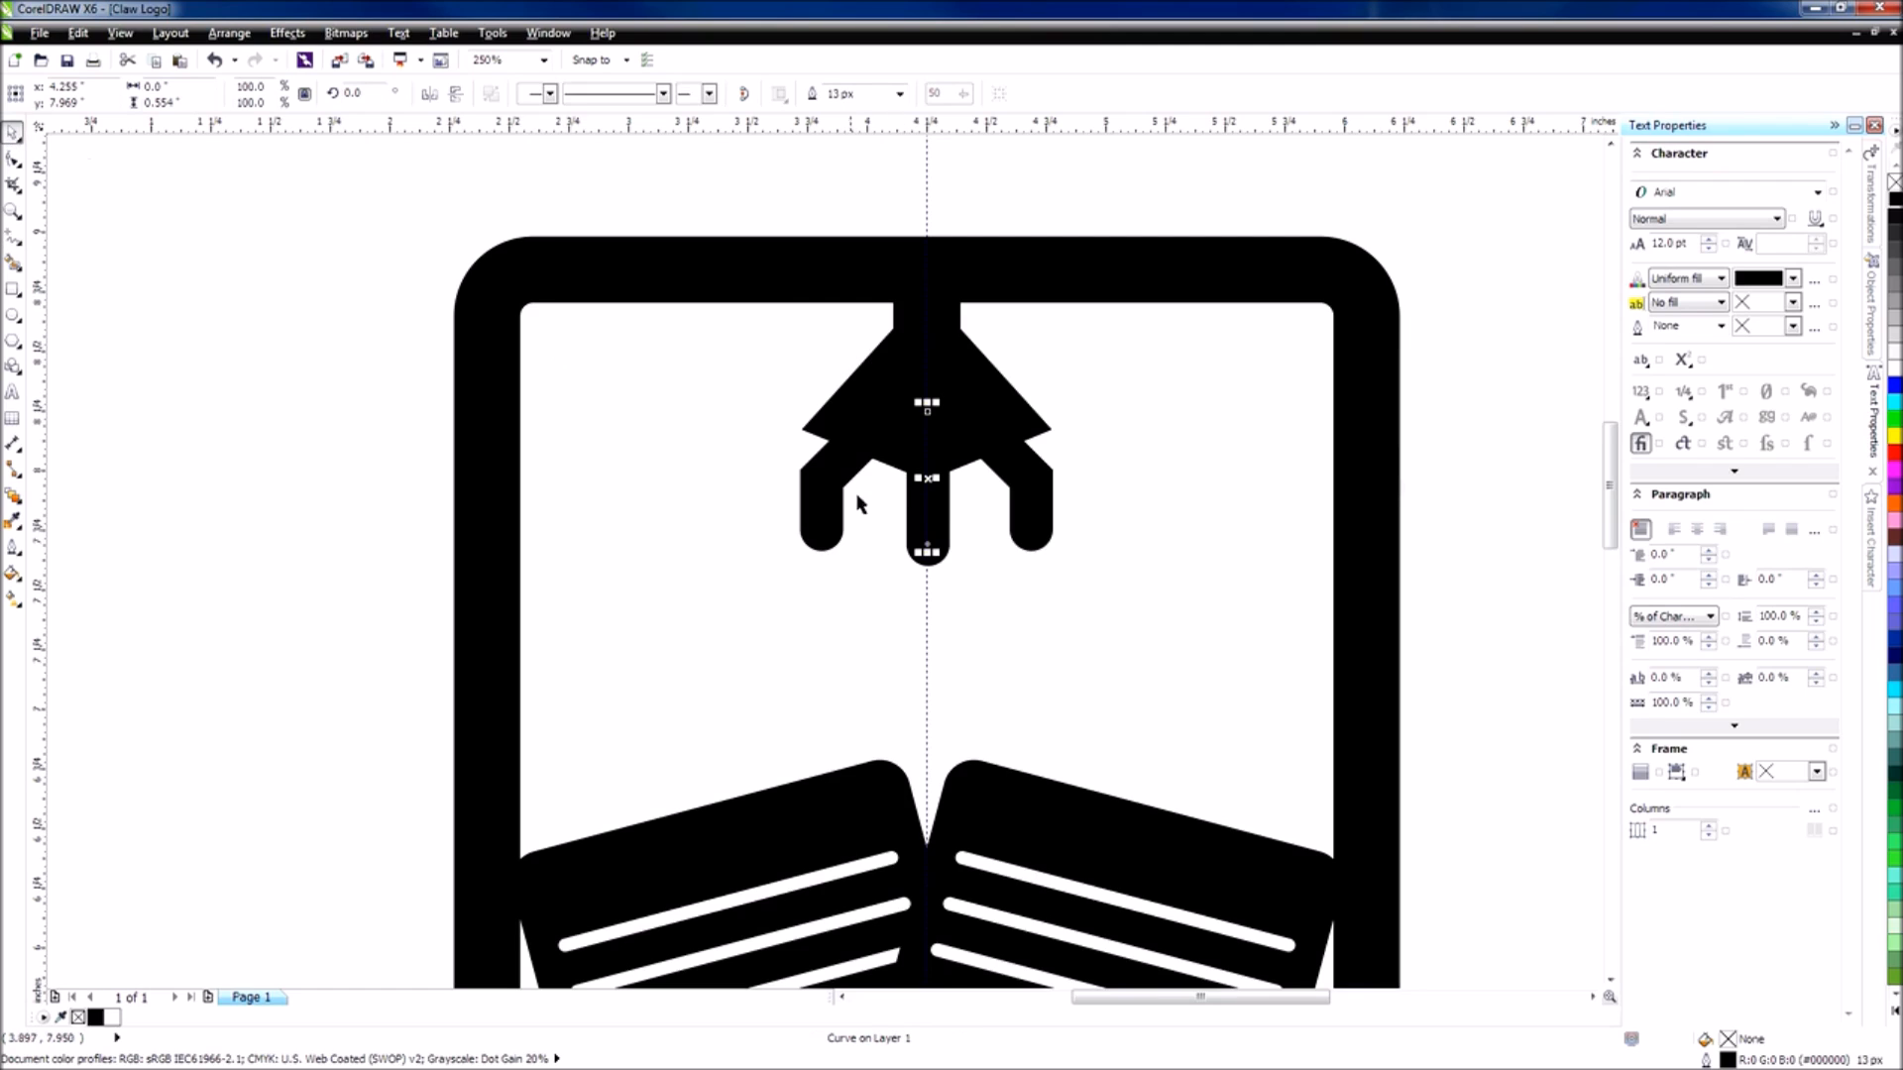
{"action": "left_click_drag", "start_coordinate": [934, 513], "coordinate": [938, 502]}
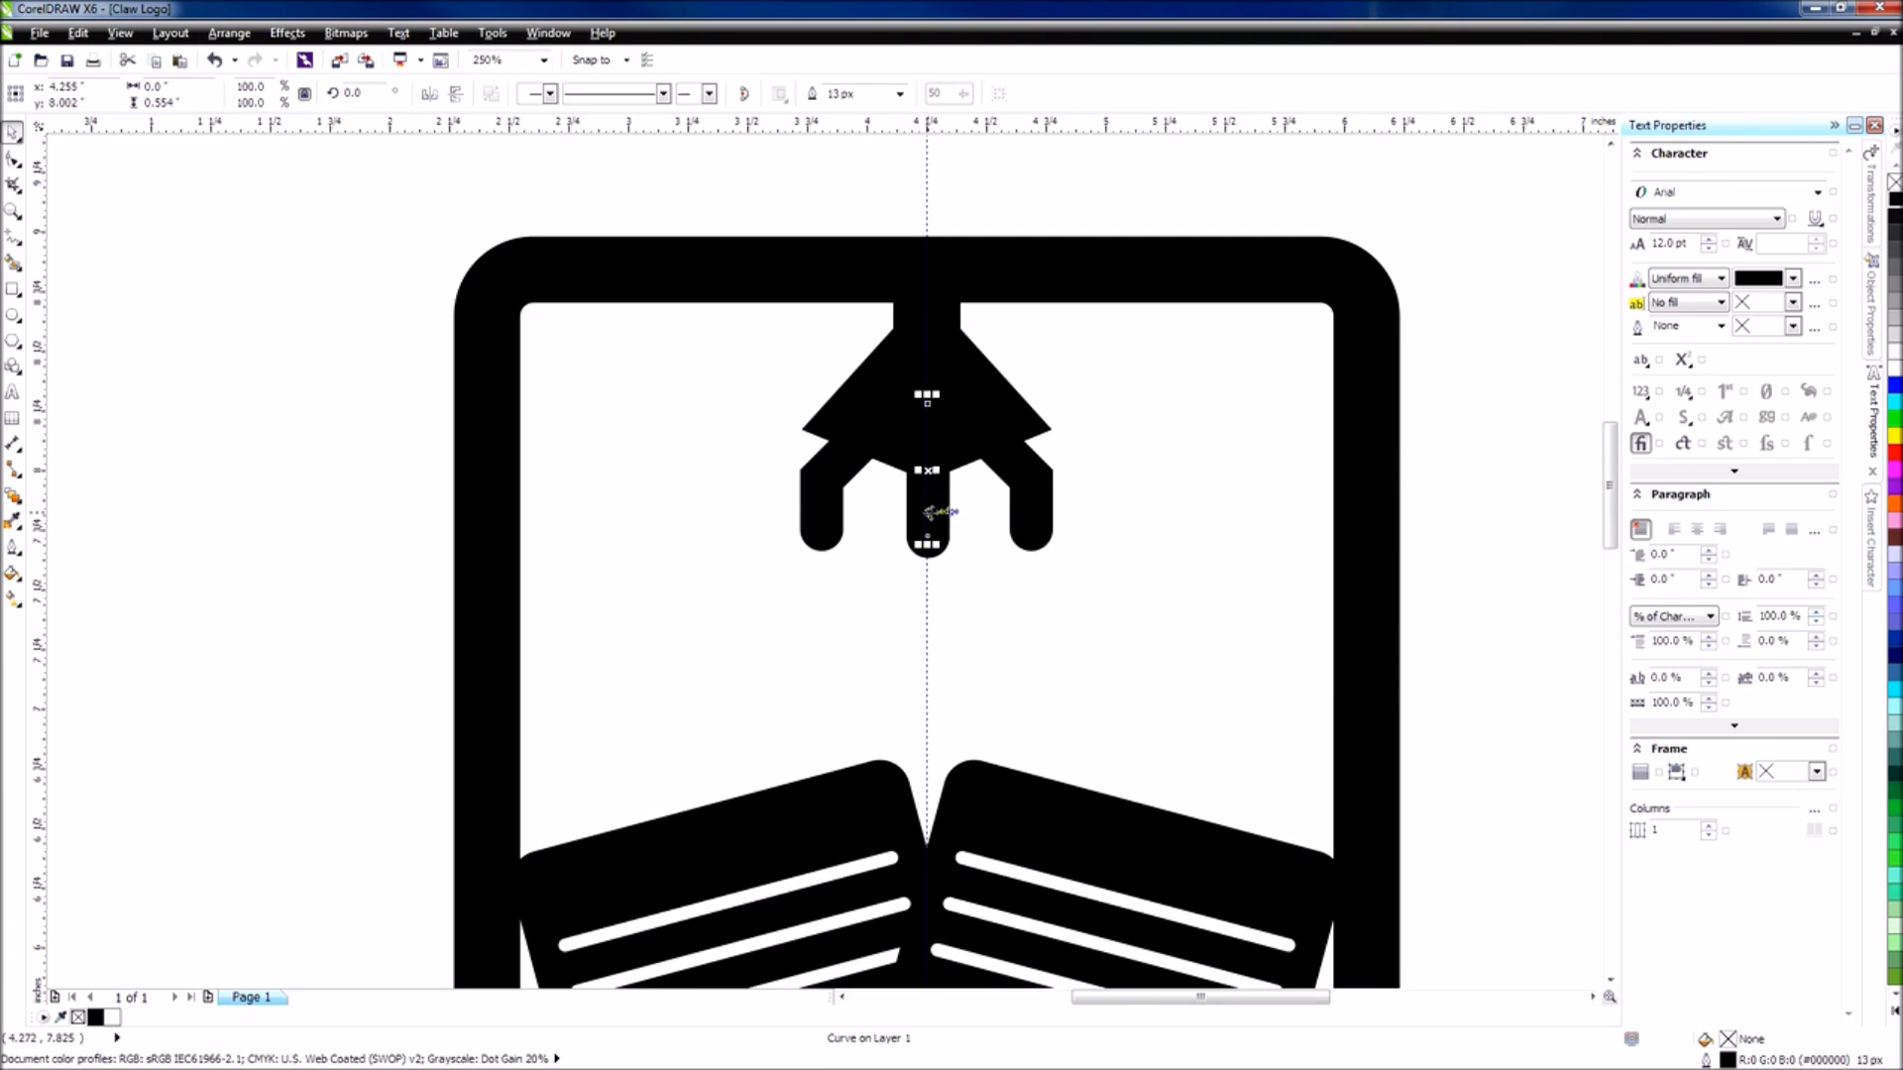
{"action": "left_click", "coordinate": [1109, 539]}
Narrow the claw head symmetrically about the guideline, leaving its height alone.
{"action": "scroll", "coordinate": [1037, 551], "scroll_direction": "down", "scroll_amount": 1}
{"action": "scroll", "coordinate": [994, 592], "scroll_direction": "up", "scroll_amount": 1}
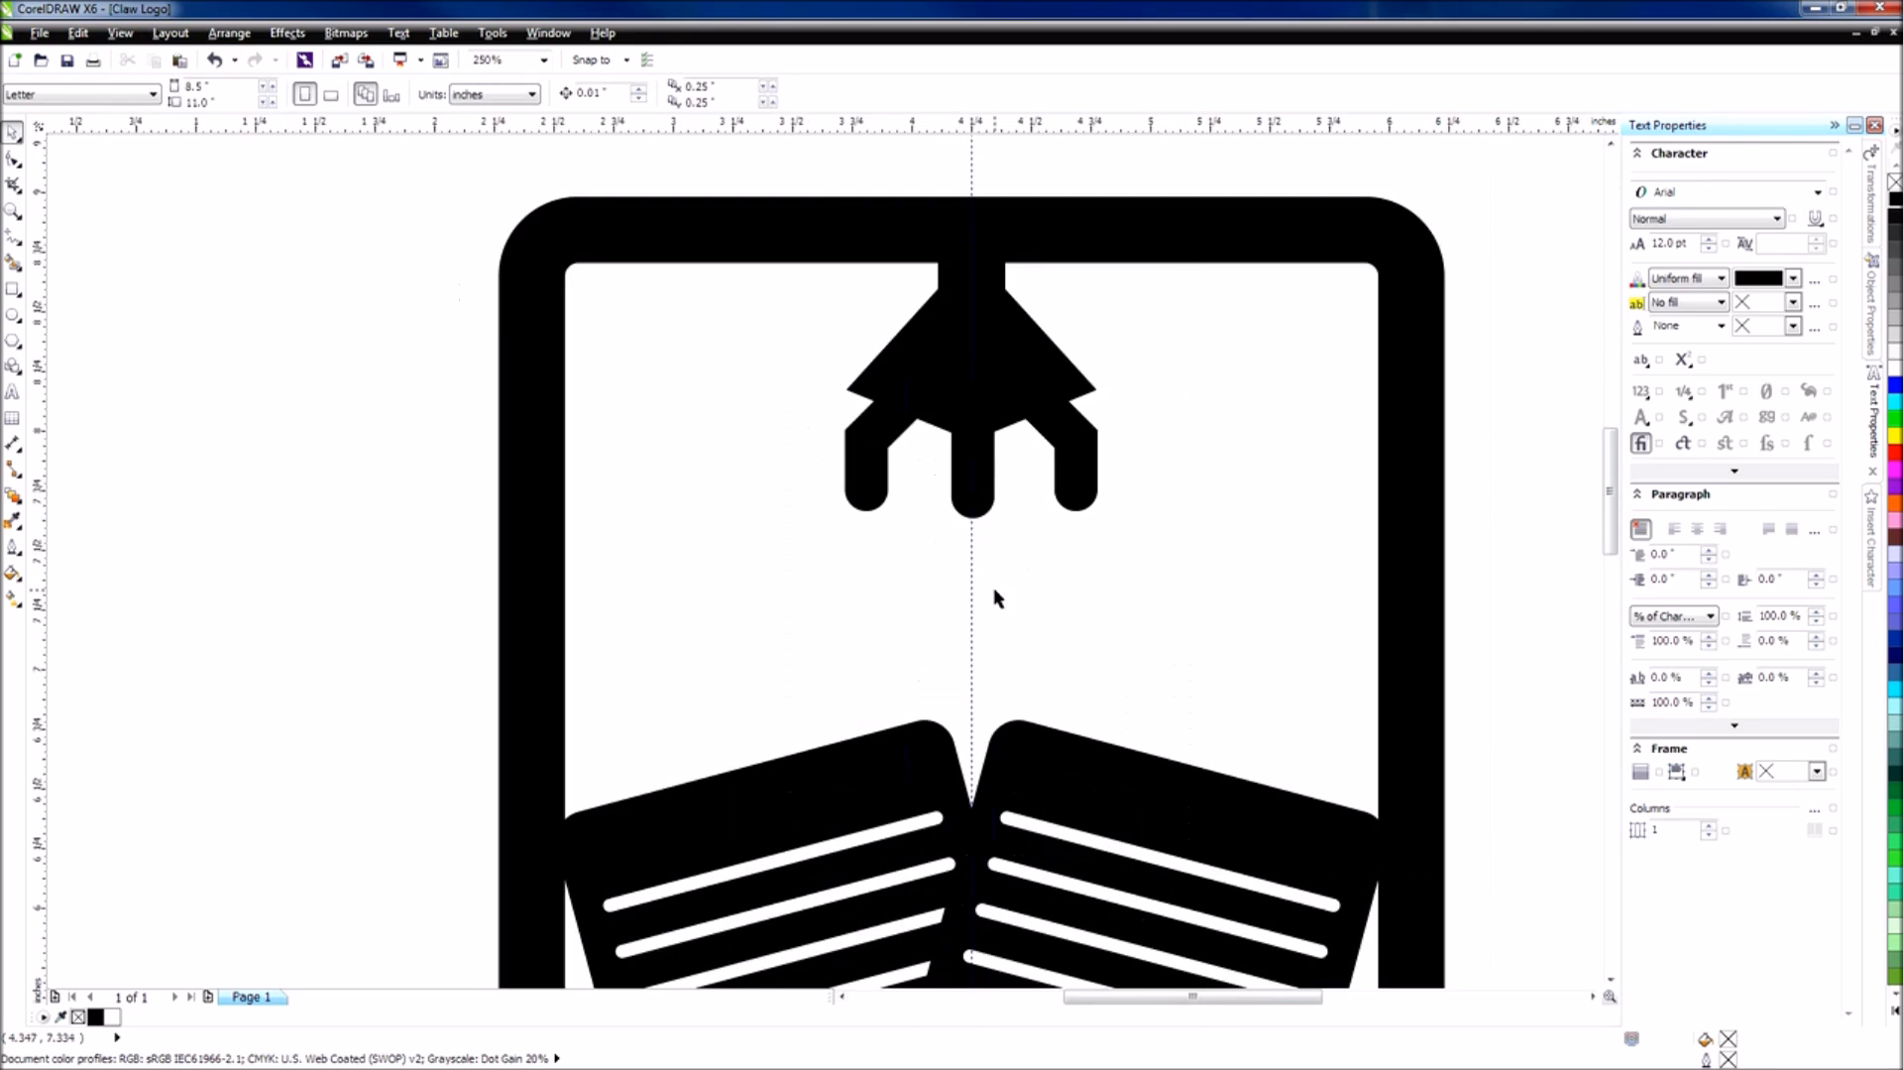
{"action": "scroll", "coordinate": [1021, 468], "scroll_direction": "down", "scroll_amount": 1}
{"action": "left_click", "coordinate": [1076, 413]}
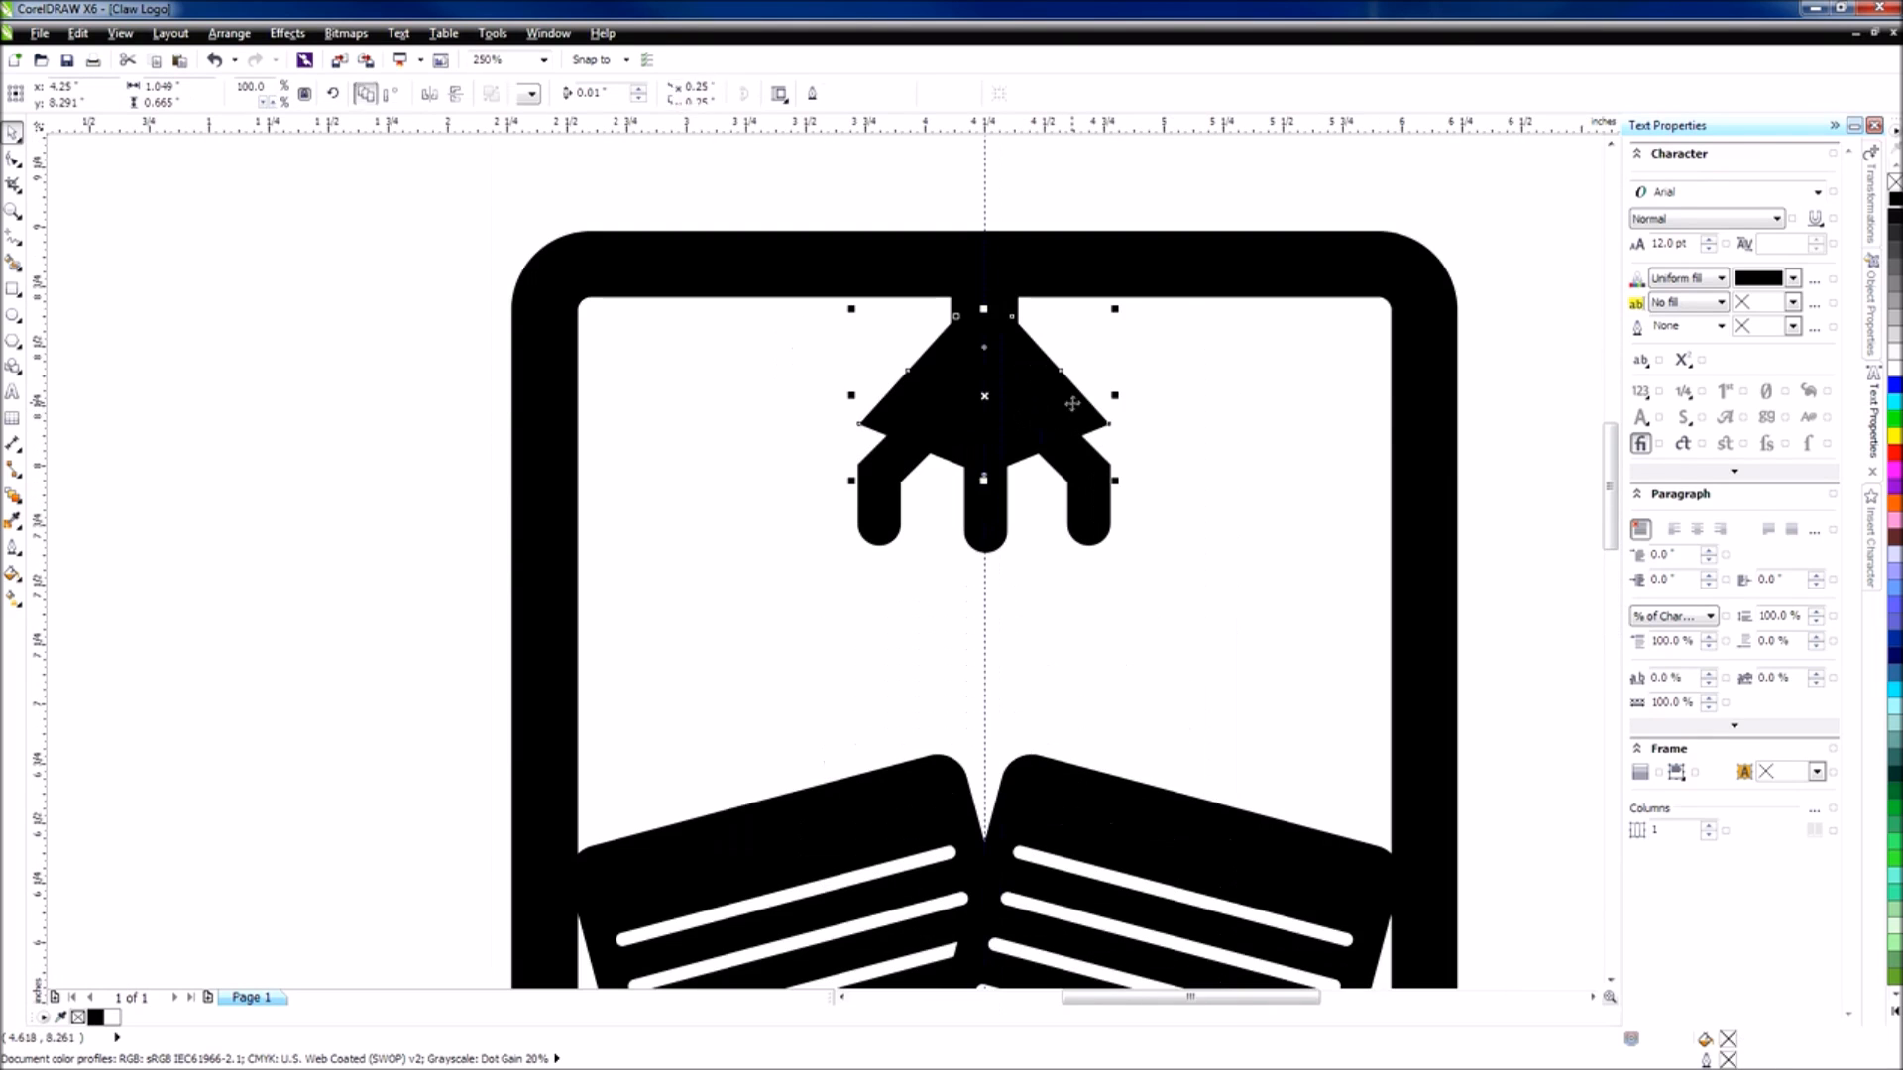
{"action": "left_click_drag", "start_coordinate": [1113, 395], "coordinate": [1102, 395]}
Move the right and left claw arms slightly outward from the narrowed head.
{"action": "left_click", "coordinate": [1101, 494]}
{"action": "left_click_drag", "start_coordinate": [1076, 479], "coordinate": [1088, 478]}
{"action": "left_click", "coordinate": [902, 488]}
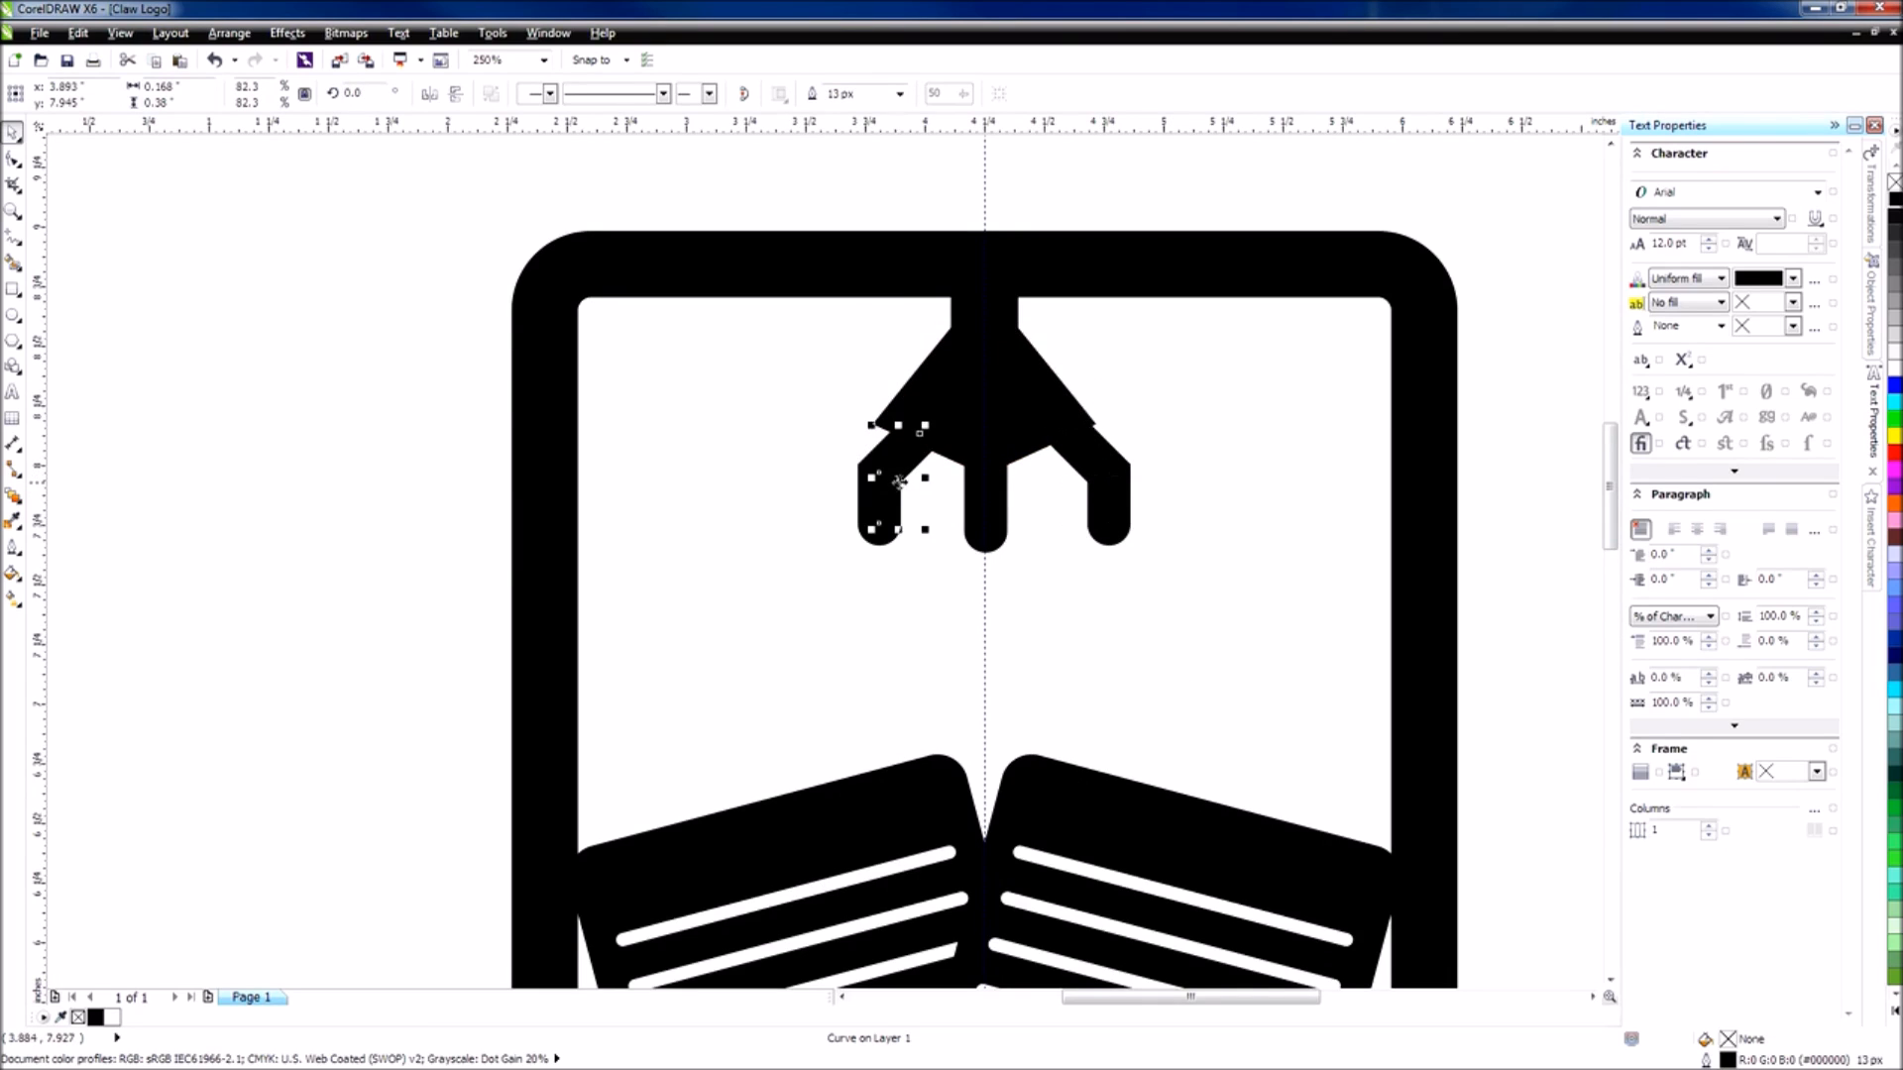
{"action": "left_click_drag", "start_coordinate": [897, 488], "coordinate": [887, 481]}
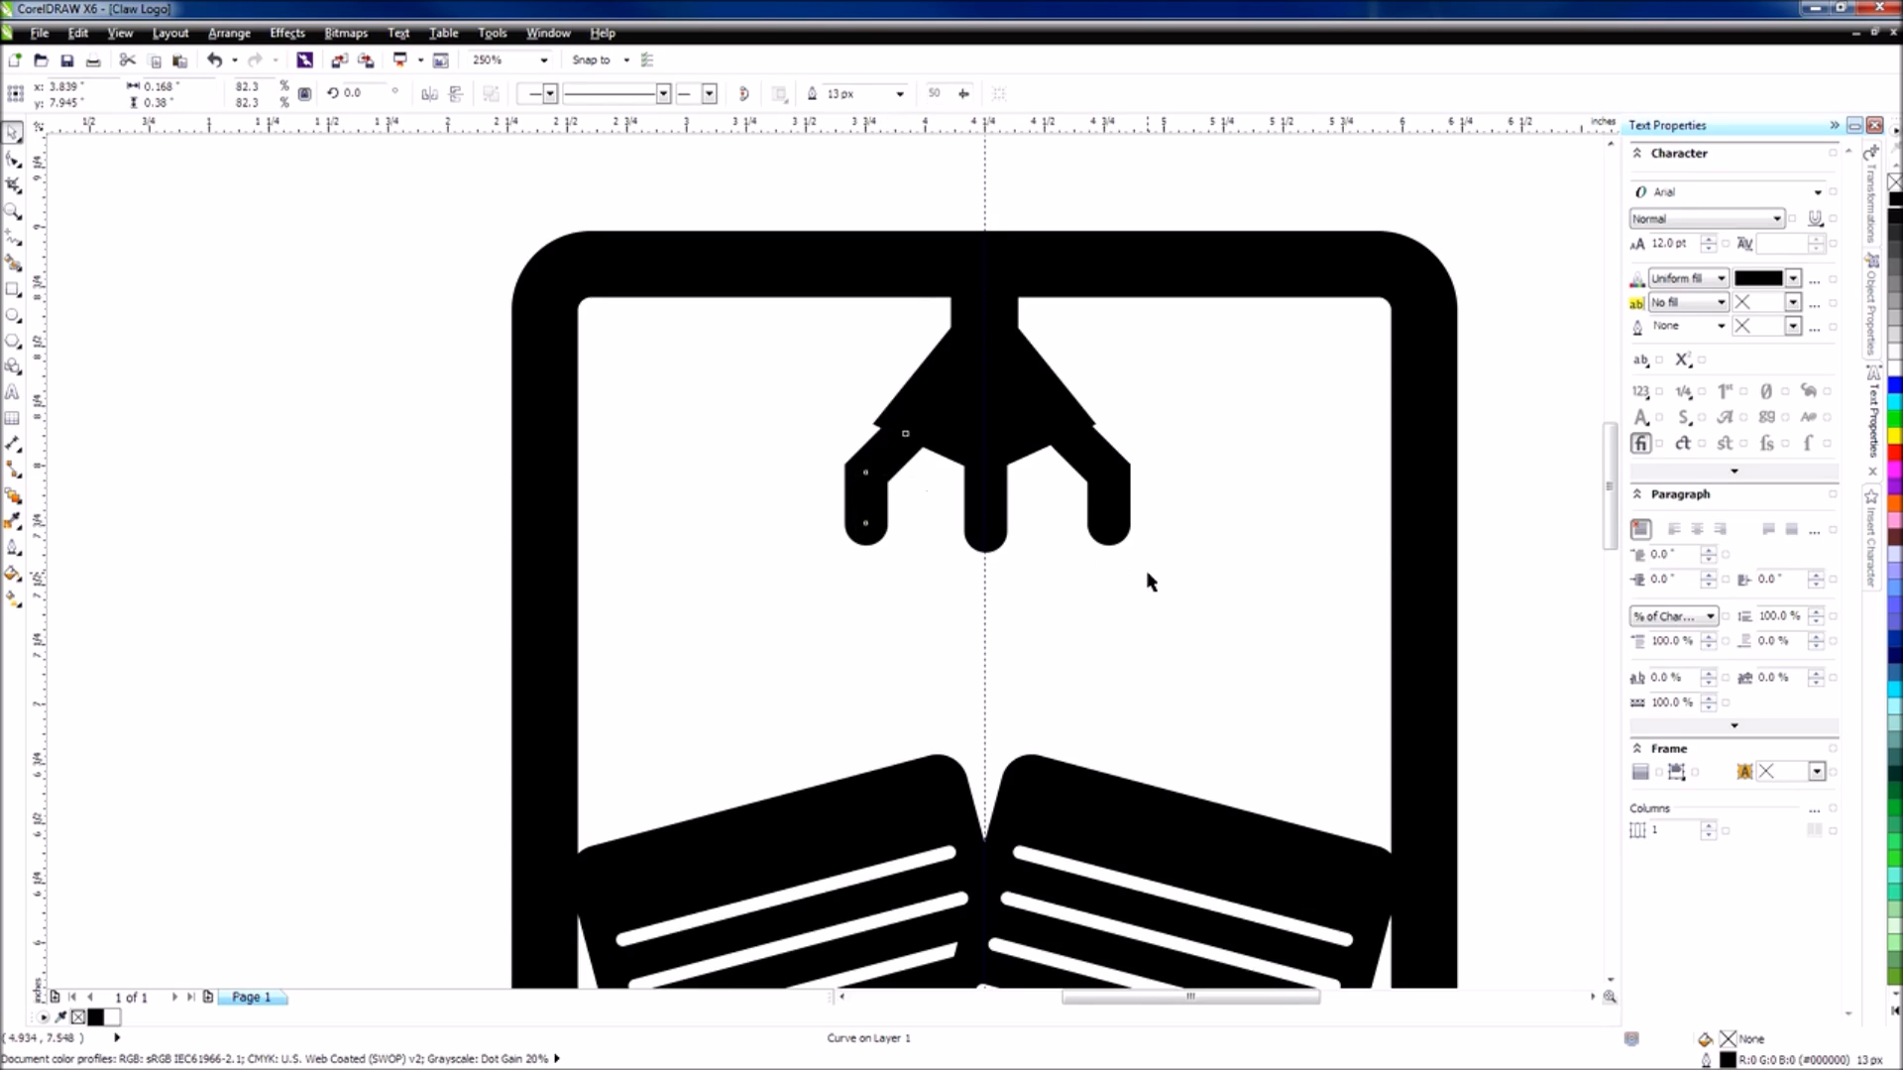
{"action": "left_click", "coordinate": [1151, 585]}
Scale the whole claw with its stem up together to about 127% and move it down inside the frame.
{"action": "scroll", "coordinate": [1151, 585], "scroll_direction": "down", "scroll_amount": 1}
{"action": "scroll", "coordinate": [1164, 612], "scroll_direction": "up", "scroll_amount": 1}
{"action": "scroll", "coordinate": [1171, 616], "scroll_direction": "down", "scroll_amount": 1}
{"action": "scroll", "coordinate": [1172, 617], "scroll_direction": "up", "scroll_amount": 1}
{"action": "left_click_drag", "start_coordinate": [1244, 635], "coordinate": [710, 221]}
{"action": "left_click_drag", "start_coordinate": [1097, 509], "coordinate": [1135, 551]}
{"action": "left_click_drag", "start_coordinate": [972, 368], "coordinate": [972, 392]}
{"action": "left_click", "coordinate": [1182, 497]}
Adjust the vertical position of the claw head, arms and prong together beneath the stem.
{"action": "scroll", "coordinate": [1193, 498], "scroll_direction": "down", "scroll_amount": 2}
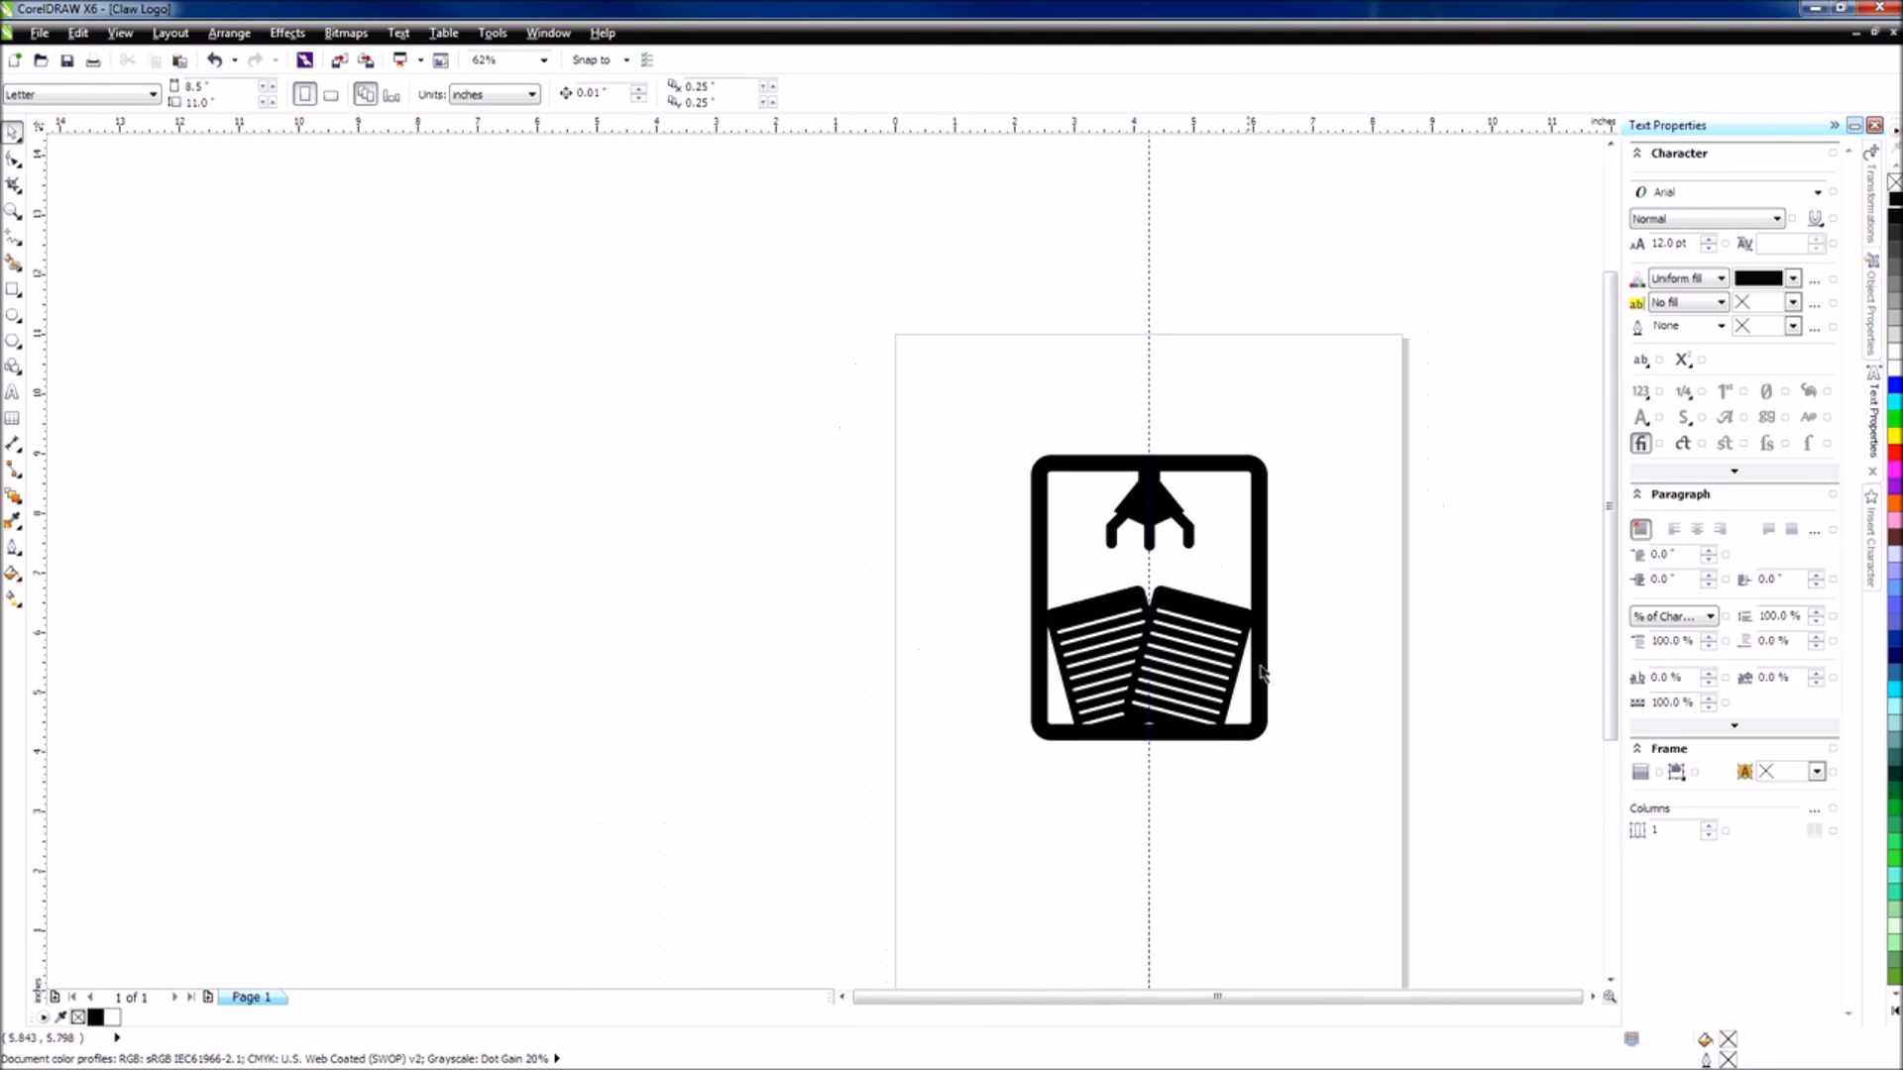
{"action": "scroll", "coordinate": [1292, 697], "scroll_direction": "up", "scroll_amount": 1}
{"action": "left_click_drag", "start_coordinate": [1388, 507], "coordinate": [870, 247]}
{"action": "left_click_drag", "start_coordinate": [1049, 323], "coordinate": [1045, 347]}
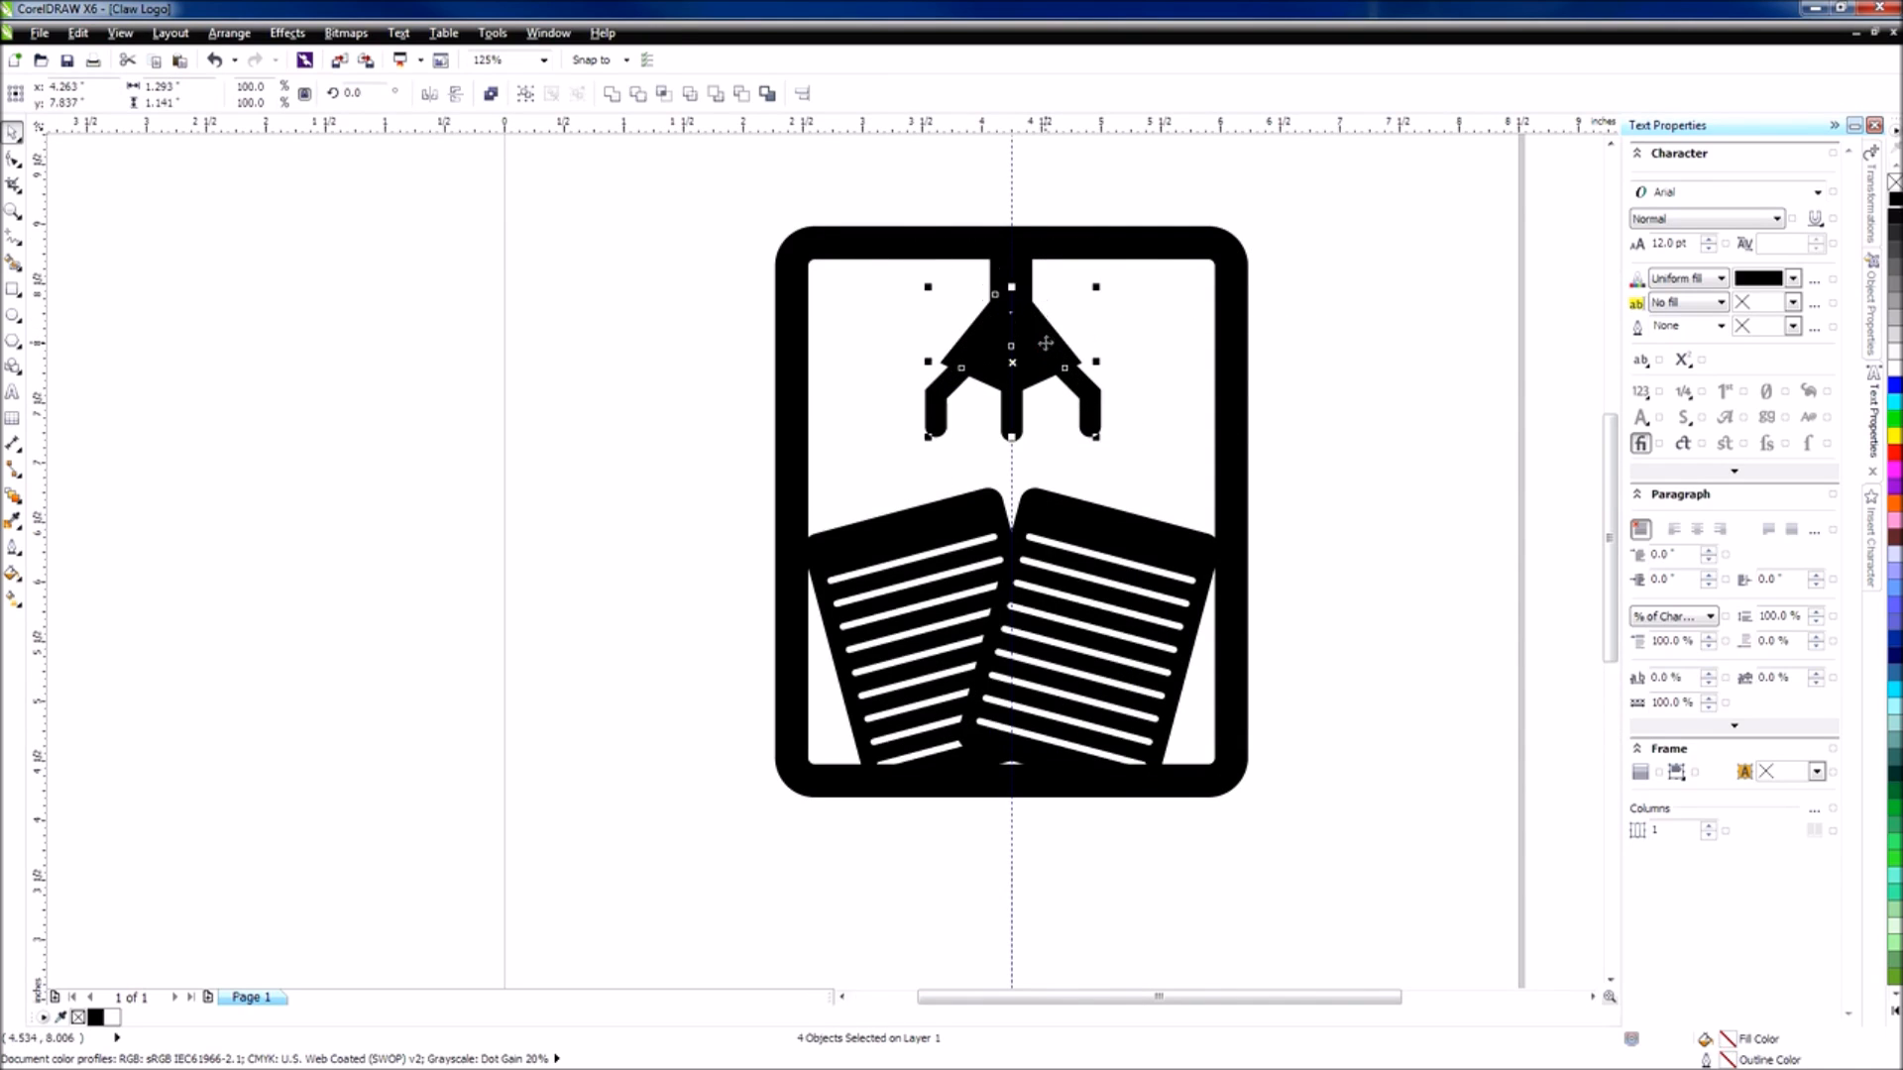
{"action": "left_click_drag", "start_coordinate": [1360, 458], "coordinate": [841, 264]}
{"action": "left_click_drag", "start_coordinate": [1011, 363], "coordinate": [1011, 353]}
{"action": "left_click", "coordinate": [1304, 404]}
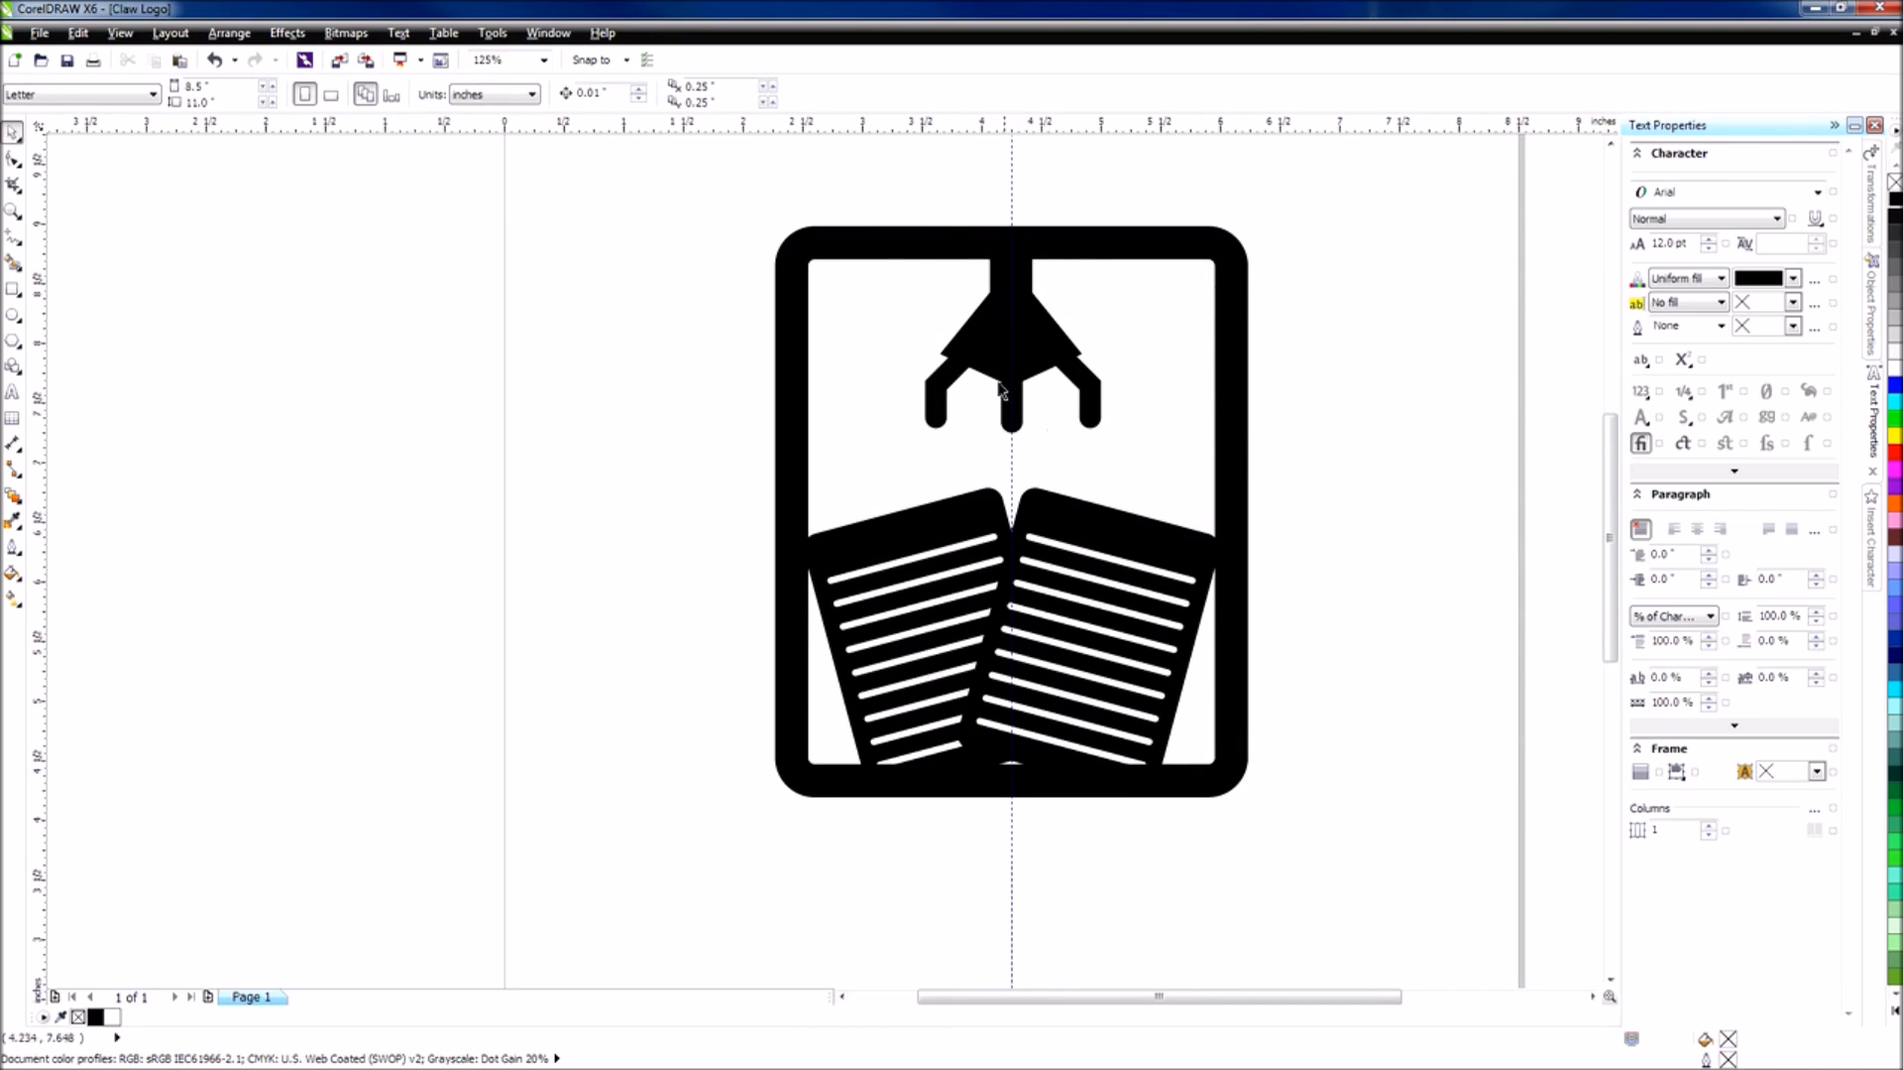
Stretch the claw head slightly downward from its bottom edge.
{"action": "scroll", "coordinate": [1001, 390], "scroll_direction": "up", "scroll_amount": 2}
{"action": "left_click", "coordinate": [1096, 332]}
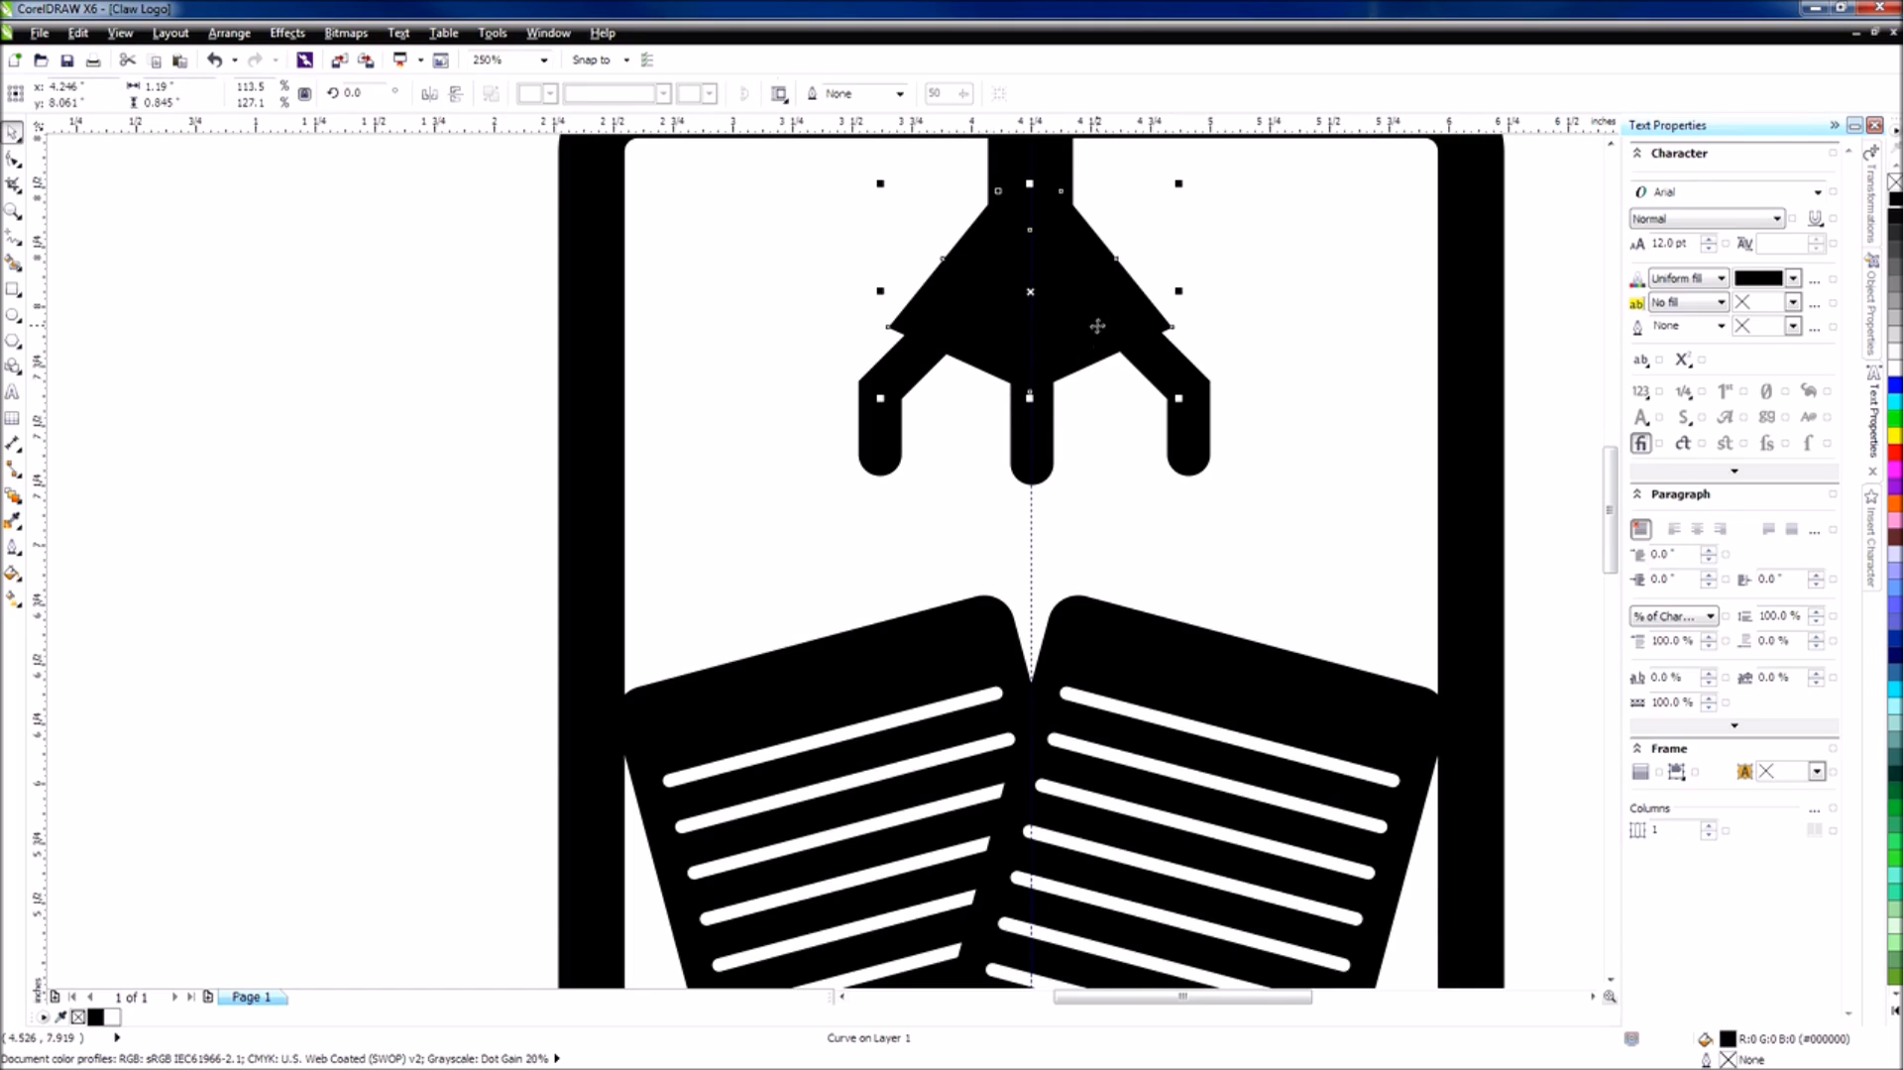
{"action": "left_click_drag", "start_coordinate": [1030, 397], "coordinate": [1031, 417]}
{"action": "left_click", "coordinate": [1298, 410]}
Move both claw arms and the middle prong down together relative to the stretched head.
{"action": "scroll", "coordinate": [1219, 407], "scroll_direction": "down", "scroll_amount": 1}
{"action": "scroll", "coordinate": [1183, 426], "scroll_direction": "up", "scroll_amount": 1}
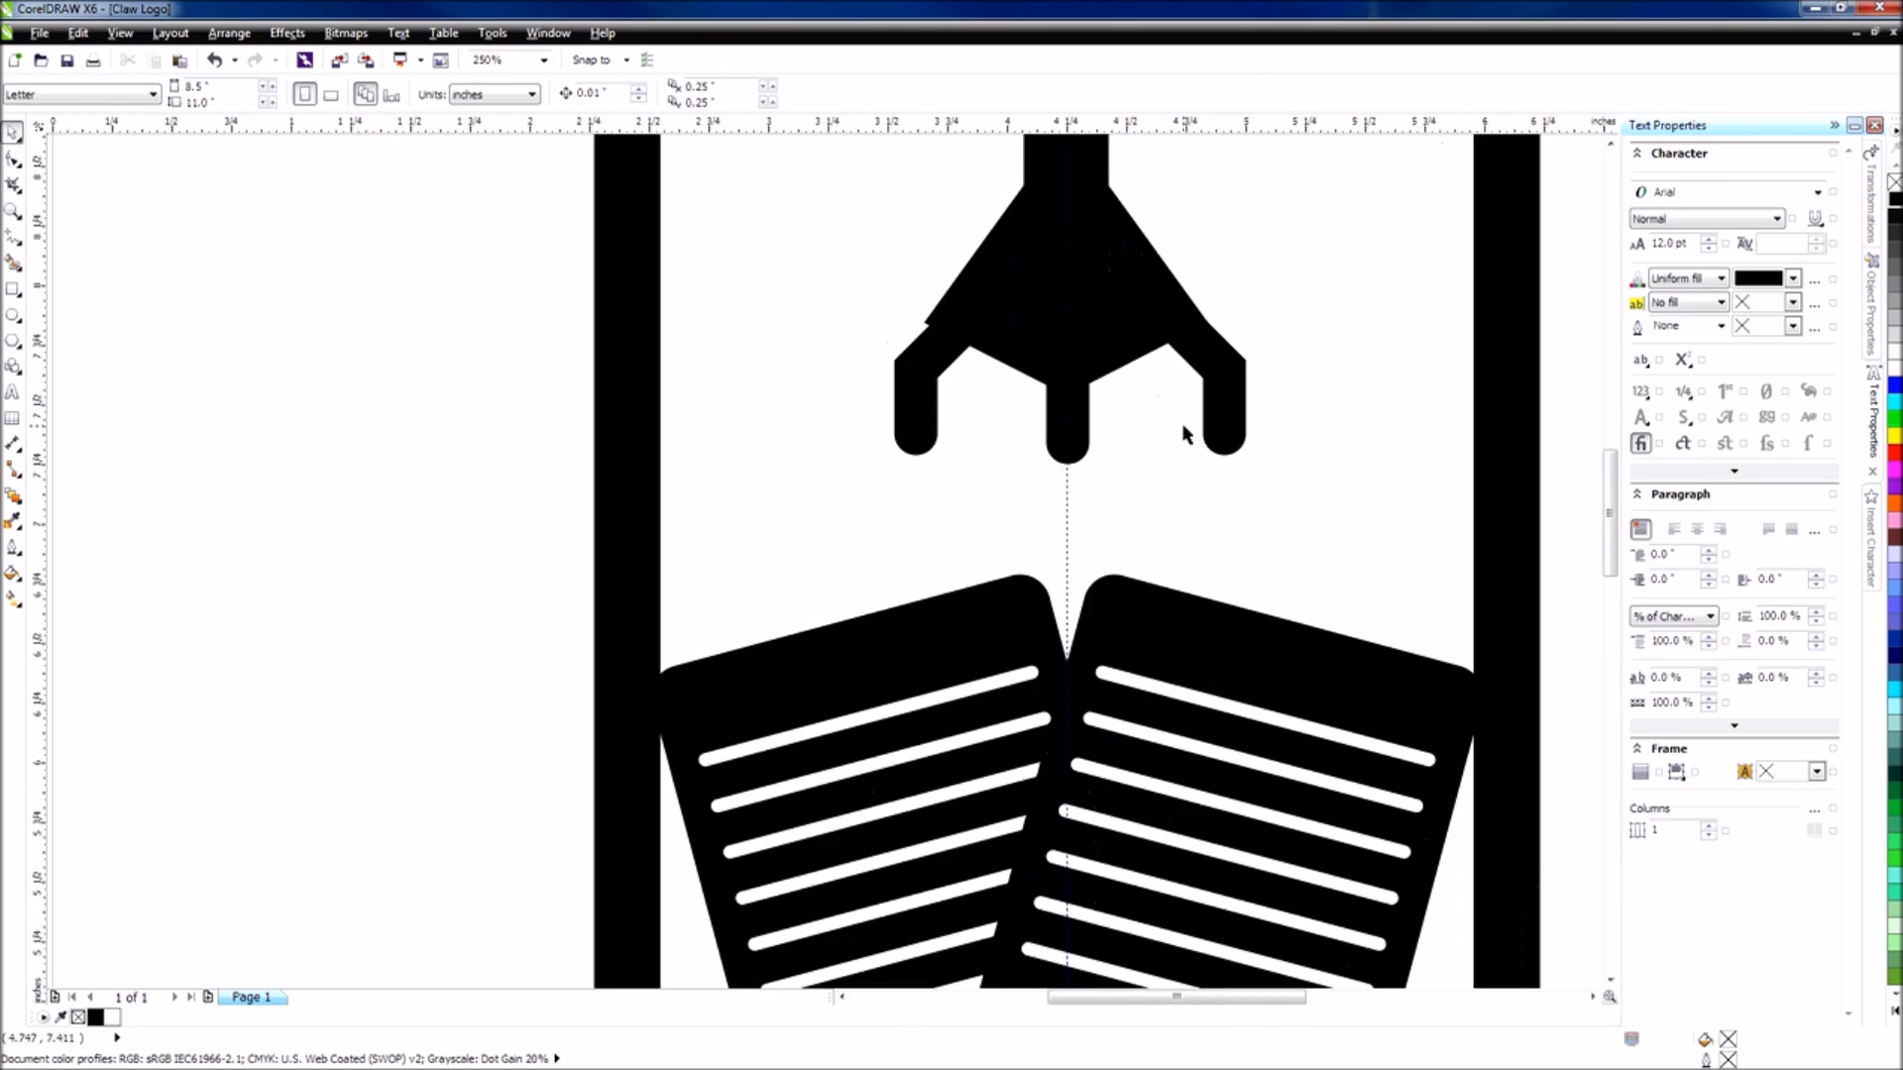
{"action": "scroll", "coordinate": [1387, 555], "scroll_direction": "down", "scroll_amount": 1}
{"action": "left_click_drag", "start_coordinate": [801, 406], "coordinate": [1368, 530]}
{"action": "scroll", "coordinate": [1265, 496], "scroll_direction": "up", "scroll_amount": 1}
{"action": "left_click_drag", "start_coordinate": [1199, 453], "coordinate": [1199, 476]}
{"action": "left_click", "coordinate": [602, 391]}
{"action": "scroll", "coordinate": [602, 391], "scroll_direction": "down", "scroll_amount": 1}
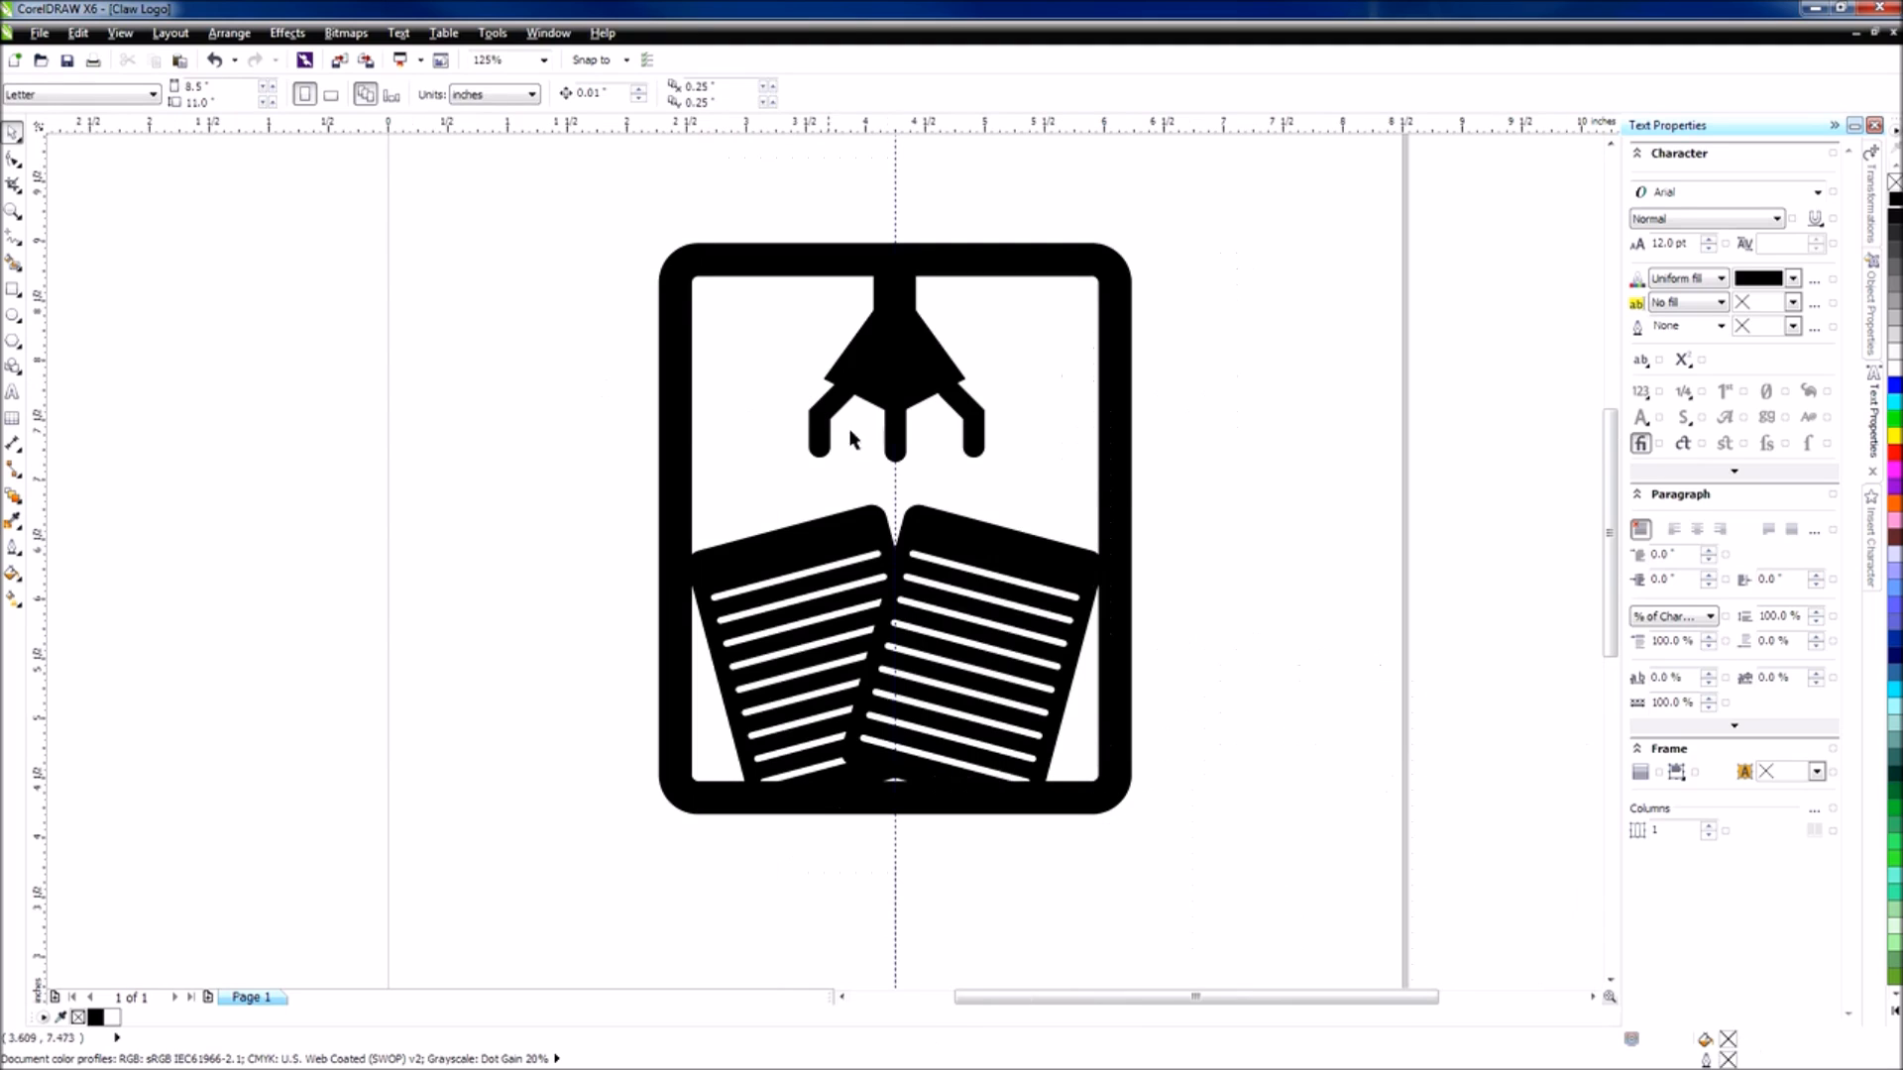
Shorten the claw head by lowering its top edge.
{"action": "scroll", "coordinate": [938, 357], "scroll_direction": "up", "scroll_amount": 1}
{"action": "left_click", "coordinate": [936, 354]}
{"action": "left_click_drag", "start_coordinate": [858, 251], "coordinate": [858, 273]}
{"action": "left_click", "coordinate": [1531, 595]}
Move both claw arms and the middle prong up slightly together under the shortened head.
{"action": "left_click_drag", "start_coordinate": [1521, 656], "coordinate": [552, 373]}
{"action": "left_click_drag", "start_coordinate": [875, 480], "coordinate": [874, 475]}
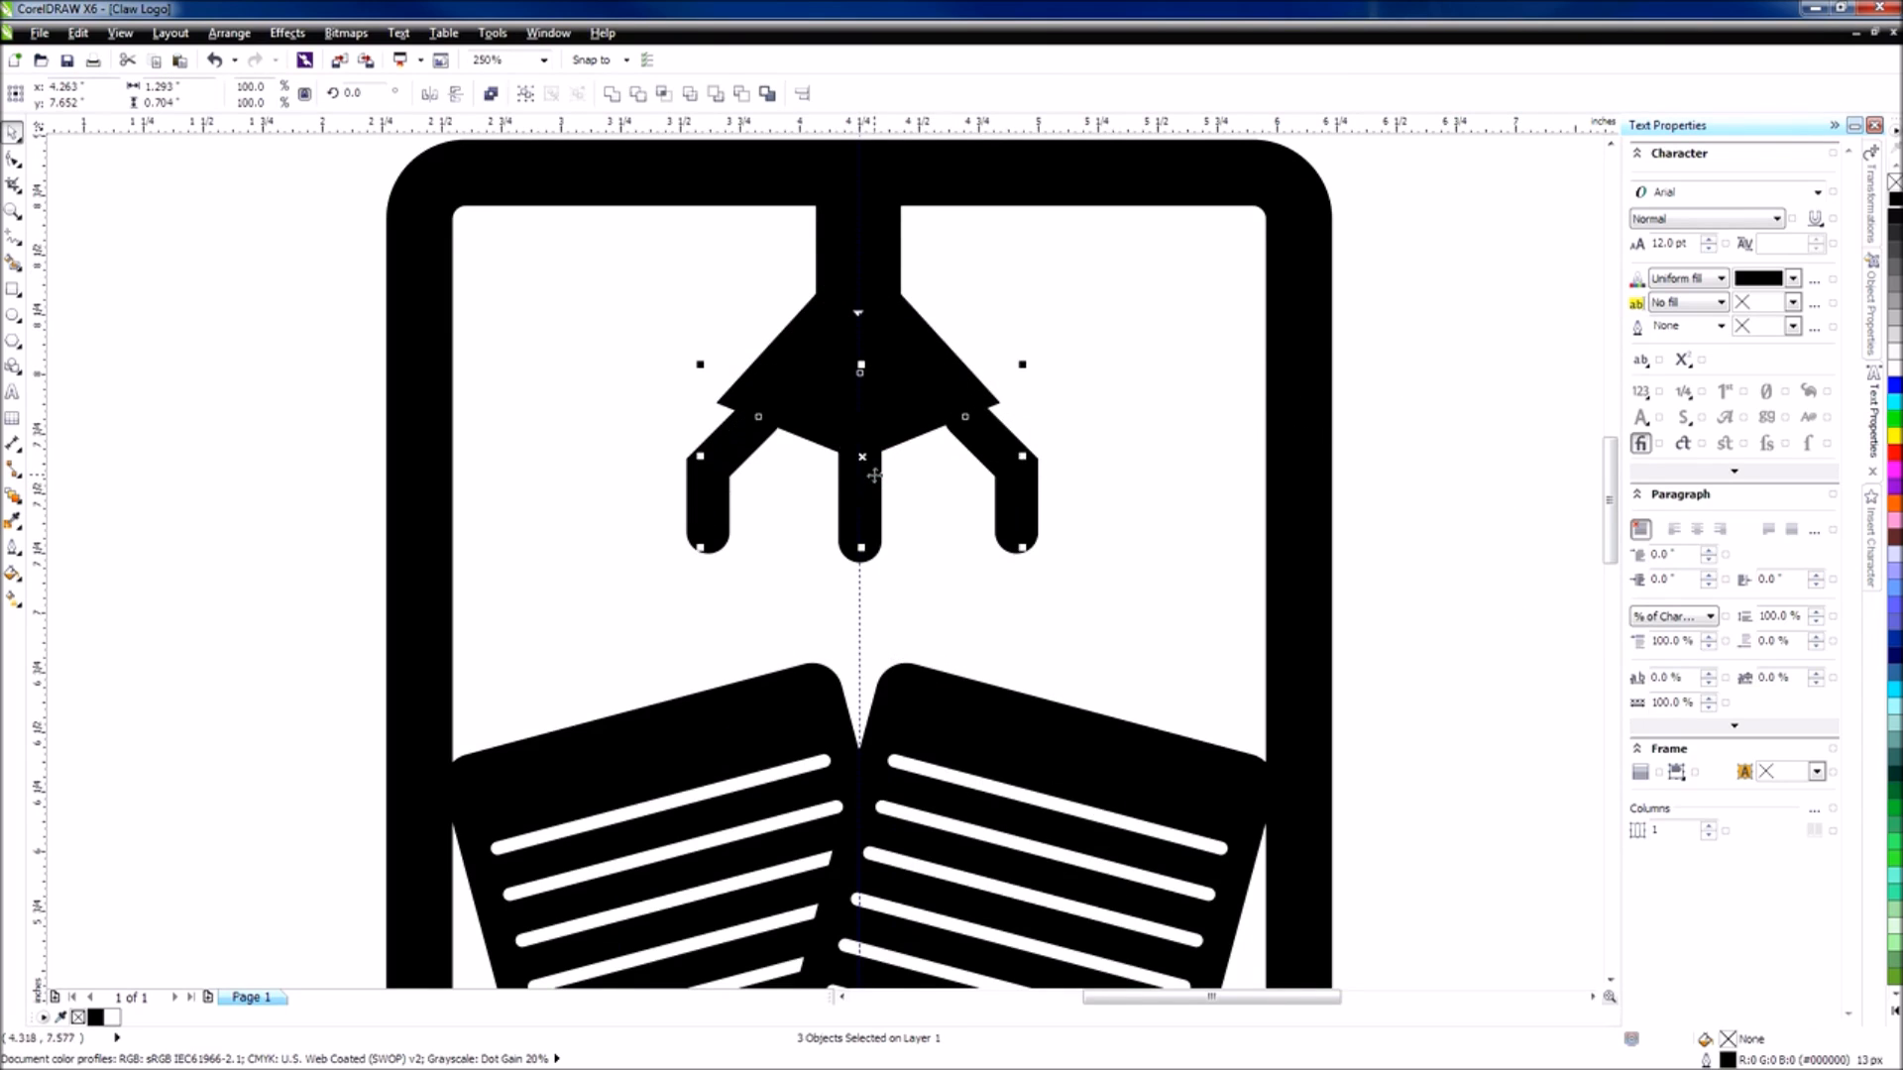
{"action": "left_click", "coordinate": [1467, 543]}
{"action": "scroll", "coordinate": [1158, 513], "scroll_direction": "down", "scroll_amount": 2}
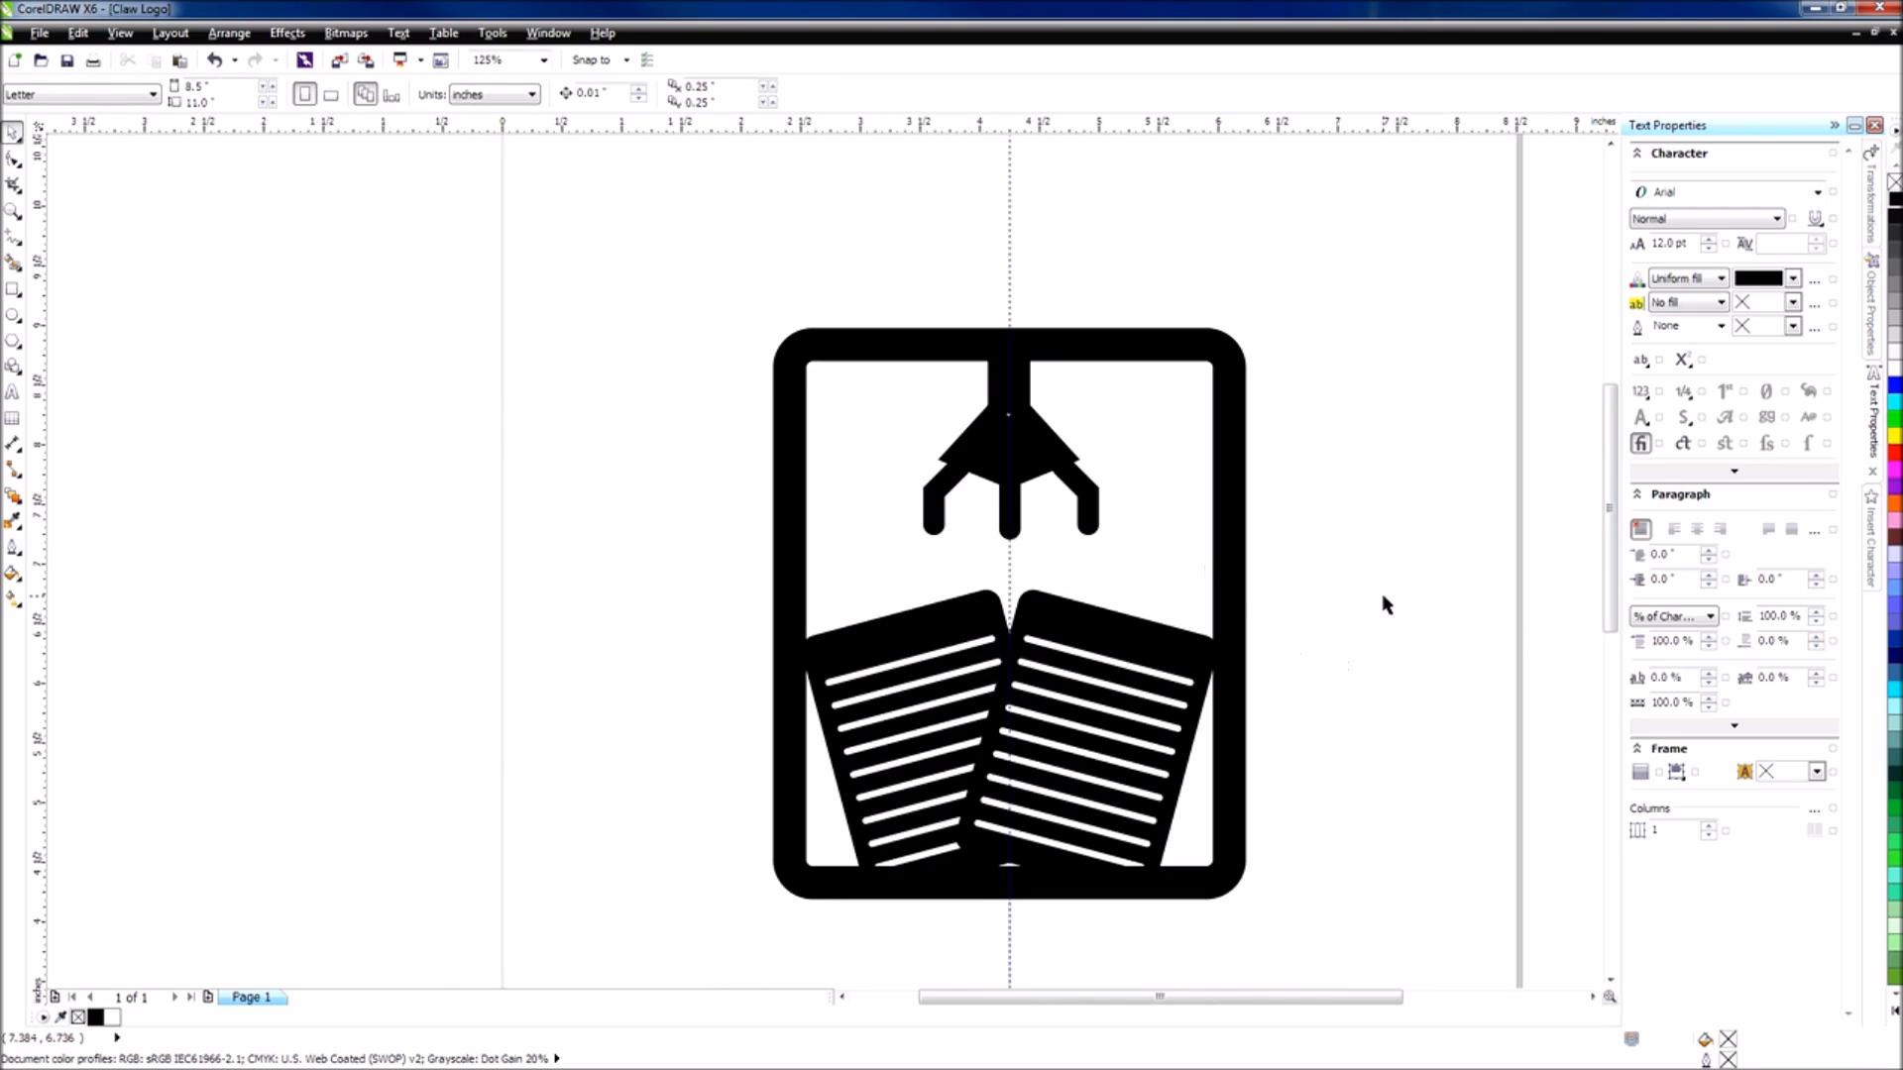
Move the claw head, arms and prong up together so the head meets the stem.
{"action": "scroll", "coordinate": [1238, 533], "scroll_direction": "down", "scroll_amount": 1}
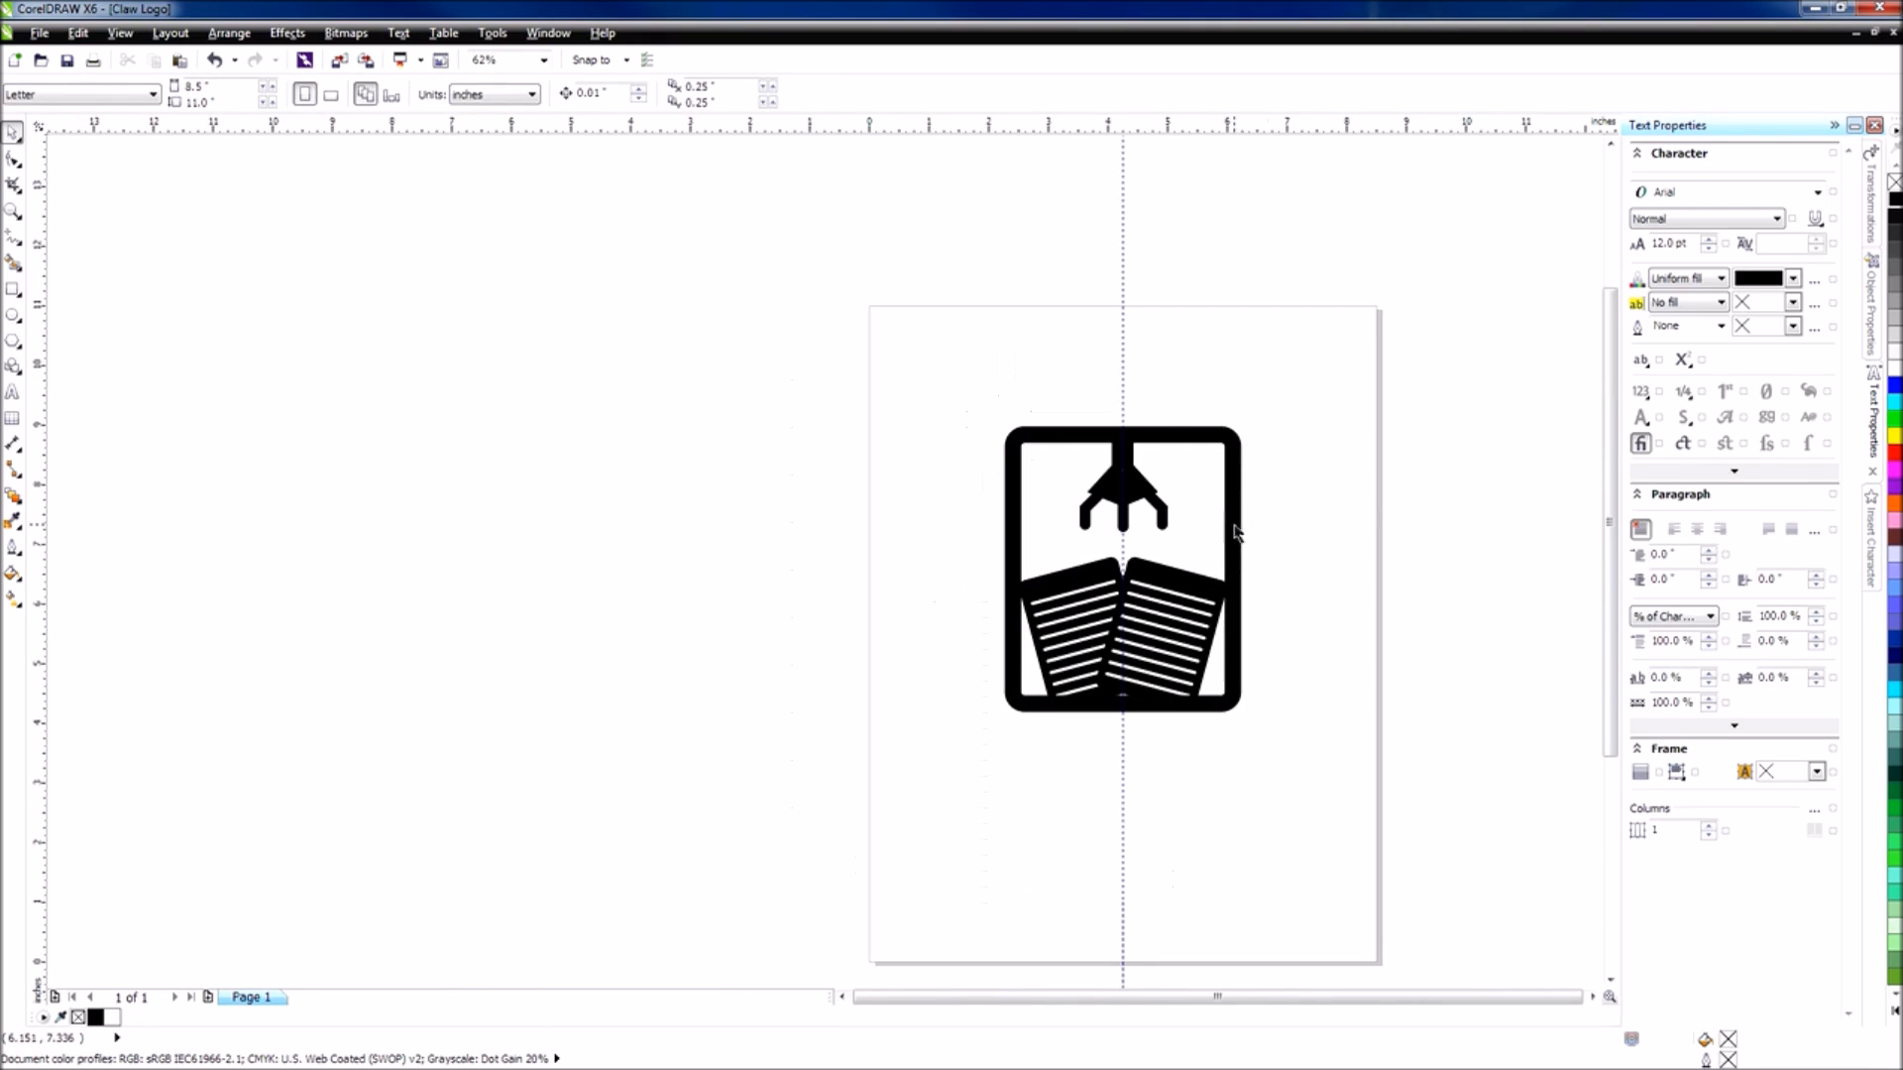
{"action": "scroll", "coordinate": [1174, 544], "scroll_direction": "up", "scroll_amount": 1}
{"action": "left_click_drag", "start_coordinate": [1419, 583], "coordinate": [914, 359]}
{"action": "scroll", "coordinate": [1096, 425], "scroll_direction": "up", "scroll_amount": 1}
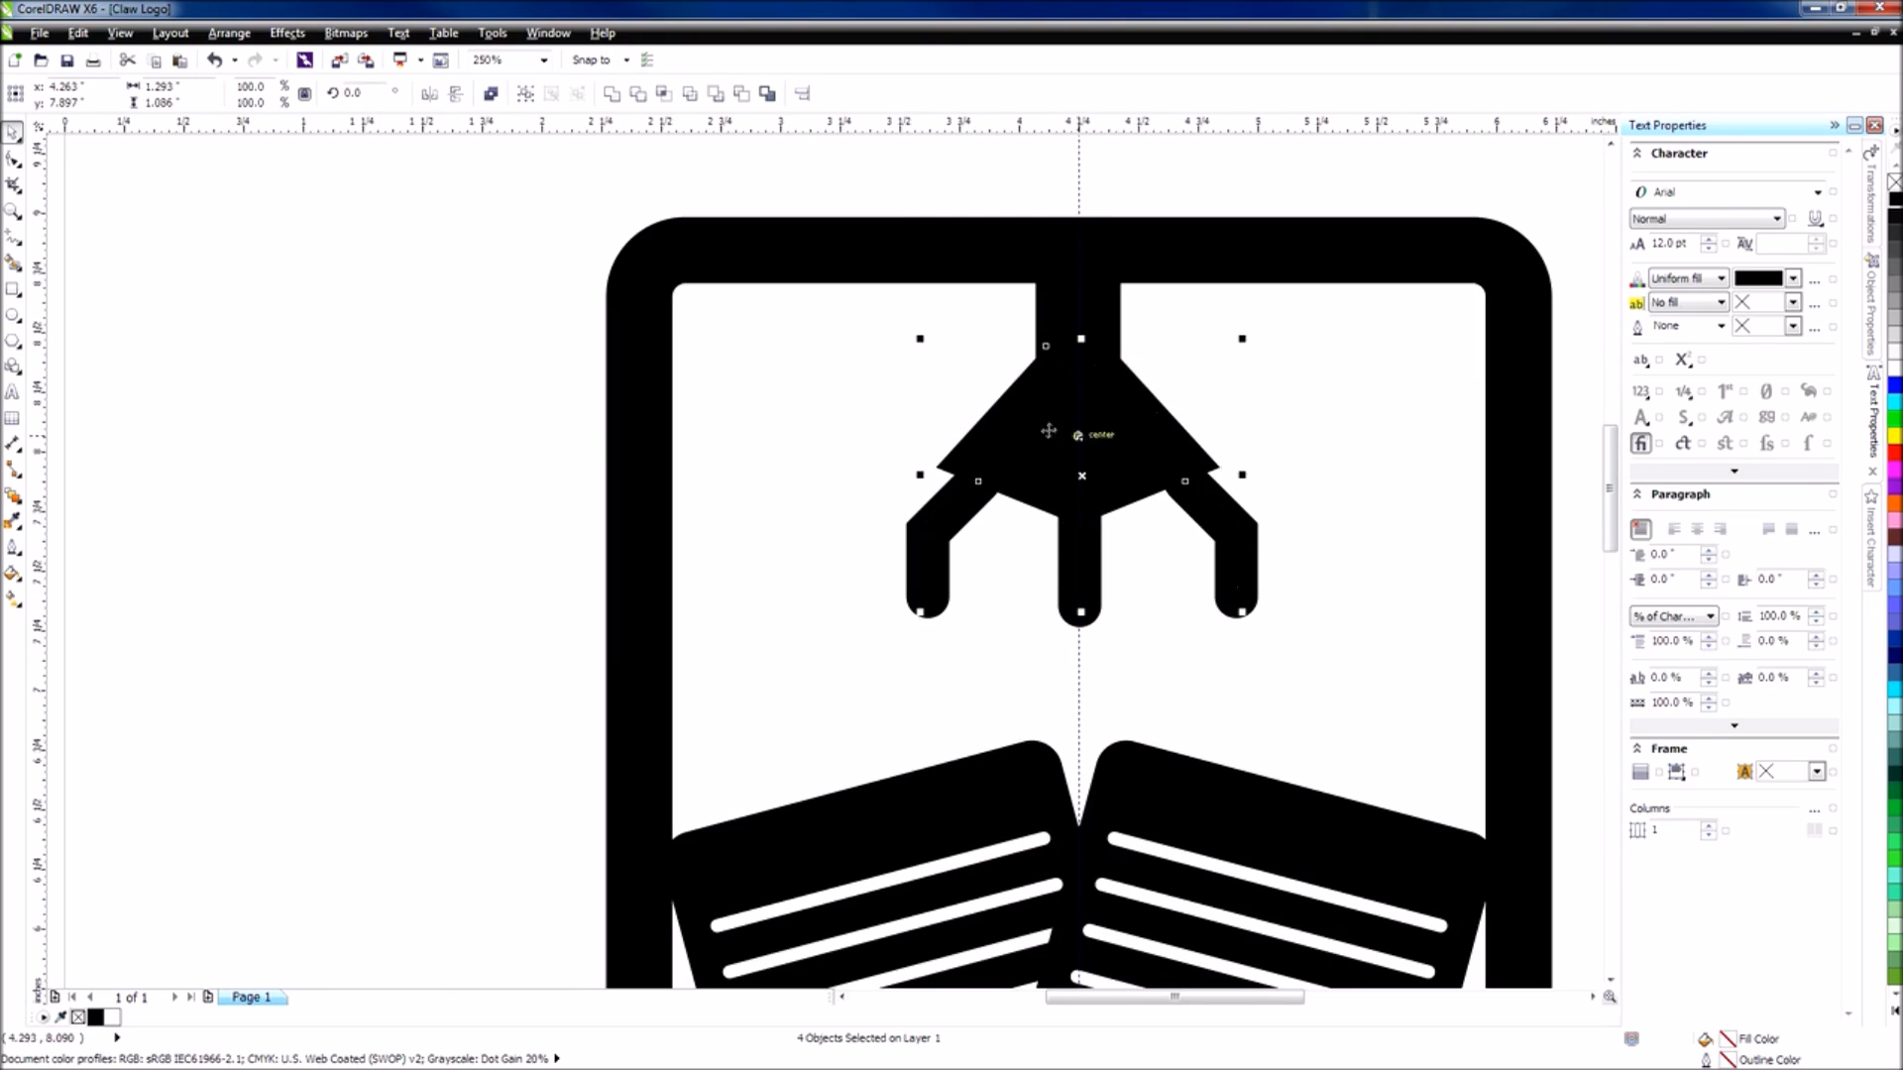
{"action": "left_click", "coordinate": [588, 437]}
Shift both claw arms sideways together to centre them about the guideline, and group them.
{"action": "scroll", "coordinate": [1215, 545], "scroll_direction": "down", "scroll_amount": 1}
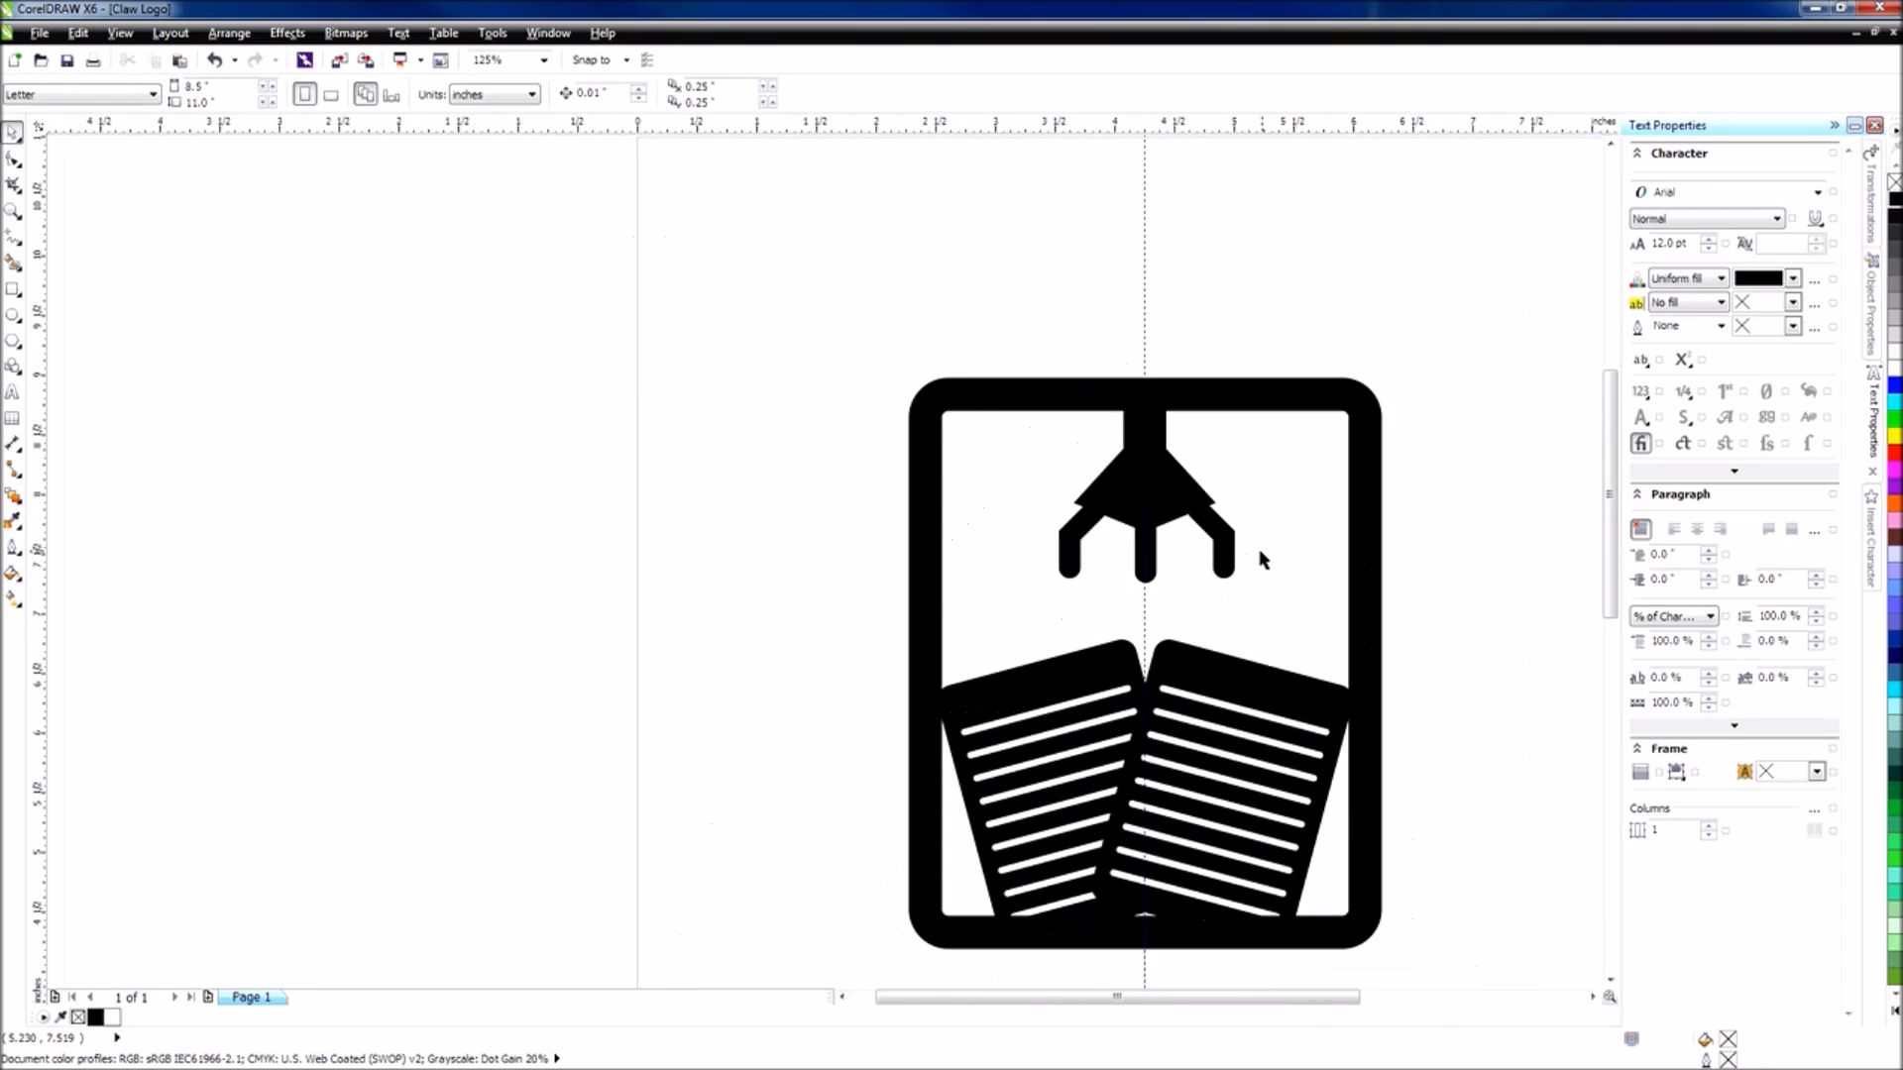
{"action": "scroll", "coordinate": [1262, 560], "scroll_direction": "up", "scroll_amount": 1}
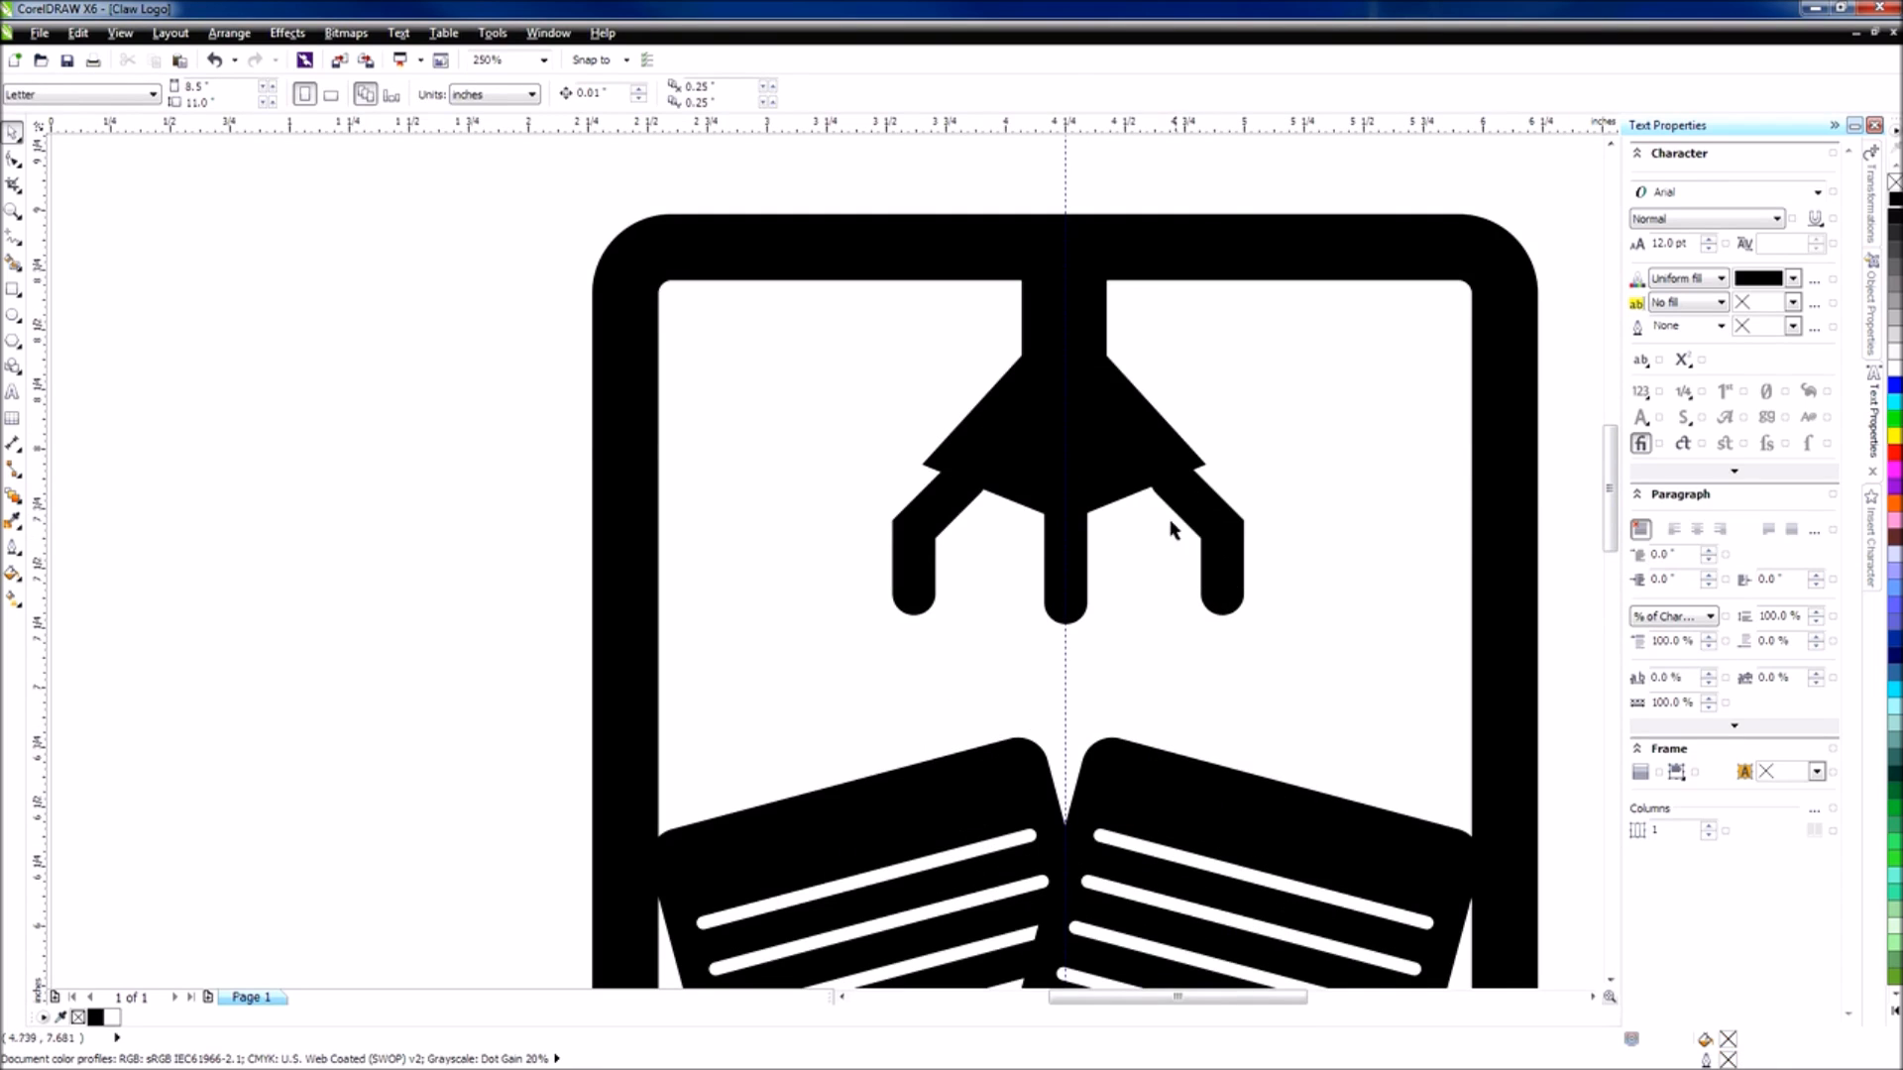
{"action": "scroll", "coordinate": [1210, 539], "scroll_direction": "down", "scroll_amount": 1}
{"action": "scroll", "coordinate": [1234, 553], "scroll_direction": "up", "scroll_amount": 1}
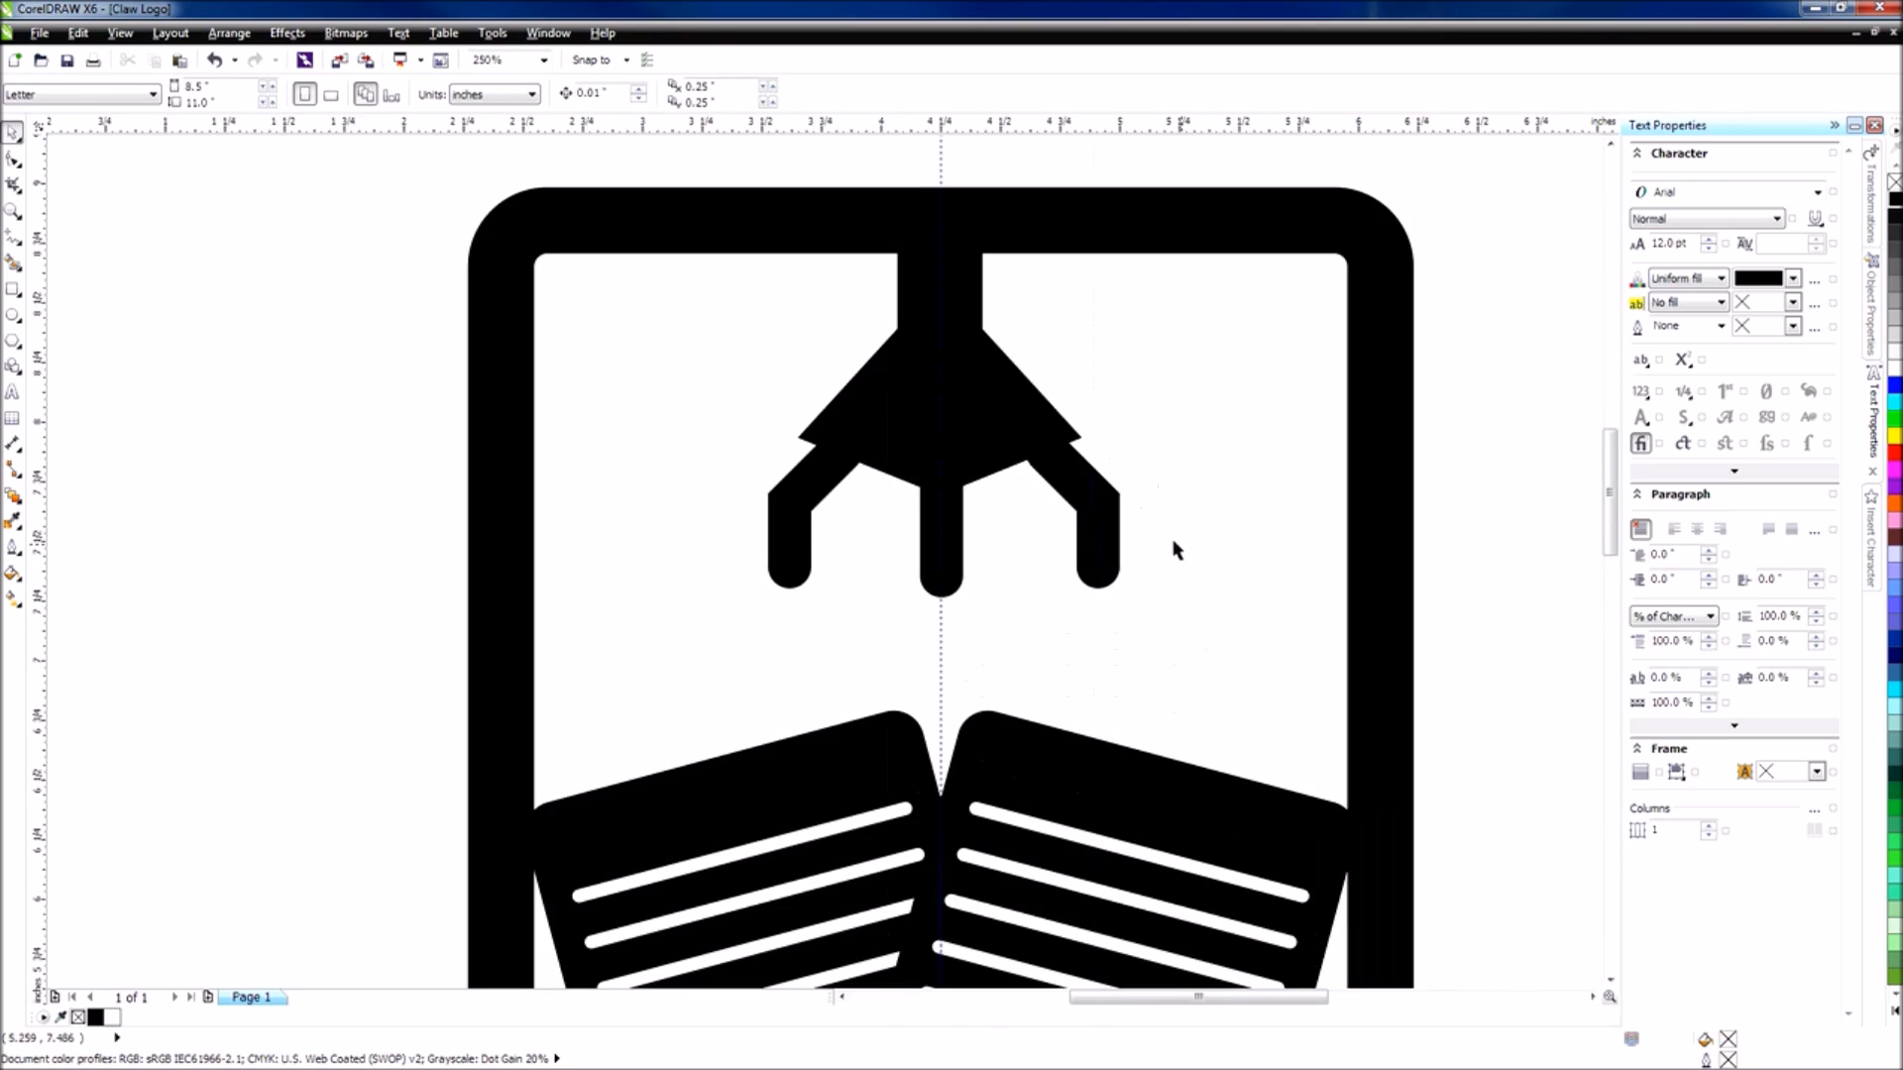
{"action": "left_click", "coordinate": [1096, 546]}
{"action": "left_click", "coordinate": [826, 496], "text": "shift"}
{"action": "left_click_drag", "start_coordinate": [946, 509], "coordinate": [941, 510]}
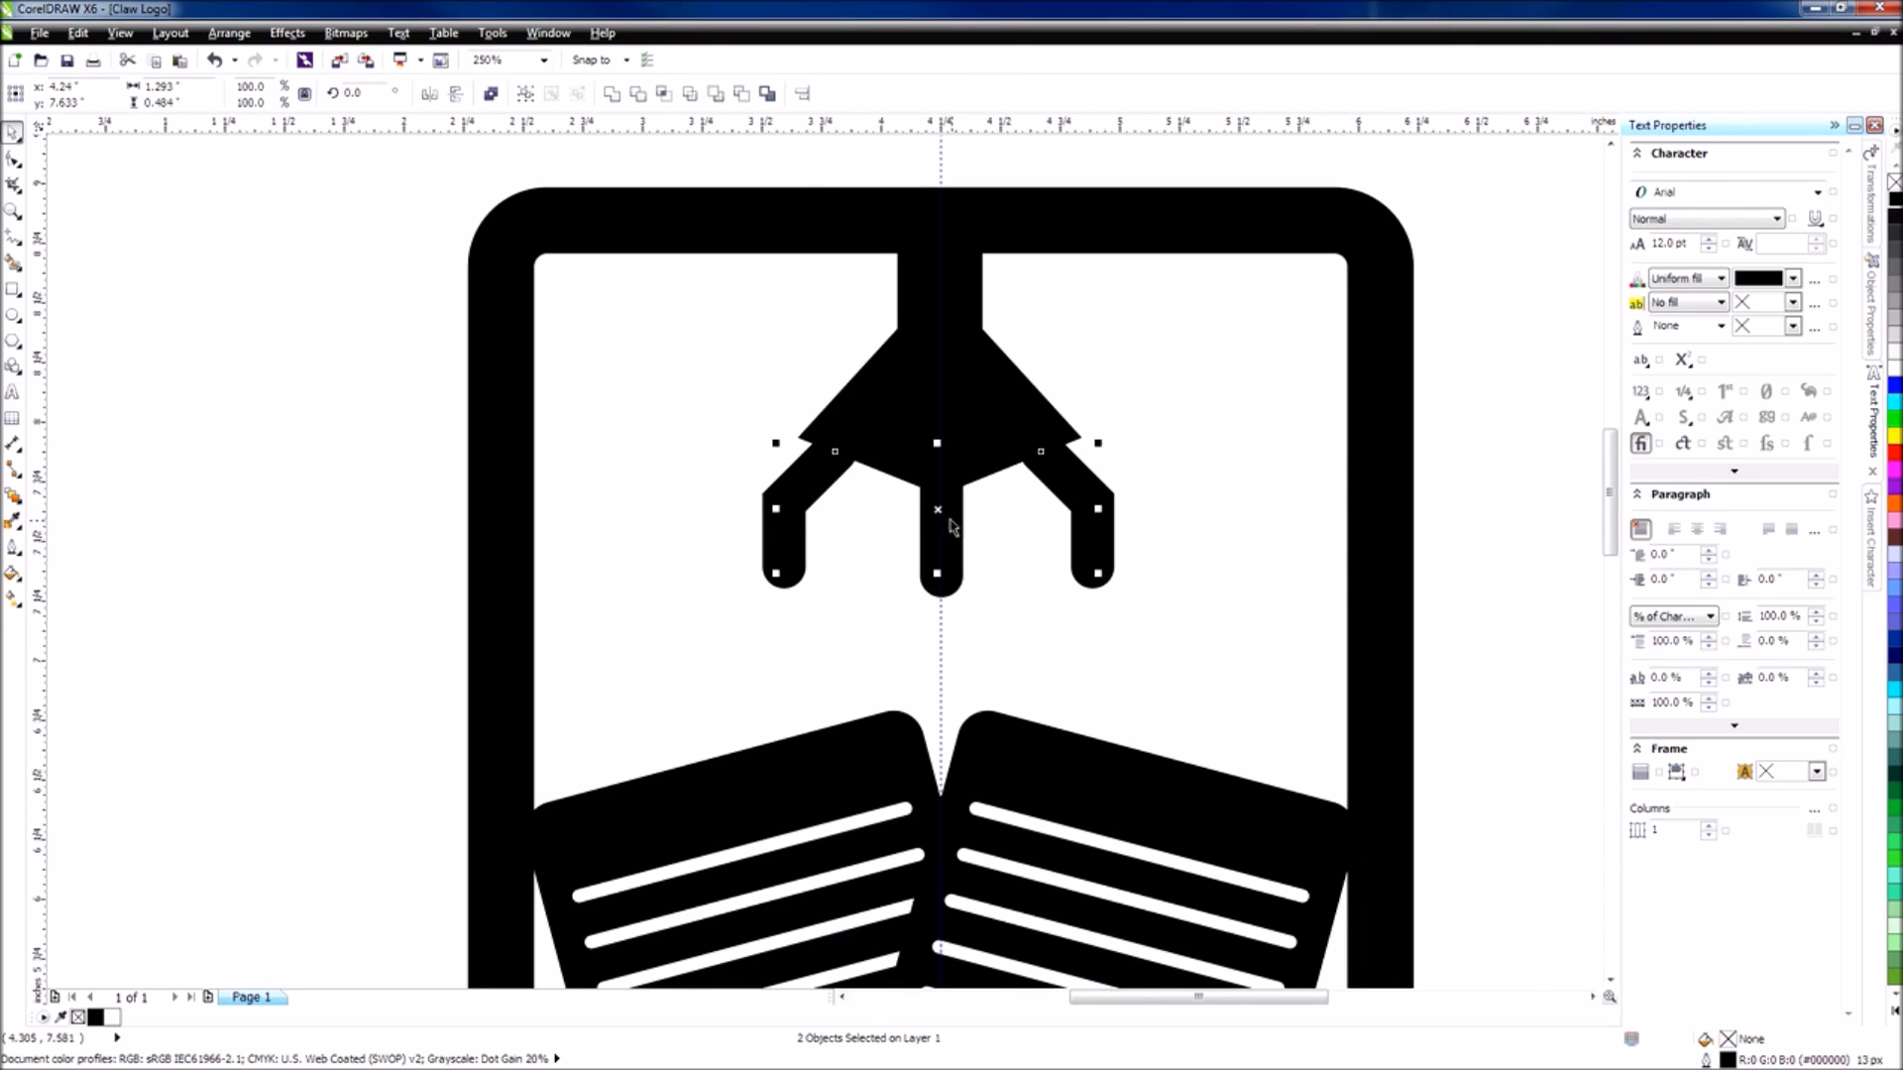
{"action": "scroll", "coordinate": [949, 525], "scroll_direction": "up", "scroll_amount": 2}
{"action": "left_click_drag", "start_coordinate": [928, 498], "coordinate": [939, 493]}
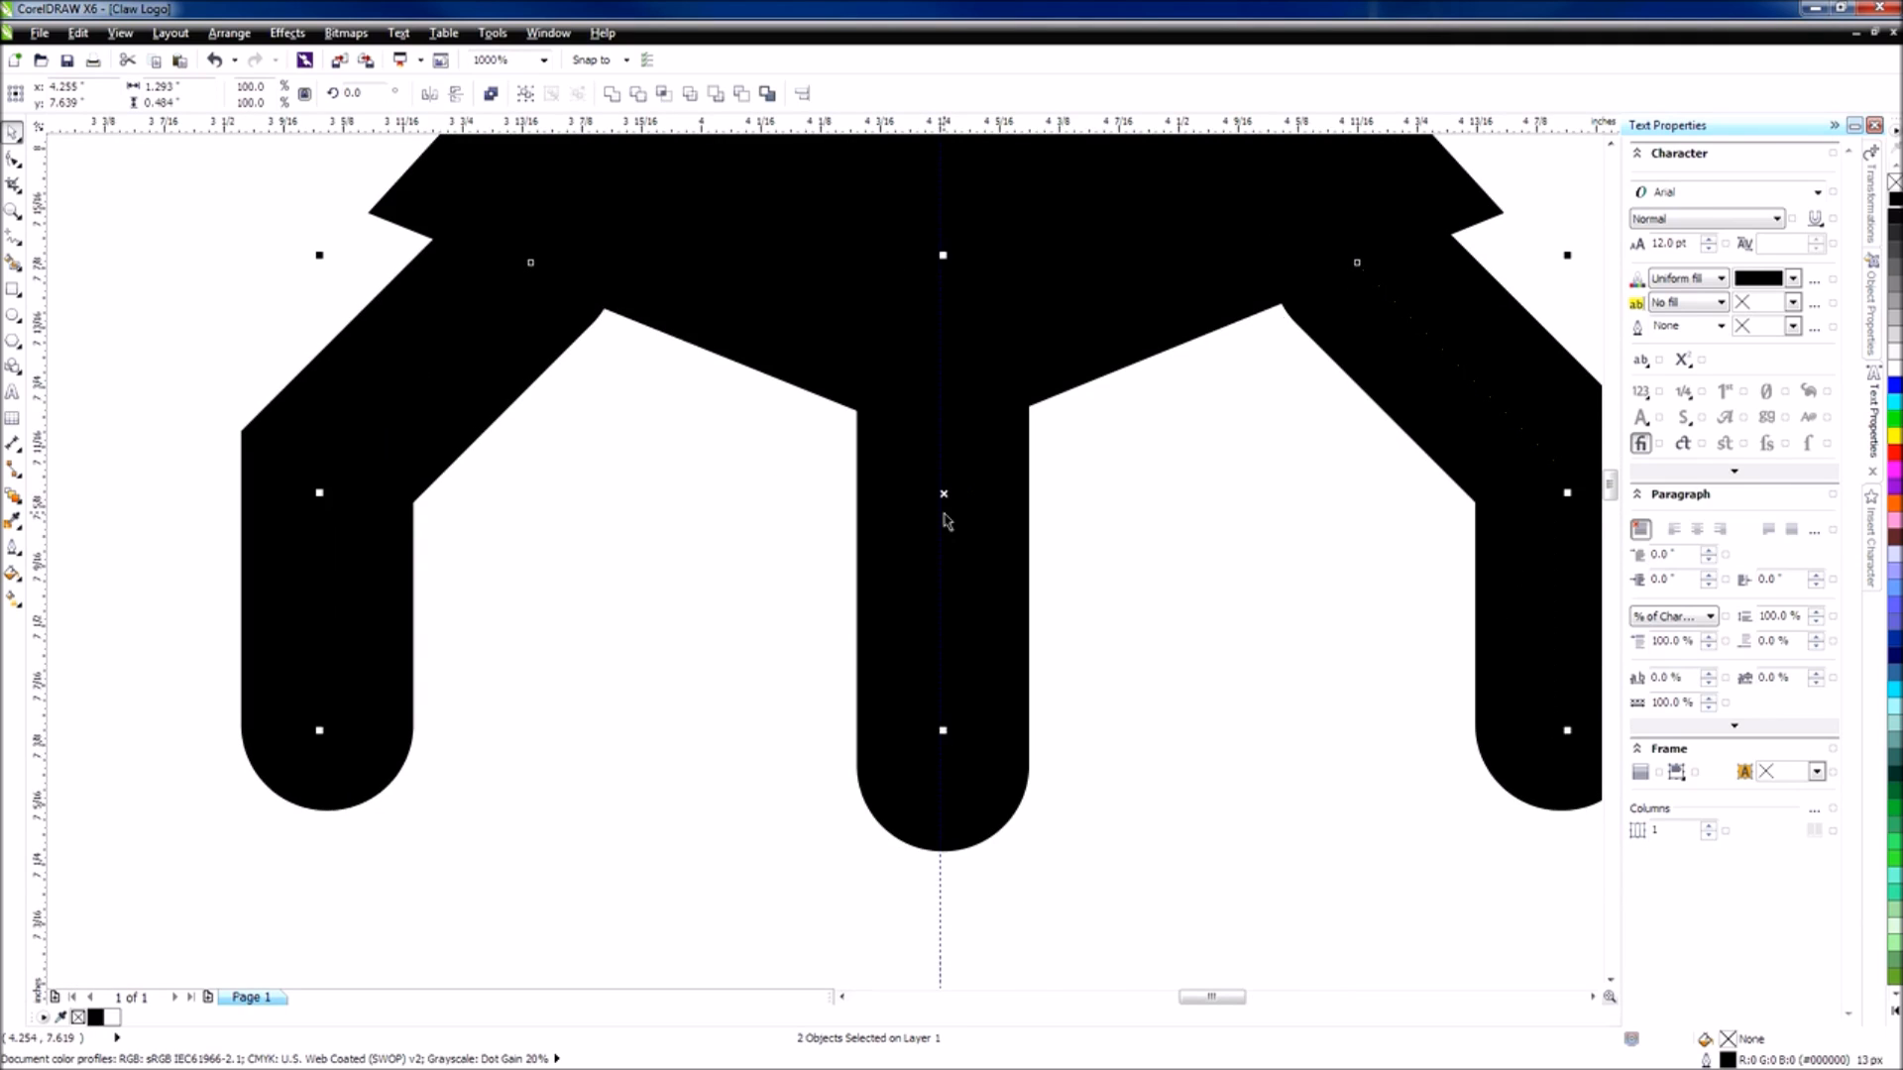
{"action": "scroll", "coordinate": [943, 518], "scroll_direction": "down", "scroll_amount": 1}
{"action": "key", "text": "ctrl+g"}
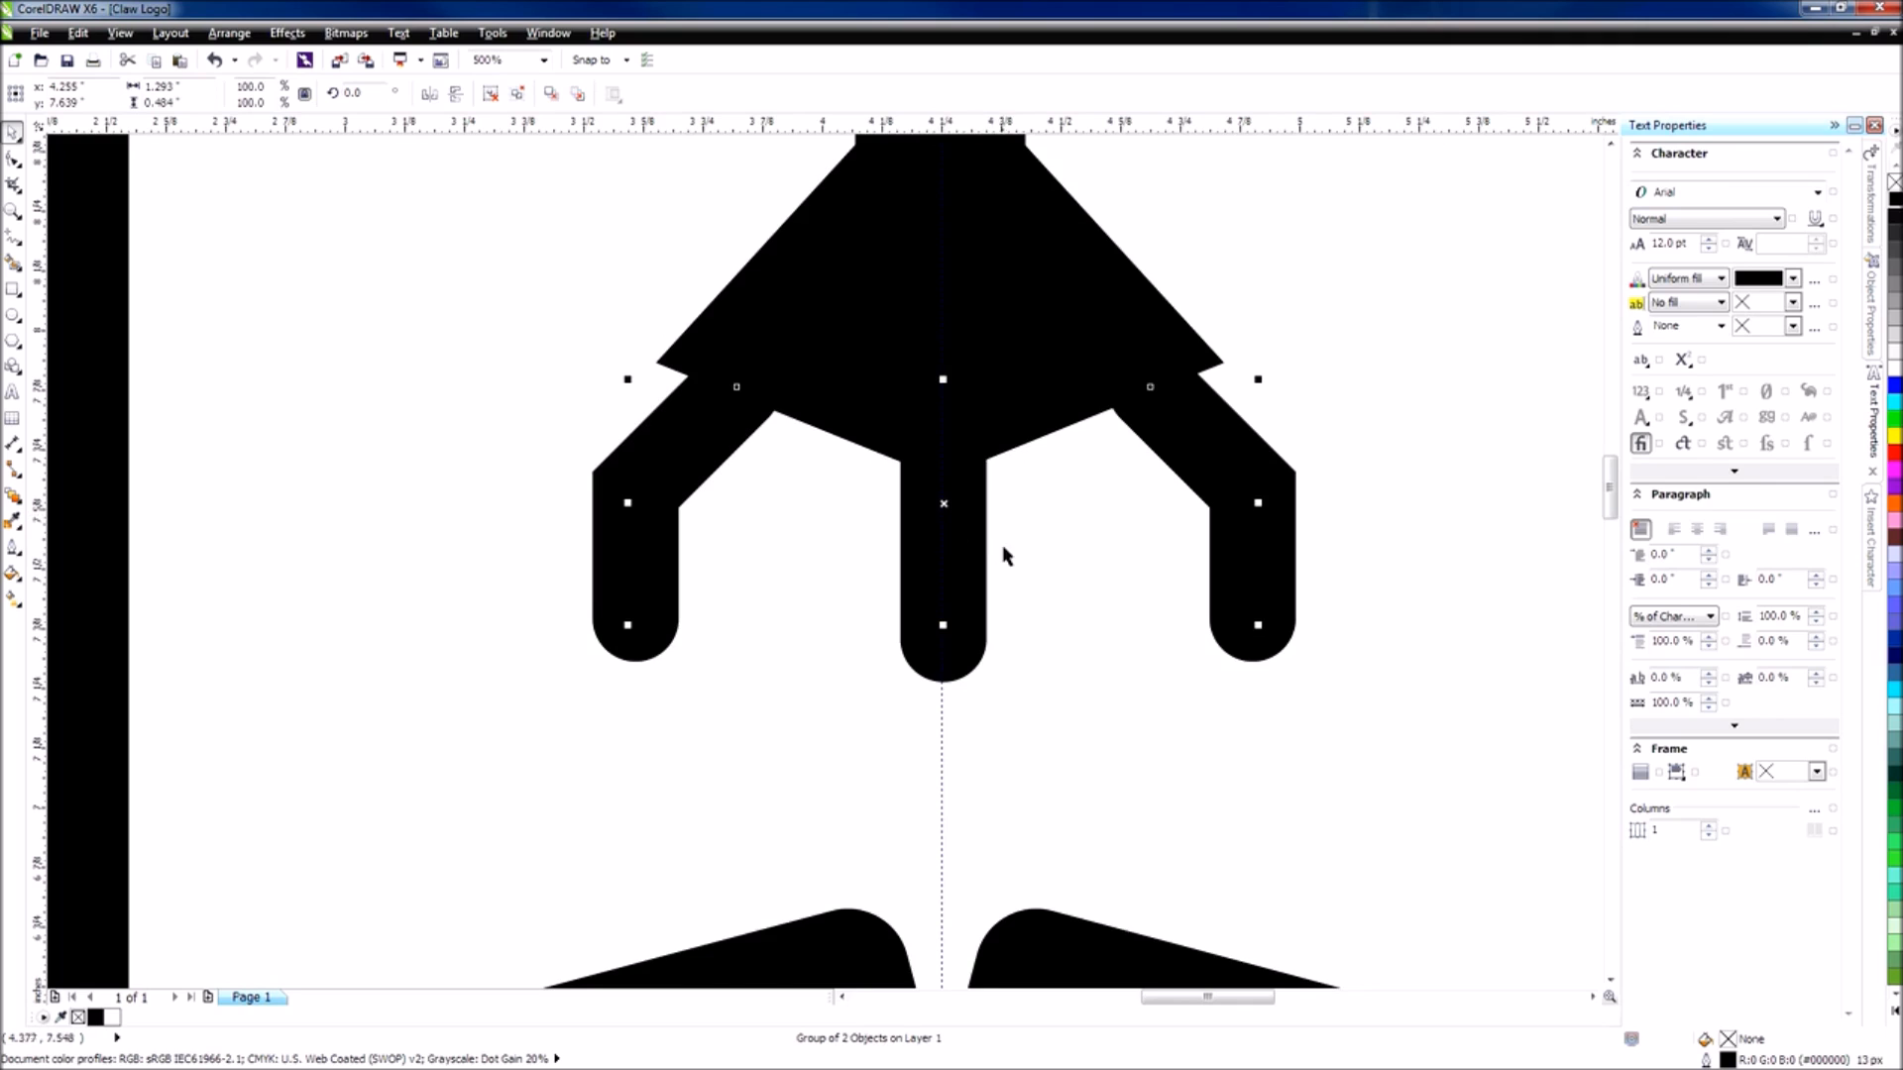
Centre the grouped arms on the page at 4.25 inches horizontally and move them straight back up to the claw head.
{"action": "scroll", "coordinate": [1002, 552], "scroll_direction": "down", "scroll_amount": 3}
{"action": "scroll", "coordinate": [1022, 624], "scroll_direction": "up", "scroll_amount": 1}
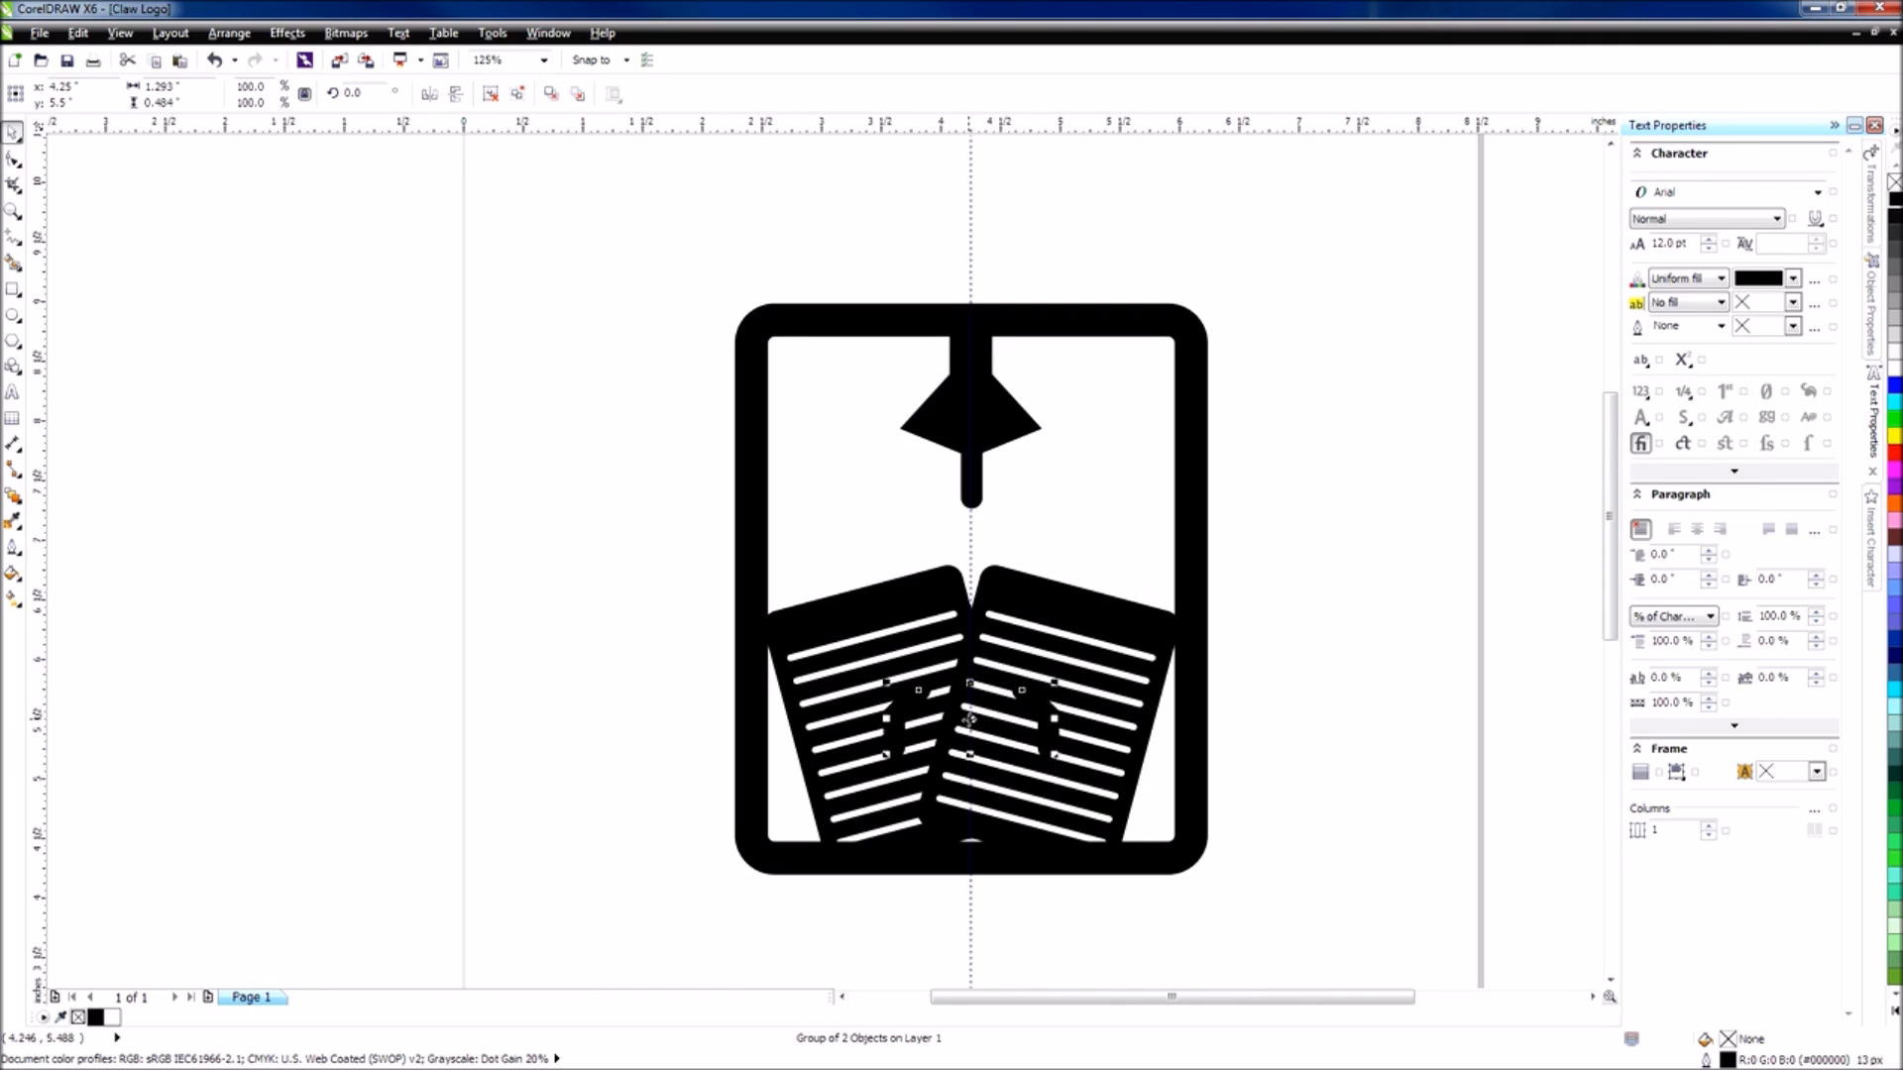
{"action": "left_click_drag", "start_coordinate": [970, 719], "coordinate": [966, 444]}
{"action": "scroll", "coordinate": [983, 474], "scroll_direction": "up", "scroll_amount": 1}
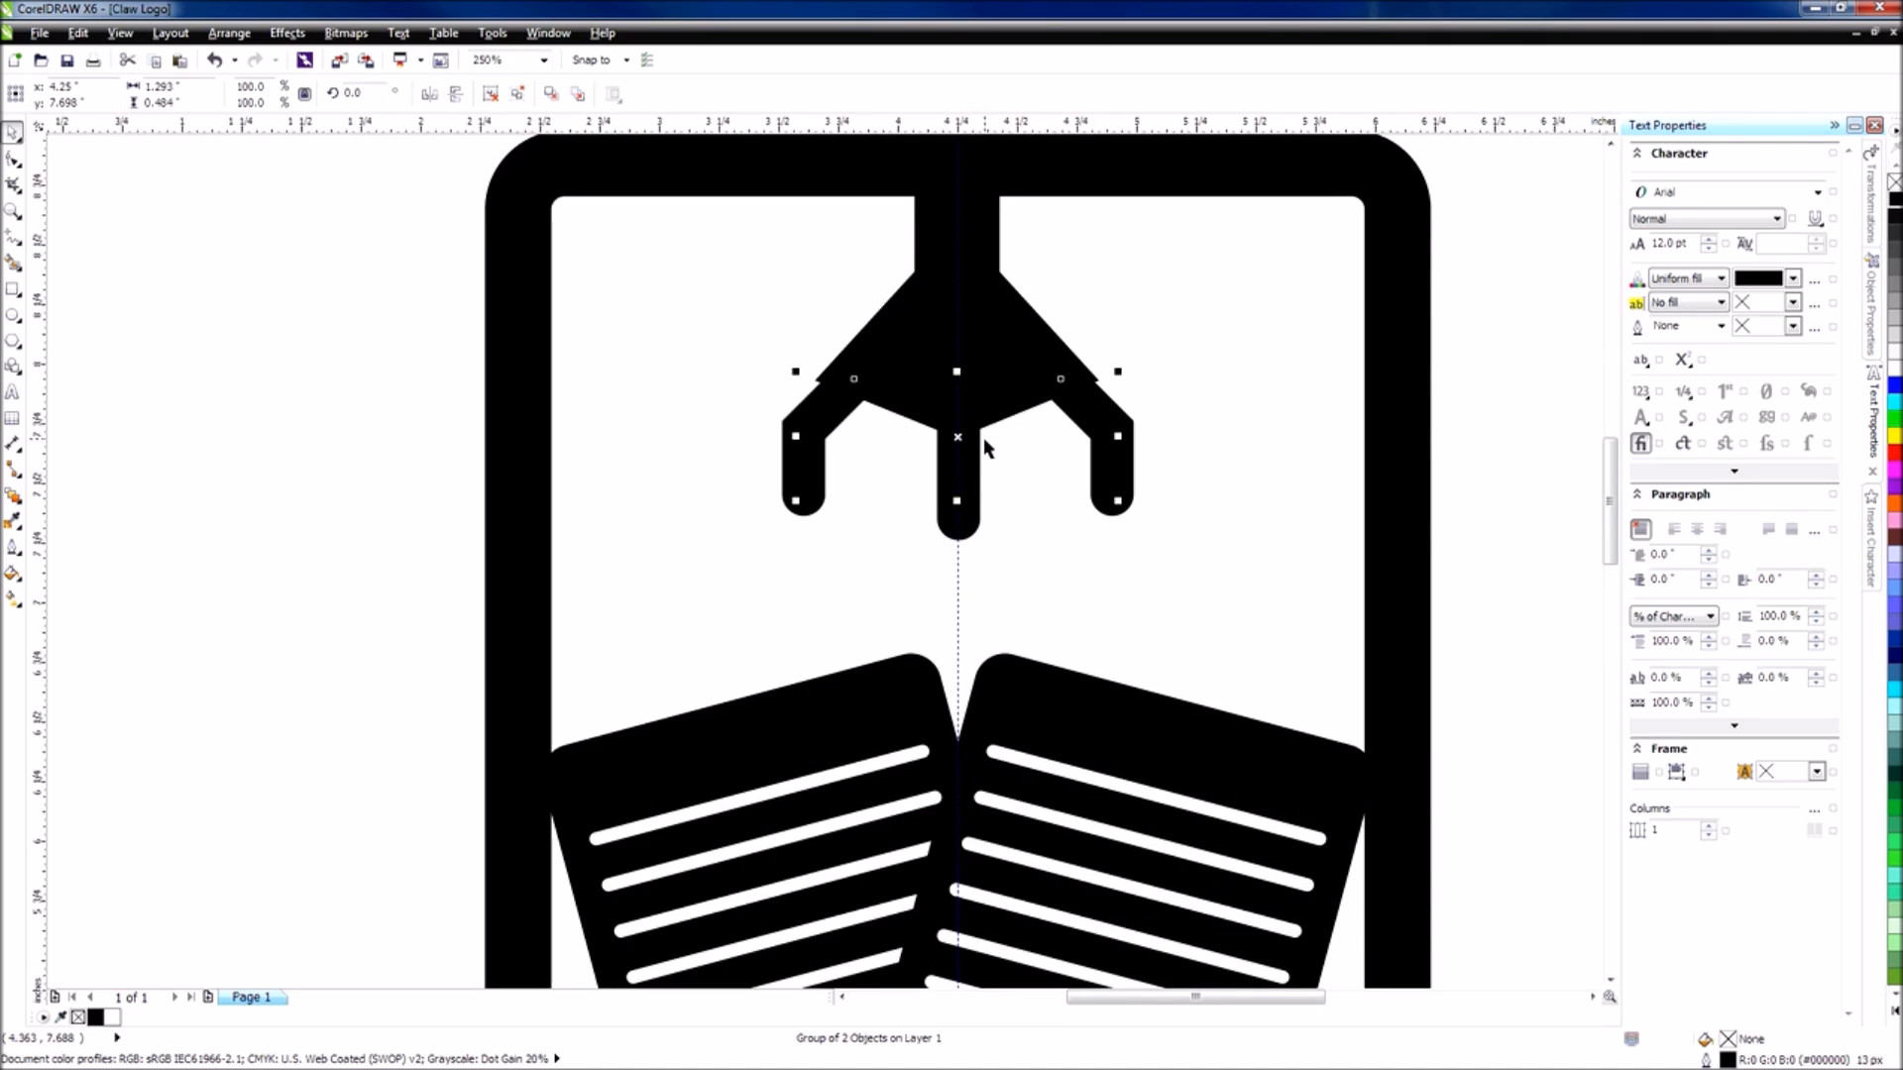
Nudge the grouped arms vertically to a position of 7.633 inches beneath the claw head.
{"action": "left_click_drag", "start_coordinate": [1075, 403], "coordinate": [1083, 413]}
{"action": "key", "text": "ctrl+z"}
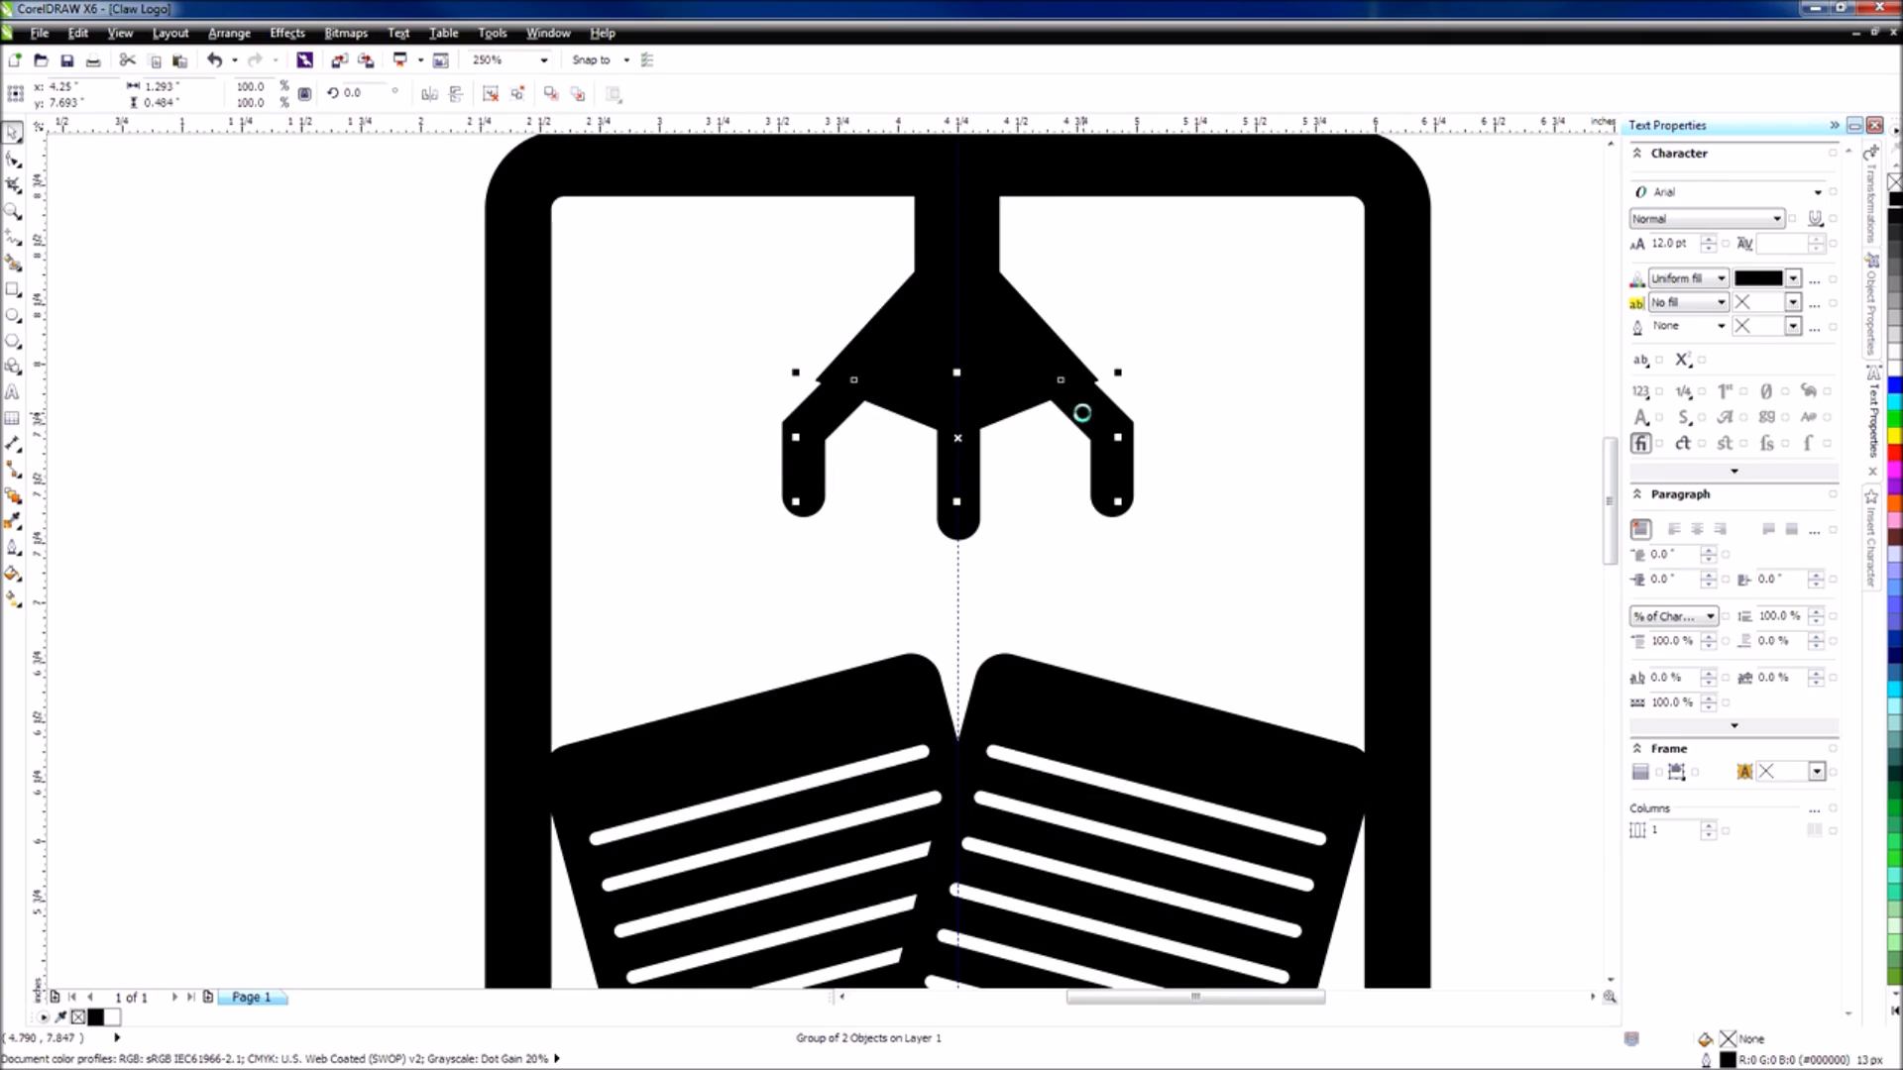
{"action": "key", "text": "Down"}
{"action": "key", "text": "Down"}
{"action": "key", "text": "Down"}
{"action": "key", "text": "Down"}
{"action": "key", "text": "Down"}
{"action": "key", "text": "Down"}
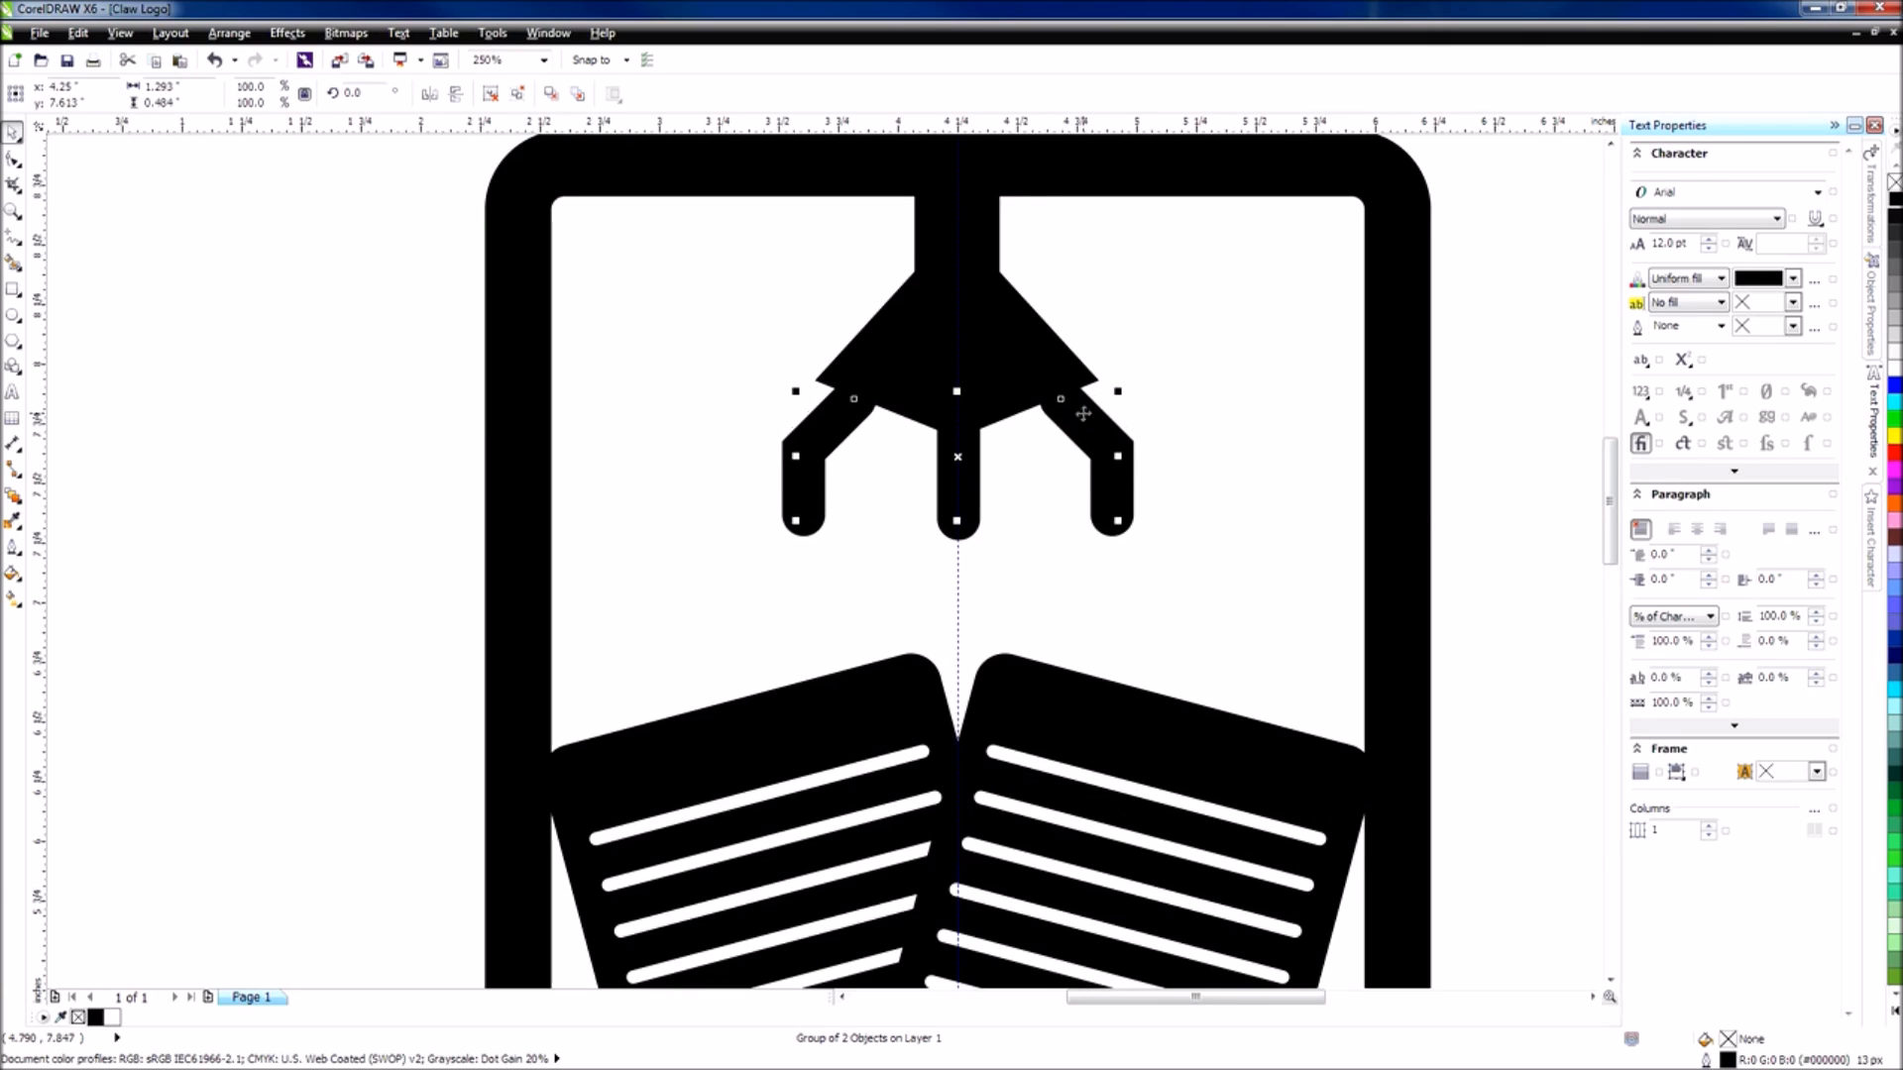
{"action": "key", "text": "Up"}
{"action": "key", "text": "Up"}
{"action": "key", "text": "Up"}
{"action": "key", "text": "Up"}
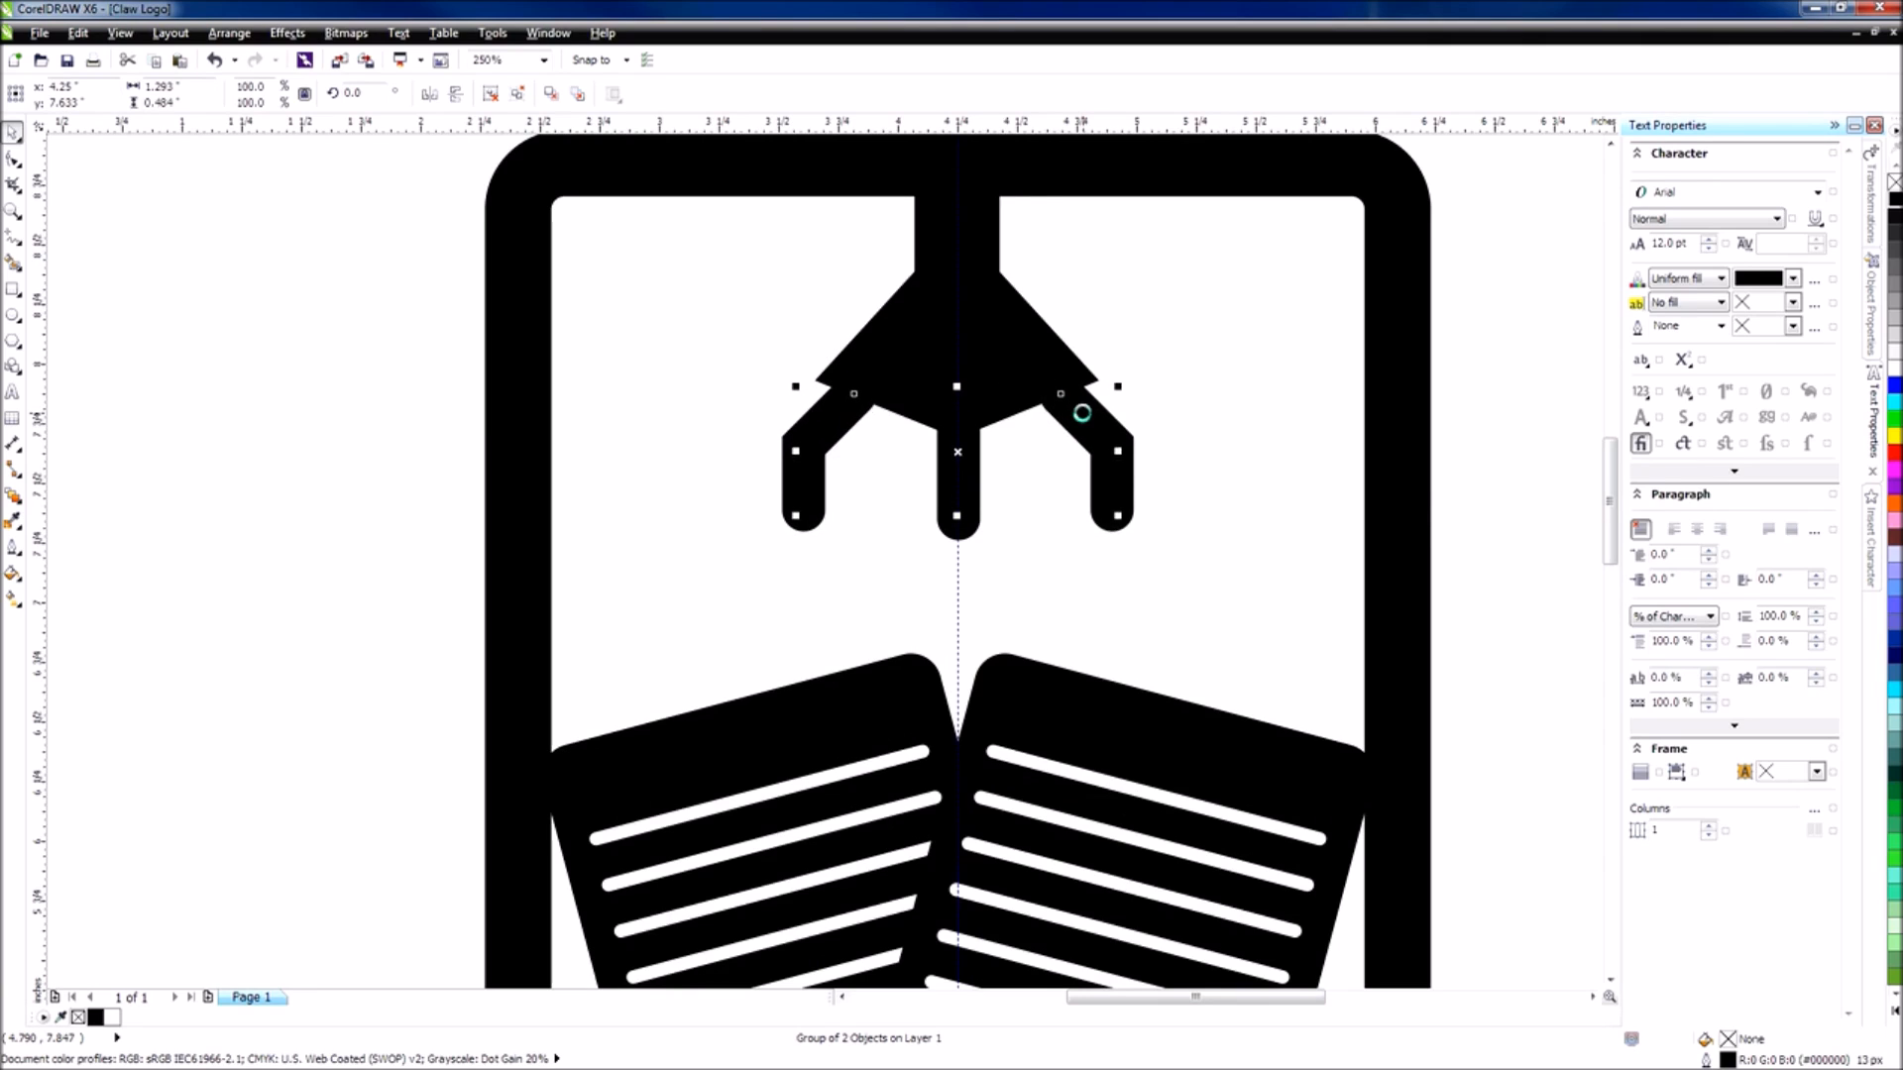
{"action": "left_click", "coordinate": [1453, 475]}
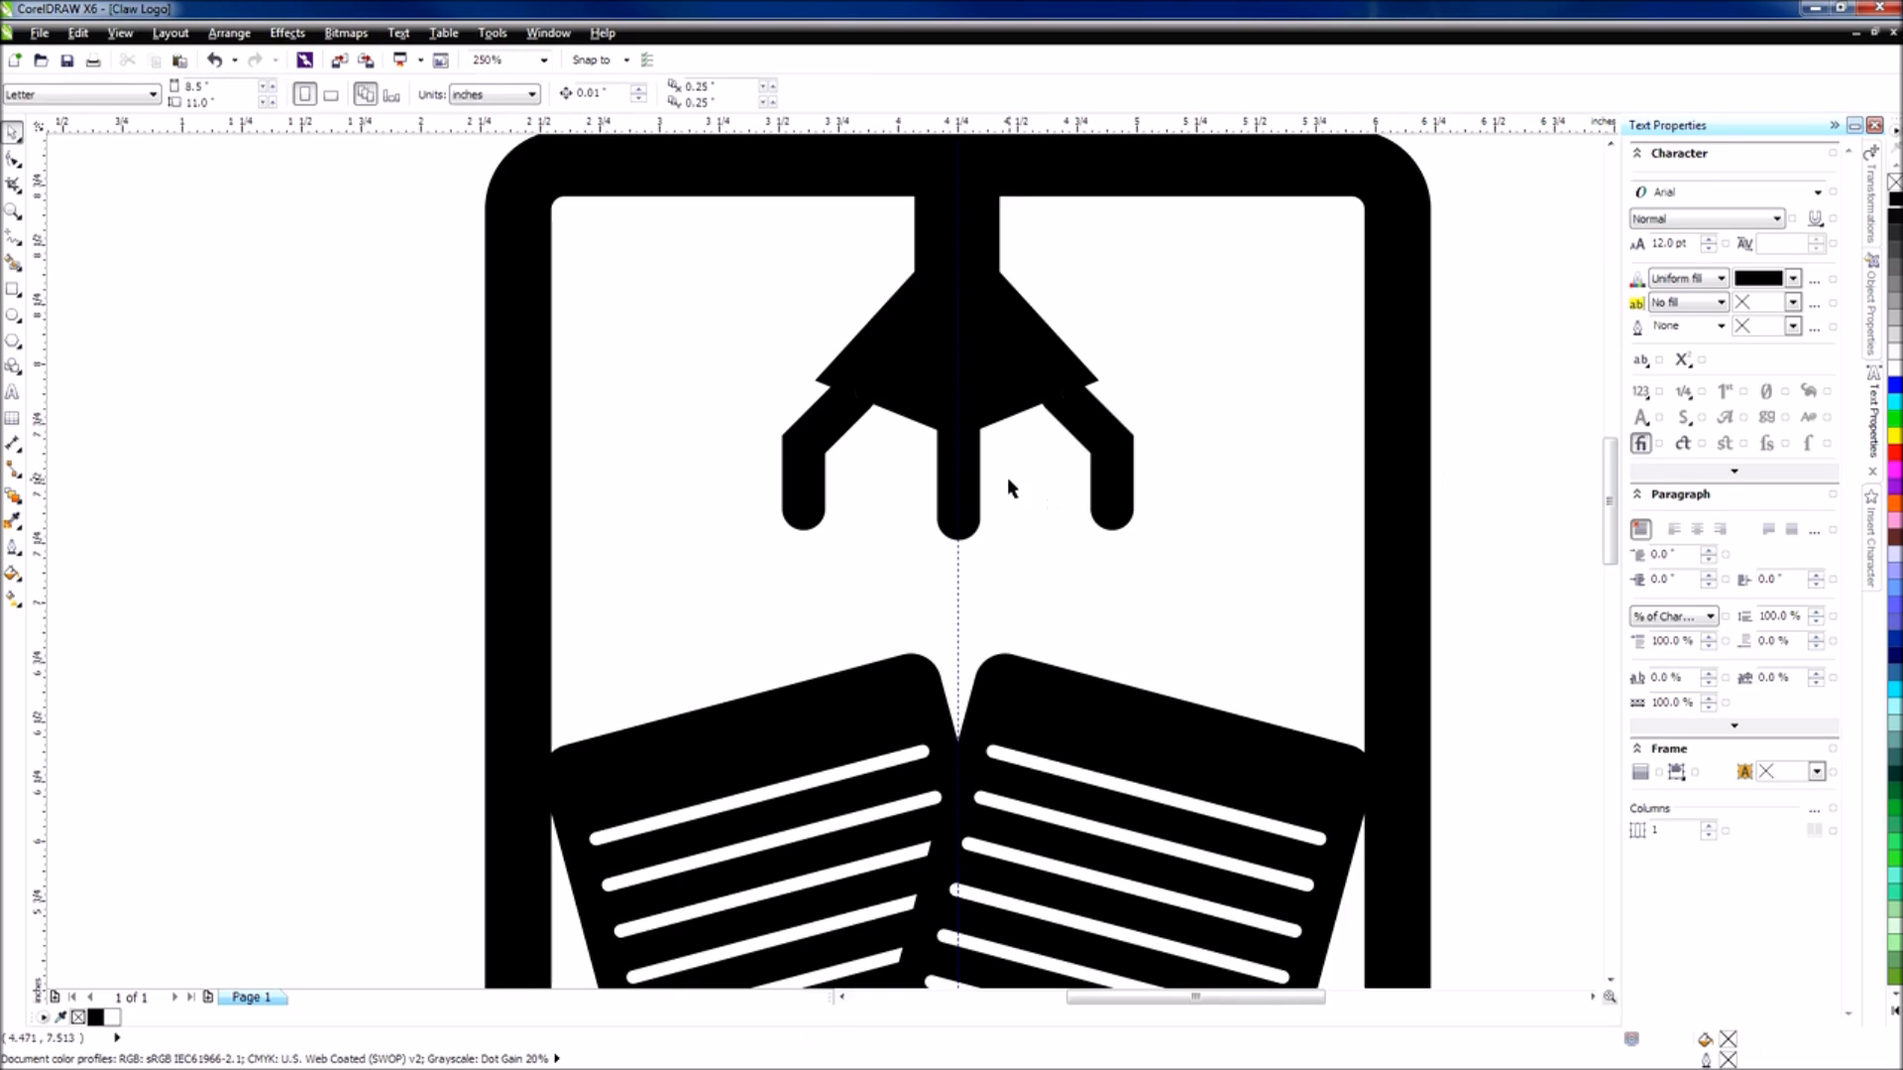
Nudge the middle prong up about 0.02 inches towards the level of the arm tips.
{"action": "left_click", "coordinate": [977, 469]}
{"action": "key", "text": "Up"}
{"action": "key", "text": "Up"}
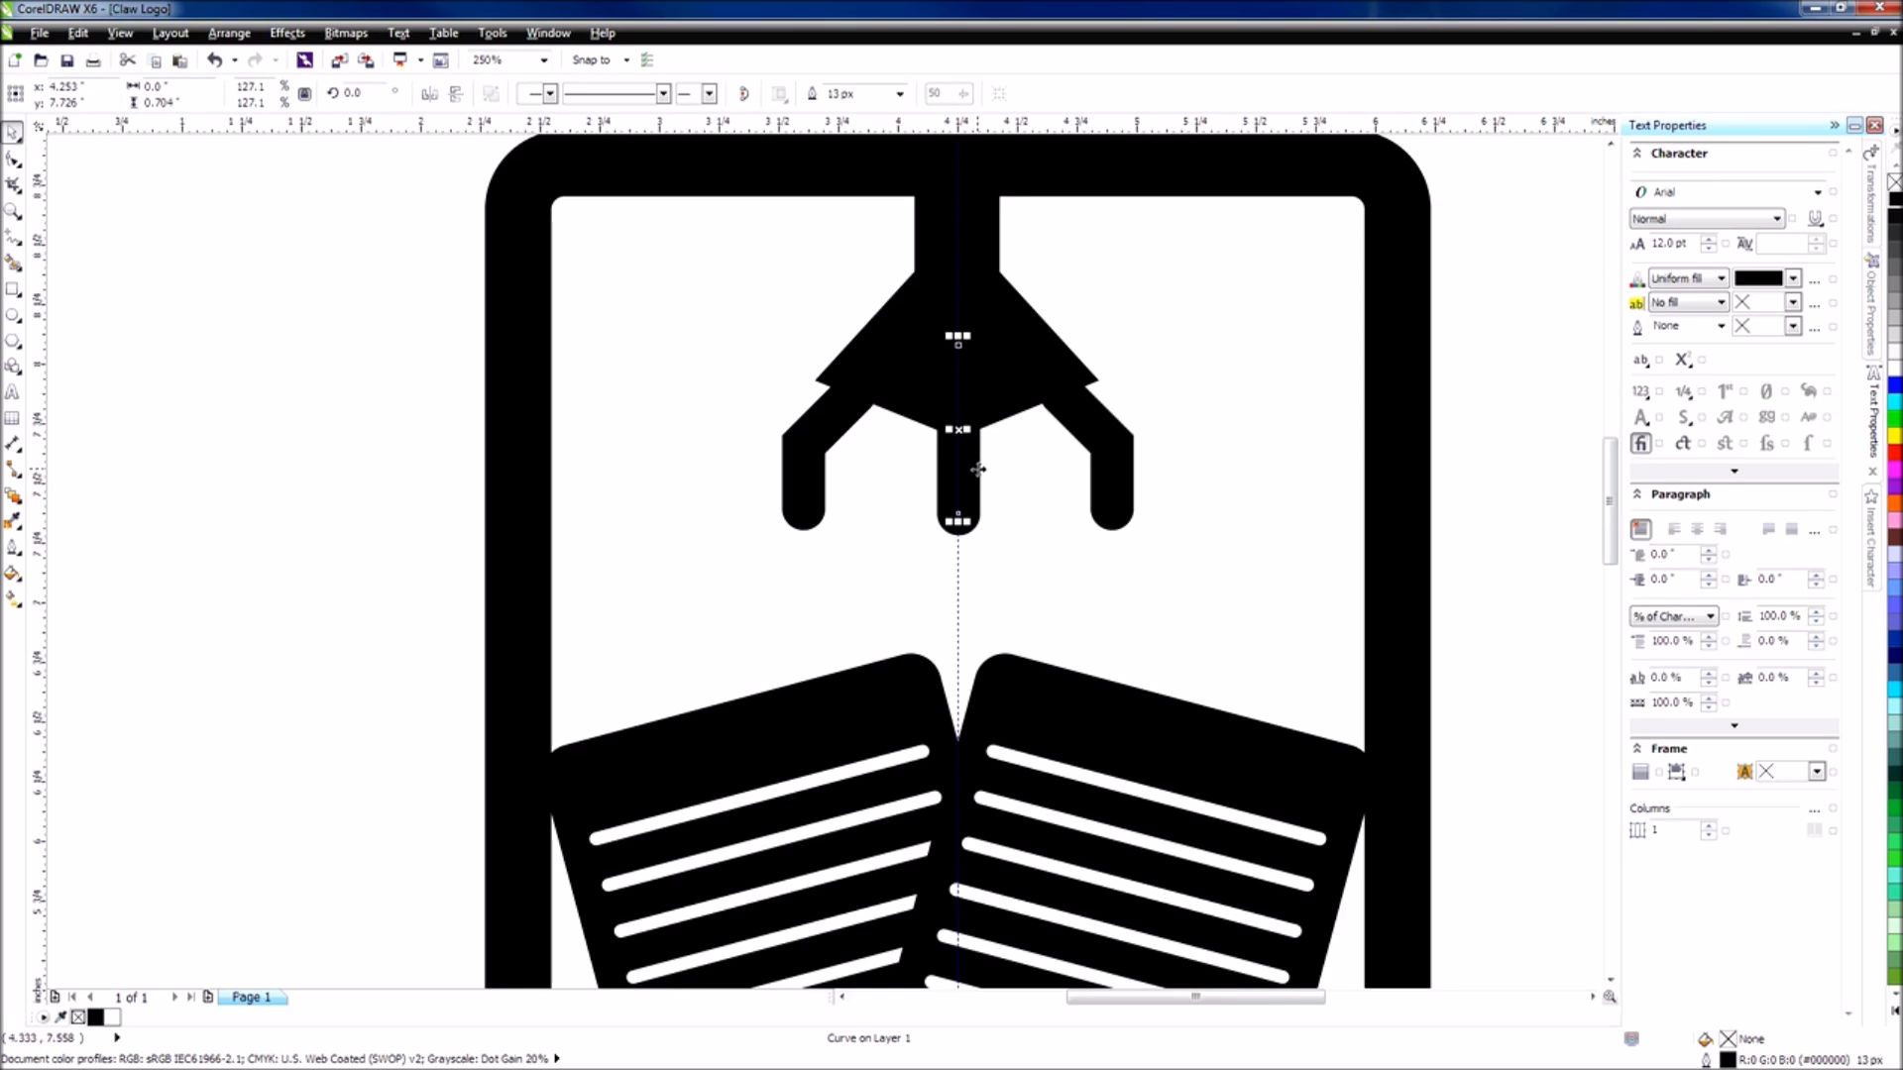
{"action": "left_click", "coordinate": [1516, 543]}
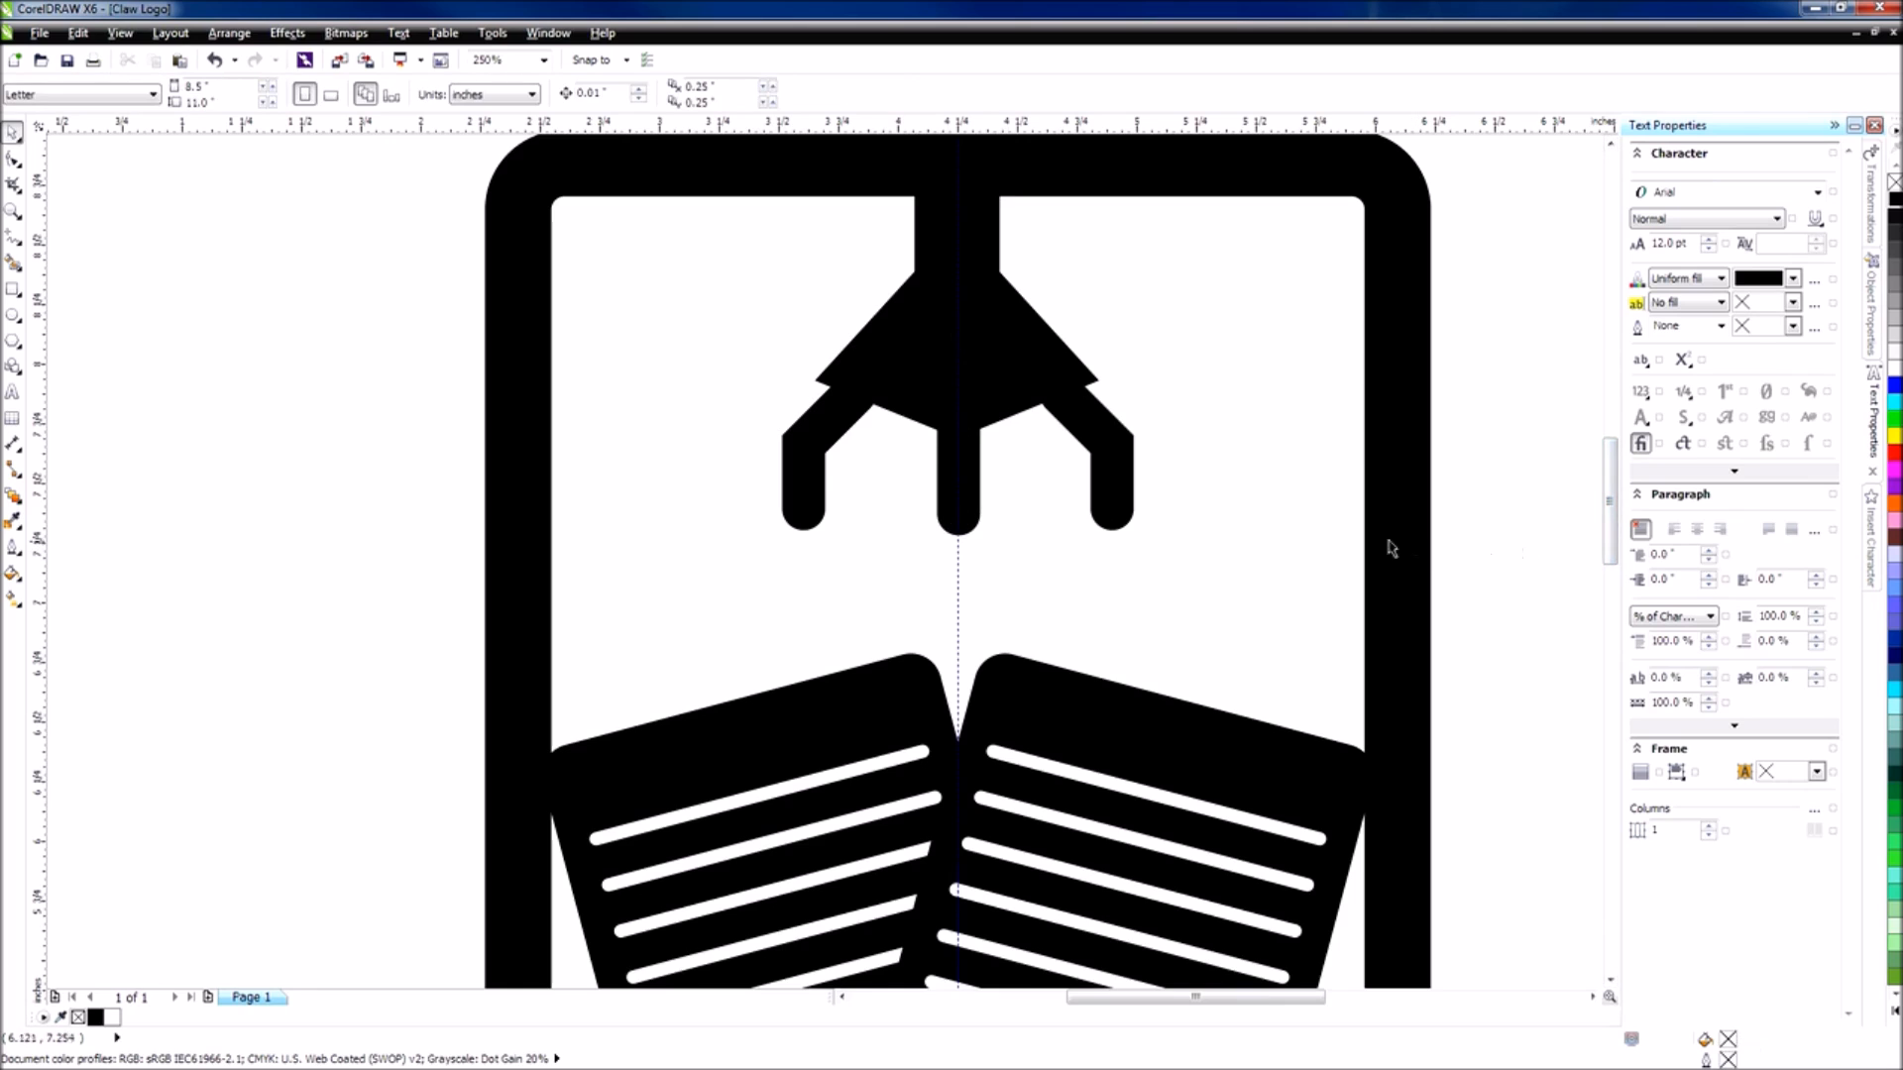
{"action": "left_click_drag", "start_coordinate": [1515, 650], "coordinate": [662, 256]}
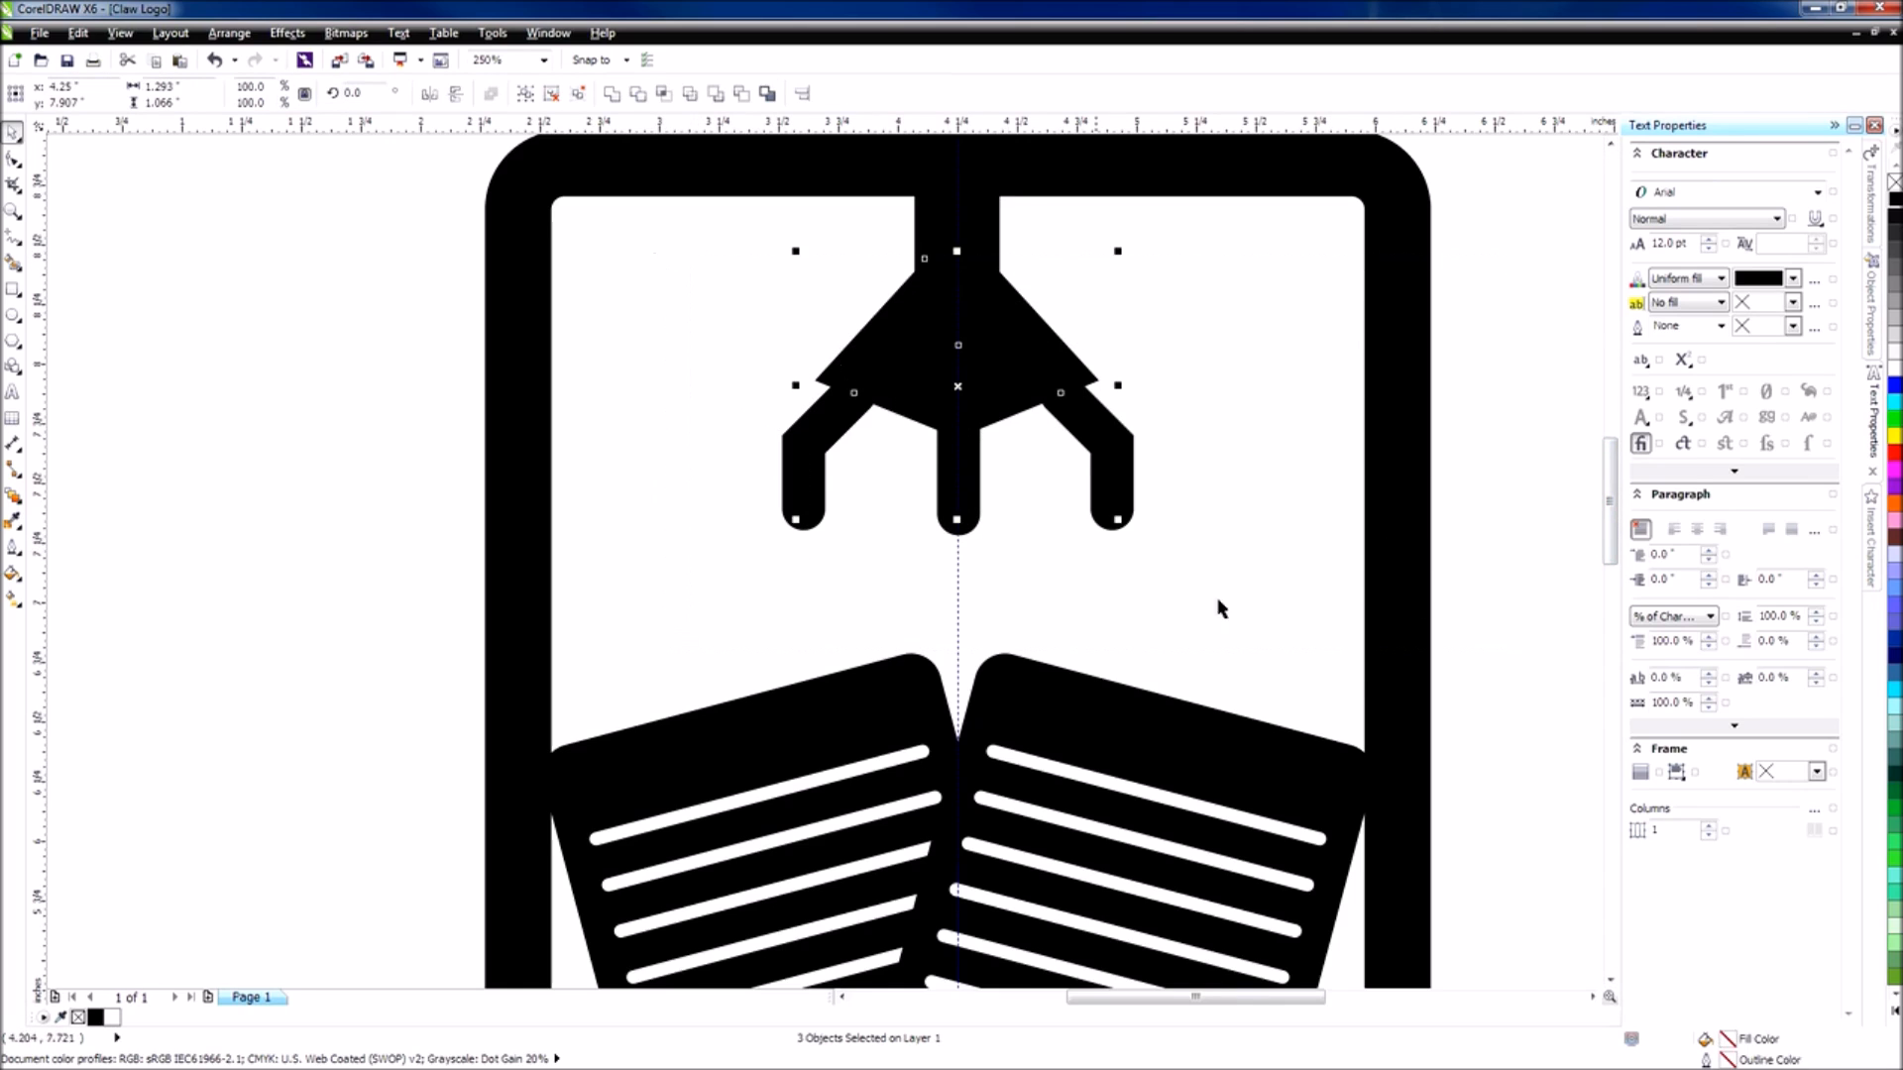
{"action": "left_click", "coordinate": [1061, 353], "text": "shift"}
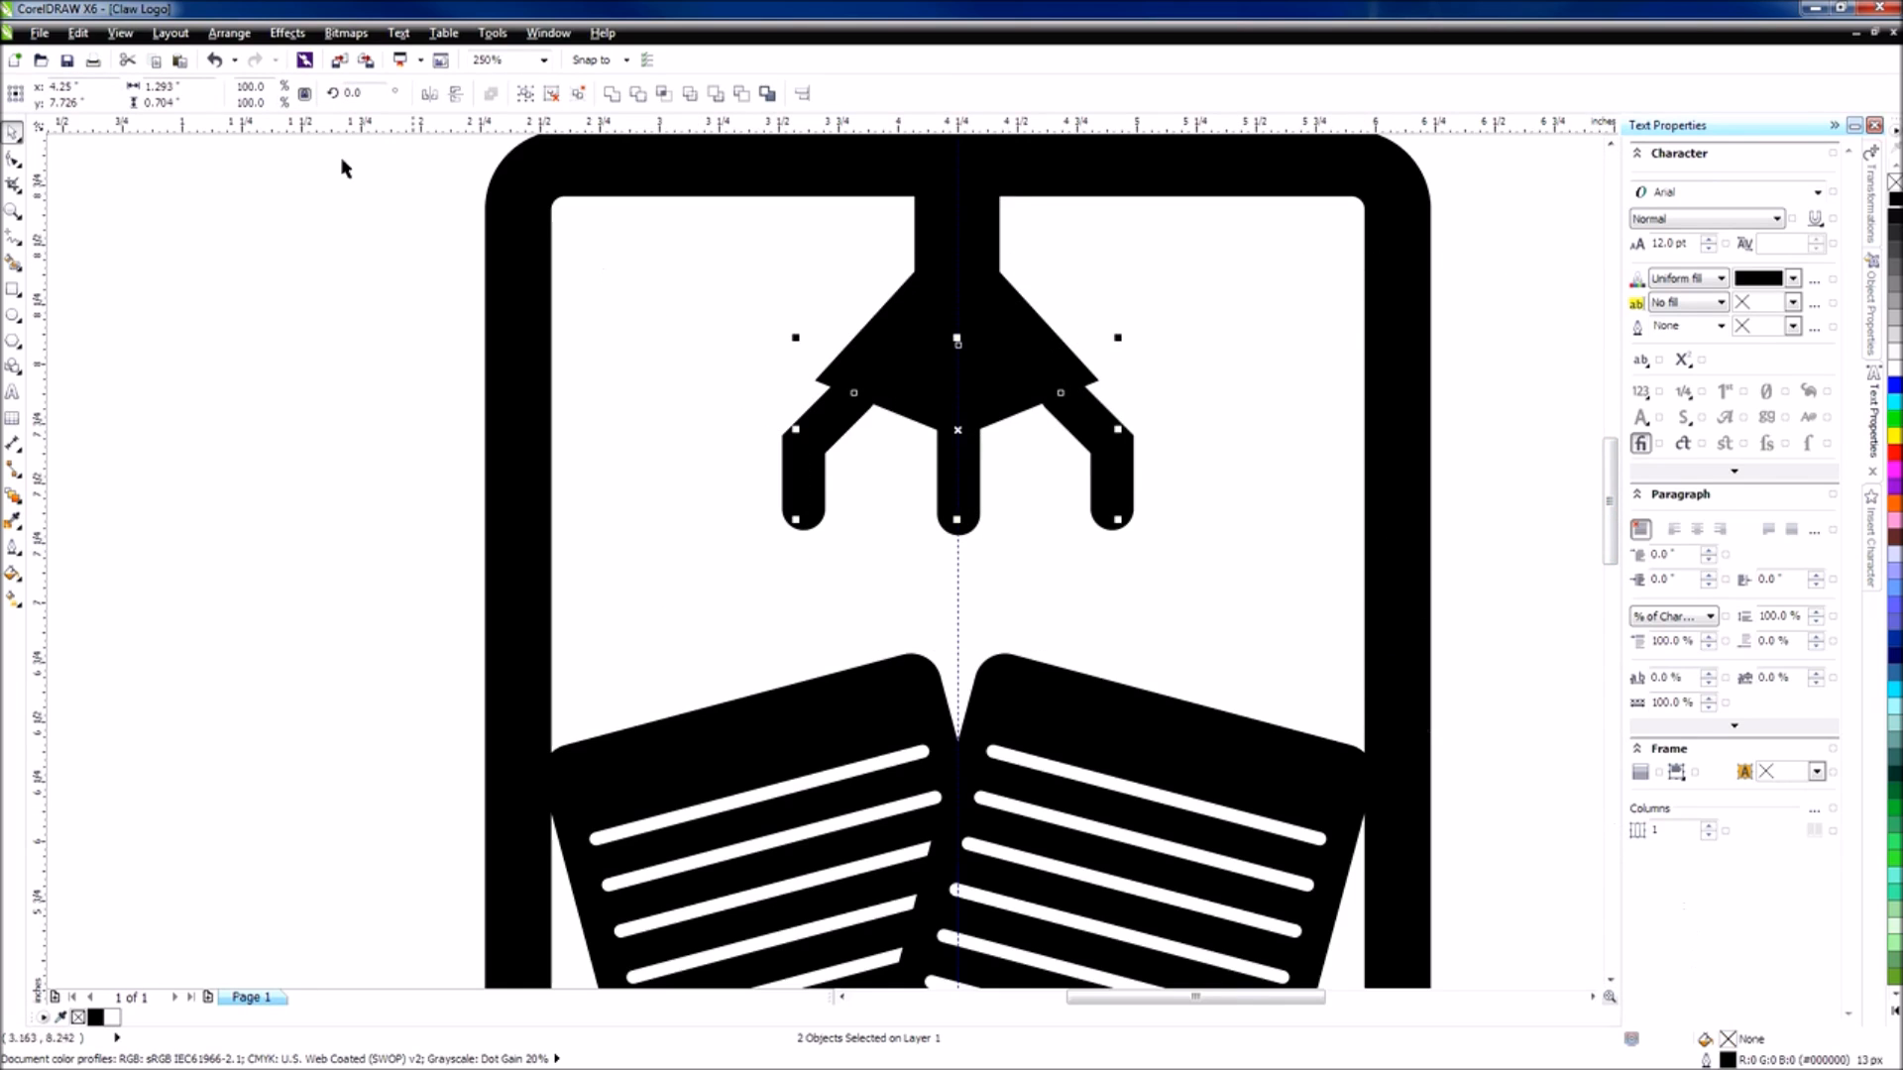
{"action": "left_click", "coordinate": [229, 33]}
{"action": "left_click", "coordinate": [311, 514]}
{"action": "left_click", "coordinate": [561, 100]}
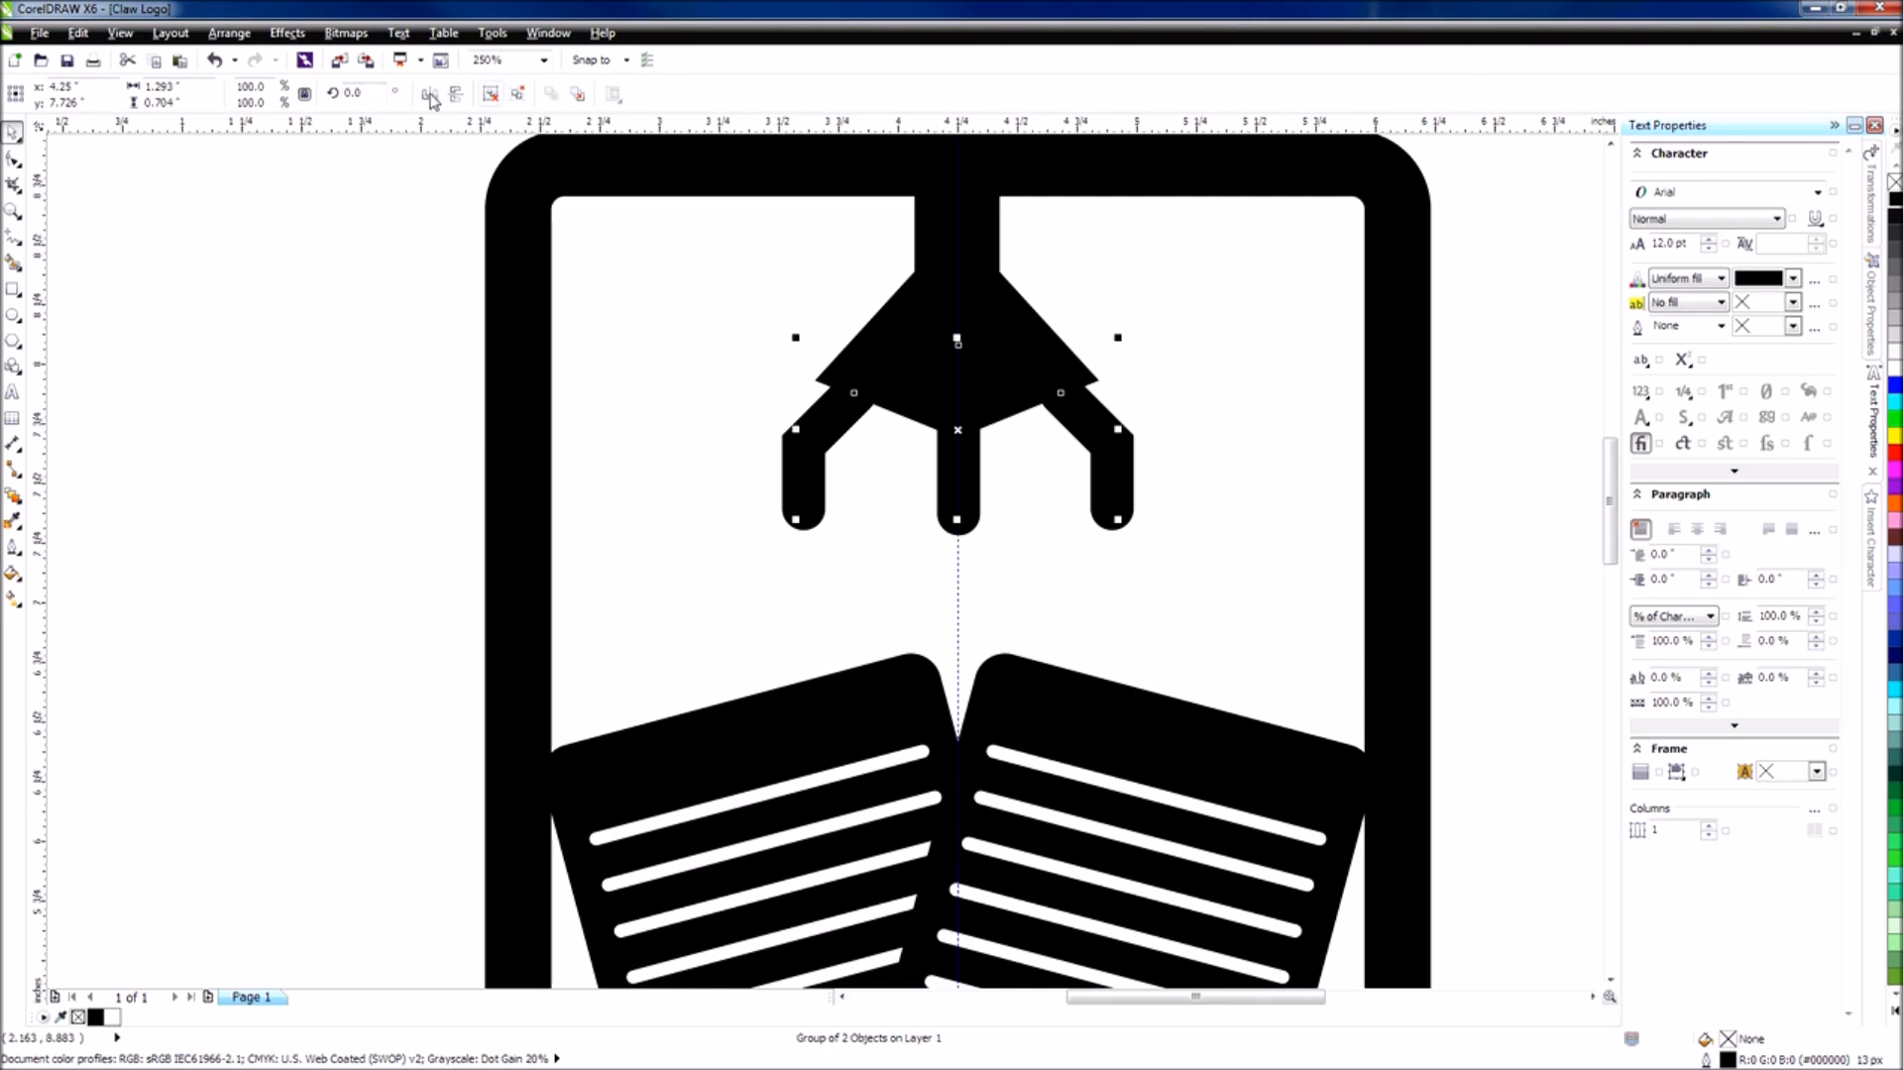
{"action": "left_click", "coordinate": [229, 33]}
{"action": "left_click", "coordinate": [745, 317]}
{"action": "left_click", "coordinate": [680, 411]}
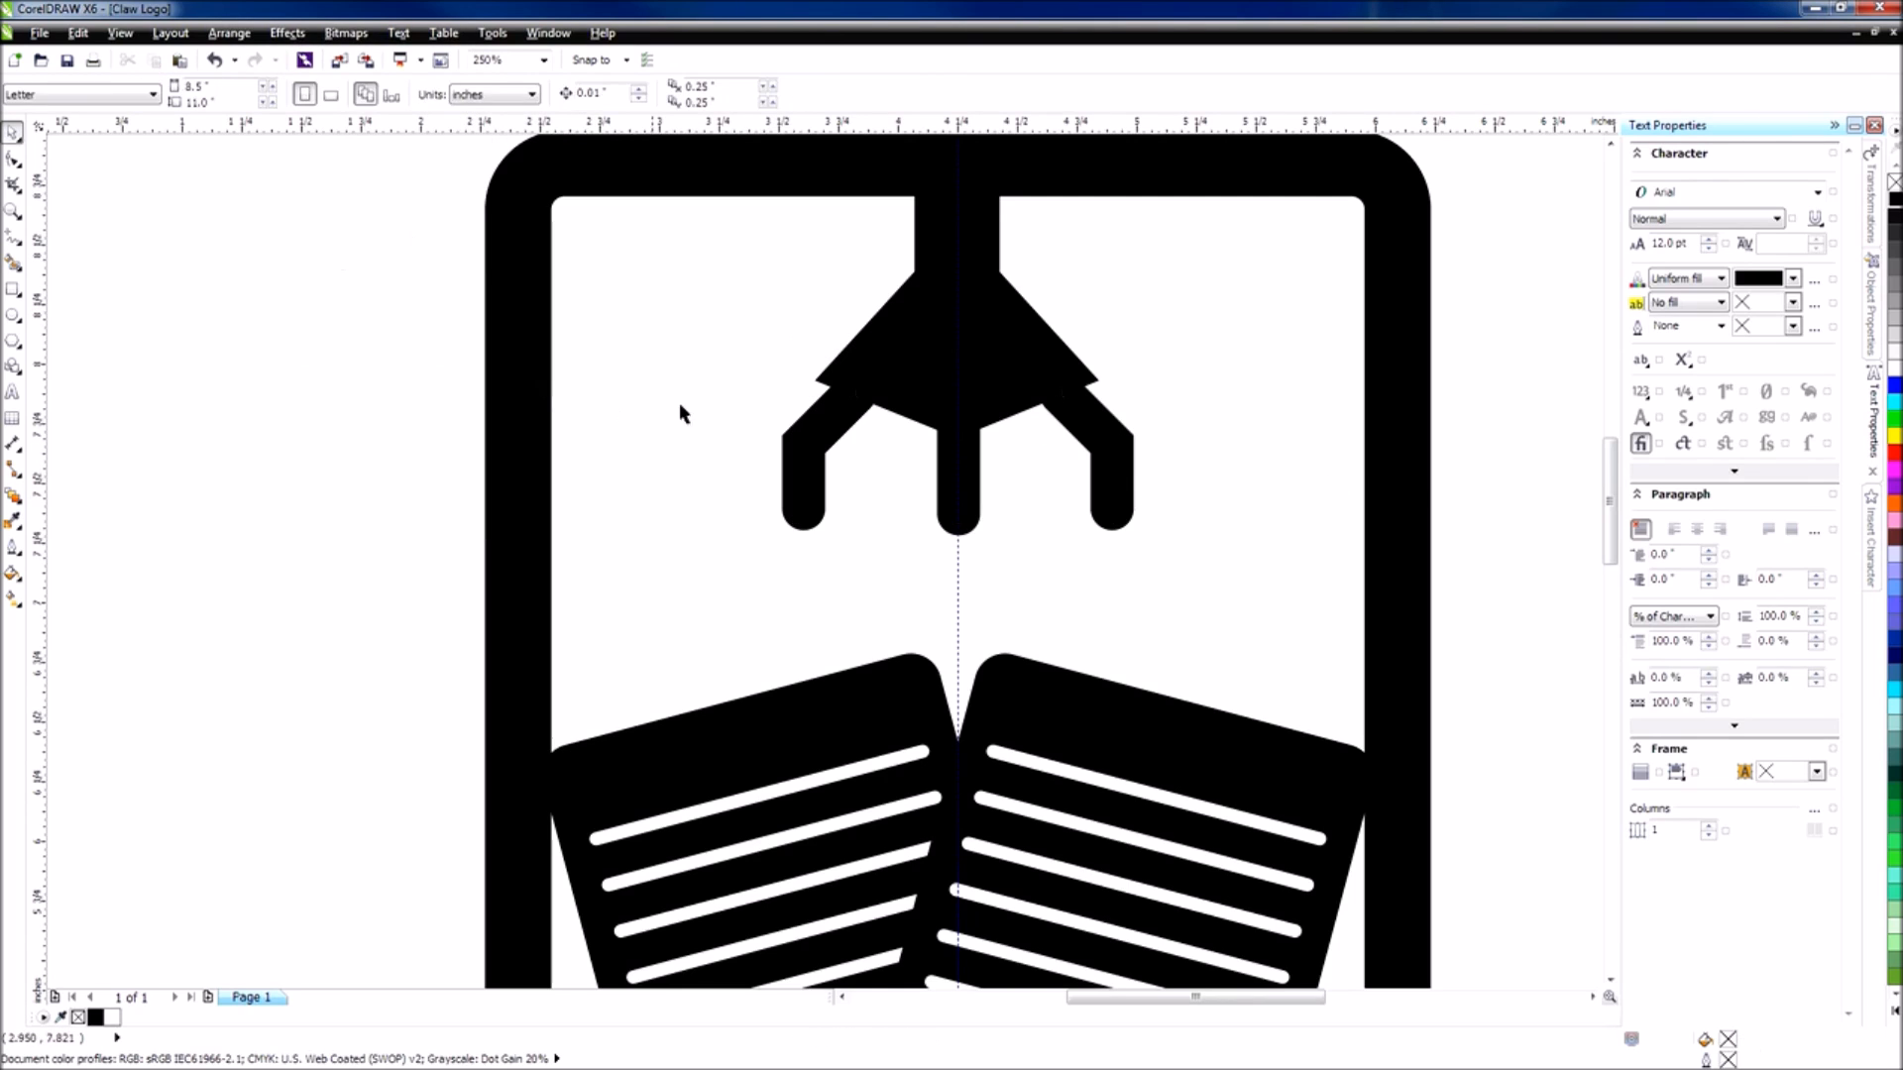
Ungroup the two claw arms and convert the left arm's outline to an object.
{"action": "left_click", "coordinate": [807, 437]}
{"action": "left_click", "coordinate": [230, 33]}
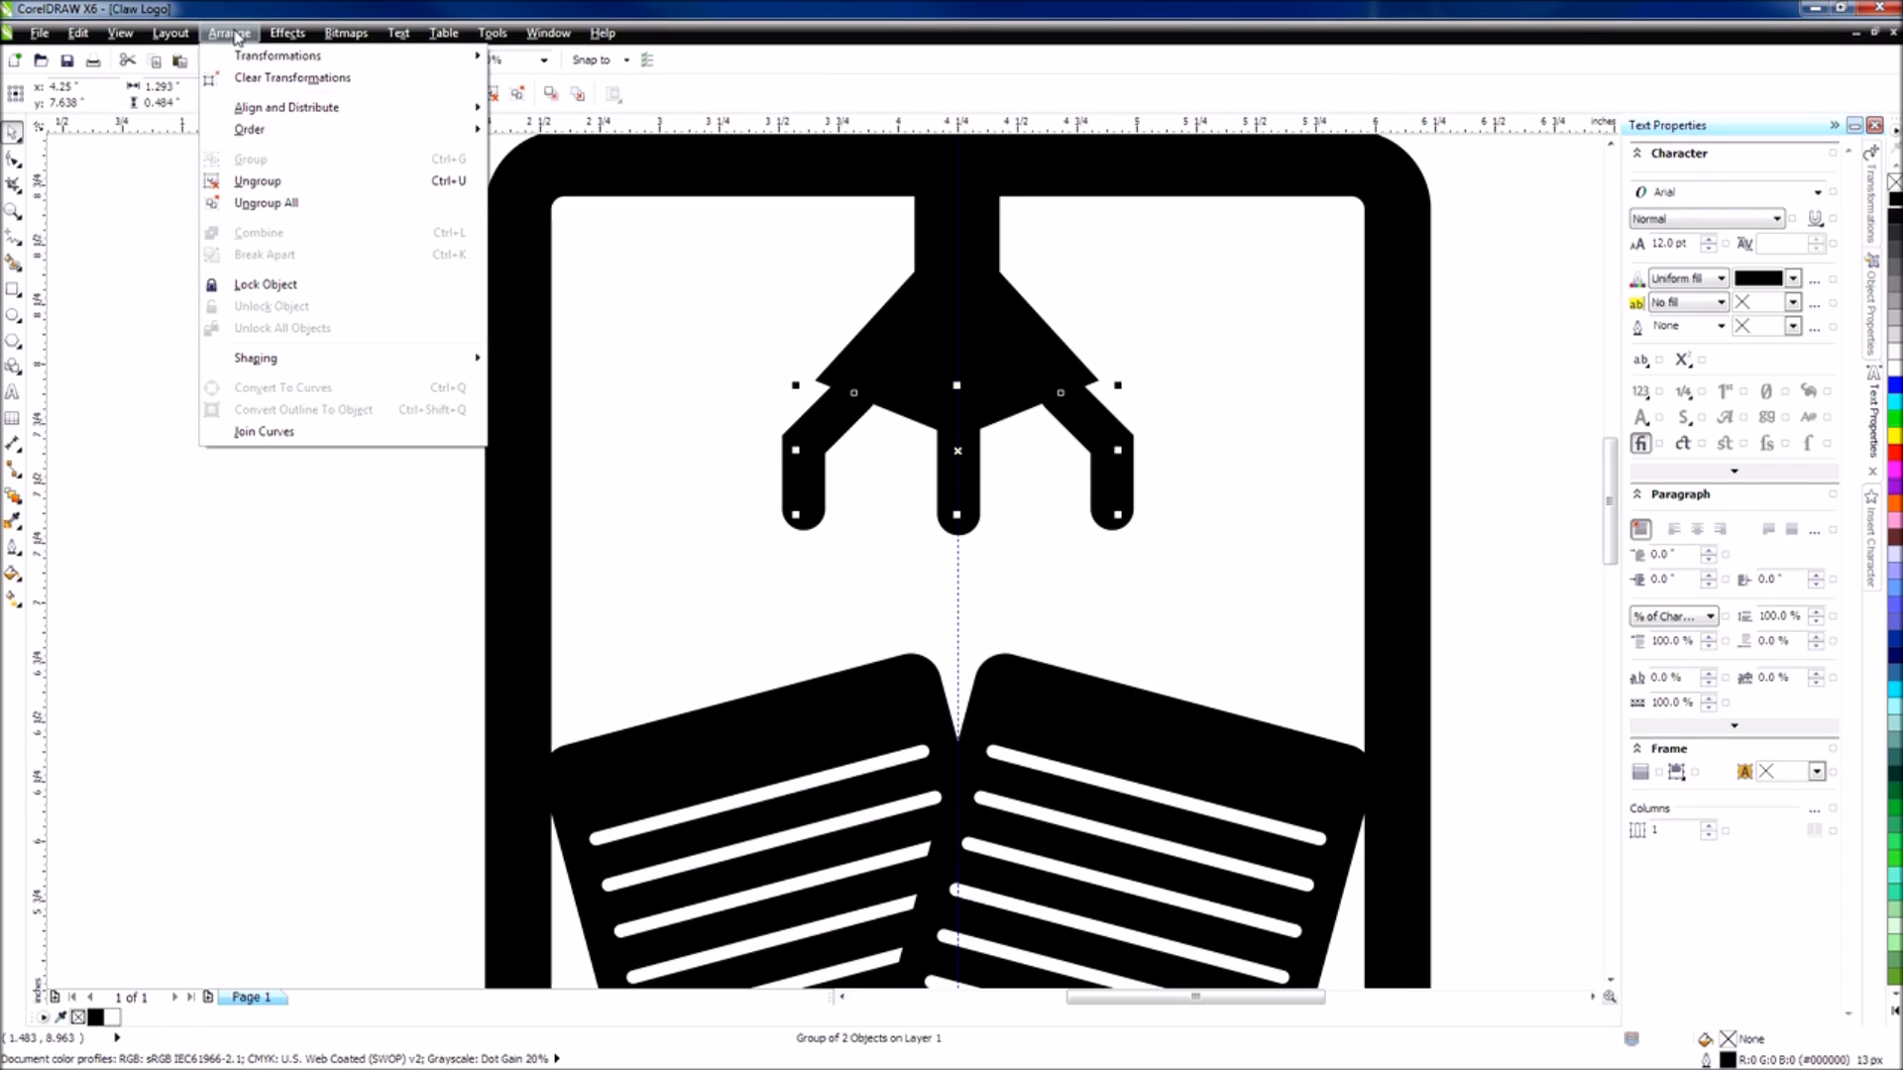
{"action": "left_click", "coordinate": [266, 203]}
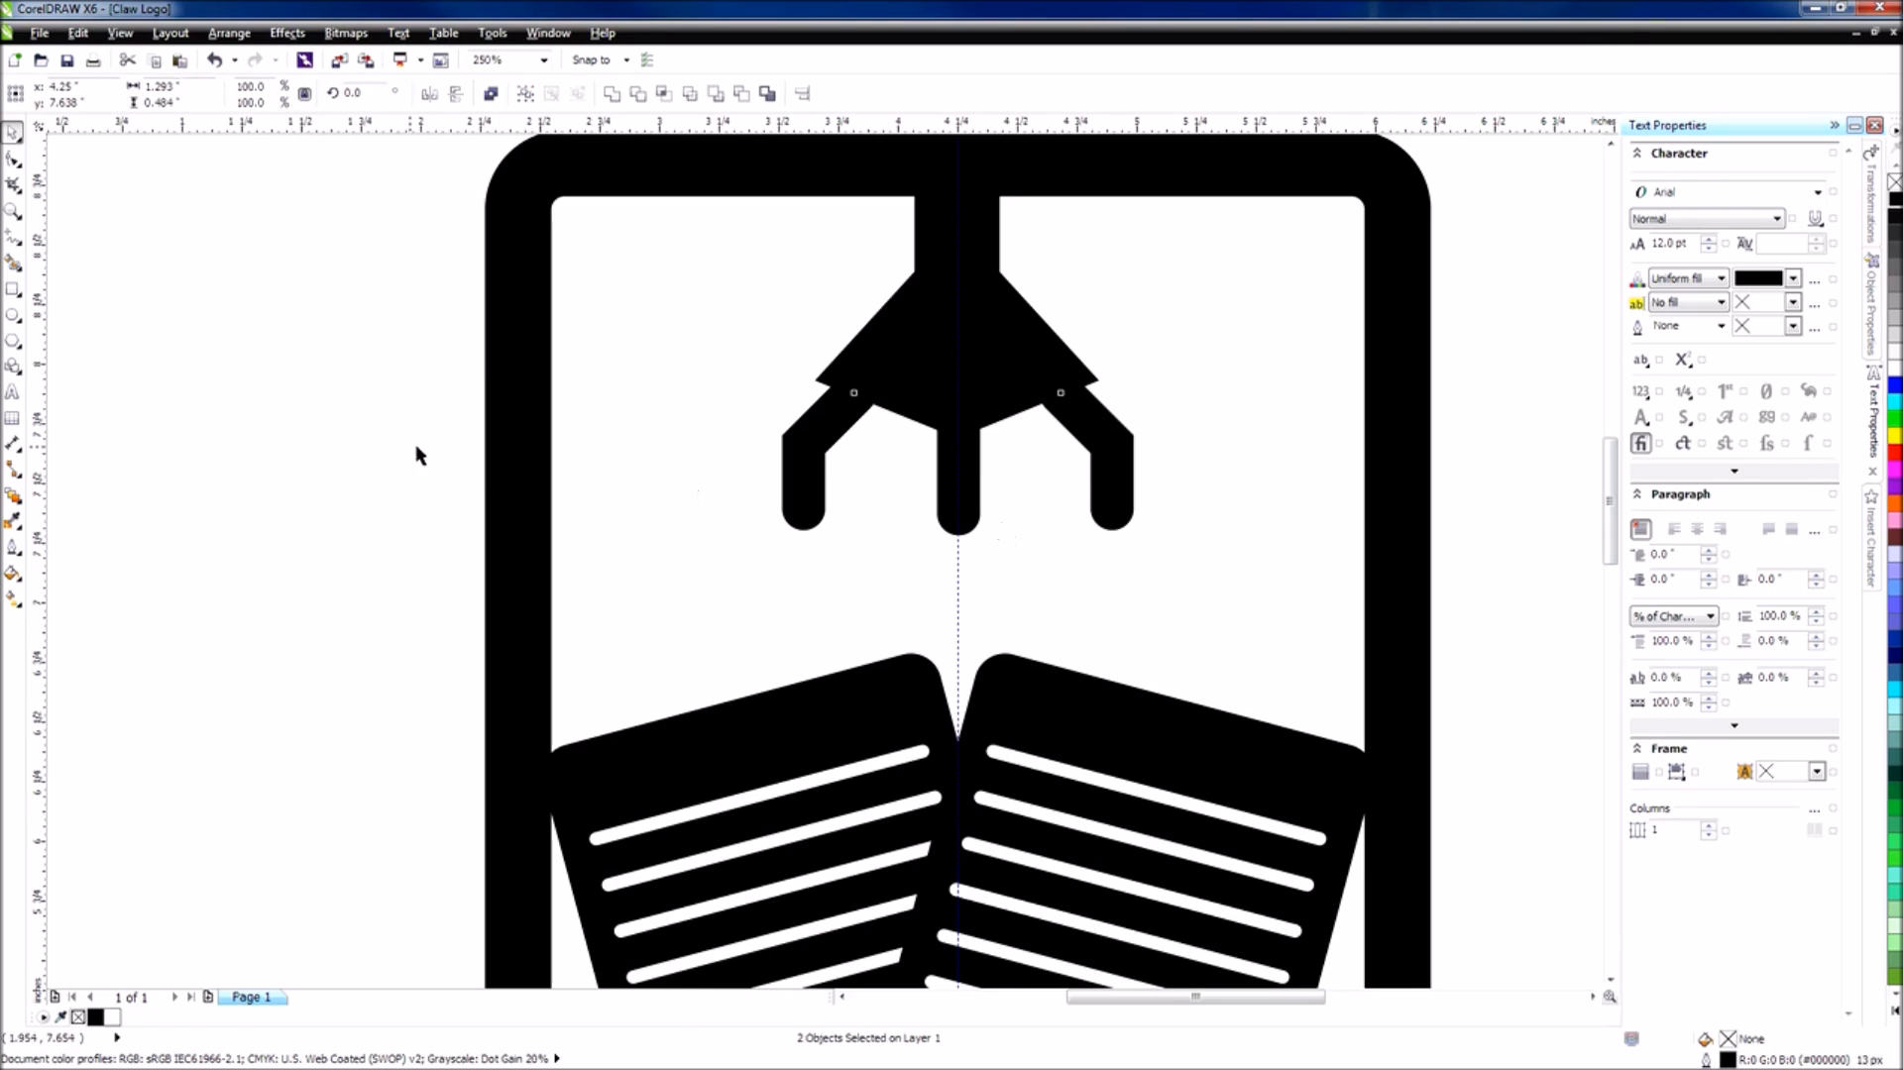
{"action": "left_click", "coordinate": [801, 443]}
{"action": "left_click", "coordinate": [230, 32]}
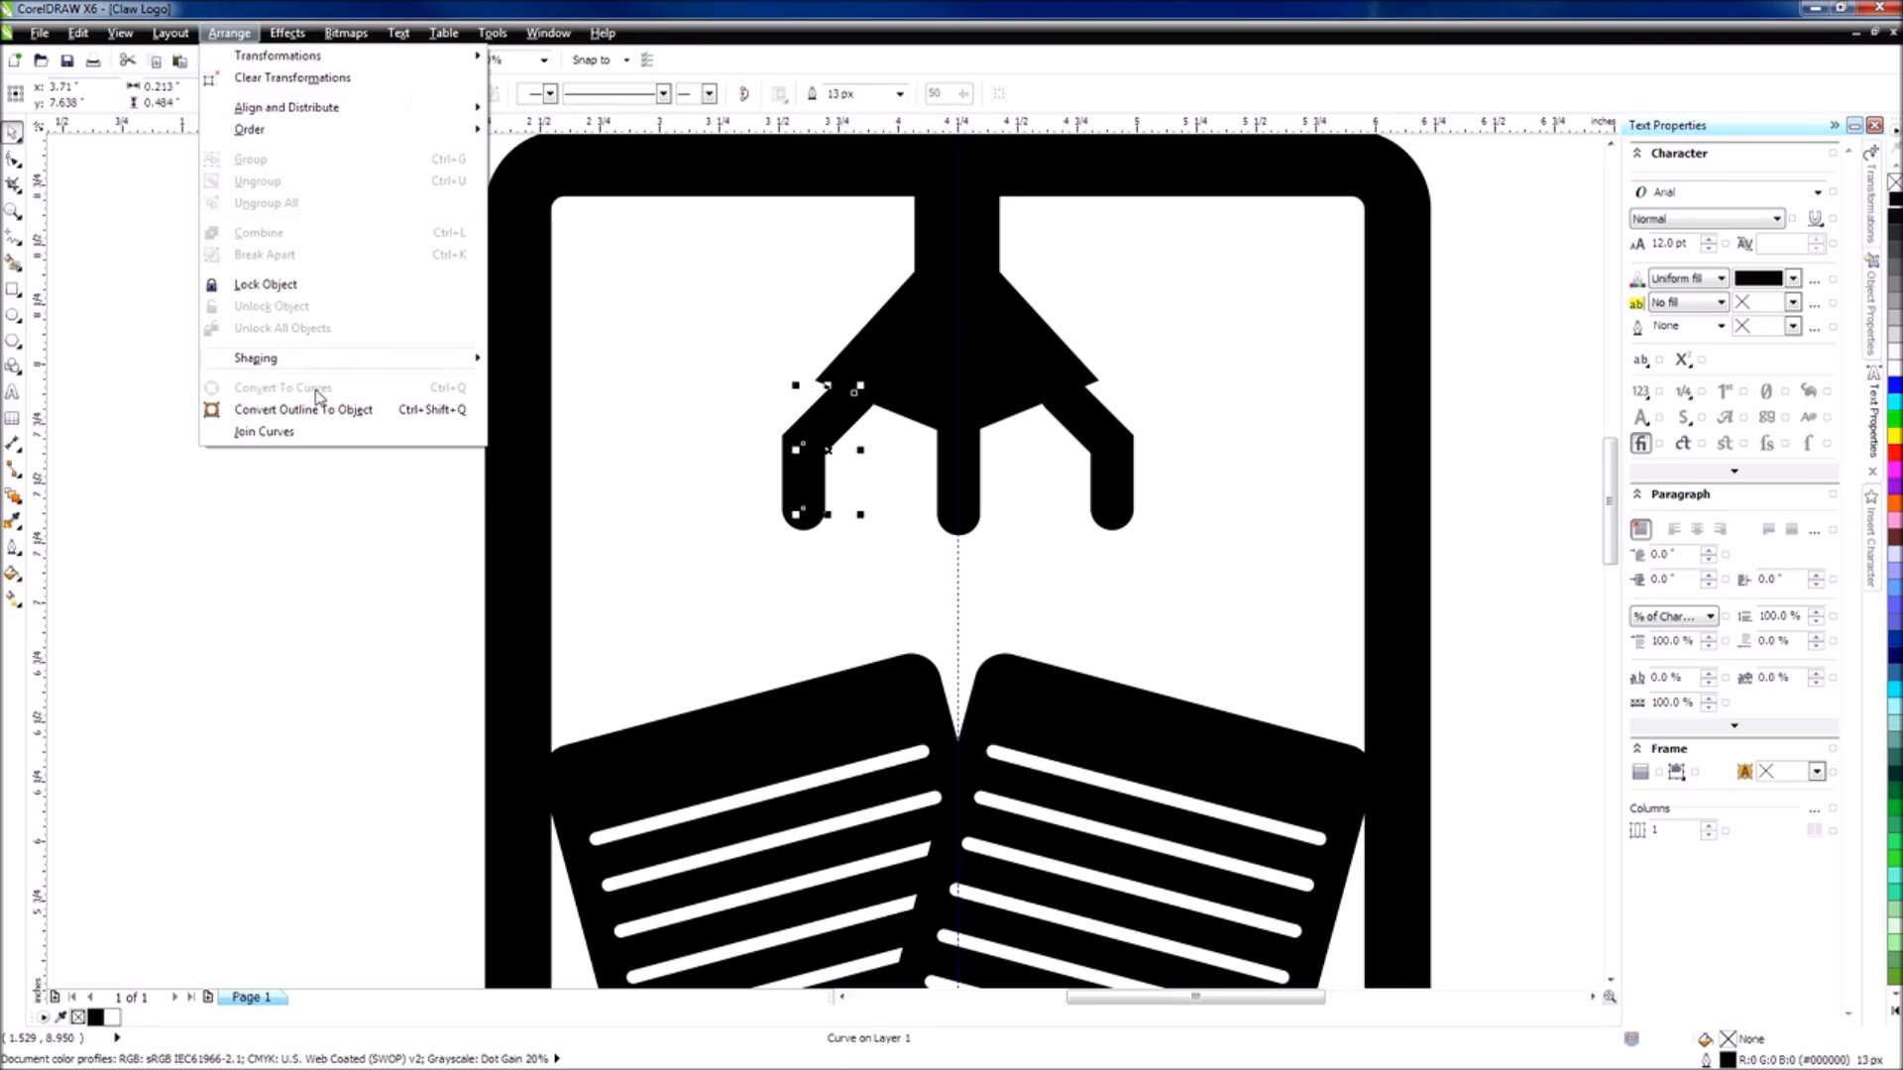
{"action": "left_click", "coordinate": [327, 412]}
Convert the outlines of the middle prong and the right claw arm to objects.
{"action": "left_click", "coordinate": [976, 490]}
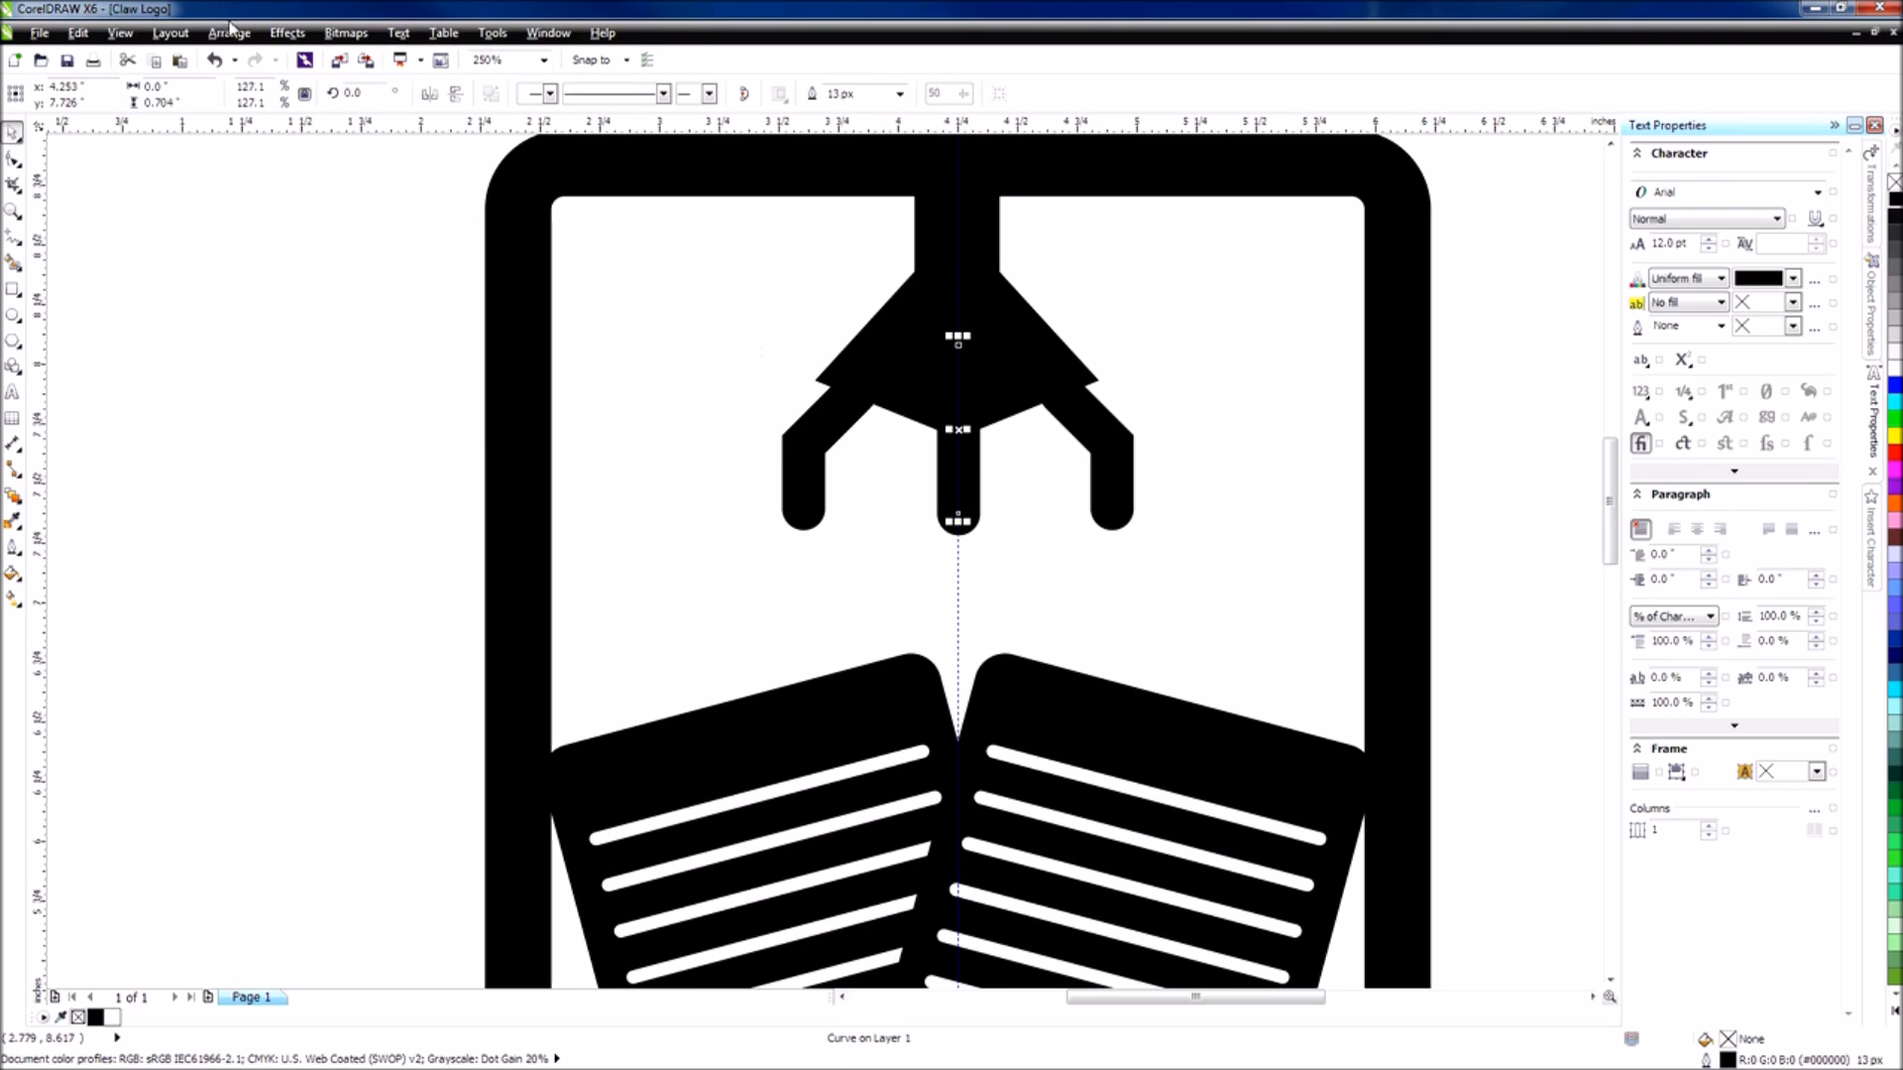
{"action": "left_click", "coordinate": [228, 32]}
{"action": "left_click", "coordinate": [379, 411]}
{"action": "left_click", "coordinate": [1110, 496]}
{"action": "left_click", "coordinate": [230, 33]}
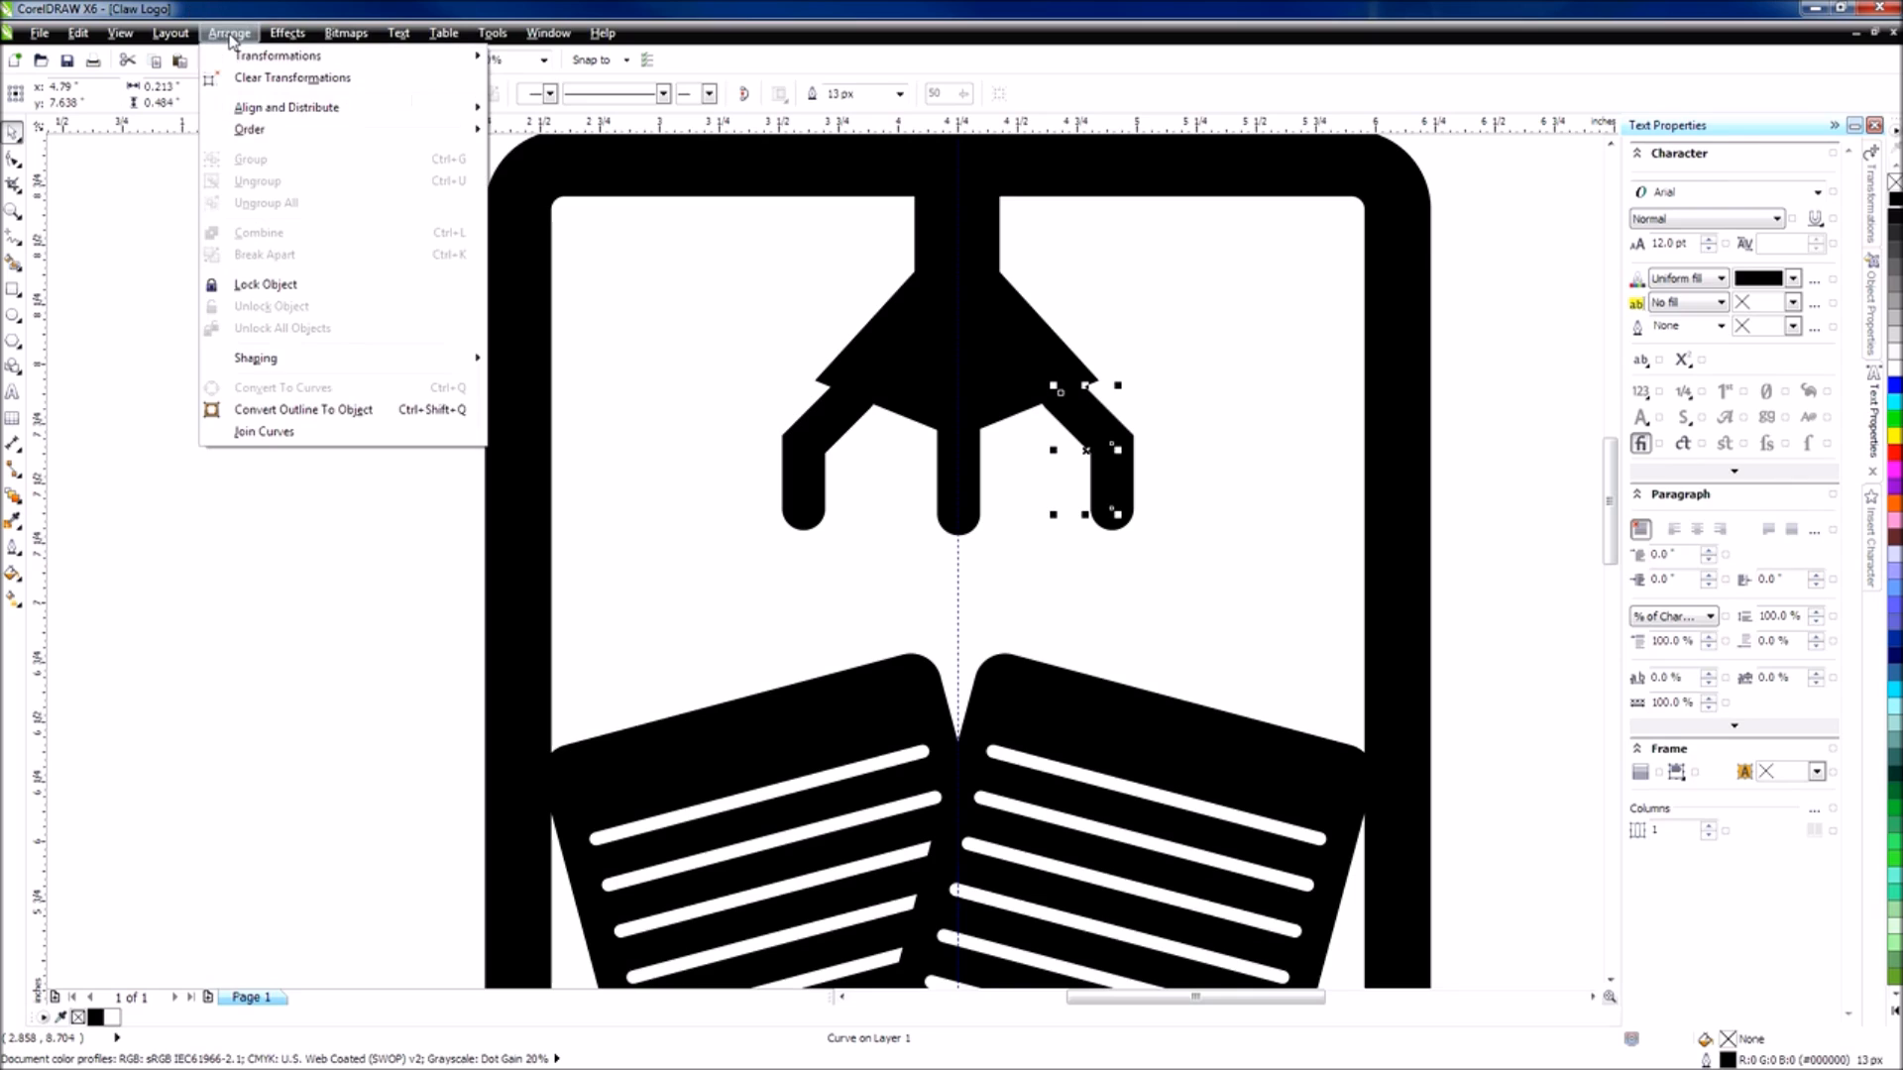
{"action": "left_click", "coordinate": [332, 420]}
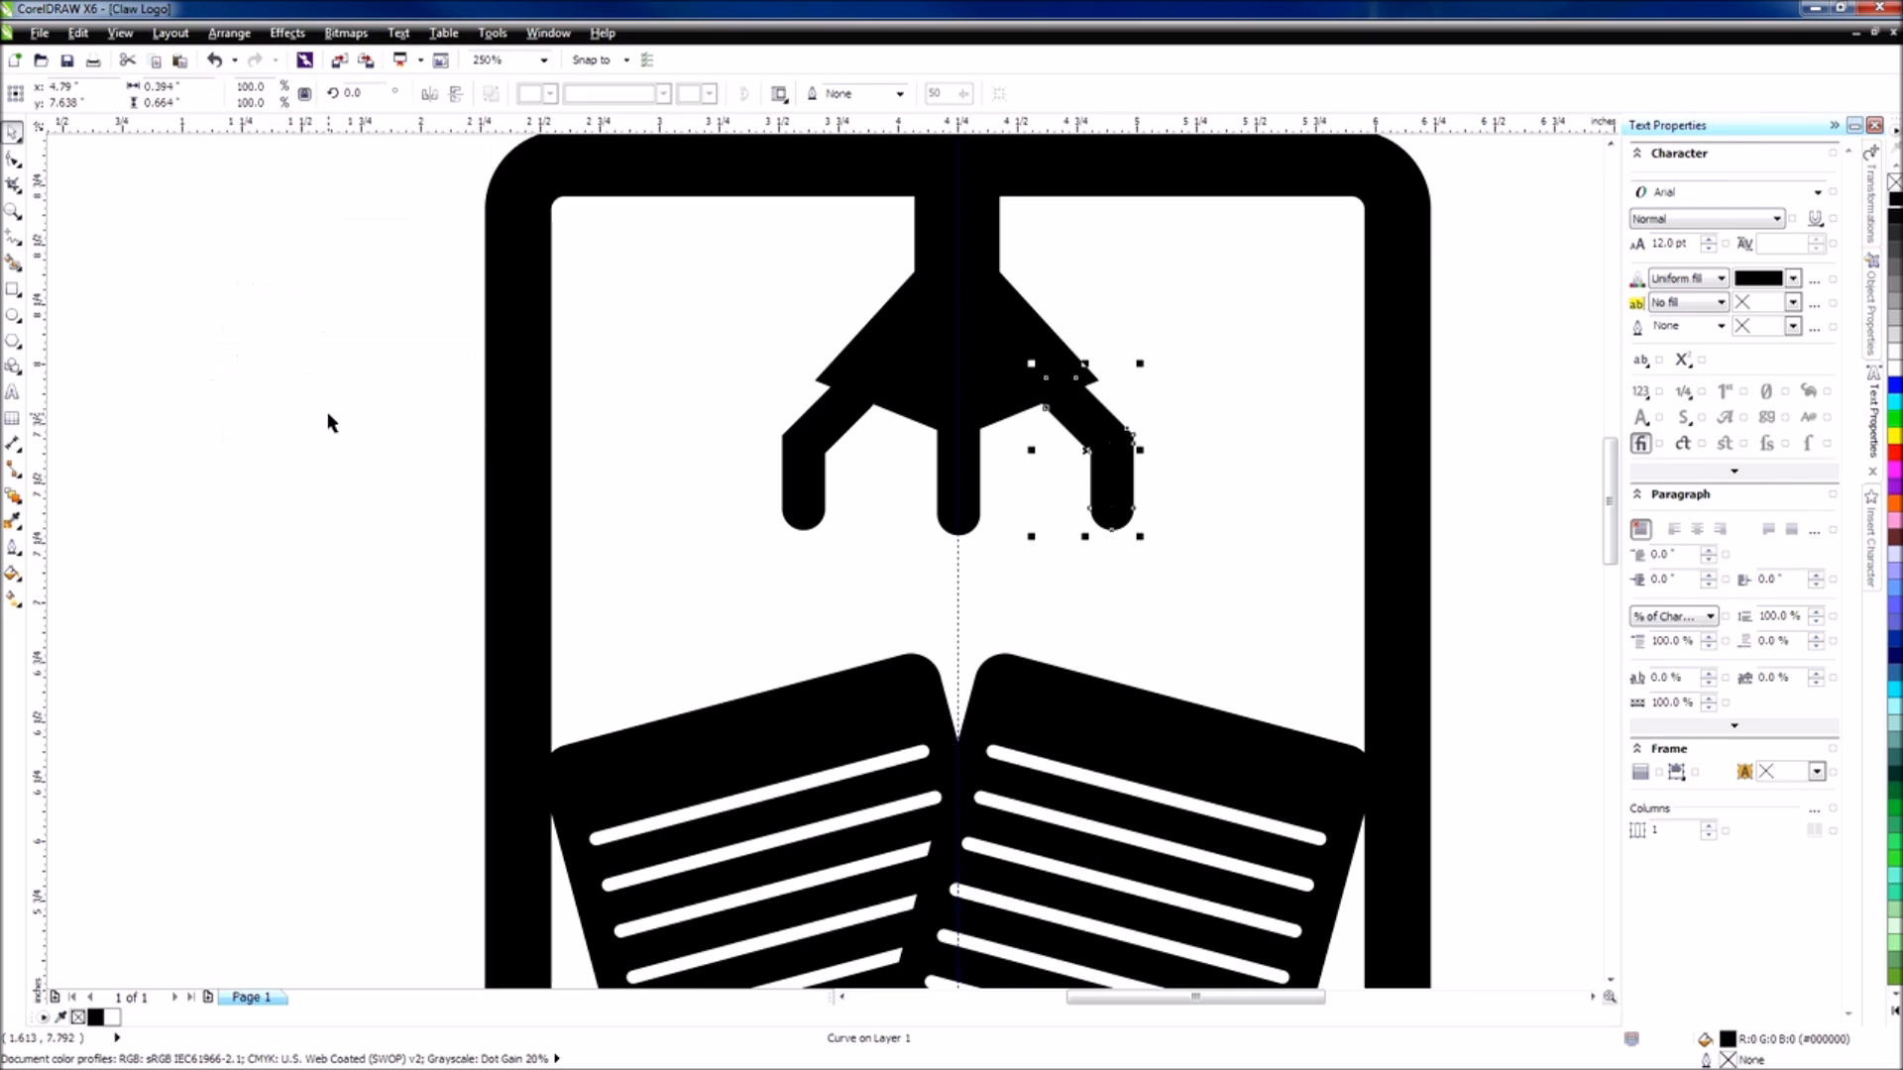
{"action": "left_click", "coordinate": [313, 363]}
Examine the assembled claw machine logo up close and from a distance, checking the claw, paper sheets and frame.
{"action": "scroll", "coordinate": [327, 363], "scroll_direction": "down", "scroll_amount": 2}
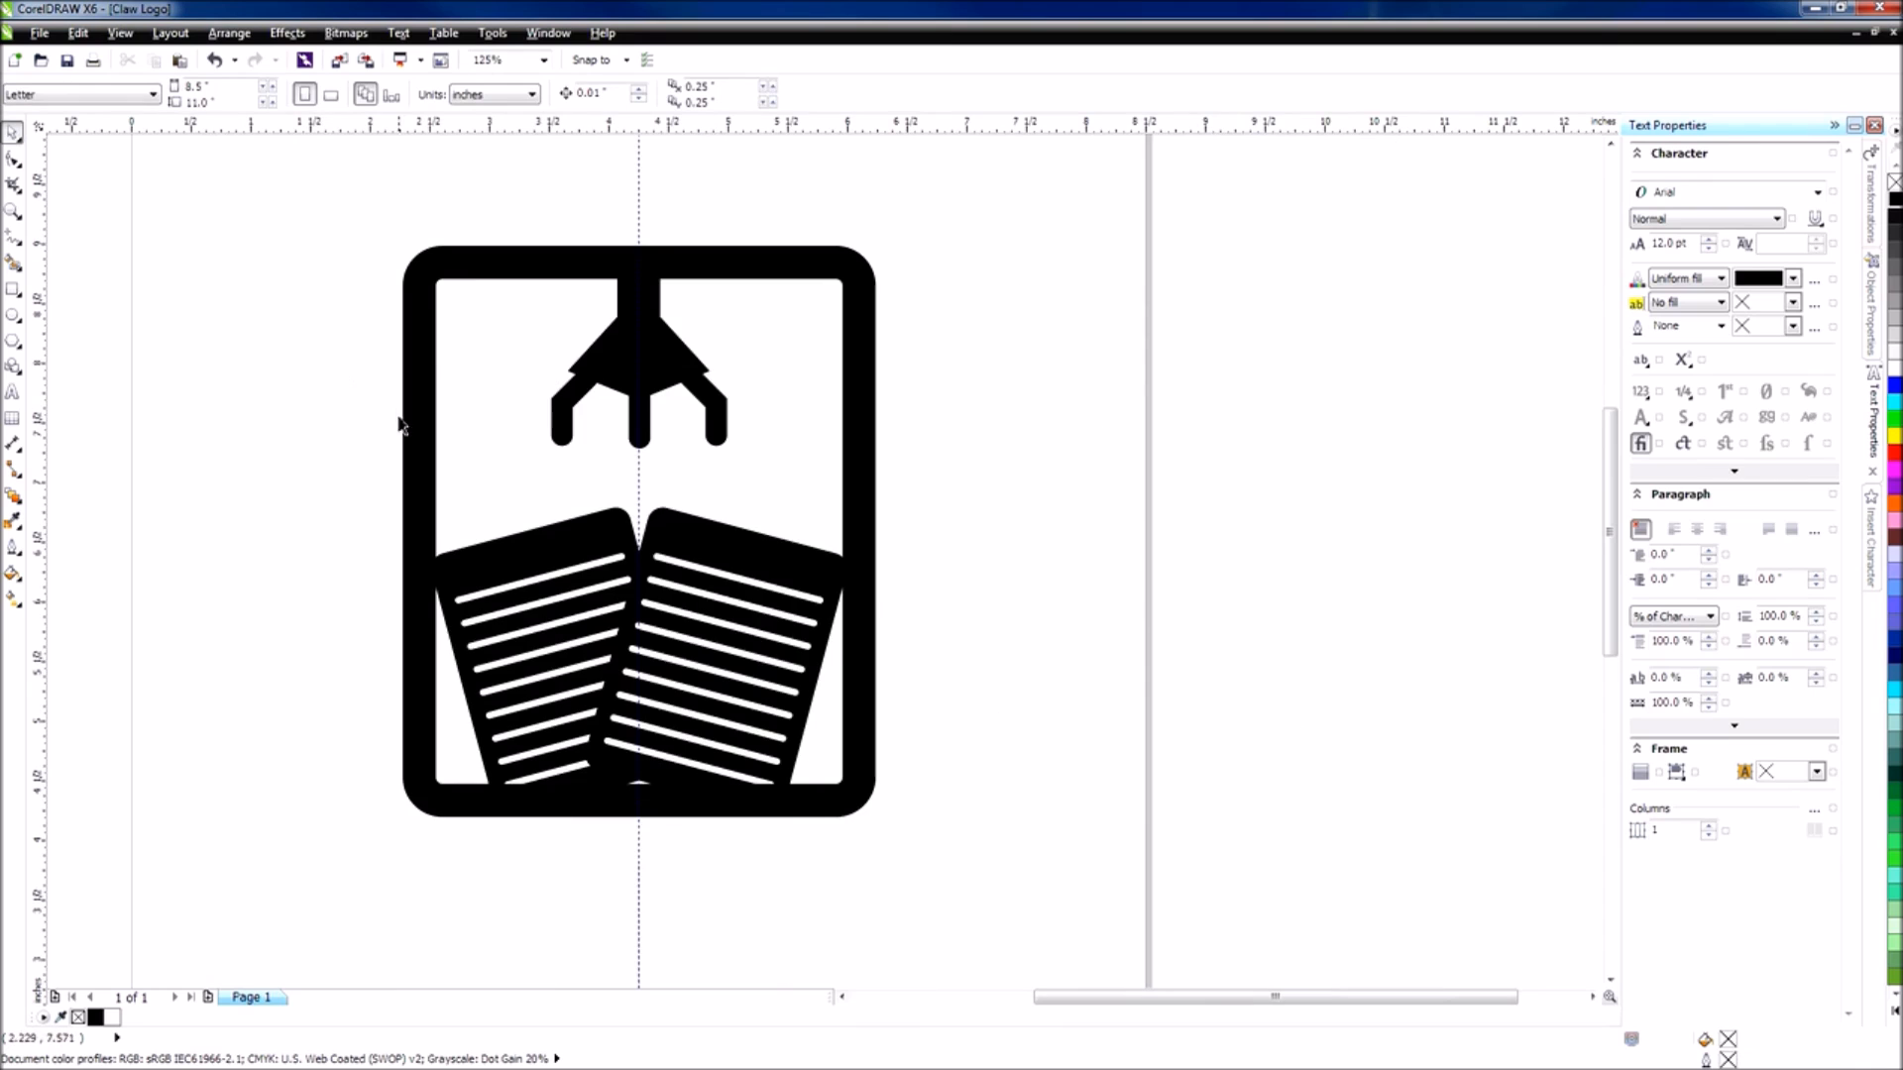
{"action": "scroll", "coordinate": [391, 406], "scroll_direction": "up", "scroll_amount": 2}
{"action": "left_click_drag", "start_coordinate": [1498, 579], "coordinate": [715, 429]}
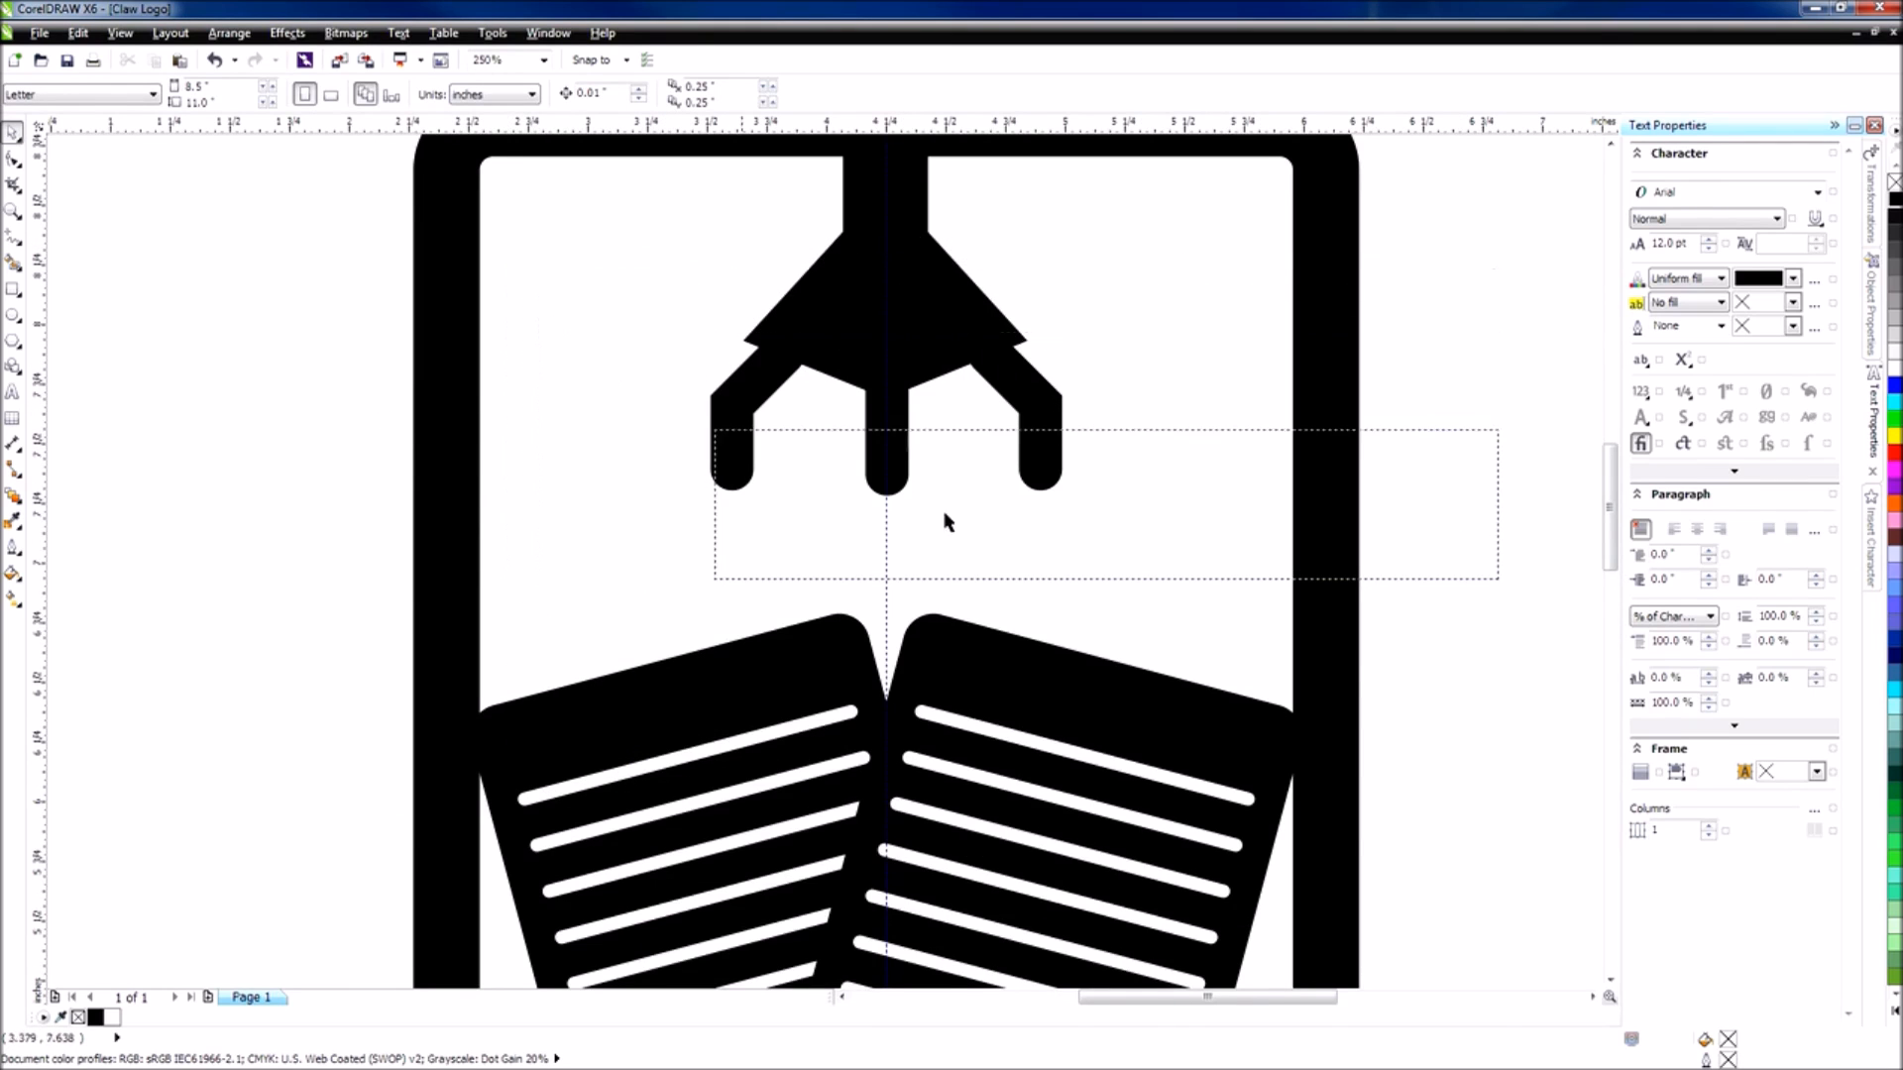
{"action": "scroll", "coordinate": [1464, 579], "scroll_direction": "down", "scroll_amount": 2}
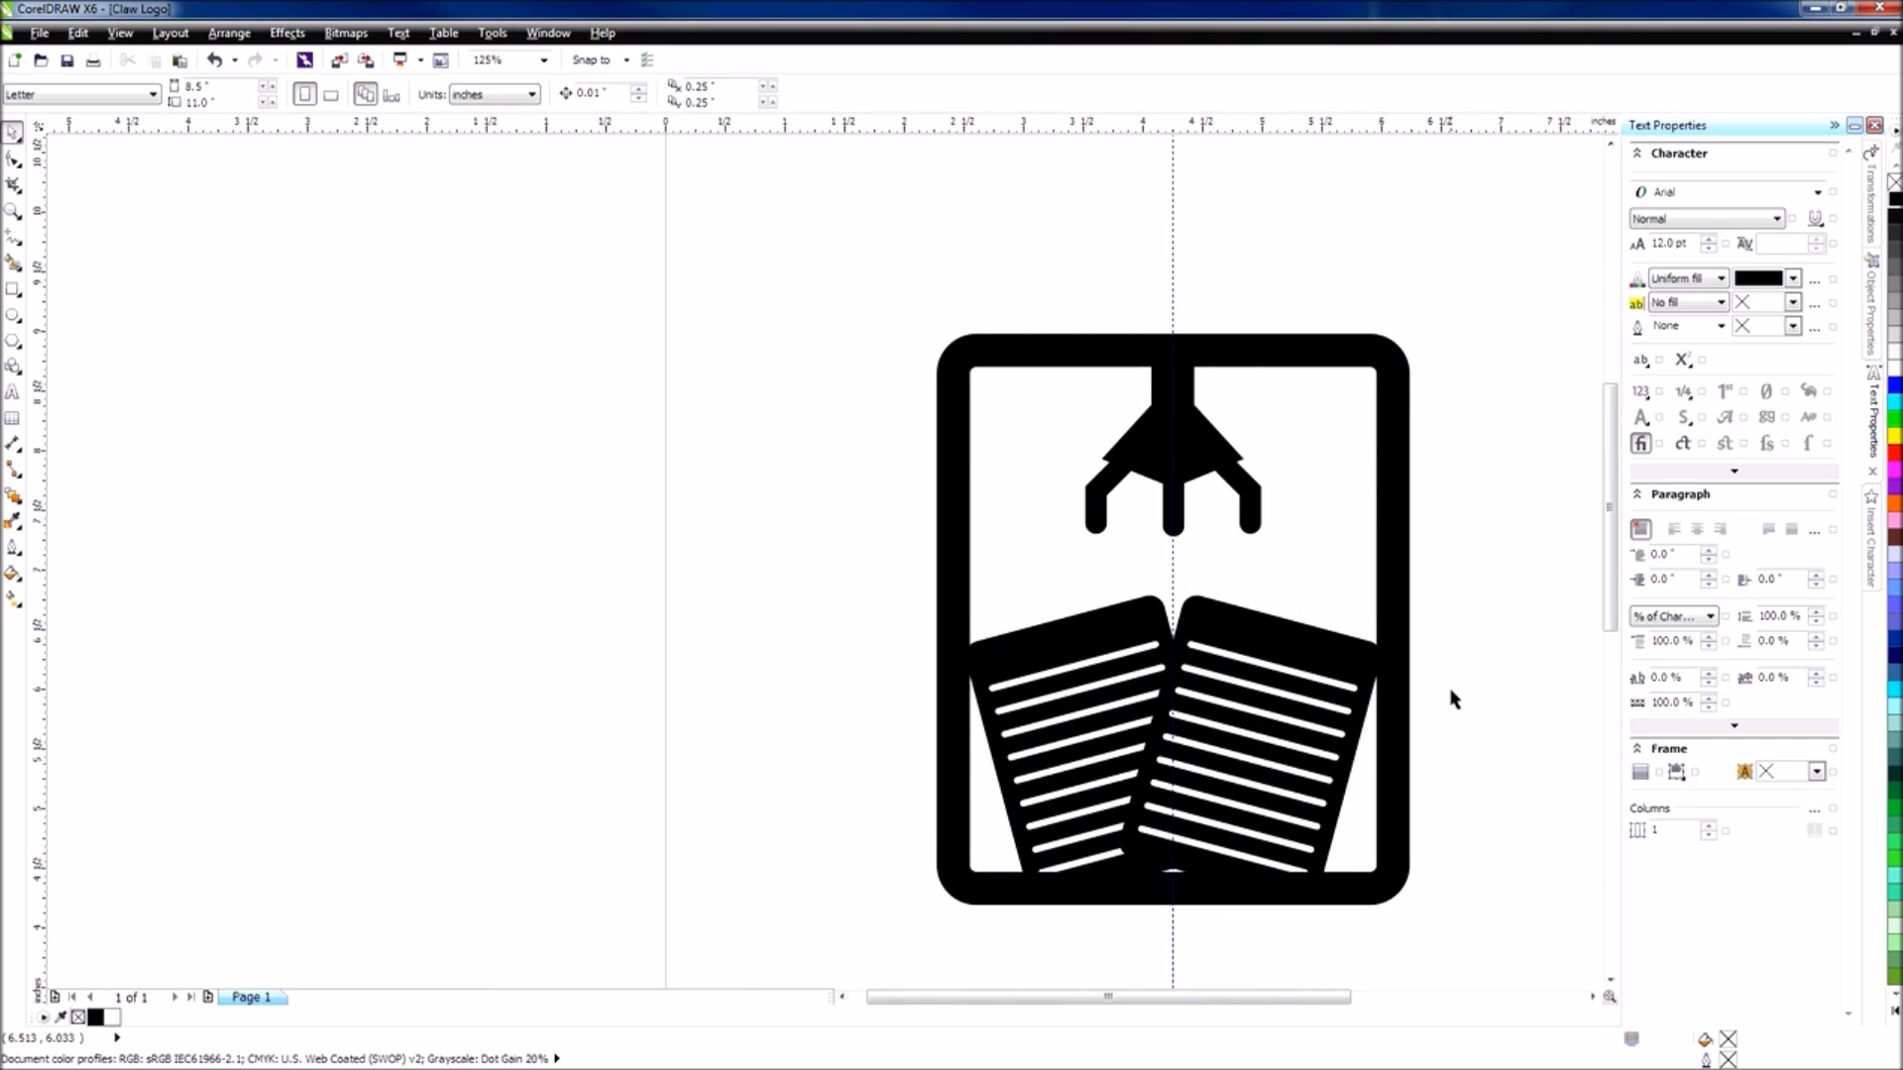
{"action": "left_click_drag", "start_coordinate": [1487, 944], "coordinate": [756, 288]}
{"action": "scroll", "coordinate": [783, 342], "scroll_direction": "down", "scroll_amount": 2}
{"action": "scroll", "coordinate": [1040, 525], "scroll_direction": "up", "scroll_amount": 2}
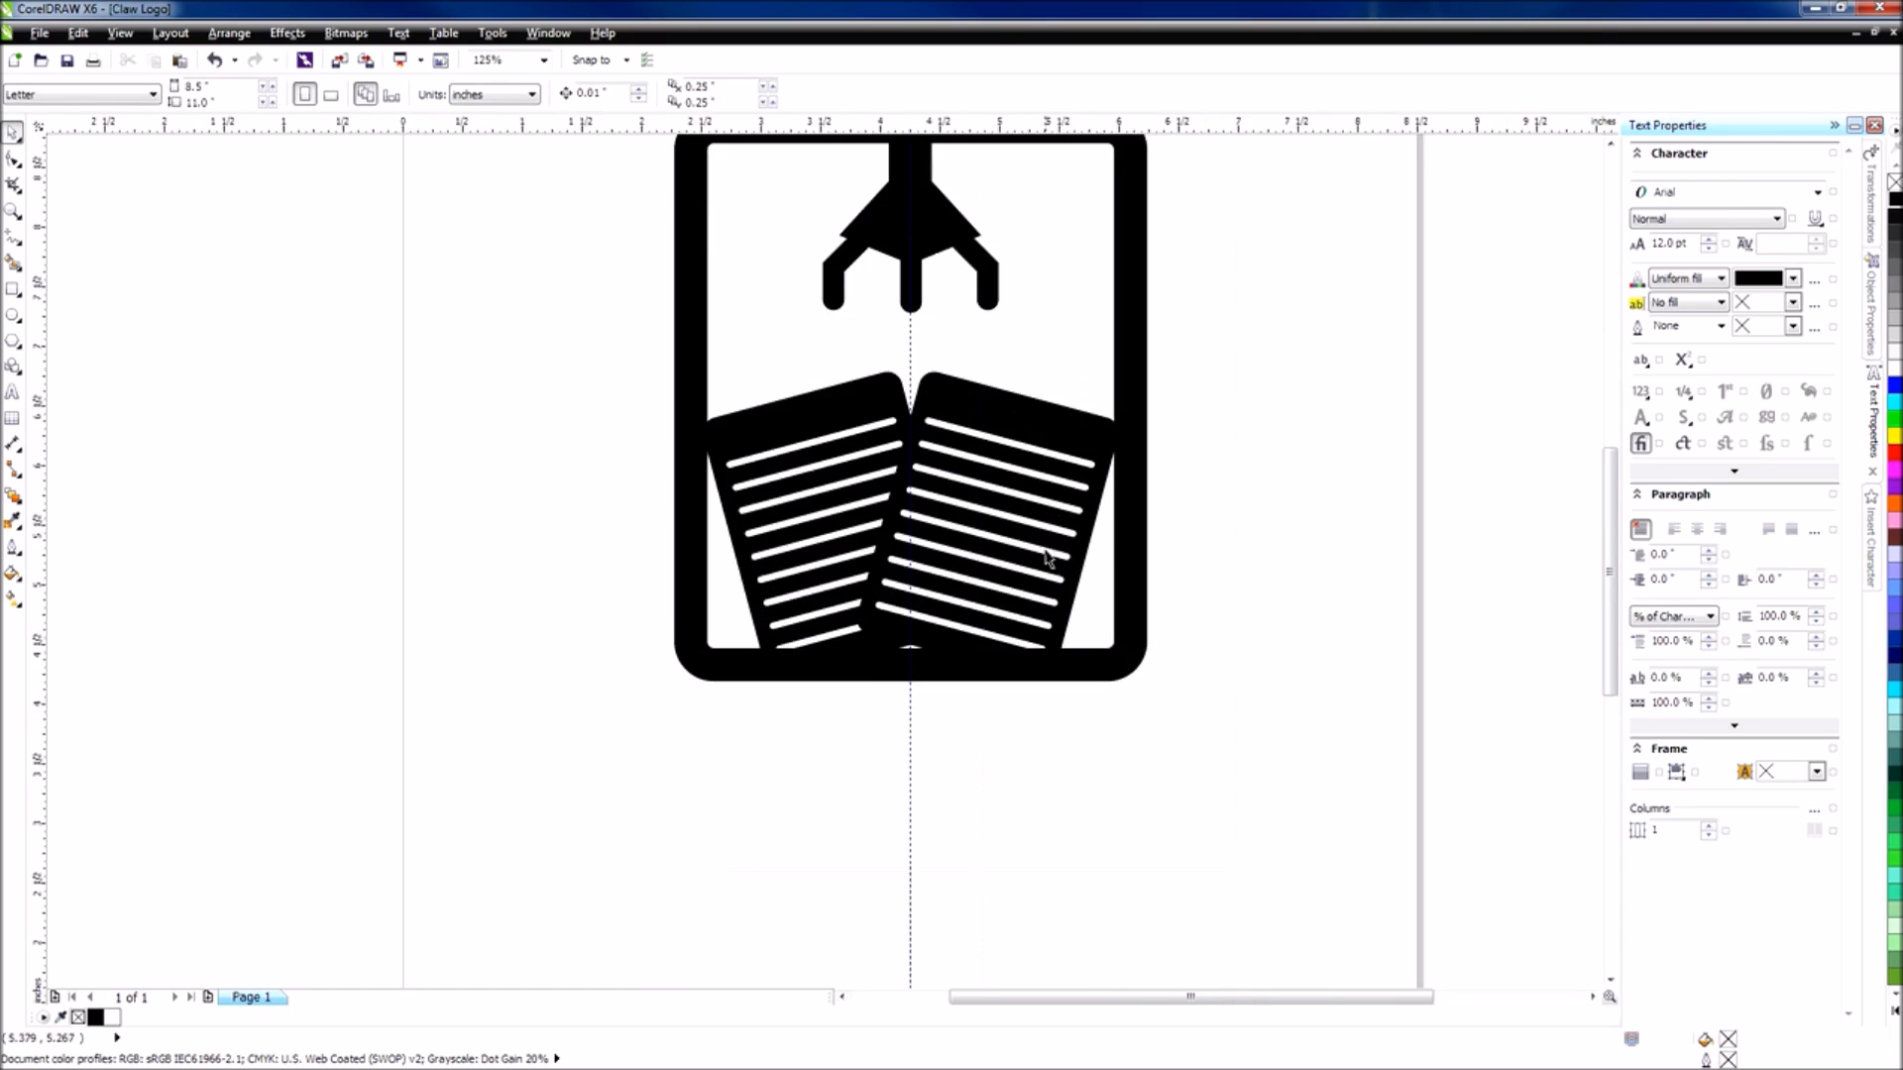
{"action": "scroll", "coordinate": [978, 399], "scroll_direction": "down", "scroll_amount": 2}
{"action": "scroll", "coordinate": [978, 399], "scroll_direction": "up", "scroll_amount": 2}
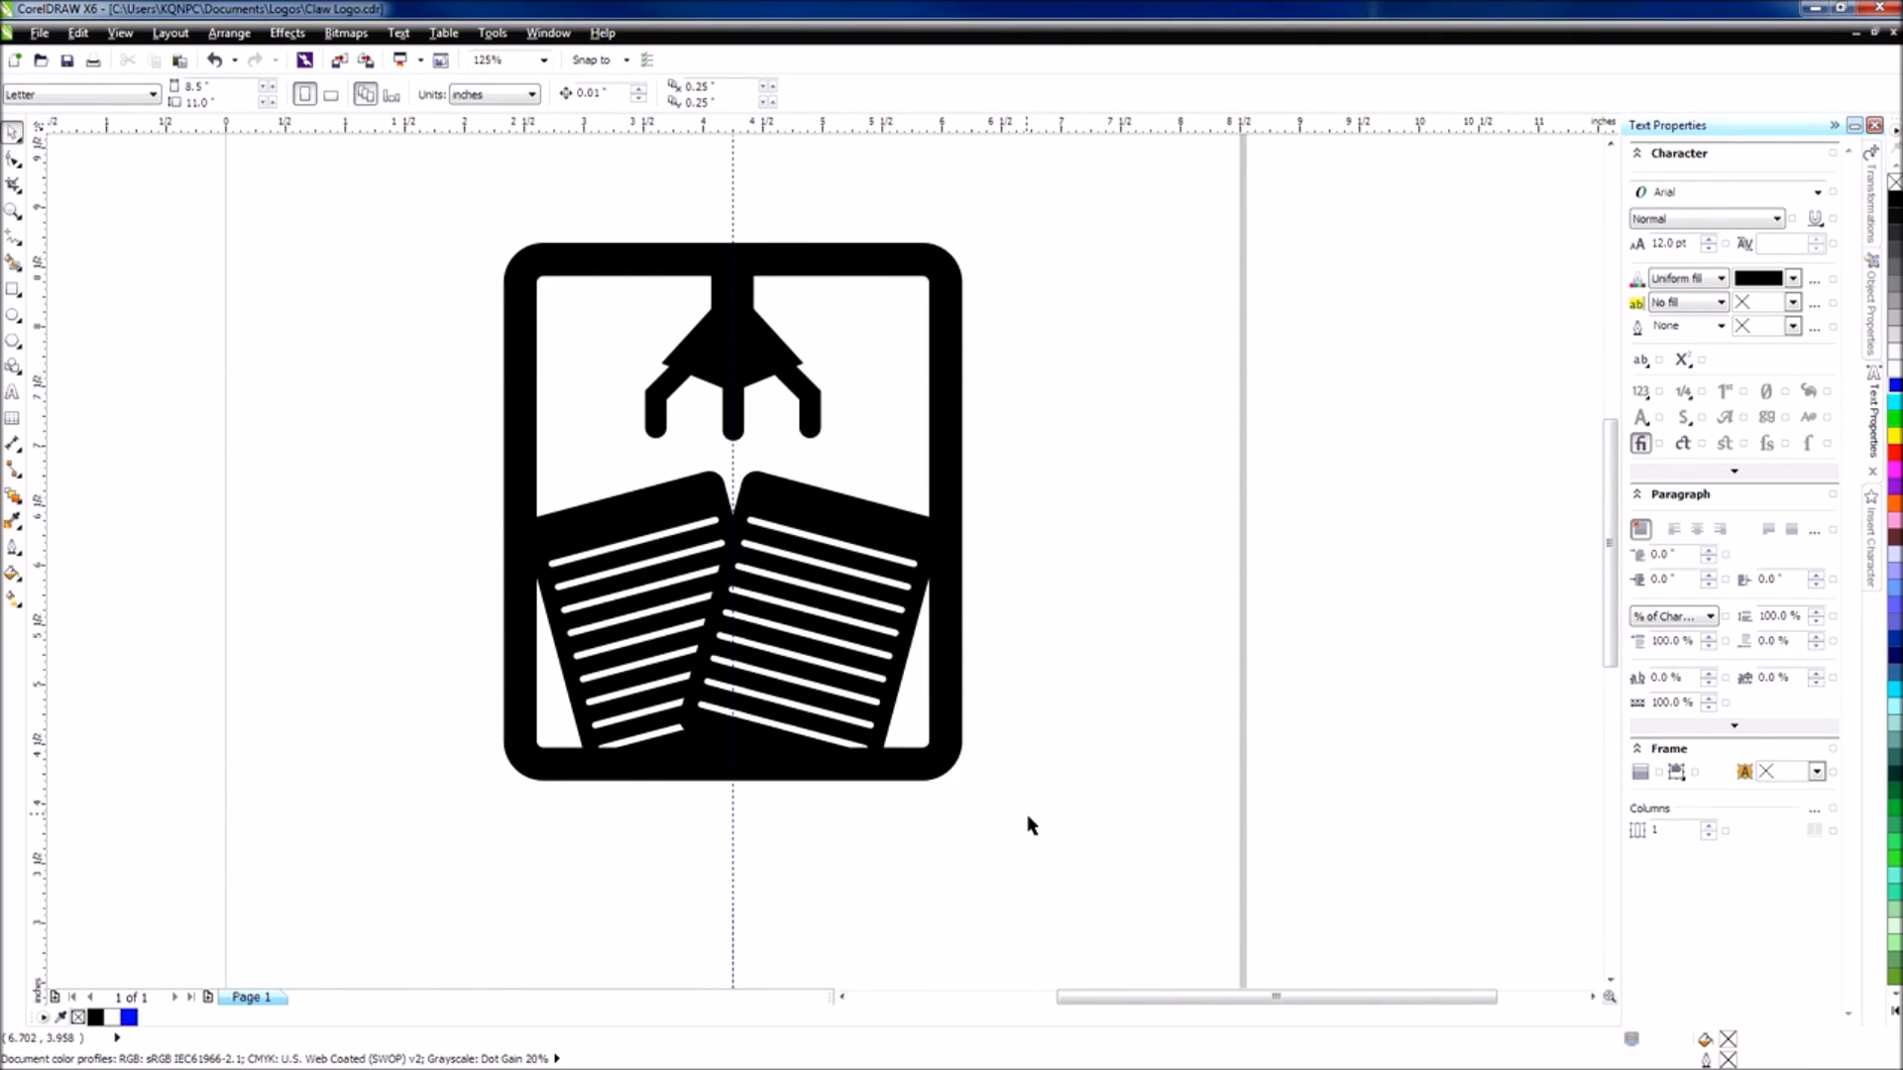
{"action": "left_click_drag", "start_coordinate": [1027, 825], "coordinate": [369, 199]}
{"action": "left_click_drag", "start_coordinate": [788, 263], "coordinate": [835, 245]}
{"action": "left_click", "coordinate": [1108, 406]}
{"action": "scroll", "coordinate": [1062, 485], "scroll_direction": "down", "scroll_amount": 2}
{"action": "scroll", "coordinate": [1041, 545], "scroll_direction": "up", "scroll_amount": 2}
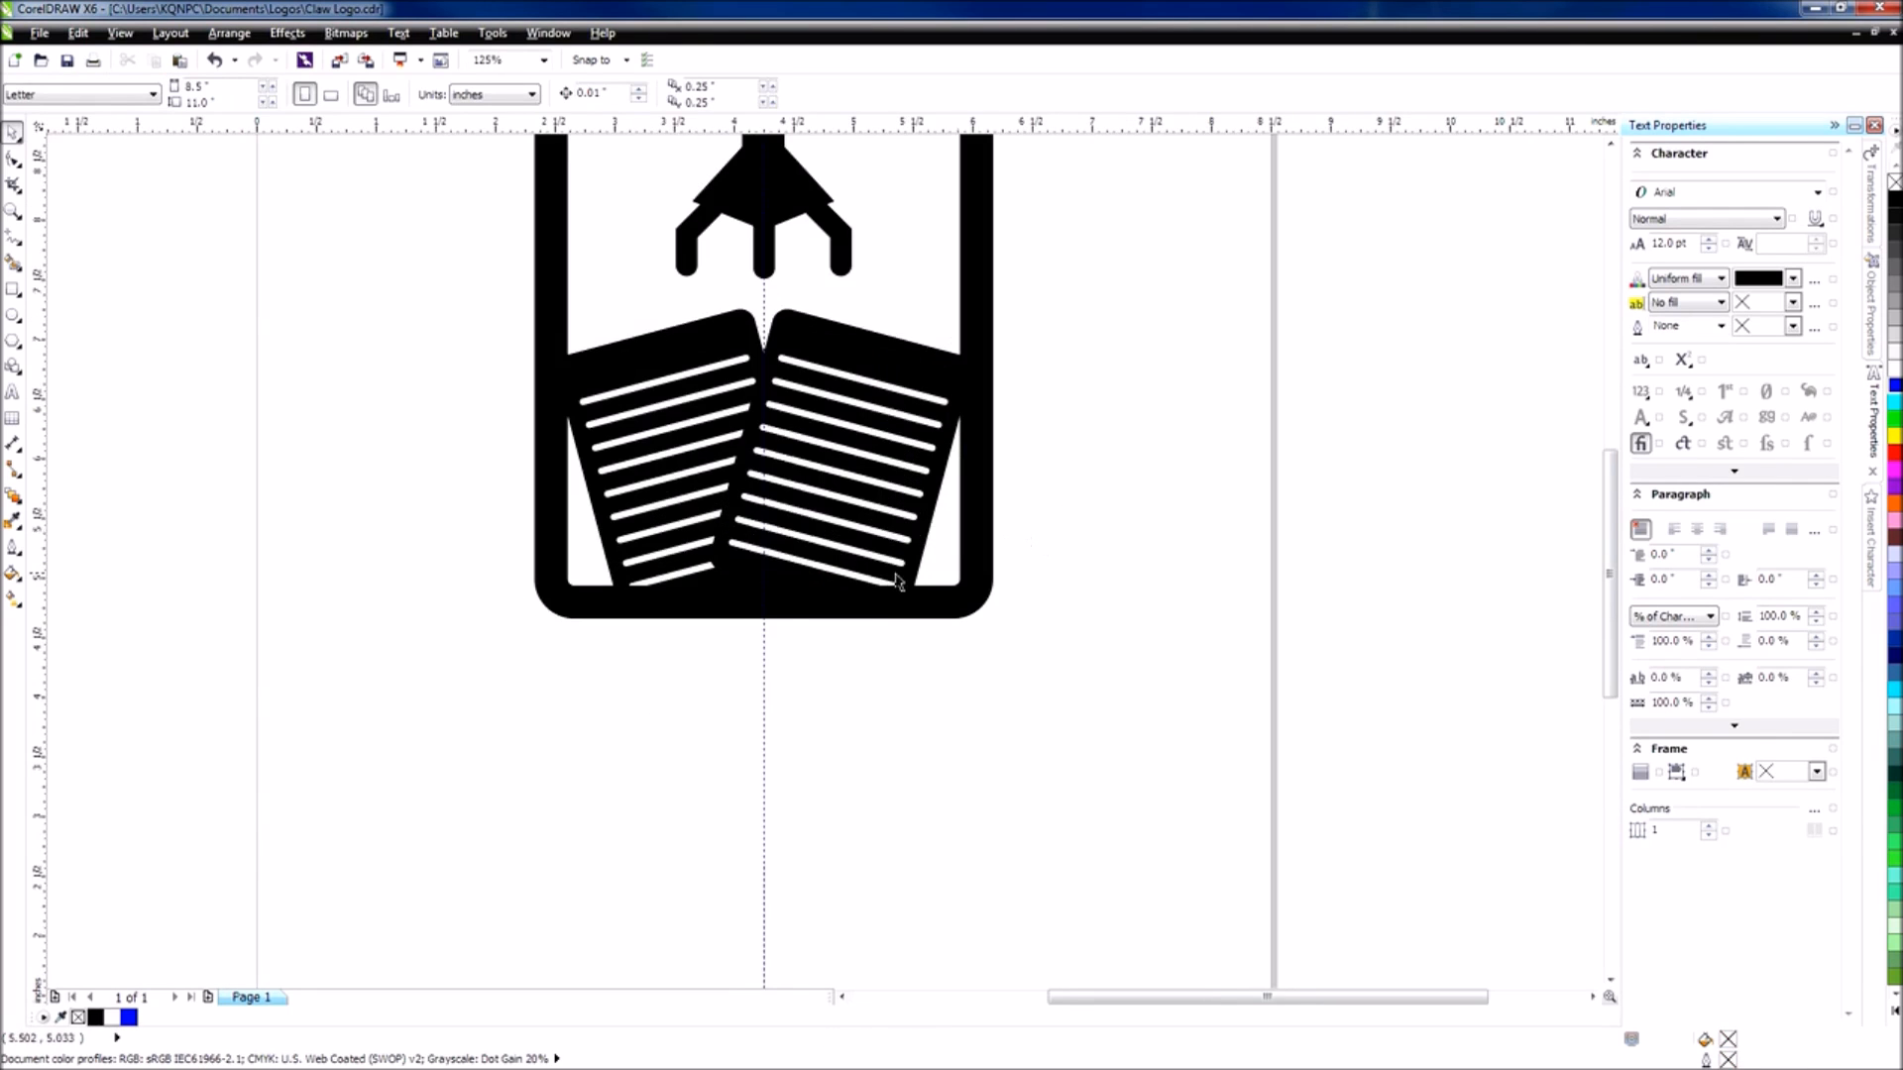
{"action": "scroll", "coordinate": [896, 608], "scroll_direction": "down", "scroll_amount": 2}
{"action": "scroll", "coordinate": [896, 701], "scroll_direction": "up", "scroll_amount": 2}
{"action": "scroll", "coordinate": [892, 602], "scroll_direction": "down", "scroll_amount": 1}
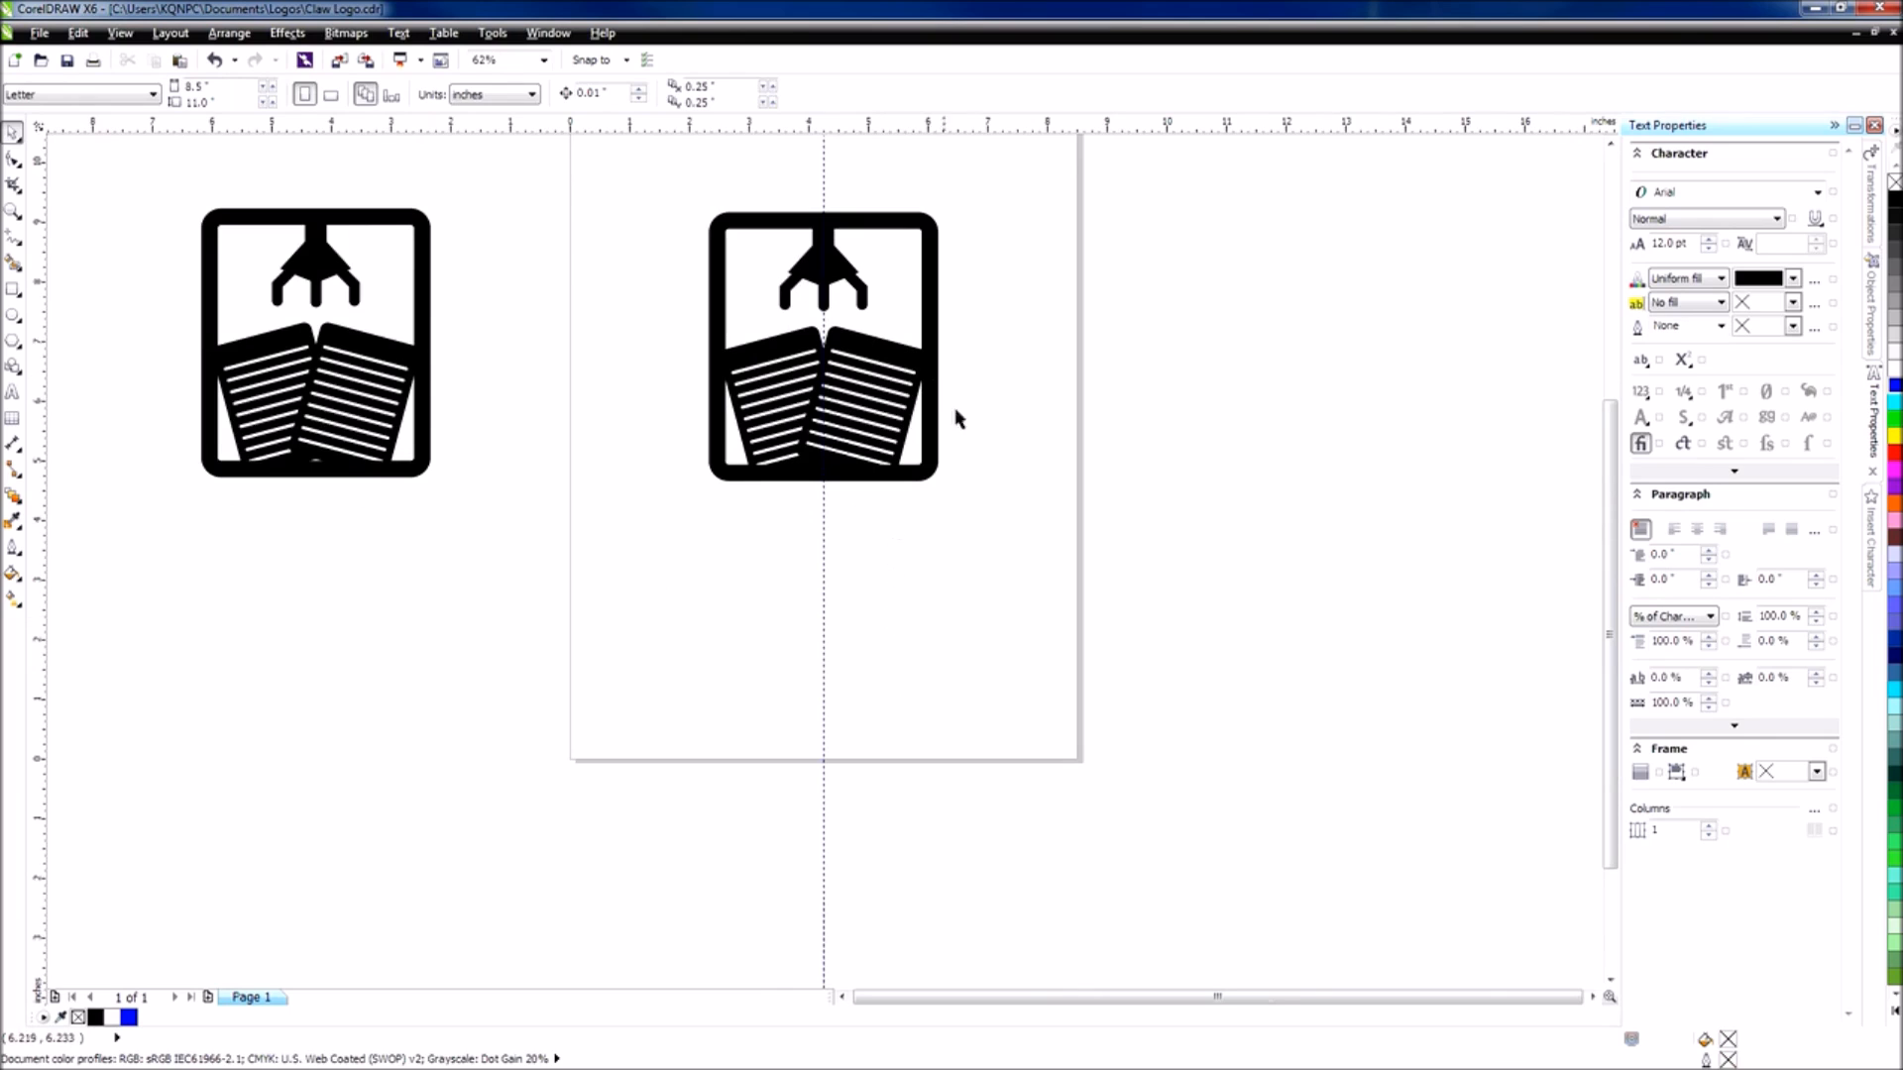
Add the artistic text CAREERCLAW in Arial below the logo on the page.
{"action": "left_click", "coordinate": [13, 395]}
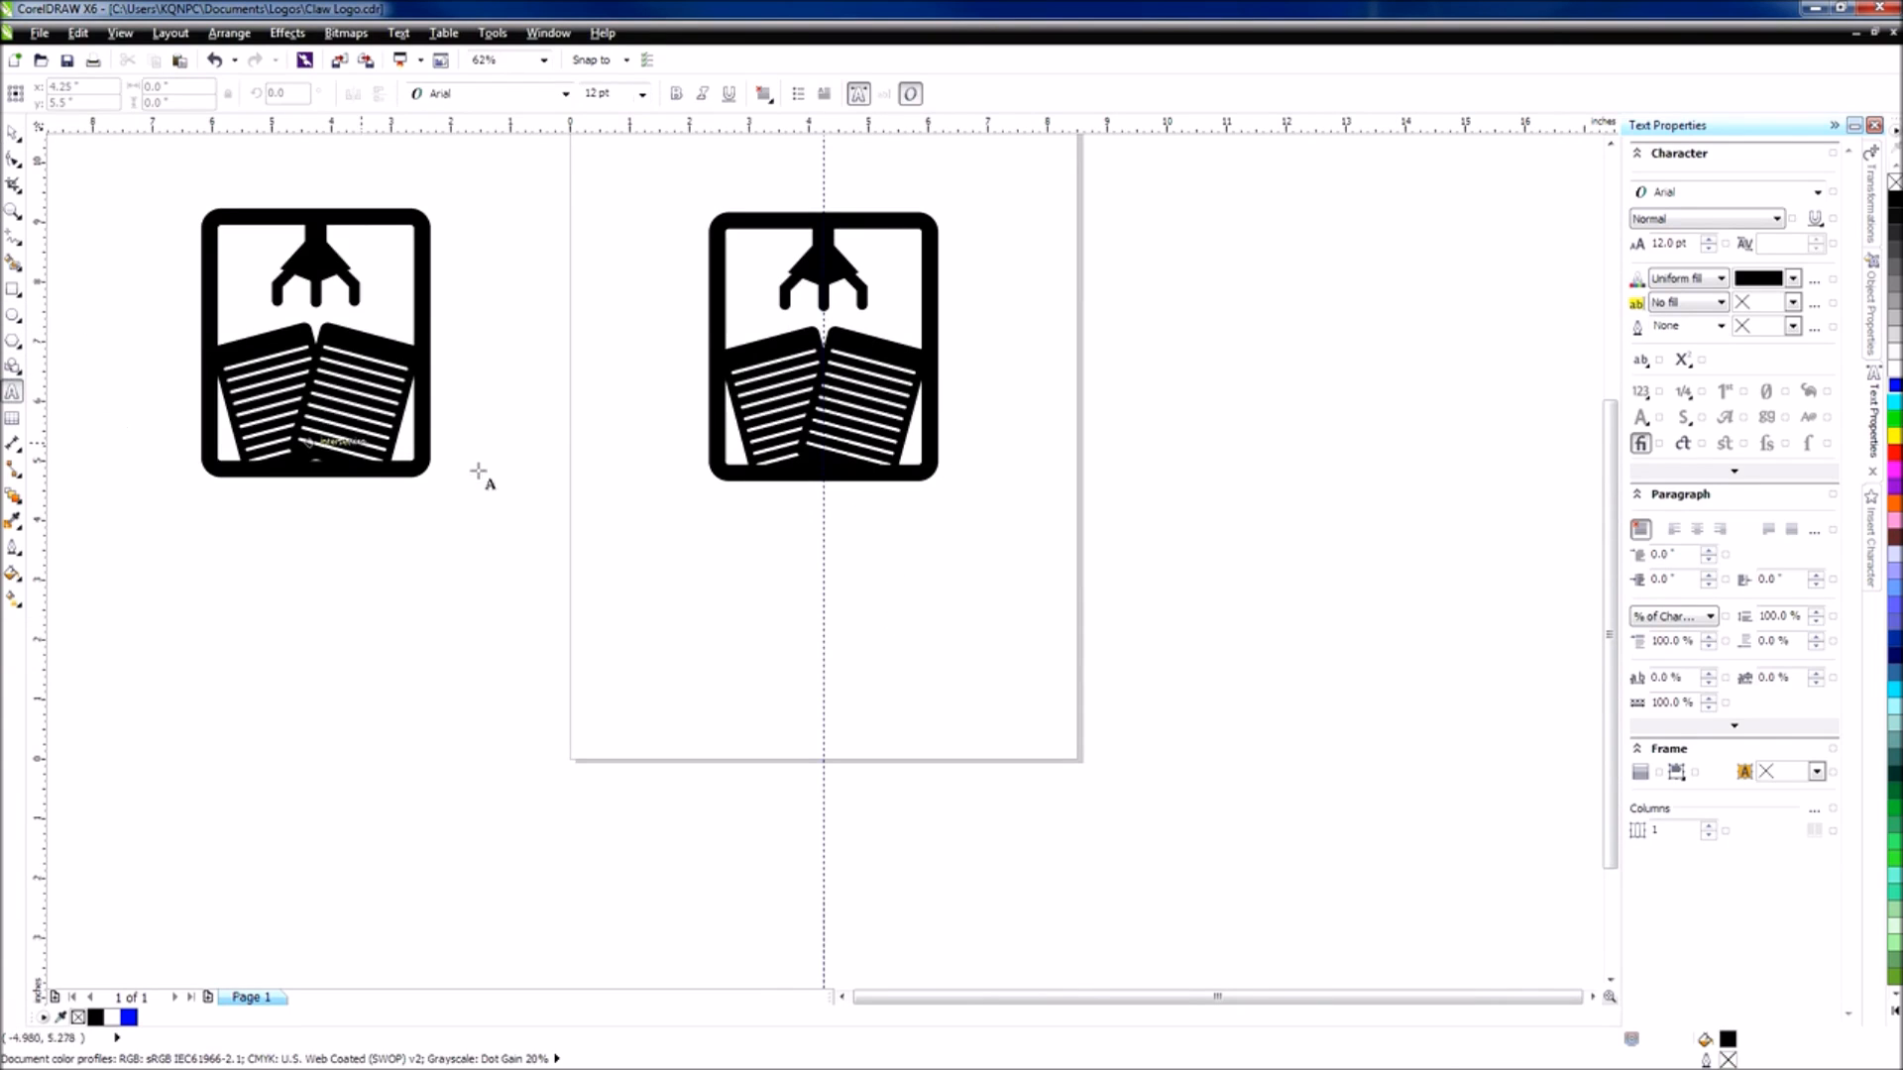
{"action": "left_click", "coordinate": [819, 552]}
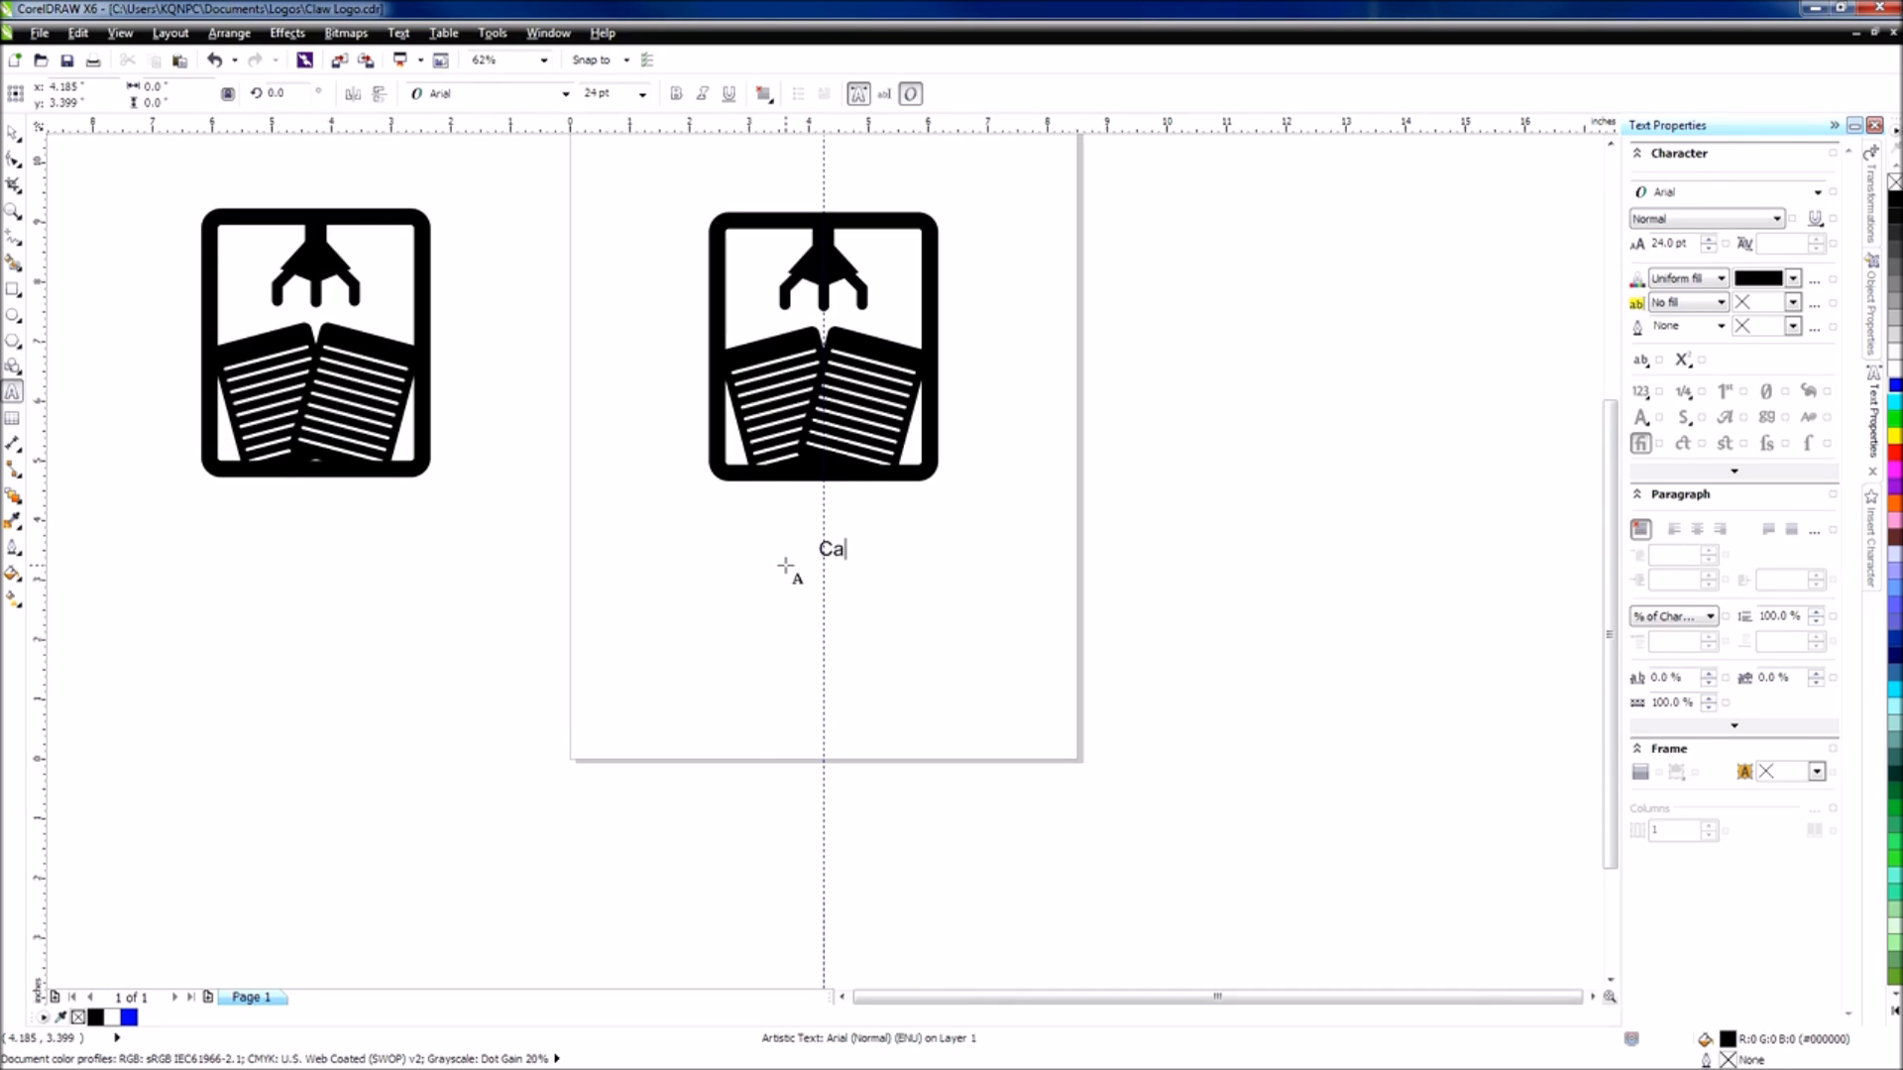
{"action": "type", "text": "CAREERCLAW"}
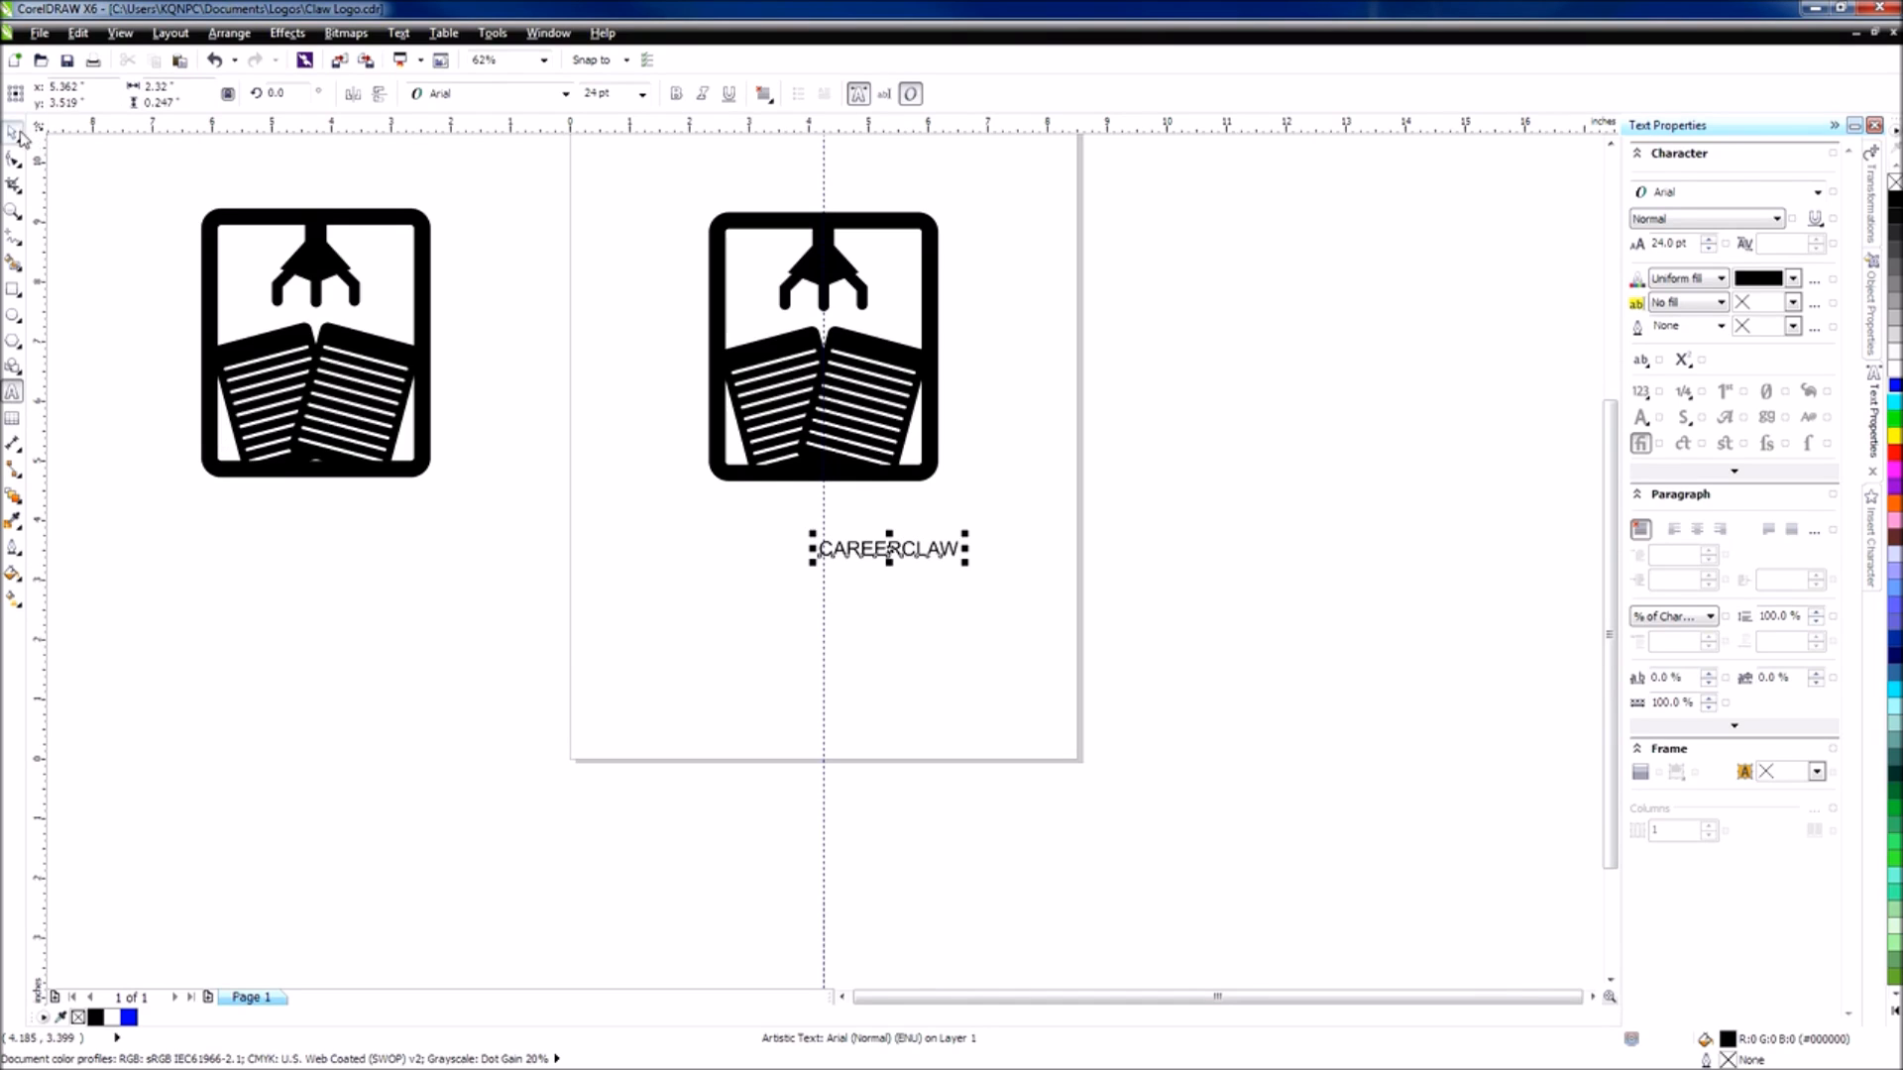
Centre the CAREERCLAW text on the guideline just beneath the logo and enlarge it to about 8.2 inches wide.
{"action": "key", "text": "p"}
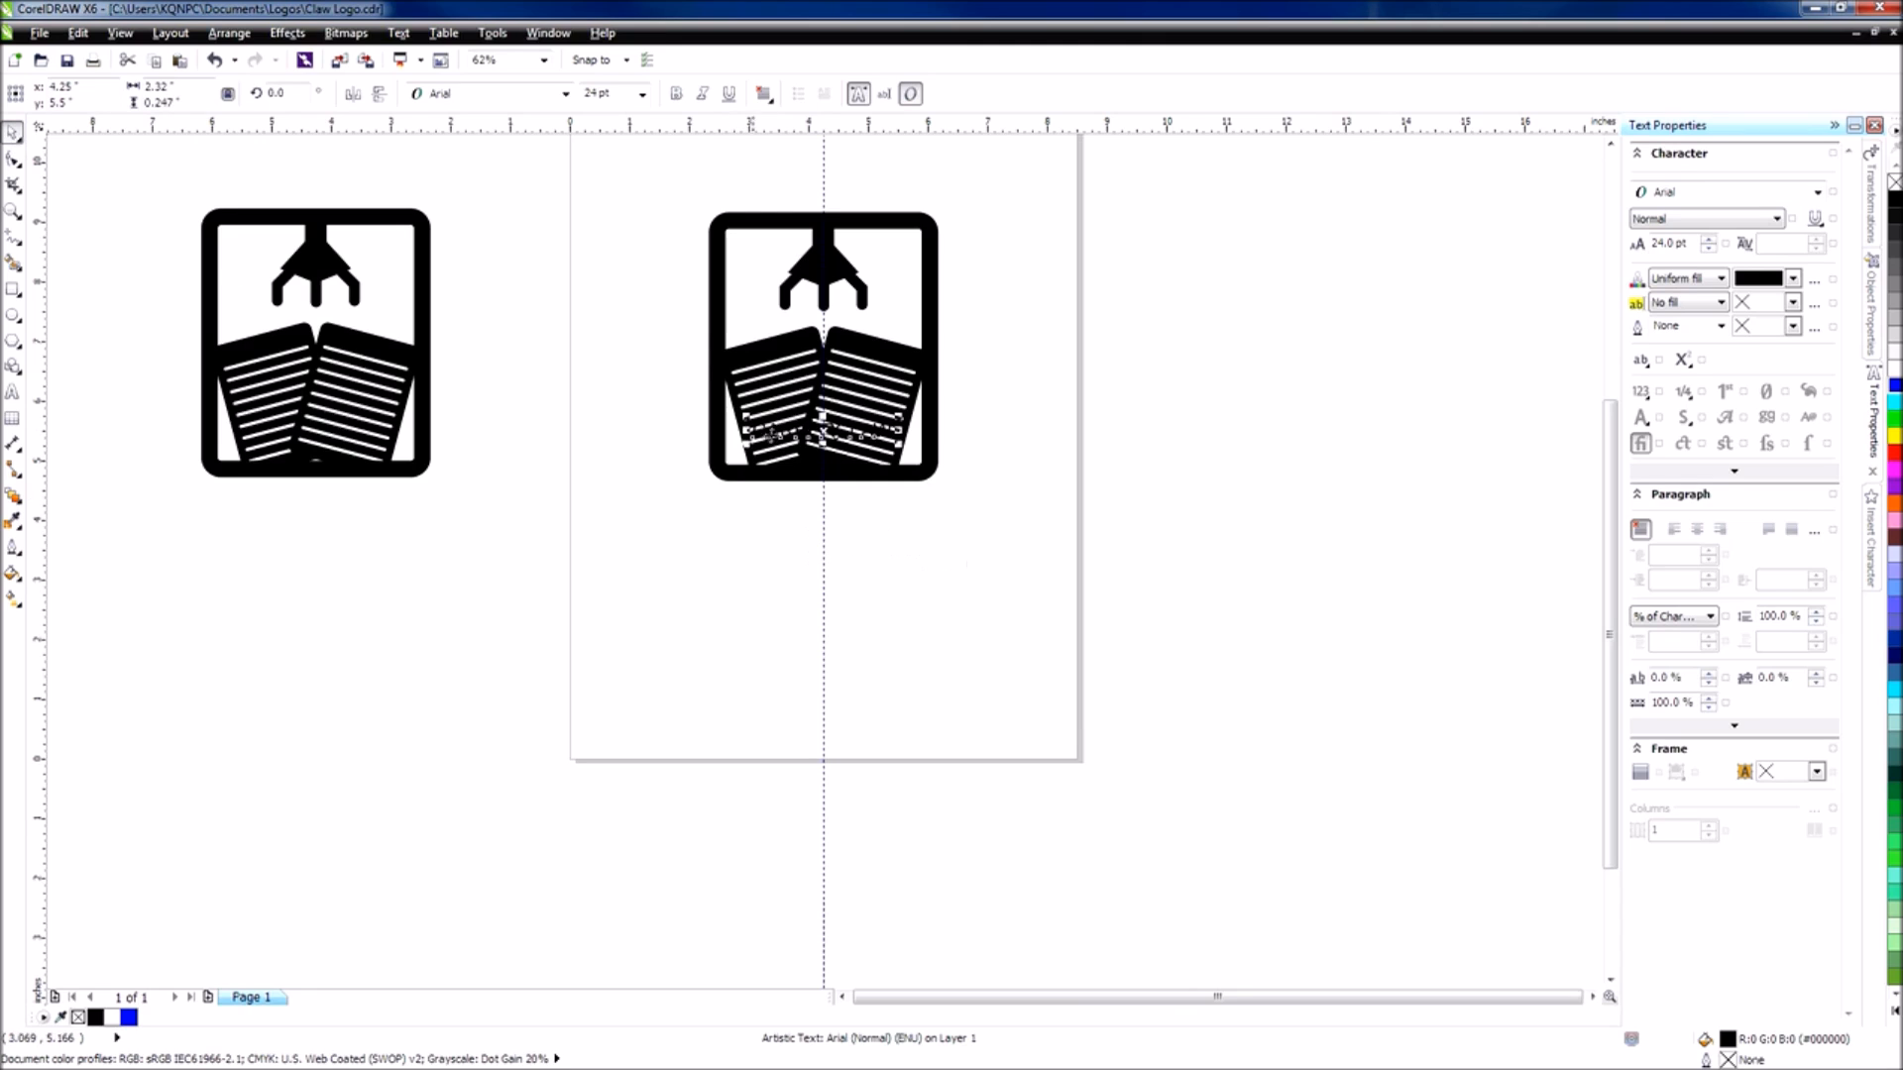
{"action": "left_click_drag", "start_coordinate": [825, 433], "coordinate": [1073, 668]}
{"action": "left_click", "coordinate": [883, 632]}
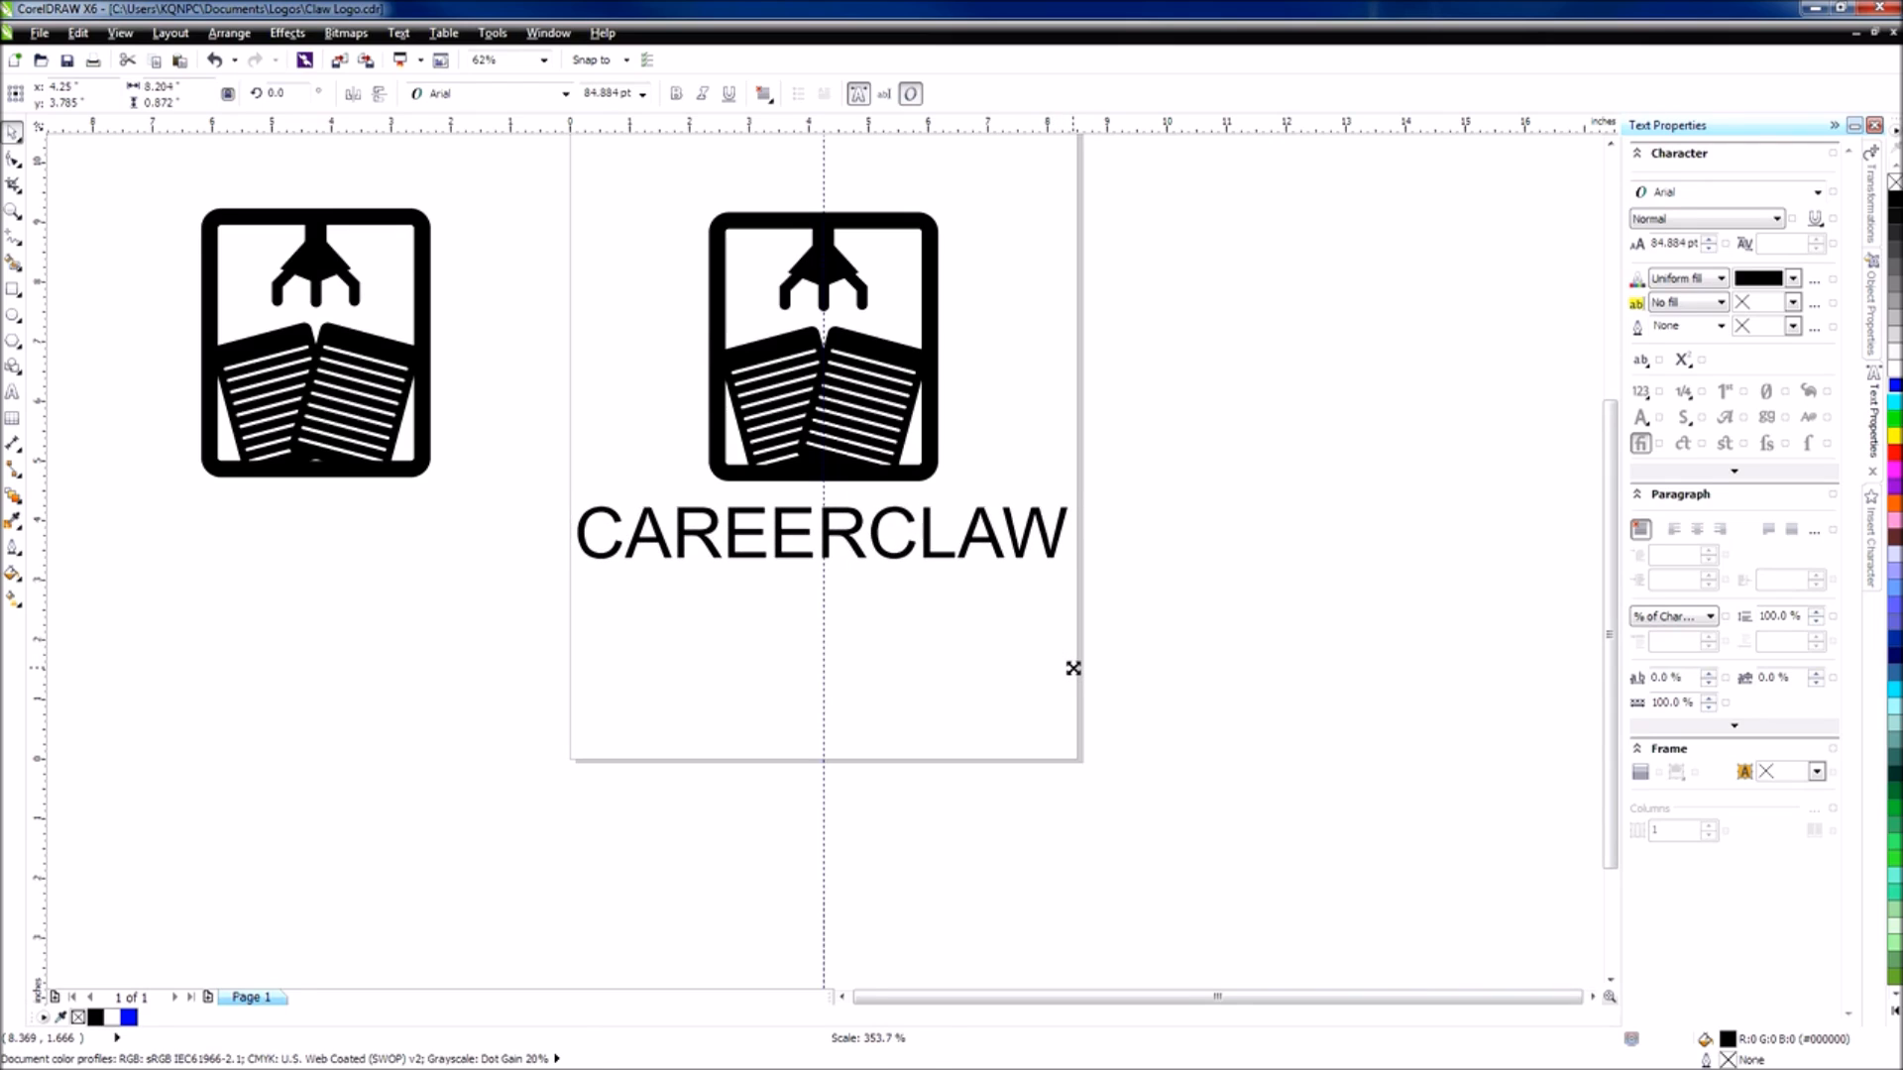
{"action": "left_click_drag", "start_coordinate": [1073, 667], "coordinate": [1073, 667]}
Change the font of the CAREERCLAW text to Lato Black.
{"action": "left_click", "coordinate": [462, 97]}
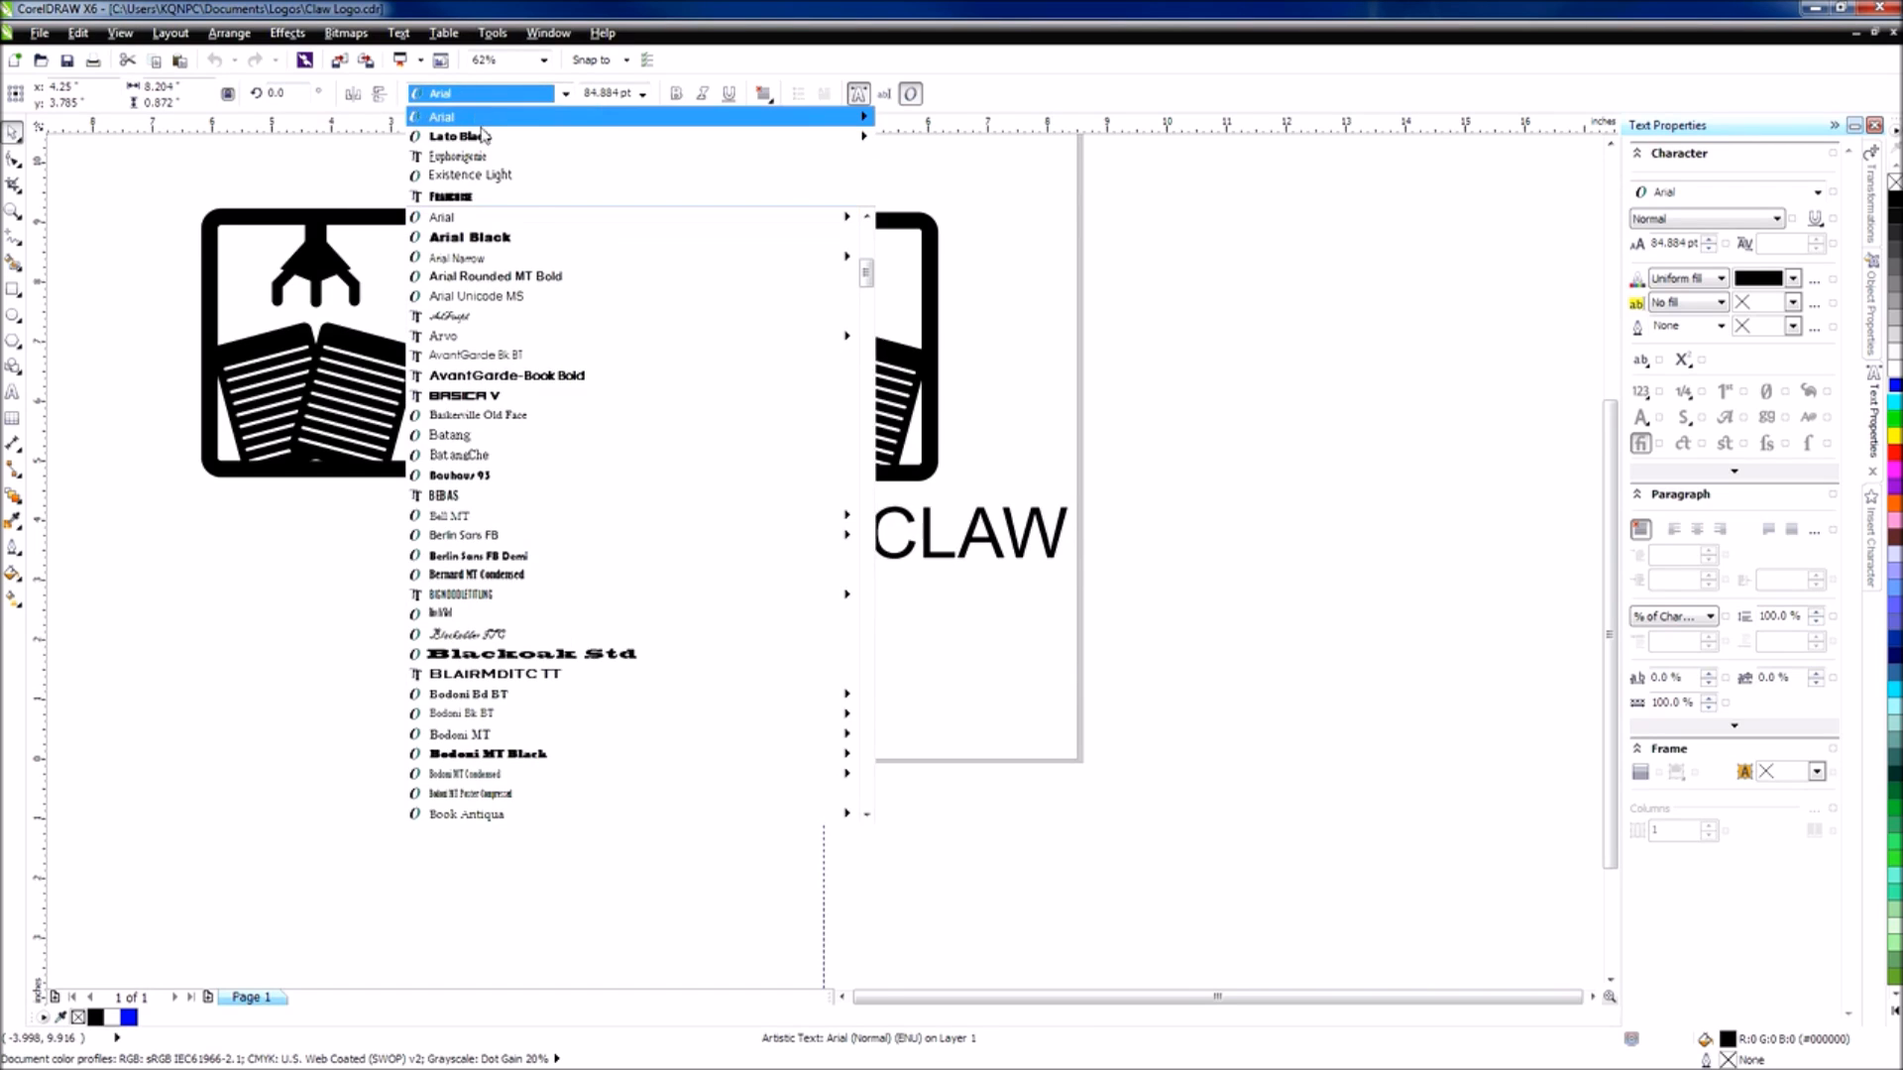
{"action": "left_click_drag", "start_coordinate": [865, 280], "coordinate": [866, 312]}
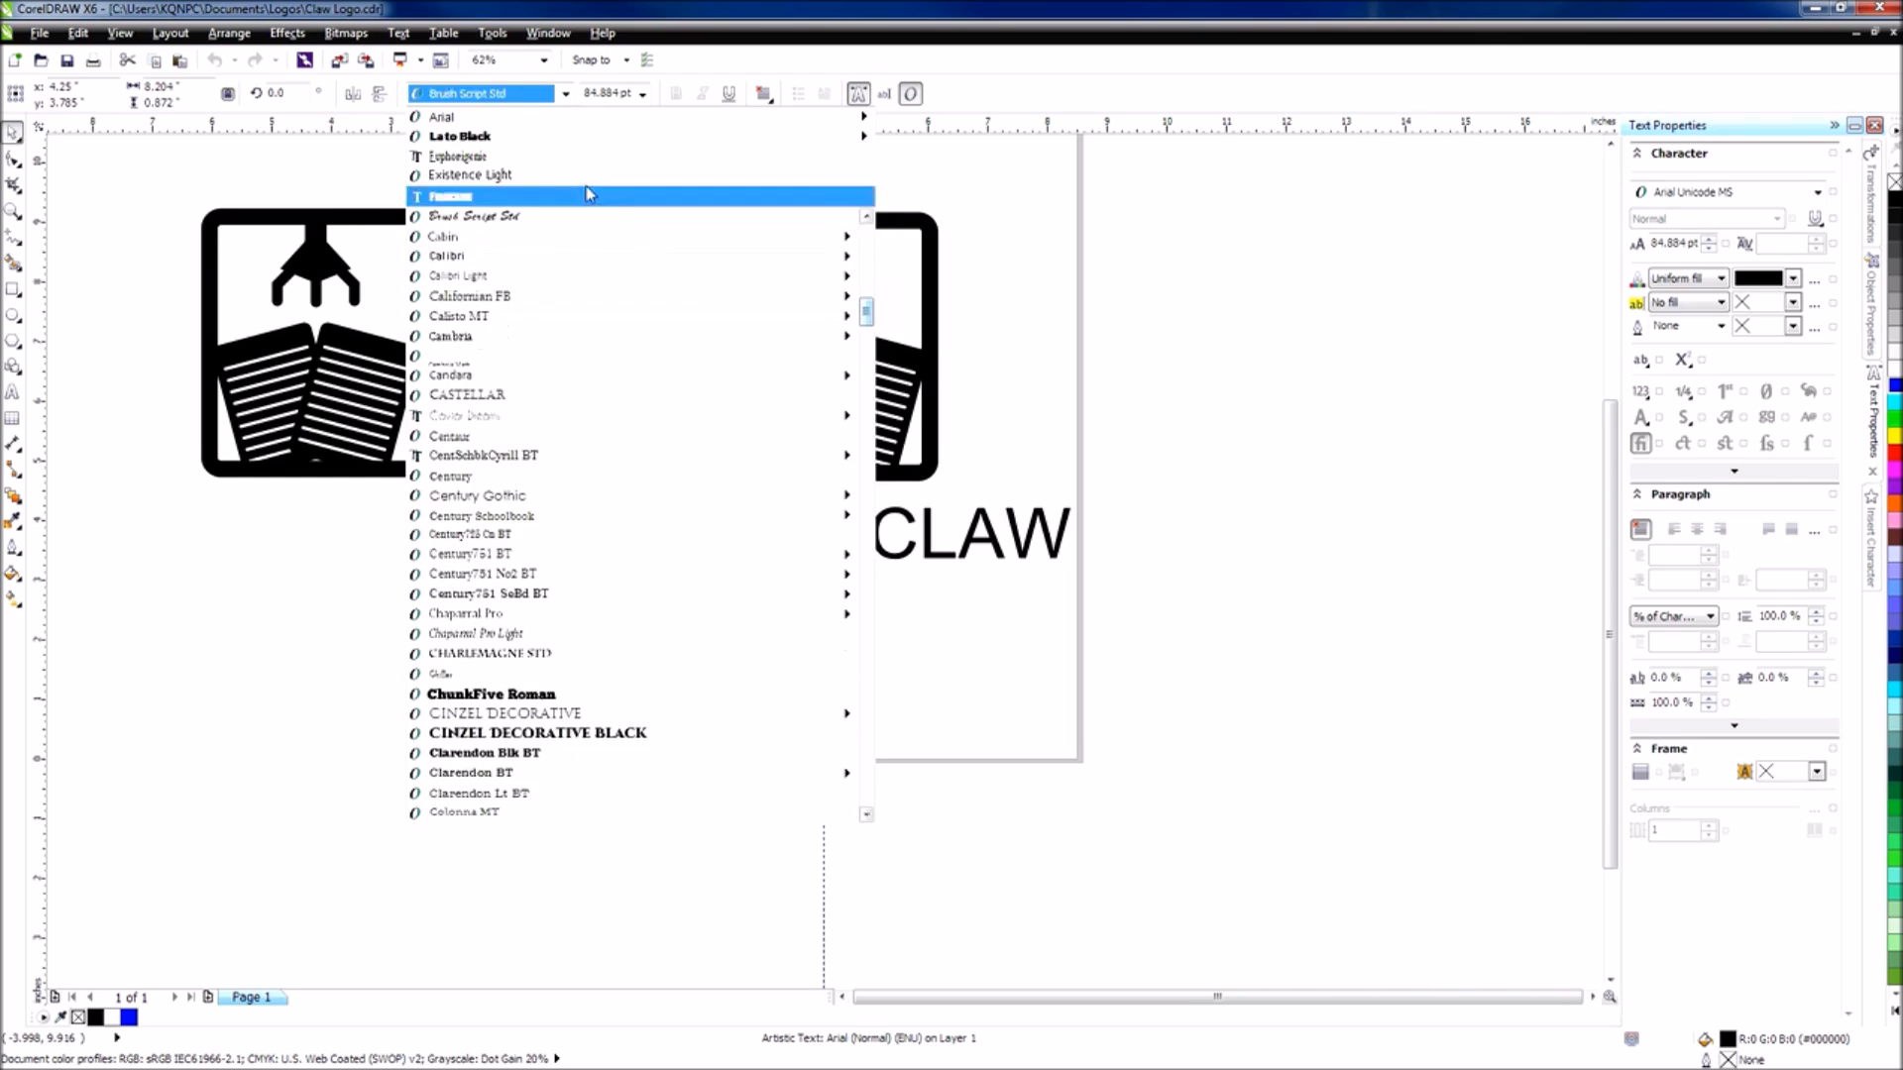
{"action": "left_click", "coordinate": [506, 97]}
{"action": "type", "text": "L"}
{"action": "key", "text": "Return"}
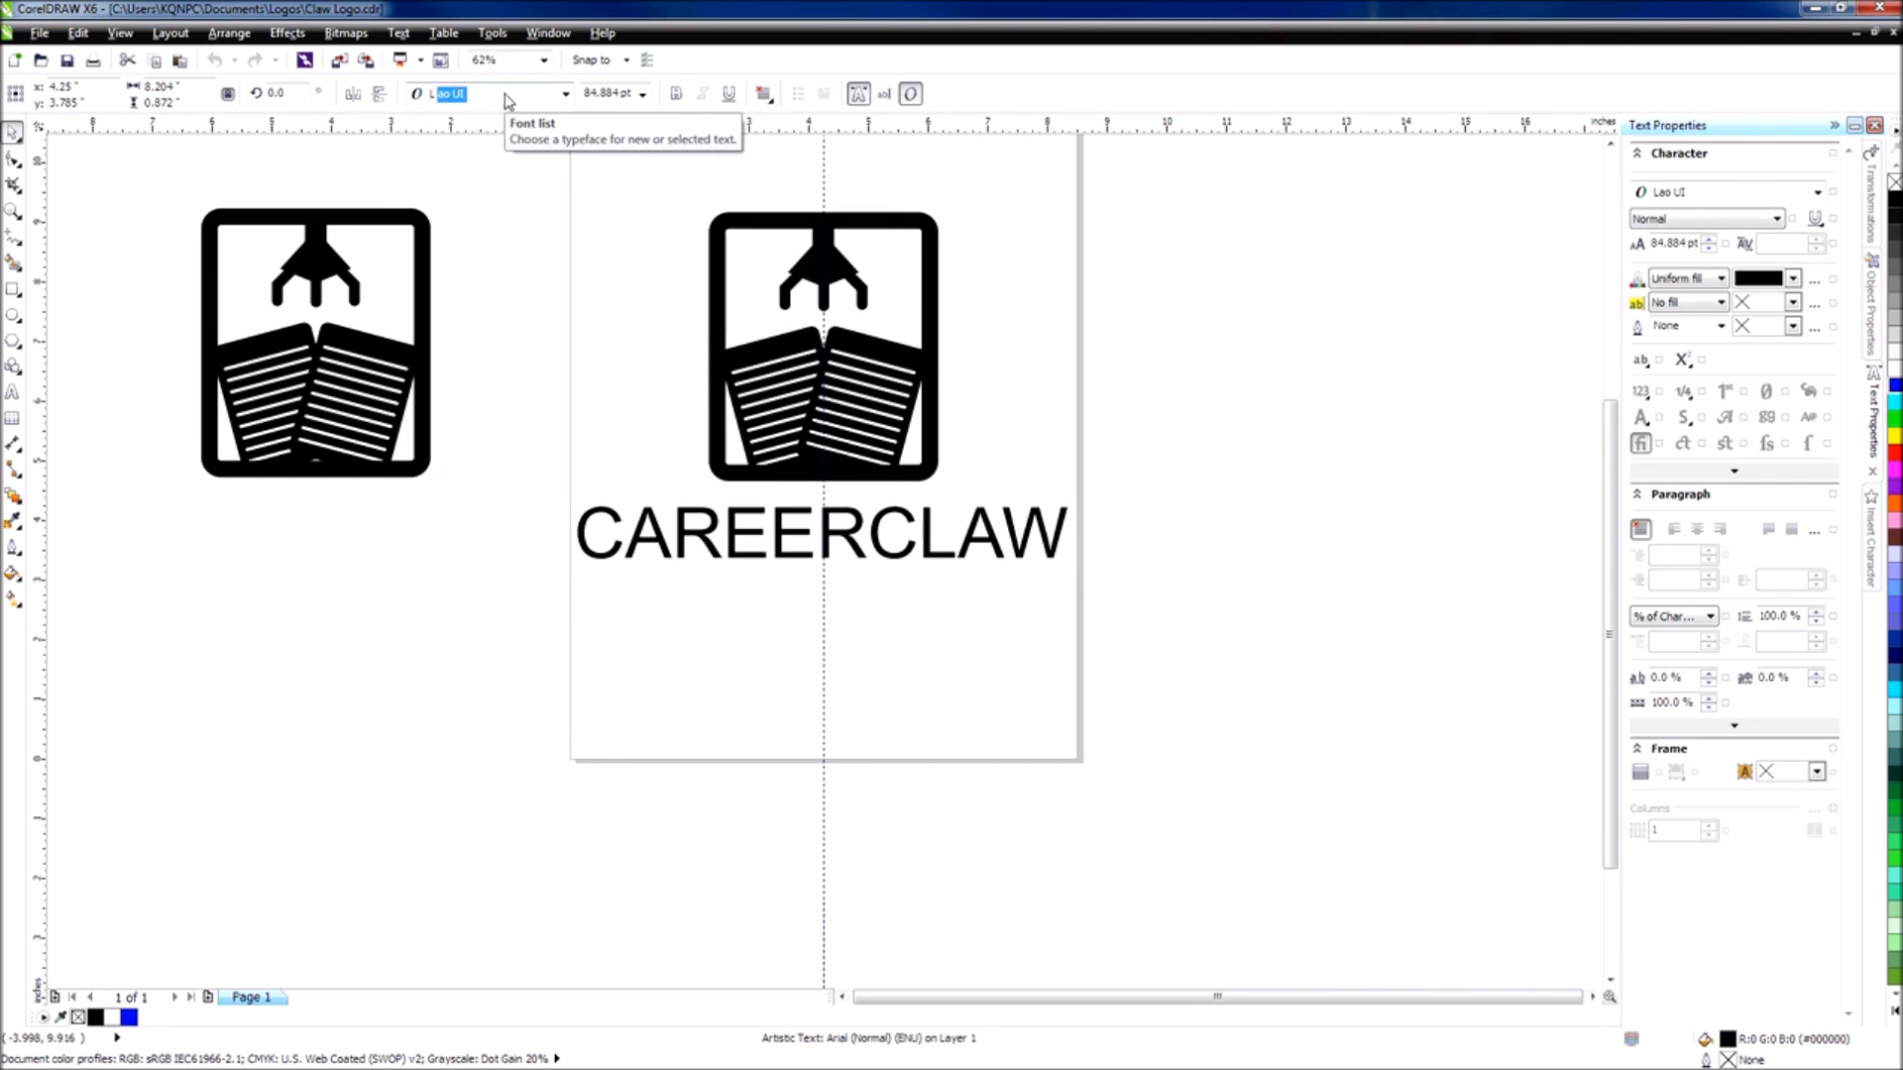
{"action": "type", "text": "o"}
{"action": "left_click", "coordinate": [476, 99]}
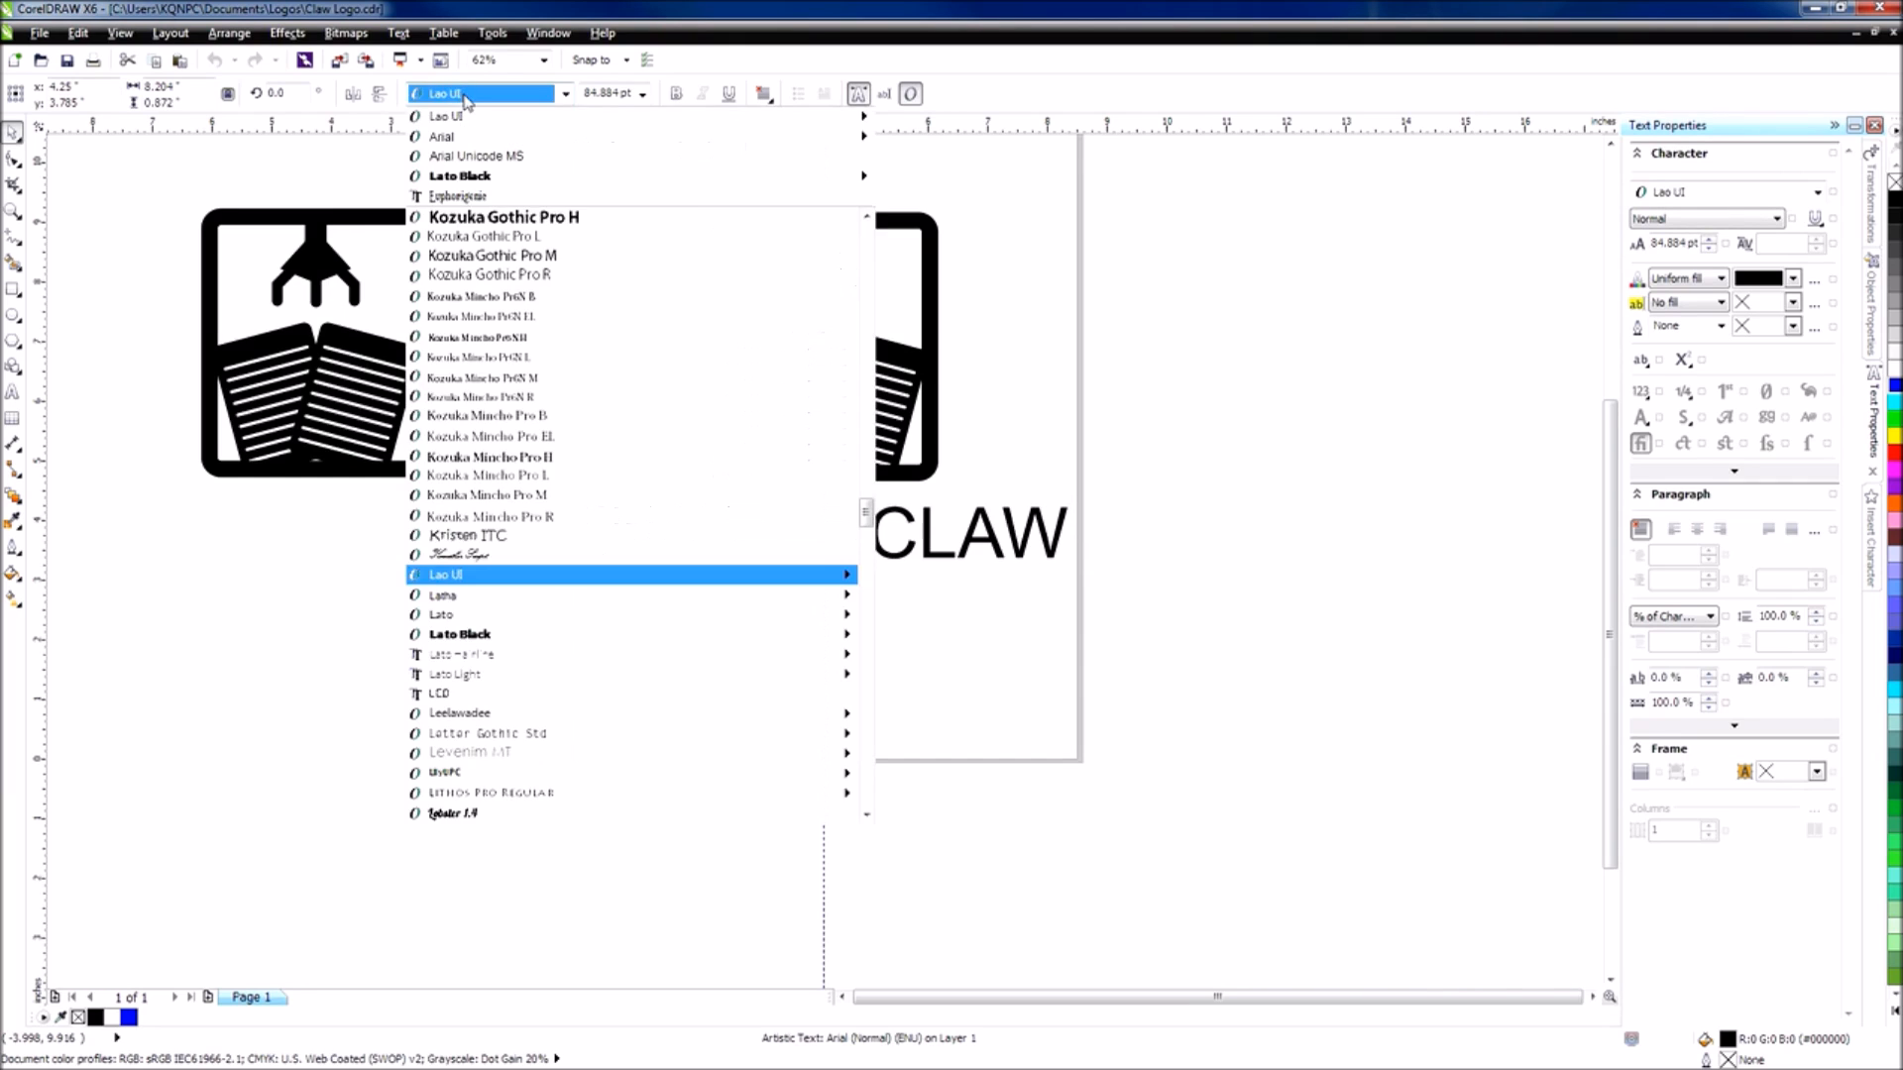
{"action": "left_click", "coordinate": [482, 177]}
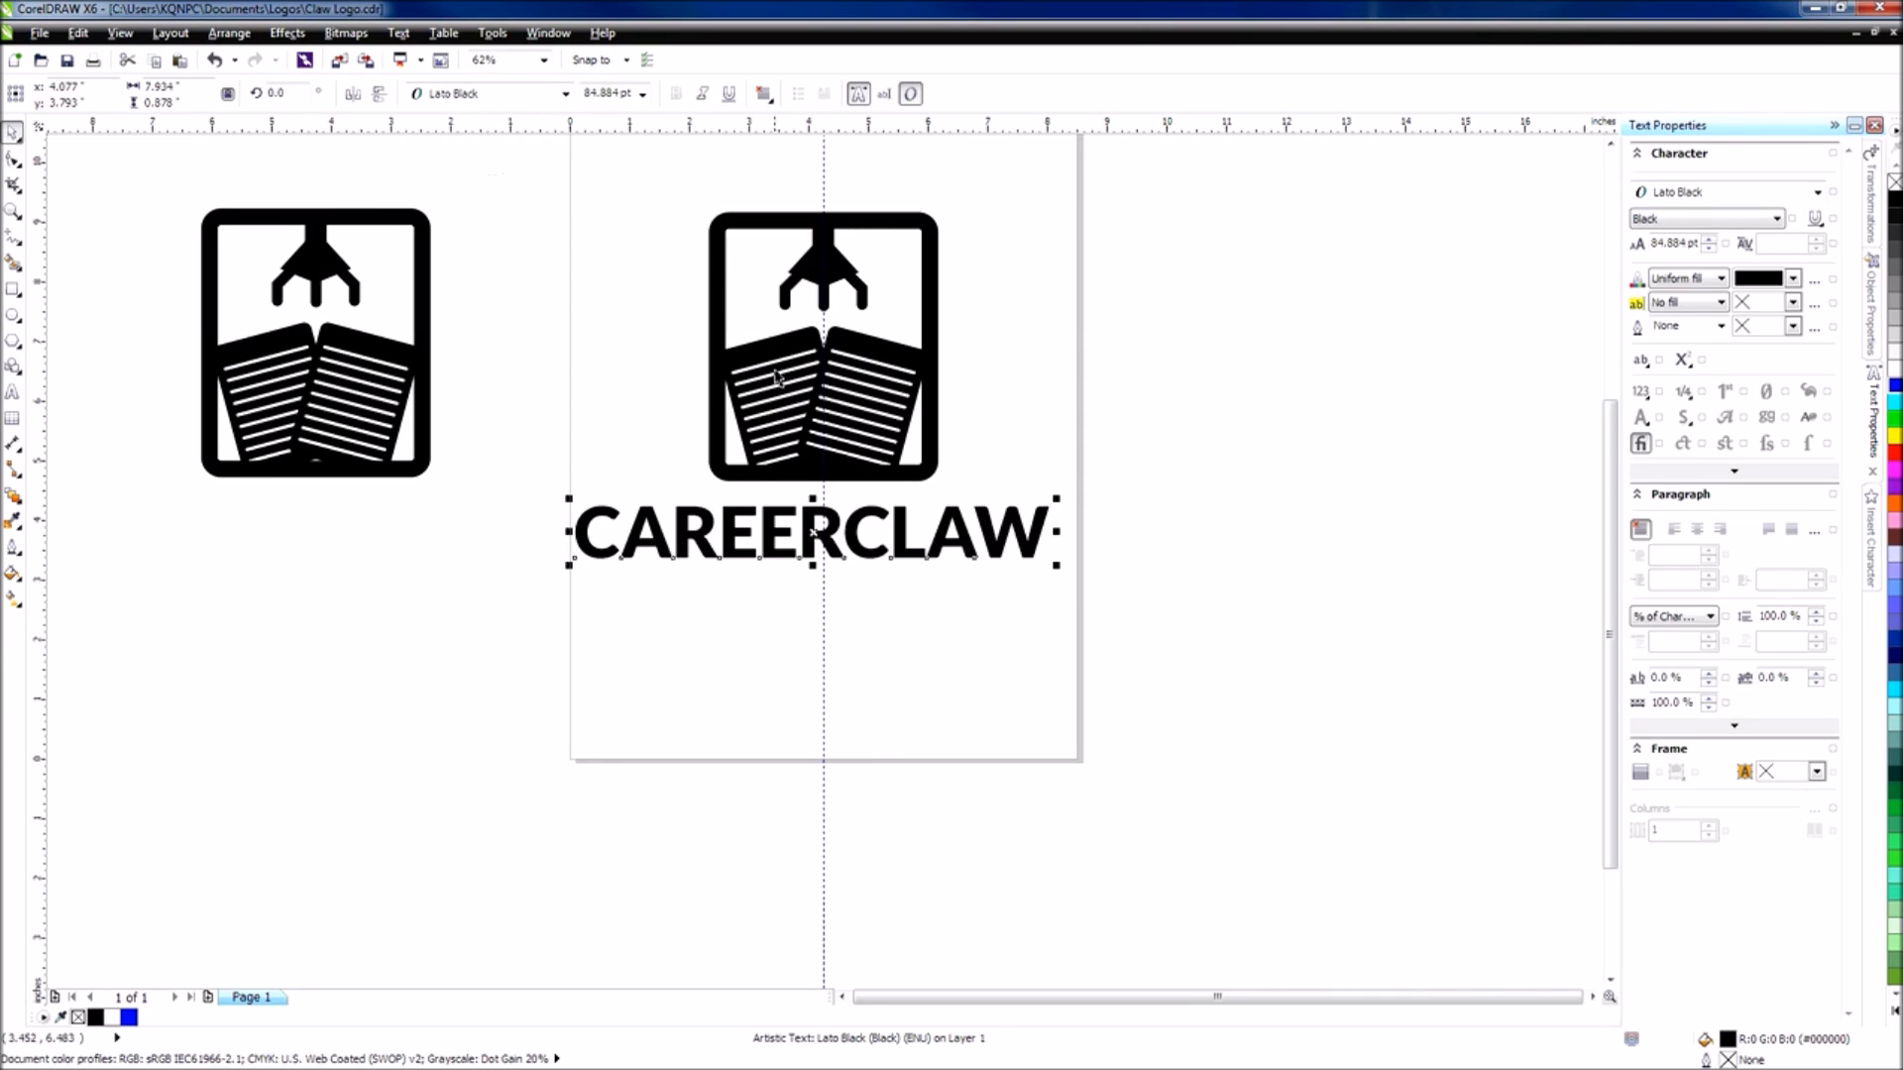
Recentre the CAREERCLAW text on the guideline beneath the logo and enlarge it to about 9.9 inches wide.
{"action": "left_click", "coordinate": [689, 665]}
{"action": "left_click", "coordinate": [807, 534]}
{"action": "key", "text": "p"}
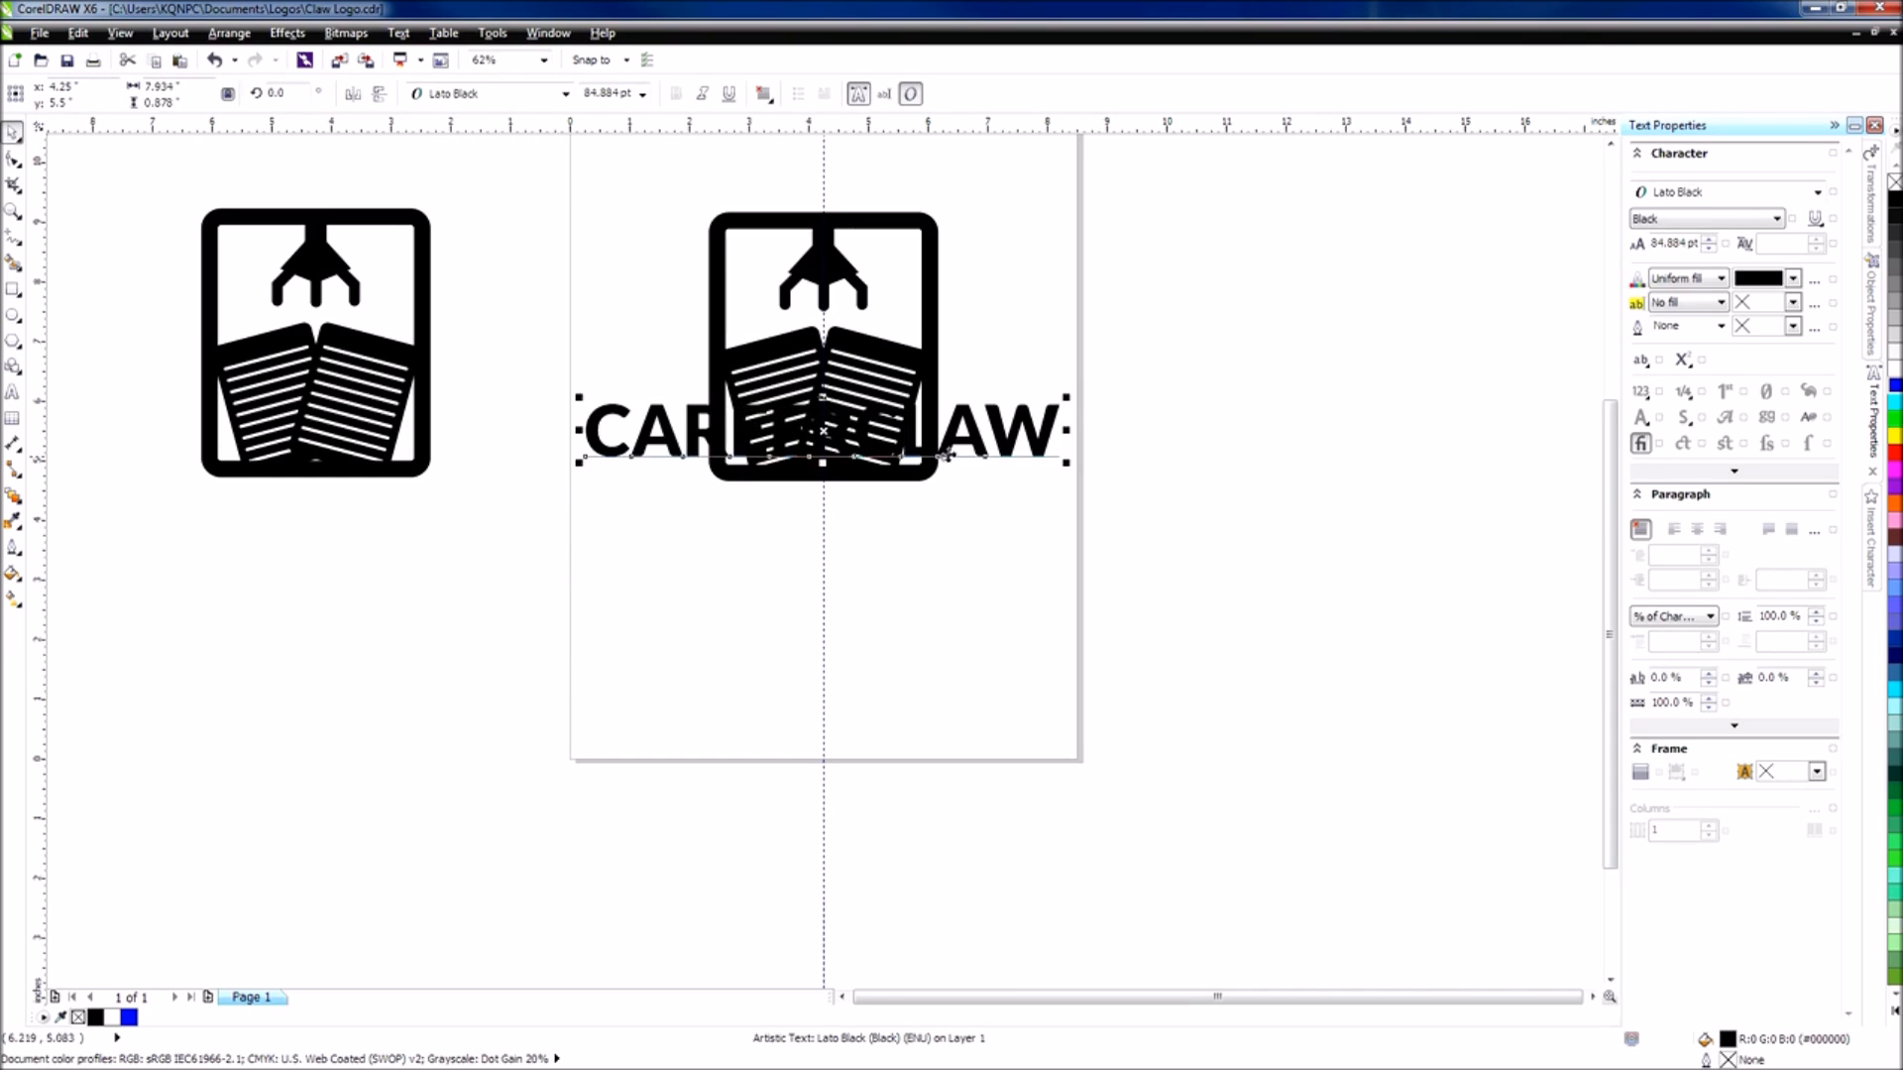
{"action": "left_click_drag", "start_coordinate": [970, 438], "coordinate": [1133, 601]}
{"action": "left_click_drag", "start_coordinate": [930, 514], "coordinate": [929, 518]}
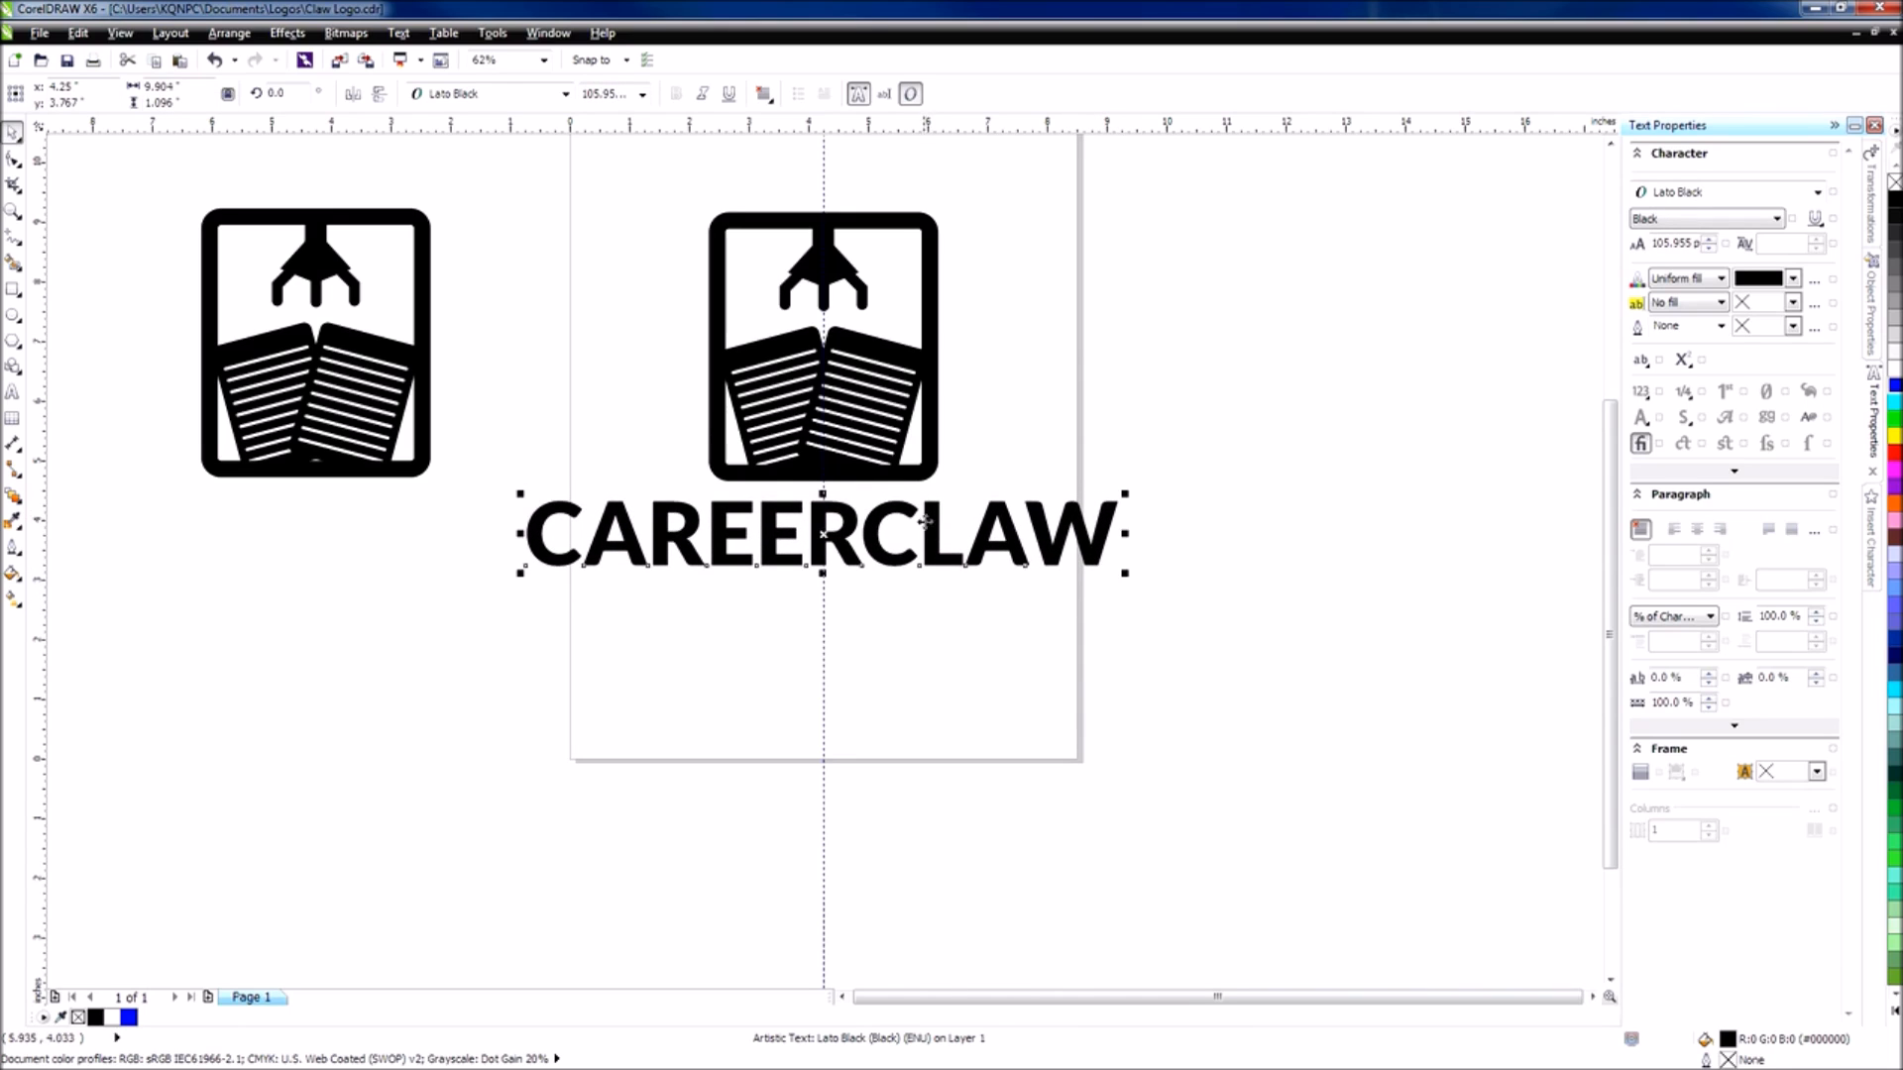
{"action": "left_click", "coordinate": [931, 625]}
Tighten the text's character spacing to -22% and recentre it at 4.25 inches horizontally beneath the logo.
{"action": "left_click", "coordinate": [930, 525]}
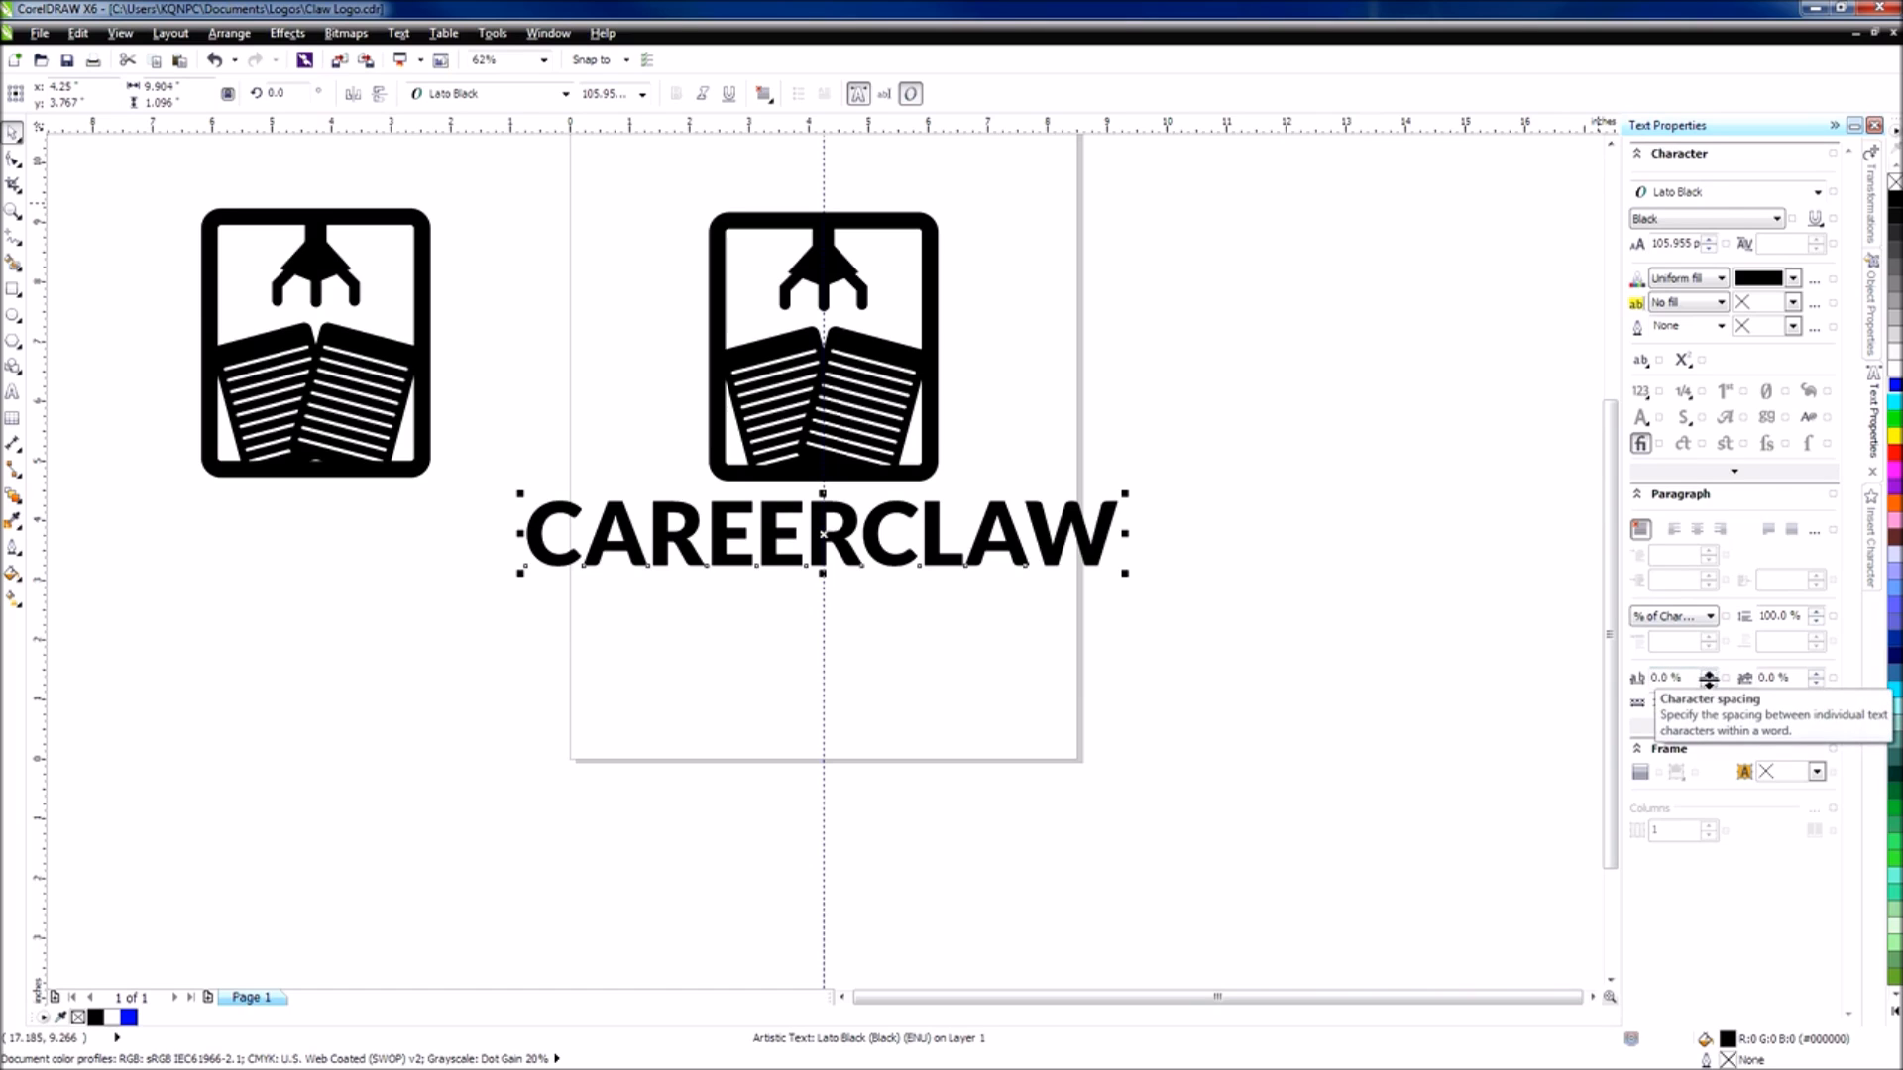
{"action": "mouse_move", "coordinate": [1708, 678]}
{"action": "left_mouse_down"}
{"action": "mouse_move", "coordinate": [1703, 531]}
{"action": "mouse_move", "coordinate": [1715, 749]}
{"action": "mouse_move", "coordinate": [1712, 671]}
{"action": "mouse_move", "coordinate": [1710, 700]}
{"action": "left_mouse_up"}
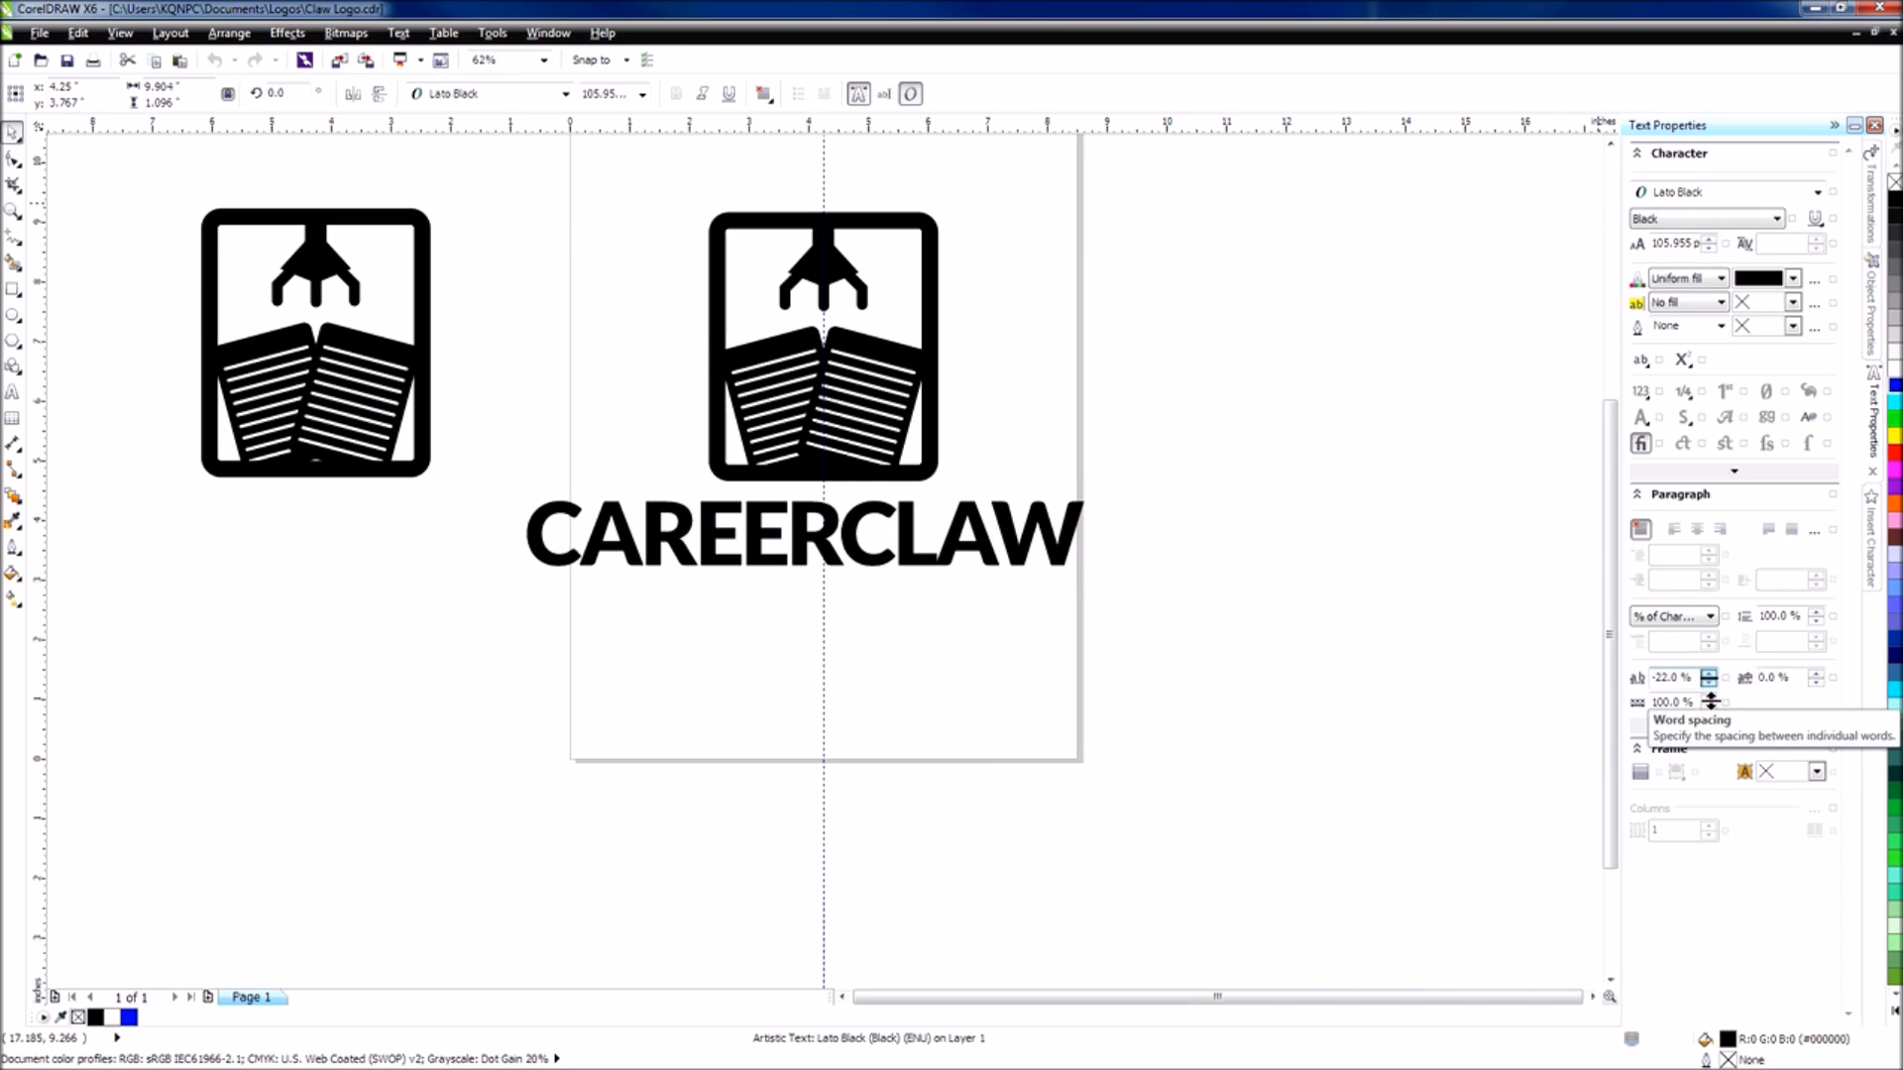
{"action": "left_click_drag", "start_coordinate": [1710, 700], "coordinate": [1711, 700]}
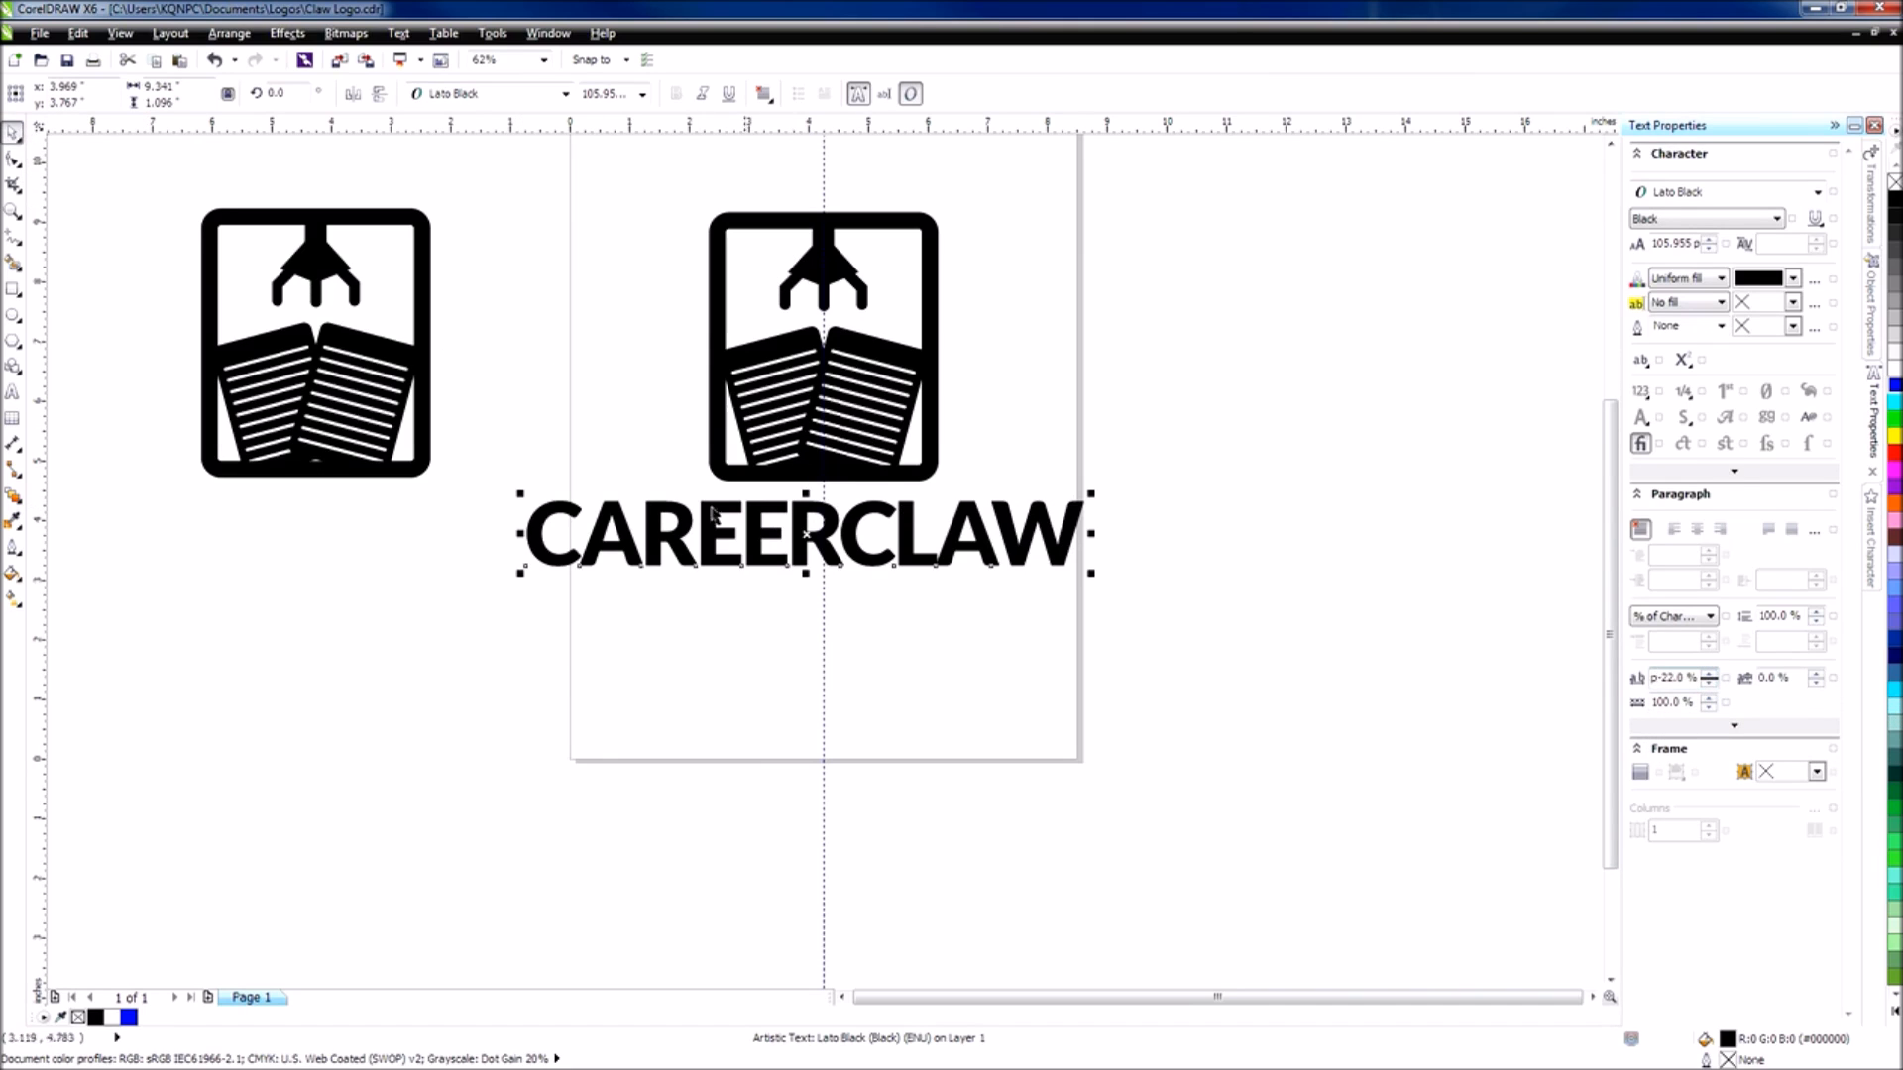
{"action": "left_click", "coordinate": [916, 544]}
{"action": "left_click_drag", "start_coordinate": [913, 534], "coordinate": [1004, 540]}
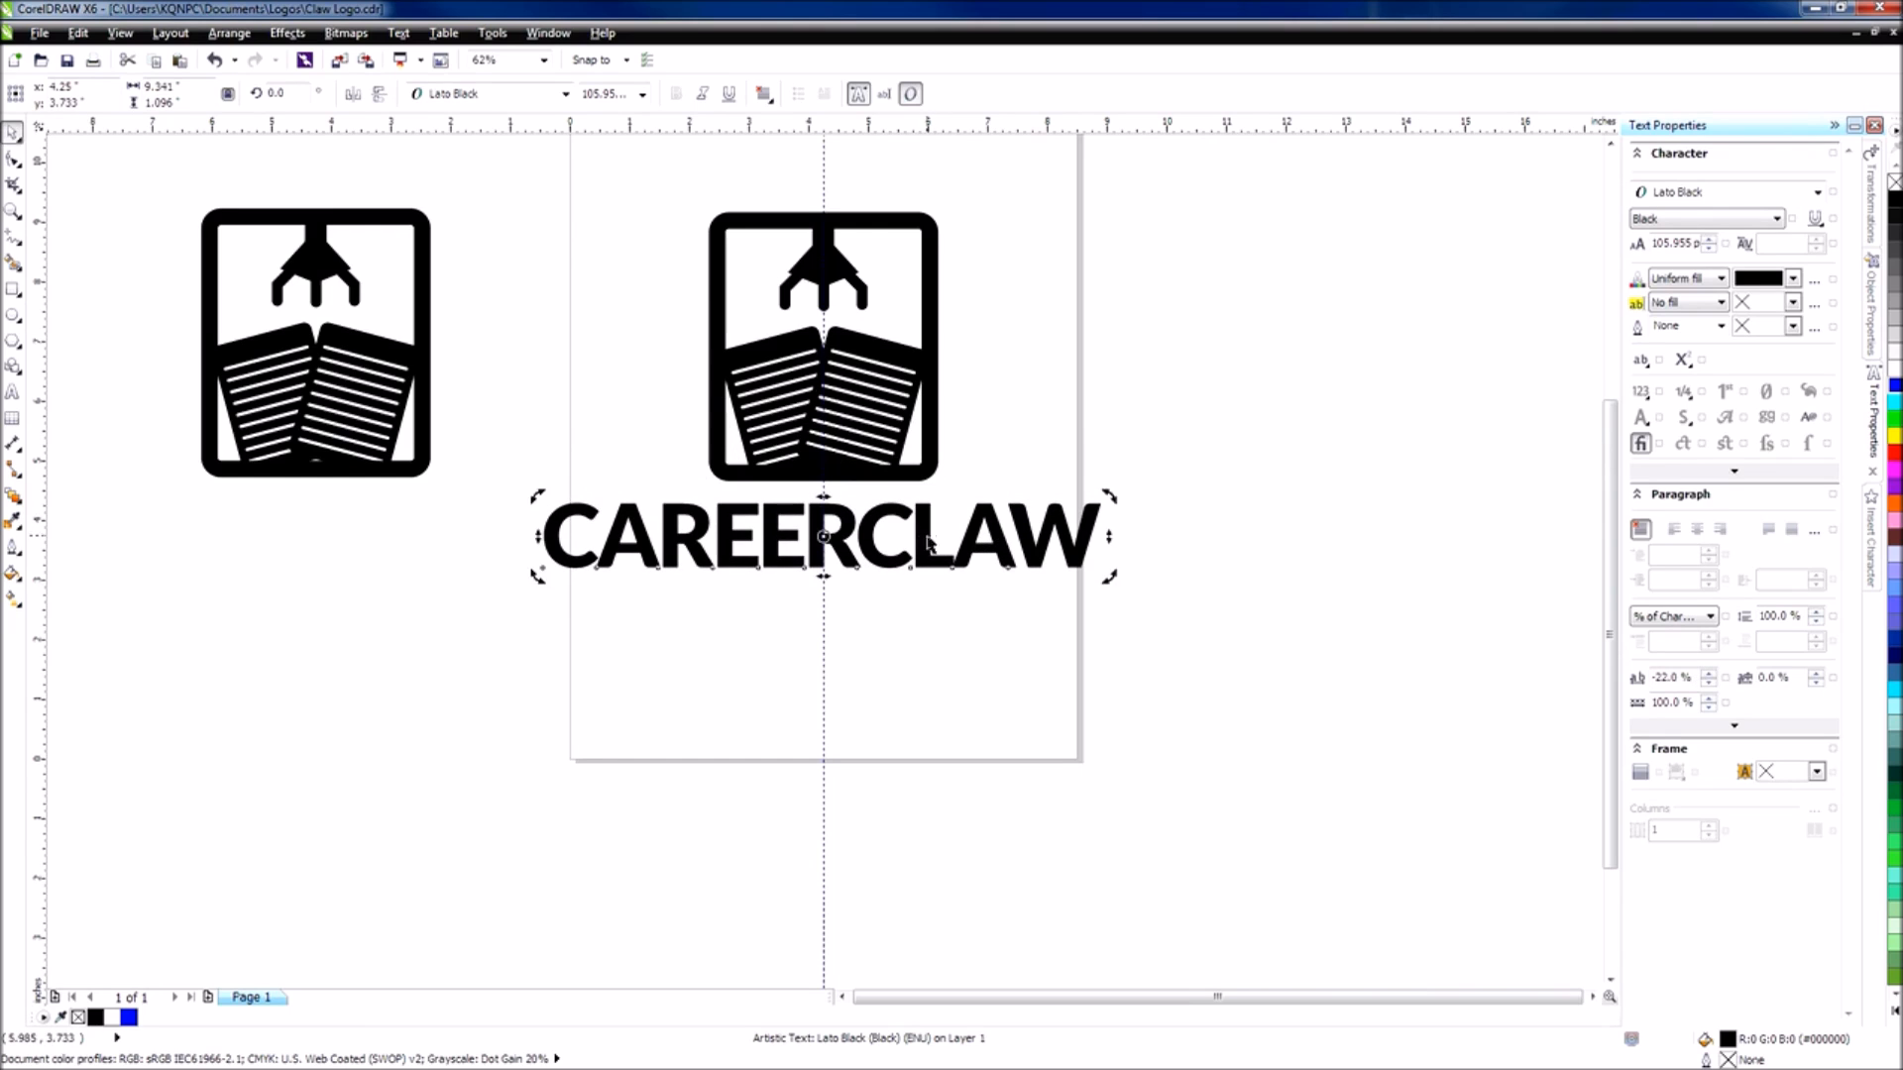
Move the centred logo and its CAREERCLAW text together into the empty area to the right of the page.
{"action": "left_click", "coordinate": [1236, 680]}
{"action": "left_click_drag", "start_coordinate": [1251, 694], "coordinate": [500, 180]}
{"action": "scroll", "coordinate": [746, 337], "scroll_direction": "down", "scroll_amount": 2}
{"action": "left_click_drag", "start_coordinate": [818, 374], "coordinate": [1207, 429]}
{"action": "left_click", "coordinate": [1398, 501]}
{"action": "scroll", "coordinate": [1258, 430], "scroll_direction": "up", "scroll_amount": 2}
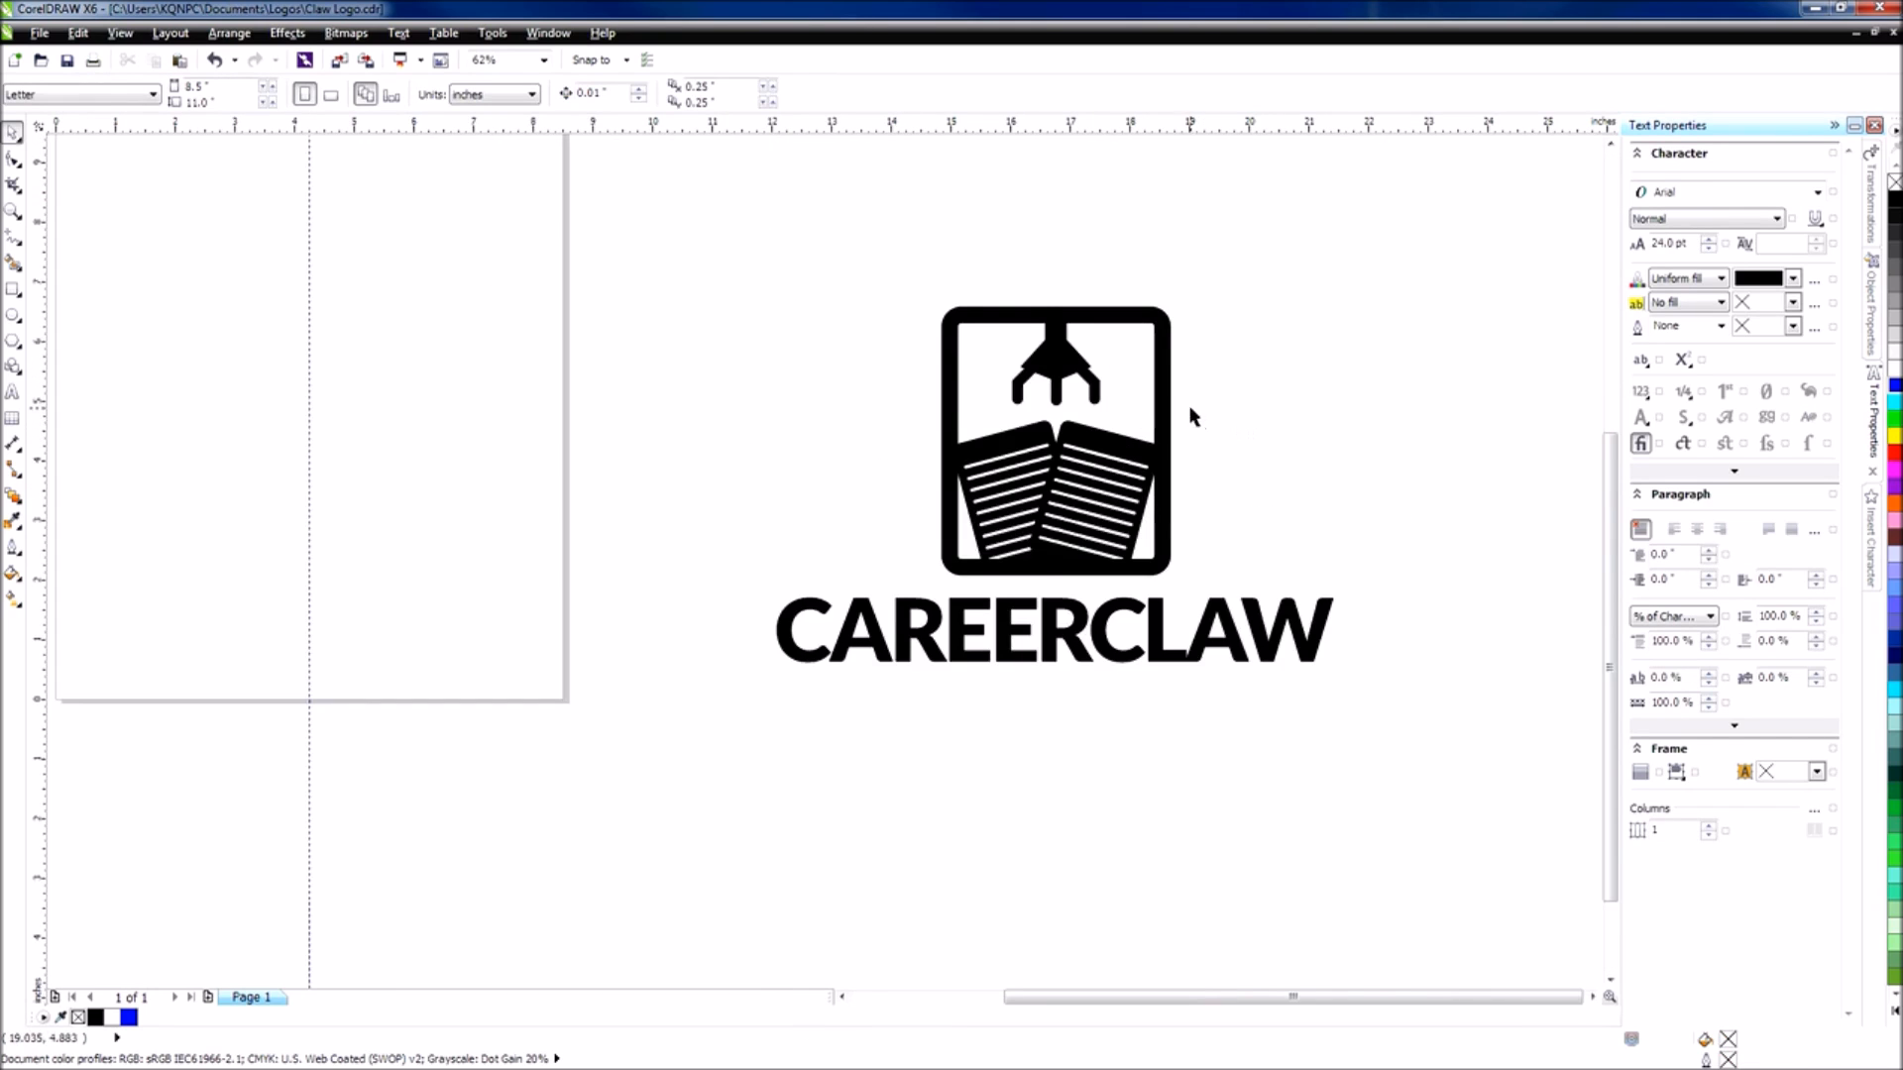
{"action": "scroll", "coordinate": [1206, 395], "scroll_direction": "up", "scroll_amount": 2}
{"action": "scroll", "coordinate": [1287, 527], "scroll_direction": "down", "scroll_amount": 4}
{"action": "scroll", "coordinate": [1389, 599], "scroll_direction": "up", "scroll_amount": 4}
{"action": "scroll", "coordinate": [1233, 466], "scroll_direction": "down", "scroll_amount": 2}
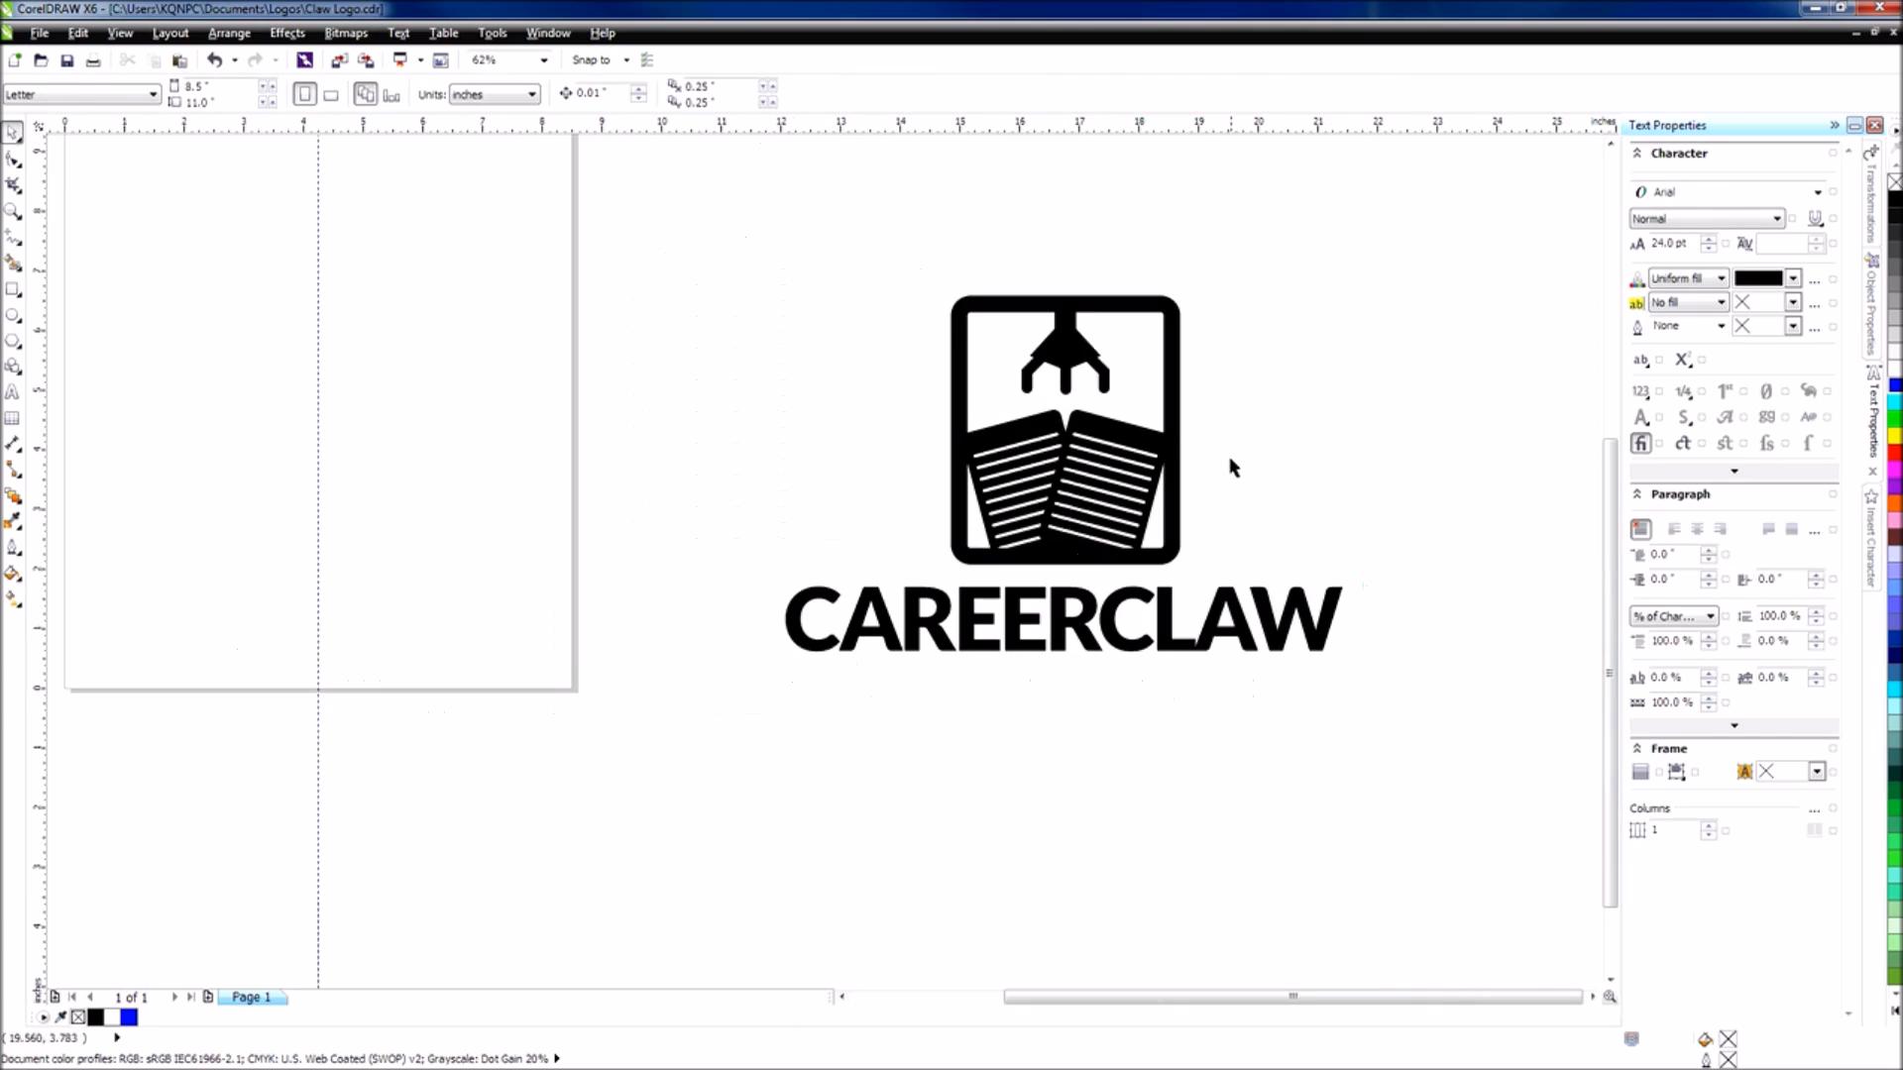
Move the spare claw icon lower and farther away from the page, and centre the CAREERCLAW logo group on the page.
{"action": "left_click", "coordinate": [1174, 413]}
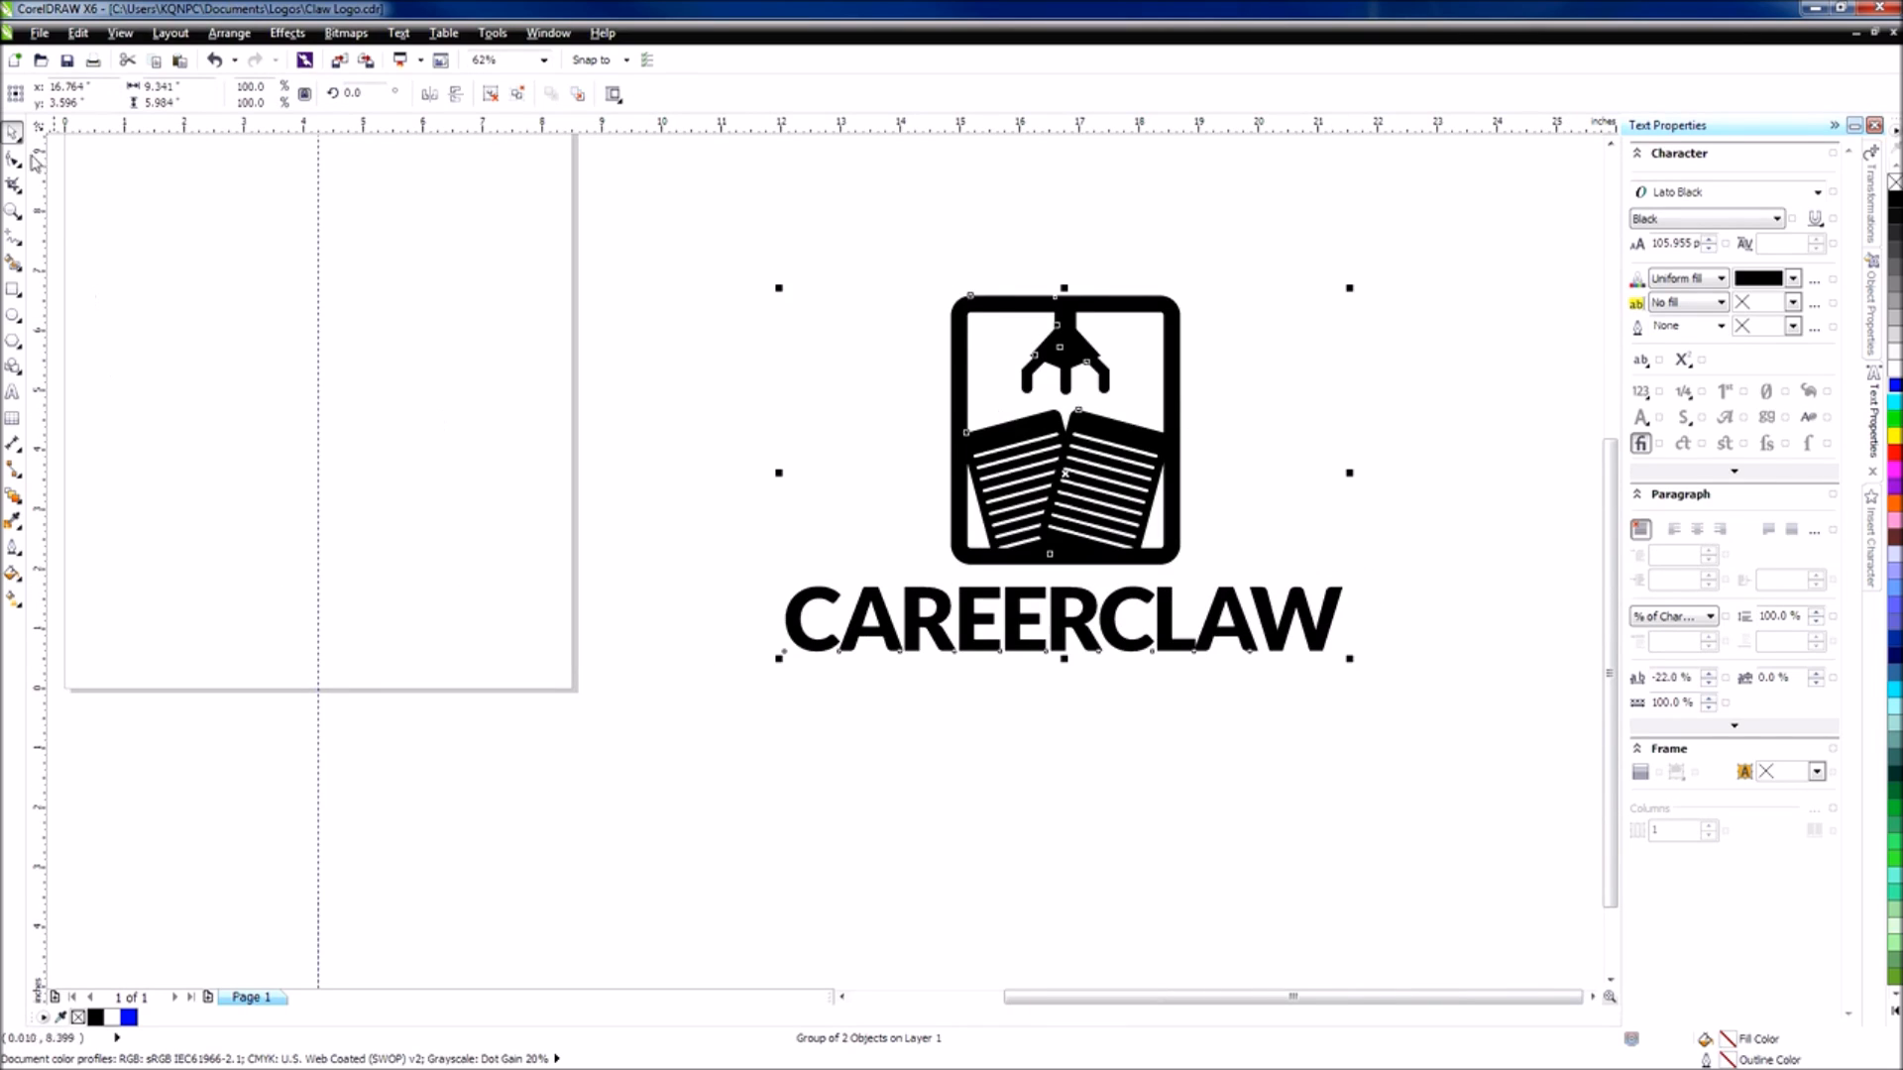
{"action": "key", "text": "alt+Tab"}
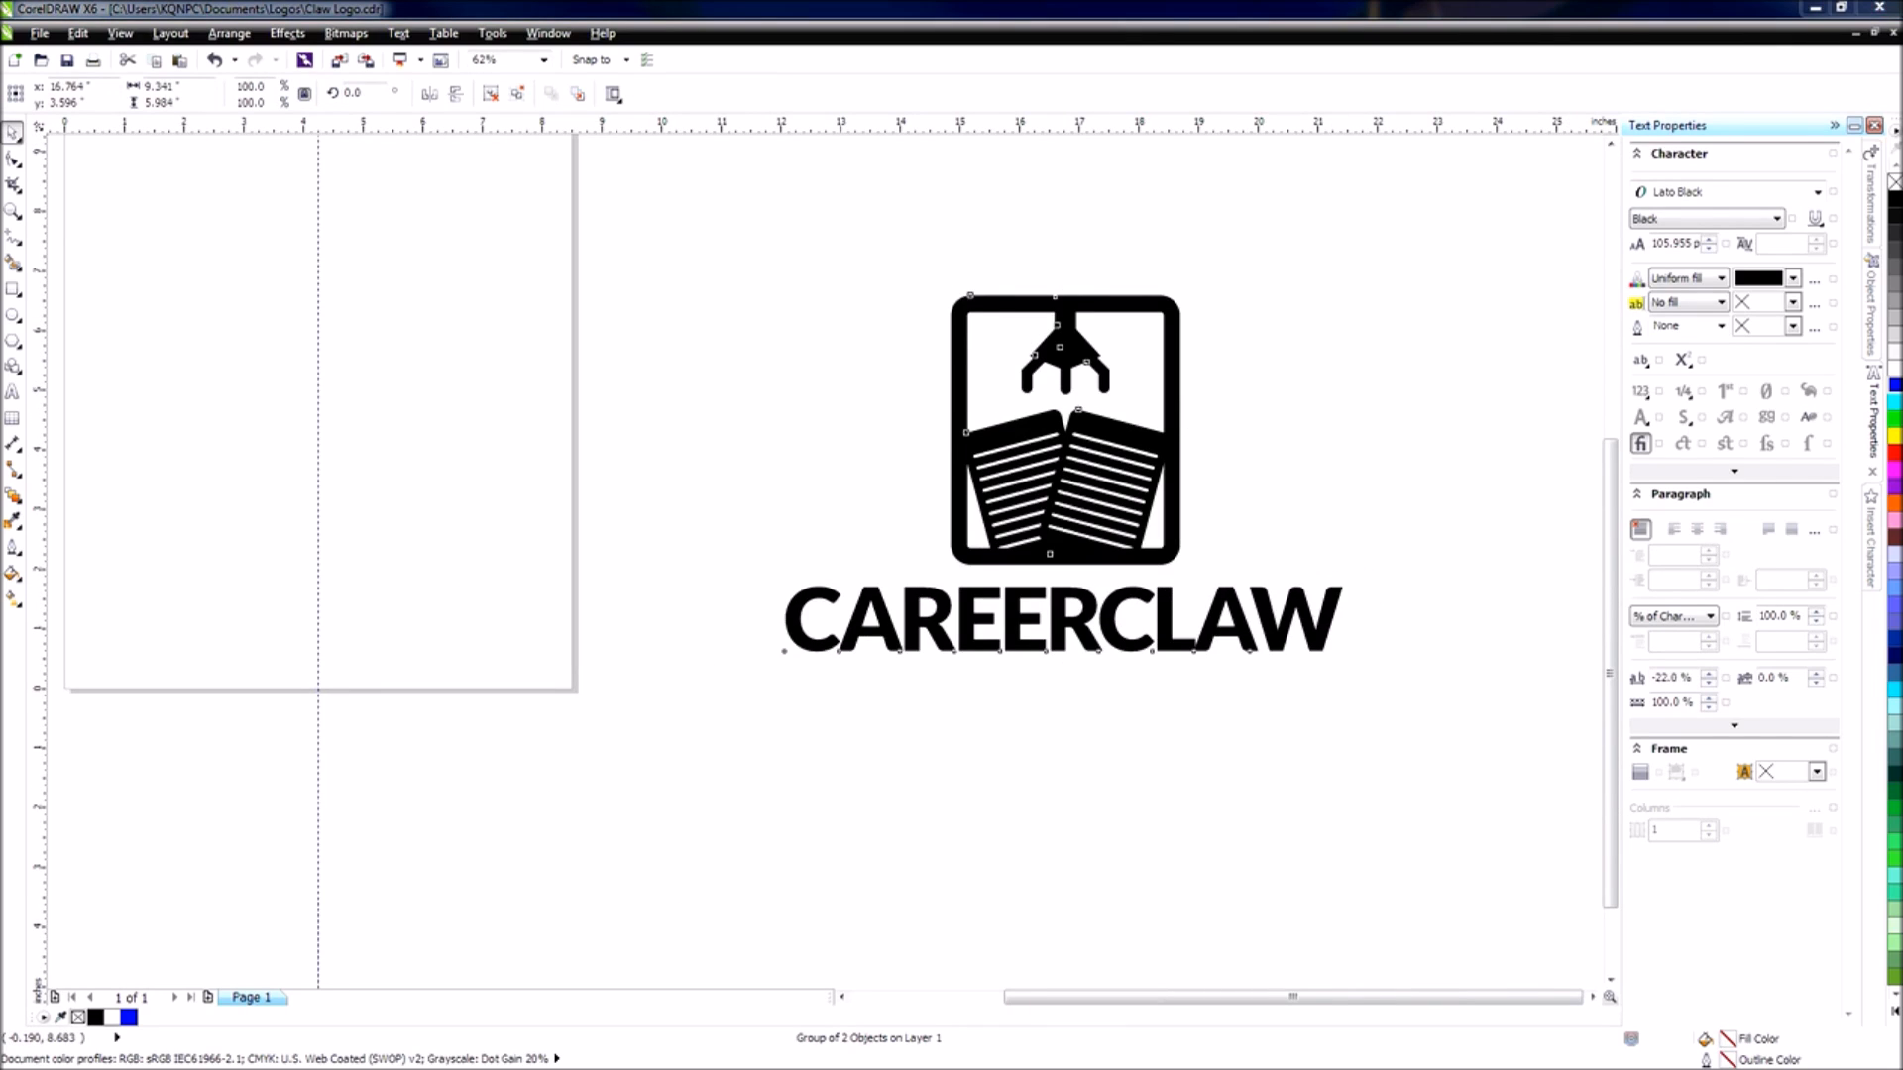
{"action": "key", "text": "alt+Tab"}
{"action": "scroll", "coordinate": [446, 307], "scroll_direction": "down", "scroll_amount": 2}
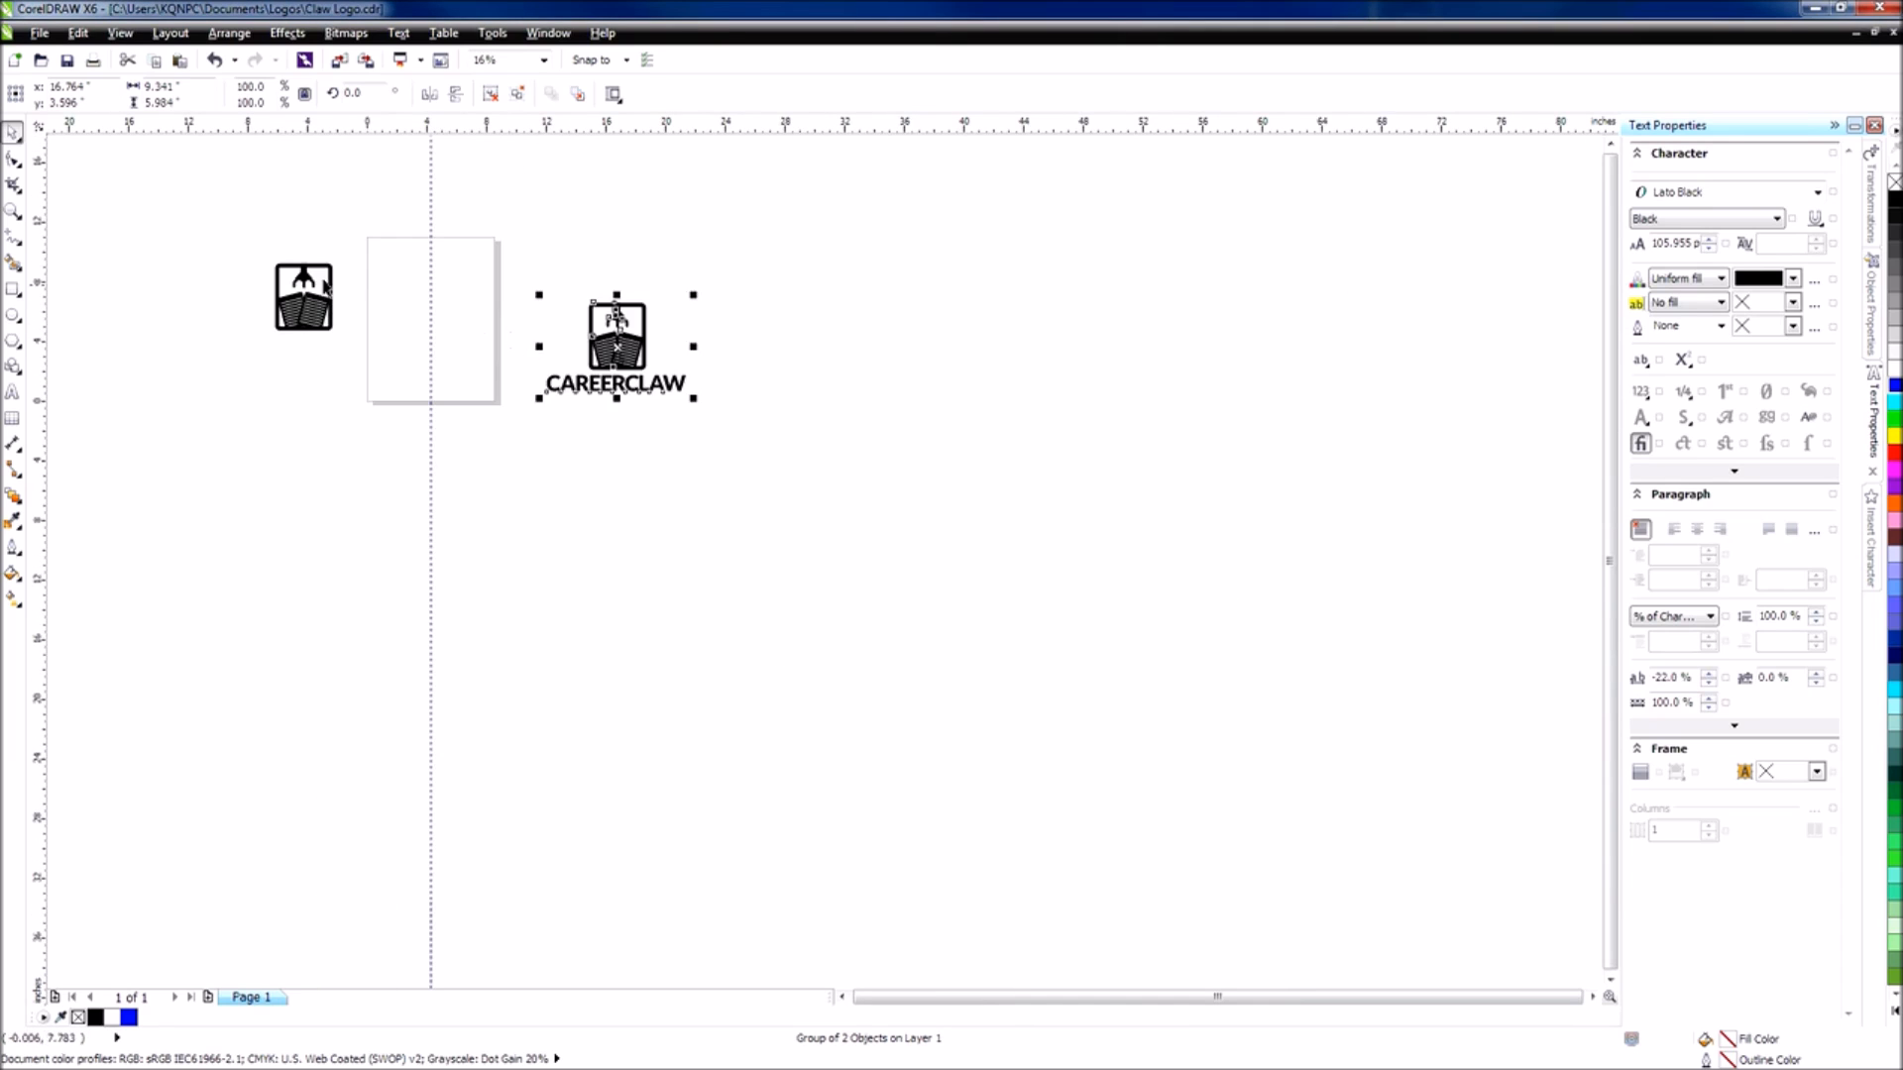
{"action": "scroll", "coordinate": [307, 263], "scroll_direction": "up", "scroll_amount": 1}
{"action": "left_click_drag", "start_coordinate": [175, 176], "coordinate": [407, 450]}
{"action": "left_click_drag", "start_coordinate": [312, 313], "coordinate": [204, 510]}
{"action": "left_click_drag", "start_coordinate": [1112, 563], "coordinate": [712, 205]}
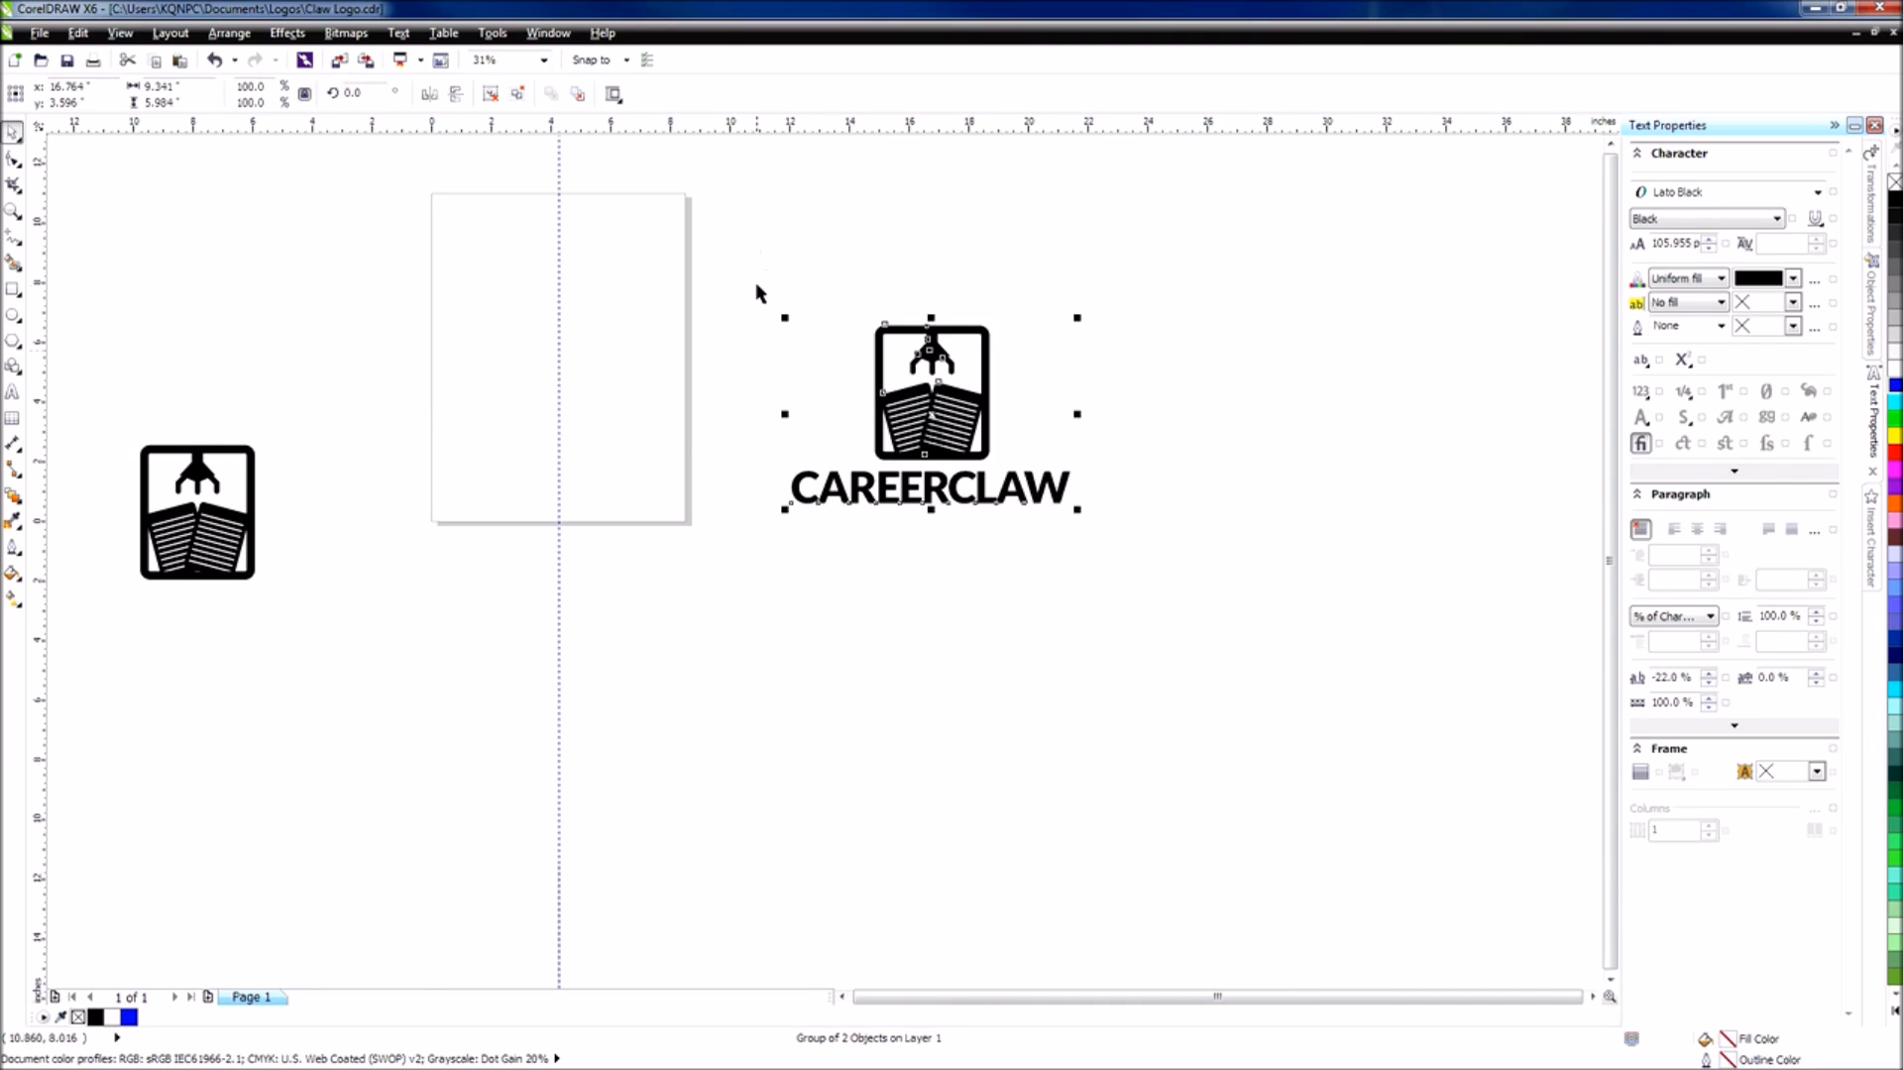
{"action": "key", "text": "p"}
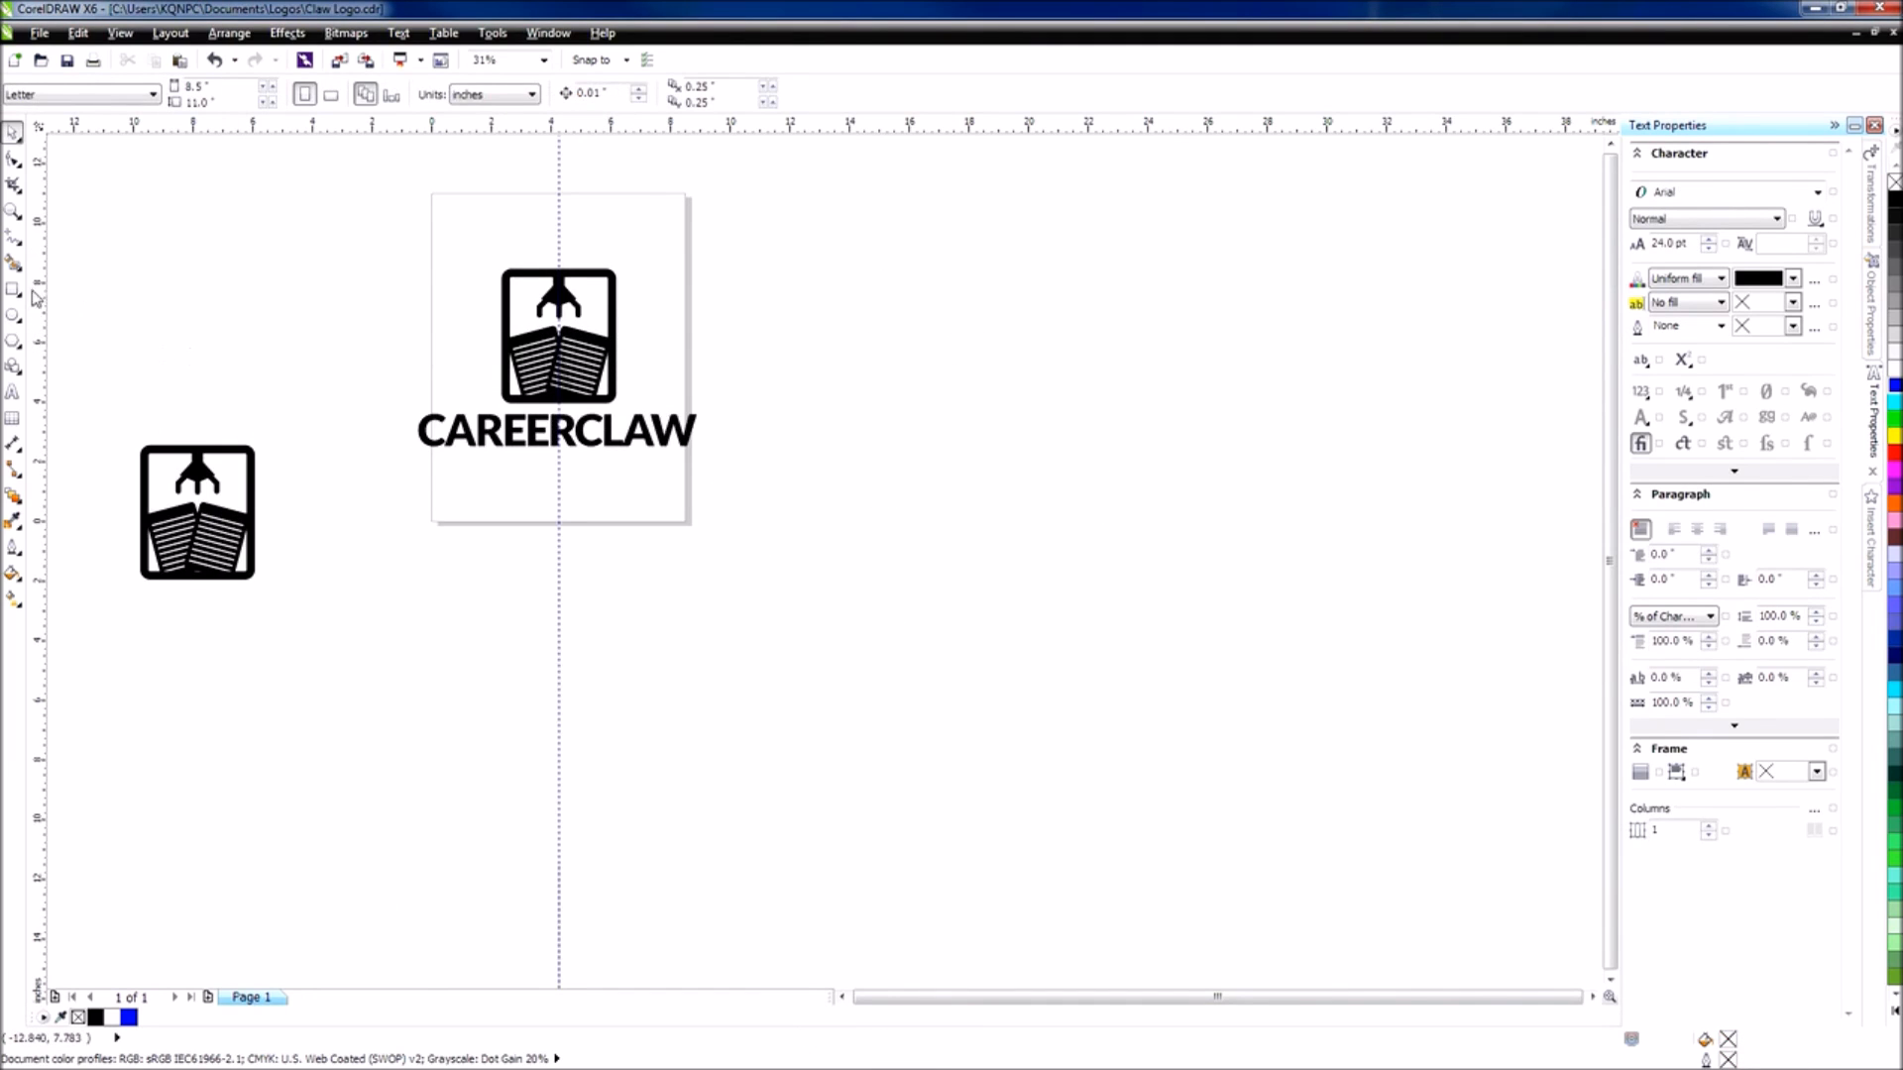
Draw a rectangle about 17.7 by 9.6 inches around the logo, centred on the page.
{"action": "left_click", "coordinate": [14, 290]}
{"action": "scroll", "coordinate": [496, 368], "scroll_direction": "up", "scroll_amount": 1}
{"action": "scroll", "coordinate": [613, 362], "scroll_direction": "down", "scroll_amount": 1}
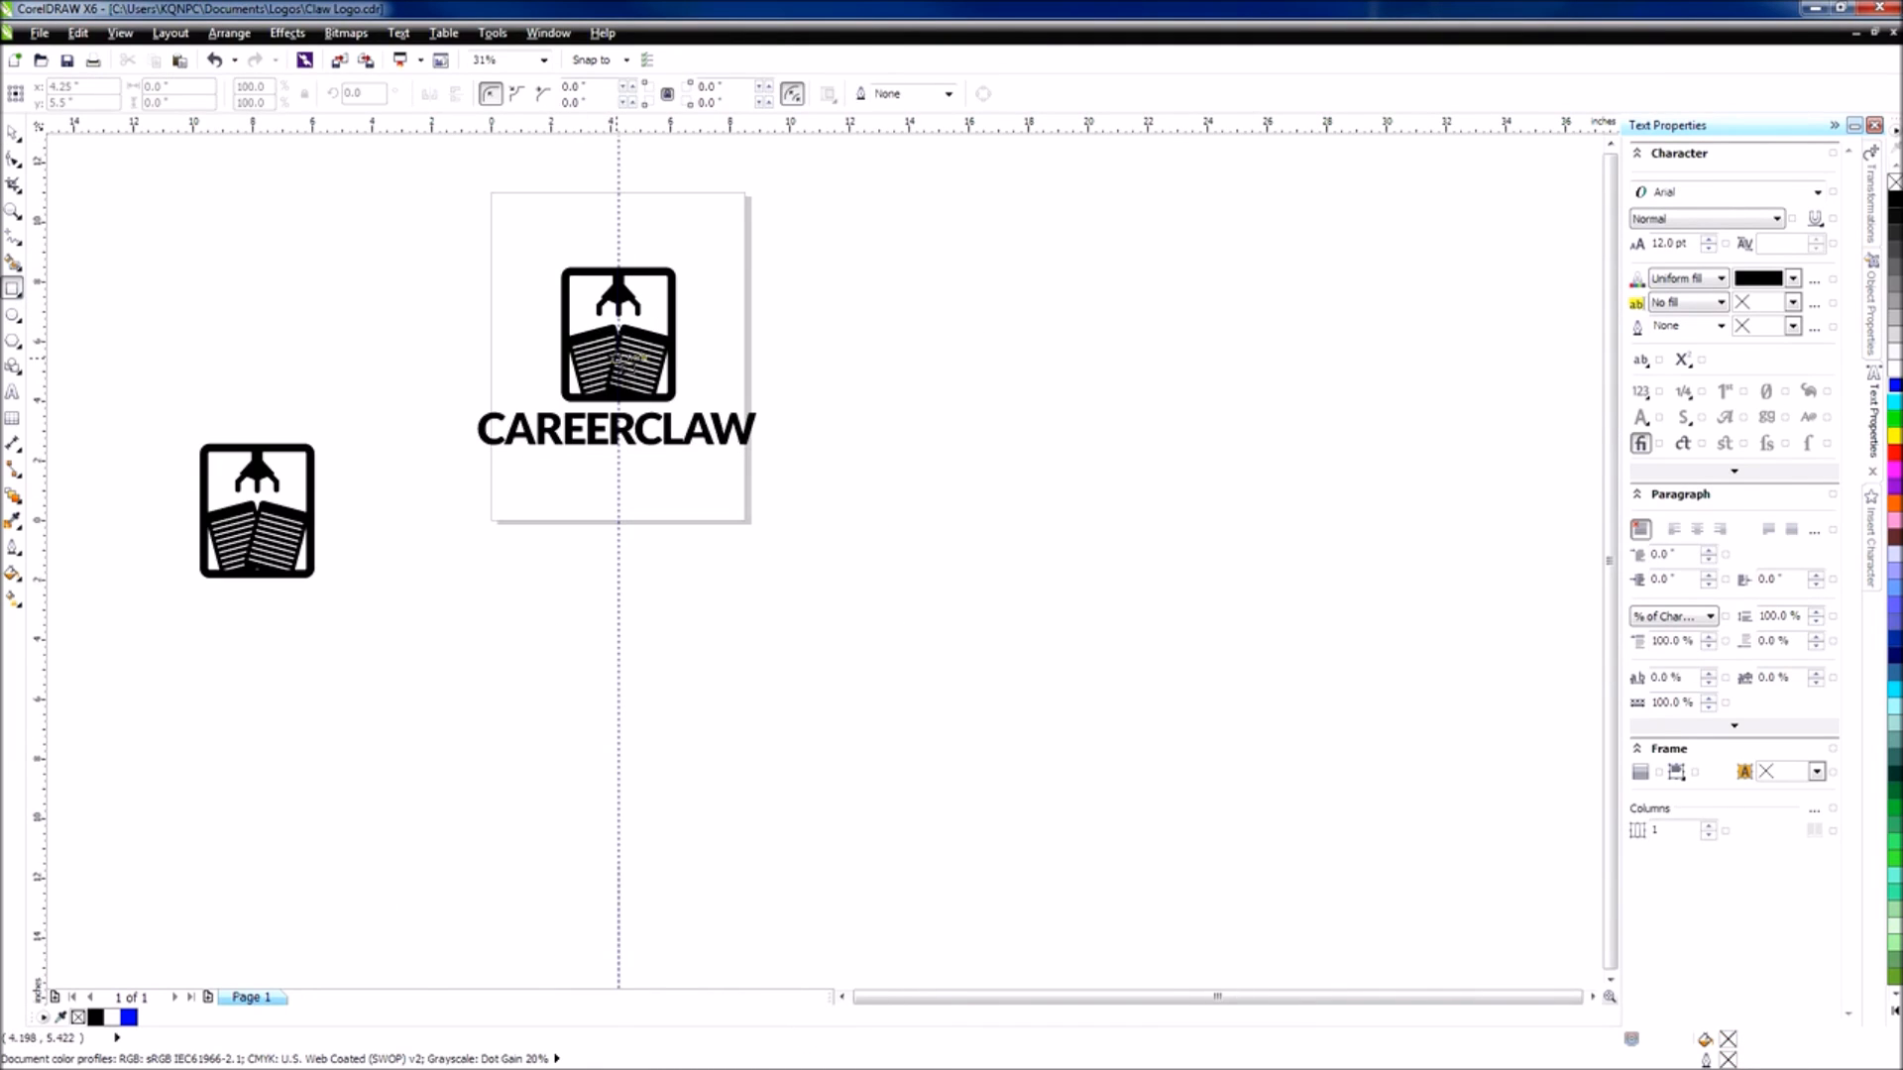
{"action": "left_click_drag", "start_coordinate": [891, 507], "coordinate": [347, 207]}
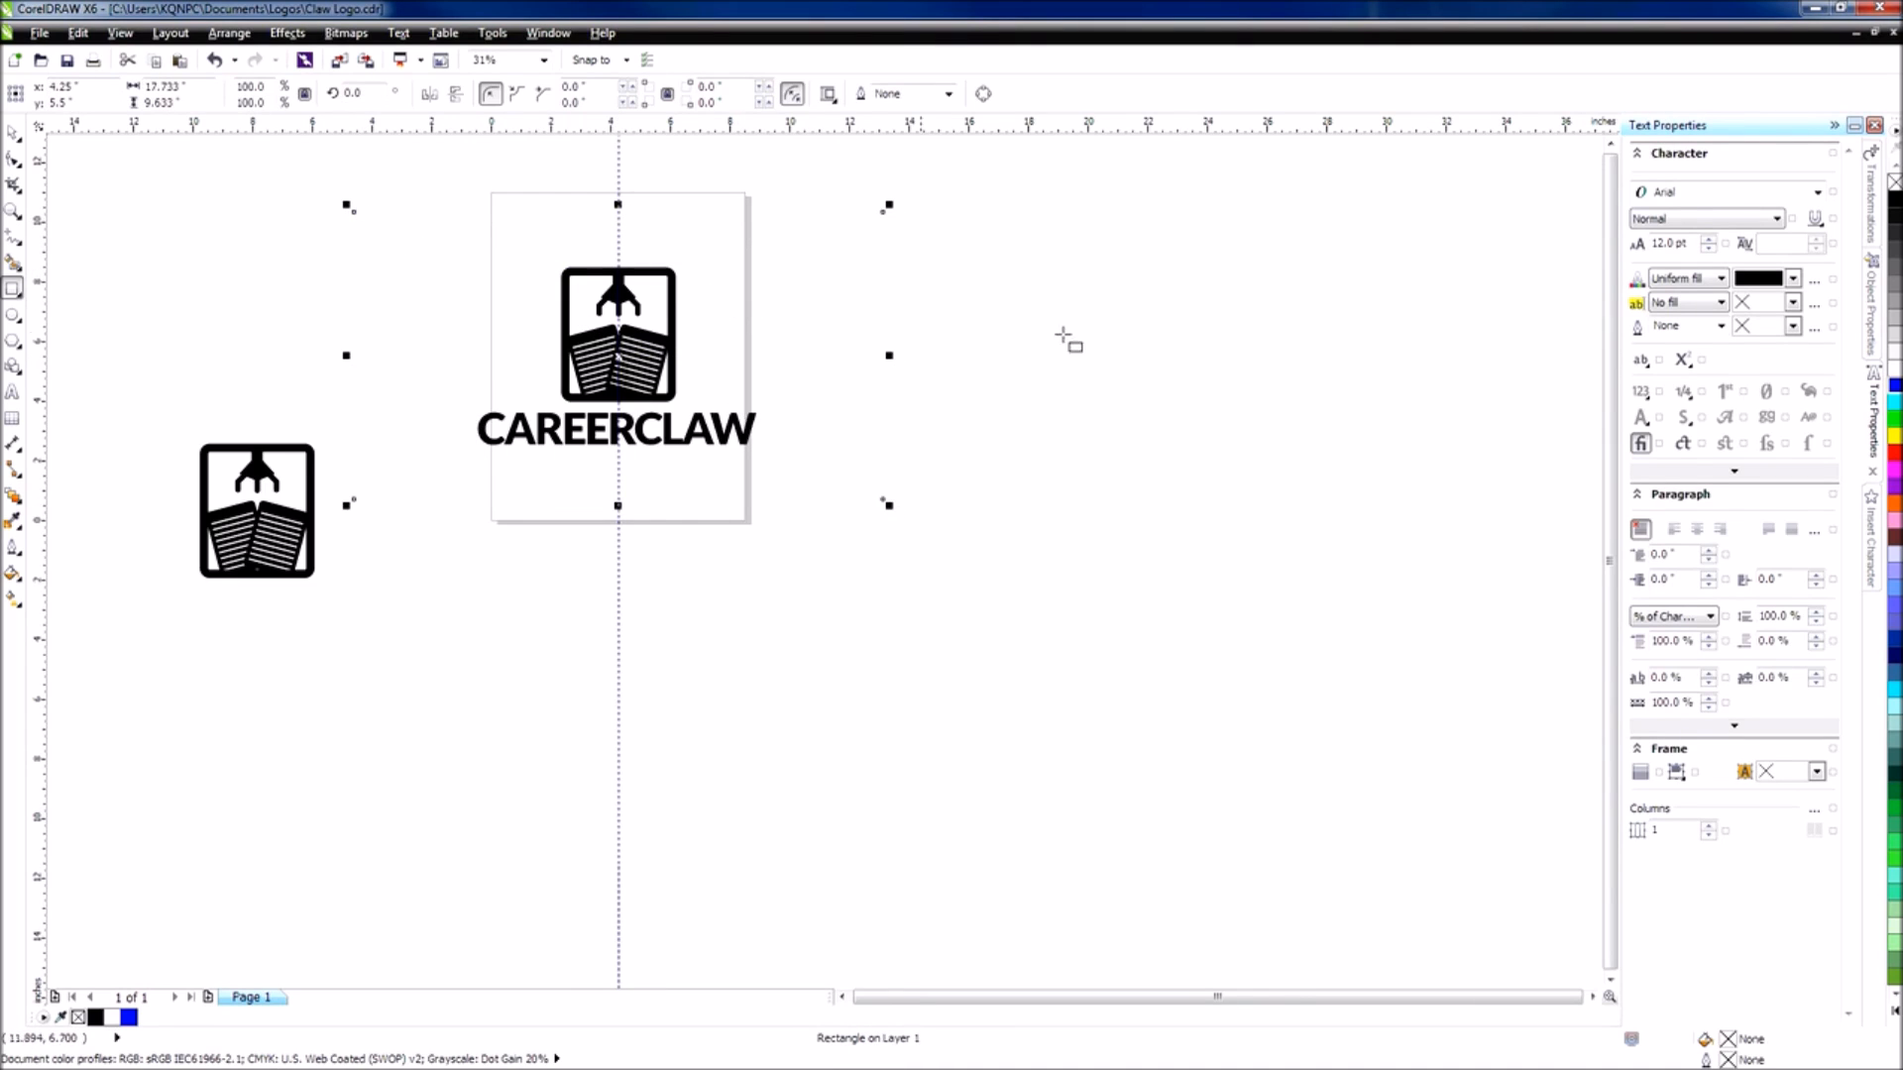
Fill the rectangle with 10% Black and place it behind the CAREERCLAW logo.
{"action": "left_click", "coordinate": [1893, 349]}
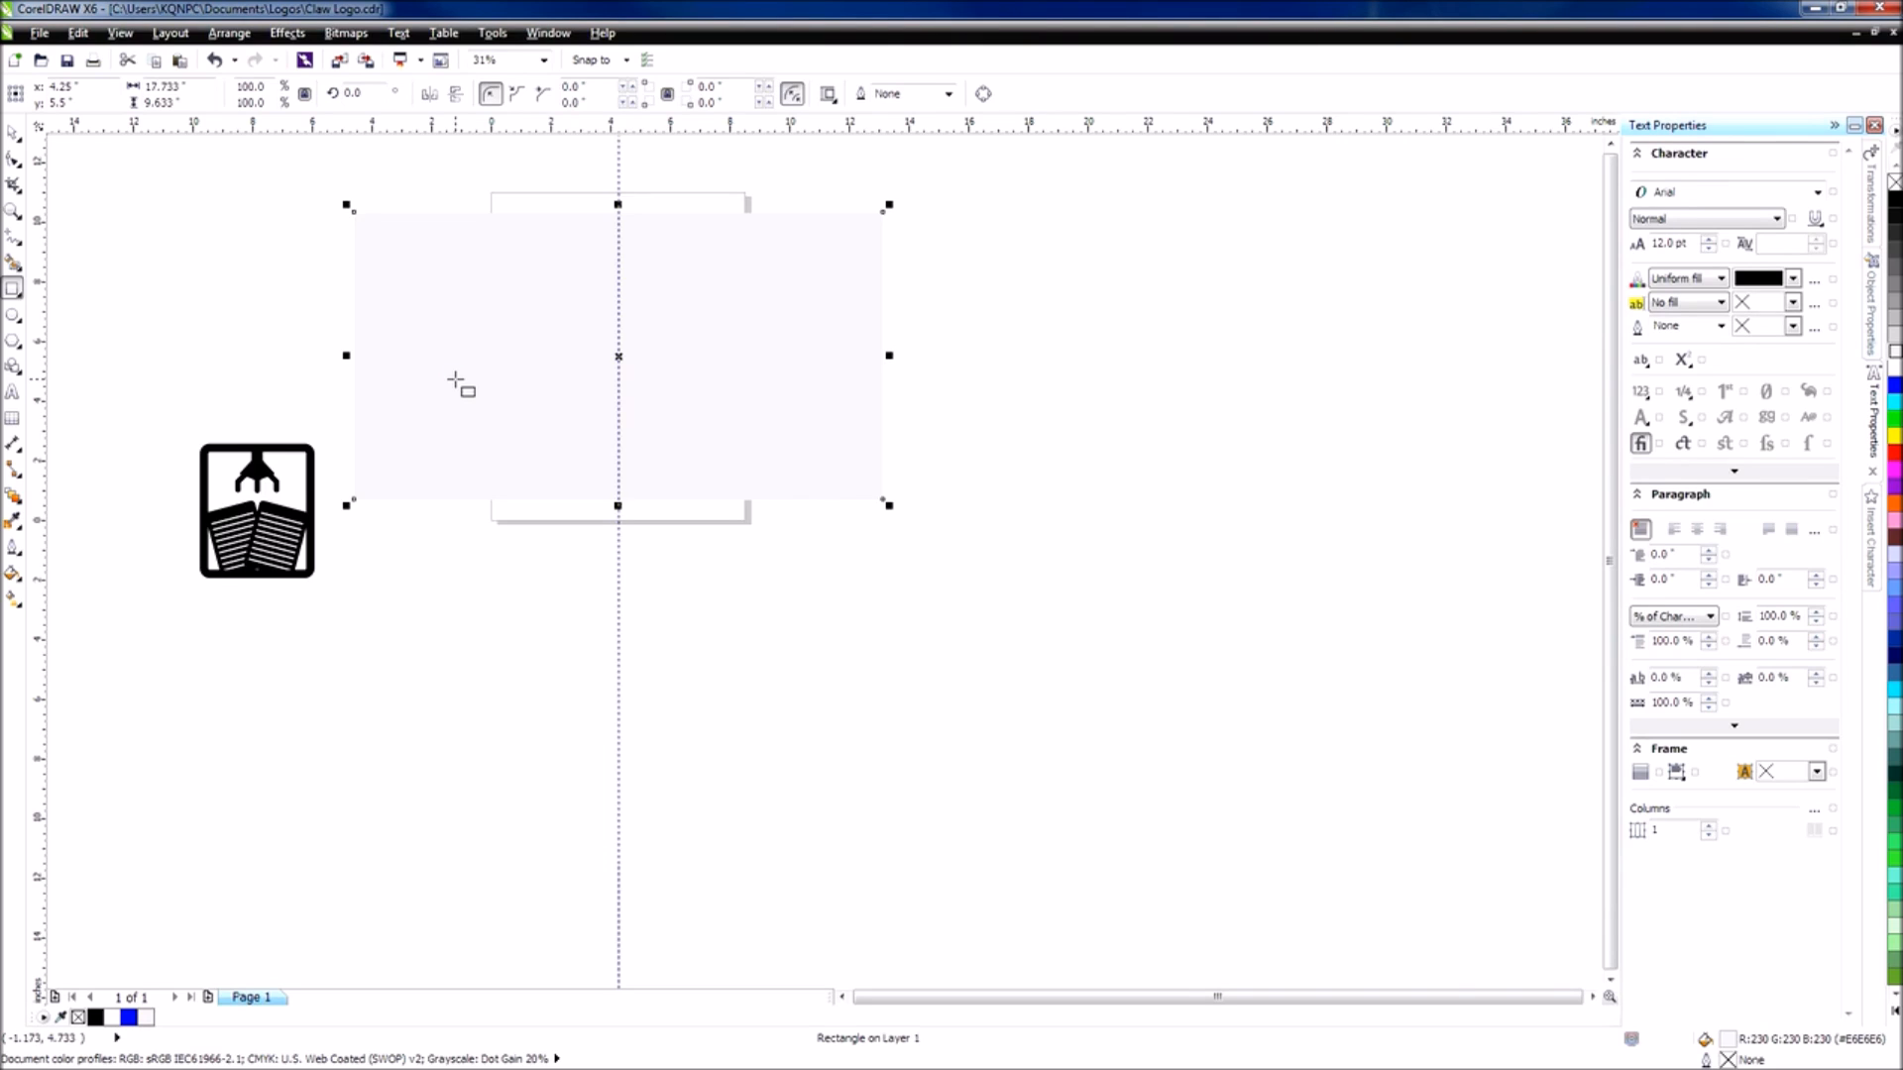
{"action": "key", "text": "shift+Page_Down"}
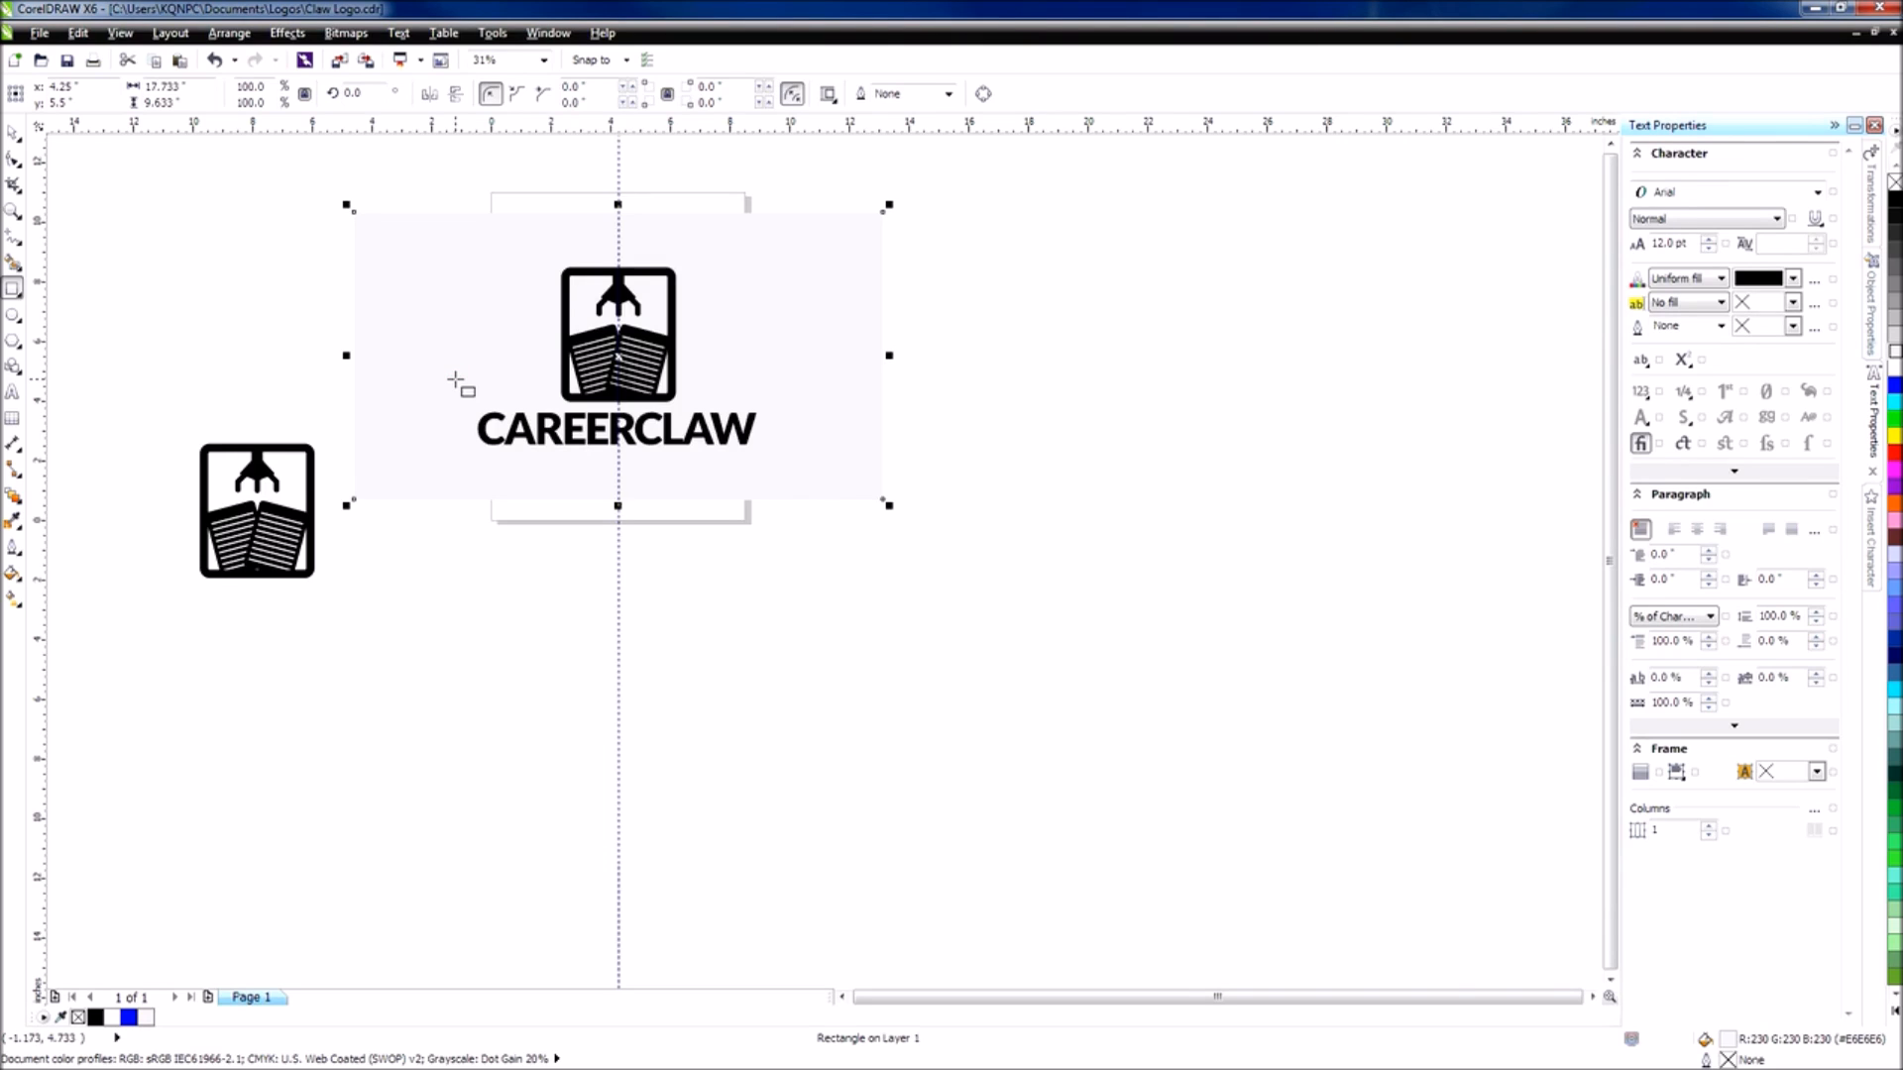
{"action": "key", "text": "ctrl+z"}
{"action": "key", "text": "shift+Page_Down"}
Apply a two-colour radial fountain fill to the background rectangle, with 30% Black as its starting colour.
{"action": "key", "text": "g"}
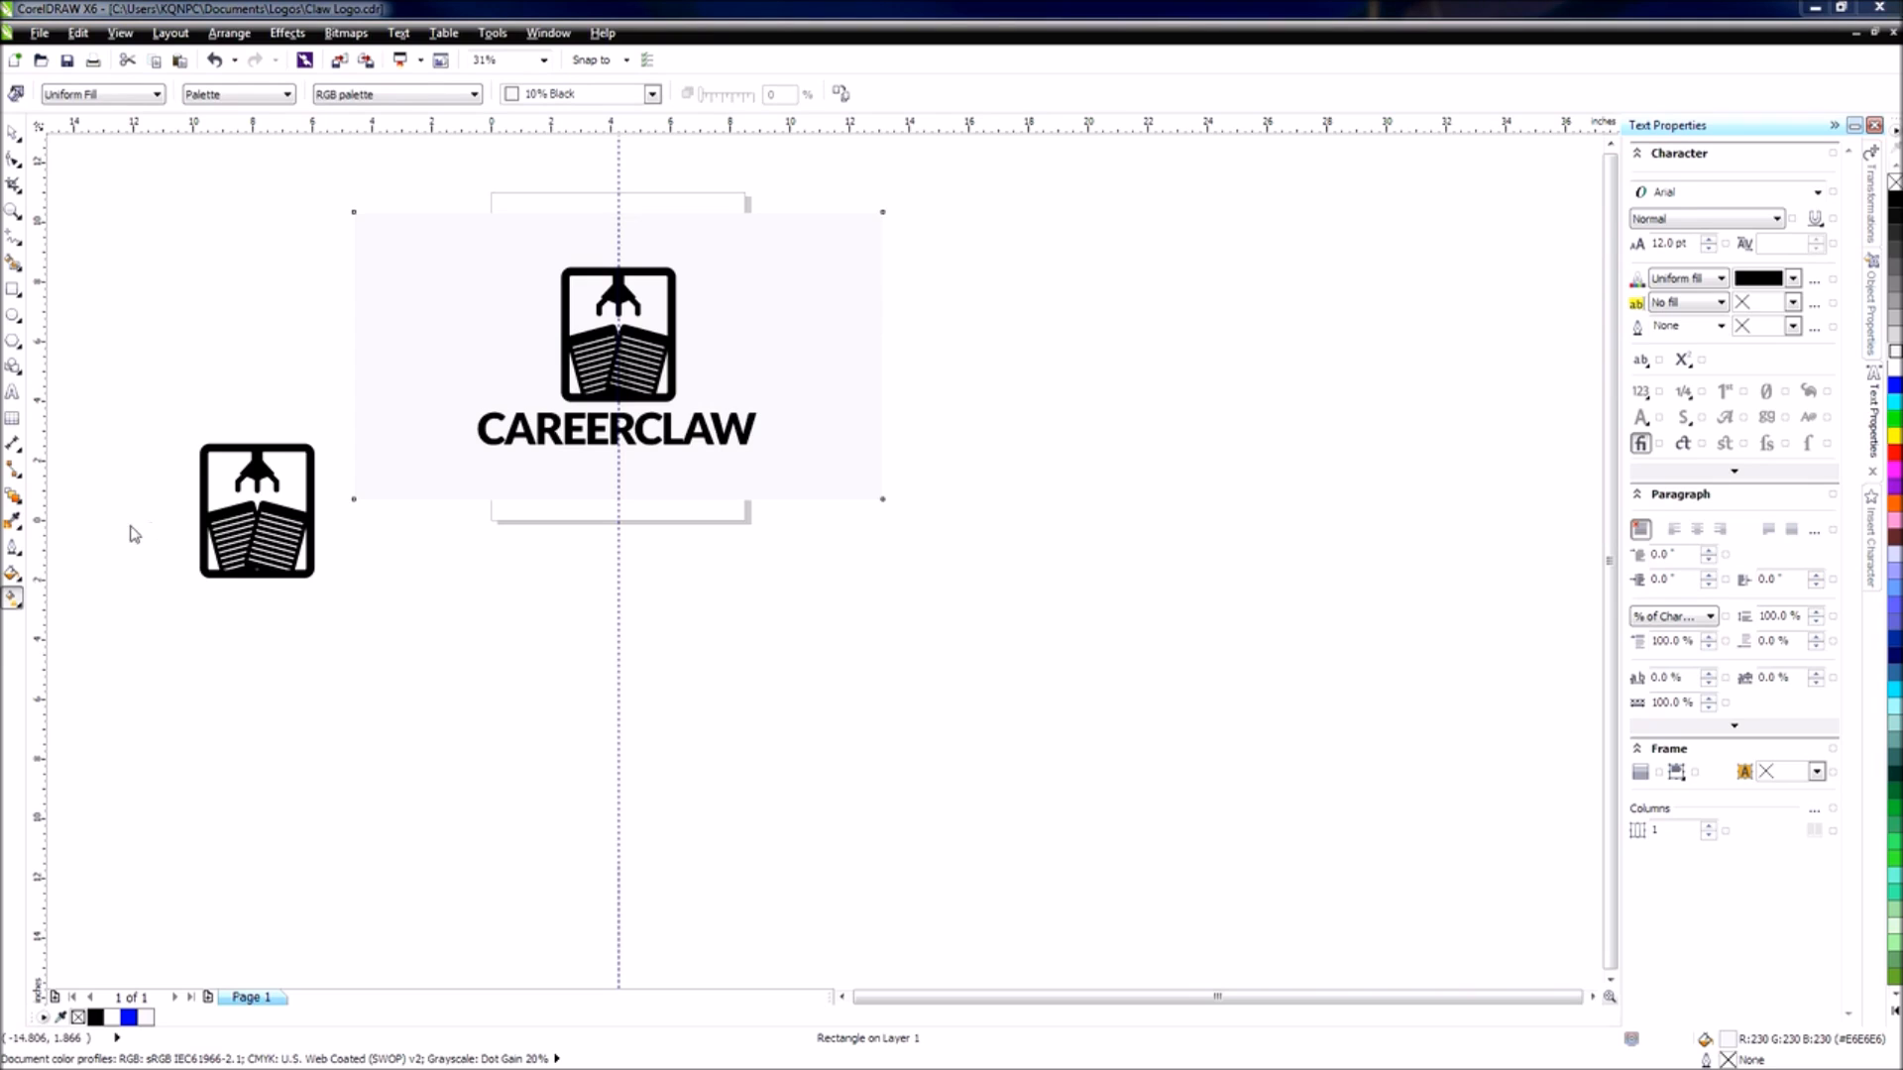
{"action": "left_click", "coordinate": [13, 576]}
{"action": "left_click", "coordinate": [64, 595]}
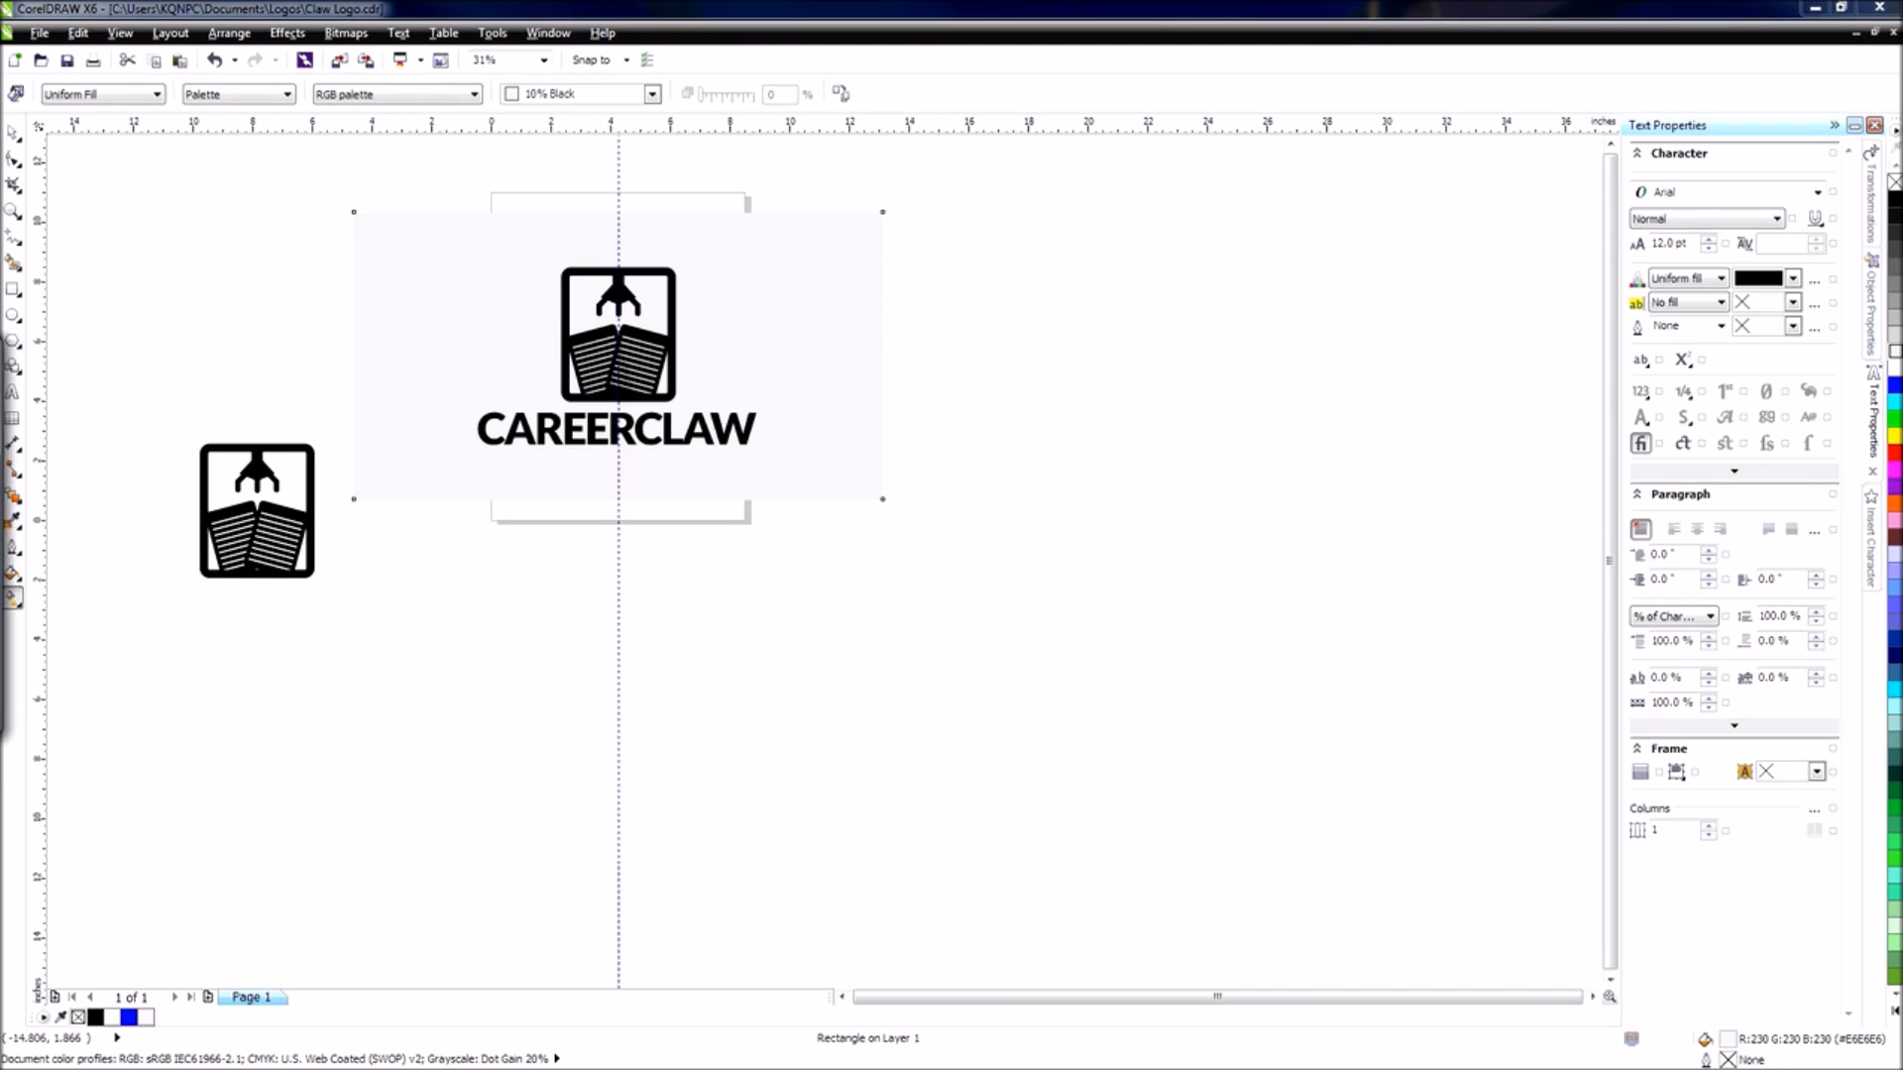
{"action": "left_click", "coordinate": [1166, 271]}
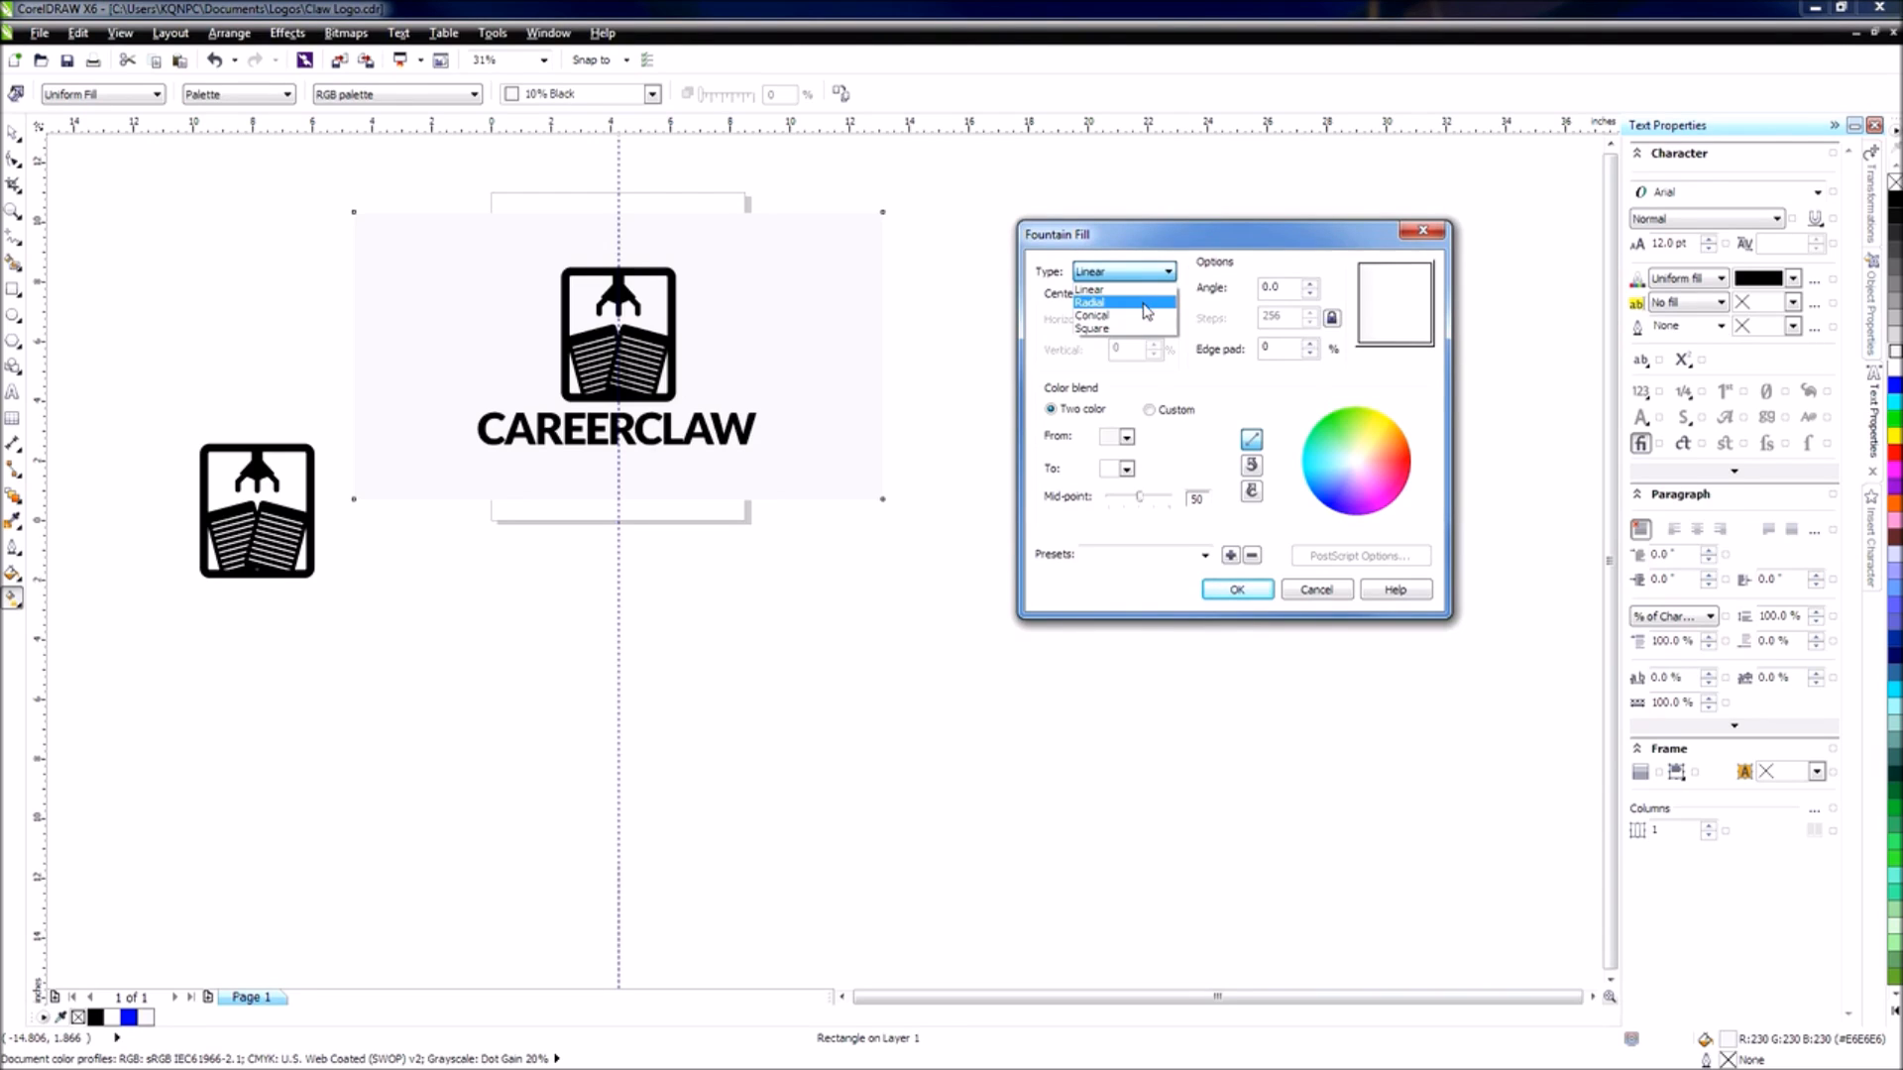
{"action": "left_click", "coordinate": [1145, 306]}
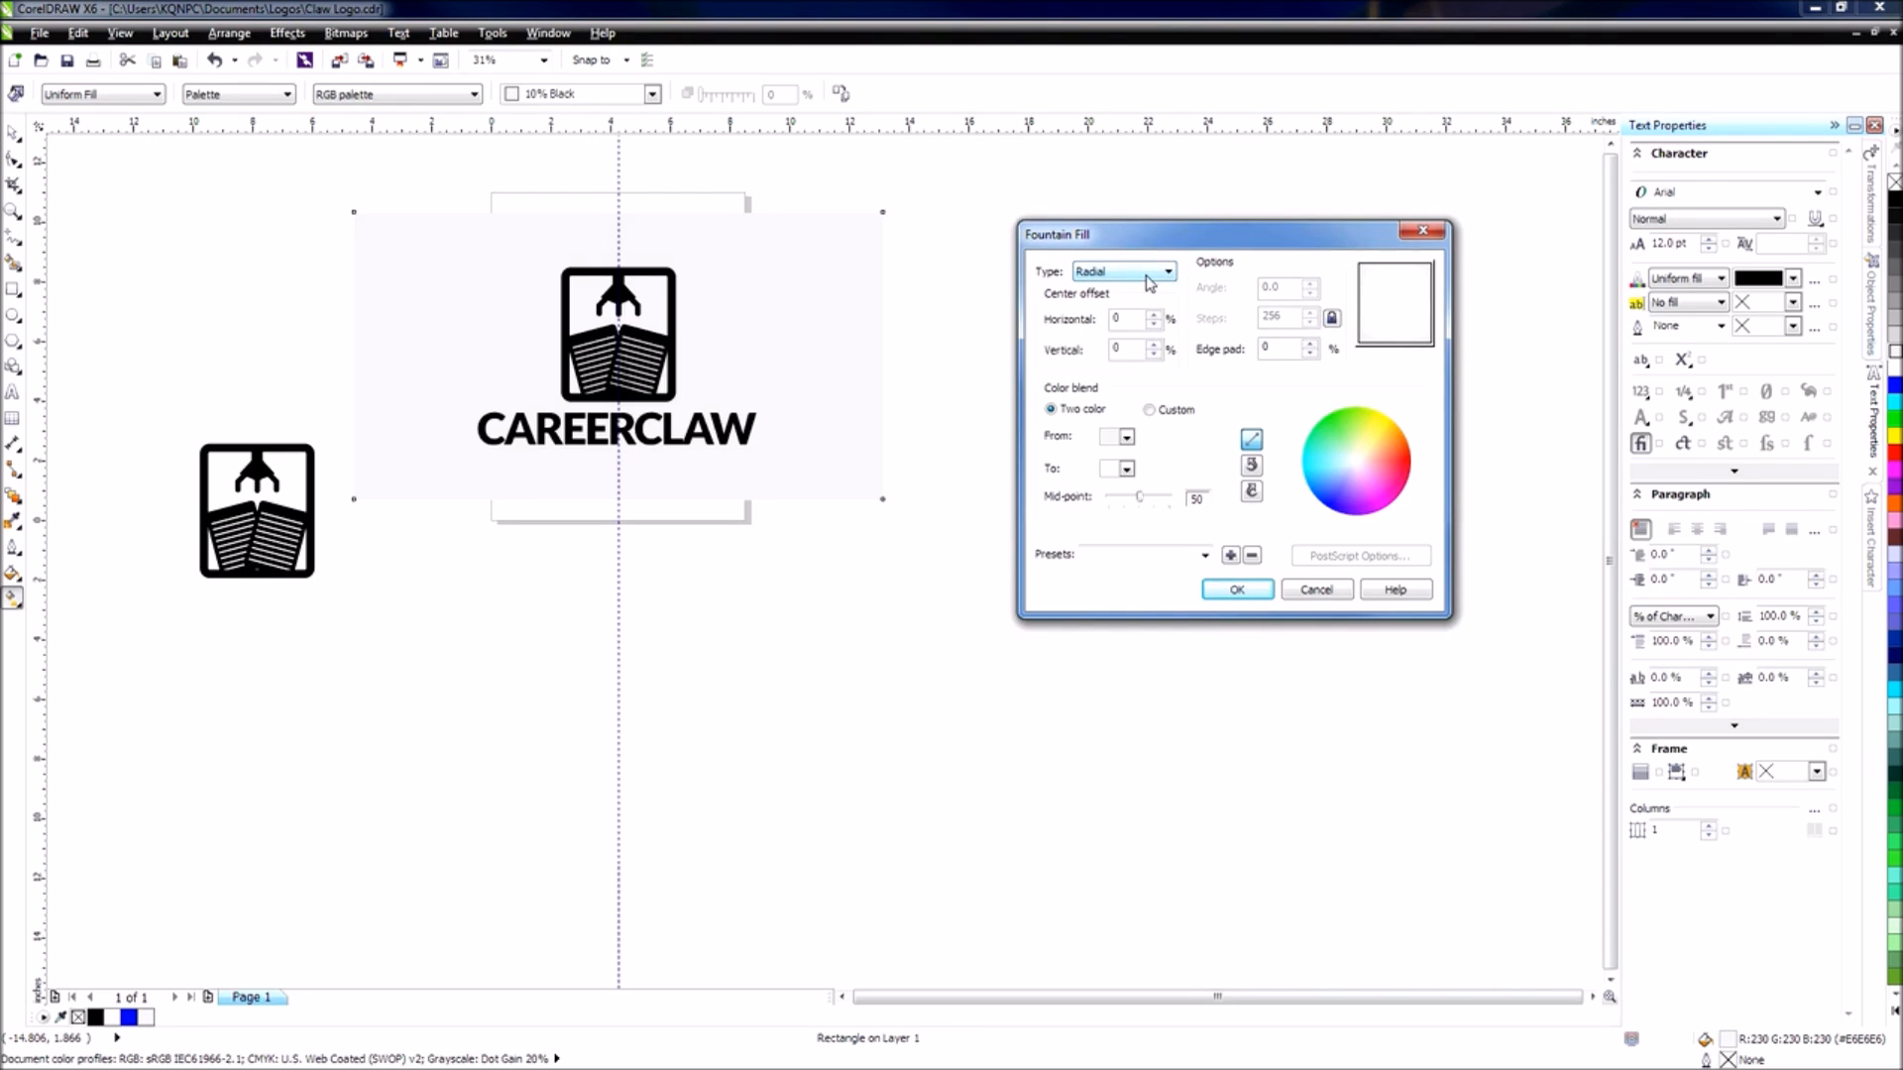
{"action": "left_click", "coordinate": [1127, 438]}
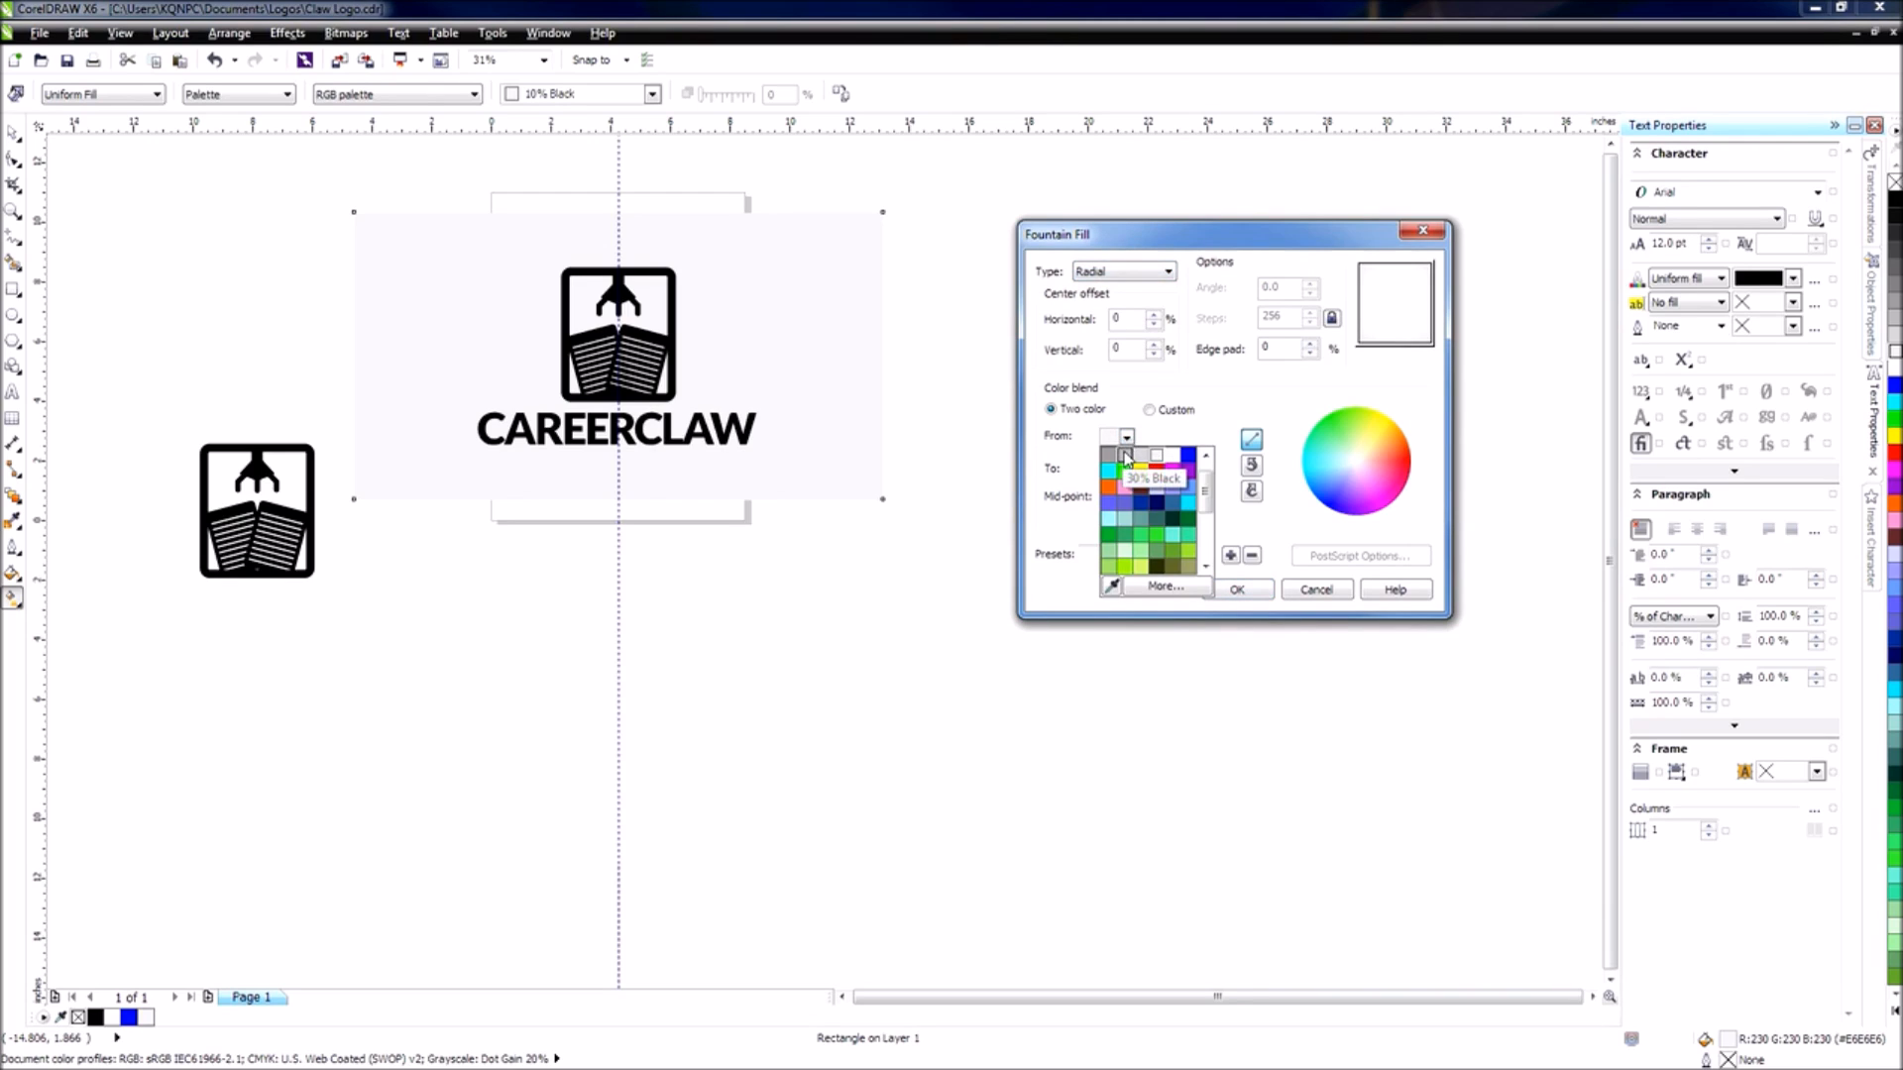
{"action": "left_click", "coordinate": [1125, 456]}
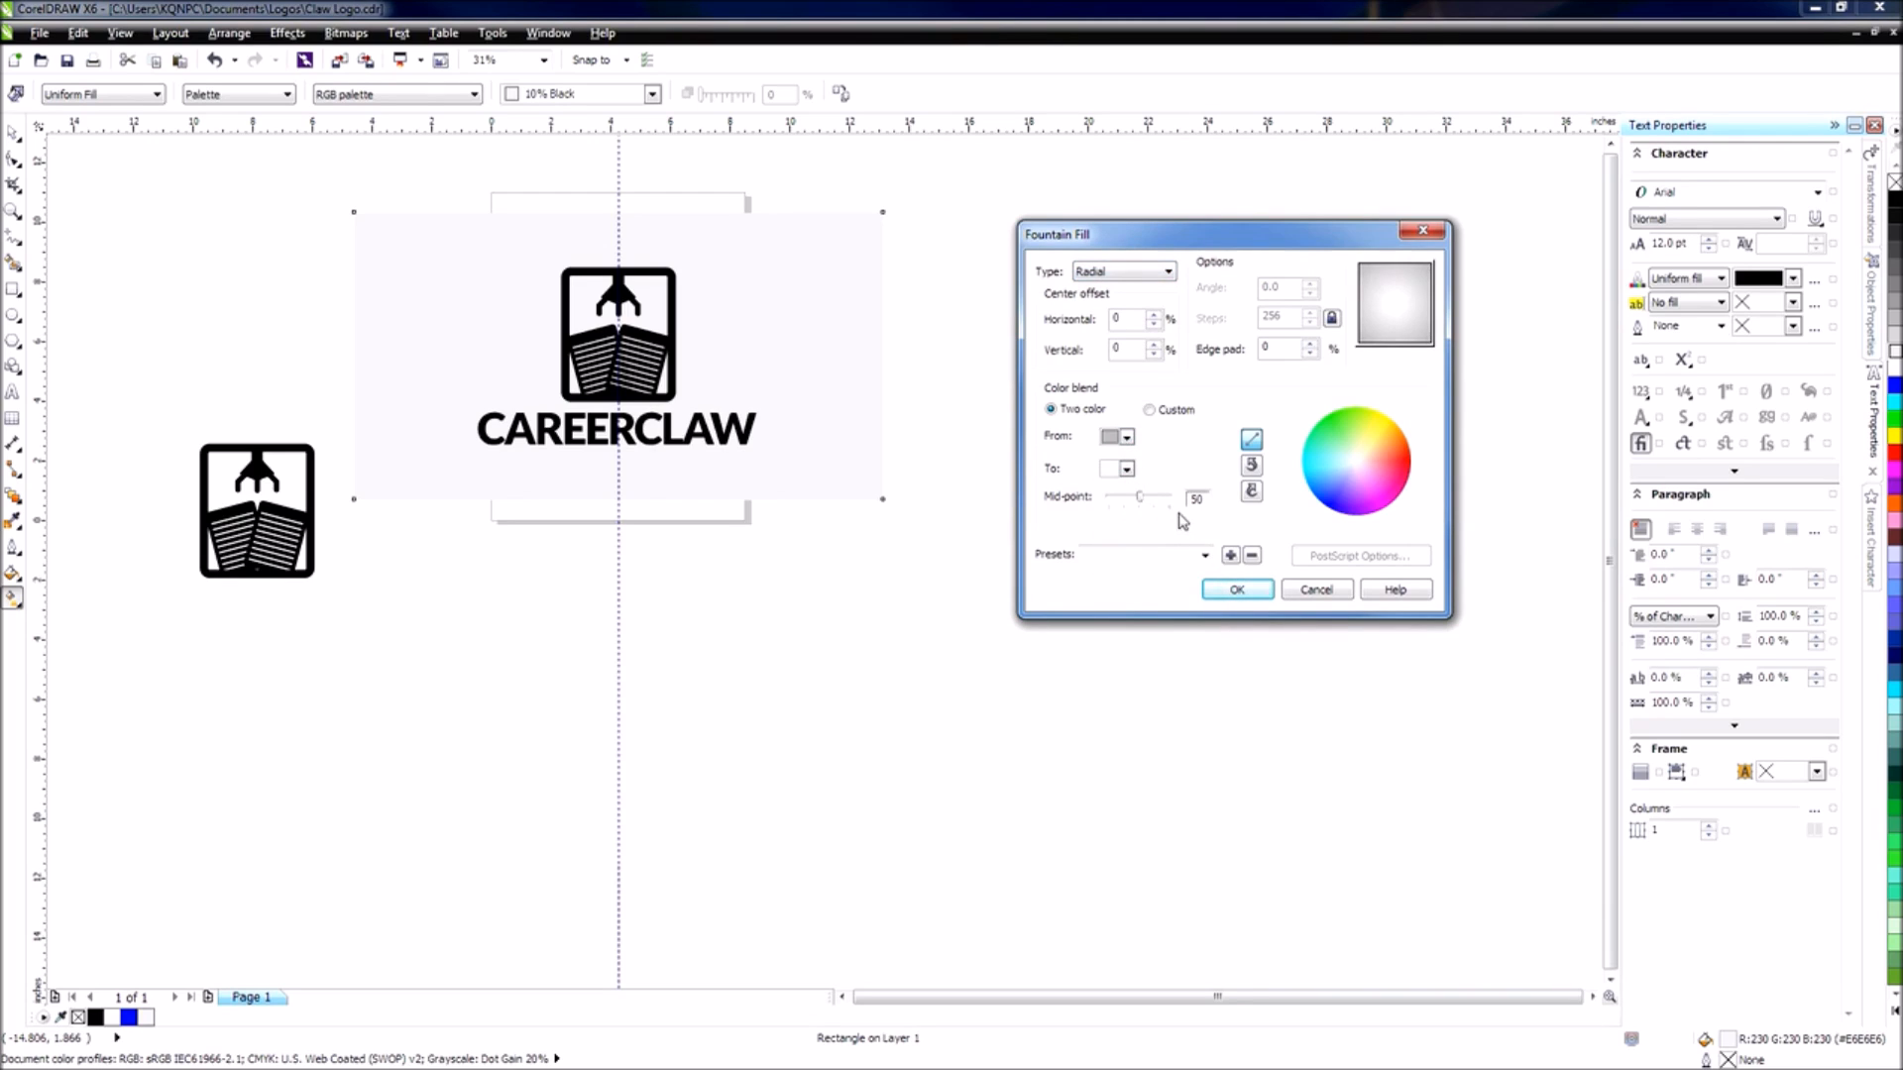
{"action": "left_click", "coordinate": [1238, 592]}
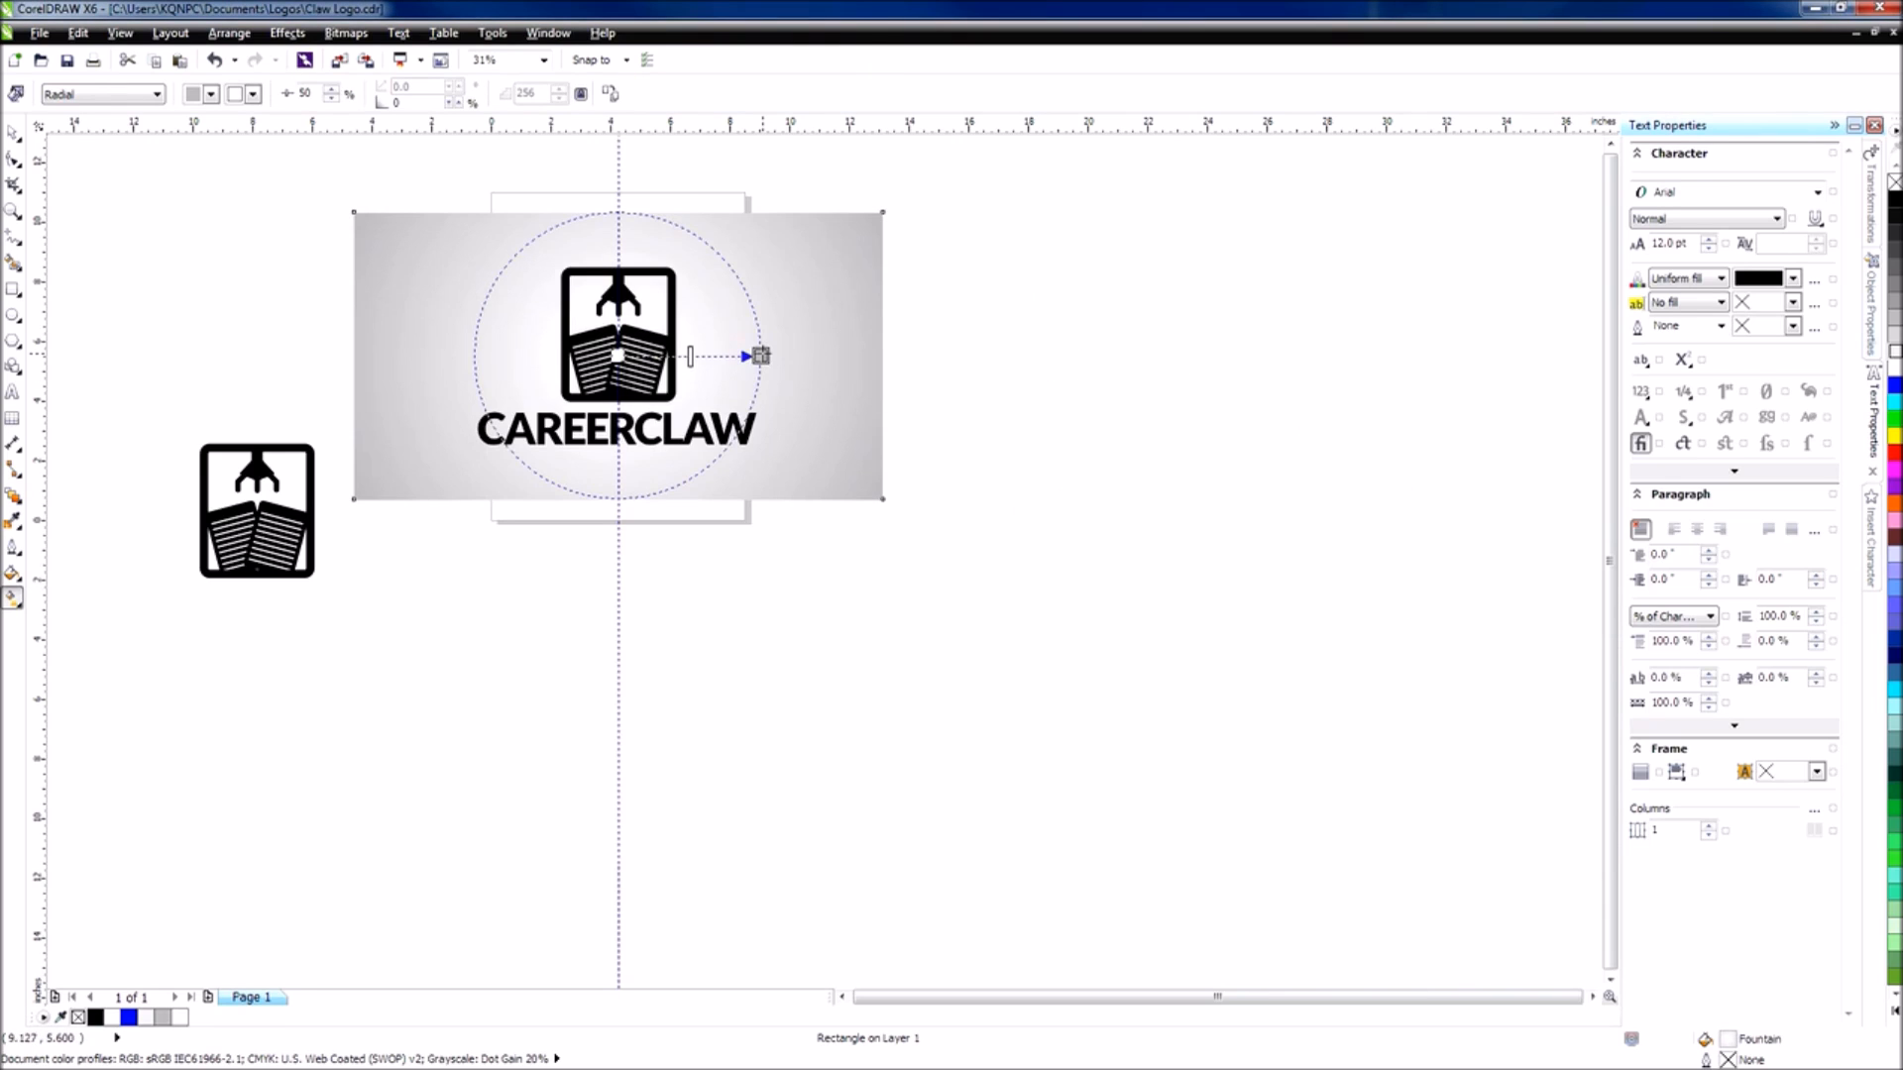
Extend the radial fill's radius past the rectangle's edge and shift its midpoint outward to 25%.
{"action": "left_click_drag", "start_coordinate": [760, 355], "coordinate": [965, 354]}
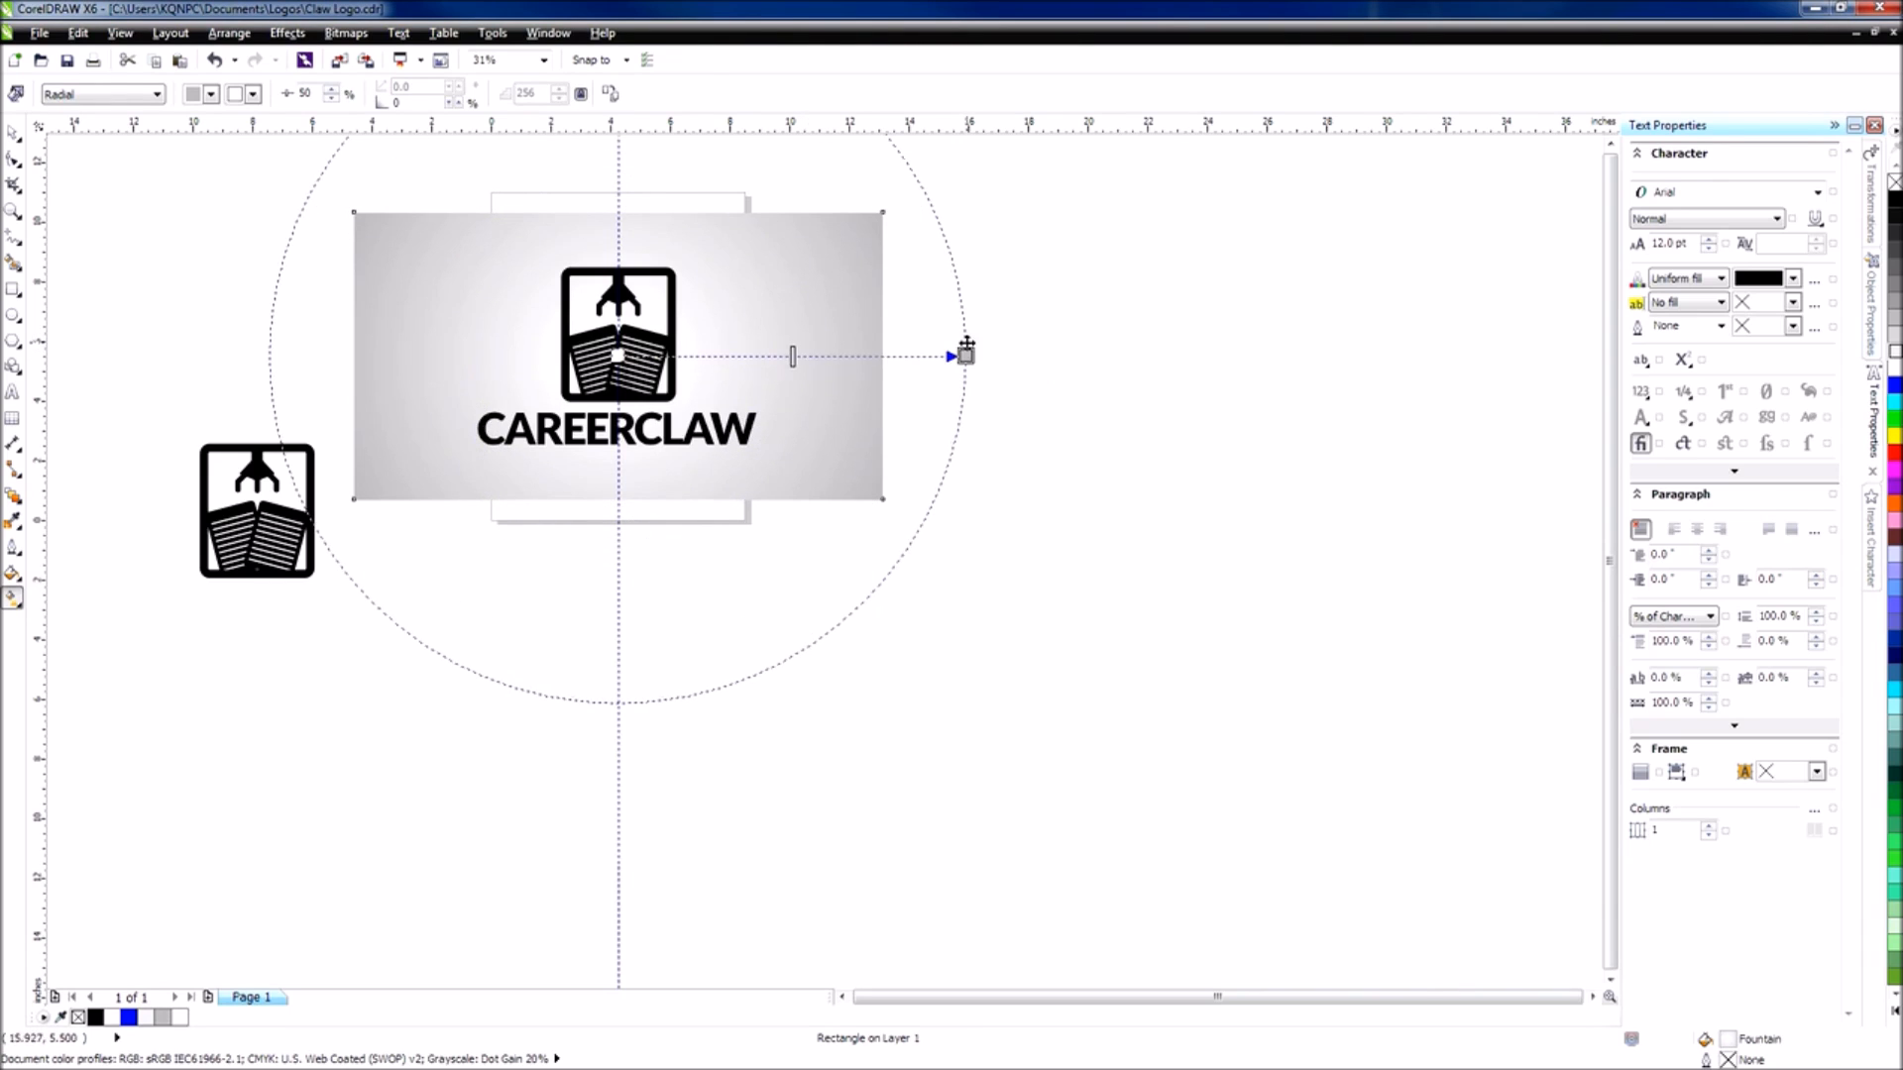
{"action": "left_click_drag", "start_coordinate": [793, 356], "coordinate": [882, 356]}
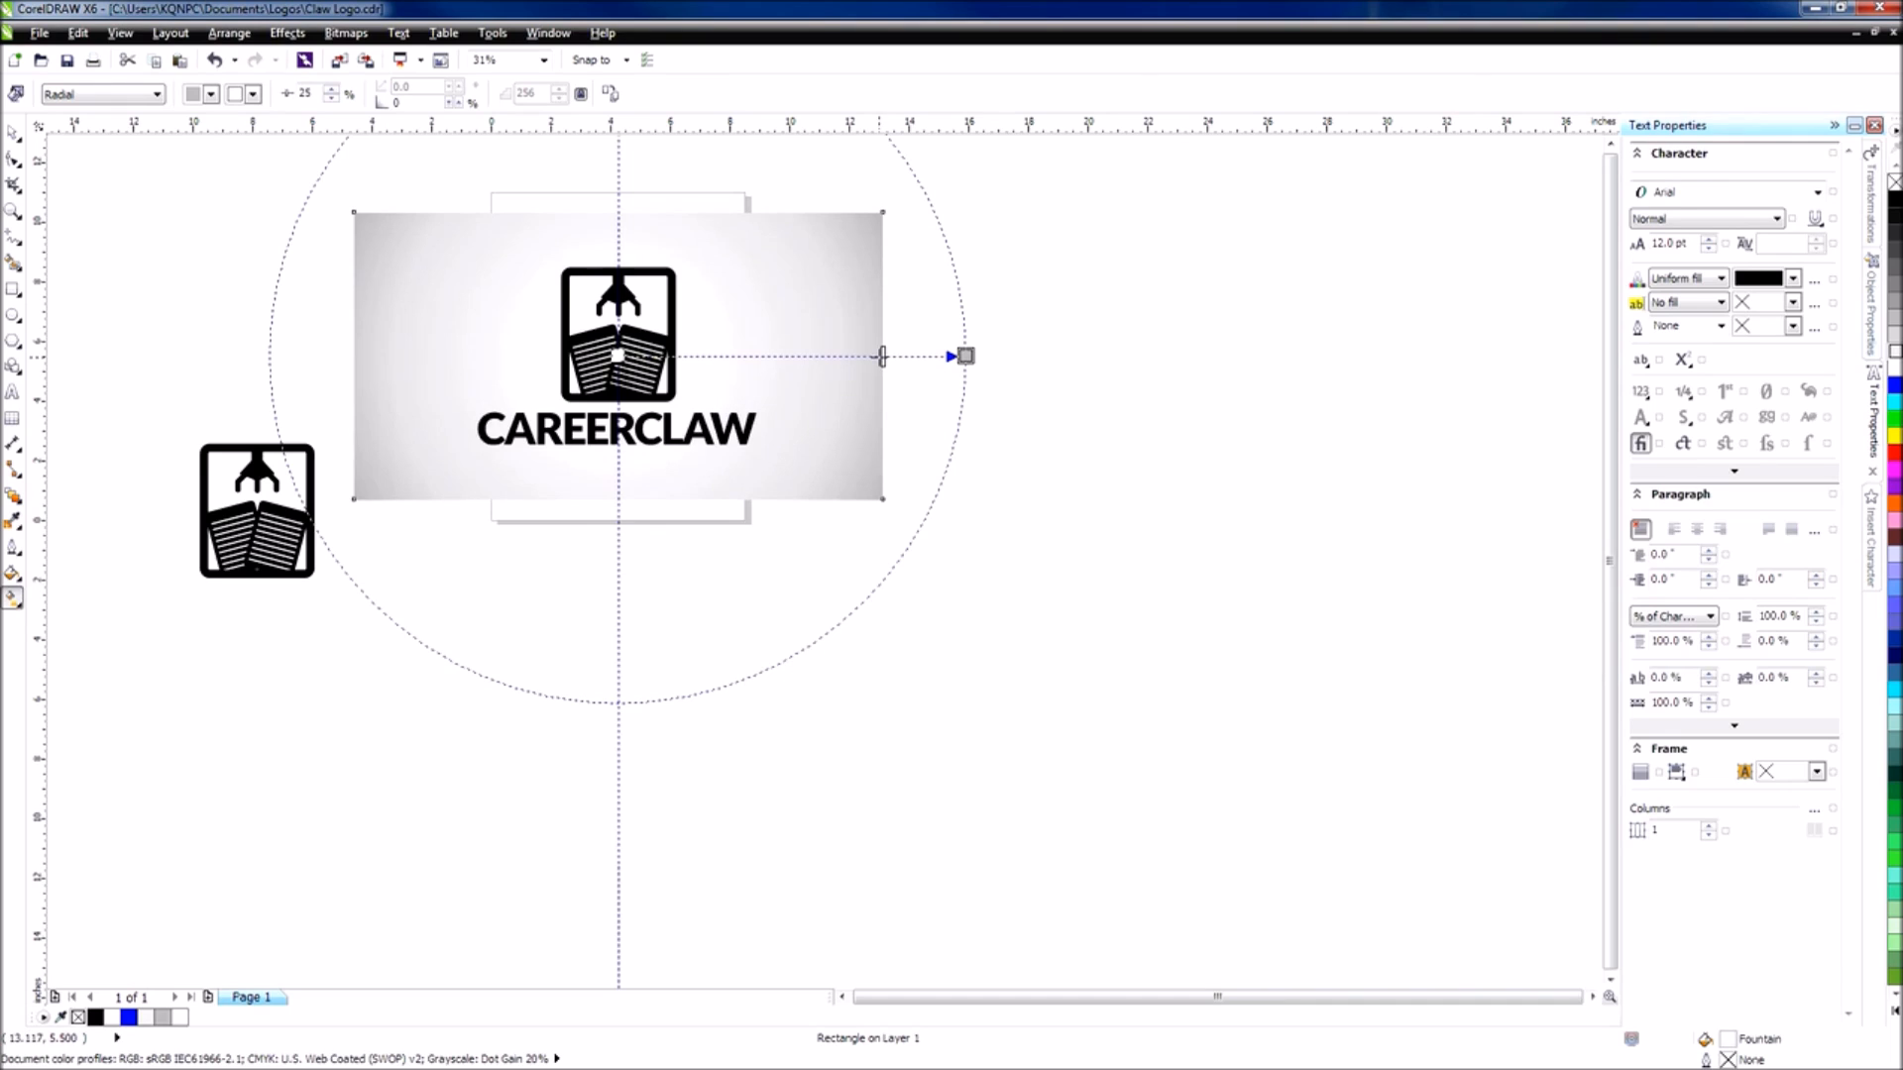
{"action": "left_click", "coordinate": [14, 132]}
Delete the vertical guideline running through the page centre.
{"action": "left_click", "coordinate": [691, 573]}
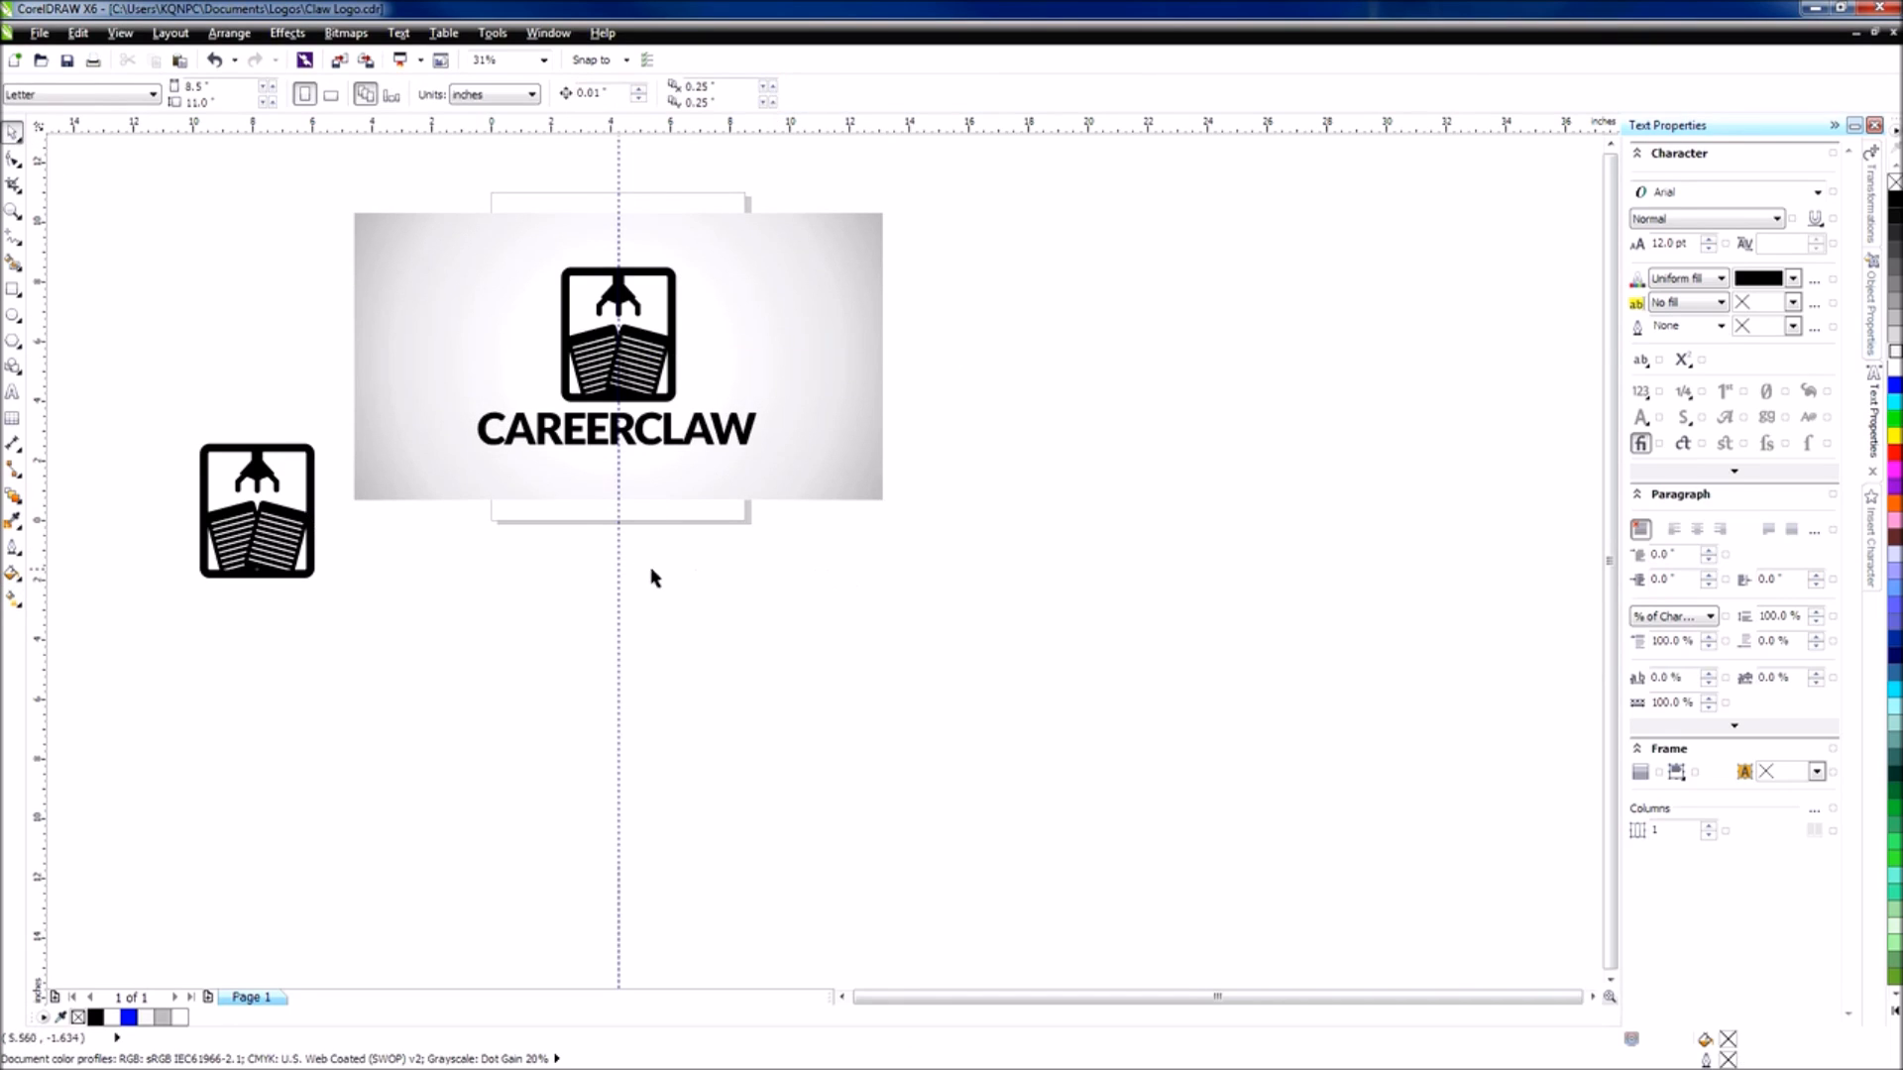
{"action": "left_click", "coordinate": [616, 563]}
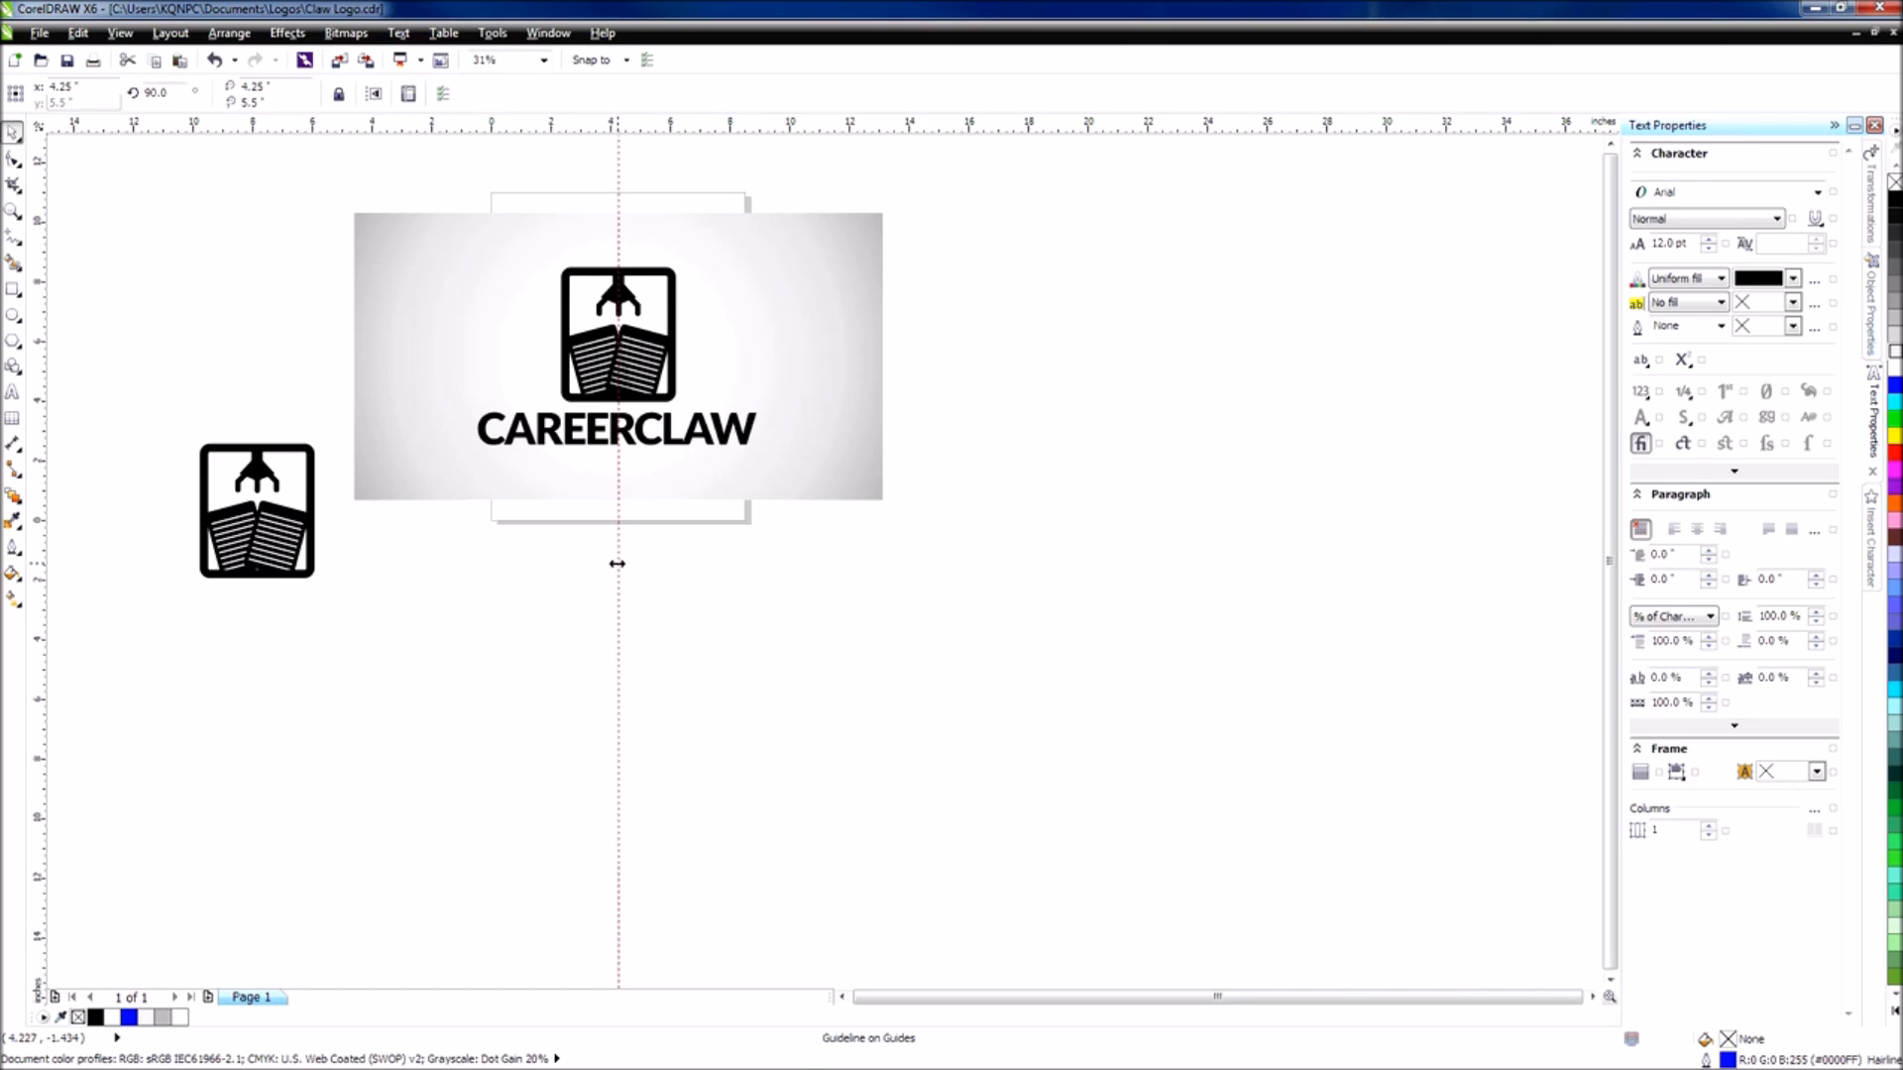
{"action": "key", "text": "Delete"}
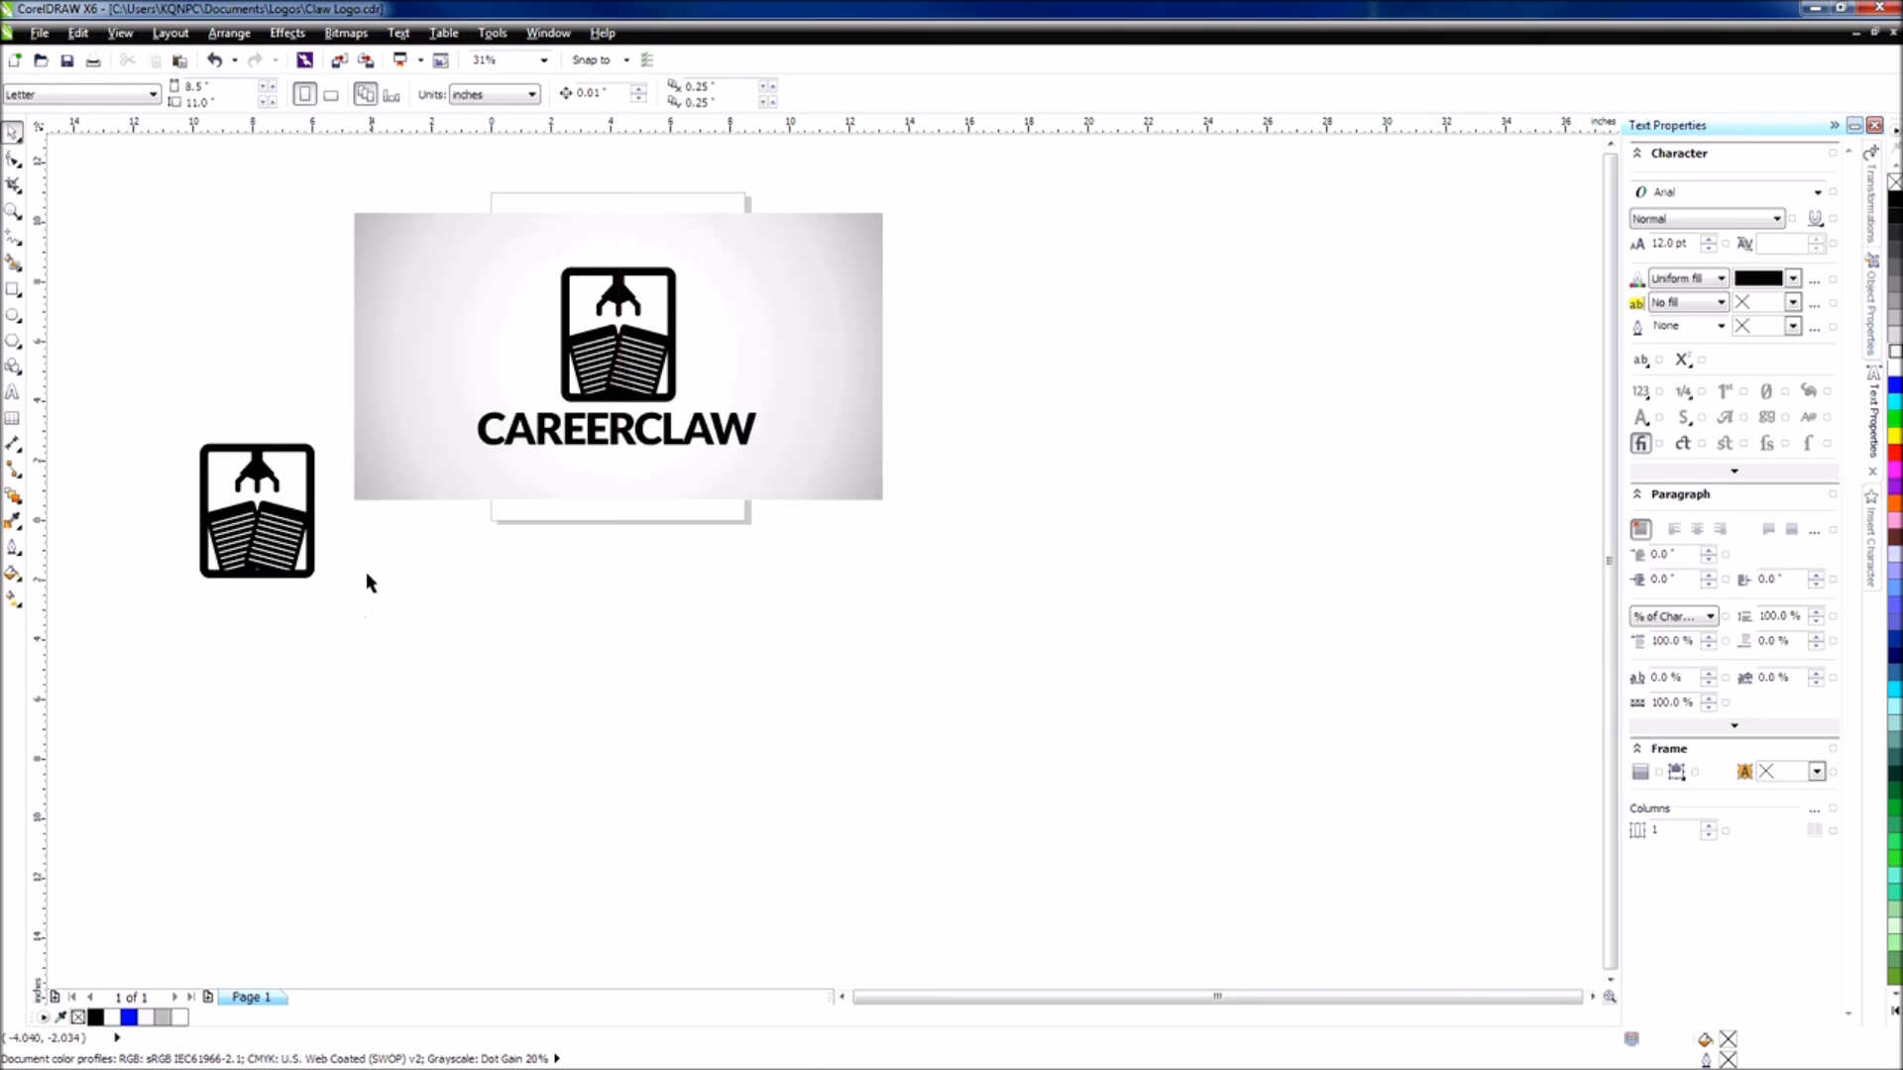
Move the gradient background and its logo together into the empty area to the right of the page.
{"action": "left_click_drag", "start_coordinate": [940, 540], "coordinate": [314, 188]}
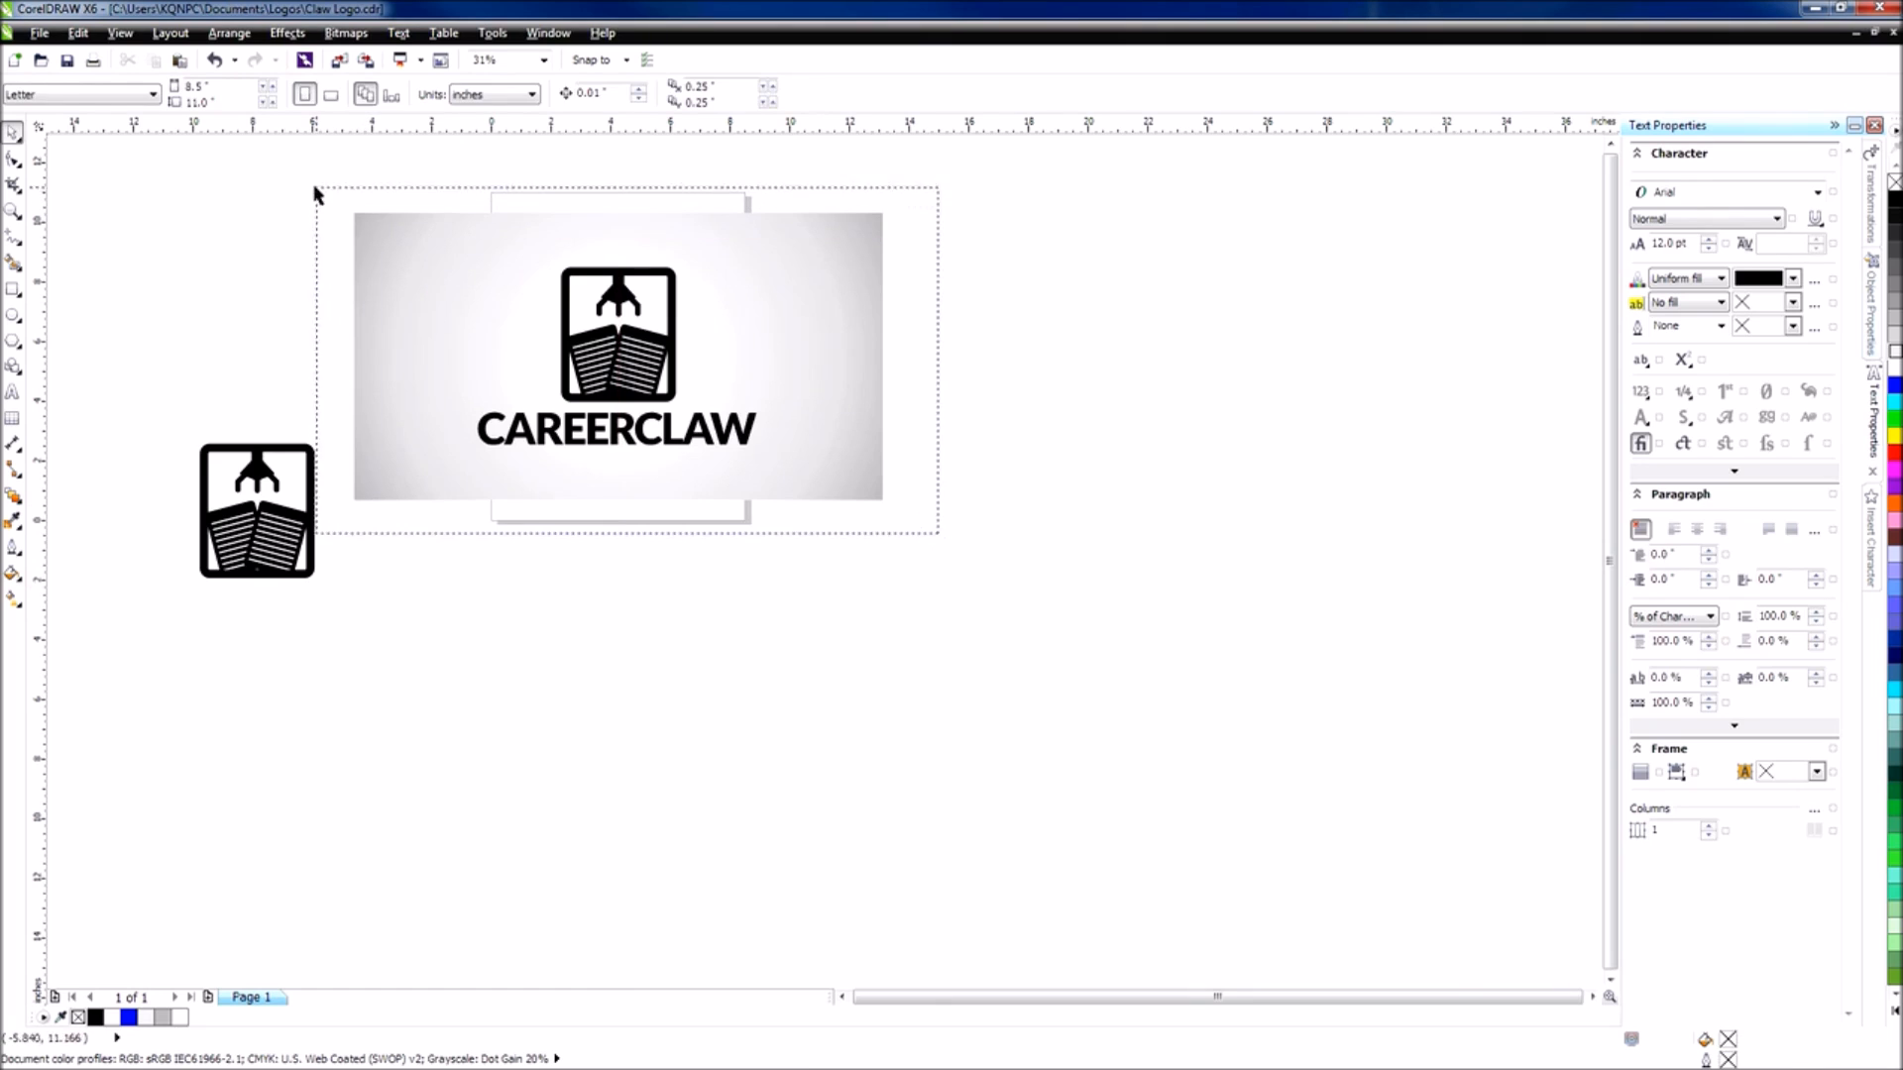
{"action": "left_click_drag", "start_coordinate": [743, 340], "coordinate": [1184, 455]}
{"action": "scroll", "coordinate": [1210, 437], "scroll_direction": "up", "scroll_amount": 2}
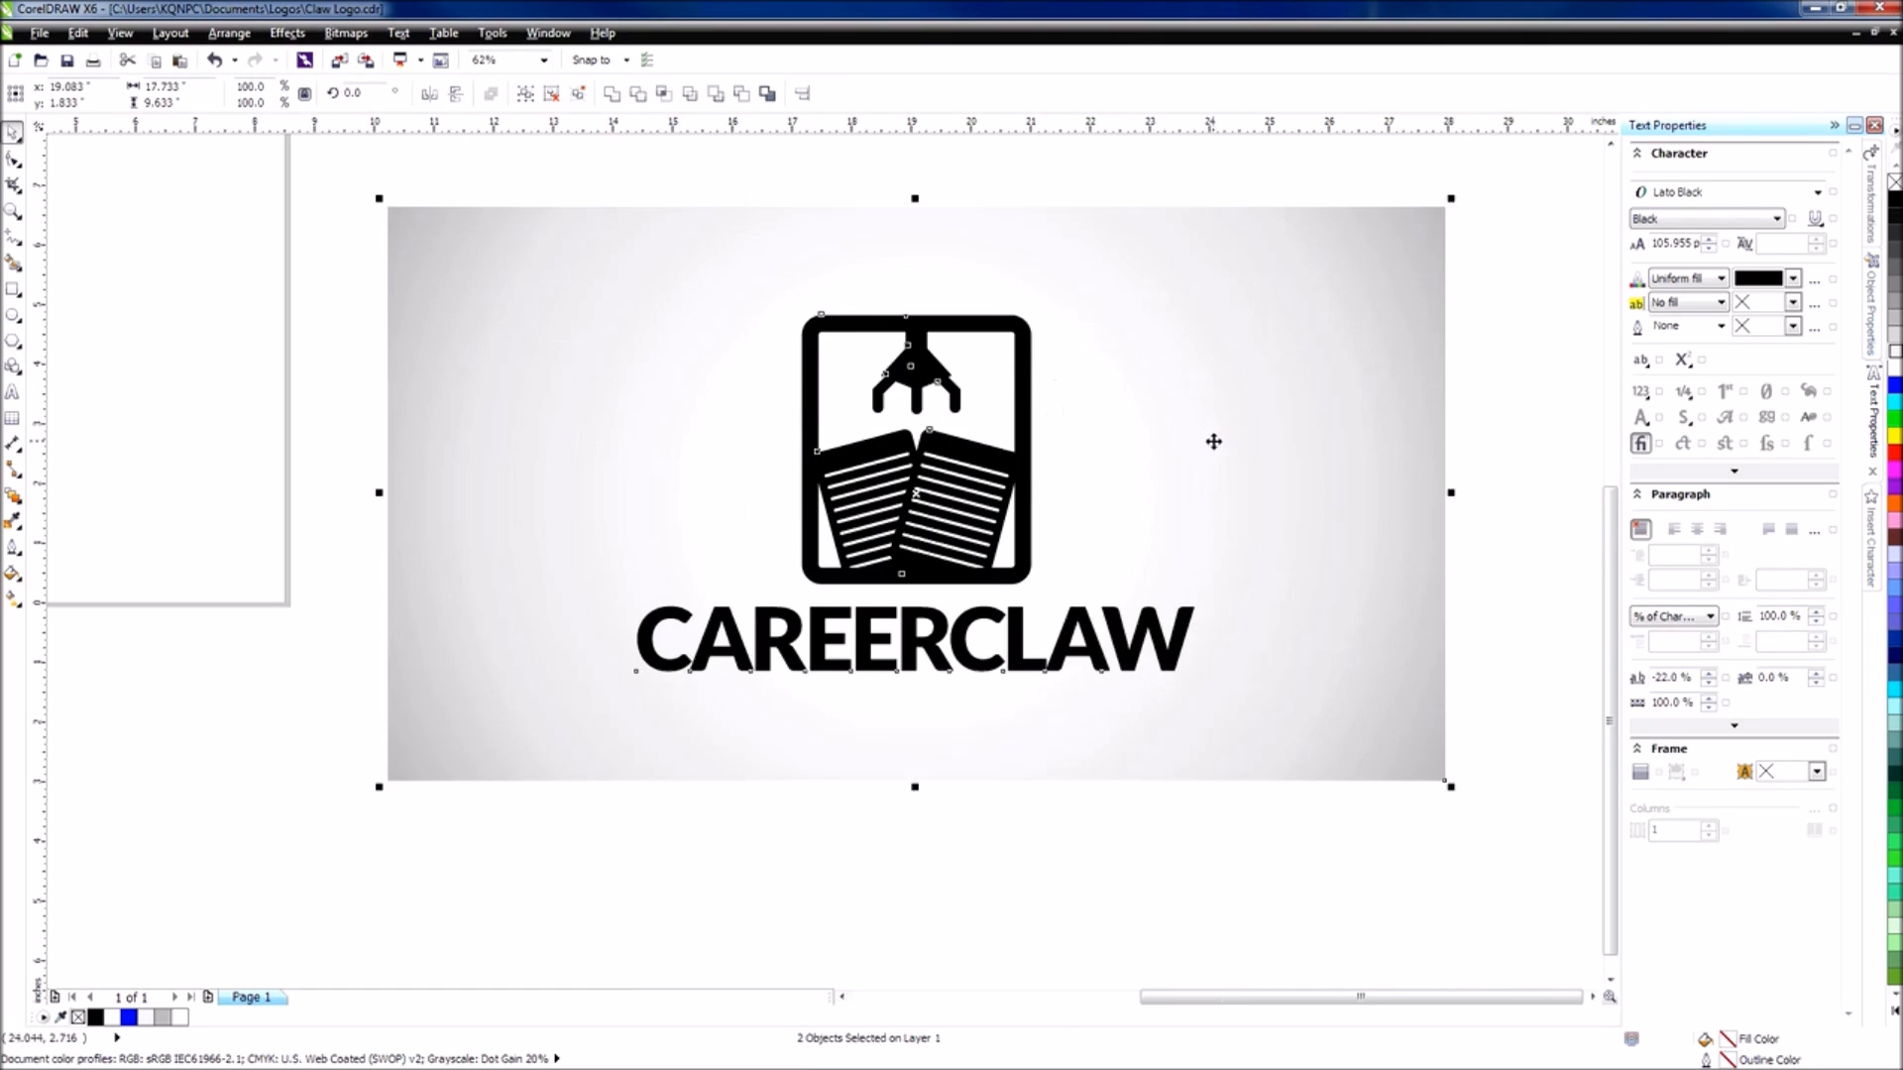
{"action": "scroll", "coordinate": [1115, 530], "scroll_direction": "up", "scroll_amount": 1}
{"action": "scroll", "coordinate": [923, 416], "scroll_direction": "down", "scroll_amount": 1}
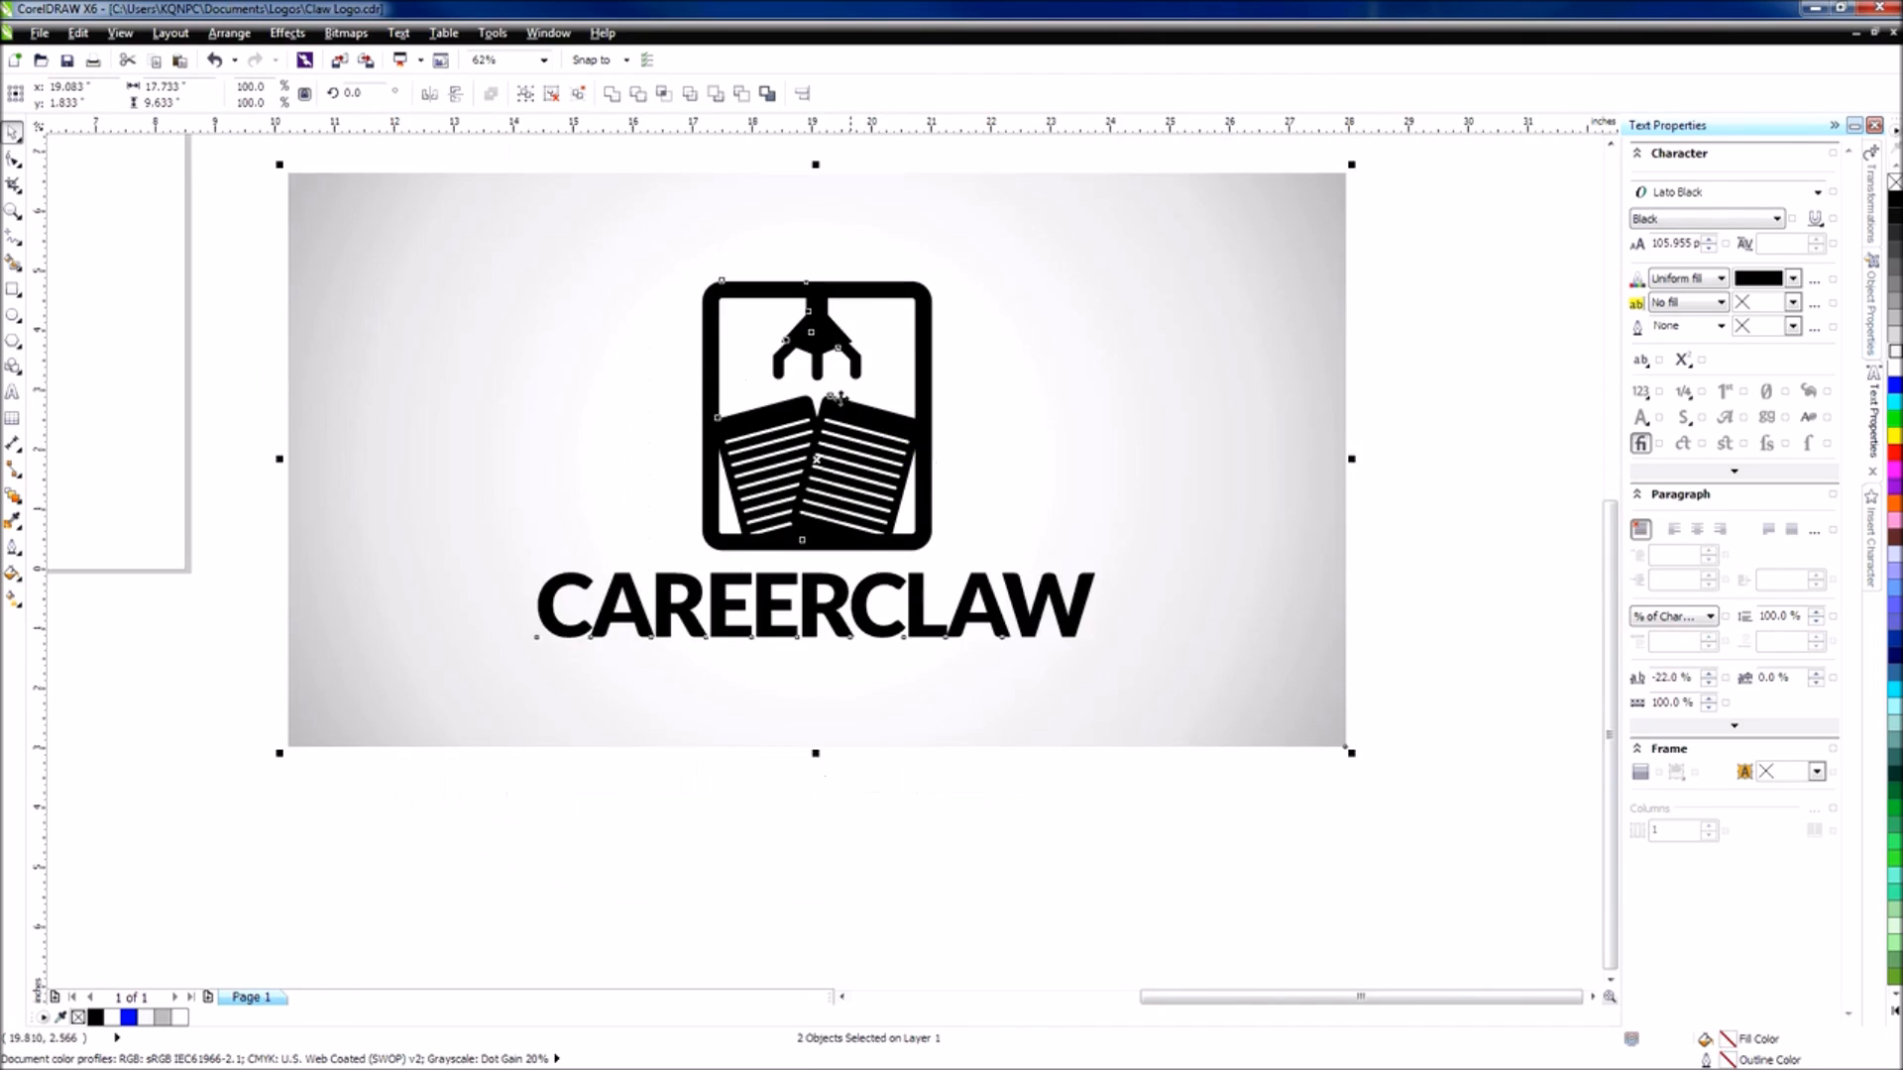
{"action": "scroll", "coordinate": [803, 363], "scroll_direction": "up", "scroll_amount": 1}
{"action": "scroll", "coordinate": [1010, 400], "scroll_direction": "down", "scroll_amount": 1}
{"action": "left_click", "coordinate": [1141, 406]}
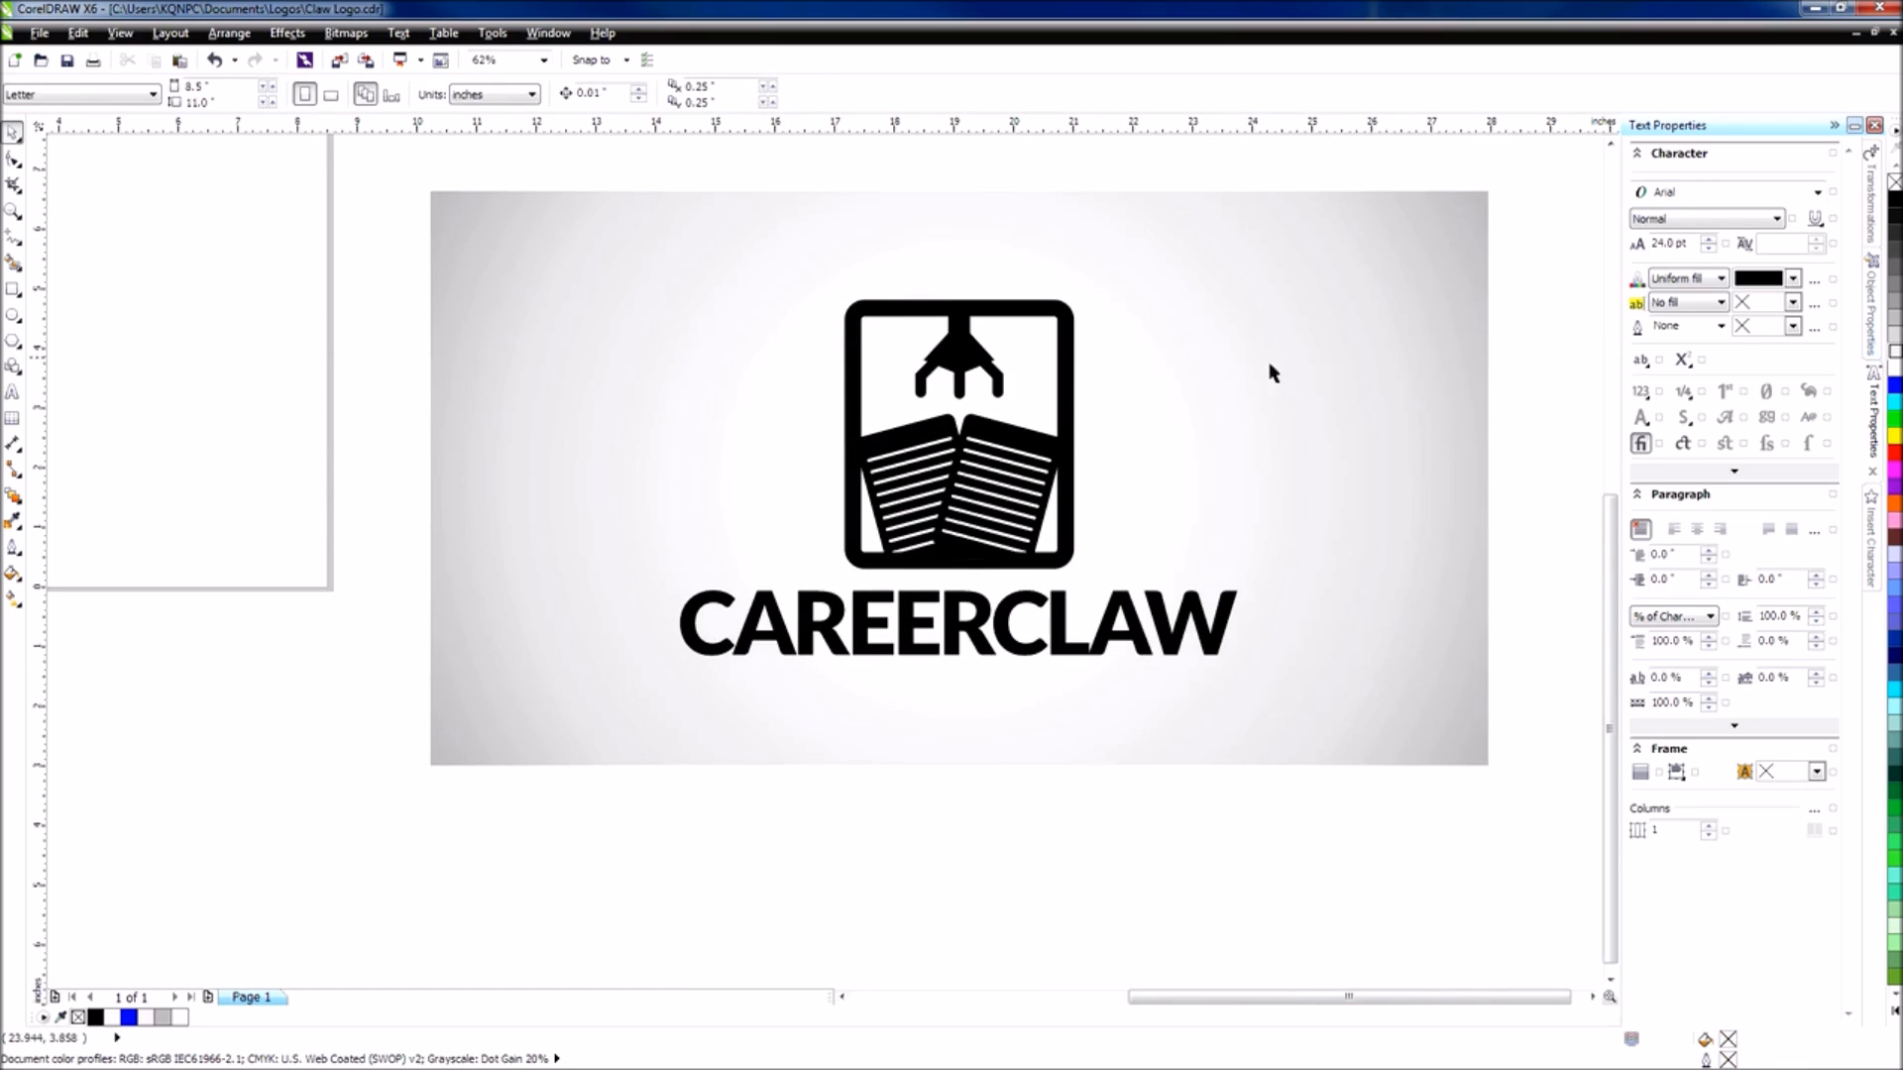
{"action": "left_click", "coordinate": [1332, 389]}
{"action": "left_click", "coordinate": [1543, 464]}
{"action": "left_click_drag", "start_coordinate": [1539, 707], "coordinate": [361, 255]}
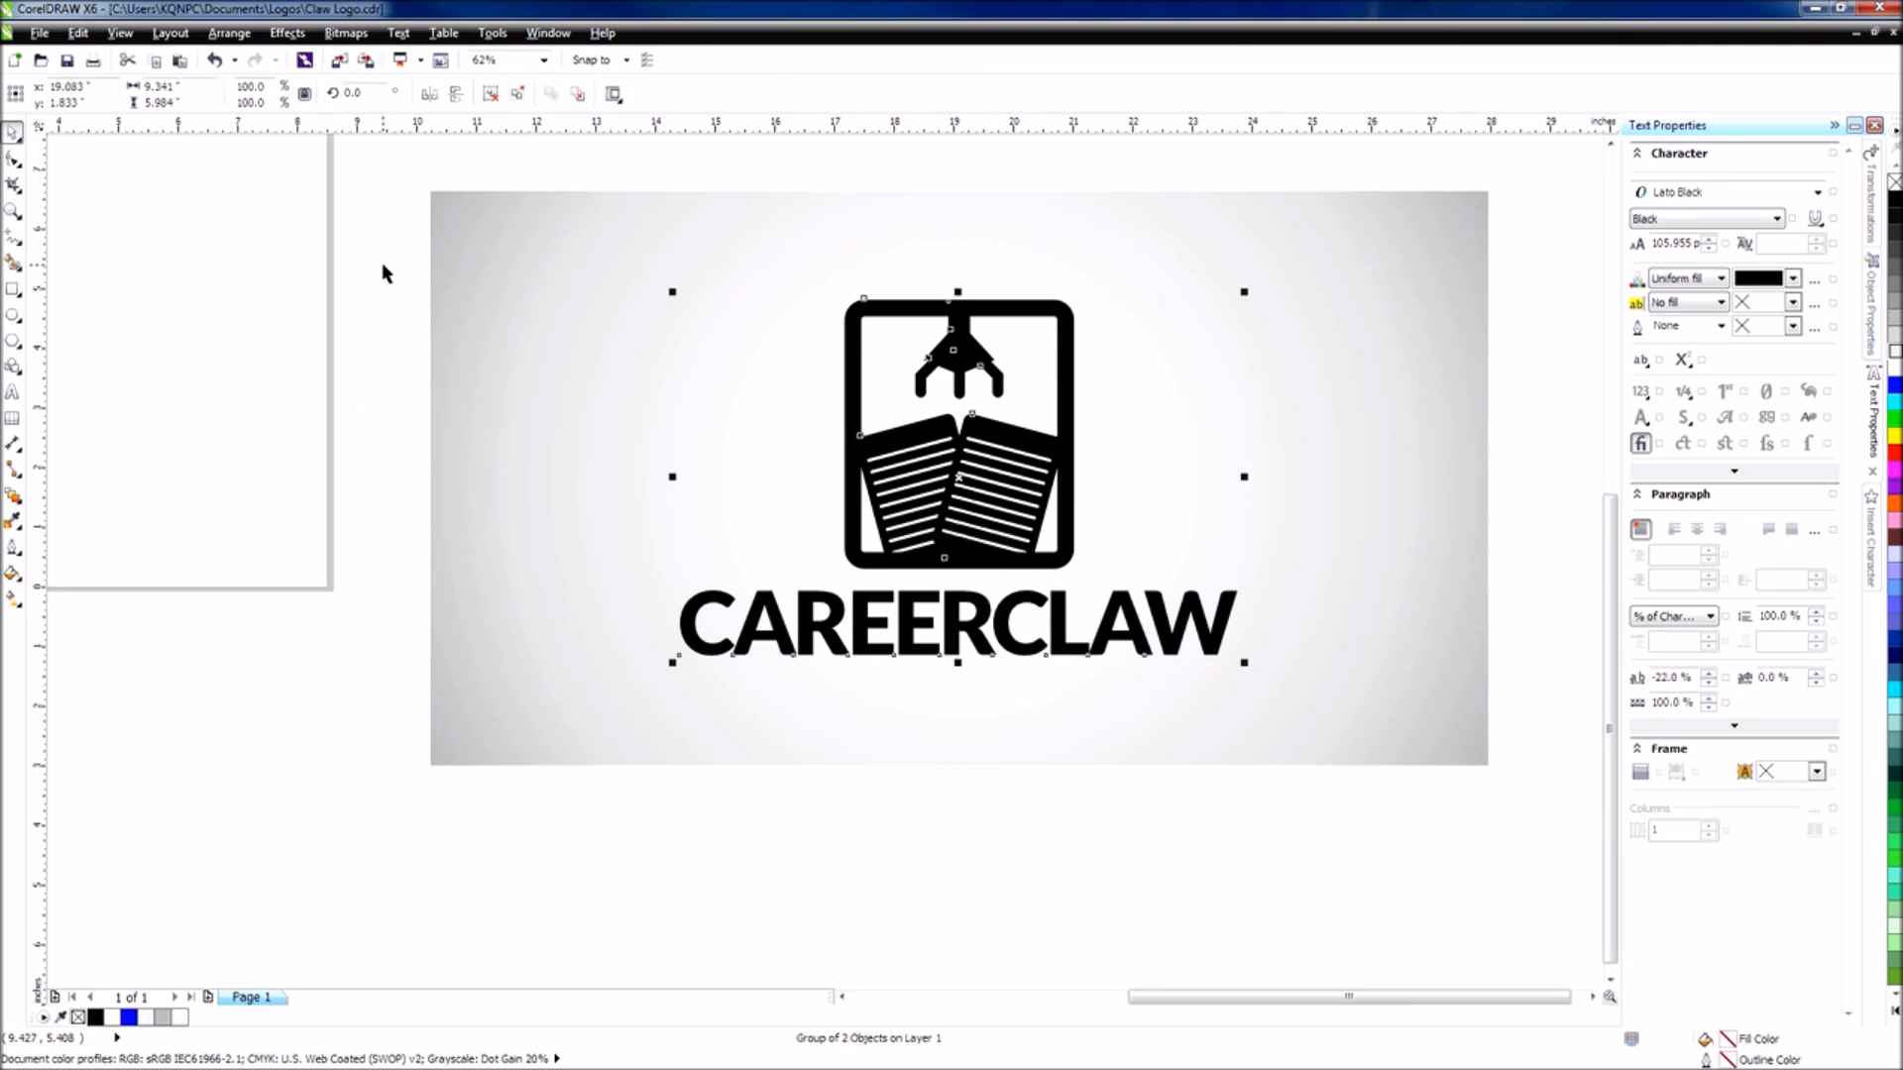
{"action": "left_click", "coordinate": [386, 273]}
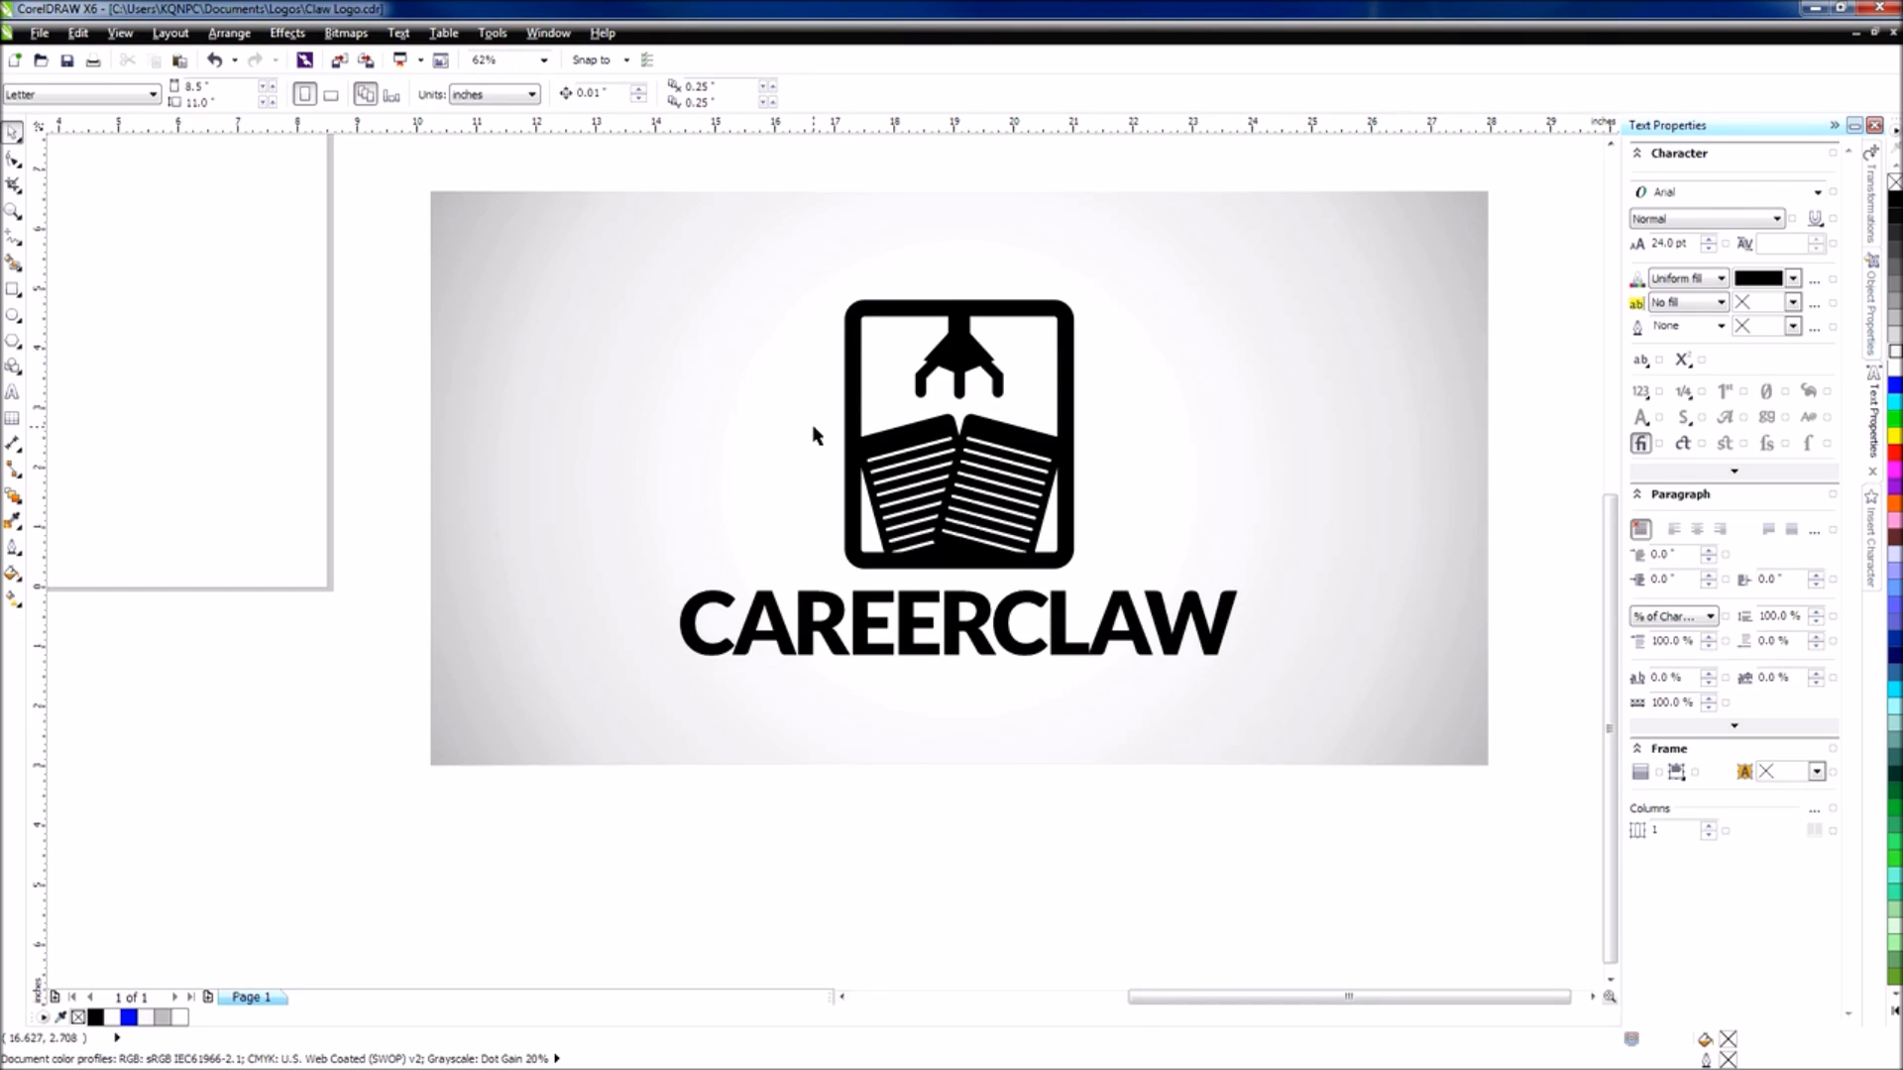
{"action": "left_click", "coordinate": [1215, 634]}
{"action": "left_click", "coordinate": [1205, 631]}
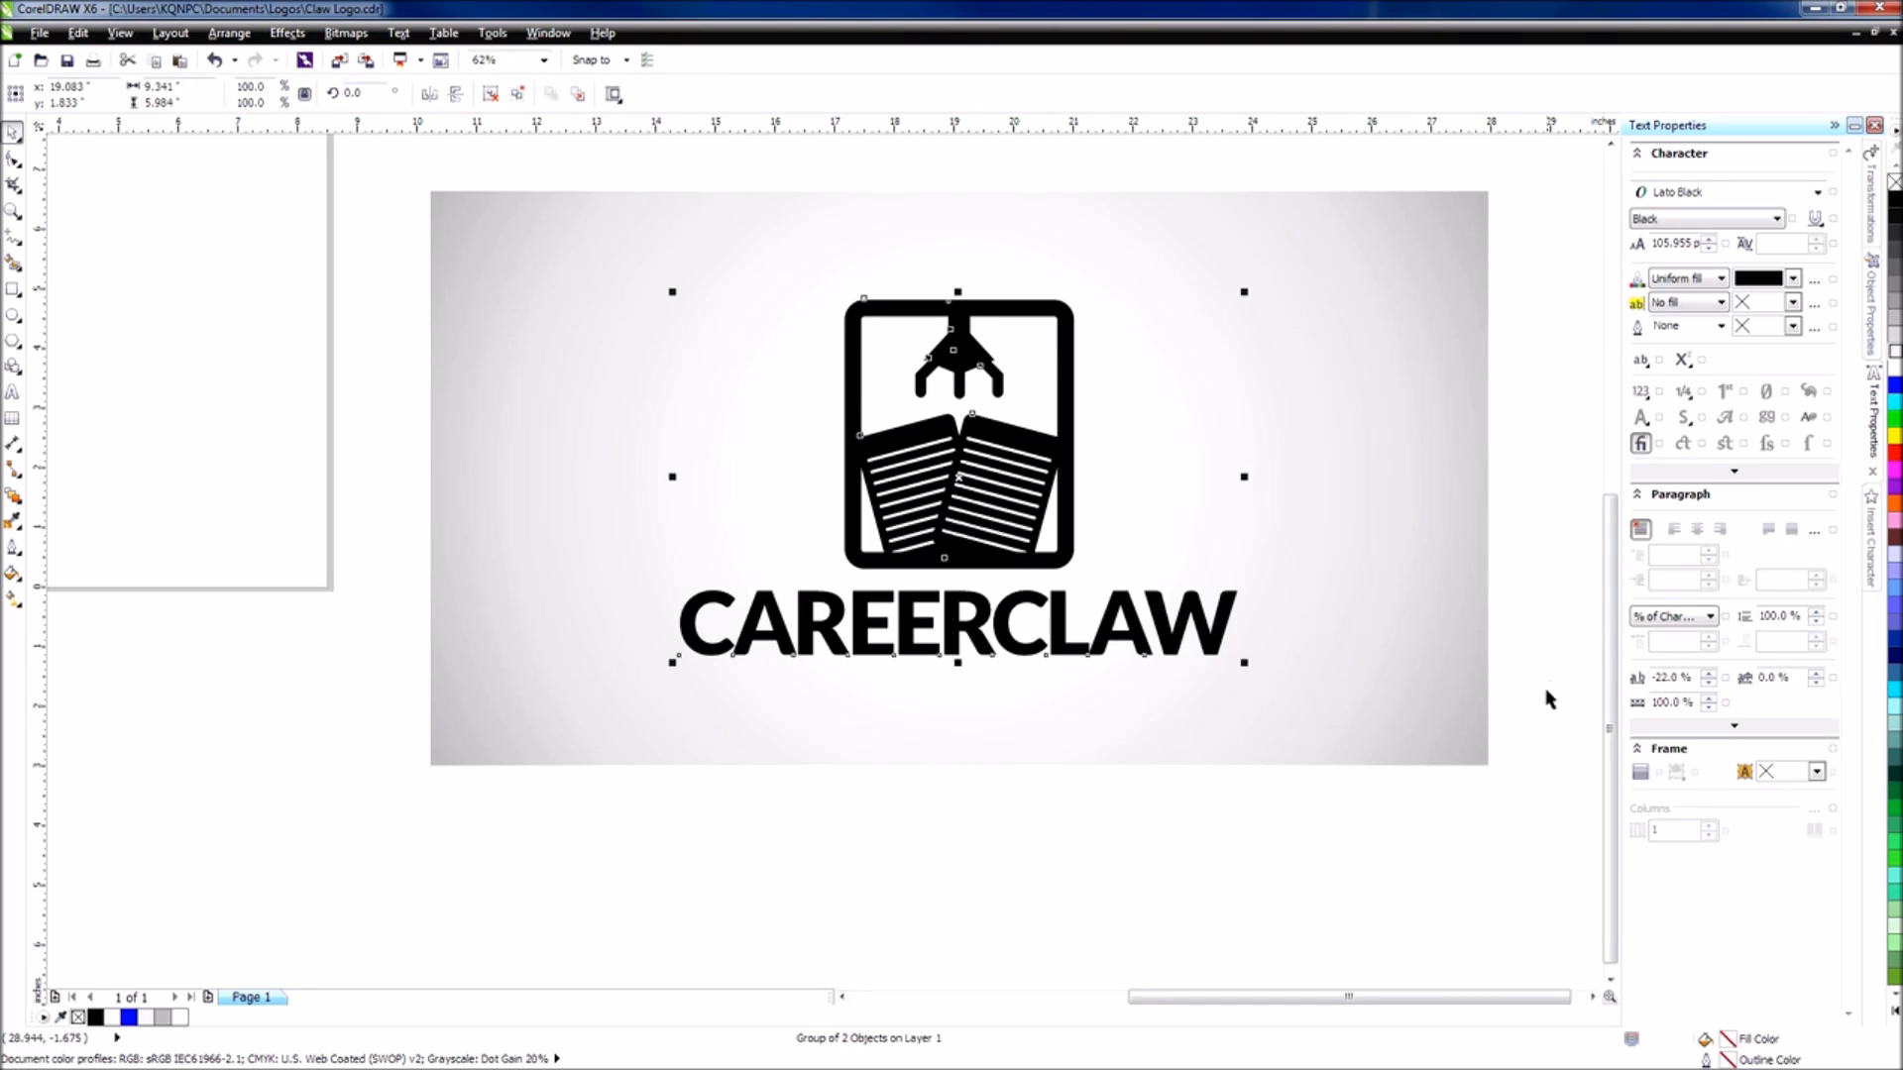
{"action": "left_click_drag", "start_coordinate": [1413, 867], "coordinate": [575, 234]}
{"action": "left_click", "coordinate": [650, 181]}
{"action": "left_click_drag", "start_coordinate": [585, 161], "coordinate": [1363, 883]}
{"action": "left_click", "coordinate": [563, 164]}
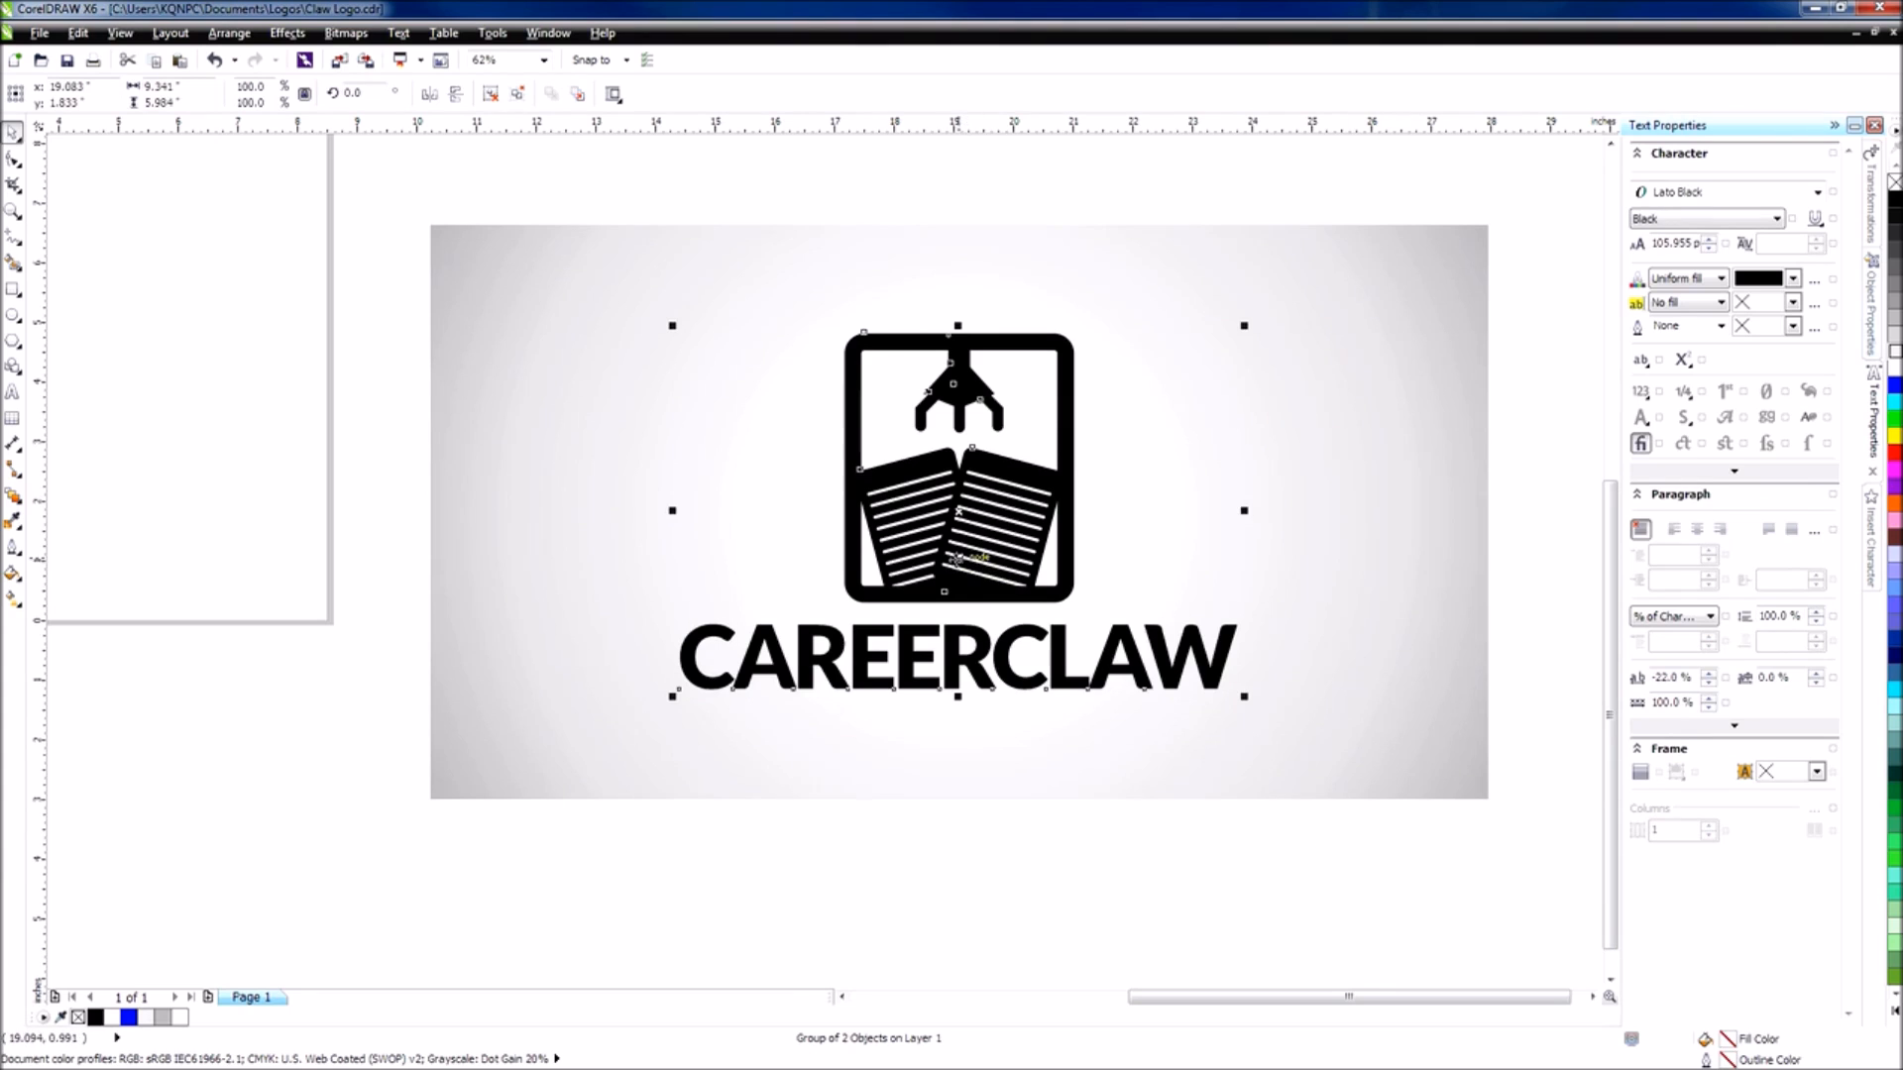
{"action": "left_click_drag", "start_coordinate": [518, 178], "coordinate": [1361, 920]}
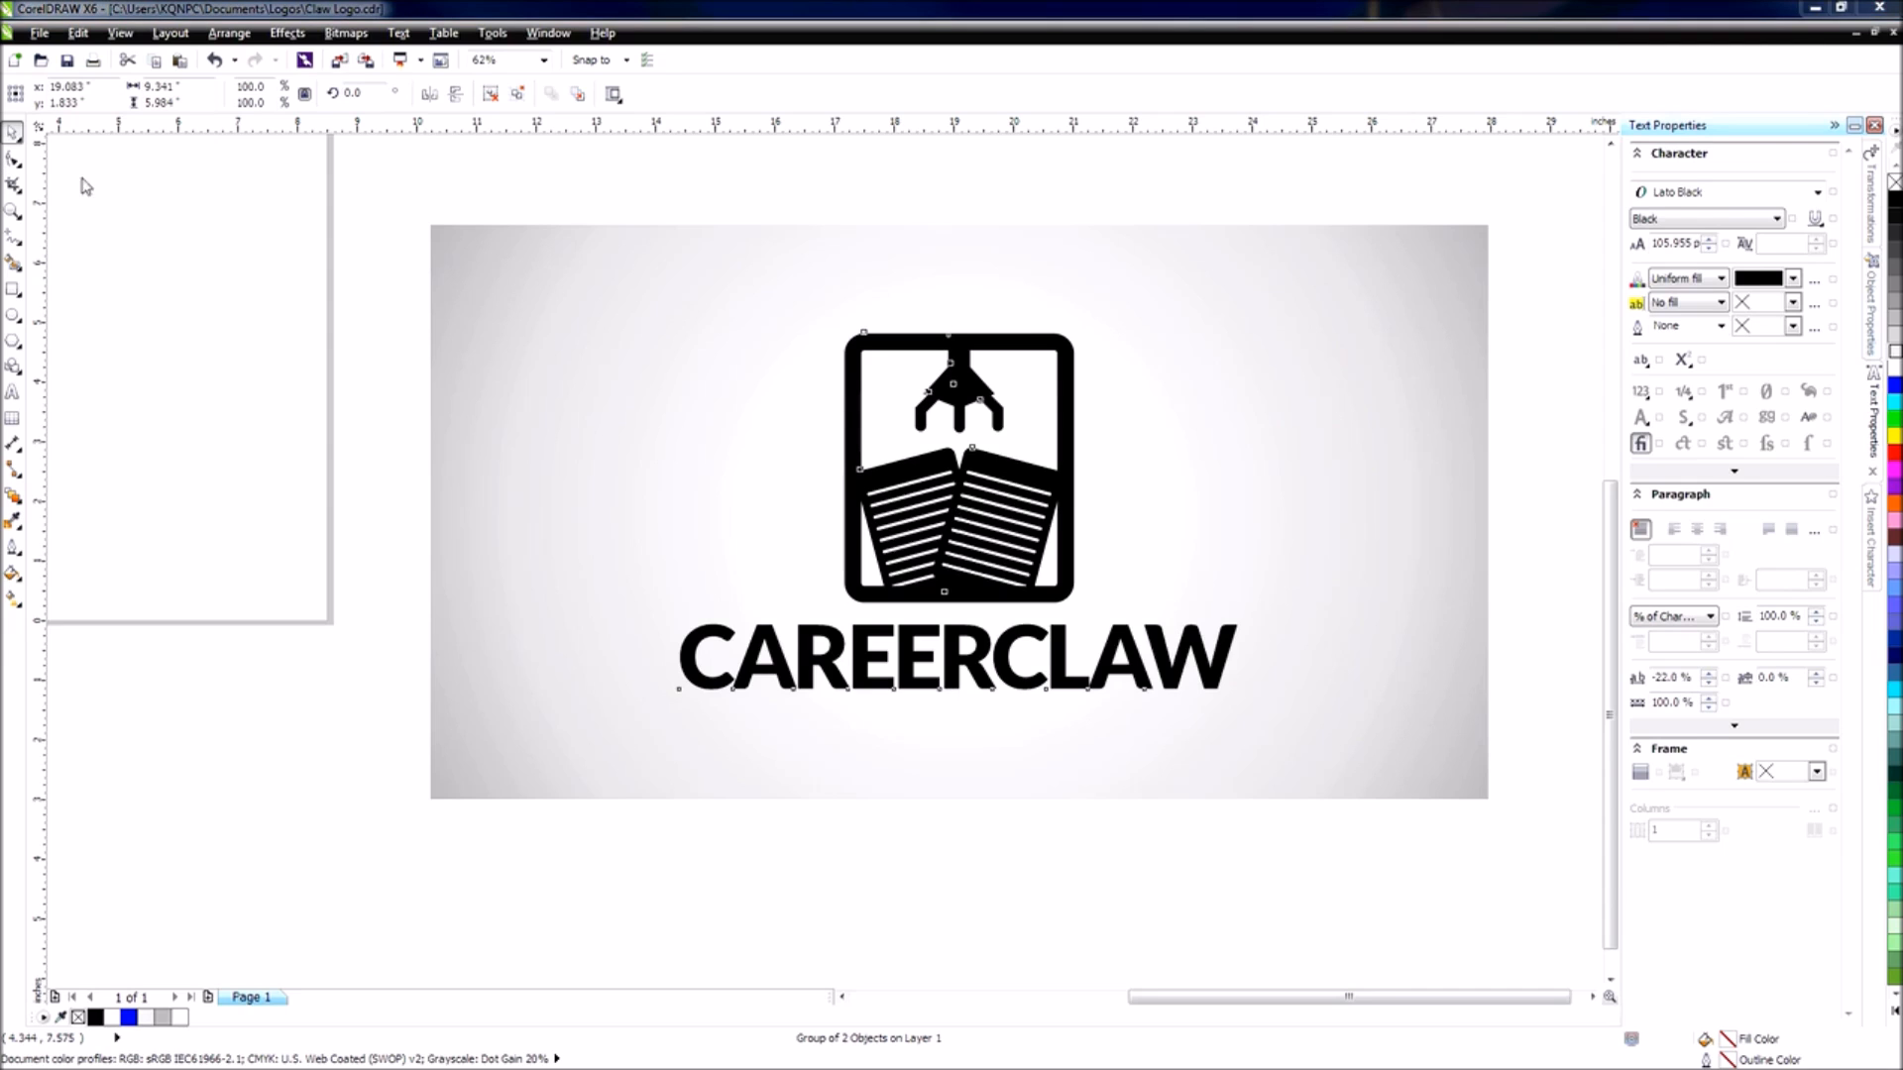
{"action": "left_click", "coordinate": [846, 192]}
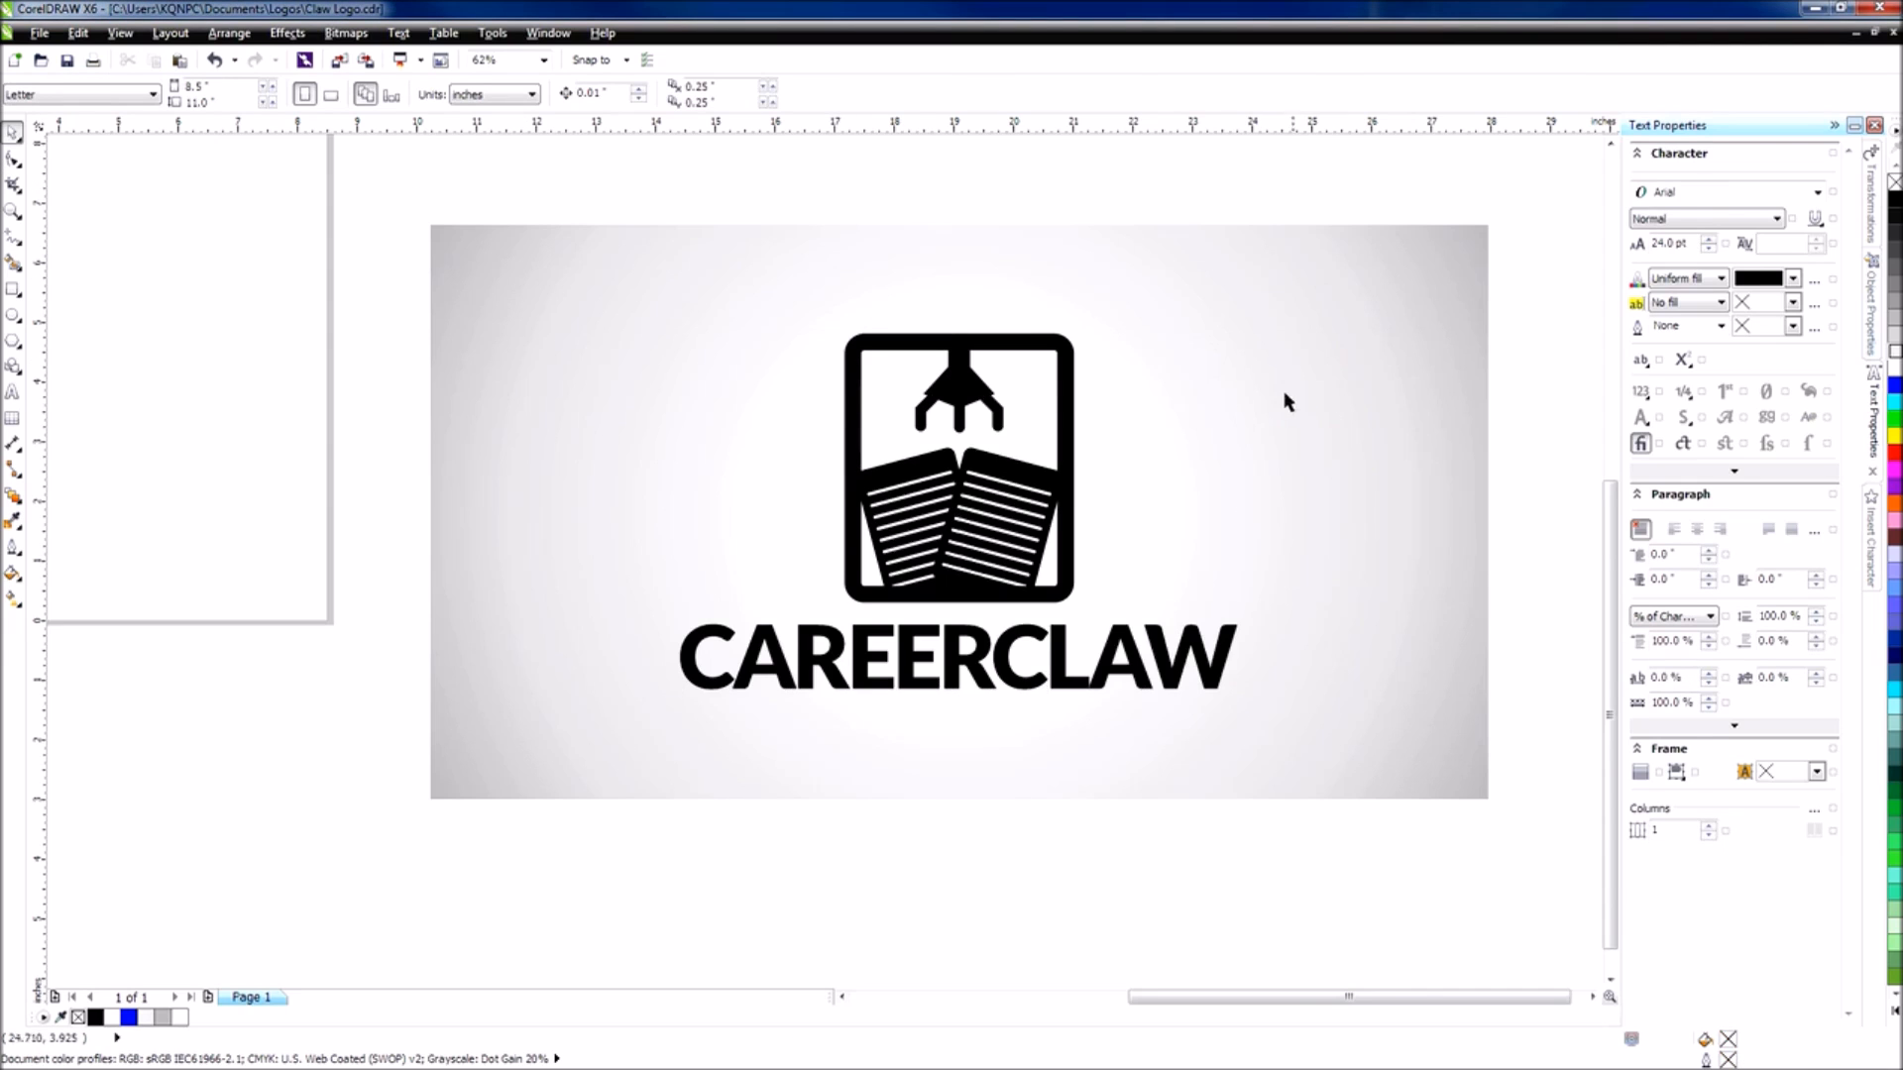
{"action": "scroll", "coordinate": [1262, 426], "scroll_direction": "up", "scroll_amount": 2}
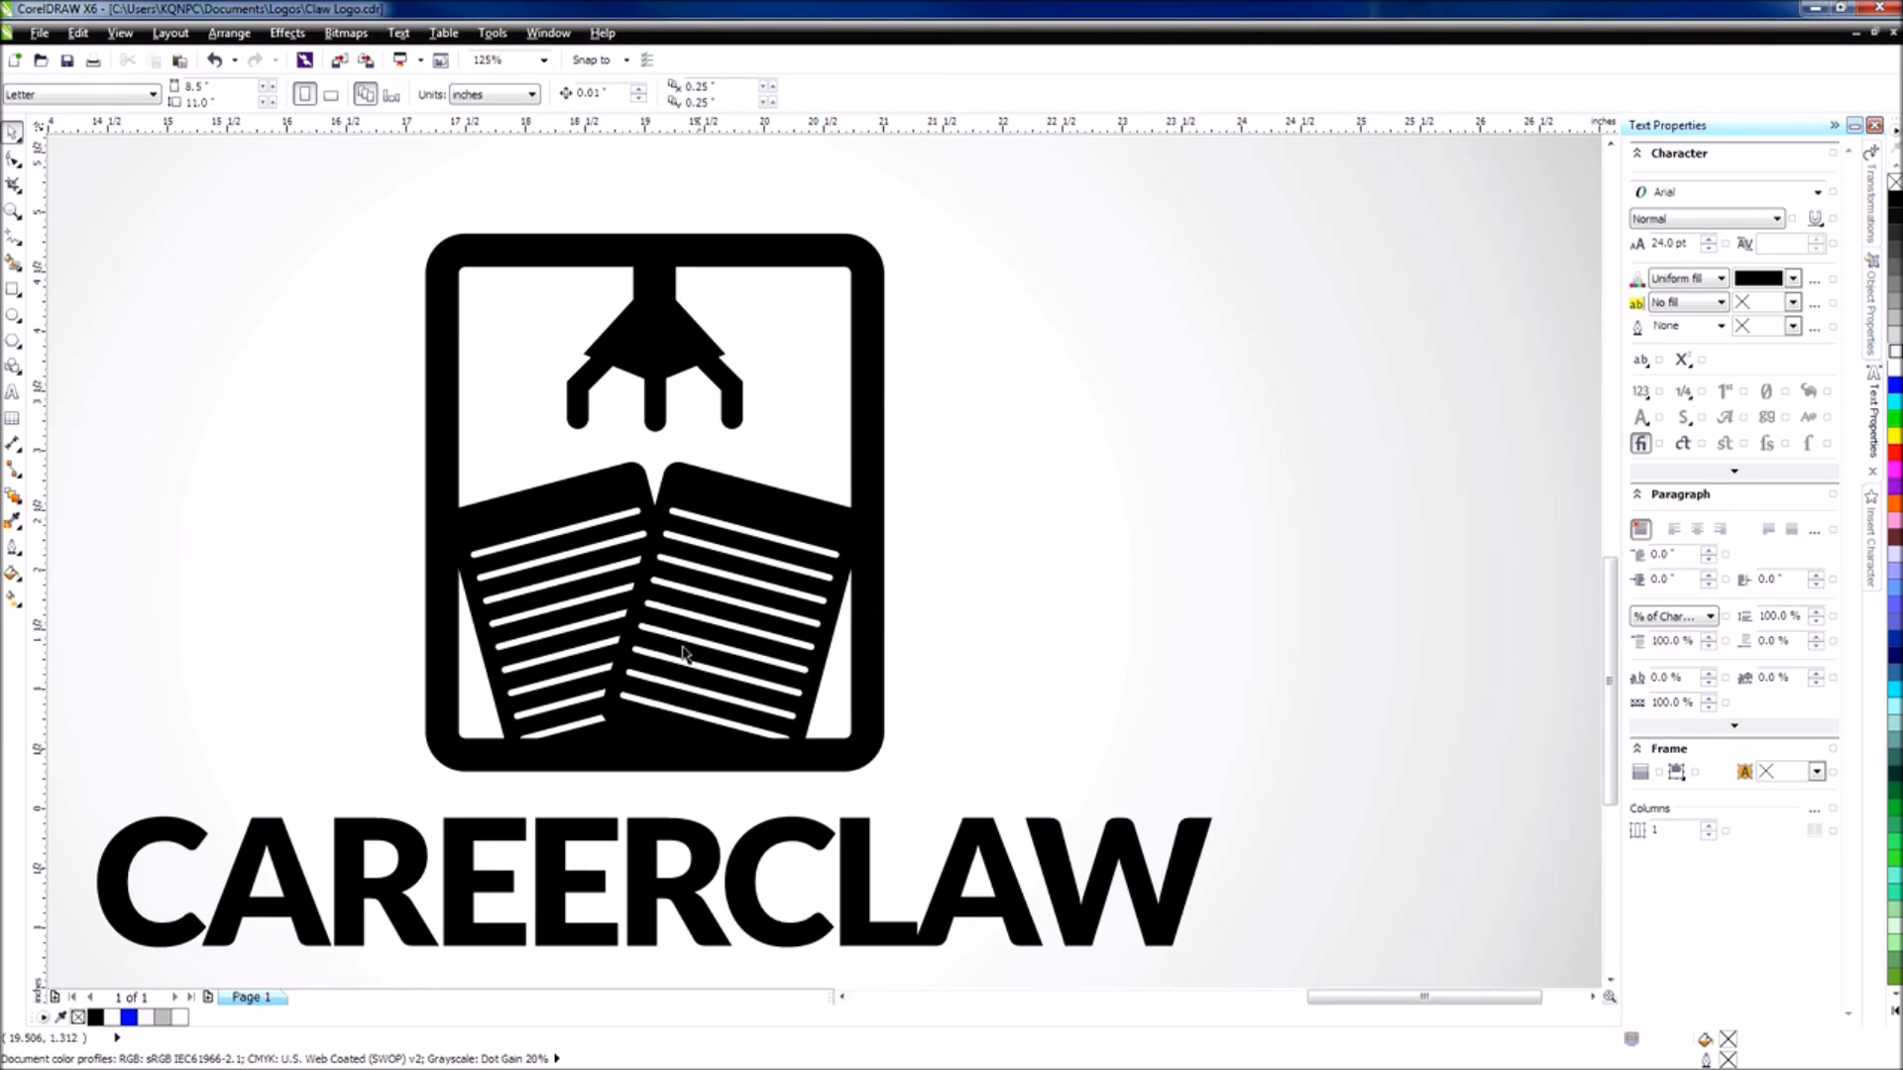